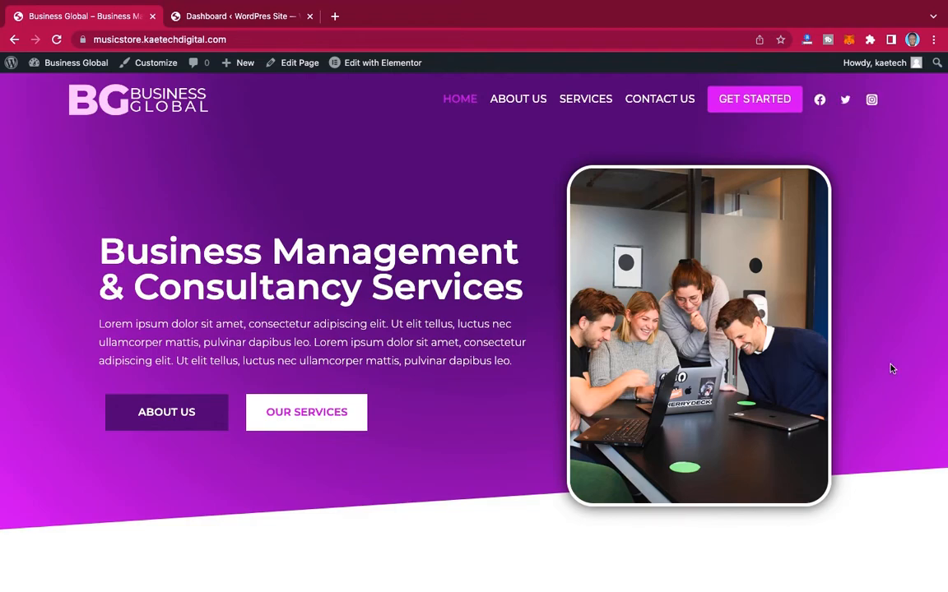
Step: Preview the Business Global homepage from the hero section down to the footer
scroll(891, 368, "down", 15)
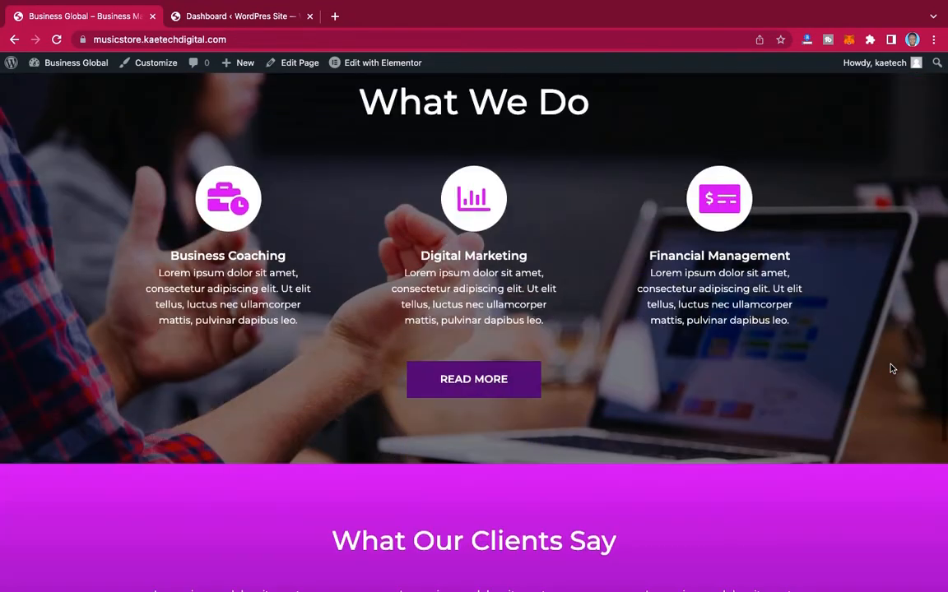
scroll(891, 368, "down", 10)
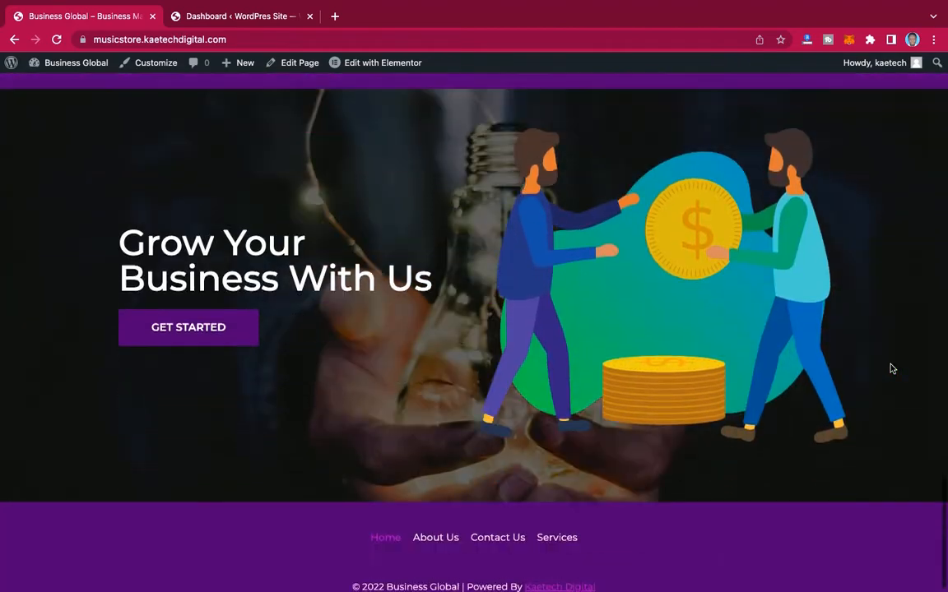
scroll(891, 369, "up", 10)
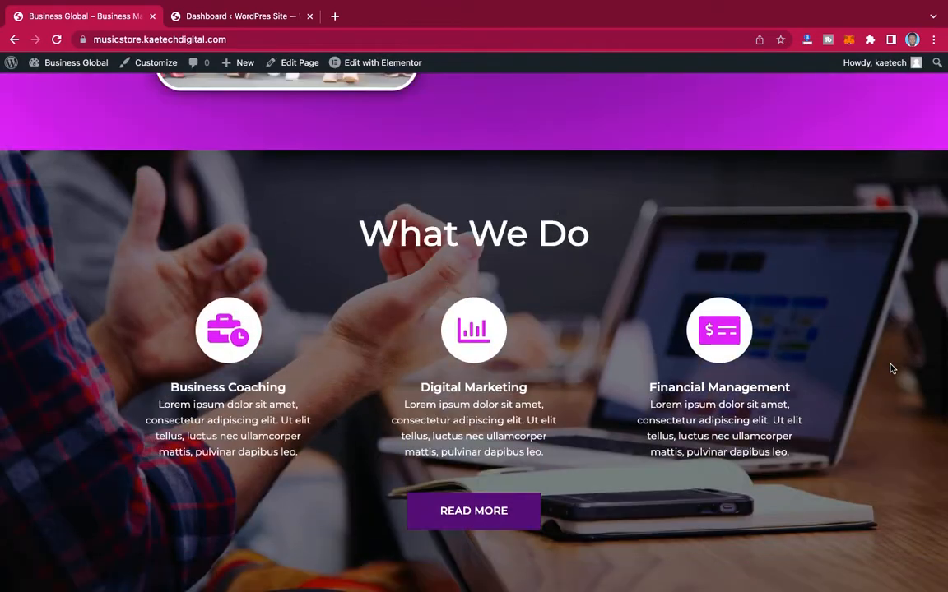
scroll(891, 369, "up", 15)
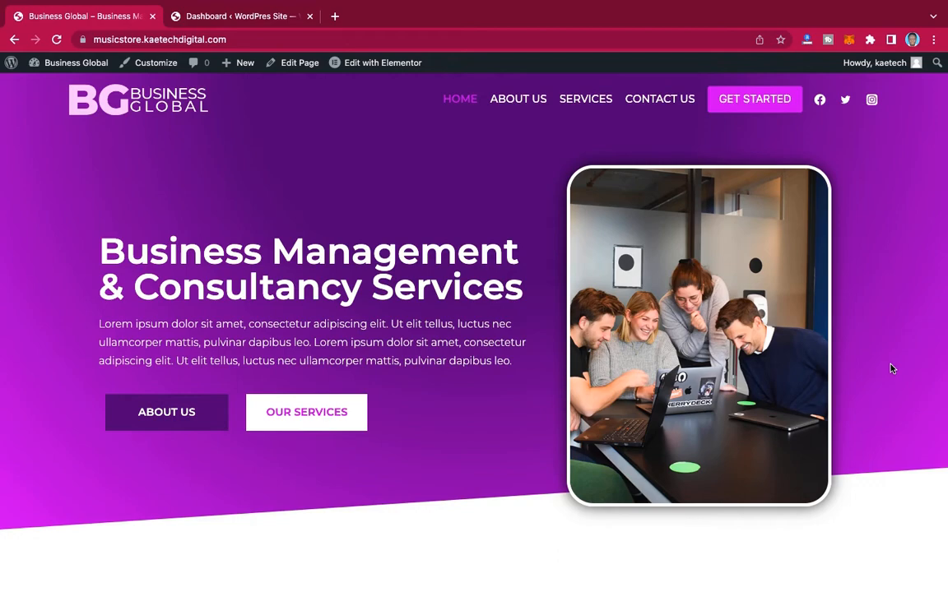
scroll(891, 368, "down", 5)
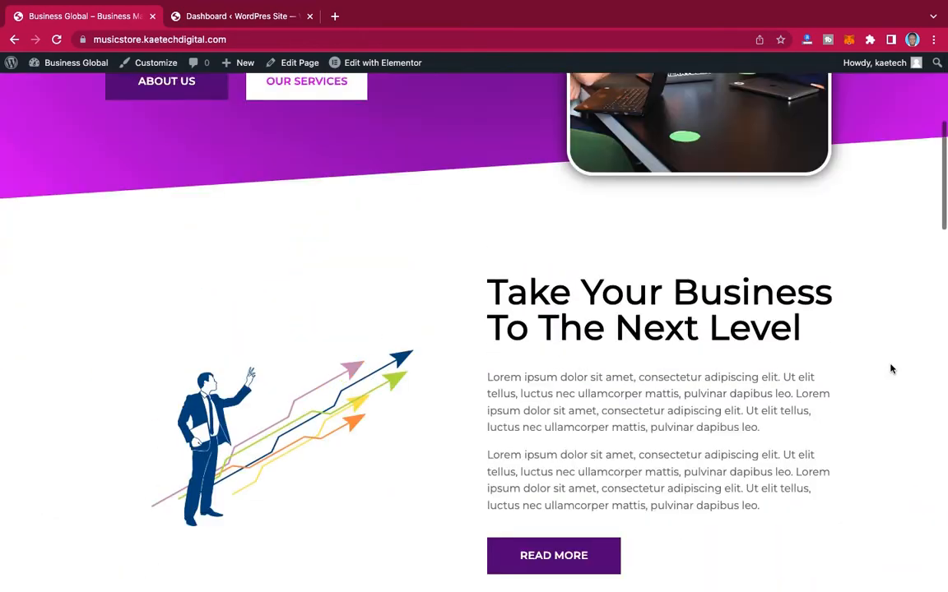
scroll(891, 369, "up", 5)
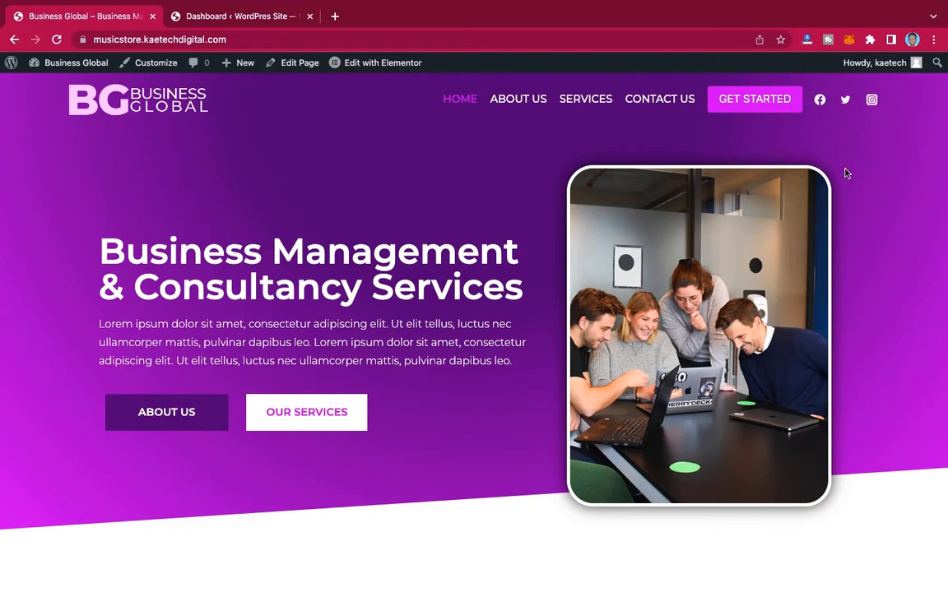
Step: Examine the homepage's hero, "Take Your Business To The Next Level" and "A Team Of Professionals" sections
scroll(359, 231, "down", 1)
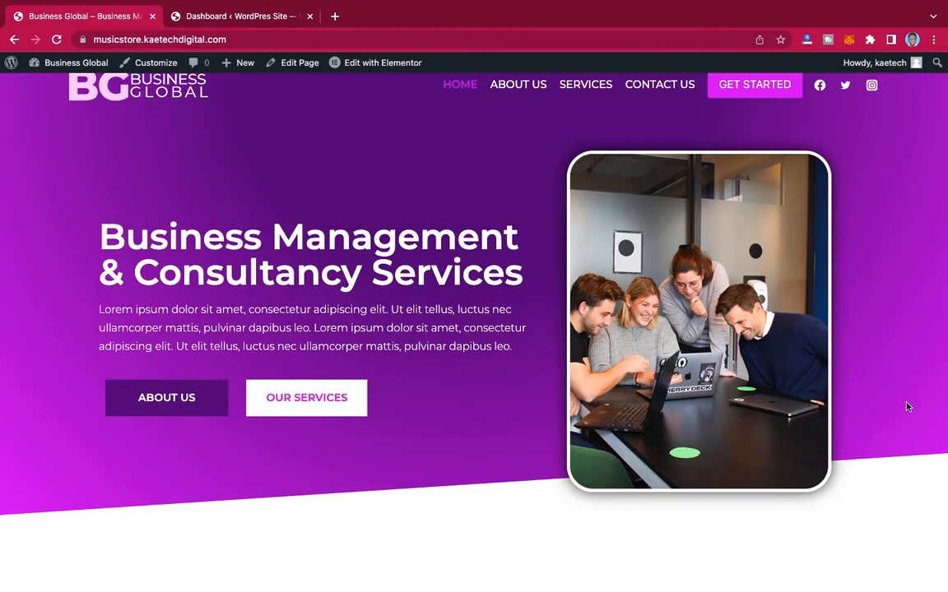
scroll(908, 407, "down", 8)
scroll(908, 407, "up", 2)
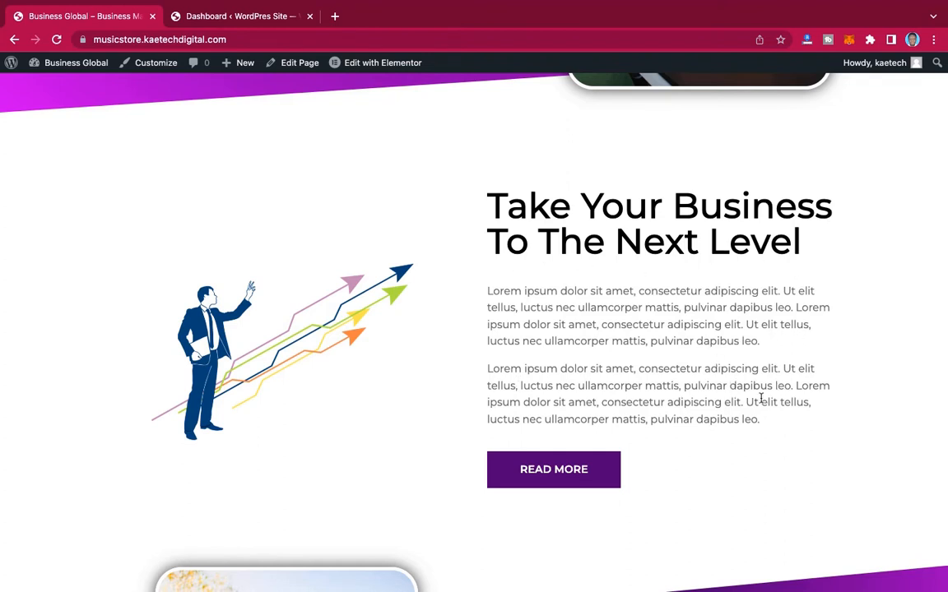
scroll(762, 399, "down", 3)
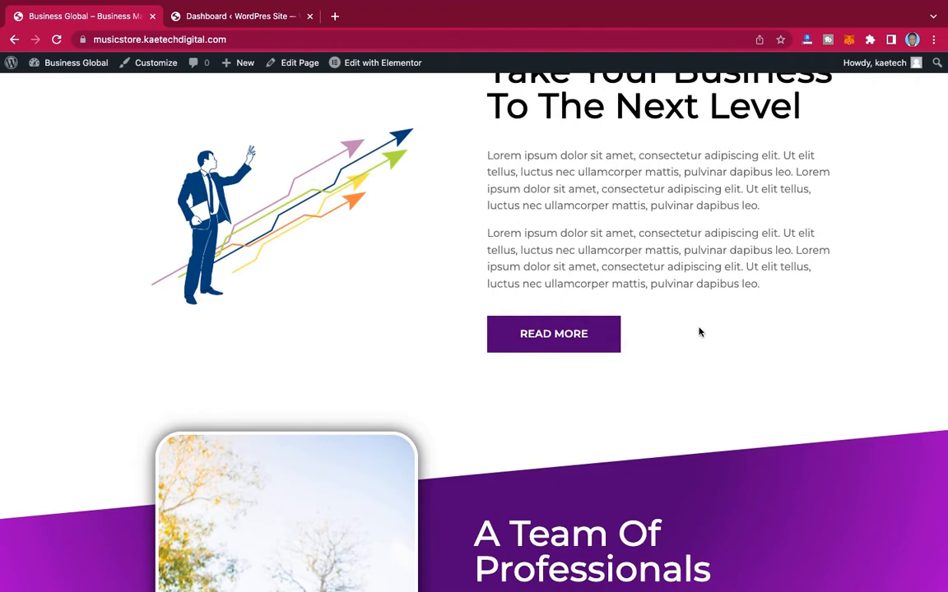
scroll(700, 331, "down", 5)
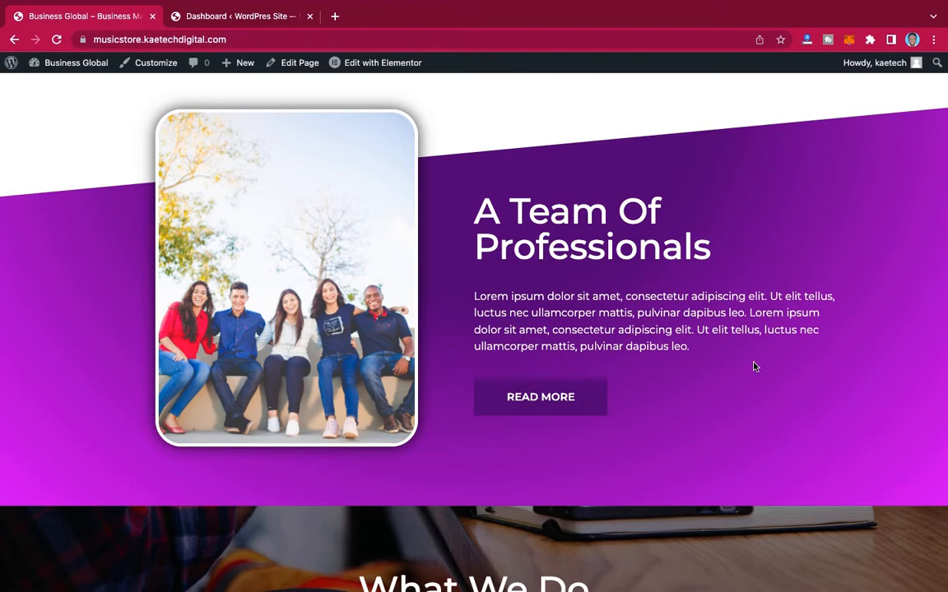
scroll(755, 367, "down", 5)
scroll(755, 367, "up", 2)
Step: Examine the homepage's "What We Do", "What Our Clients Say" and "Grow Your Business With Us" sections and the footer
scroll(756, 367, "down", 1)
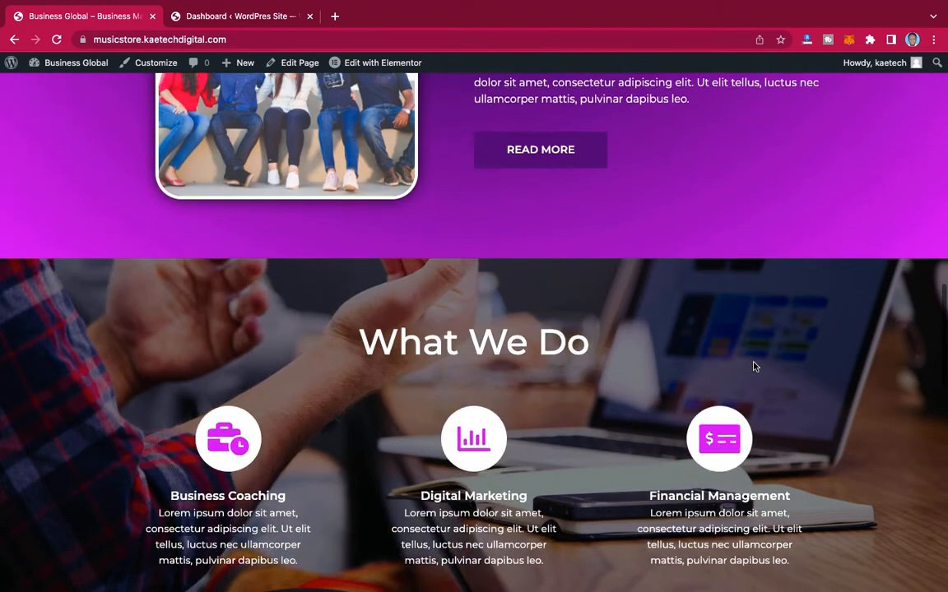
scroll(755, 367, "down", 3)
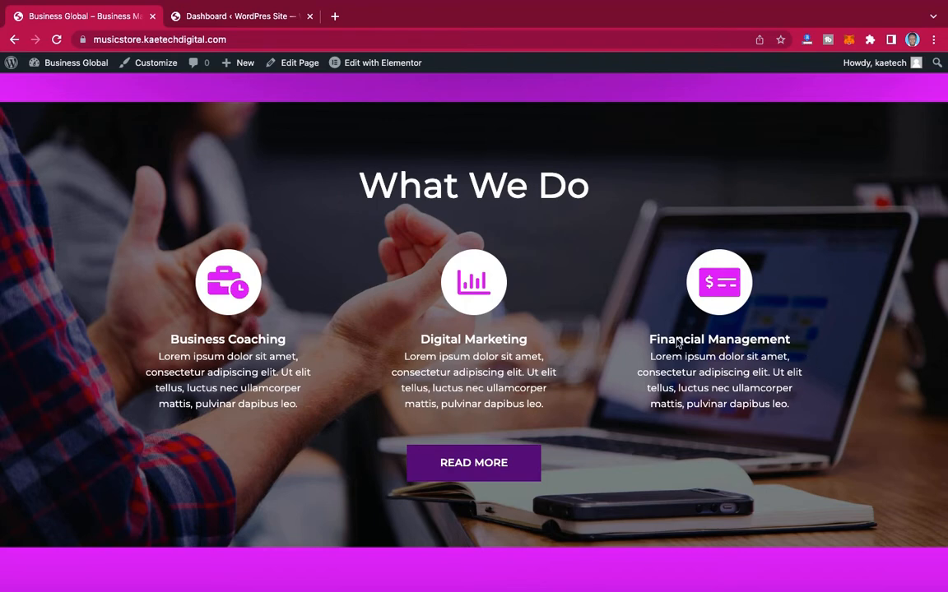
scroll(590, 329, "down", 3)
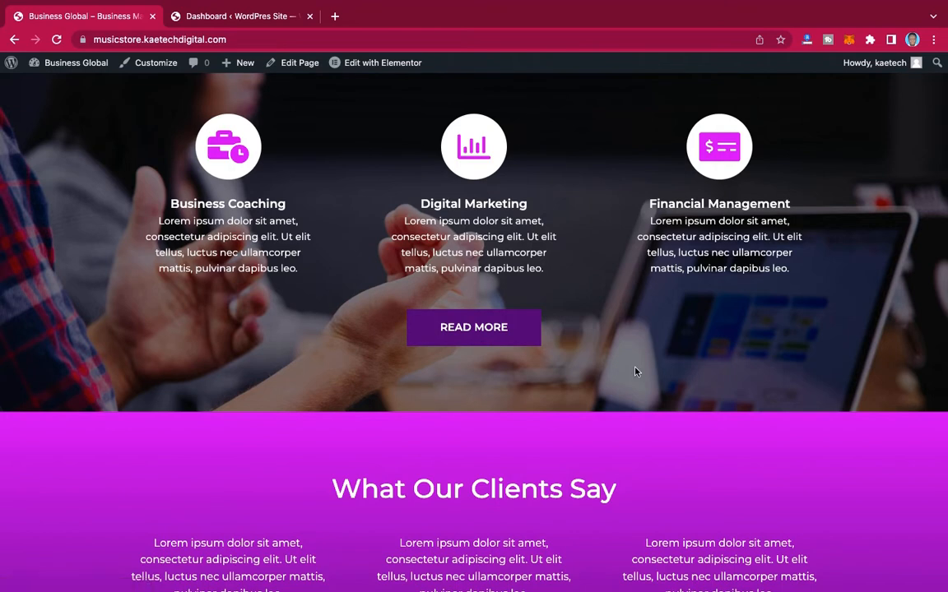
scroll(634, 372, "down", 5)
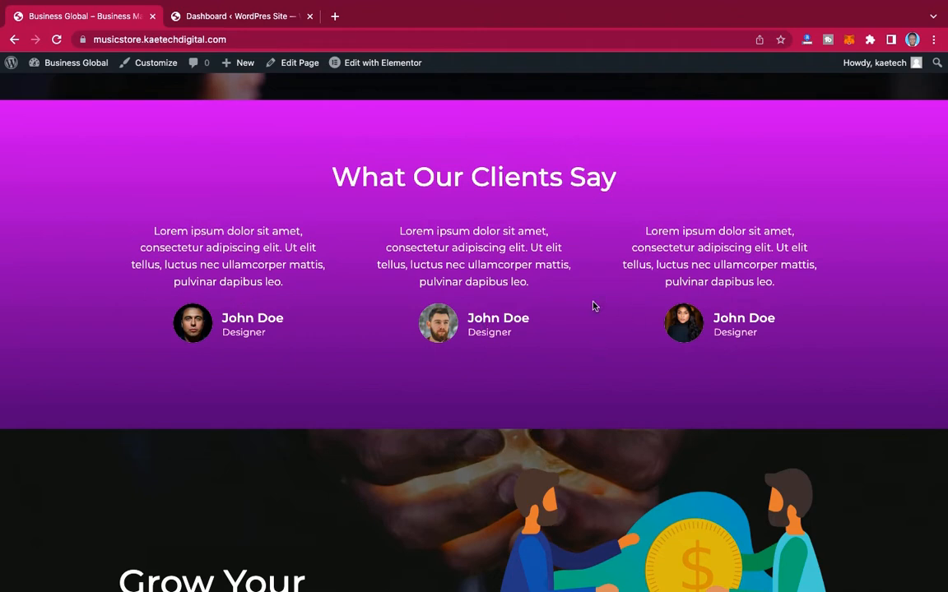
scroll(601, 333, "down", 5)
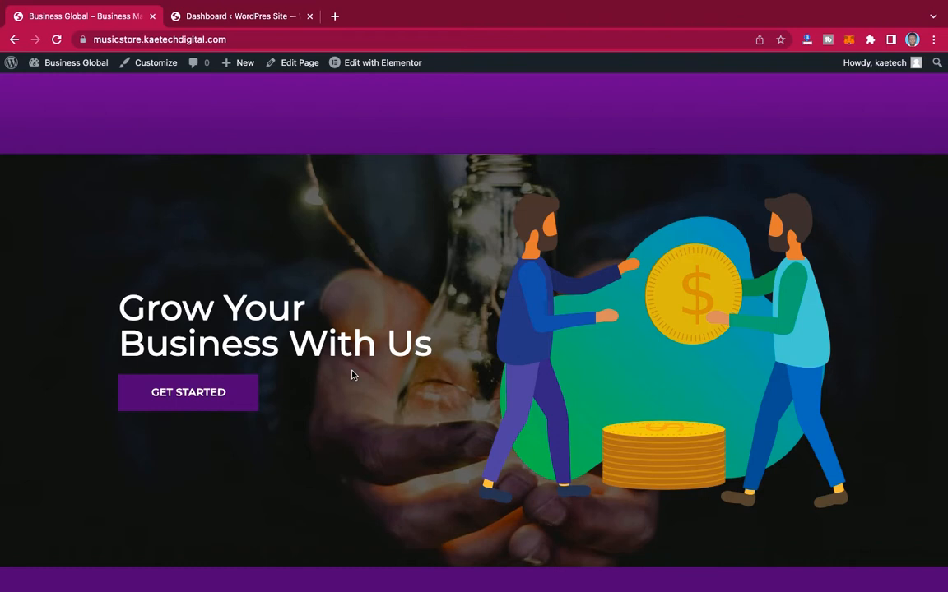
scroll(352, 375, "down", 2)
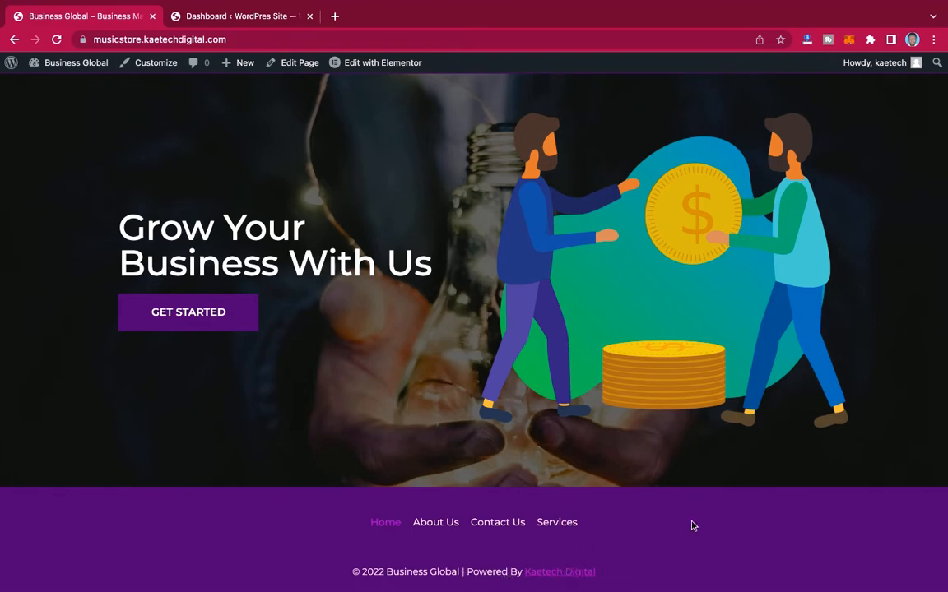
scroll(693, 515, "up", 20)
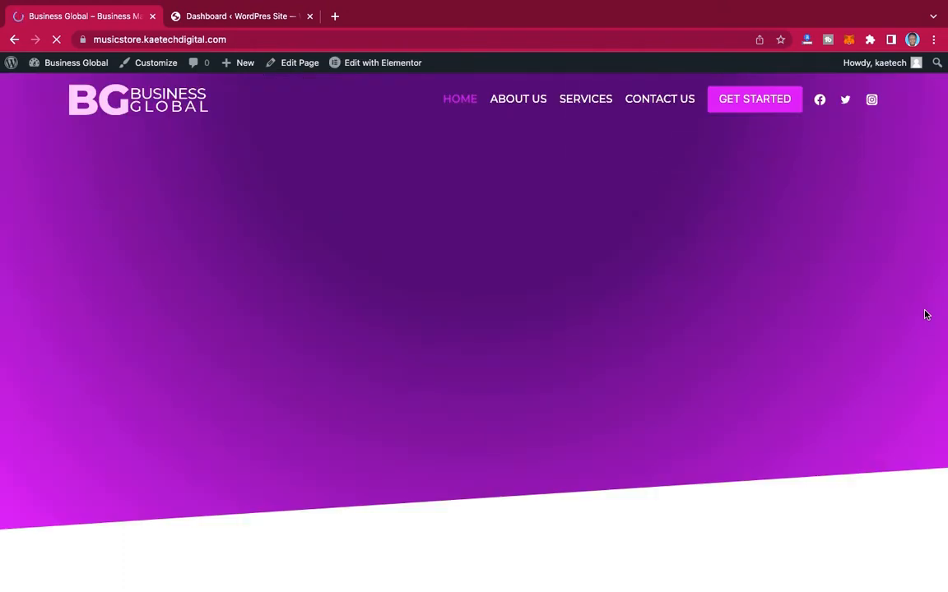
Step: Check the entrance animations of the sections along the whole reloaded homepage
scroll(925, 314, "down", 2)
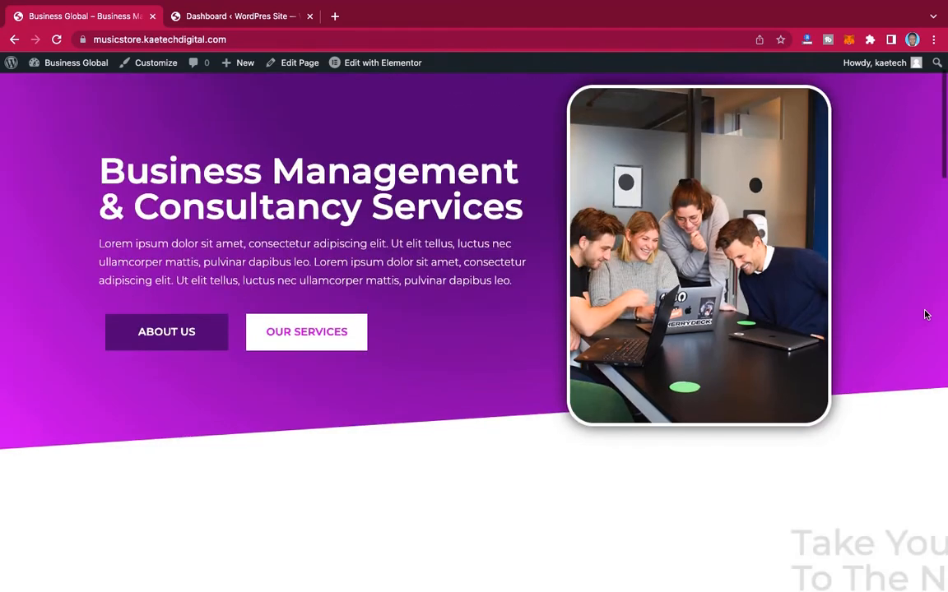
scroll(925, 314, "down", 10)
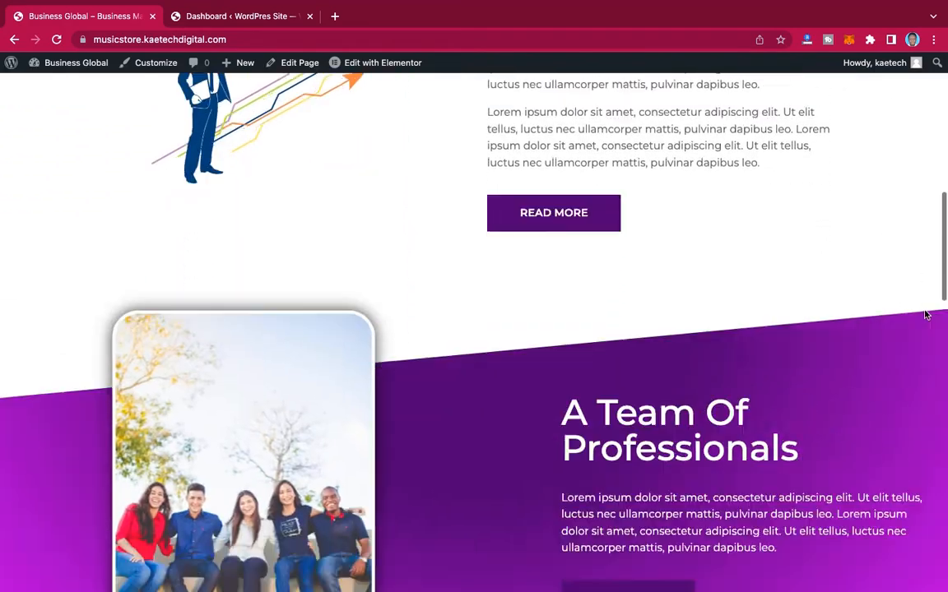
scroll(925, 314, "down", 9)
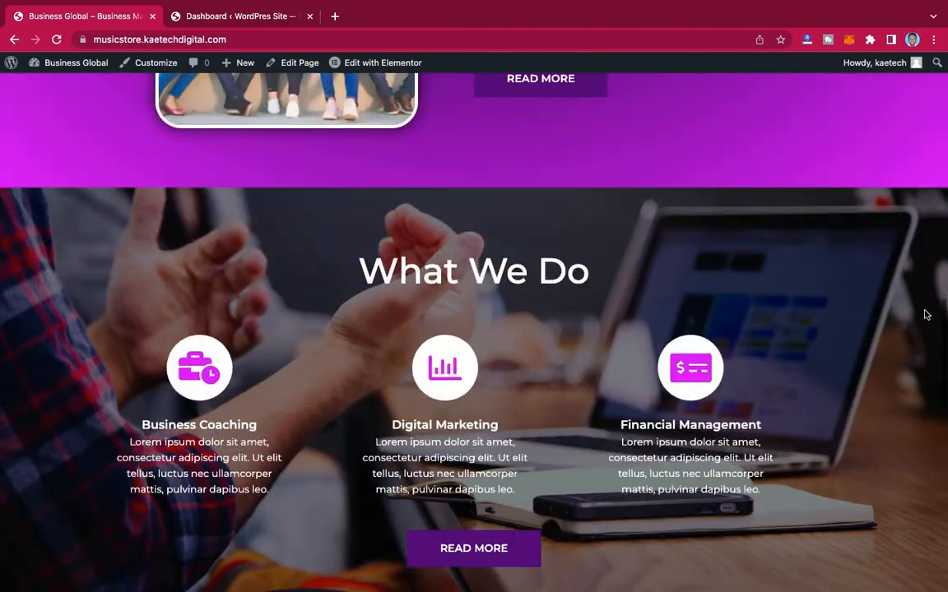
scroll(925, 314, "down", 8)
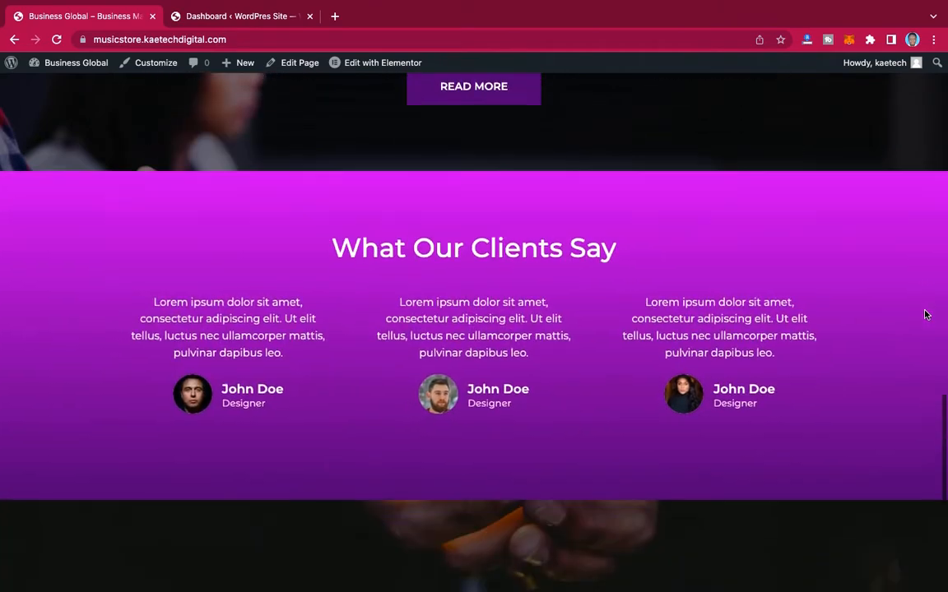
scroll(925, 315, "down", 7)
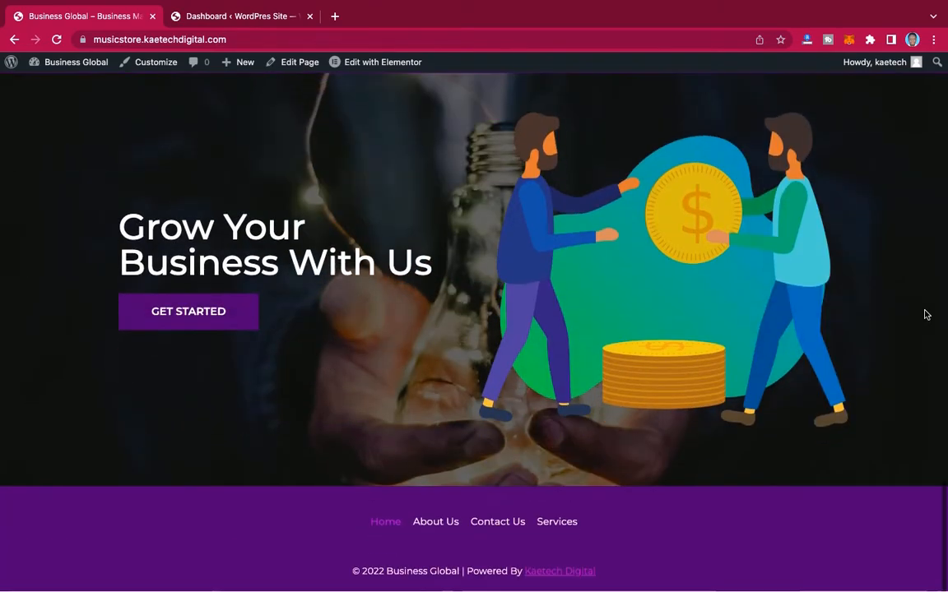
scroll(925, 315, "up", 20)
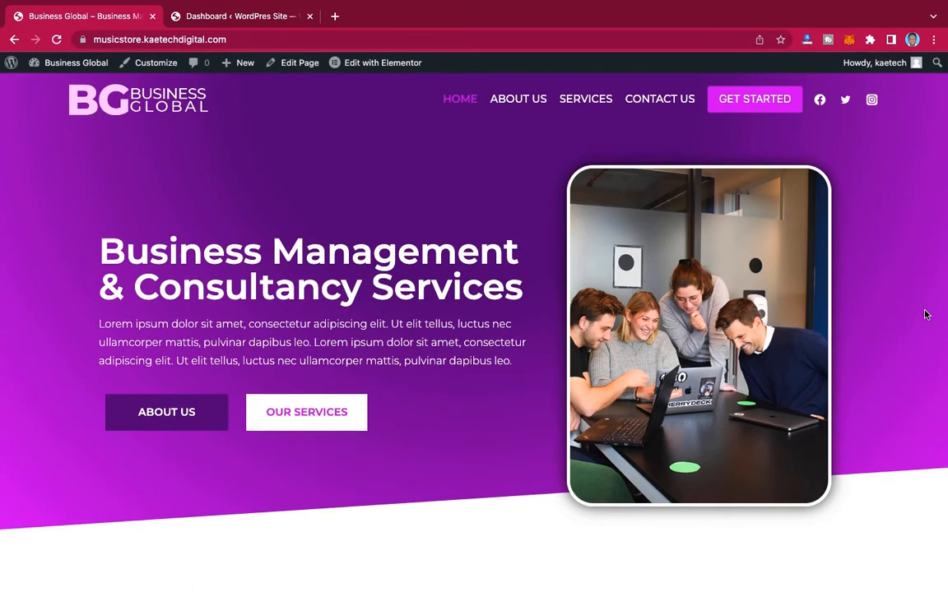
Step: Open the About Us page and review its sections from the "About BG" banner to the footer
left_click(522, 102)
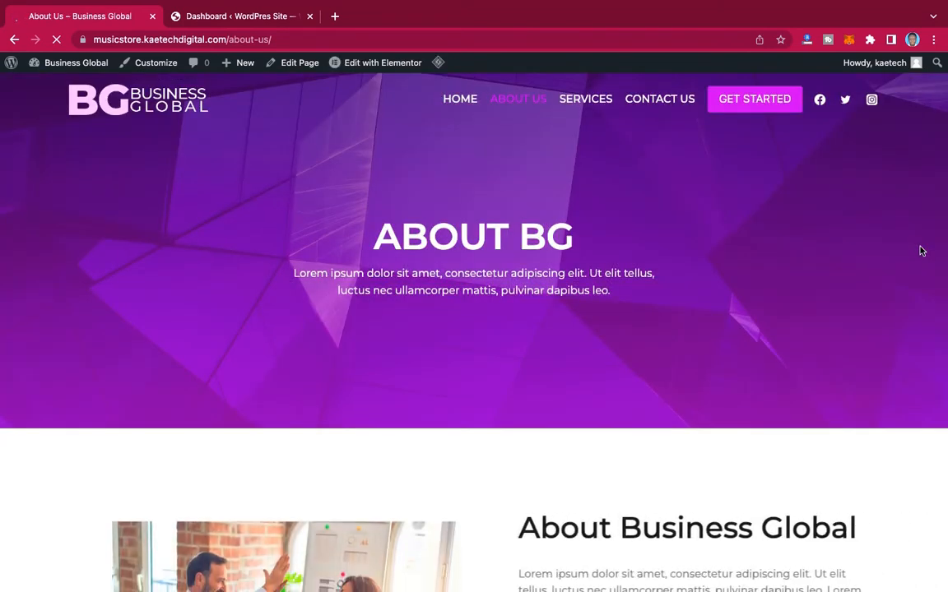
scroll(881, 311, "down", 5)
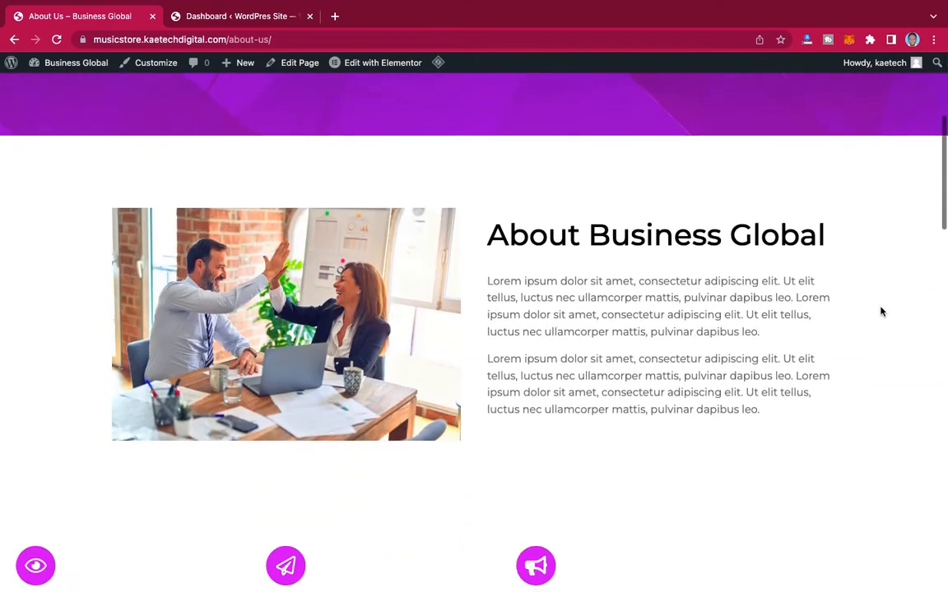
scroll(882, 311, "down", 5)
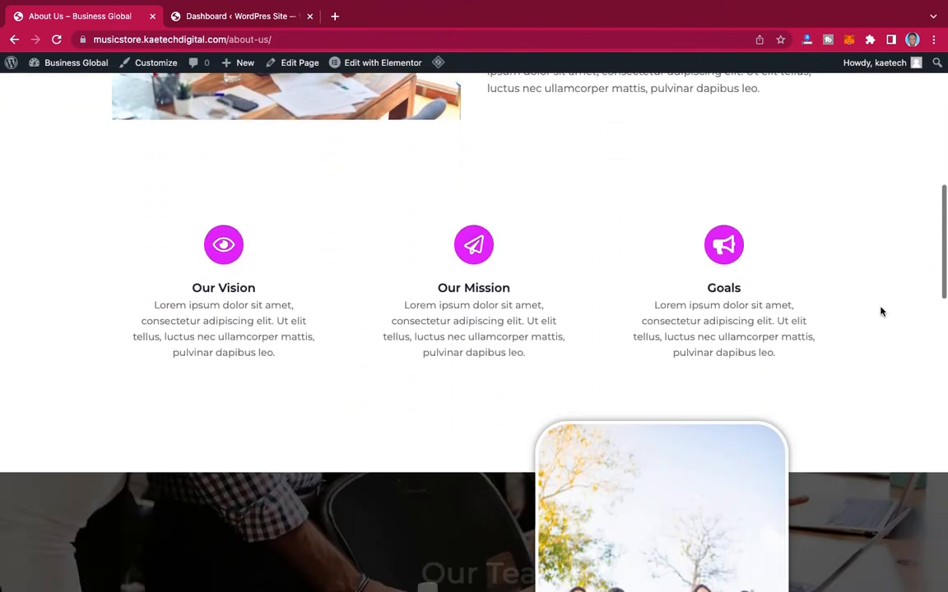
scroll(881, 311, "down", 4)
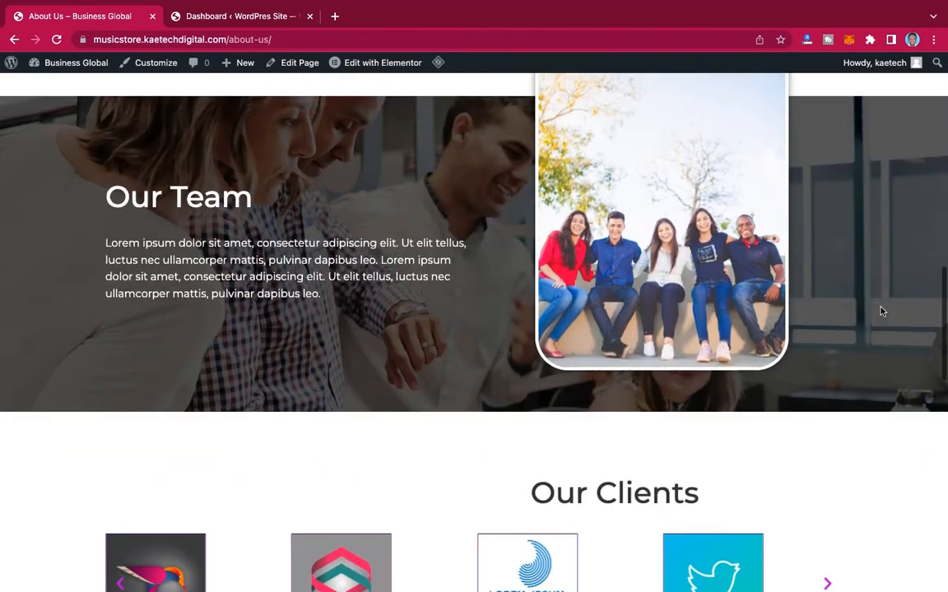
scroll(882, 311, "down", 4)
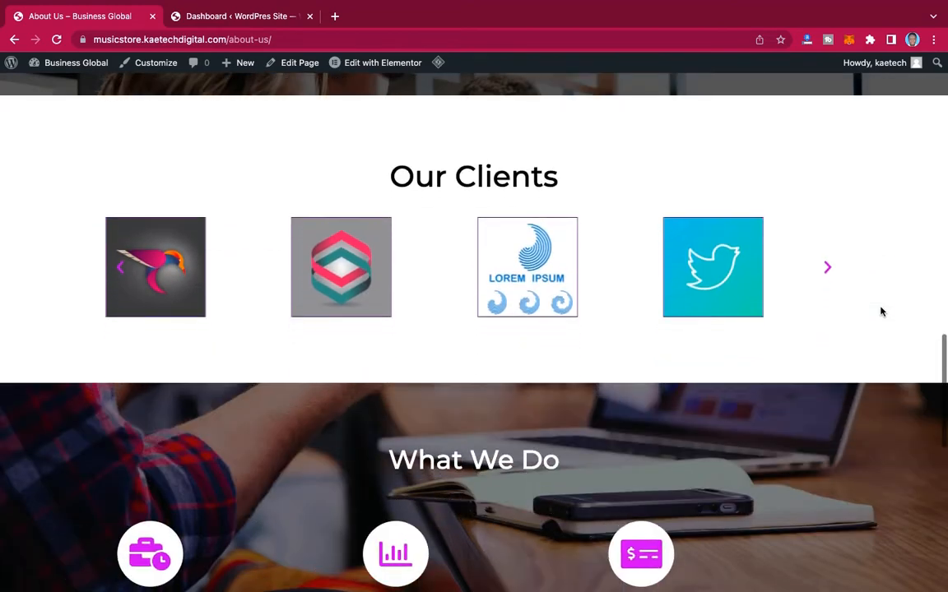
scroll(881, 311, "down", 4)
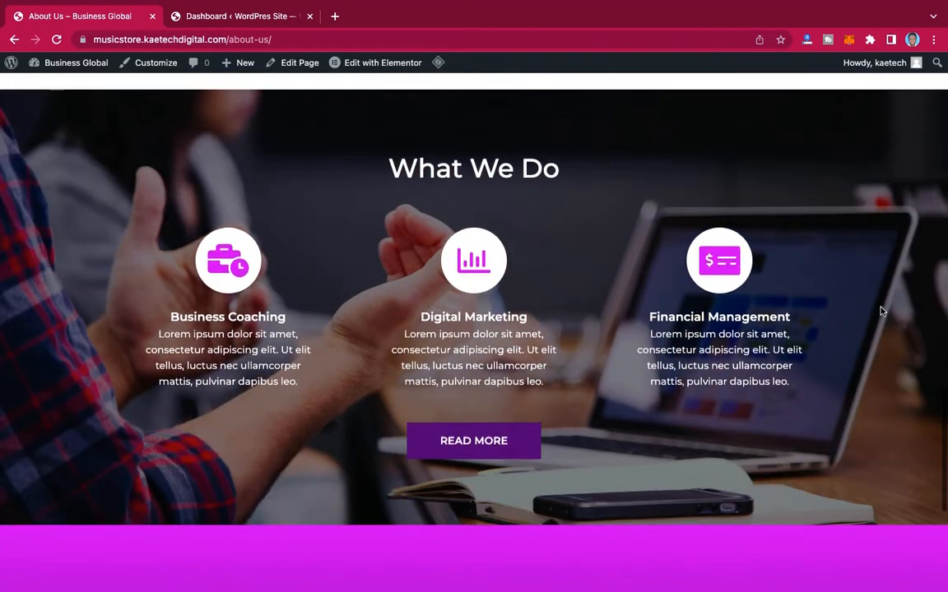
scroll(881, 311, "down", 3)
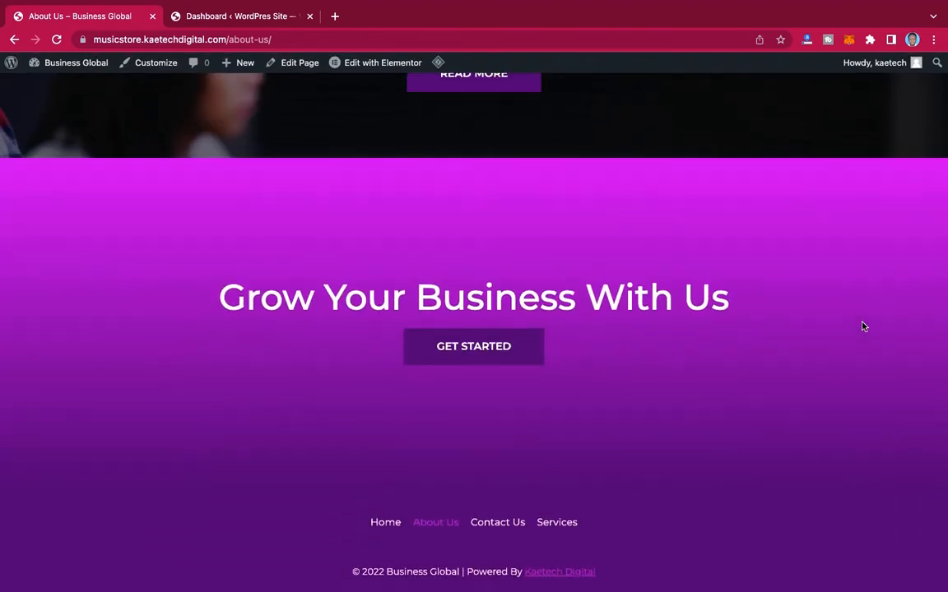
scroll(864, 327, "up", 20)
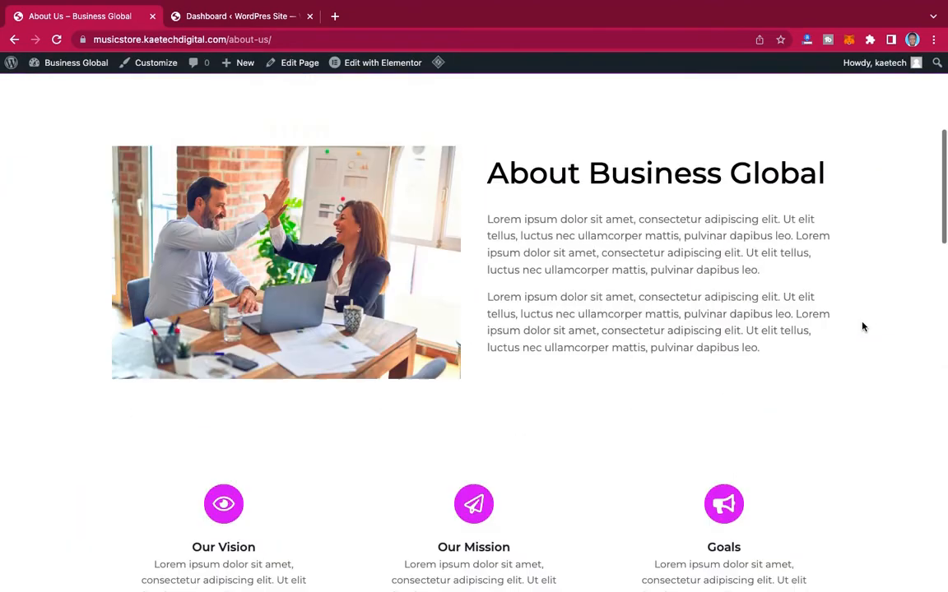
Step: Open the Services page and review its sections from the "Our Services" banner to "Grow Your Business With Us"
scroll(863, 326, "up", 5)
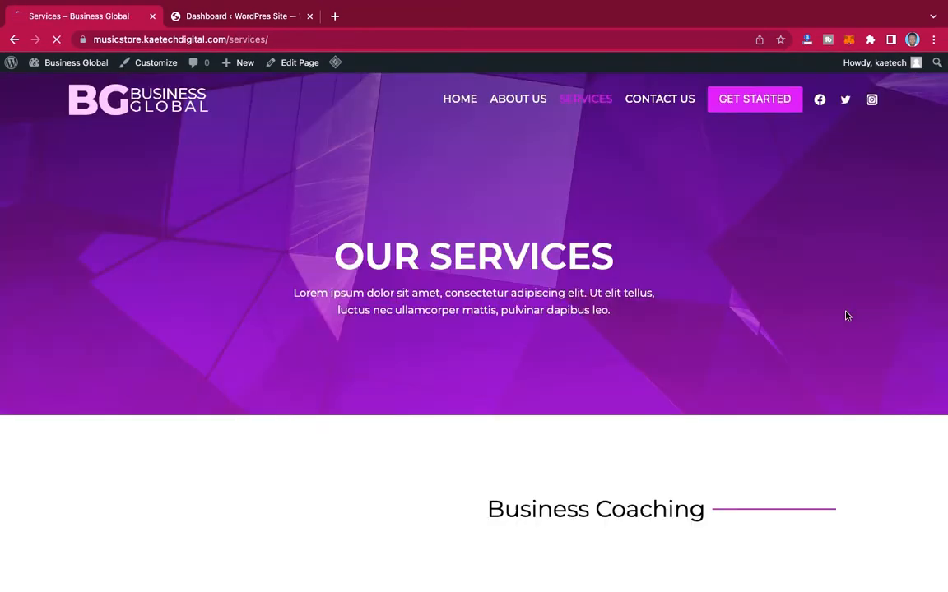
scroll(905, 334, "down", 3)
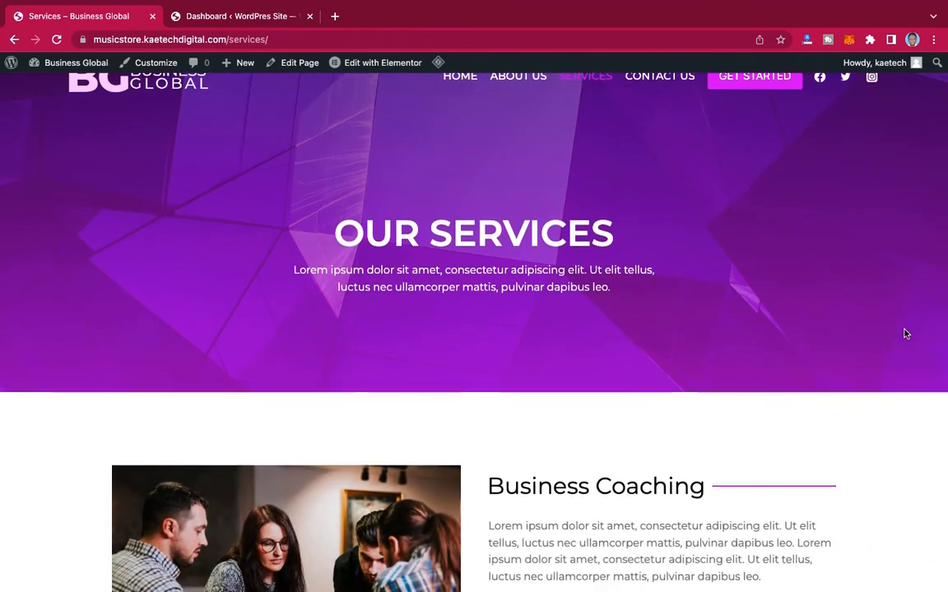
scroll(905, 334, "down", 5)
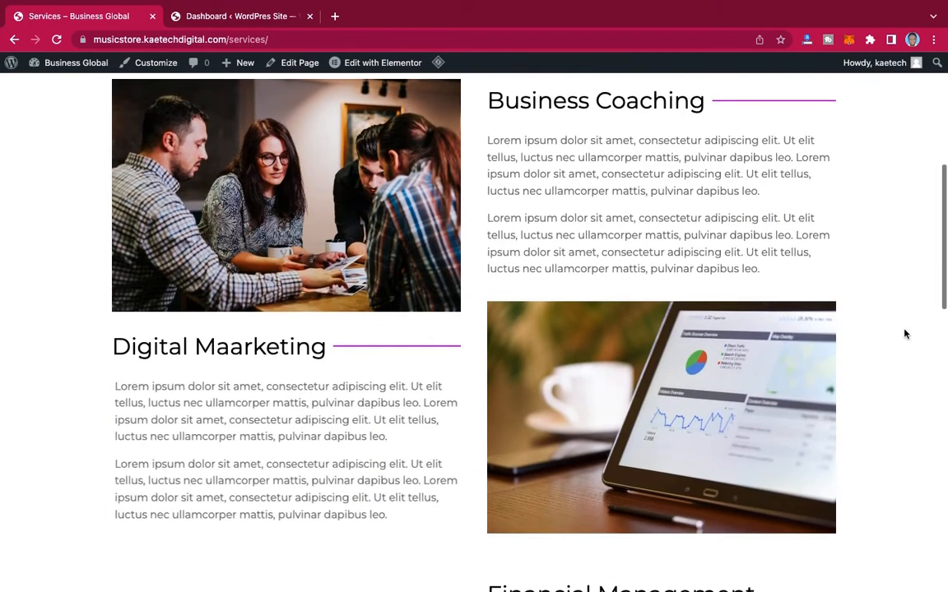
scroll(905, 334, "down", 5)
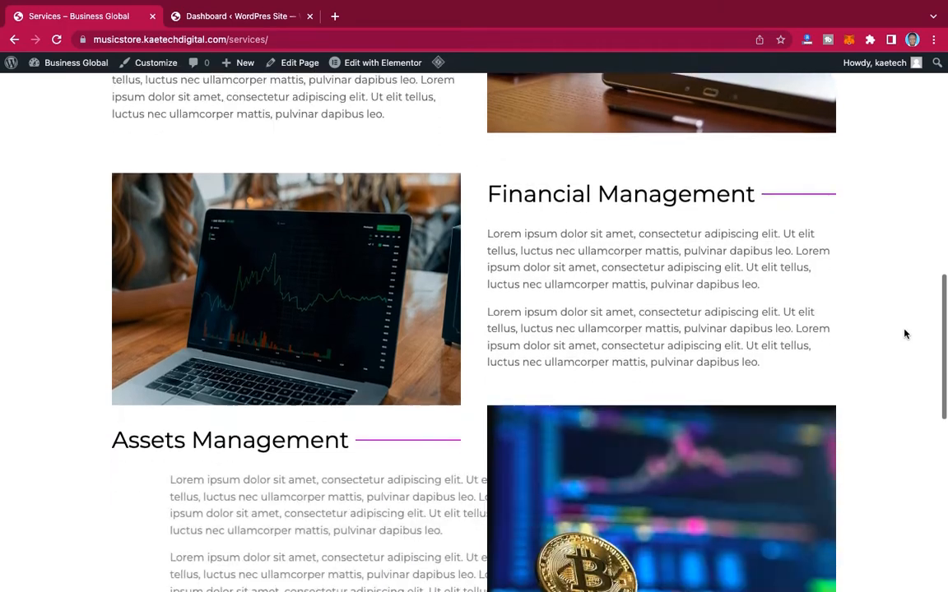
scroll(905, 334, "down", 5)
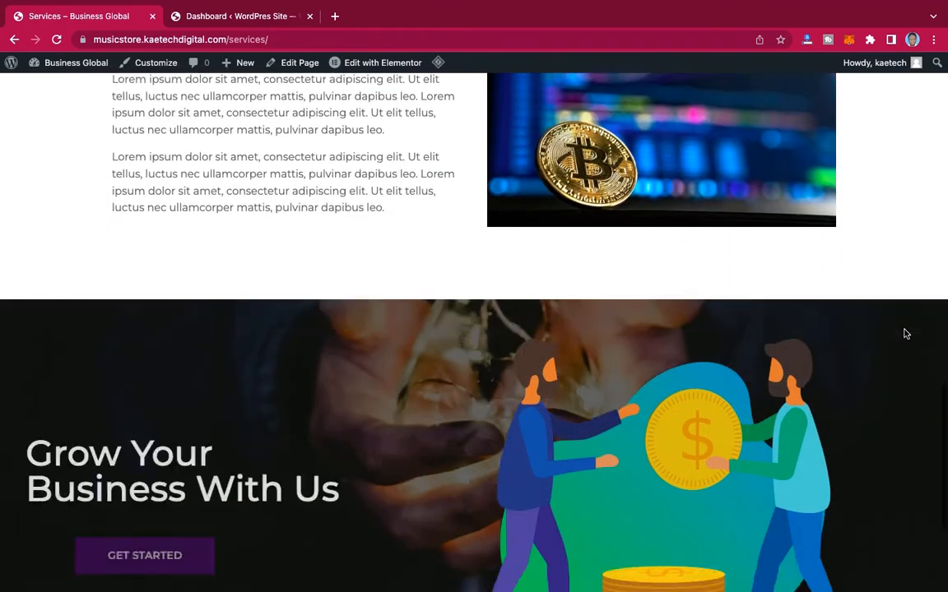
scroll(905, 334, "down", 1)
scroll(905, 334, "up", 7)
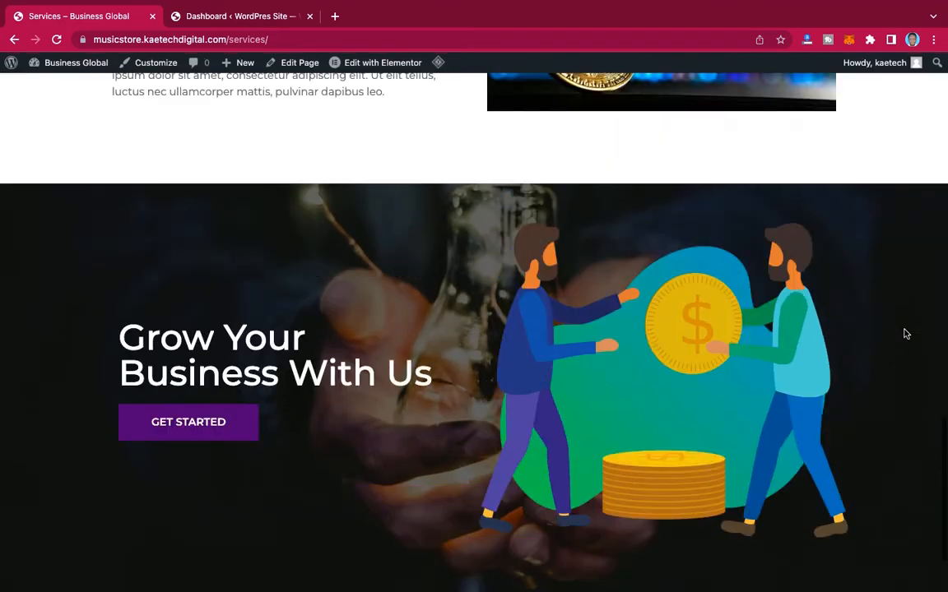
scroll(905, 334, "up", 10)
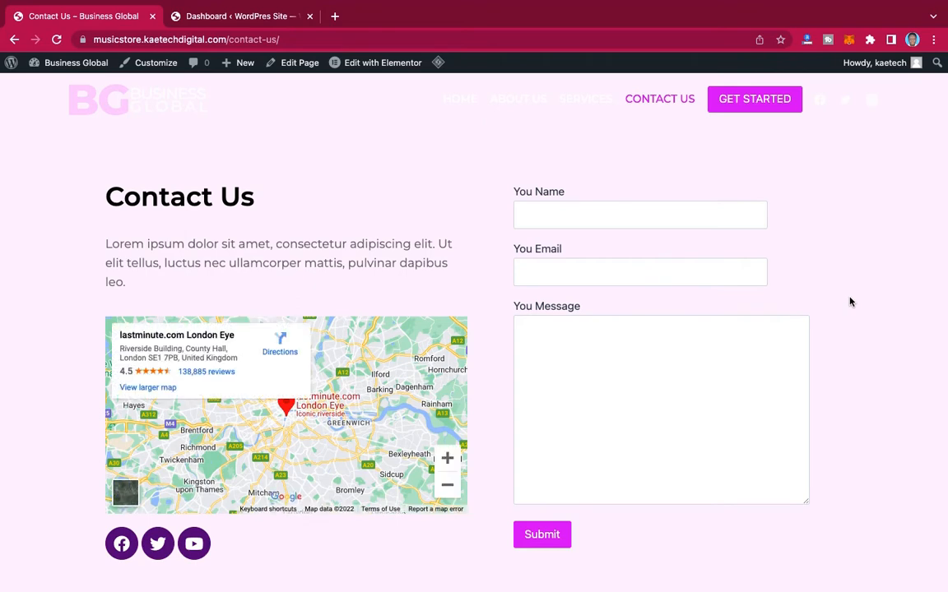
Step: Review the Contact Us page with its map and message form, and open the page for editing in Elementor
scroll(851, 301, "down", 3)
scroll(851, 301, "up", 3)
scroll(862, 471, "down", 3)
scroll(862, 472, "up", 3)
left_click(374, 64)
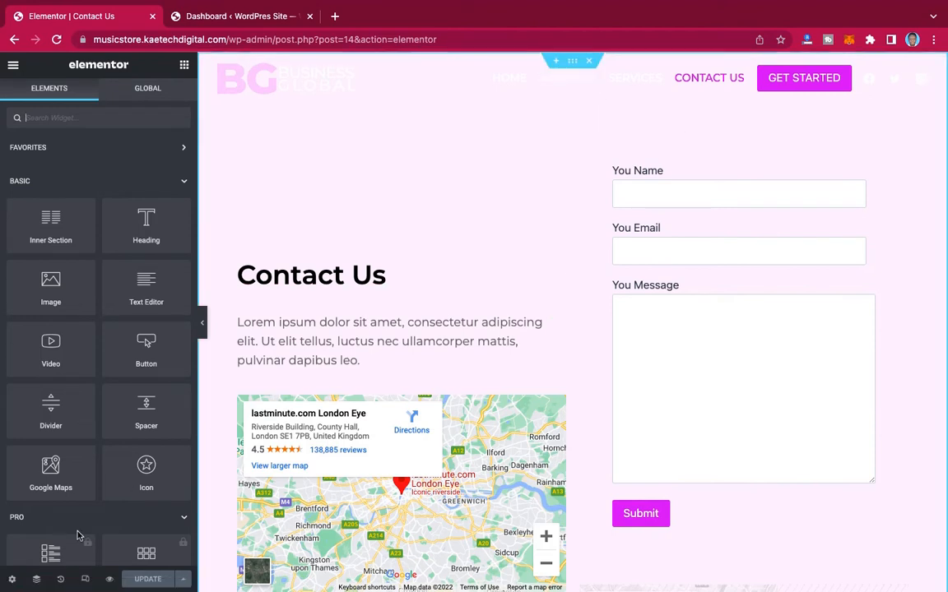
left_click(35, 581)
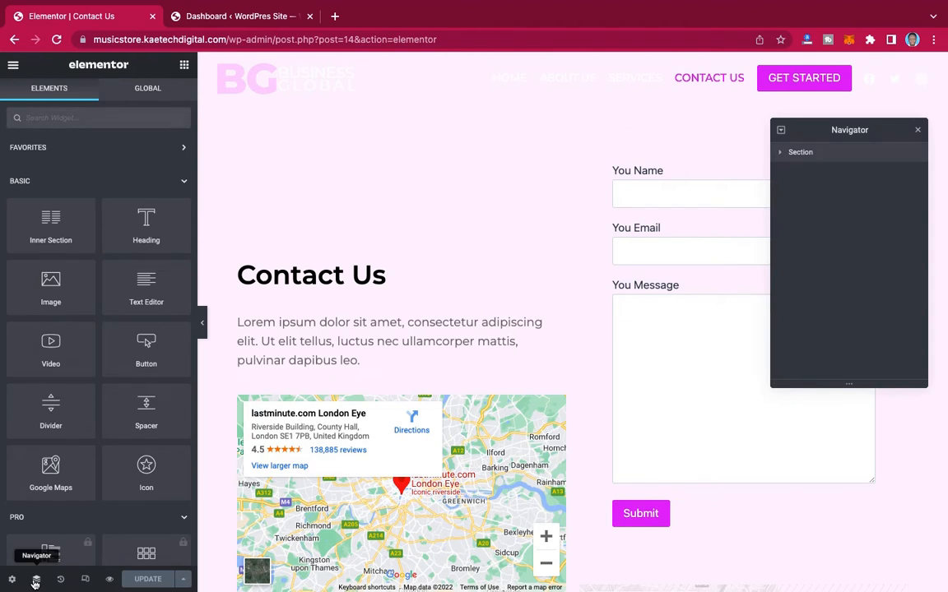
right_click(825, 156)
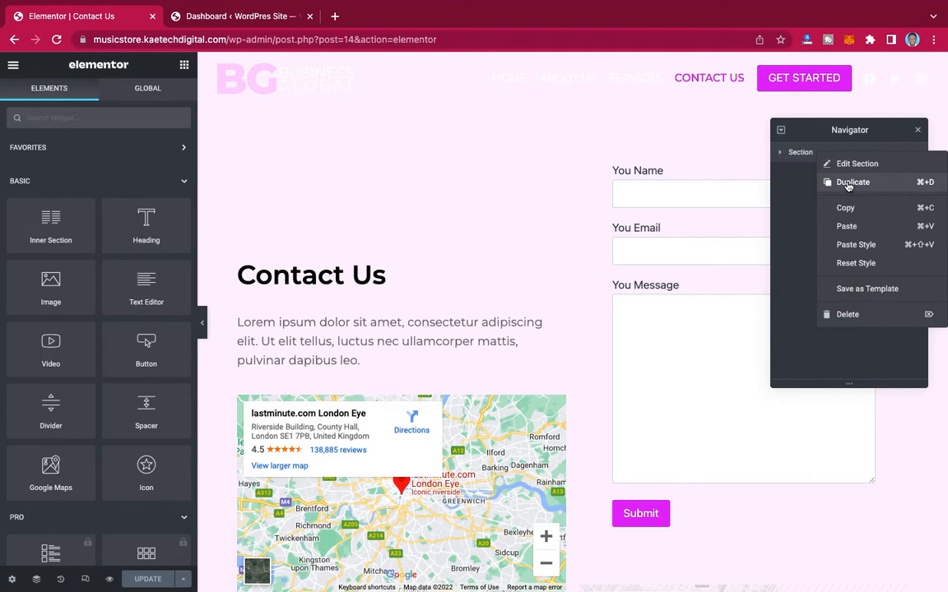
left_click(786, 186)
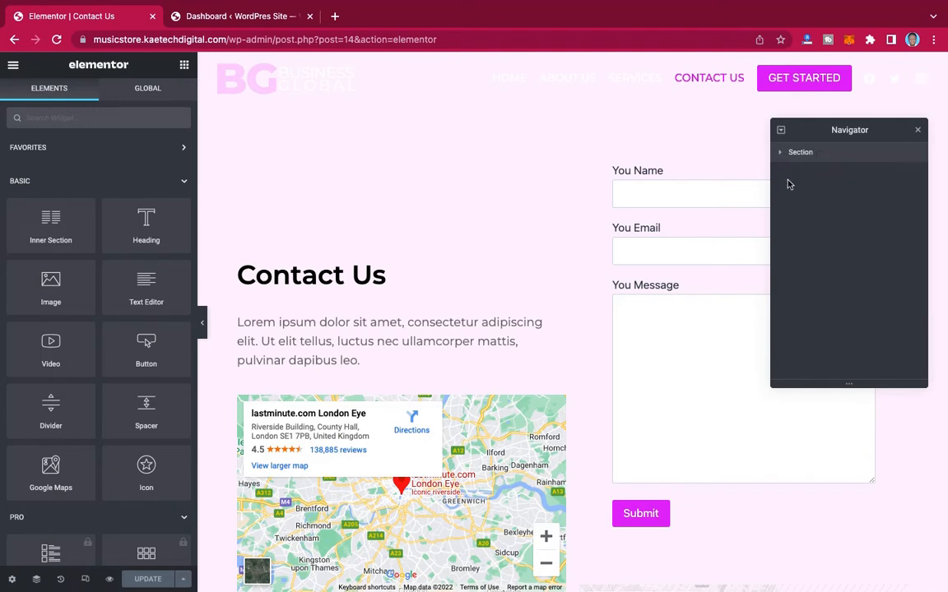
left_click(917, 130)
Step: Add a single-column section below the contact content and give it a minimum height of 300 px
scroll(695, 362, "down", 5)
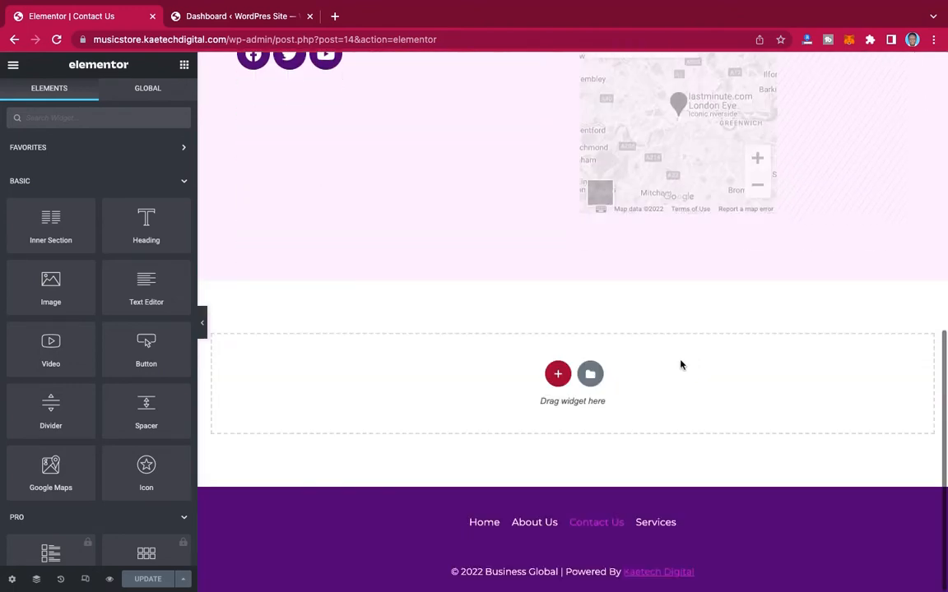
left_click(558, 375)
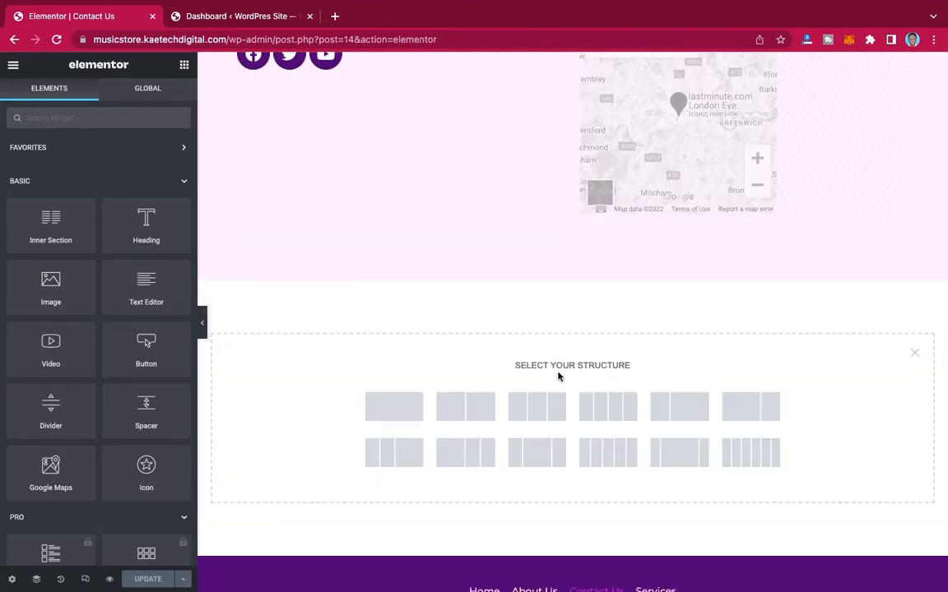
left_click(393, 411)
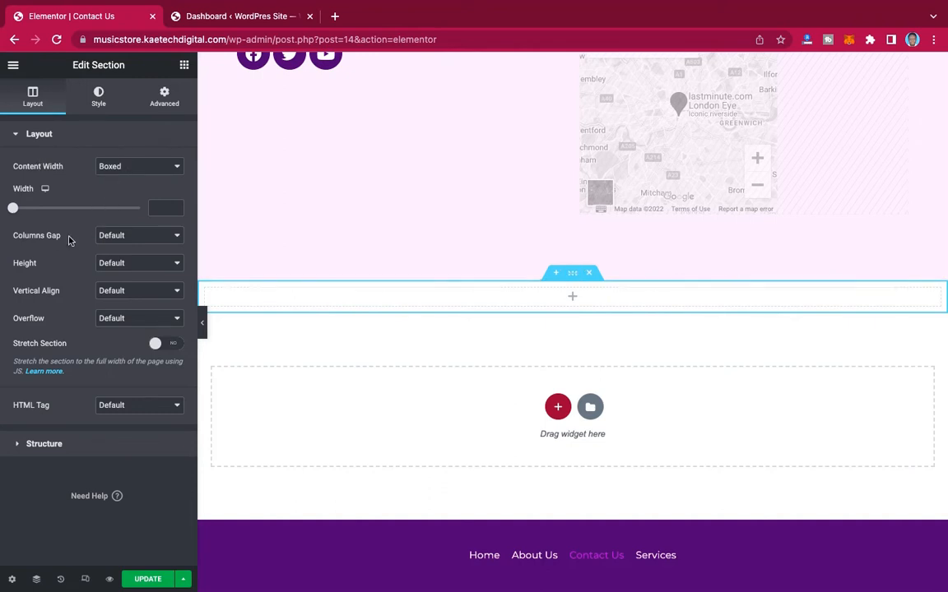
left_click(122, 265)
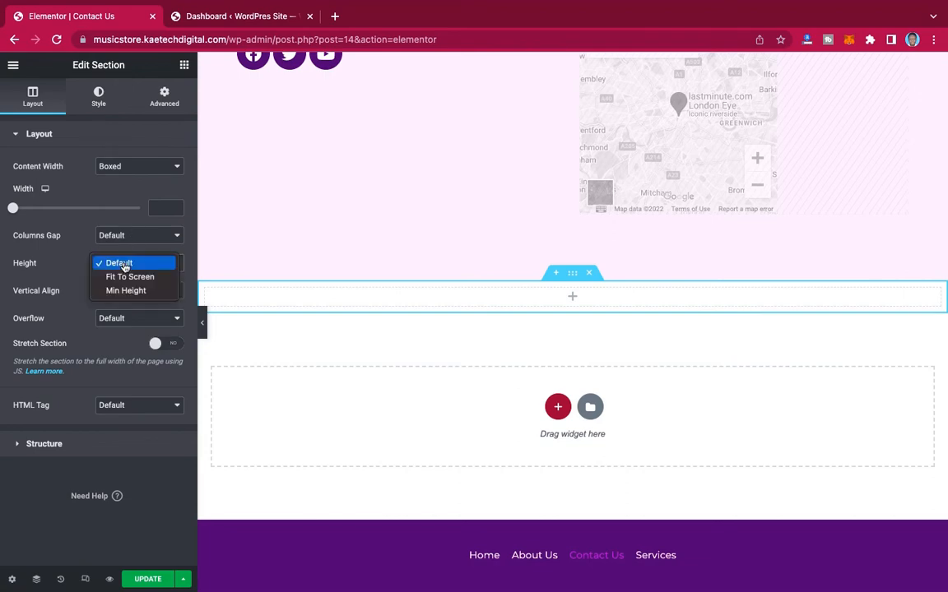
left_click(125, 295)
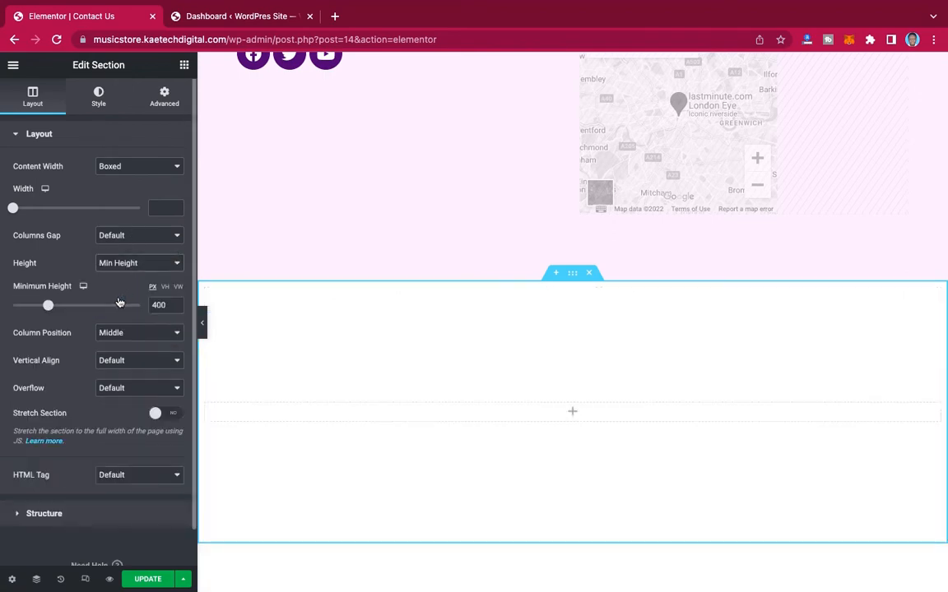
left_click_drag(167, 304, 134, 304)
type("300")
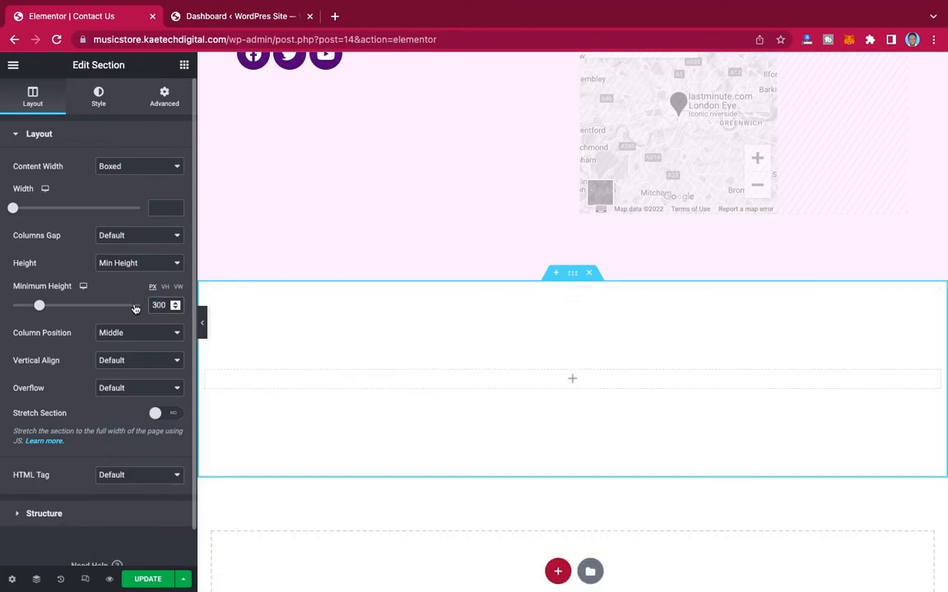
Step: Give the new section a classic background using the blue geometric building image from the media library
left_click(100, 95)
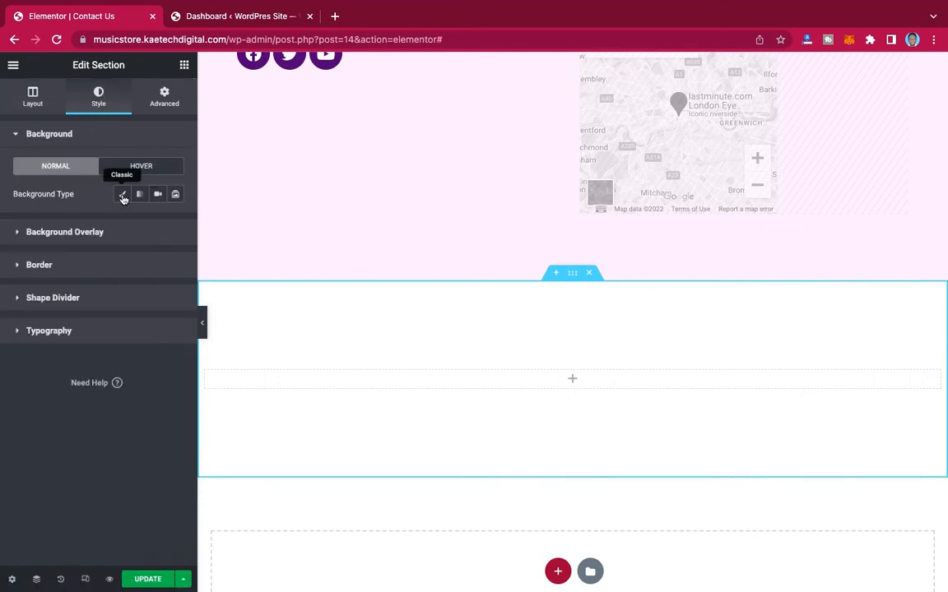
left_click(122, 195)
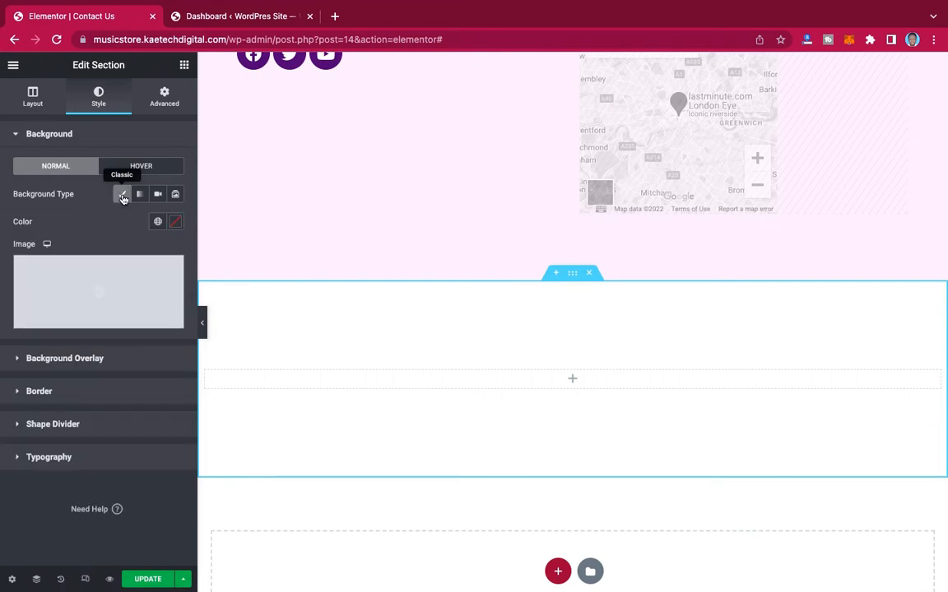
left_click(102, 288)
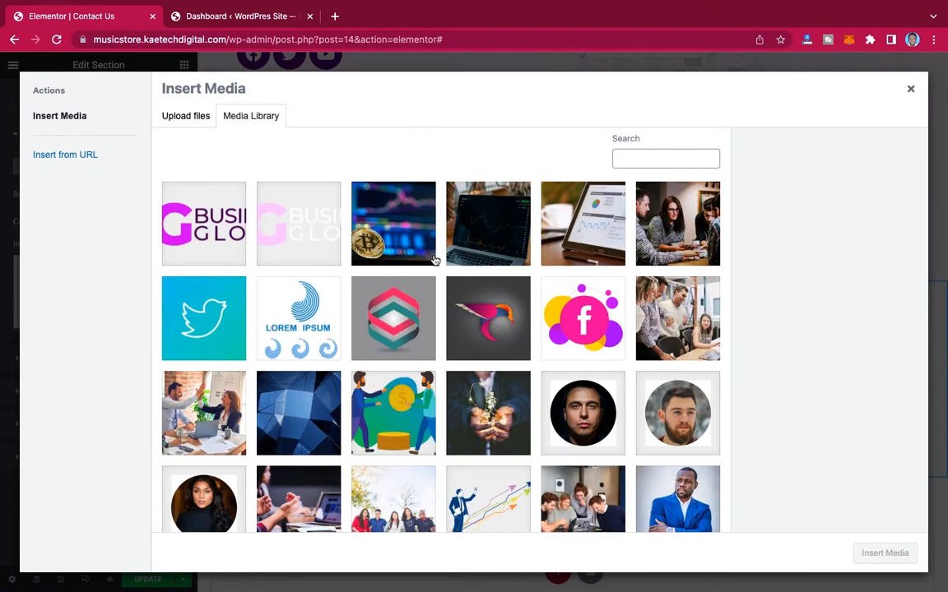
scroll(433, 260, "down", 1)
left_click(274, 310)
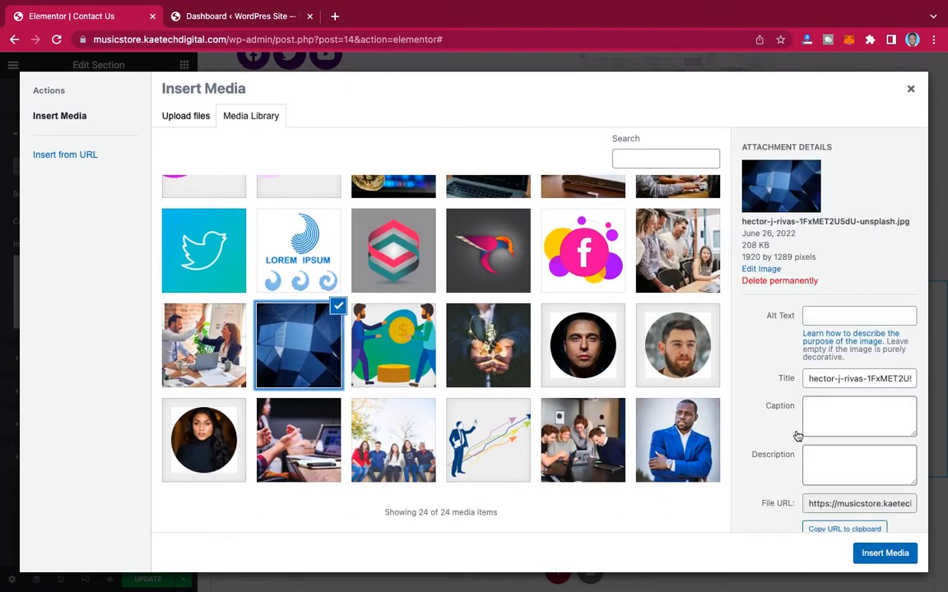
left_click(885, 554)
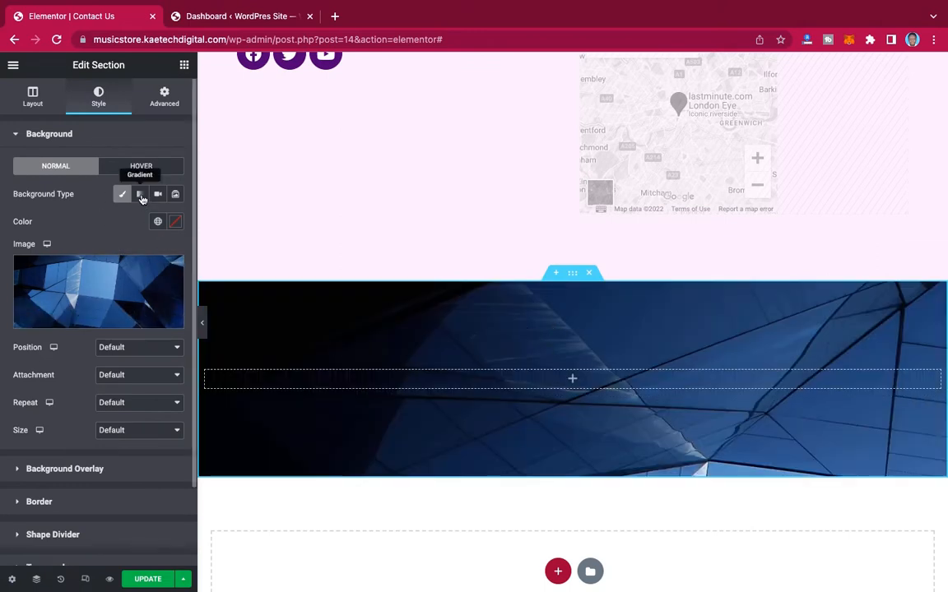
Step: Add a gradient background overlay to the section with the global Color 2 (#440572) as its first color
scroll(95, 371, "down", 2)
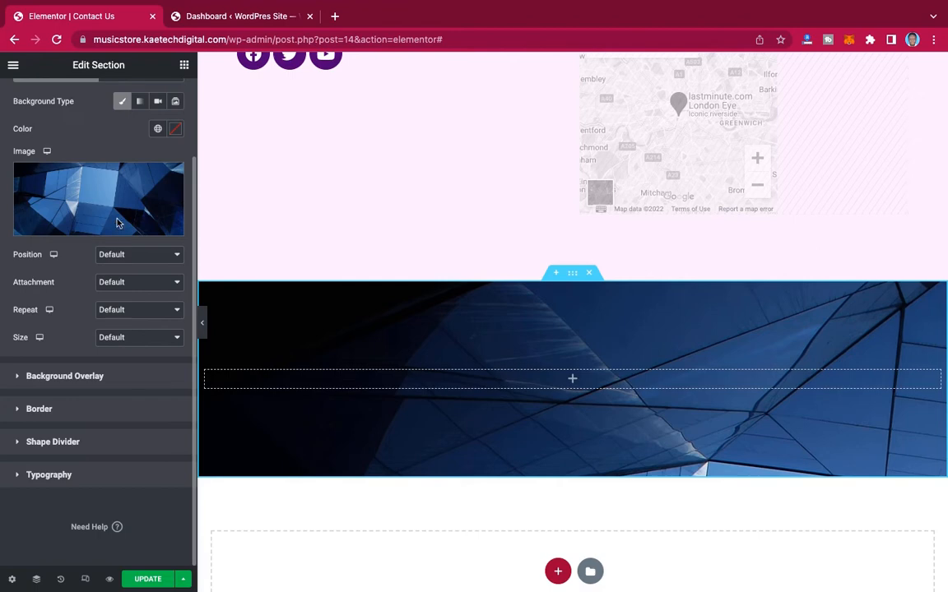
left_click(64, 376)
left_click(177, 228)
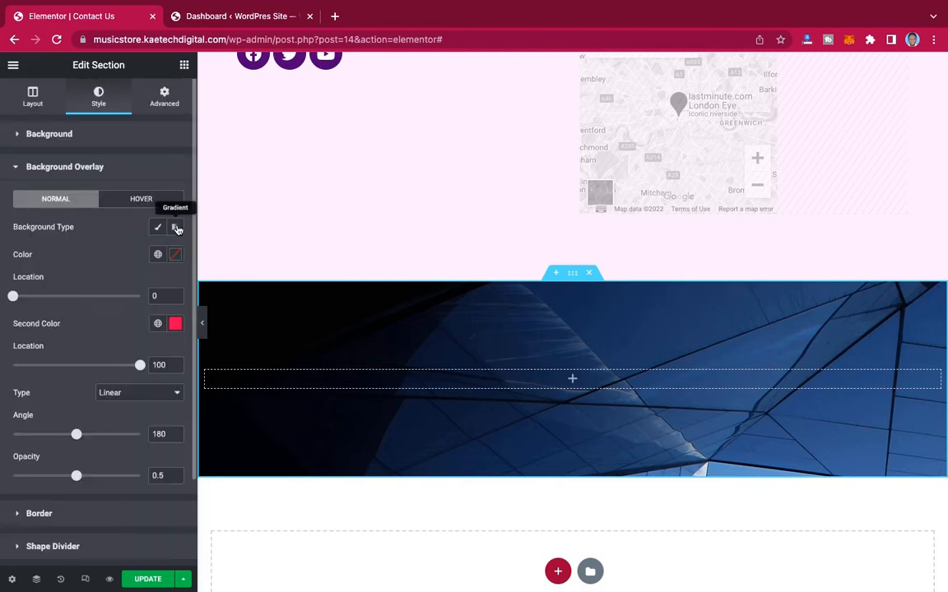
left_click(176, 256)
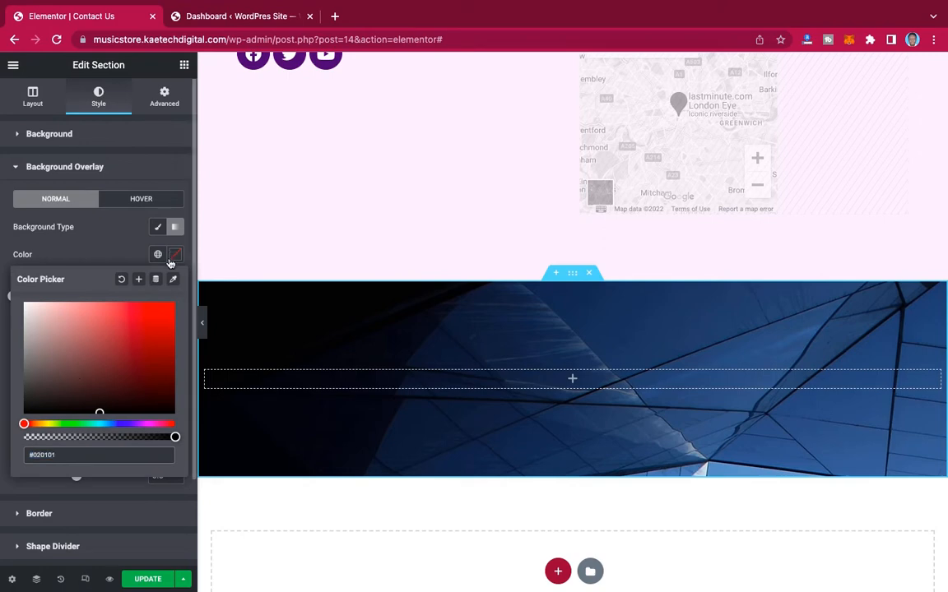
left_click(169, 257)
left_click(158, 256)
scroll(85, 385, "down", 3)
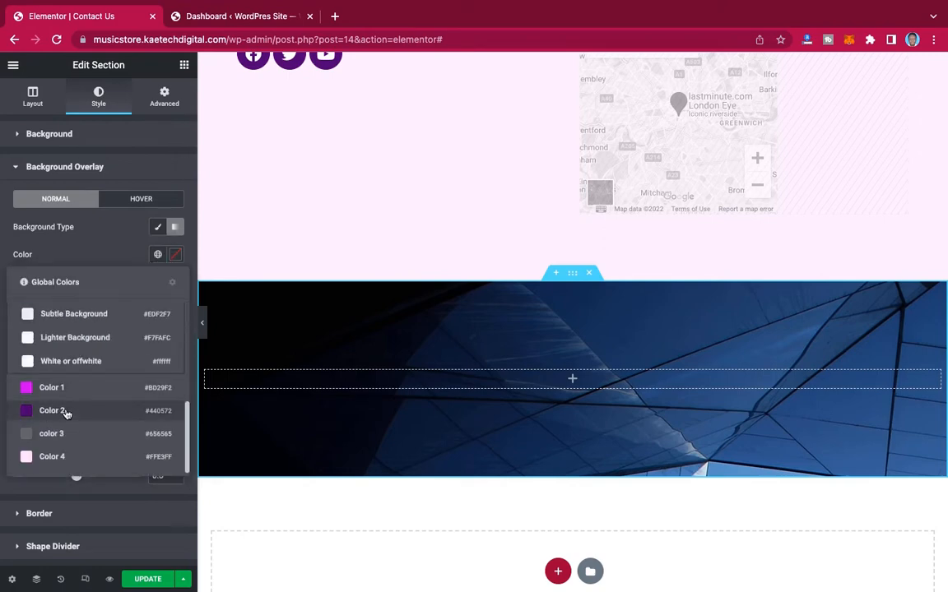
left_click(65, 413)
Step: Set the overlay gradient's second color to the global Color 1 (#BD29F2)
left_click(175, 323)
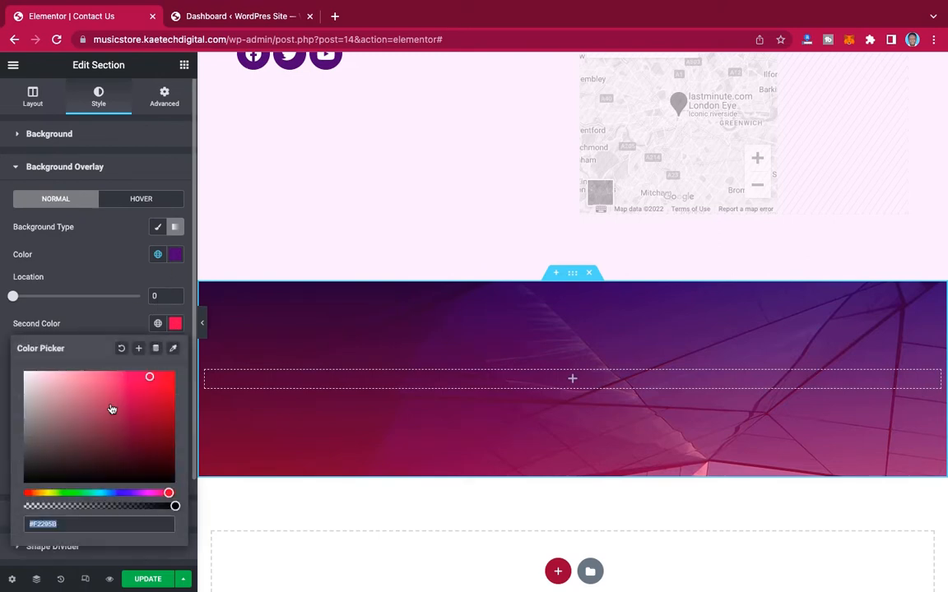
left_click(159, 324)
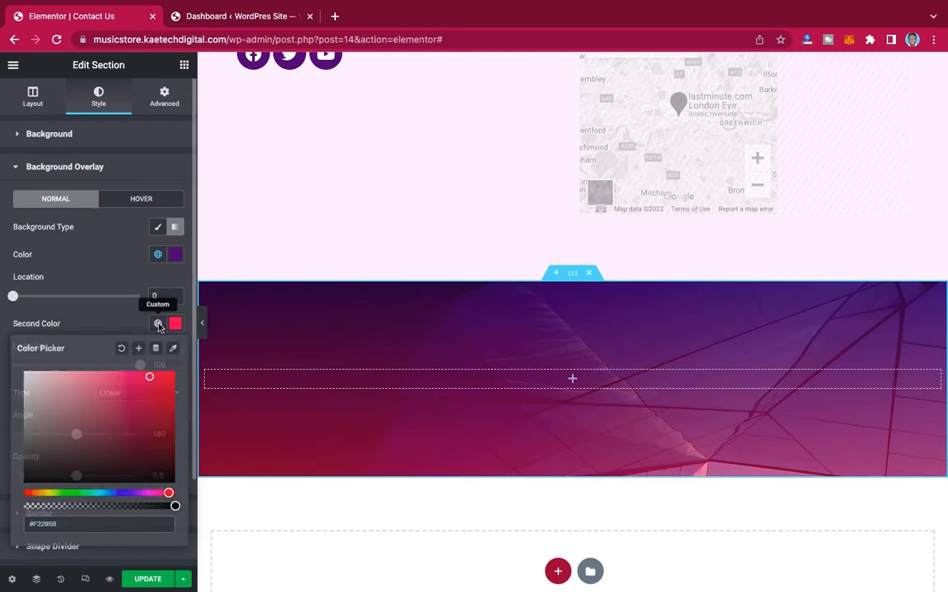
scroll(95, 454, "down", 3)
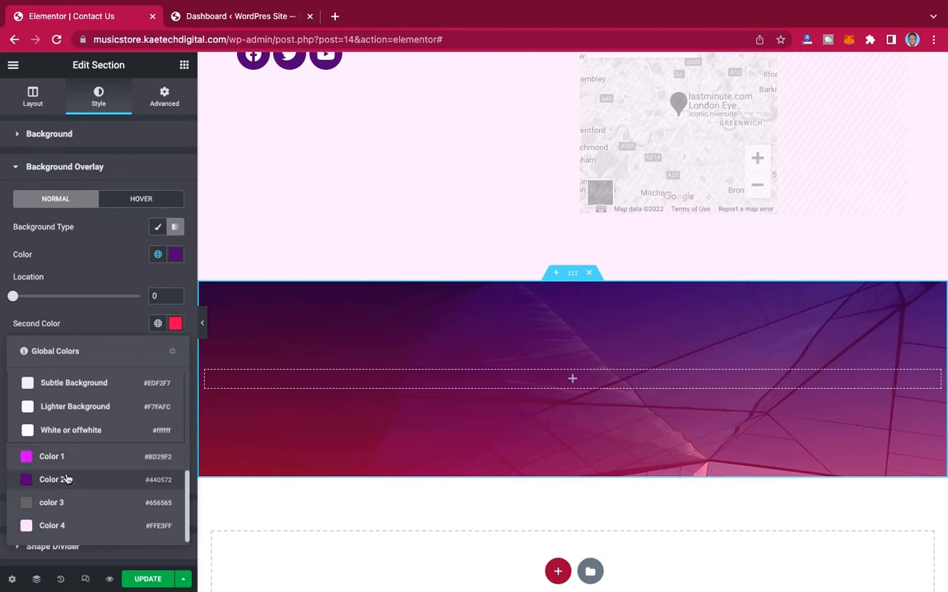
left_click(72, 458)
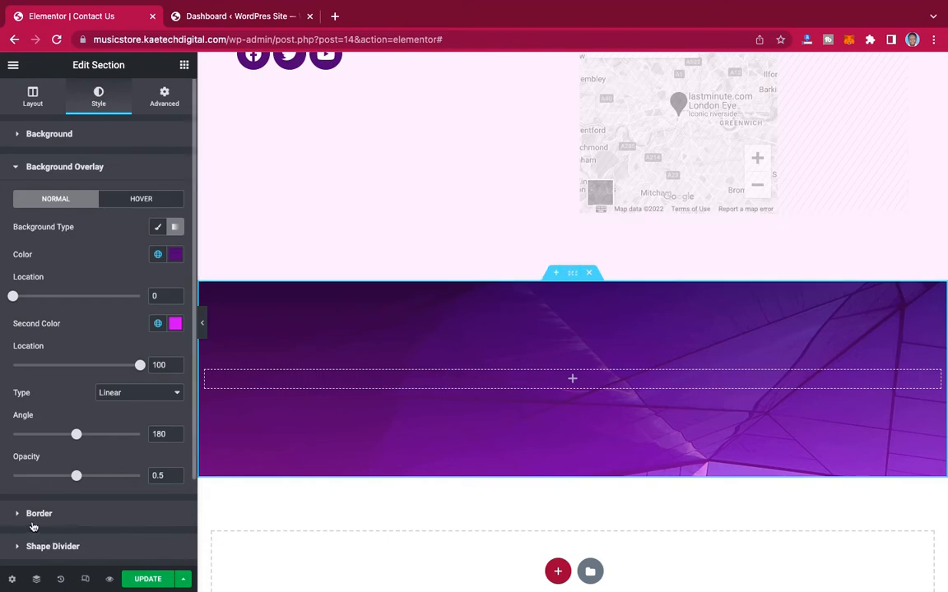
Step: Reorder the page structure so the new purple section sits above the contact form section, behind the header
left_click(36, 580)
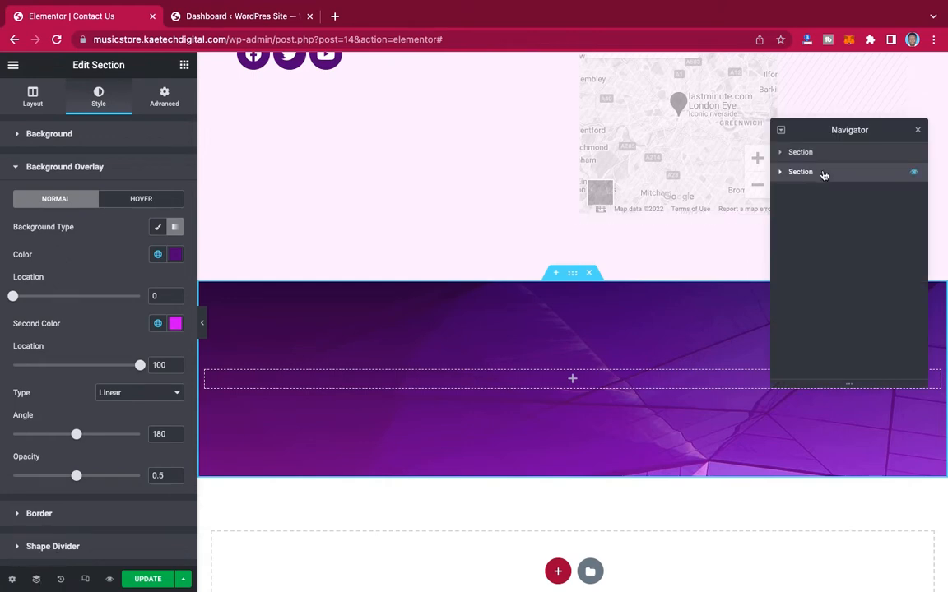
left_click_drag(823, 175, 827, 149)
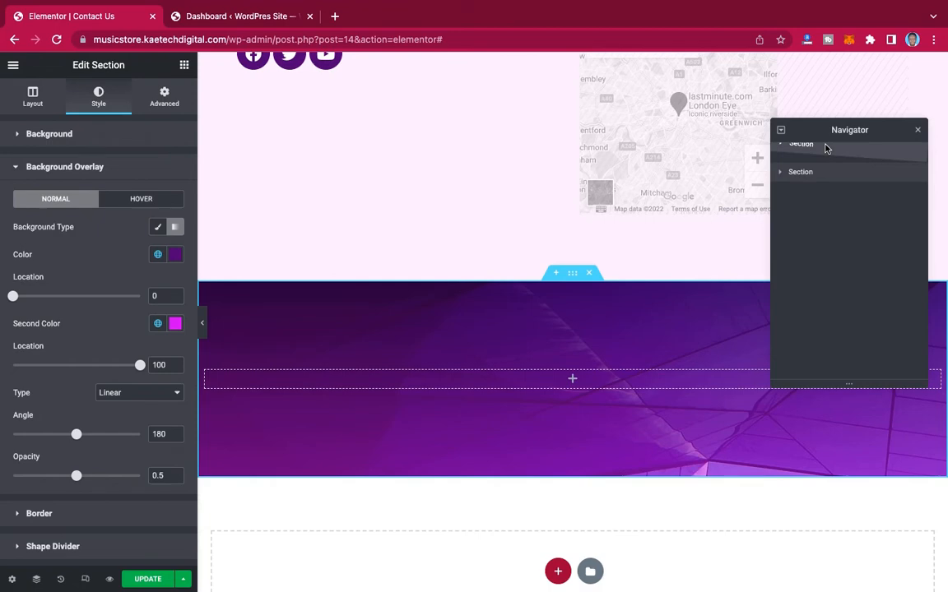
left_click_drag(827, 148, 827, 149)
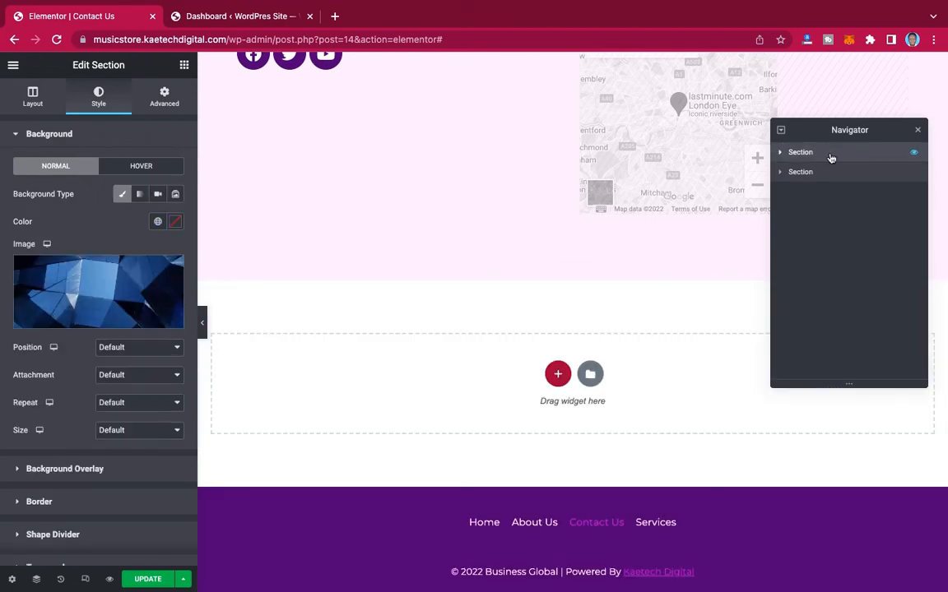
scroll(694, 155, "up", 10)
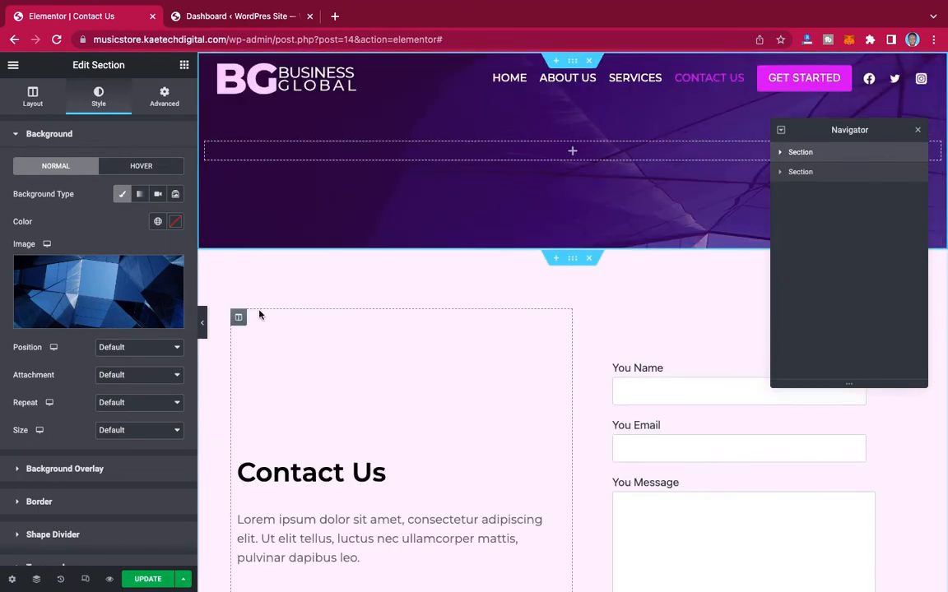
Step: Set the banner section's minimum height to 181 px and its background image to Center Center position, No-repeat and Cover size
left_click(33, 97)
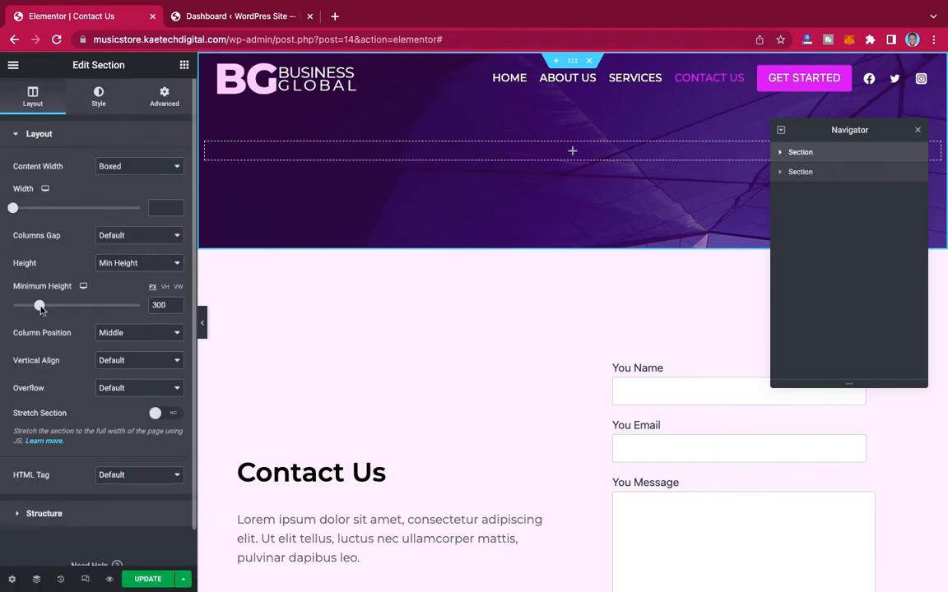
left_click_drag(40, 309, 29, 309)
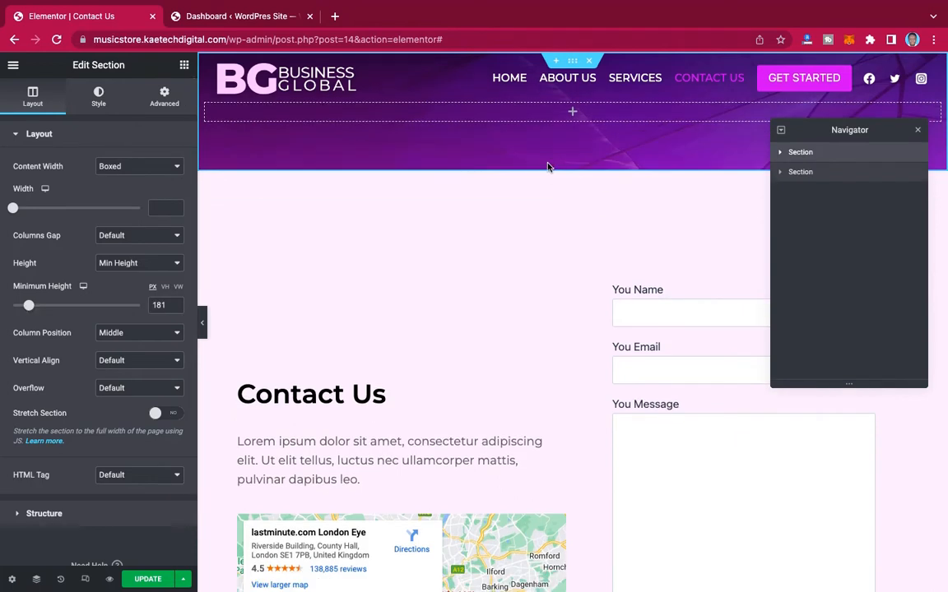
left_click(99, 99)
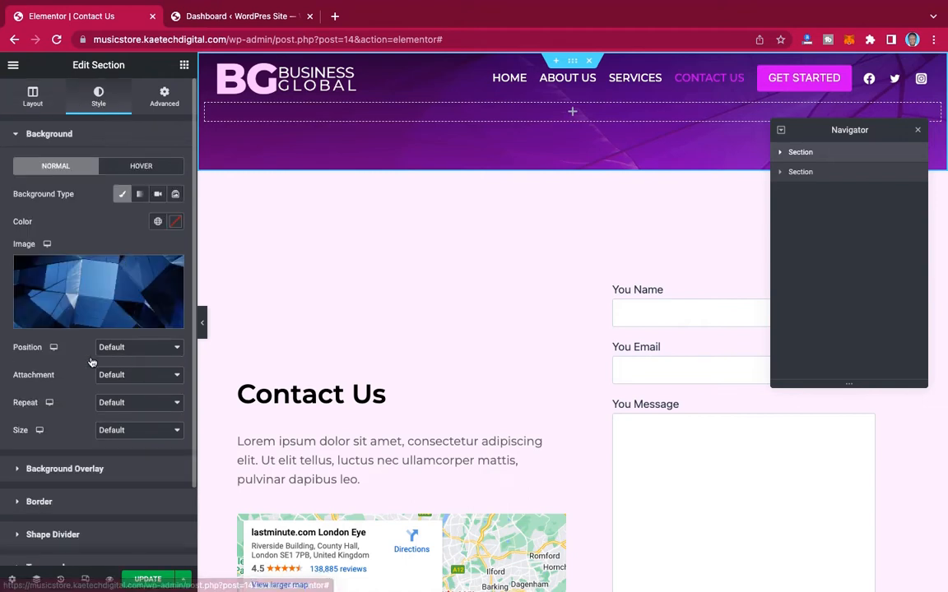
left_click(136, 348)
left_click(135, 367)
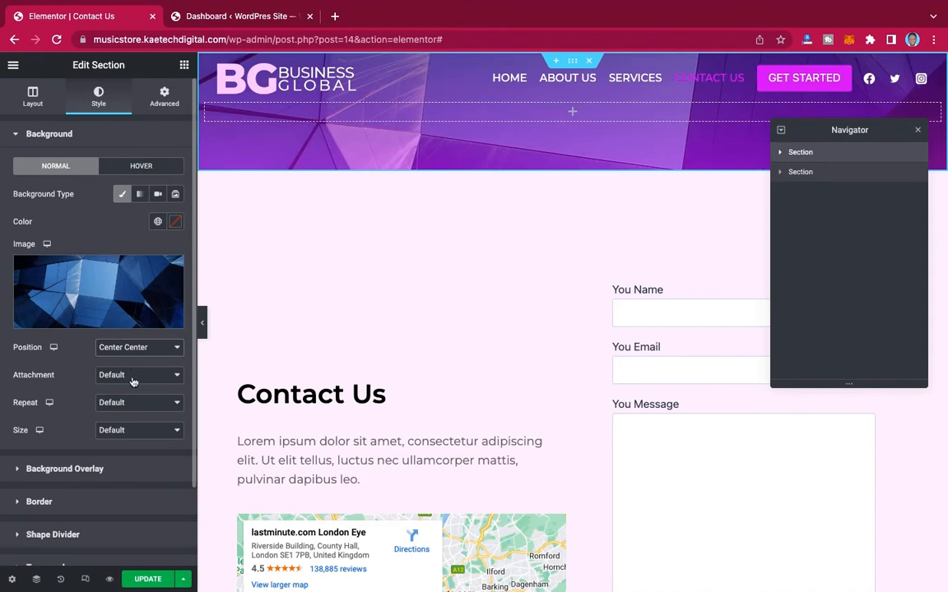
left_click(131, 409)
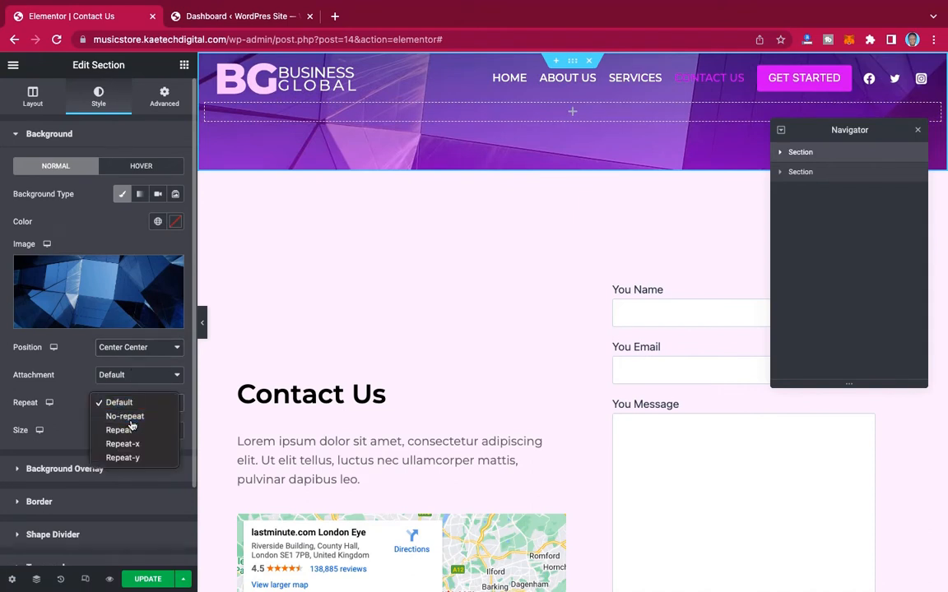
left_click(130, 418)
left_click(130, 432)
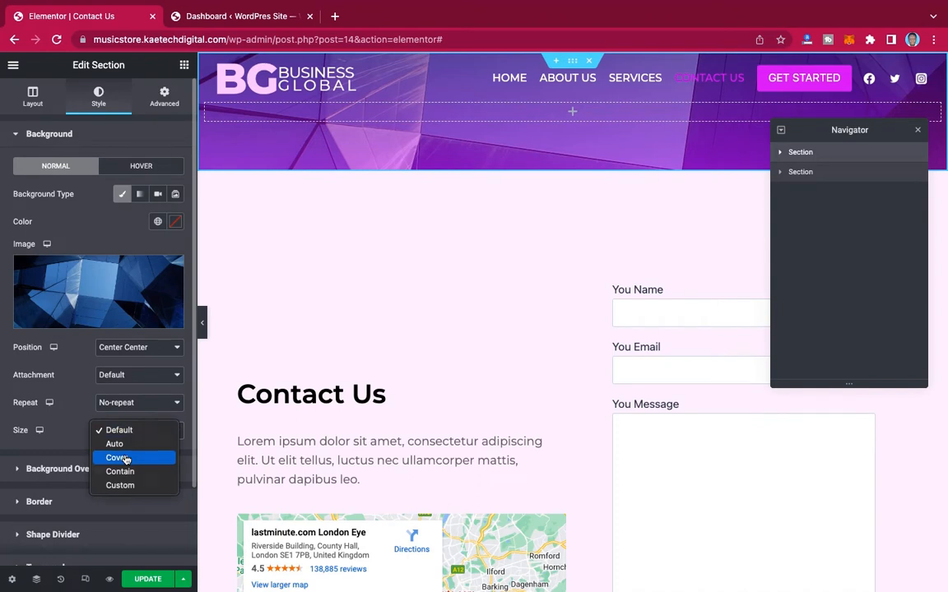
left_click(125, 460)
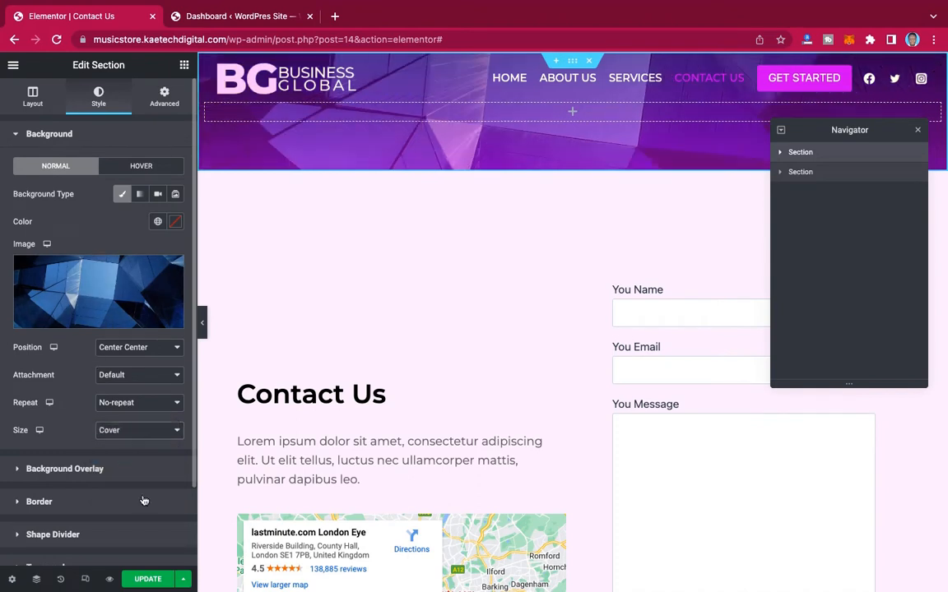
Step: Save the Contact Us page changes and review the published page from the banner down to the footer
left_click(149, 580)
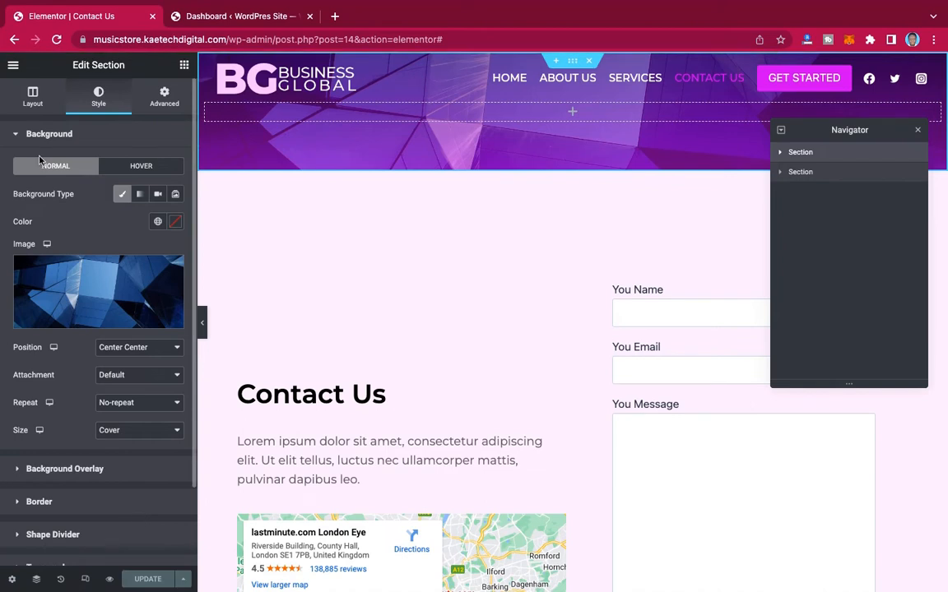
left_click(11, 580)
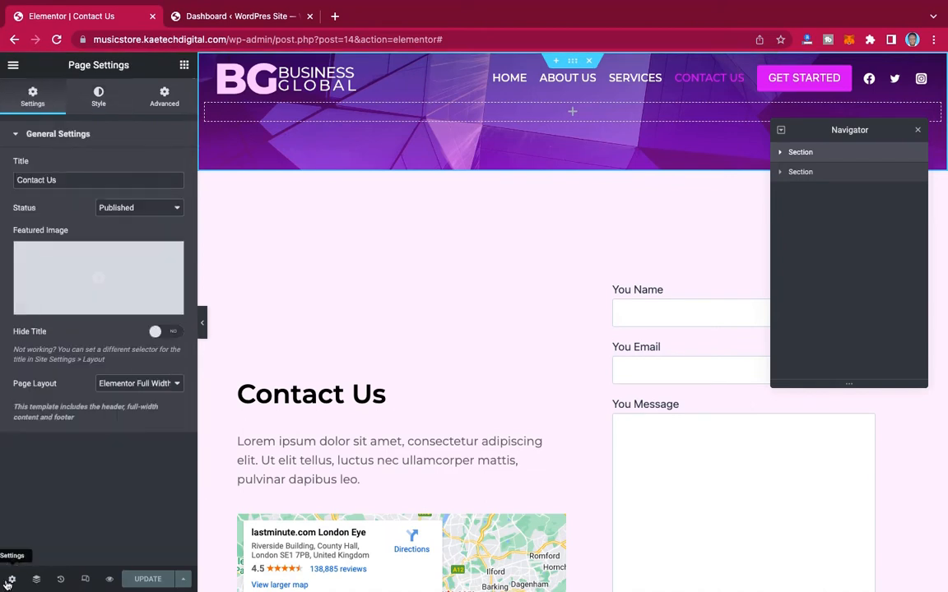
left_click(13, 66)
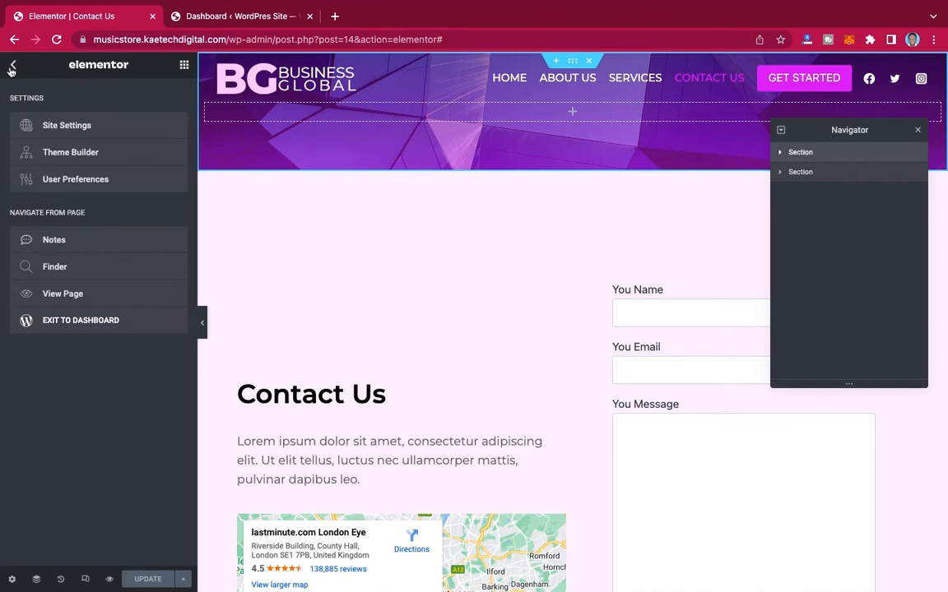
left_click(58, 296)
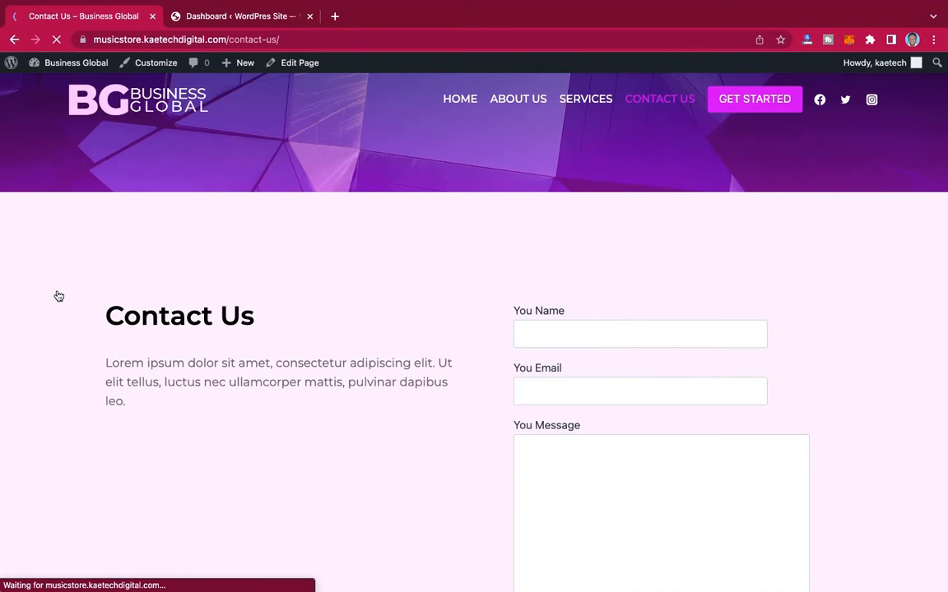
scroll(860, 305, "down", 1)
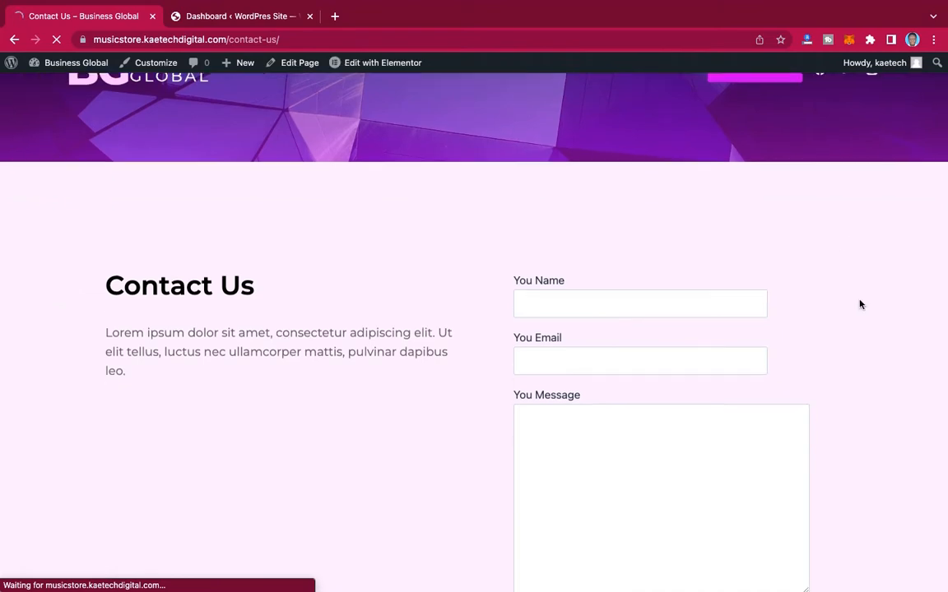
scroll(859, 305, "down", 5)
scroll(860, 305, "down", 5)
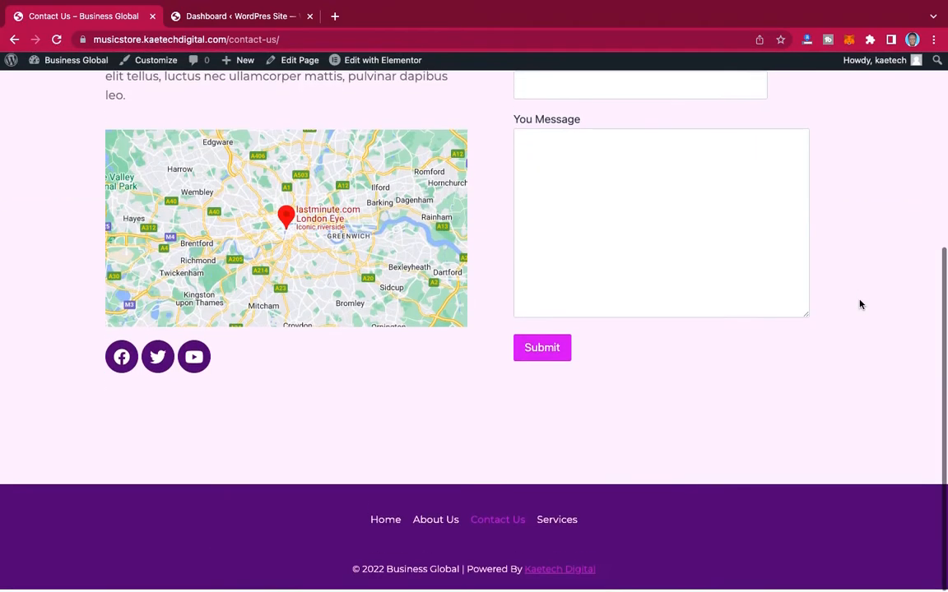
scroll(860, 306, "up", 4)
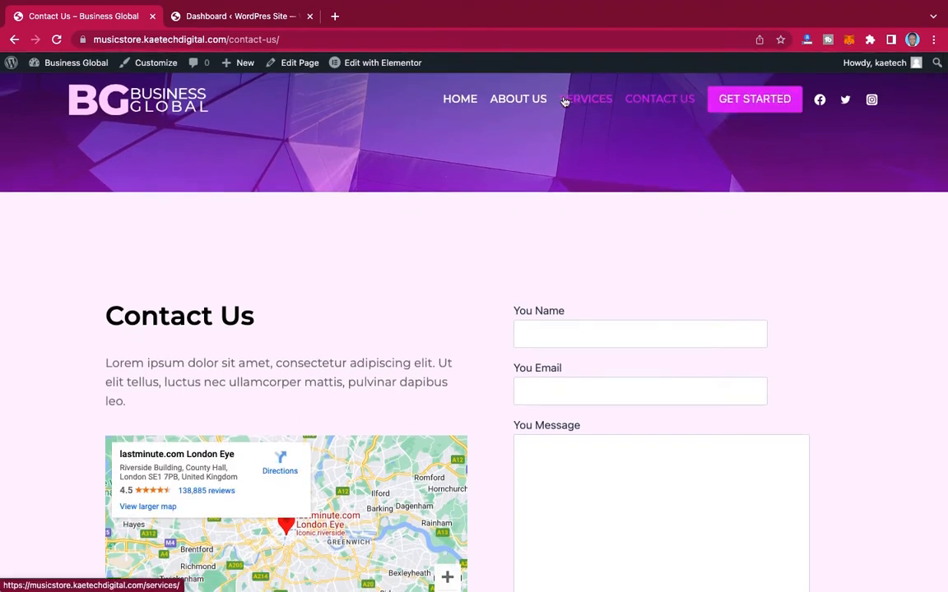
scroll(852, 305, "down", 3)
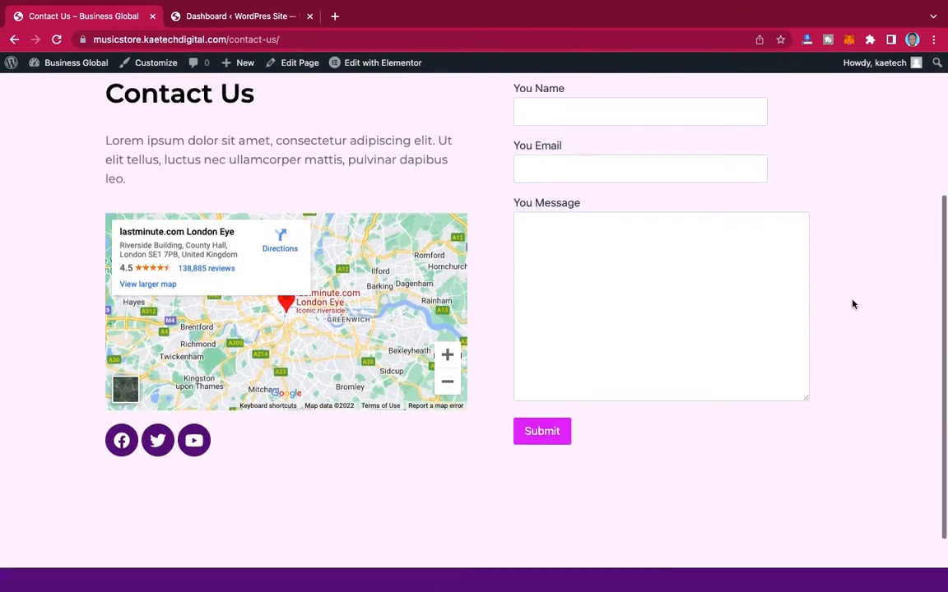
scroll(852, 305, "up", 3)
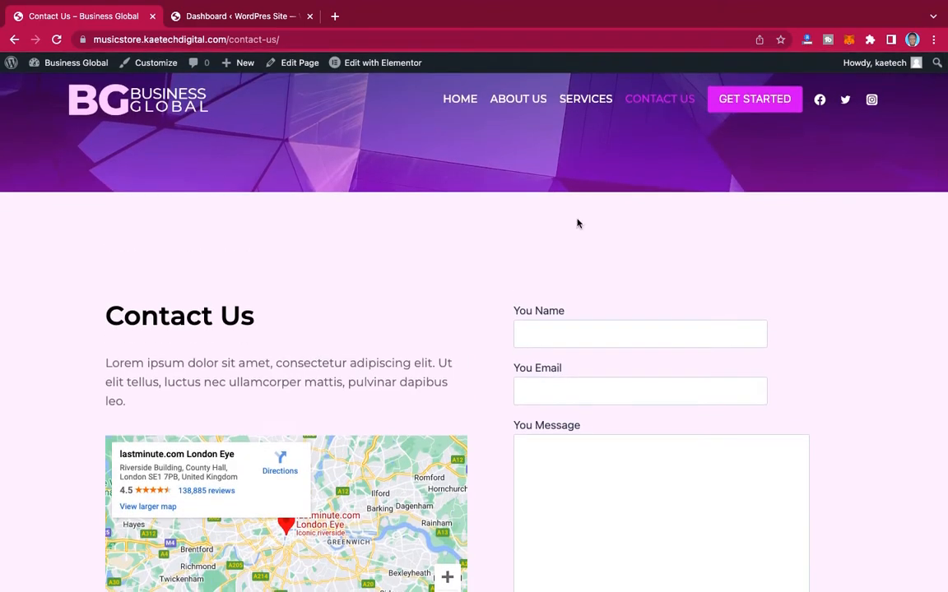
Step: Open the site's home page and emulate it on a Samsung Galaxy S8+ with the browser's developer tools
left_click(460, 99)
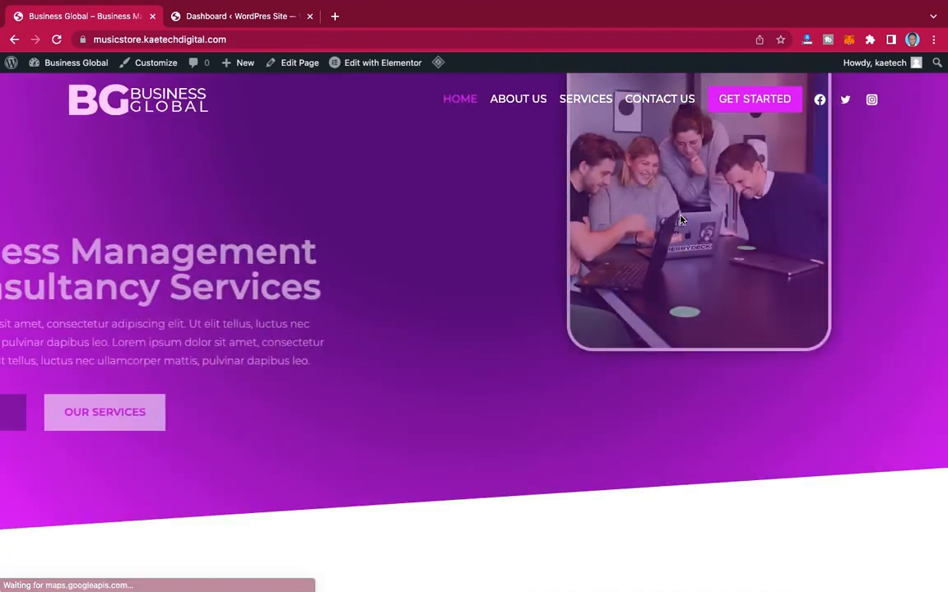
right_click(429, 175)
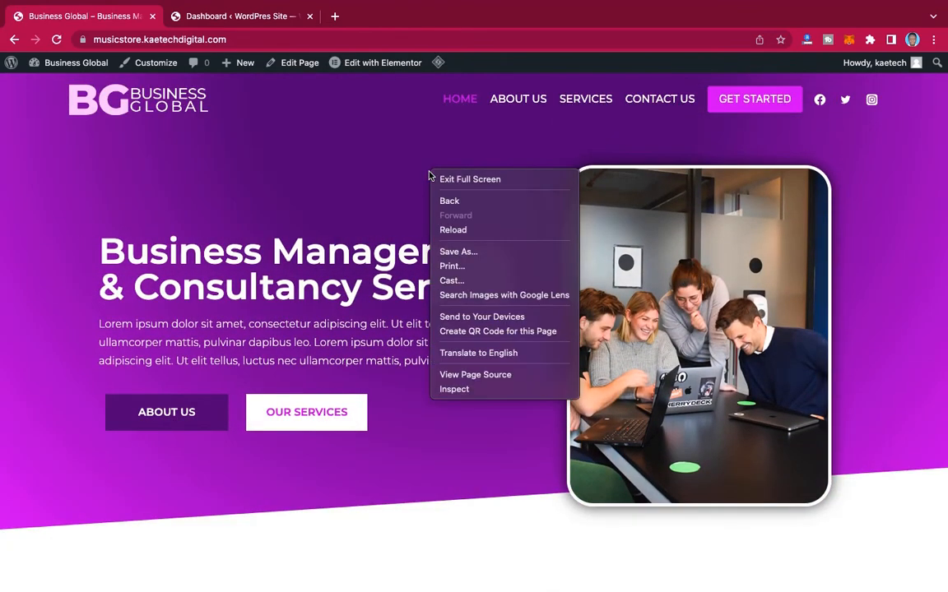
left_click(454, 390)
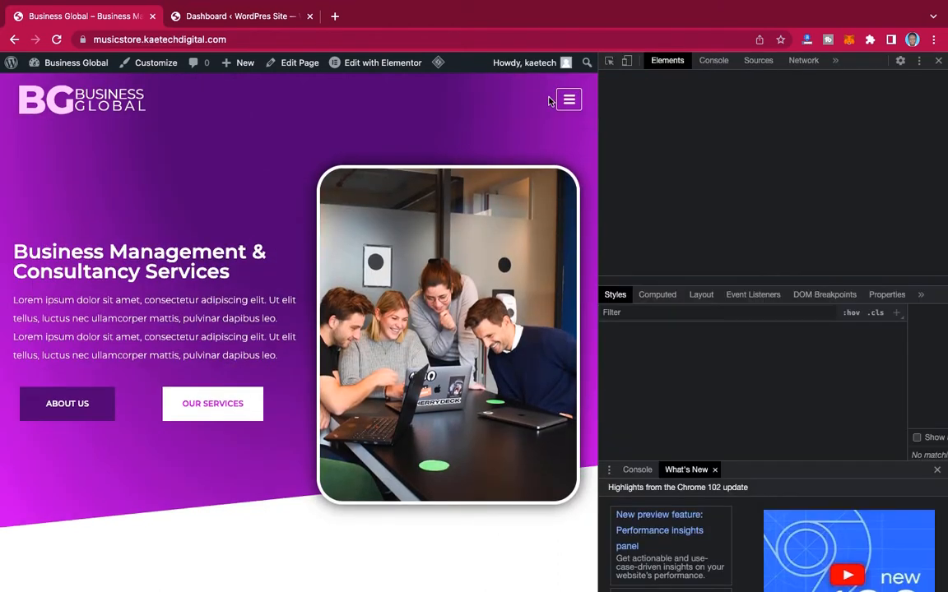
left_click(627, 62)
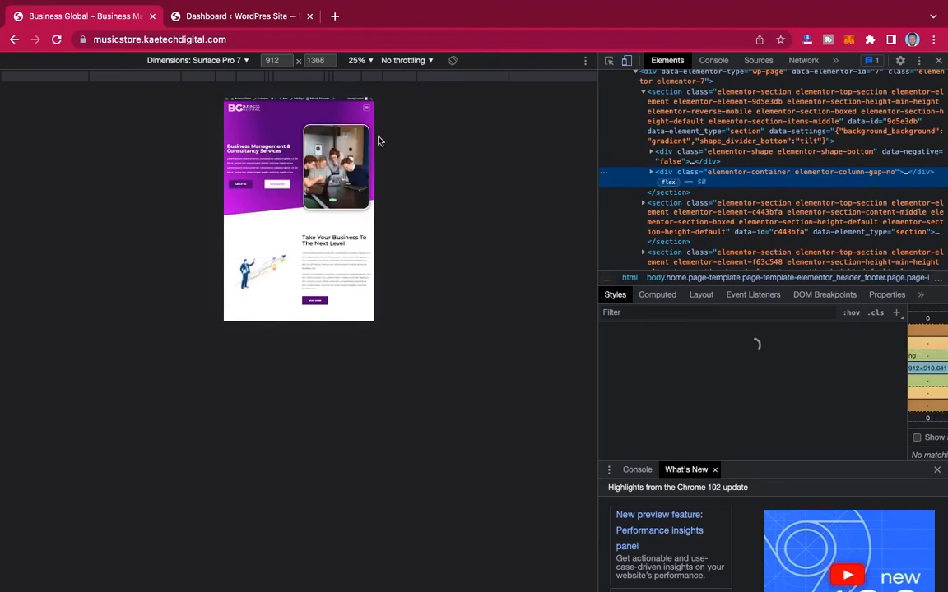
left_click(232, 62)
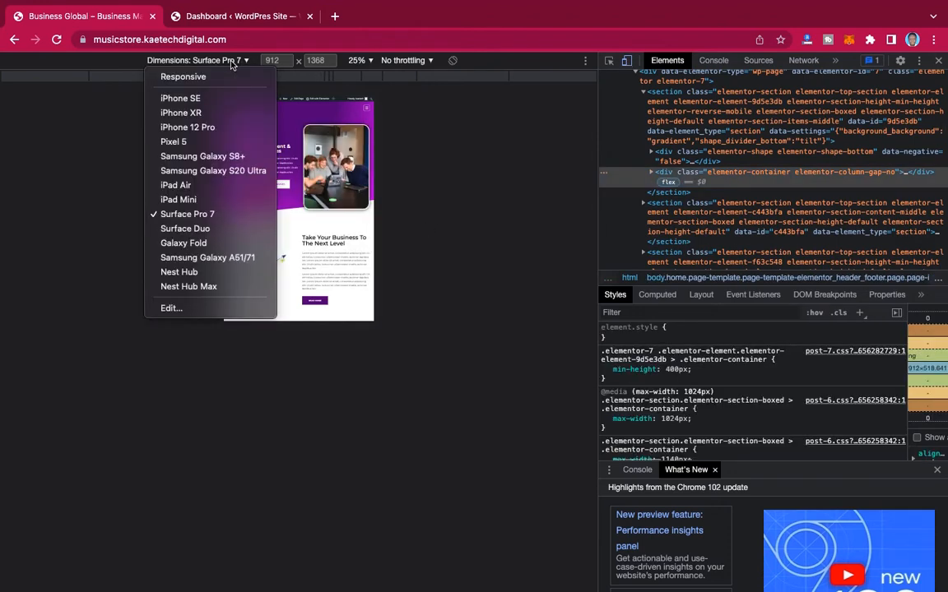
left_click(199, 159)
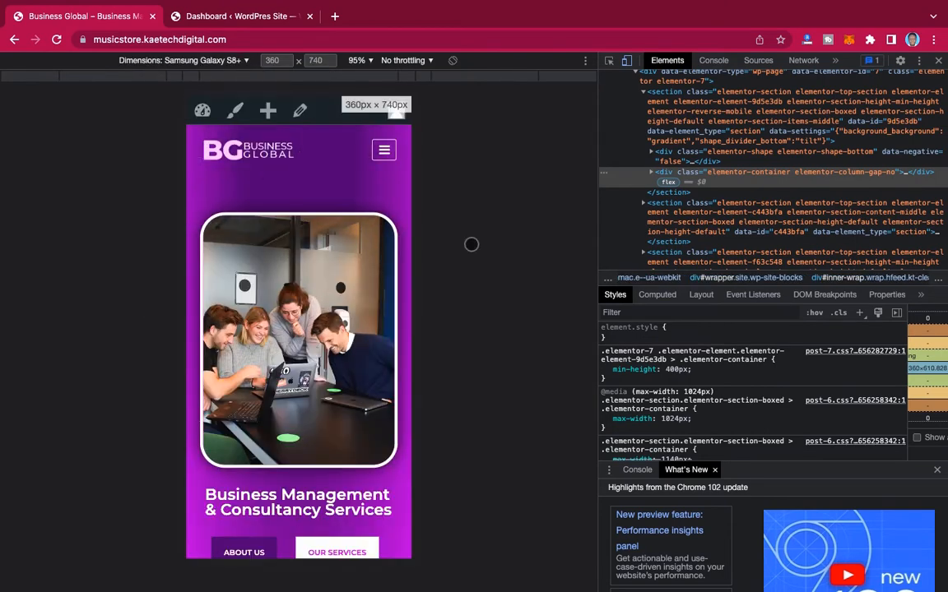
Step: Examine the home page's mobile layout down to the services list, close the developer tools and look over the desktop layout
scroll(398, 420, "down", 10)
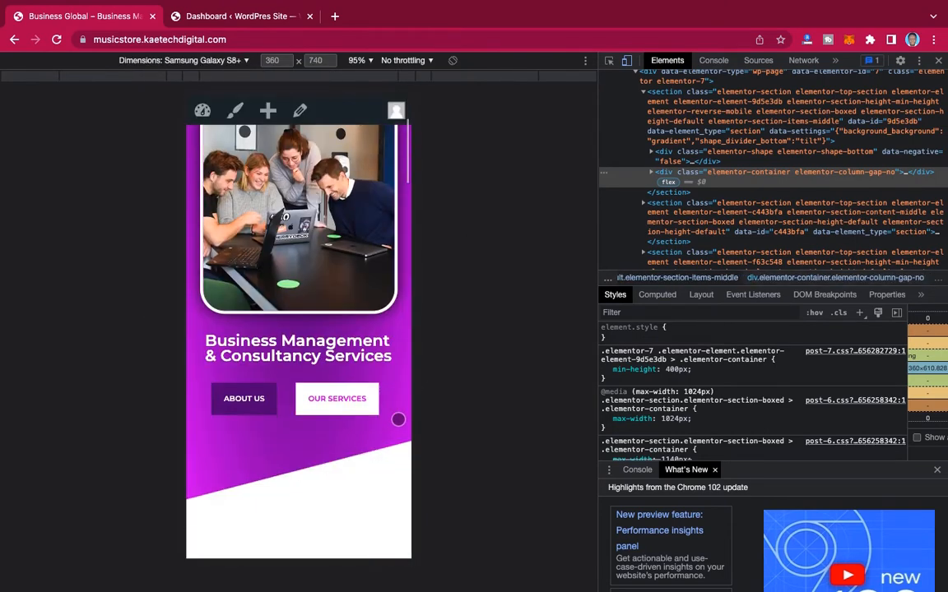
scroll(398, 420, "down", 4)
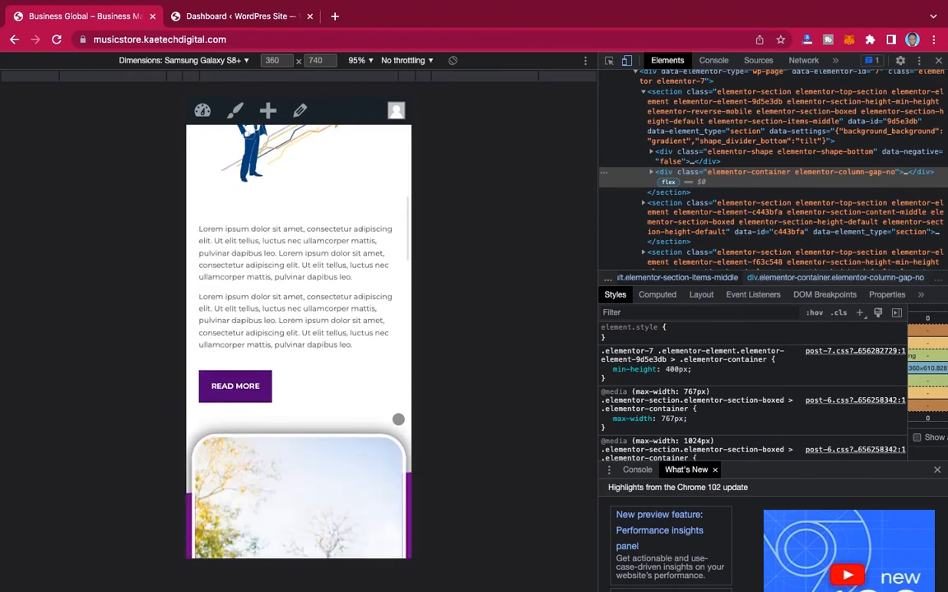
scroll(398, 420, "up", 6)
scroll(398, 420, "up", 3)
scroll(399, 420, "down", 10)
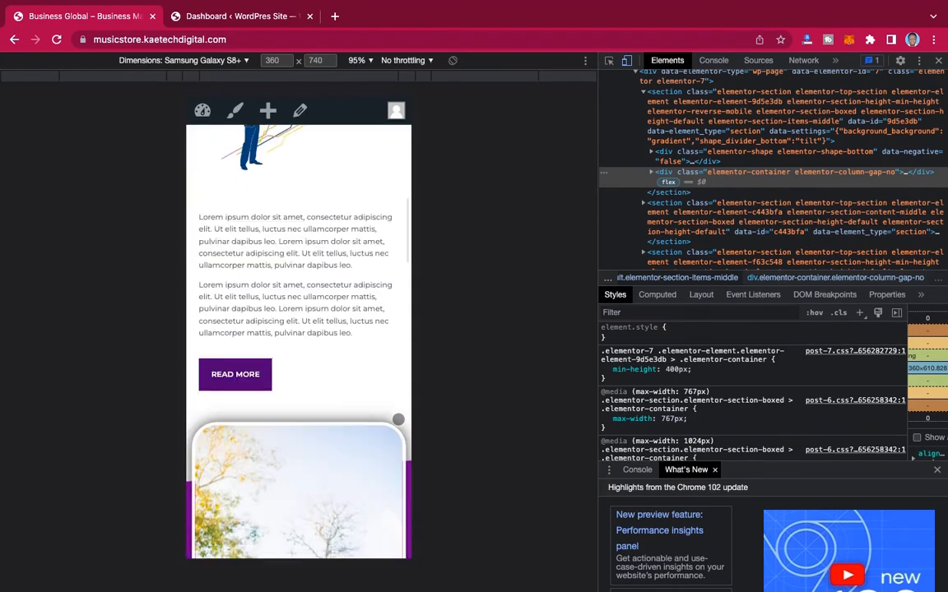
scroll(398, 419, "down", 15)
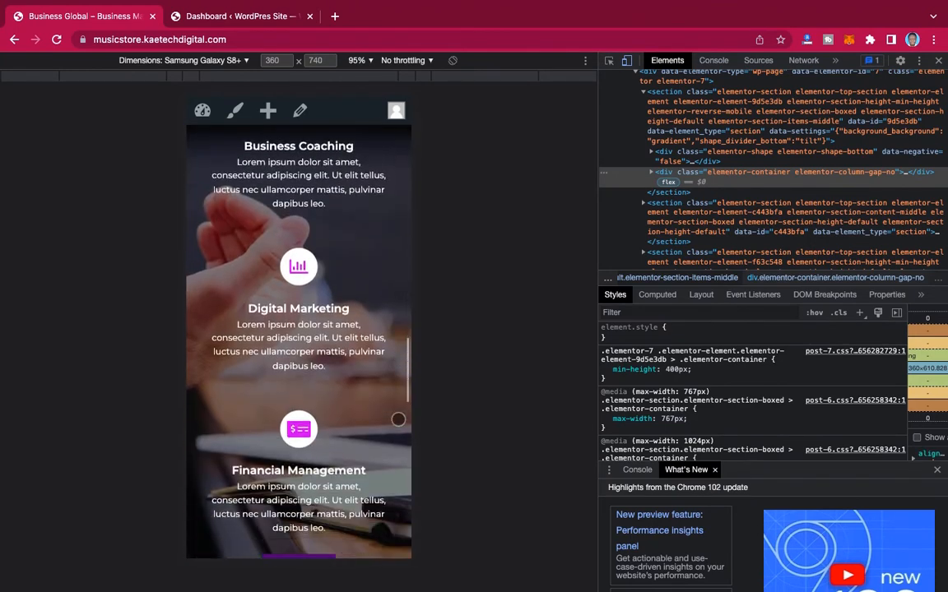
scroll(398, 420, "up", 15)
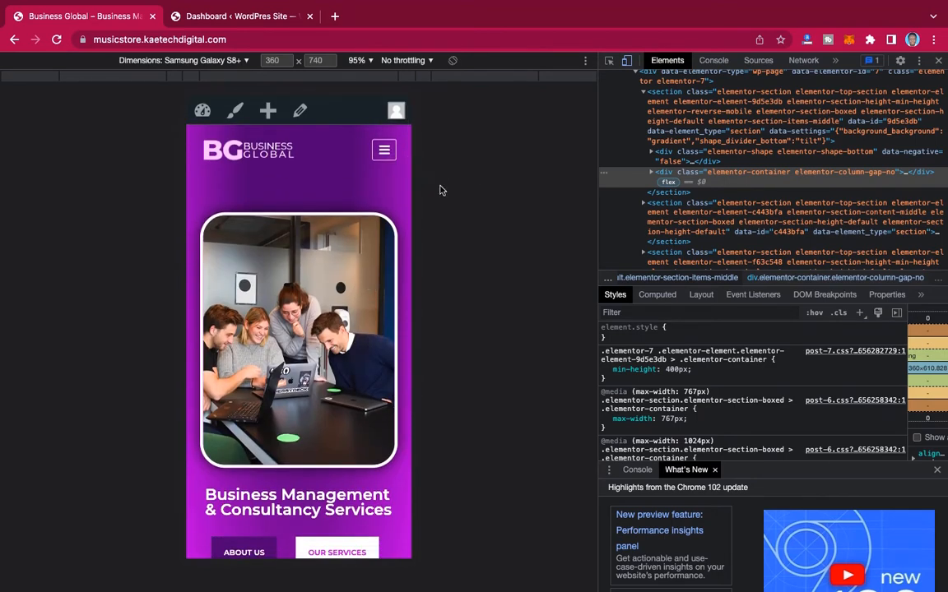
left_click(940, 61)
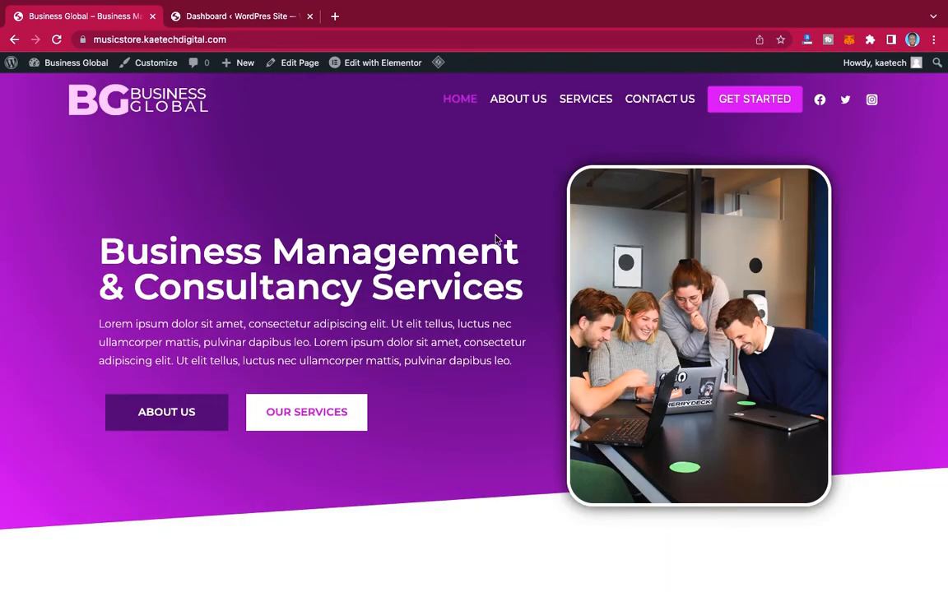
scroll(496, 240, "down", 10)
scroll(502, 339, "up", 10)
Step: Compare the blank WordPres Site's front page and dashboard with the Business Global home page, ending on the WordPres Site dashboard
left_click(269, 18)
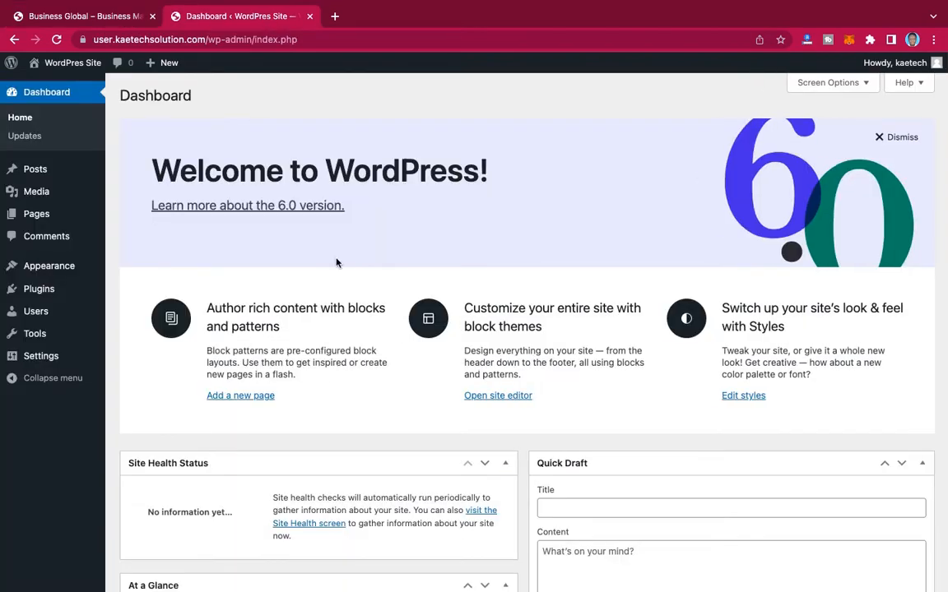
mouse_move(66, 65)
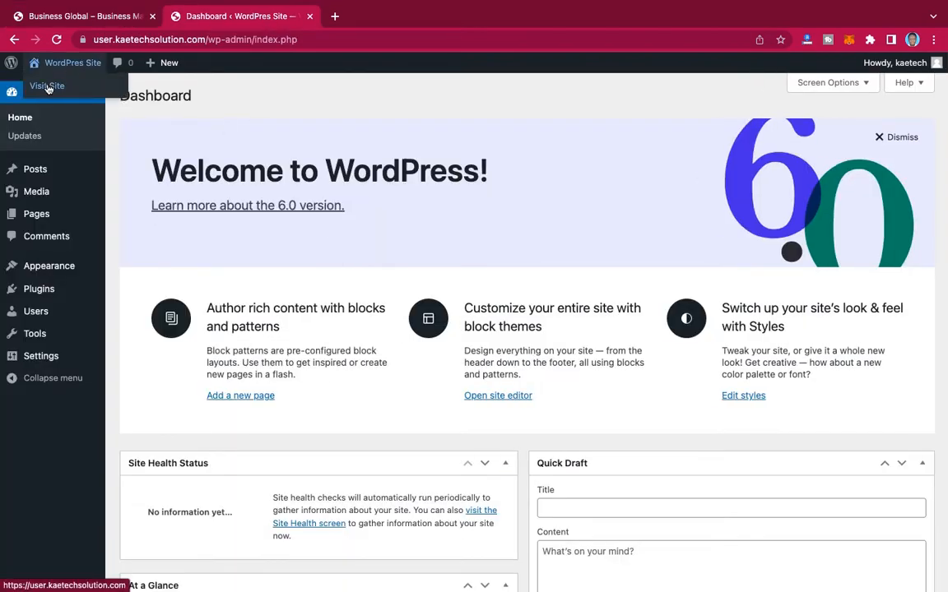
left_click(48, 87)
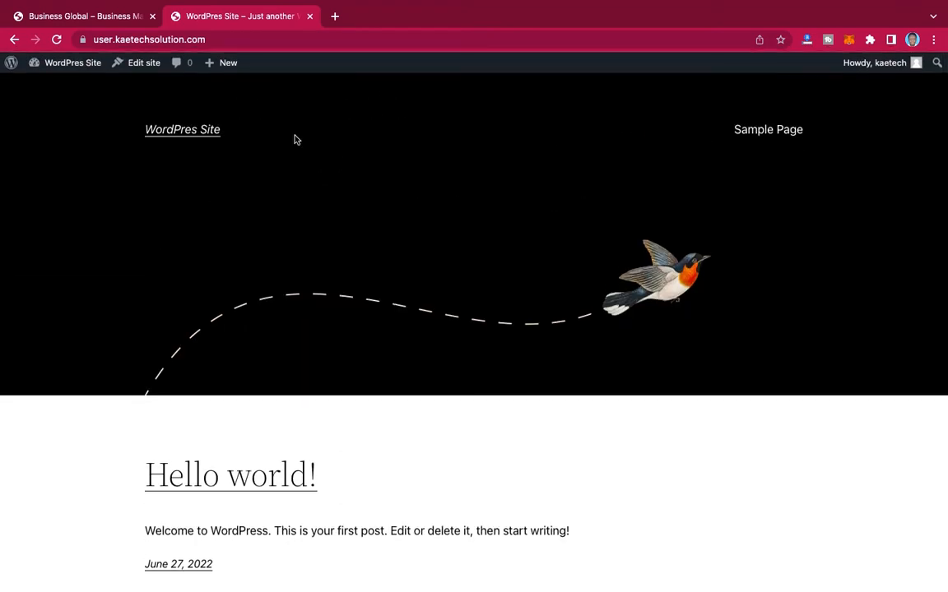
mouse_move(64, 66)
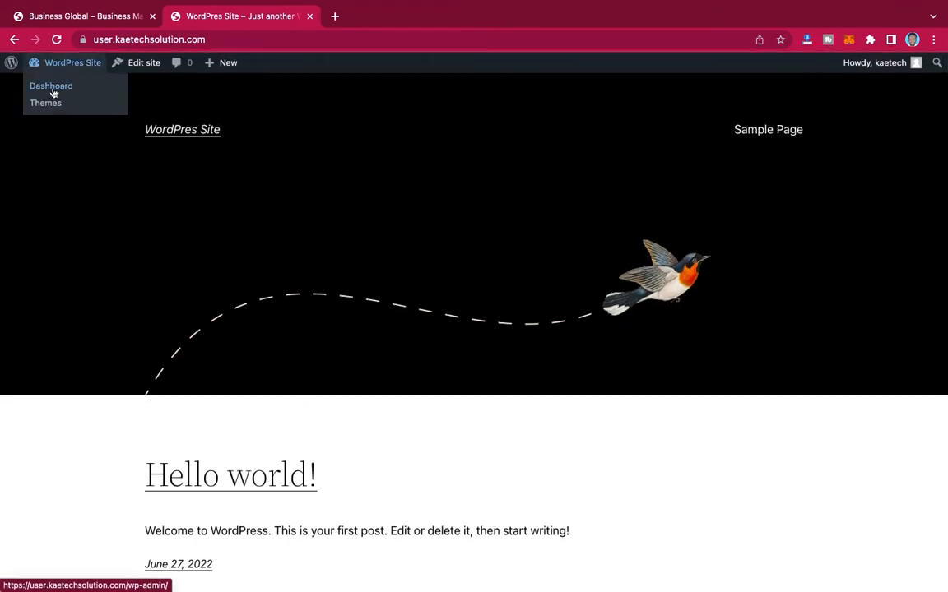
left_click(50, 86)
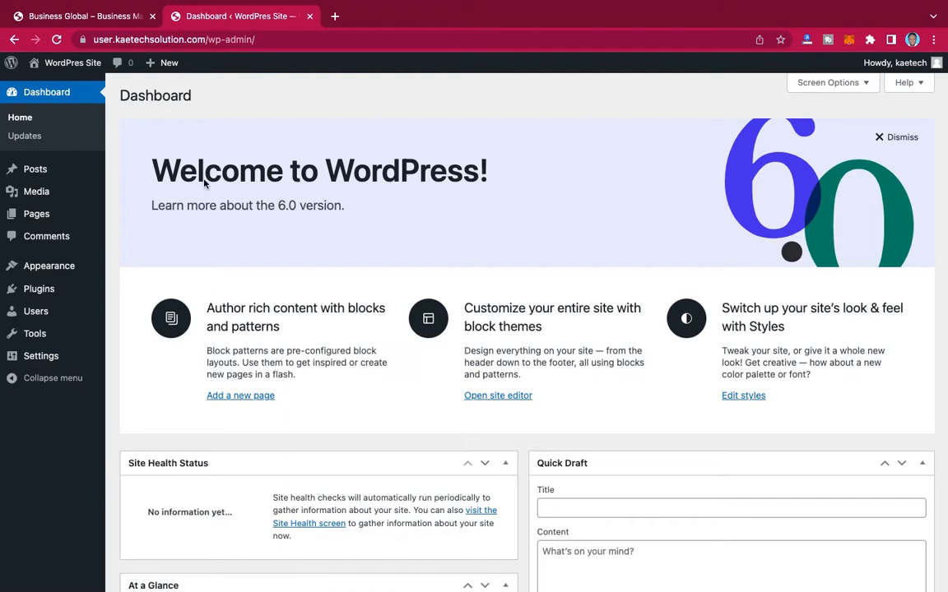
left_click(92, 17)
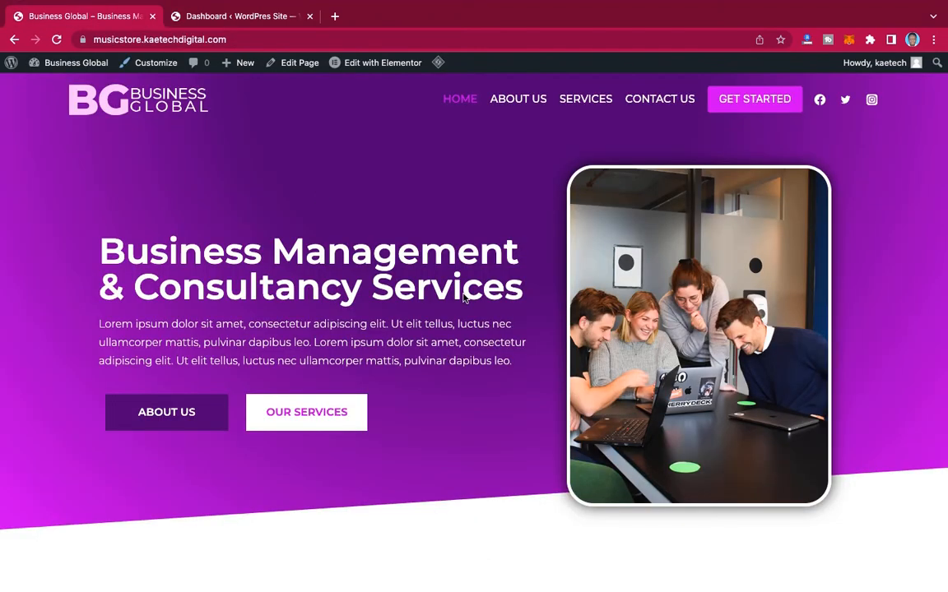
left_click(275, 18)
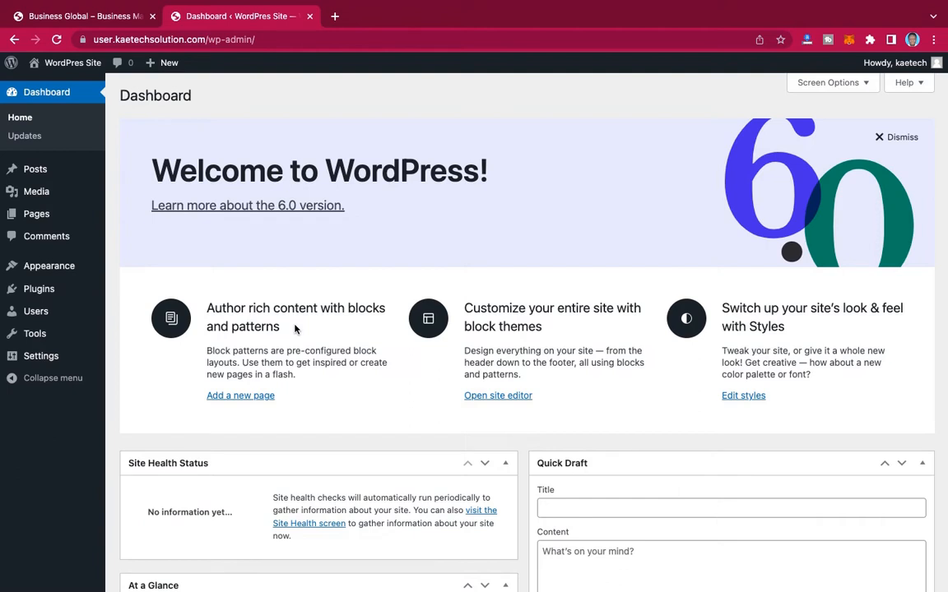
Step: Search the WordPress theme directory for "kadence" and activate the Kadence theme on the blank site
mouse_move(53, 284)
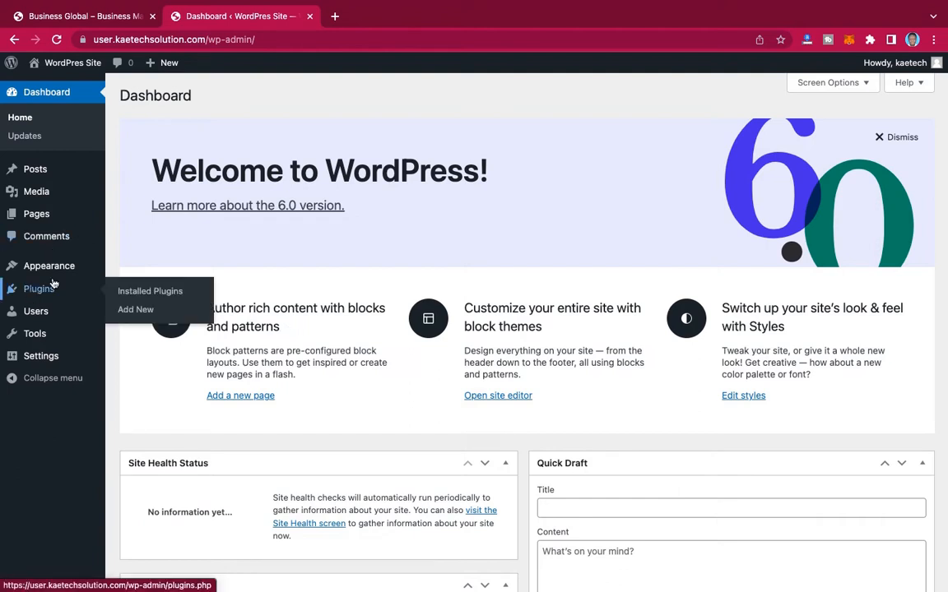
mouse_move(81, 162)
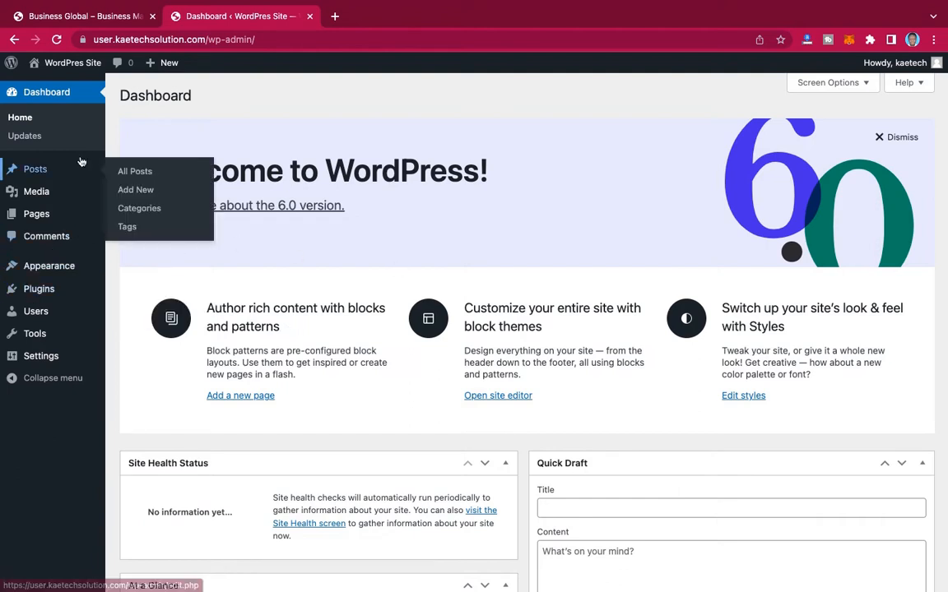
mouse_move(57, 264)
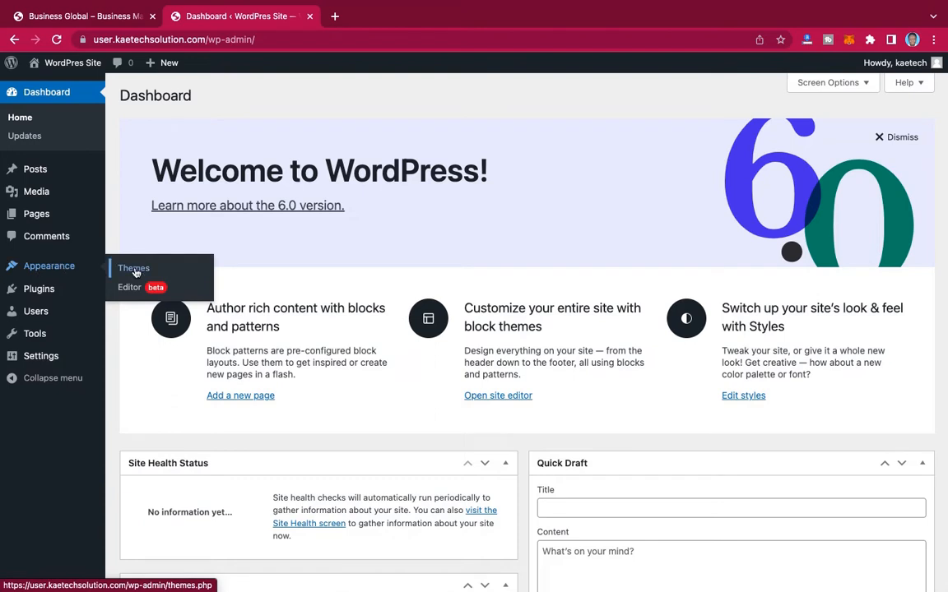
left_click(135, 269)
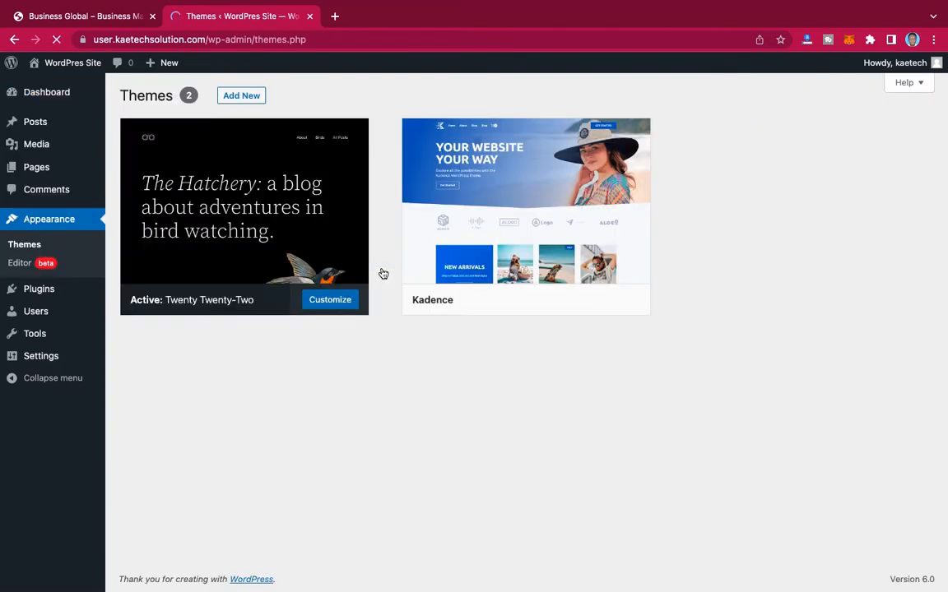
mouse_move(519, 206)
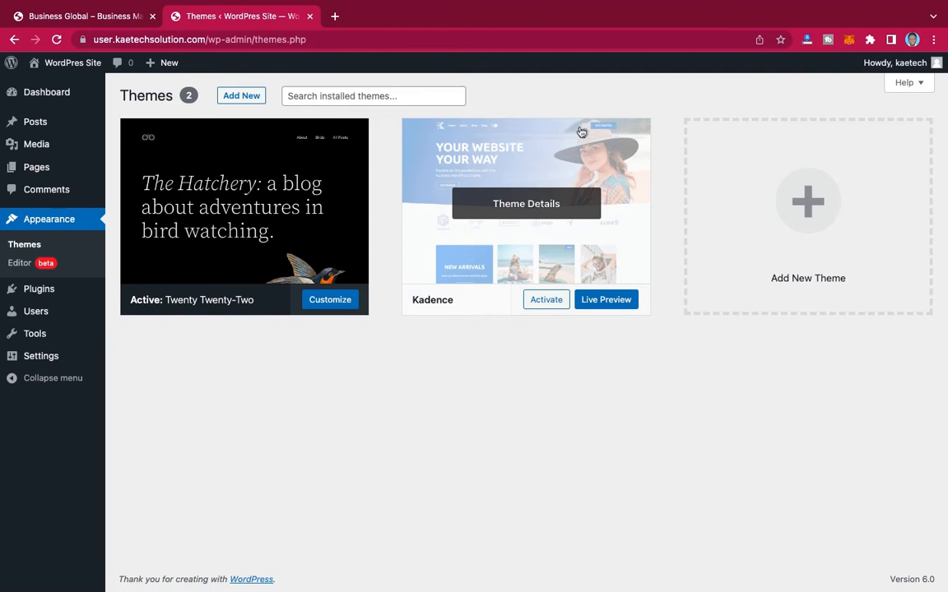
left_click(243, 96)
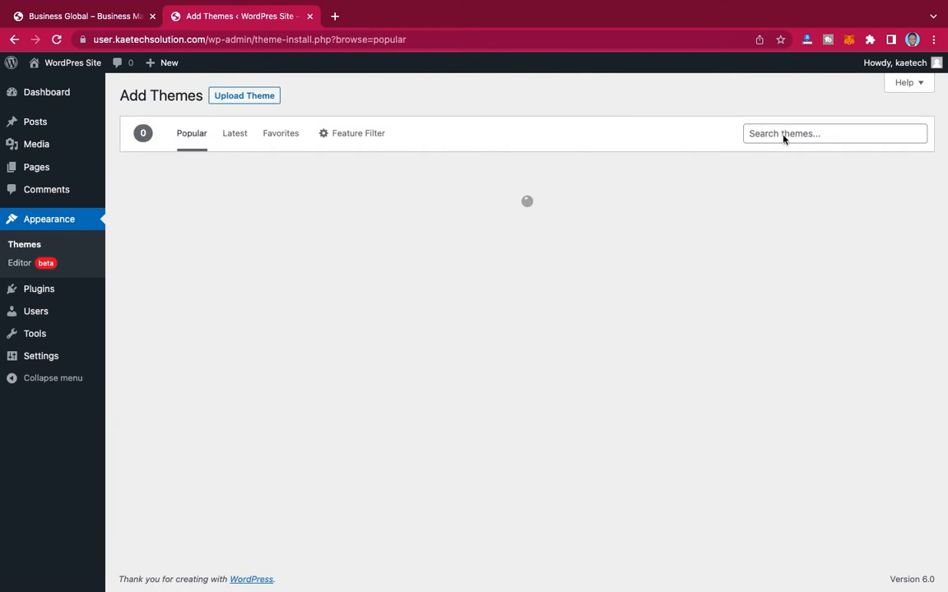
left_click(782, 133)
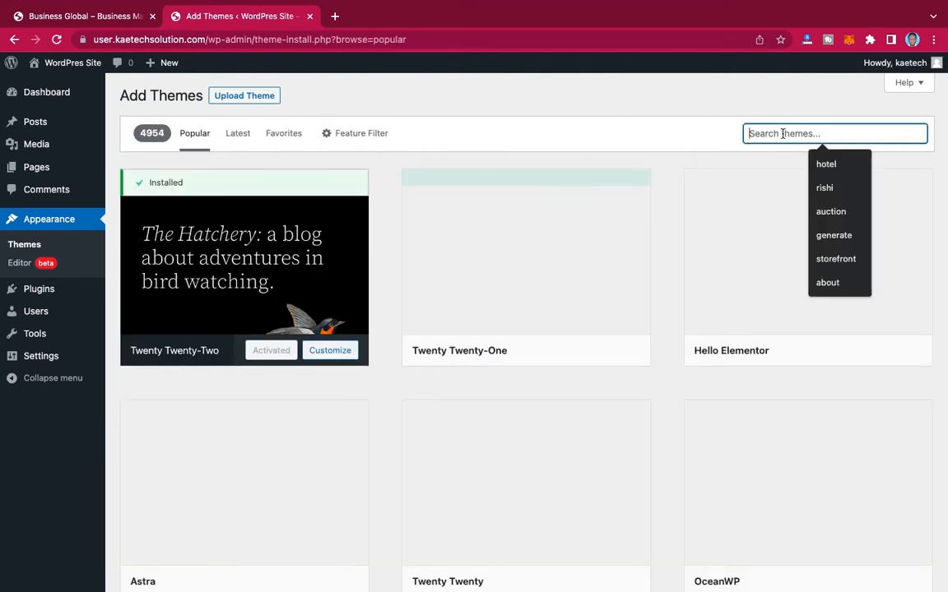
type("kadenc")
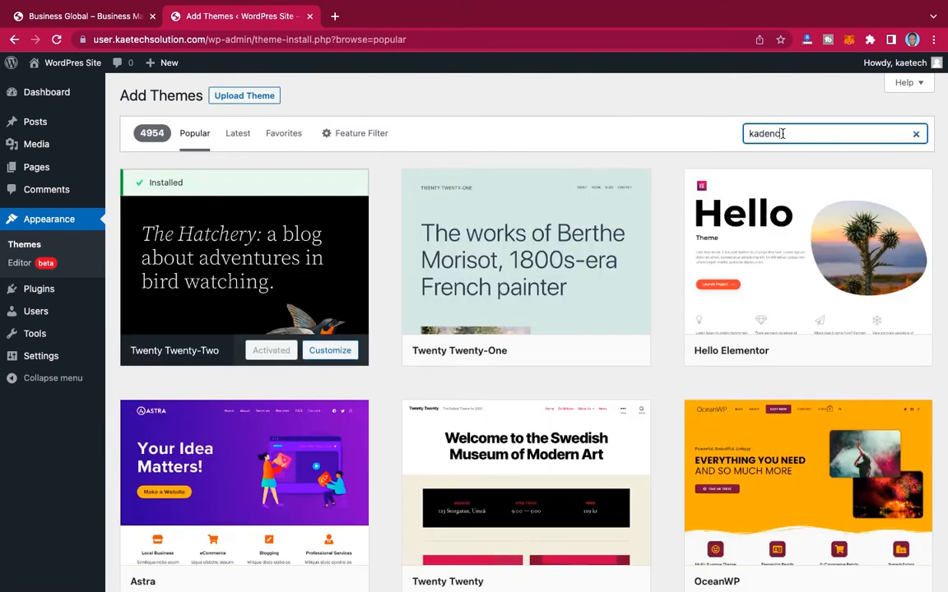
type("e")
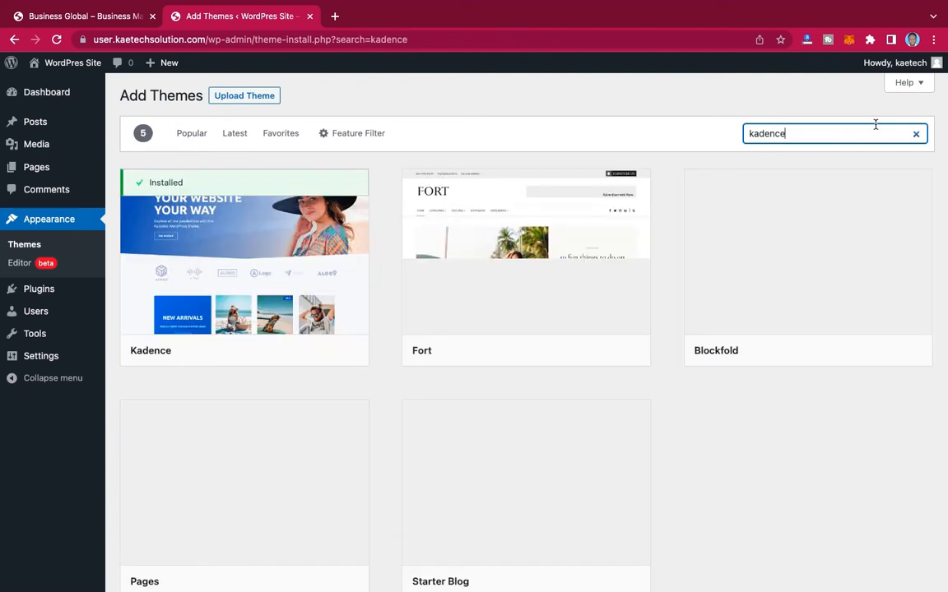
mouse_move(206, 269)
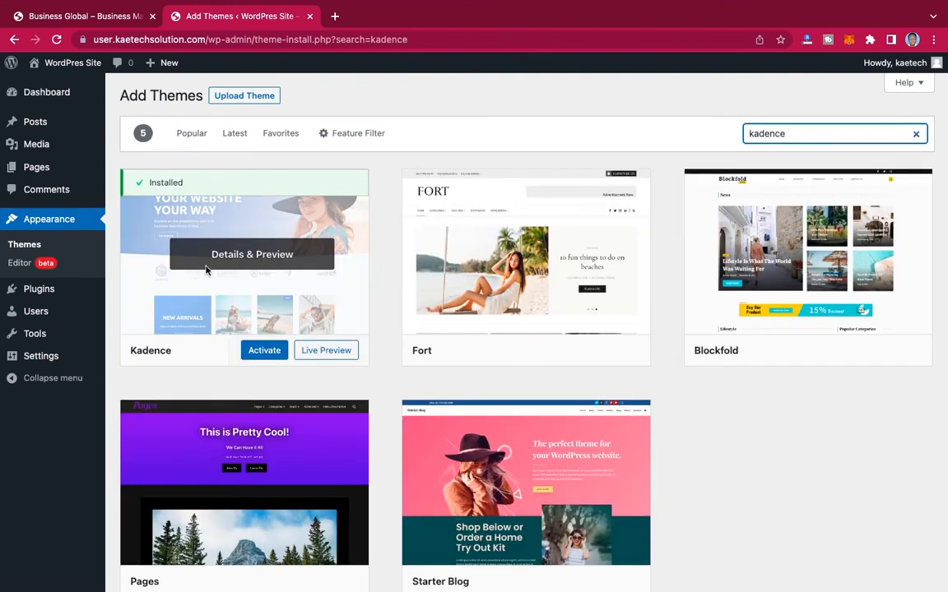
left_click(264, 351)
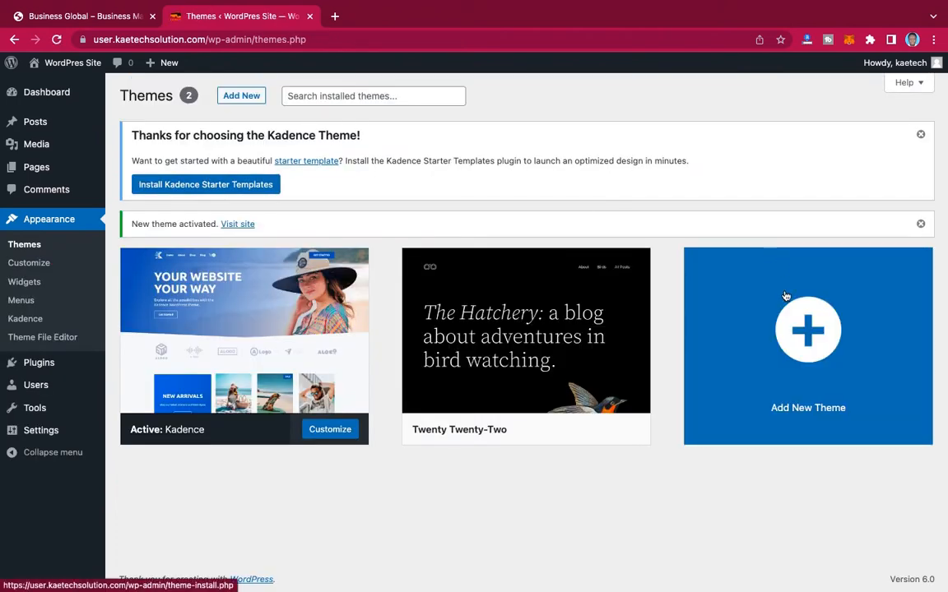
Step: Find the Elementor Website Builder plugin by searching "elementor", install and activate it, and close its onboarding wizard
mouse_move(41, 362)
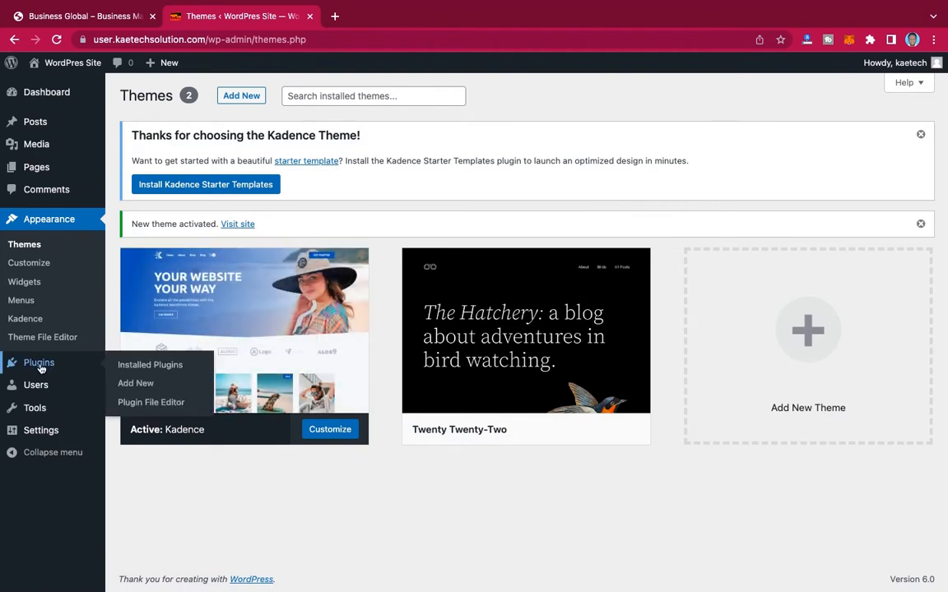
left_click(142, 384)
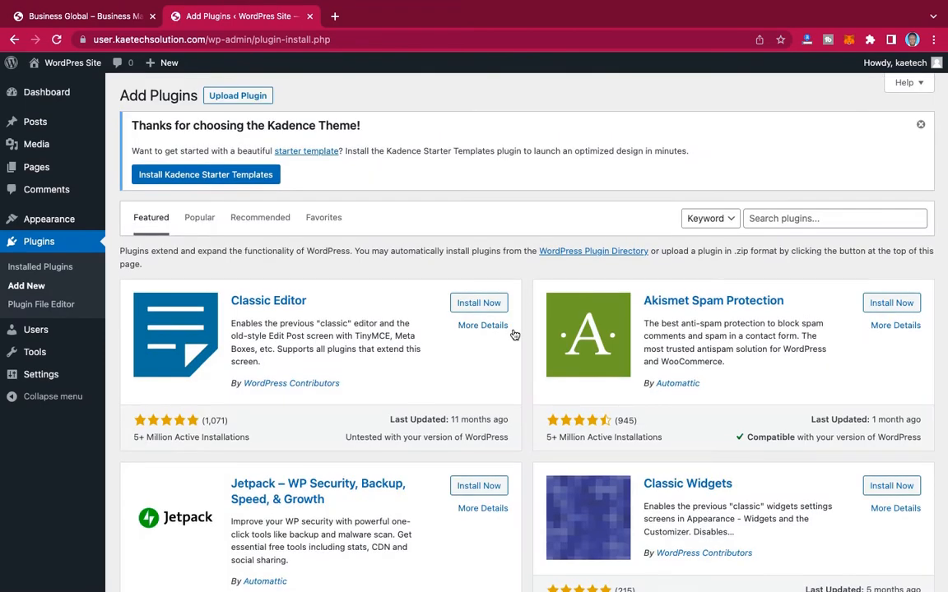
left_click(789, 220)
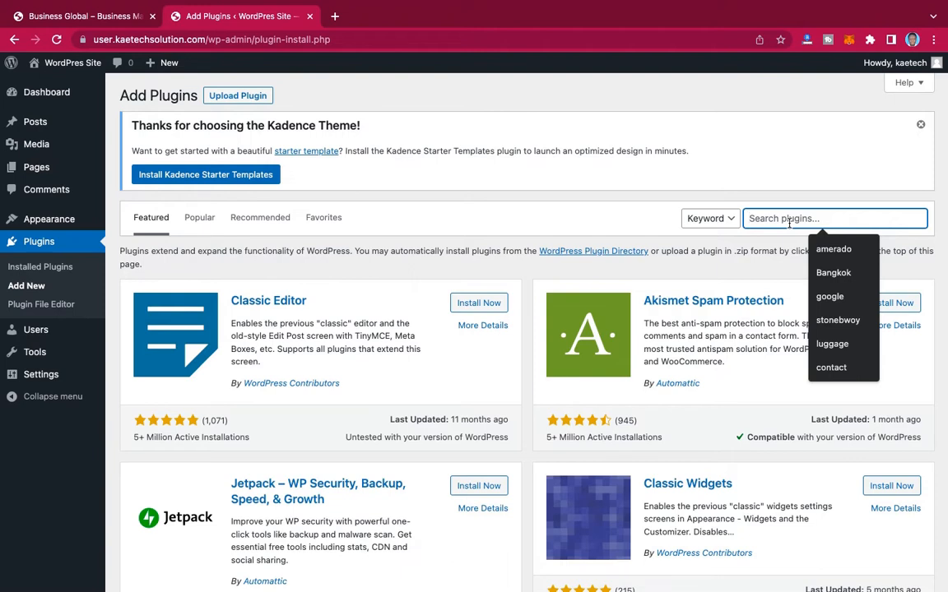
type("element")
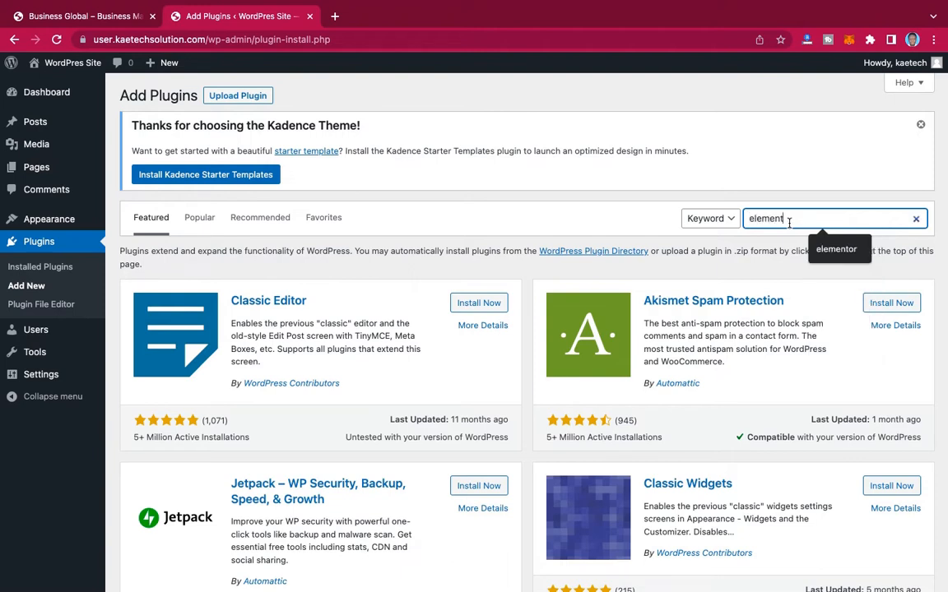
type("or")
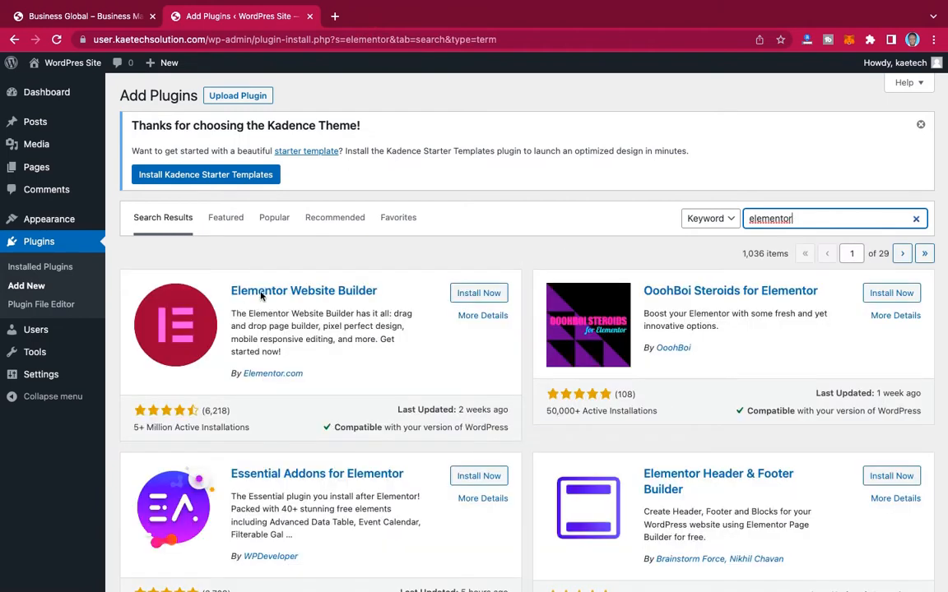
left_click(481, 294)
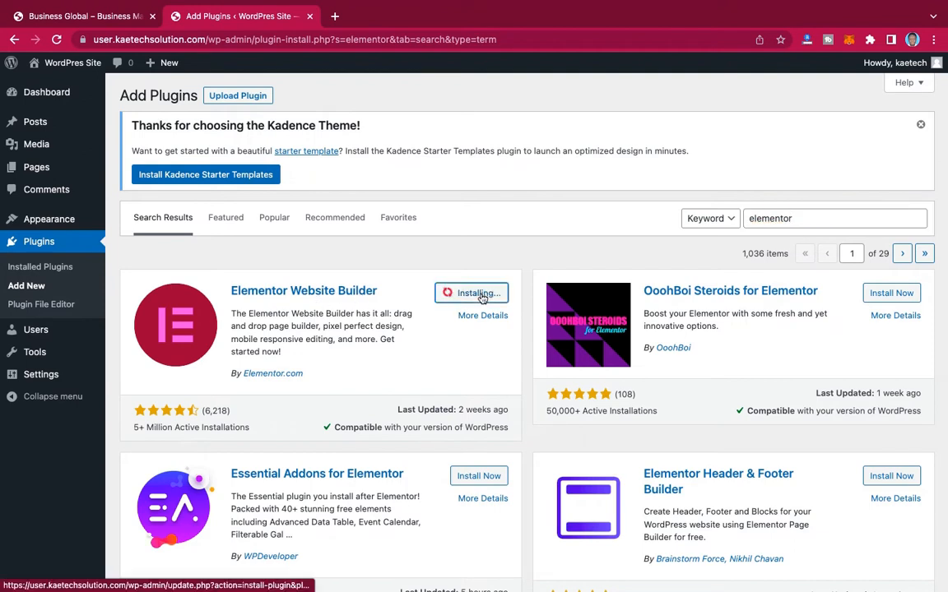
left_click(482, 293)
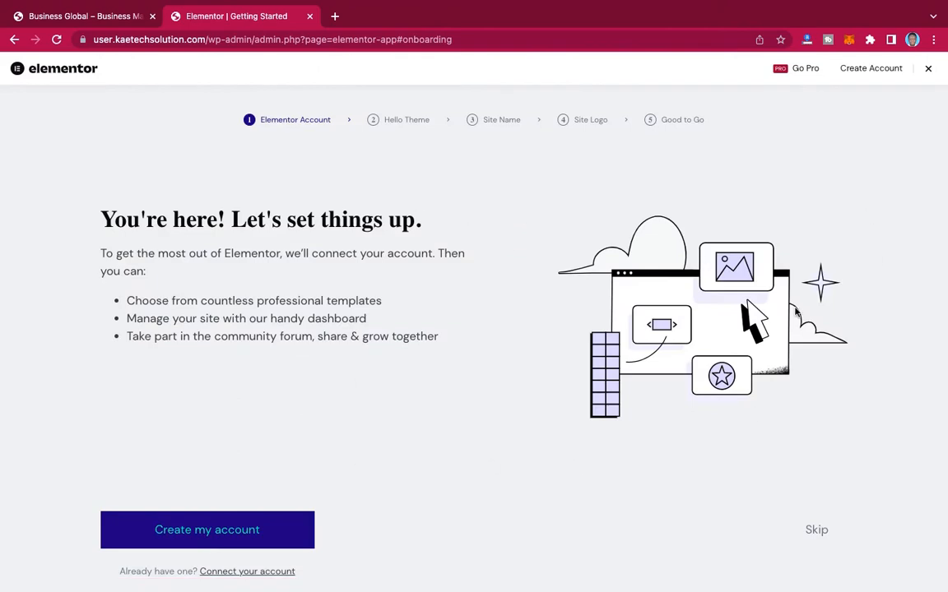
left_click(928, 69)
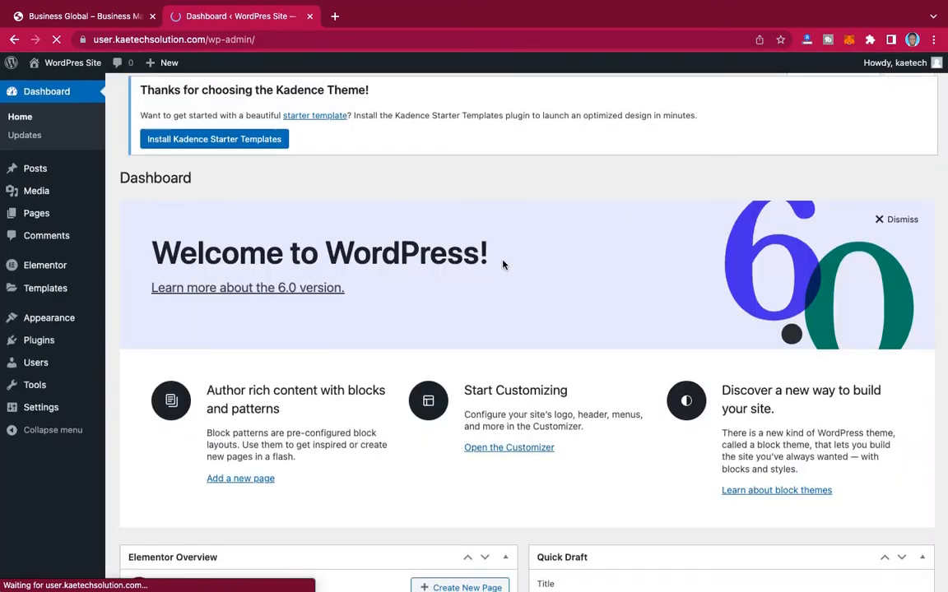
Step: Open Elementor's settings at the Experiments section
scroll(503, 264, "down", 3)
scroll(504, 264, "up", 3)
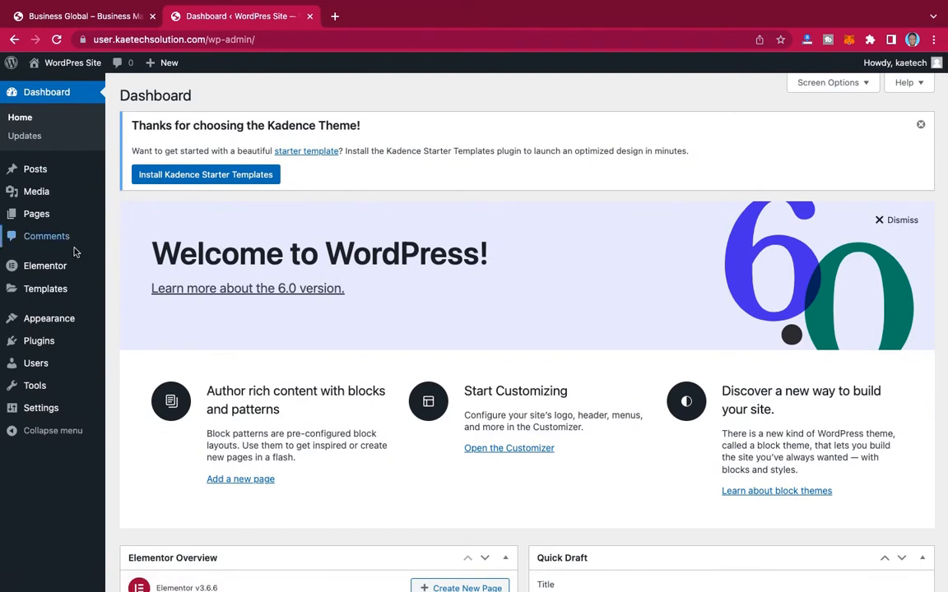
mouse_move(38, 269)
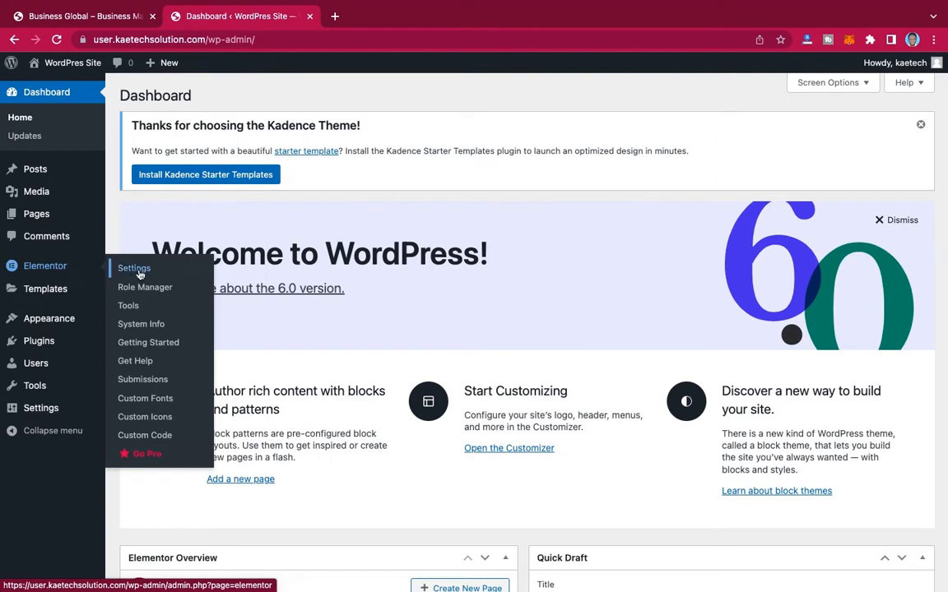
left_click(134, 269)
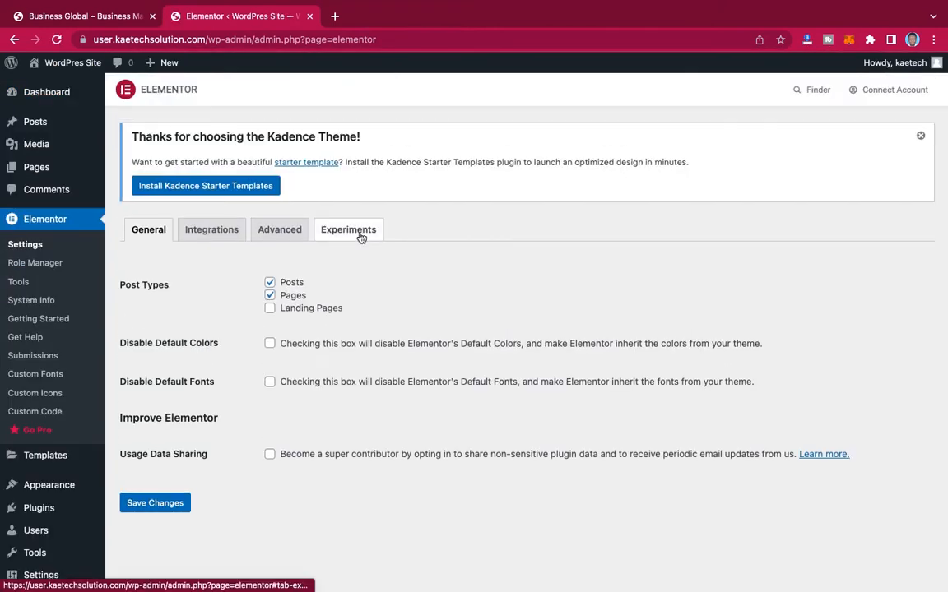
left_click(360, 237)
Step: Set the Import Export Template Kit feature to Active under Stable Features and save the Elementor settings
scroll(436, 333, "down", 5)
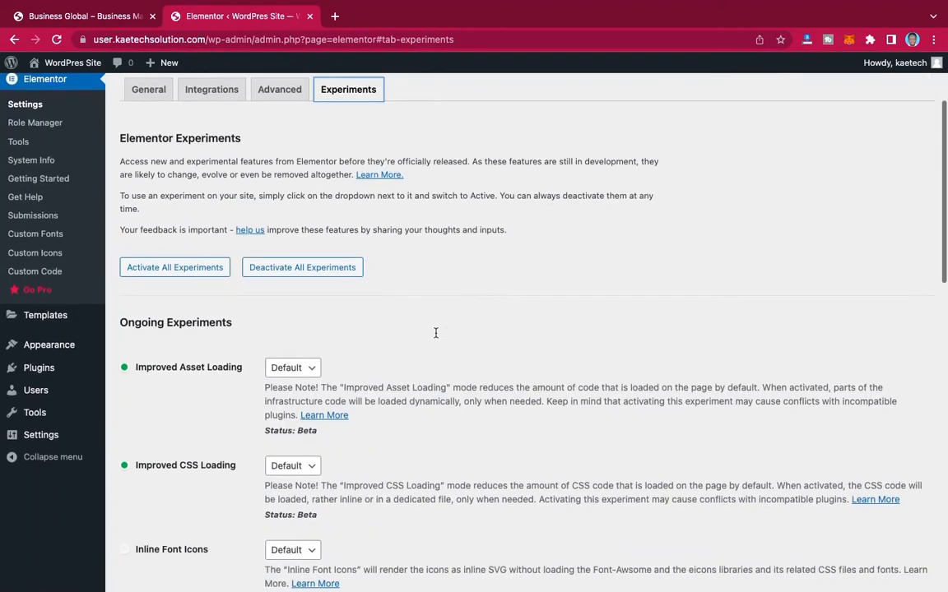
scroll(436, 334, "down", 5)
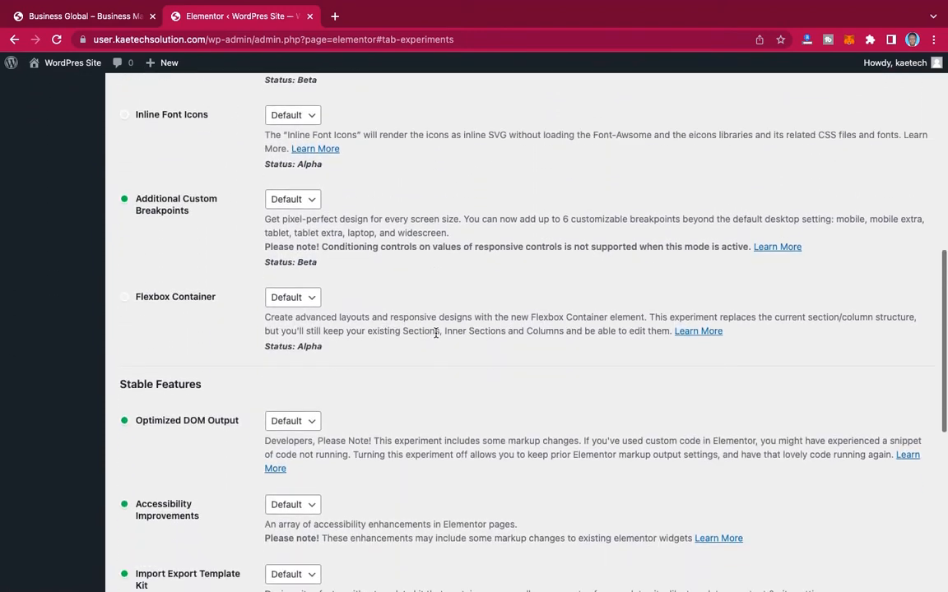
scroll(436, 335, "down", 3)
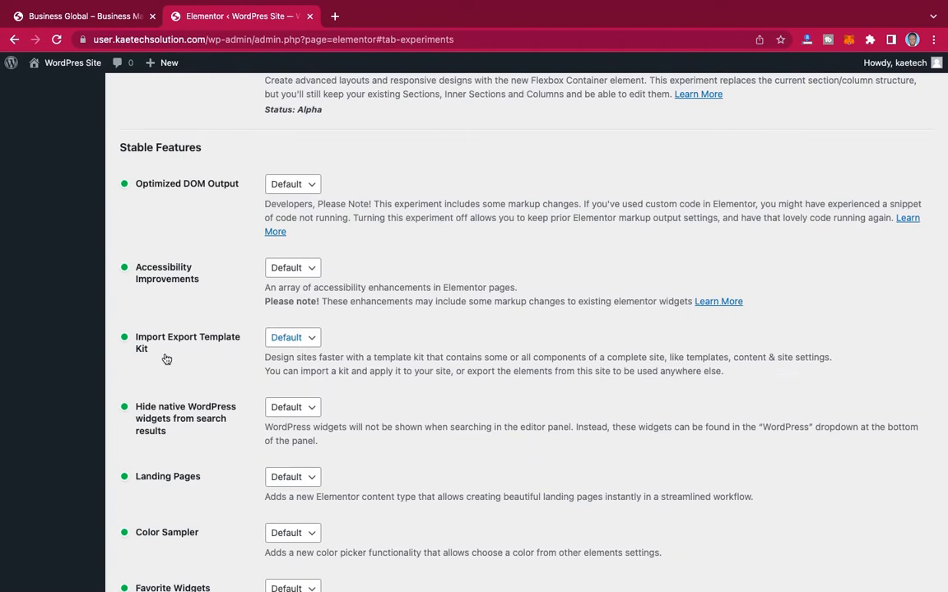
left_click(295, 340)
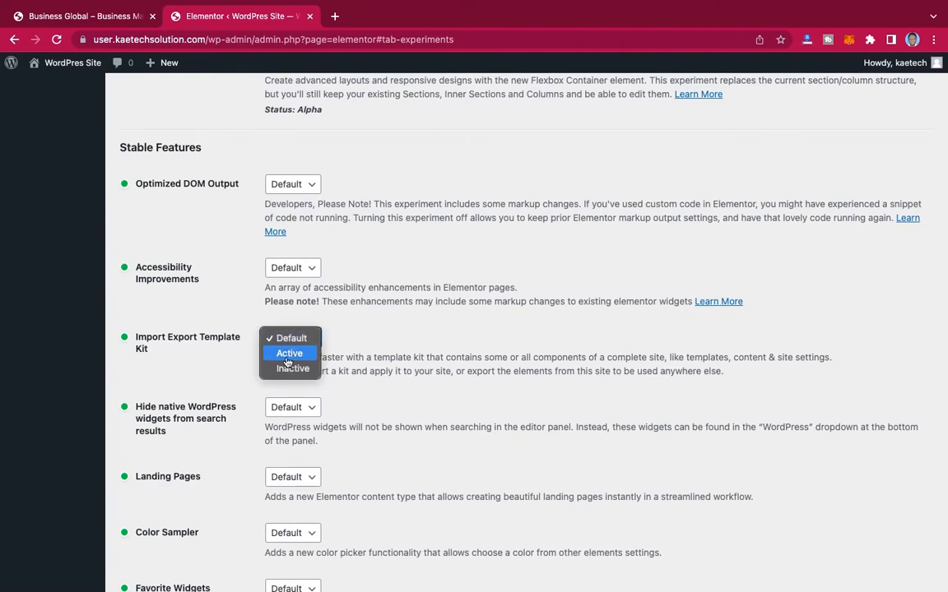
left_click(289, 353)
scroll(421, 319, "up", 10)
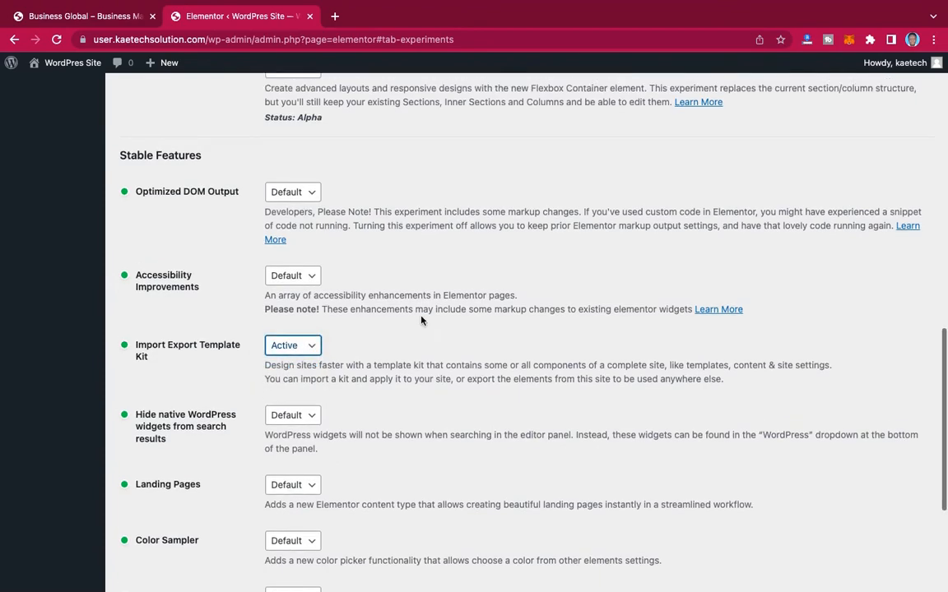
scroll(422, 319, "down", 20)
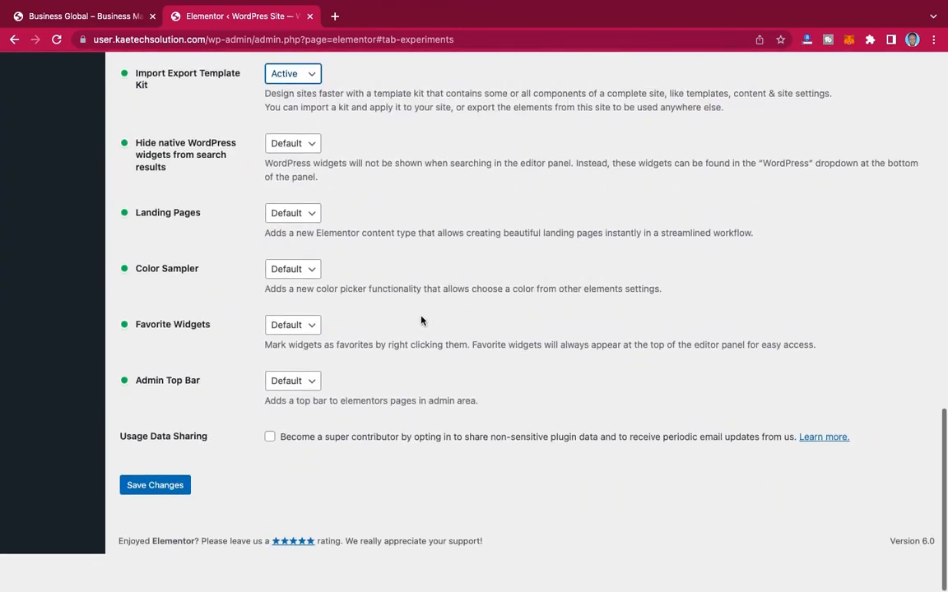
left_click(148, 523)
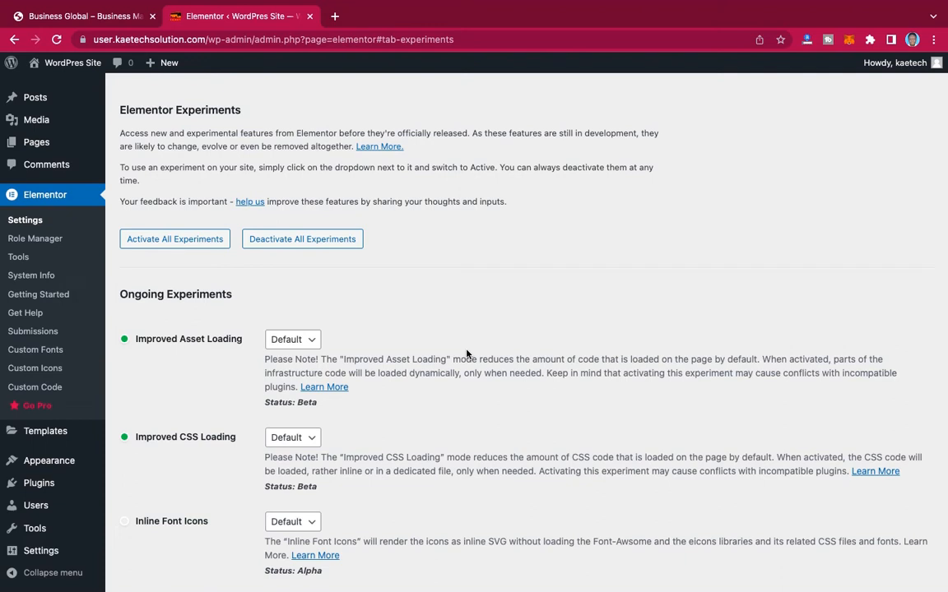
Step: Check the saved Elementor experiment settings down to Import Export Template Kit and open Elementor's Tools page
scroll(467, 354, "up", 1)
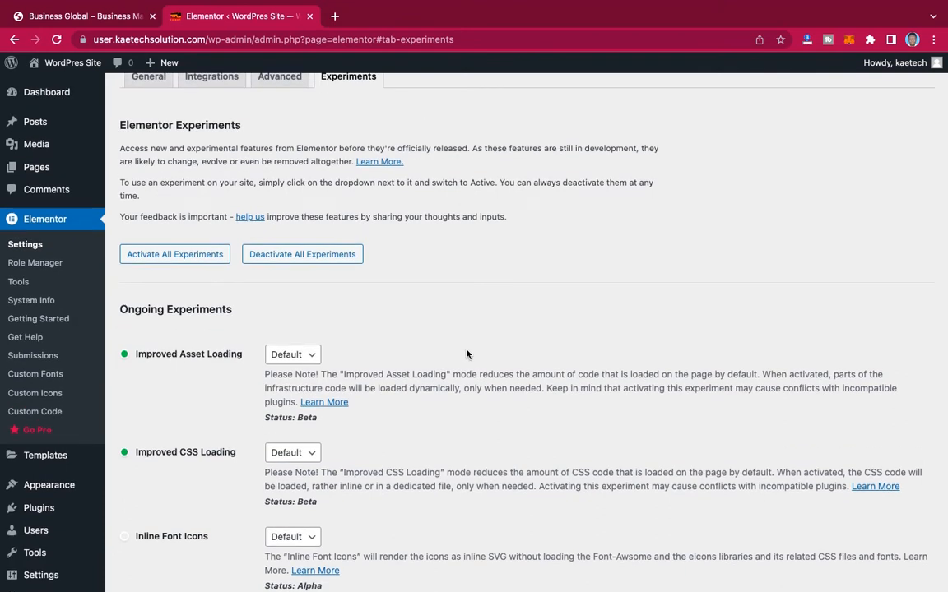
scroll(466, 354, "up", 3)
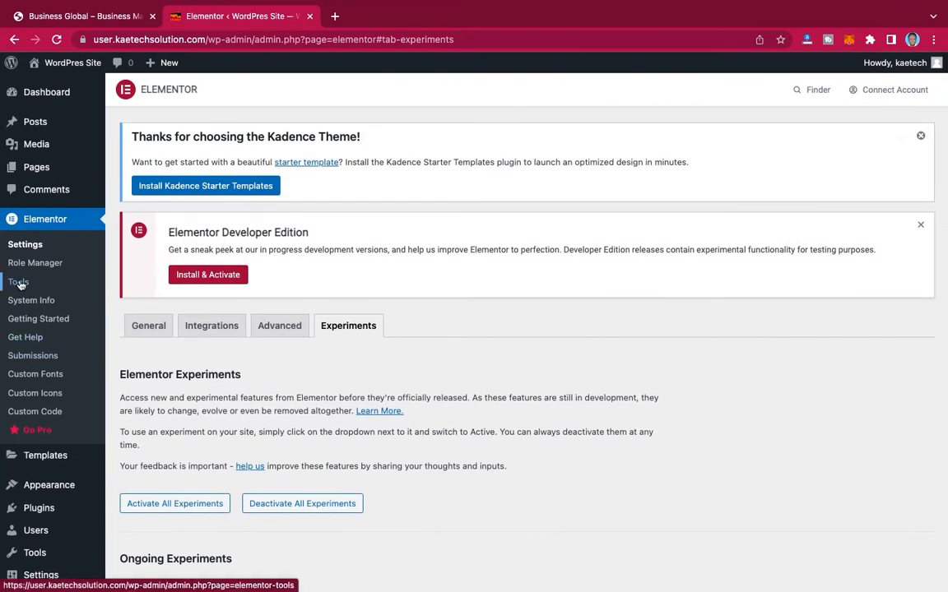
scroll(370, 391, "down", 5)
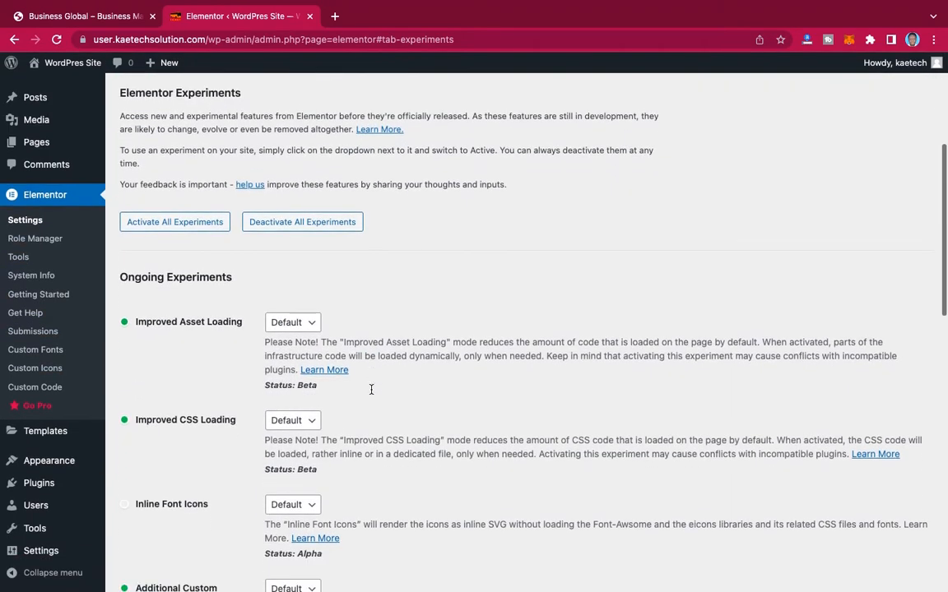
scroll(371, 390, "down", 4)
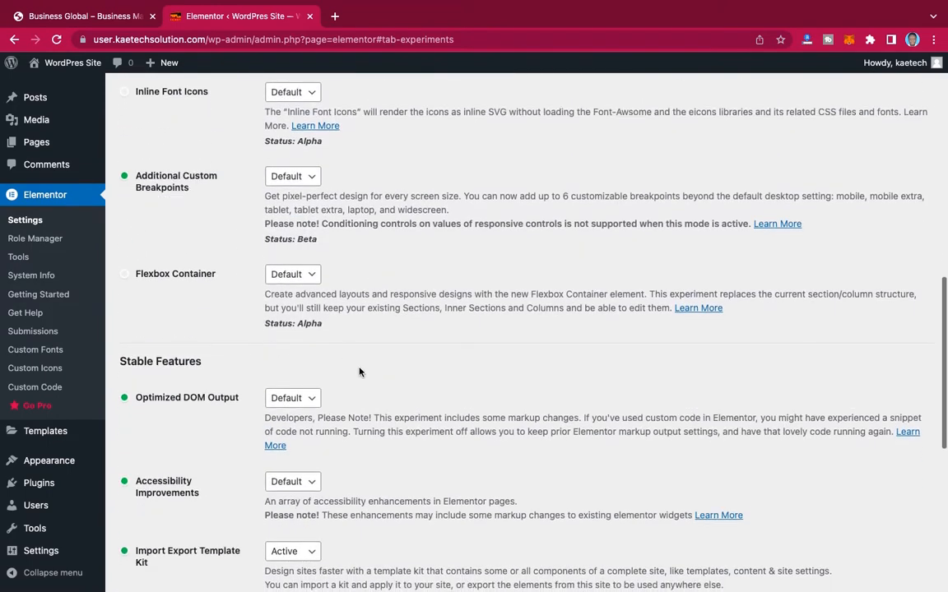
scroll(359, 372, "up", 9)
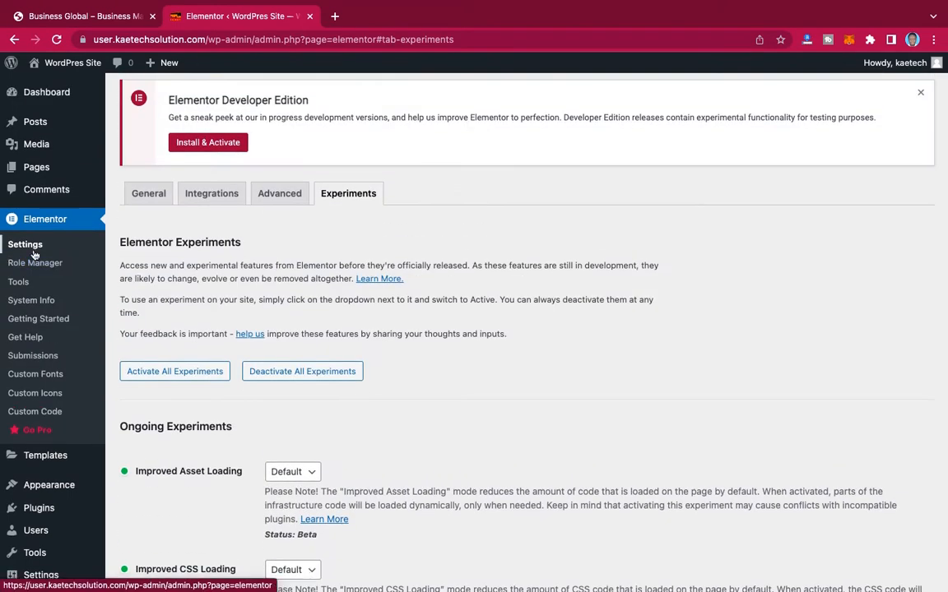
left_click(17, 283)
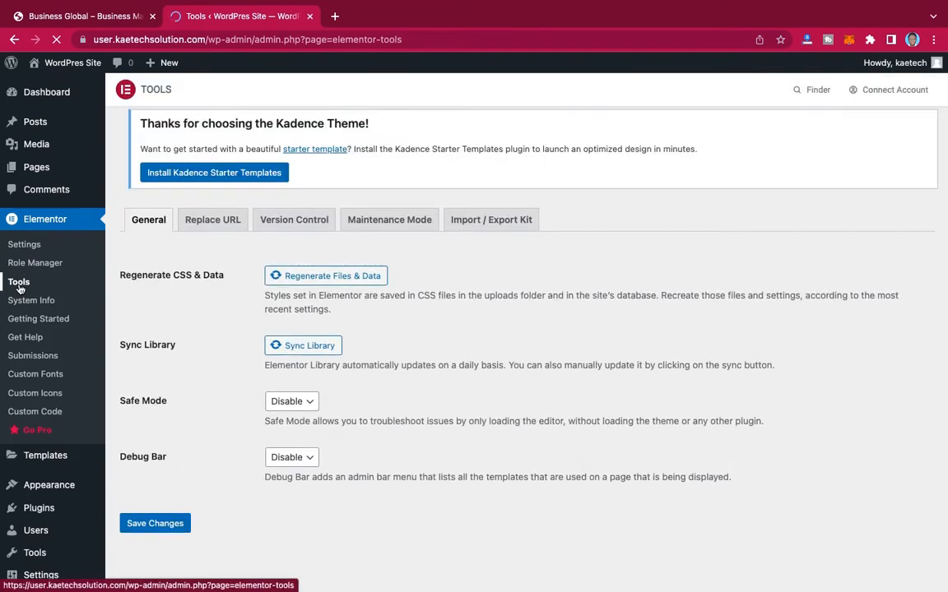
Step: Open Elementor's Import / Export Kit tools and start importing a template kit
left_click(493, 233)
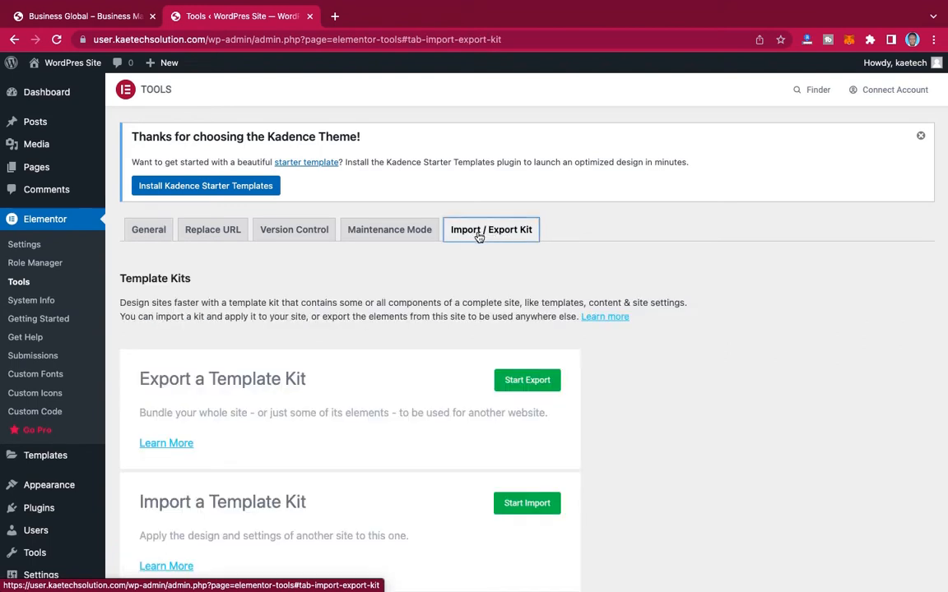
scroll(644, 392, "down", 2)
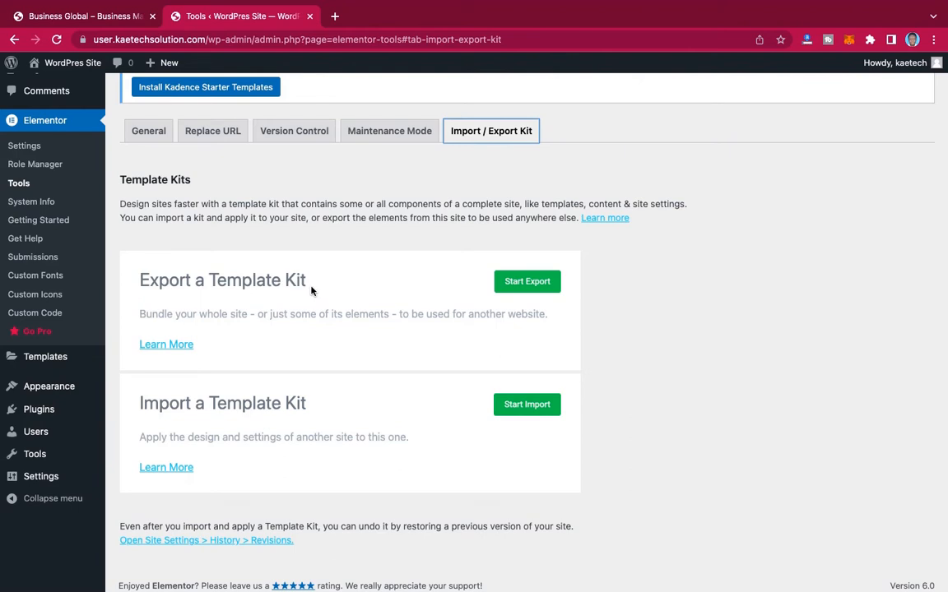
scroll(311, 290, "down", 1)
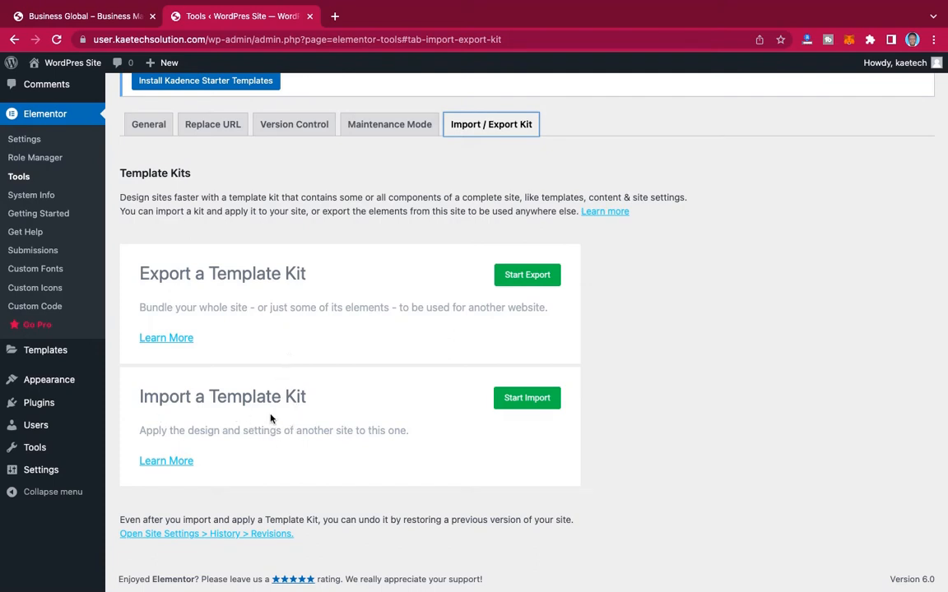
left_click(529, 401)
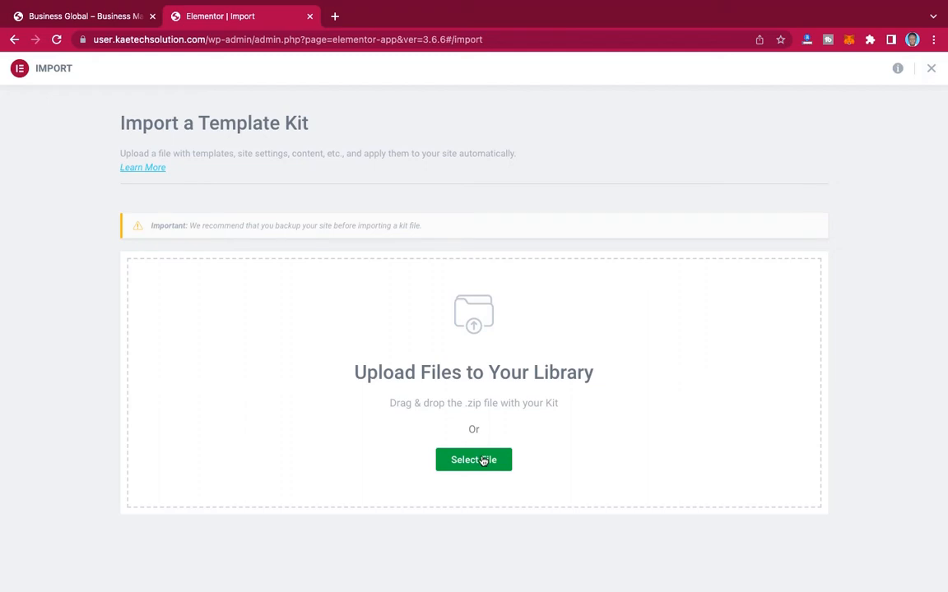
Step: Upload Business Global Template Kit.zip from the inner Business Global folder within the Desktop's Templates folder as the kit file
left_click(617, 360)
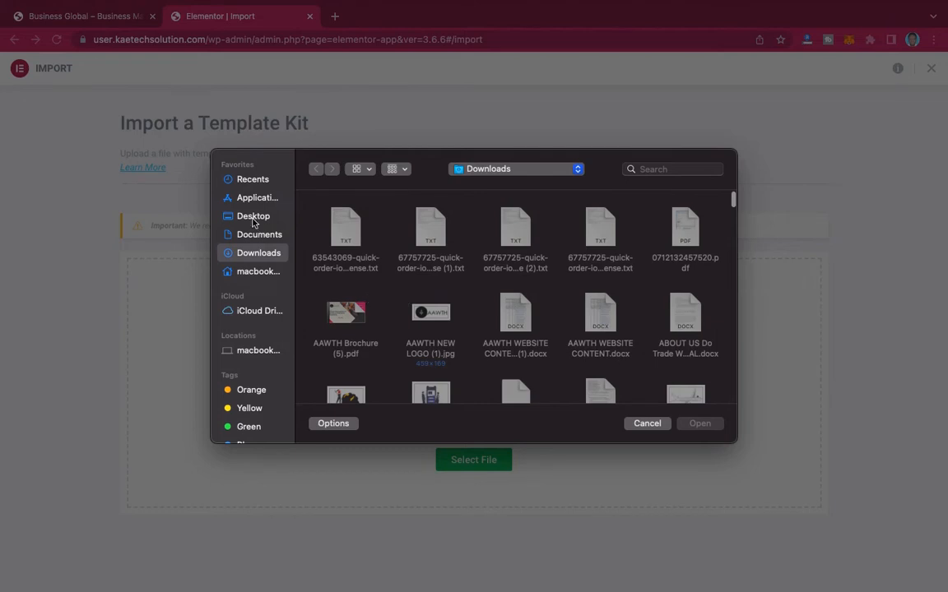
left_click(253, 219)
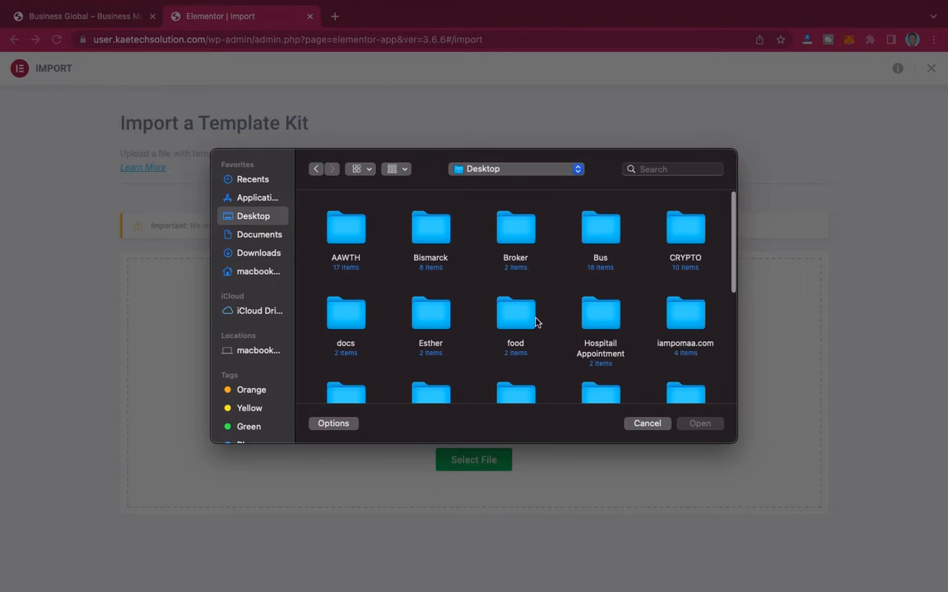
scroll(535, 322, "down", 10)
double_click(518, 349)
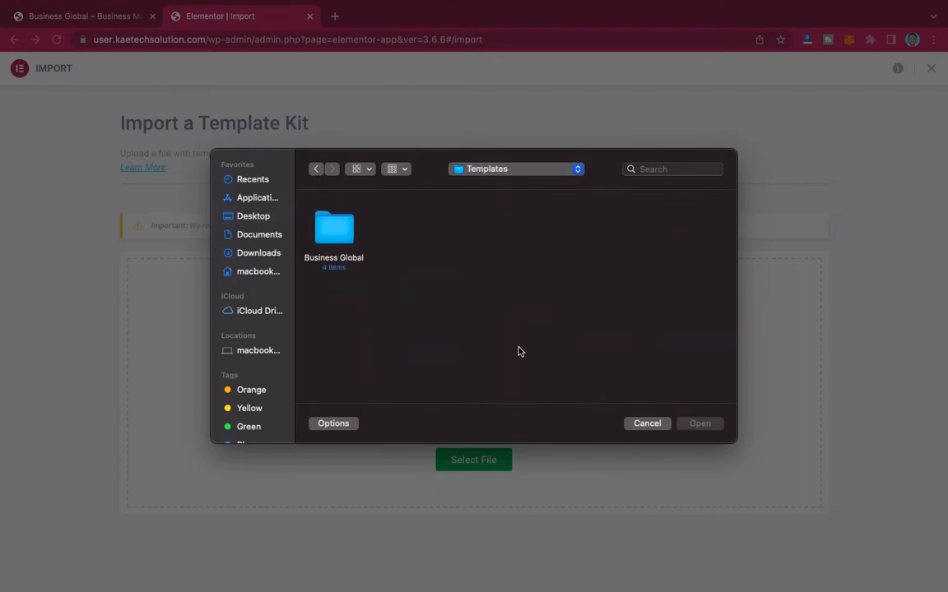
double_click(346, 235)
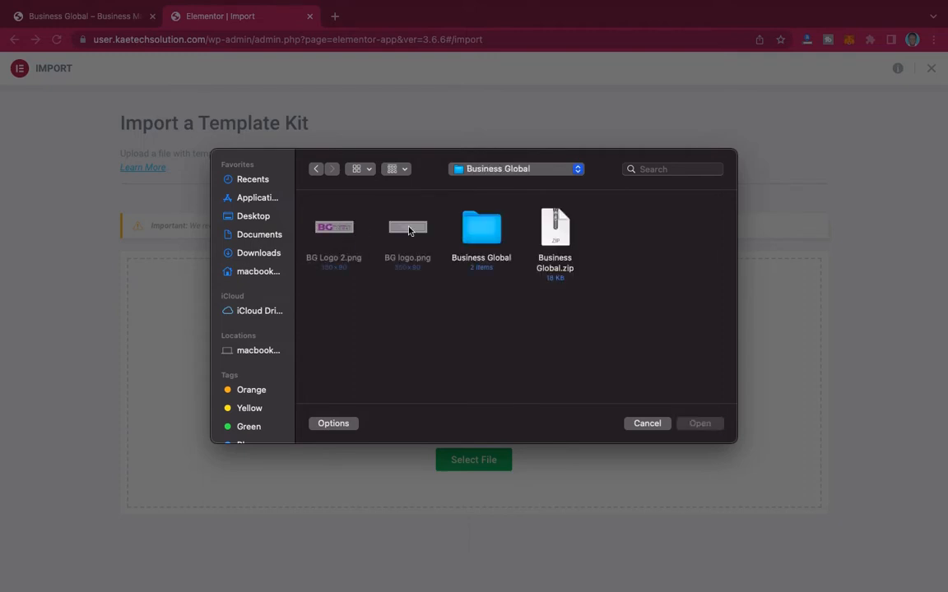
left_click(485, 233)
left_click(556, 235)
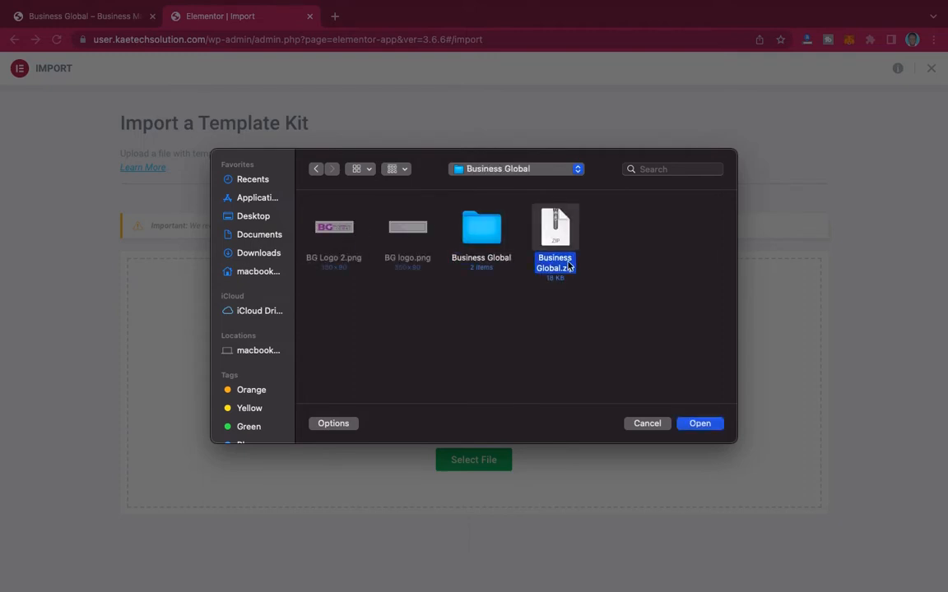
left_click(482, 230)
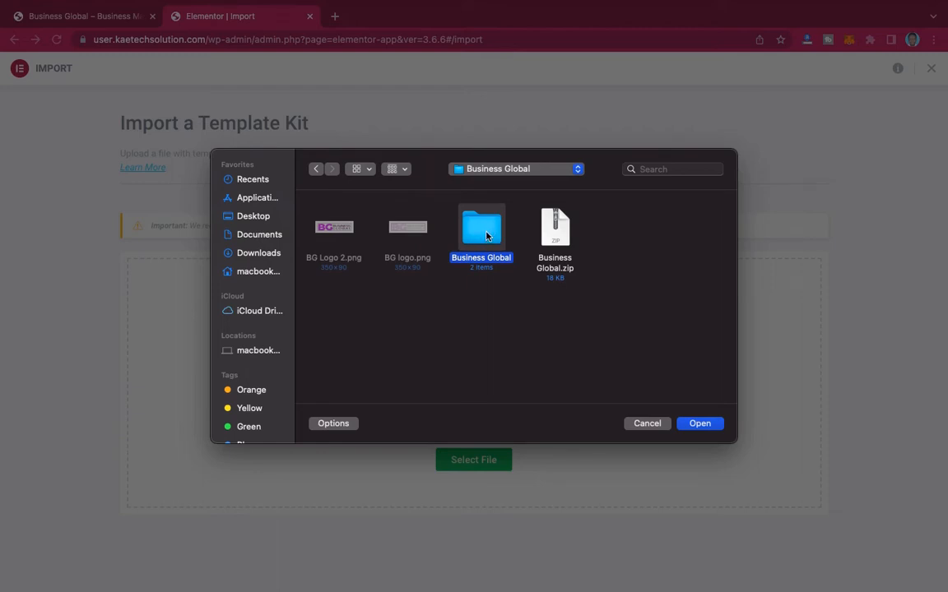
double_click(487, 236)
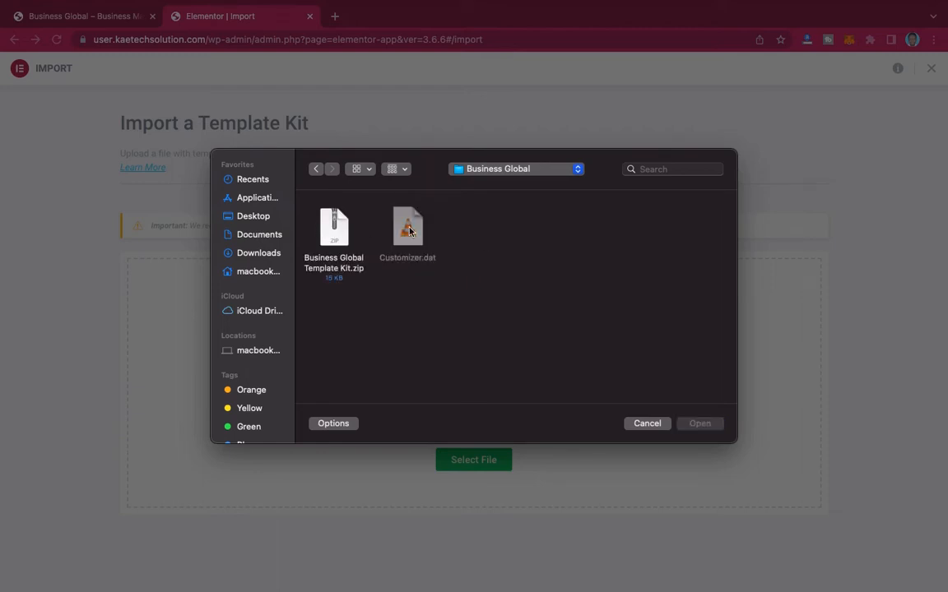
left_click(329, 235)
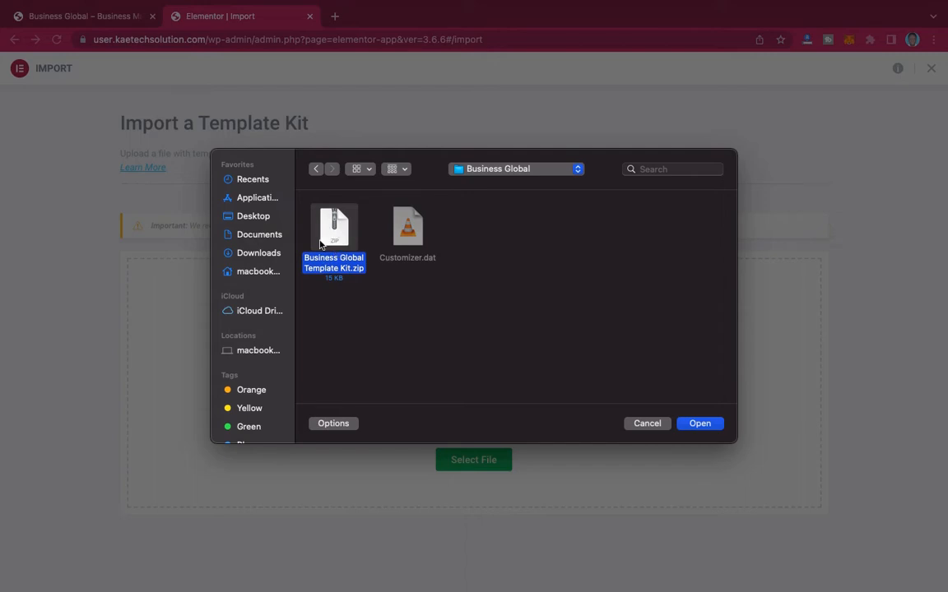
left_click(706, 425)
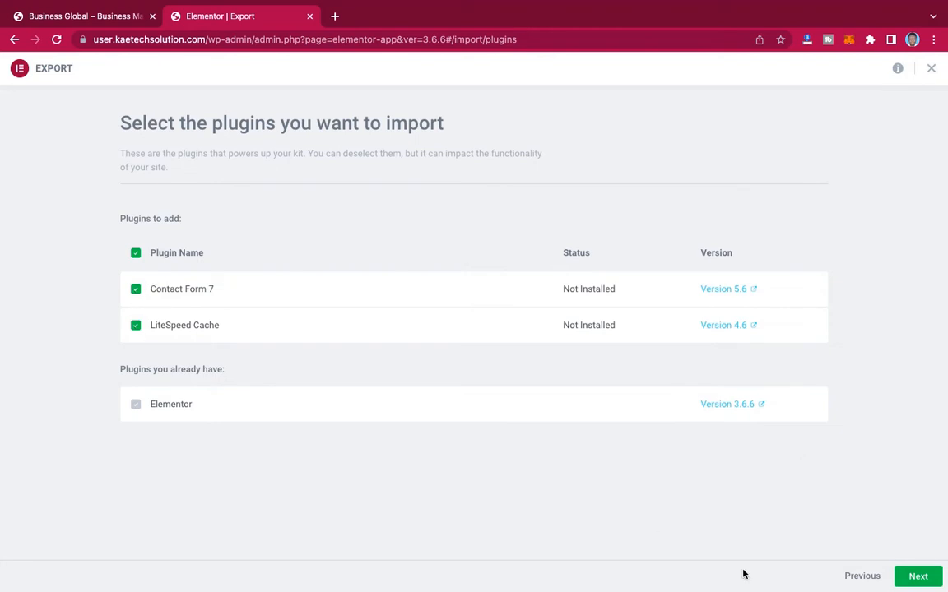
Step: Import the kit with Contact Form 7, LiteSpeed Cache, all content and site settings, enabling unfiltered file uploads
left_click(918, 576)
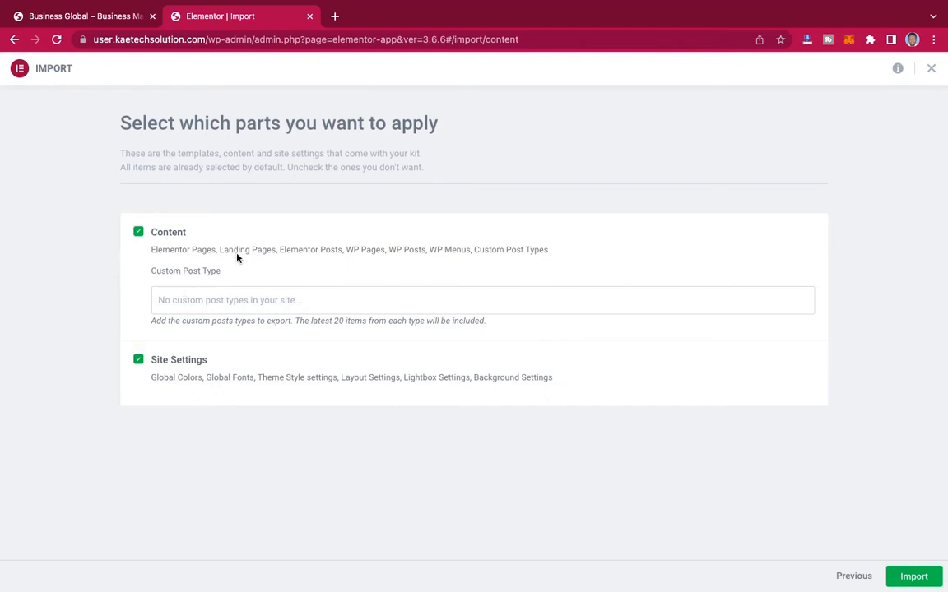
left_click(915, 579)
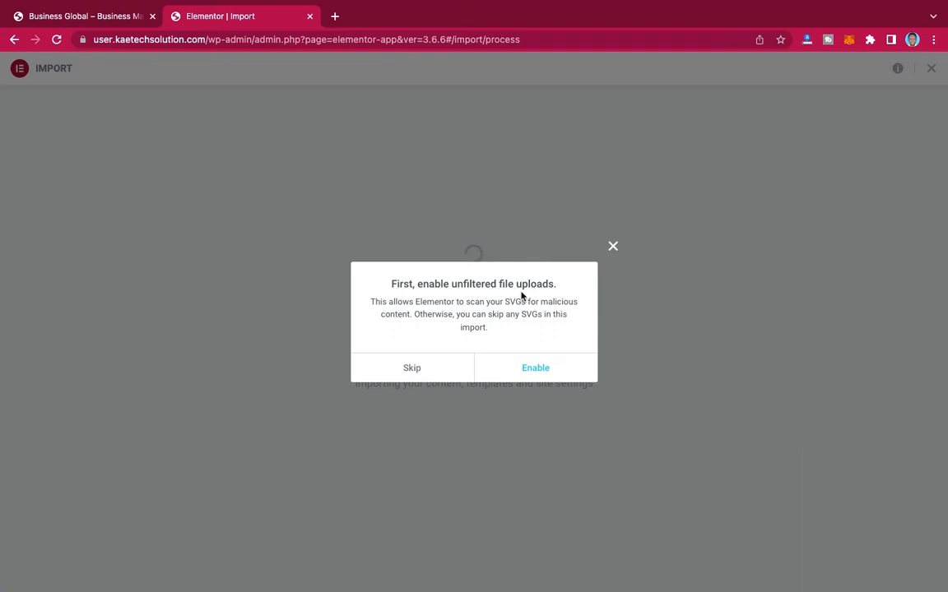
left_click(535, 370)
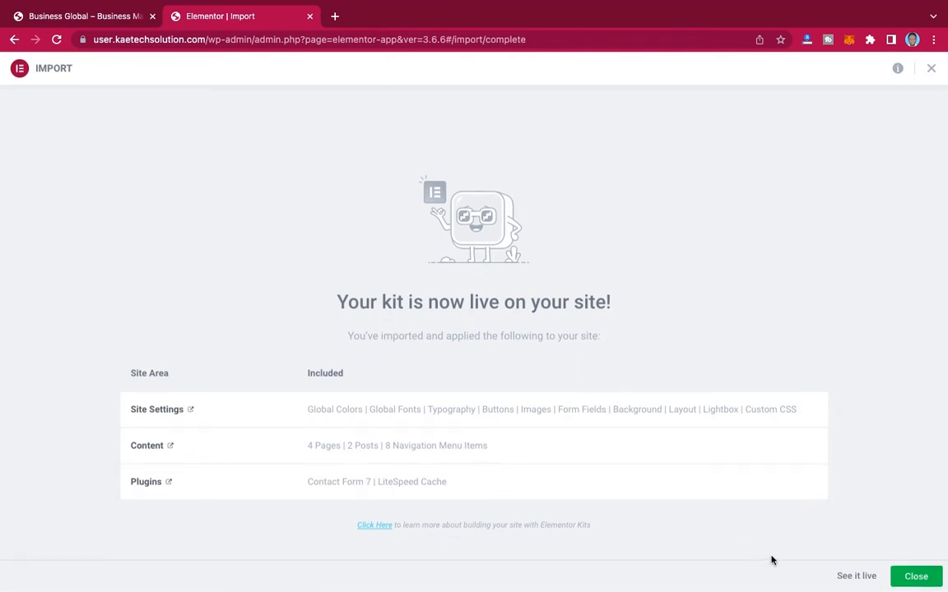
Step: View the live site and look through its imported home page from header to footer
left_click(855, 577)
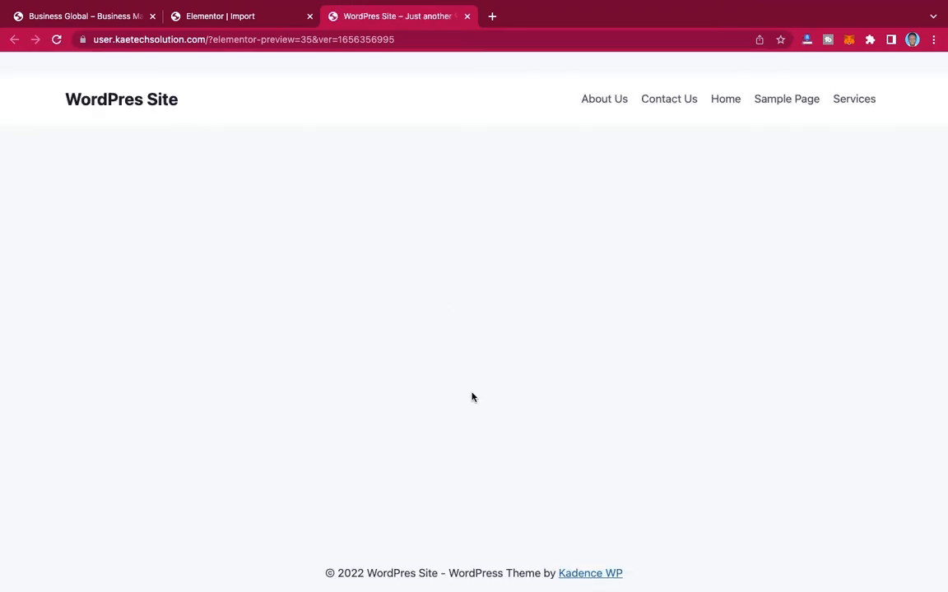
scroll(473, 397, "down", 1)
scroll(515, 171, "up", 1)
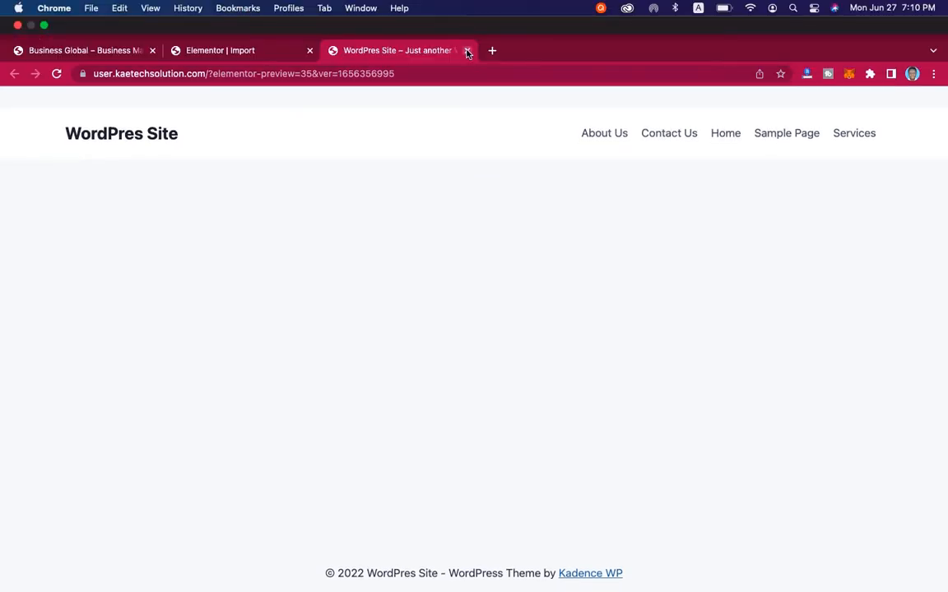
left_click(136, 100)
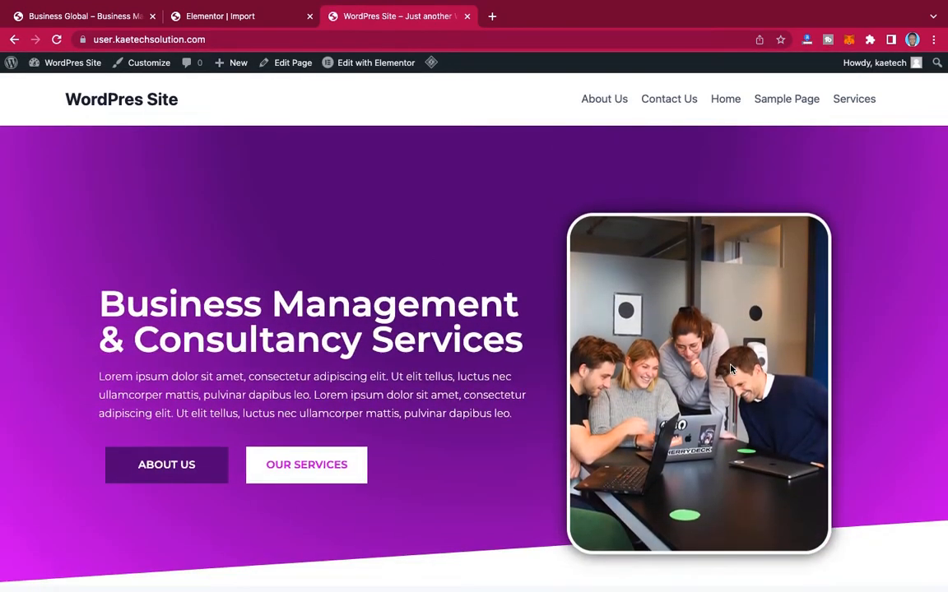
scroll(730, 370, "down", 15)
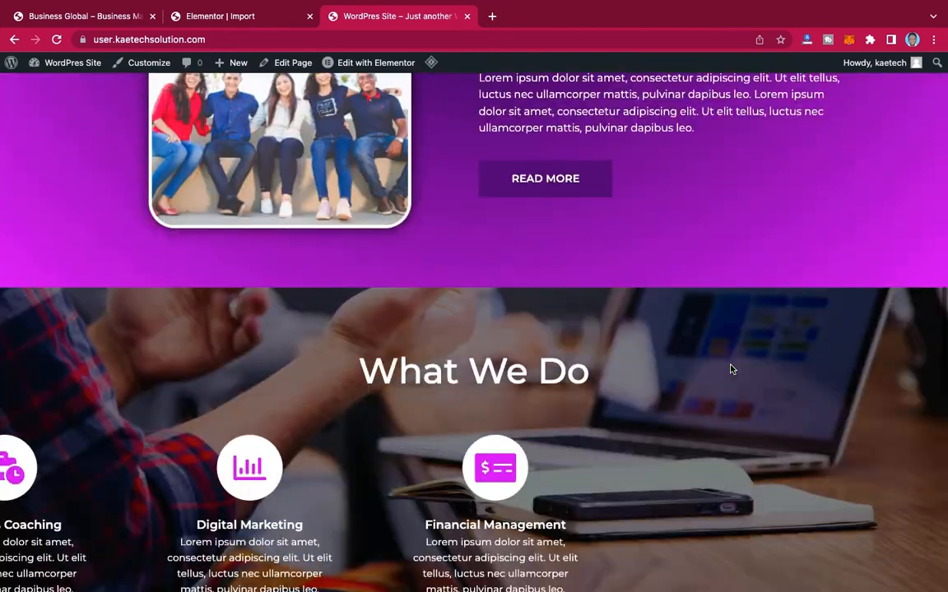
scroll(730, 370, "down", 10)
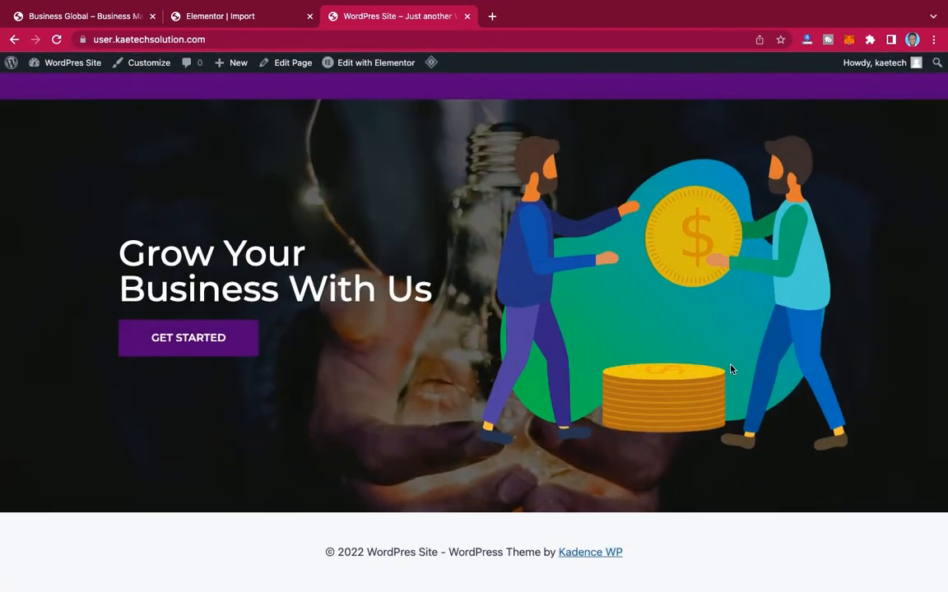
scroll(729, 369, "up", 20)
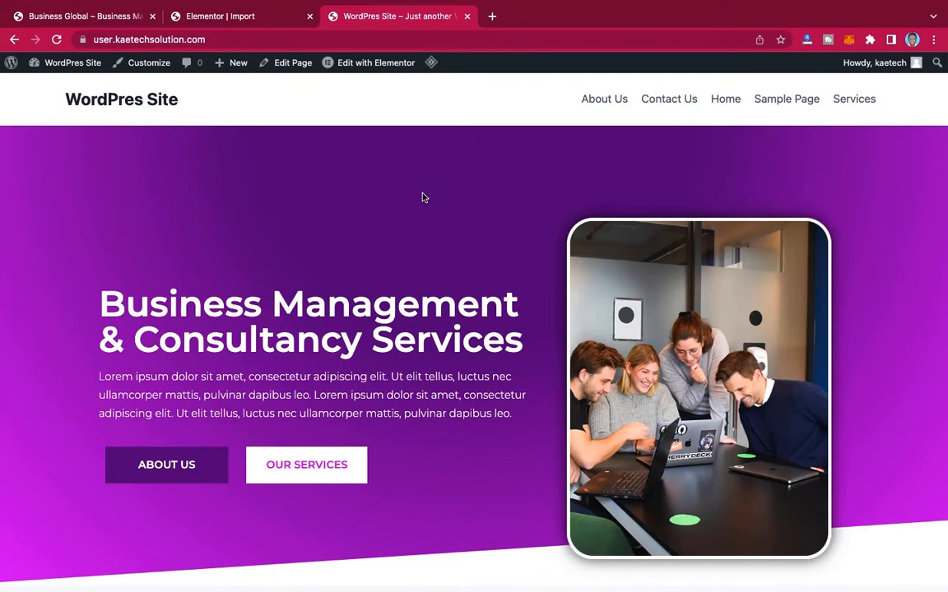
Step: Compare the imported home page and its header with the Business Global demo site
left_click(80, 16)
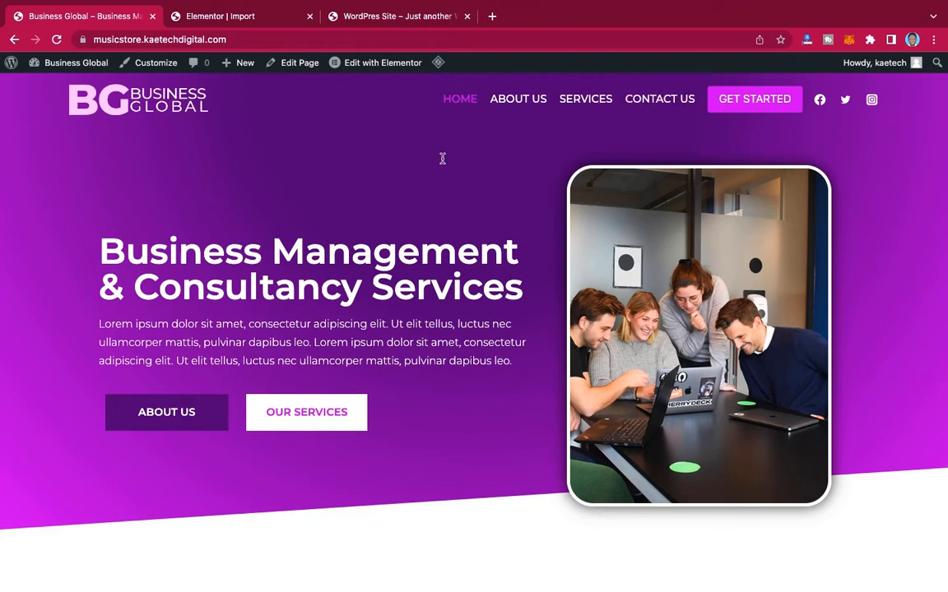
left_click(380, 13)
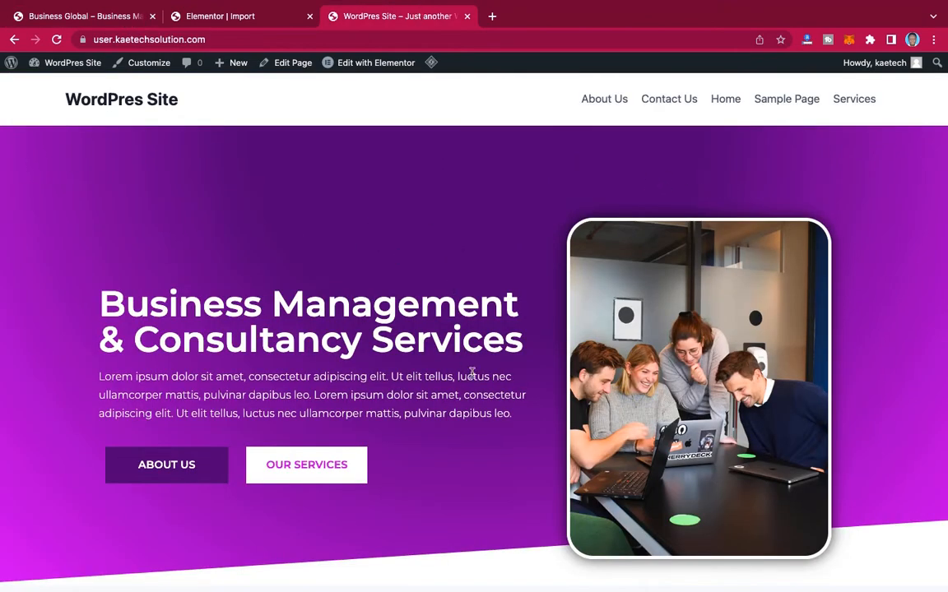
scroll(472, 375, "down", 20)
scroll(474, 376, "up", 15)
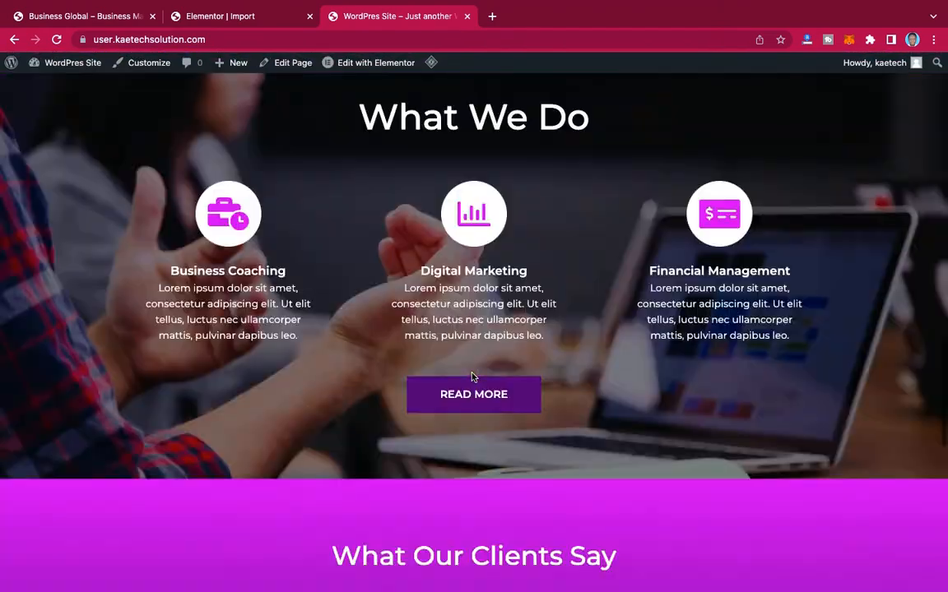
scroll(472, 376, "up", 10)
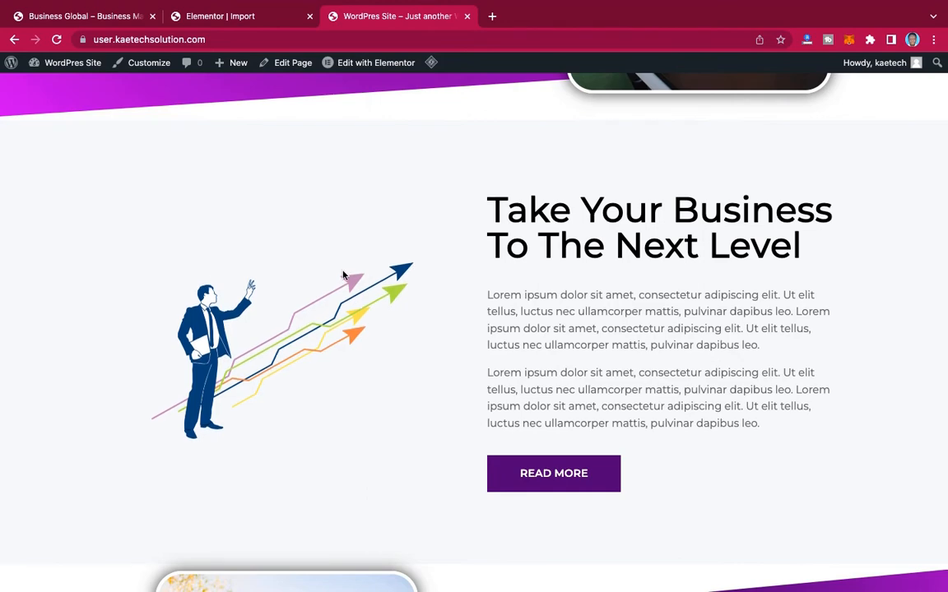
scroll(343, 274, "up", 6)
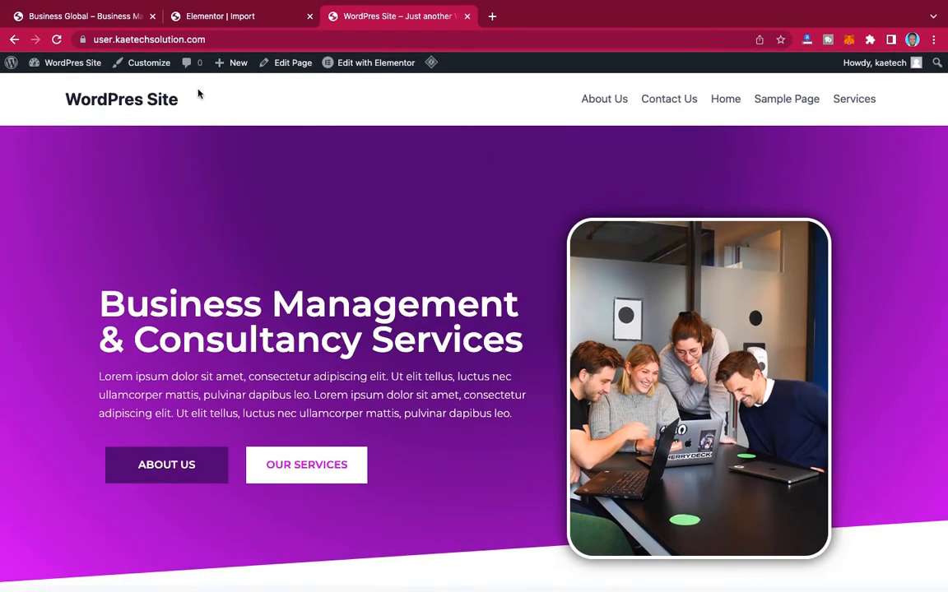
Step: Close the completed kit import and open the page for adding new plugins
left_click(216, 17)
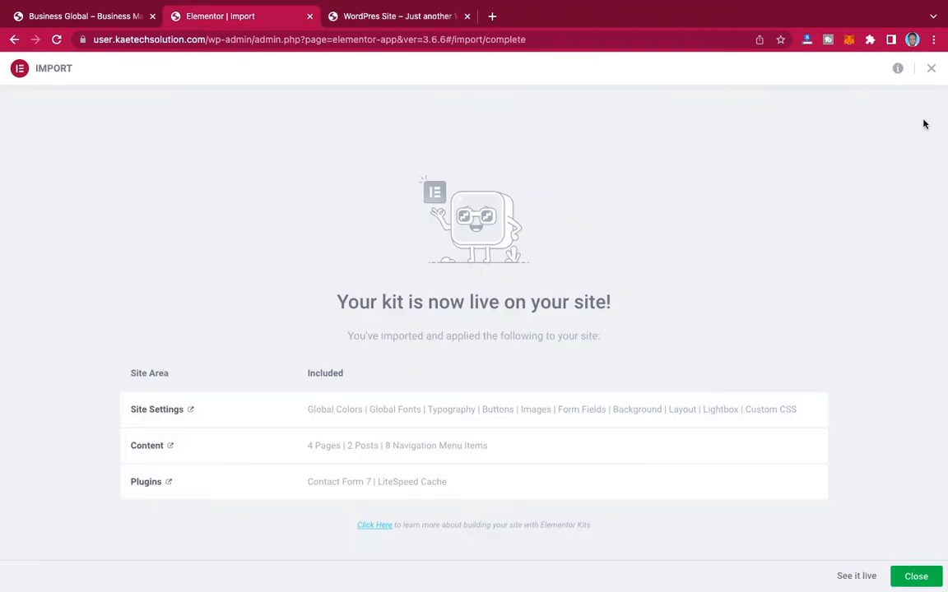
left_click(930, 69)
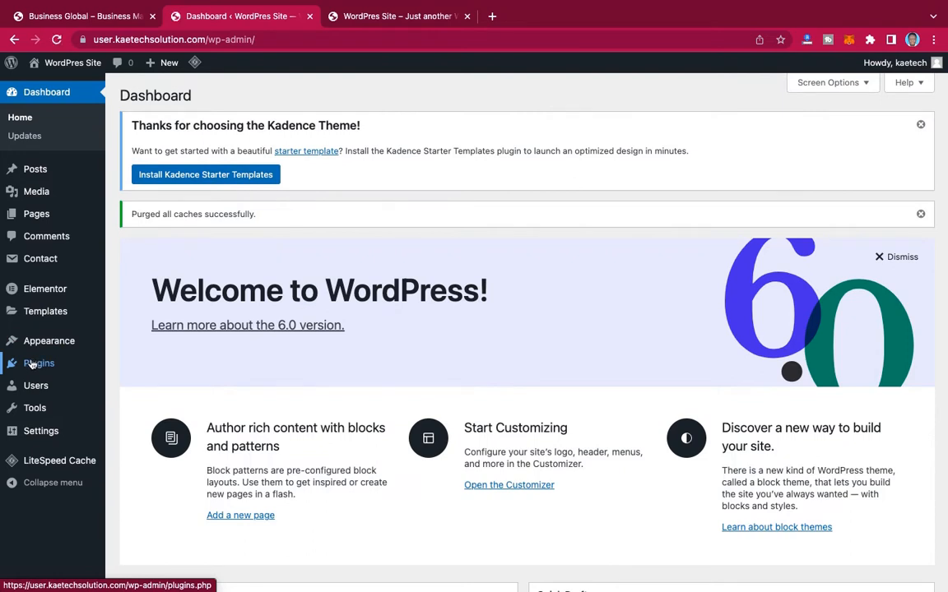
mouse_move(32, 364)
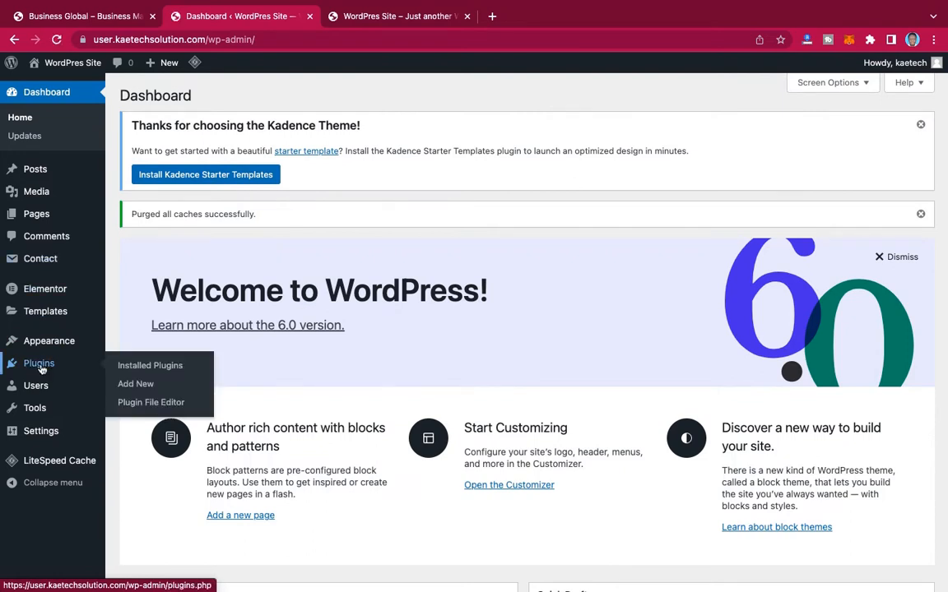
left_click(136, 385)
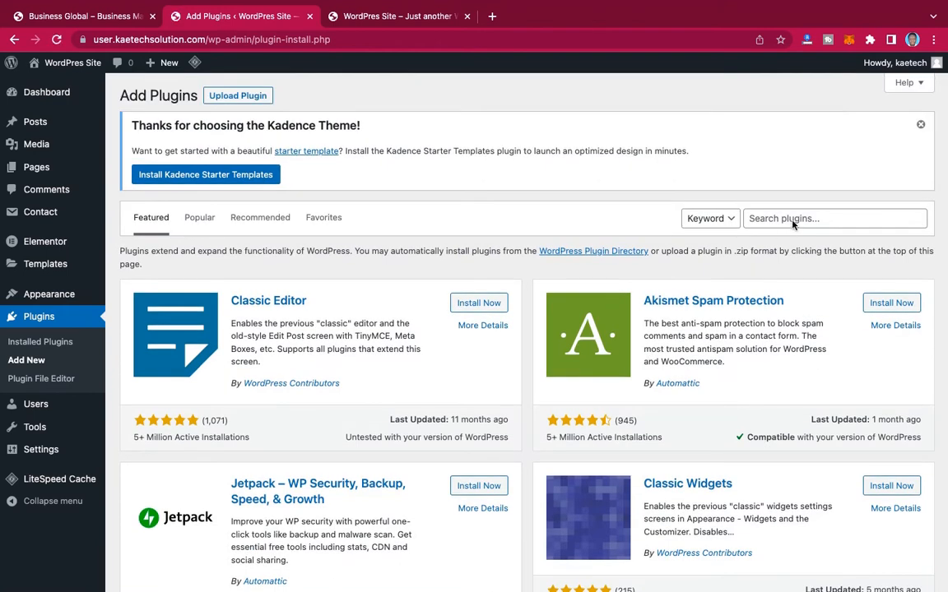
Step: Search the plugin directory for "customizer export"
left_click(798, 215)
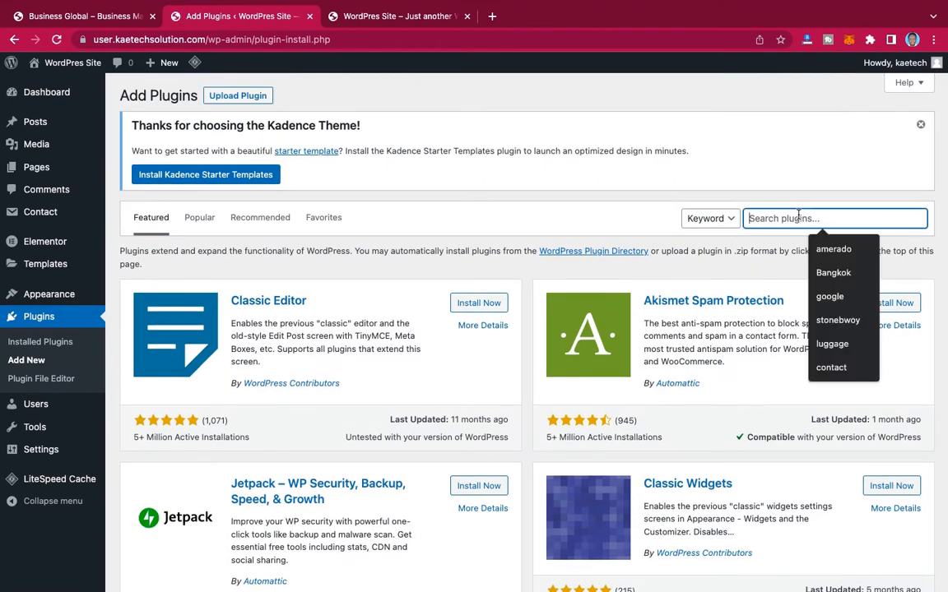
type("co")
key("BackSpace")
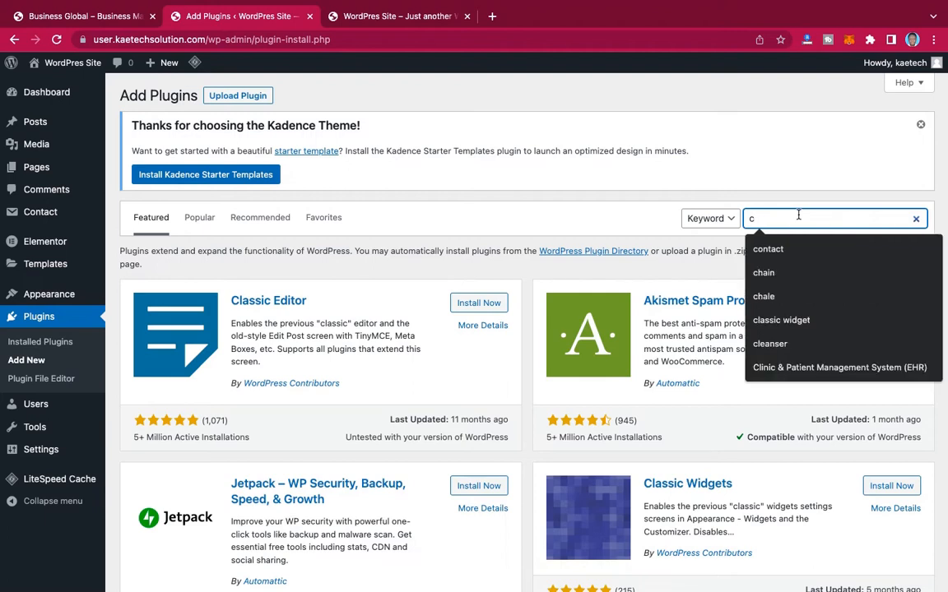
type("ustomer")
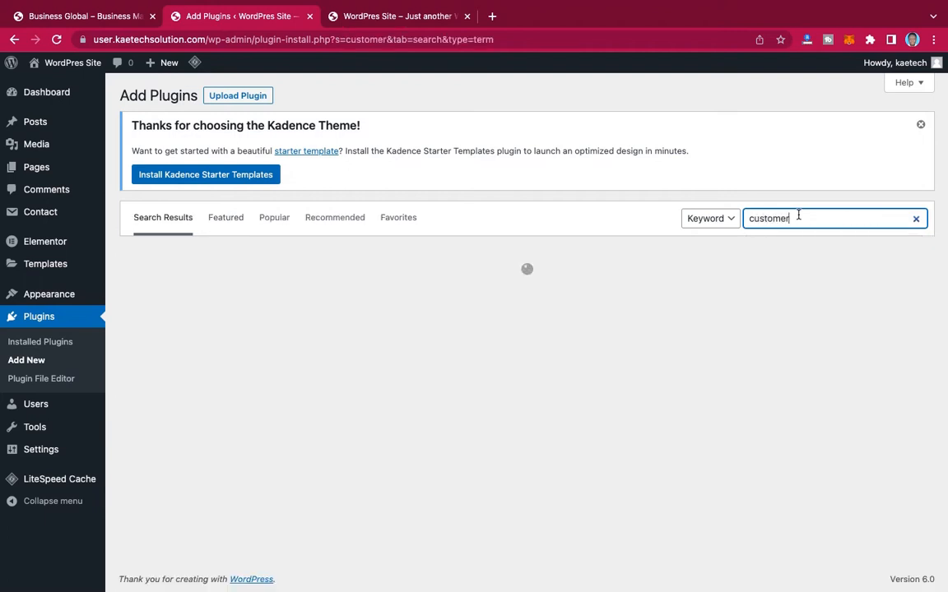
key("BackSpace")
key("BackSpace")
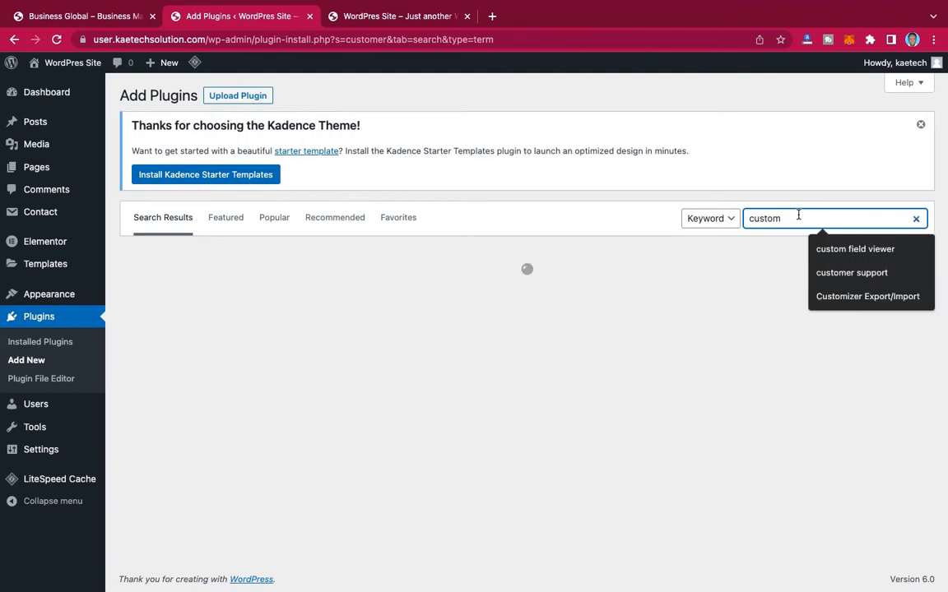
type("izer export")
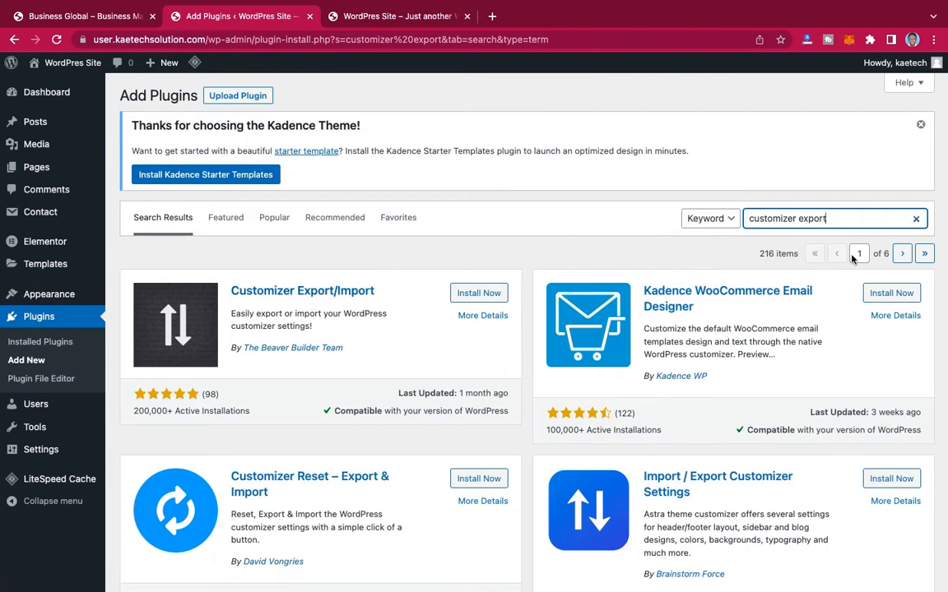
Step: Find the One Click Demo Import plugin by searching for "one click demo", and install and activate it
triple_click(830, 215)
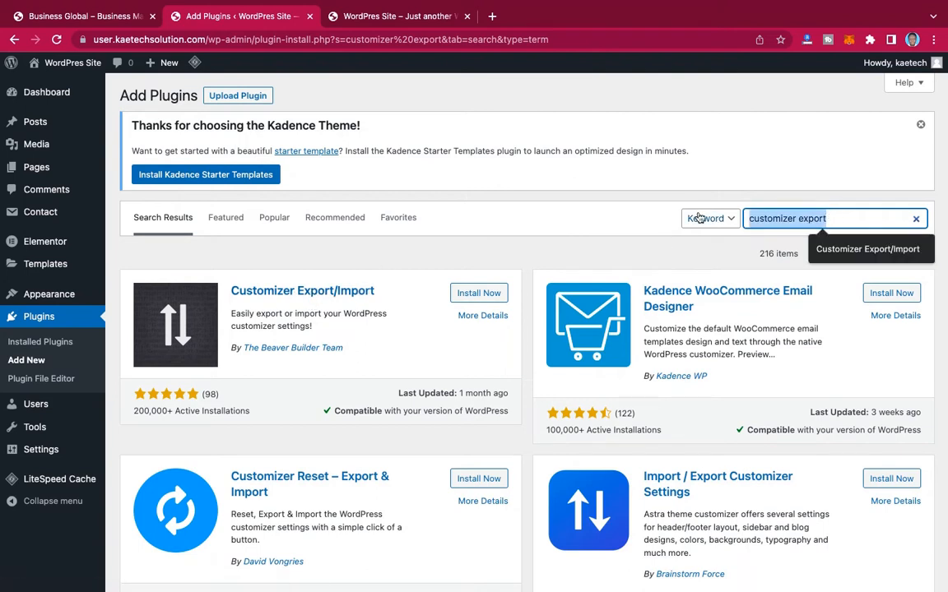
type("onc")
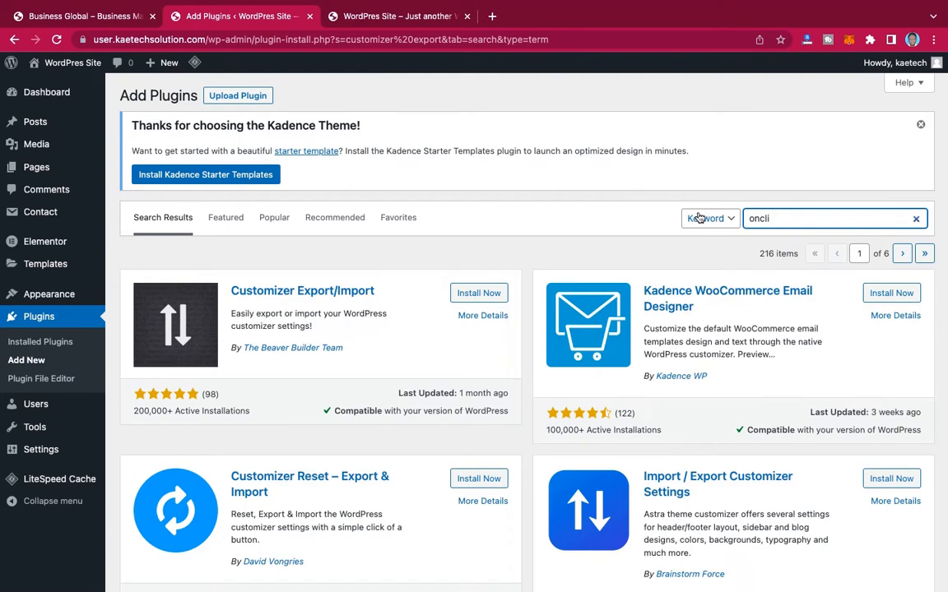
type("li")
key("BackSpace")
key("BackSpace")
key("BackSpace")
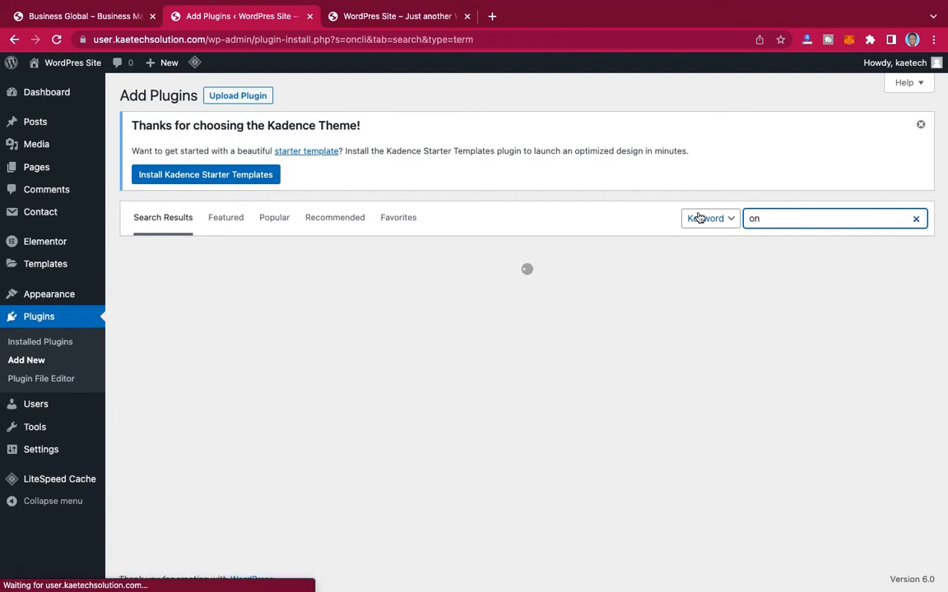
type("e")
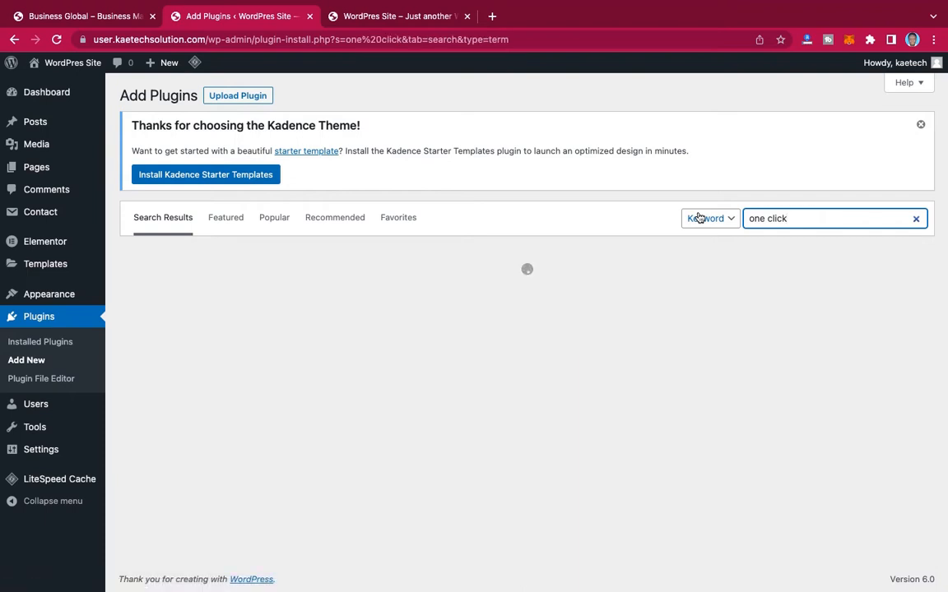
type(" click de")
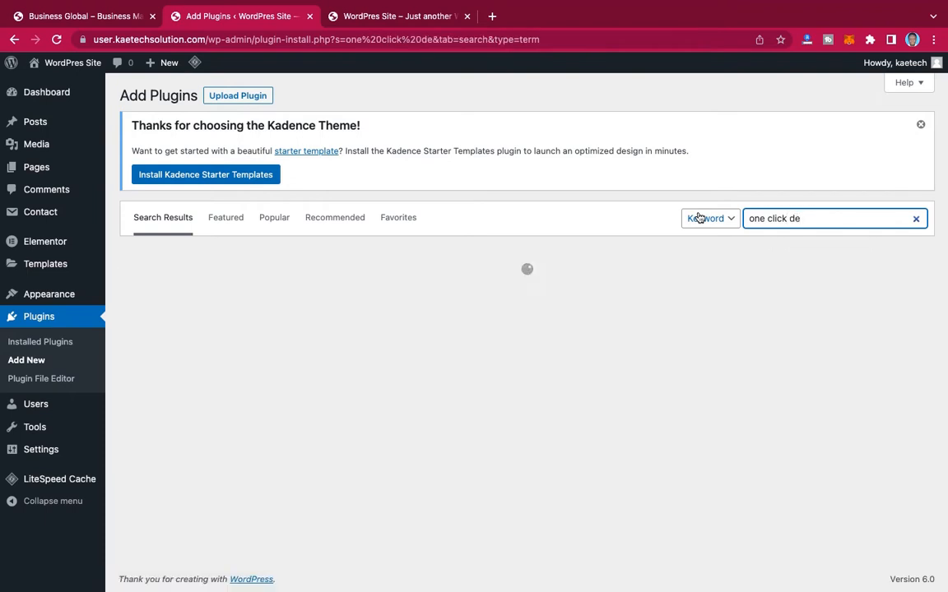
type("mo")
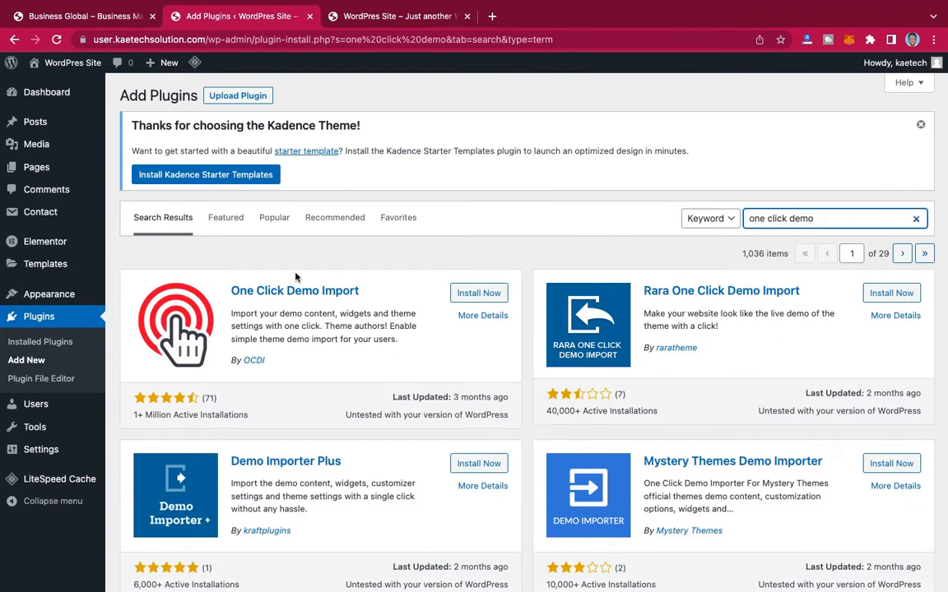
left_click(474, 294)
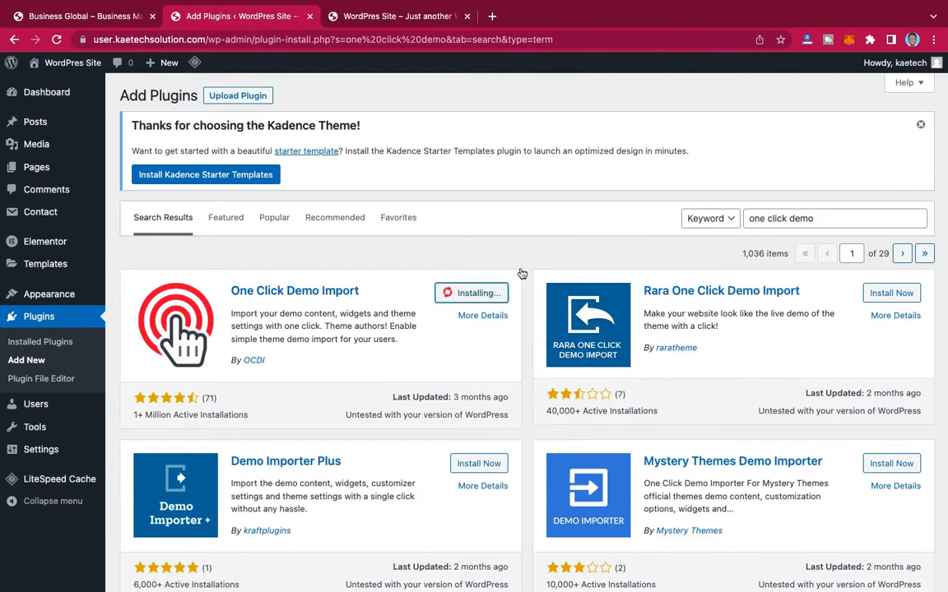
left_click(492, 293)
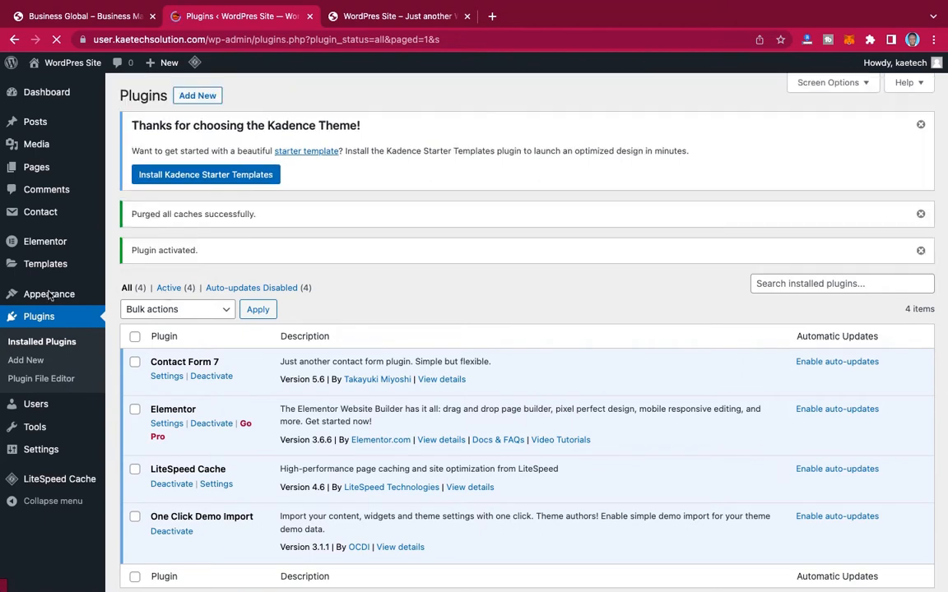
Step: Import Customizer.dat from the Business Global folder as the customizer file through One Click Demo Import
mouse_move(51, 294)
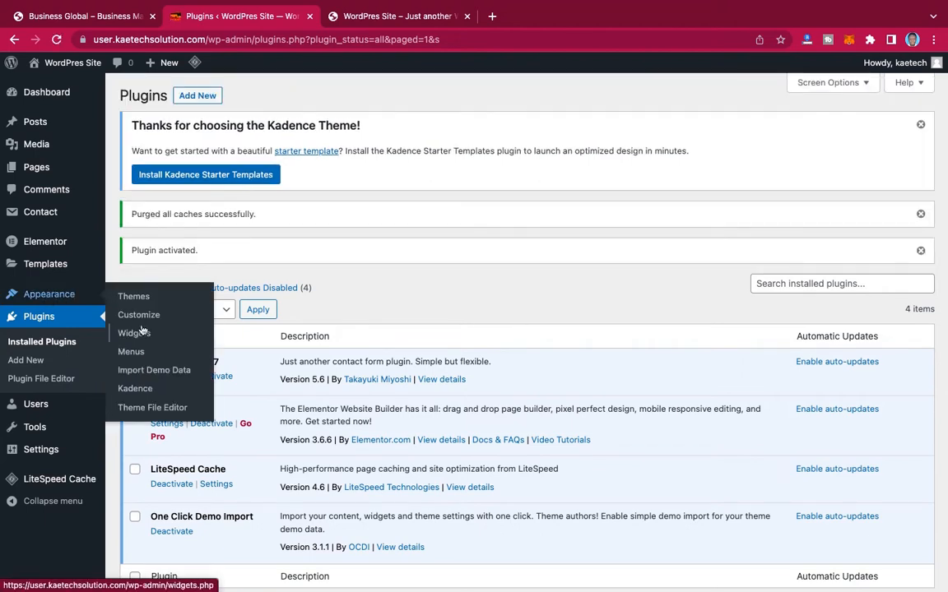
left_click(156, 375)
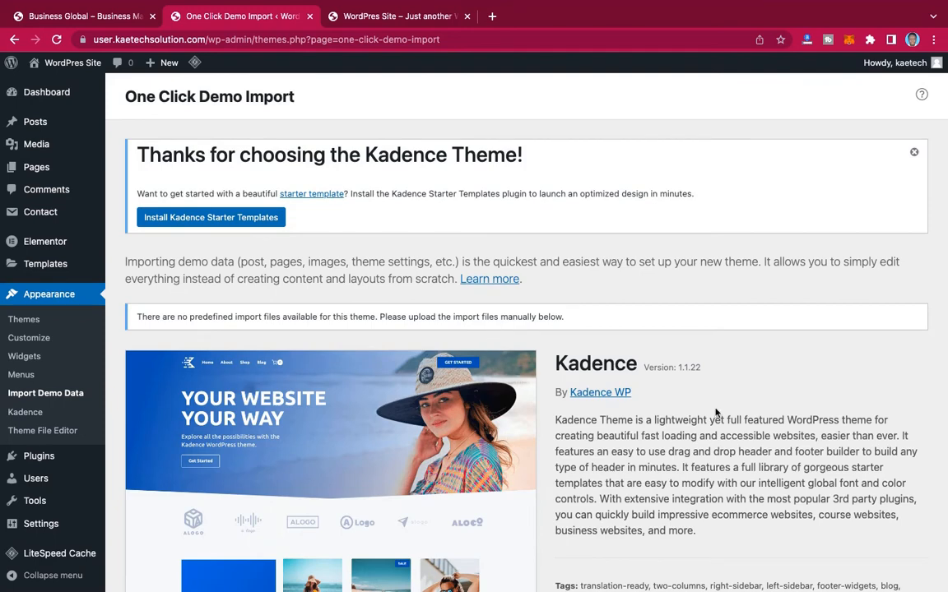
scroll(716, 413, "down", 2)
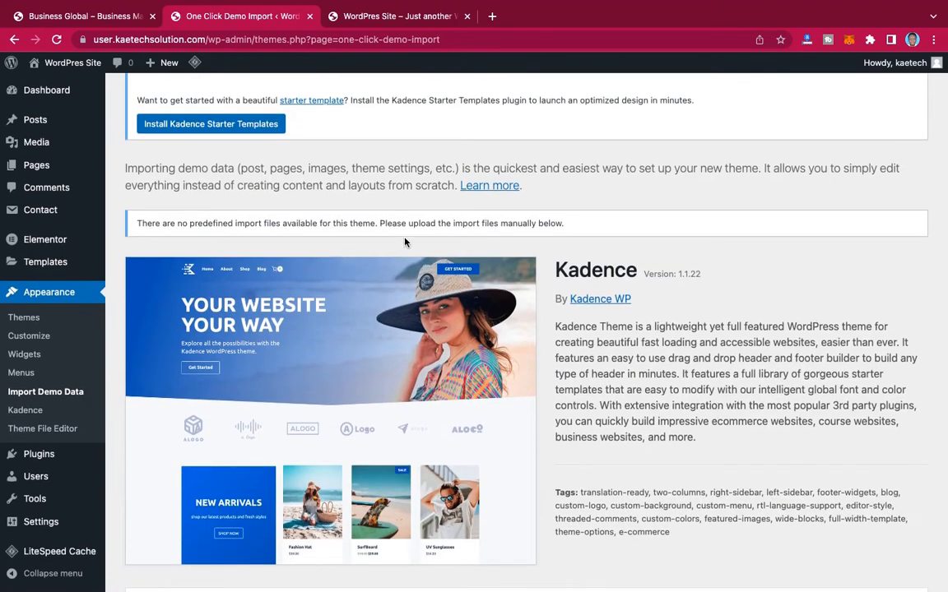
scroll(599, 346, "down", 8)
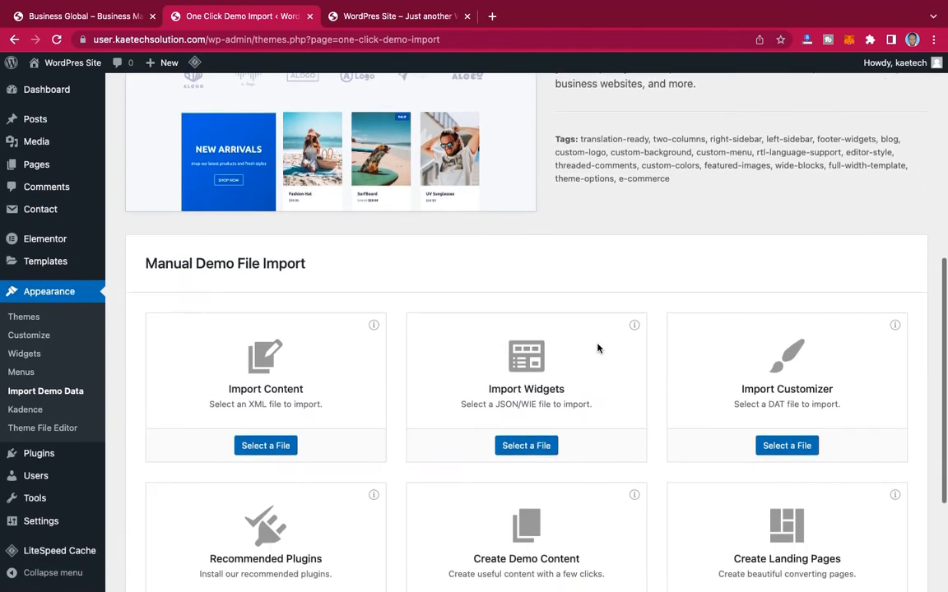
scroll(598, 348, "down", 3)
scroll(599, 349, "up", 1)
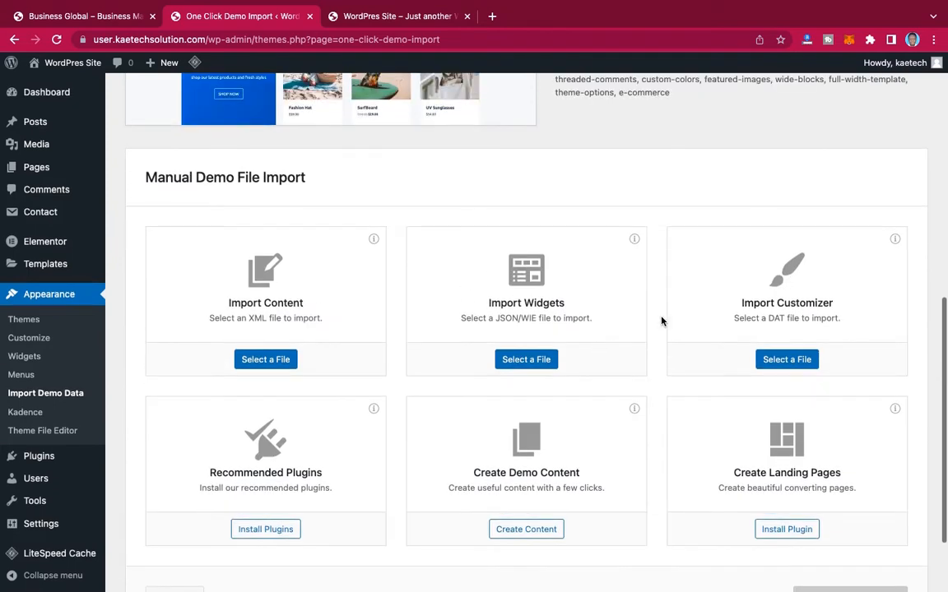
left_click(786, 360)
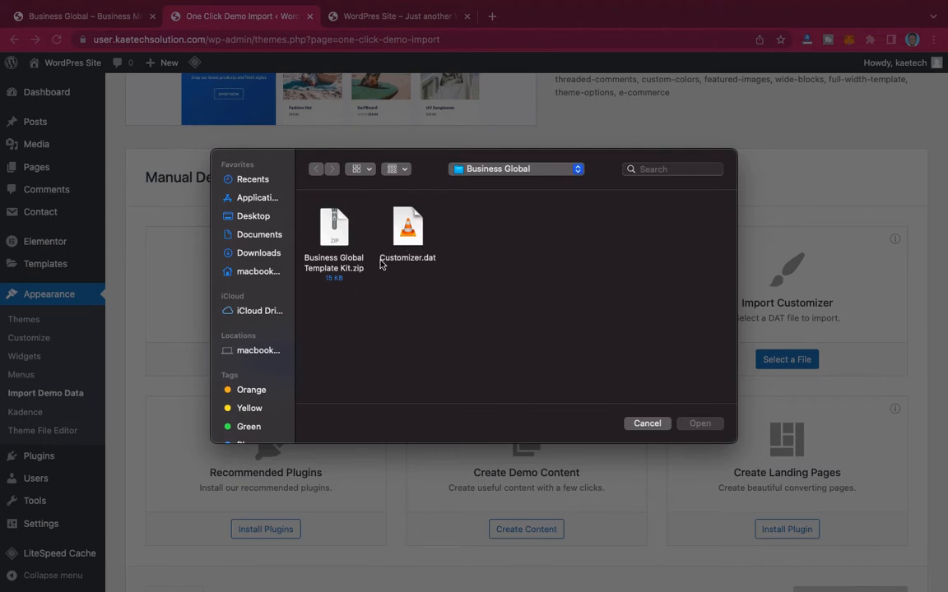
left_click(403, 231)
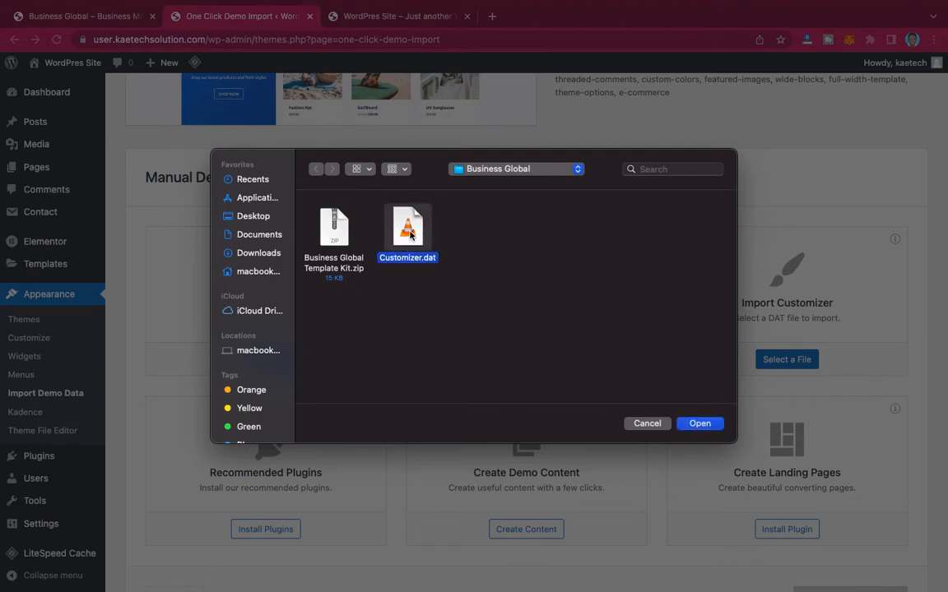
left_click(699, 423)
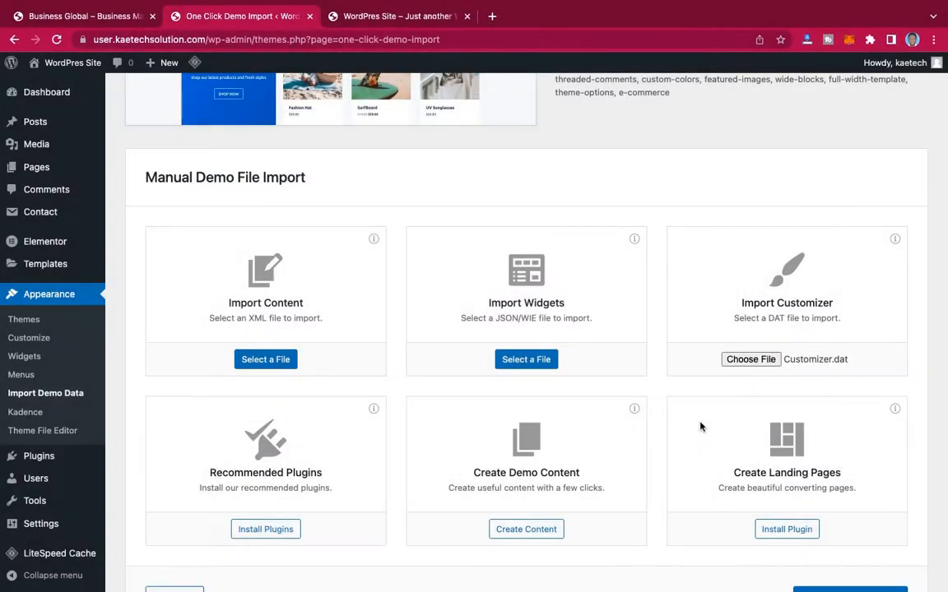
scroll(700, 427, "down", 2)
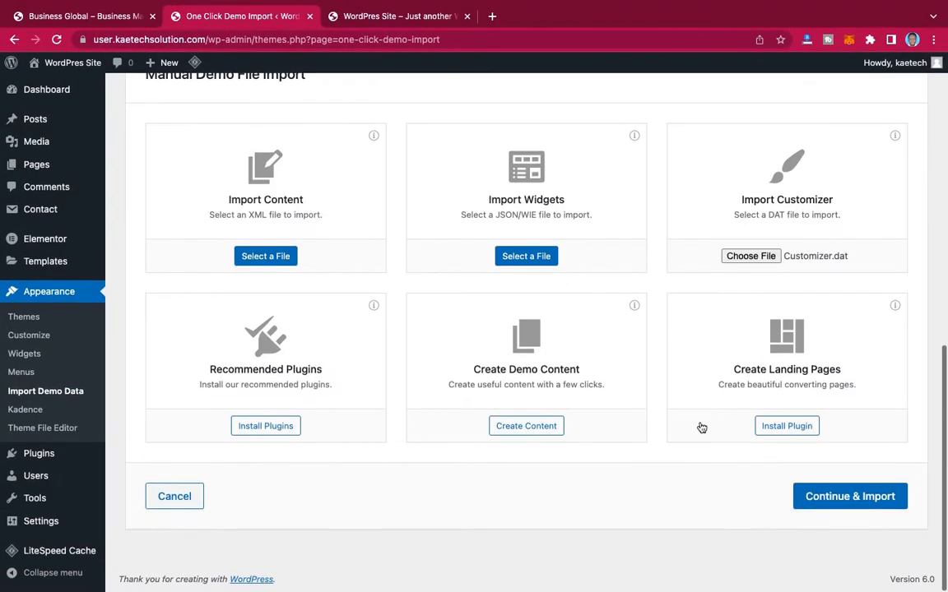
left_click(850, 499)
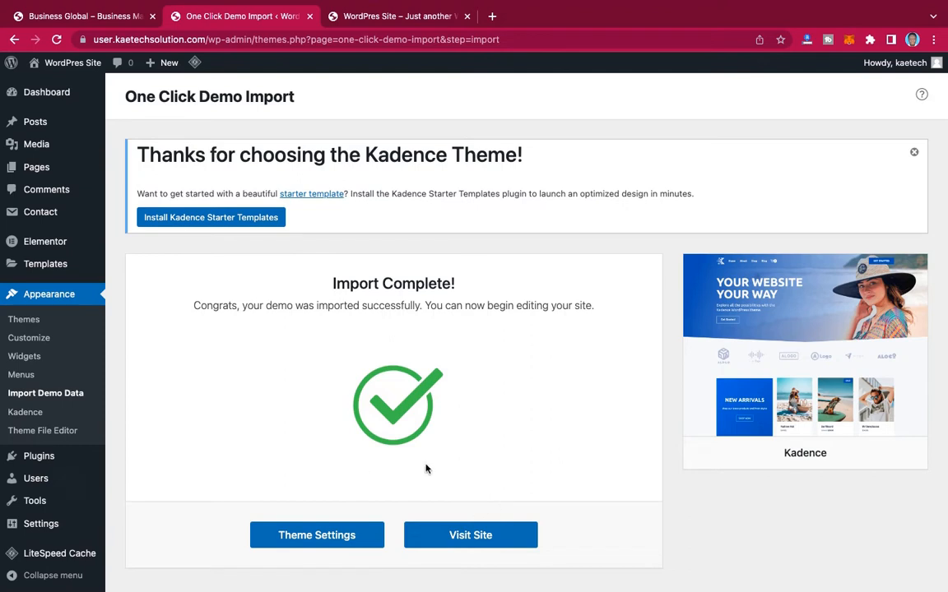
Step: Reload the live site and check the home page with the imported customizer settings
left_click(396, 16)
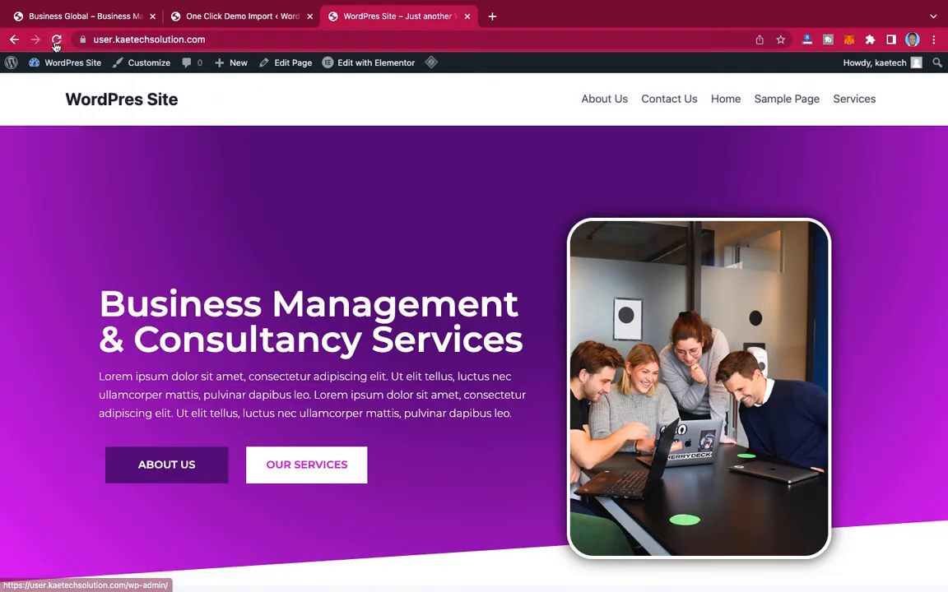
left_click(56, 40)
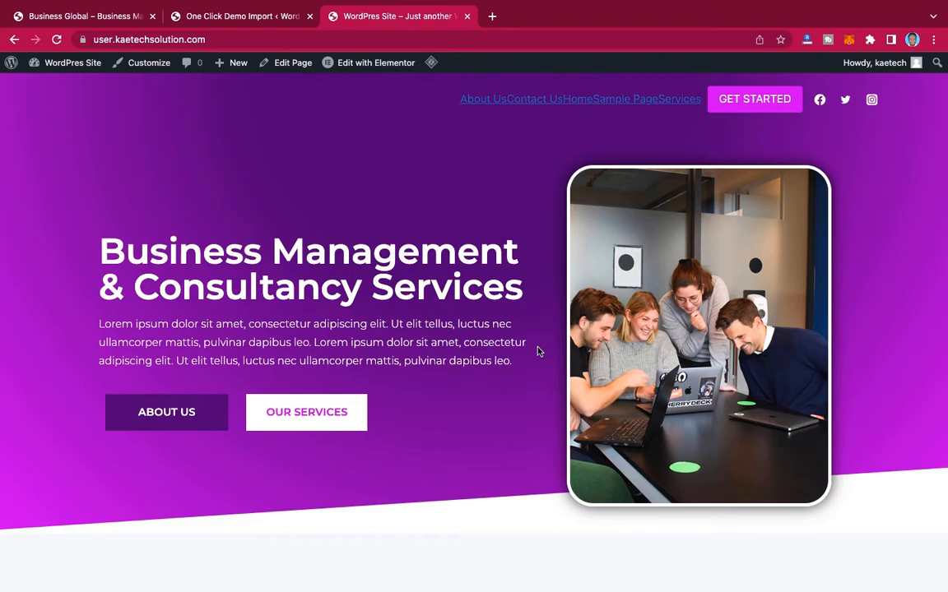
scroll(538, 345, "down", 15)
scroll(538, 352, "down", 15)
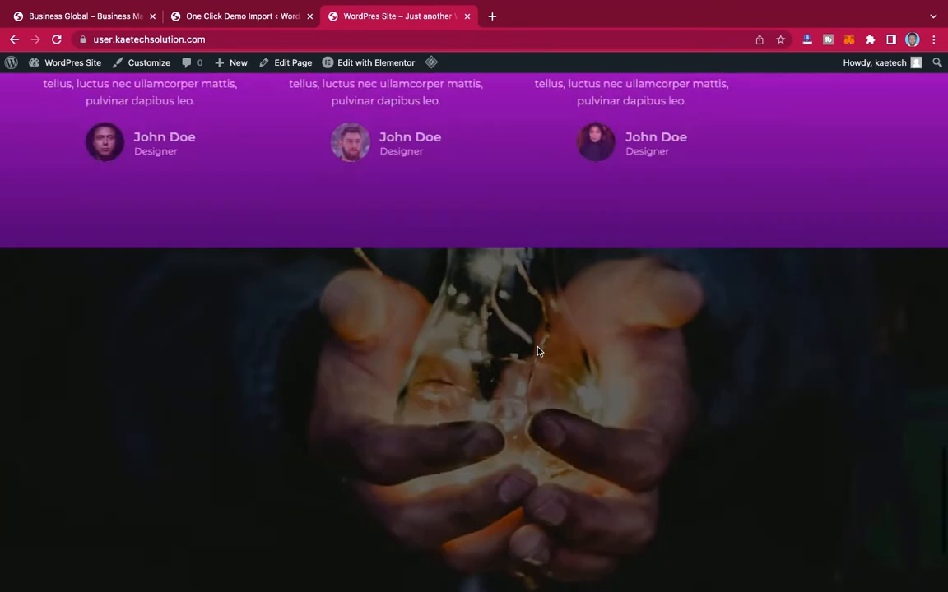
scroll(615, 476, "up", 20)
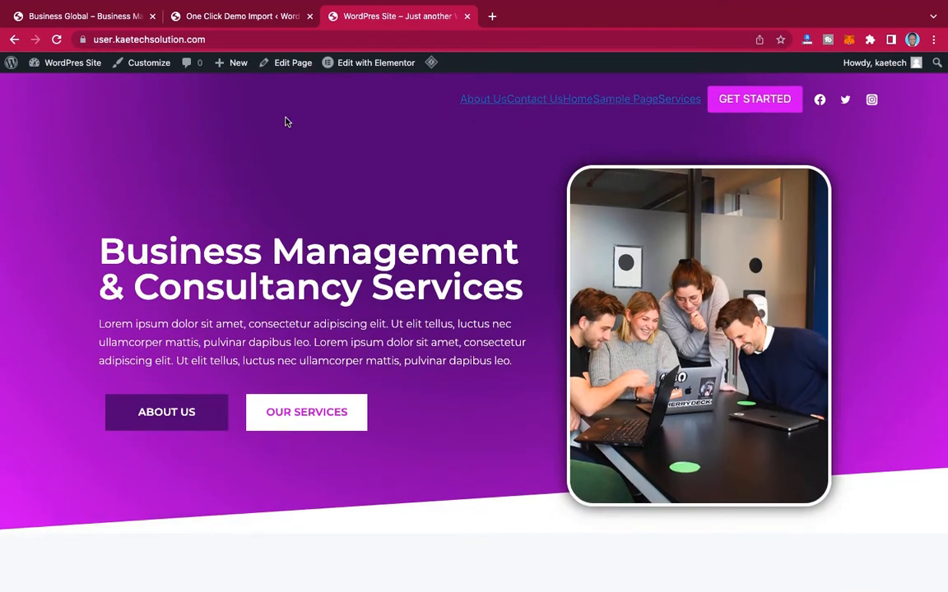
Step: Open the Primary Menu for editing in the WordPress admin's menu settings
left_click(236, 18)
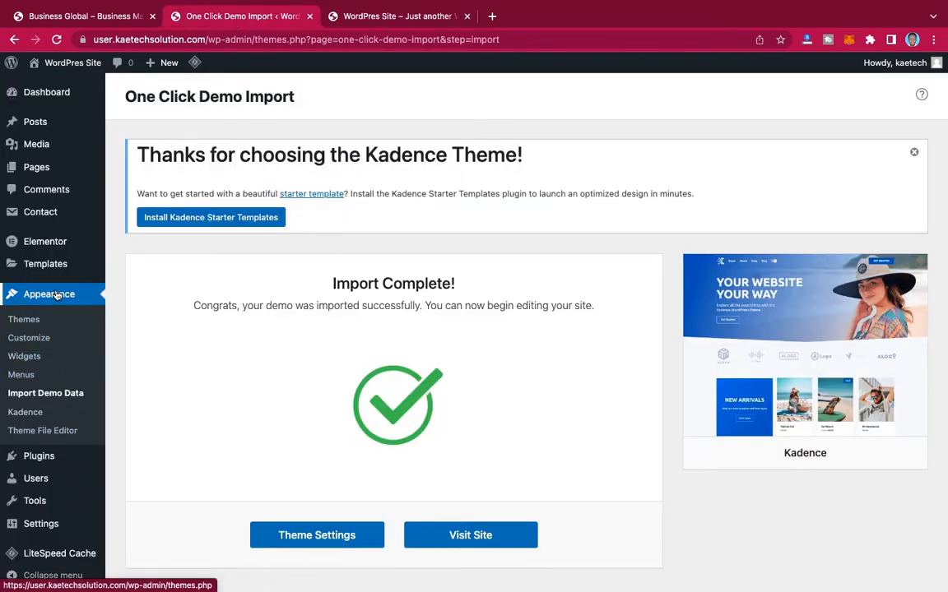
left_click(30, 376)
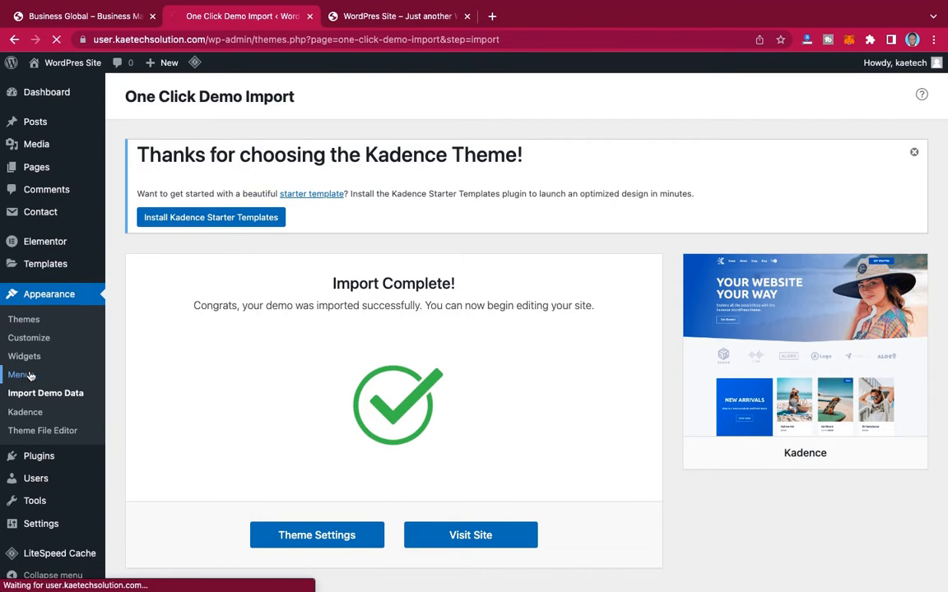
scroll(461, 423, "down", 5)
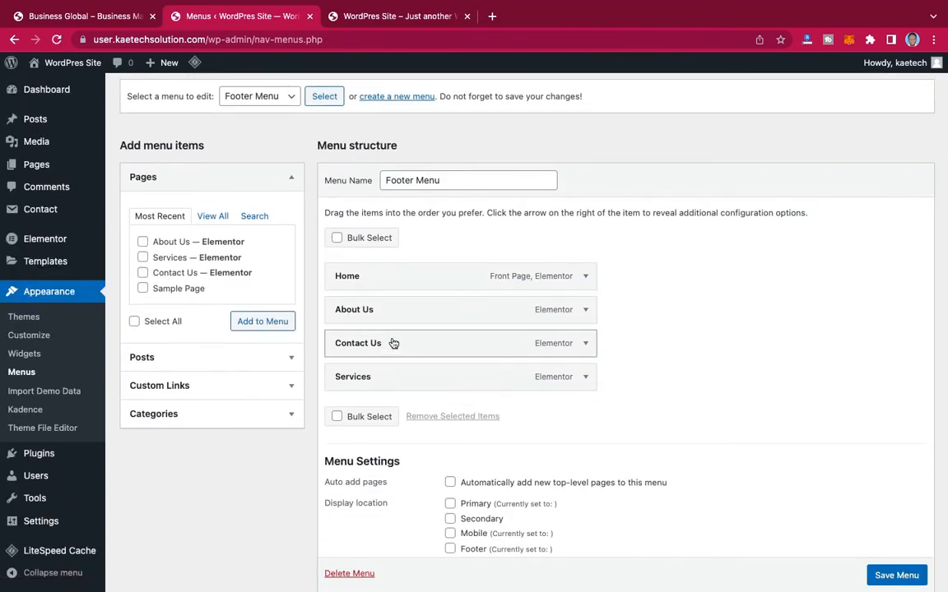
left_click(261, 97)
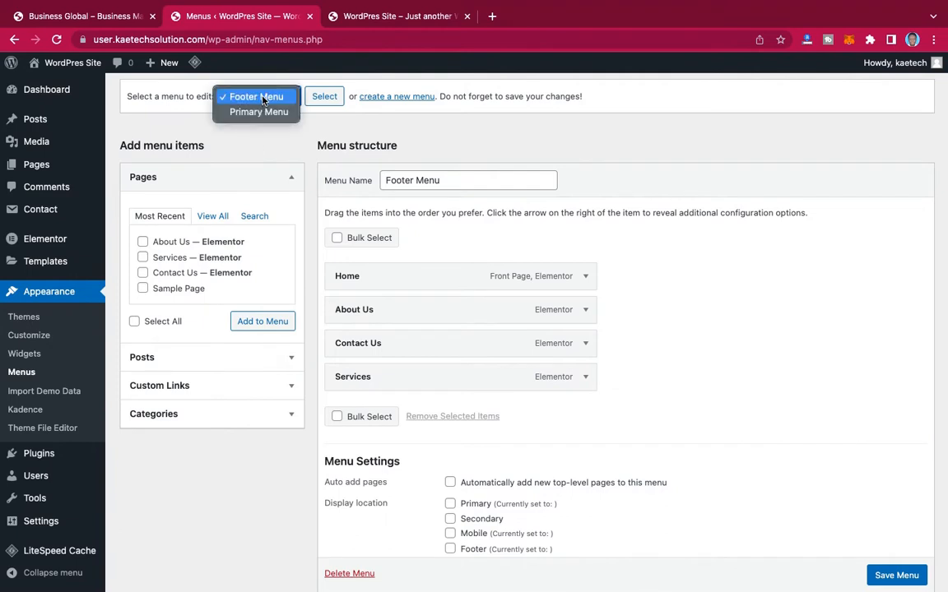
left_click(256, 114)
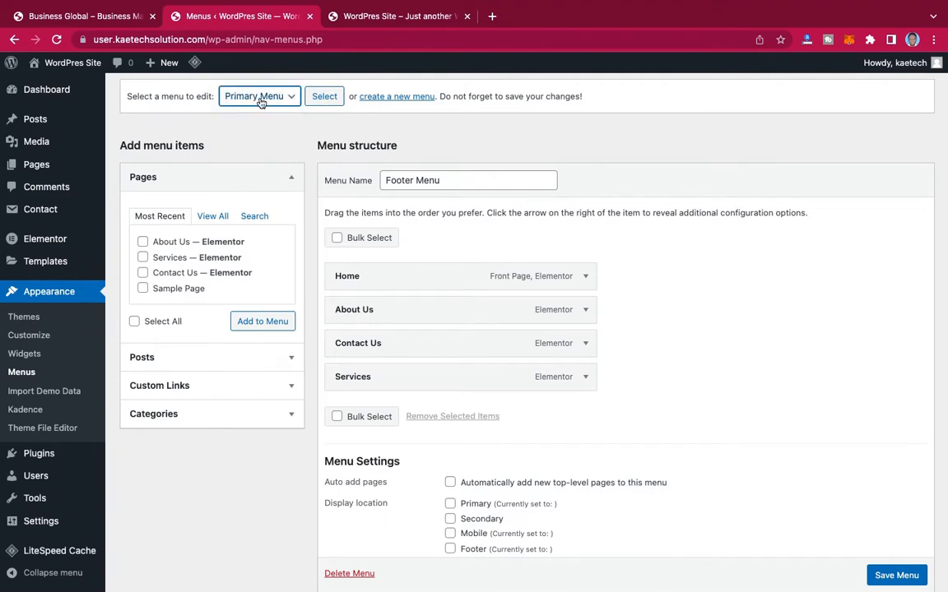
left_click(326, 98)
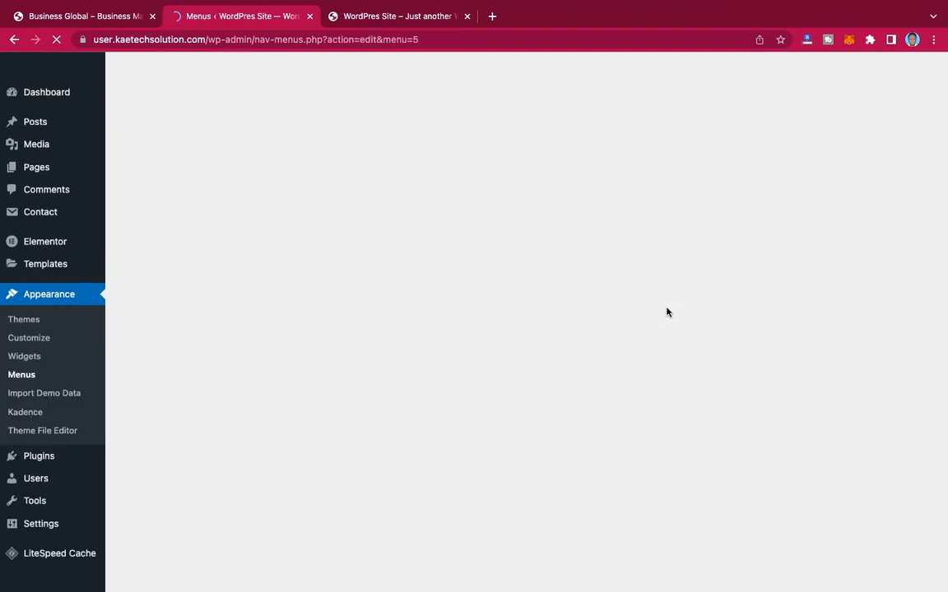
Step: Assign the Primary Menu to the Primary display location, save it, and reload the live site to check the header
scroll(666, 312, "down", 5)
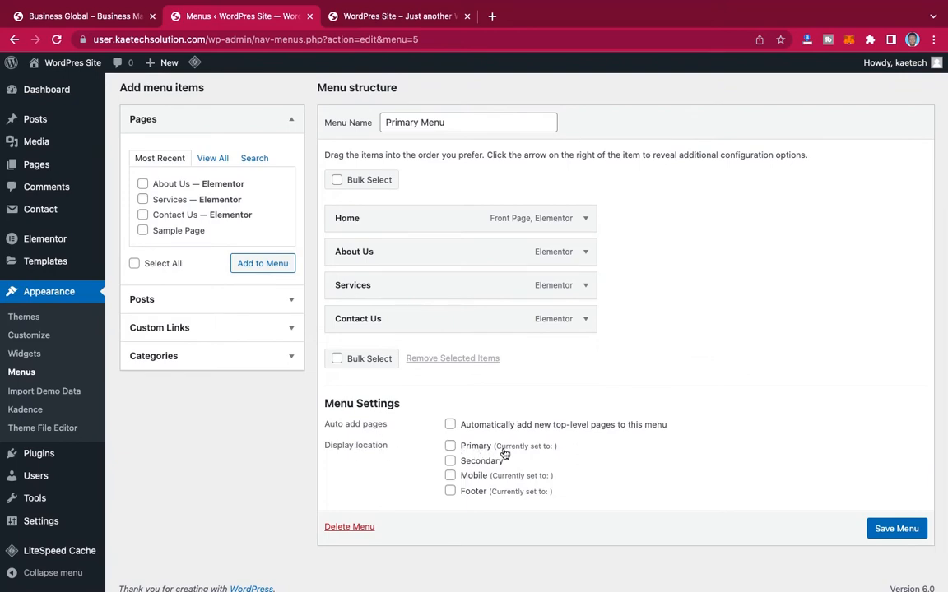
left_click(458, 447)
left_click(899, 528)
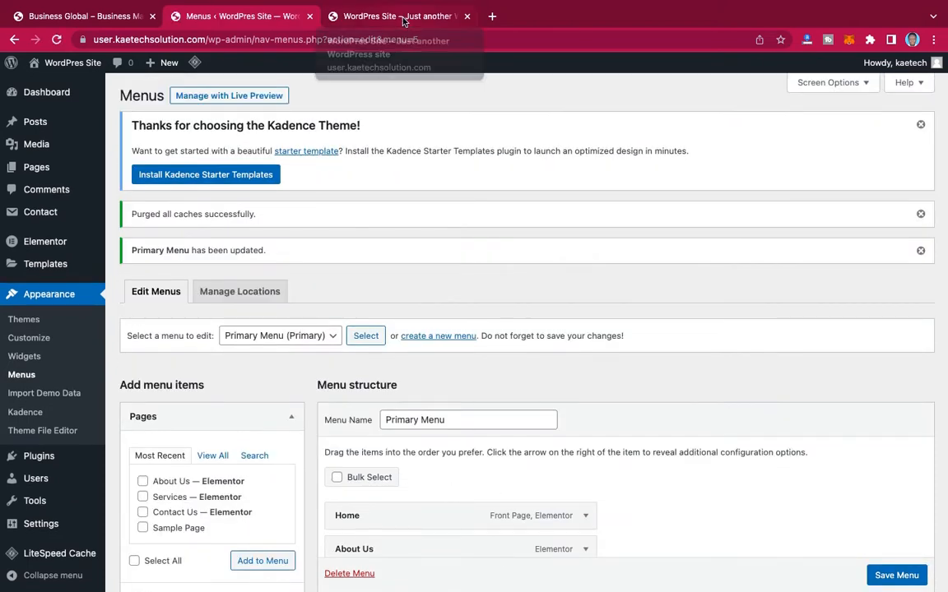
left_click(403, 16)
key("super+r")
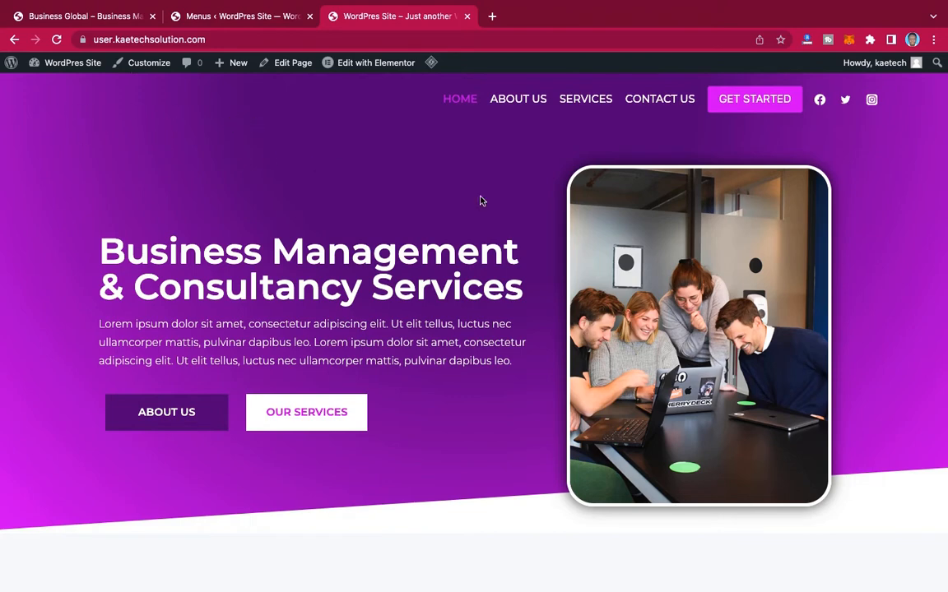
Step: Customize the live site and open the settings of the Logo element in the header's main row
left_click(149, 66)
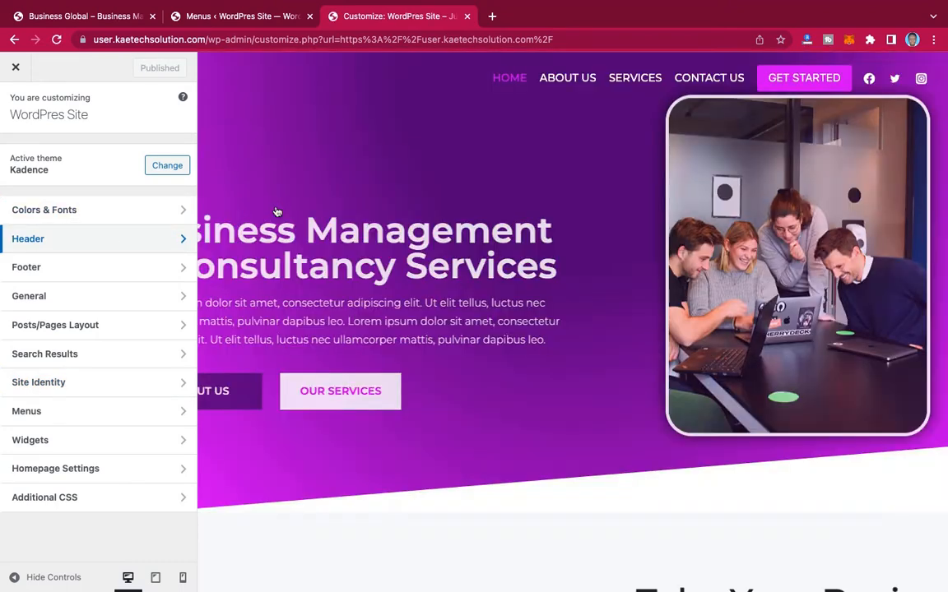
left_click(77, 240)
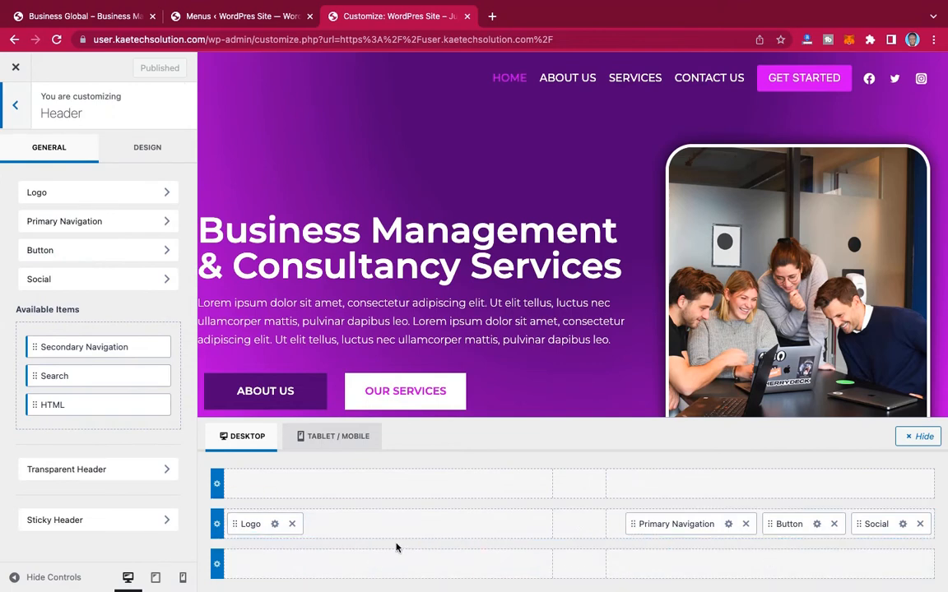
left_click(271, 525)
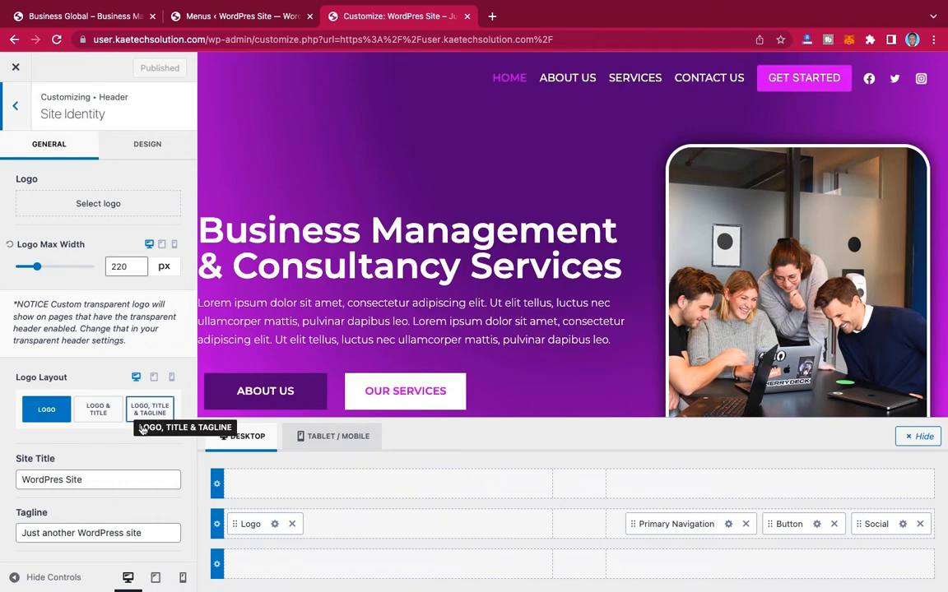
Step: Upload BG logo.png from the Business Global folder in the Desktop's Templates folder and set it as the site logo without cropping
left_click(97, 205)
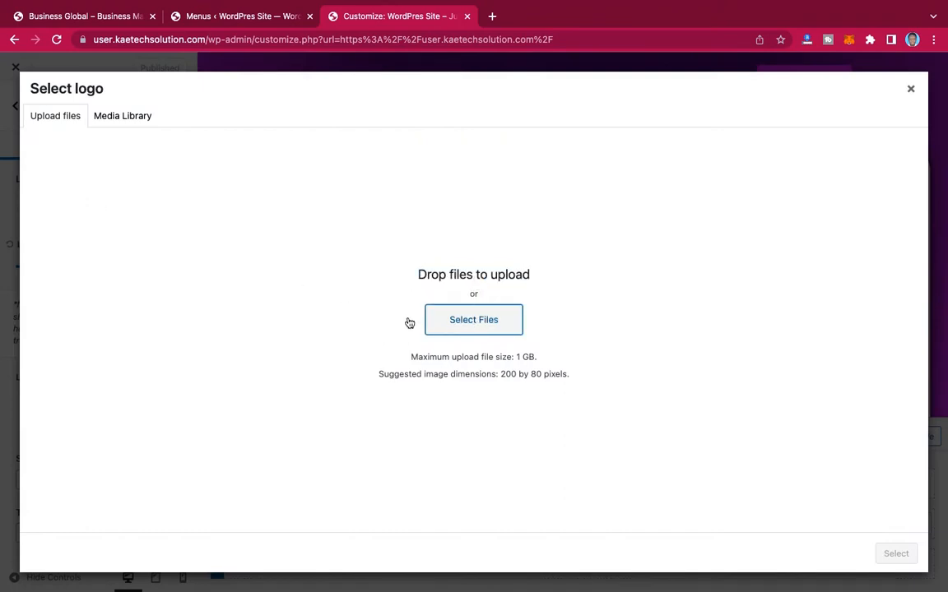
left_click(490, 326)
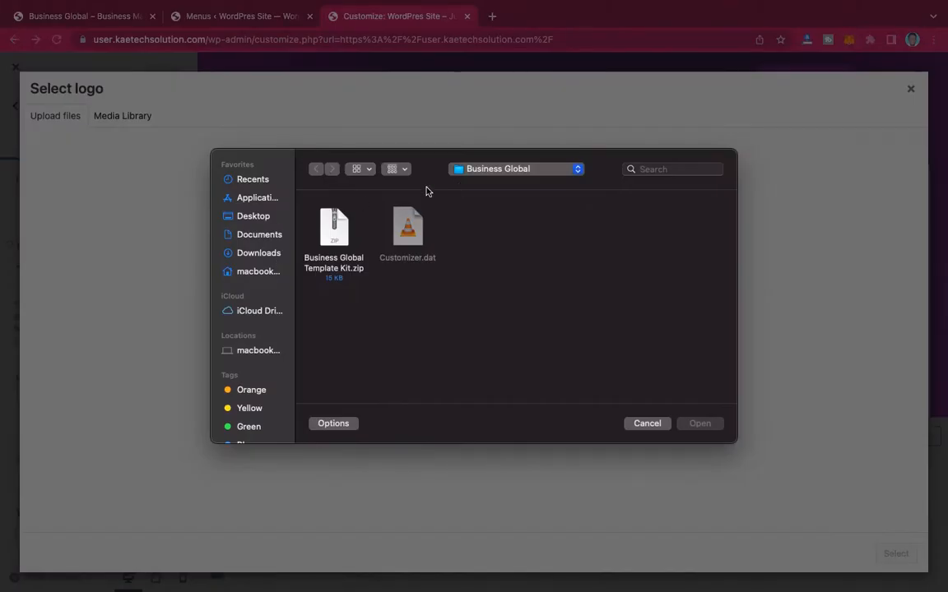
left_click(248, 216)
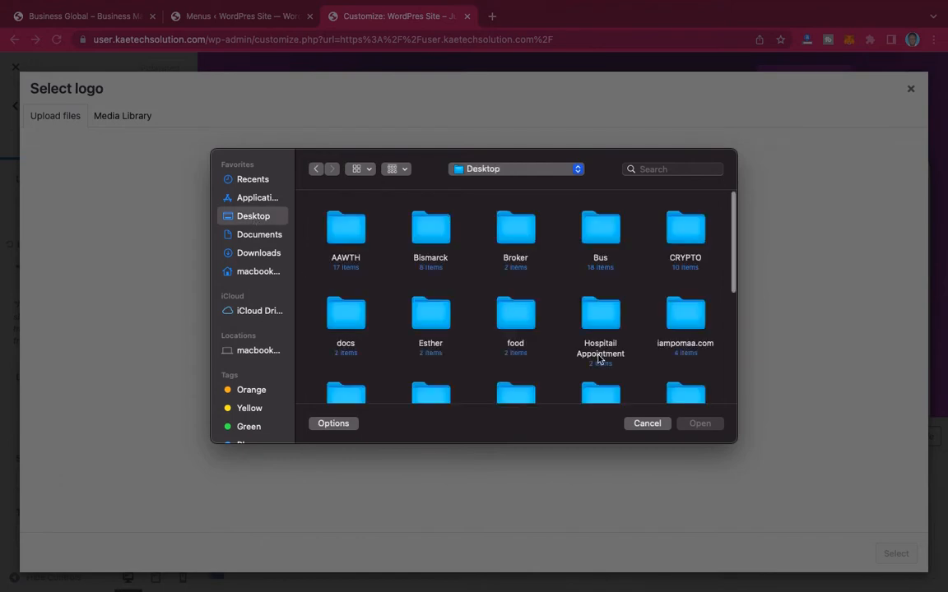
scroll(503, 308, "down", 5)
left_click(506, 357)
double_click(507, 356)
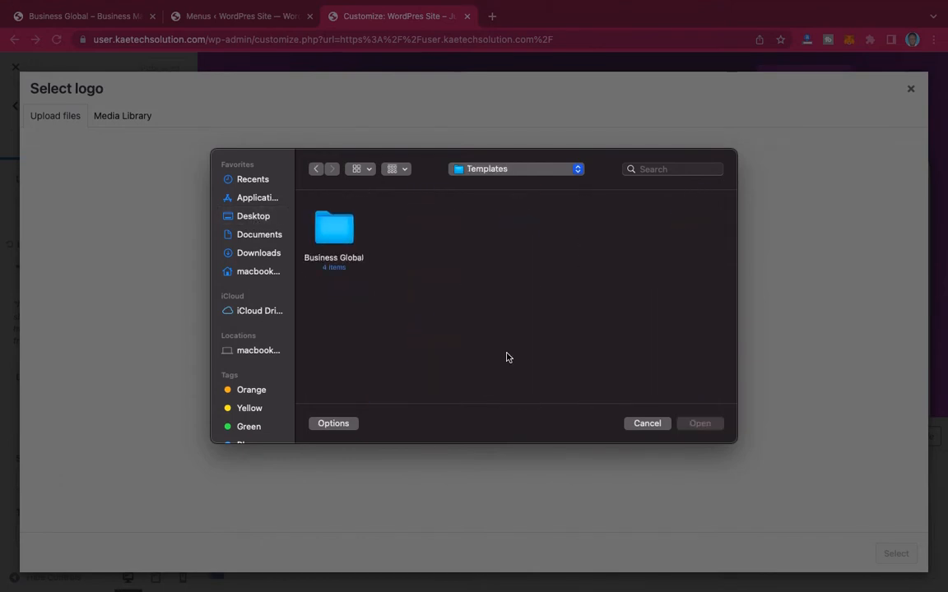
double_click(337, 223)
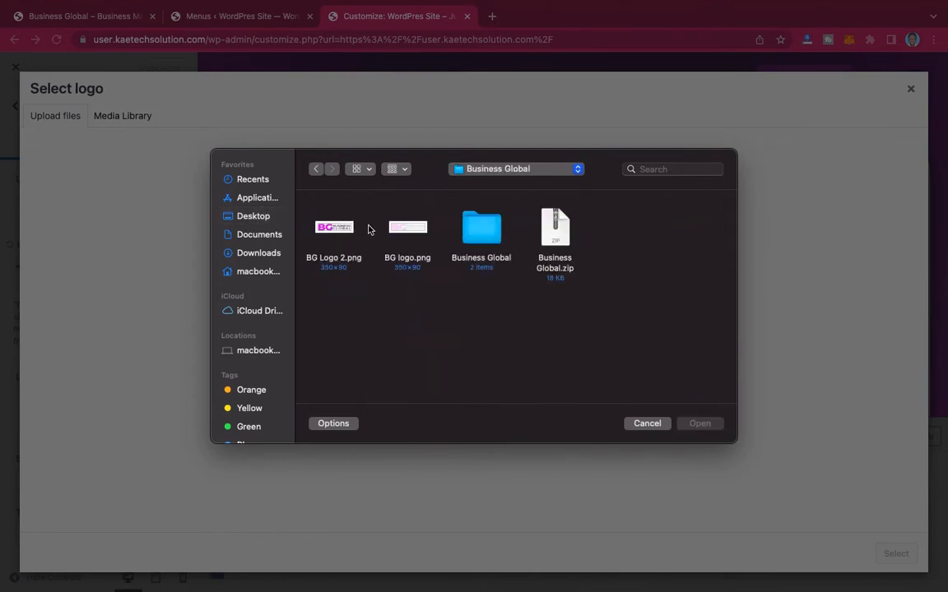
left_click(410, 231)
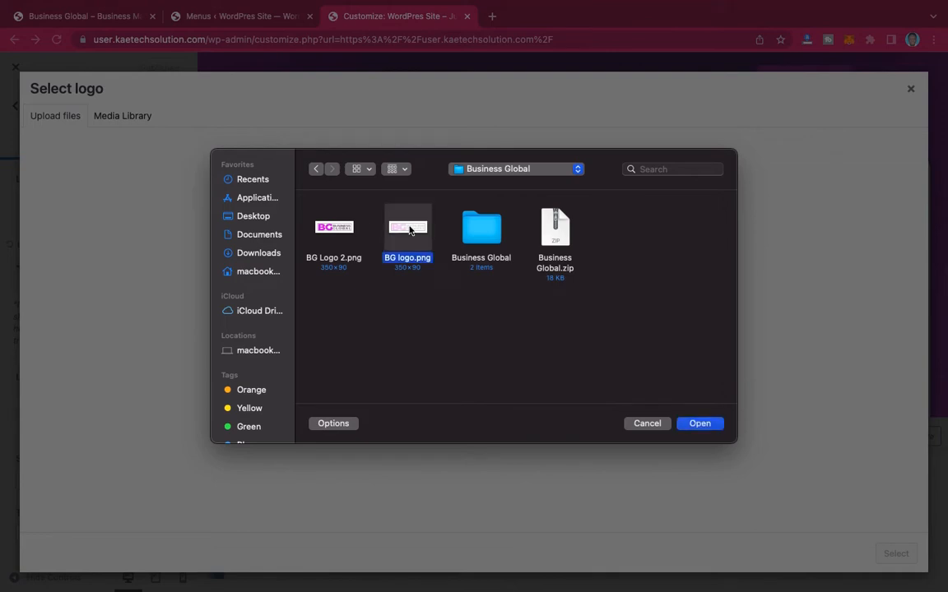
left_click(708, 430)
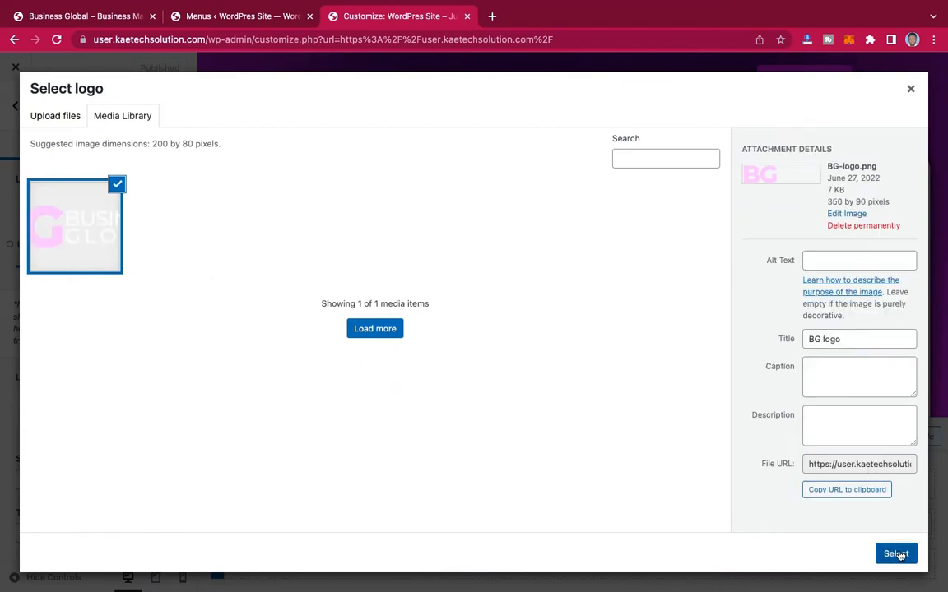
left_click(897, 555)
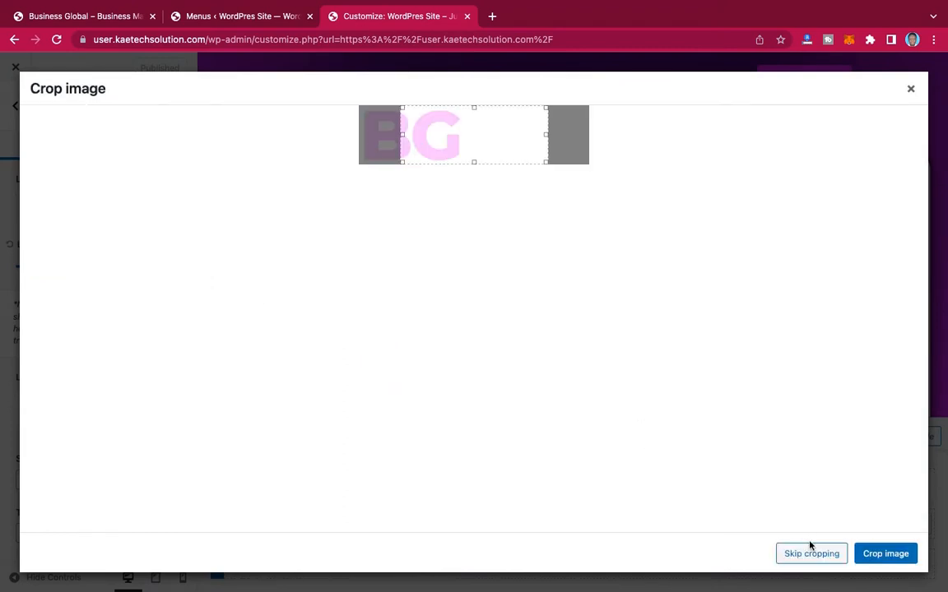
left_click(811, 551)
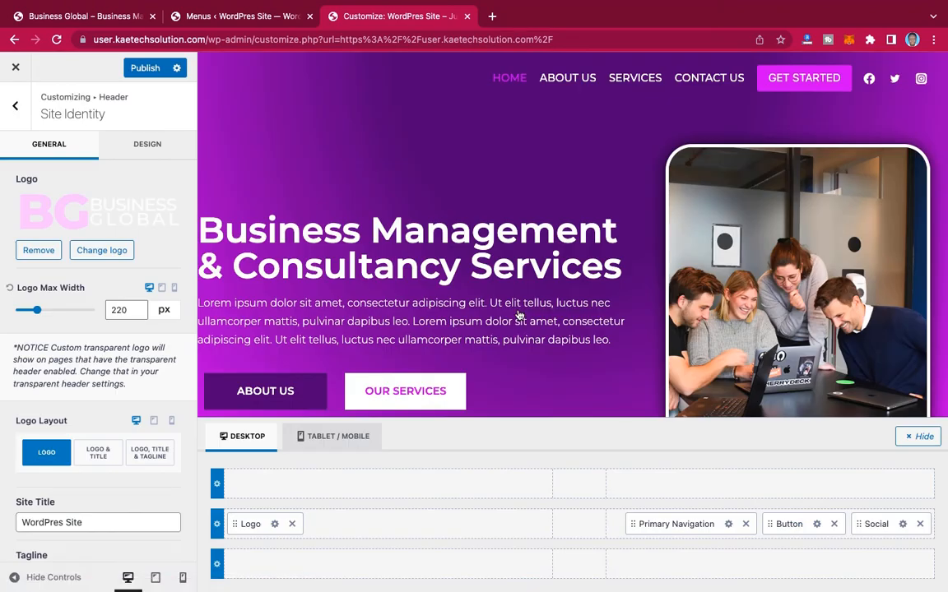
Step: Examine the Site Identity and header Main Row settings for options that control how the logo displays
scroll(92, 361, "down", 2)
scroll(92, 361, "left", 5)
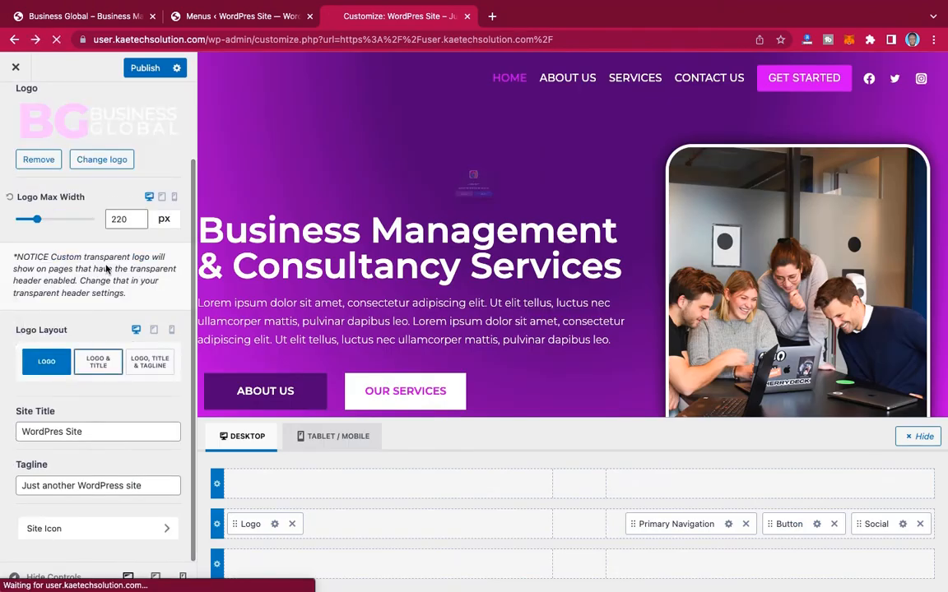
left_click(433, 229)
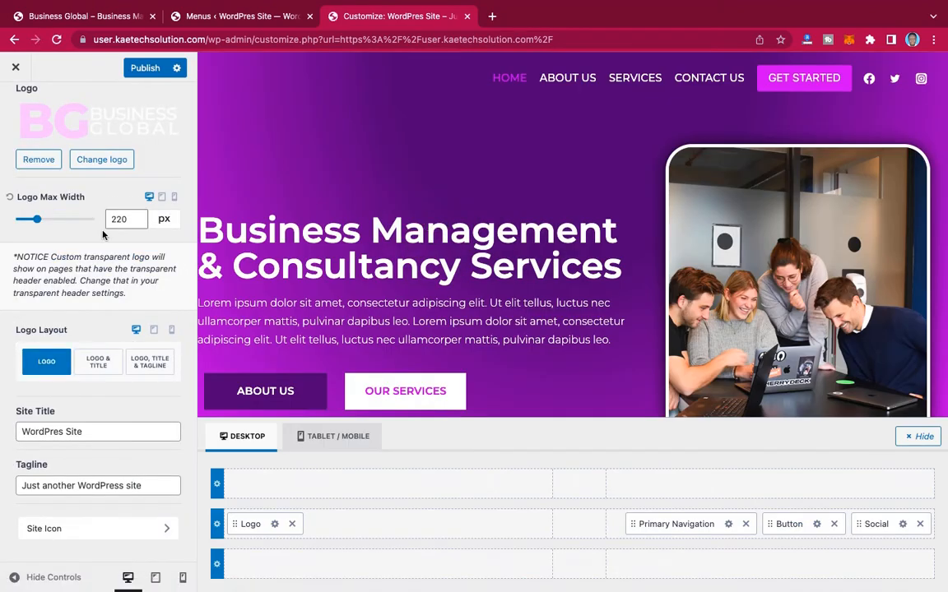
scroll(104, 205, "up", 2)
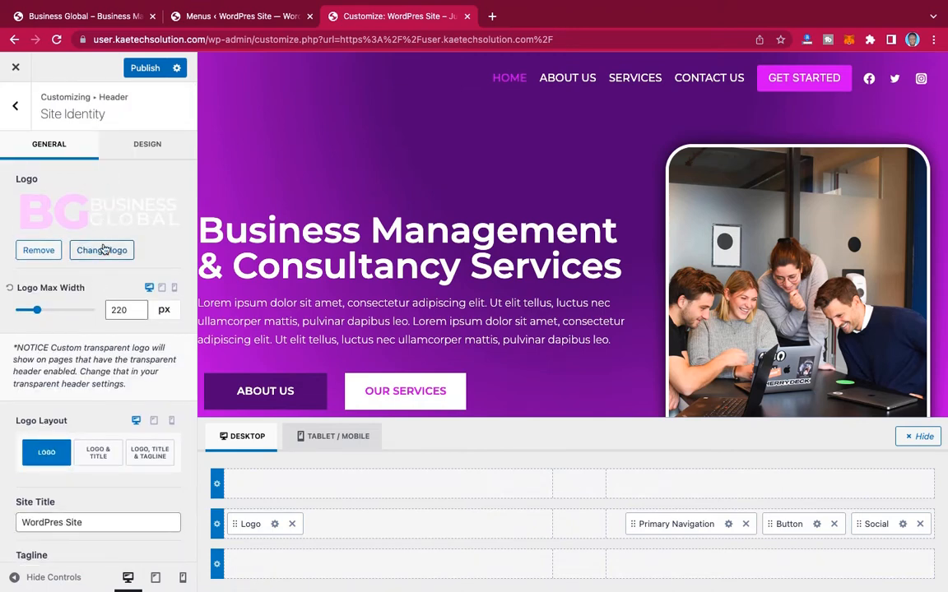
scroll(141, 224, "down", 2)
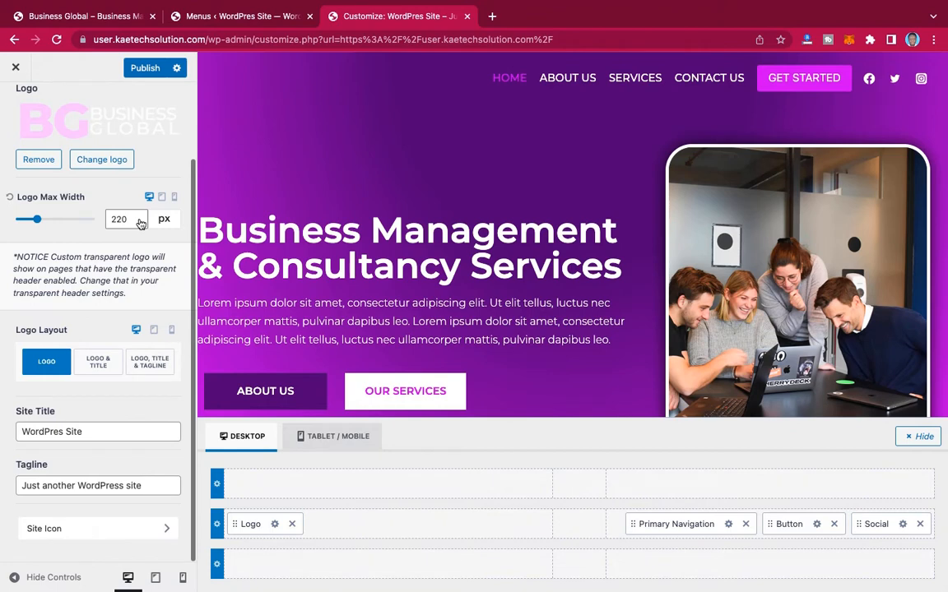
scroll(141, 221, "up", 2)
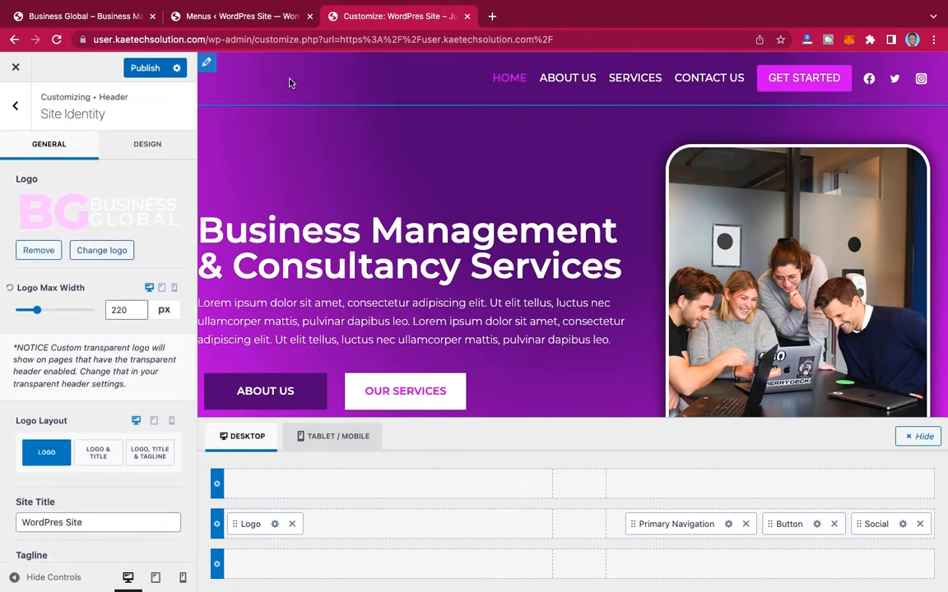
left_click(207, 65)
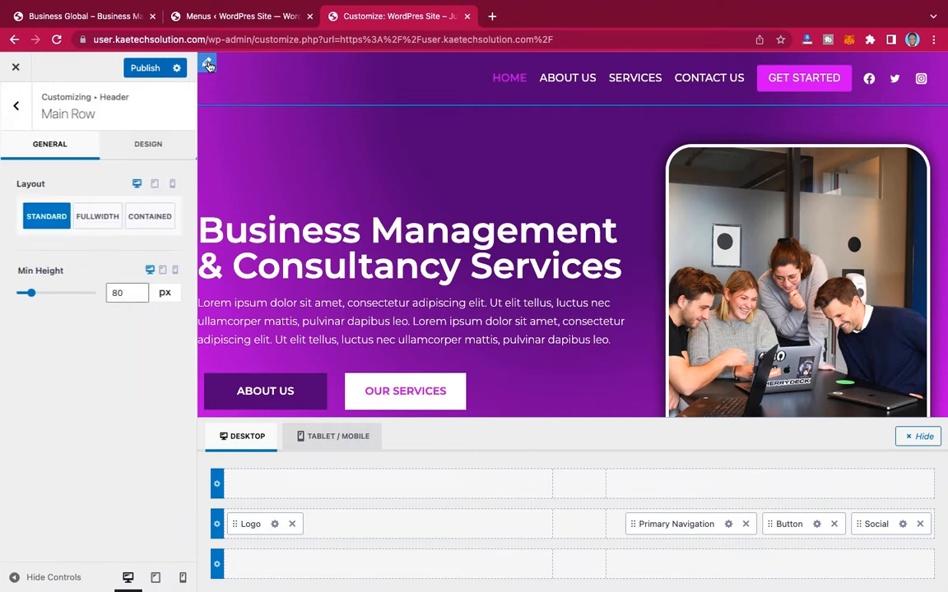
left_click(276, 524)
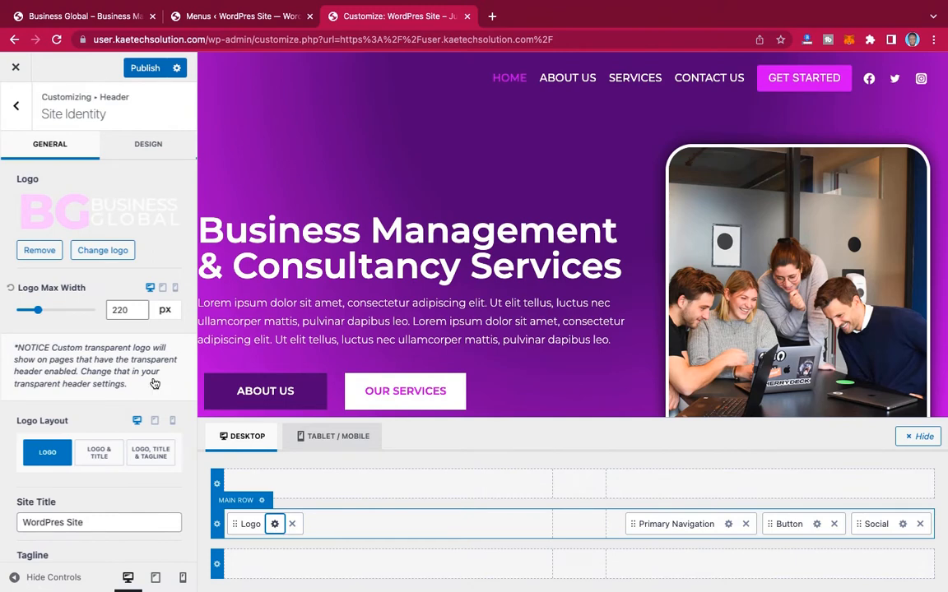
scroll(123, 399, "down", 3)
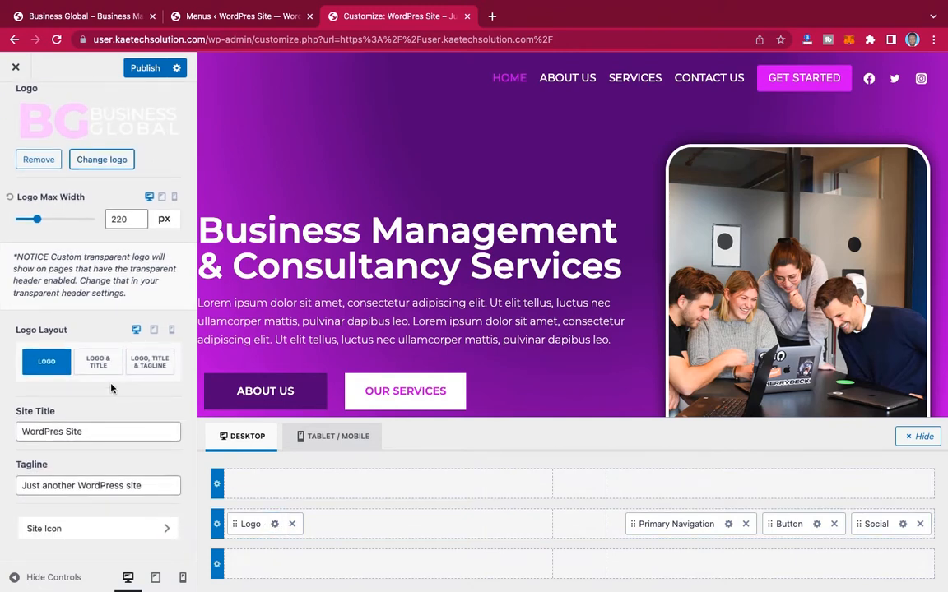
scroll(111, 387, "up", 3)
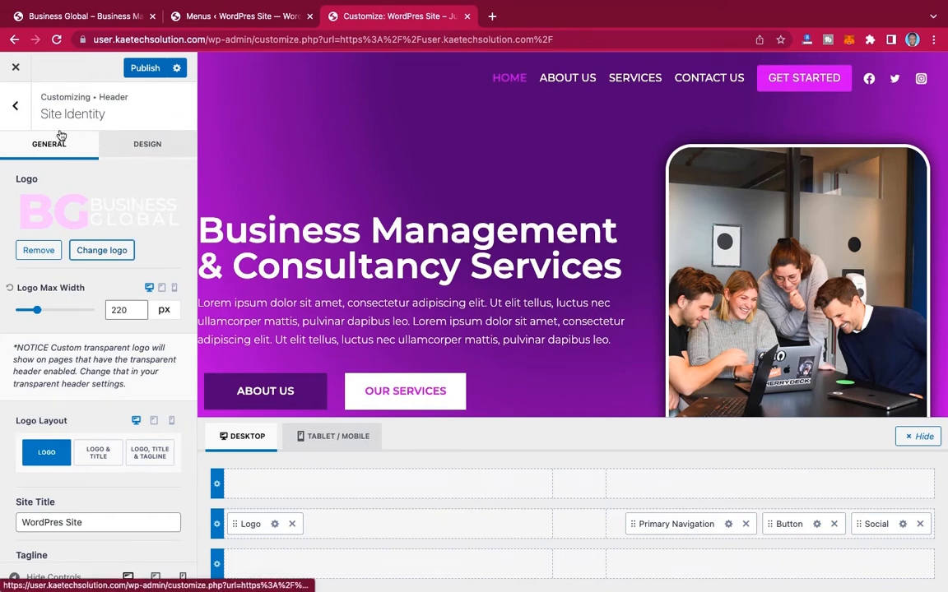
Step: In the header's Transparent Header settings, choose BG-logo.png from the media library as the Transparent Header Logo
left_click(15, 106)
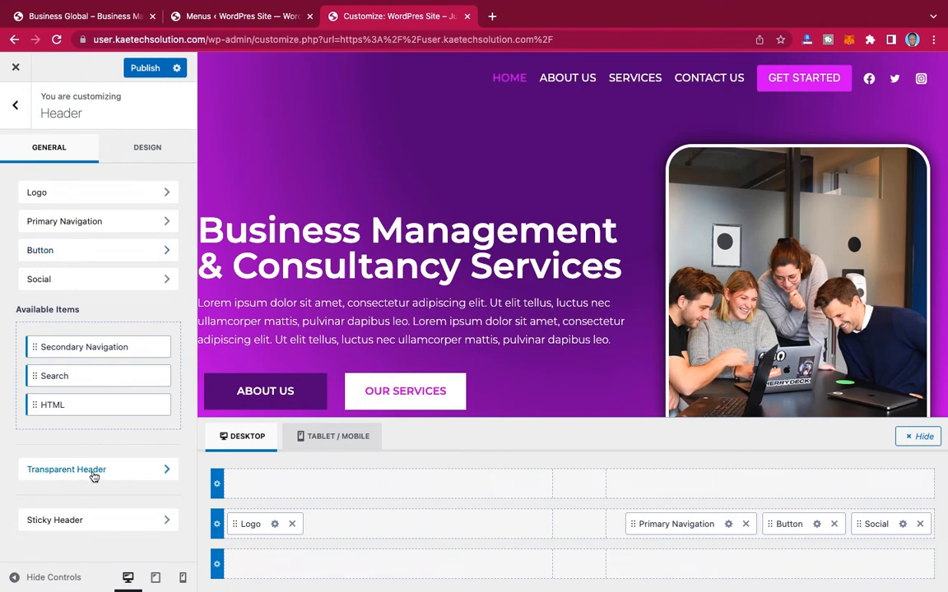
left_click(137, 475)
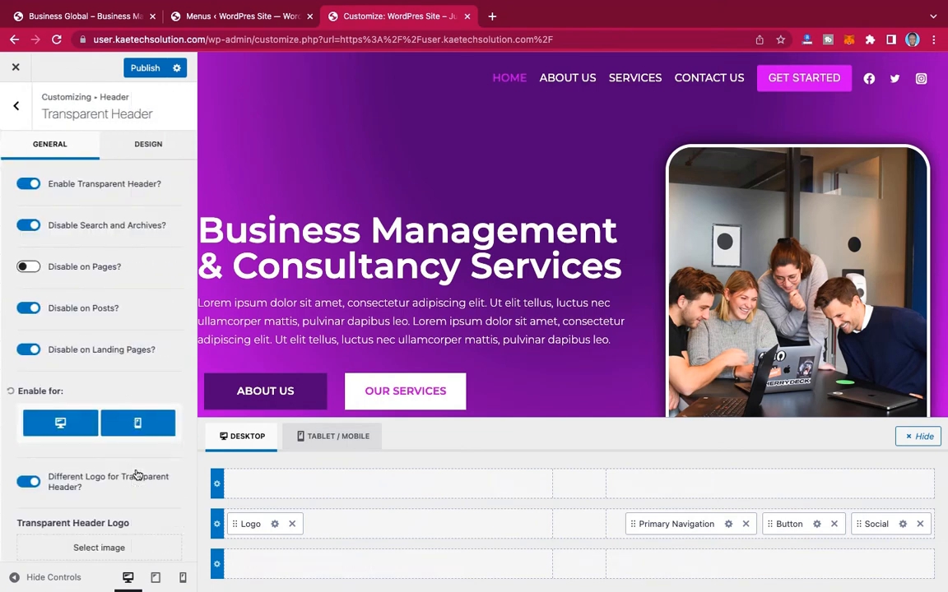
scroll(95, 310, "down", 2)
scroll(97, 312, "down", 1)
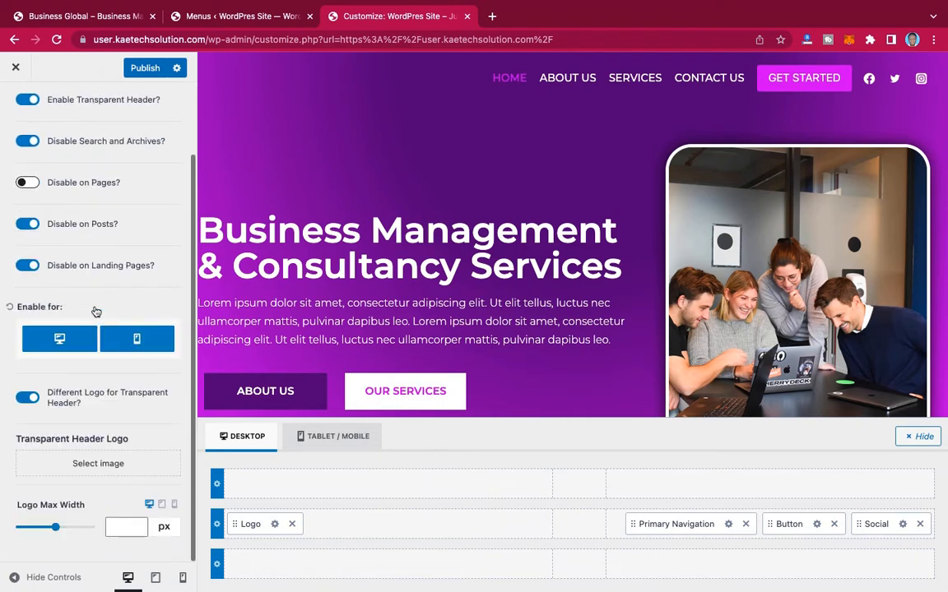
left_click(93, 466)
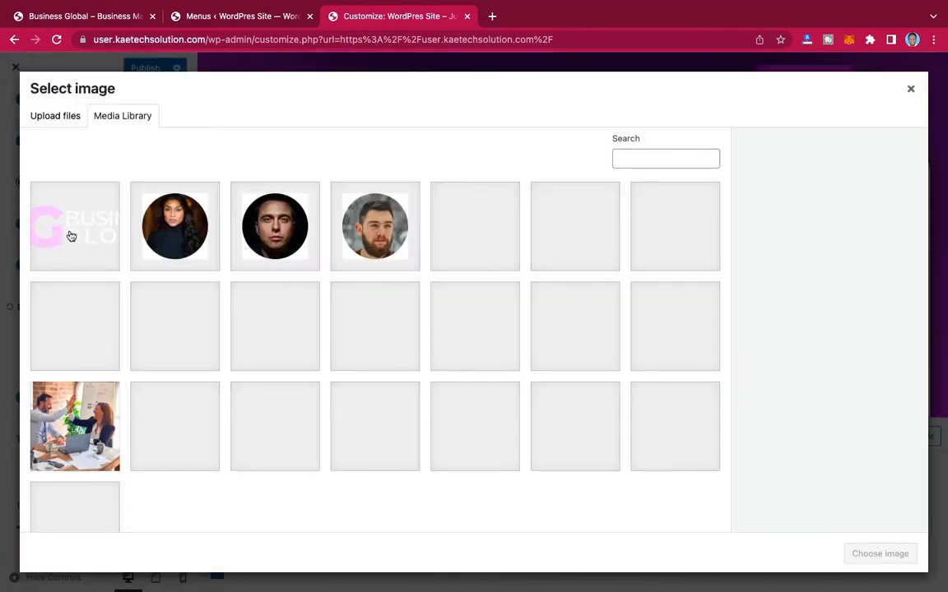
left_click(71, 236)
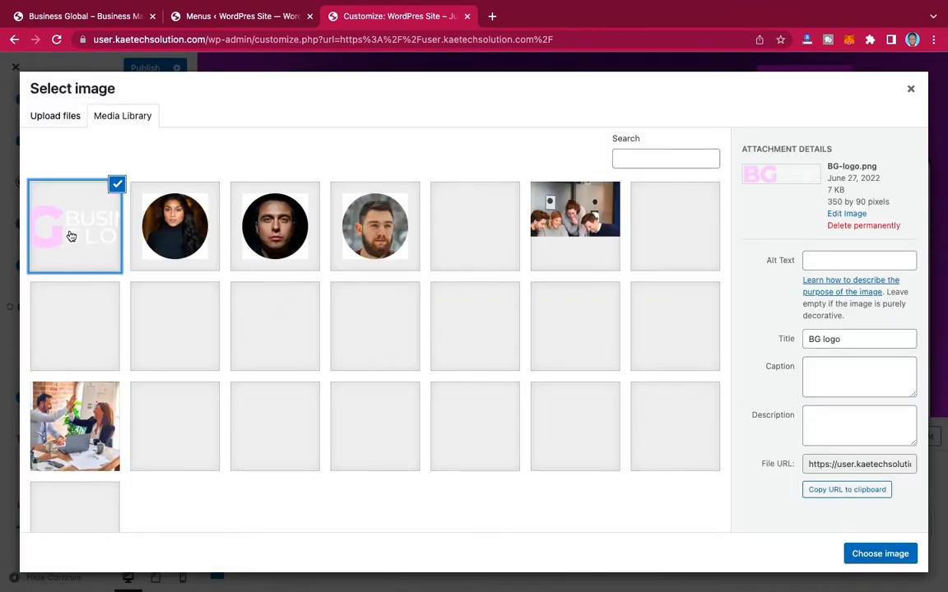
left_click(883, 554)
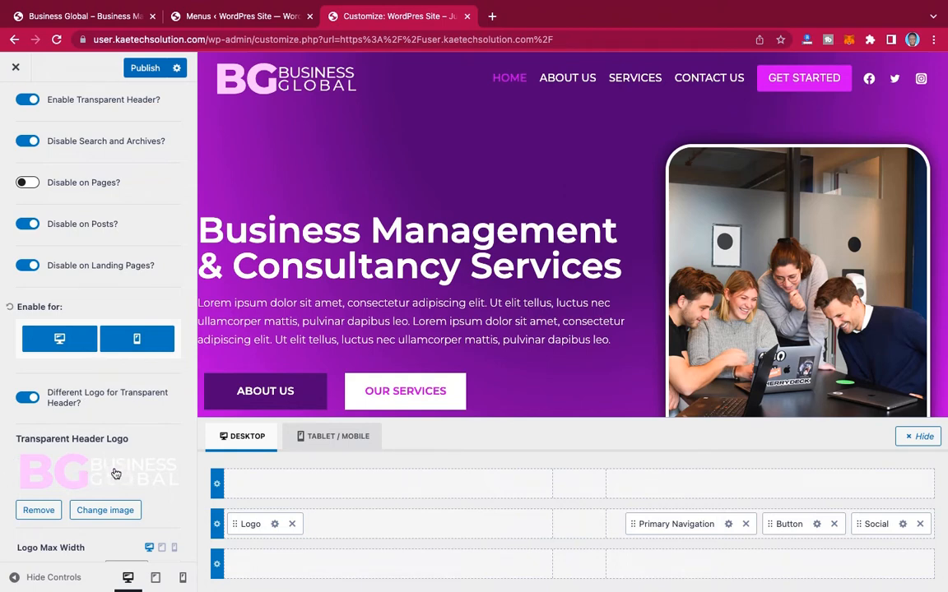
Step: Publish the header changes, leave the customizer and review the live home page
scroll(111, 442, "down", 1)
scroll(112, 442, "up", 3)
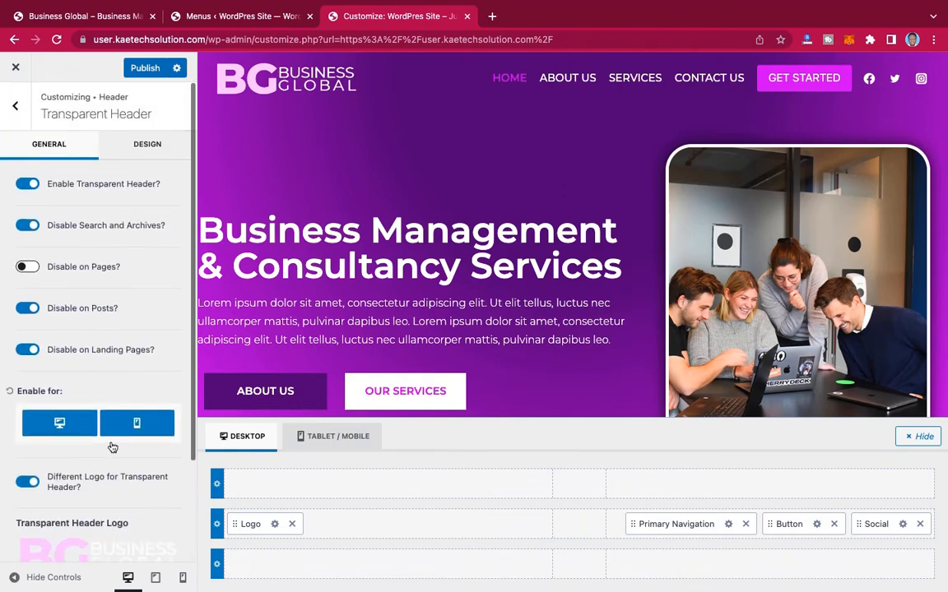
left_click(144, 69)
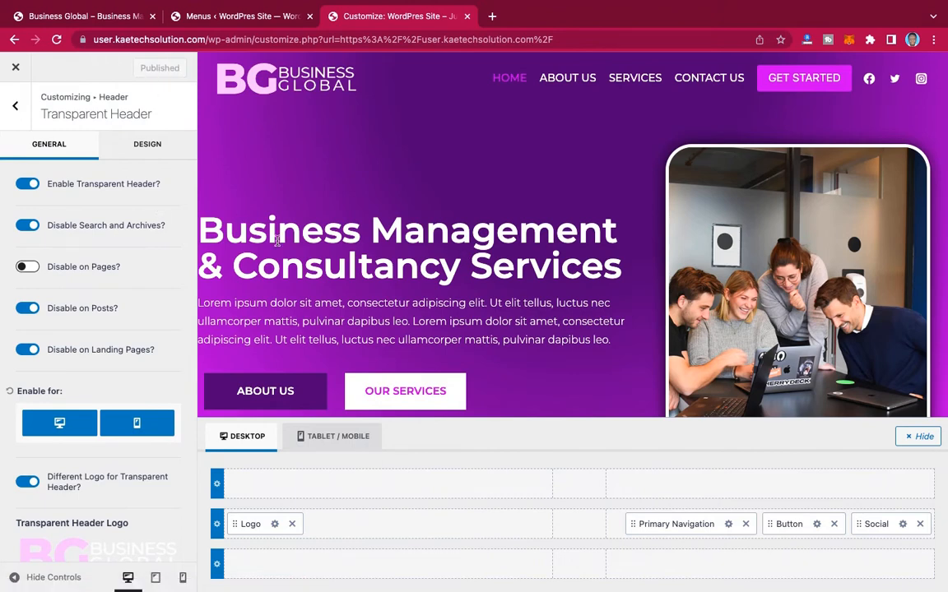
left_click(19, 69)
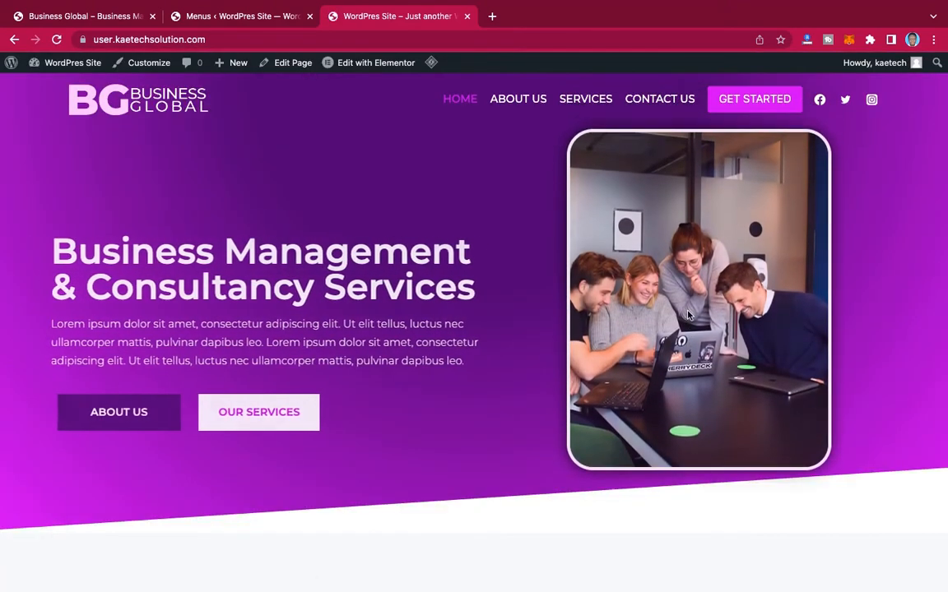
scroll(688, 315, "down", 7)
scroll(688, 315, "up", 1)
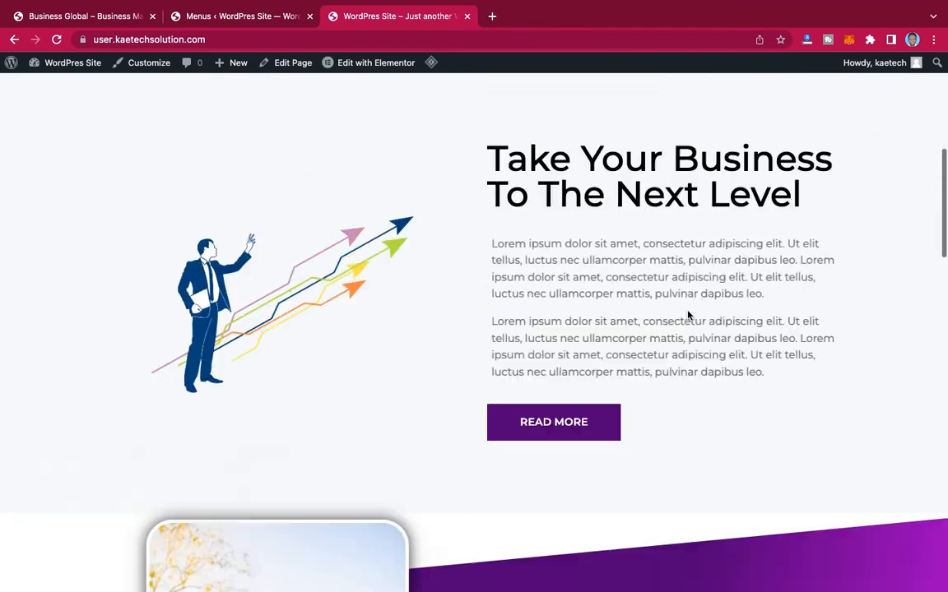
scroll(689, 315, "up", 6)
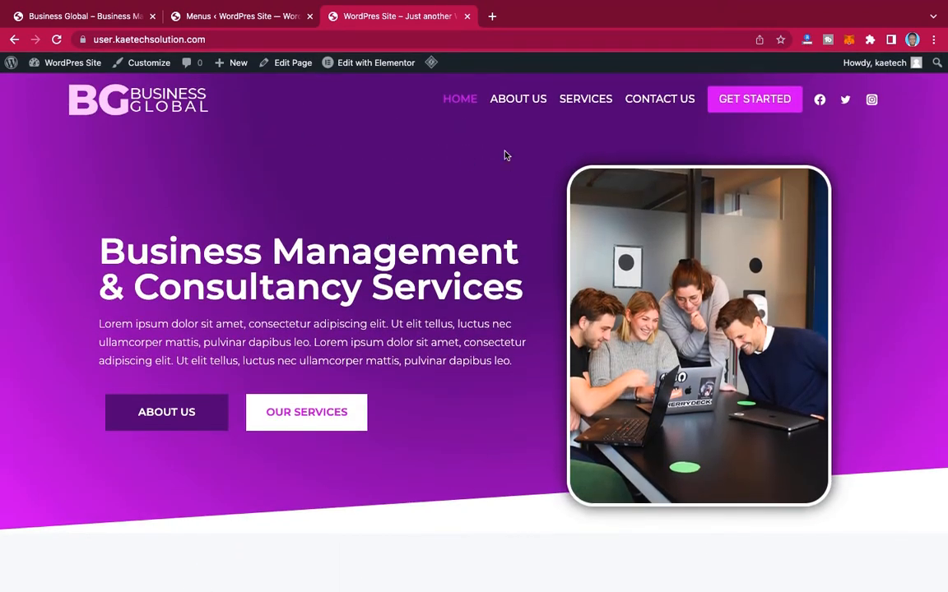
Step: Edit the home page with Elementor and change the hero heading to "Web Design & Digital Marketing"
mouse_move(341, 64)
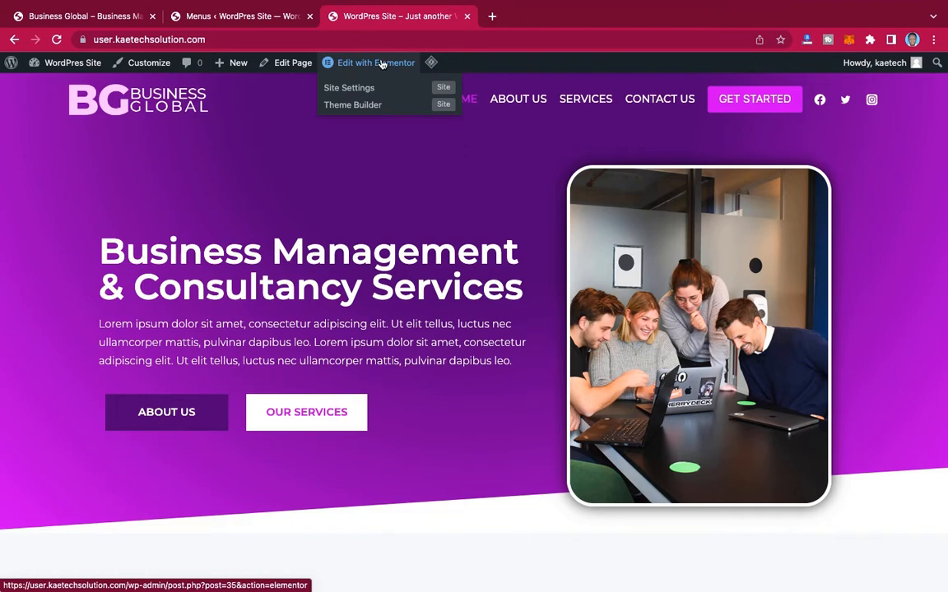
left_click(382, 65)
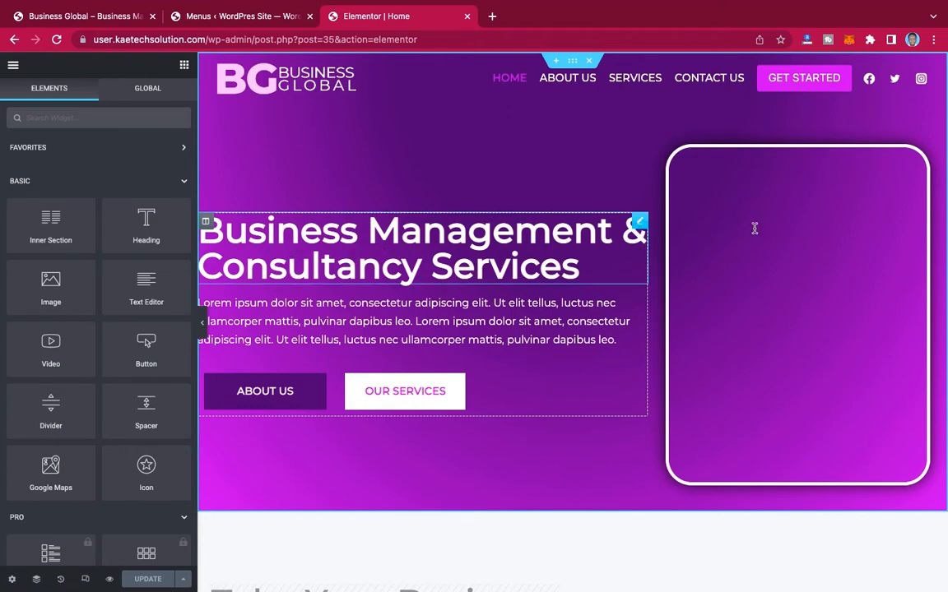
left_click(639, 224)
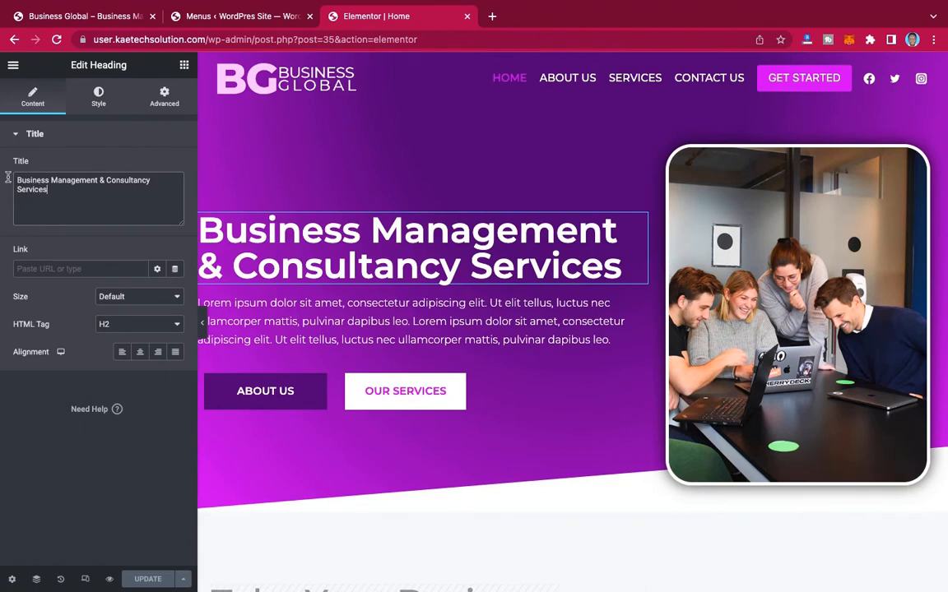
triple_click(46, 179)
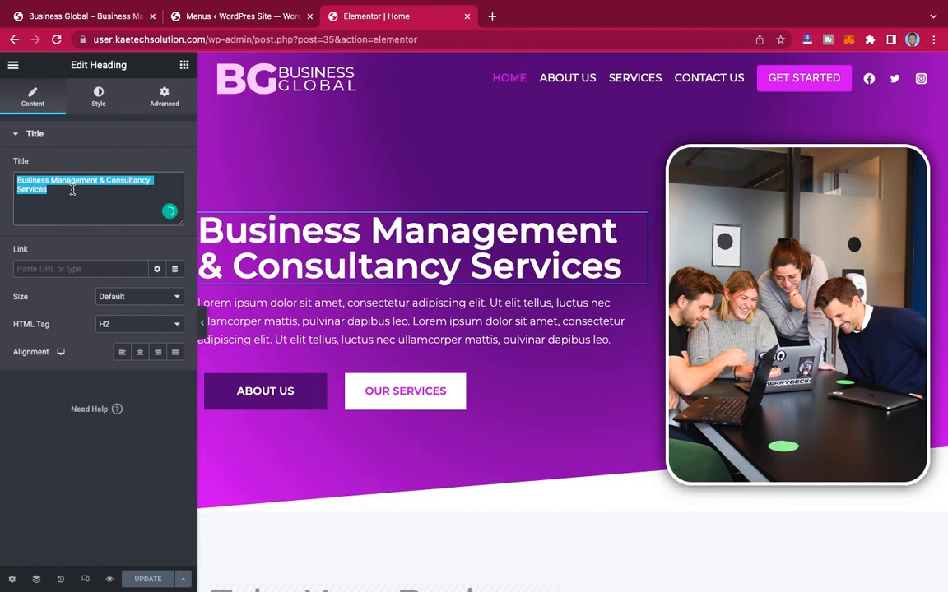
type("Web ")
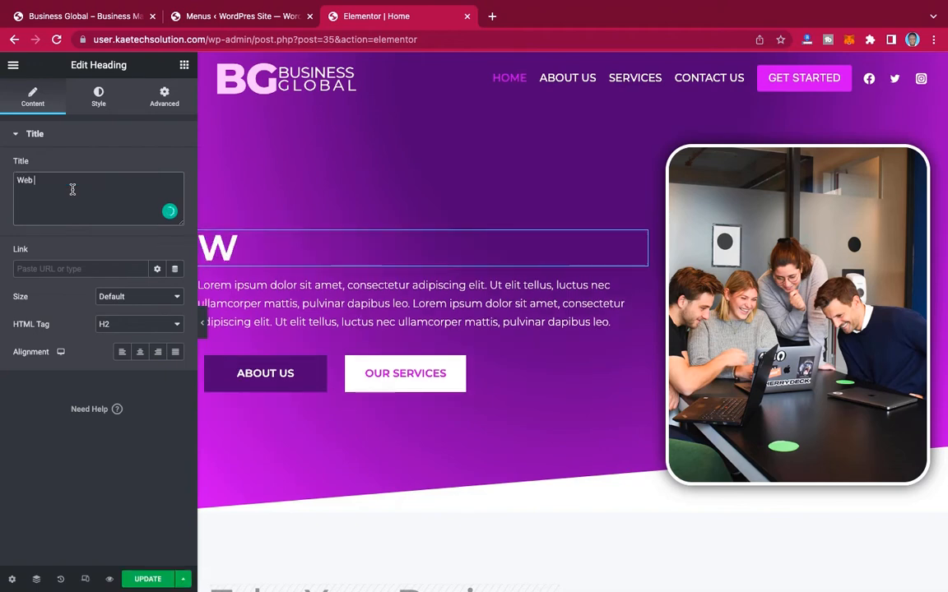
type("Design ")
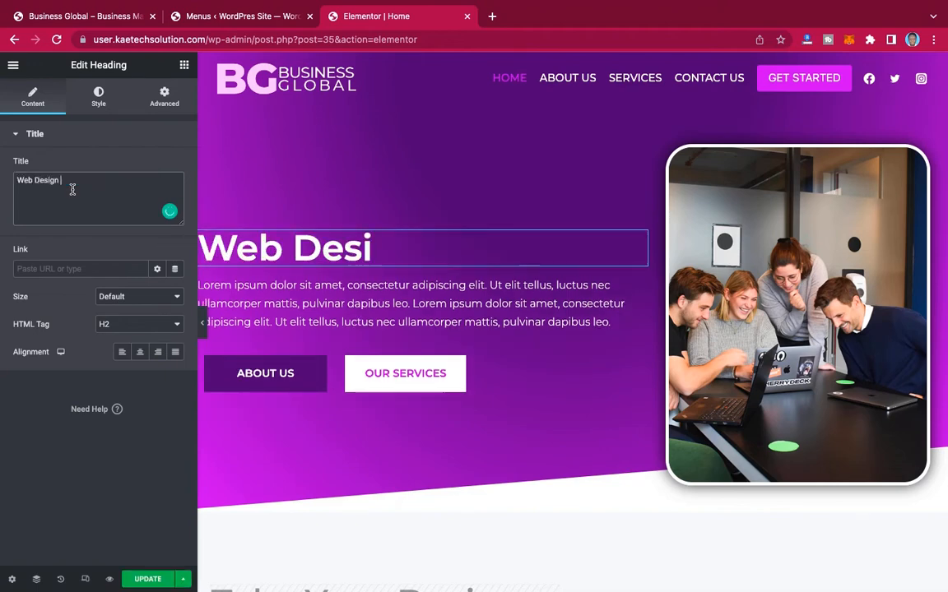
type("& D")
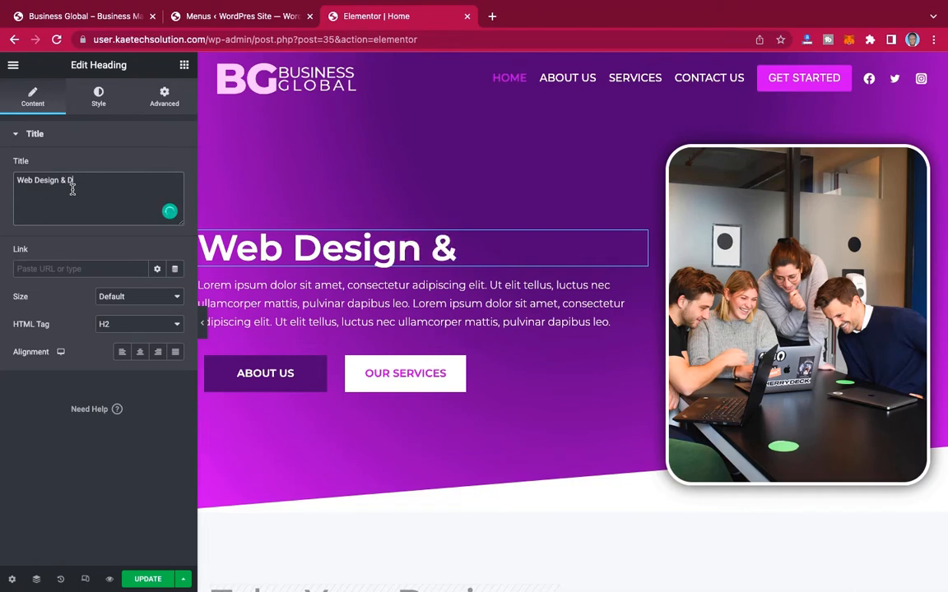
type("igital Ma")
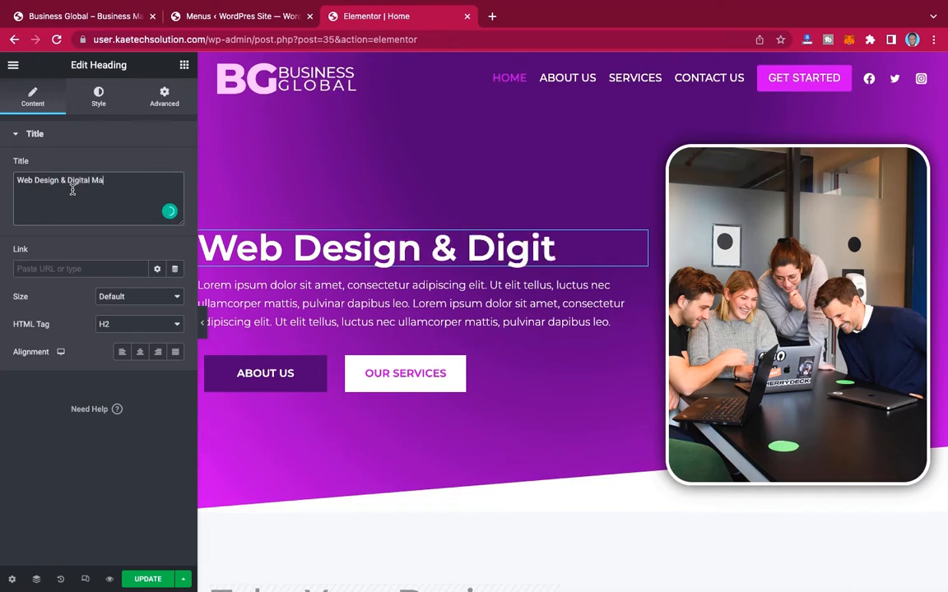
type("rketing")
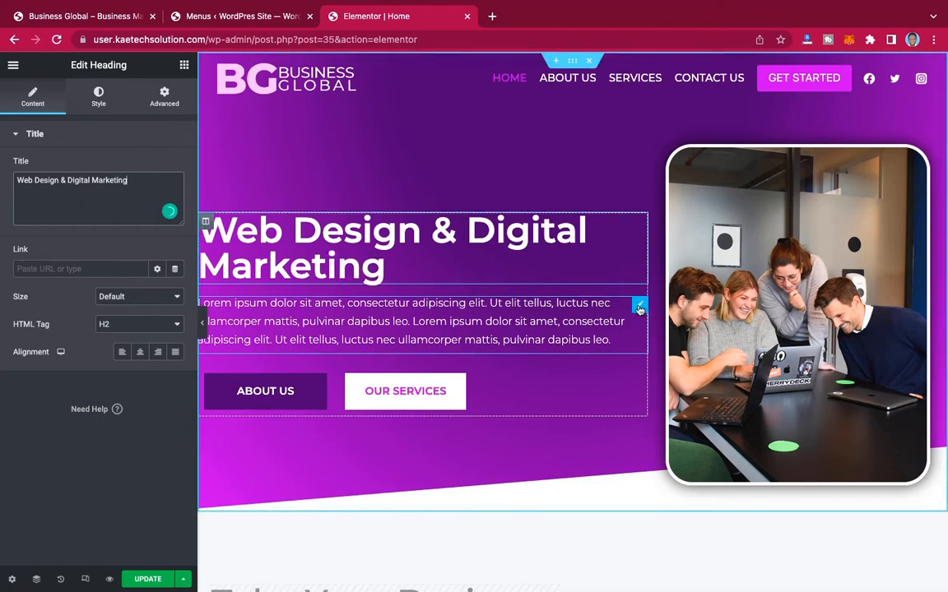
Step: Link the hero's Our Services button to the site's Services page, found by searching for "services"
left_click(633, 383)
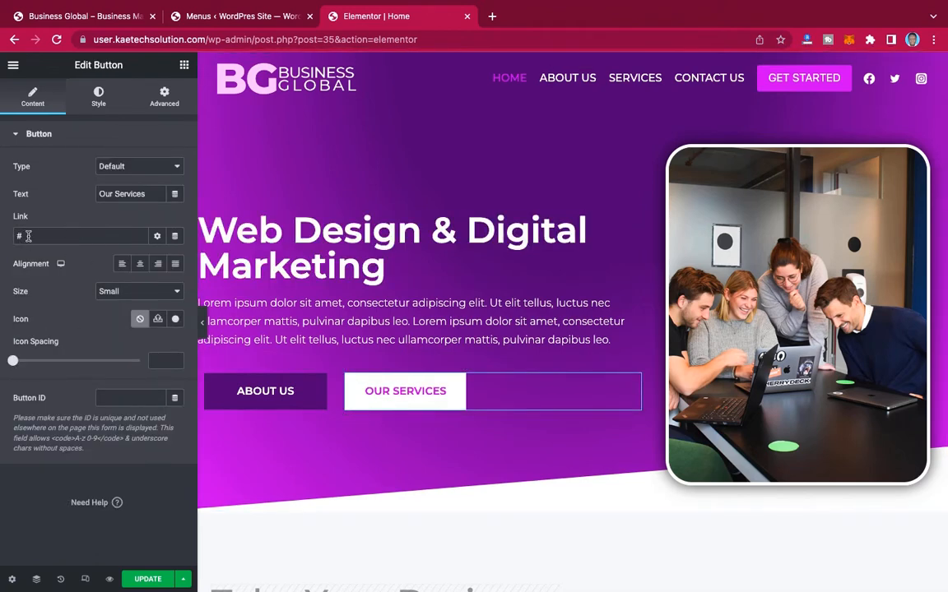
left_click_drag(27, 236, 1, 236)
type("serv")
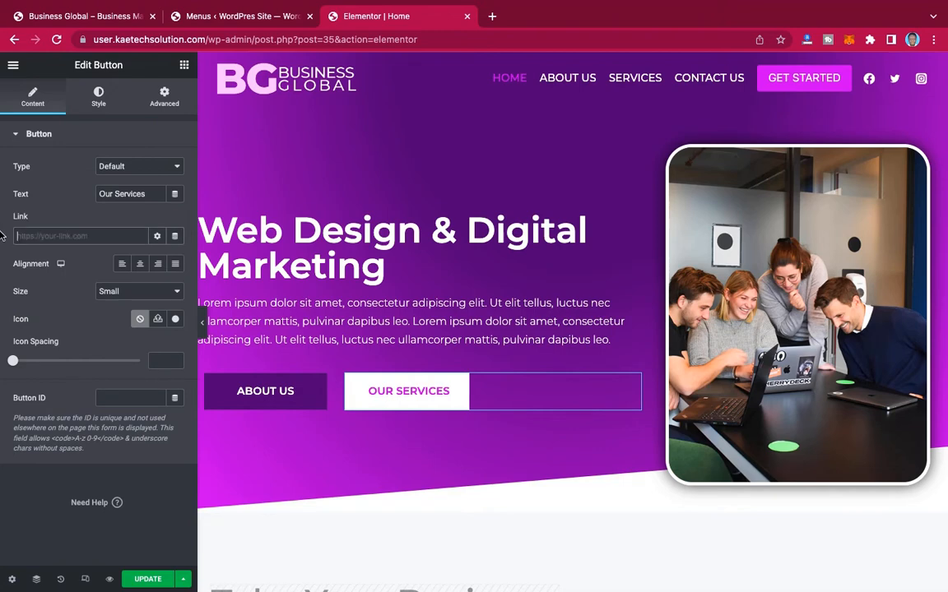
type("ices")
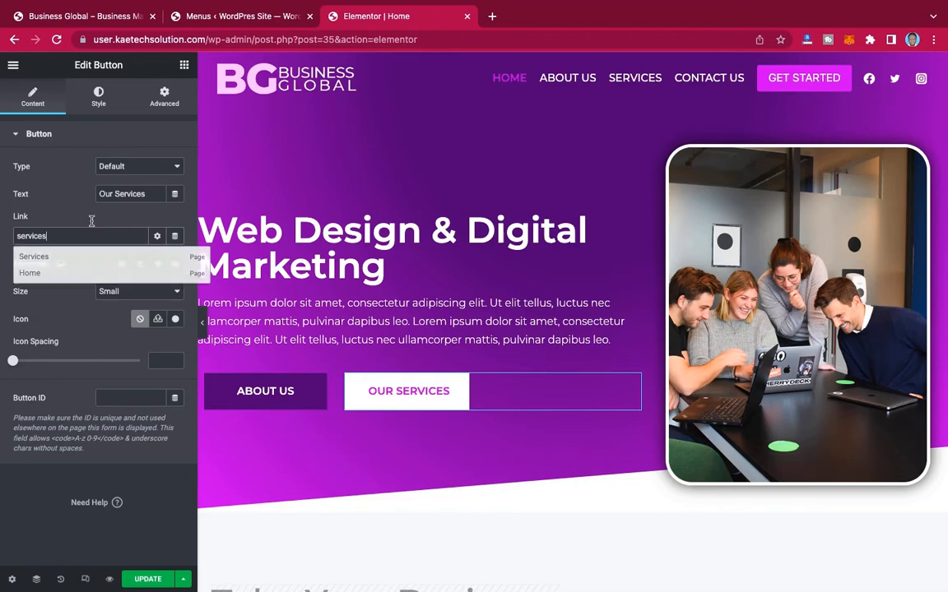
left_click(37, 258)
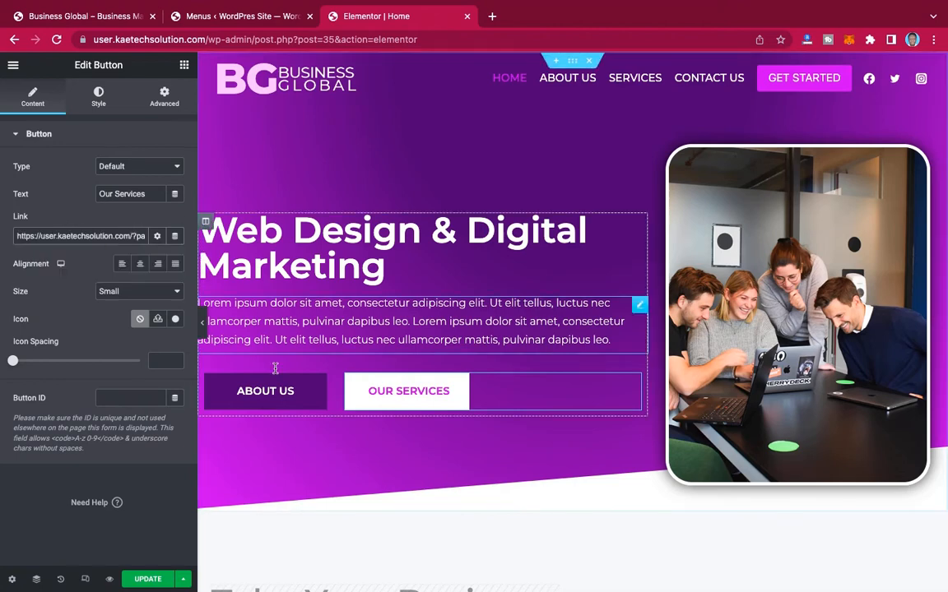
Step: Link the hero's About Us button to the site's about page, found by searching for "about"
left_click(297, 393)
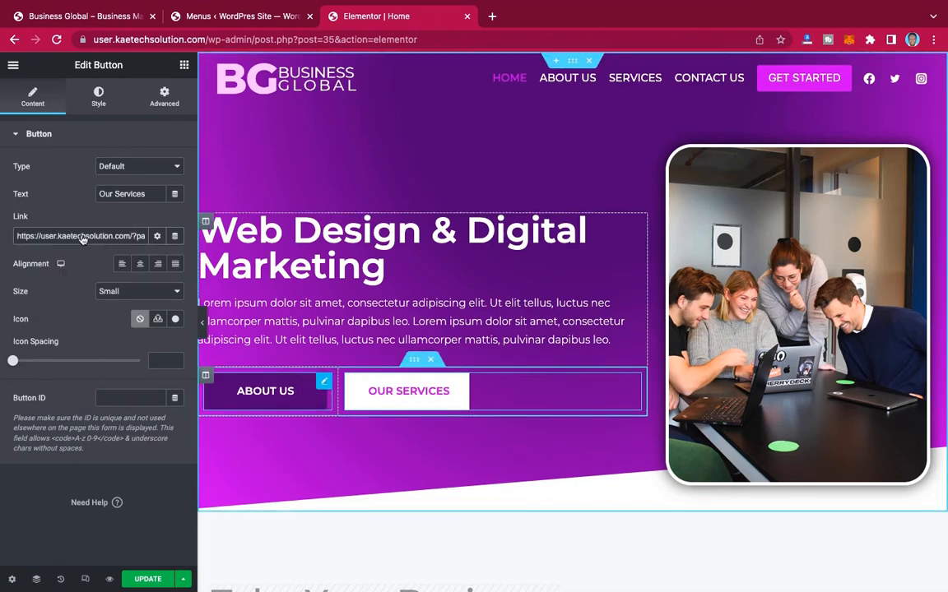
left_click_drag(78, 237, 2, 236)
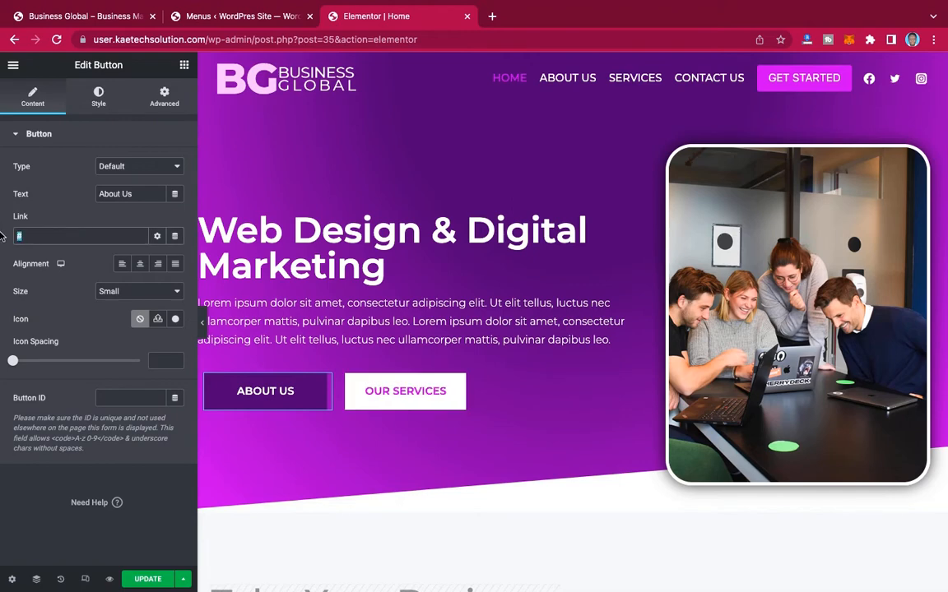
type("about")
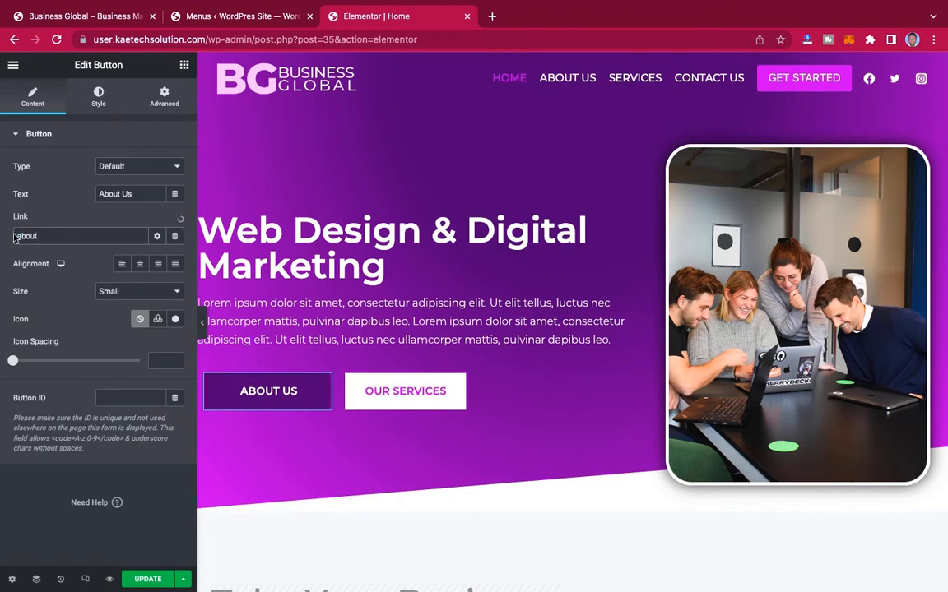
left_click(33, 259)
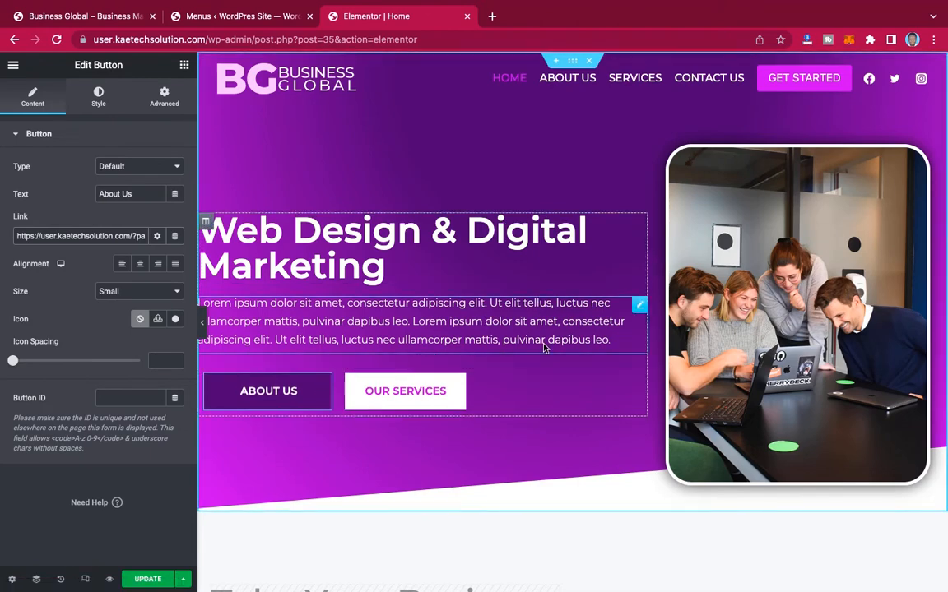
Step: Select the whole hero section and set the first color of its background gradient to dark red #720505
left_click(641, 307)
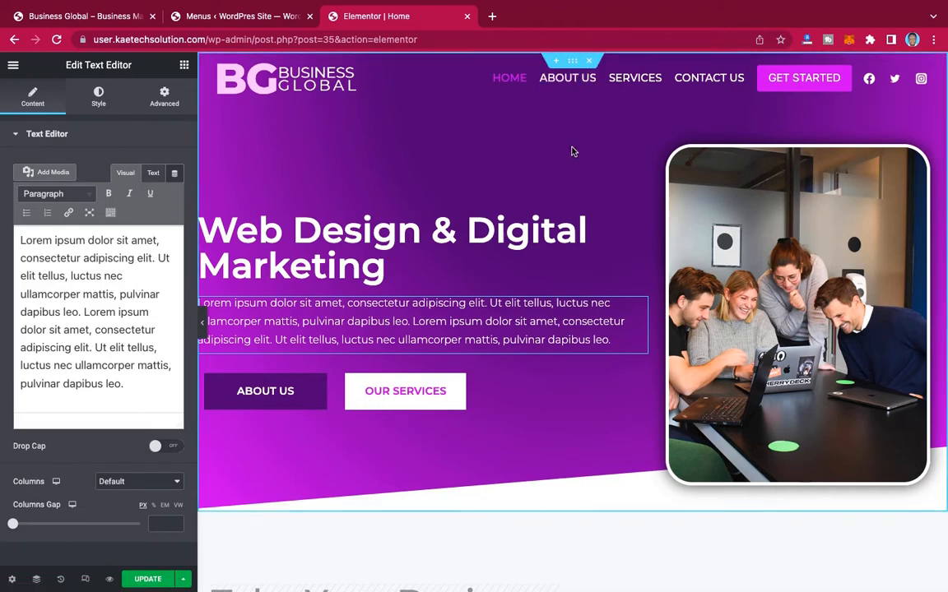
left_click(37, 583)
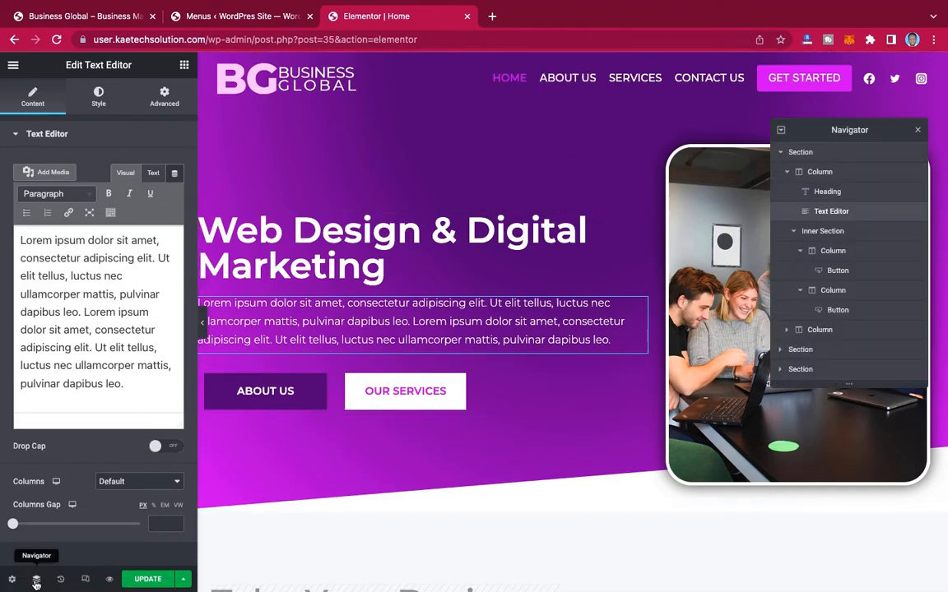
left_click(806, 152)
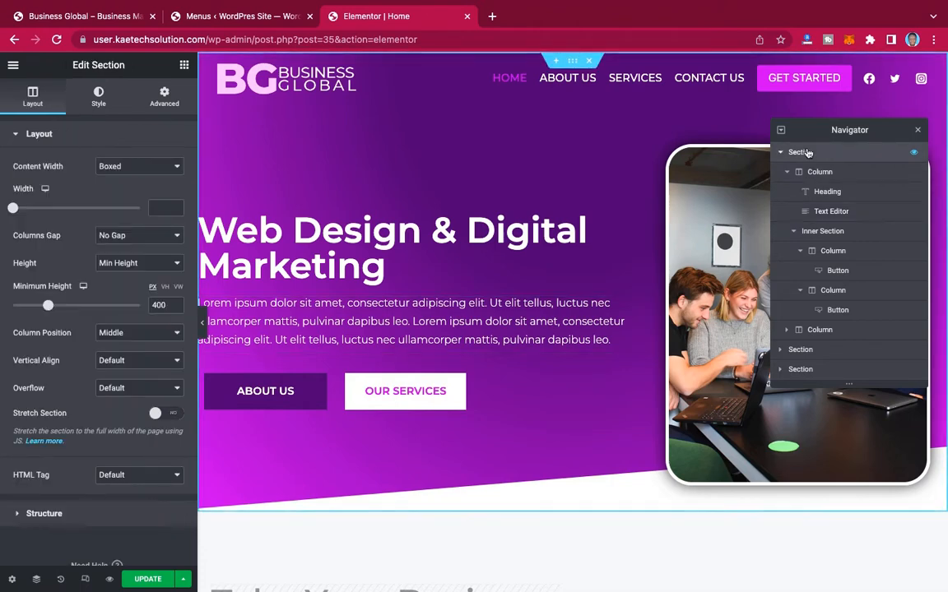
left_click(99, 97)
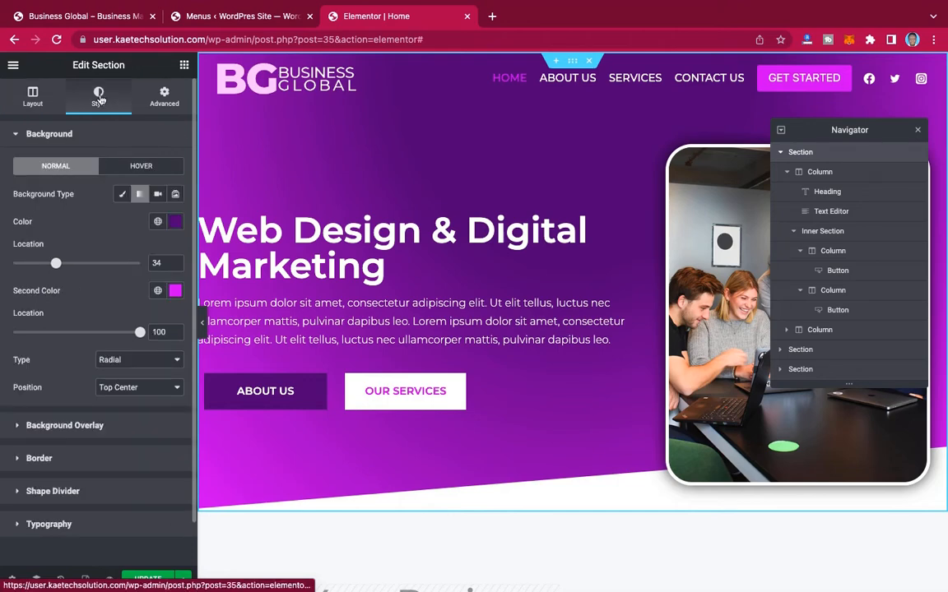
left_click(175, 222)
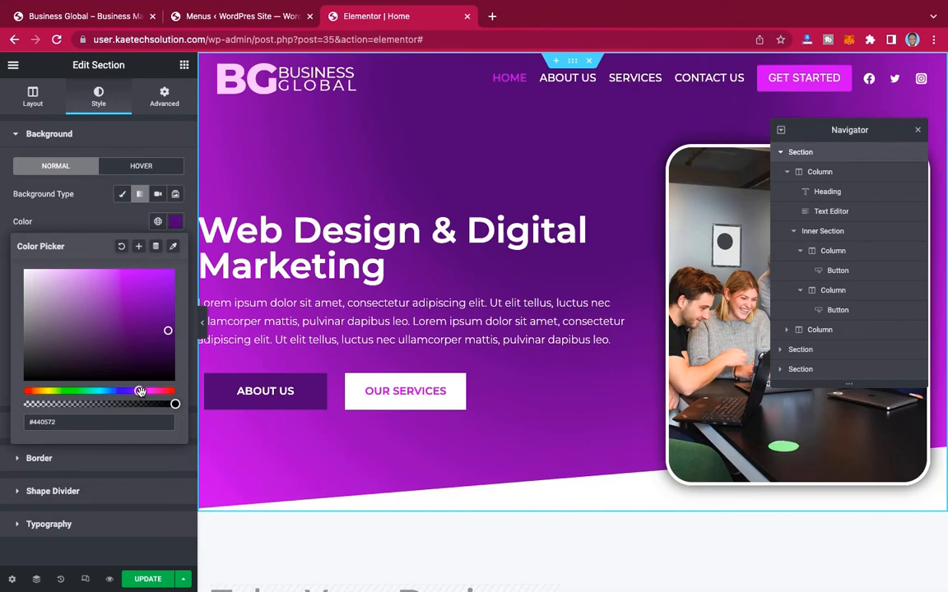
left_click(169, 392)
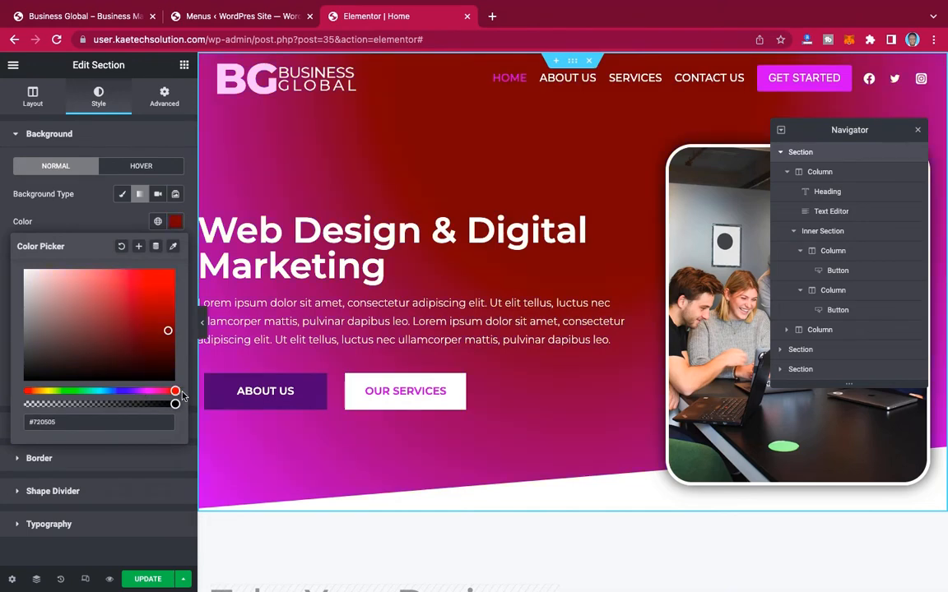
left_click(107, 201)
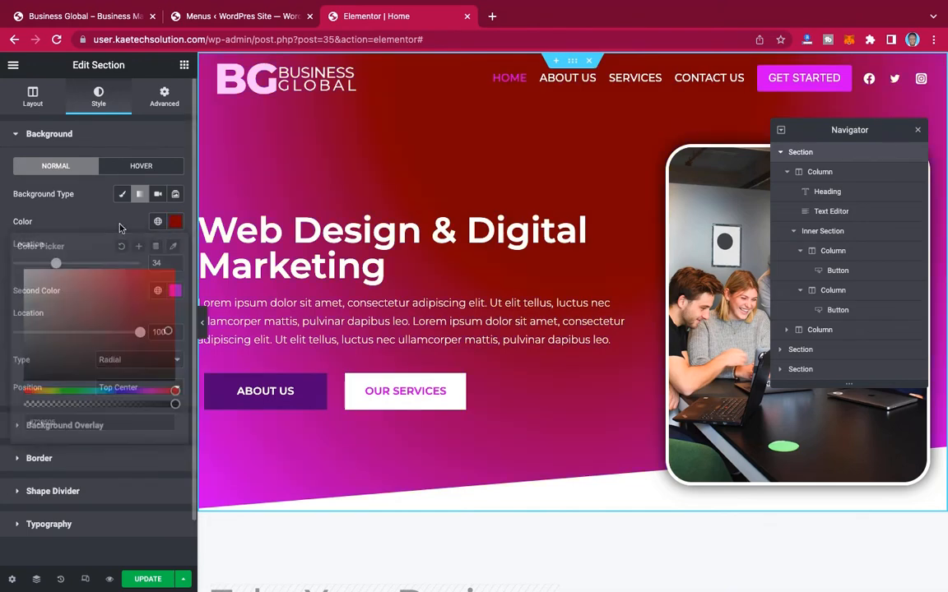
Step: Set the second color of the hero section's background gradient to pink #F229CC
left_click(173, 293)
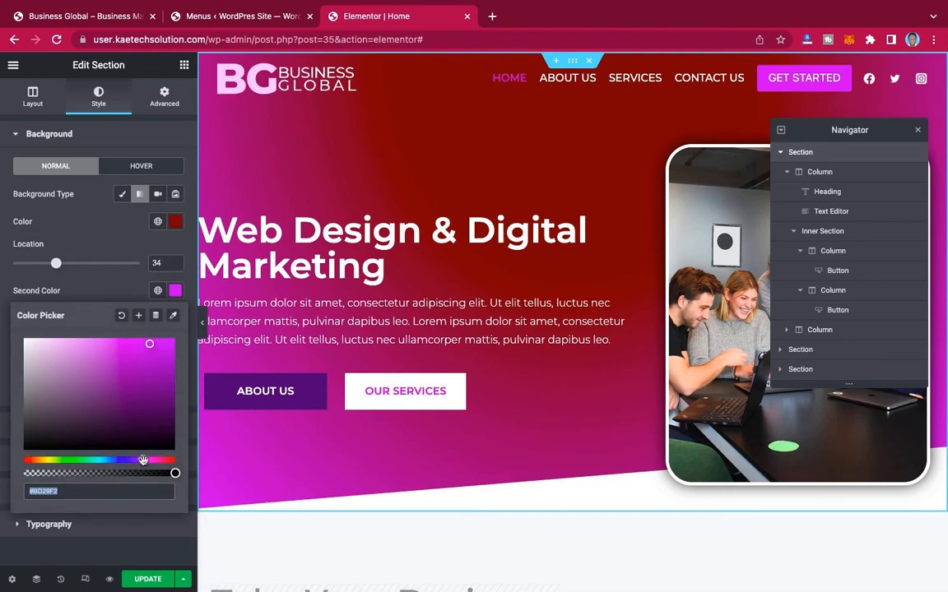
left_click_drag(143, 460, 154, 460)
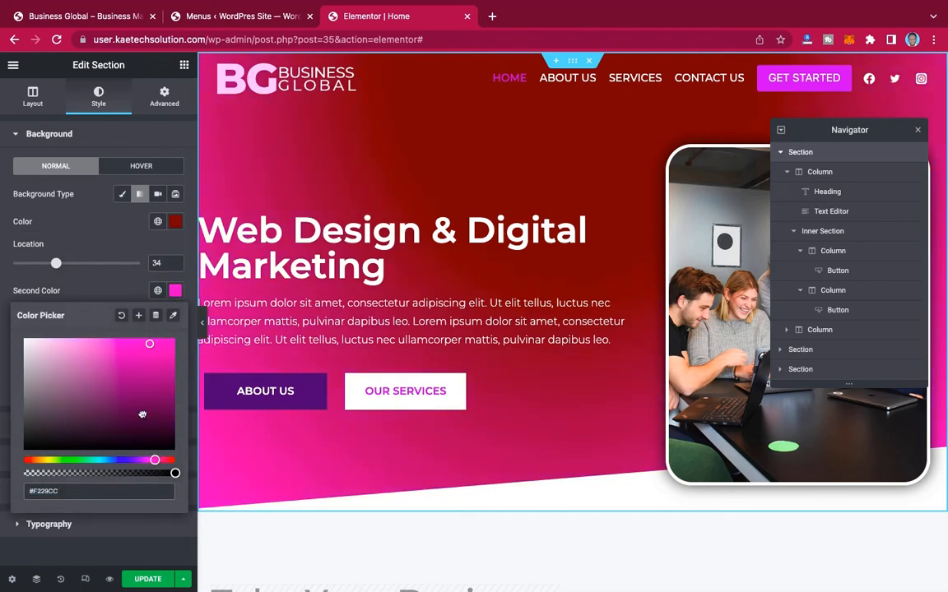
left_click(110, 288)
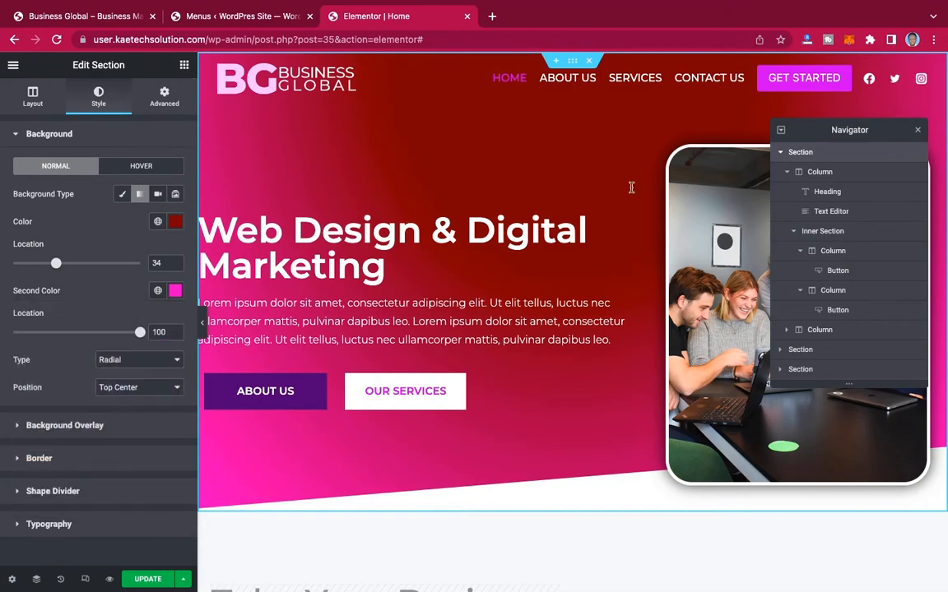
Step: Review the home page's hero, business and team sections to compare their colors and layout with the recolored hero background
scroll(574, 292, "down", 2)
scroll(573, 292, "down", 5)
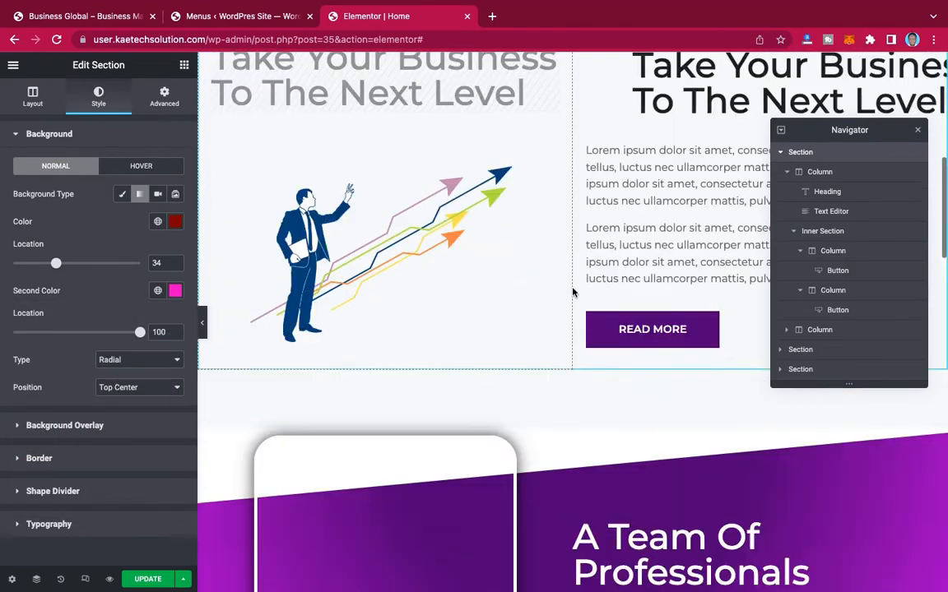
scroll(573, 292, "up", 4)
scroll(574, 292, "down", 1)
scroll(573, 292, "up", 1)
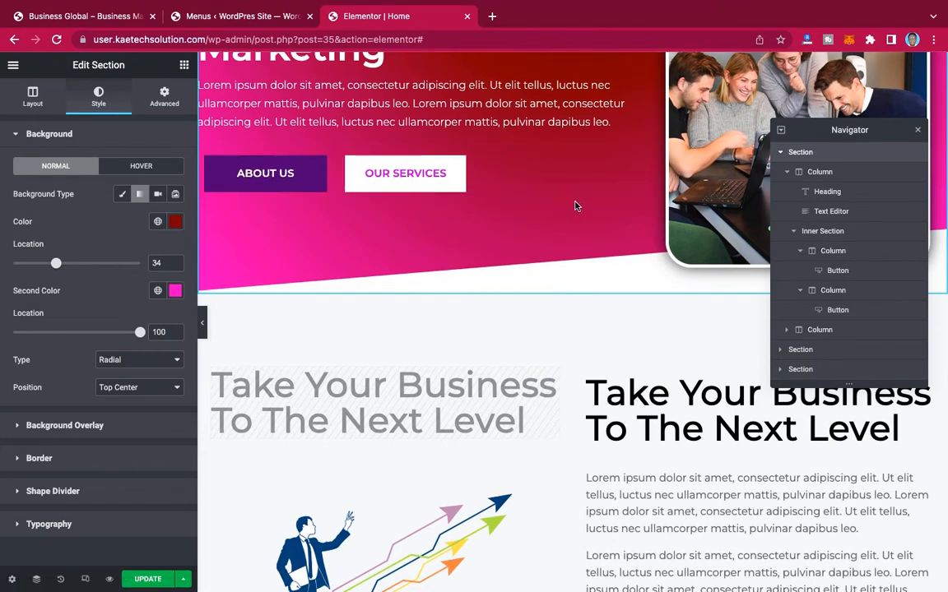
scroll(576, 205, "up", 3)
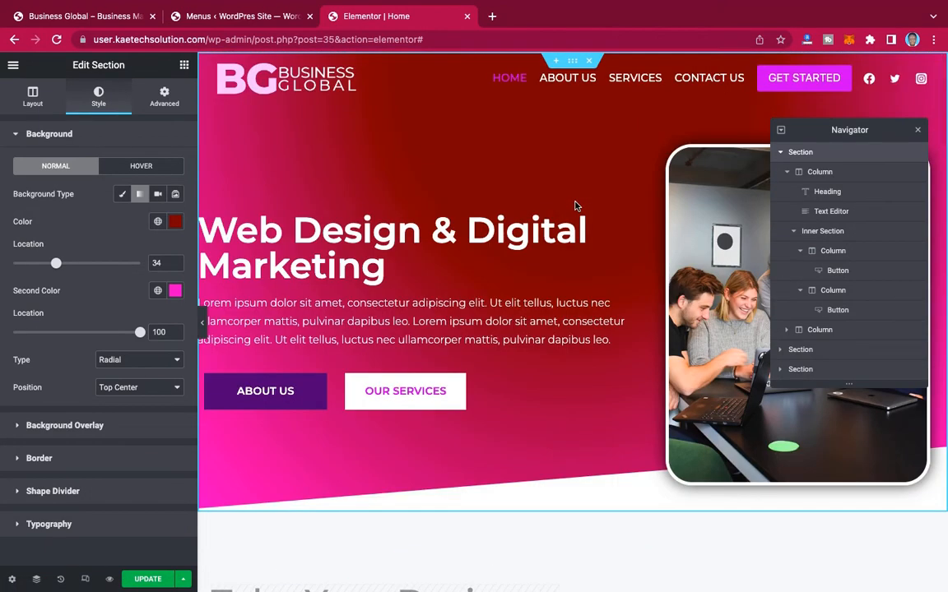
scroll(575, 204, "down", 10)
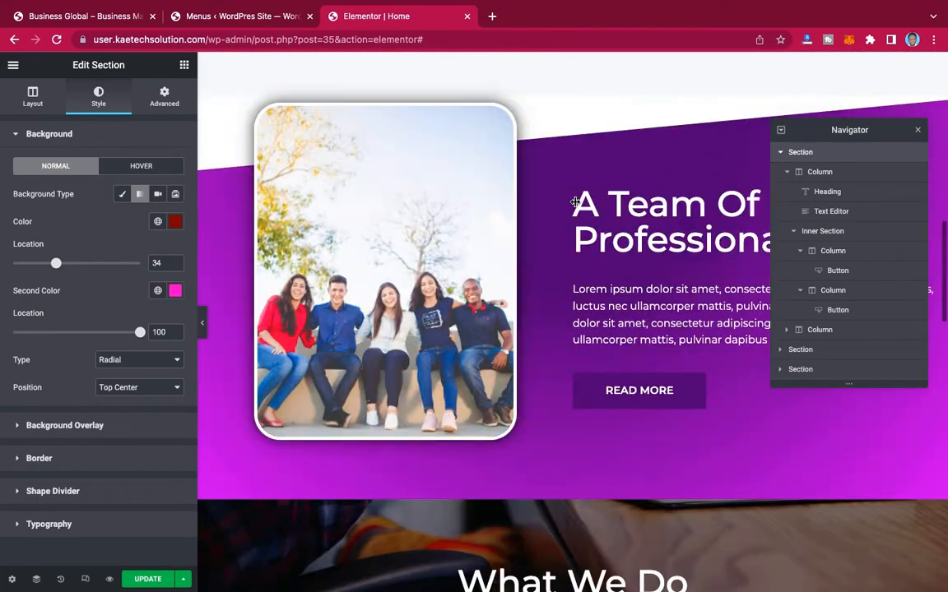
scroll(575, 202, "up", 10)
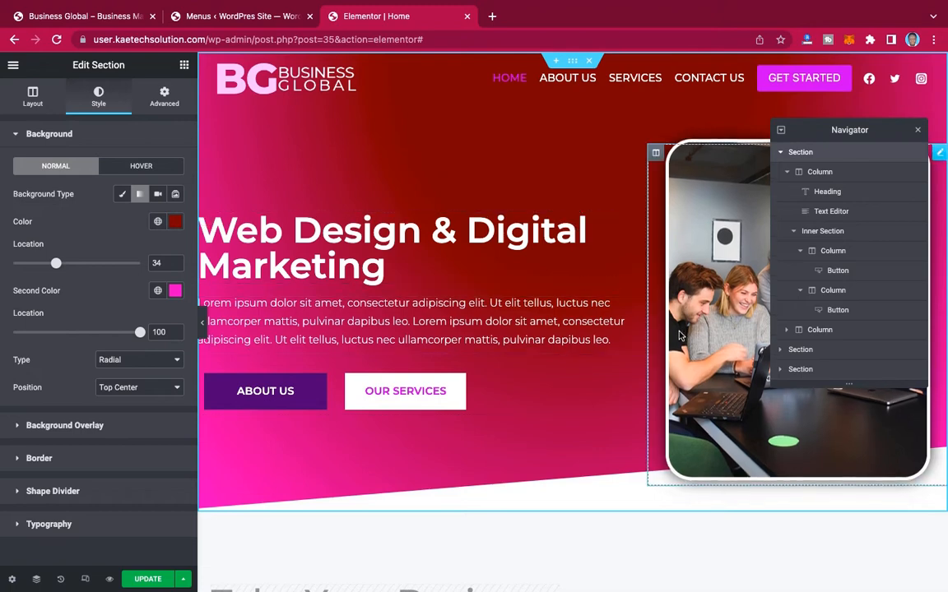
scroll(552, 306, "down", 5)
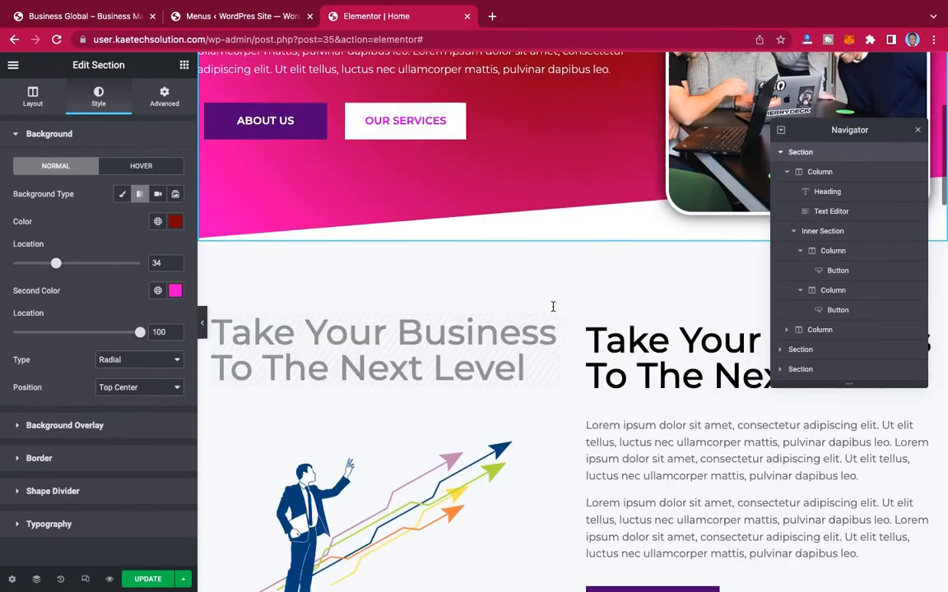
scroll(549, 311, "up", 5)
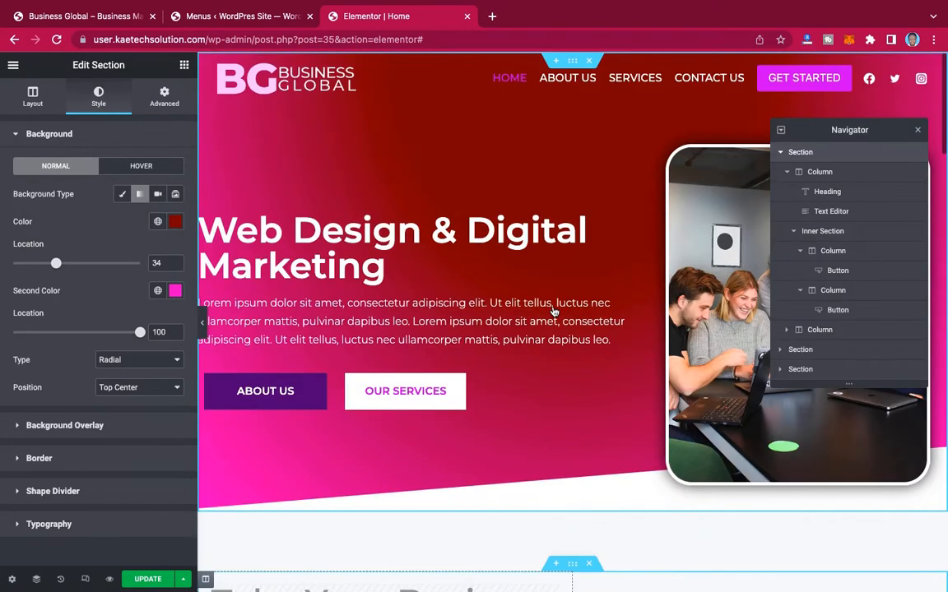
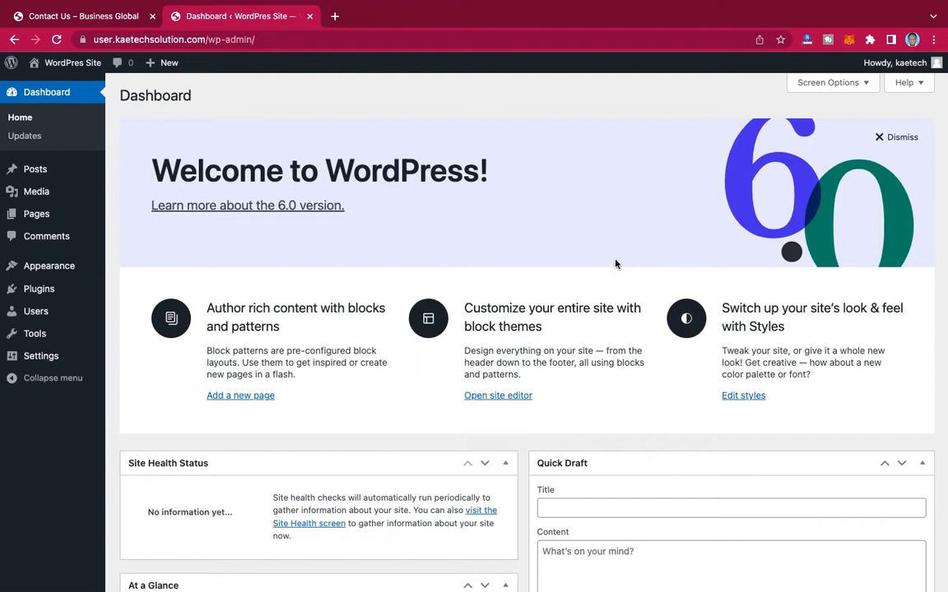
Step: Open the live WordPress site in a new browser tab and review its default front page down to the footer
mouse_move(58, 63)
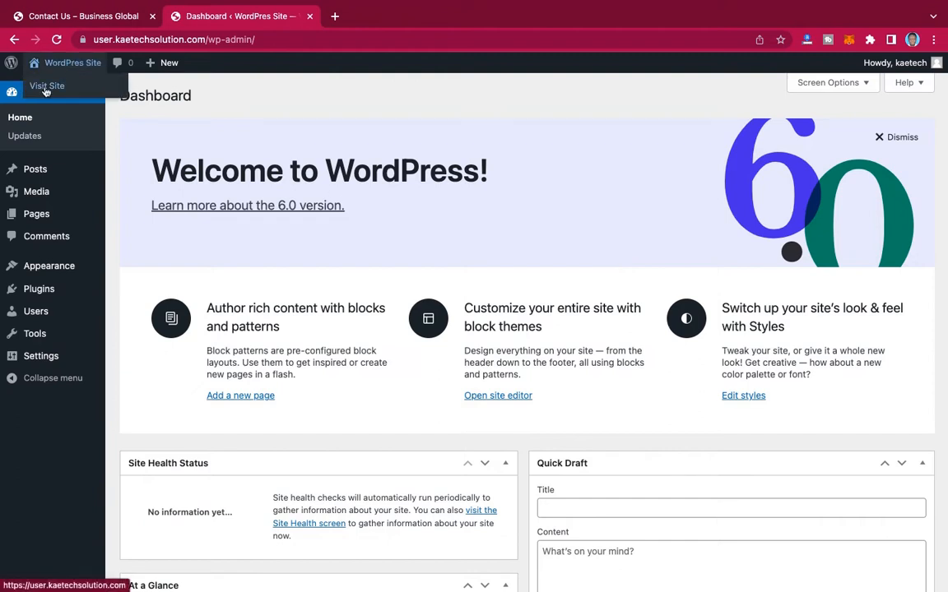
right_click(47, 92)
left_click(82, 93)
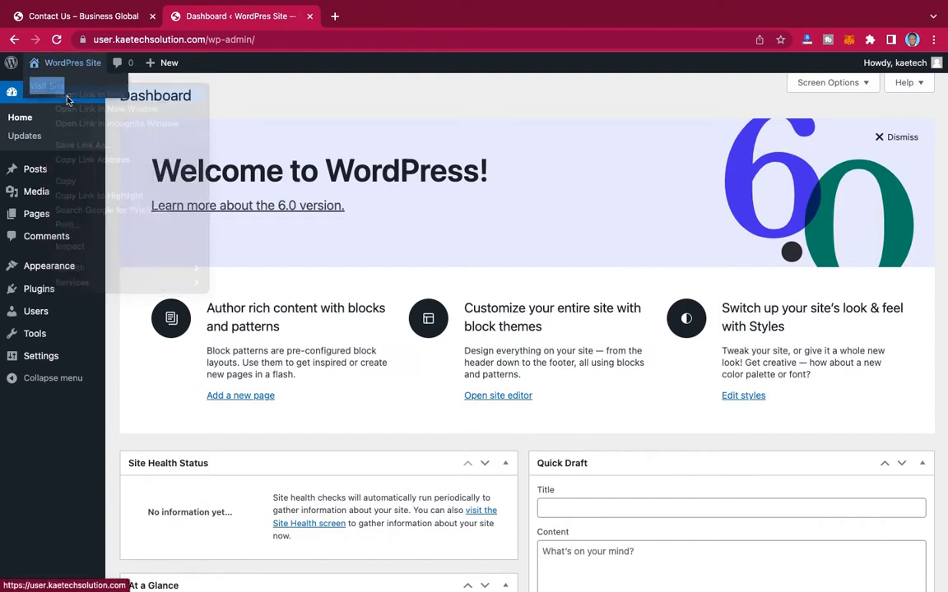
left_click(404, 16)
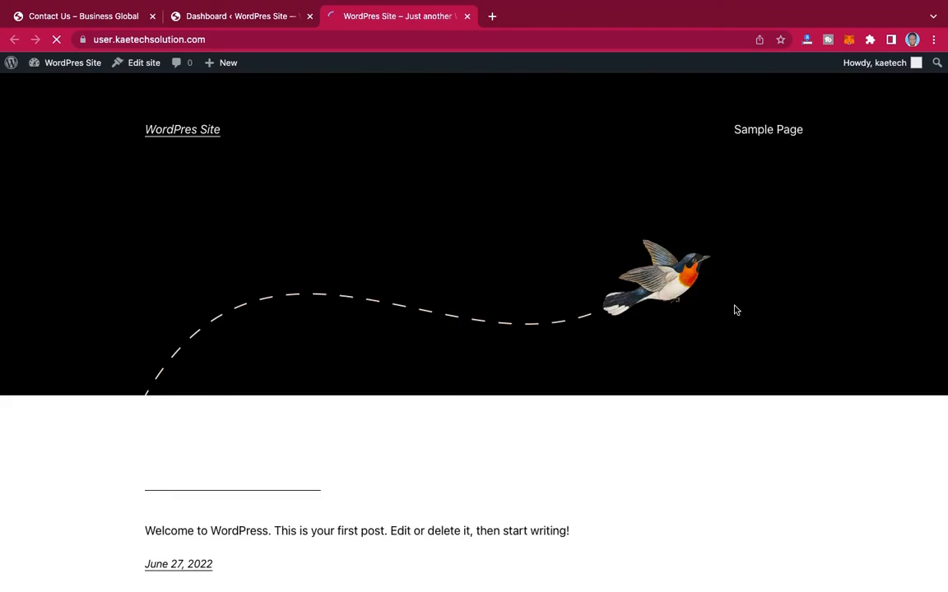
scroll(751, 345, "down", 4)
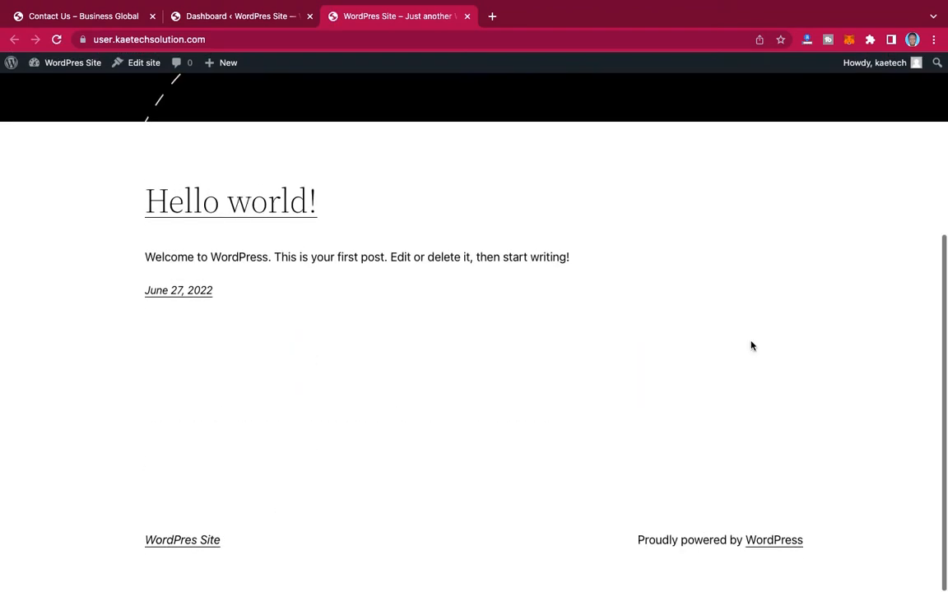
scroll(751, 346, "up", 4)
scroll(751, 345, "down", 4)
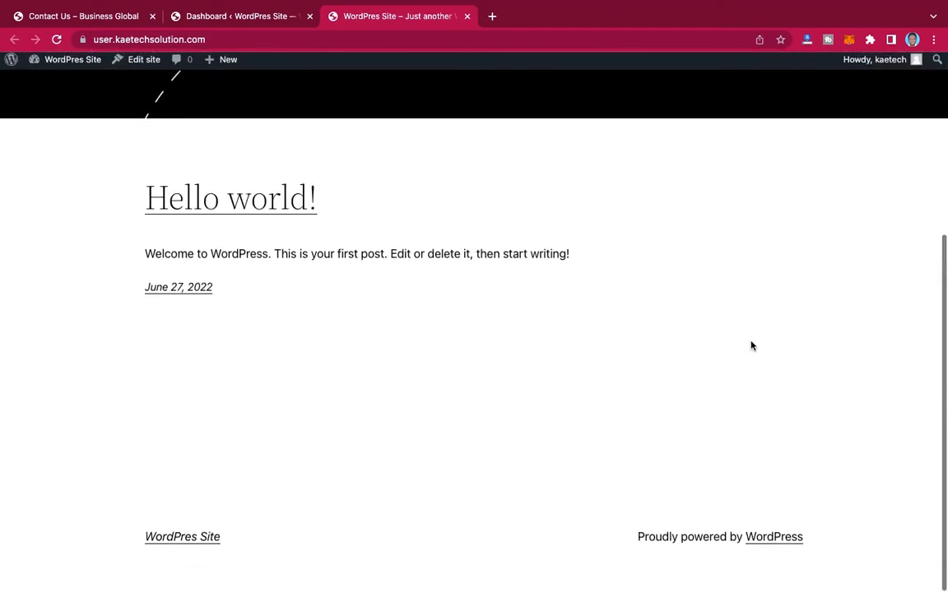
Step: On the admin dashboard, dismiss the welcome panel and hide Site Health Status, At a Glance, Activity, Quick Draft, and WordPress Events and News
left_click(251, 18)
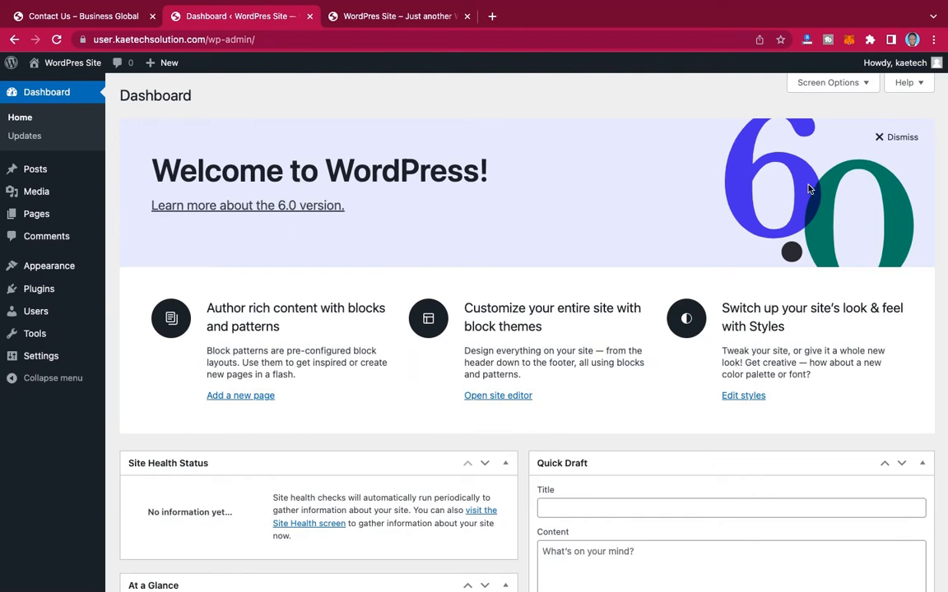
left_click(889, 137)
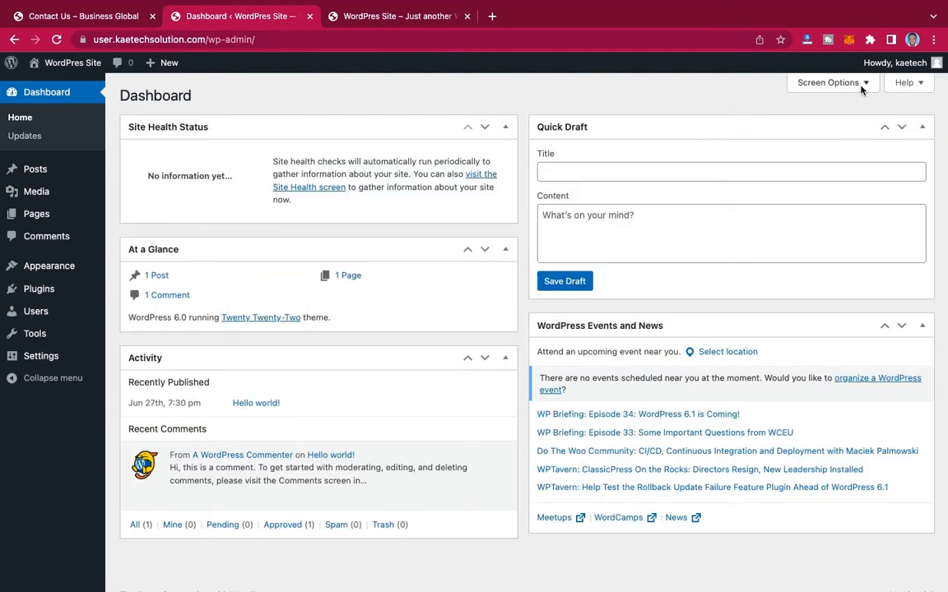
left_click(794, 83)
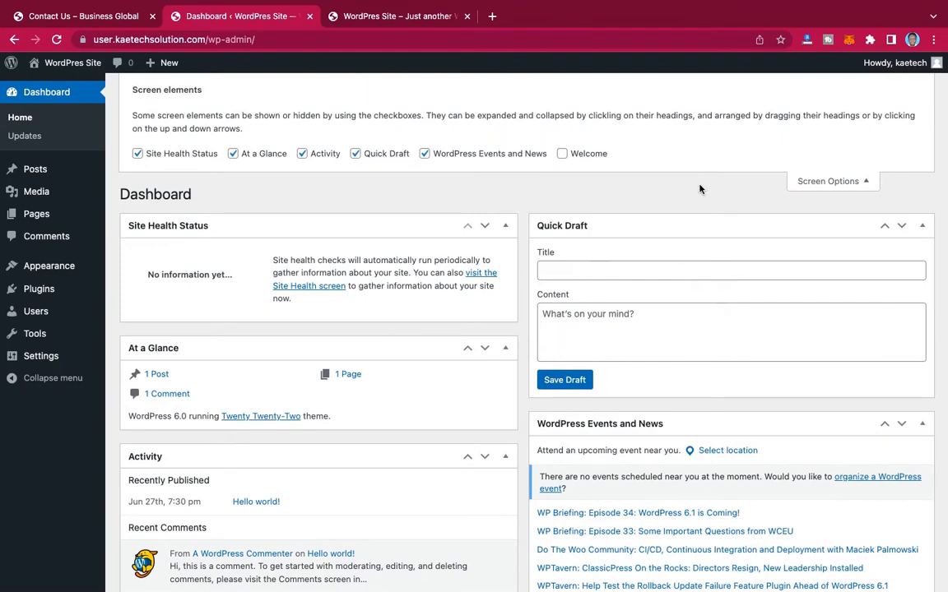
left_click(148, 156)
left_click(233, 153)
left_click(302, 154)
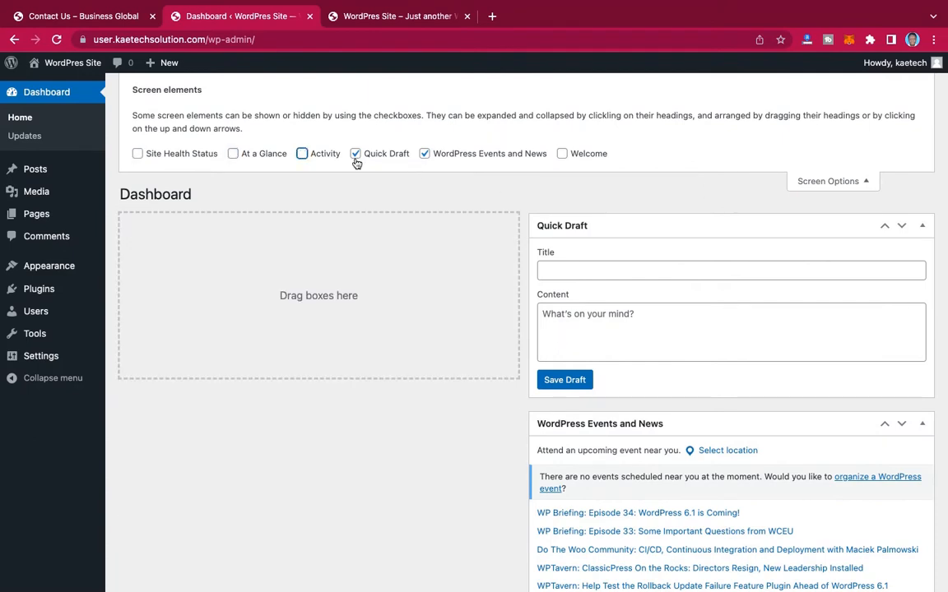
left_click(355, 154)
left_click(424, 154)
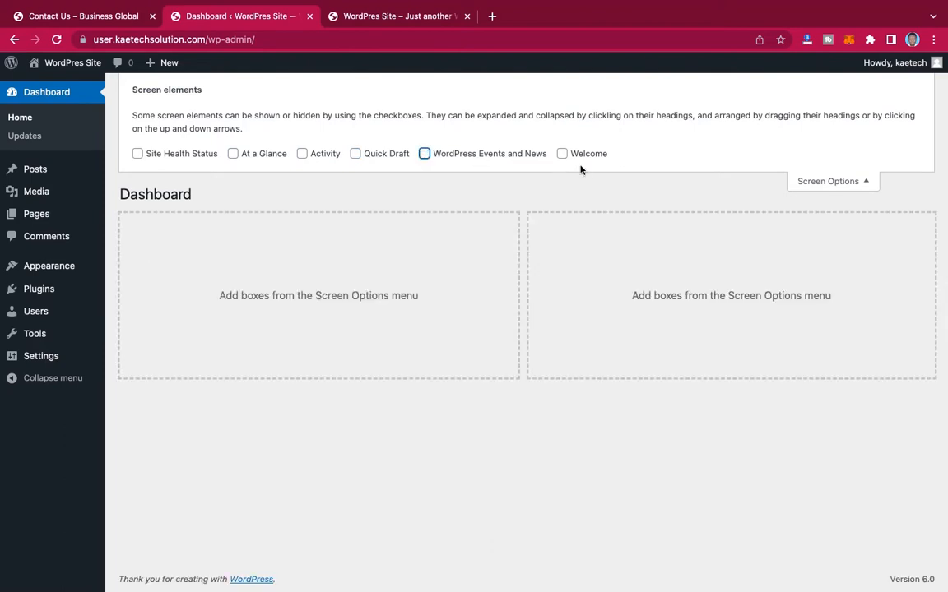
left_click(811, 183)
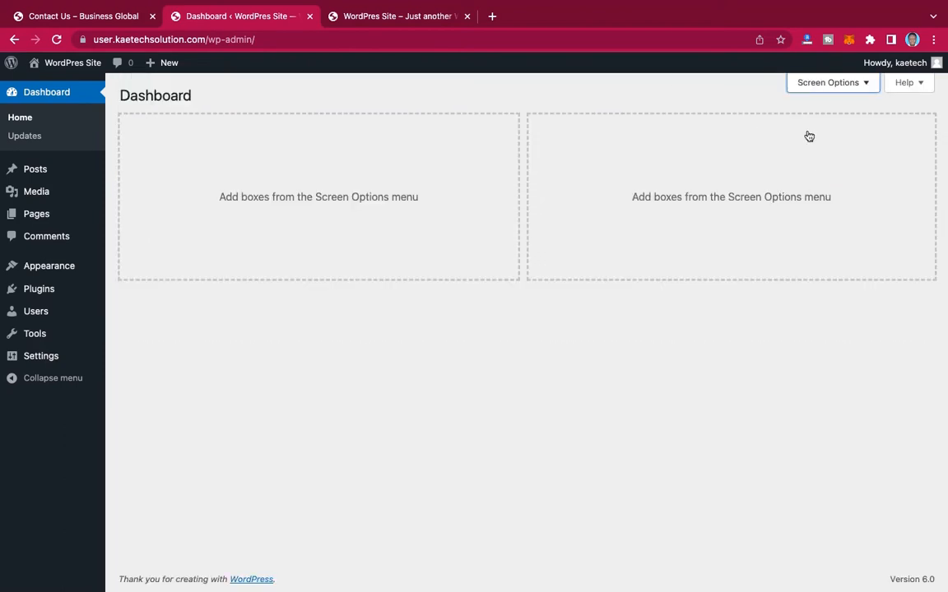
left_click(833, 82)
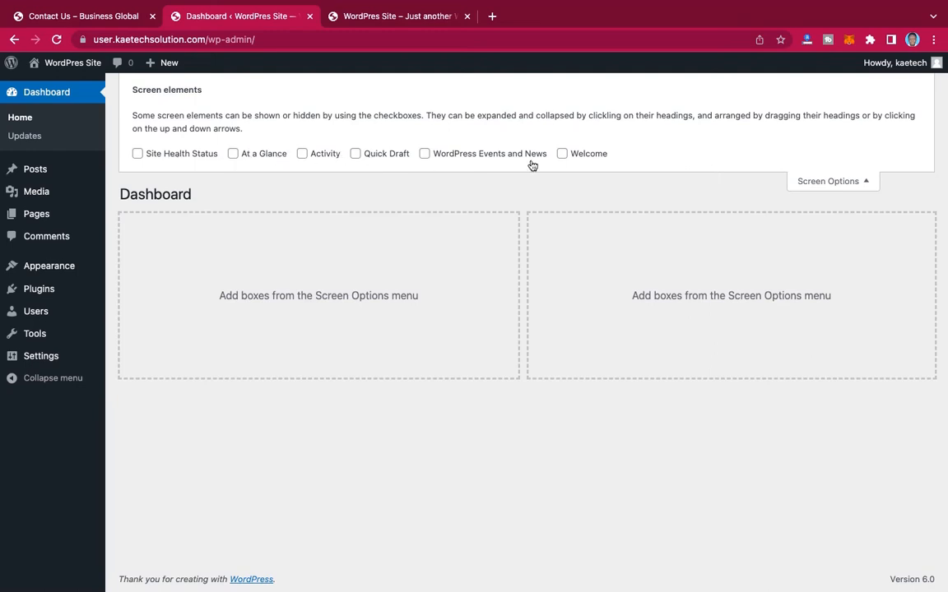
left_click(848, 182)
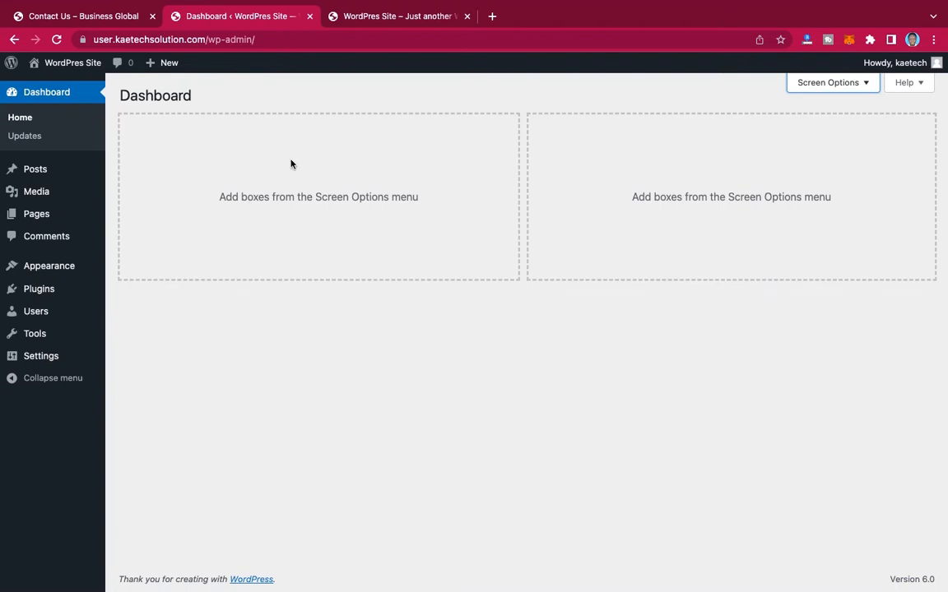
Step: In the general settings, set the site title to "Business Global" and the tagline to "Business Management & Consultancy Services"
mouse_move(43, 360)
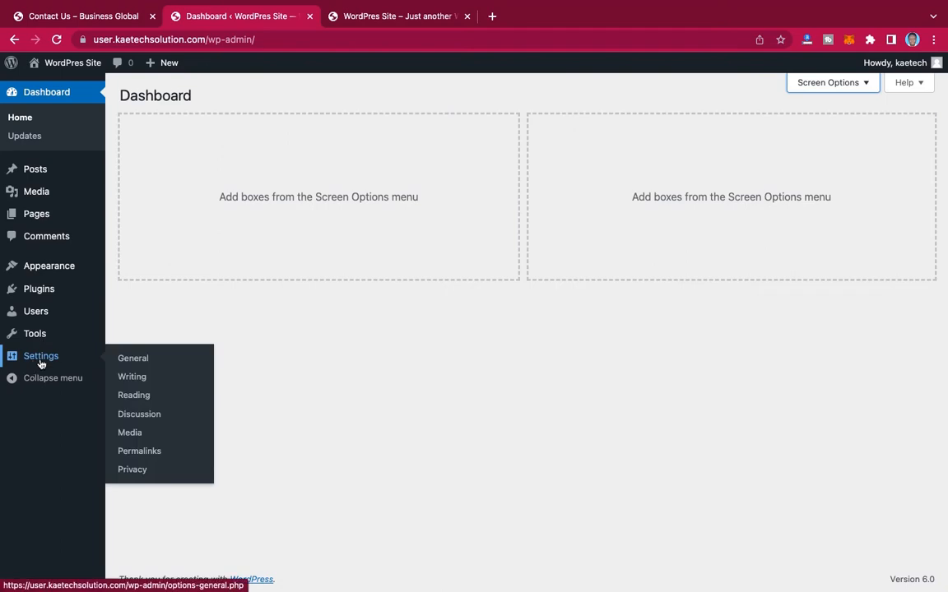
left_click(136, 359)
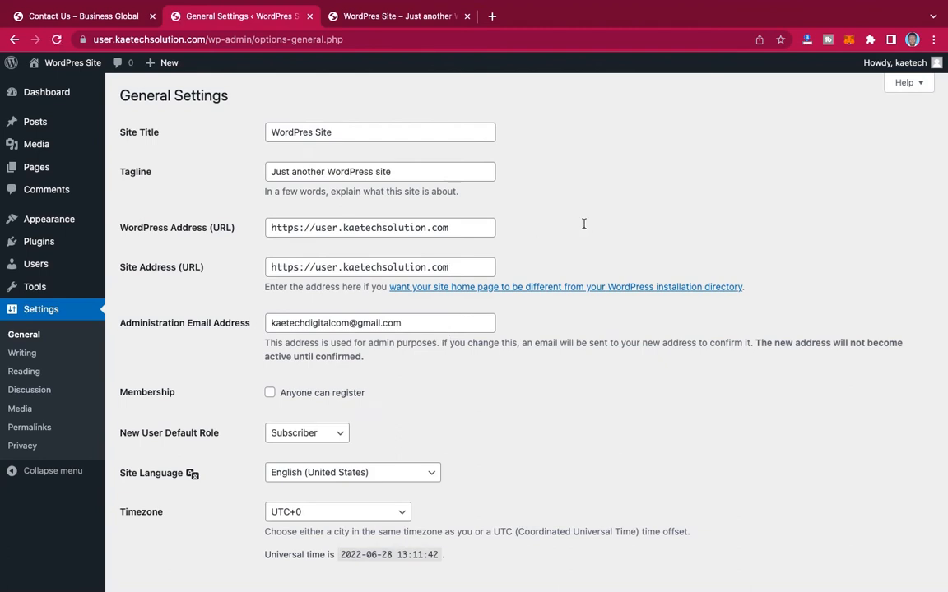
left_click_drag(334, 132, 228, 132)
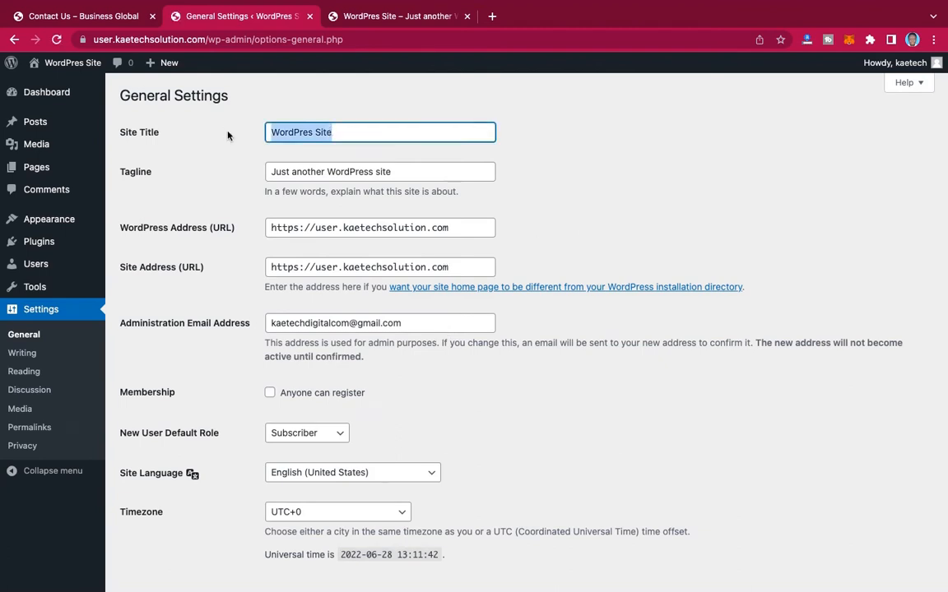
type("Busin")
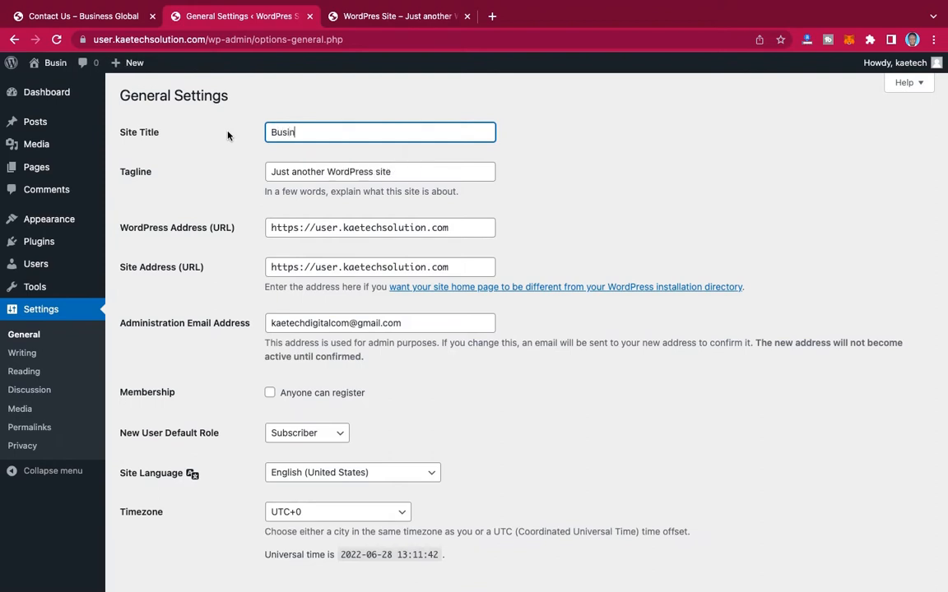
type("ess Global")
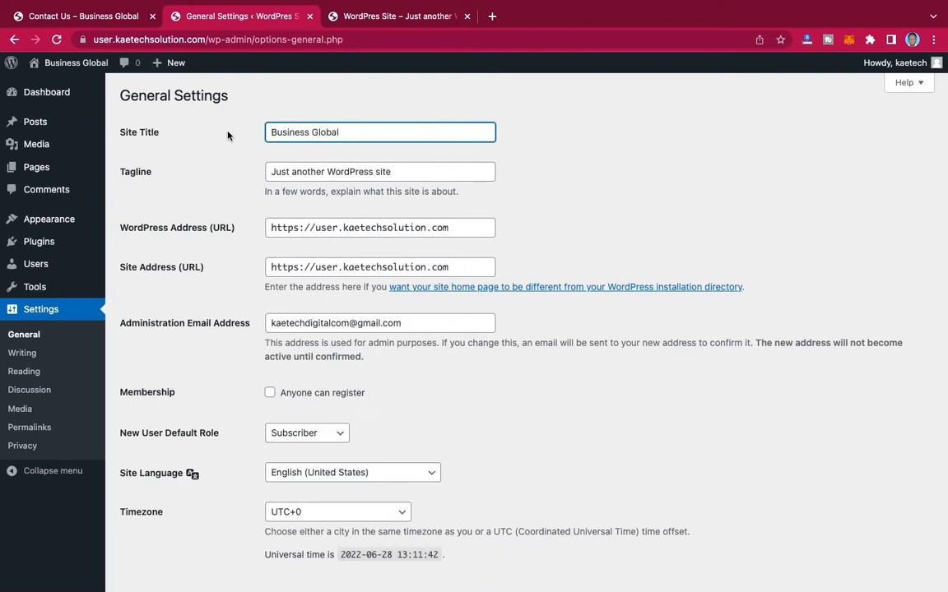
left_click_drag(393, 171, 254, 174)
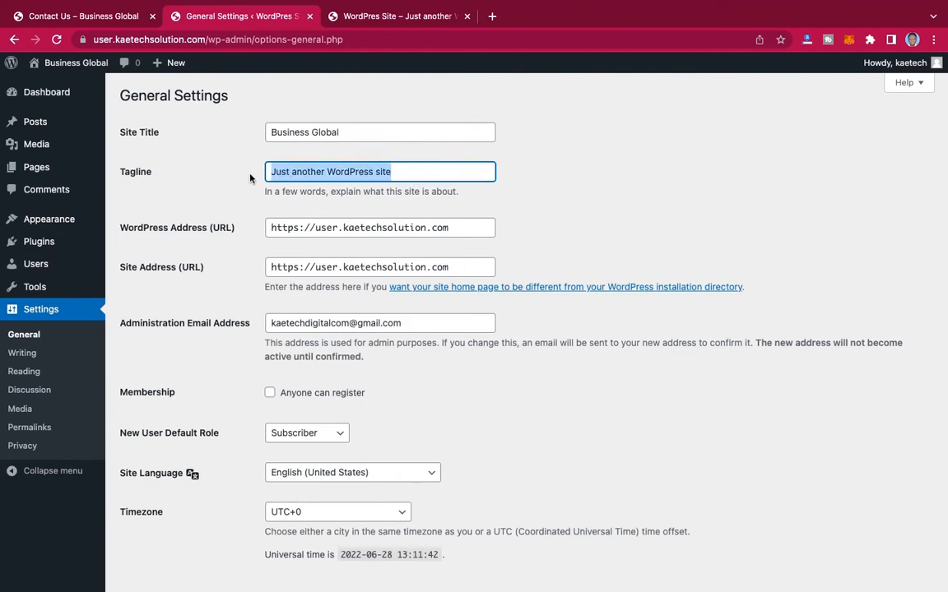
type("Business Management & Consultancy Services")
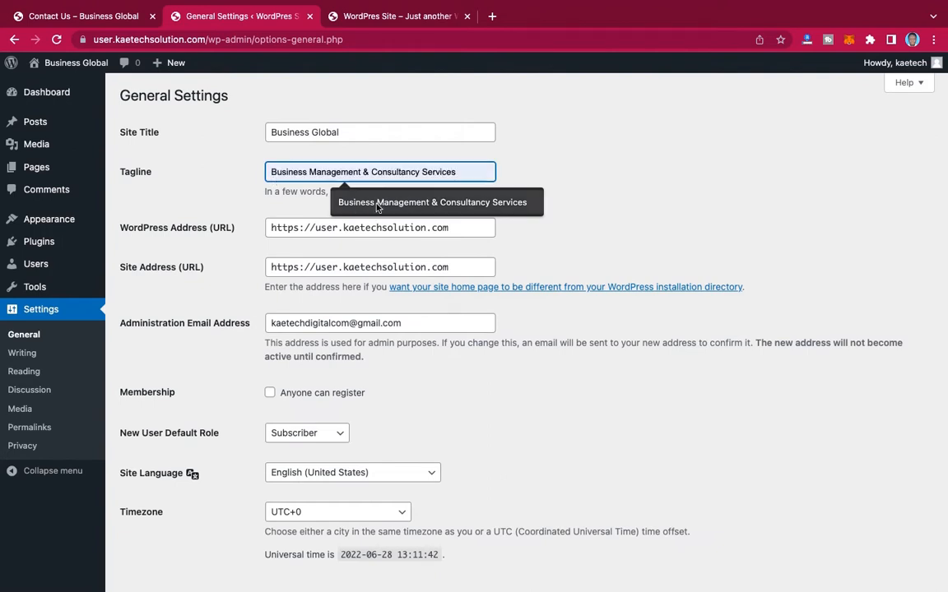
left_click(433, 204)
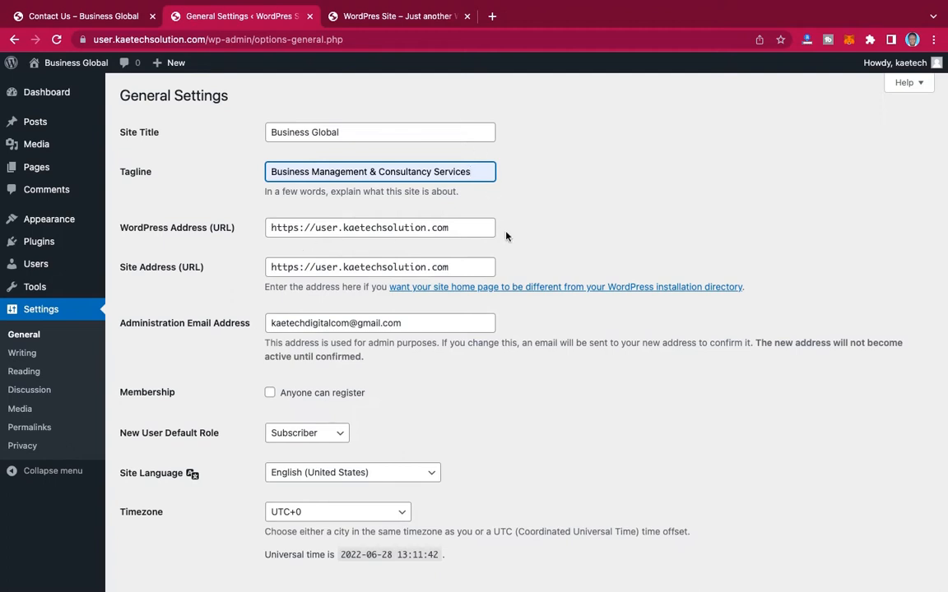
Step: Set the site's timezone to Accra and save the general settings
scroll(506, 236, "down", 1)
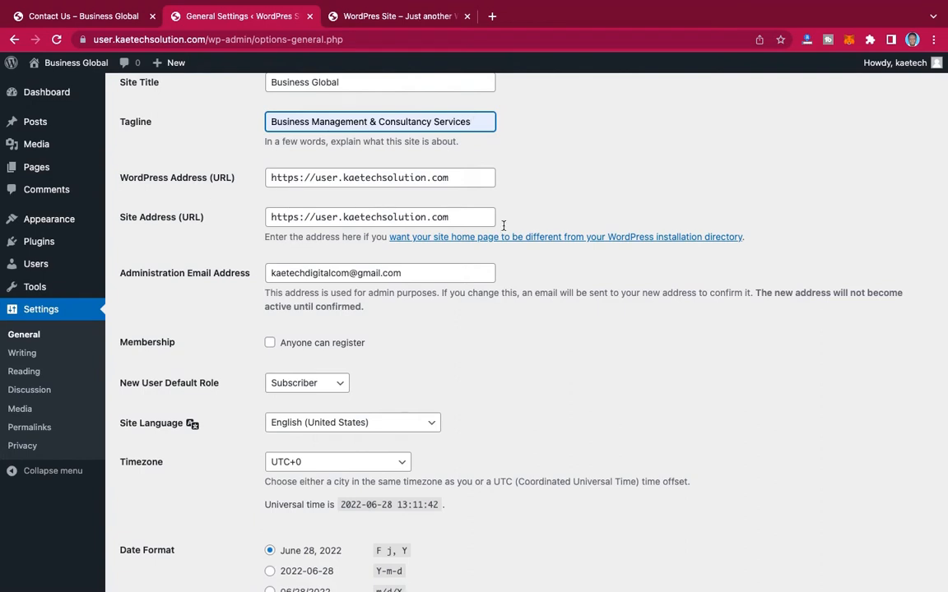
scroll(504, 229, "down", 2)
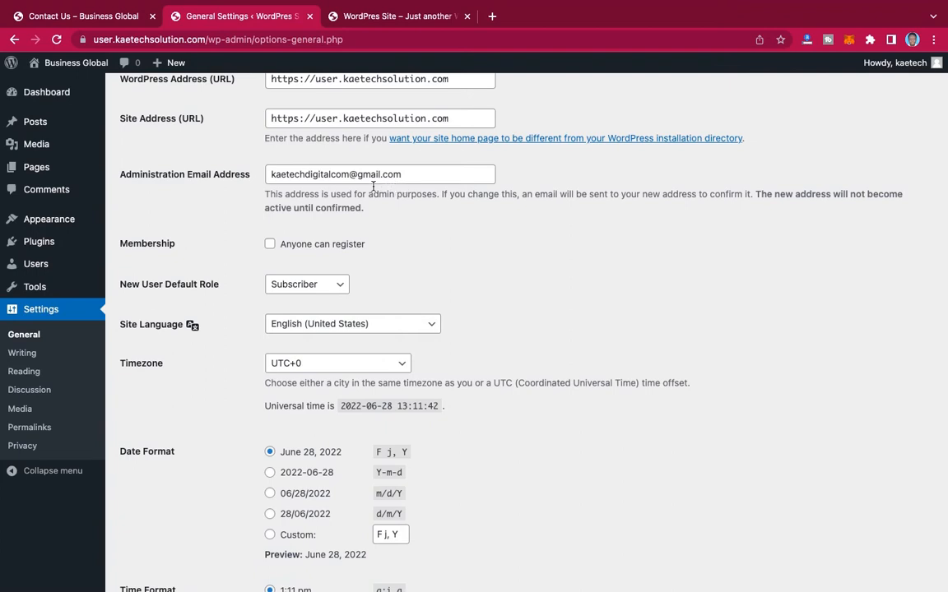
scroll(458, 247, "down", 1)
scroll(457, 249, "down", 1)
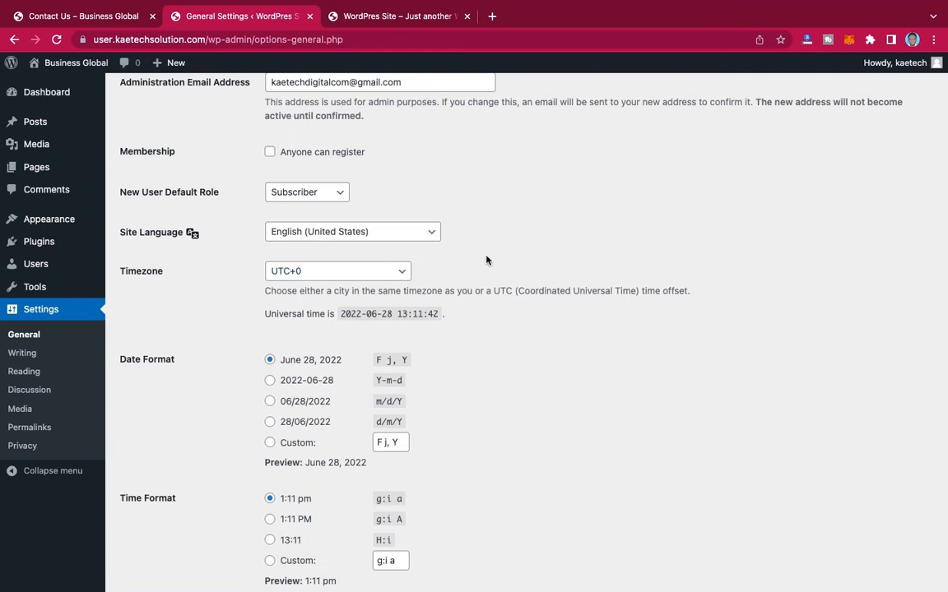
scroll(442, 268, "down", 2)
scroll(442, 268, "down", 2)
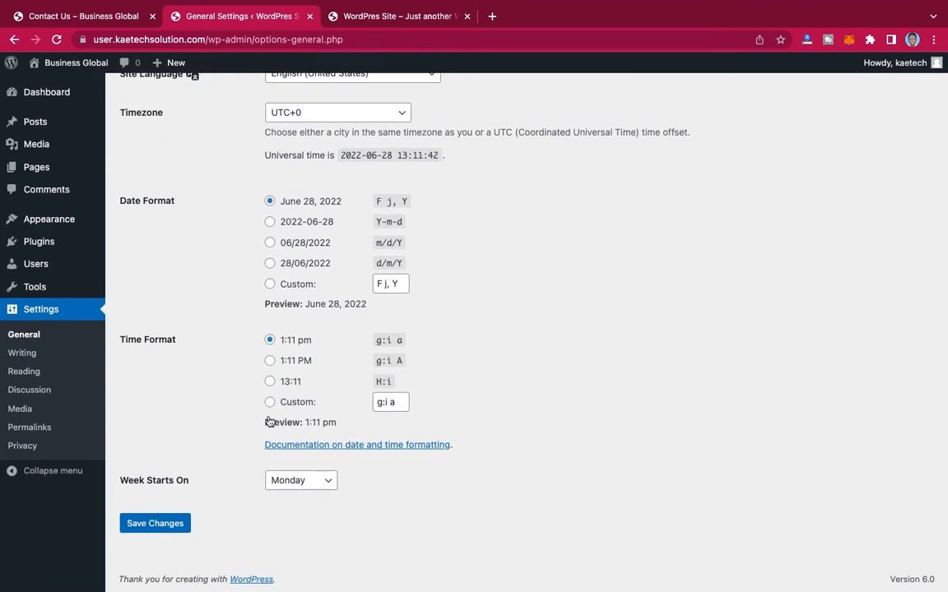
left_click(344, 112)
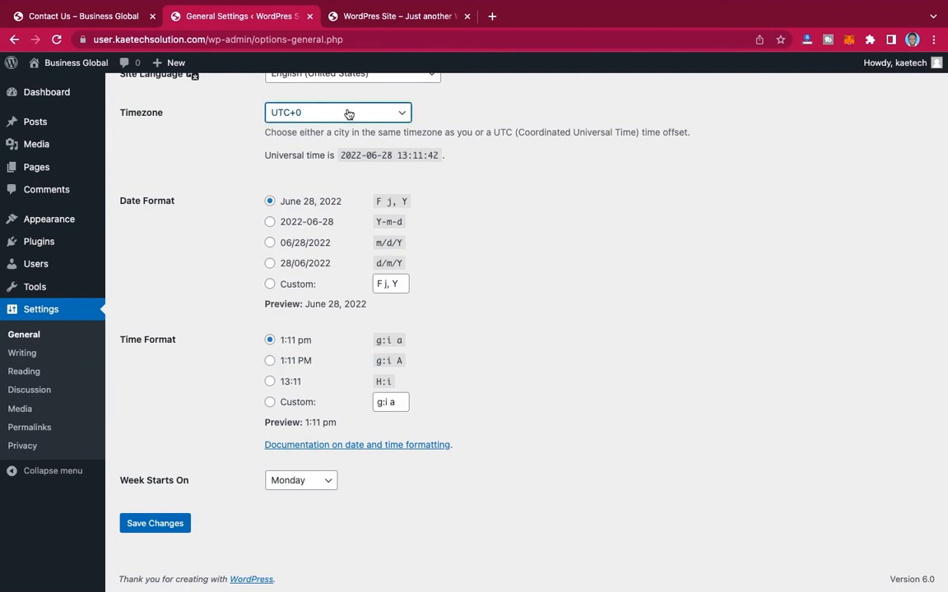
key("a")
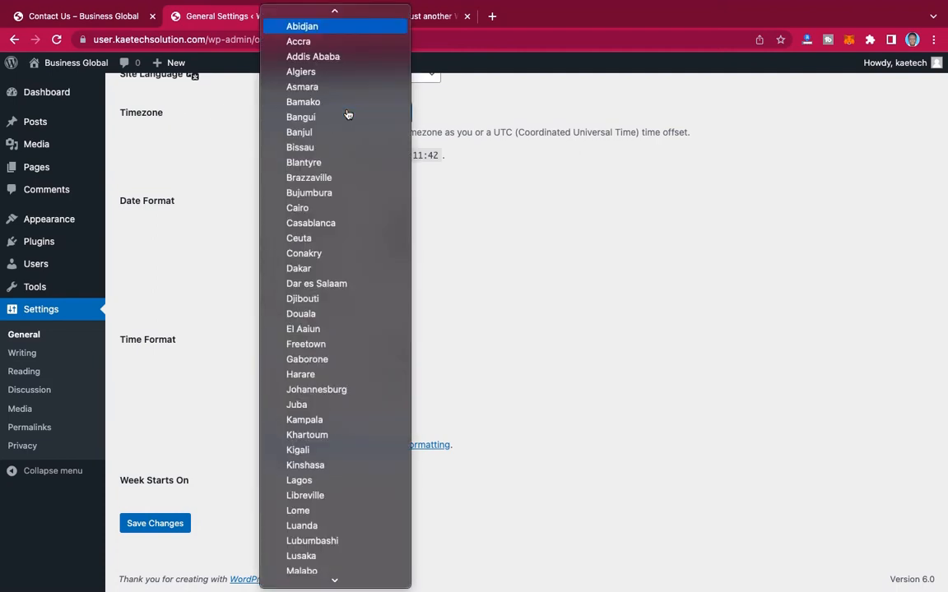
left_click(322, 60)
type("ac")
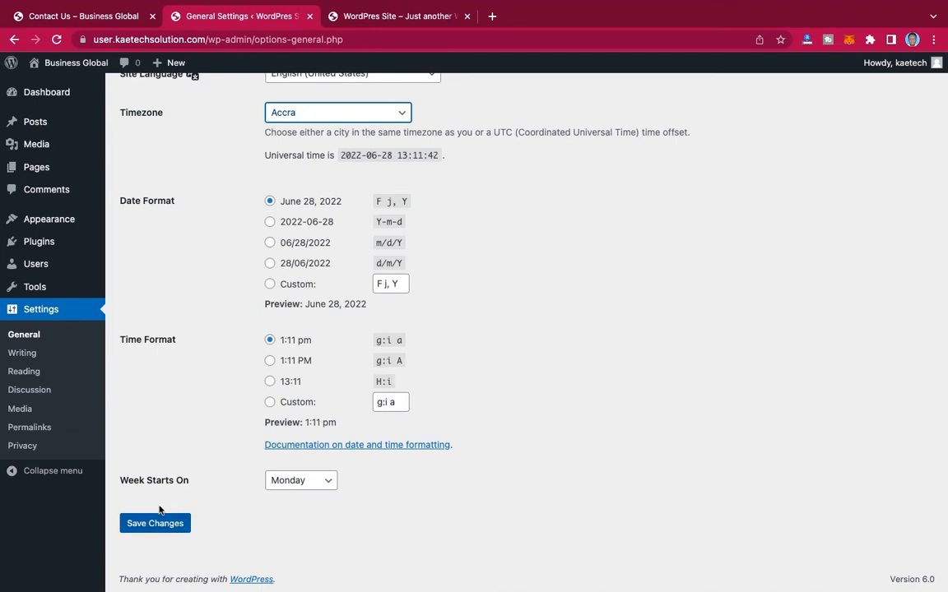
left_click(155, 531)
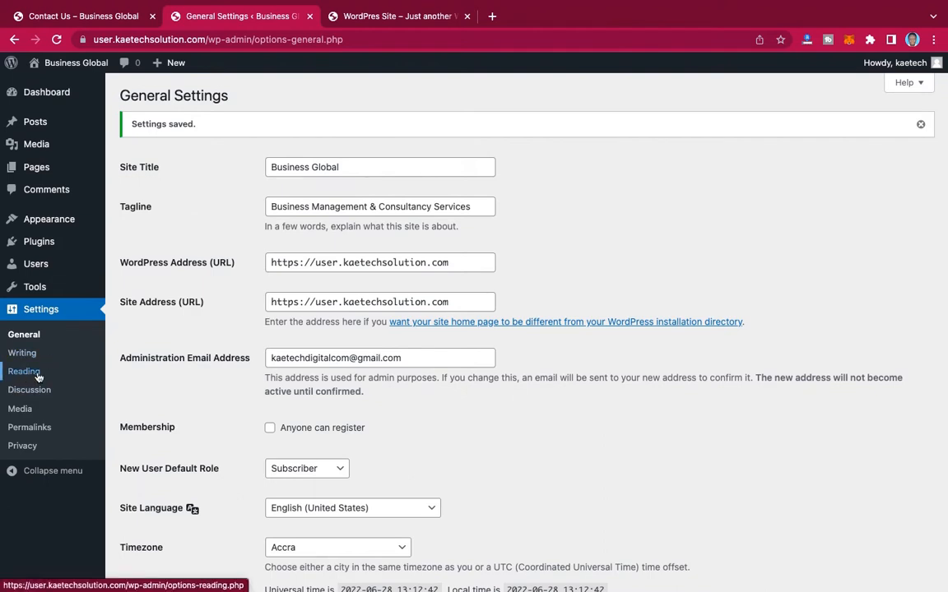
Step: Change the site's permalink structure to Post name and save the permalink settings
left_click(39, 428)
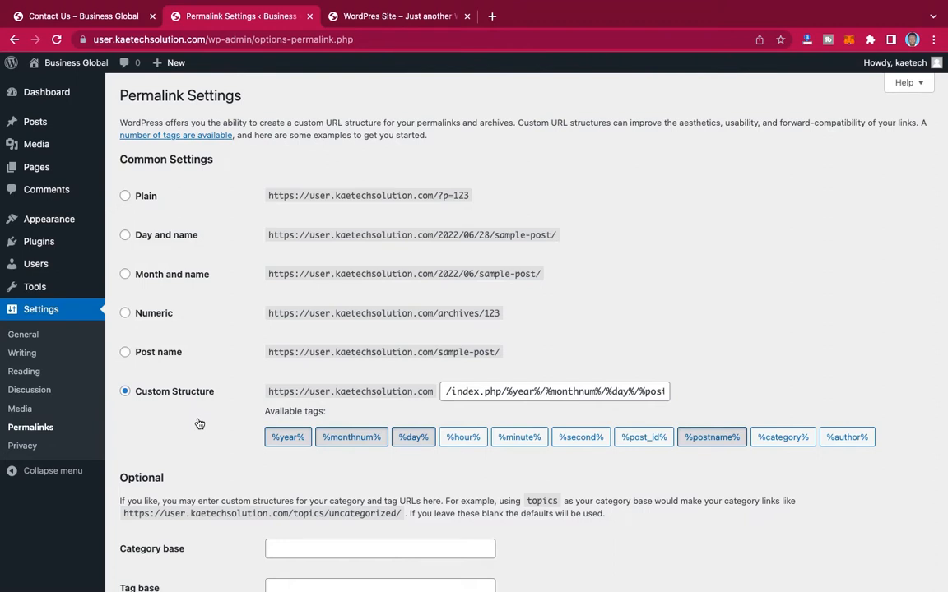
left_click(125, 354)
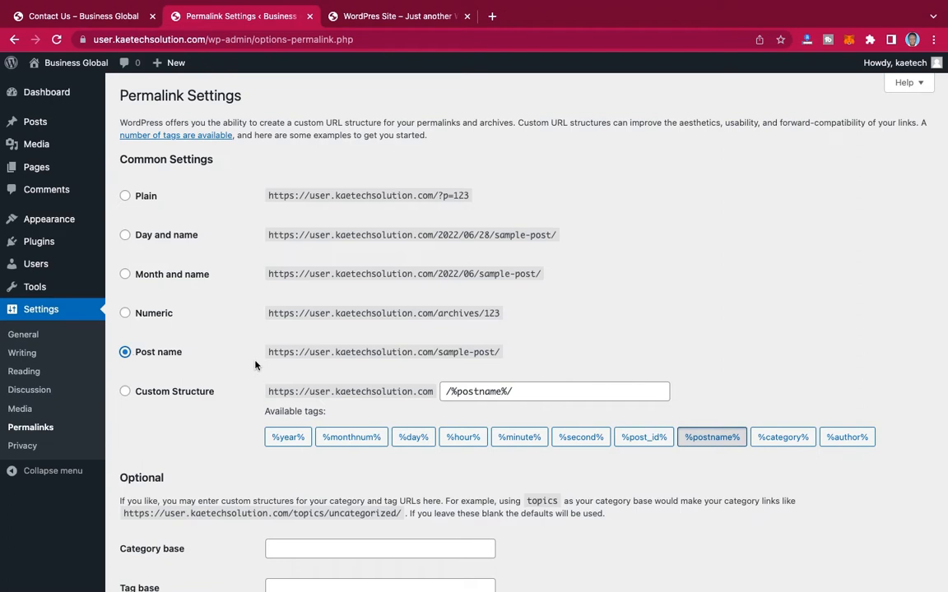
scroll(251, 362, "down", 3)
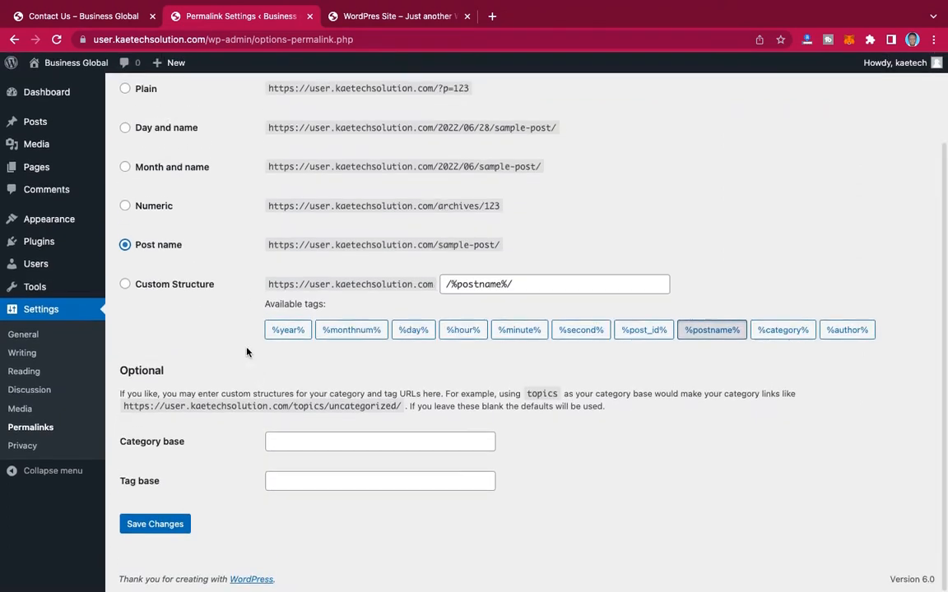
left_click(184, 524)
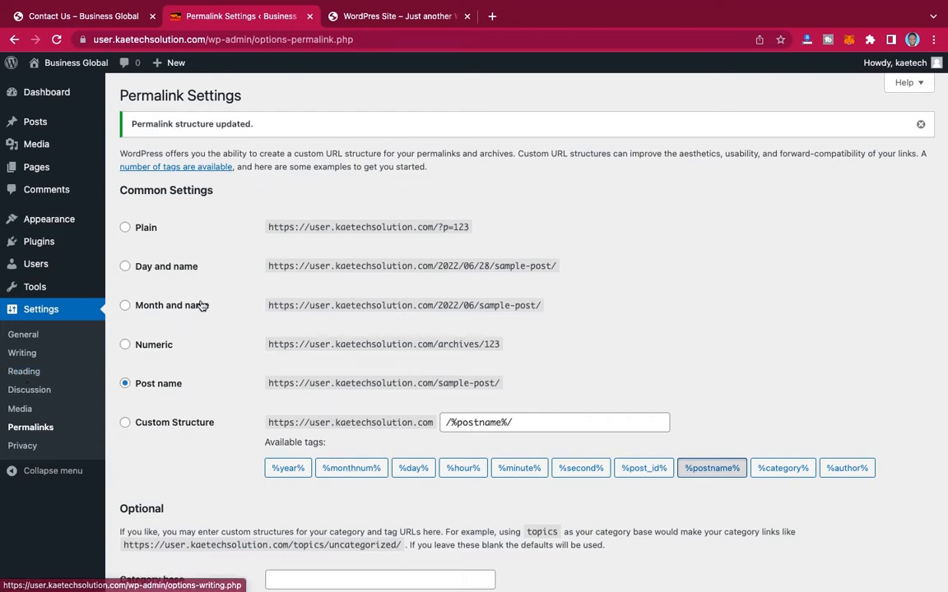
scroll(201, 303, "down", 2)
scroll(202, 306, "up", 2)
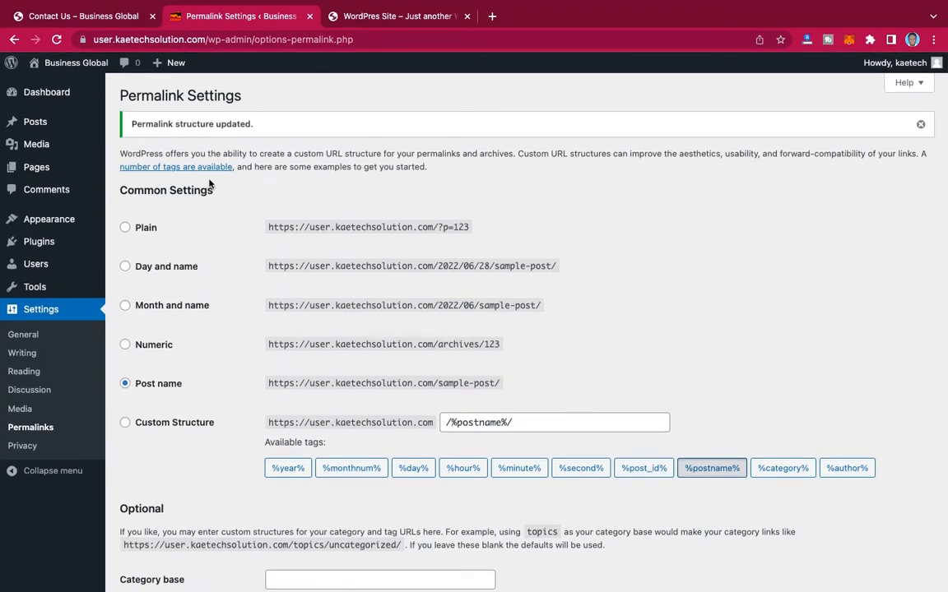
Step: Search the theme directory for "kadence", then install and activate the Kadence theme
mouse_move(32, 212)
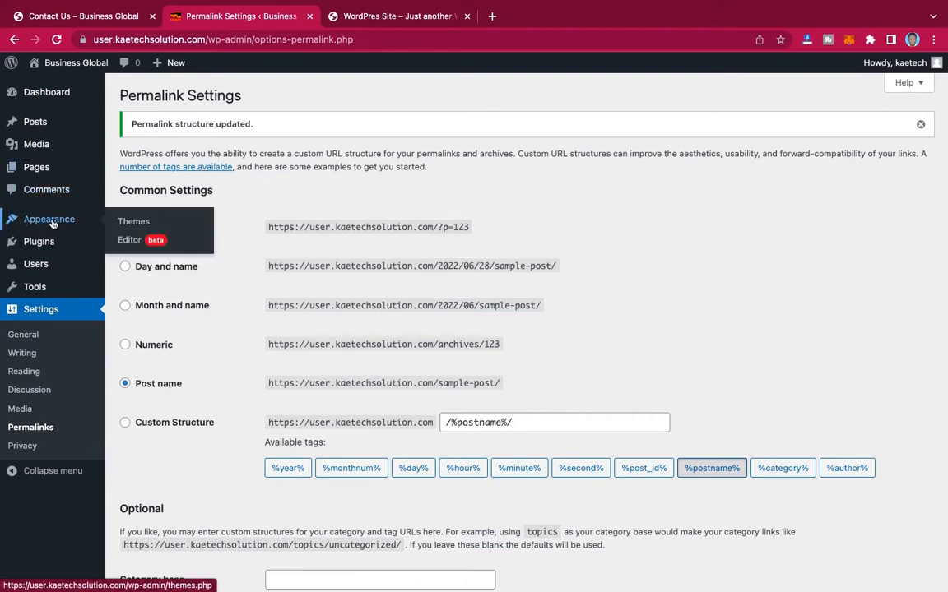
left_click(135, 227)
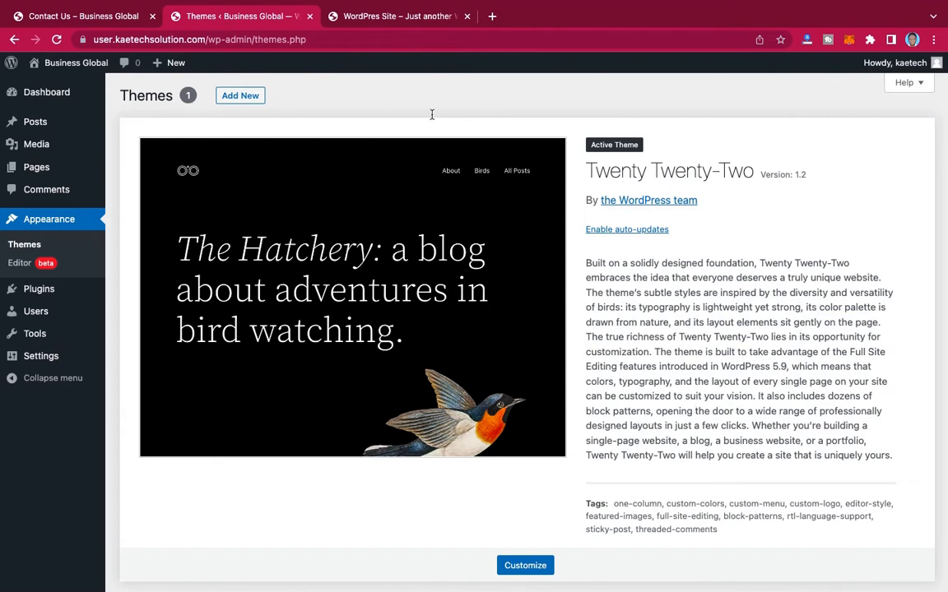
left_click(238, 96)
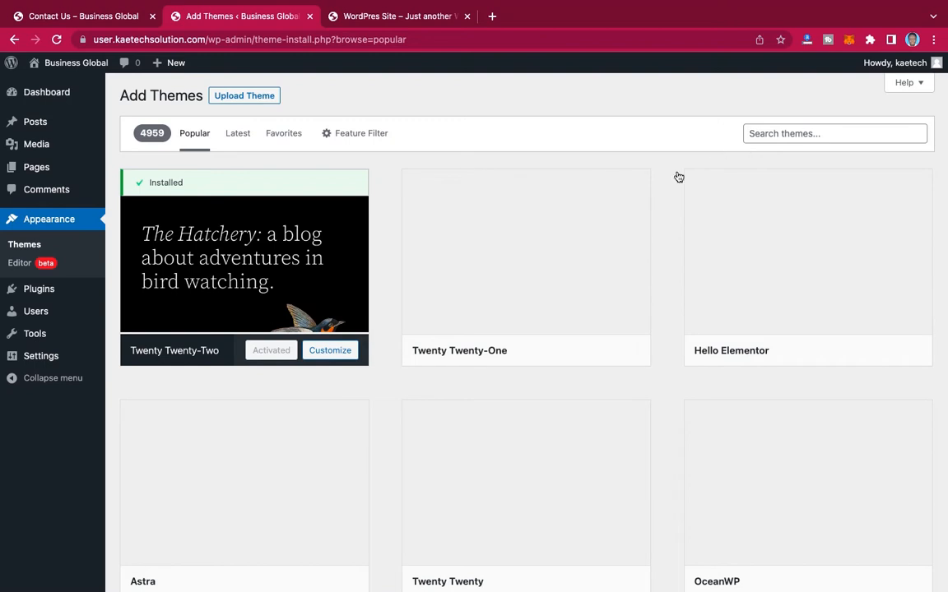
left_click(780, 134)
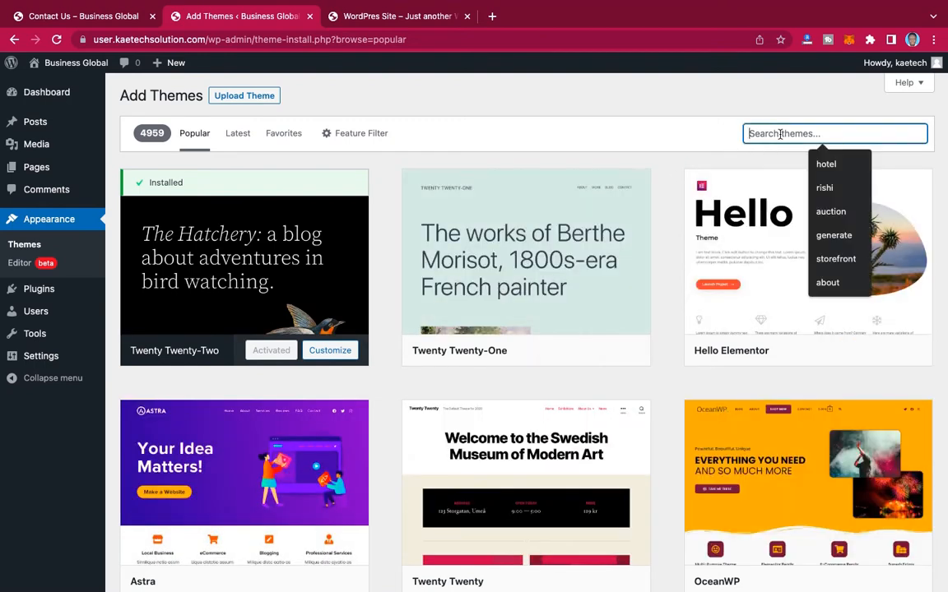
type("kadence")
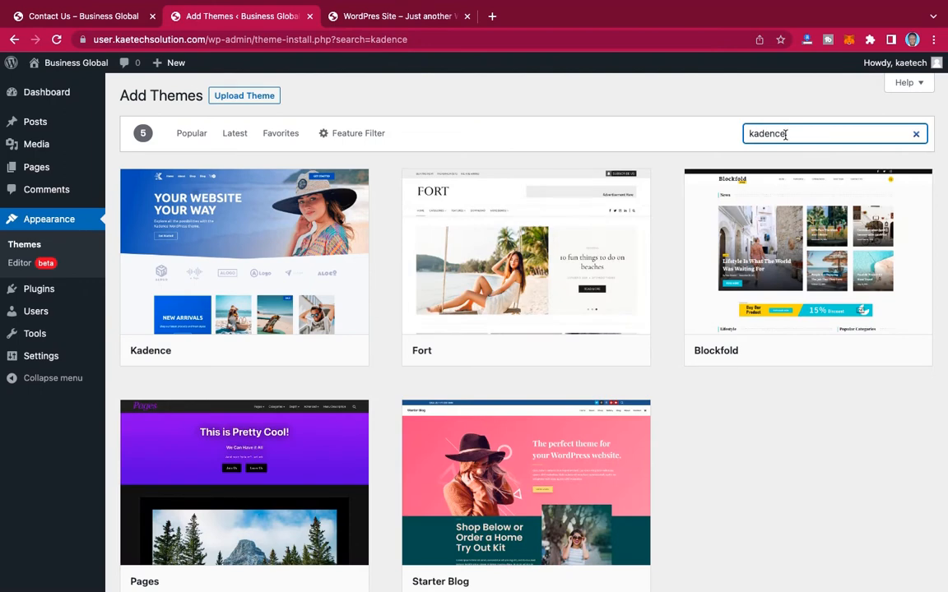
mouse_move(248, 280)
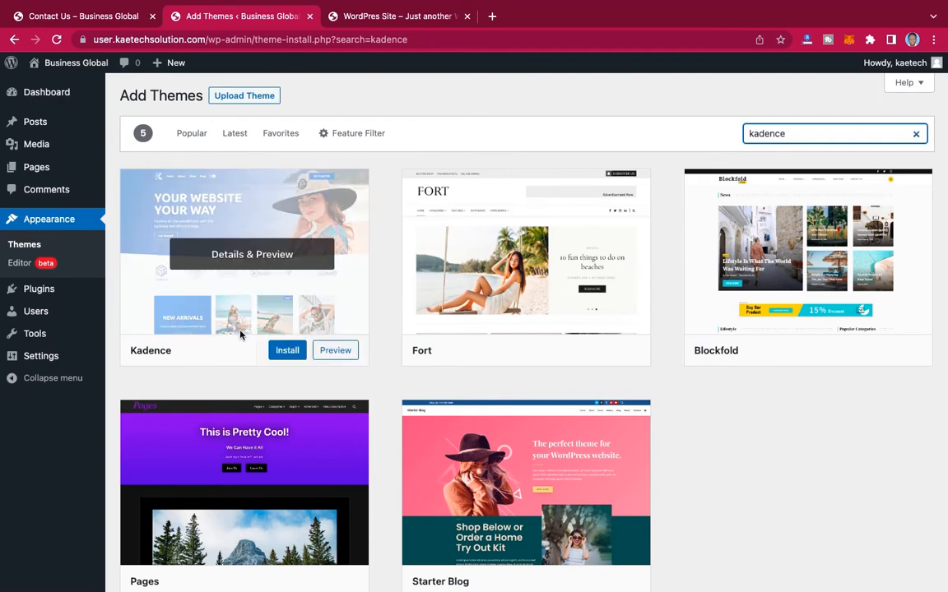
left_click(286, 352)
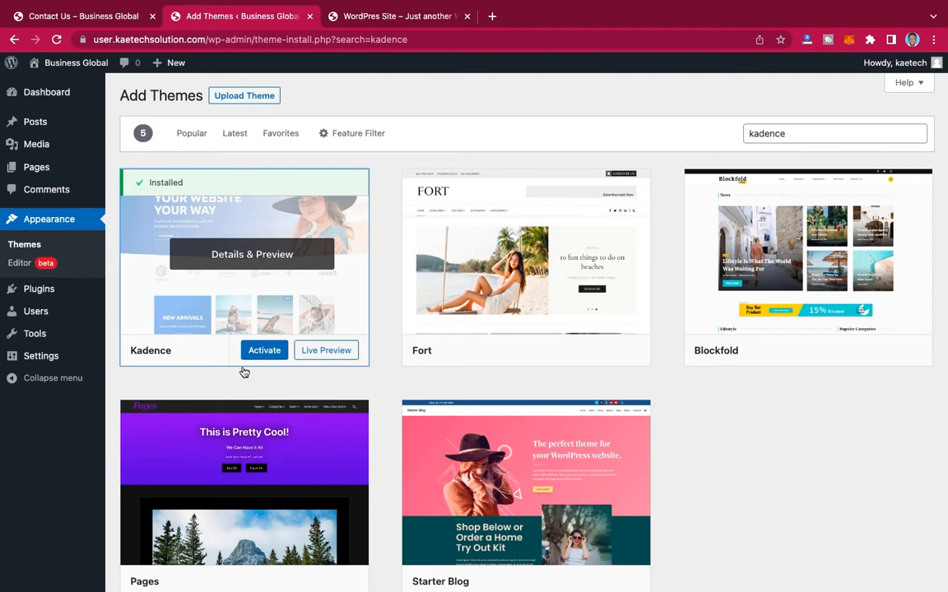
left_click(265, 352)
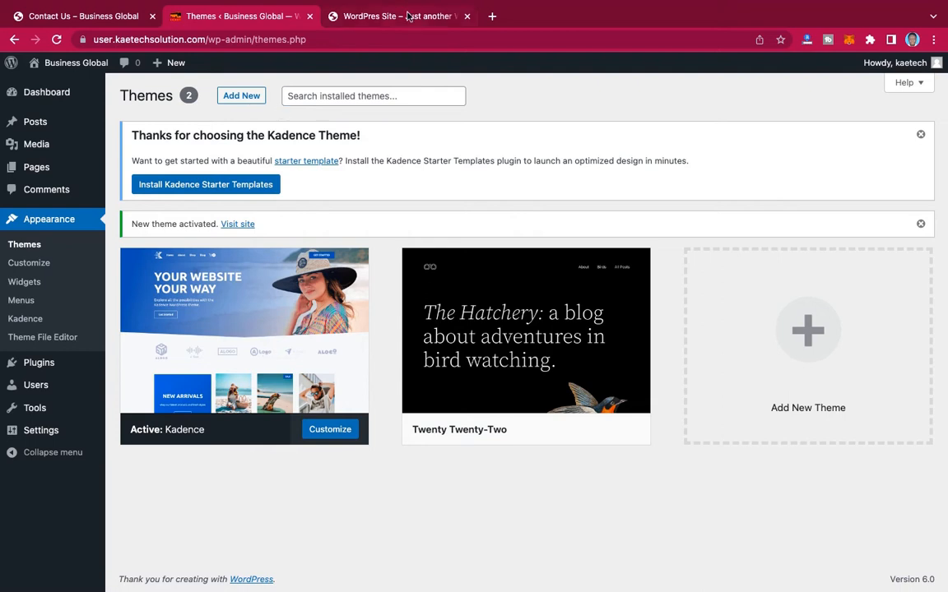
Step: Reload the site's front end to check how it looks with the Kadence theme, and return to the admin area
left_click(407, 15)
left_click(56, 39)
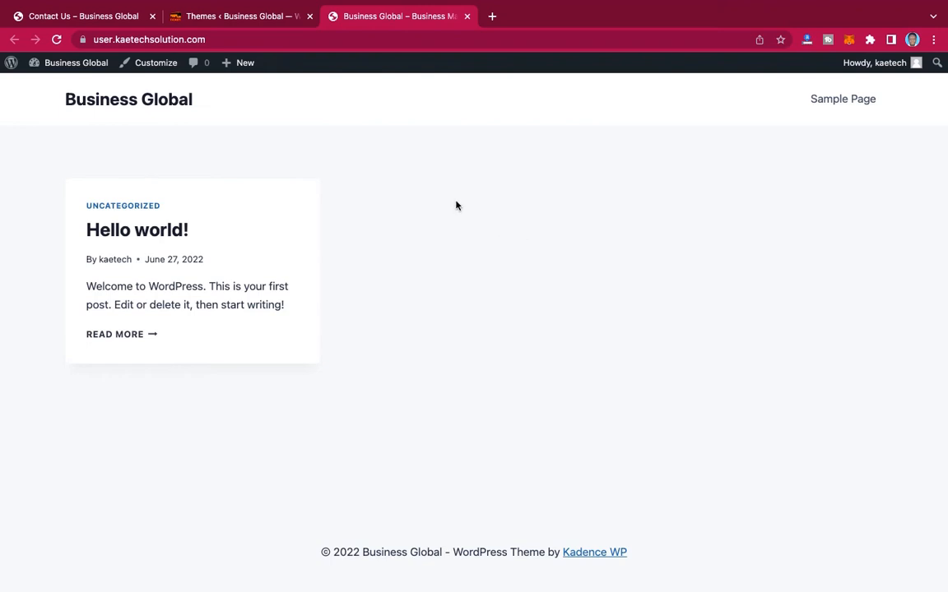
left_click(269, 23)
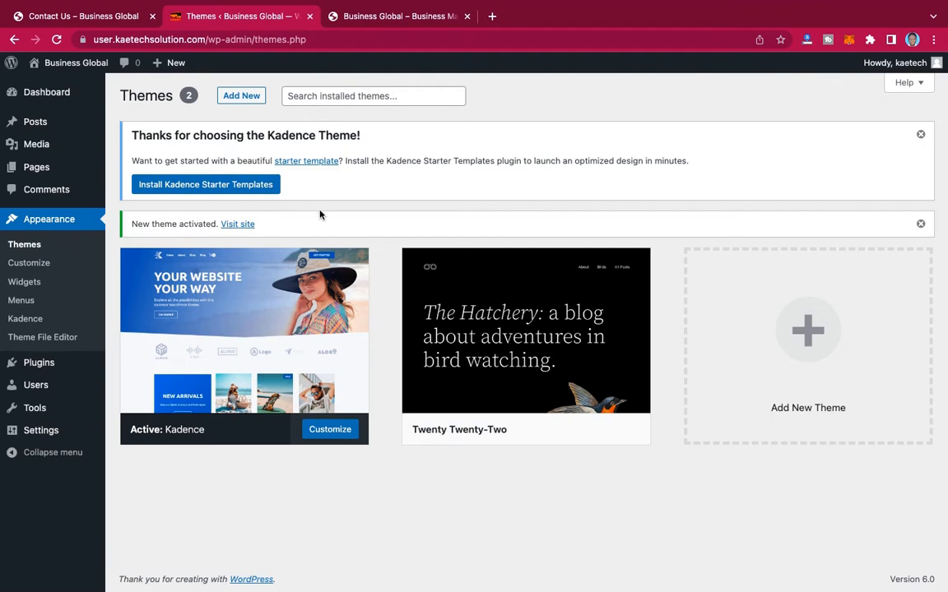
Step: Search the plugin directory for "elementor" and install the Elementor Website Builder plugin
mouse_move(31, 367)
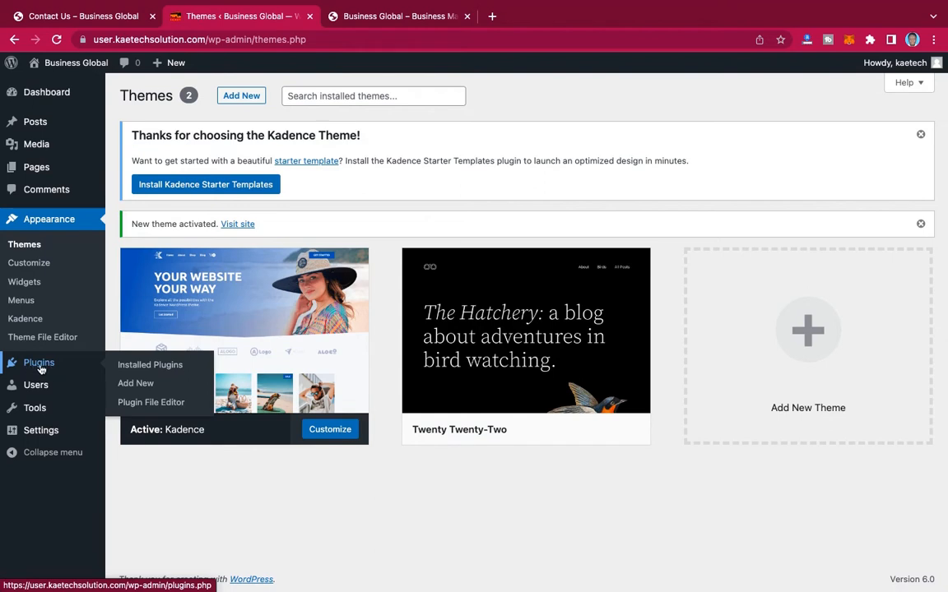
left_click(128, 383)
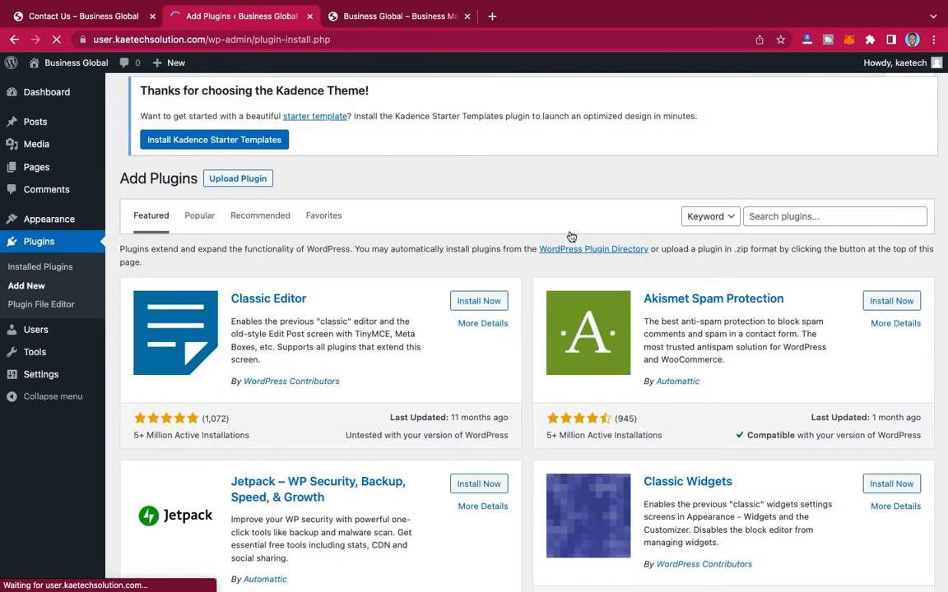
left_click(771, 220)
type("elementor")
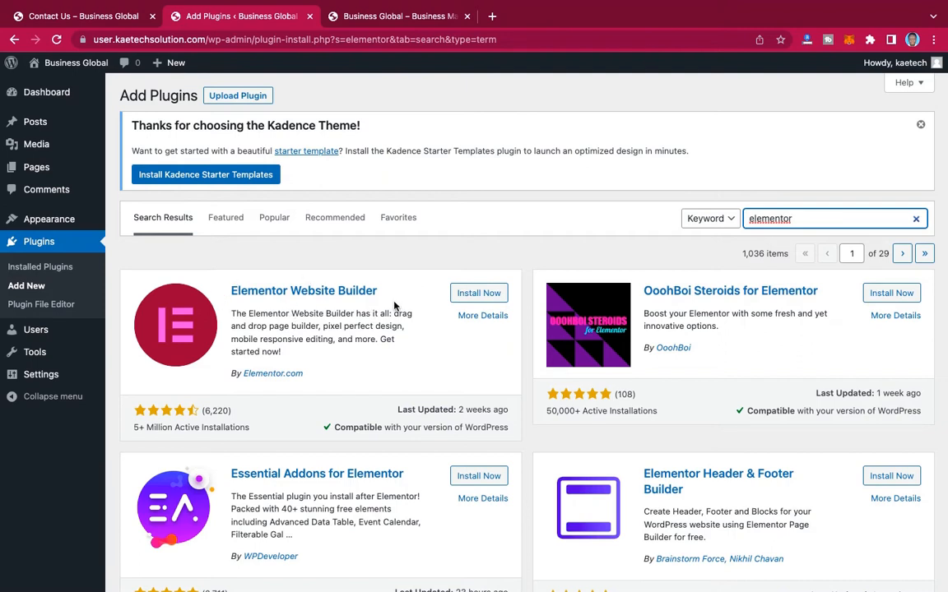
left_click(501, 294)
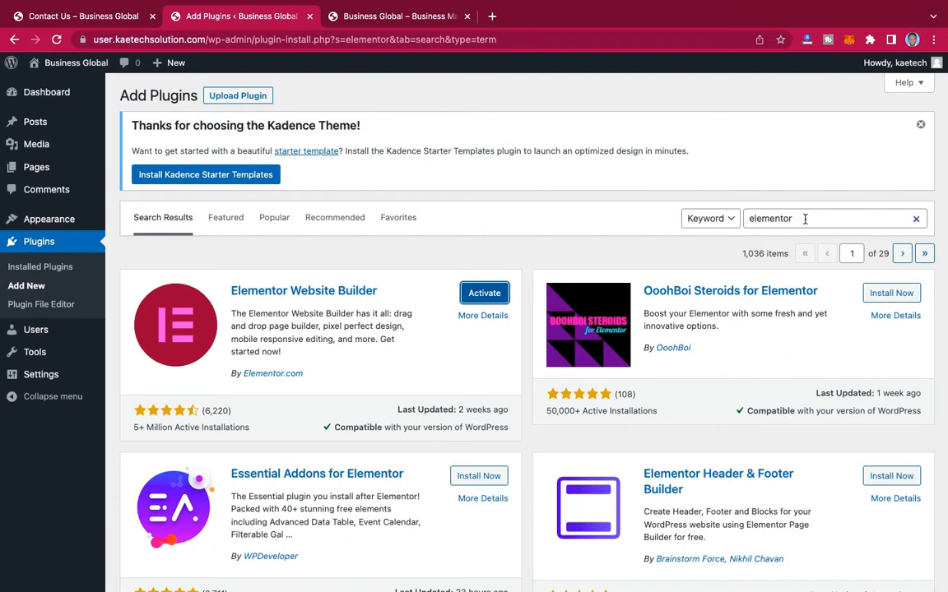
Step: Search the plugin directory for "contact form" and install the Contact Form 7 plugin
left_click_drag(805, 219, 698, 219)
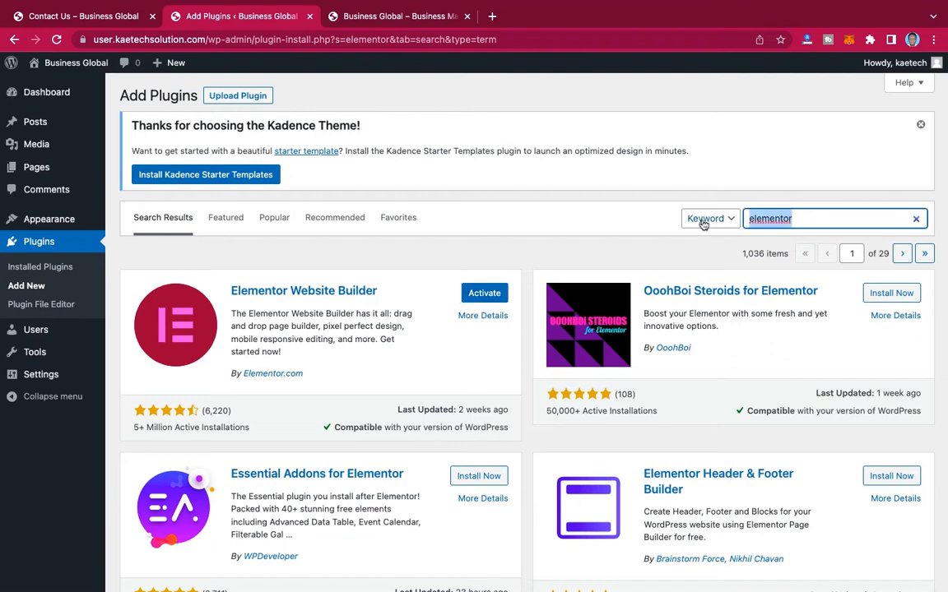
type("contact for")
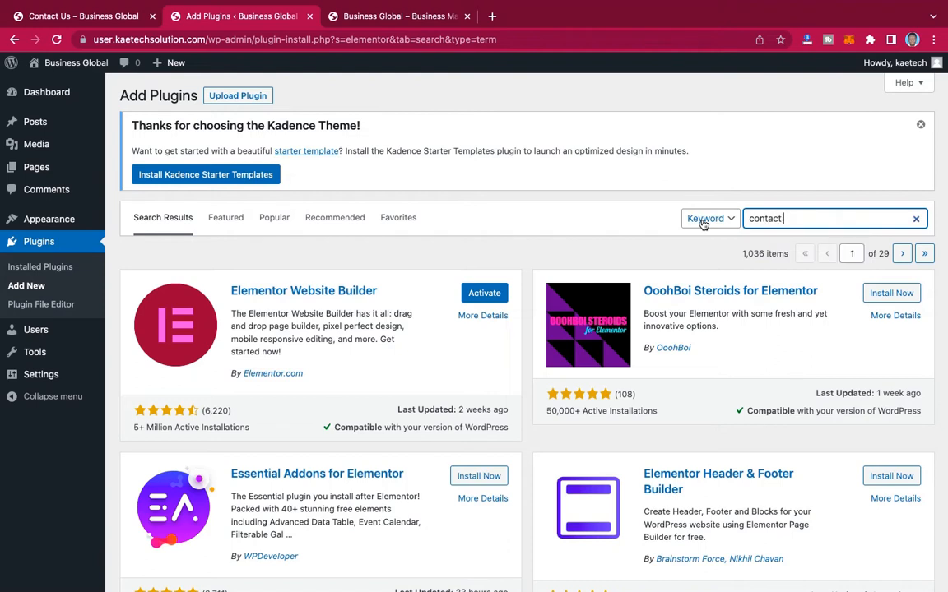
type("m")
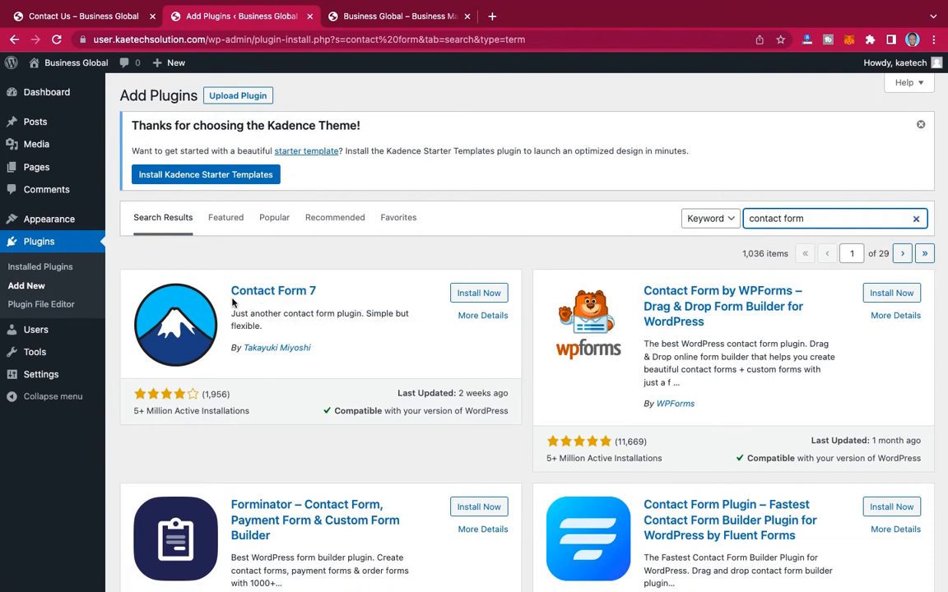
left_click(487, 295)
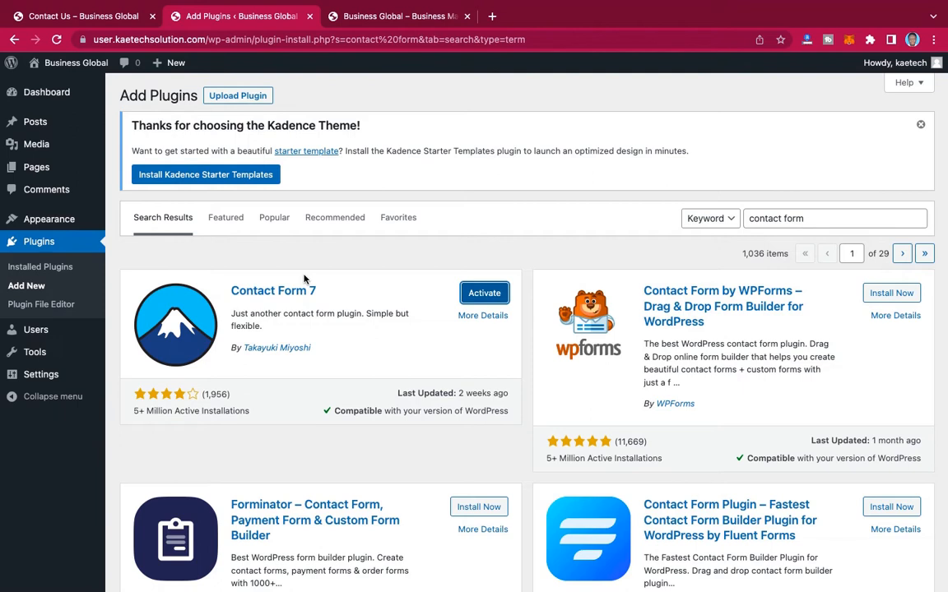
Step: Bulk-activate all installed plugins: Contact Form 7, Elementor and LiteSpeed Cache
left_click(49, 272)
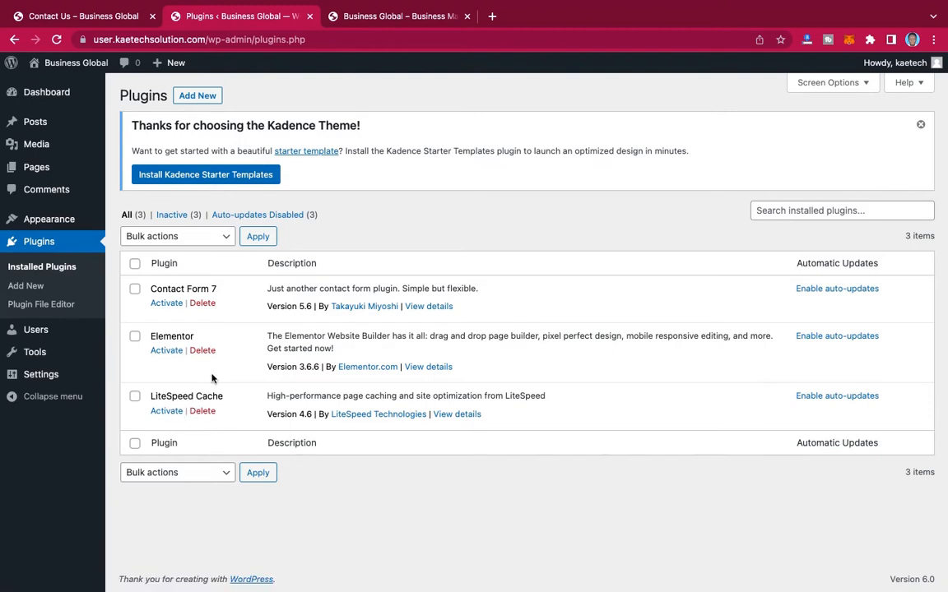
left_click(135, 264)
left_click(189, 237)
left_click(178, 252)
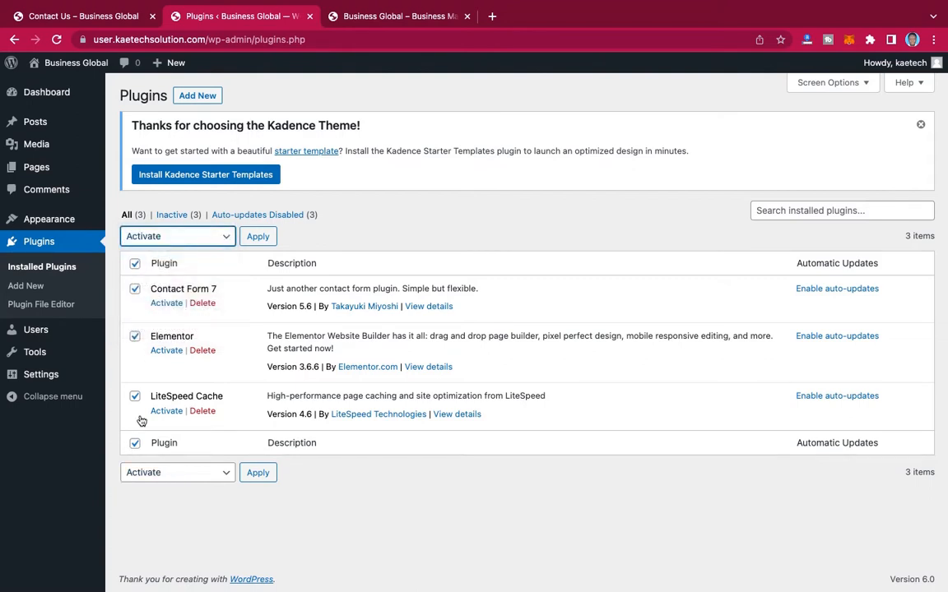
left_click(159, 238)
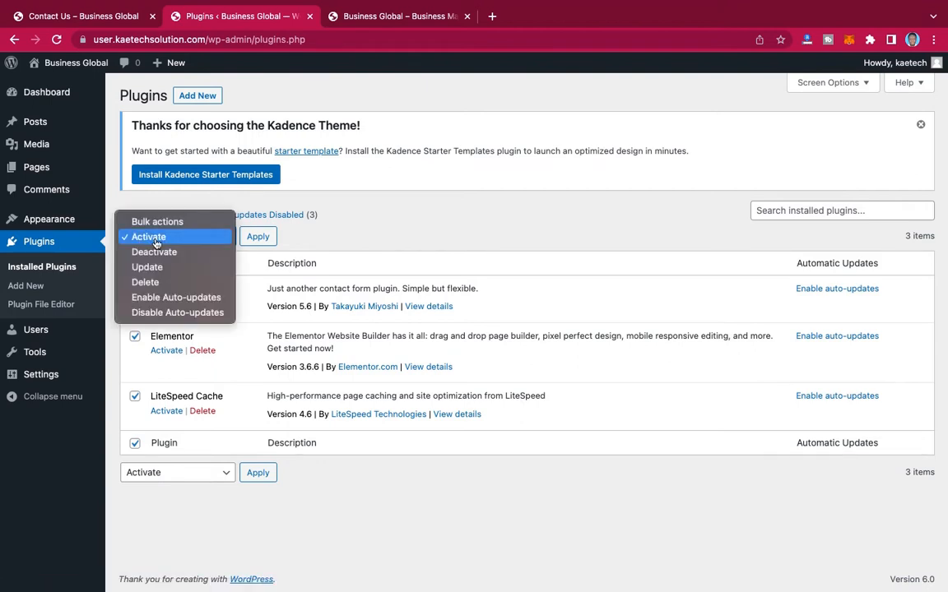
left_click(161, 240)
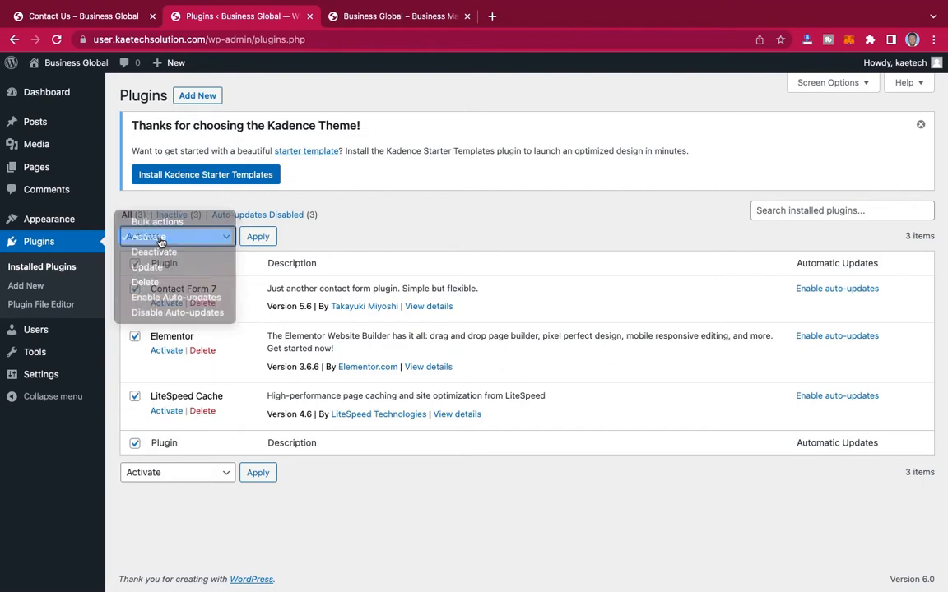
left_click(249, 240)
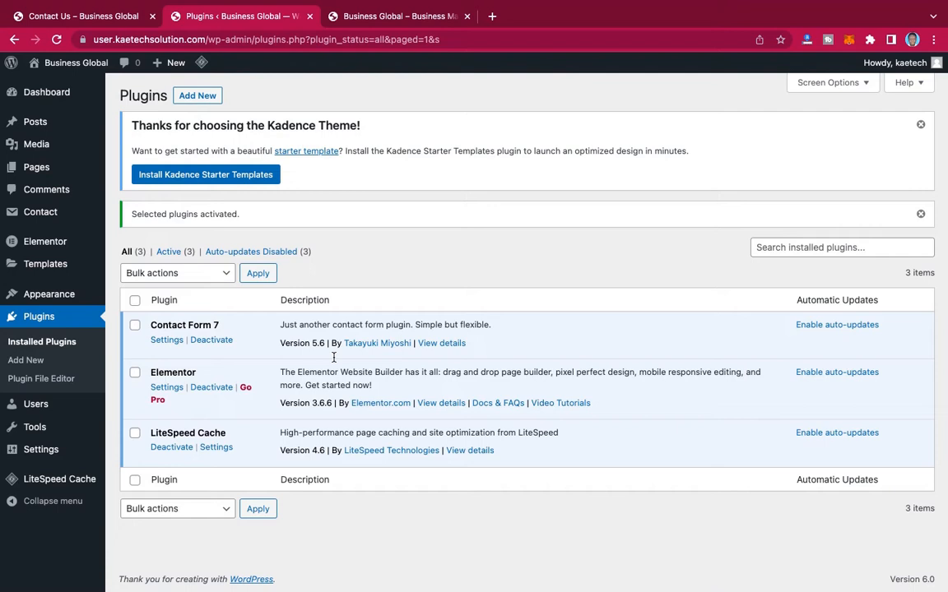
Step: Create a page titled "Home" with the Elementor Full Width template and publish it
mouse_move(38, 171)
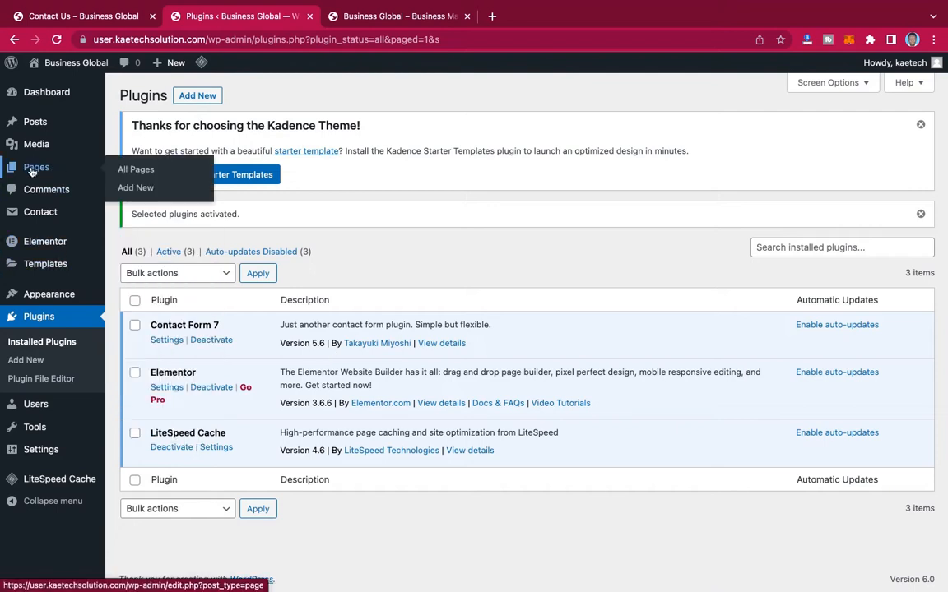
left_click(134, 188)
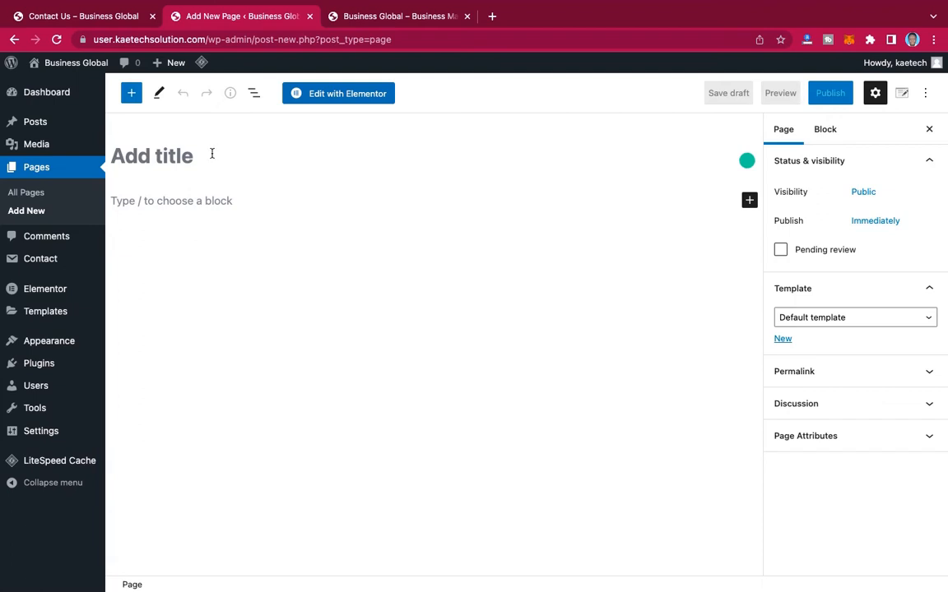
type("Home")
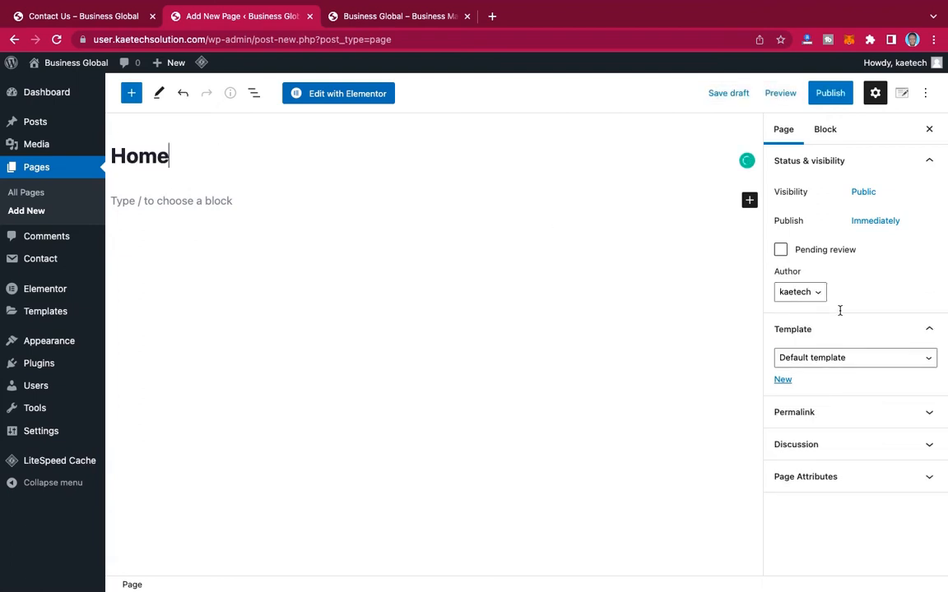
left_click(820, 359)
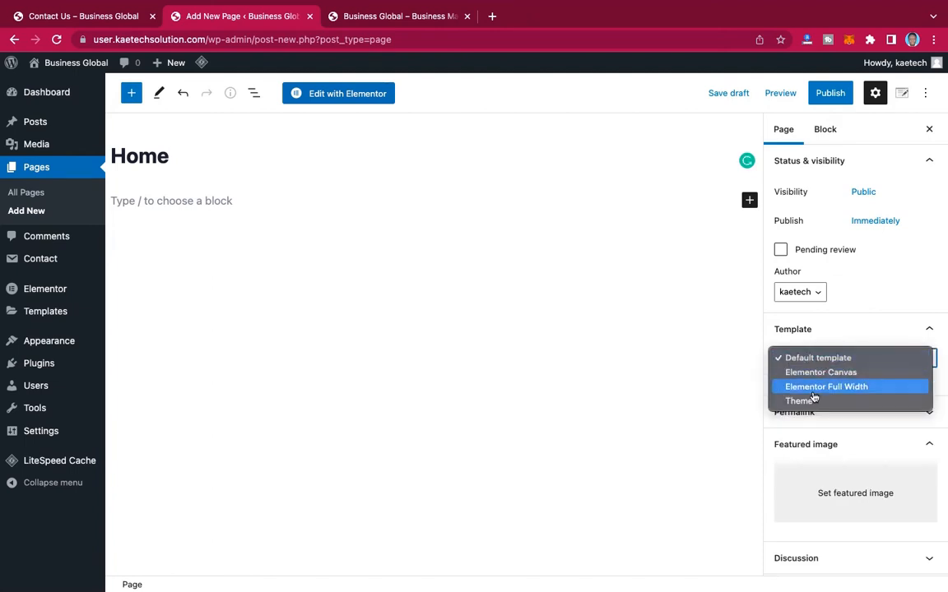
left_click(813, 389)
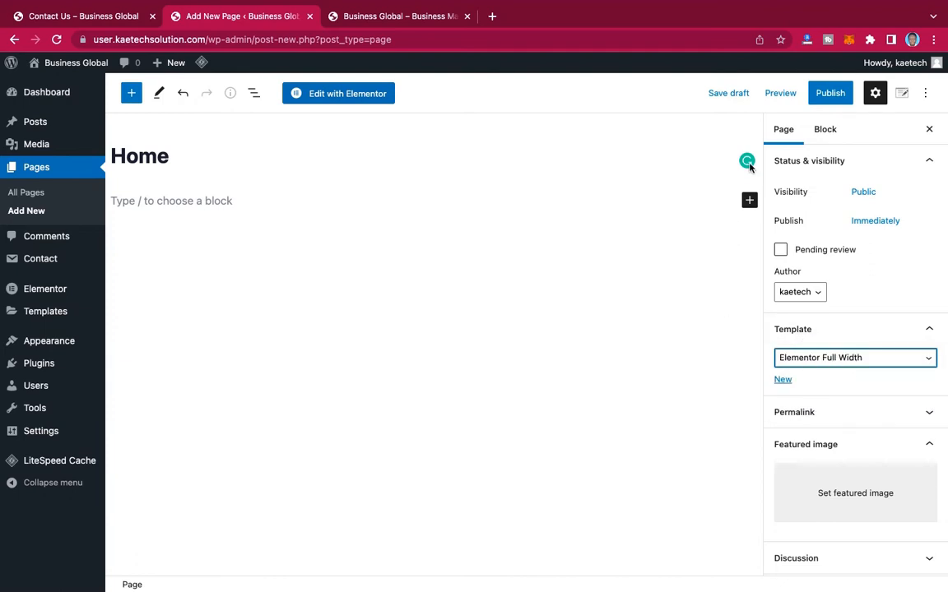
left_click(835, 95)
left_click(834, 95)
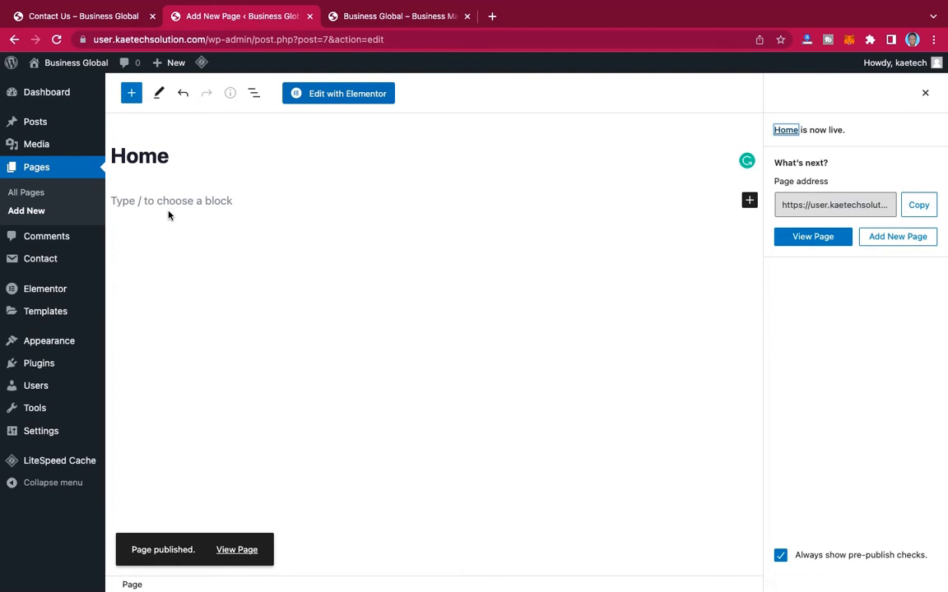
Step: Create a page titled "About Us" with the Elementor Full Width template and publish it
left_click(31, 215)
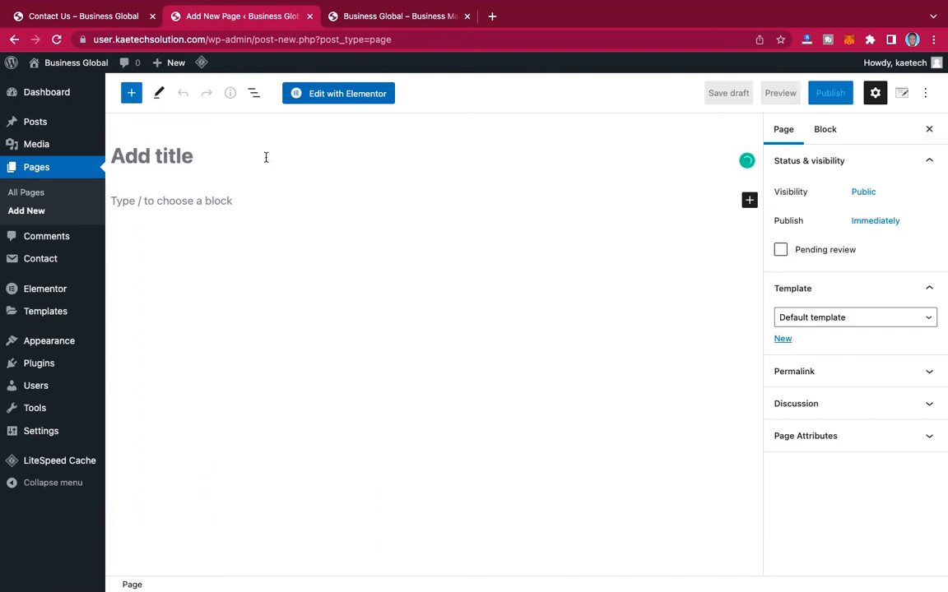
type("About")
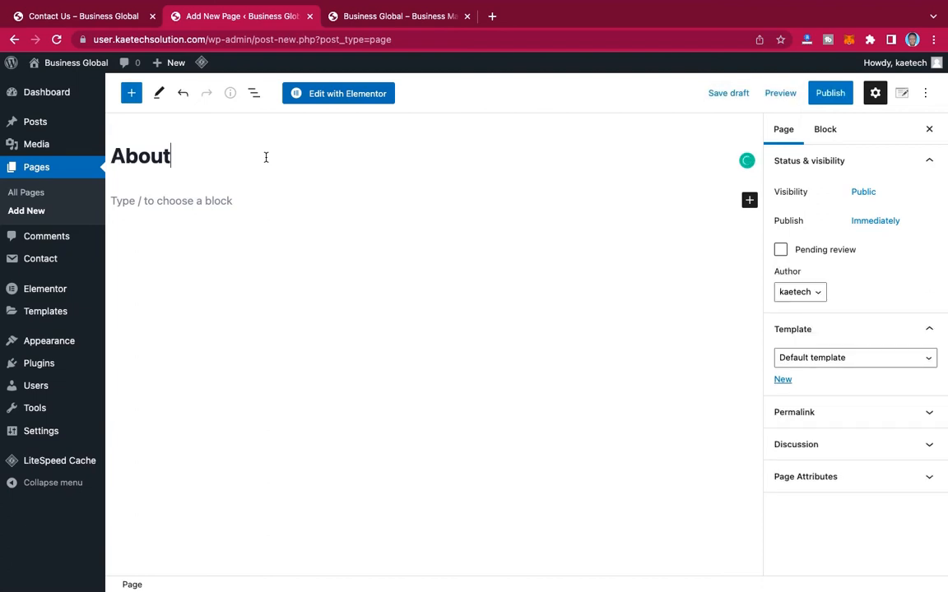
type(" Us")
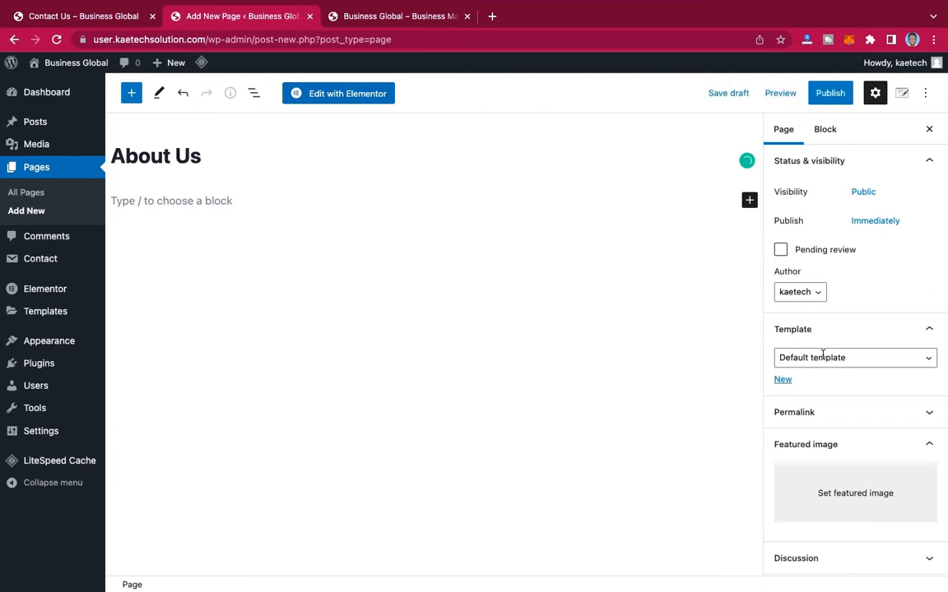
left_click(823, 356)
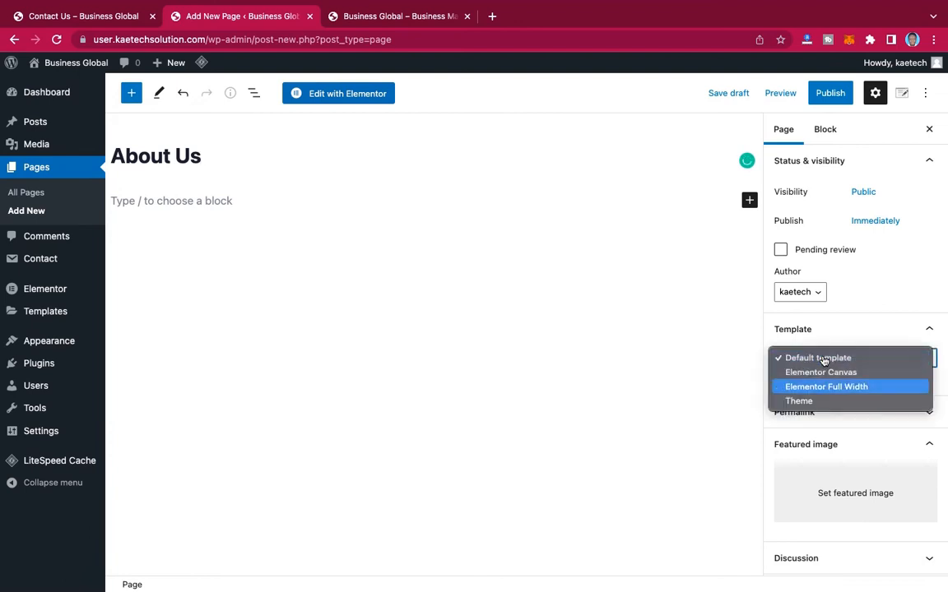
left_click(820, 390)
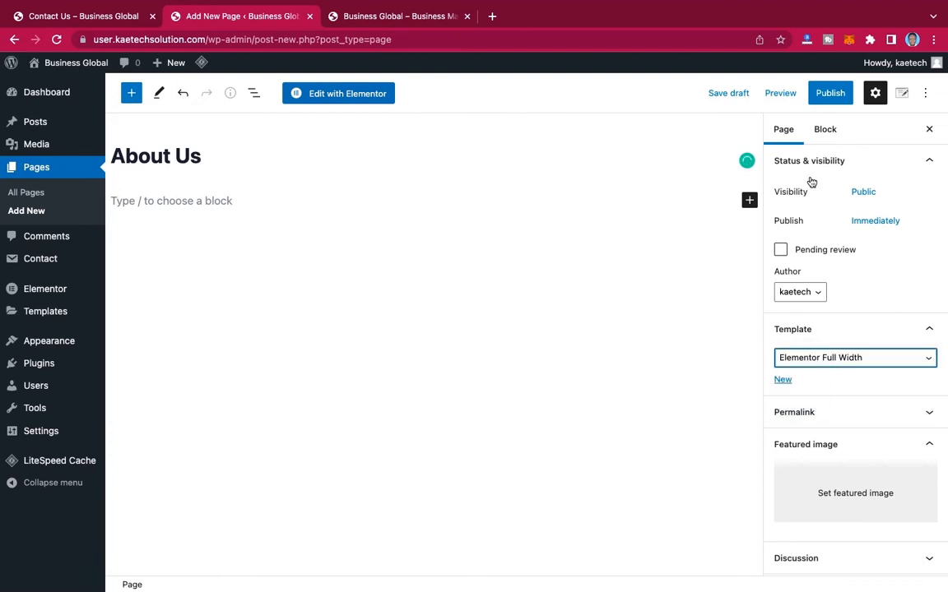
left_click(835, 99)
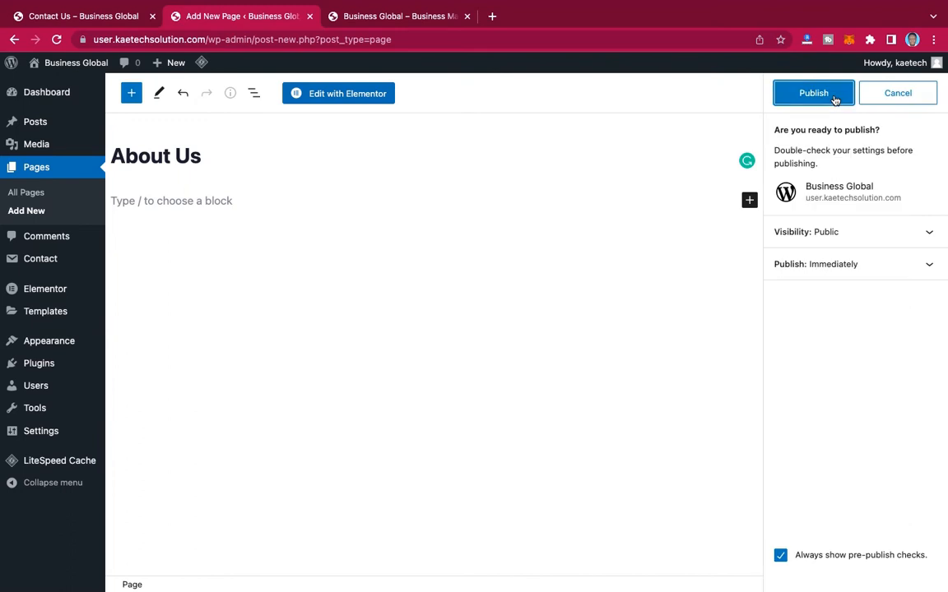
left_click(834, 98)
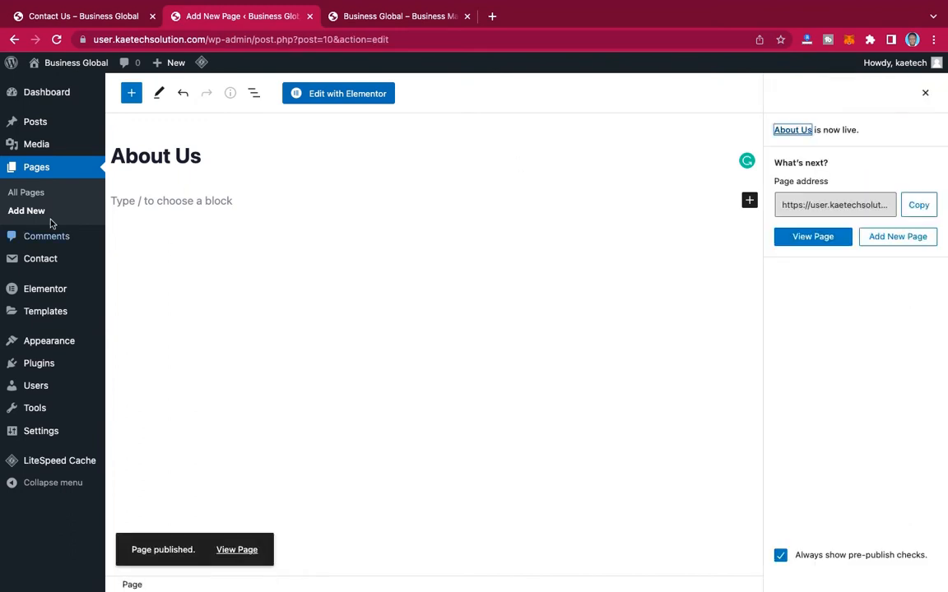
Step: Create a page titled "Services" and publish it
left_click(27, 210)
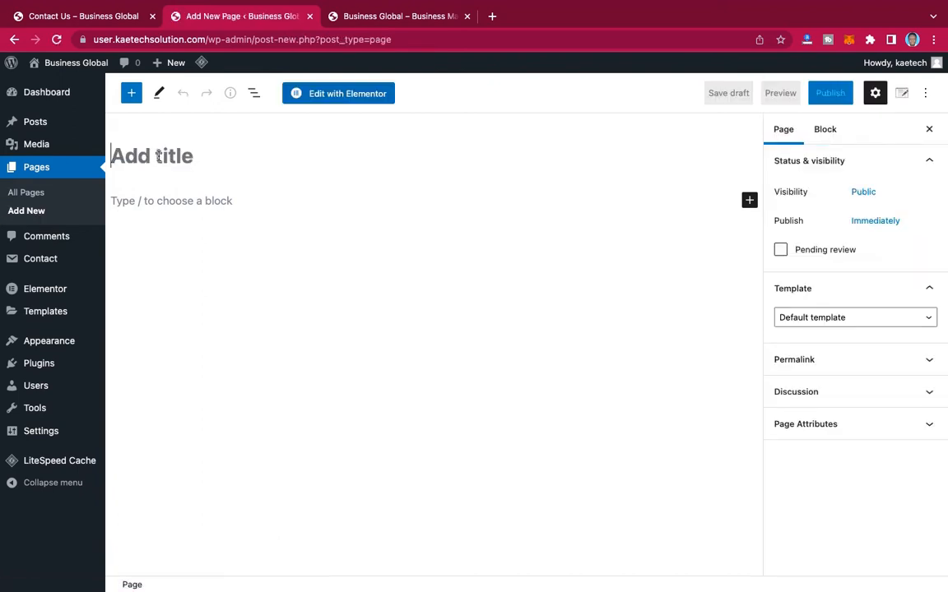
type("Services")
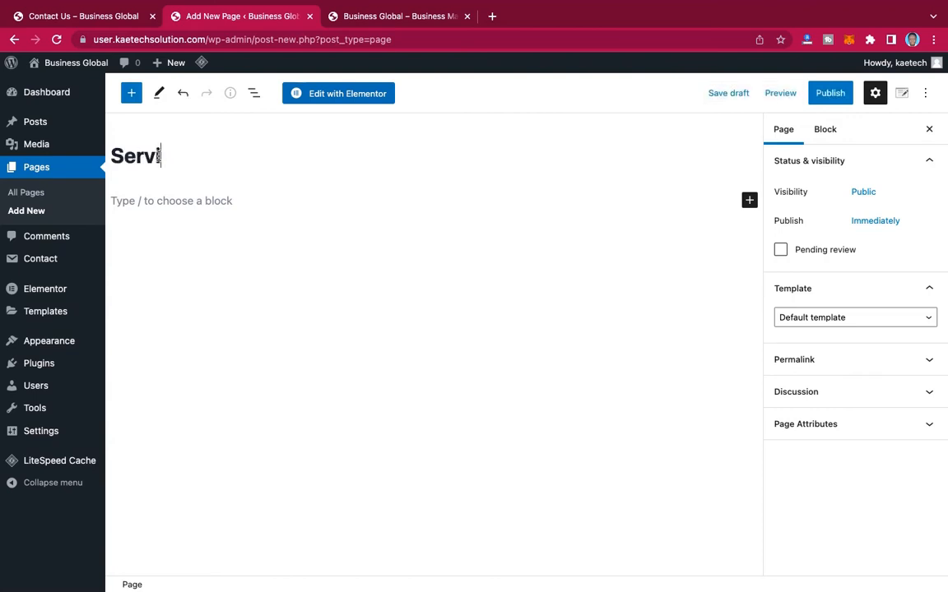
left_click(815, 317)
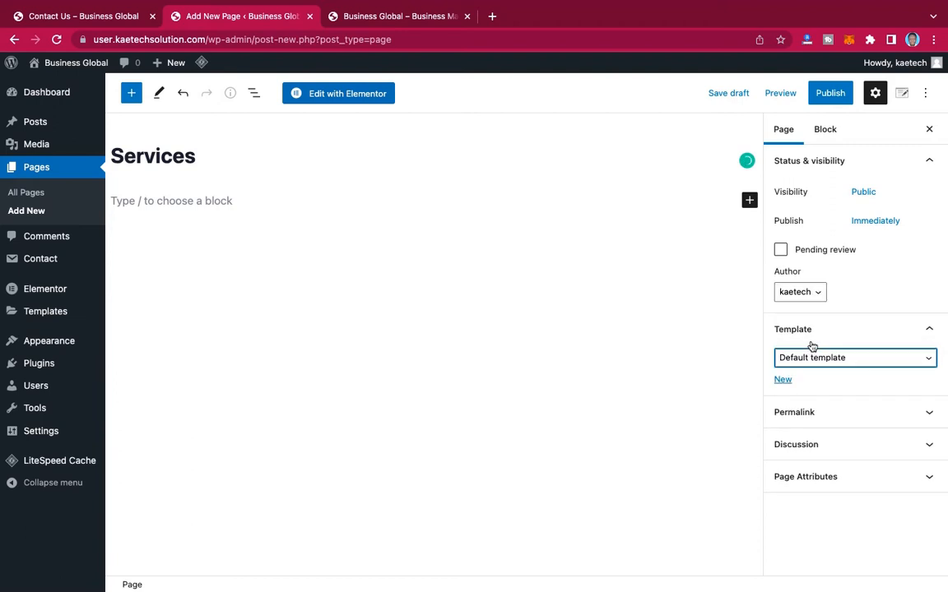
left_click(831, 93)
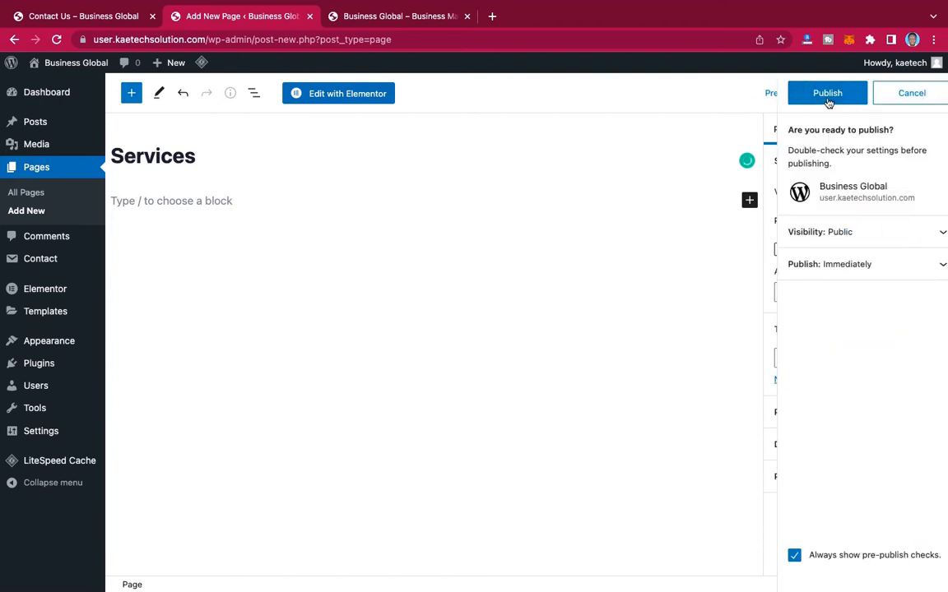
left_click(831, 96)
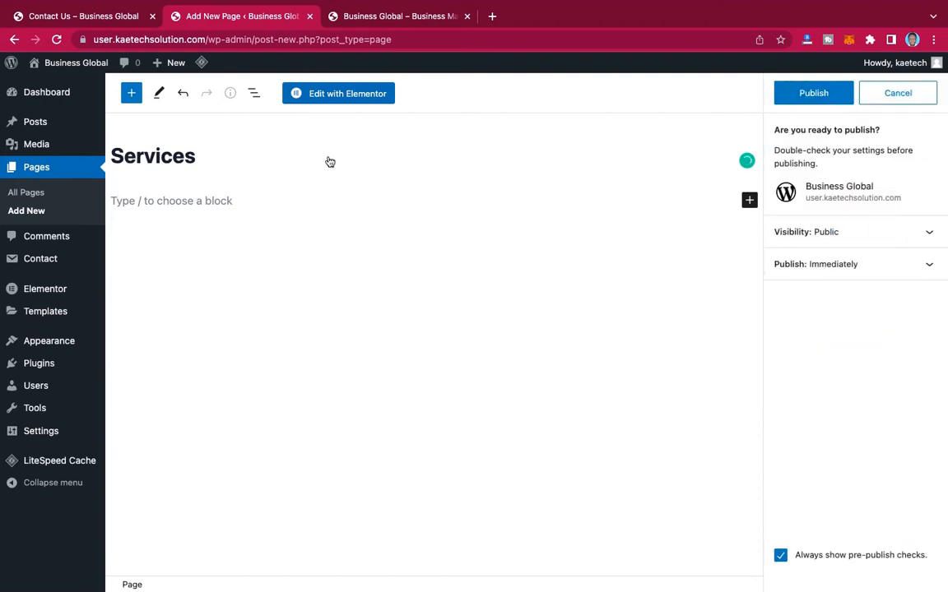
Step: Create a page titled "Contact Us", choosing the Elementor Full Width template, and publish it
left_click(31, 212)
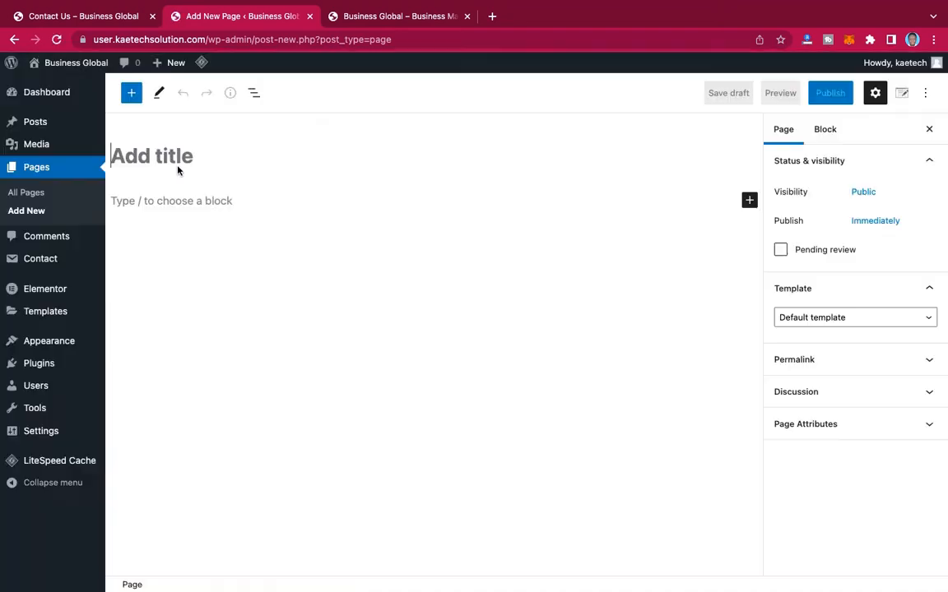
type("Contact Us")
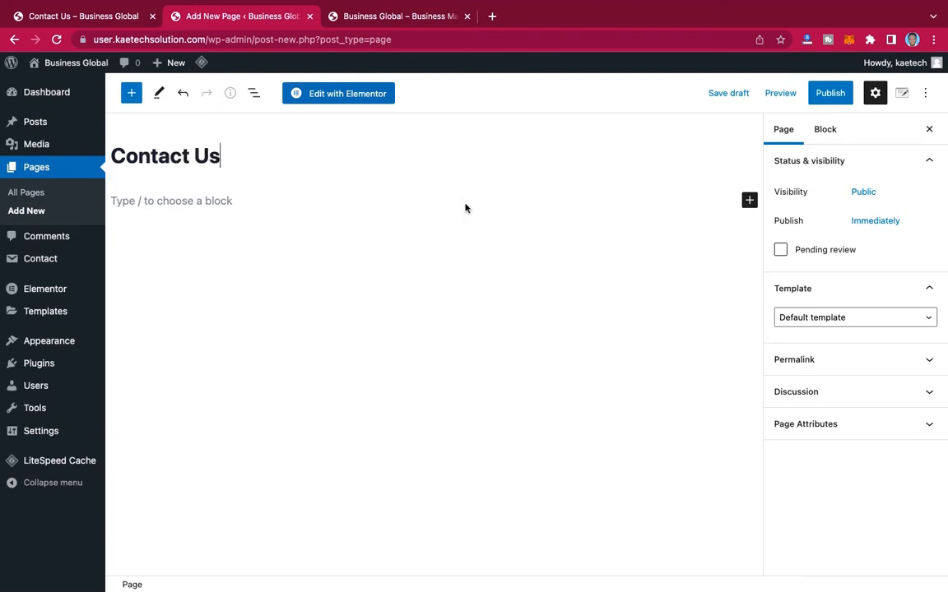
left_click(831, 319)
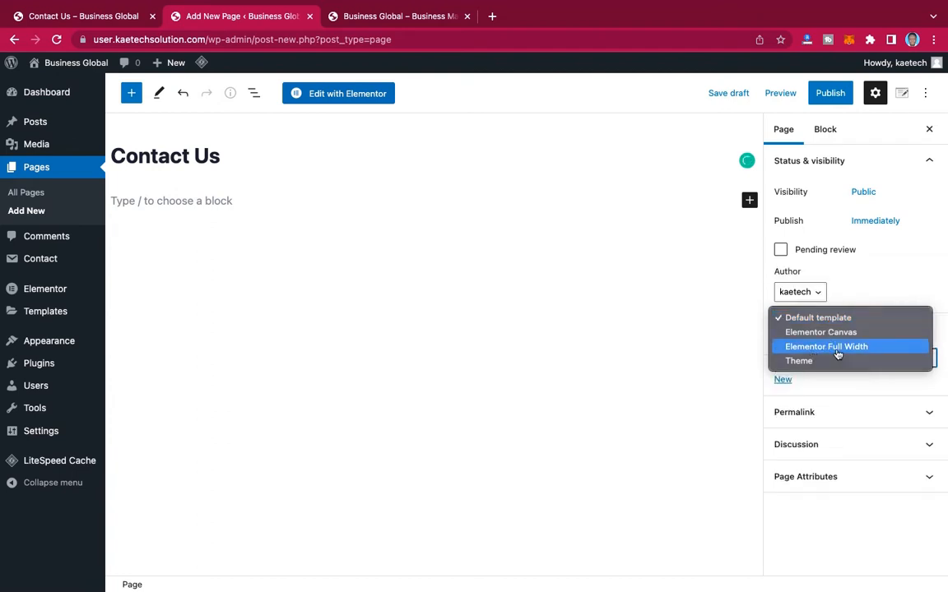
left_click(841, 351)
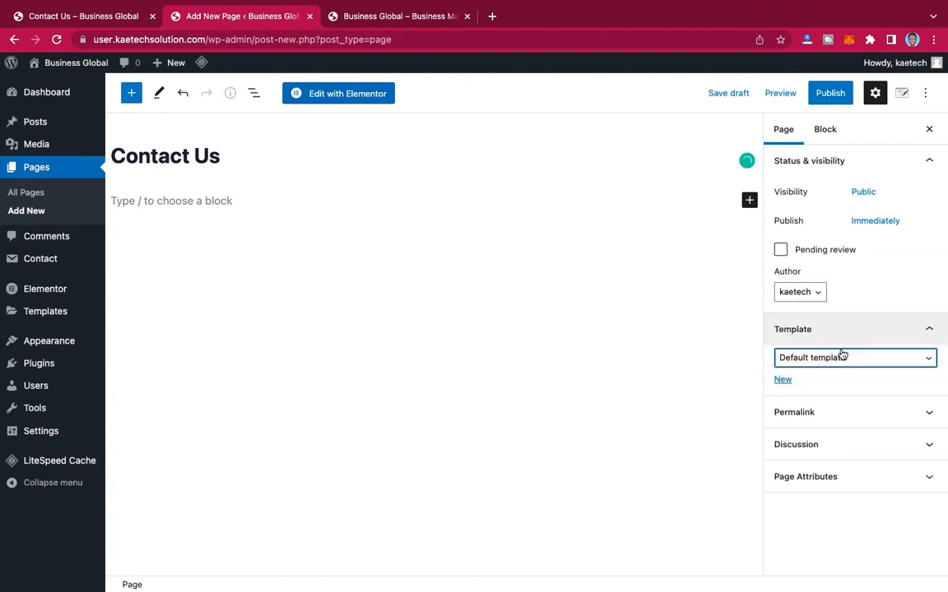
left_click(827, 93)
left_click(827, 95)
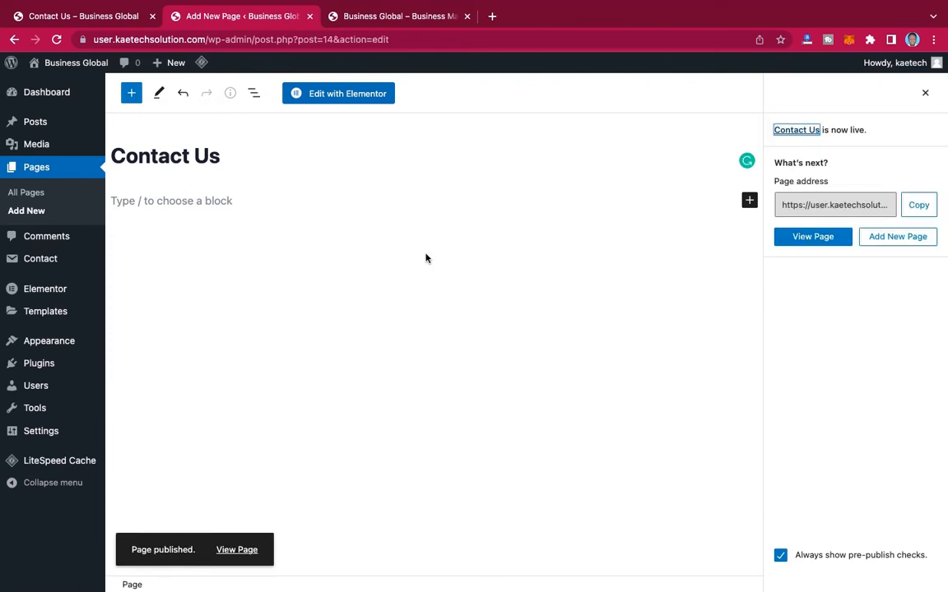
Step: Move the Sample Page and Privacy Policy pages to the trash with a bulk action from the list of all pages
left_click(30, 195)
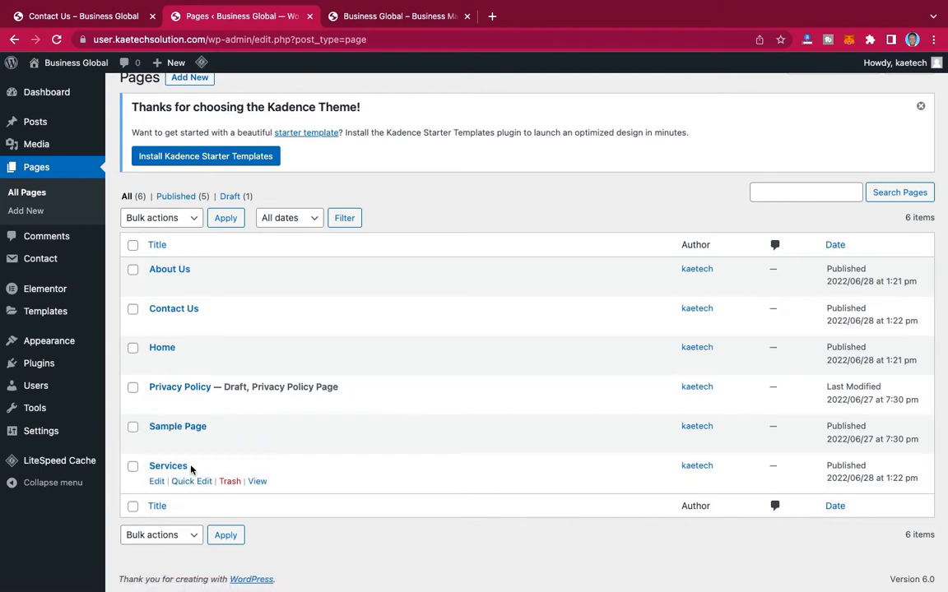
left_click(133, 427)
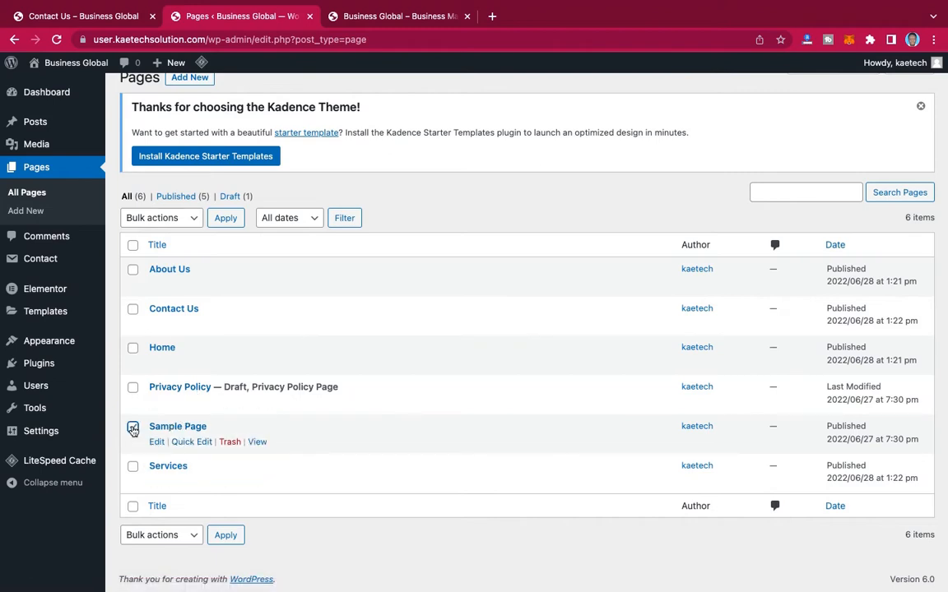
left_click(133, 388)
left_click(166, 219)
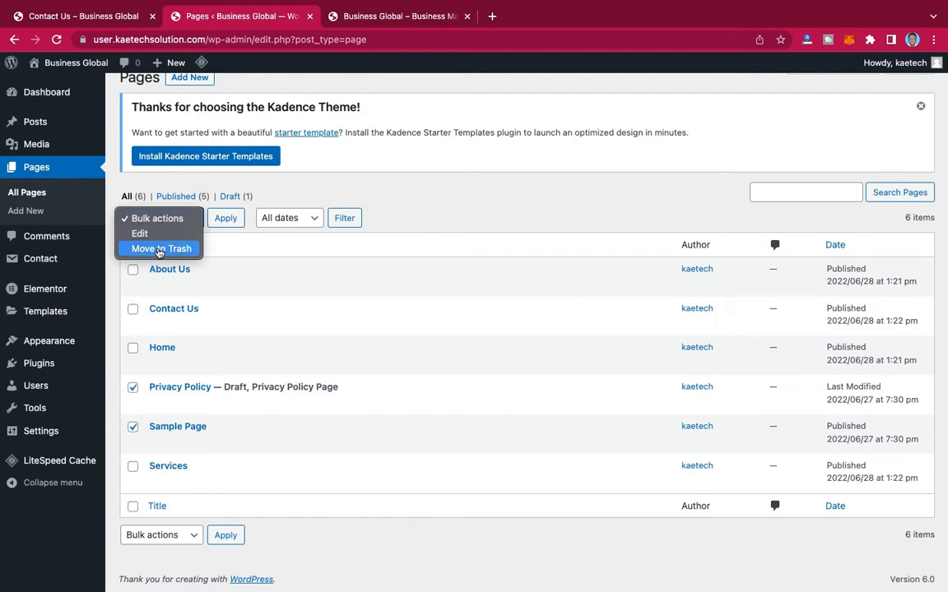
left_click(167, 248)
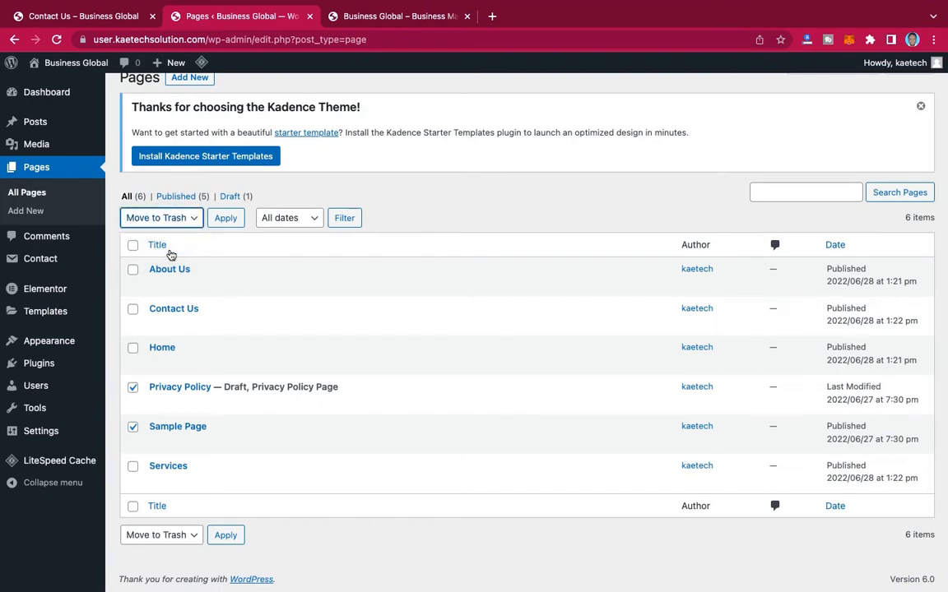
left_click(215, 220)
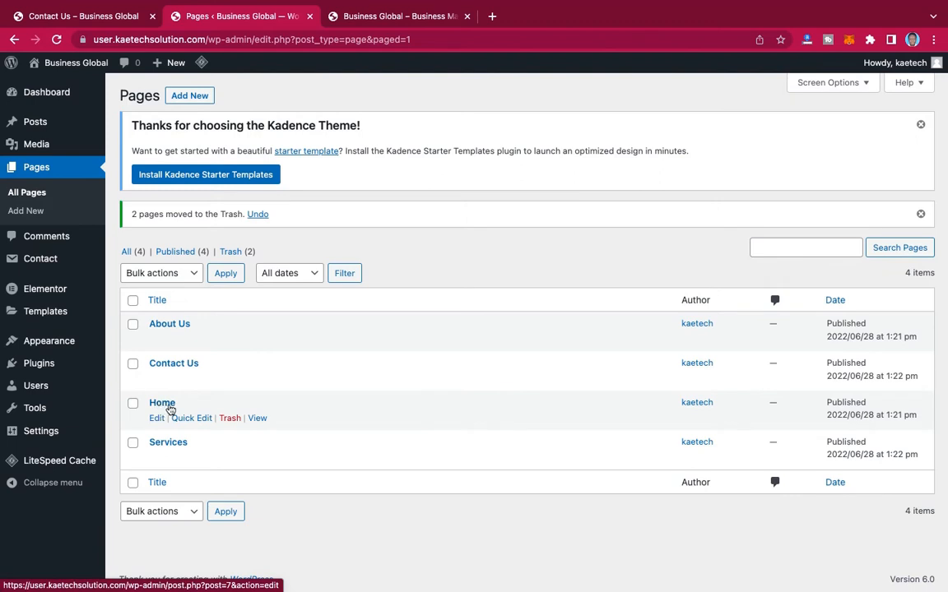
Step: View the live Home page in a new browser tab and compare it with the page the site title links to
right_click(255, 419)
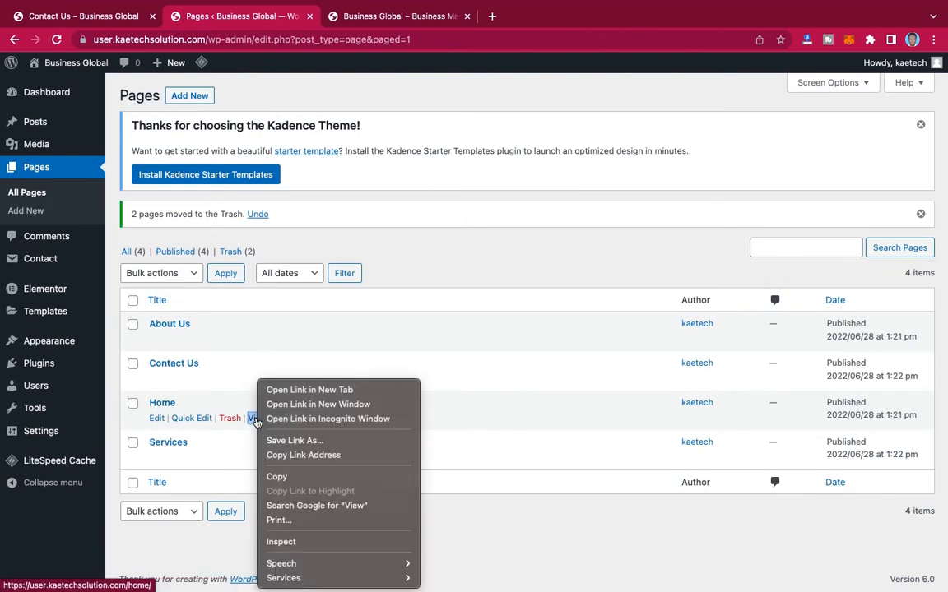
left_click(297, 390)
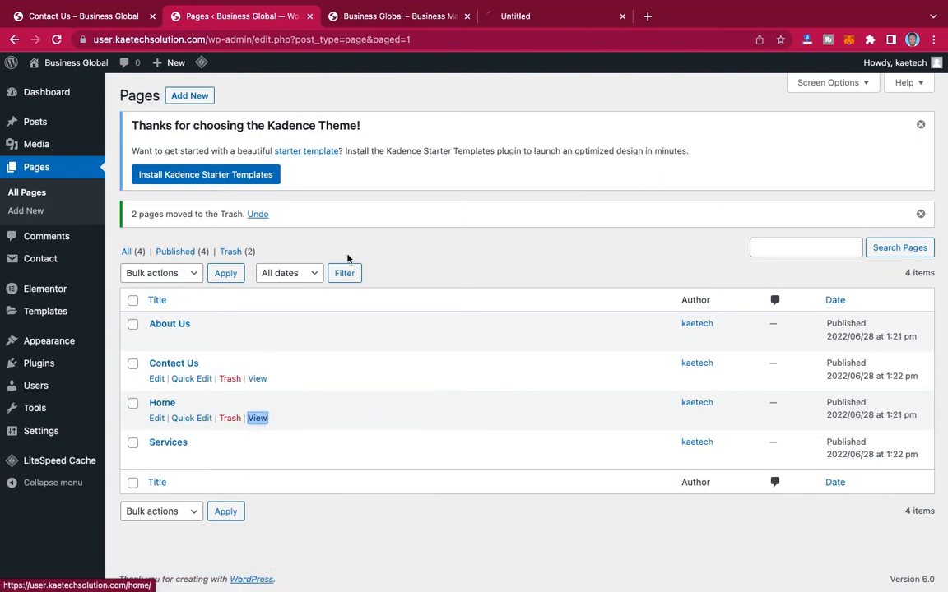
left_click(545, 18)
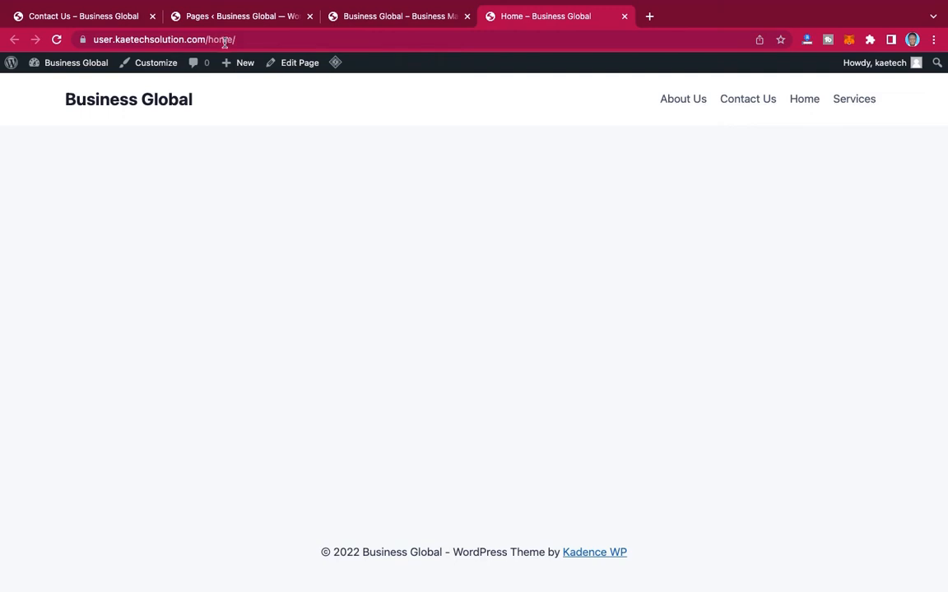
left_click(157, 102)
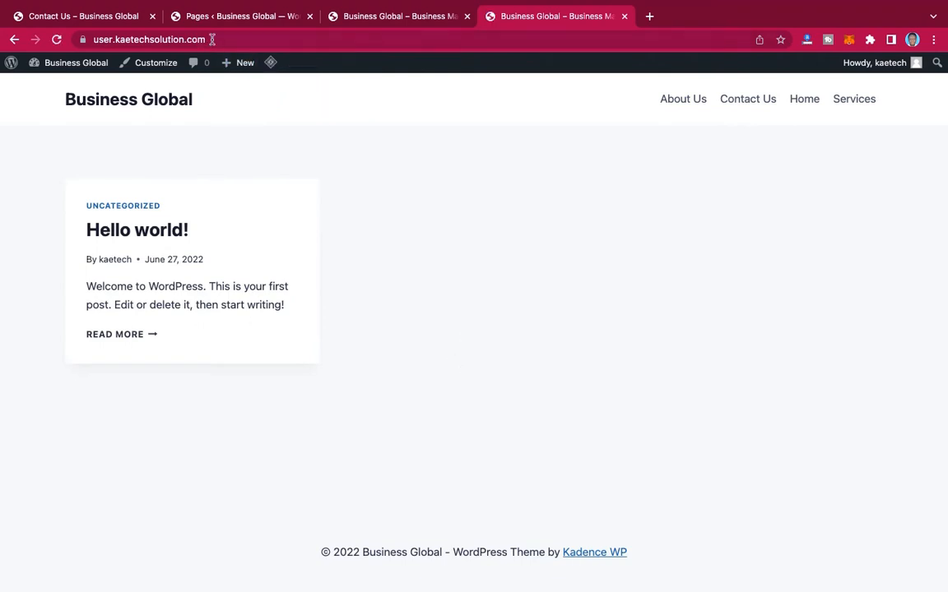
left_click(813, 98)
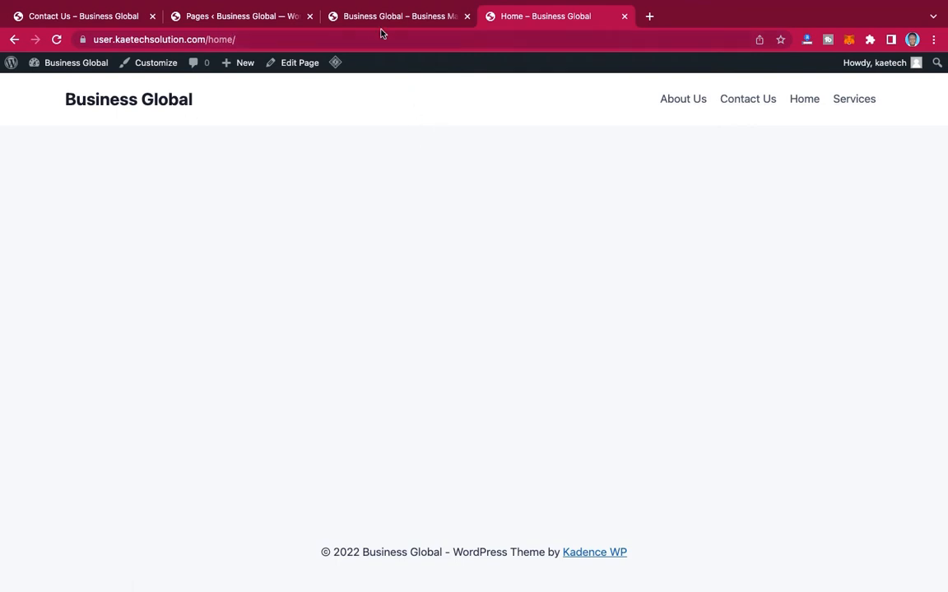
Step: Return to the WordPress admin and open the Reading settings
left_click(278, 17)
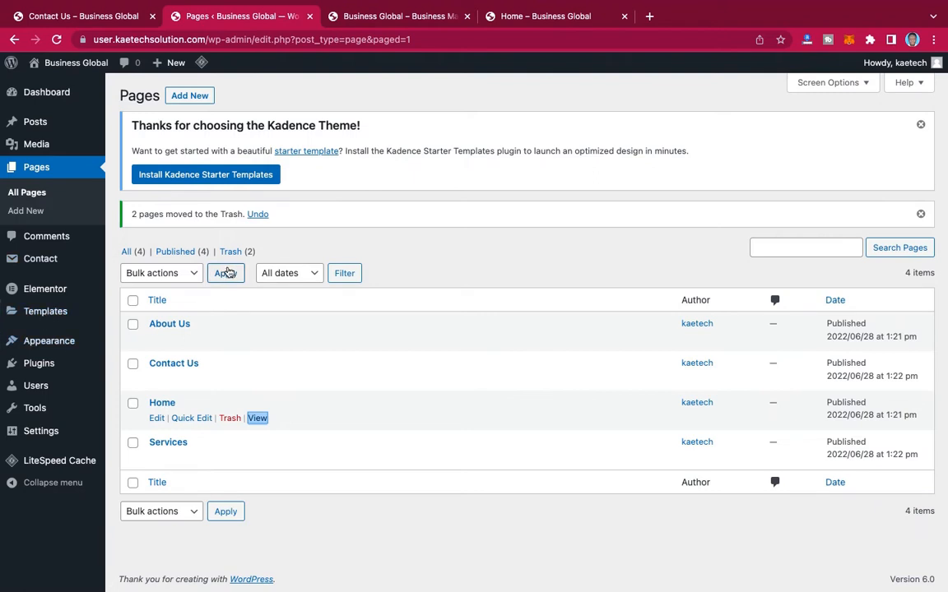
mouse_move(44, 348)
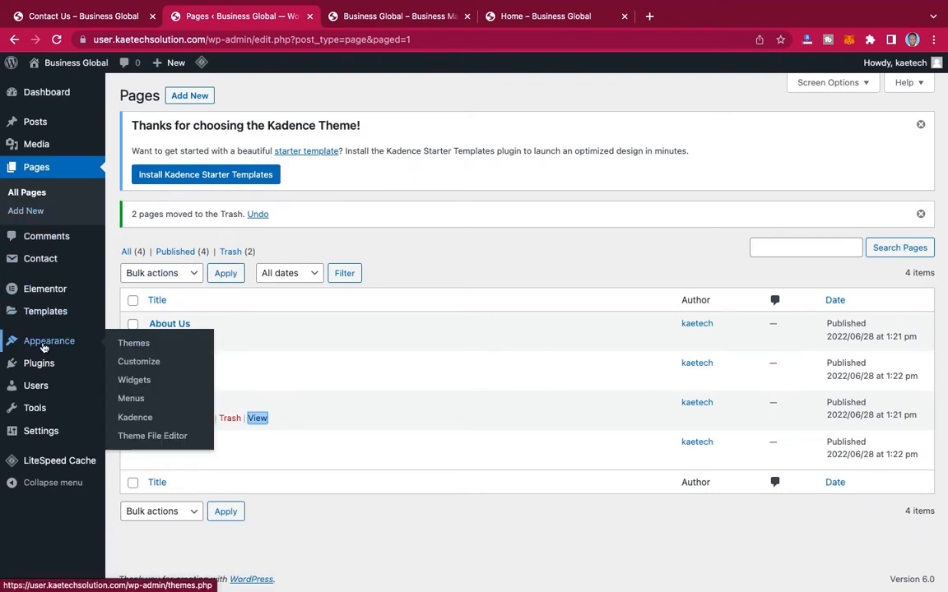
mouse_move(37, 437)
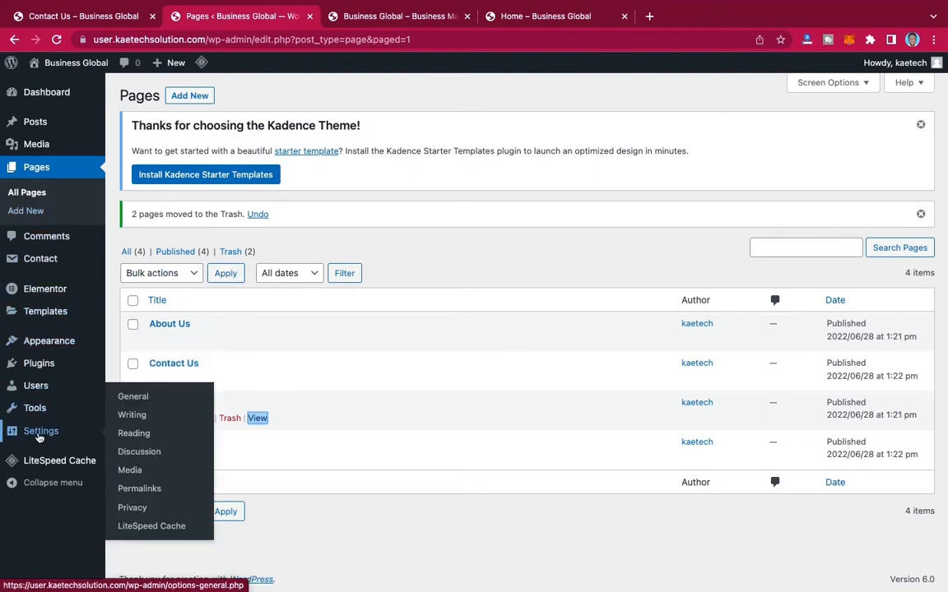
left_click(135, 437)
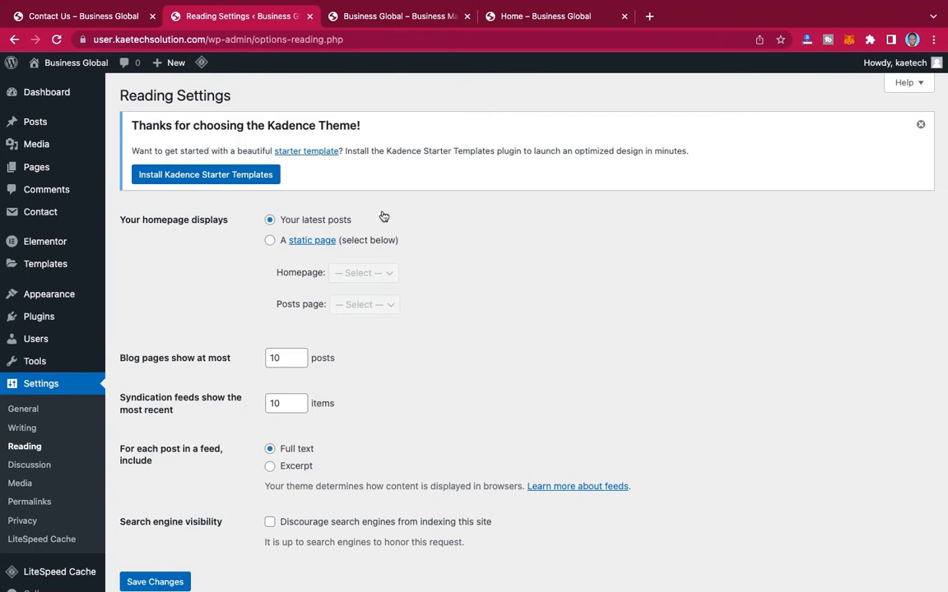
Step: Check what the live site's root address shows against the homepage display option in the Reading settings
left_click(524, 25)
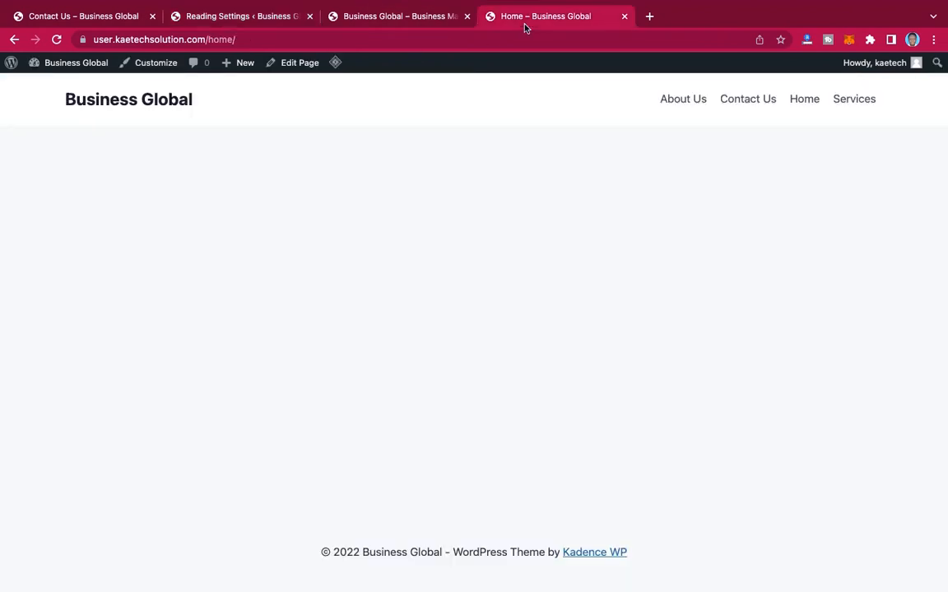
left_click(128, 92)
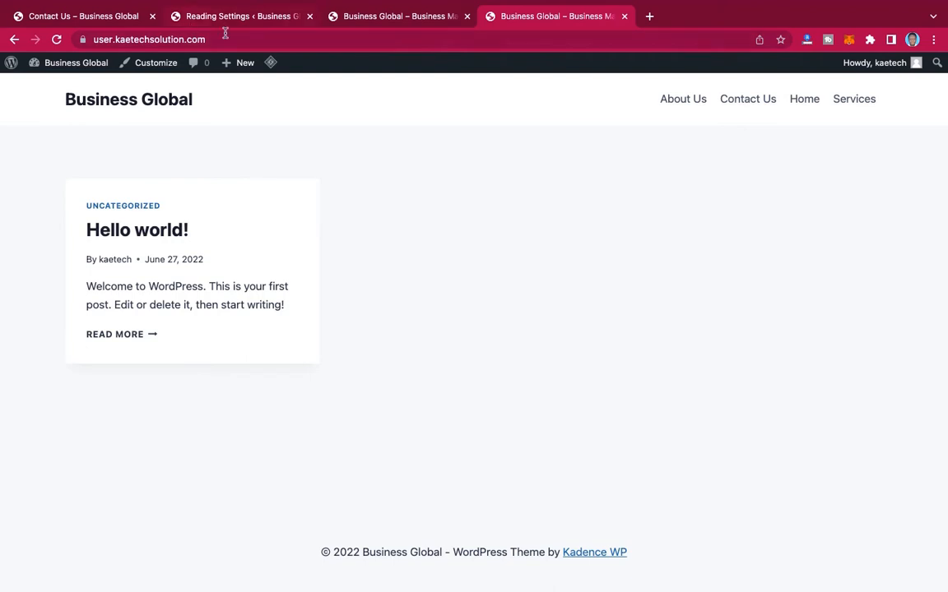
left_click(80, 14)
left_click(202, 16)
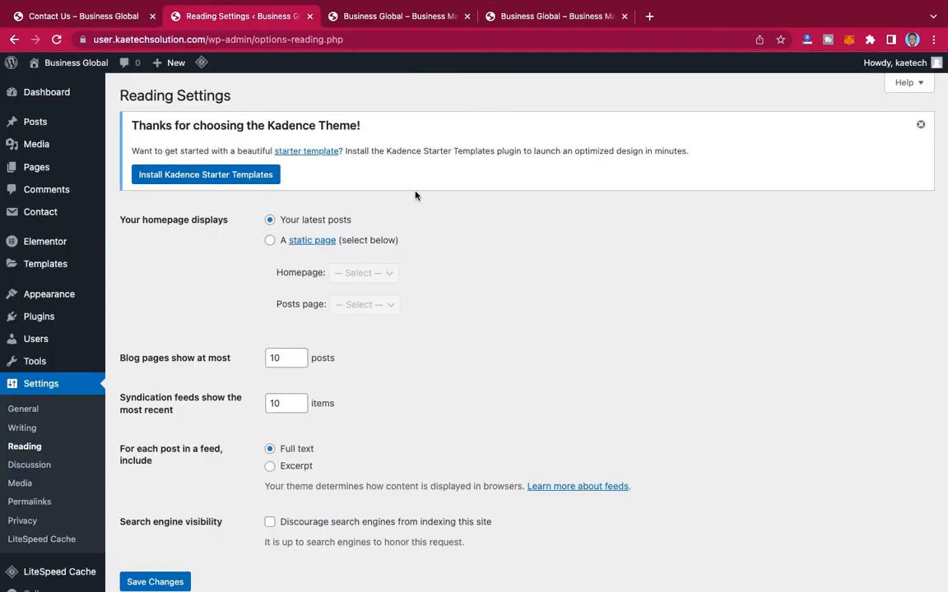
left_click(527, 20)
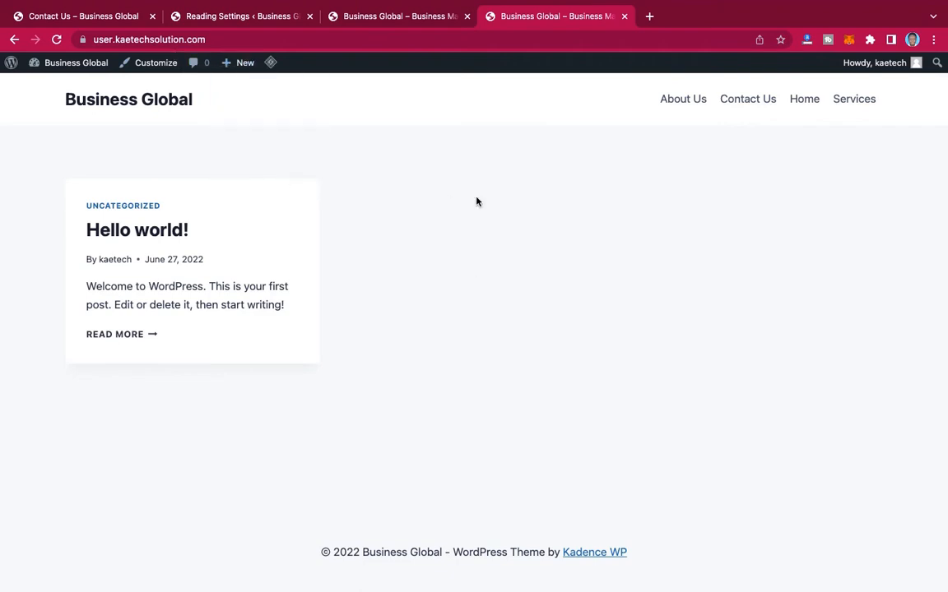
Step: Set the homepage to display a static page, choose Home as the homepage, and save the Reading settings
left_click(268, 17)
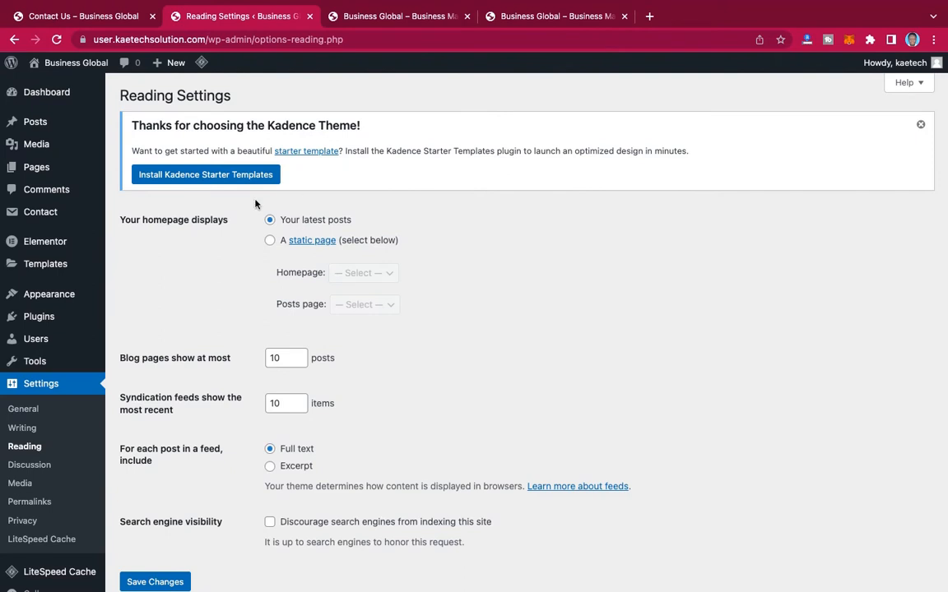
left_click(270, 242)
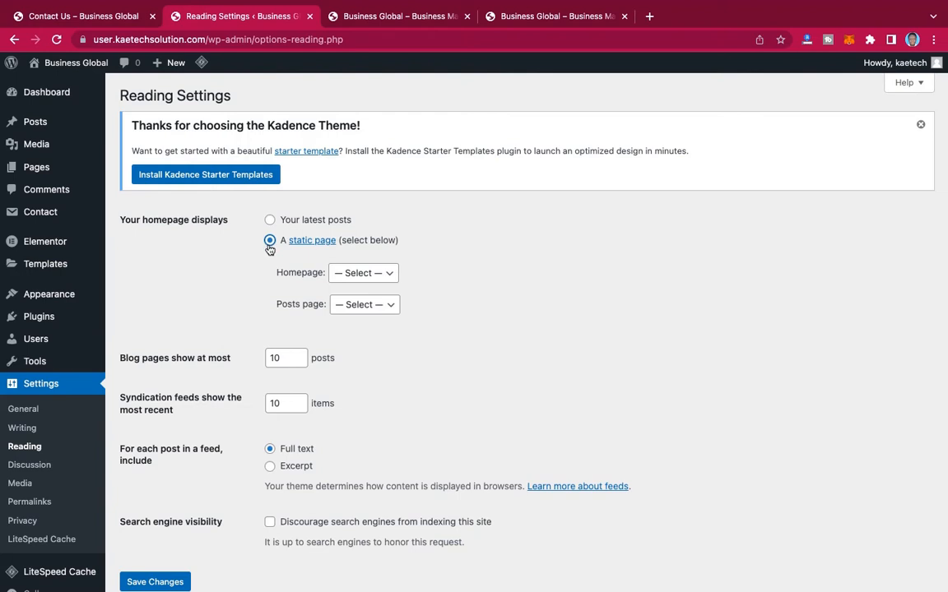
left_click(362, 279)
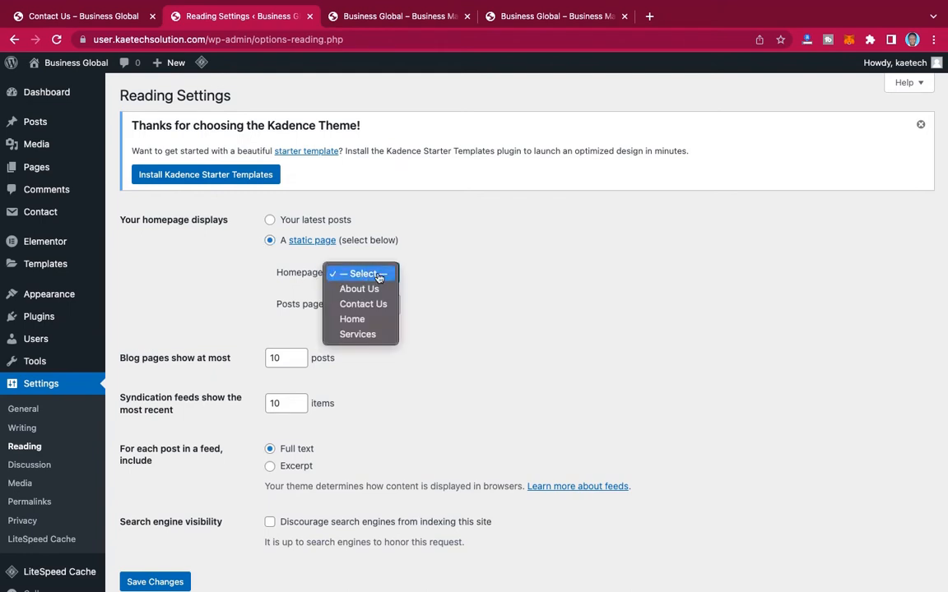
left_click(353, 320)
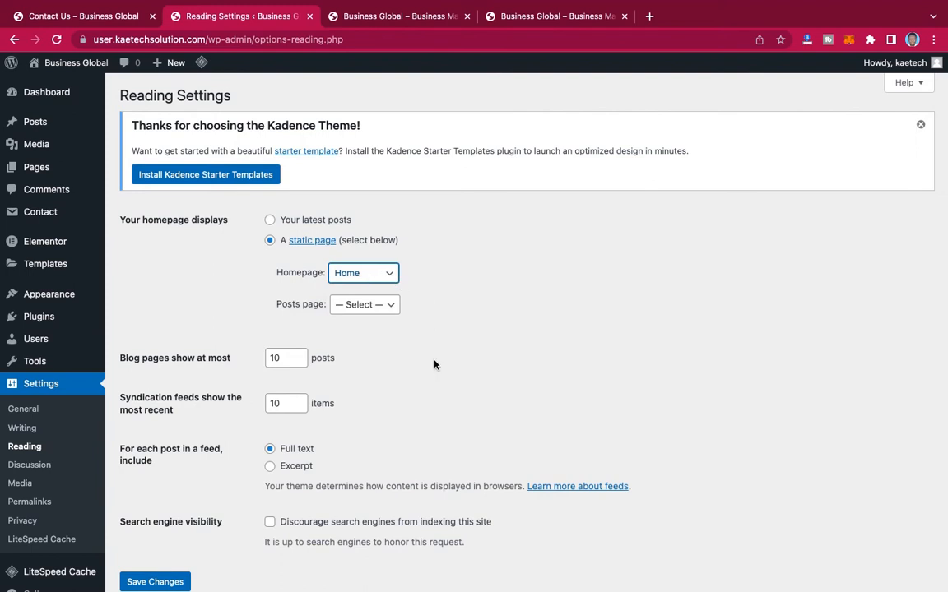
scroll(433, 364, "down", 2)
left_click(169, 524)
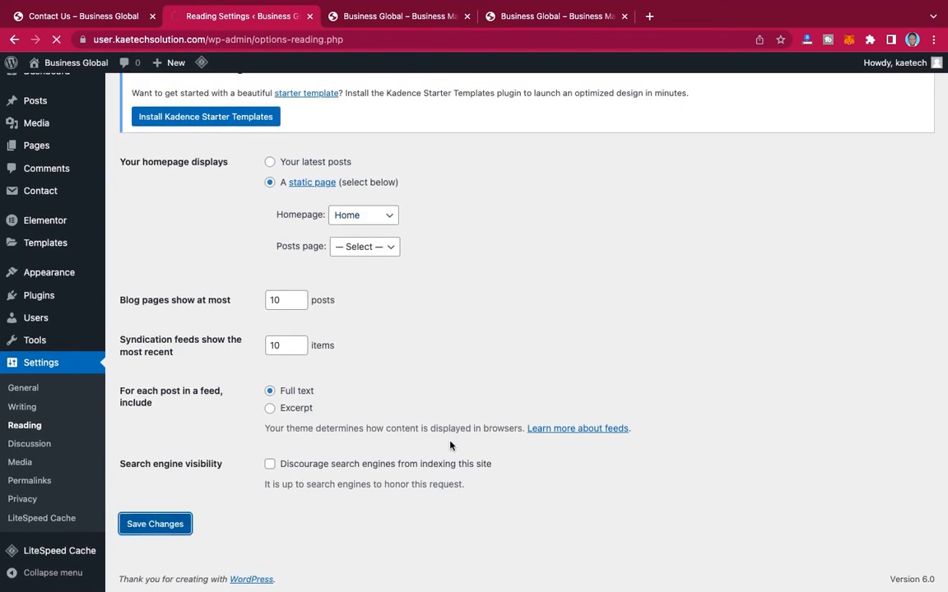
Step: Purge all caches from the live site's Home page and check the page its Home link opens
left_click(551, 16)
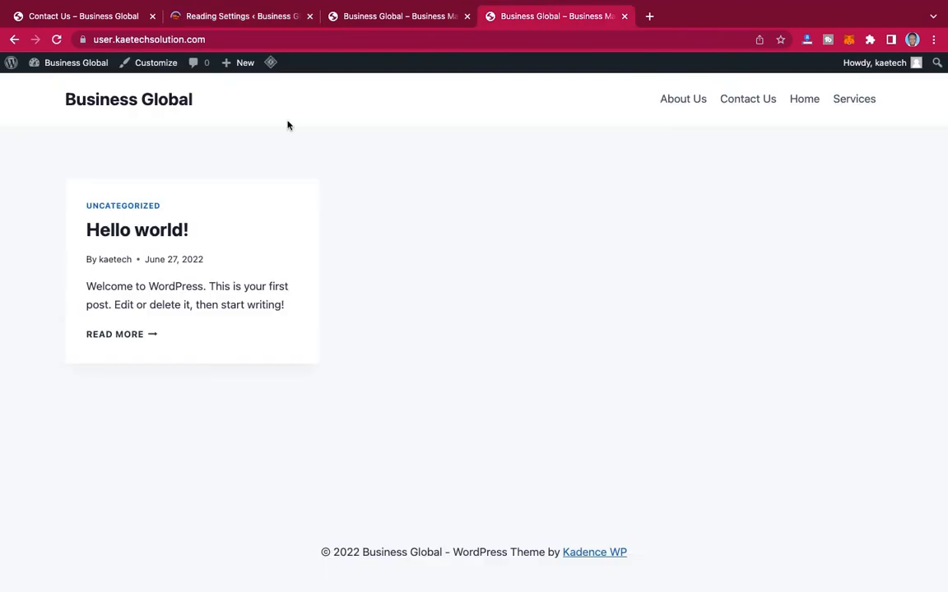
left_click(806, 100)
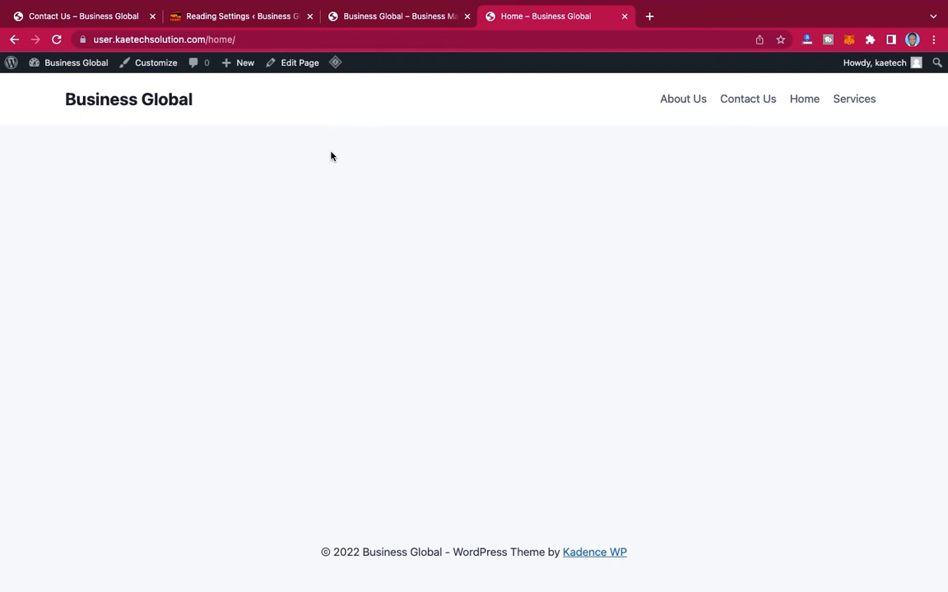
mouse_move(335, 66)
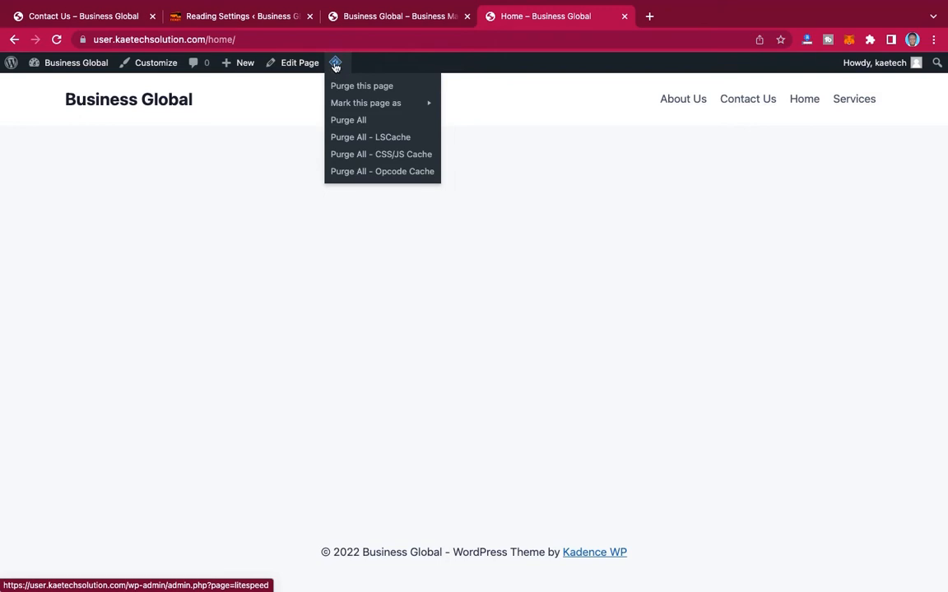
left_click(341, 122)
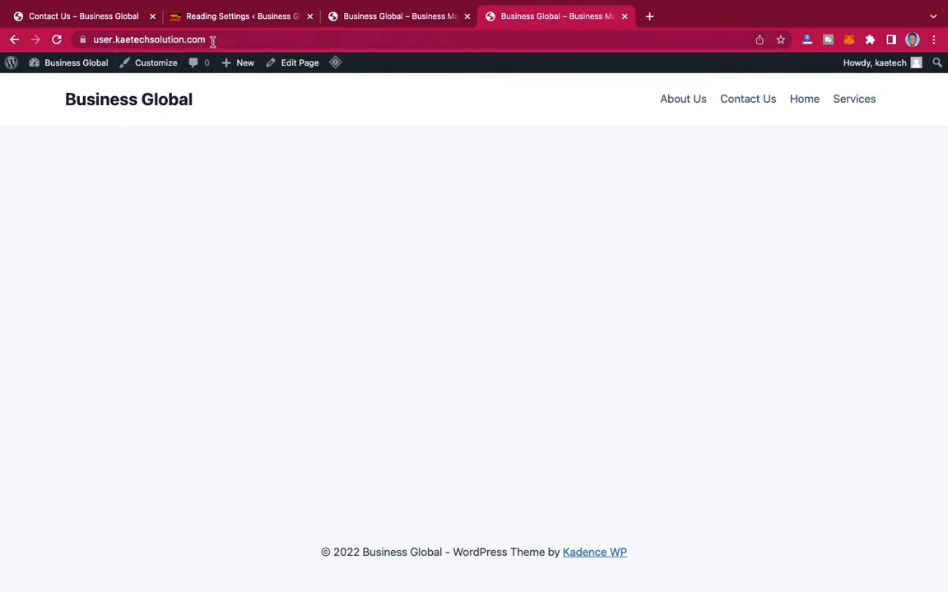
left_click(808, 100)
Step: Return to the WordPress admin and open the site's menu editor
left_click(265, 20)
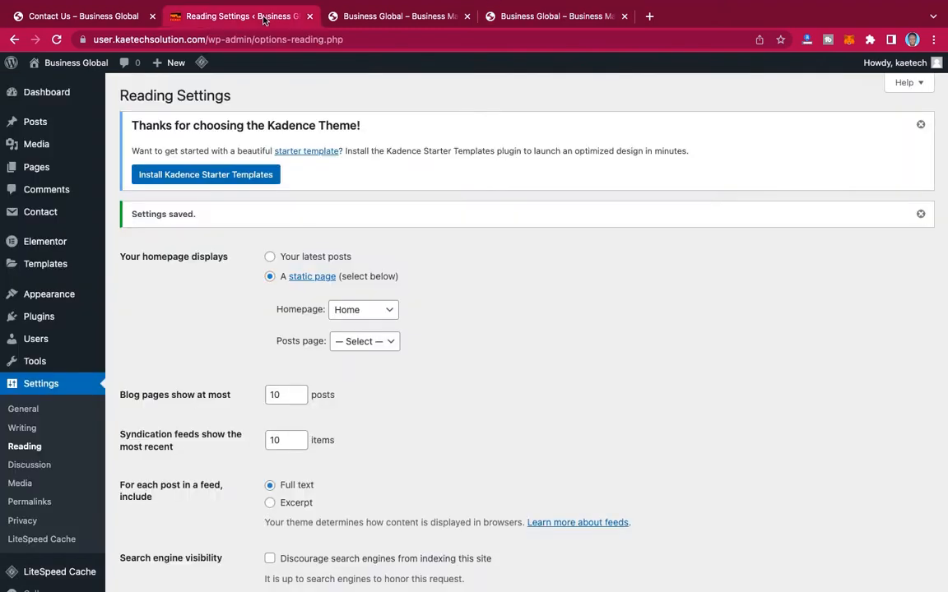
mouse_move(70, 298)
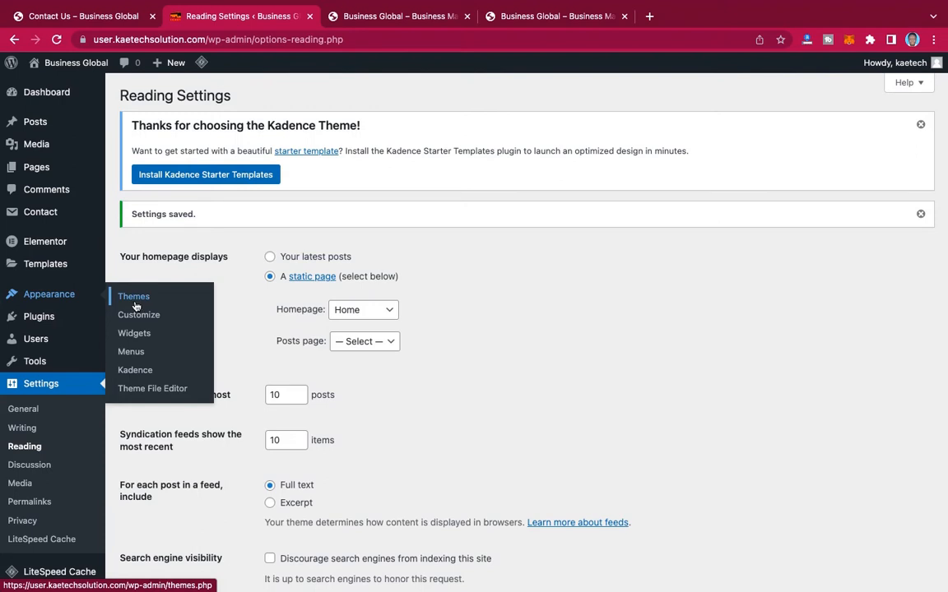
left_click(131, 352)
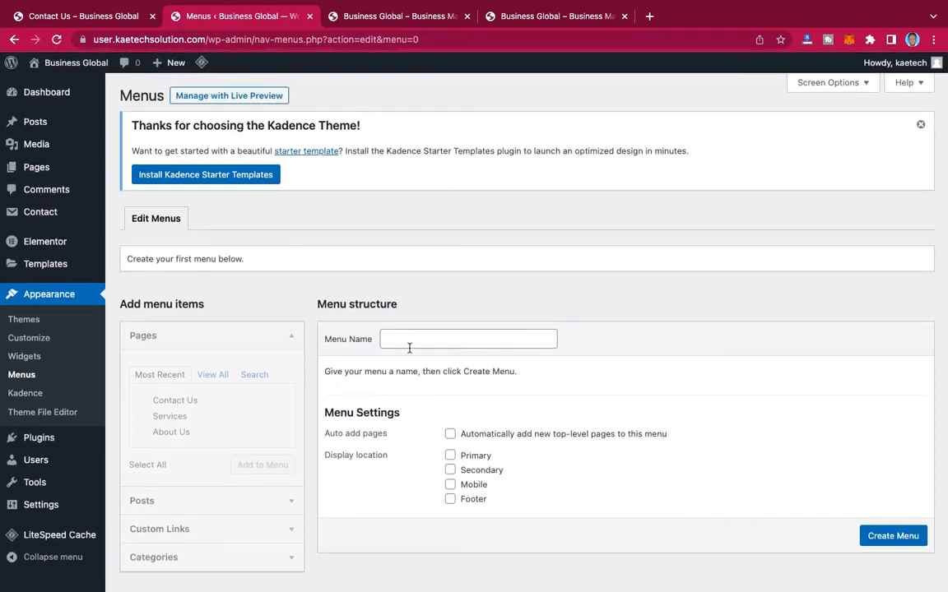
Step: Create a menu named Main Menu assigned to the Primary and Mobile display locations
left_click(414, 338)
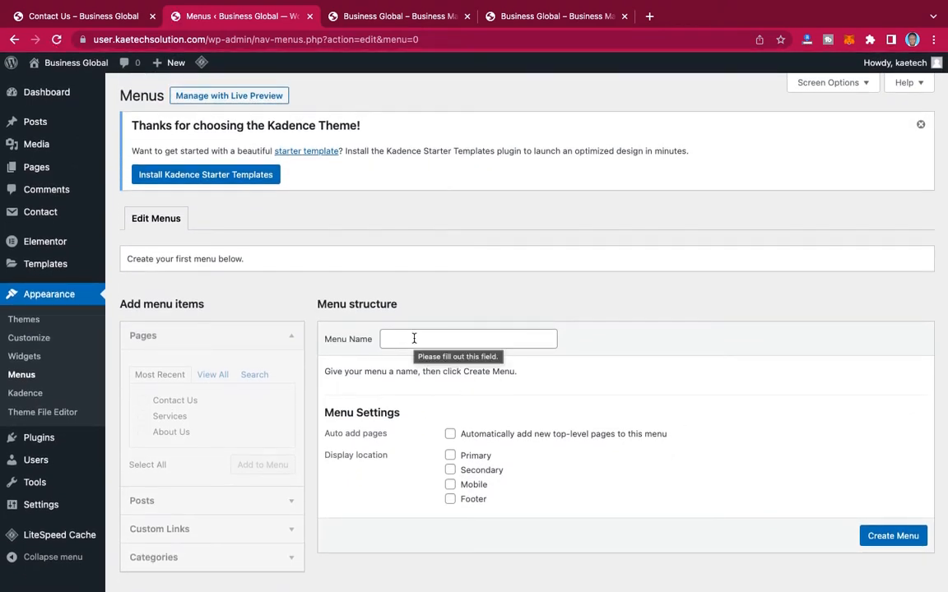
left_click(510, 370)
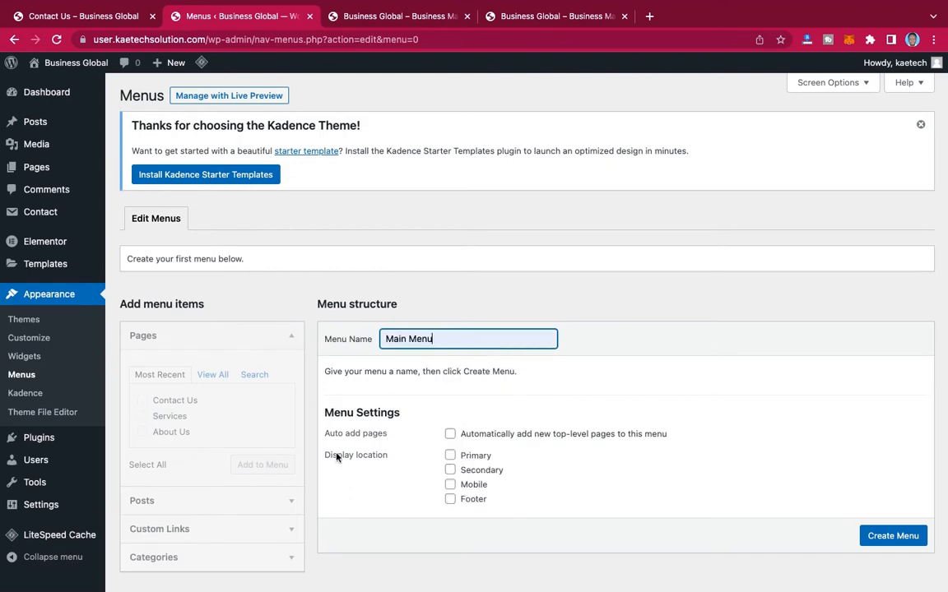
left_click(450, 456)
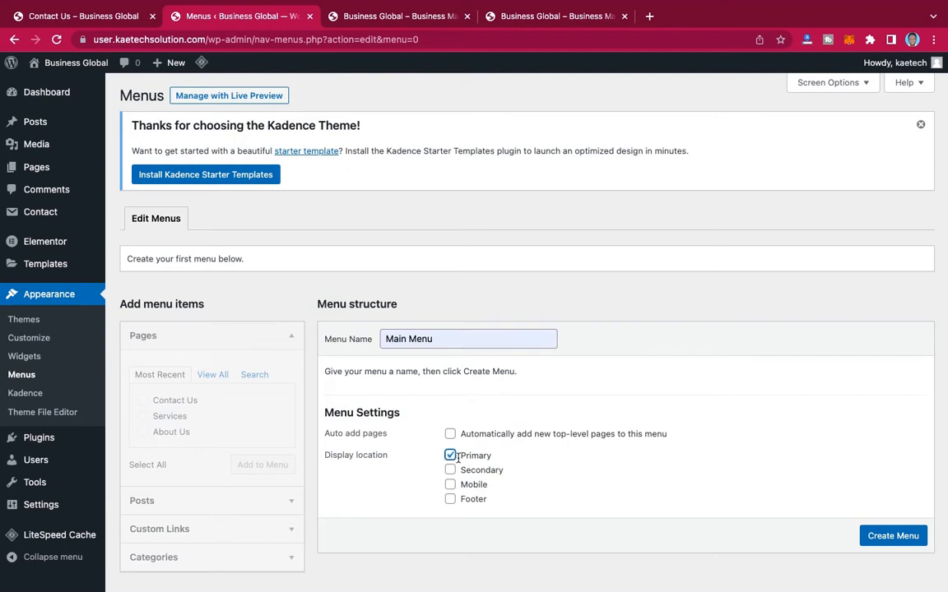
left_click(450, 485)
left_click(450, 499)
left_click(450, 499)
left_click(892, 536)
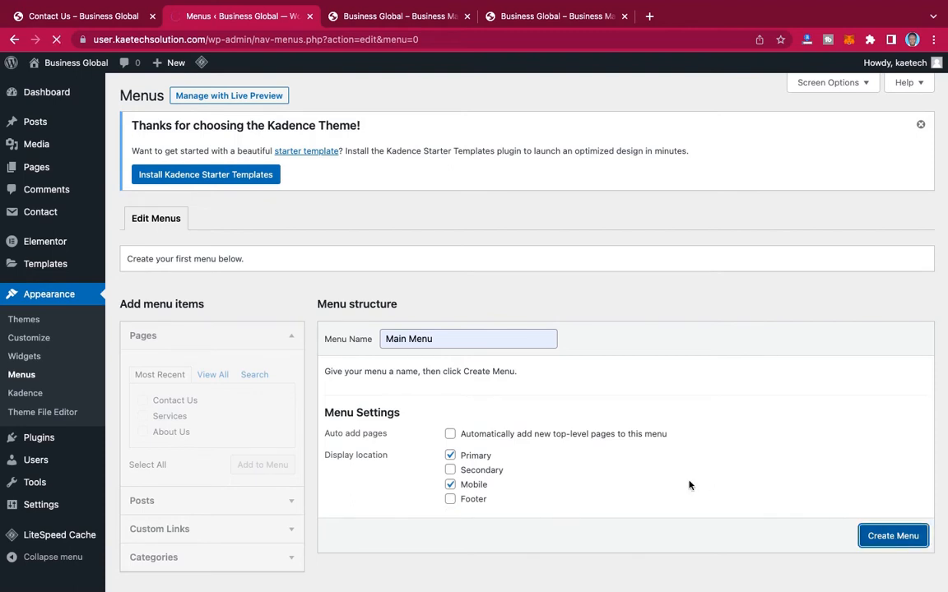
Step: Add the Home, About Us, Contact Us and Services pages to the Main Menu
scroll(690, 485, "down", 2)
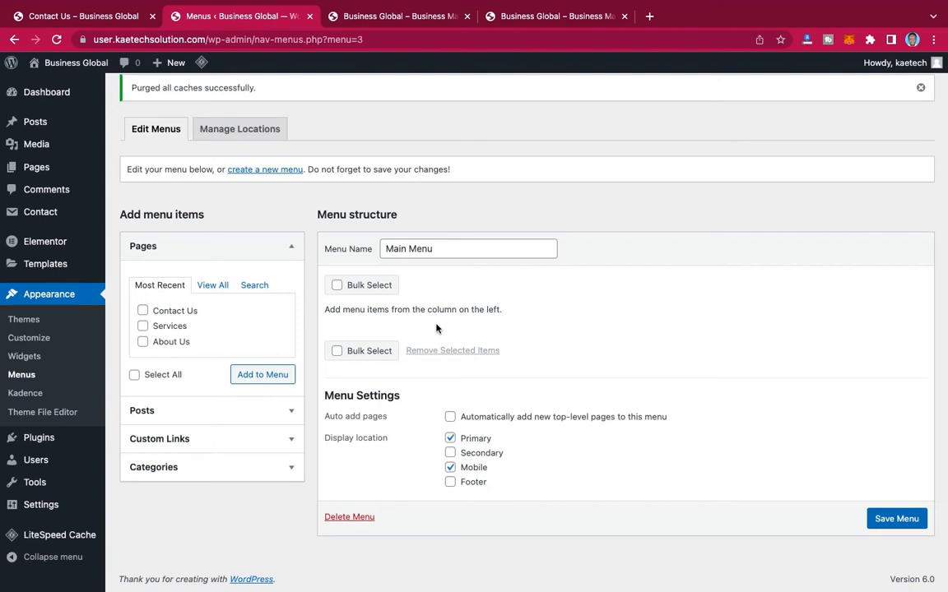
left_click(207, 286)
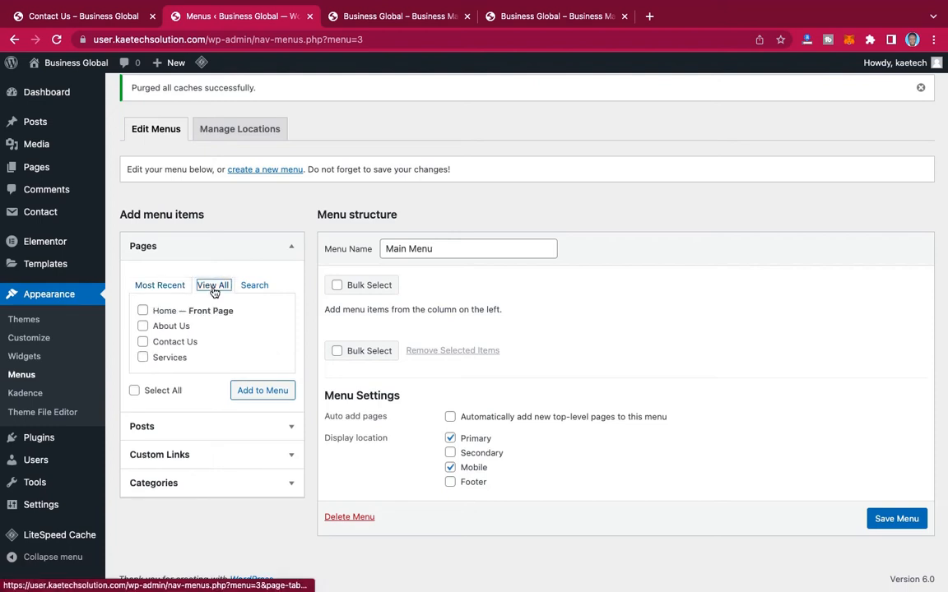
left_click(142, 311)
left_click(142, 326)
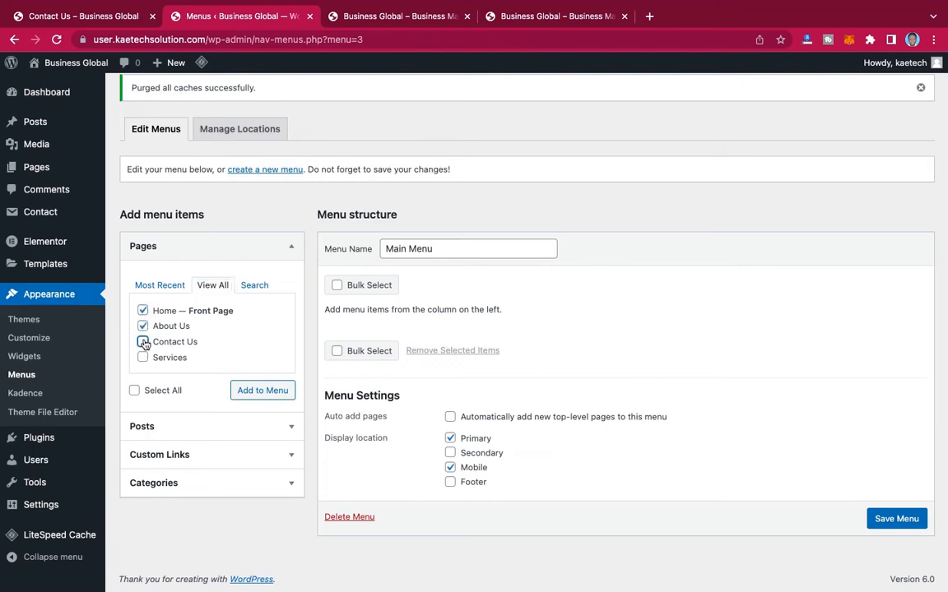
left_click(142, 342)
left_click(143, 357)
left_click(257, 392)
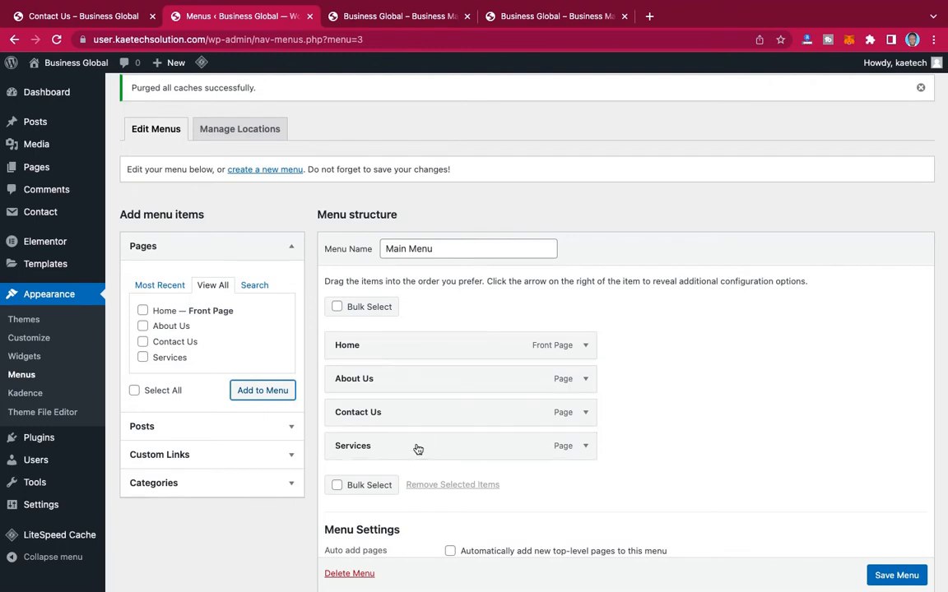
Step: Move Contact Us below Services in the Main Menu structure and save the menu
left_click_drag(426, 412, 419, 455)
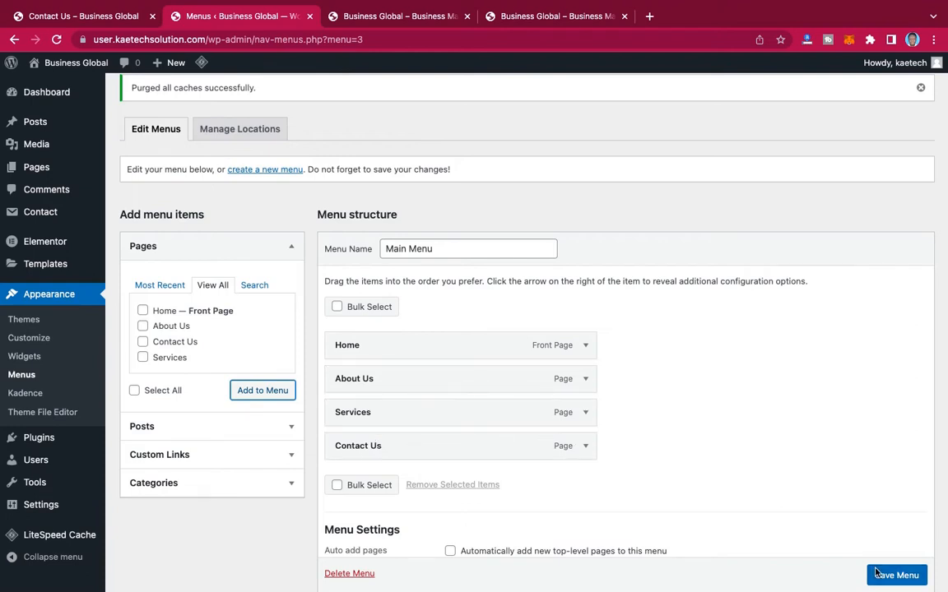
scroll(866, 514, "down", 2)
scroll(866, 514, "down", 2)
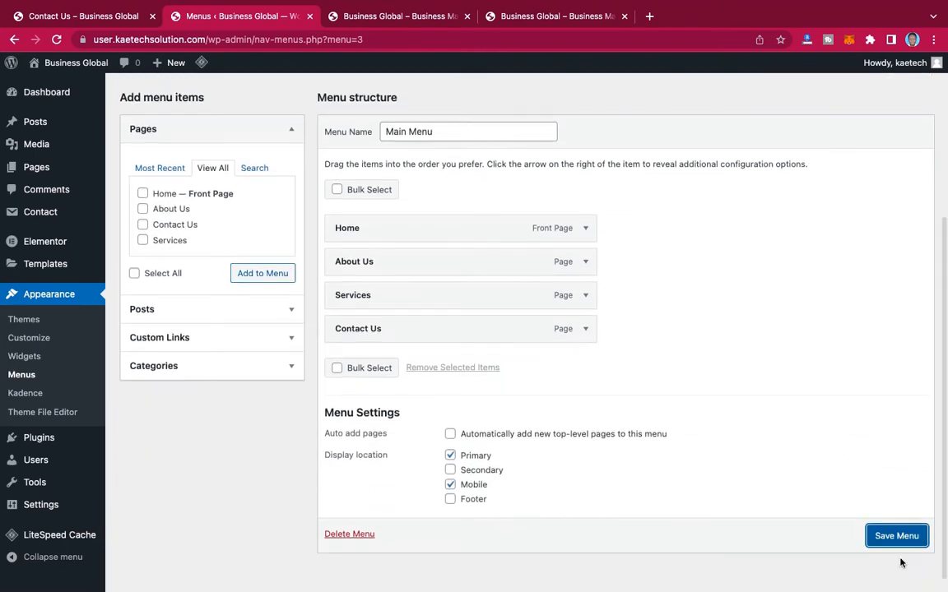
left_click(889, 537)
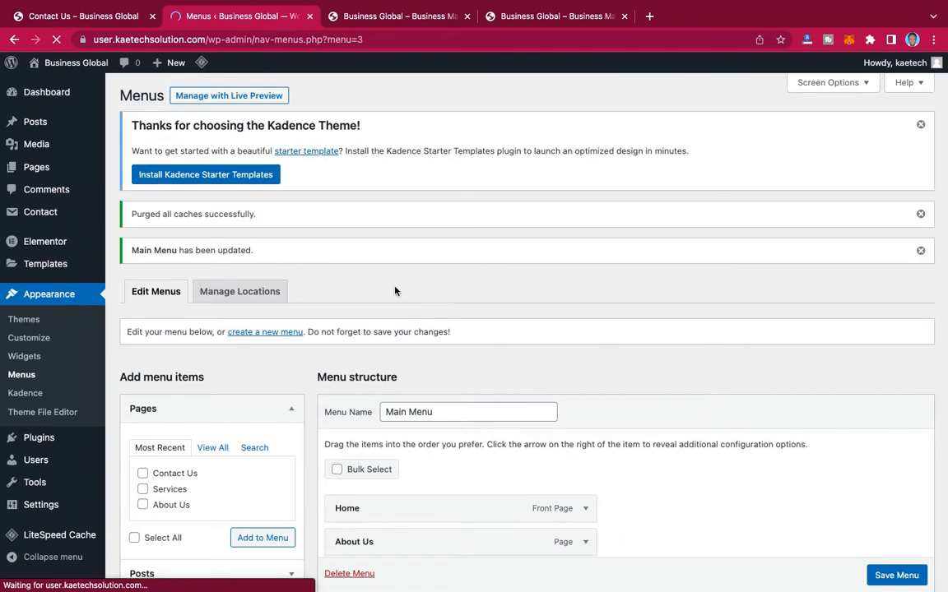
scroll(395, 292, "down", 2)
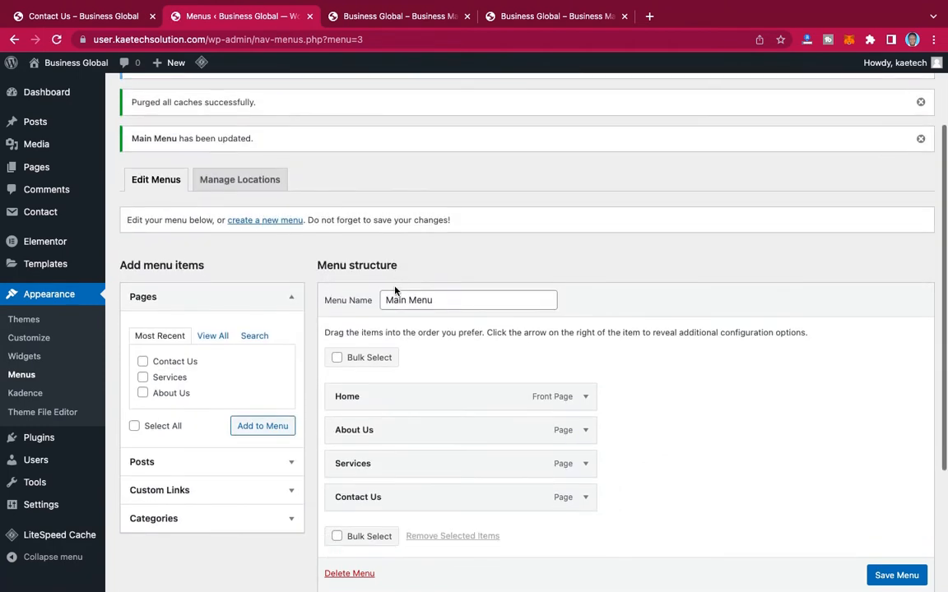
scroll(395, 291, "up", 1)
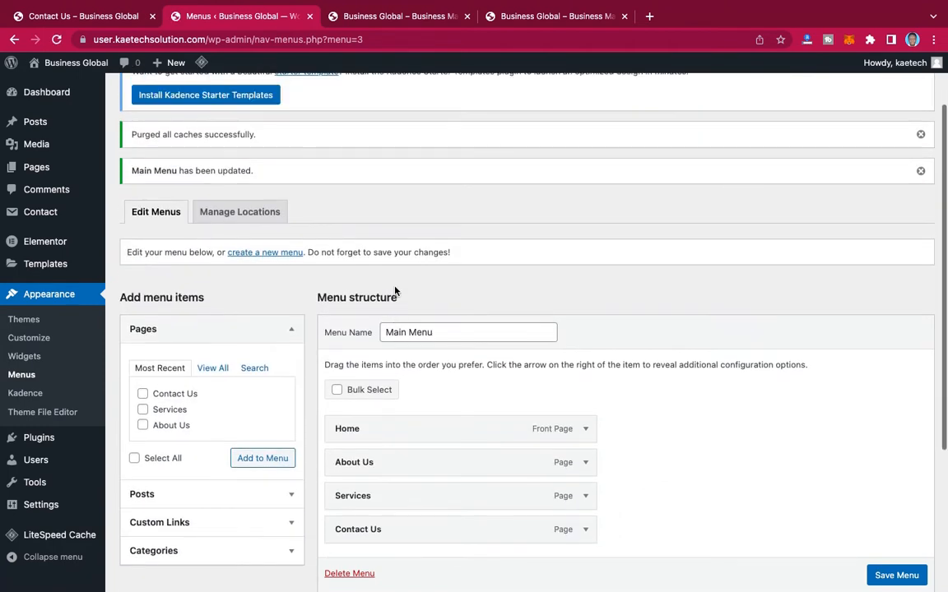
Step: Start a new menu and examine the footer links on the reference site's Contact Us page
left_click(272, 254)
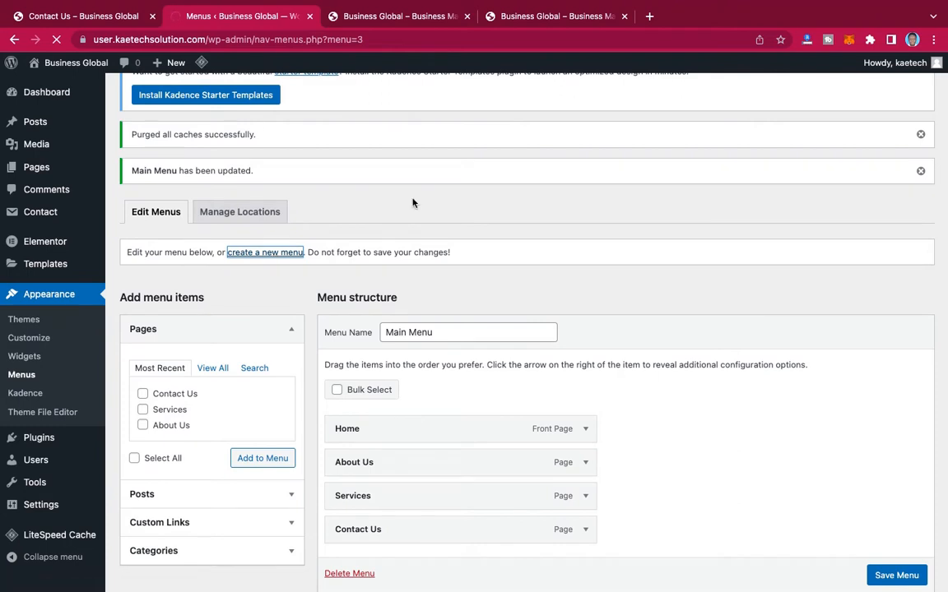
left_click(83, 14)
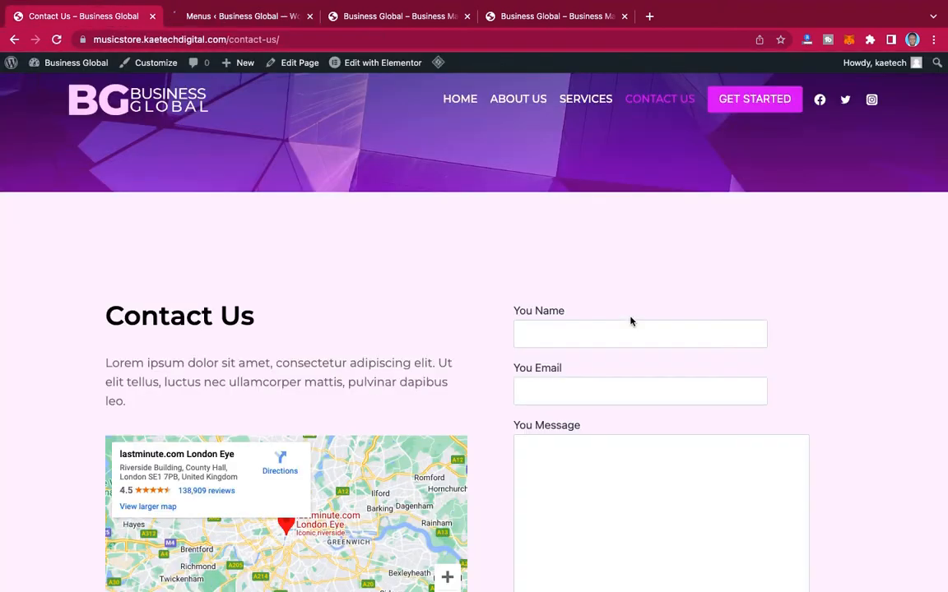
scroll(631, 321, "down", 5)
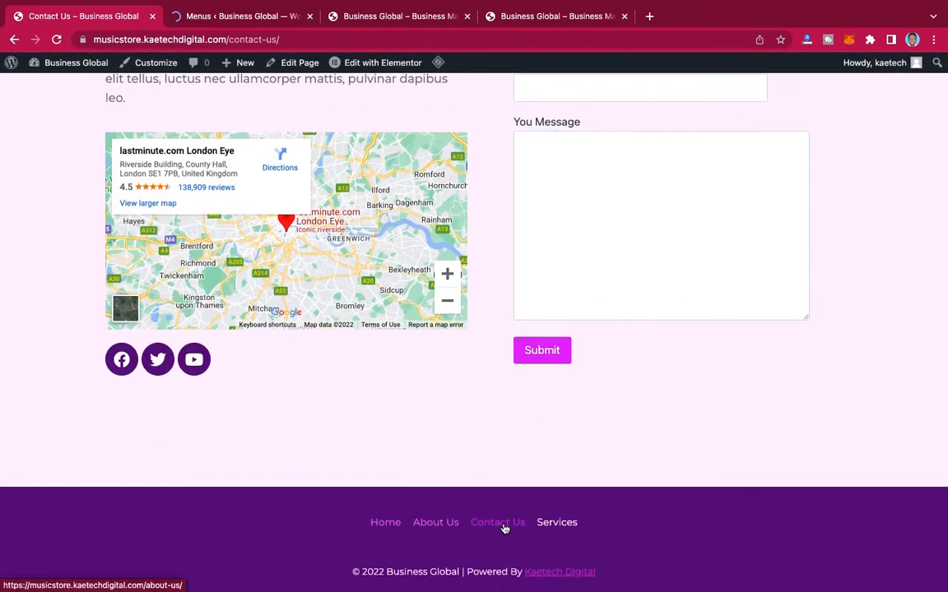
scroll(487, 492, "up", 10)
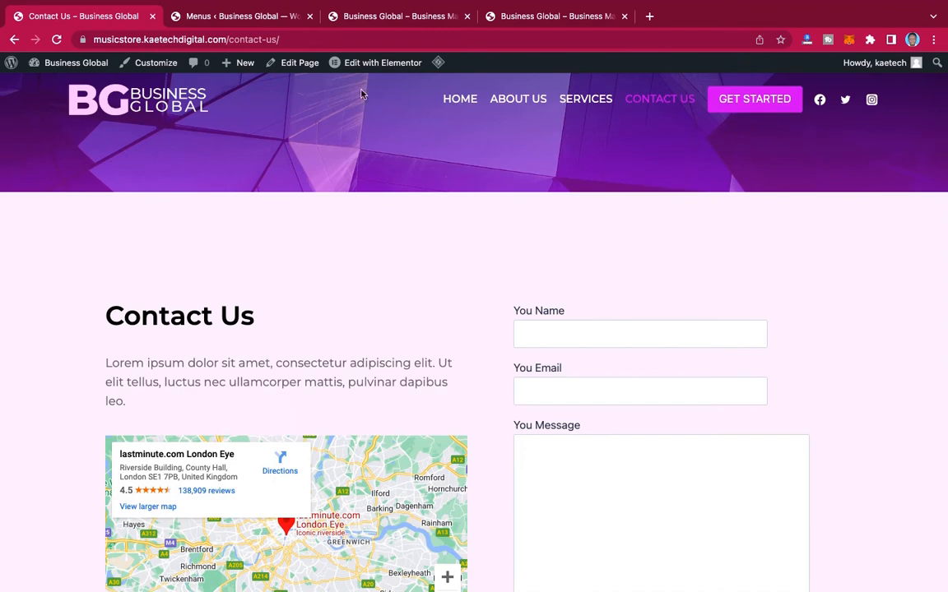
Step: Return to the menu editor and create a menu named Footer Menu assigned to the Footer display location
left_click(251, 23)
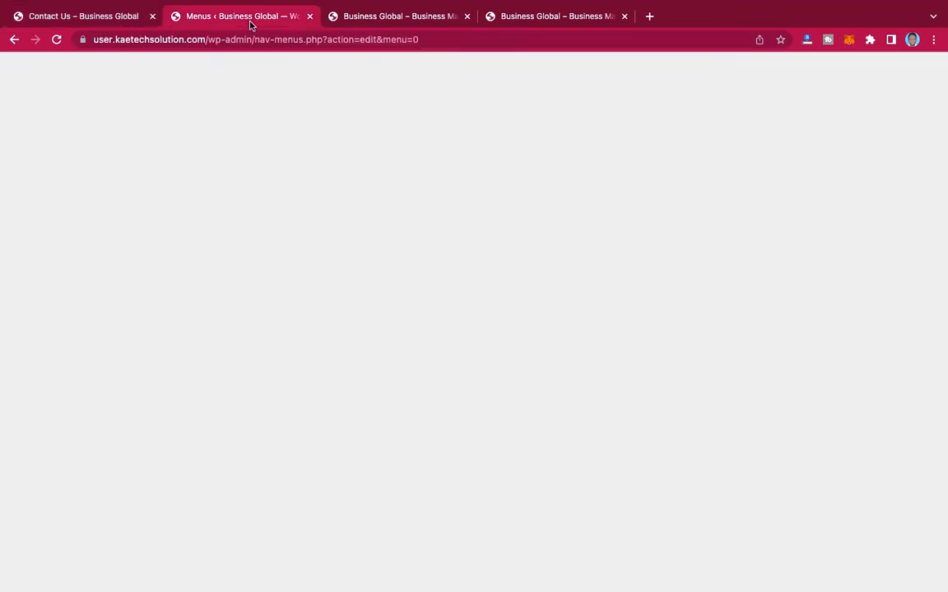
left_click(413, 344)
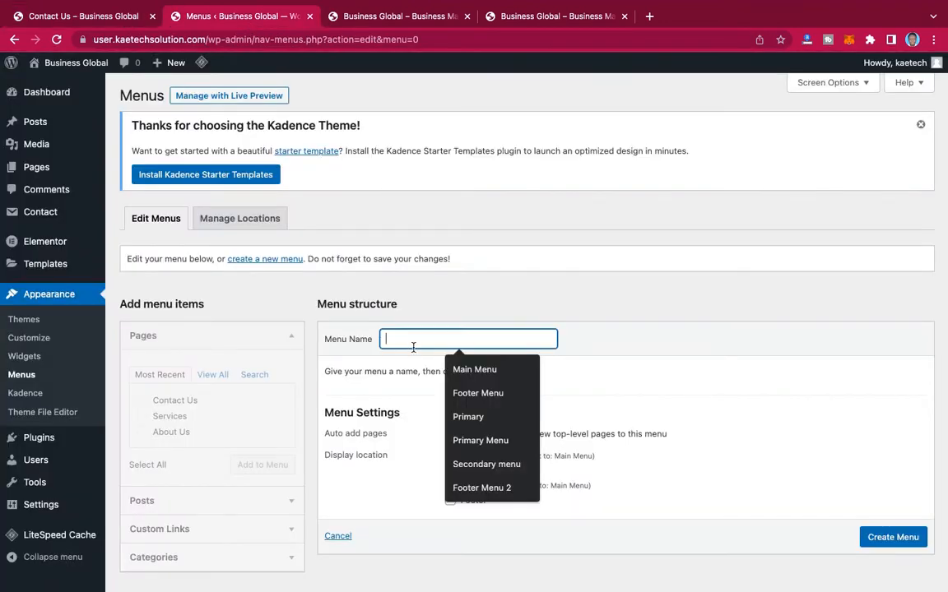
left_click(486, 393)
scroll(545, 431, "down", 1)
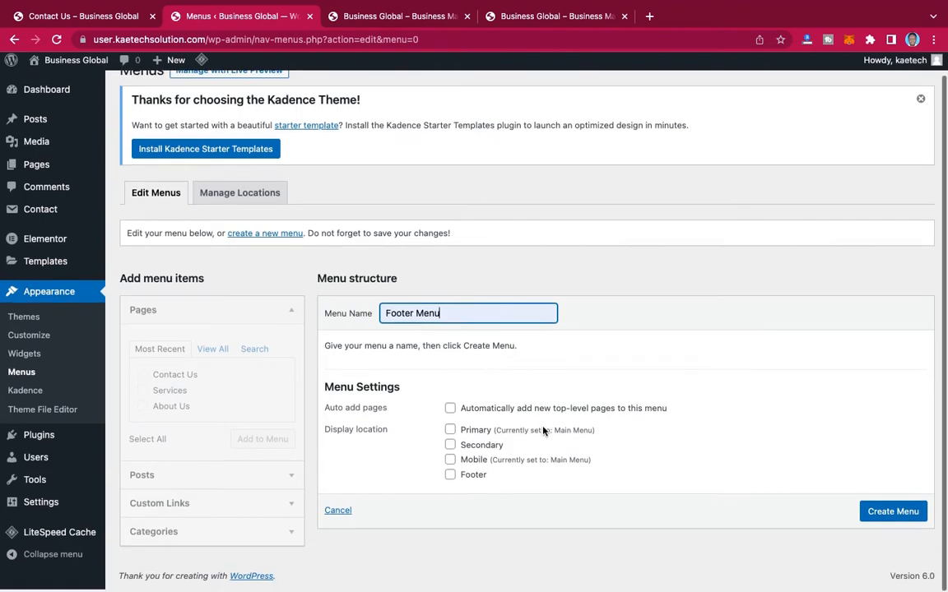
left_click(450, 476)
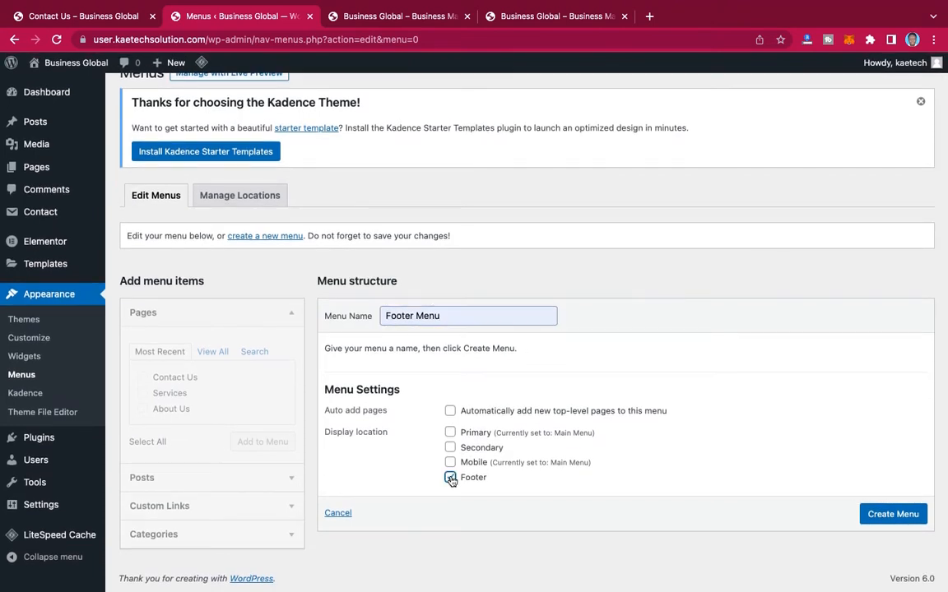
left_click(892, 517)
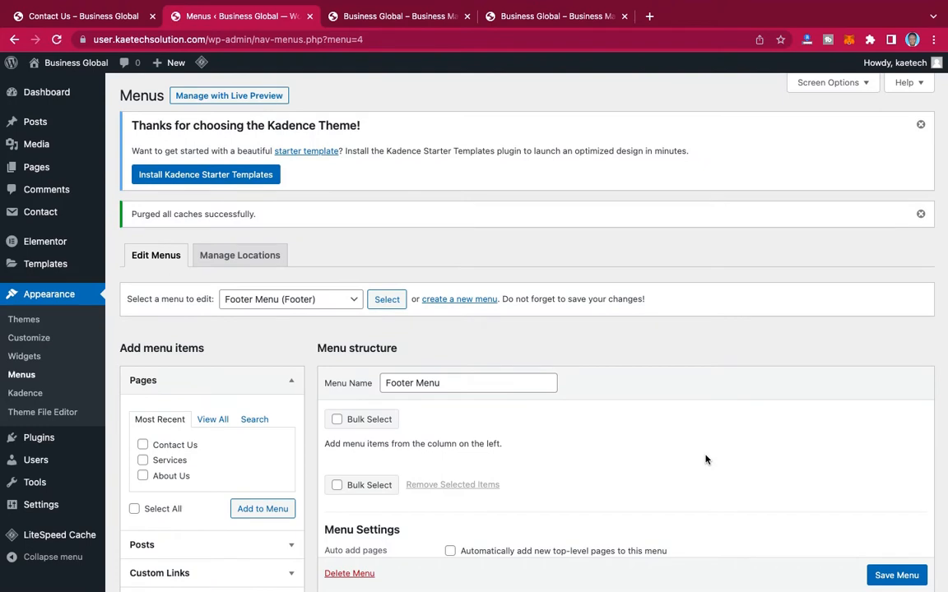
Step: Add the Home, About Us, Contact Us and Services pages to the Footer Menu
scroll(706, 459, "down", 3)
left_click(213, 277)
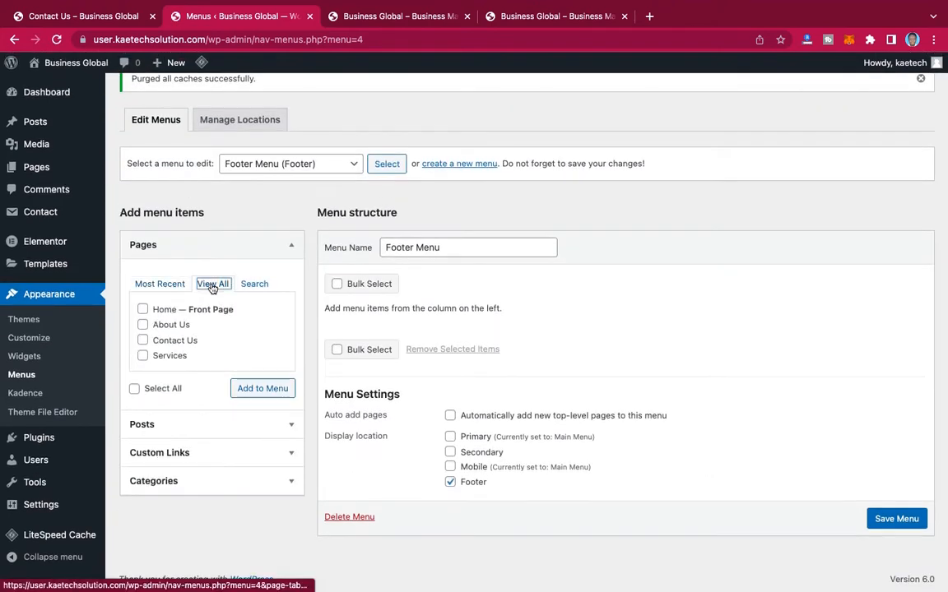
left_click(142, 310)
left_click(143, 324)
left_click(142, 339)
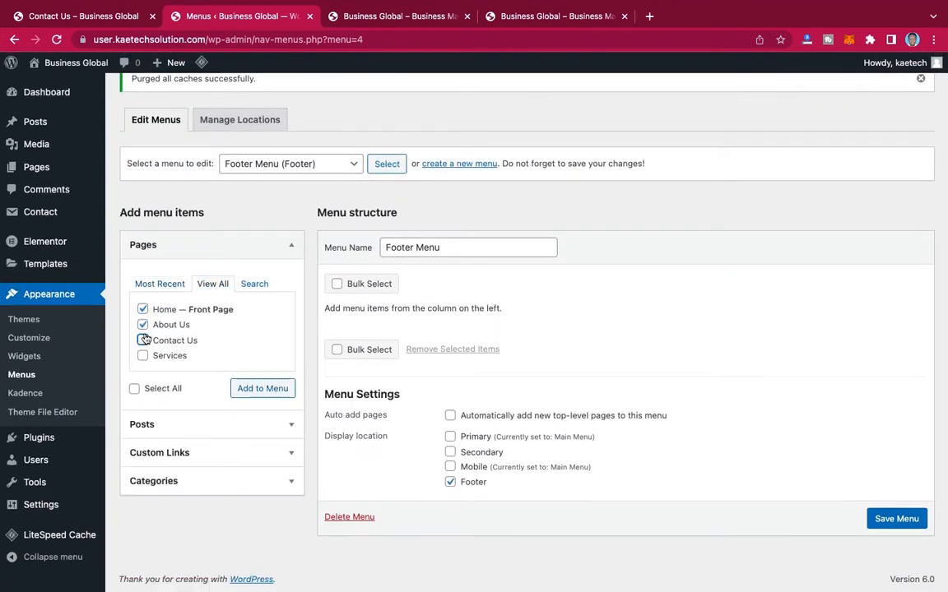
left_click(142, 355)
left_click(260, 389)
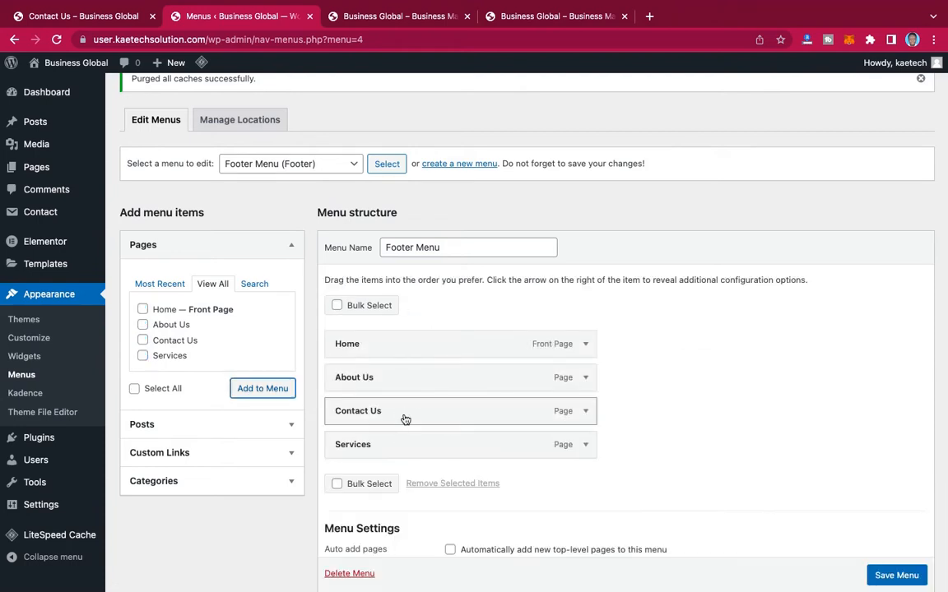
Step: Move Contact Us below Services in the Footer Menu structure and save the menu
mouse_move(404, 421)
left_mouse_down()
mouse_move(400, 457)
mouse_move(403, 442)
left_mouse_up()
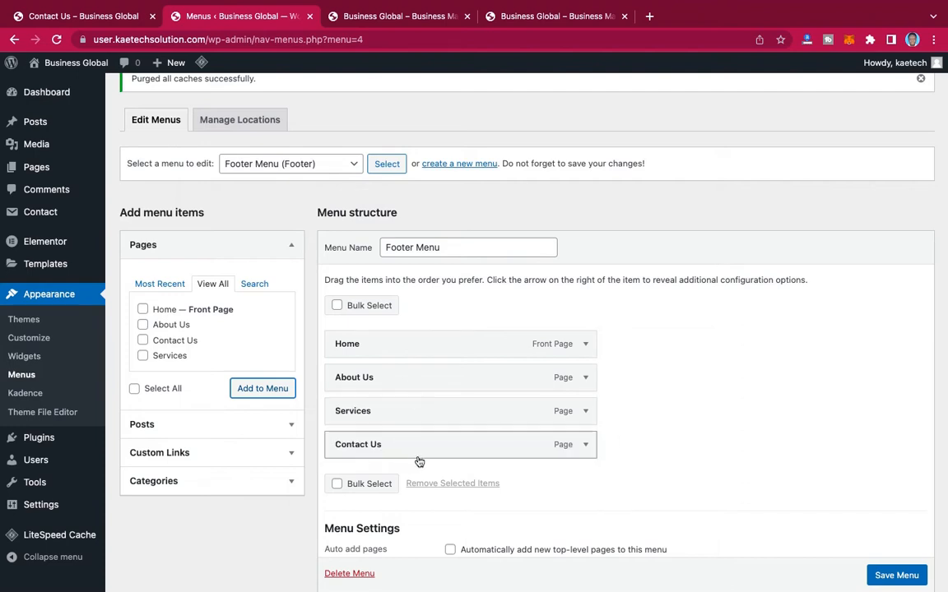
scroll(642, 471, "down", 3)
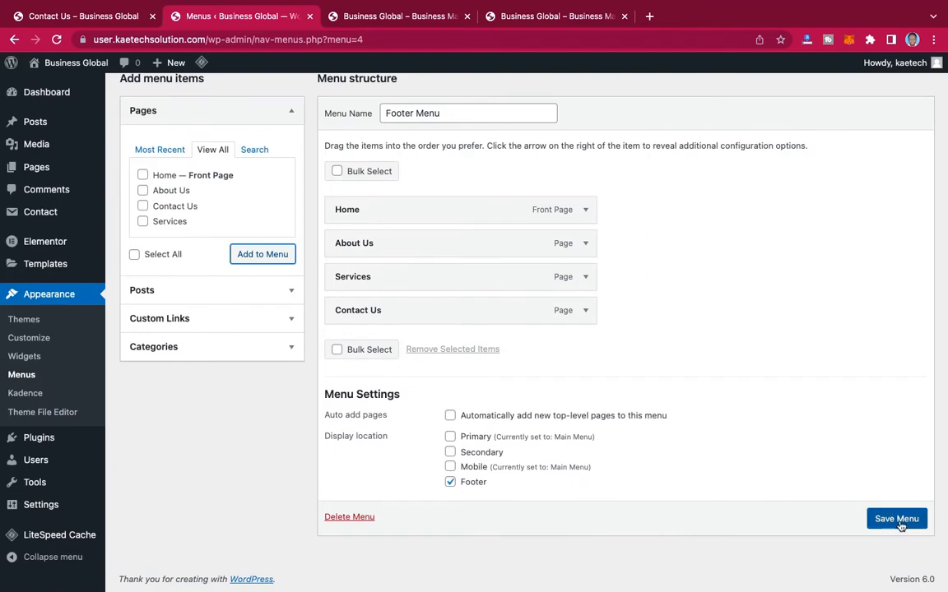
left_click(900, 521)
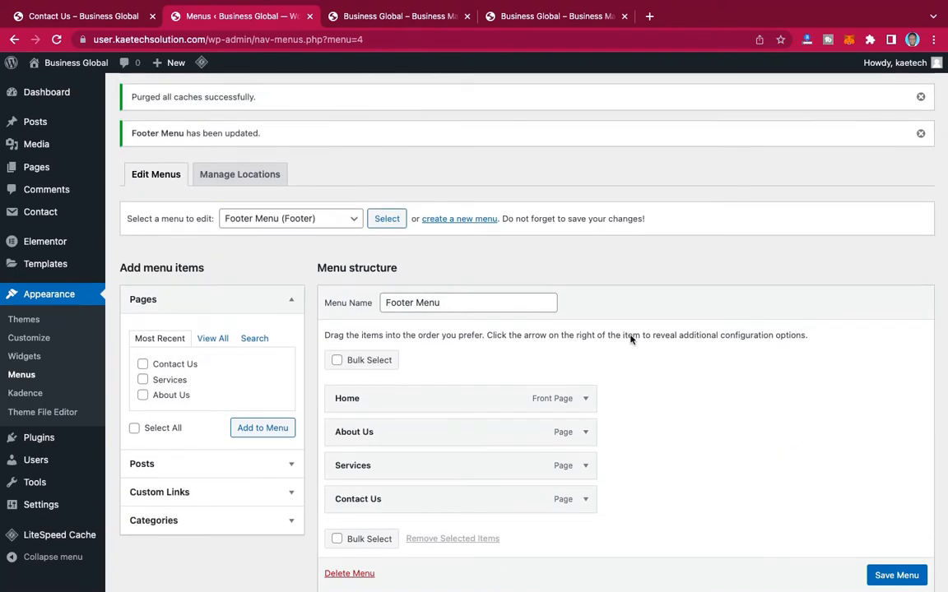
Step: Check the list of available menus and reload the site's homepage to view its header navigation
left_click(333, 220)
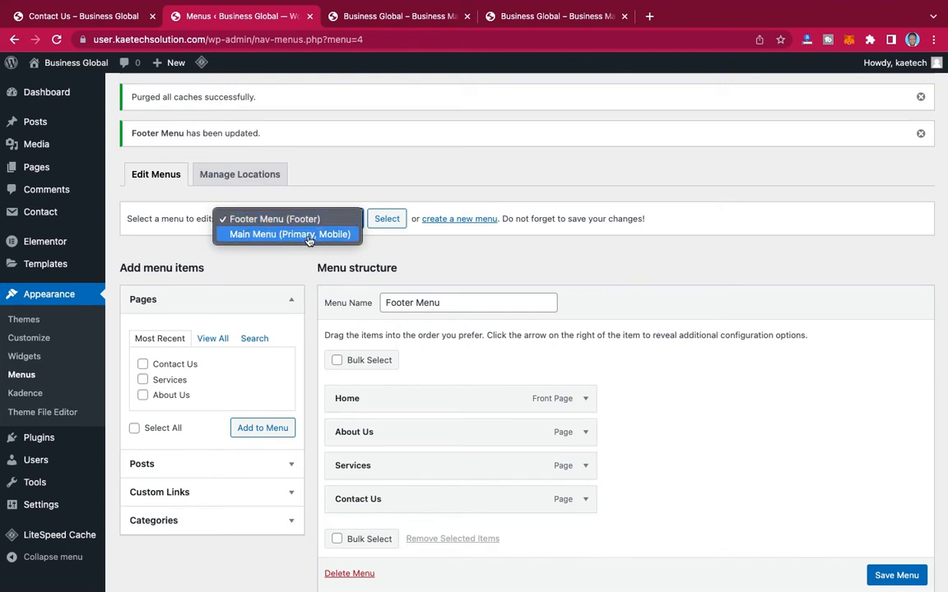
left_click(316, 219)
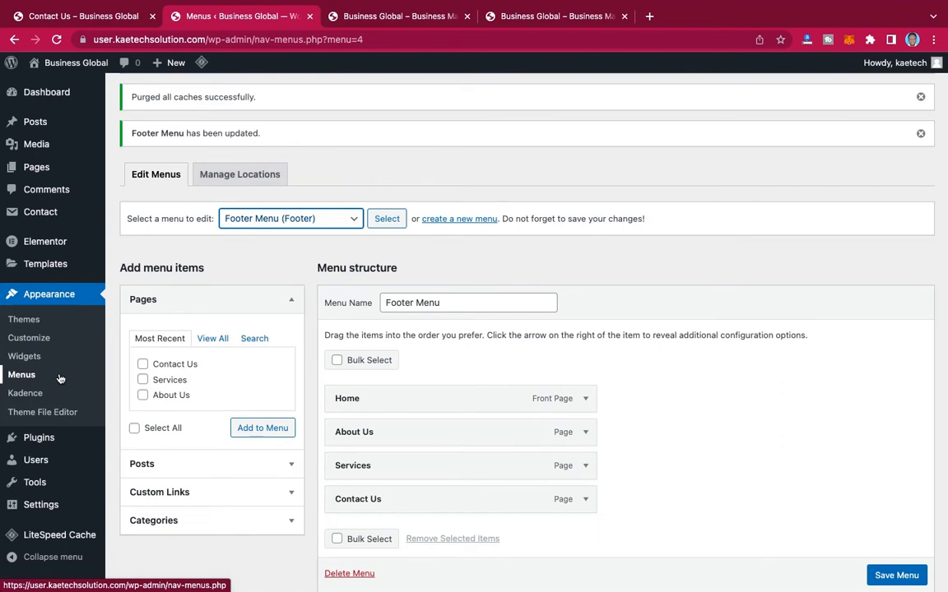
left_click(554, 17)
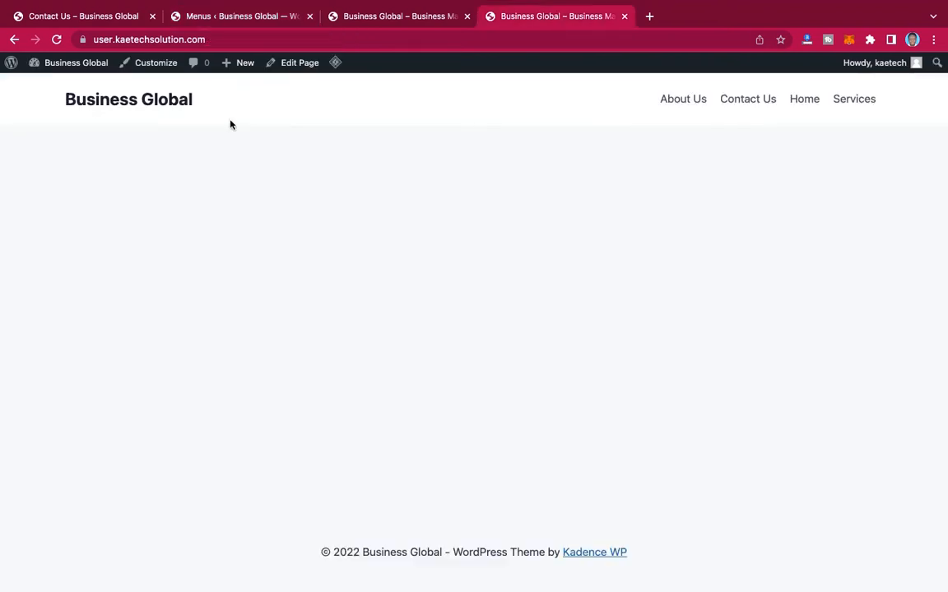
left_click(56, 40)
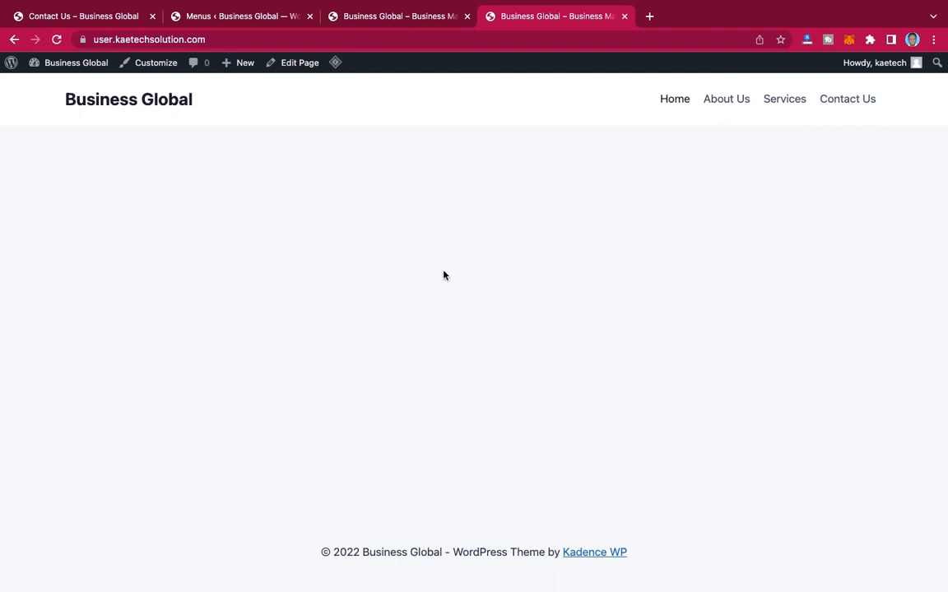
Step: Open the Home page in the Elementor editor and close the Navigator
left_click(296, 63)
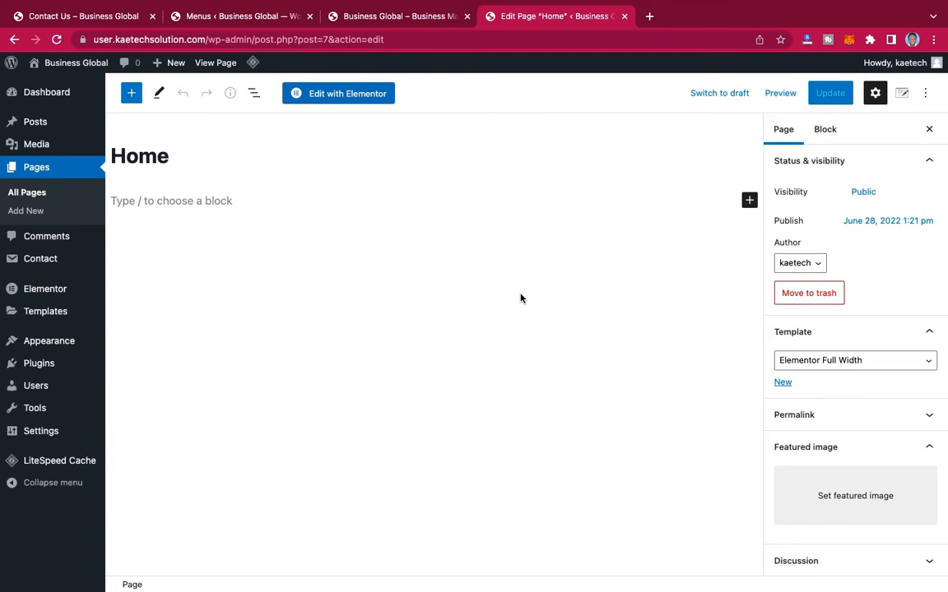
left_click(362, 97)
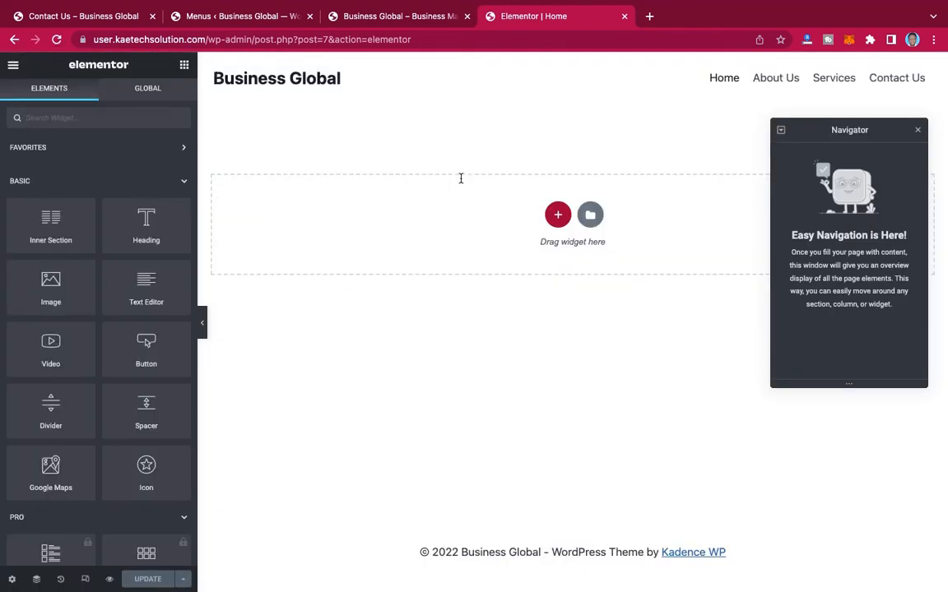
left_click(918, 132)
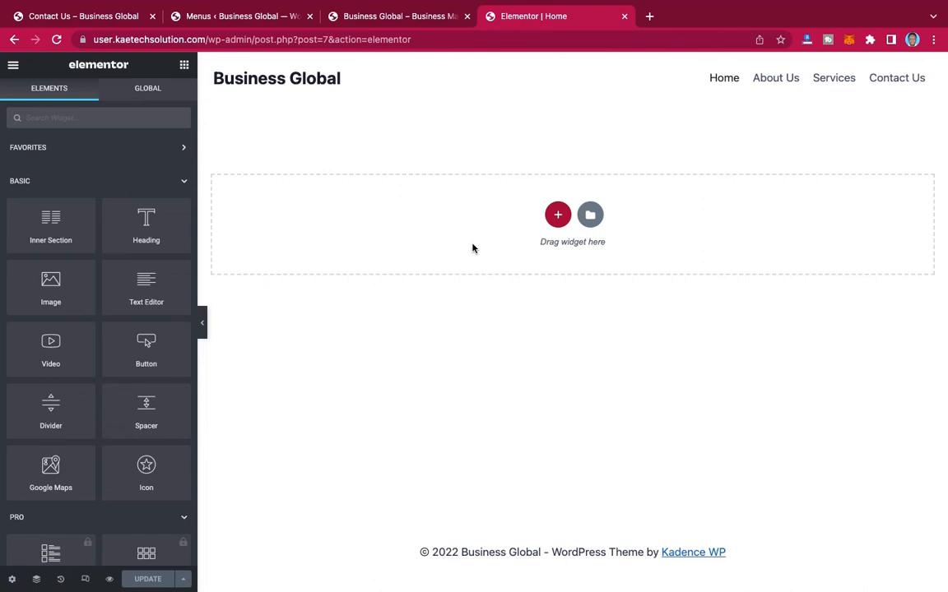
Step: Add a Heading widget to the empty Home page and set its title to "Hello World"
scroll(82, 362, "down", 5)
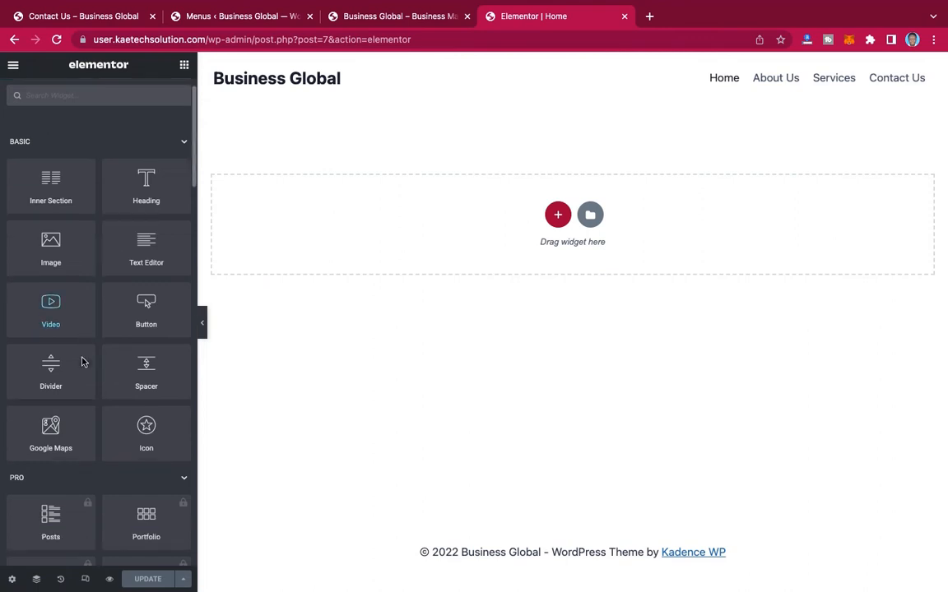
scroll(82, 362, "up", 5)
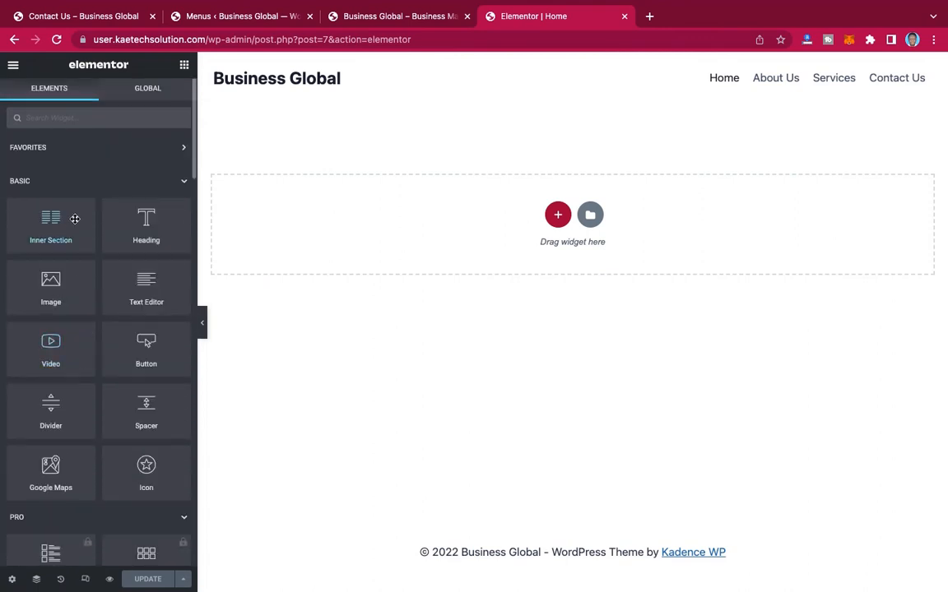
left_click_drag(143, 218, 532, 207)
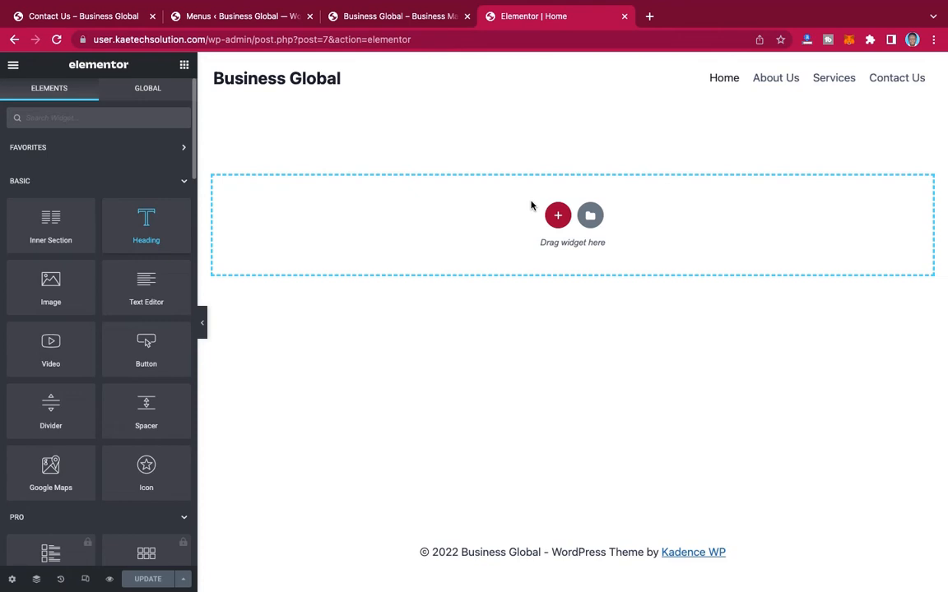
left_click_drag(532, 206, 531, 203)
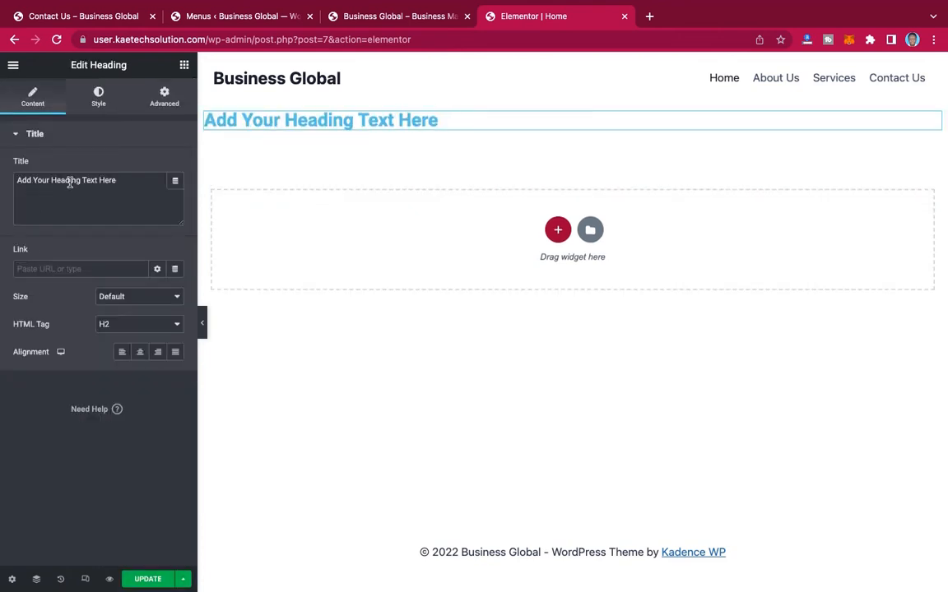
left_click(118, 181)
key("super+a")
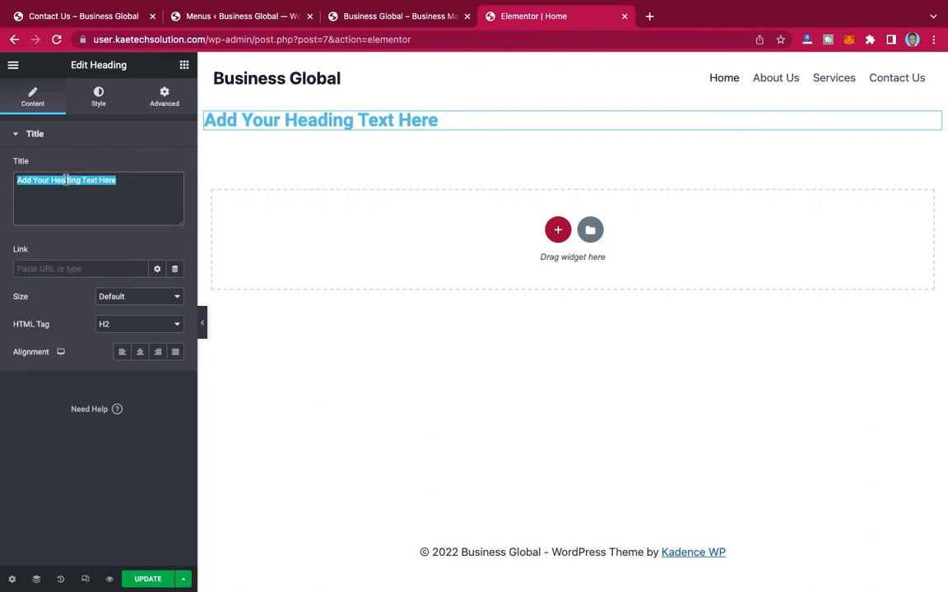
type("ell")
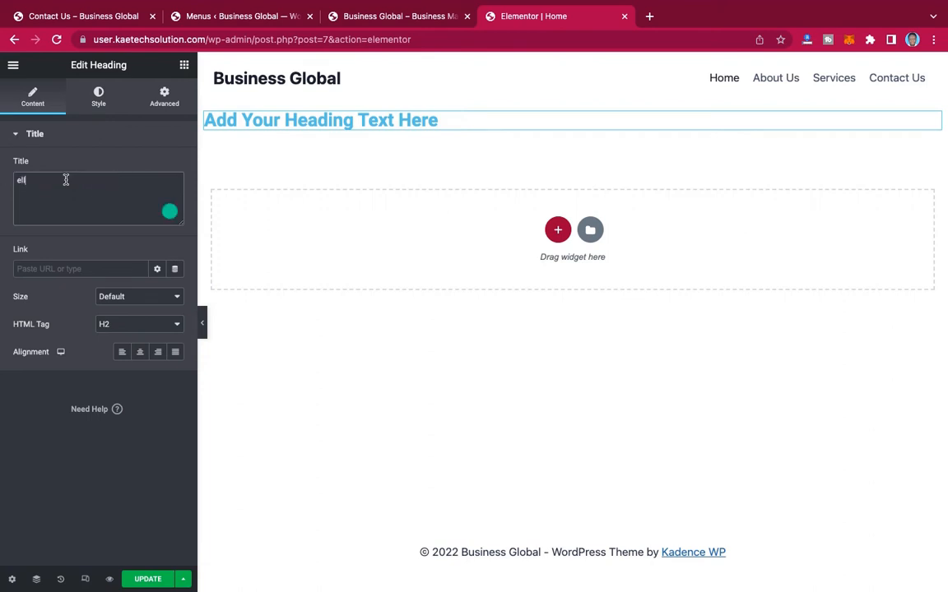
type("o World")
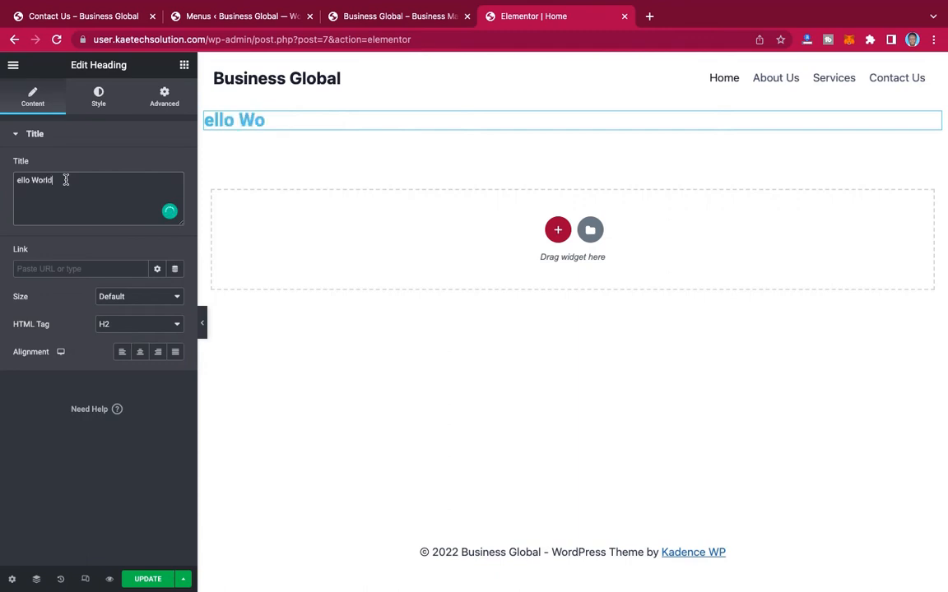
left_click(16, 180)
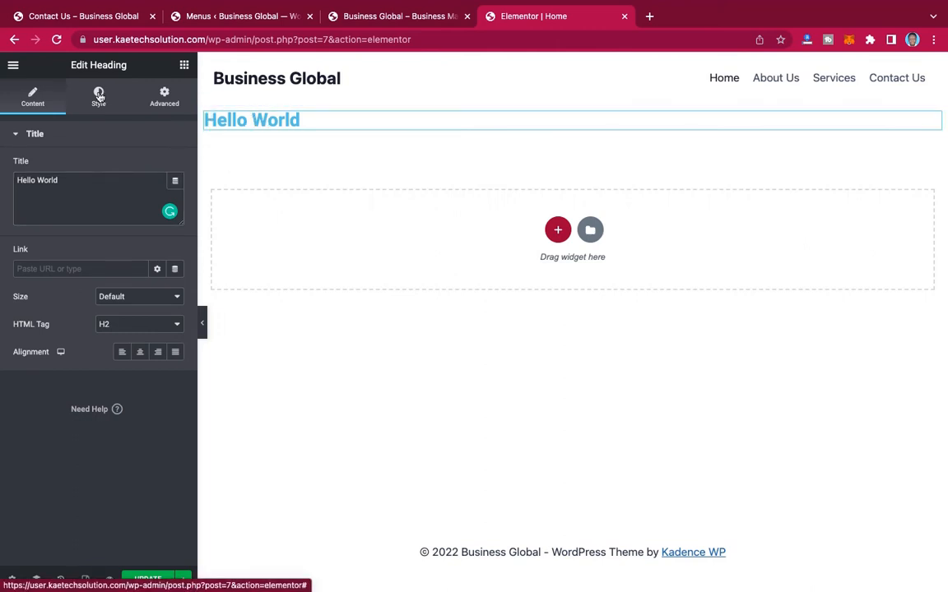
Step: Try several dark text colors on the Hello World heading, ending near #21212A
left_click(99, 97)
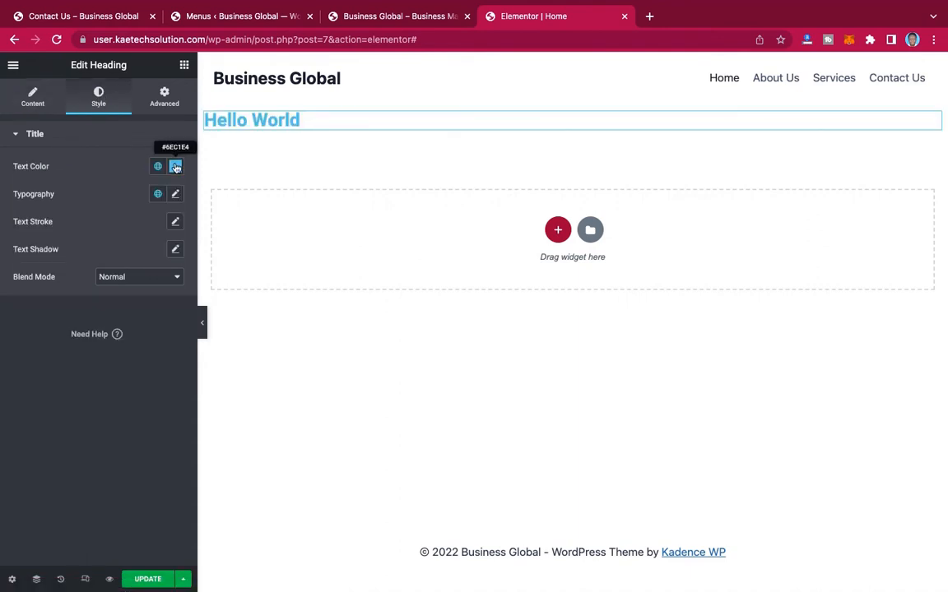
left_click(175, 167)
left_click(29, 313)
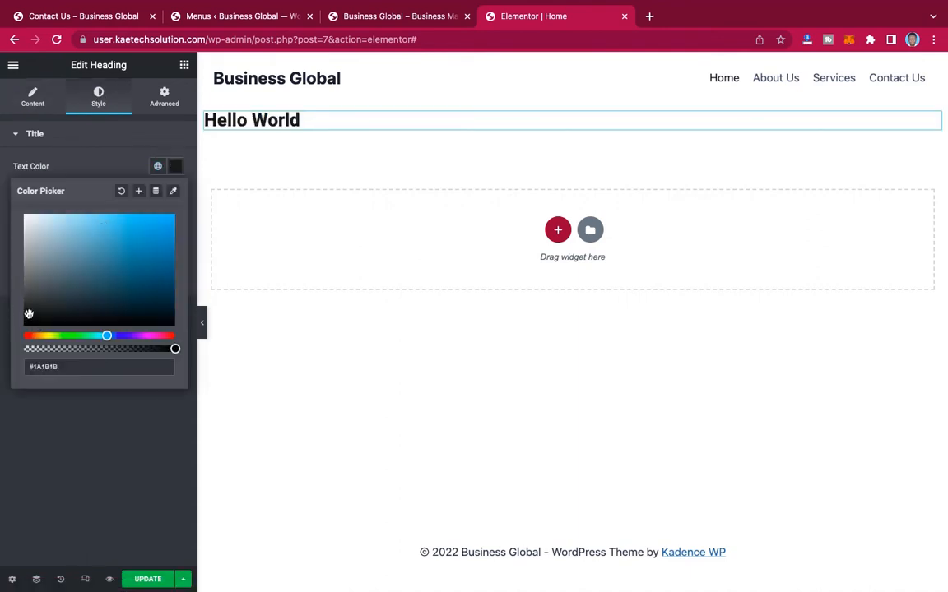
left_click_drag(29, 313, 17, 346)
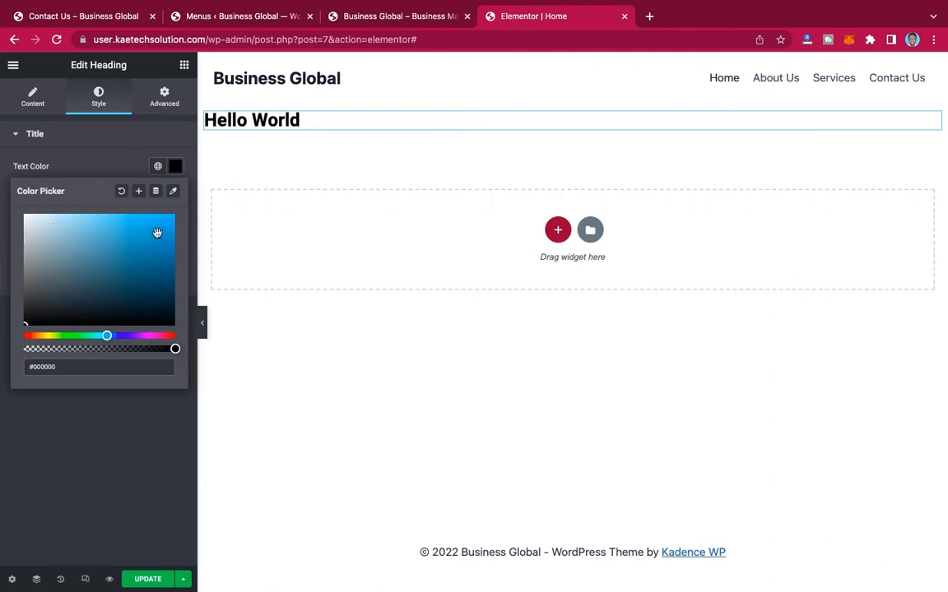
left_click(131, 269)
mouse_move(164, 260)
left_mouse_down()
mouse_move(112, 321)
mouse_move(57, 307)
left_mouse_up()
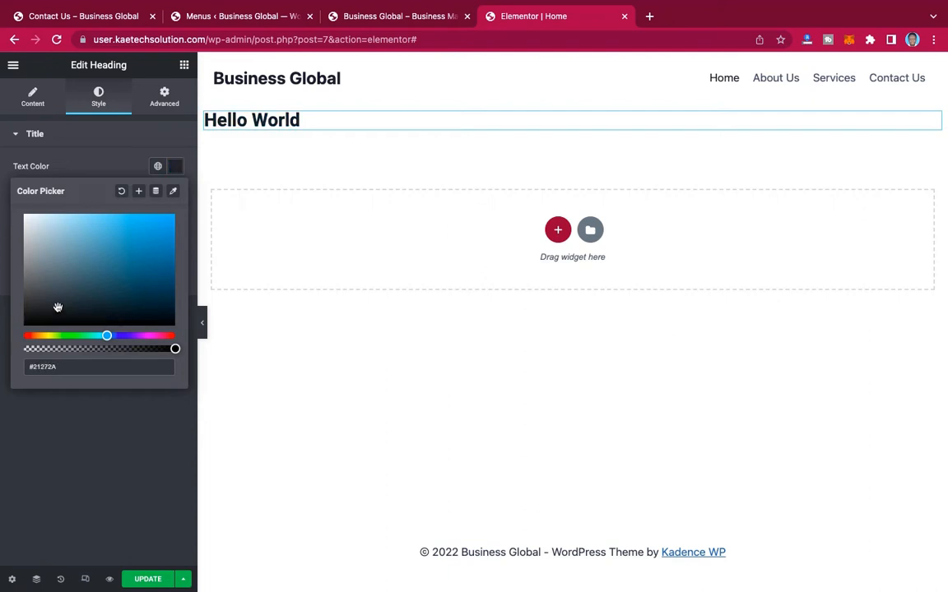
mouse_move(107, 336)
left_mouse_down()
mouse_move(158, 336)
mouse_move(52, 341)
mouse_move(129, 336)
left_mouse_up()
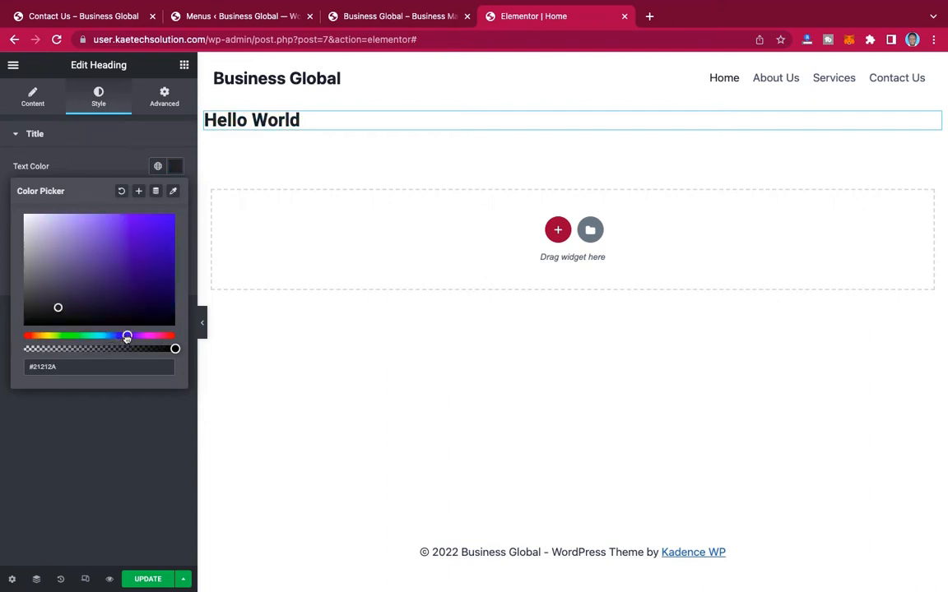
left_click(91, 163)
Step: Delete the section containing the Hello World heading and look through the available widgets
mouse_move(594, 104)
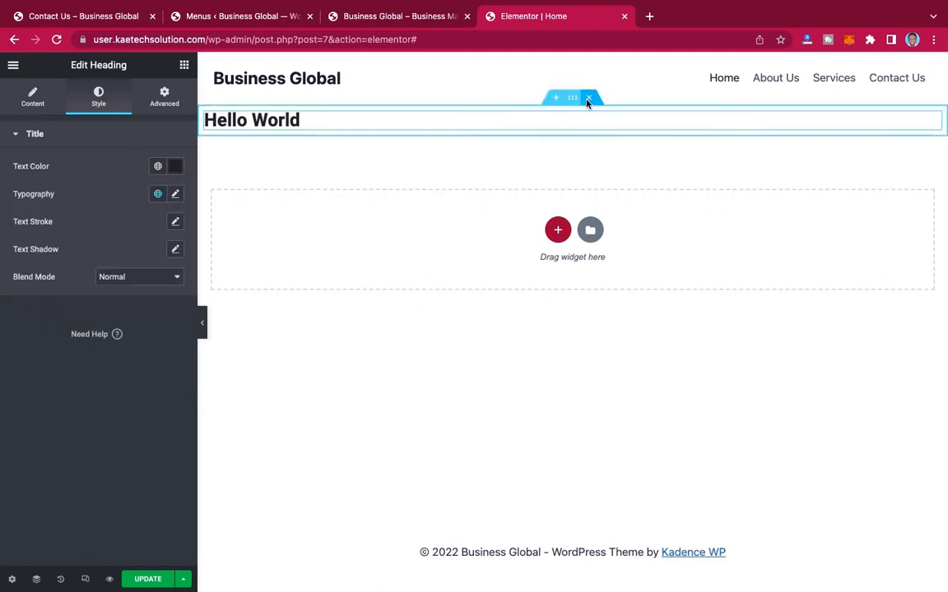
left_click(591, 99)
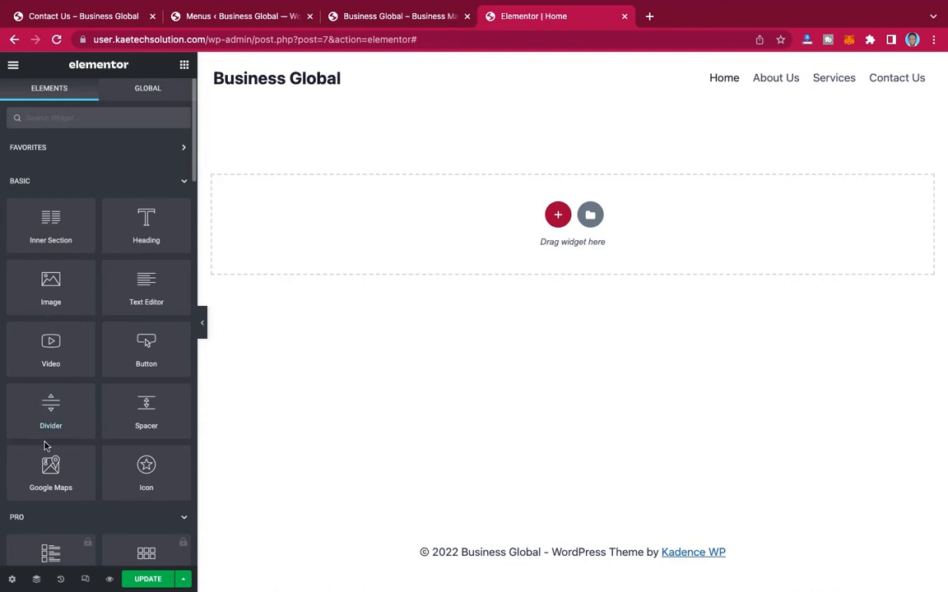
scroll(46, 447, "down", 2)
scroll(46, 447, "down", 5)
scroll(60, 328, "up", 8)
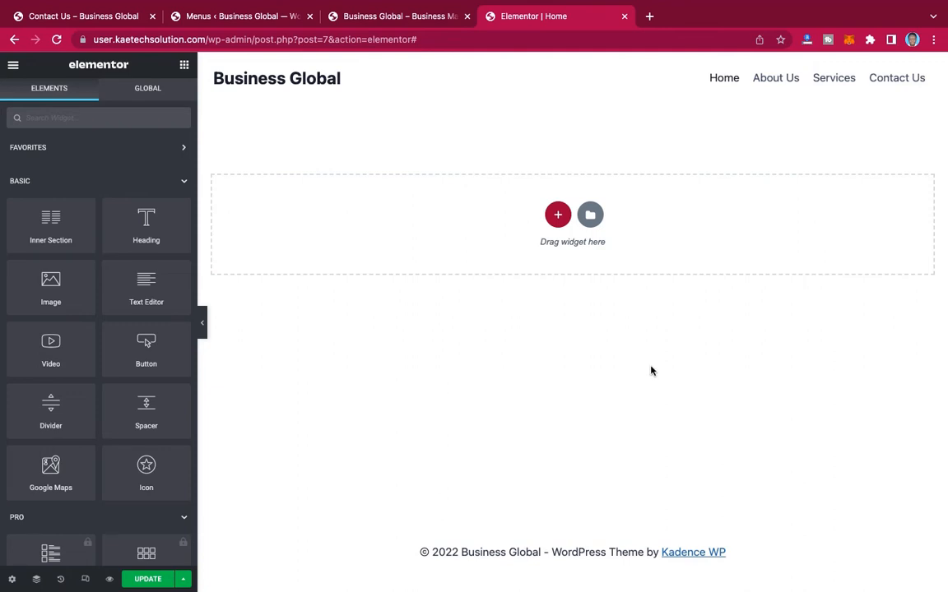
Step: Open the reference site's homepage, examine its hero section, and return to the Elementor editor for the Home page
left_click(99, 12)
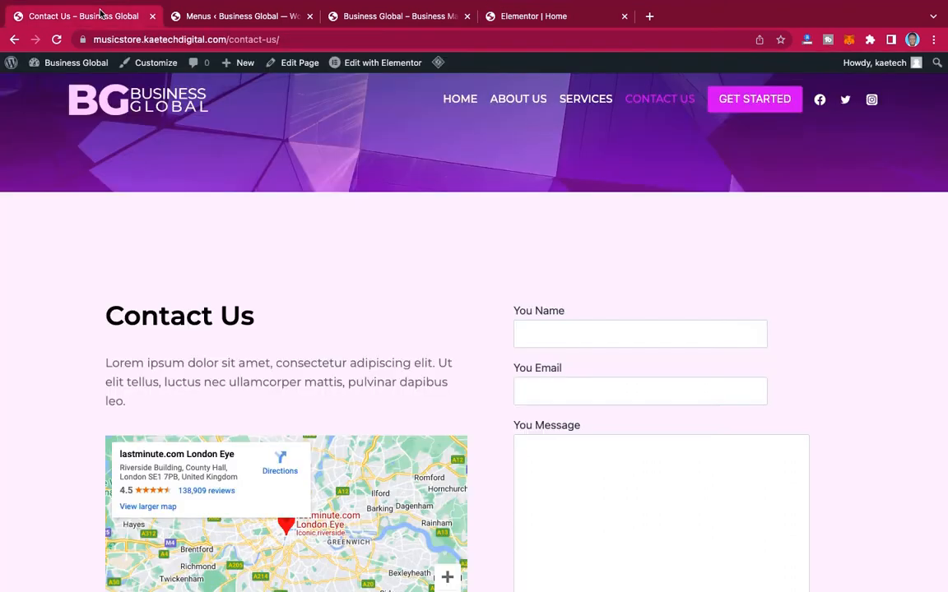
left_click(57, 39)
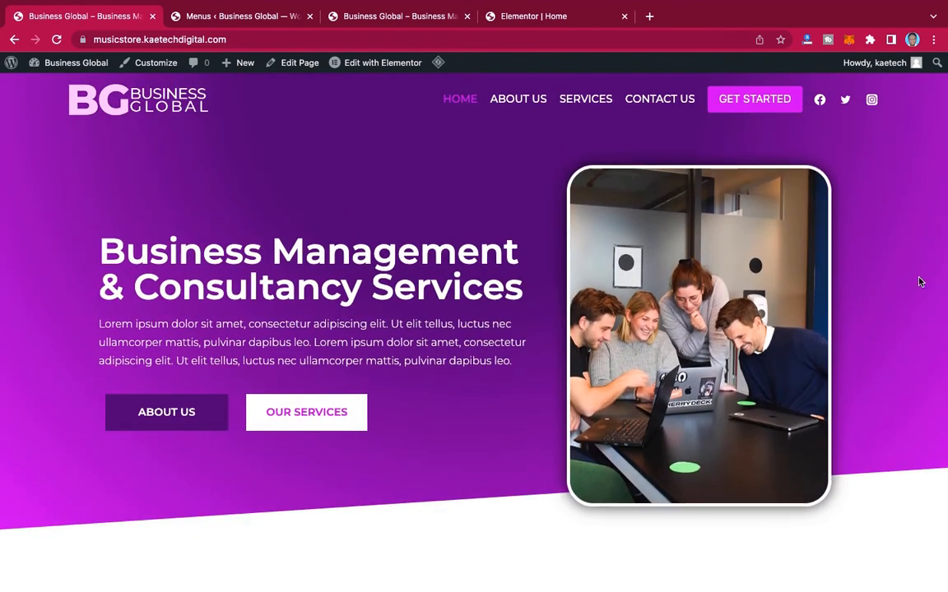
scroll(919, 282, "down", 6)
scroll(919, 282, "up", 10)
scroll(919, 294, "down", 5)
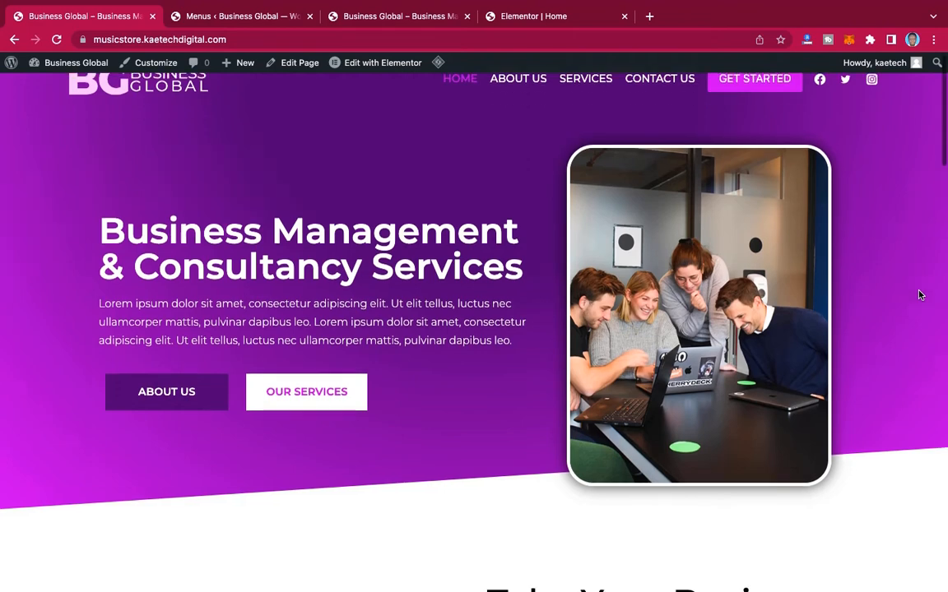
scroll(919, 295, "up", 5)
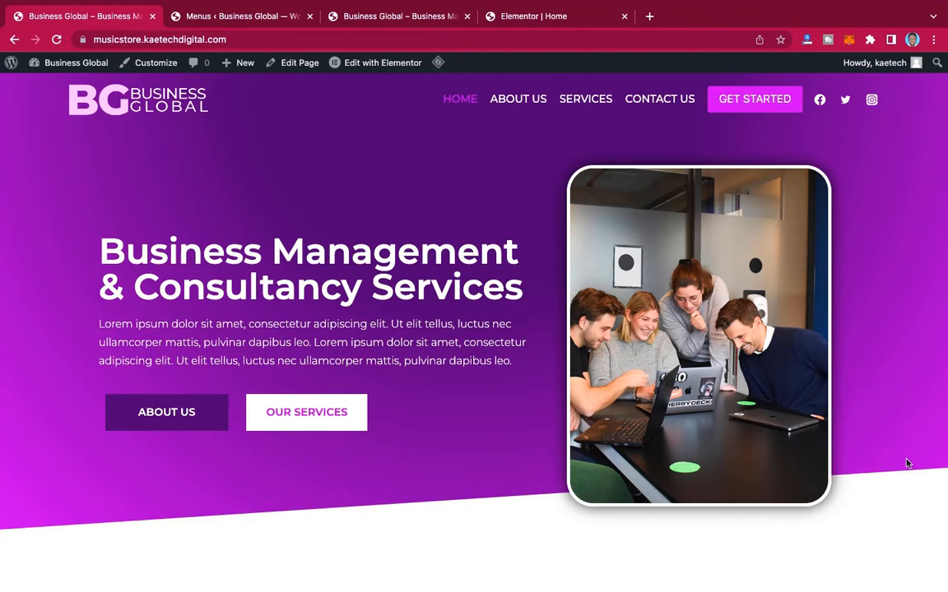
scroll(908, 463, "down", 4)
scroll(909, 461, "up", 4)
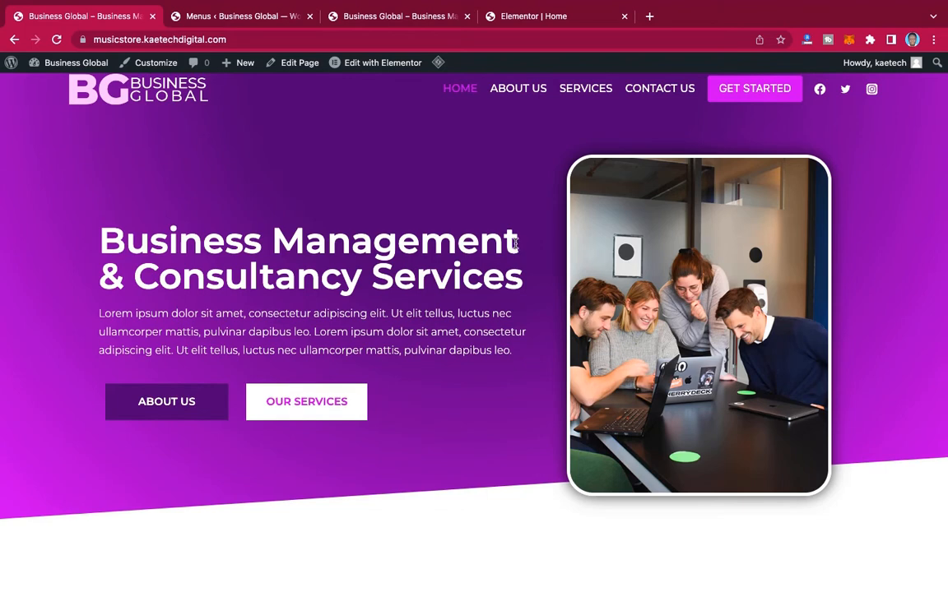
left_click(542, 17)
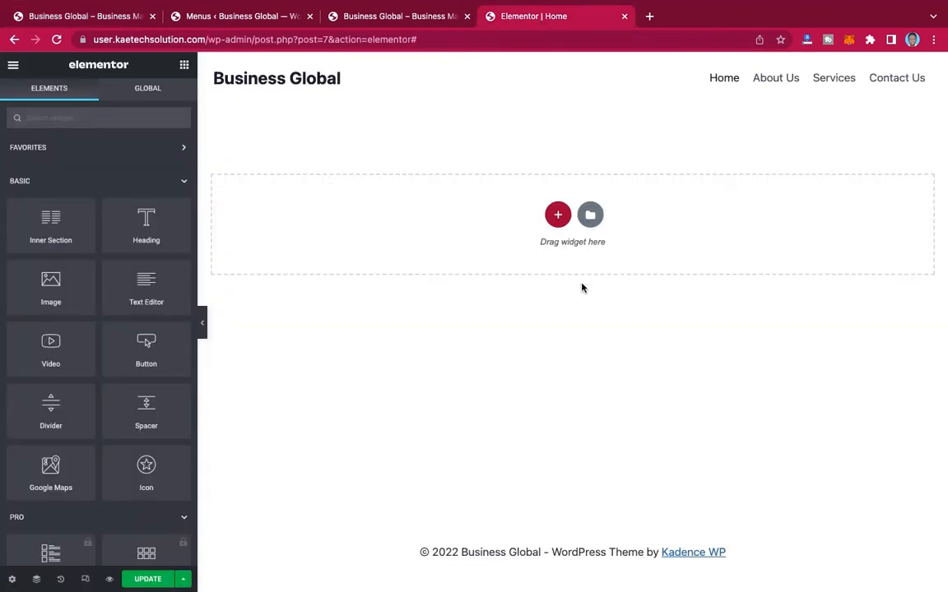
Step: Add a single-column section to the Home page, keep its content width Boxed, and set the columns gap to No Gap
left_click(558, 216)
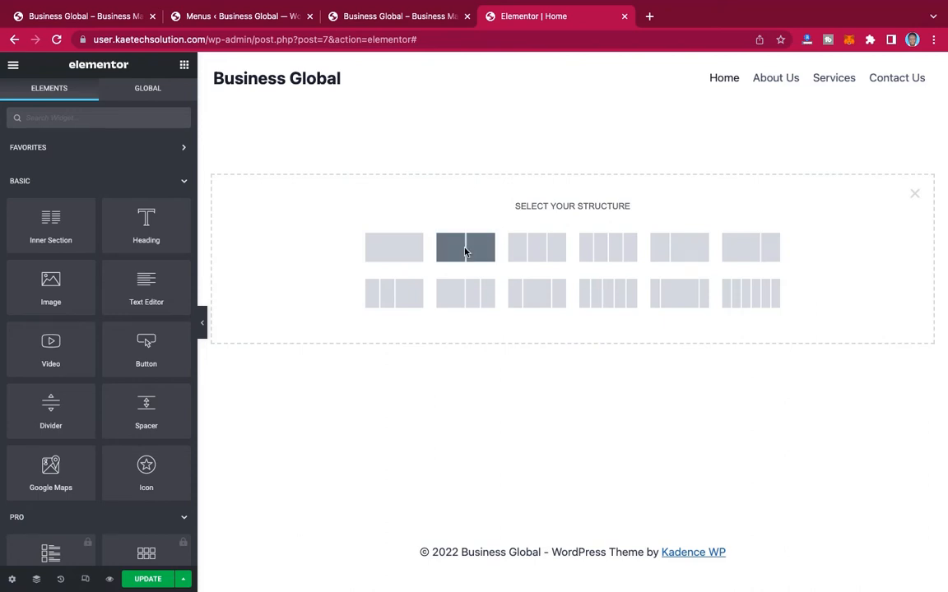
left_click(396, 248)
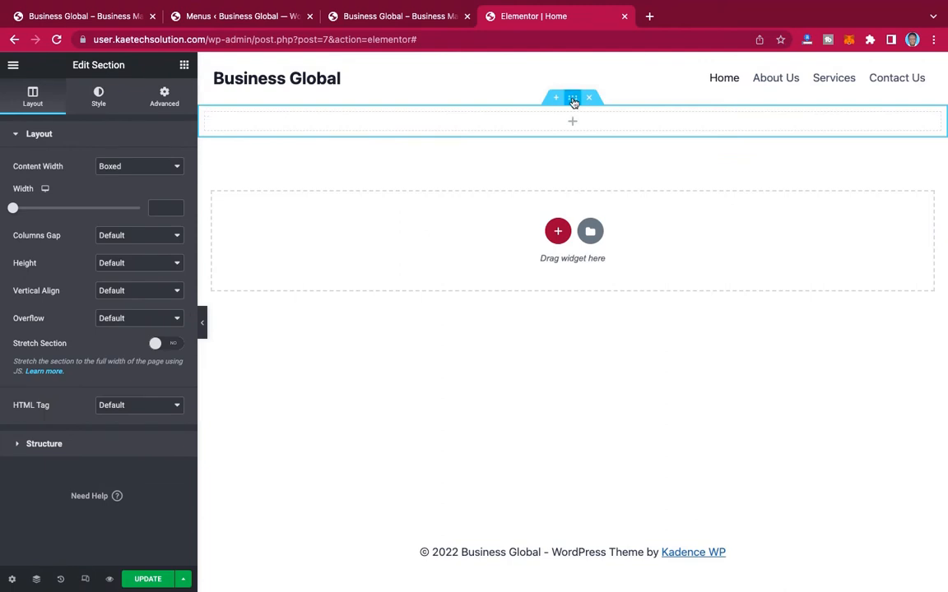
left_click(140, 167)
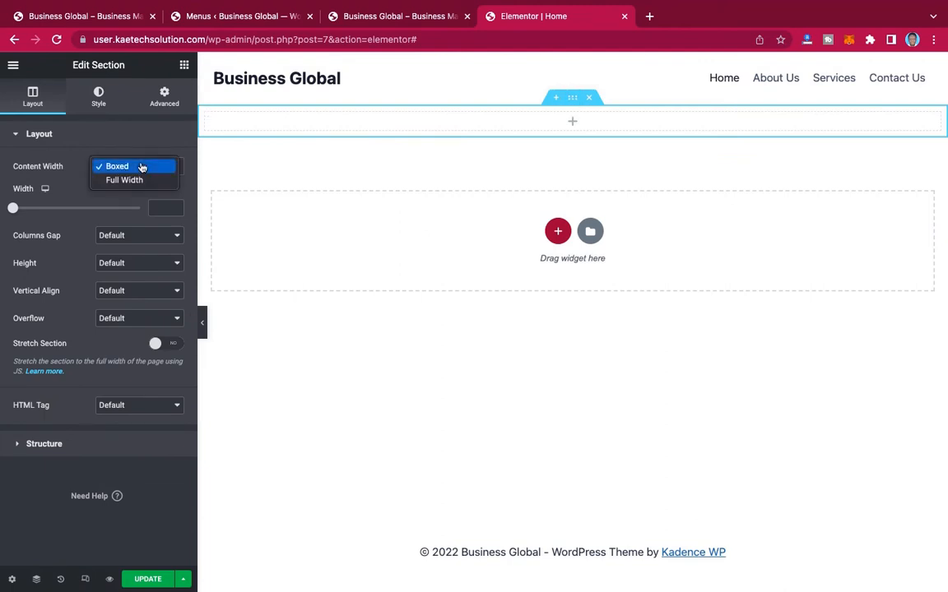
left_click(123, 169)
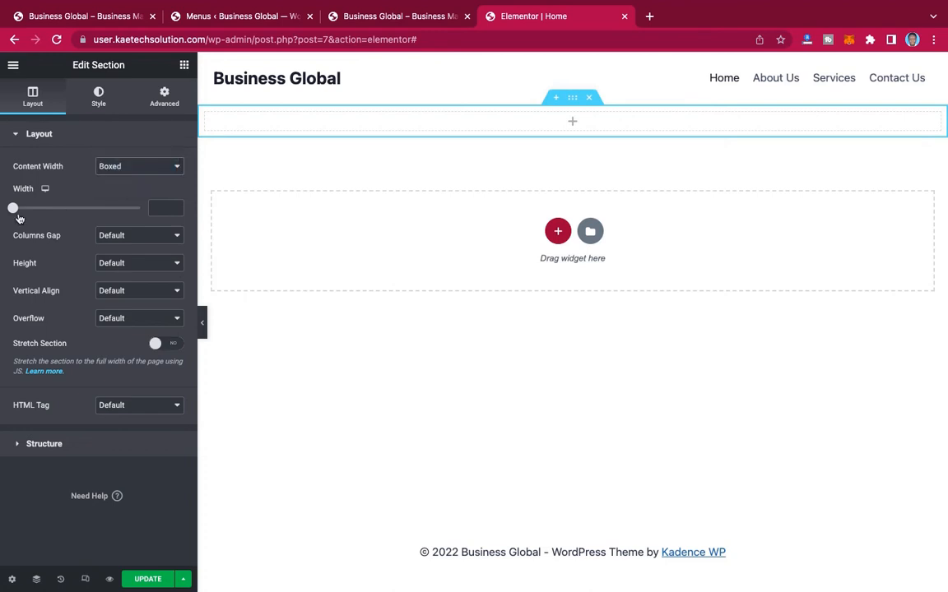
left_click(130, 237)
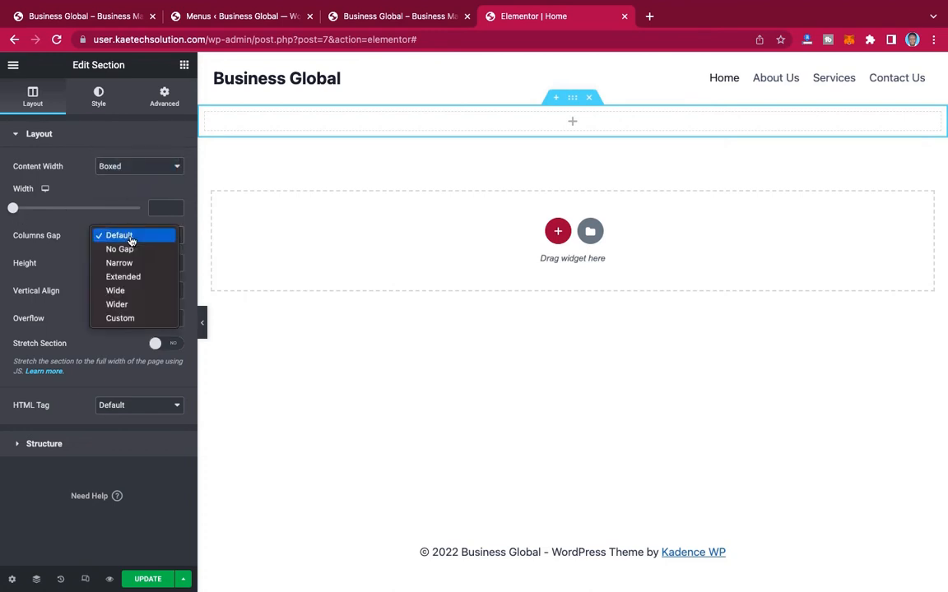
left_click(125, 254)
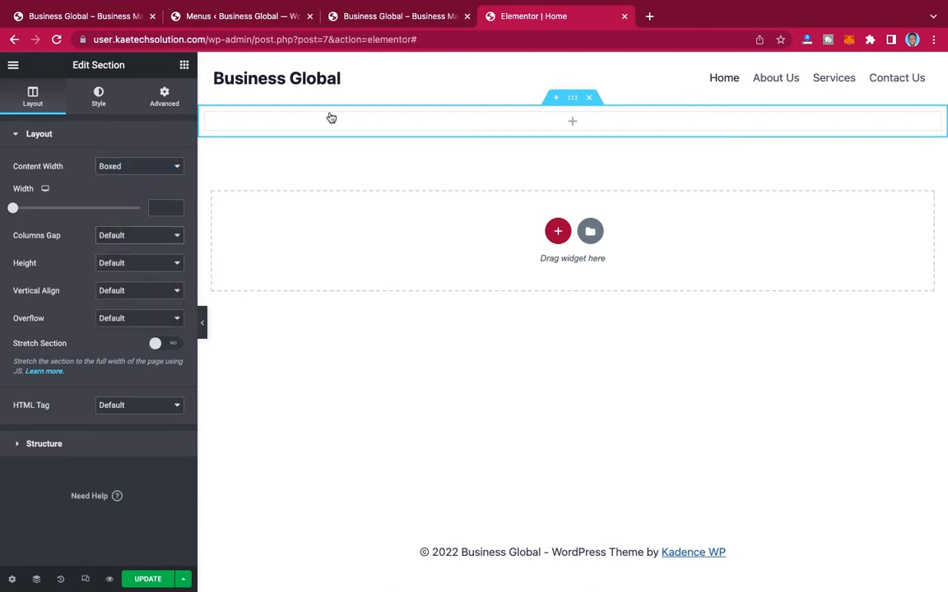
left_click(604, 7)
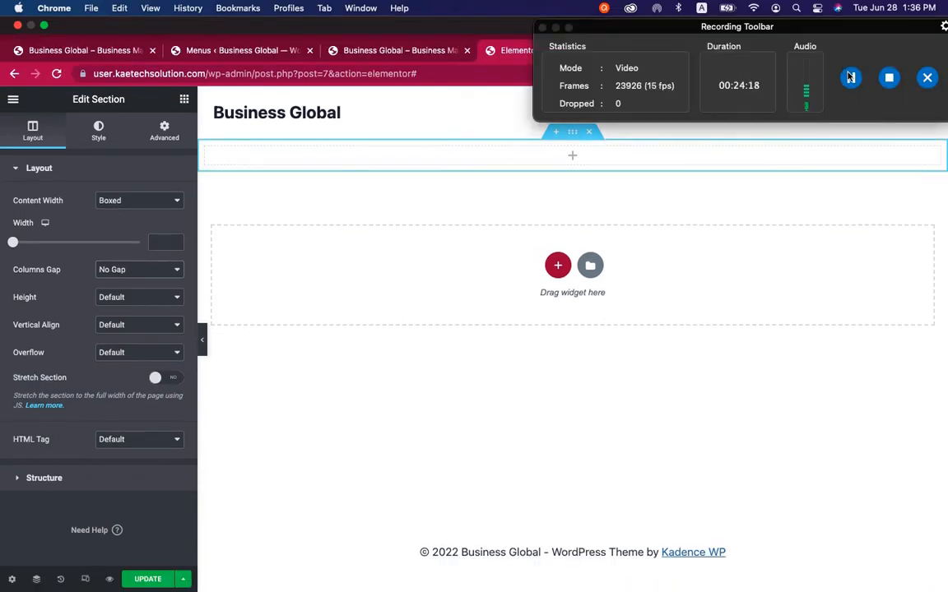
left_click(850, 76)
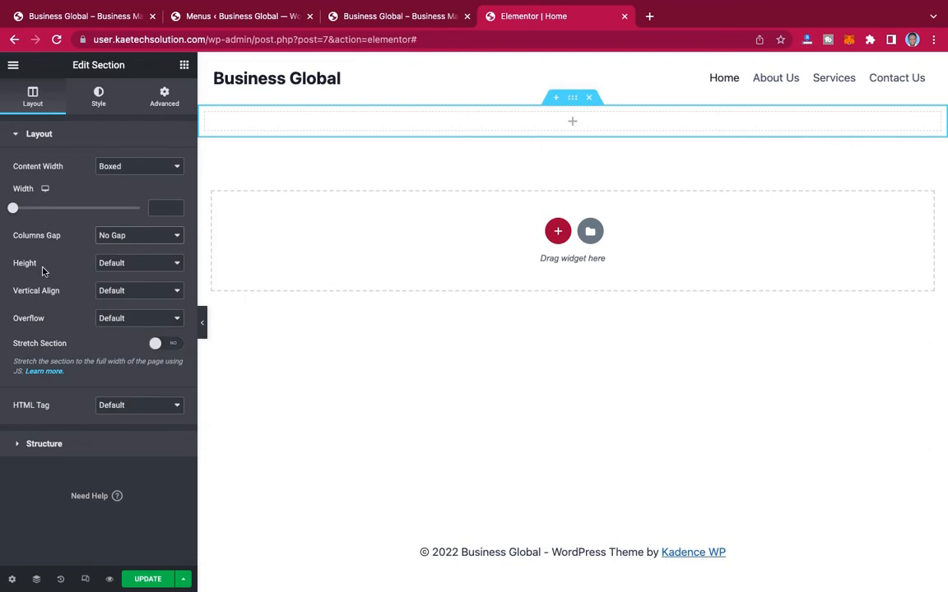
Step: Set the section's height to Min Height with a minimum of 600 px
left_click(130, 263)
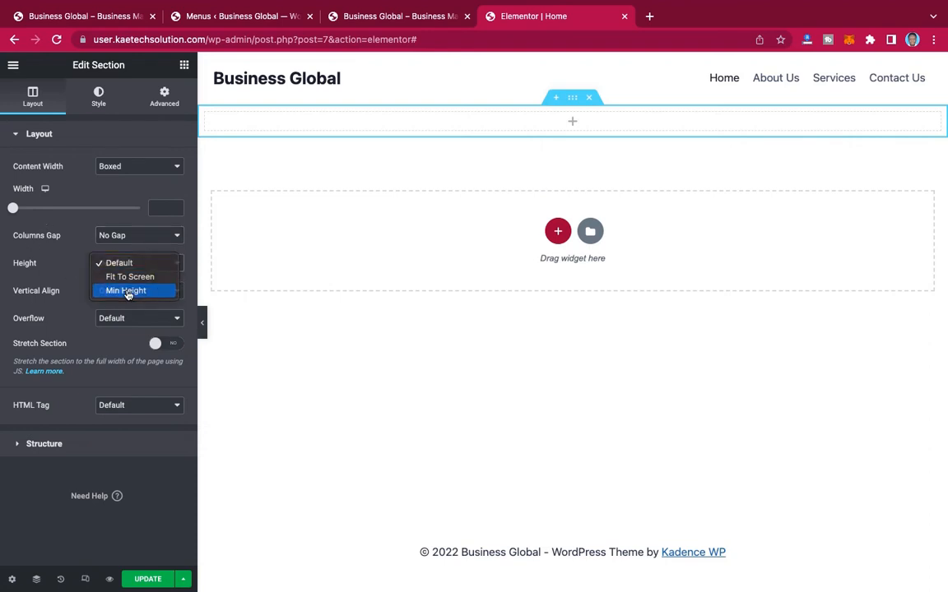
left_click(128, 290)
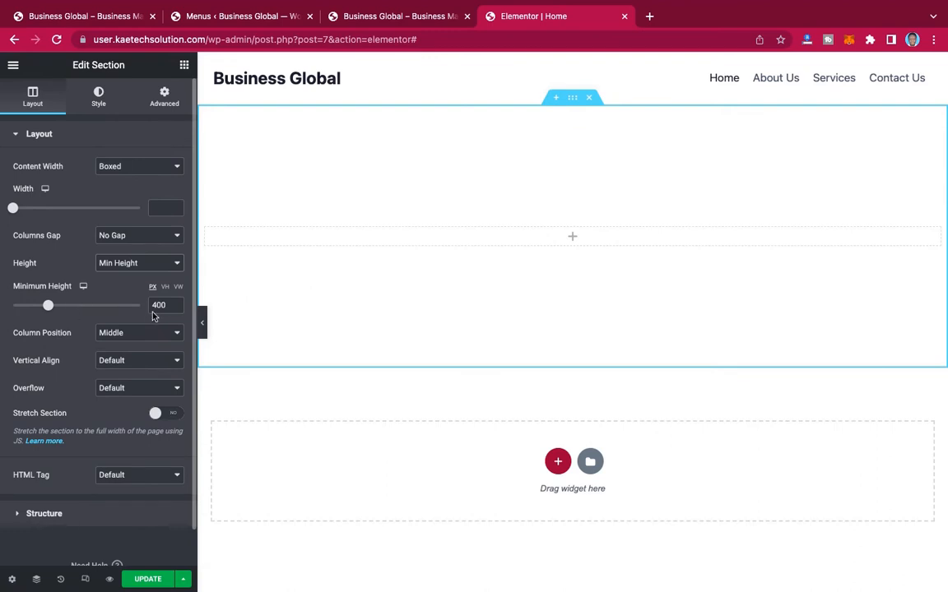
left_click_drag(165, 305, 137, 307)
type("600")
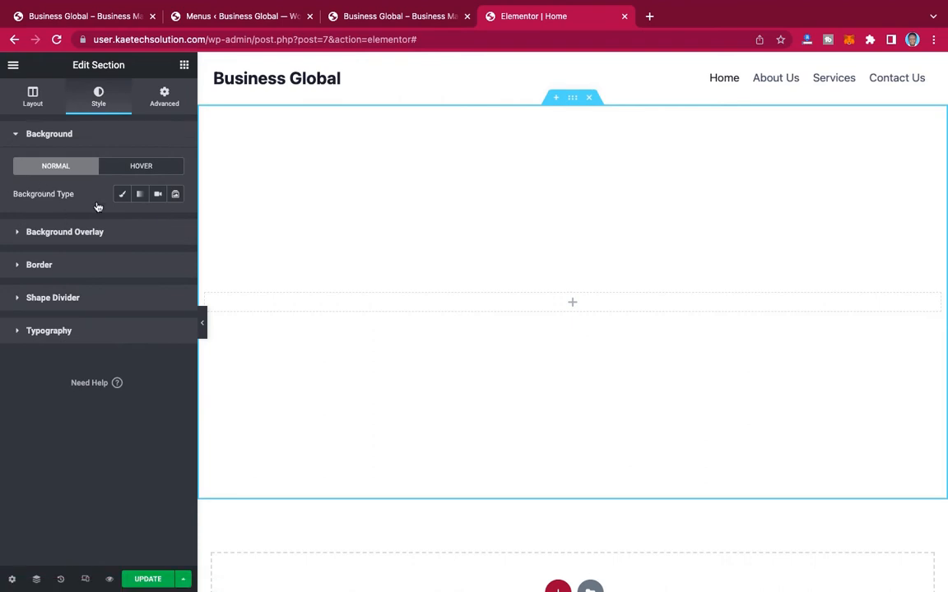
Step: Give the section a gradient background and set its first color to dark purple #33015D, matching the reference site's hero section
left_click(140, 196)
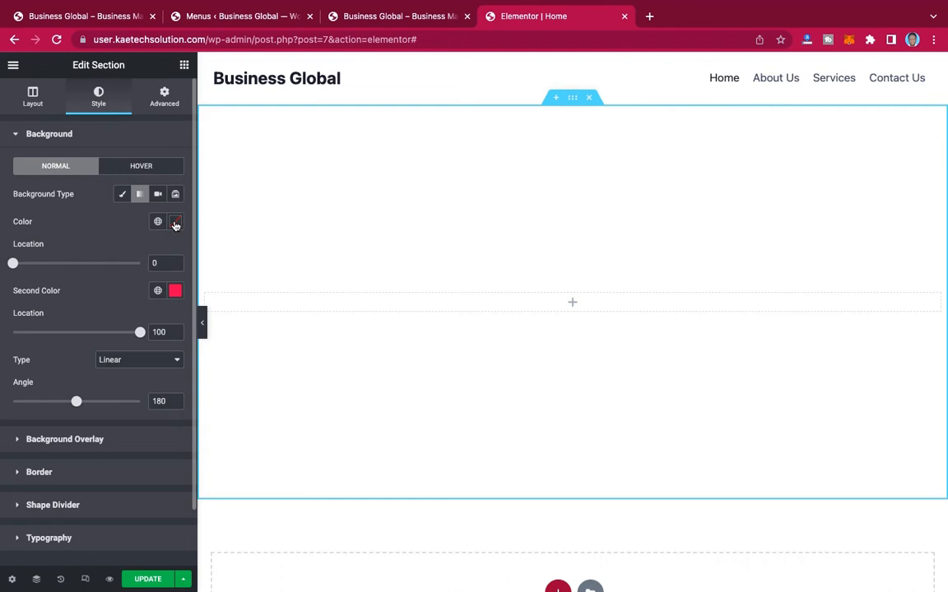
left_click(72, 16)
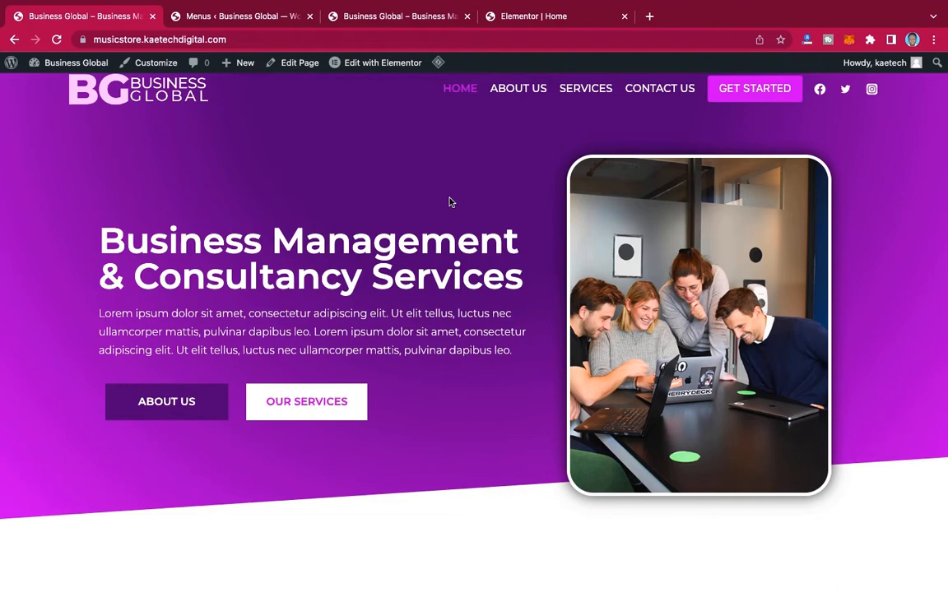
left_click(523, 14)
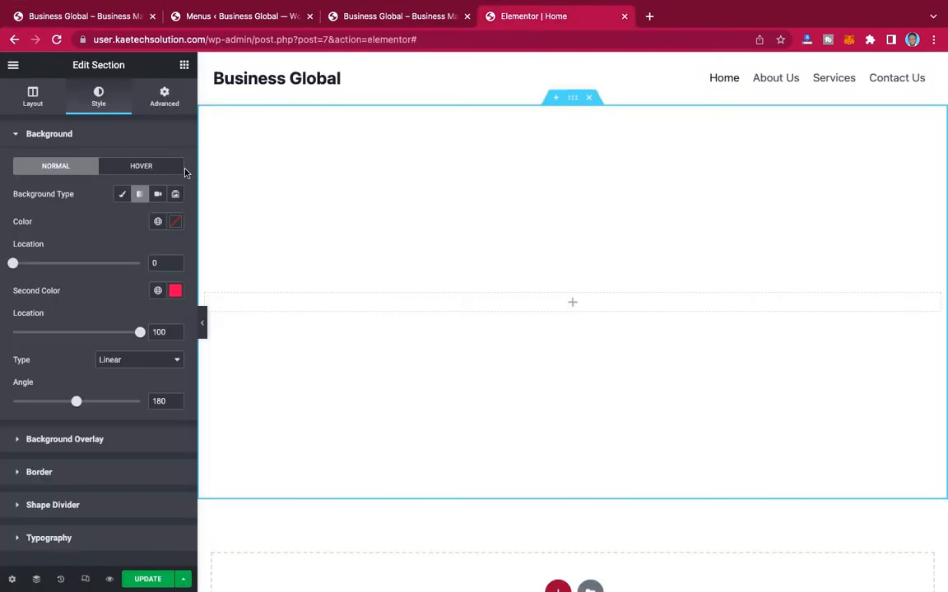
left_click(175, 223)
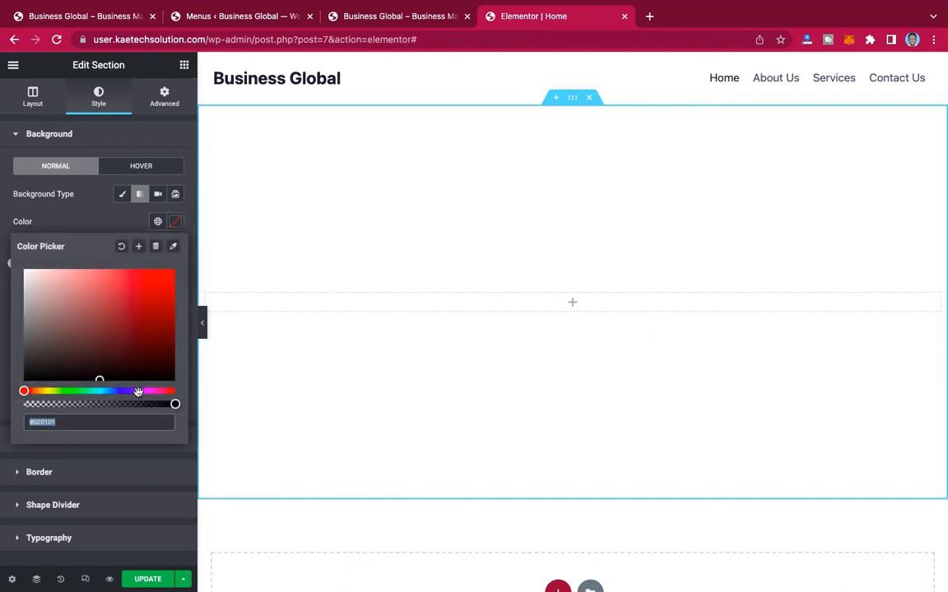
left_click(138, 392)
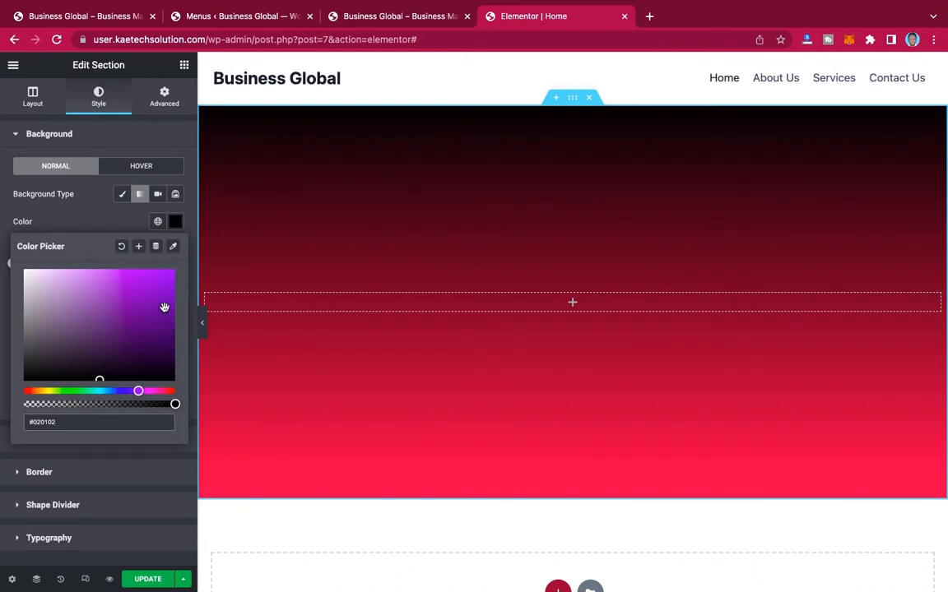
left_click(167, 312)
left_click_drag(167, 312, 174, 341)
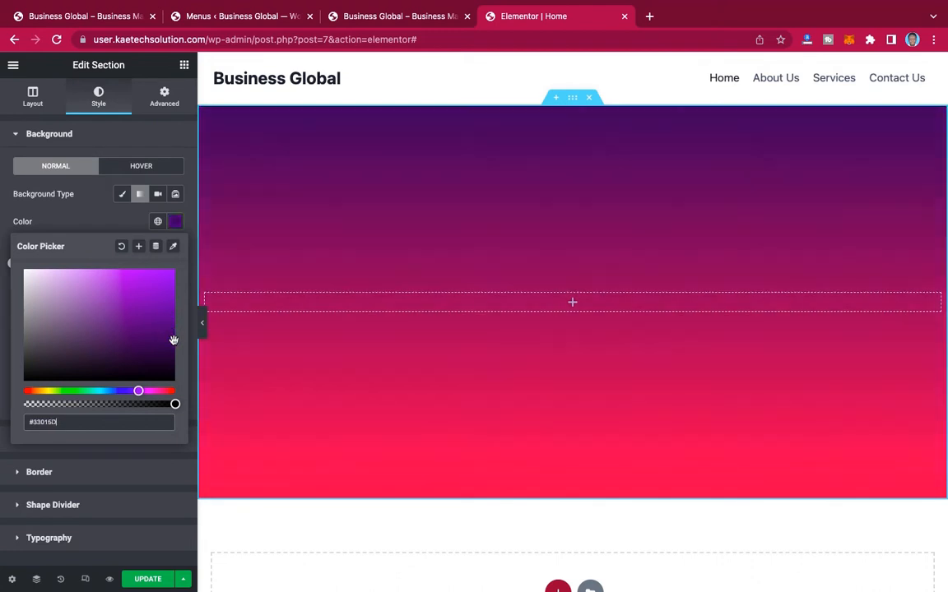
left_click(102, 222)
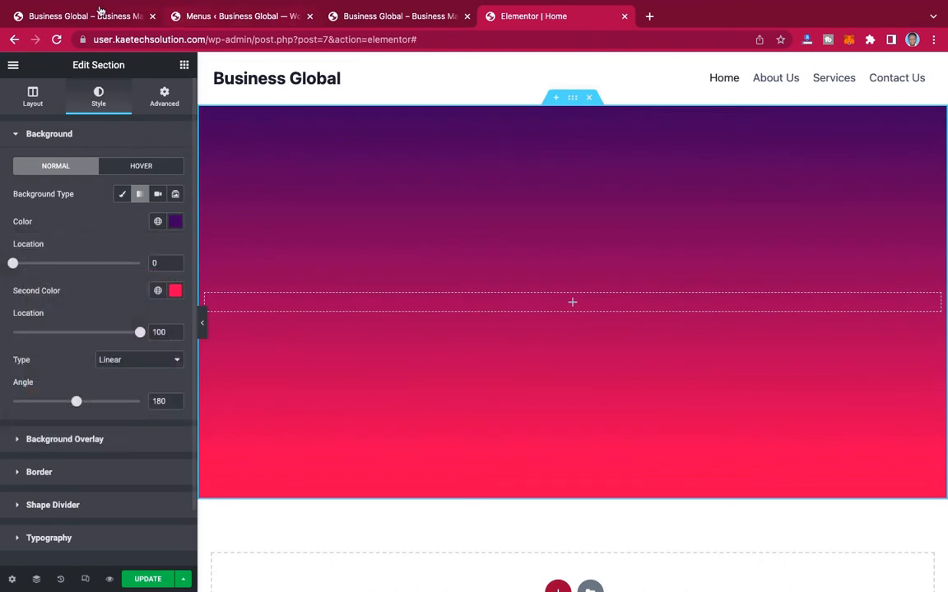
Step: Recheck the reference site's hero colors, and copy the first gradient color #33015D into the second color
left_click(101, 14)
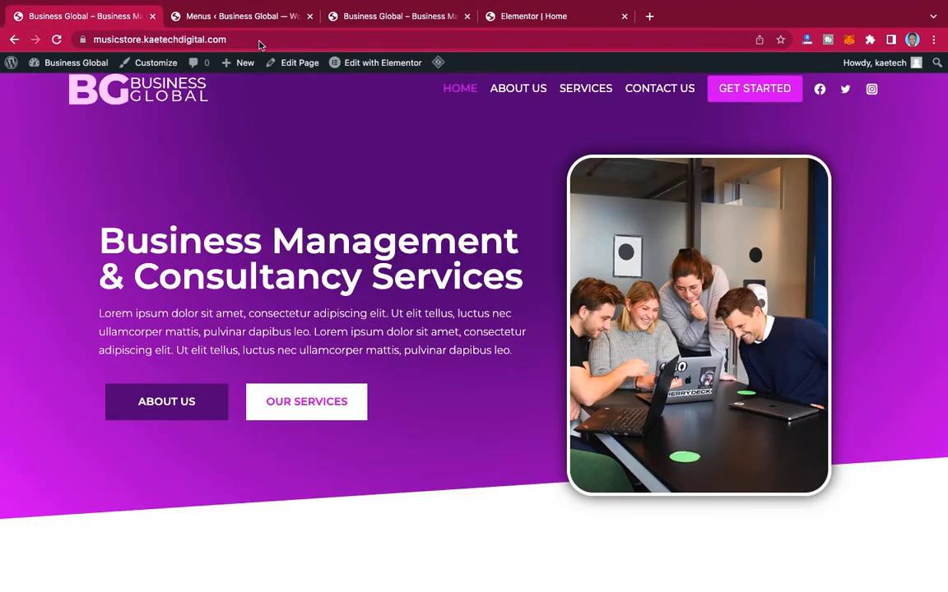
left_click(516, 17)
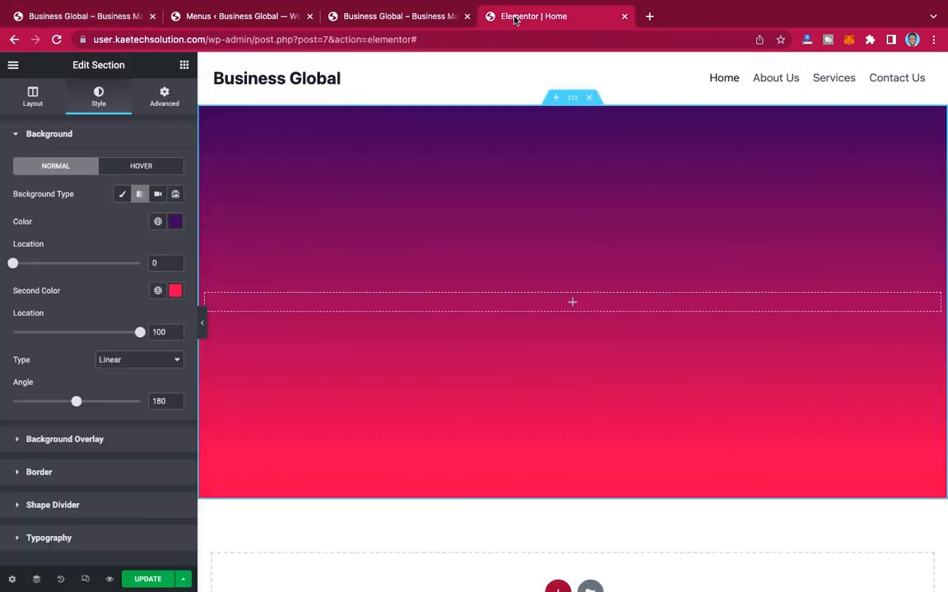
left_click(175, 292)
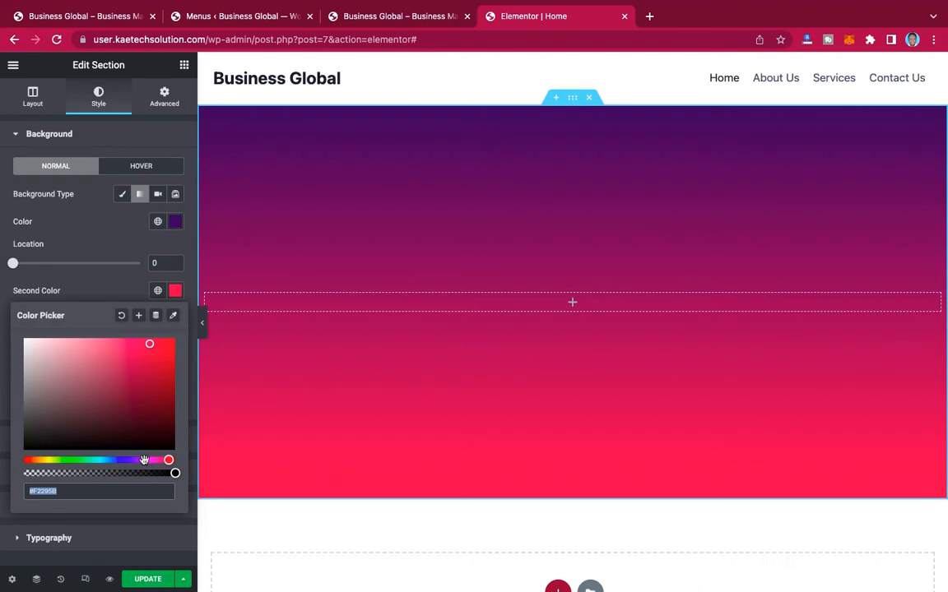
left_click(174, 223)
key("ctrl+c")
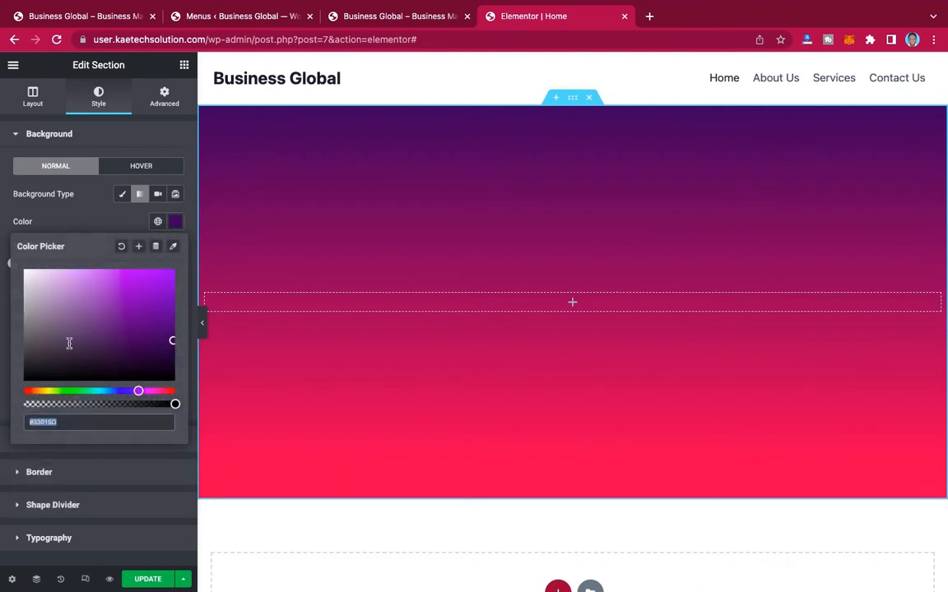
left_click(107, 209)
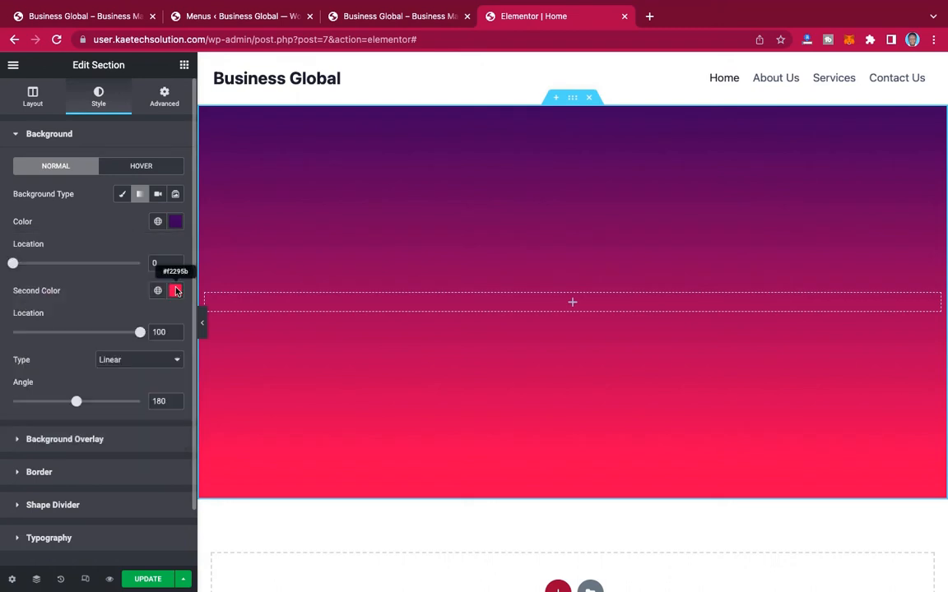
left_click(175, 290)
key("ctrl+v")
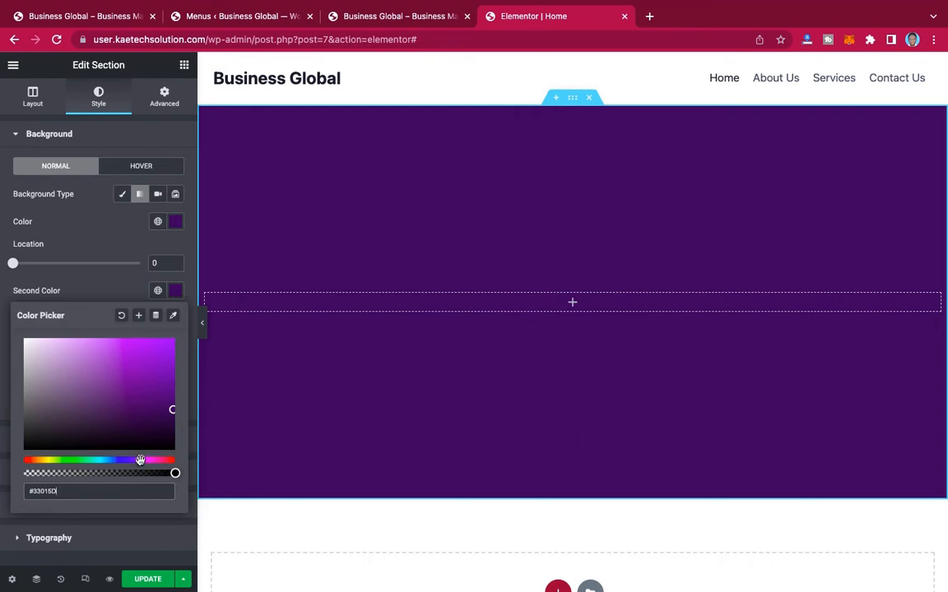
Step: Adjust the second gradient color's hue and brightness to bright magenta #DF00FD
left_click_drag(140, 460, 144, 447)
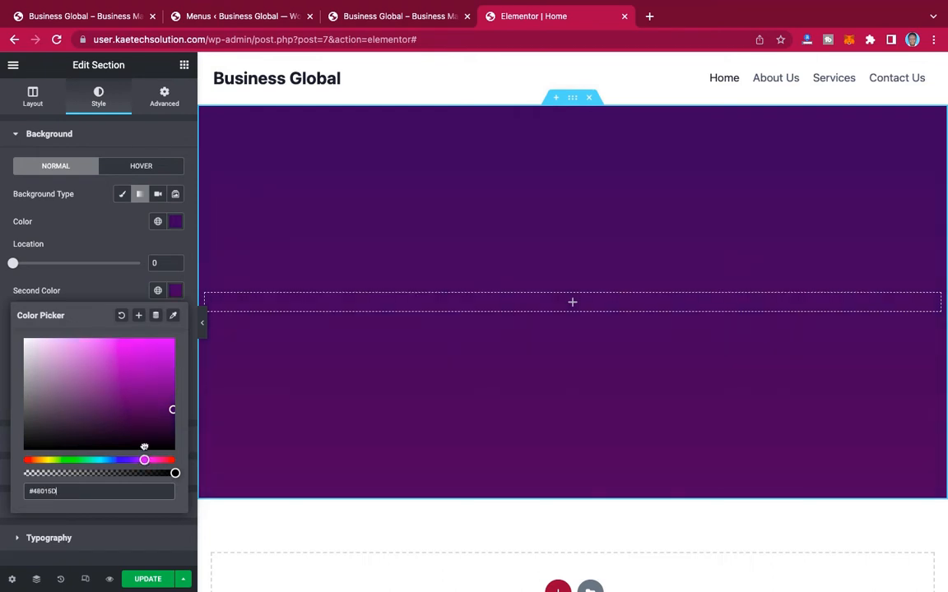
left_click(160, 353)
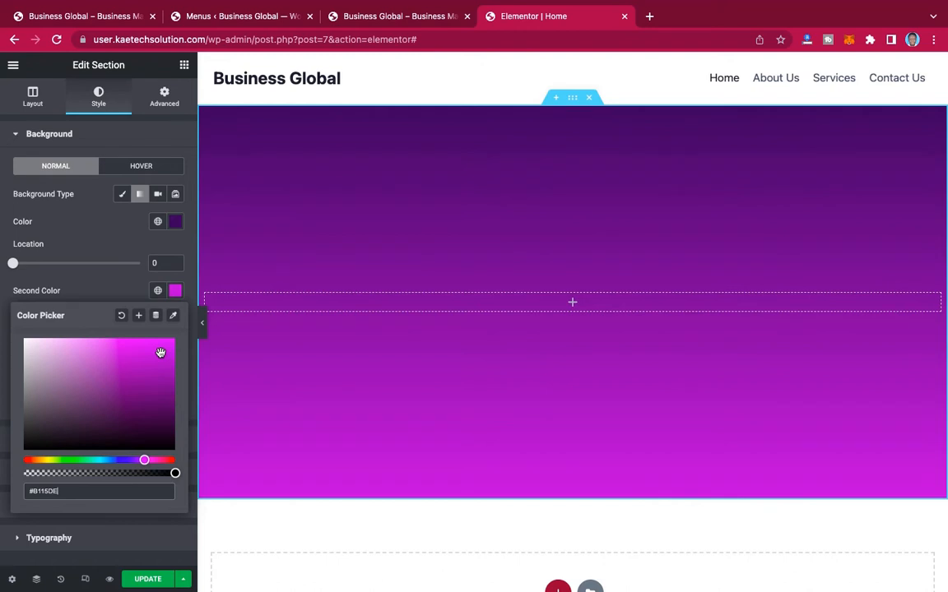
left_click_drag(160, 353, 183, 334)
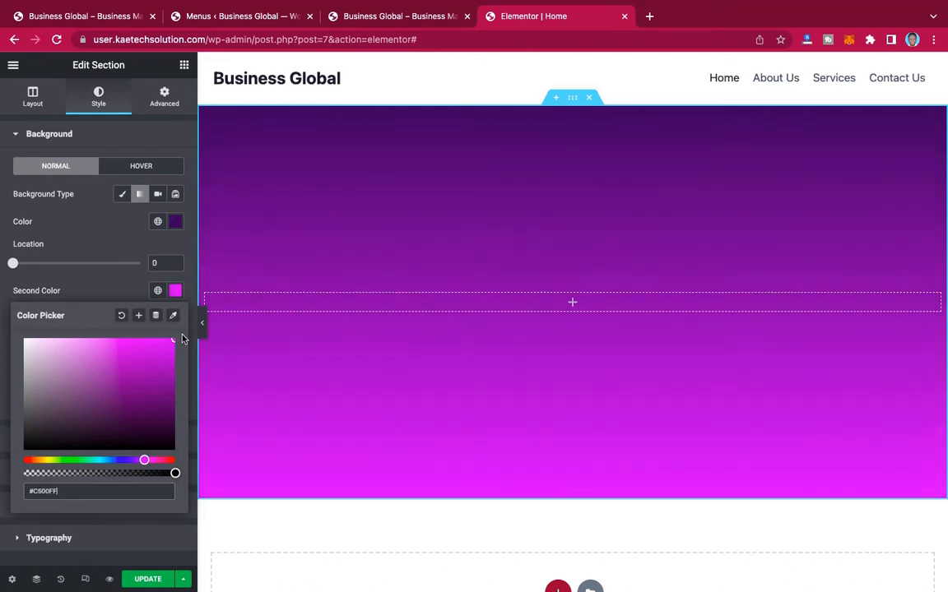
left_click_drag(146, 463, 148, 462)
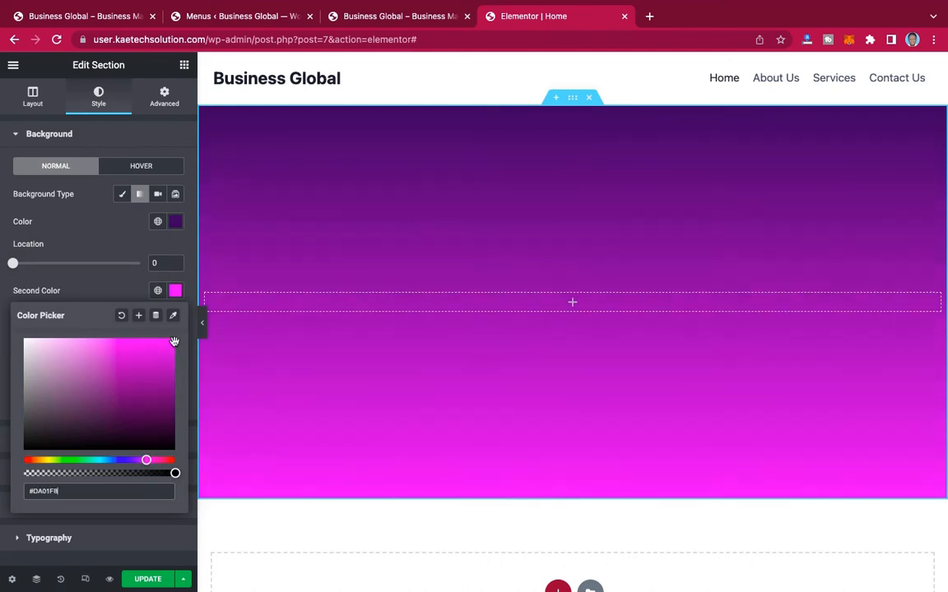
left_click_drag(174, 342, 177, 339)
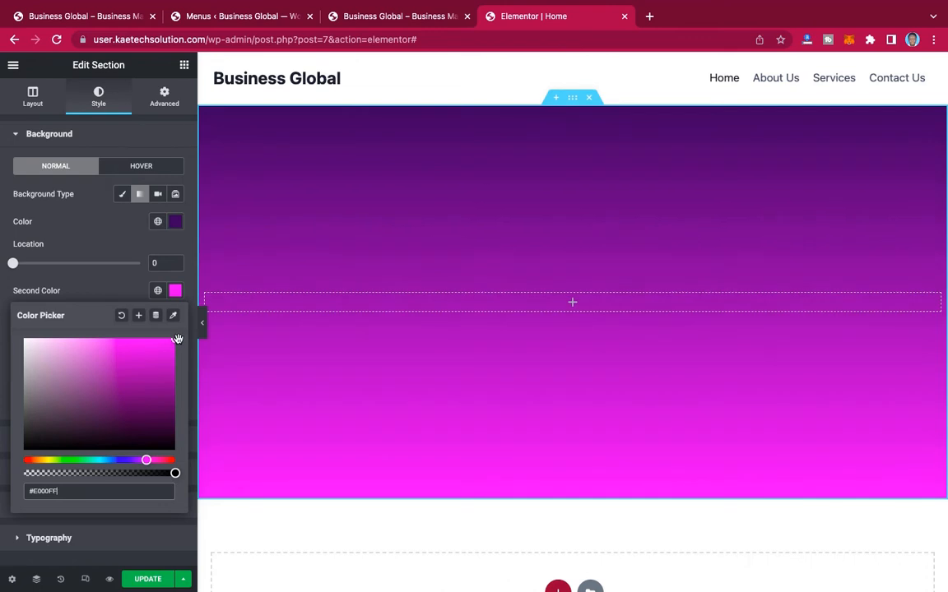
left_click(147, 461)
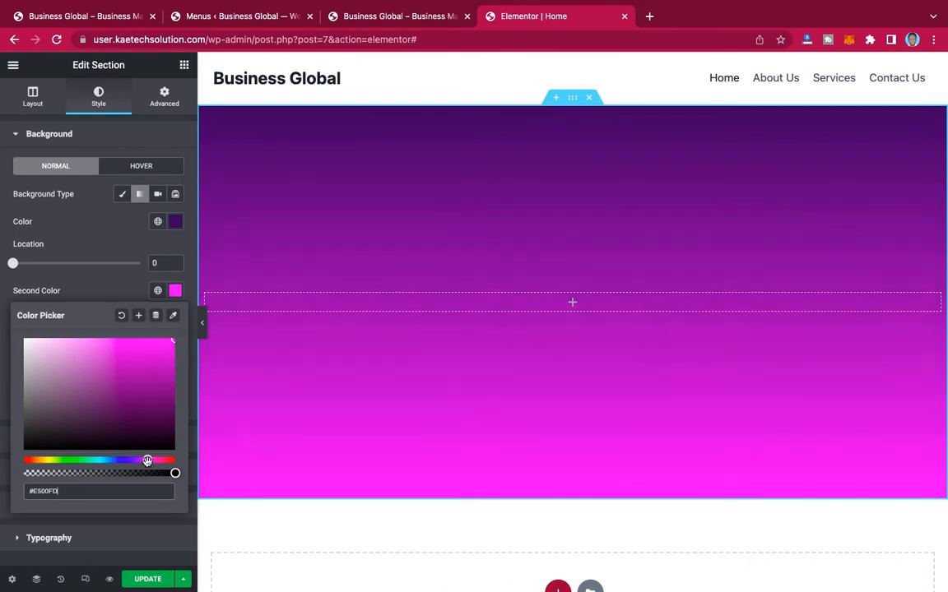
left_click(105, 293)
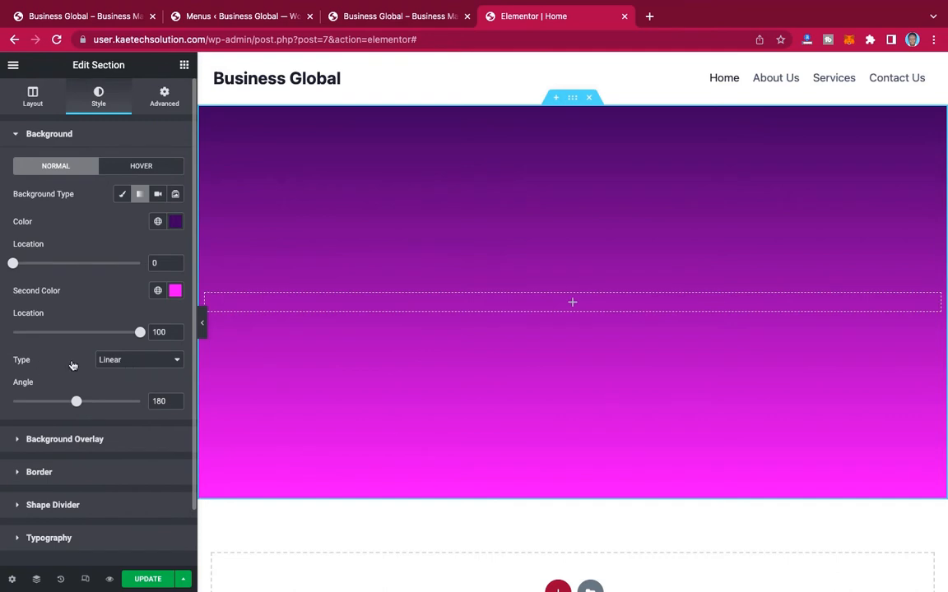
Step: Change the background gradient type to Radial and its position to Top Center
left_click(146, 363)
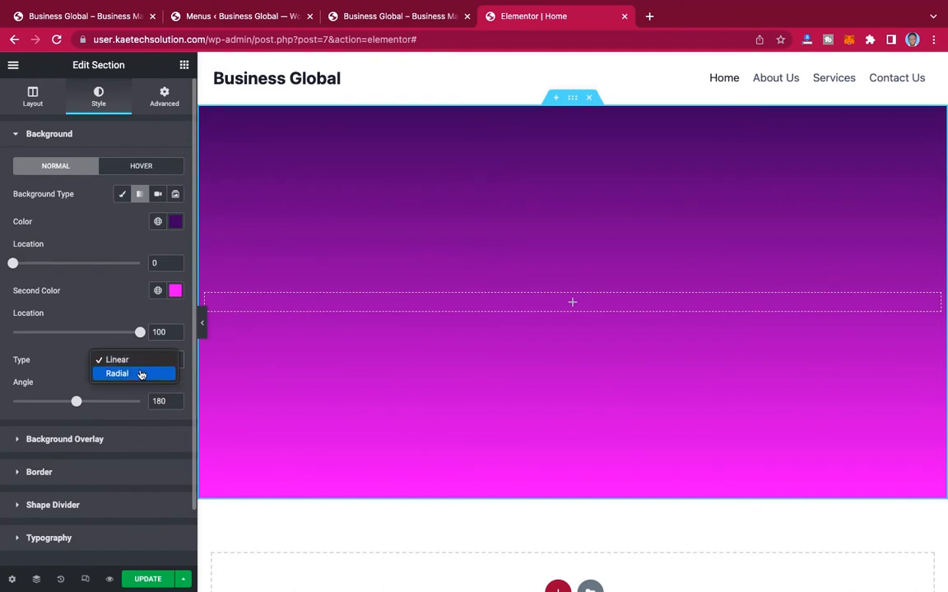
left_click(141, 374)
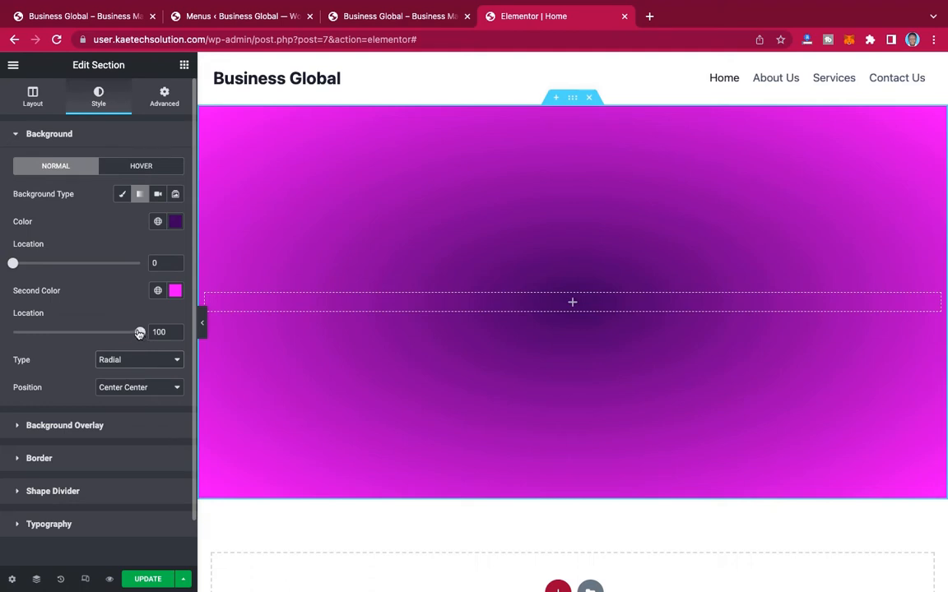
mouse_move(138, 333)
left_mouse_down()
mouse_move(74, 332)
mouse_move(144, 333)
left_mouse_up()
left_click(113, 389)
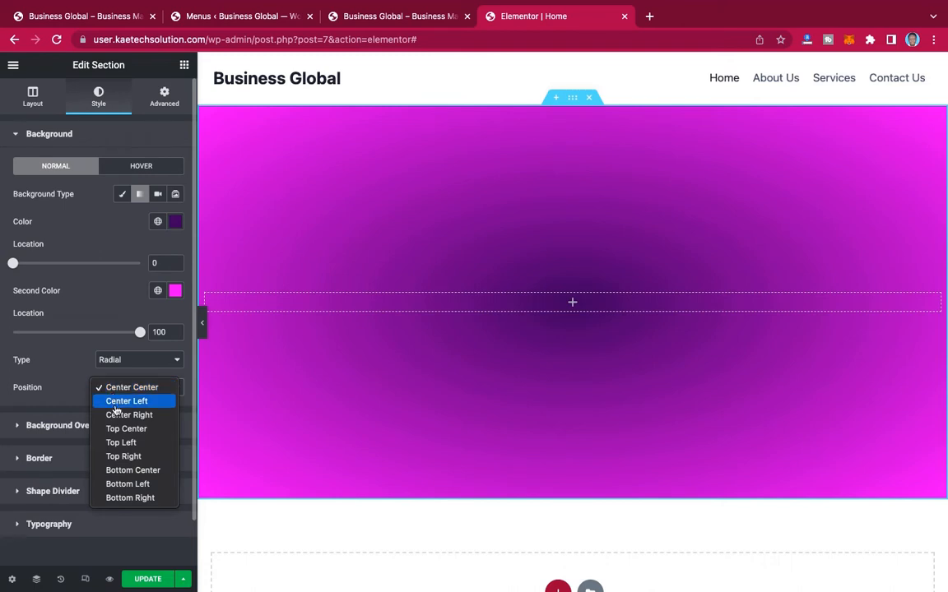
left_click(116, 428)
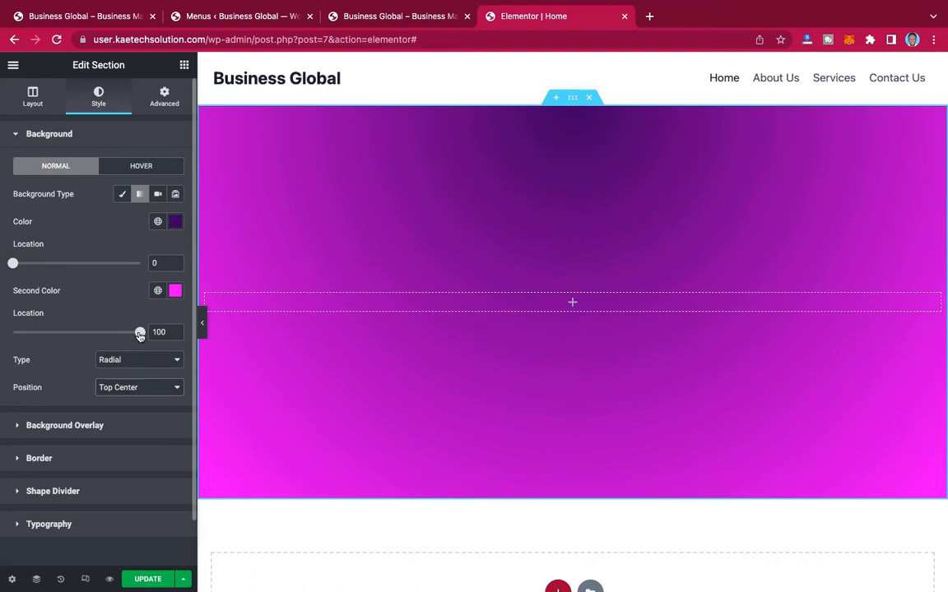
Step: Darken the first gradient color to about #22023E and set its location to 10, keeping the second color's location at 100
mouse_move(140, 334)
left_mouse_down()
mouse_move(127, 334)
mouse_move(151, 336)
left_mouse_up()
mouse_move(15, 267)
left_mouse_down()
mouse_move(67, 269)
mouse_move(2, 272)
left_mouse_up()
left_click(175, 222)
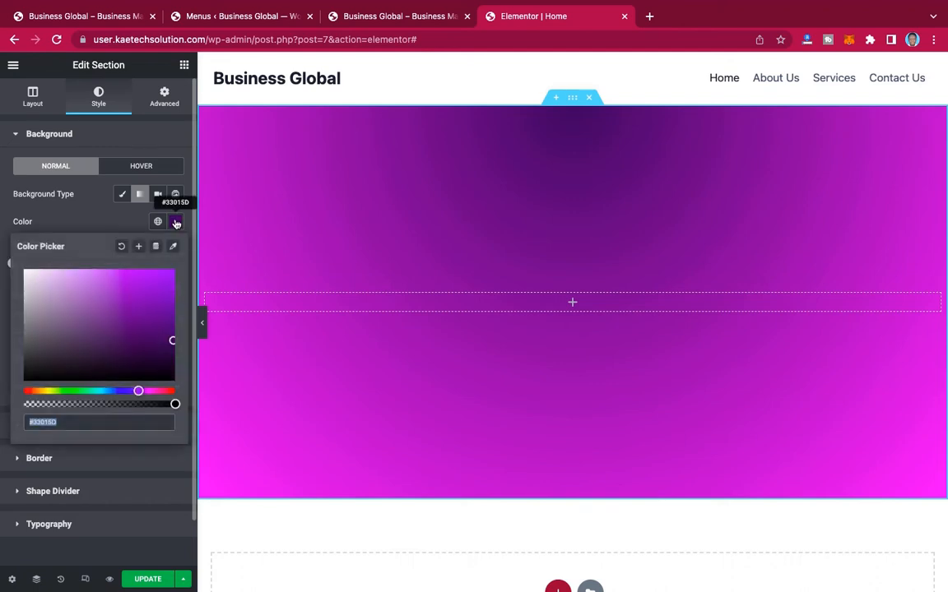
left_click_drag(172, 341, 171, 352)
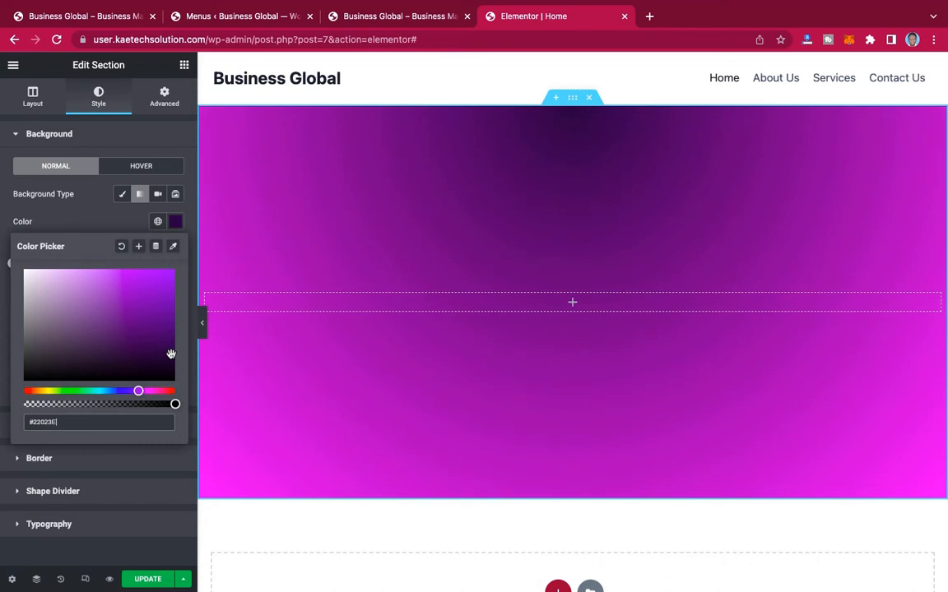
left_click(89, 196)
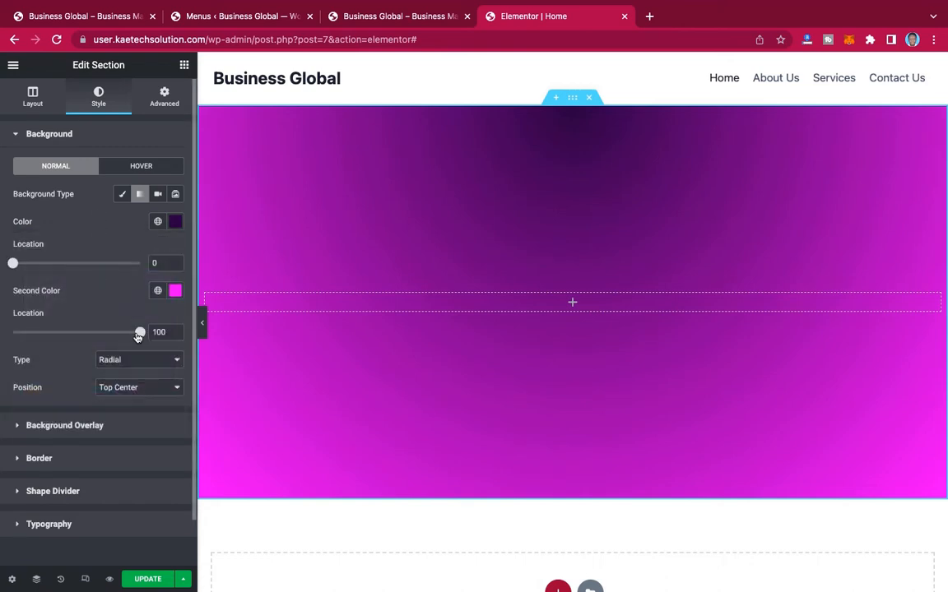
mouse_move(138, 336)
left_mouse_down()
mouse_move(111, 337)
mouse_move(150, 337)
left_mouse_up()
left_click_drag(13, 263, 26, 263)
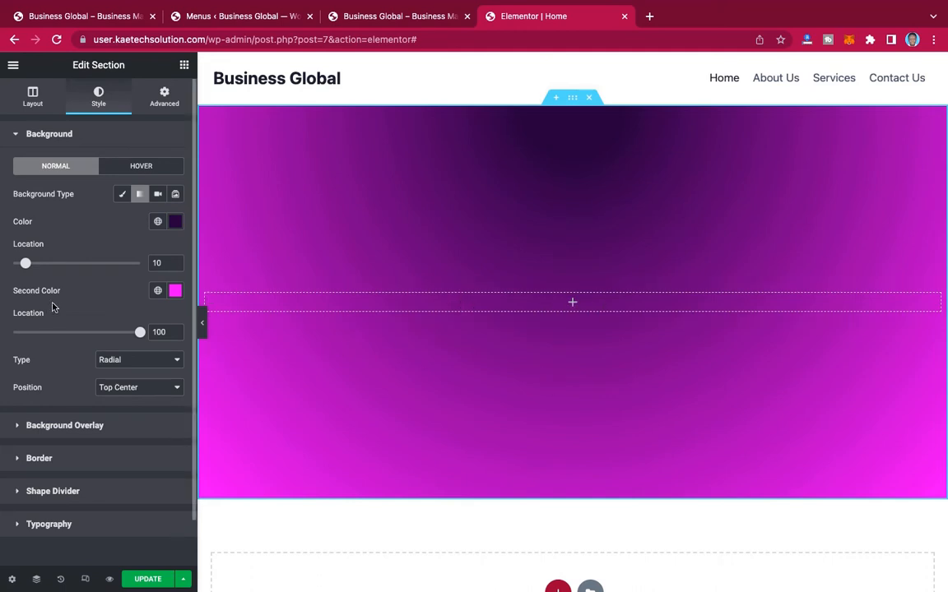
Step: Add a flipped Tilt shape divider to the section's bottom edge, matching the reference site's hero, and preview the section at full width
scroll(53, 306, "down", 2)
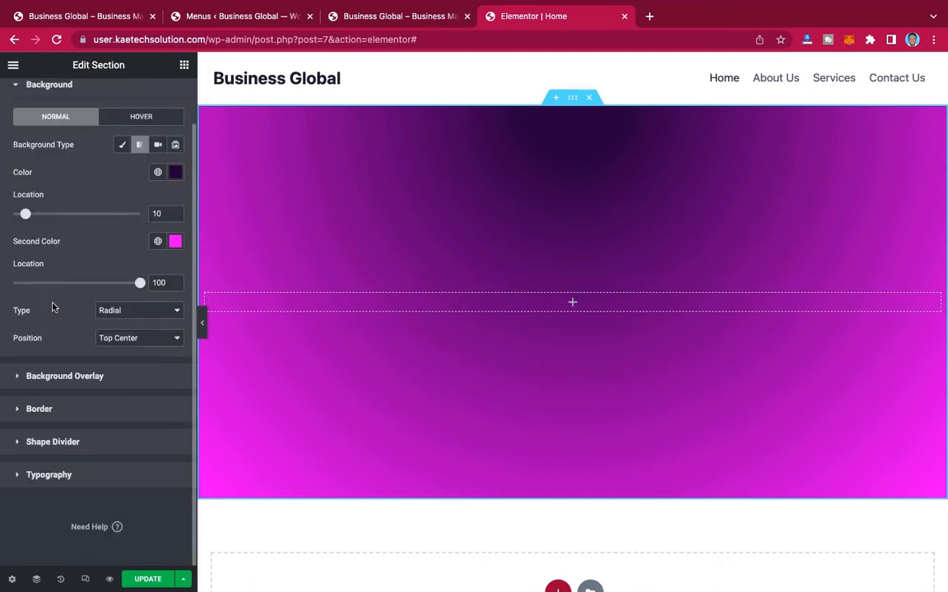
left_click(70, 446)
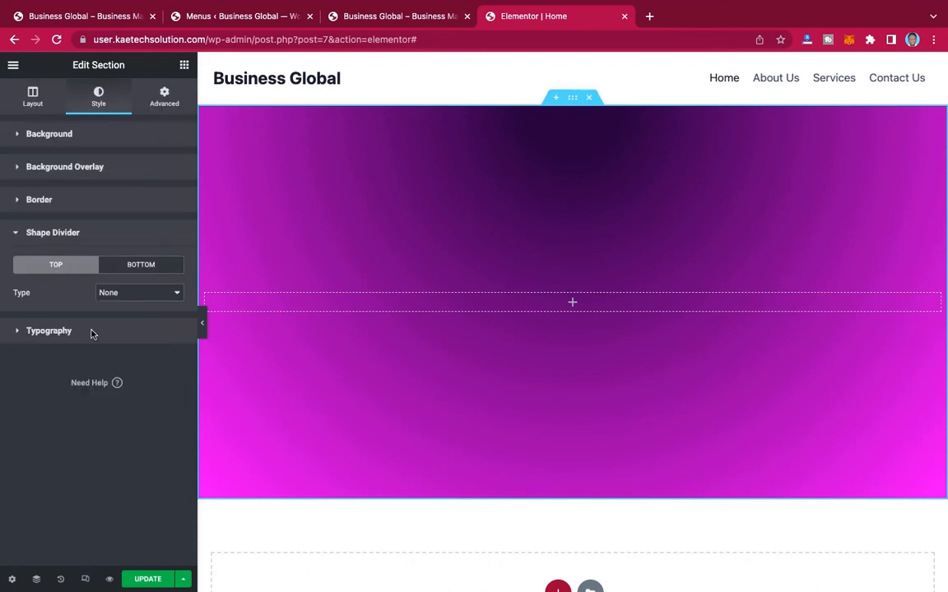
left_click(135, 269)
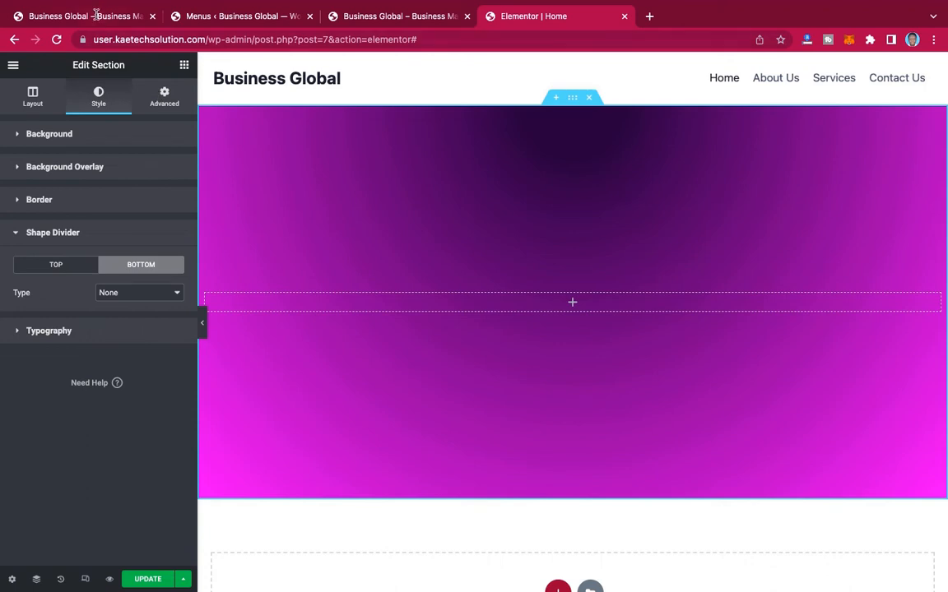
left_click(97, 16)
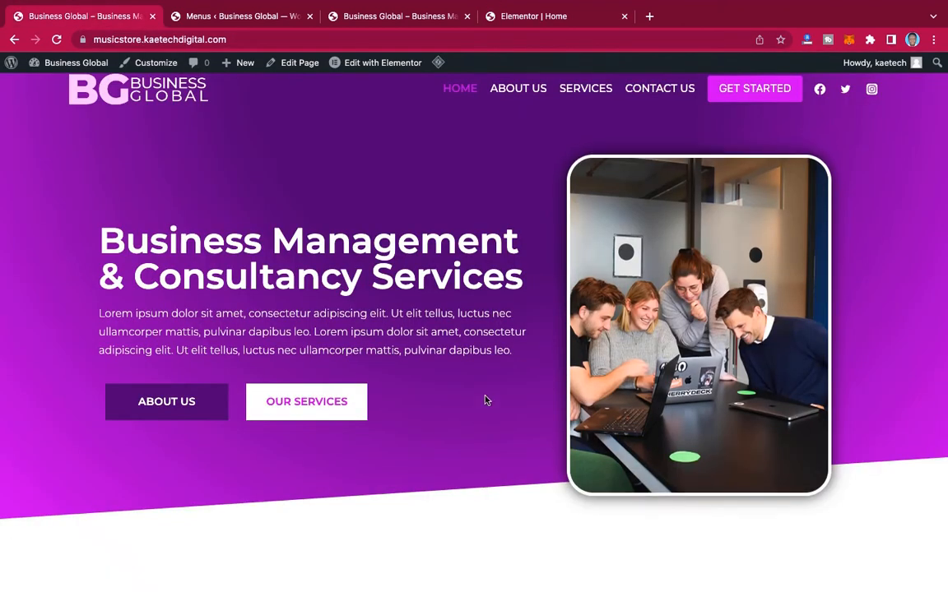
left_click(518, 16)
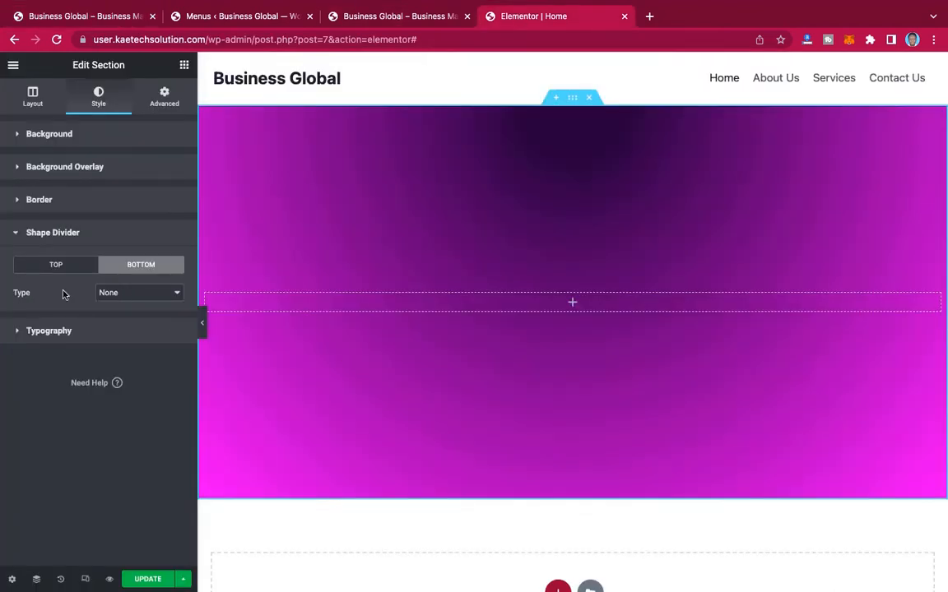
left_click(130, 295)
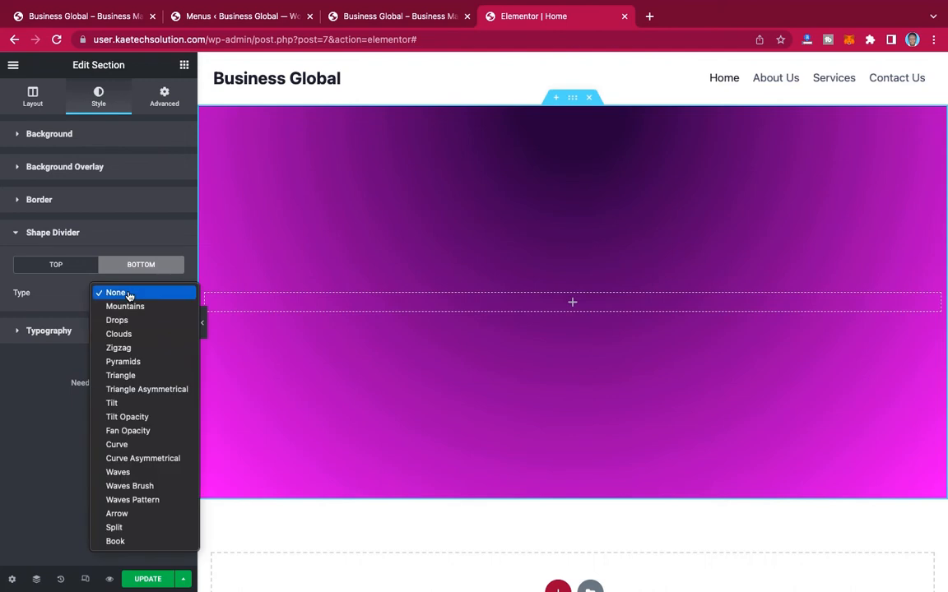
left_click(120, 404)
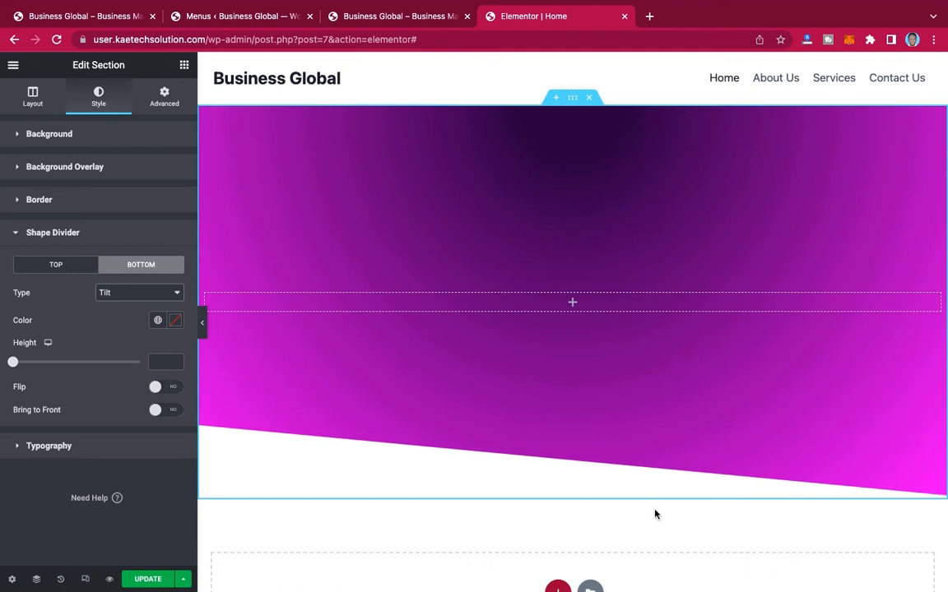
left_click(164, 388)
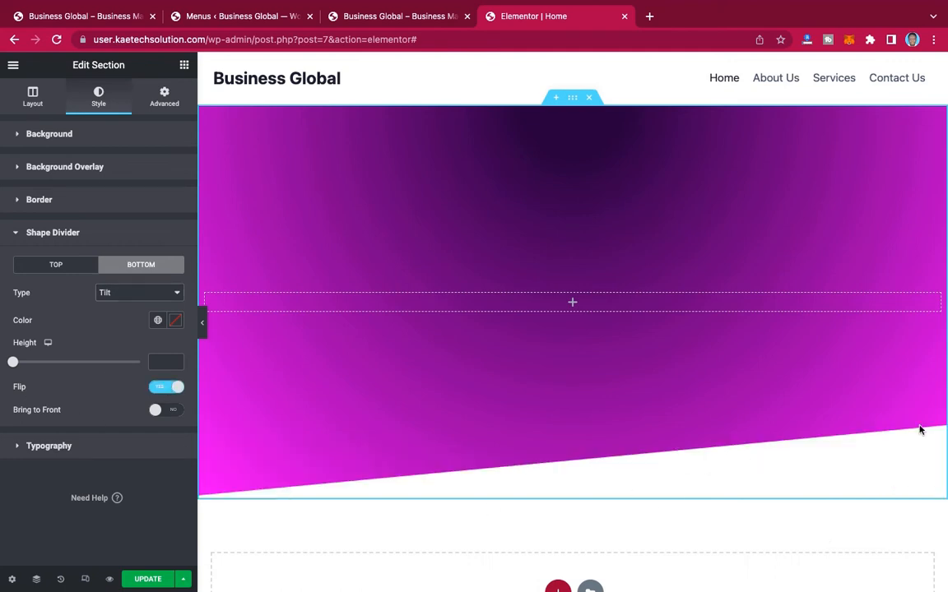
left_click(203, 322)
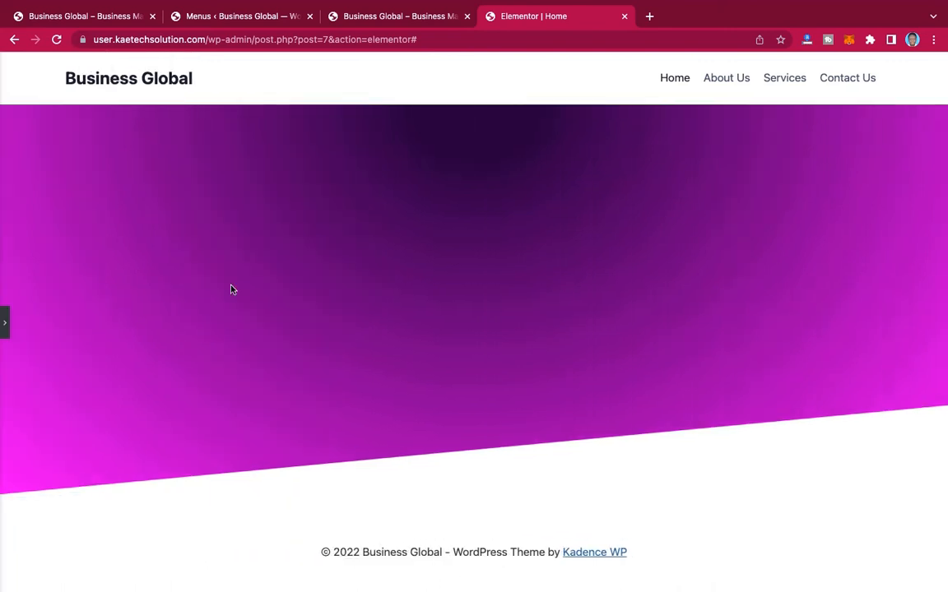
left_click(5, 323)
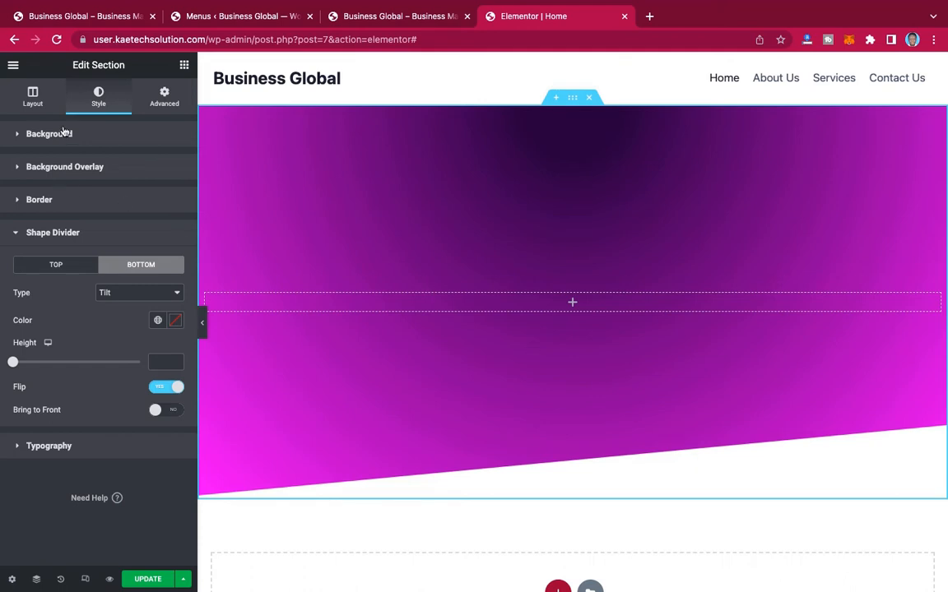
Step: Insert a two-column Inner Section into the gradient hero section
left_click(184, 68)
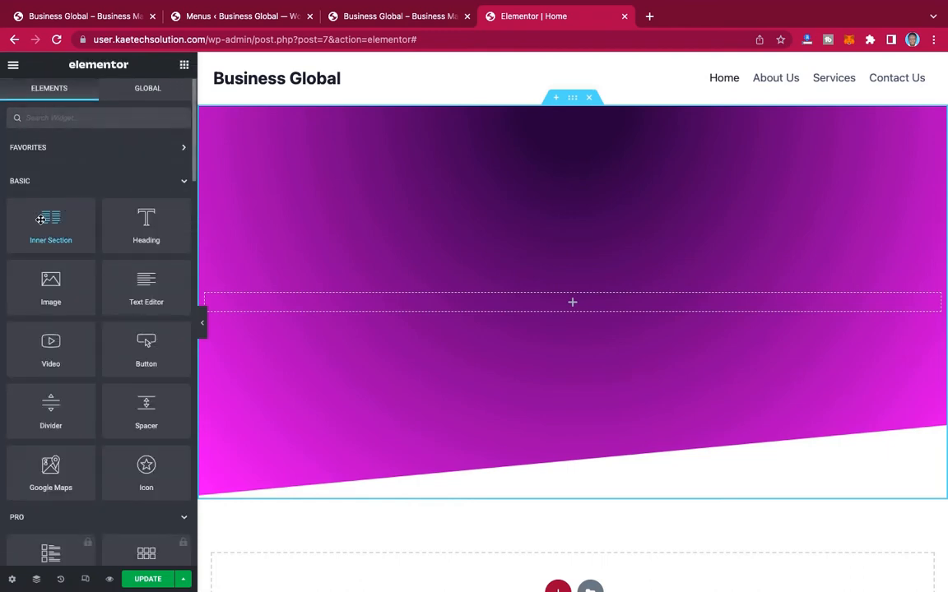
left_click_drag(40, 220, 512, 305)
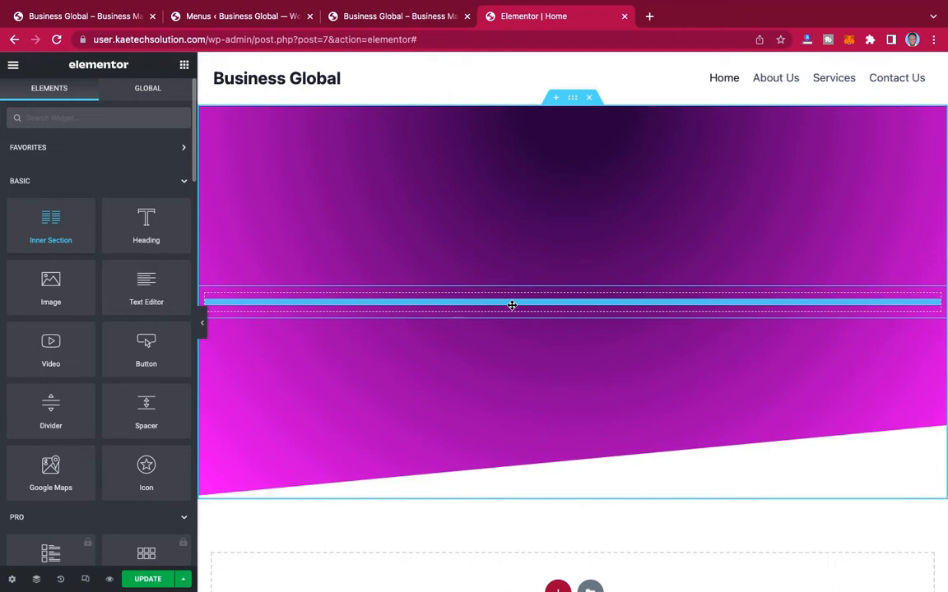
left_click_drag(512, 306, 510, 304)
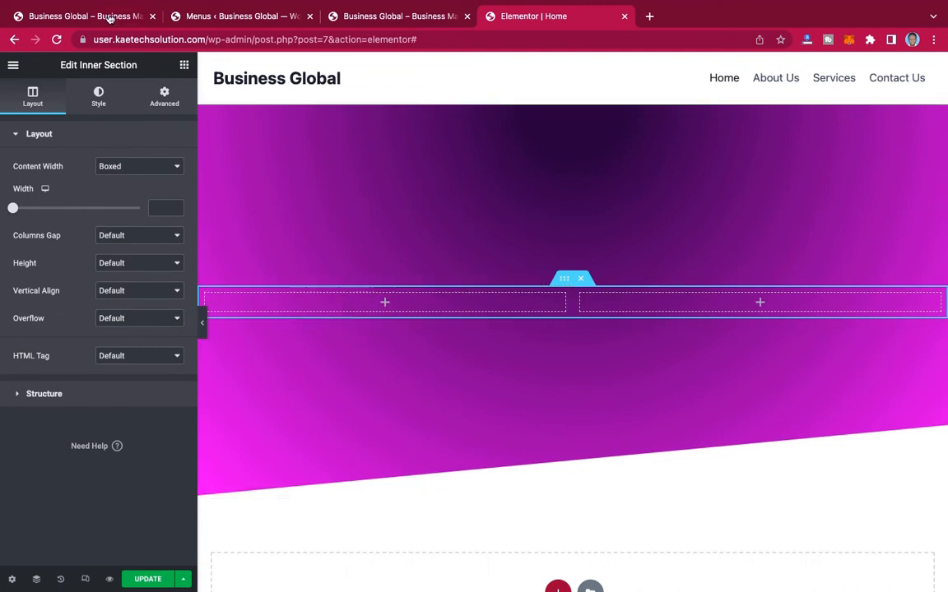
Step: Check the reference hero's layout and place an Image widget in the inner section's right column
left_click(107, 17)
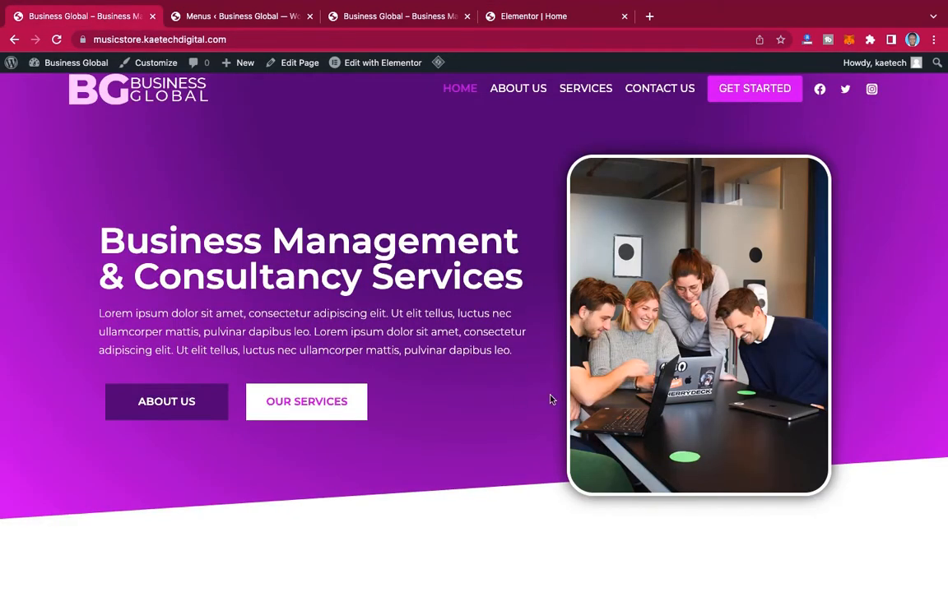
left_click(503, 16)
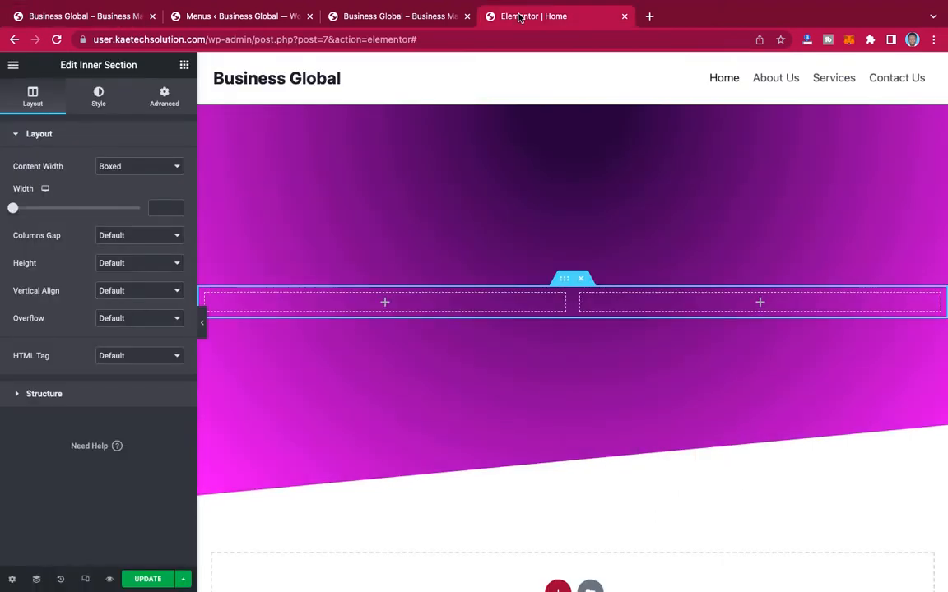
left_click(759, 303)
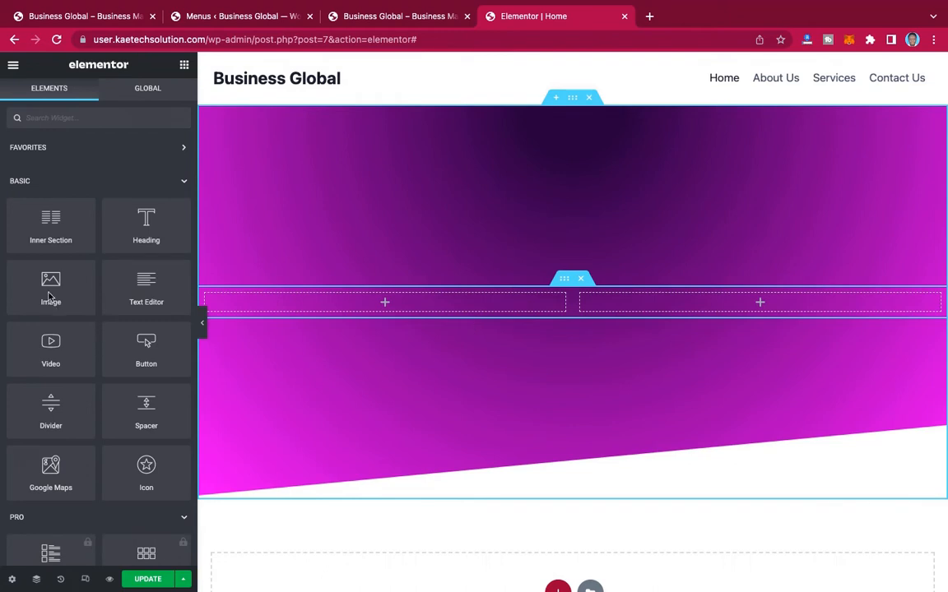
left_click_drag(46, 284, 774, 303)
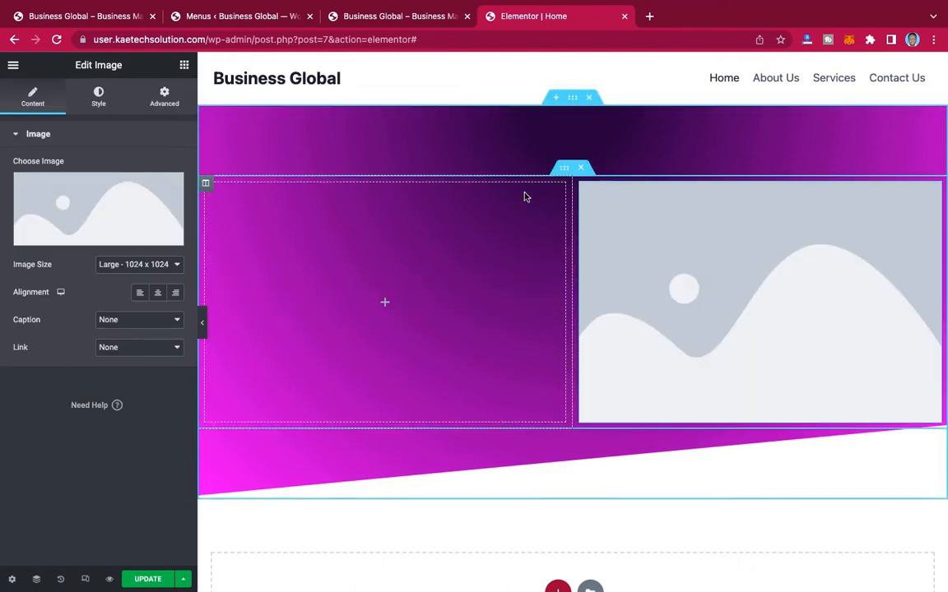
Step: Open the image widget's media upload and start choosing an image file from the computer
mouse_move(103, 197)
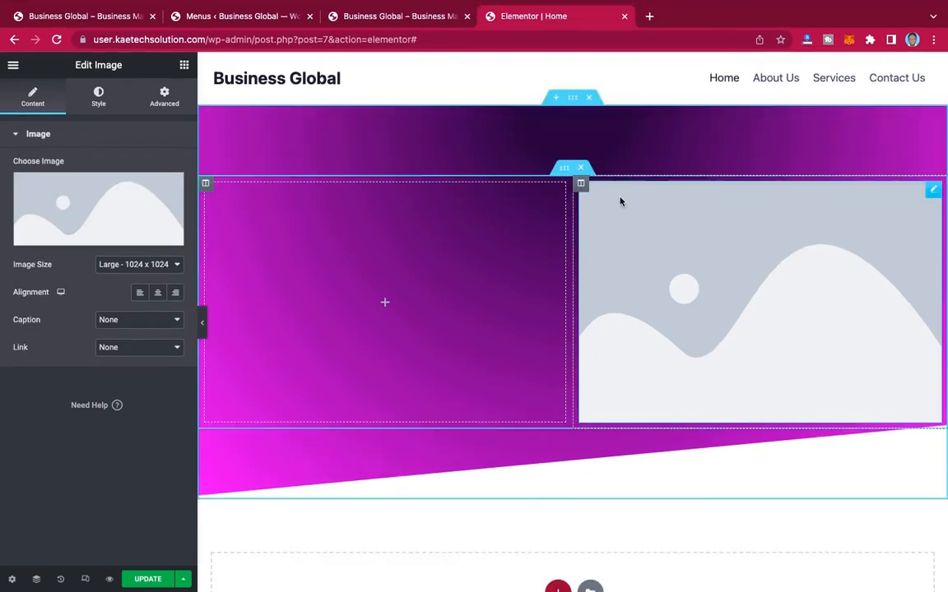
left_click(95, 204)
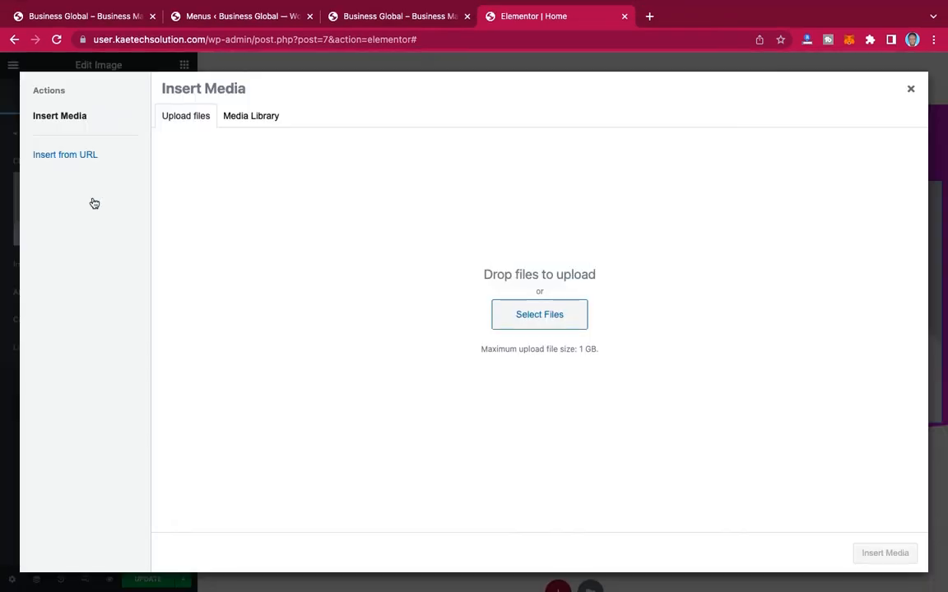
left_click(548, 319)
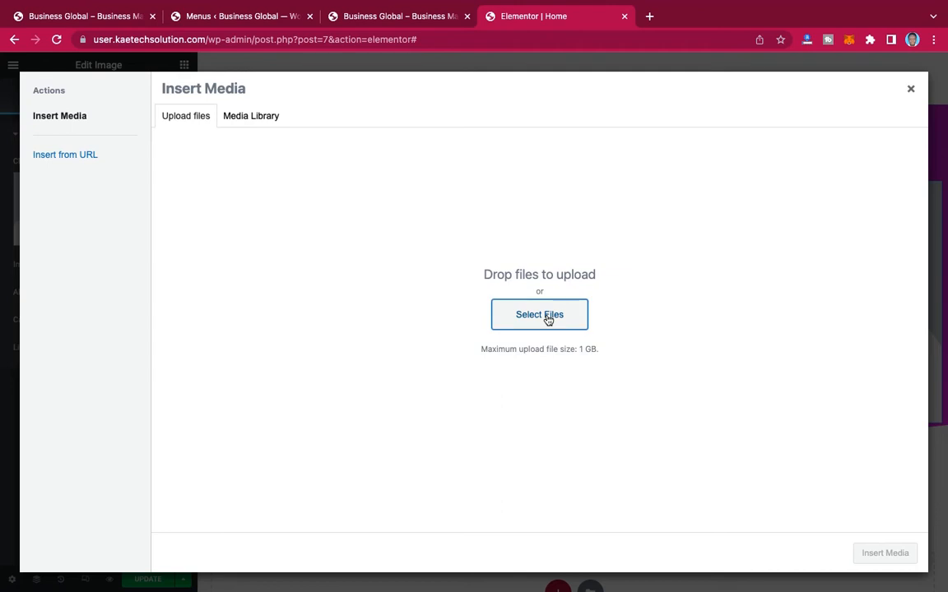
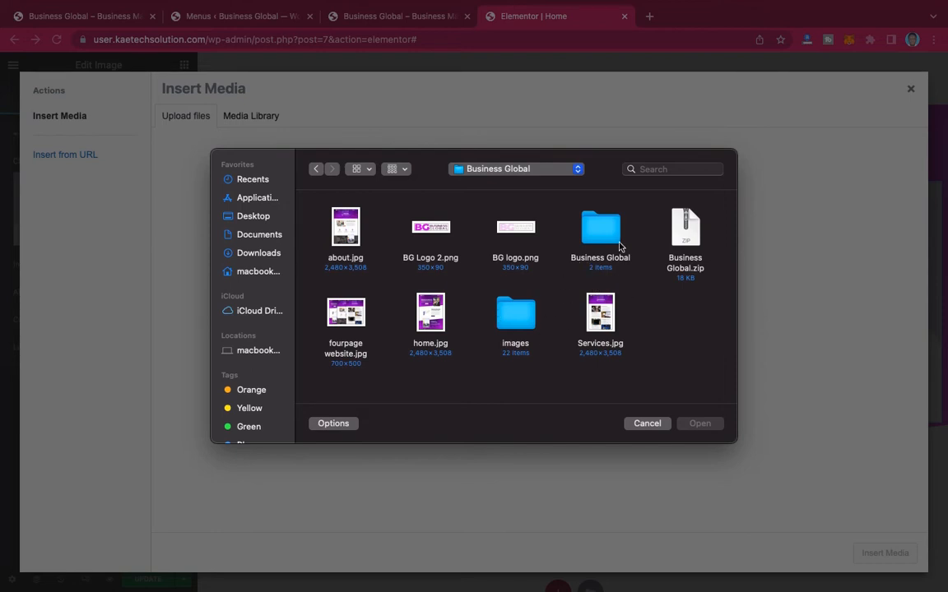
Step: Upload every image from the Business Global project's images folder to the media library
left_click(520, 321)
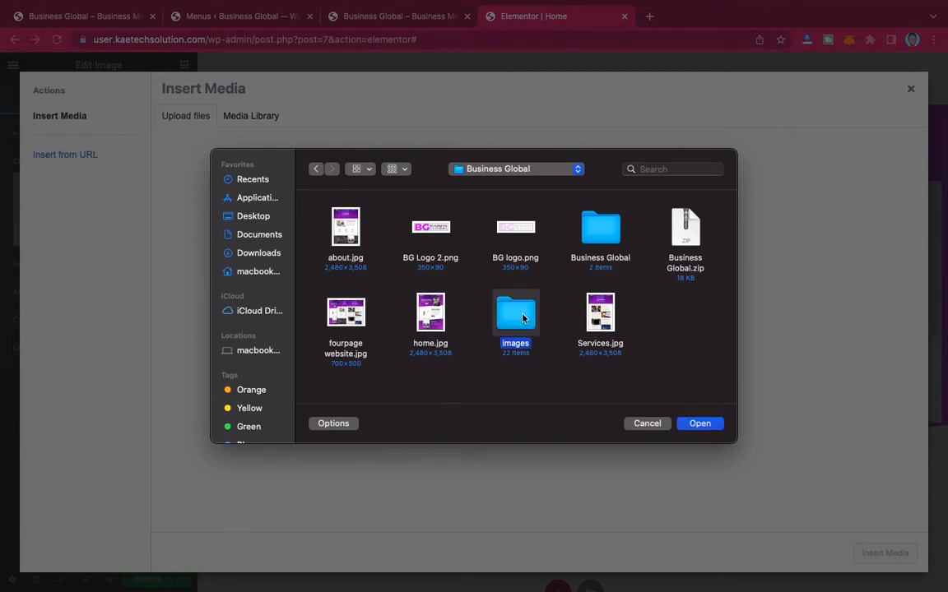
double_click(522, 319)
scroll(520, 330, "down", 5)
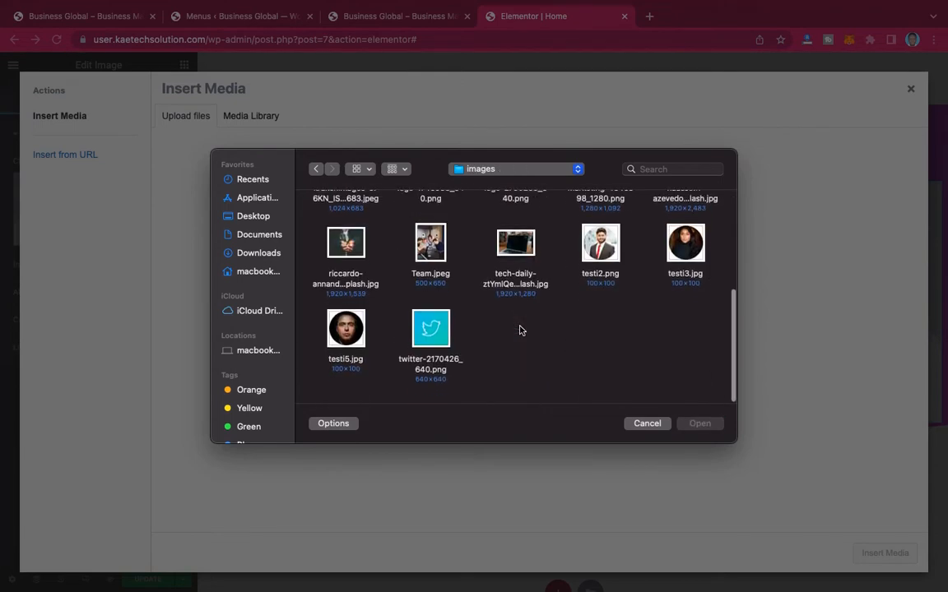
scroll(520, 330, "up", 5)
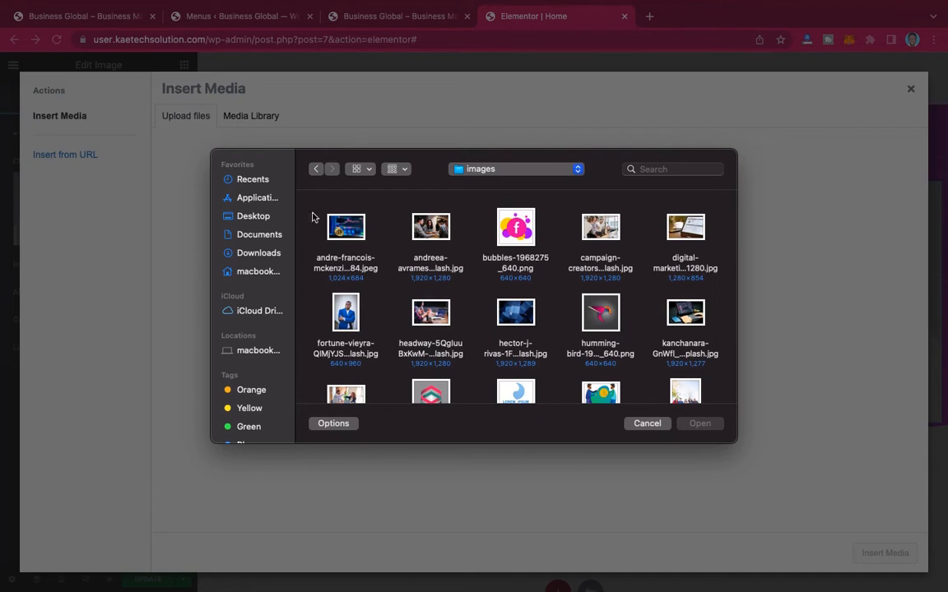
left_click(359, 234)
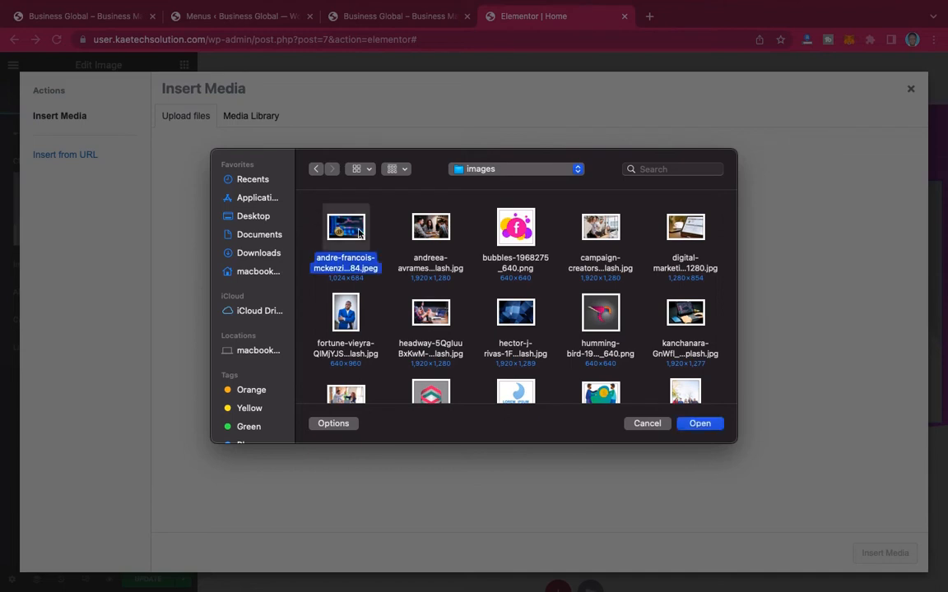
key("super+a")
scroll(543, 325, "down", 5)
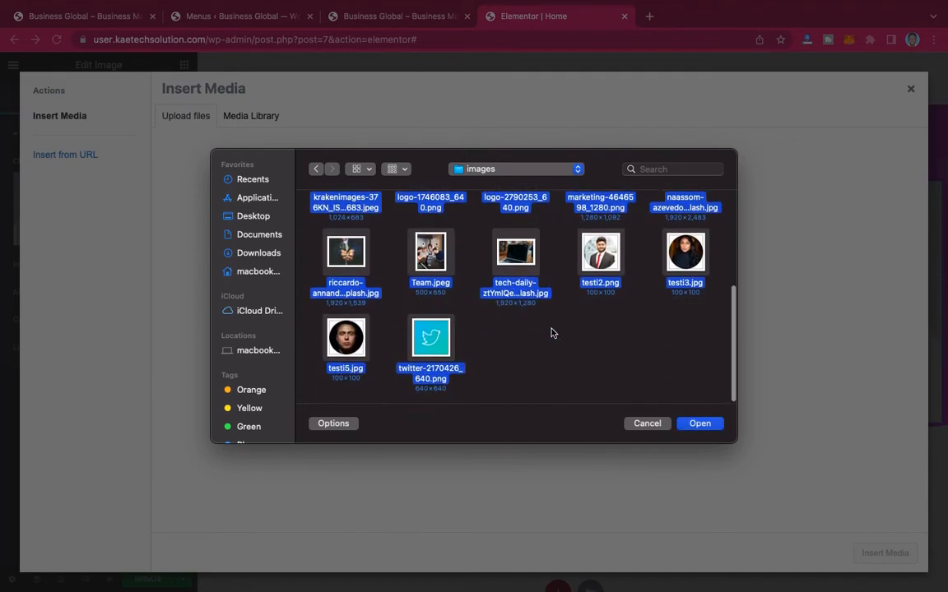
left_click(713, 426)
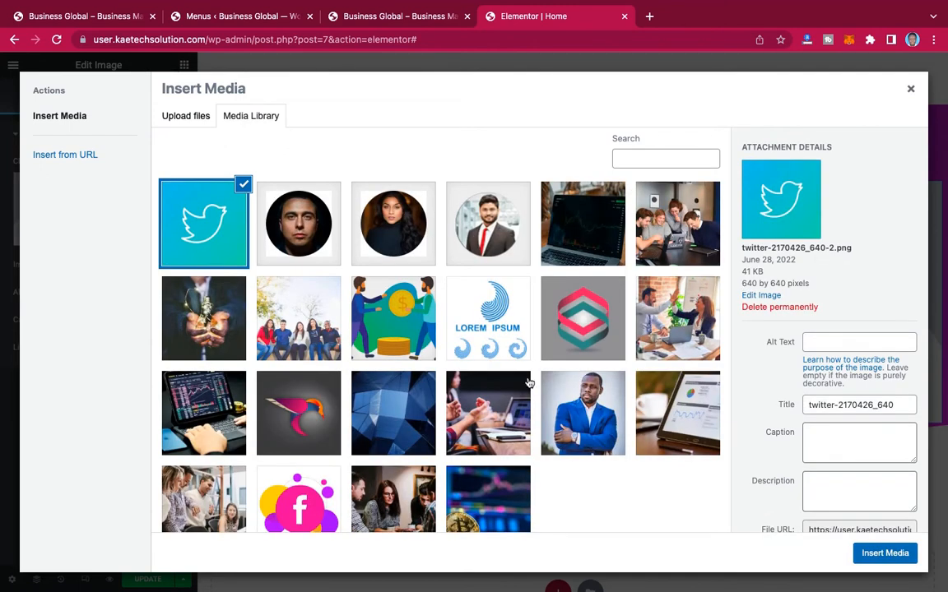
Step: Check which photo the reference hero uses and insert Team.jpeg from the media library into the image widget
scroll(529, 383, "down", 1)
scroll(529, 383, "up", 1)
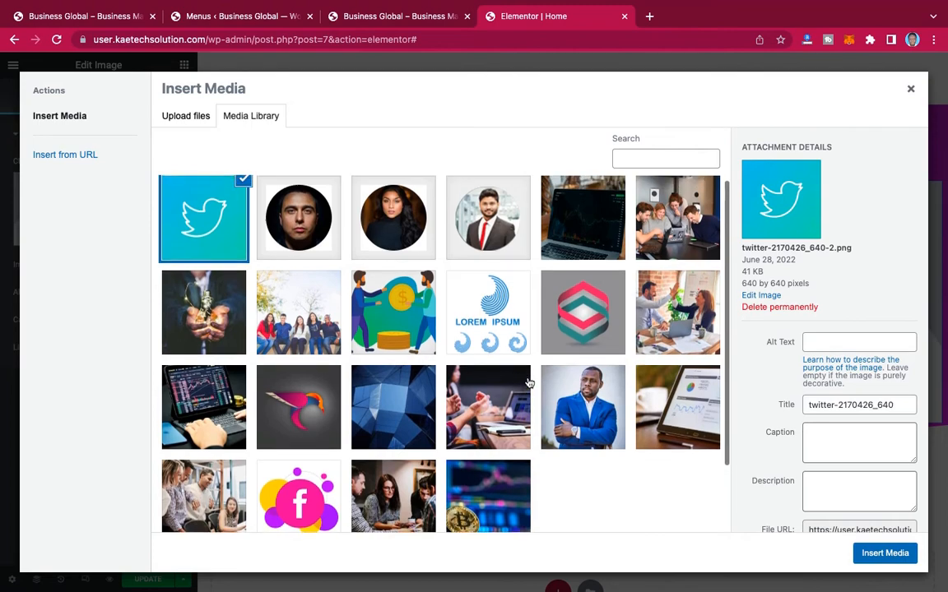
left_click(90, 19)
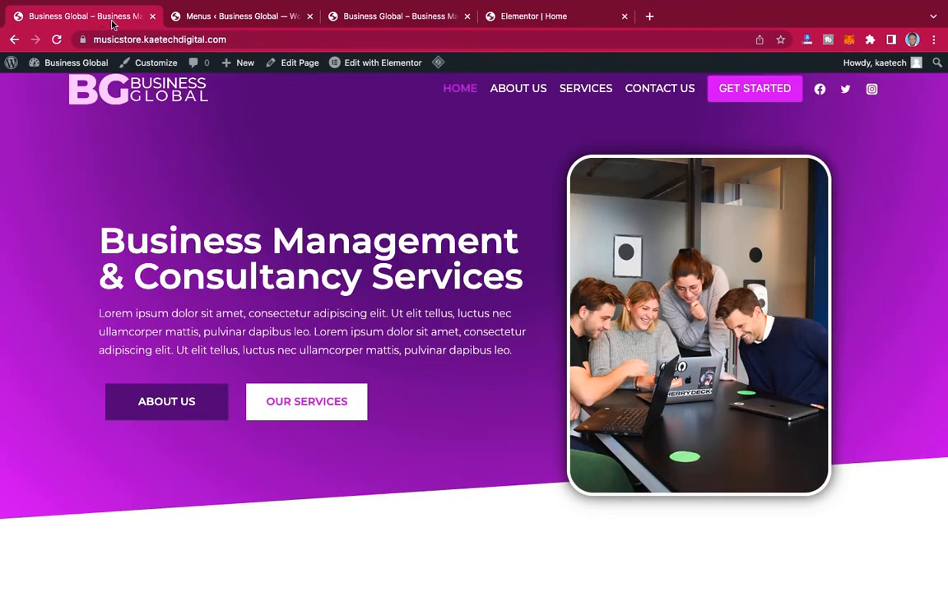
left_click(532, 18)
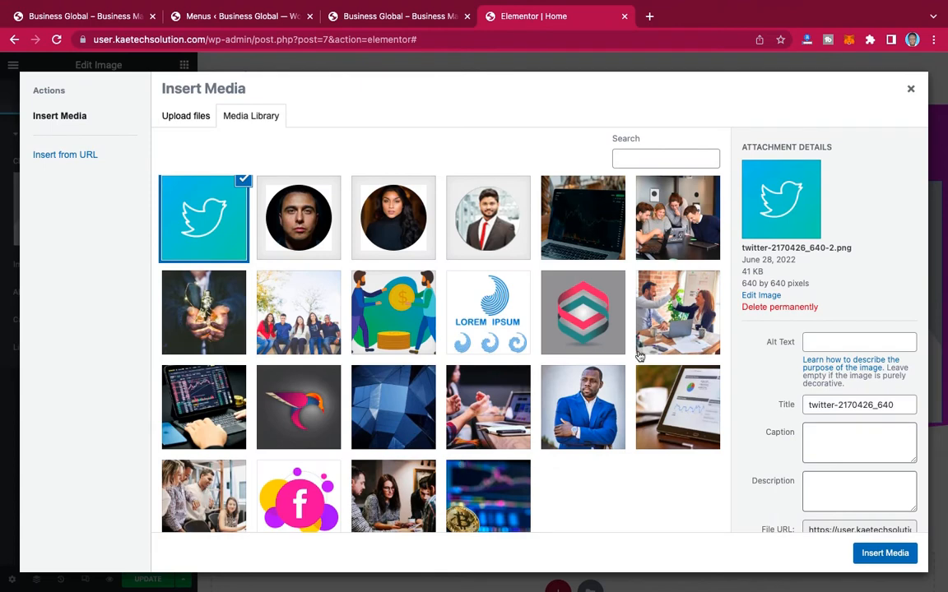
left_click(662, 213)
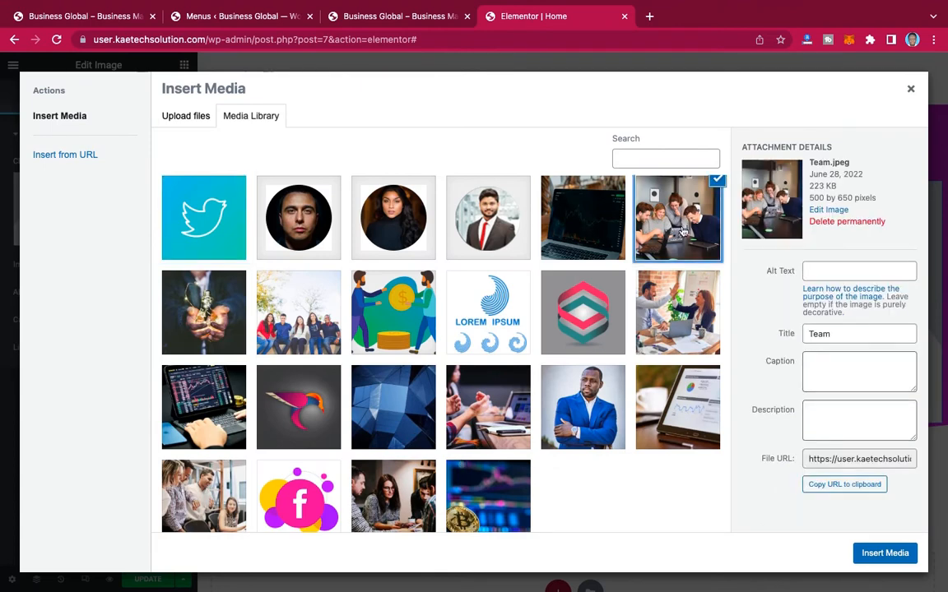
left_click(879, 560)
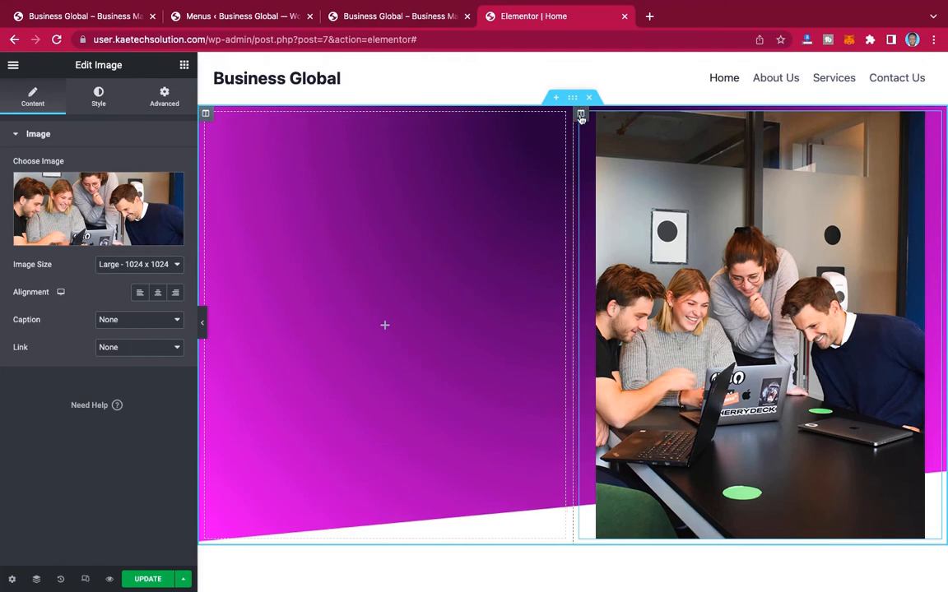
Step: Set the width of the inner section's image column to 40% and check the empty column's width
left_click(581, 115)
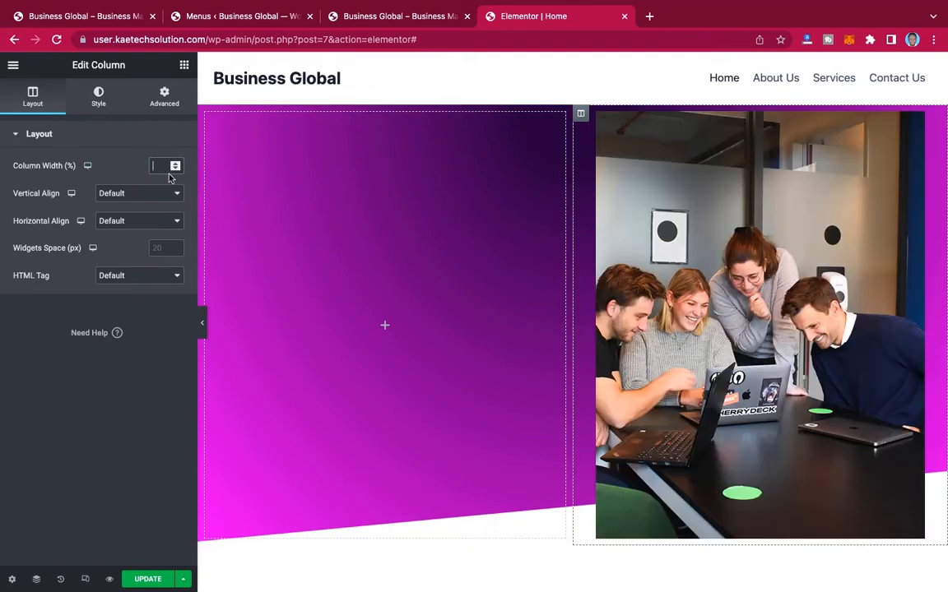
type("60")
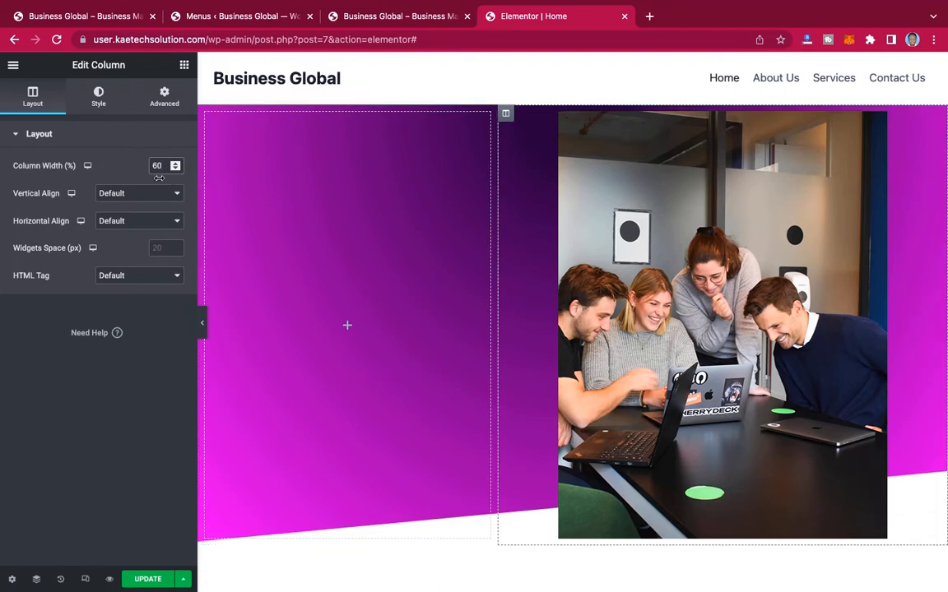
left_click_drag(165, 167, 136, 167)
type("40")
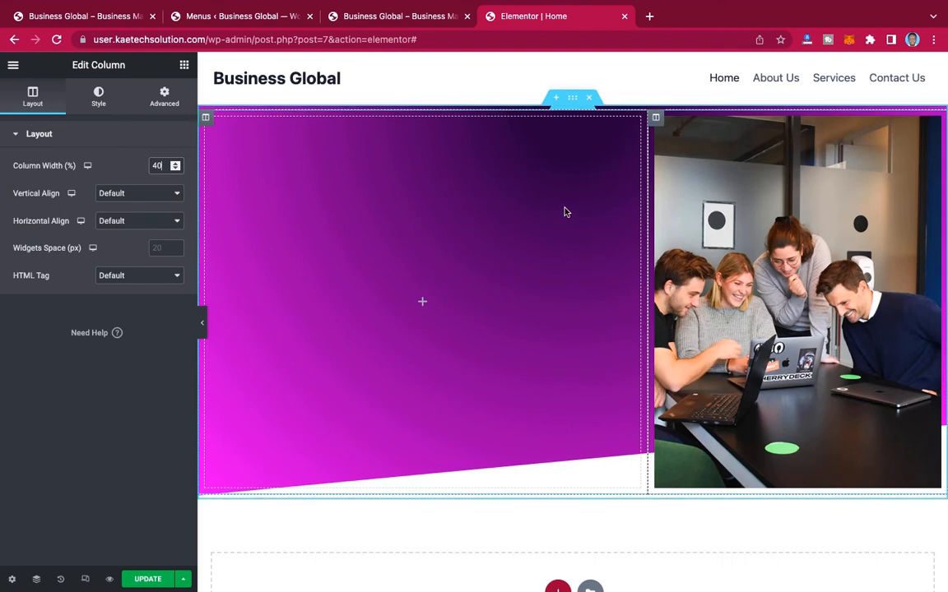
left_click(204, 118)
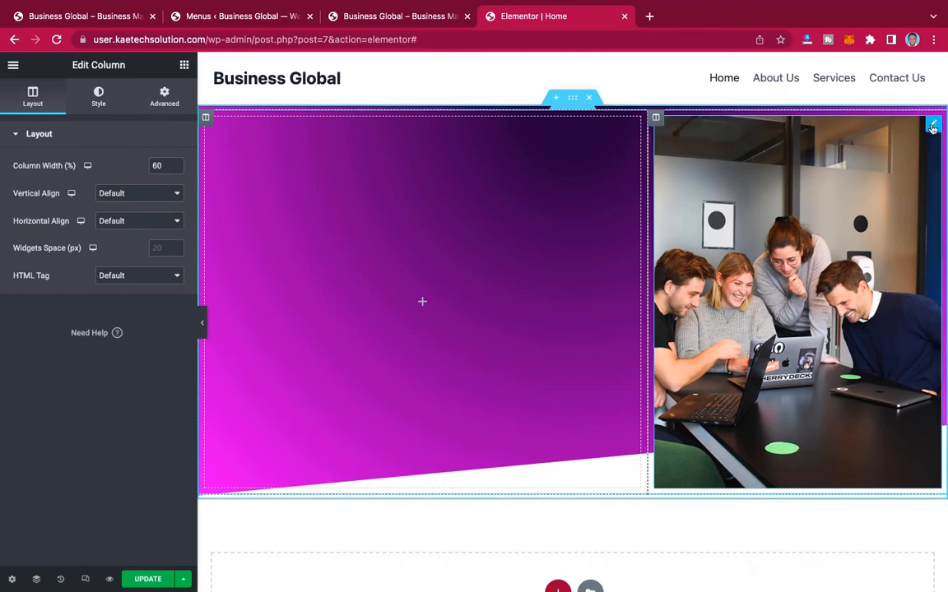
Step: Set the hero team image's width to 90%
left_click(932, 126)
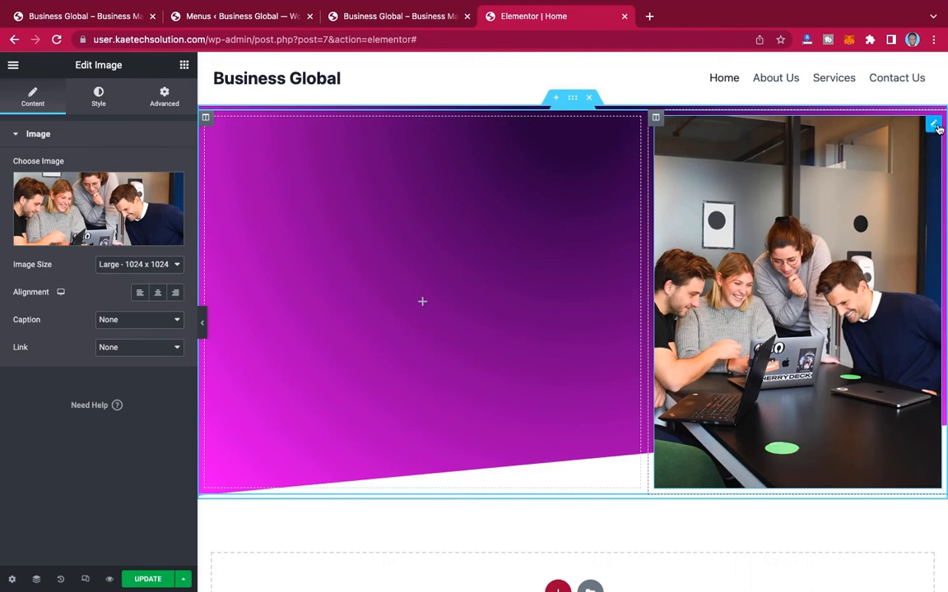
left_click(98, 94)
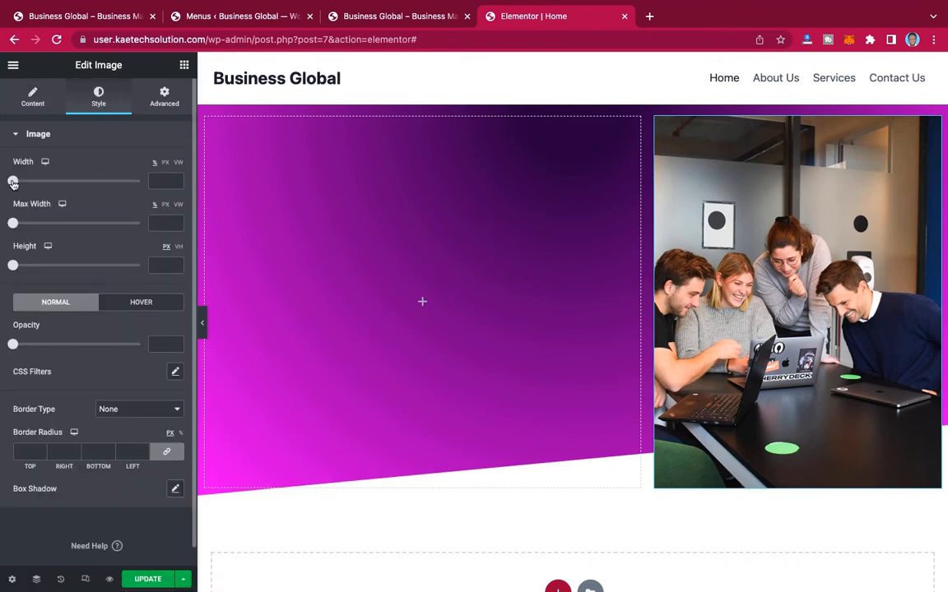
left_click_drag(12, 182, 129, 187)
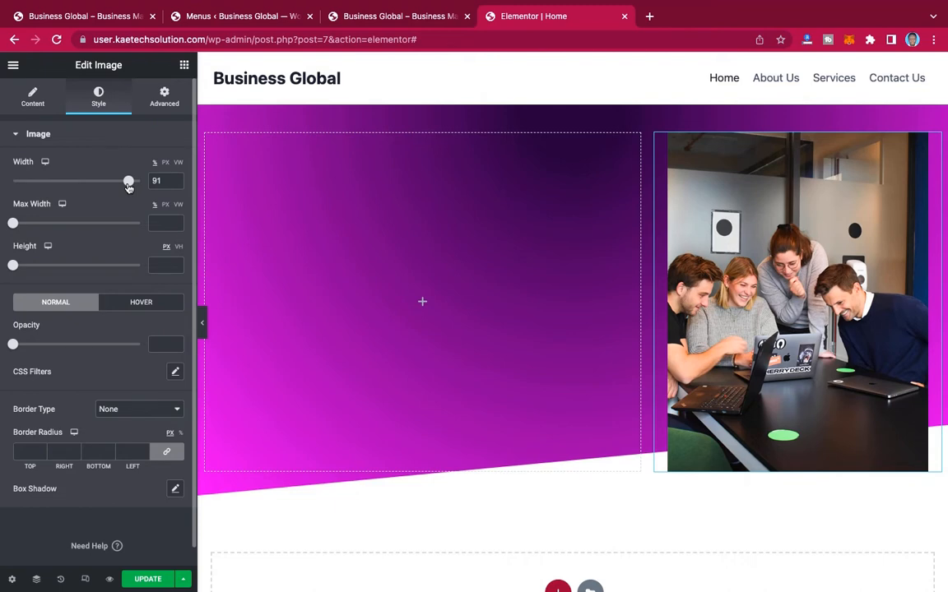
left_click(175, 185)
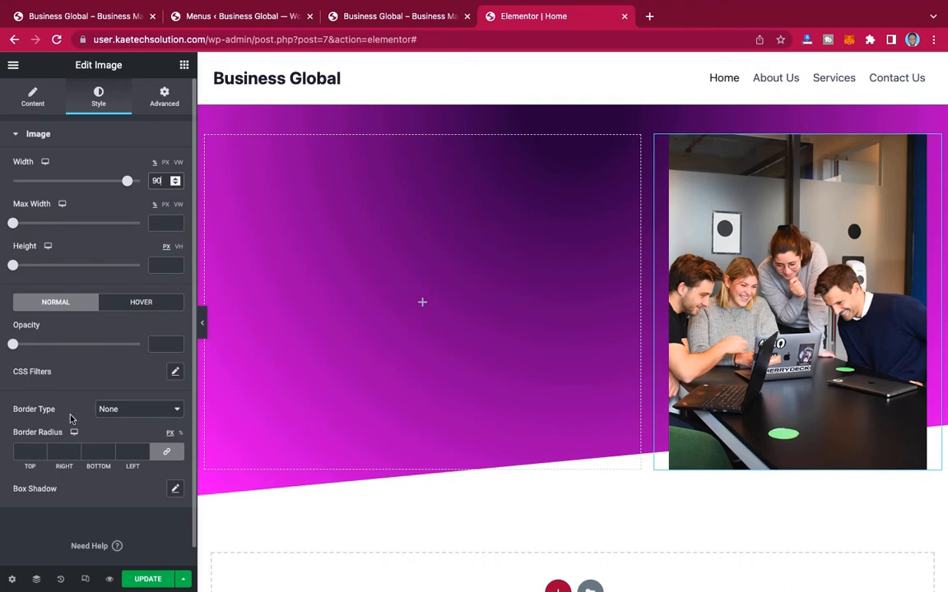
Step: Give the team image a solid white (#FFFFFF) border 8 px wide on all sides
left_click(138, 411)
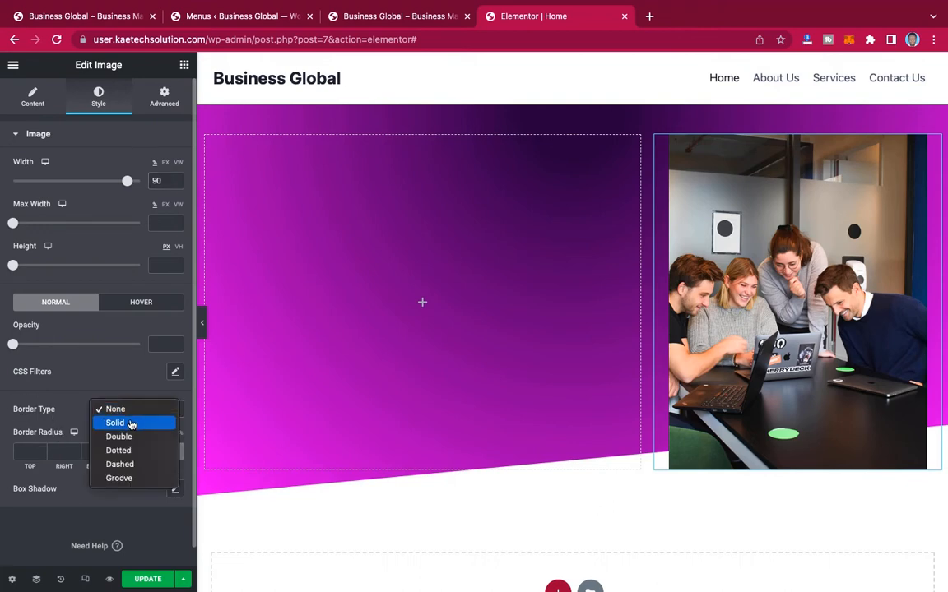
left_click(116, 423)
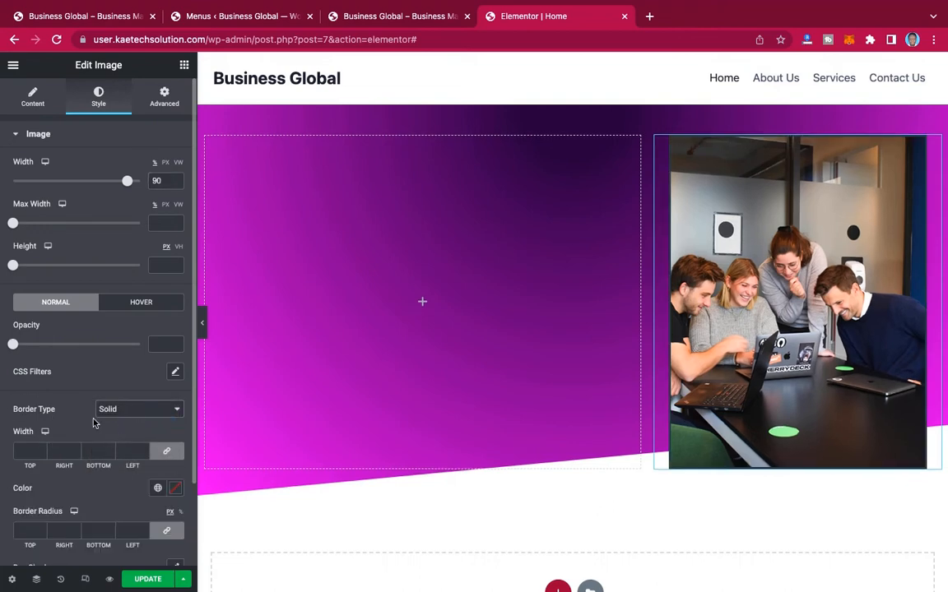
left_click(23, 450)
type("10")
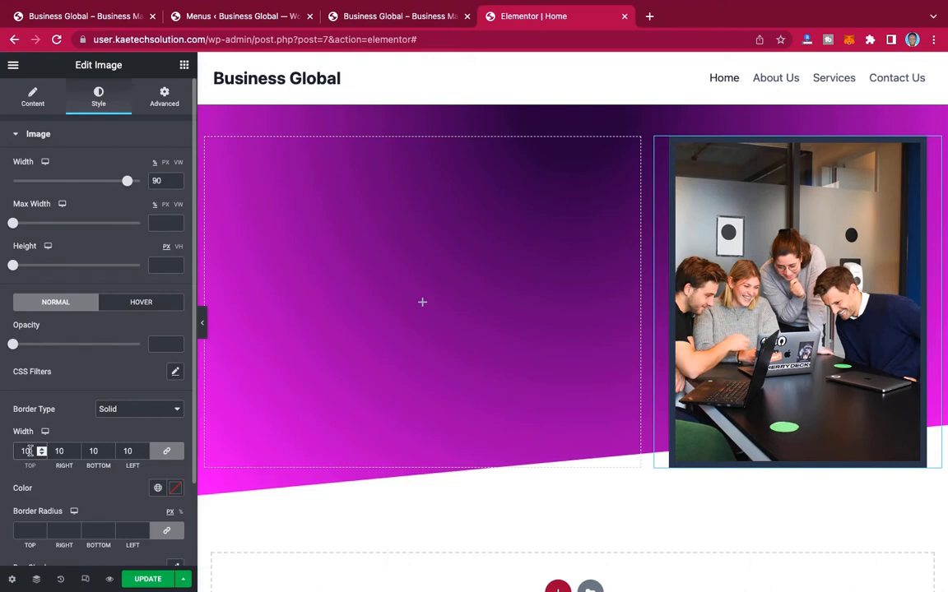
left_click_drag(30, 451, 15, 451)
type("8")
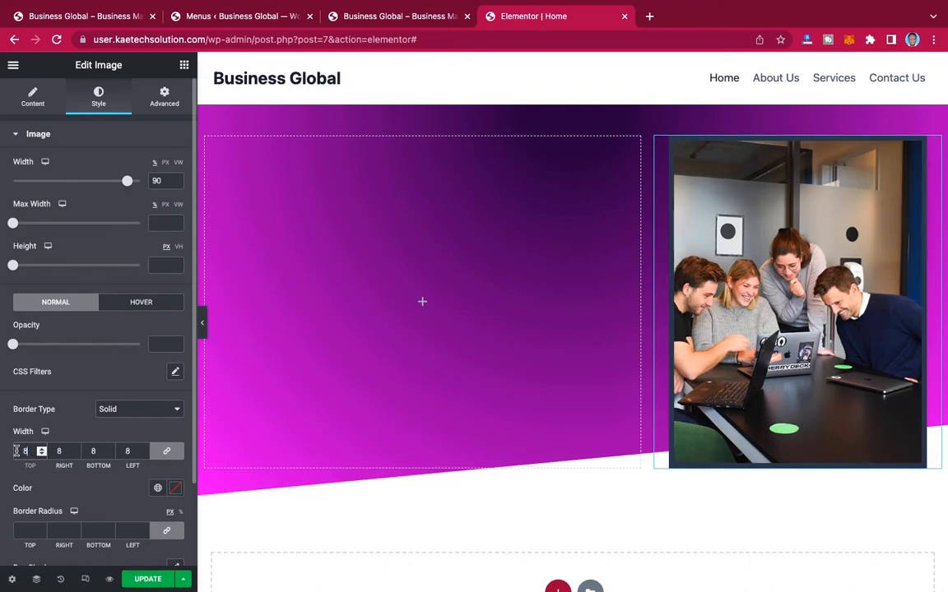
left_click(176, 489)
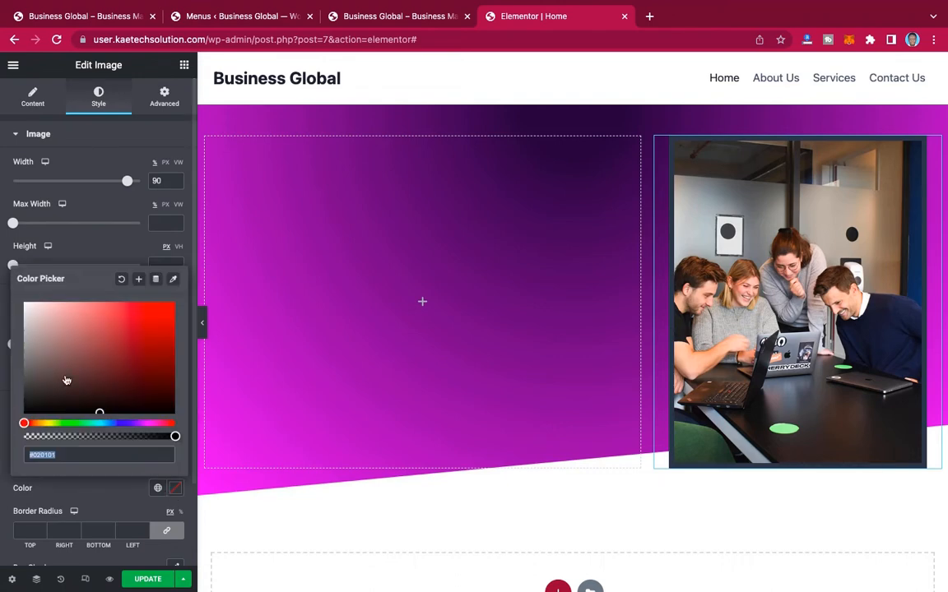
left_click_drag(39, 315, 5, 288)
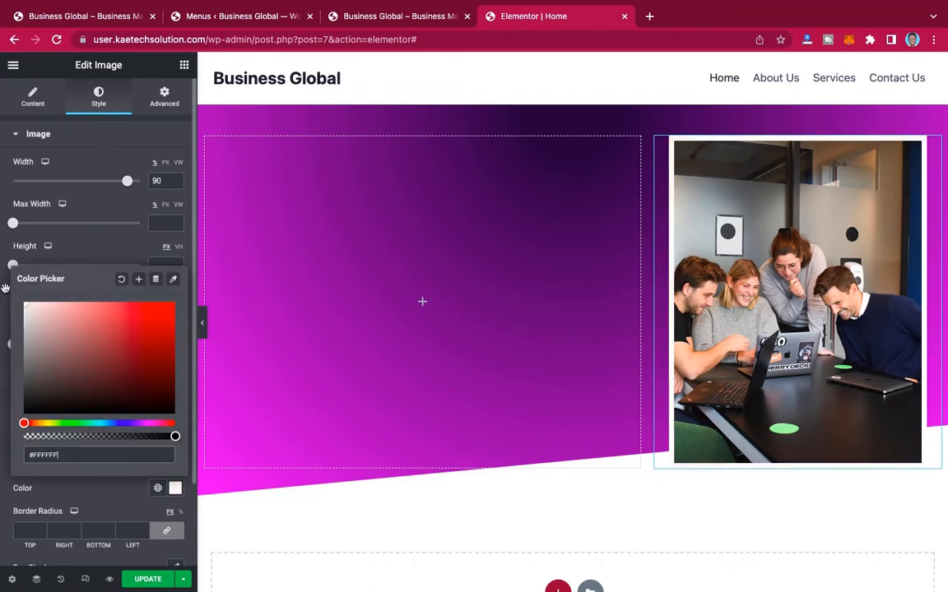
left_click(3, 316)
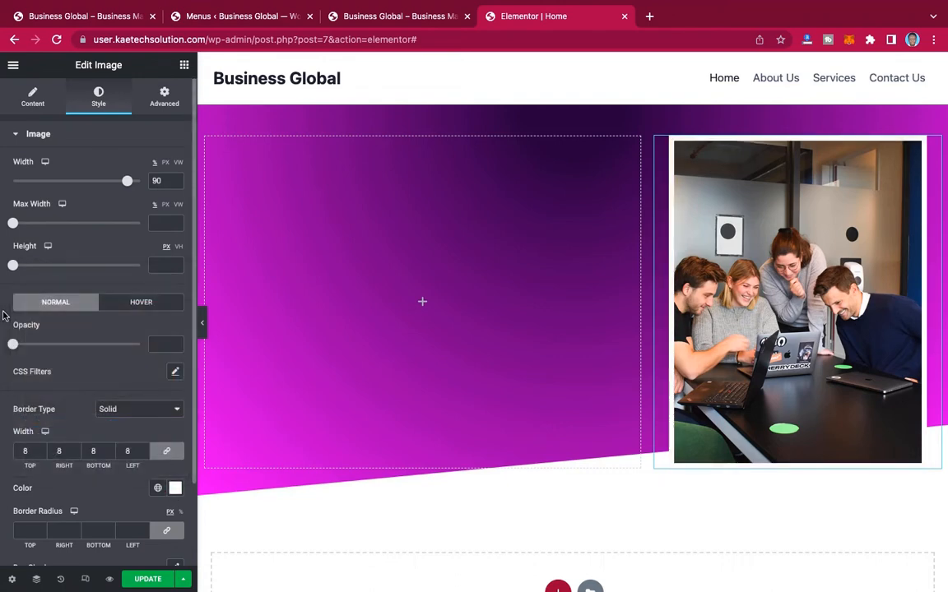
Step: Round the team image's corners with a border radius of 30 px on all sides
scroll(53, 394, "down", 1)
scroll(52, 394, "down", 2)
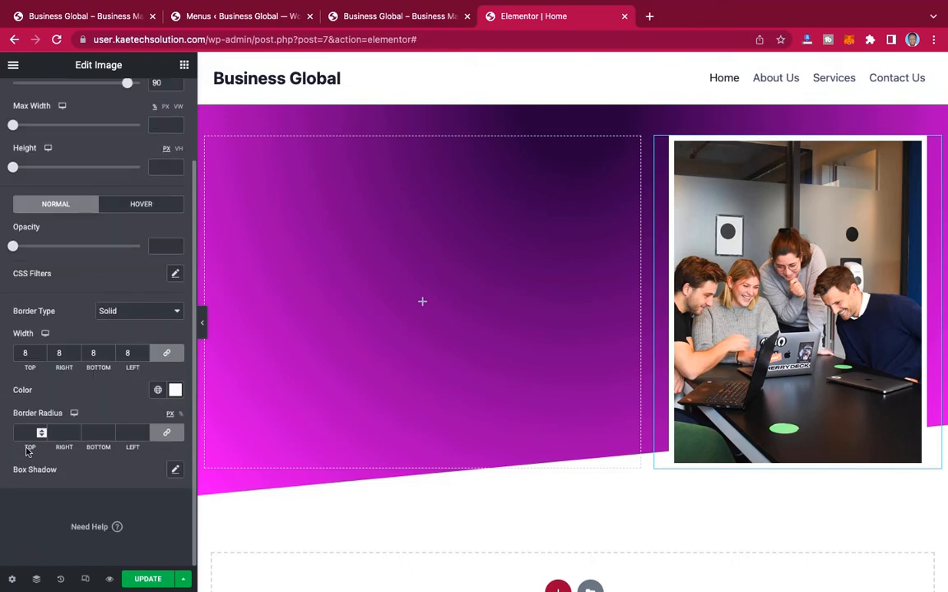
left_click(23, 432)
type("30")
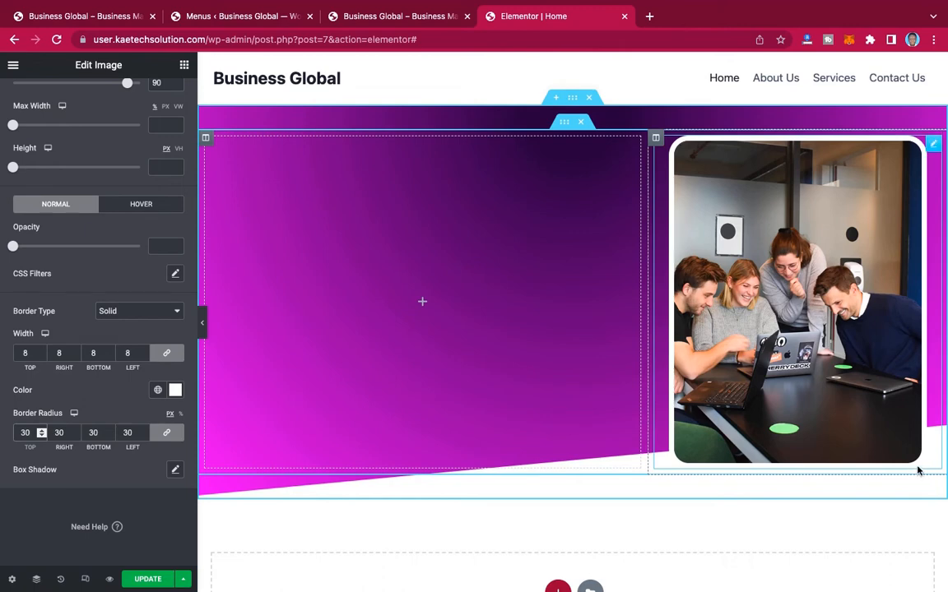
Step: Add a box shadow to the team image in black at 0.79 opacity with a blur of 17
left_click(175, 471)
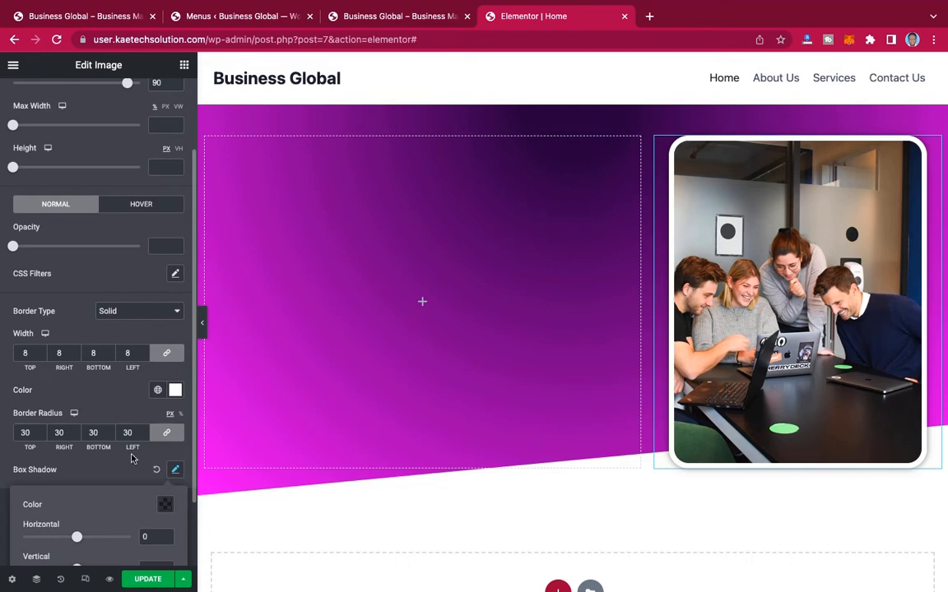
scroll(132, 459, "down", 3)
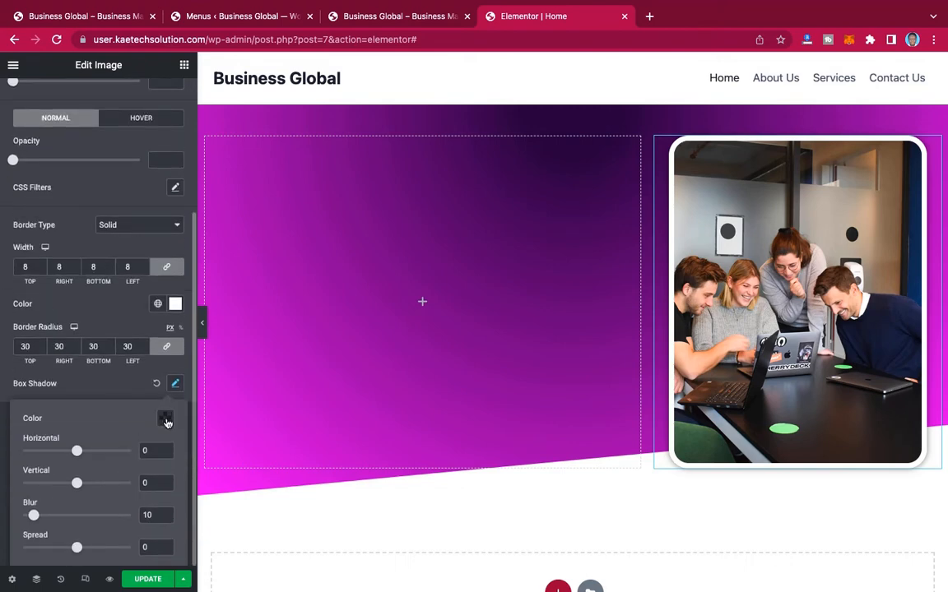
left_click(166, 419)
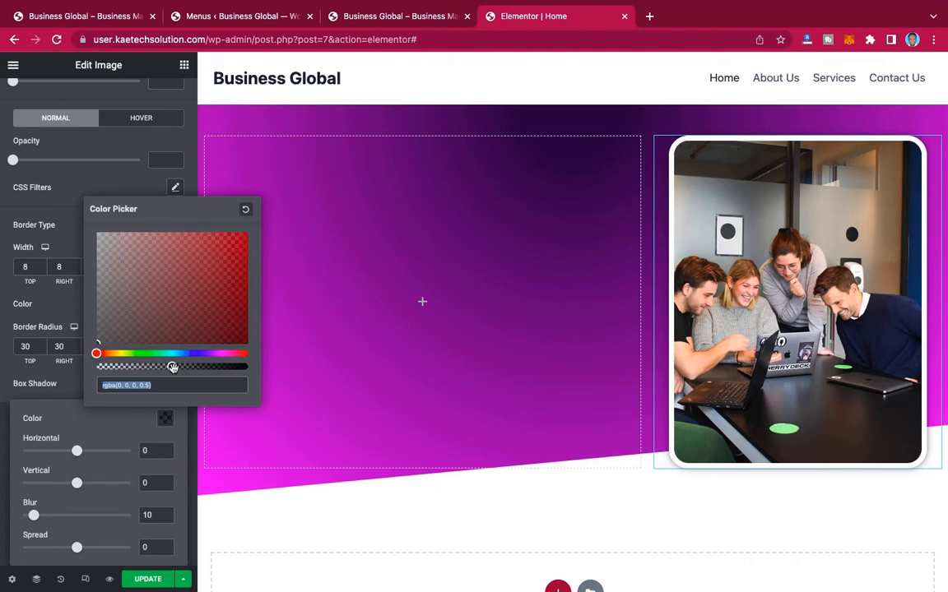
left_click_drag(172, 367, 216, 367)
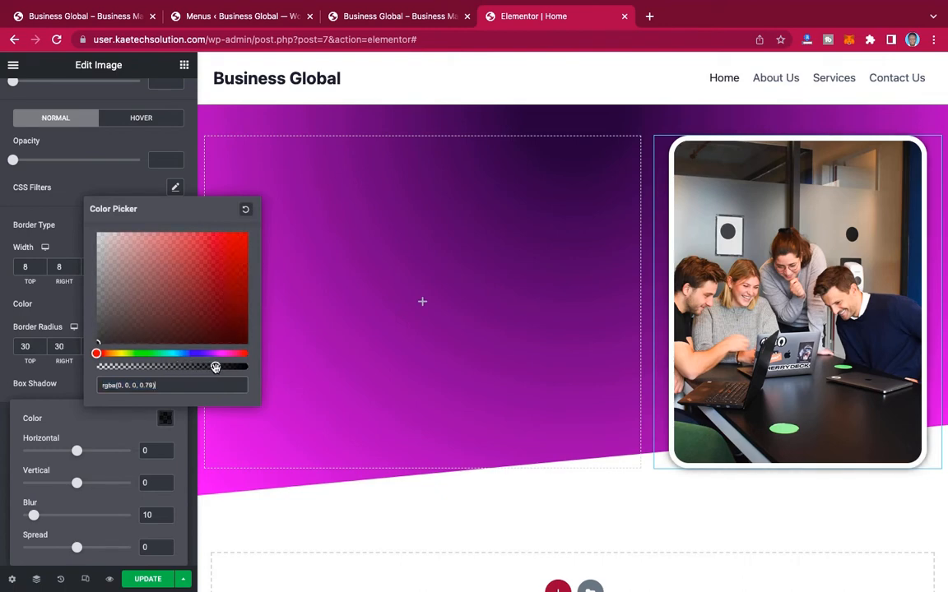
left_click(104, 429)
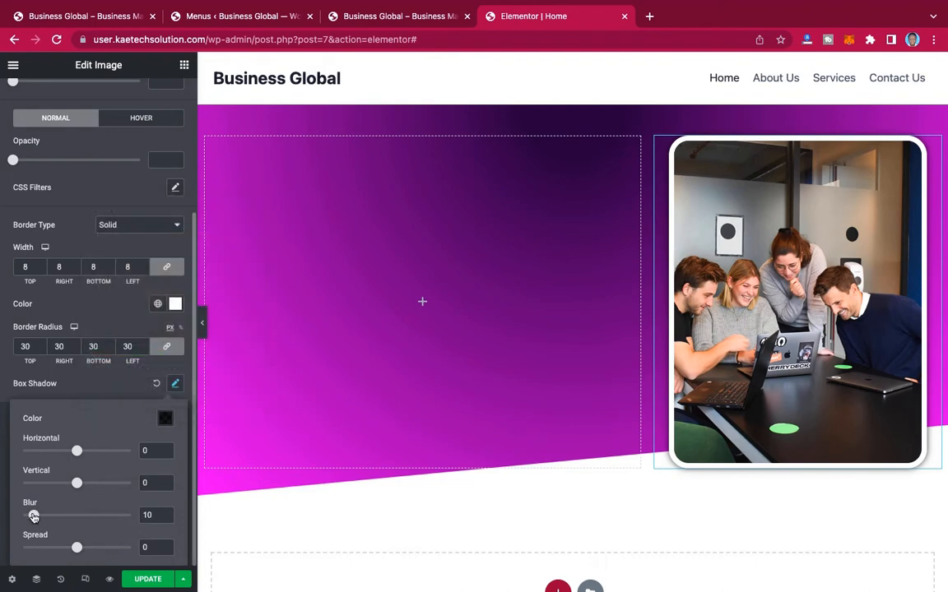
left_click_drag(34, 517, 41, 517)
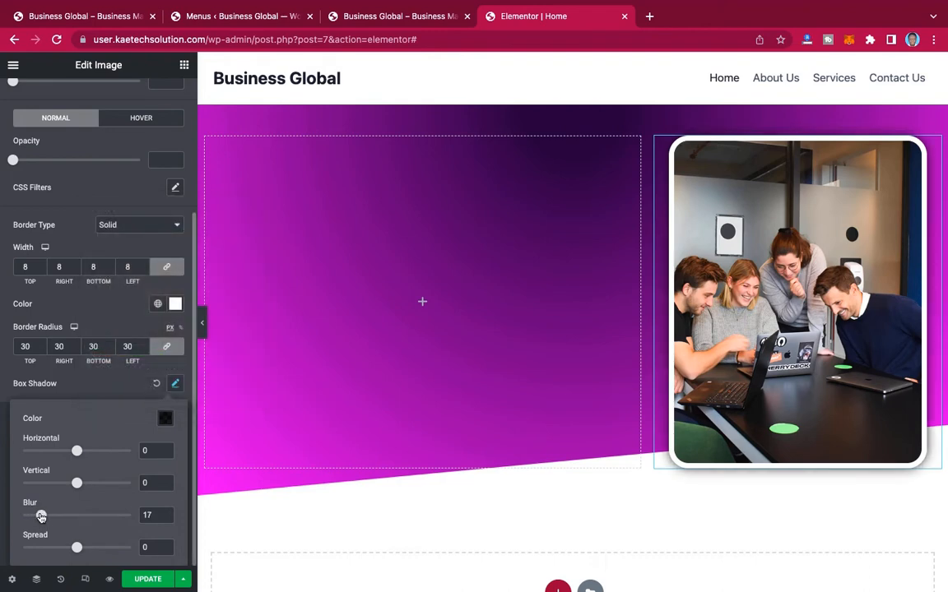
left_click(104, 185)
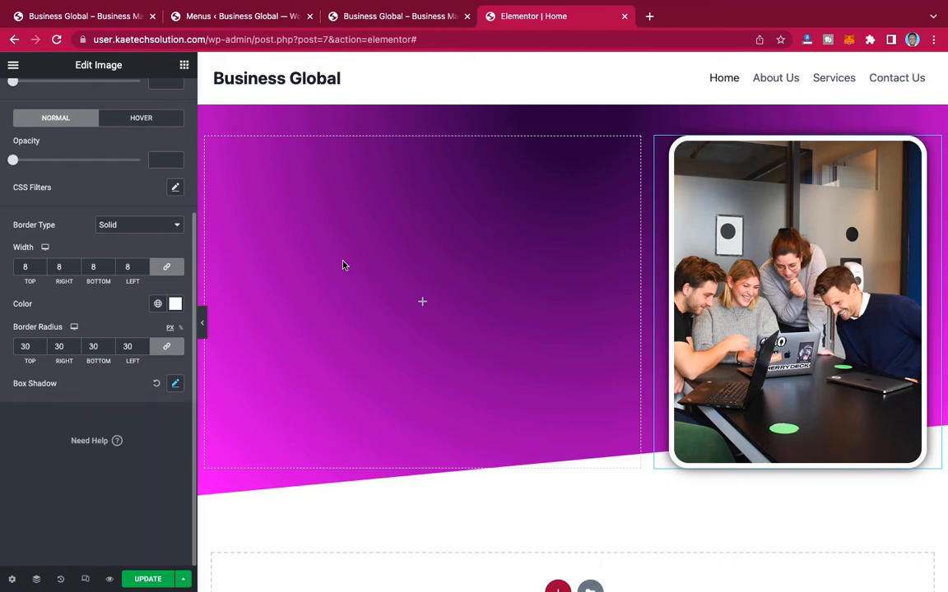
Step: Preview the hero section at full width and compare its team image with the reference site's hero
left_click(203, 322)
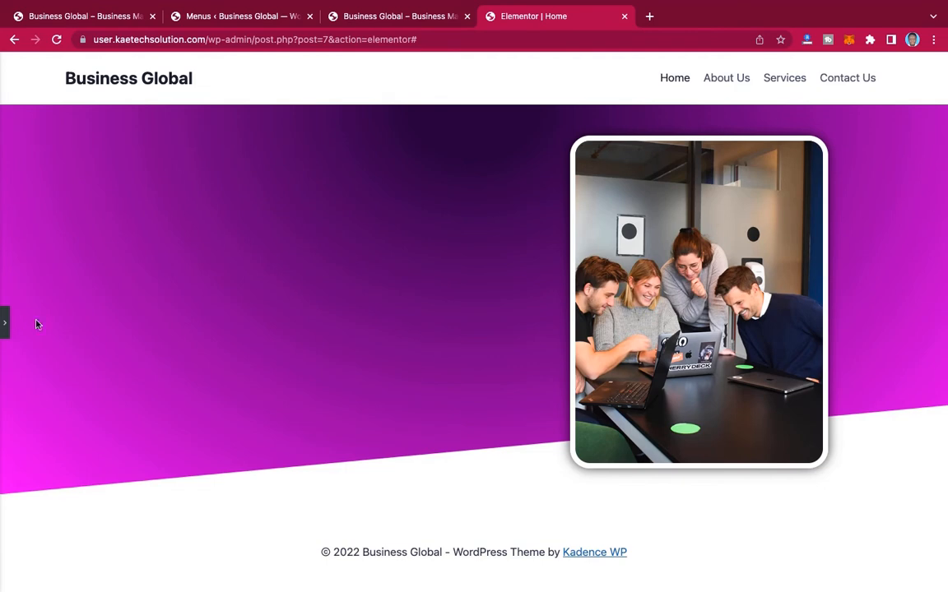
mouse_move(102, 8)
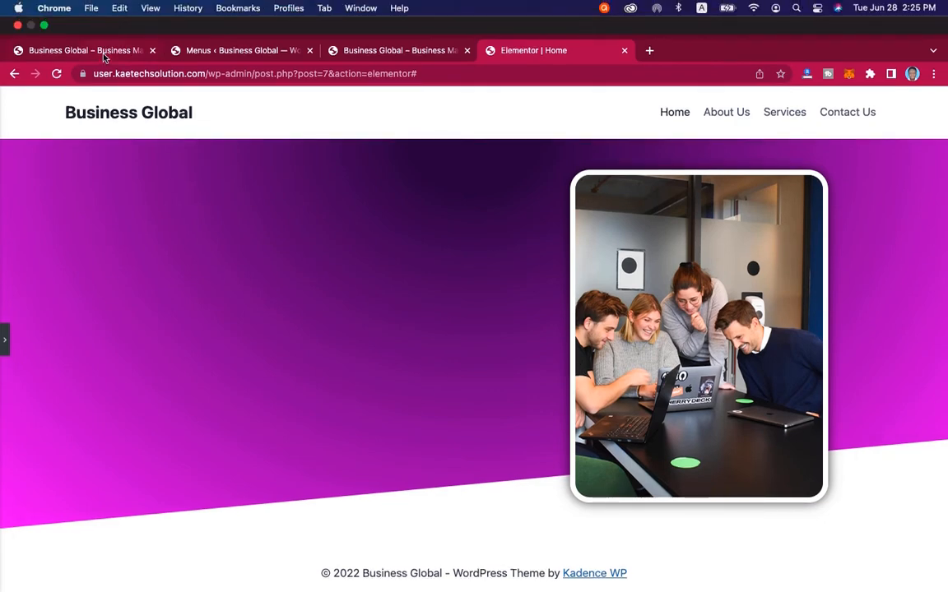
left_click(103, 52)
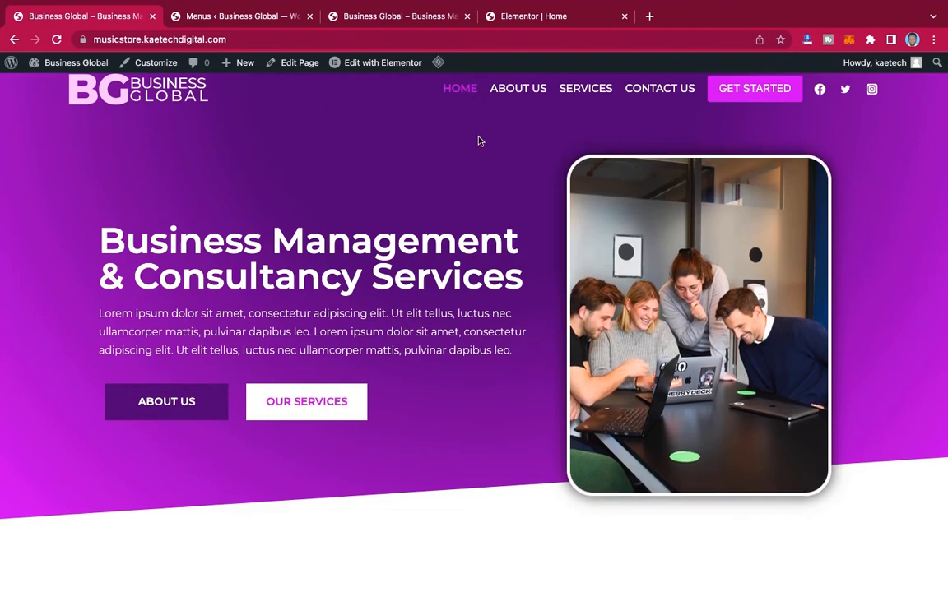
left_click(544, 17)
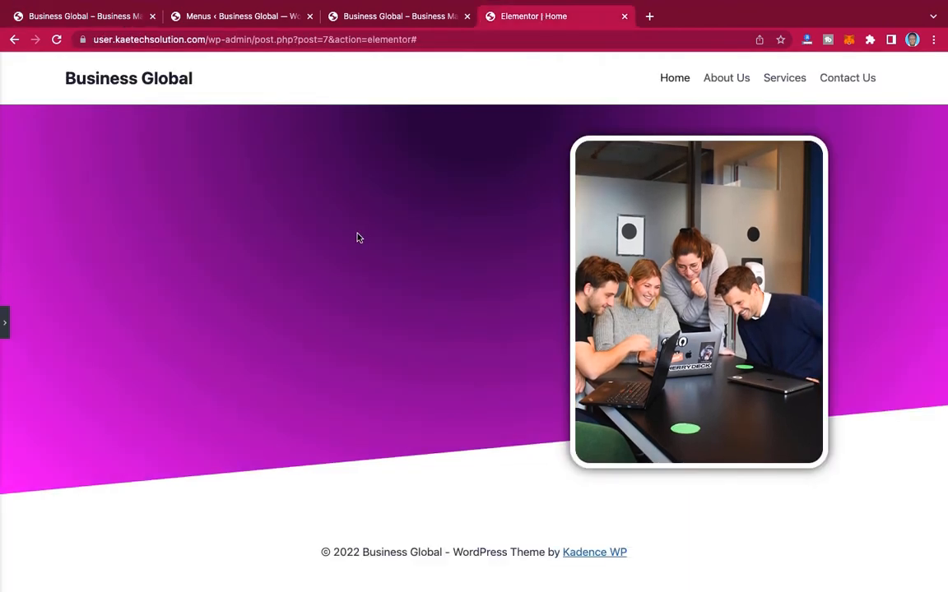
left_click(4, 321)
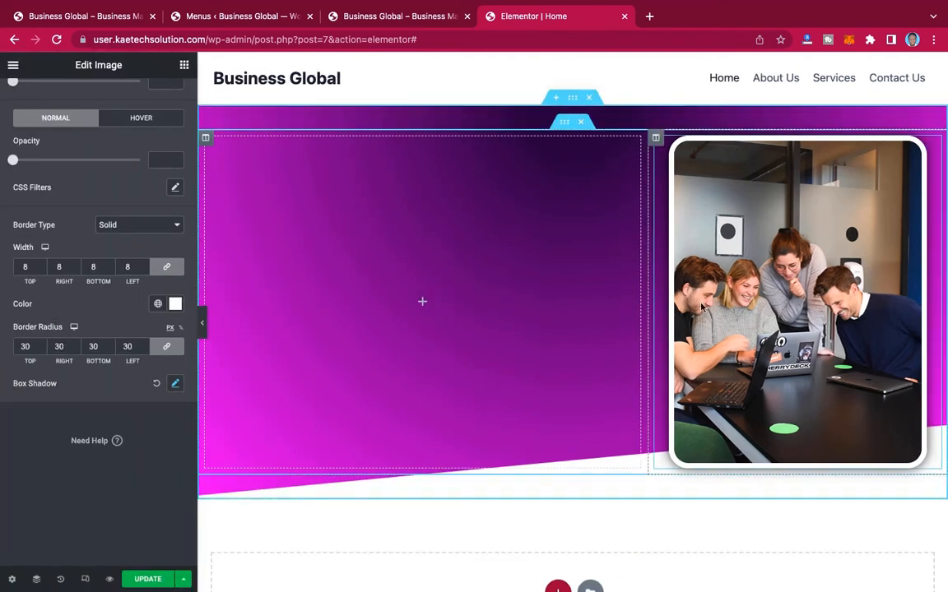
Step: Set the hover animation of the hero team image to Bob
scroll(98, 364, "up", 3)
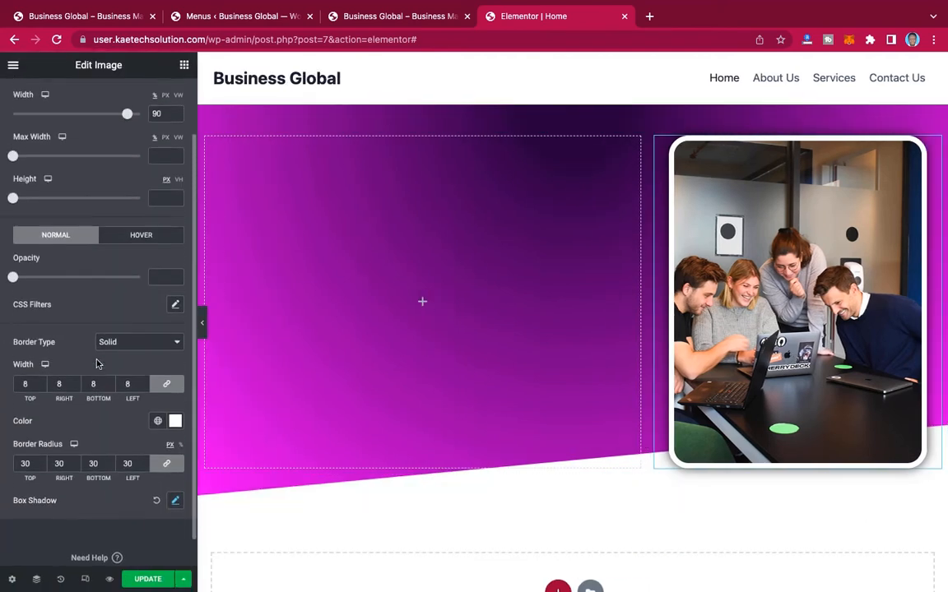
scroll(99, 222, "up", 2)
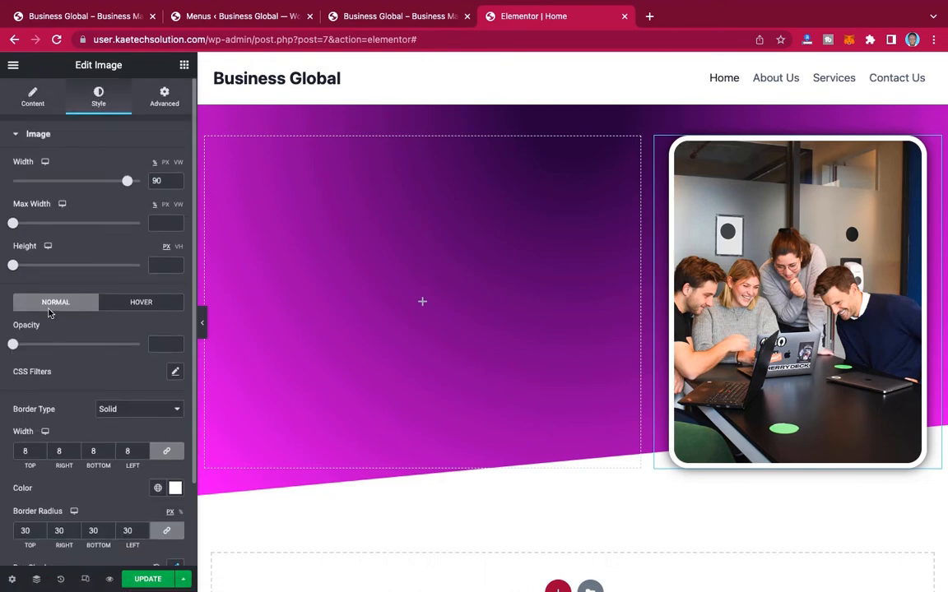
left_click(141, 303)
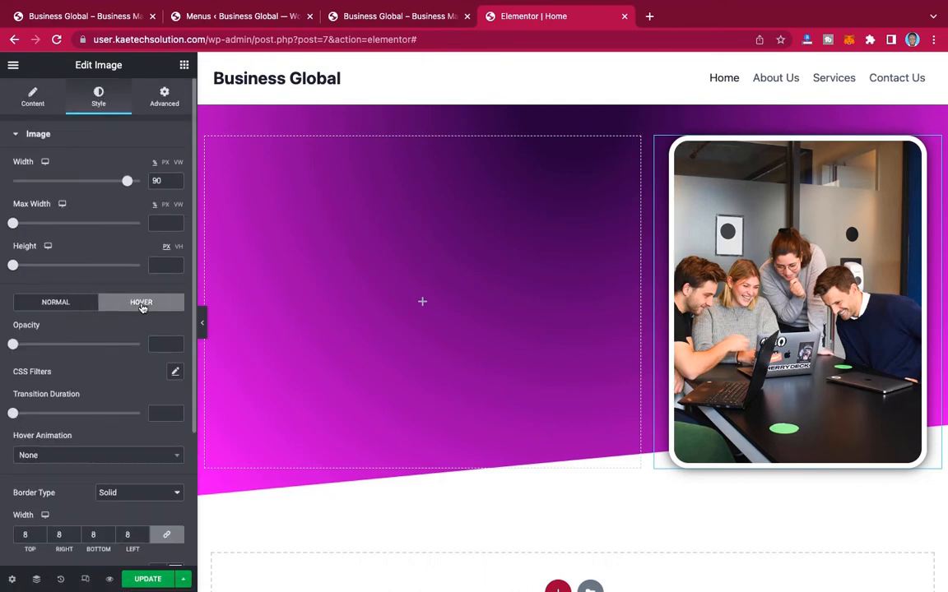
scroll(91, 395, "down", 1)
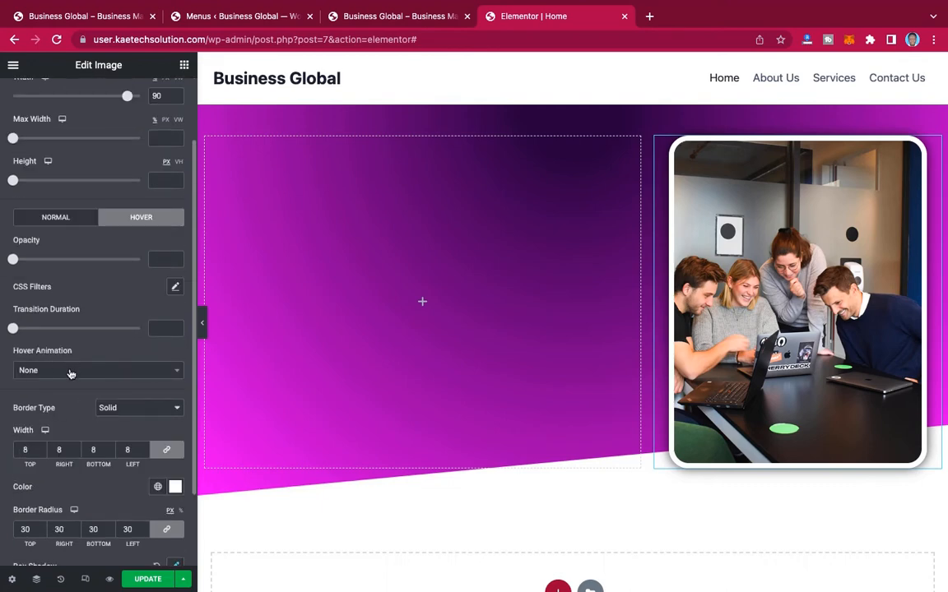
left_click(71, 372)
type("bob")
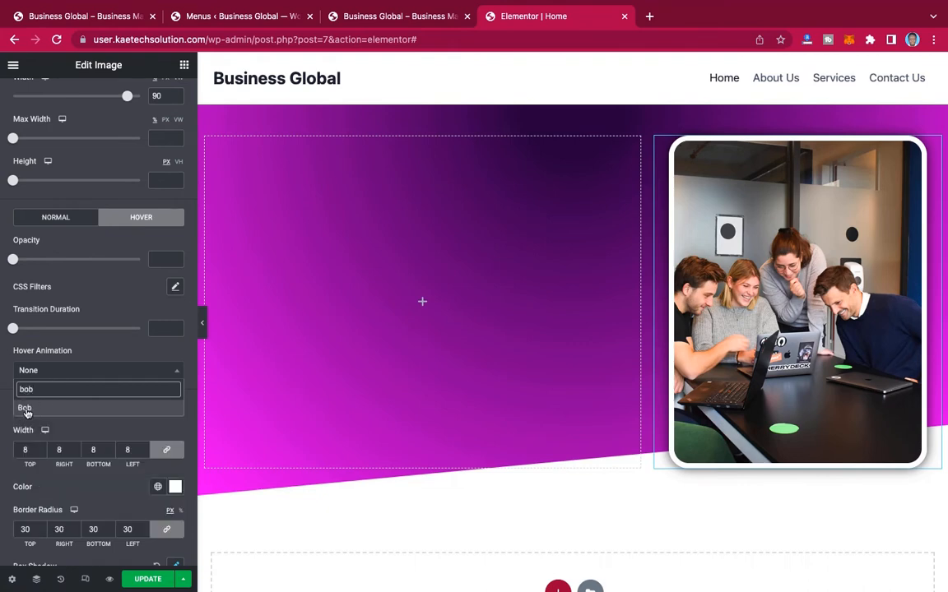
left_click(27, 410)
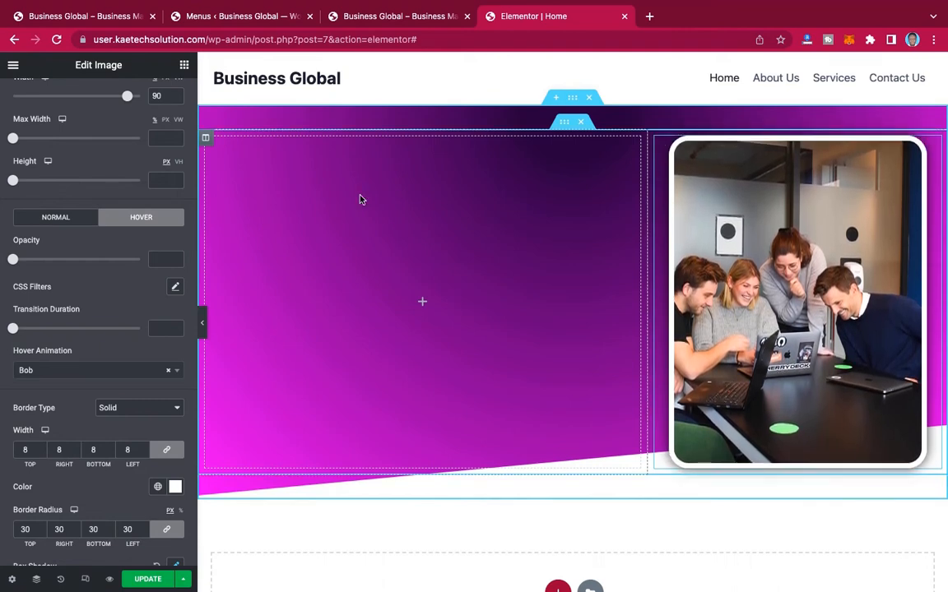
Step: Copy the hero heading "Business Management & Consultancy Services" from the reference site and return to the Elementor editor
left_click(91, 18)
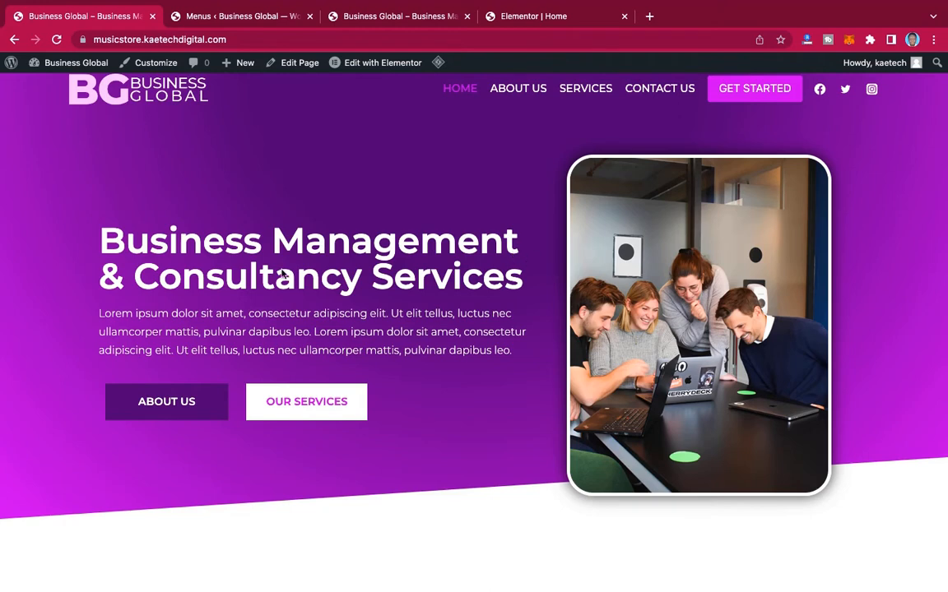
left_click_drag(102, 242, 516, 285)
key("ctrl+c")
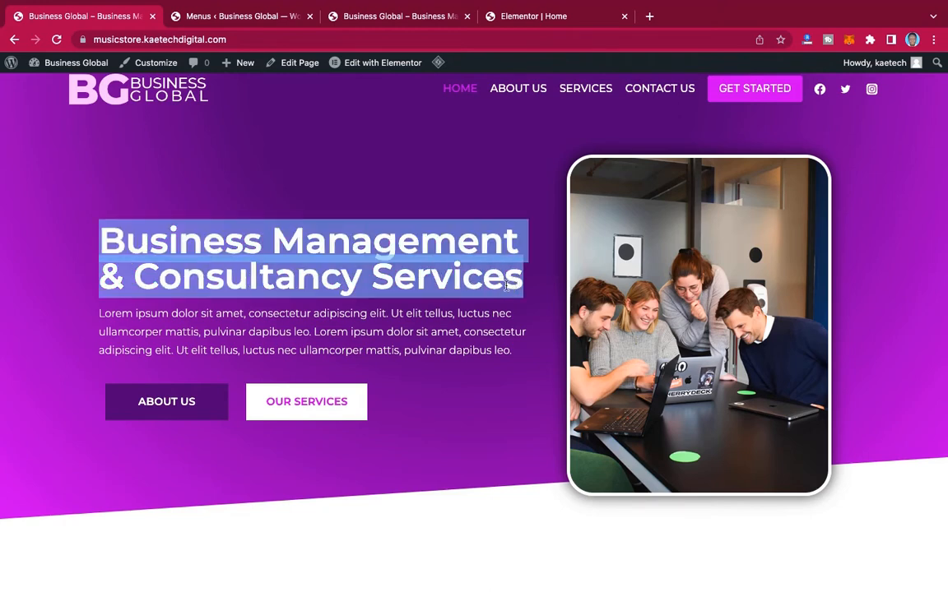
left_click(556, 16)
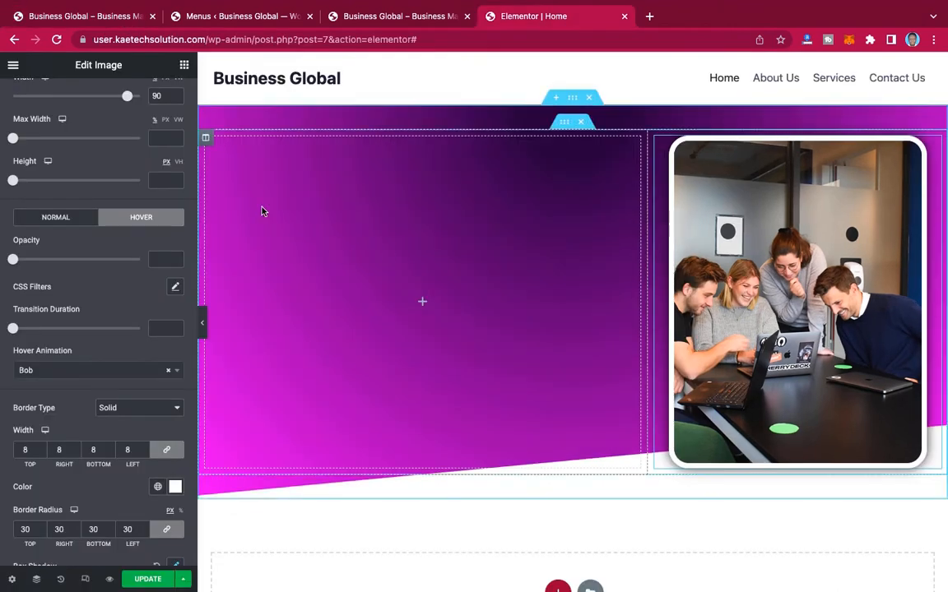
Step: Add a Heading widget to the hero's empty column and replace its title with "Business Management & Consultancy Services"
scroll(113, 160, "up", 2)
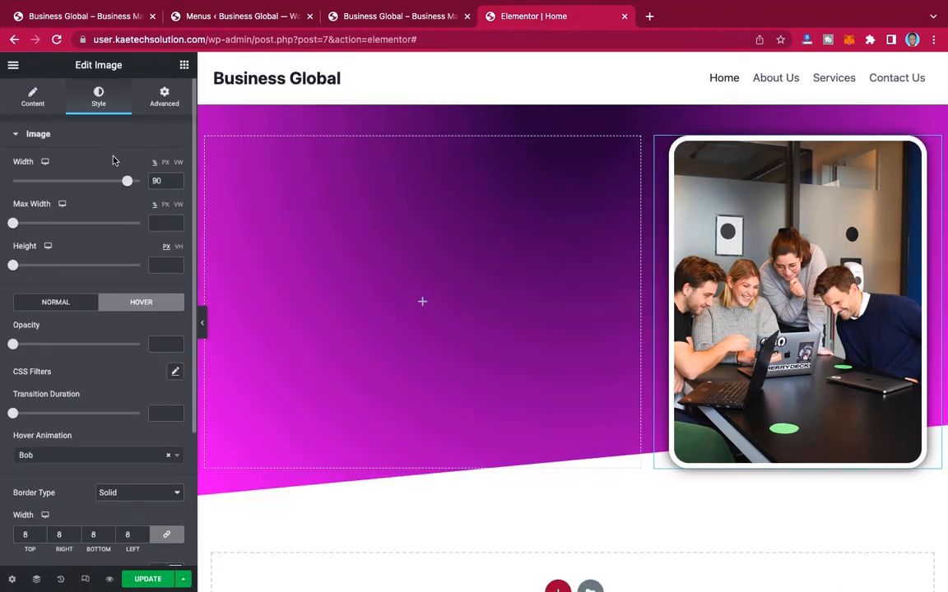
left_click(184, 66)
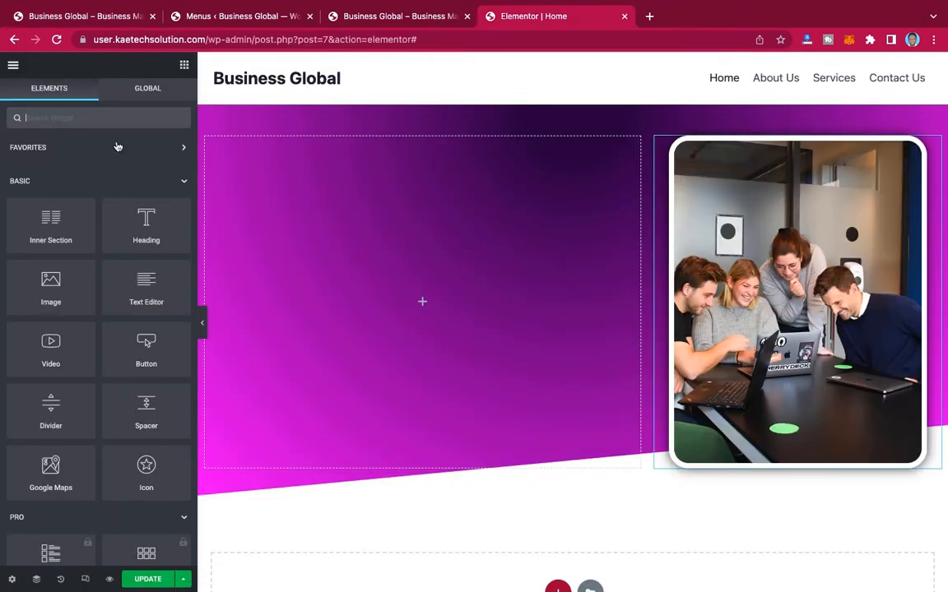
left_click_drag(146, 224, 434, 302)
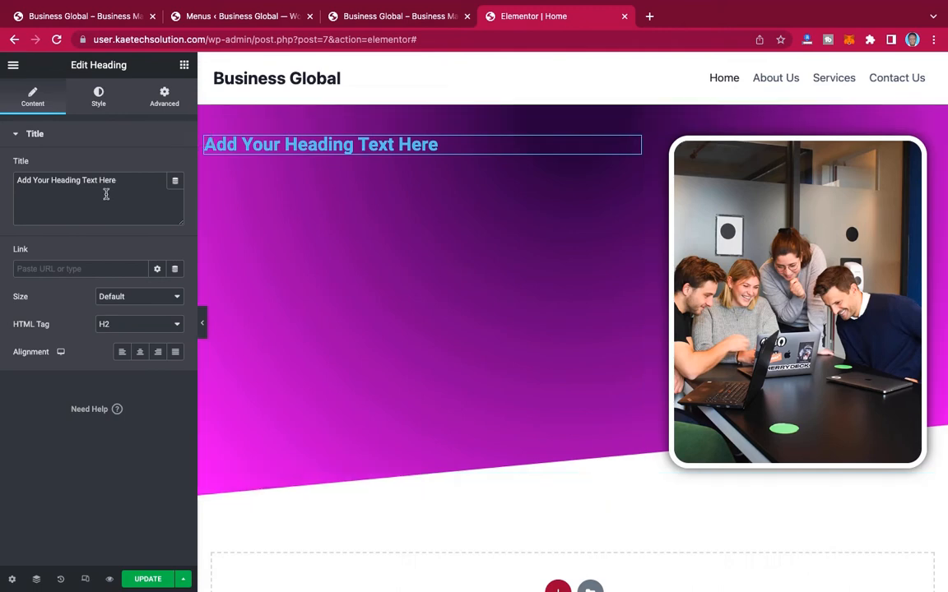
left_click(14, 185)
triple_click(99, 178)
key("ctrl+v")
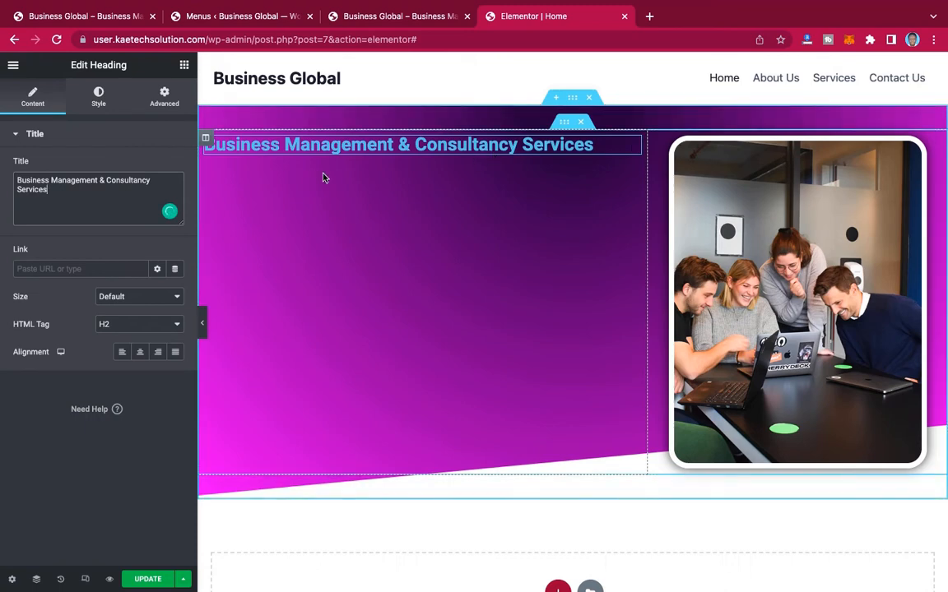
Step: Check the reference site's hero heading and set the new heading's text color to white (#FFFFFF)
left_click(116, 17)
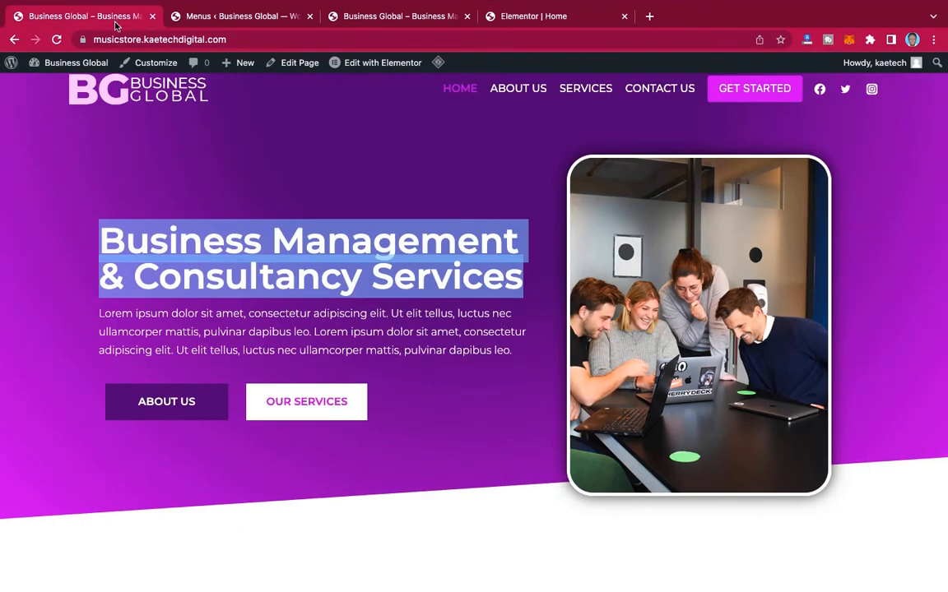
left_click(291, 180)
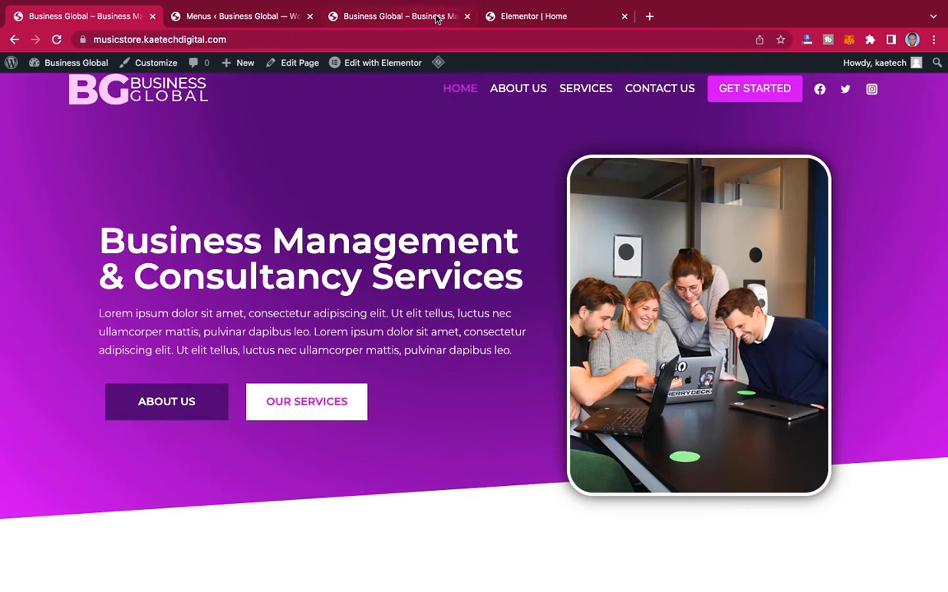
left_click(505, 15)
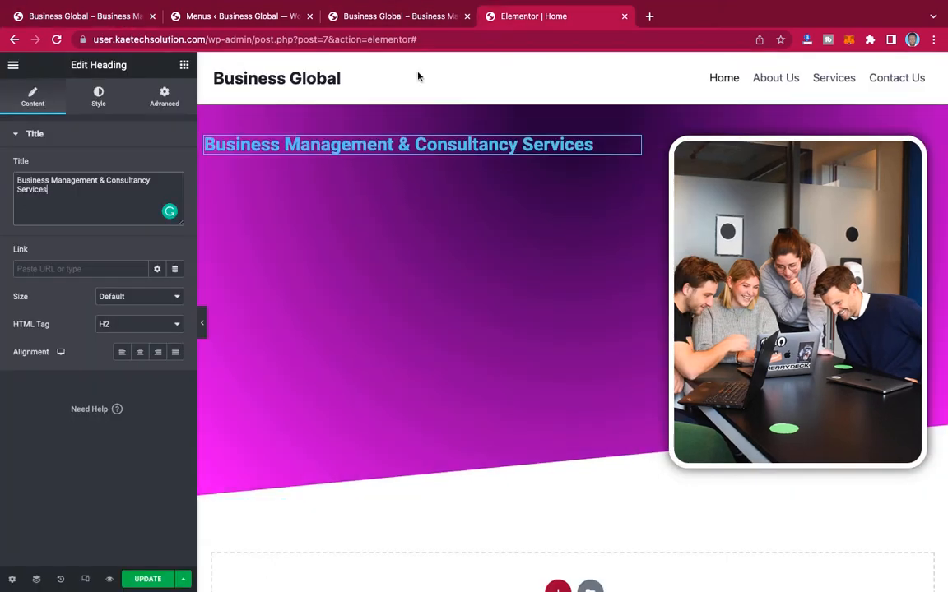
left_click(99, 96)
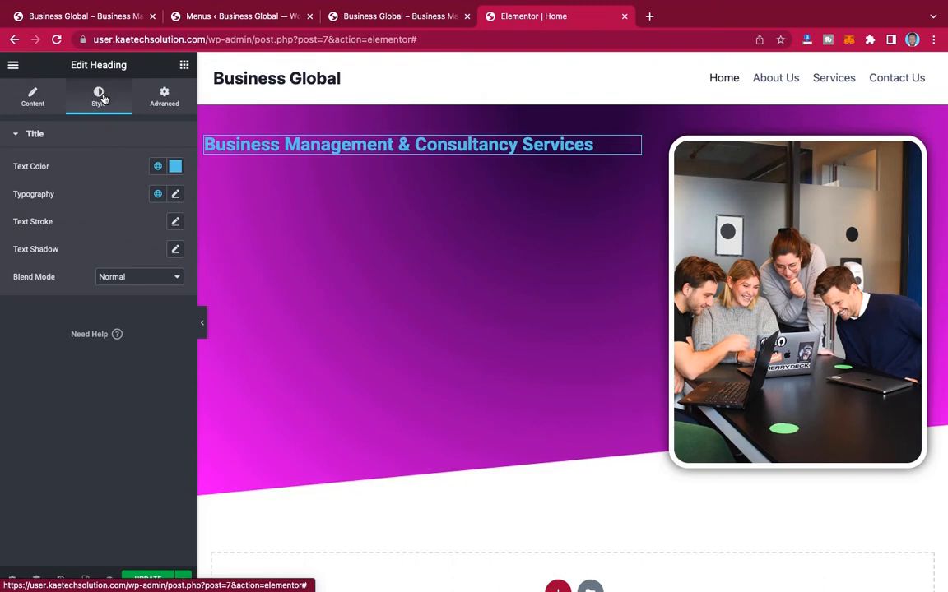
left_click(175, 167)
left_click_drag(102, 224, 8, 200)
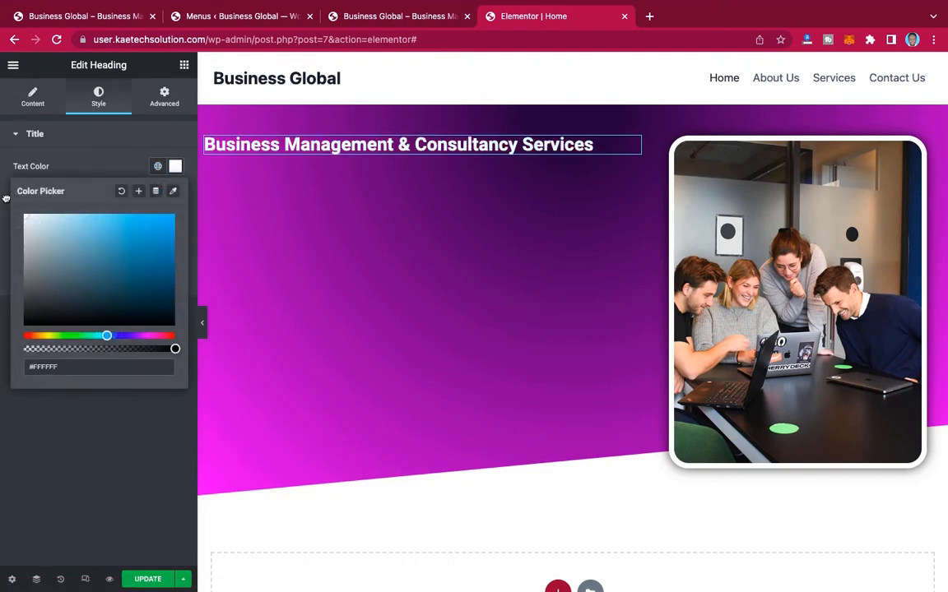
left_click(2, 200)
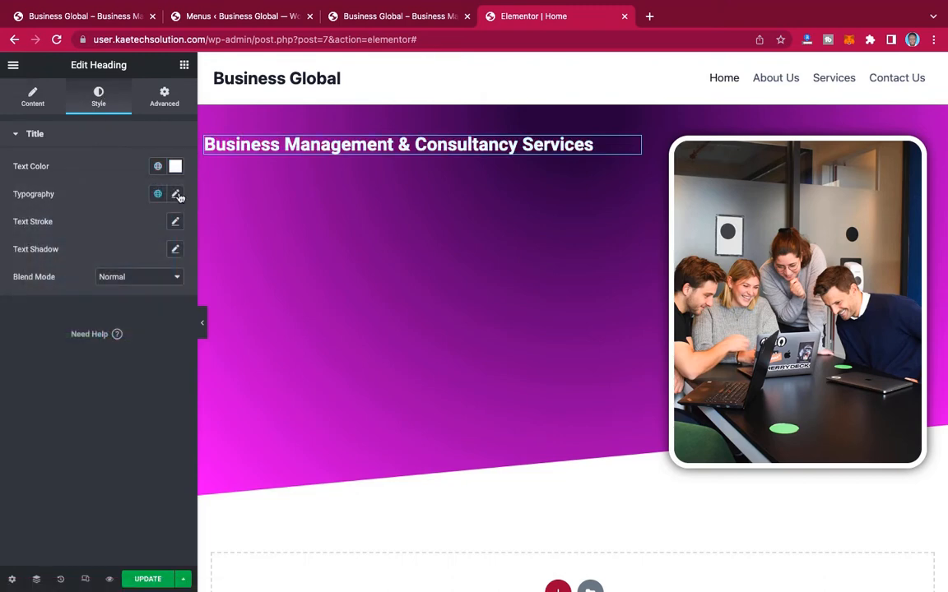
Step: Change the hero heading's font family to Montserrat
left_click(174, 193)
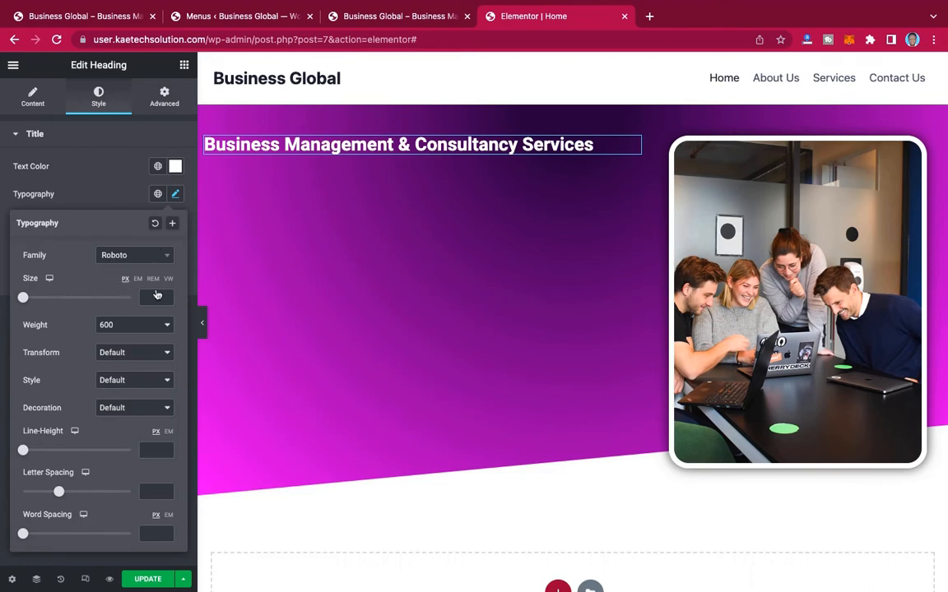
left_click(139, 257)
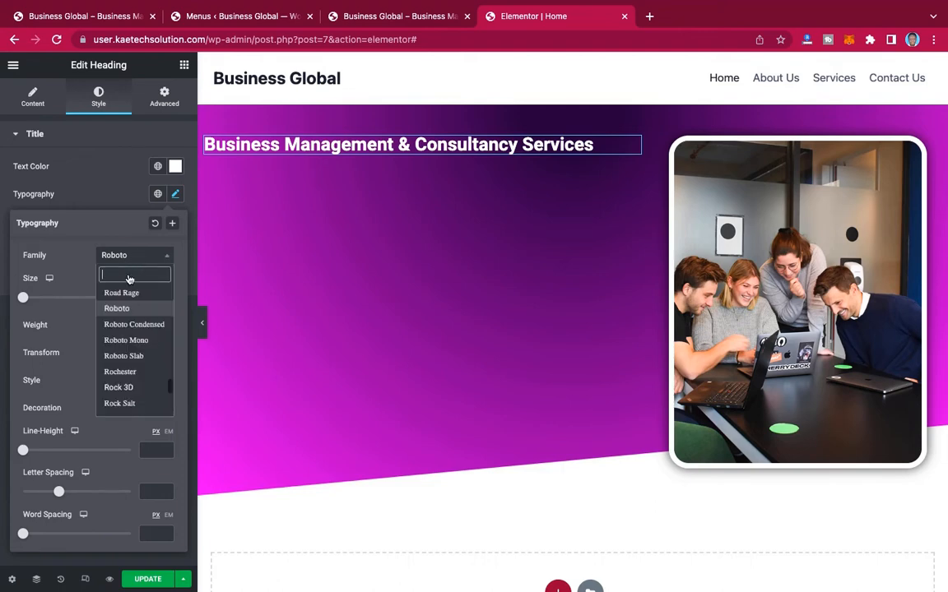
type("monts")
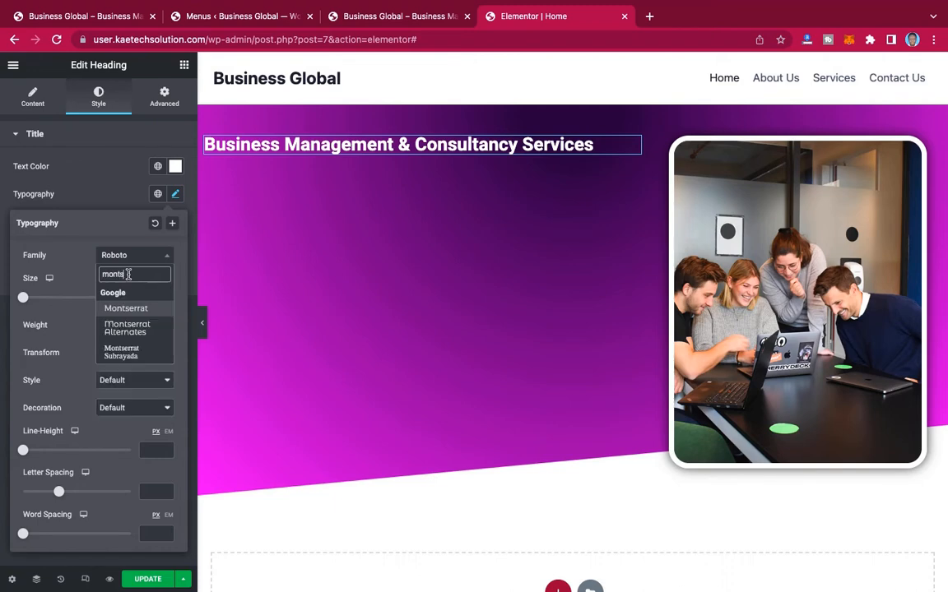
left_click(127, 310)
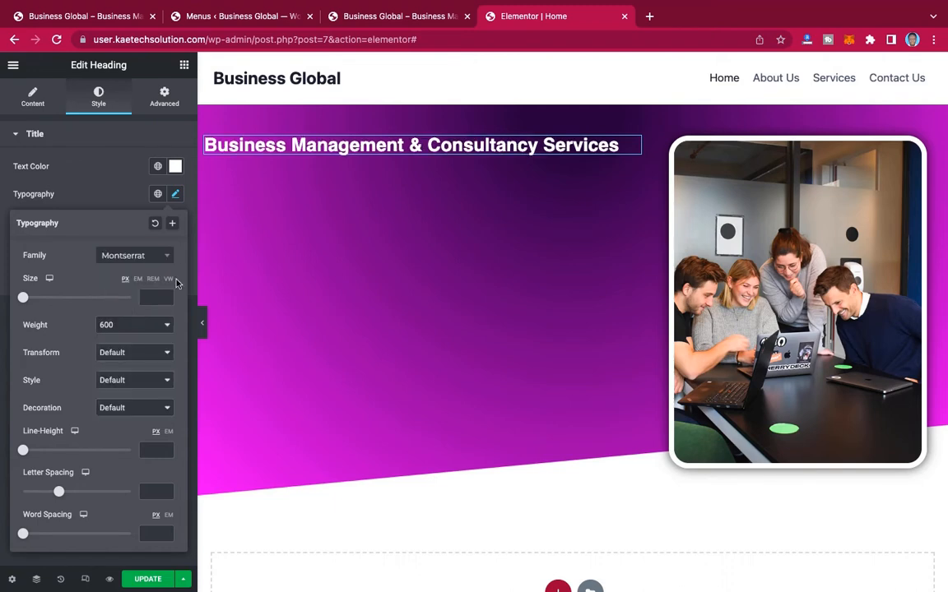
Step: Set the hero heading's font size to 55 px and its weight to 500
left_click(146, 298)
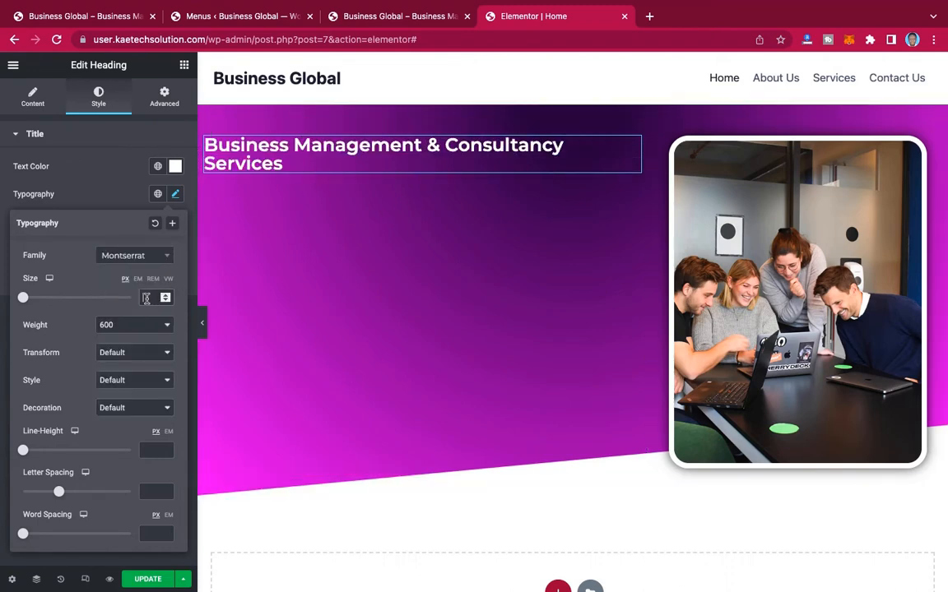
type("50")
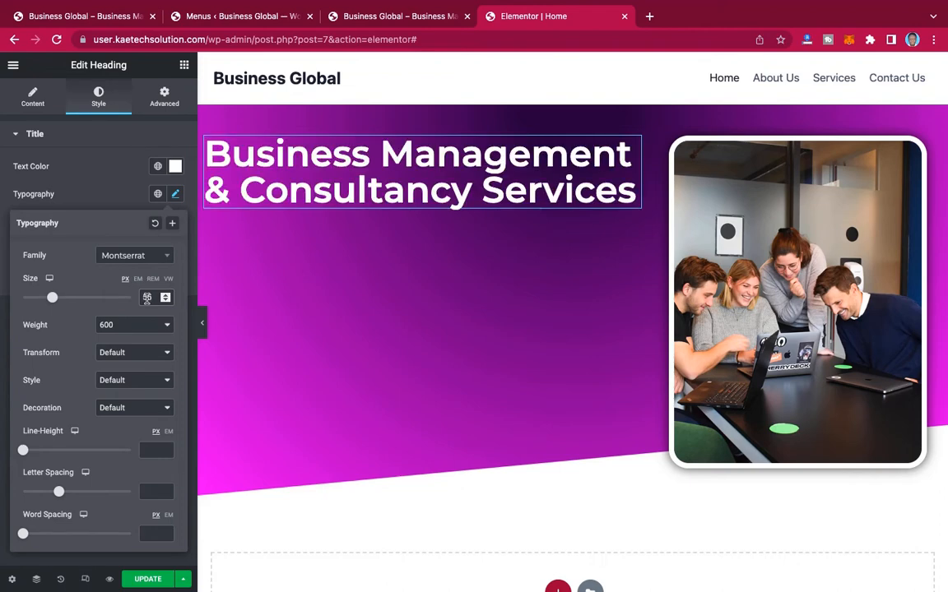
left_click(118, 327)
left_click(120, 313)
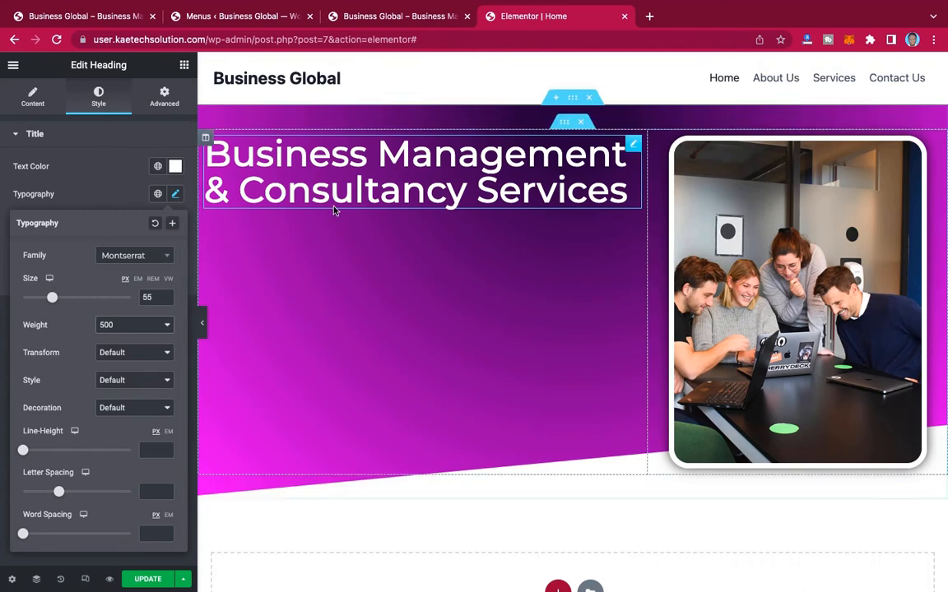
left_click(103, 202)
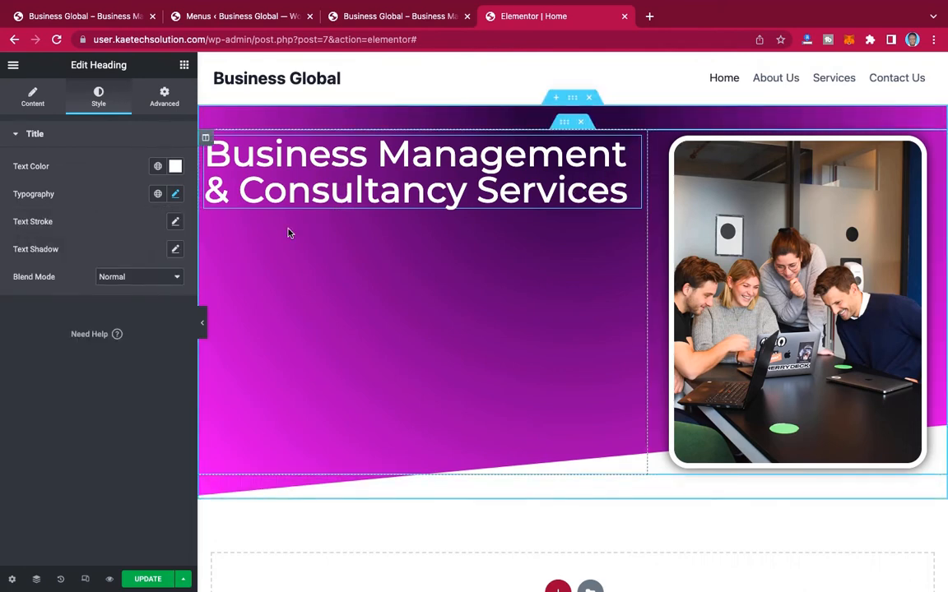
Step: Copy the Lorem ipsum paragraph below the reference site's hero heading and return to the Elementor editor
left_click(97, 15)
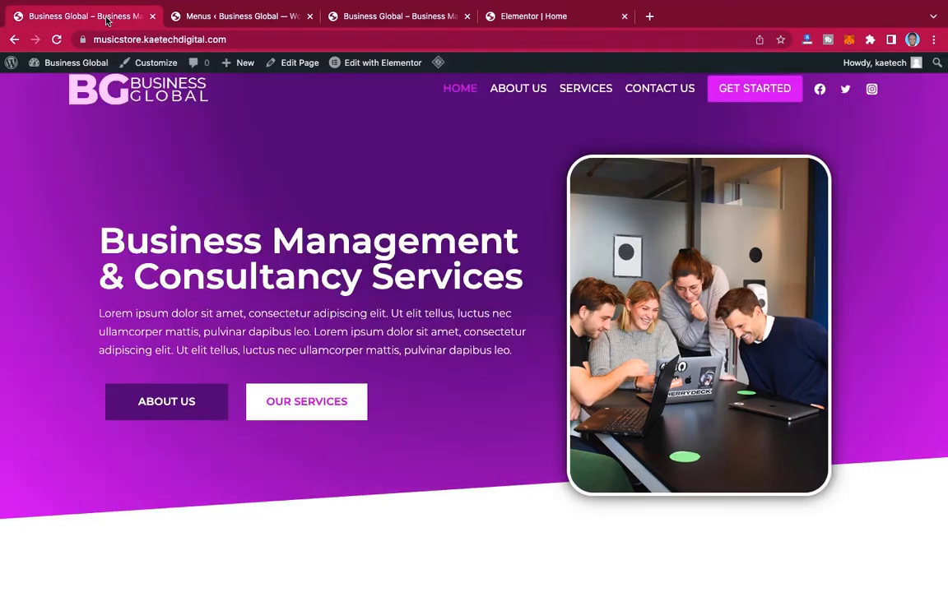
left_click_drag(99, 313, 527, 359)
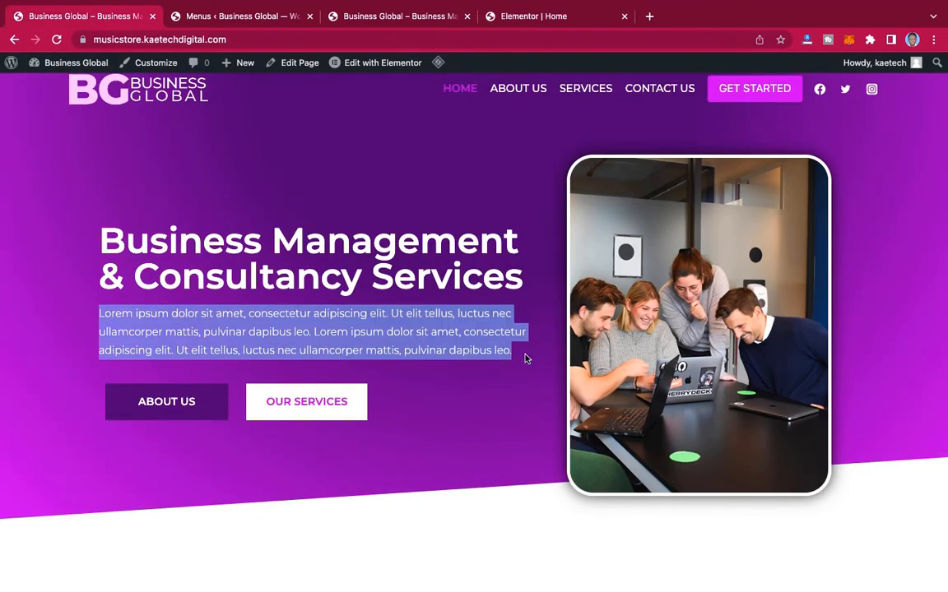
left_click(497, 16)
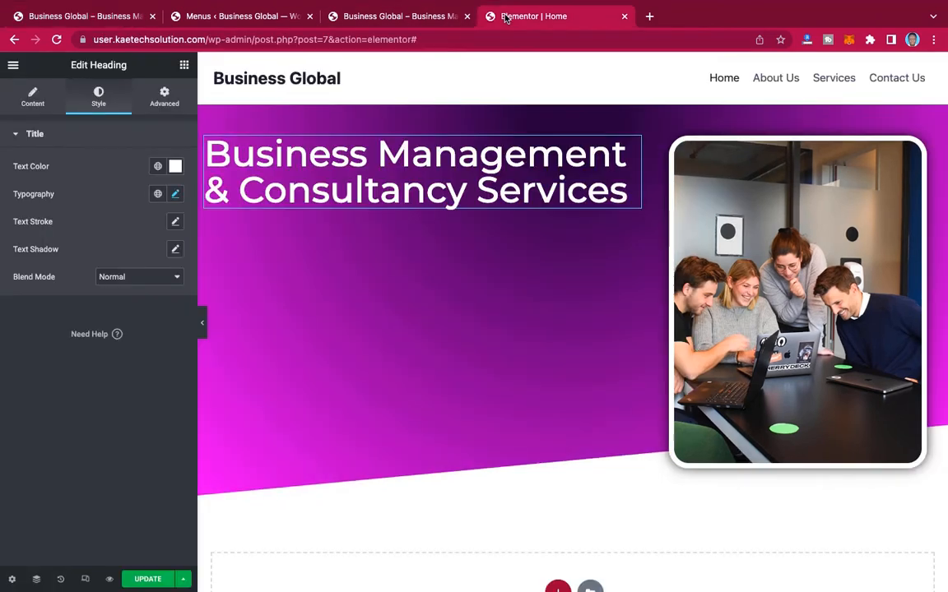
Step: Add a Text Editor widget below the hero heading and replace its placeholder with the copied Lorem ipsum text, repeated twice
left_click(185, 66)
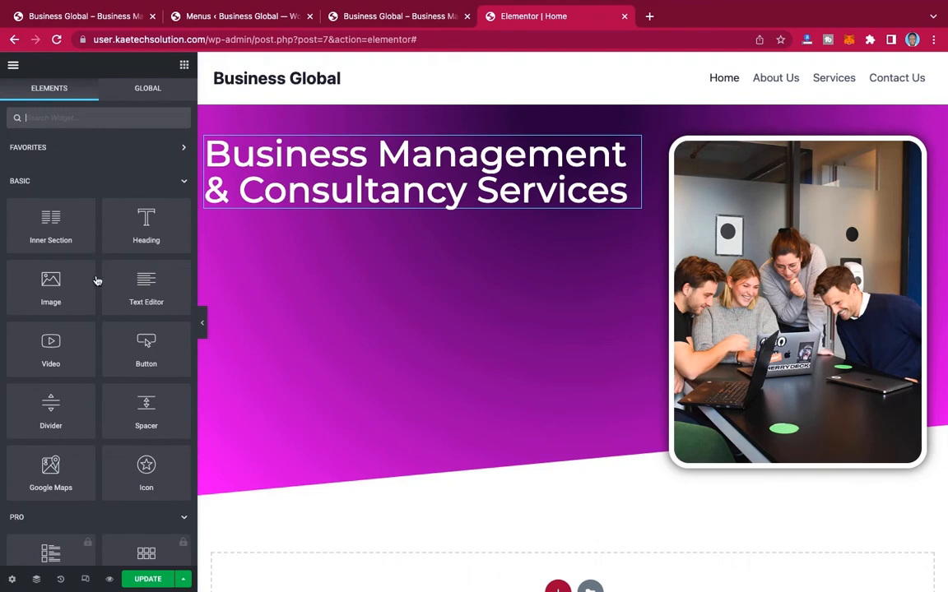
left_click_drag(146, 284, 412, 197)
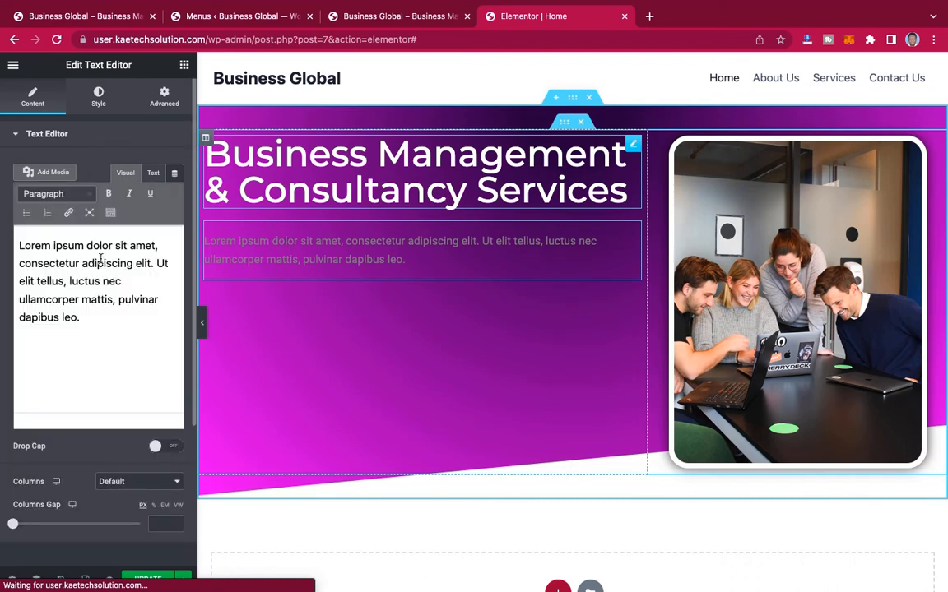
triple_click(100, 258)
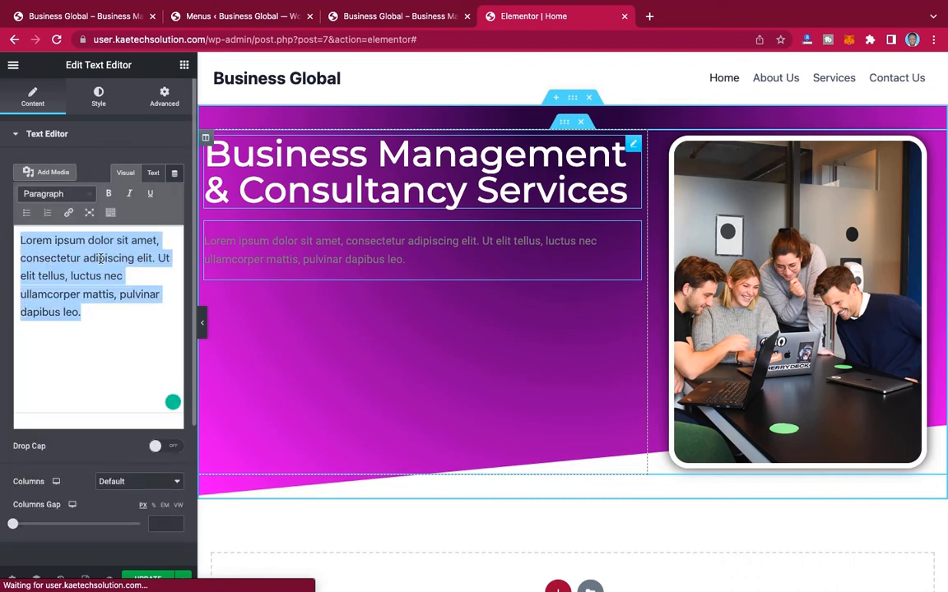
key("super+v")
key("super+v")
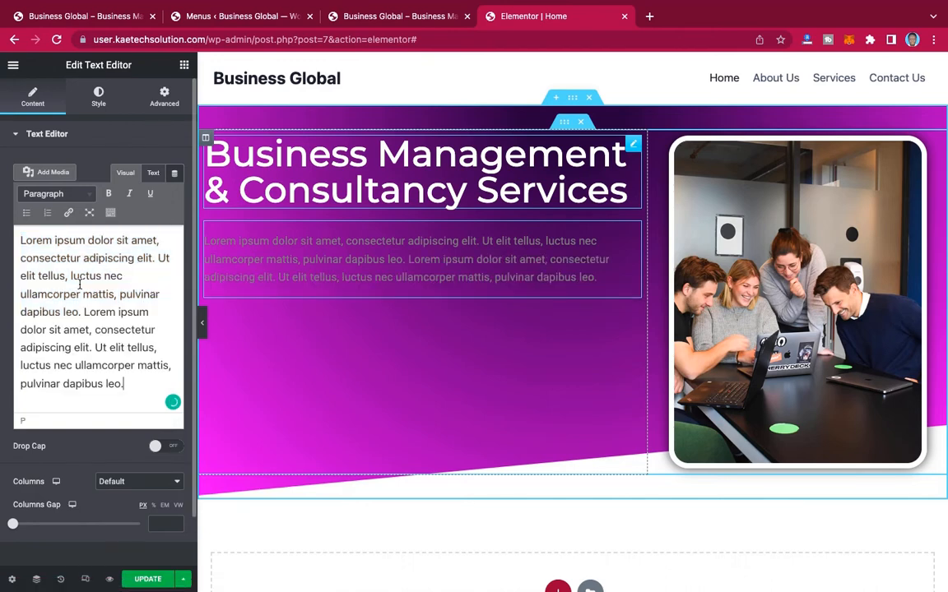
key("super+a")
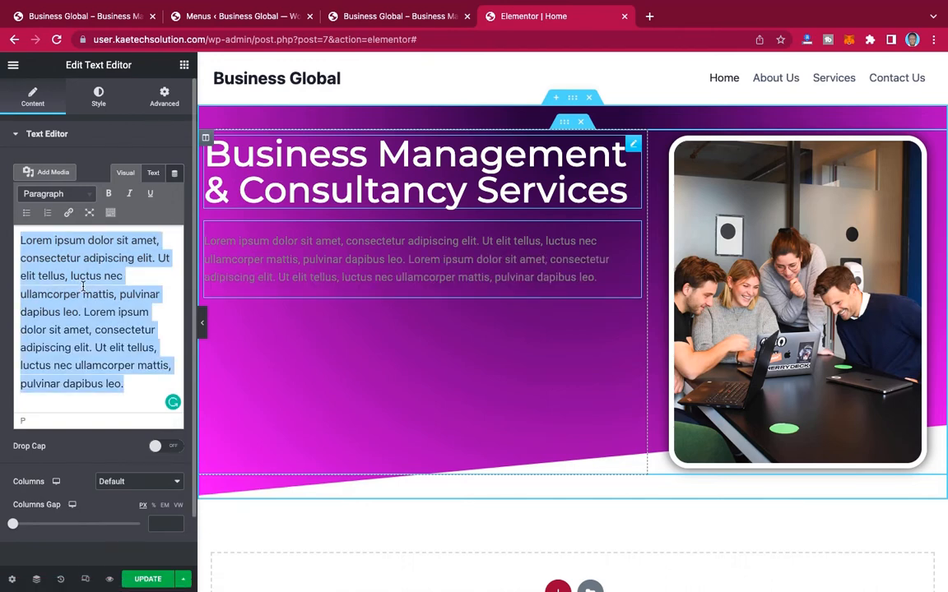
key("Right")
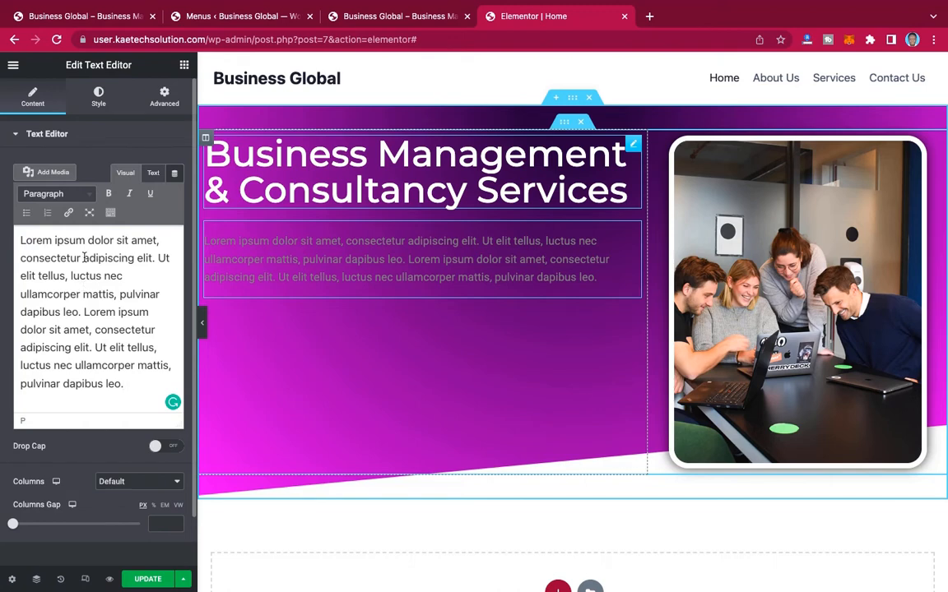
Step: Set the hero paragraph's text color to white (#FFFFFF)
left_click(99, 98)
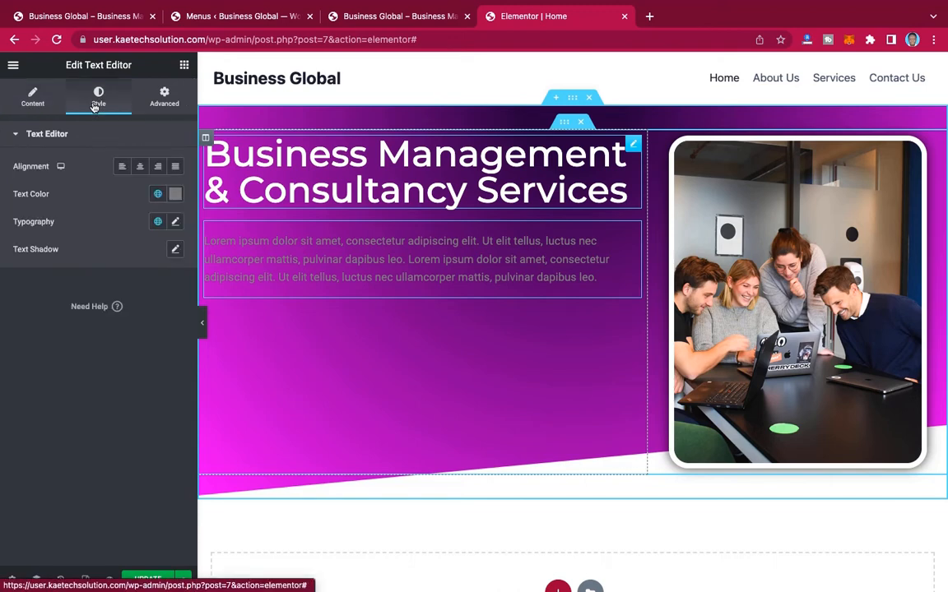
left_click(175, 194)
left_click_drag(26, 243, 10, 207)
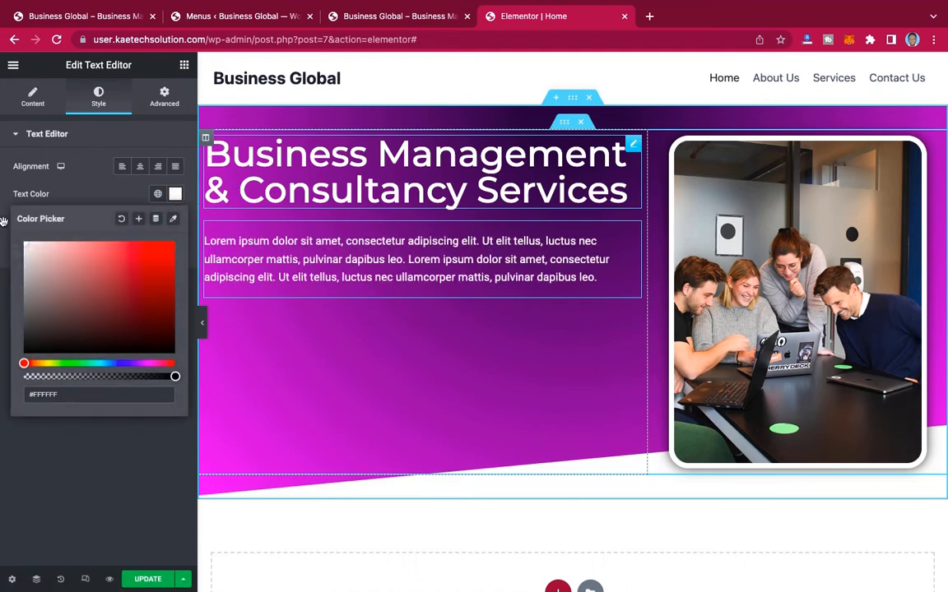
left_click(62, 186)
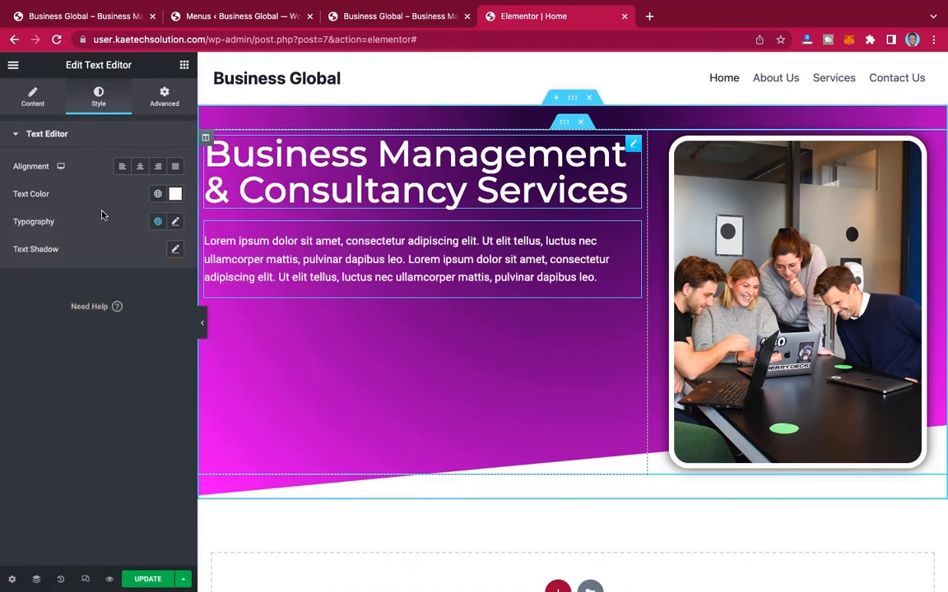
Step: Change the hero paragraph's font family to Montserrat
left_click(176, 222)
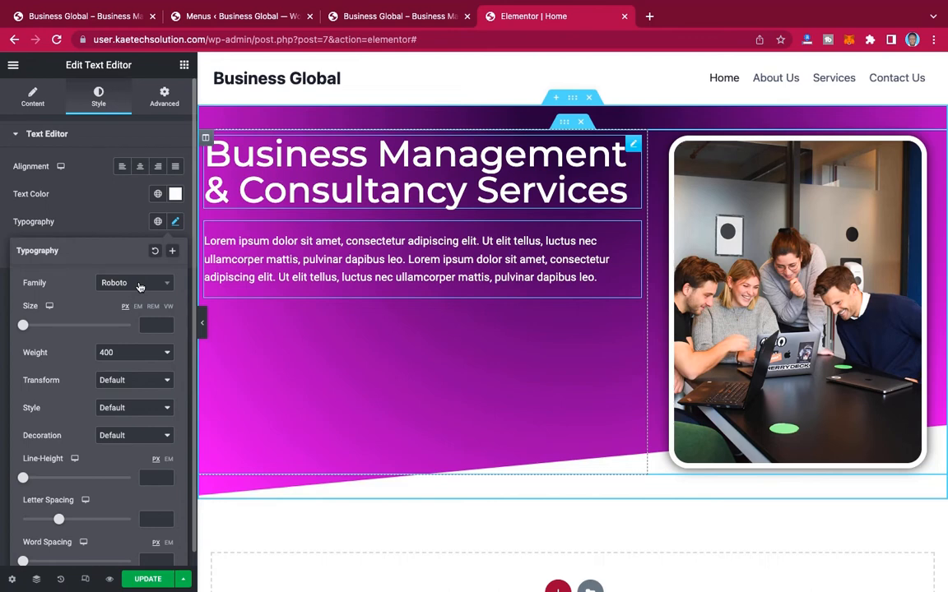
left_click(140, 287)
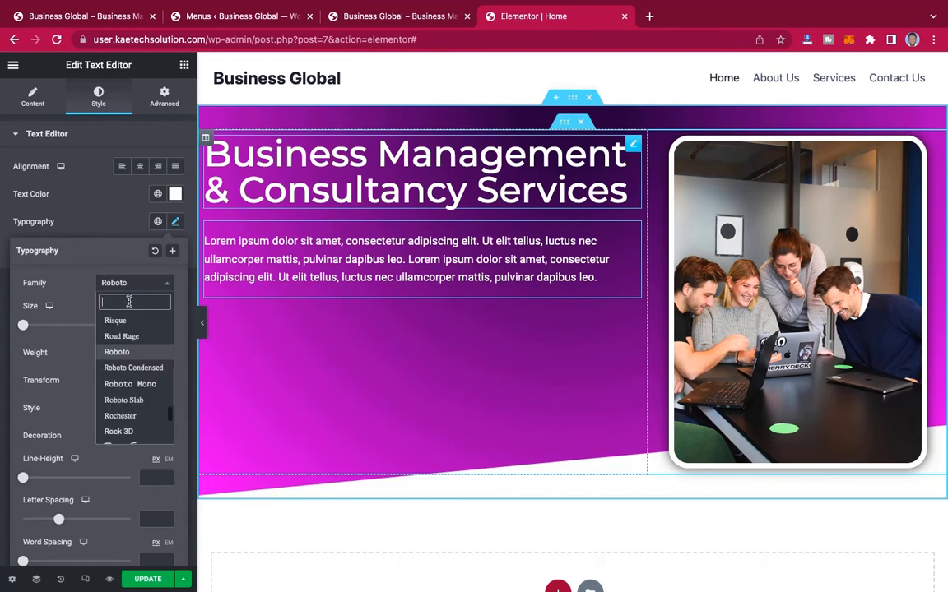
type("monts")
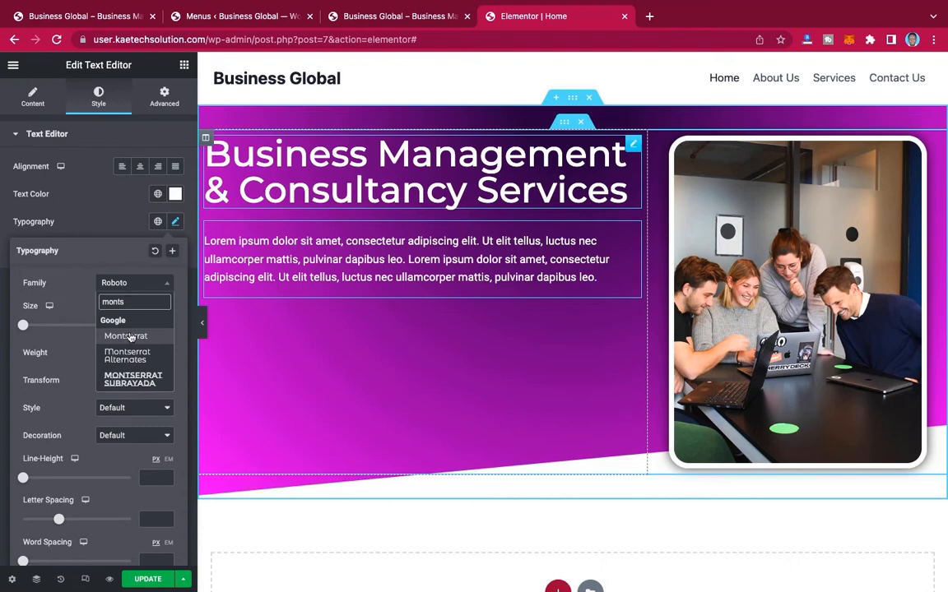
left_click(127, 336)
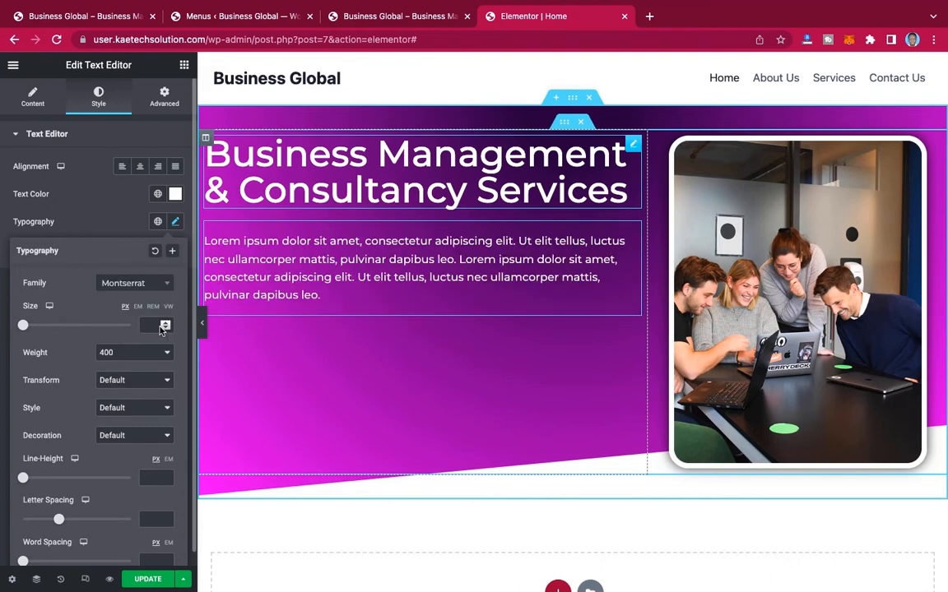
Step: Set the hero paragraph's font size to 16 px and its weight to 300, and preview the hero at full width
left_click(164, 328)
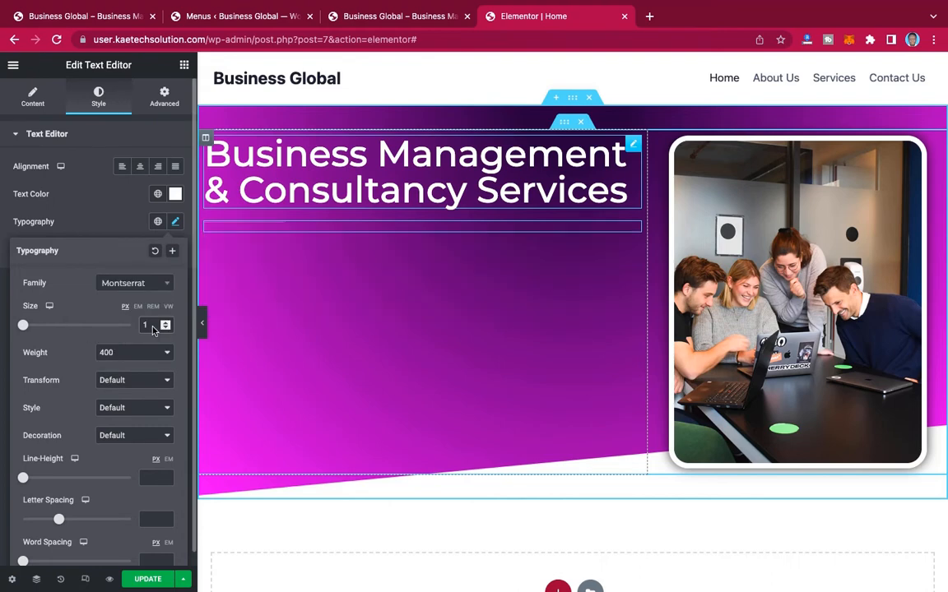
type("6")
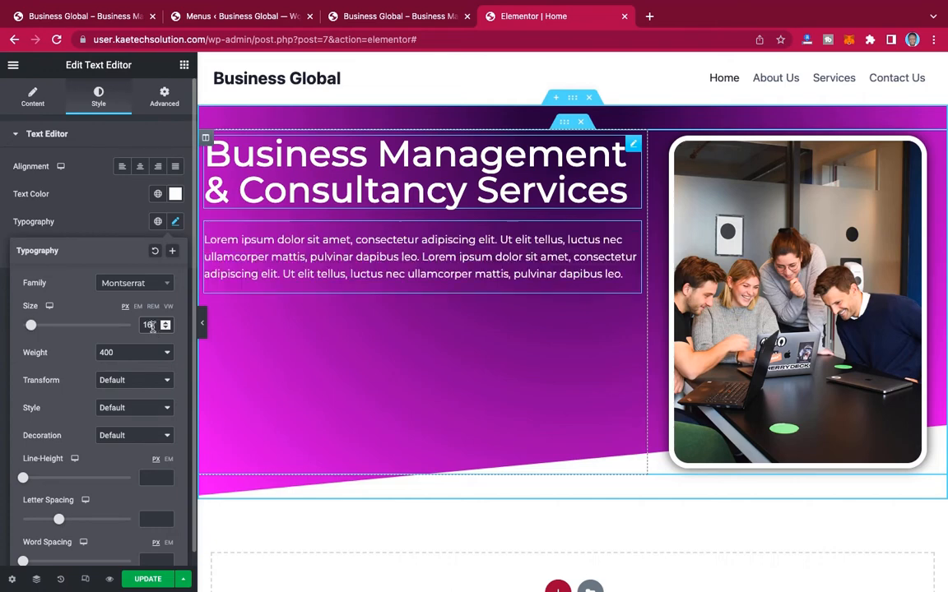
left_click(132, 352)
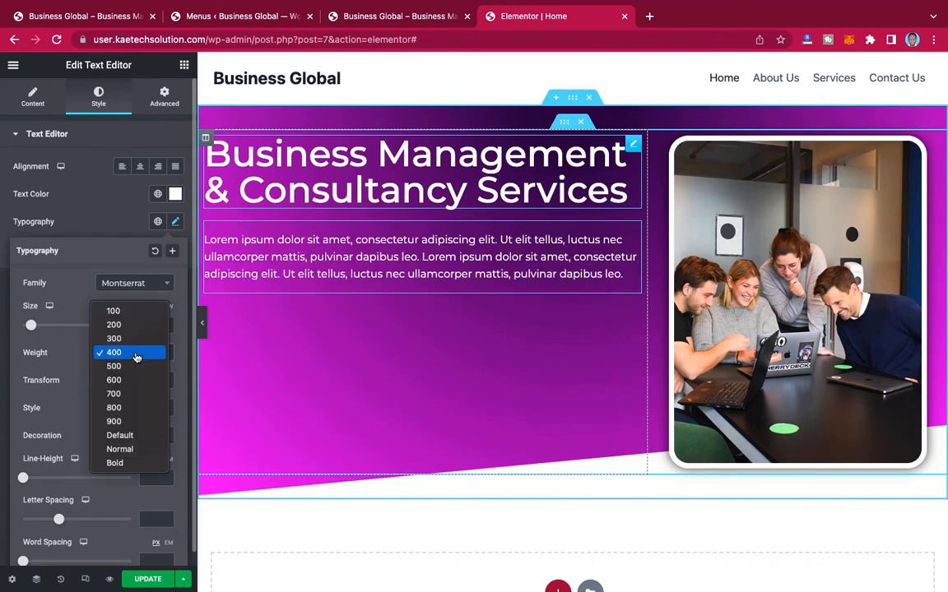
left_click(132, 347)
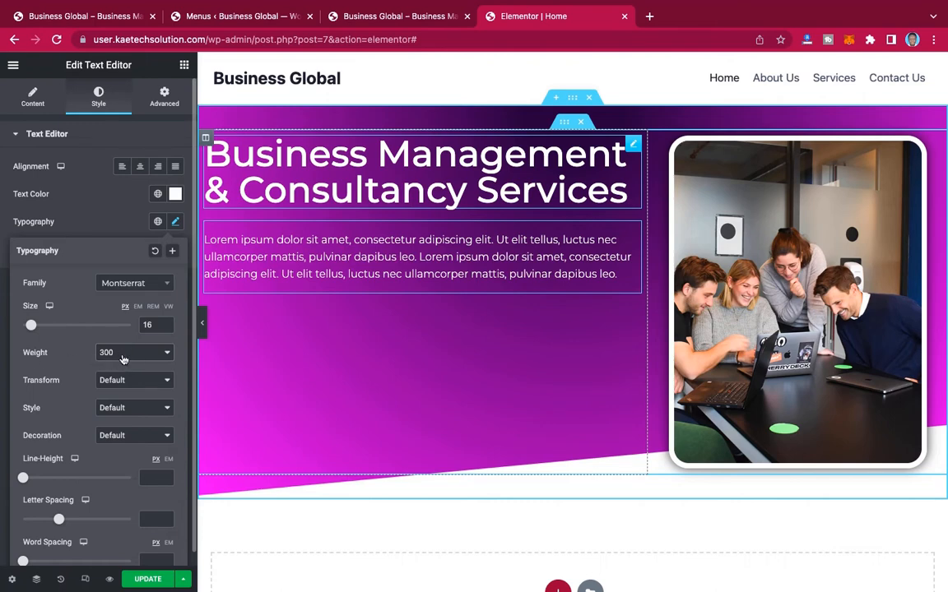
left_click(104, 227)
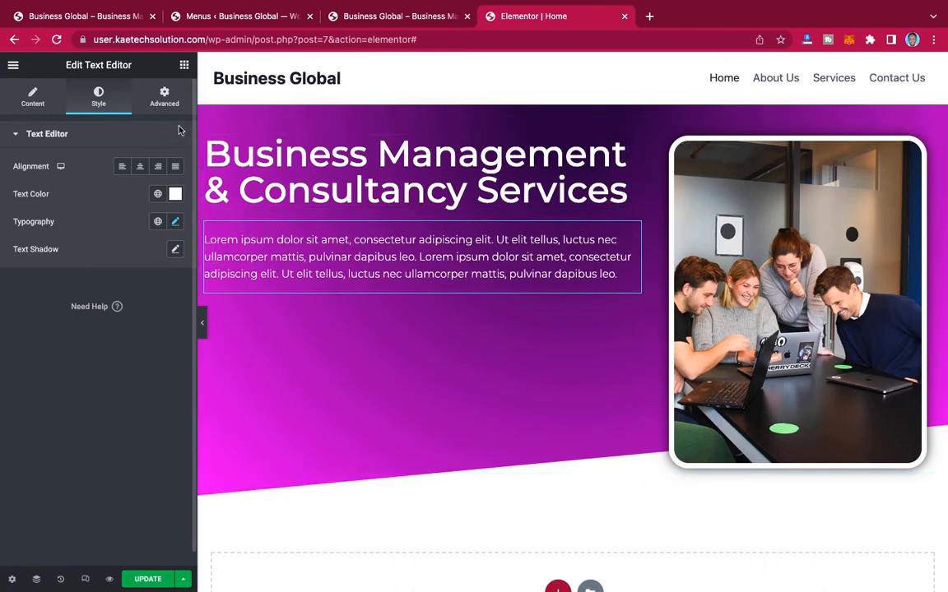
left_click(201, 323)
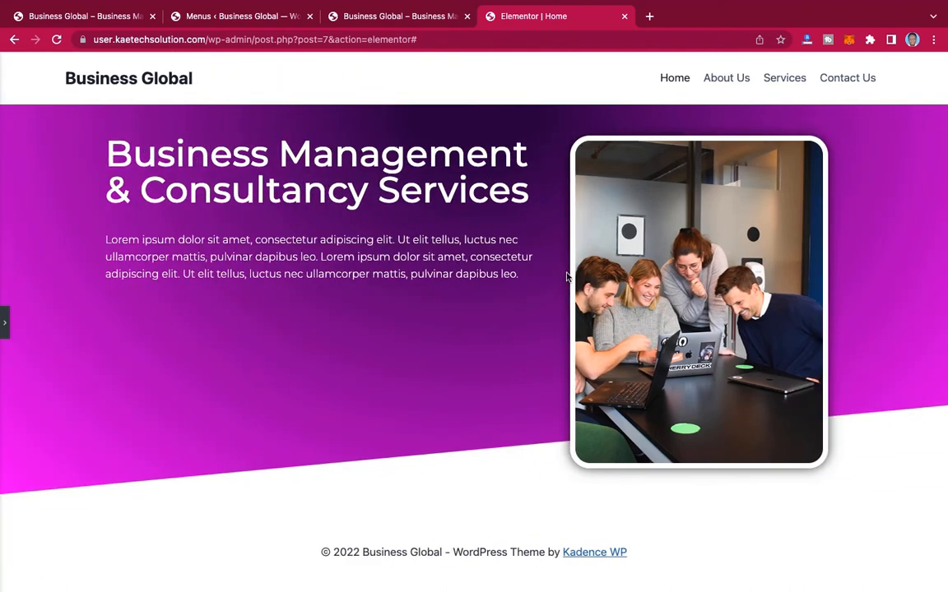
left_click(6, 321)
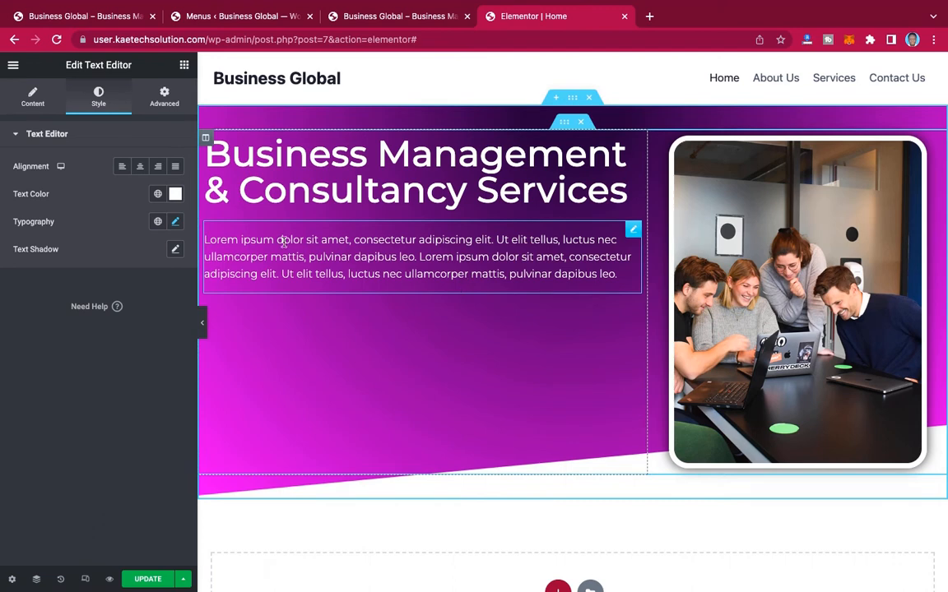
Step: Try to place an Inner Section widget below the hero paragraph
left_click(184, 69)
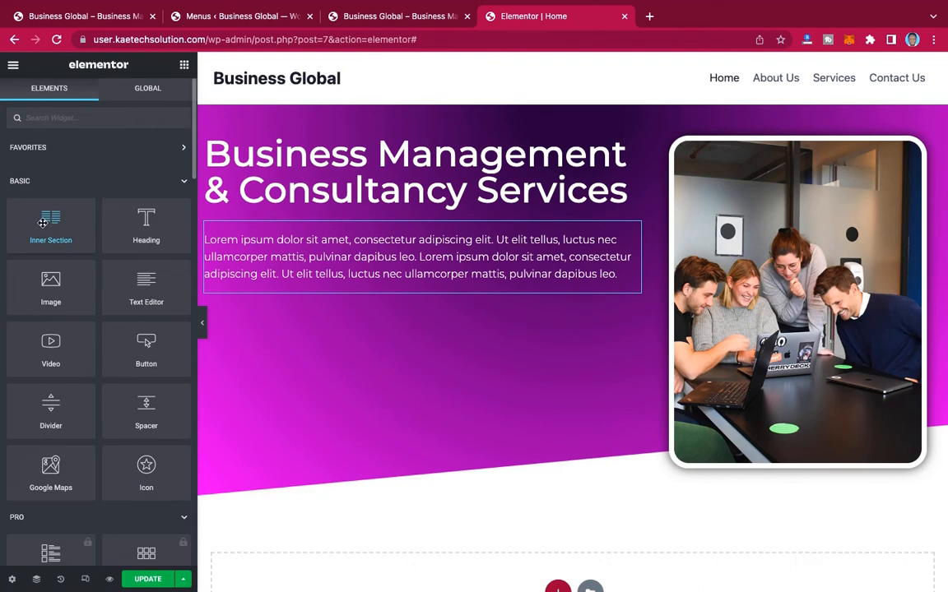
left_click_drag(43, 222, 402, 263)
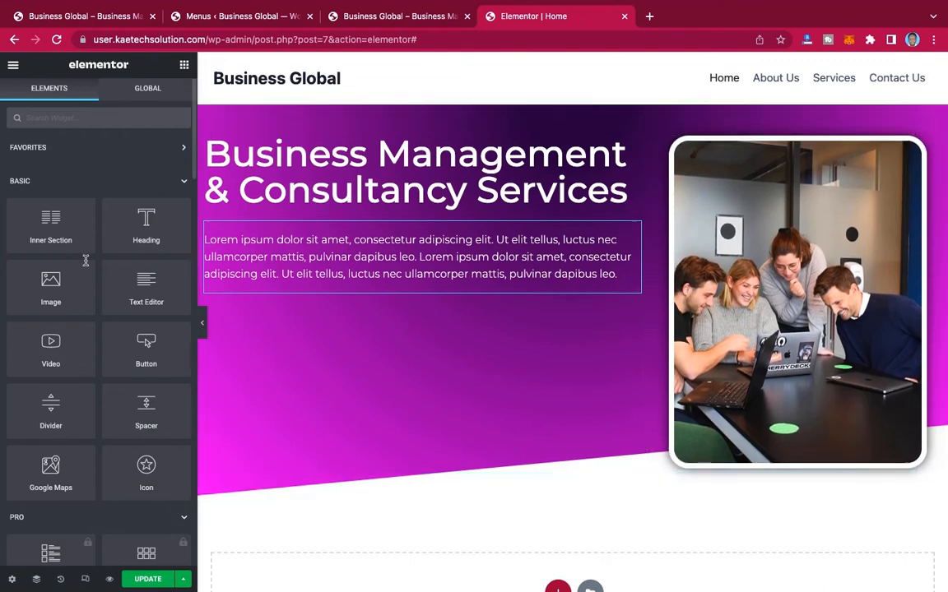
left_click_drag(46, 225, 355, 354)
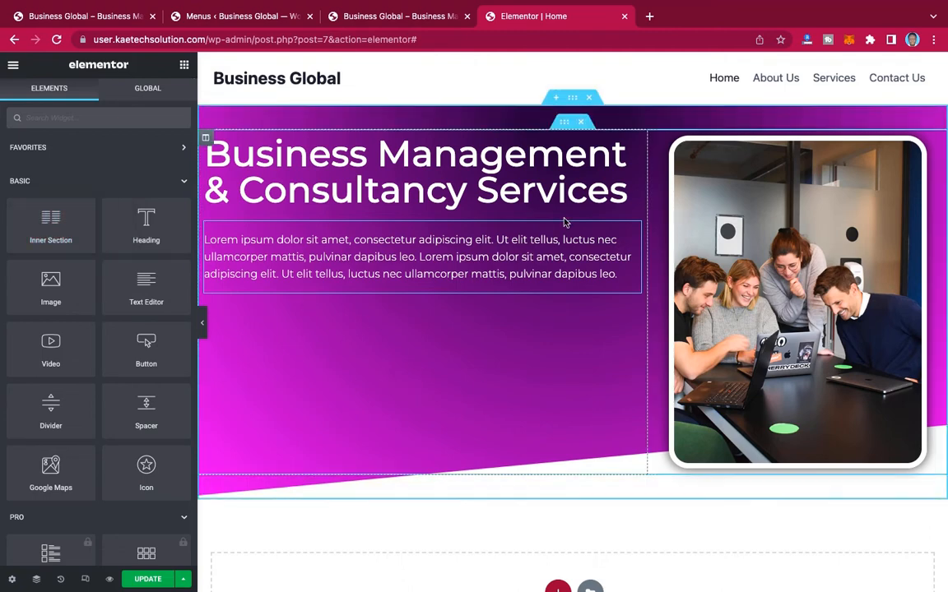
Step: Insert a new section with two equal columns above the existing hero section
left_click(556, 98)
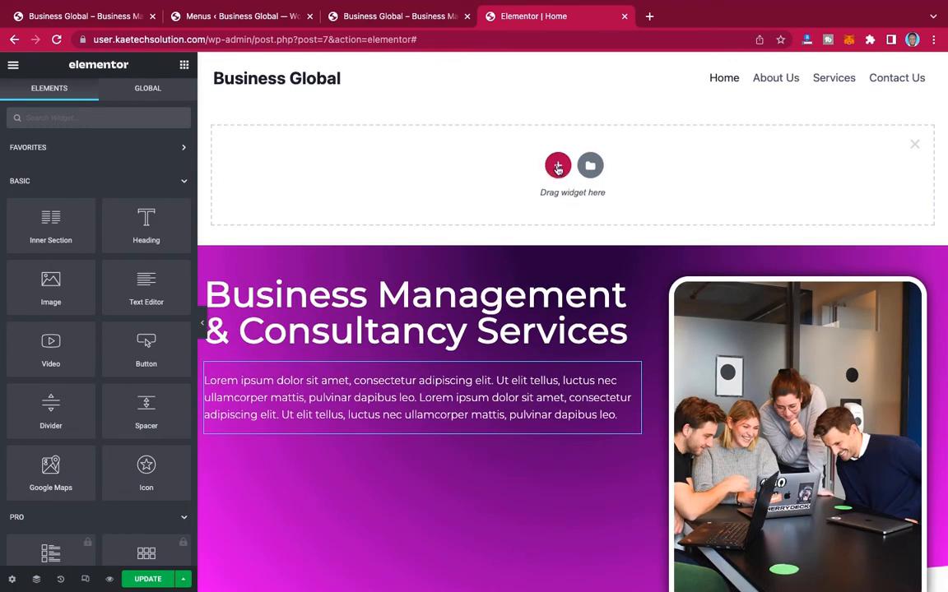
left_click(558, 167)
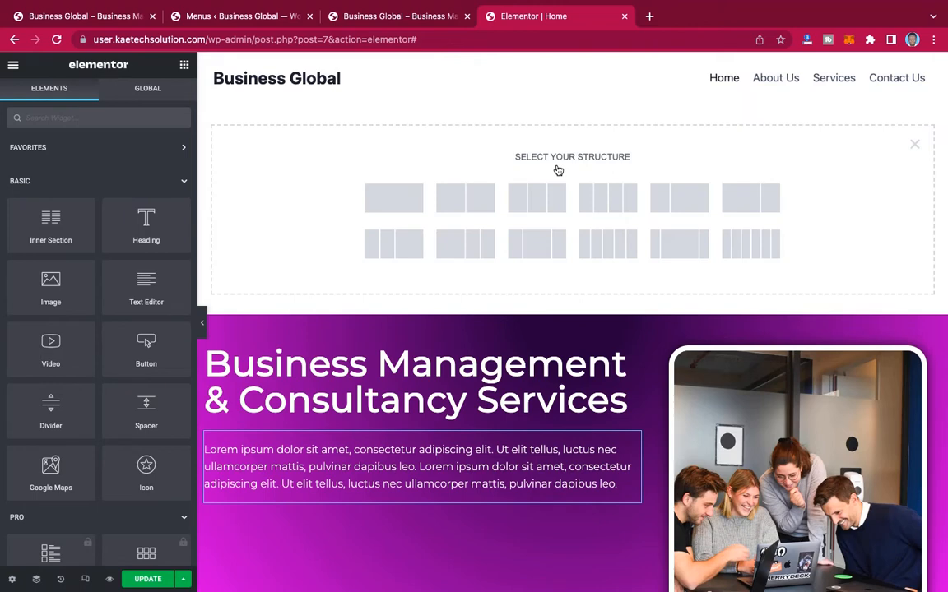
left_click(472, 200)
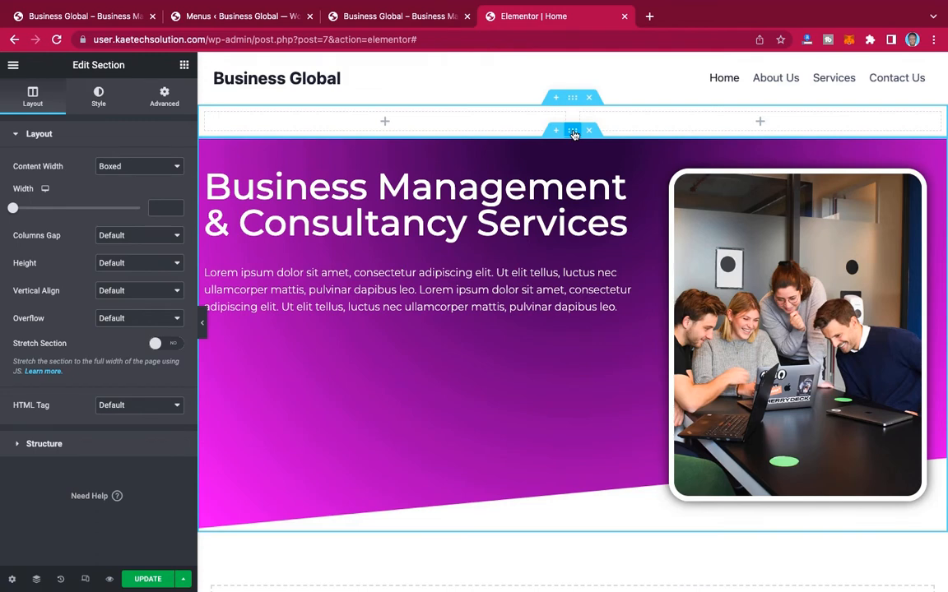
Step: Copy the existing hero section and paste its style onto the new two-column section above it
right_click(574, 134)
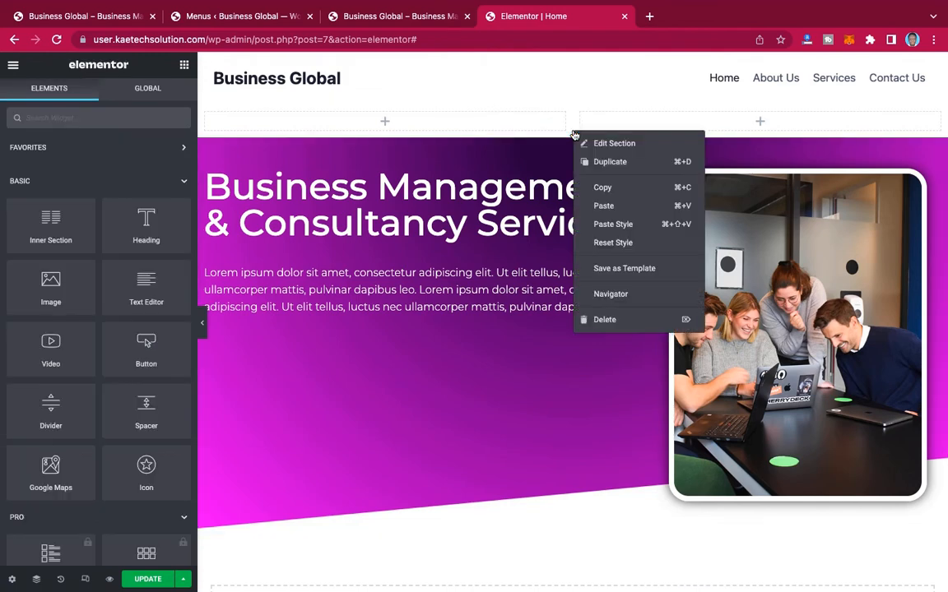
left_click(604, 189)
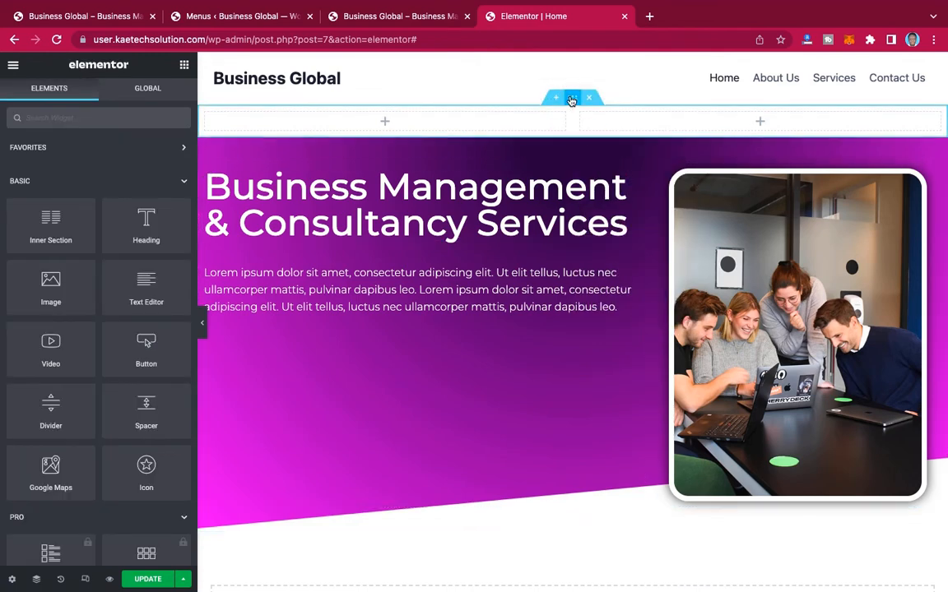
right_click(572, 101)
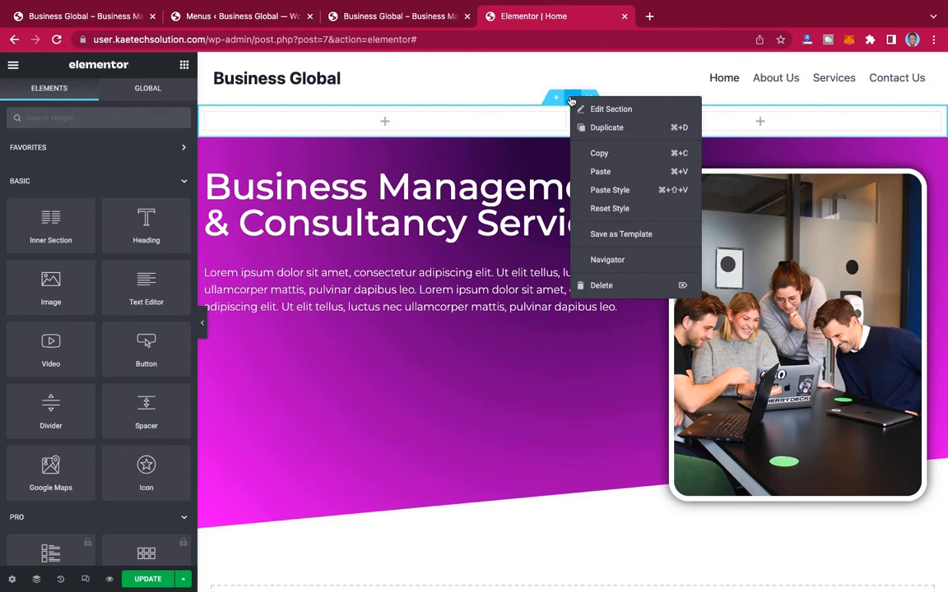
left_click(603, 190)
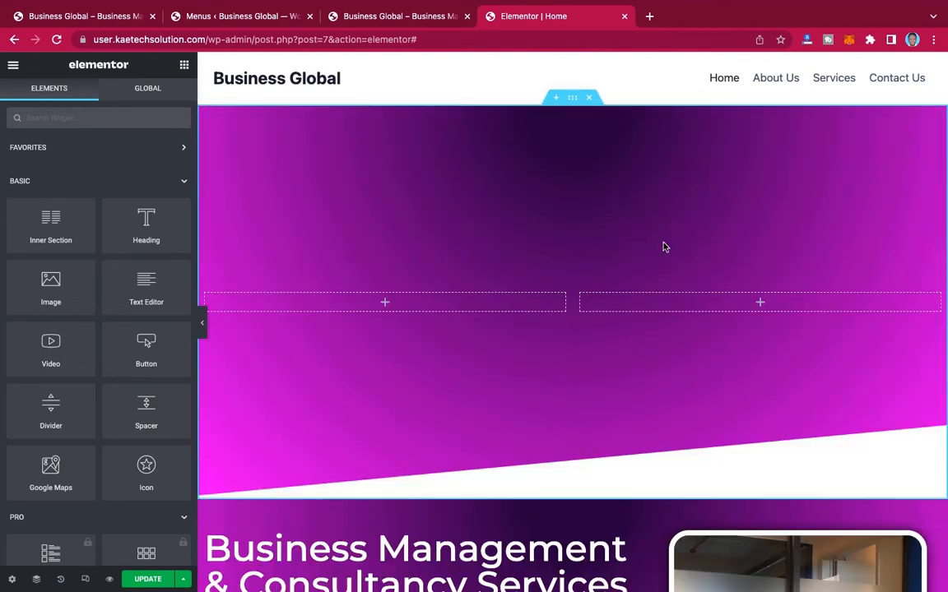
Step: Copy the team photo's Image widget from the original hero section
scroll(800, 300, "down", 3)
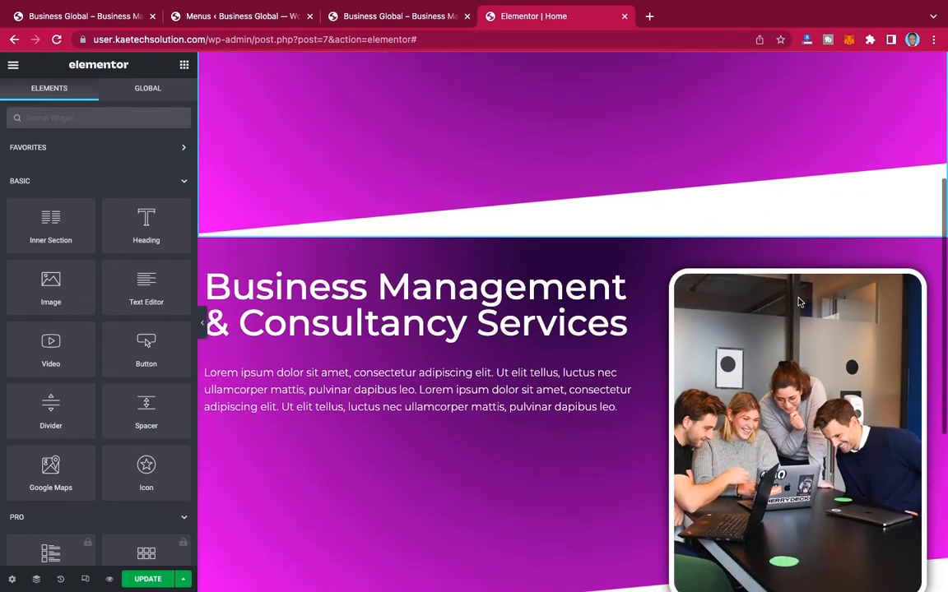
scroll(800, 302, "down", 1)
scroll(706, 313, "up", 1)
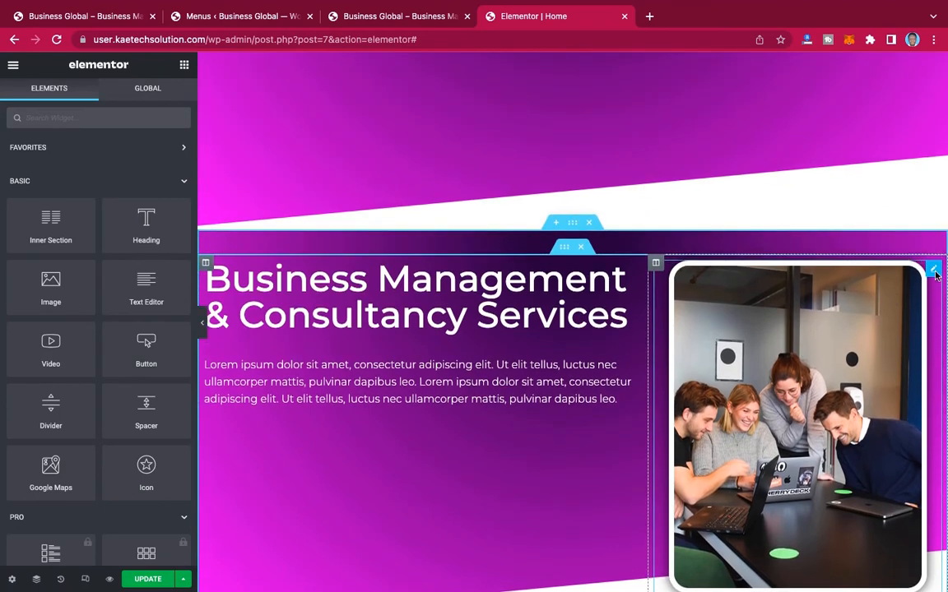
right_click(935, 270)
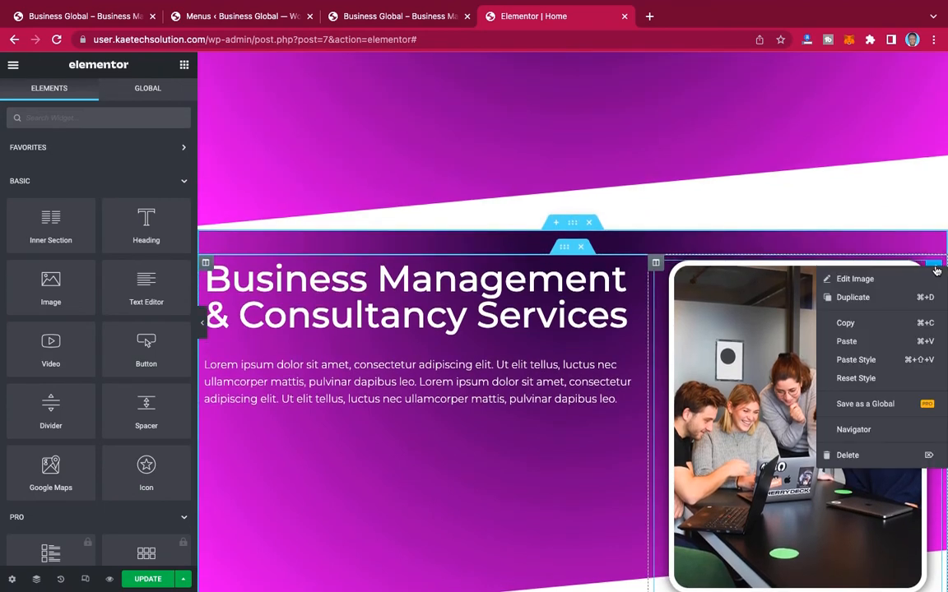
left_click(857, 331)
Step: Set the new section's right column width to 40% and paste the copied team photo into that column
scroll(857, 328, "up", 3)
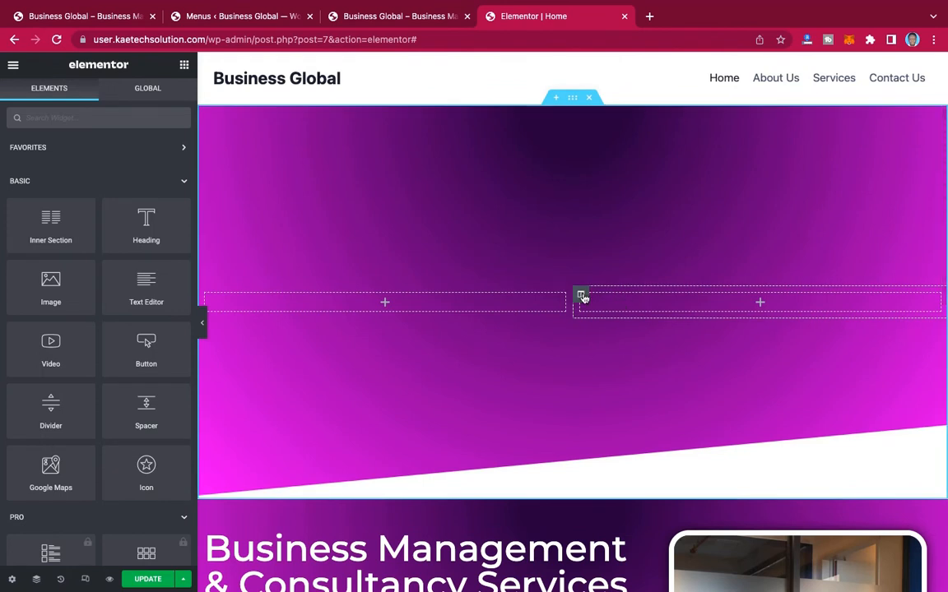
left_click(581, 296)
left_click(159, 165)
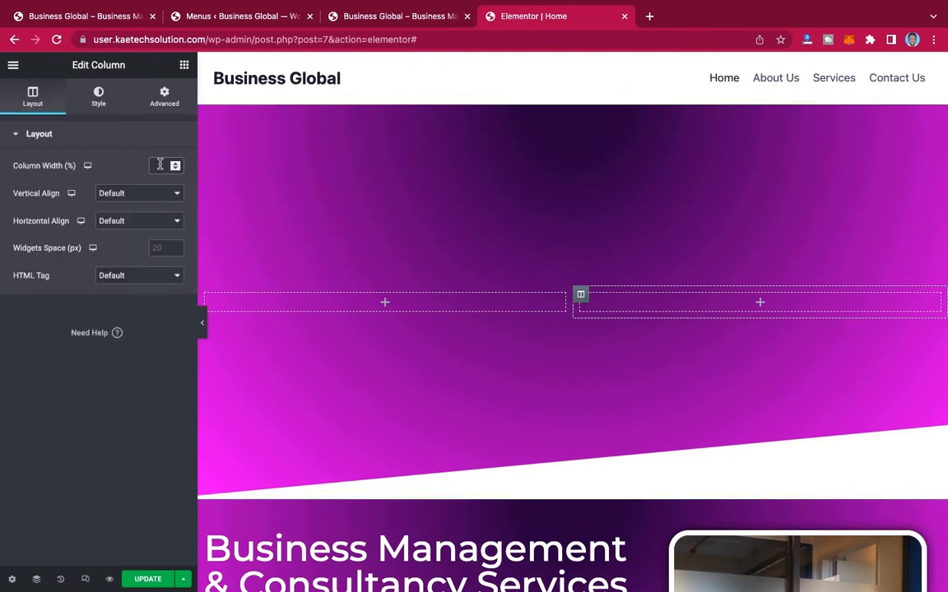
type("40")
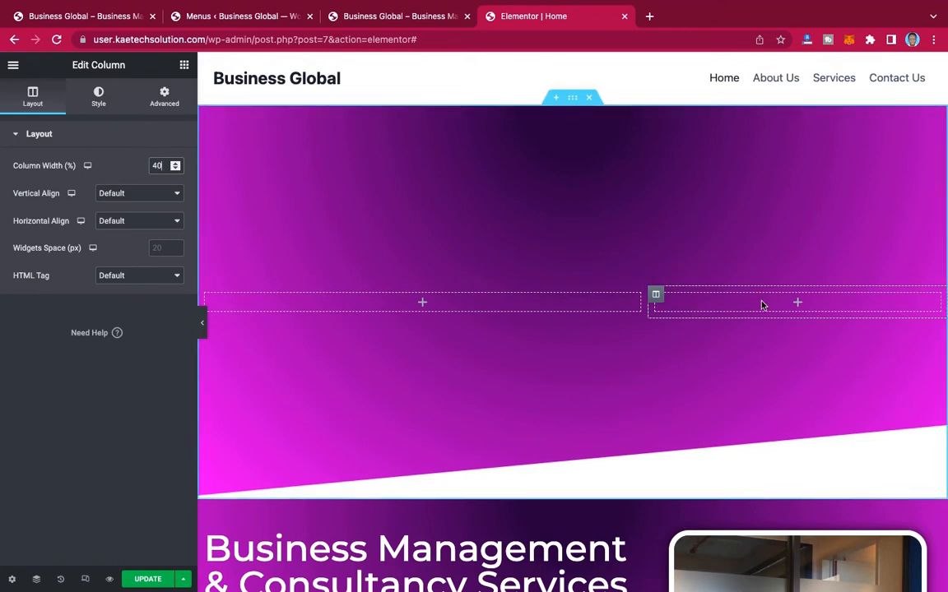
right_click(774, 308)
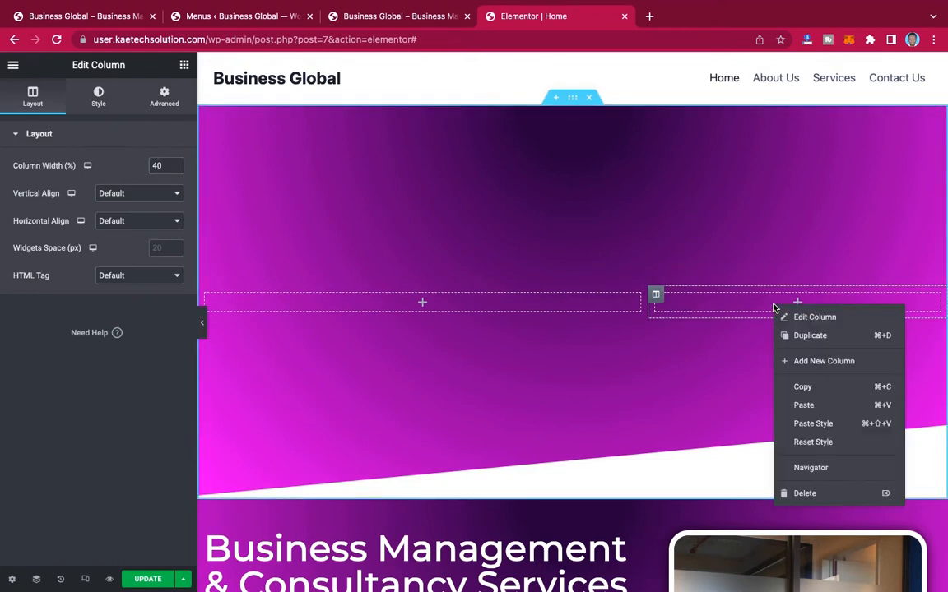
left_click(802, 407)
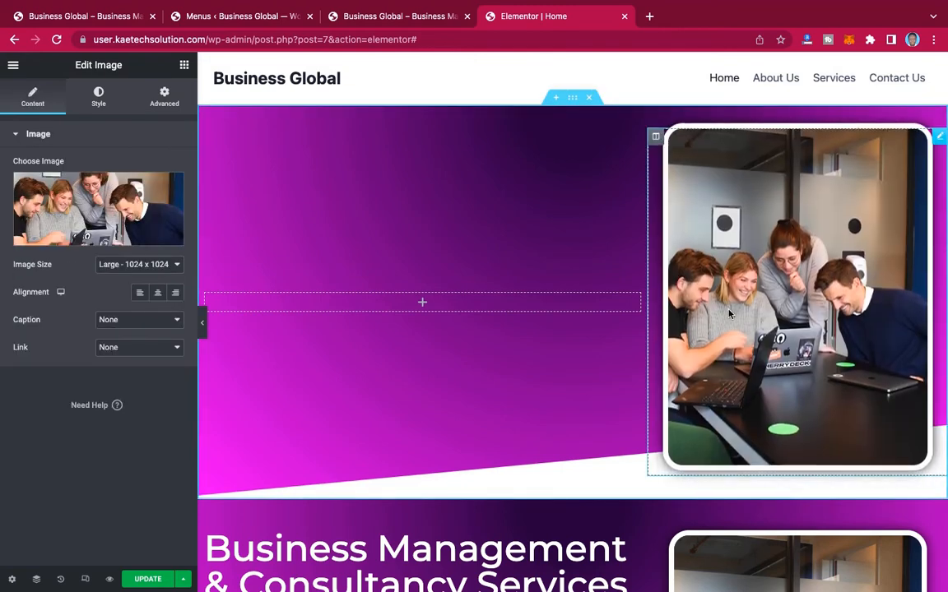
Step: Add an Inner Section to the new hero's left column and place a Heading widget above it
scroll(729, 314, "down", 5)
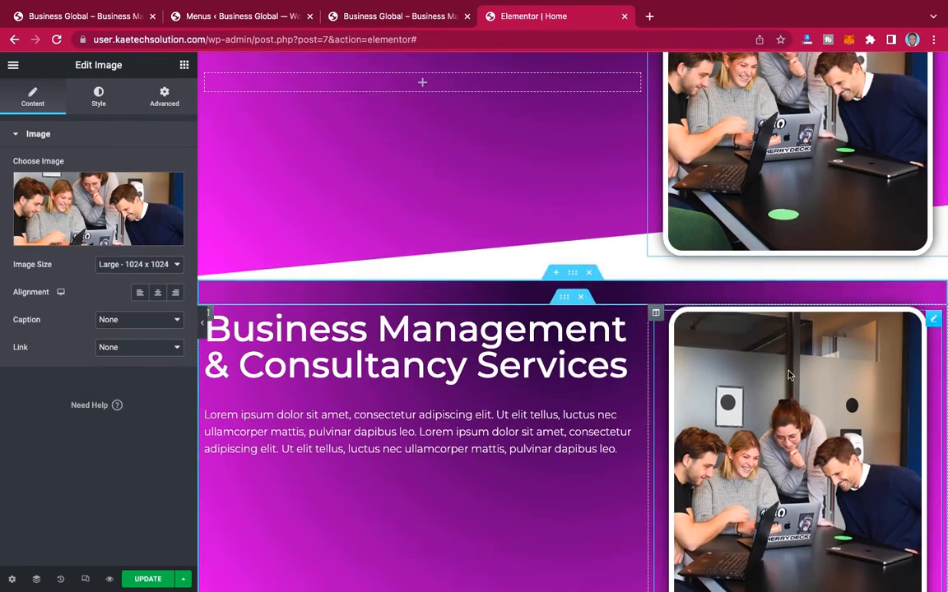
scroll(787, 375, "up", 3)
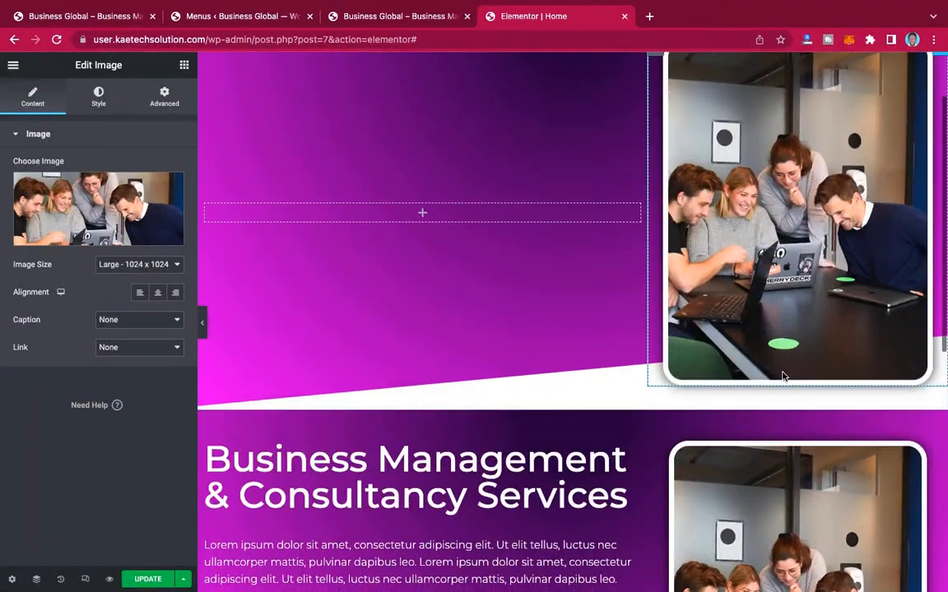
scroll(782, 380, "up", 1)
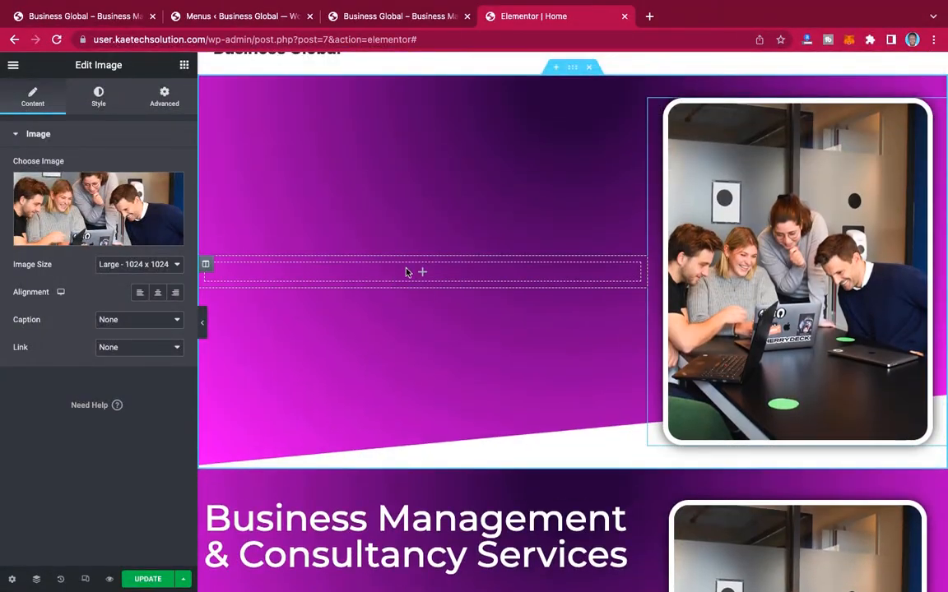
left_click(184, 65)
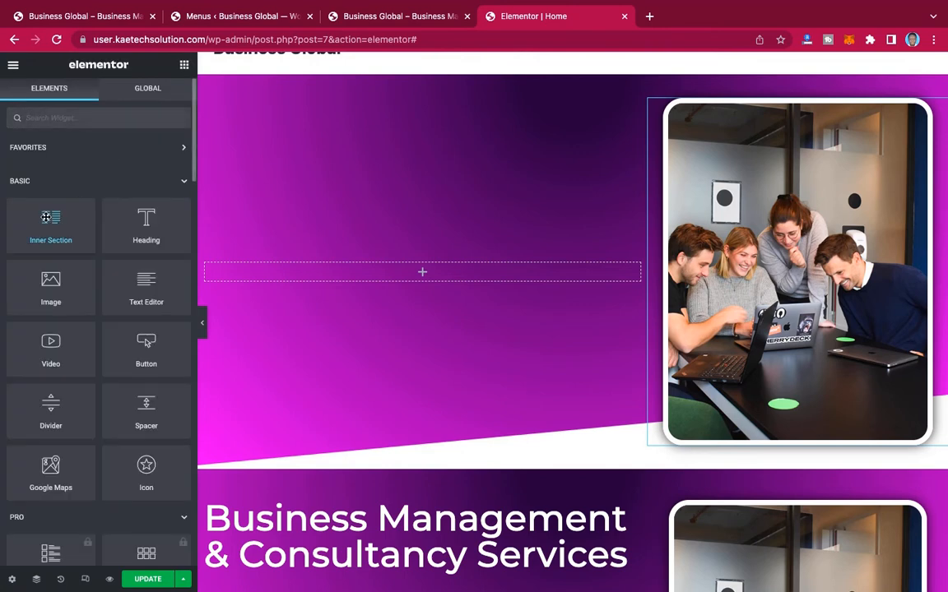
left_click_drag(46, 217, 370, 277)
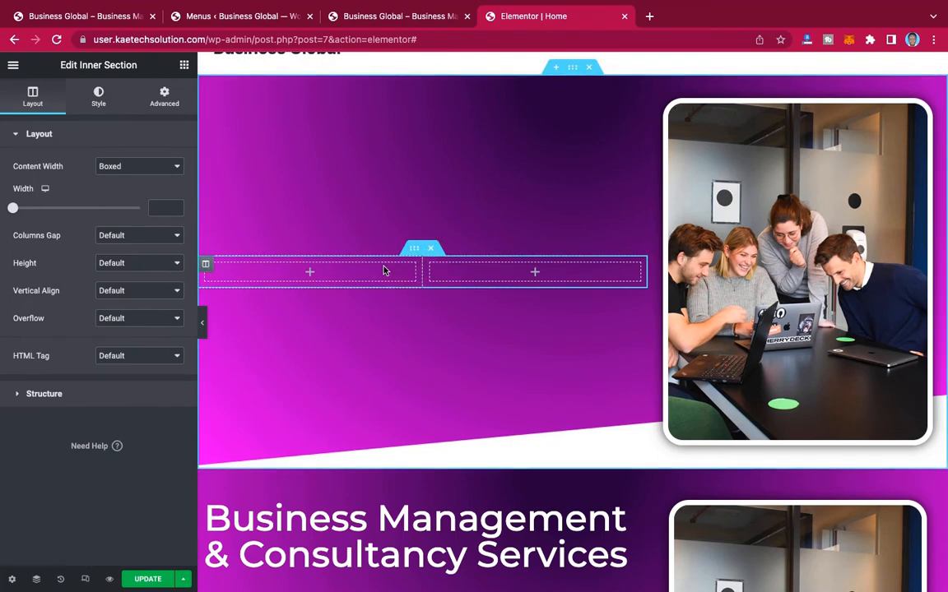
left_click(185, 67)
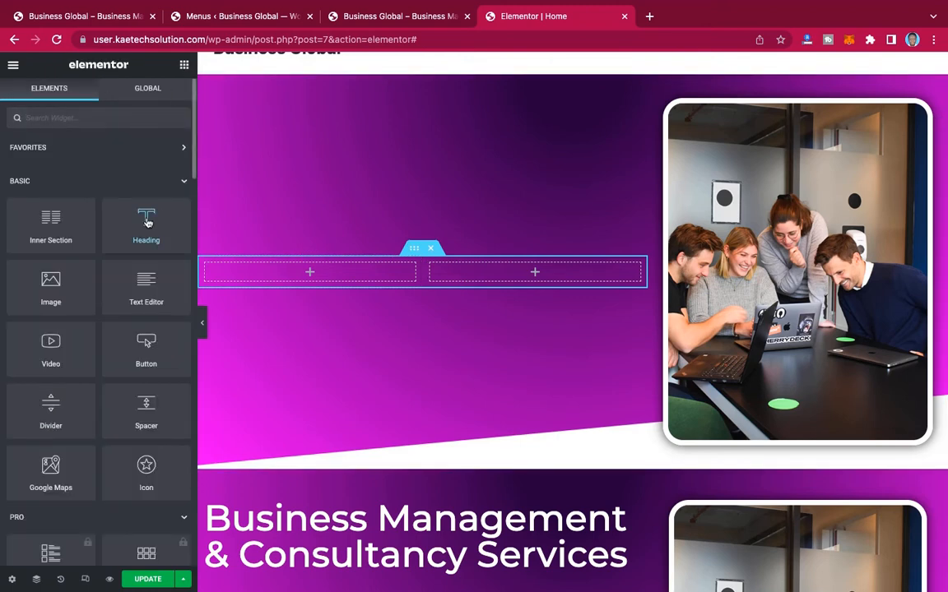
left_click_drag(142, 218, 436, 257)
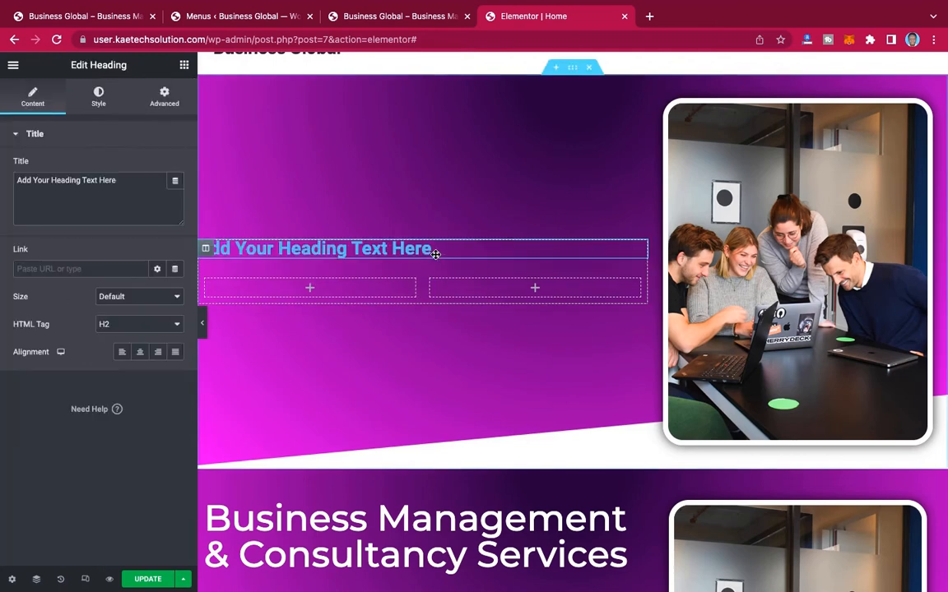
Step: Replace the placeholder heading with a copy of the original hero's "Business Management & Consultancy Services" heading
scroll(424, 375, "down", 3)
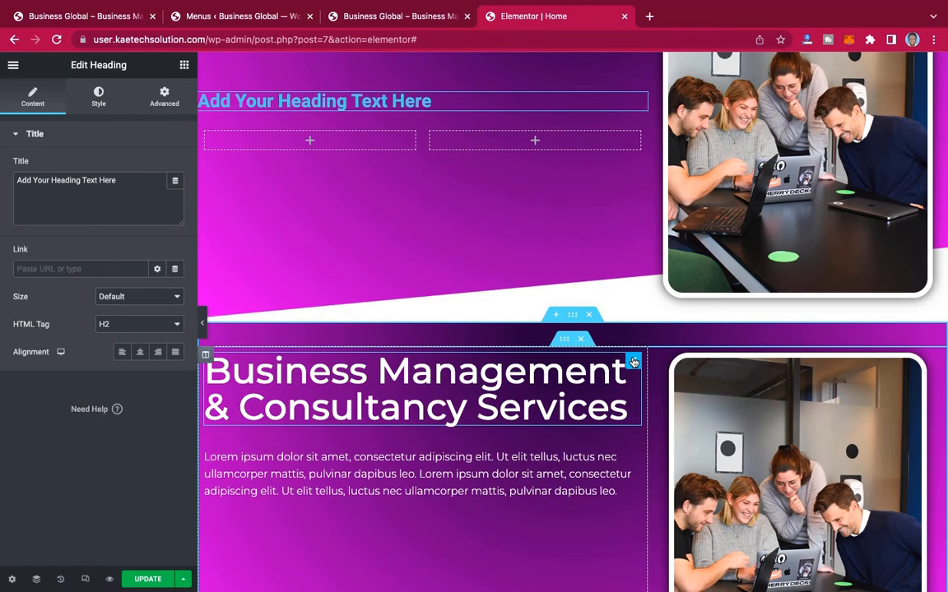
right_click(634, 362)
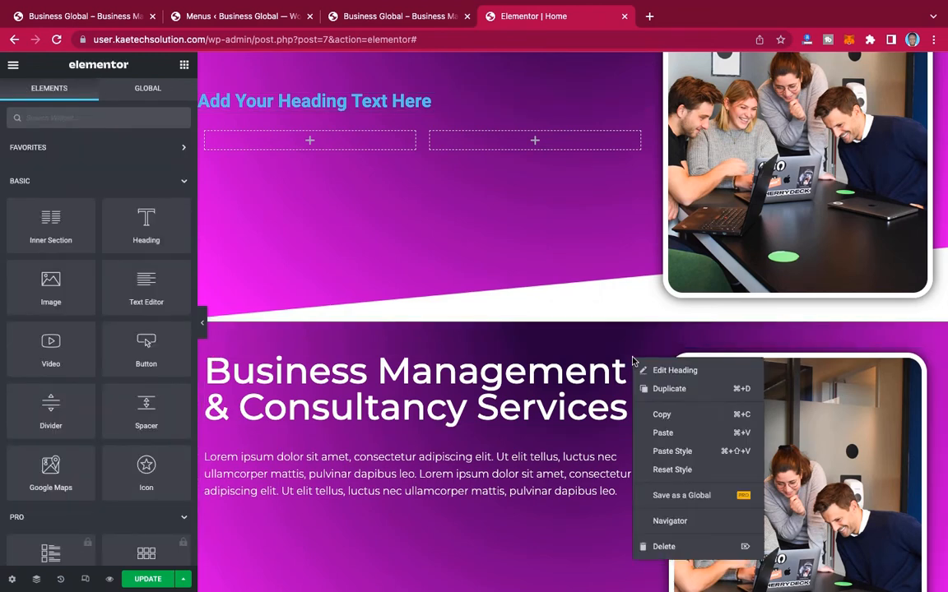
left_click(641, 412)
right_click(391, 99)
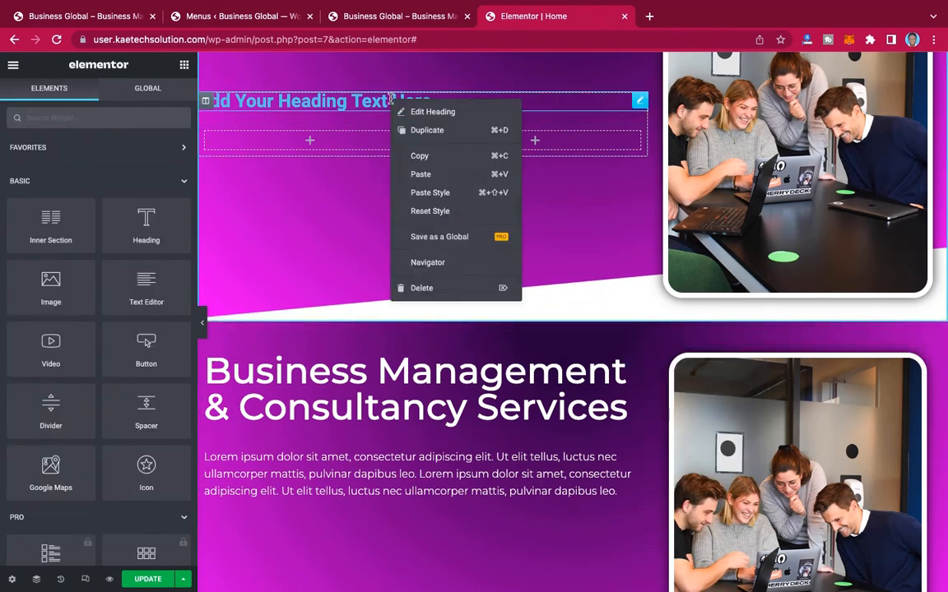
left_click(421, 176)
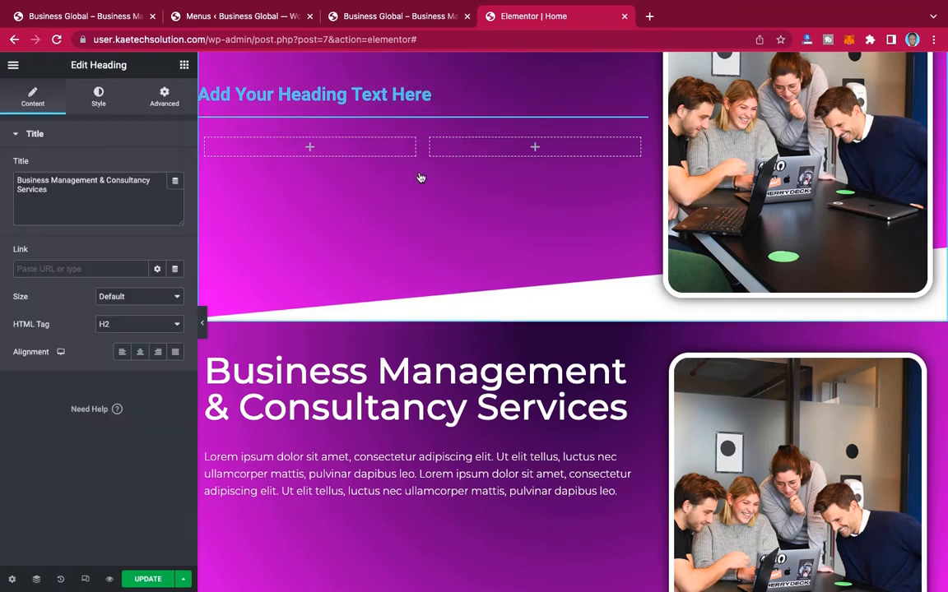
scroll(418, 89, "up", 1)
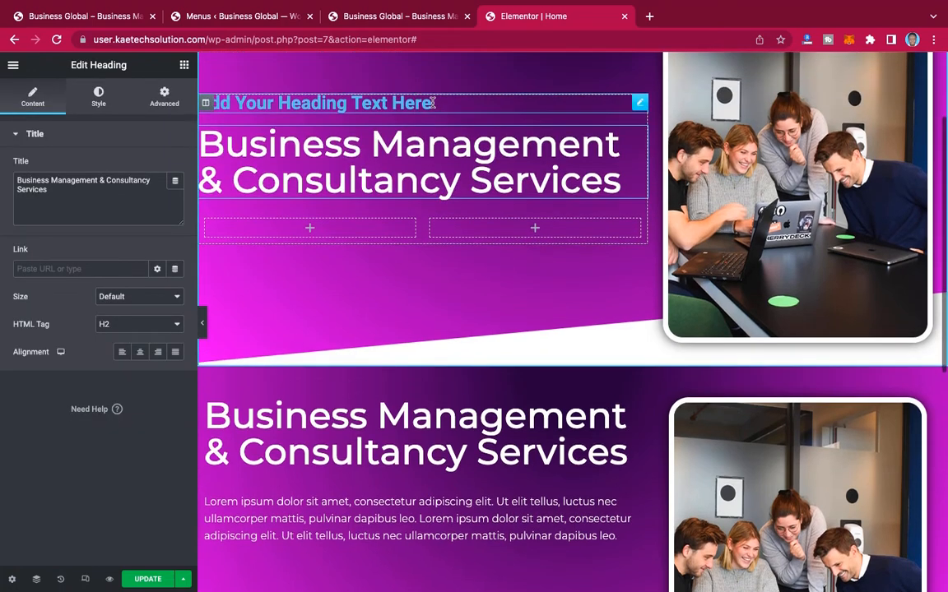
right_click(434, 106)
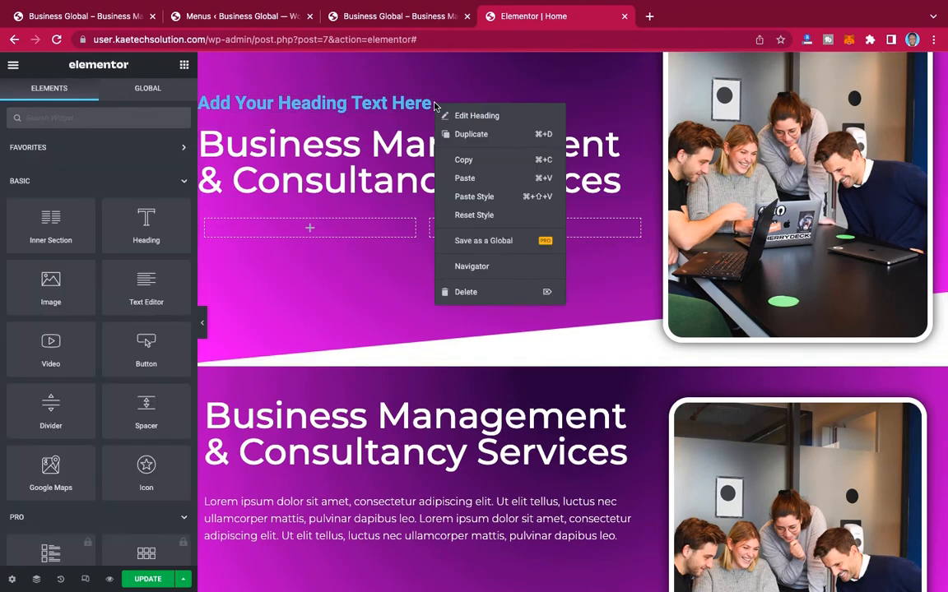
left_click(463, 293)
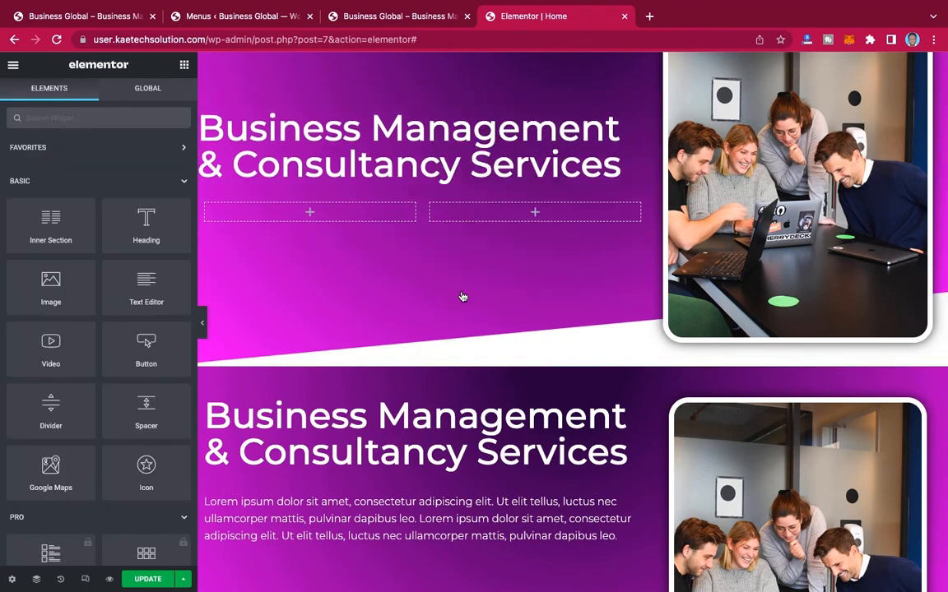
Step: Copy the original hero's lorem ipsum paragraph and paste it below the heading in the new hero section
scroll(436, 313, "down", 3)
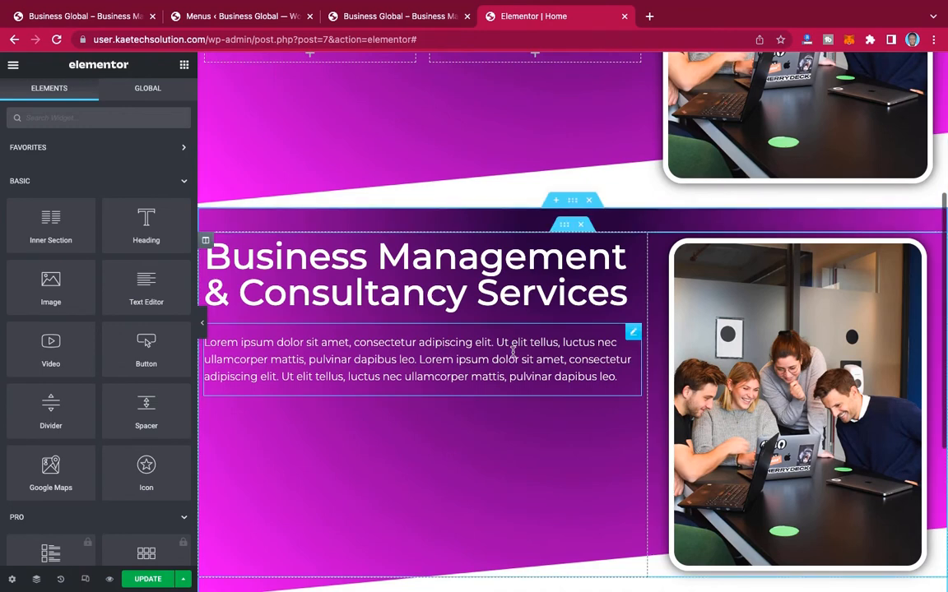
right_click(632, 333)
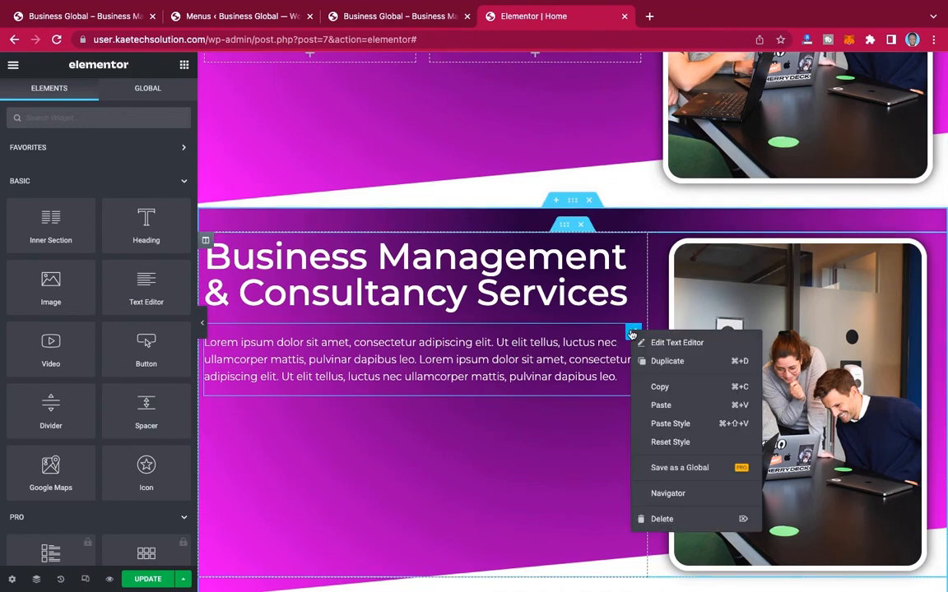
left_click(654, 387)
scroll(651, 387, "up", 3)
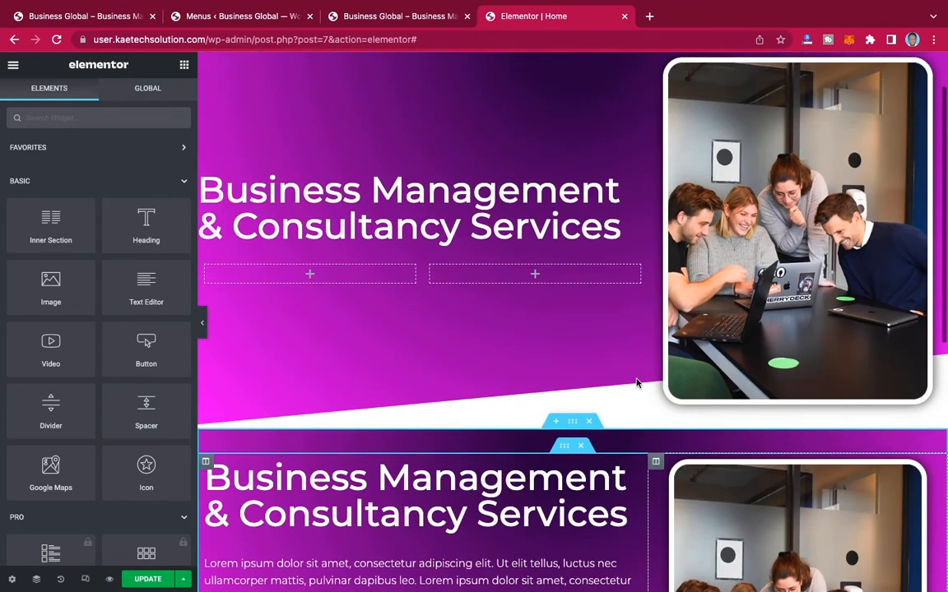
right_click(400, 227)
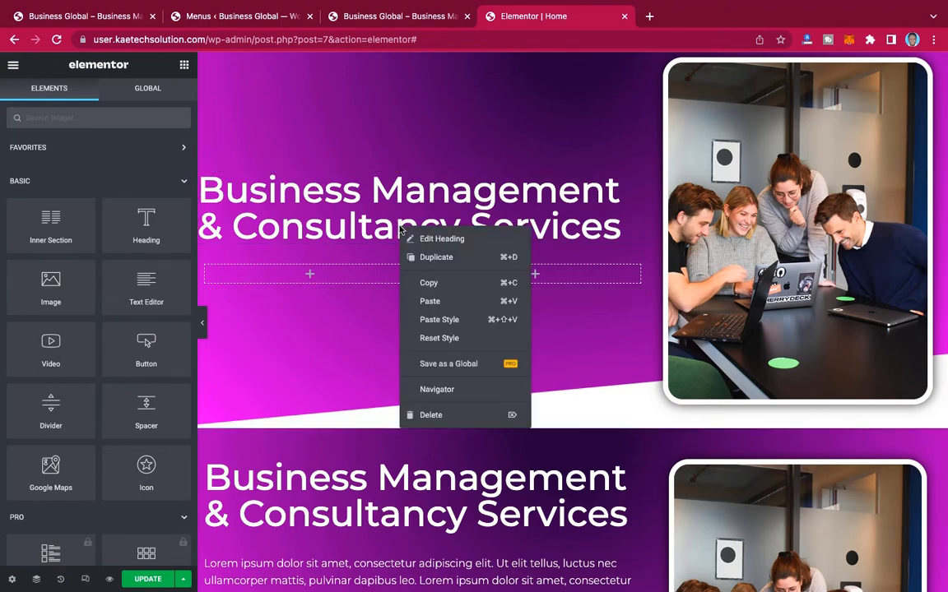
left_click(430, 302)
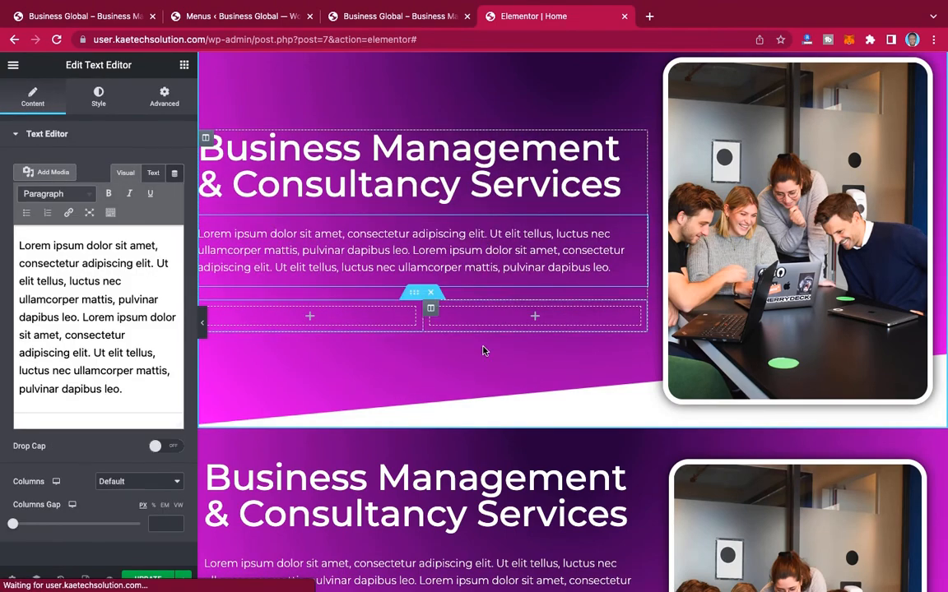
Step: Delete the original hero section and preview the rebuilt hero at full width
scroll(535, 337, "down", 3)
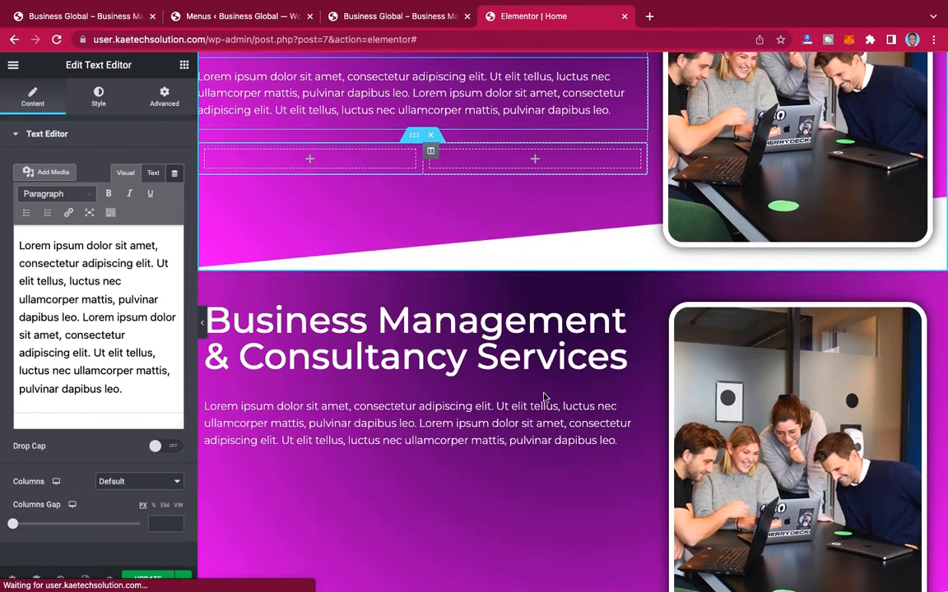
scroll(576, 333, "down", 1)
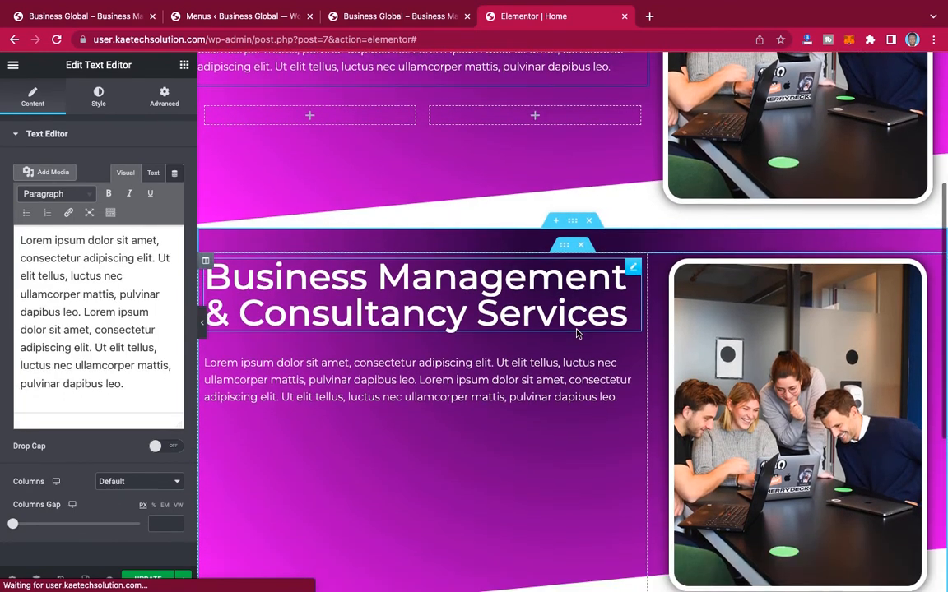
left_click(590, 222)
scroll(594, 227, "up", 3)
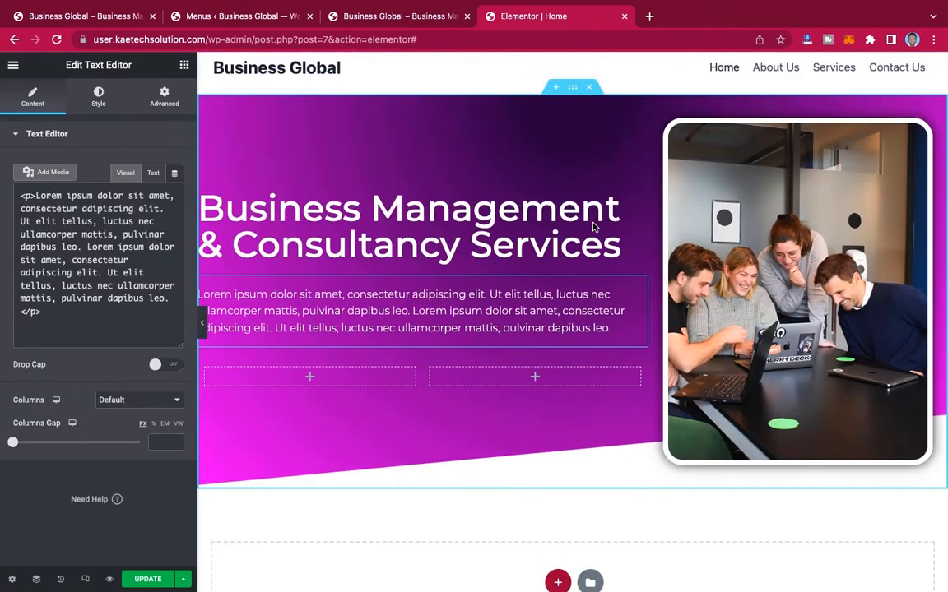
left_click(201, 323)
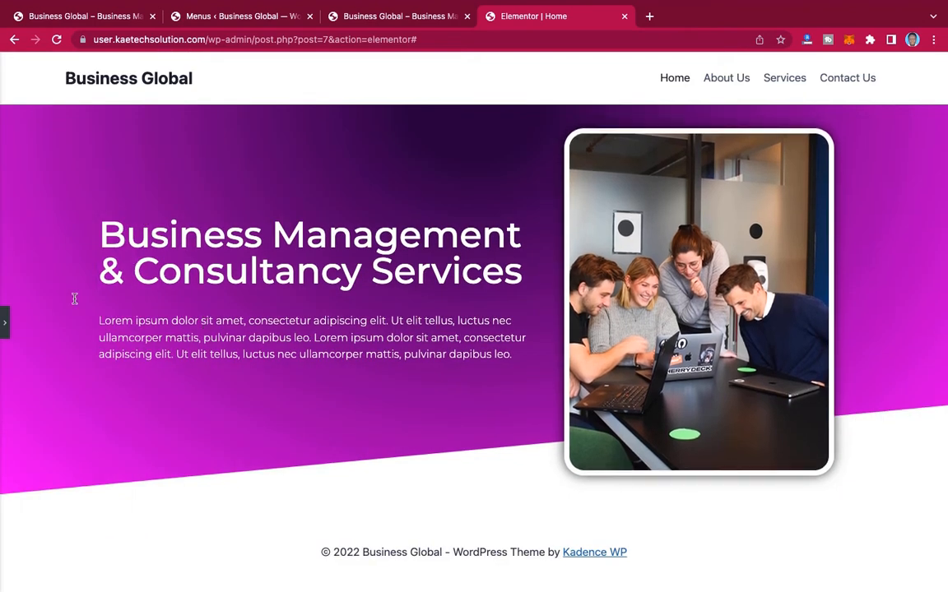
left_click(4, 324)
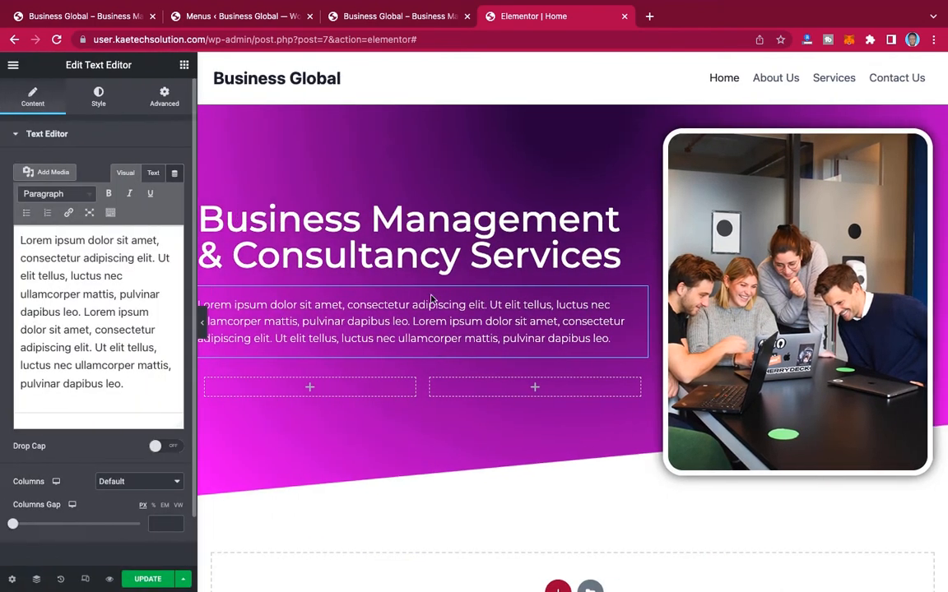
Step: Place a Button widget in the first inner column below the hero paragraph and label it ABOUT US
left_click(310, 389)
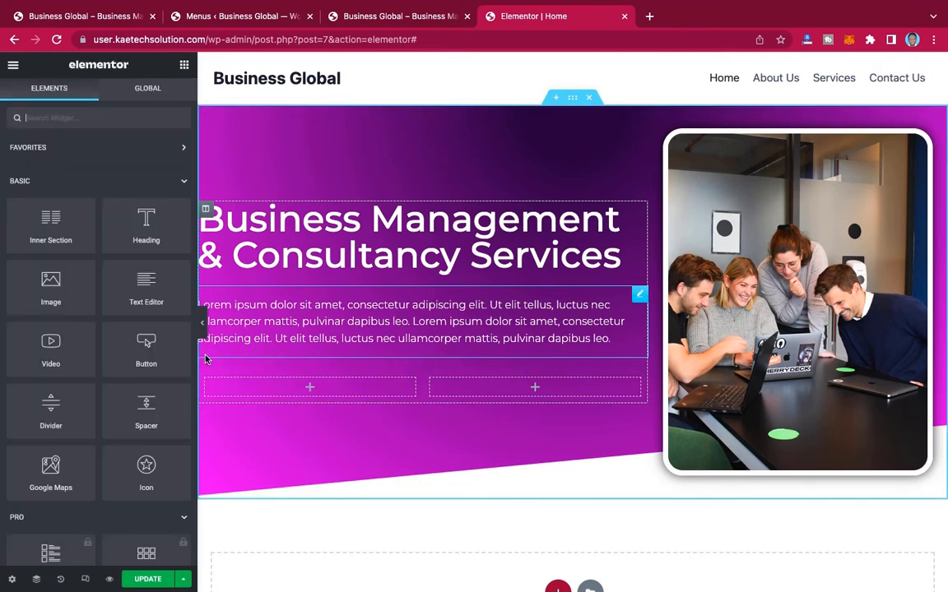
left_click_drag(142, 344, 300, 396)
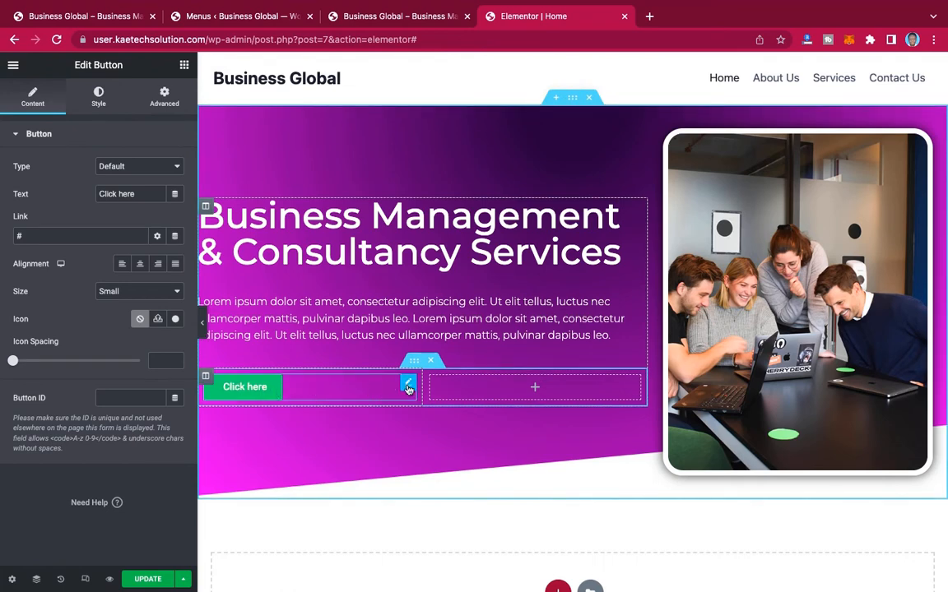
left_click(108, 18)
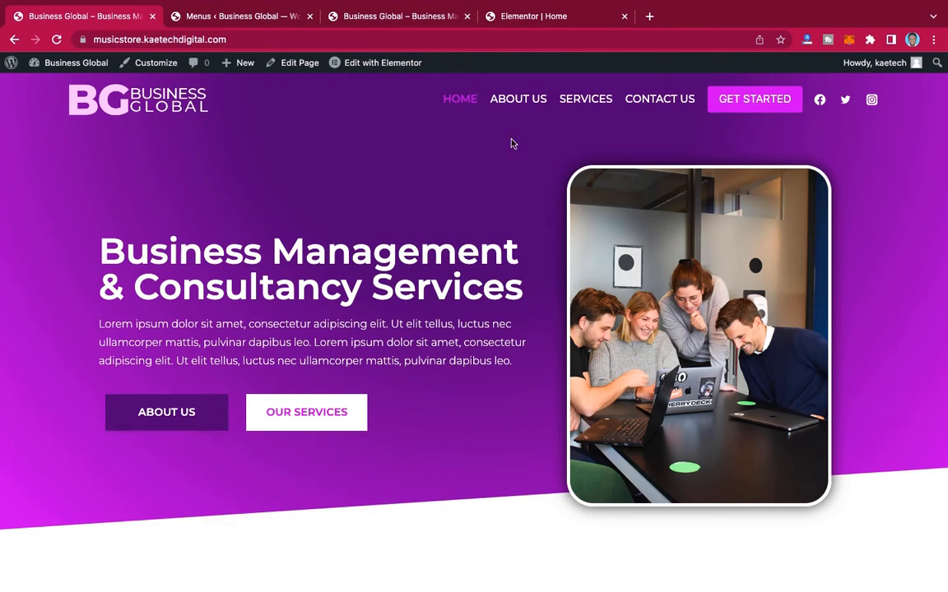
left_click(536, 17)
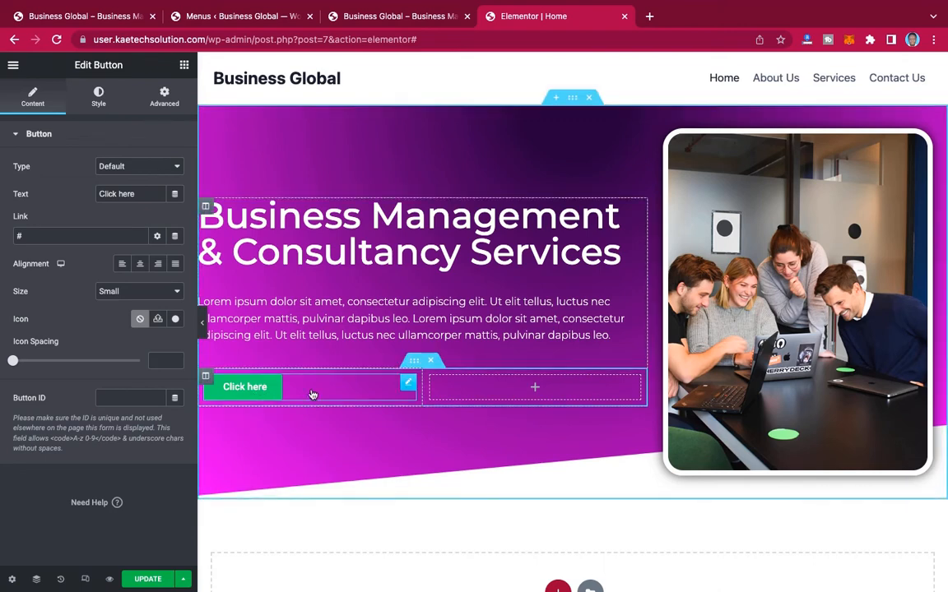
left_click_drag(142, 193, 42, 193)
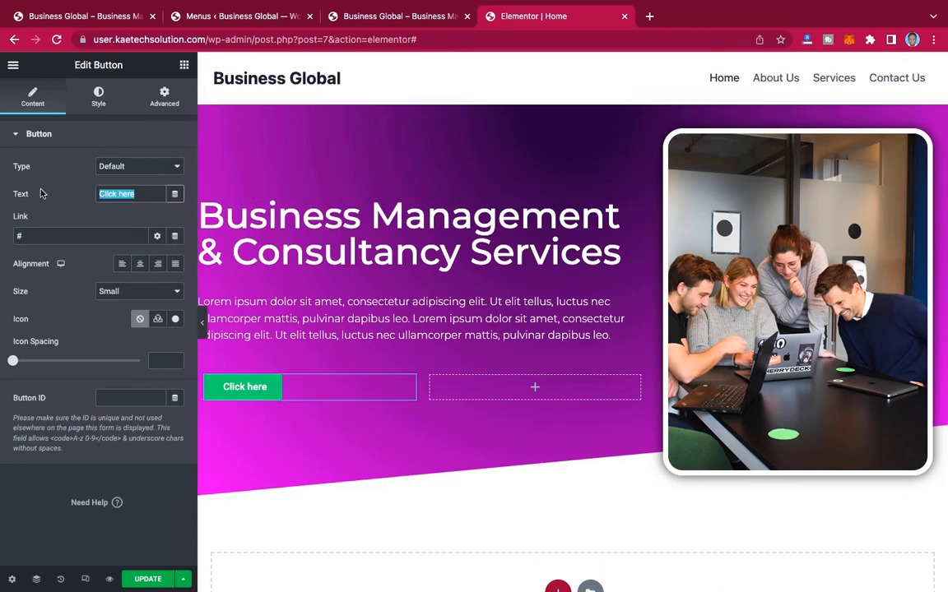
type("ABOUT")
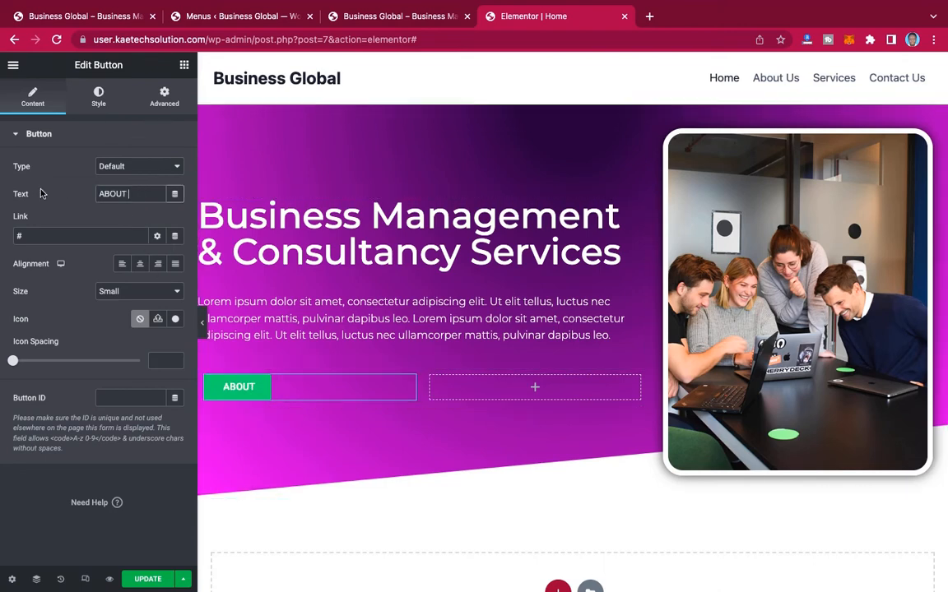
type(" US")
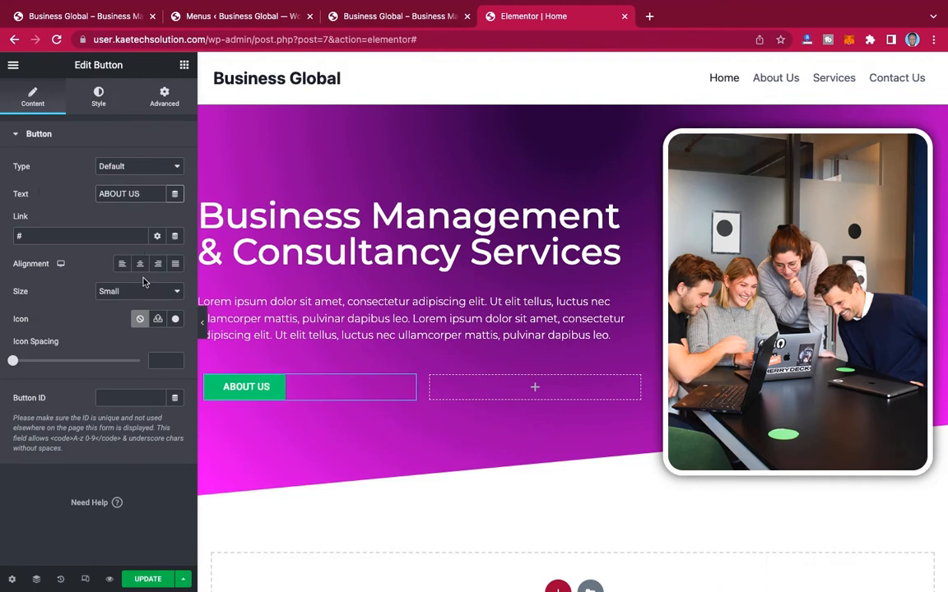
Step: Link the ABOUT US button to the site's About page and narrow its inner column to sit closely around the button
left_click_drag(29, 236, 8, 237)
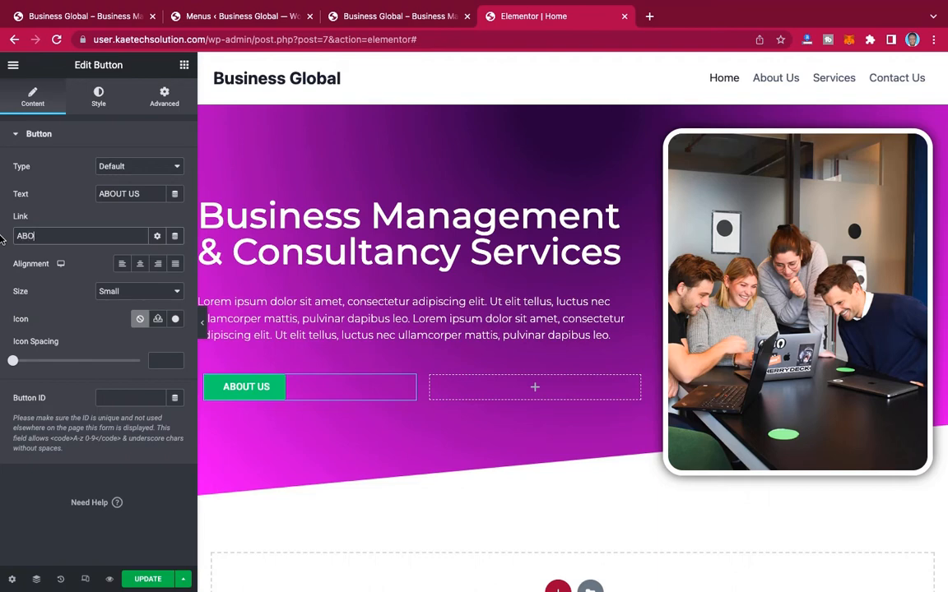
type("ABOUT")
left_click(47, 256)
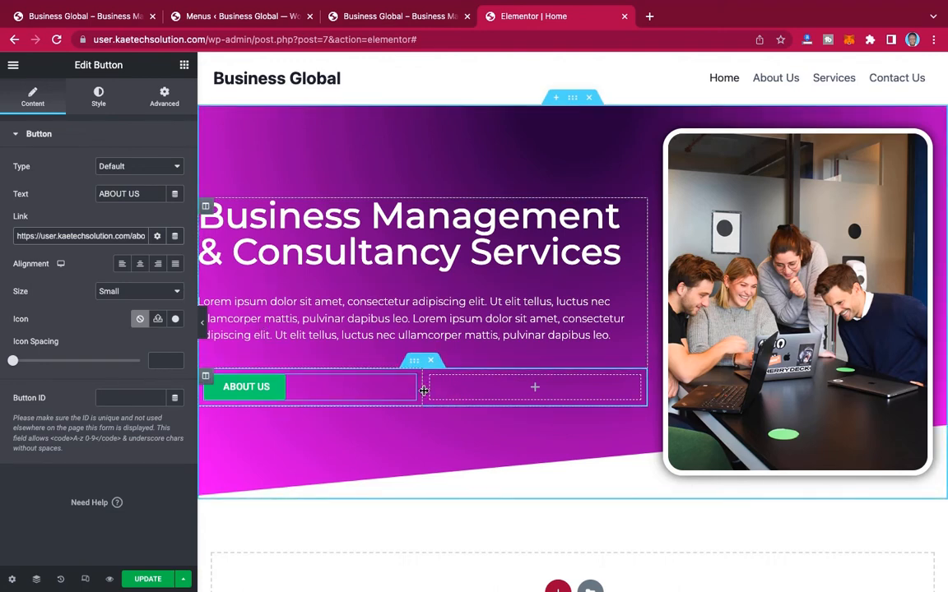
left_click_drag(424, 391, 330, 386)
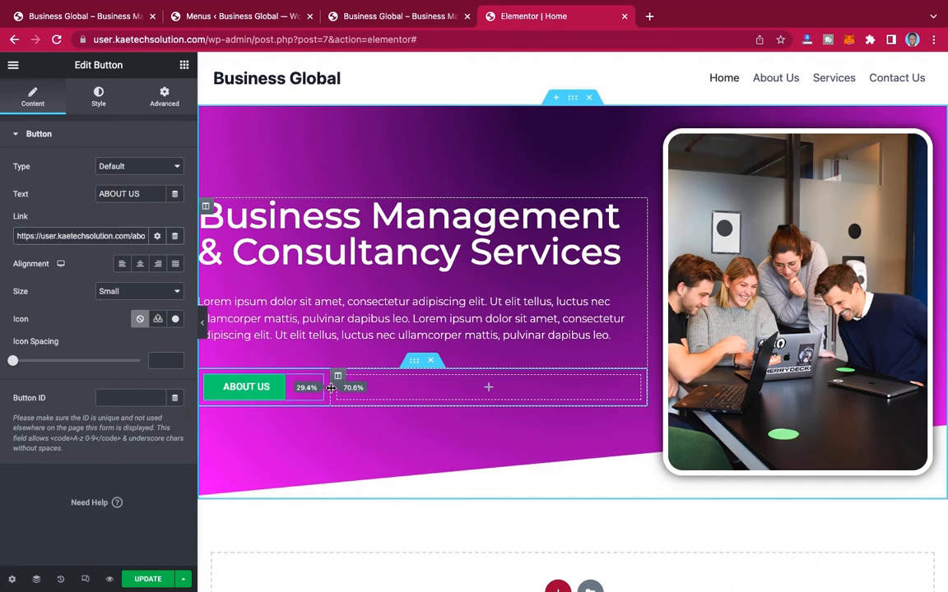
Step: Set the ABOUT US button's font family to Montserrat
left_click(98, 102)
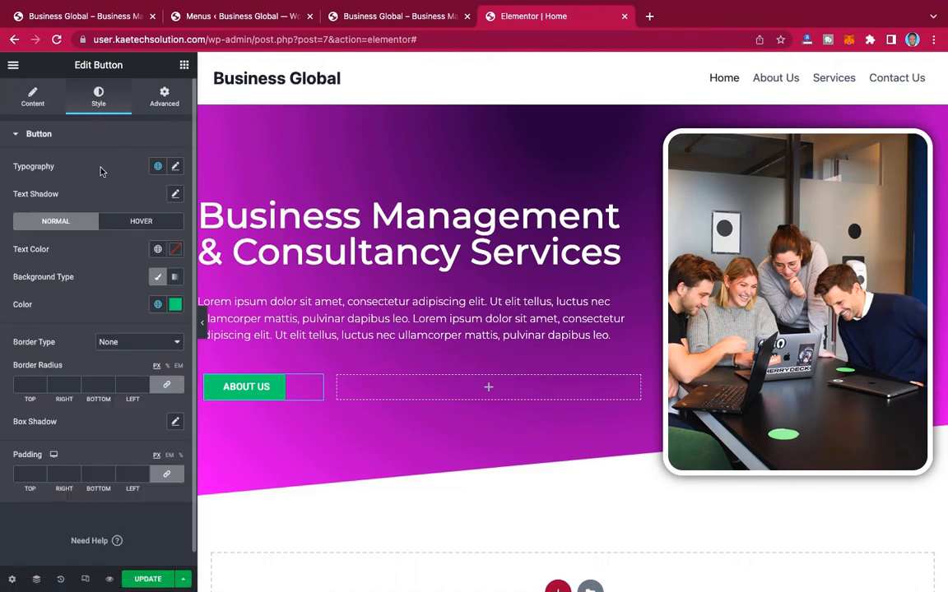
left_click(176, 166)
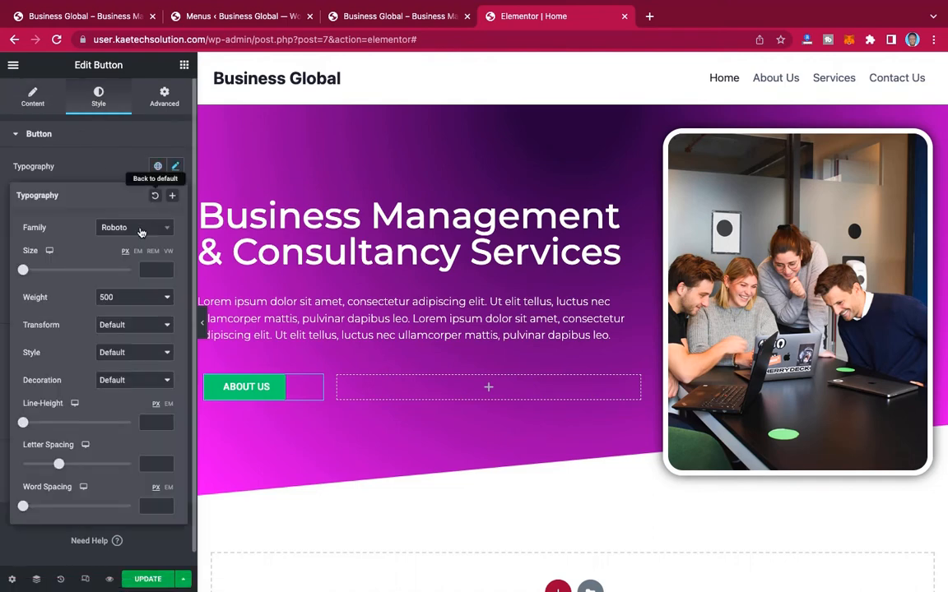
left_click(138, 236)
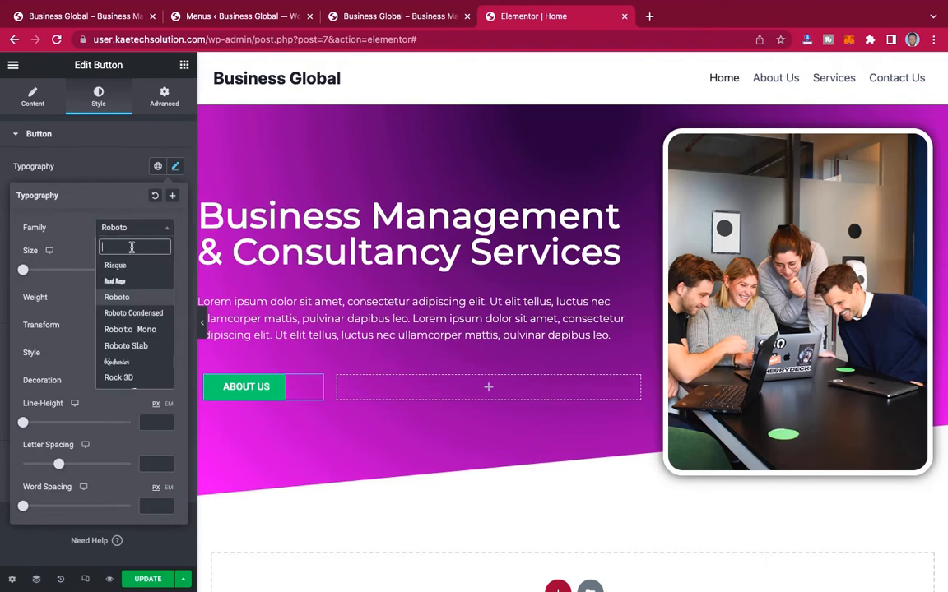
type("MONTS")
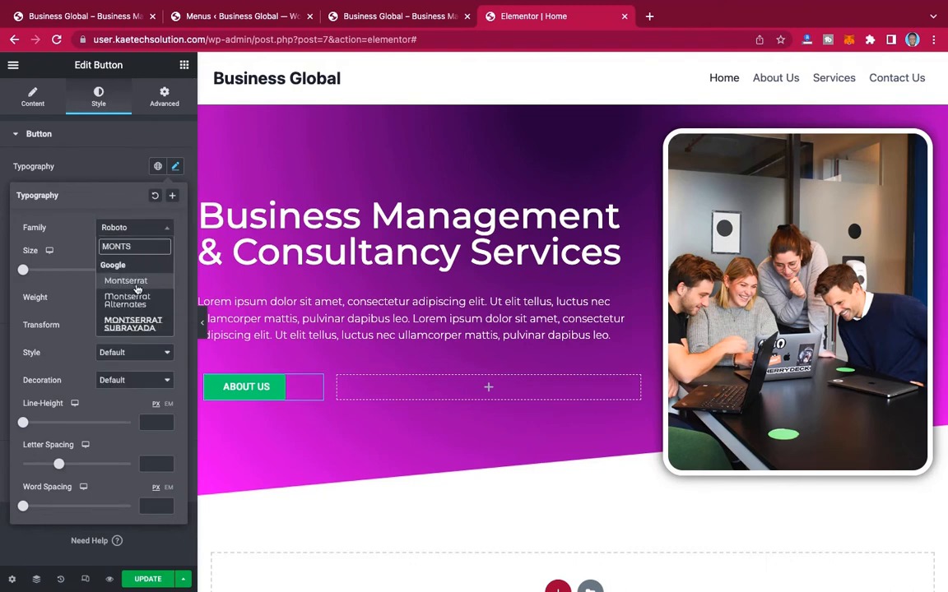
left_click(132, 281)
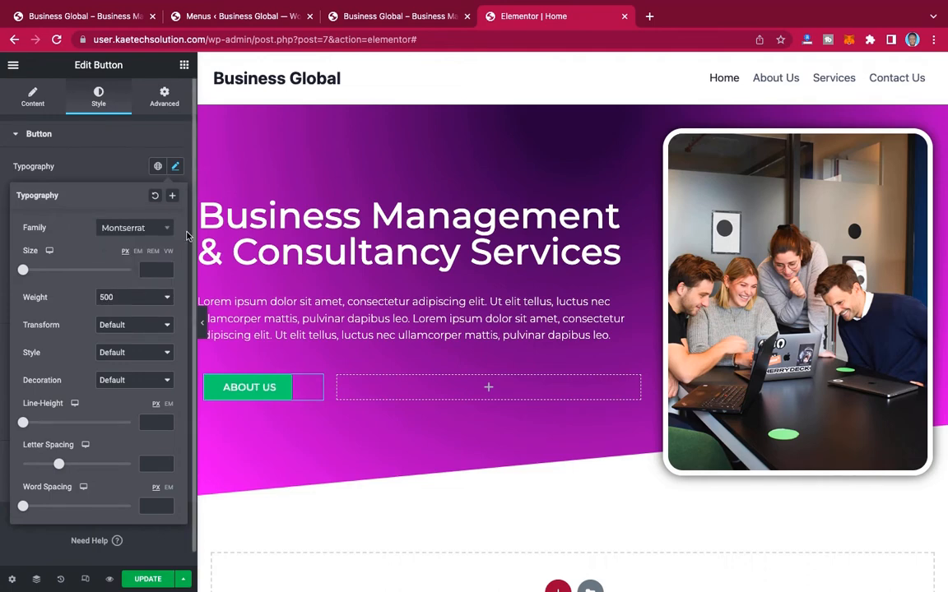
Step: Set the ABOUT US button's text size to 16 px and its font weight to 500
left_click(152, 270)
type("20")
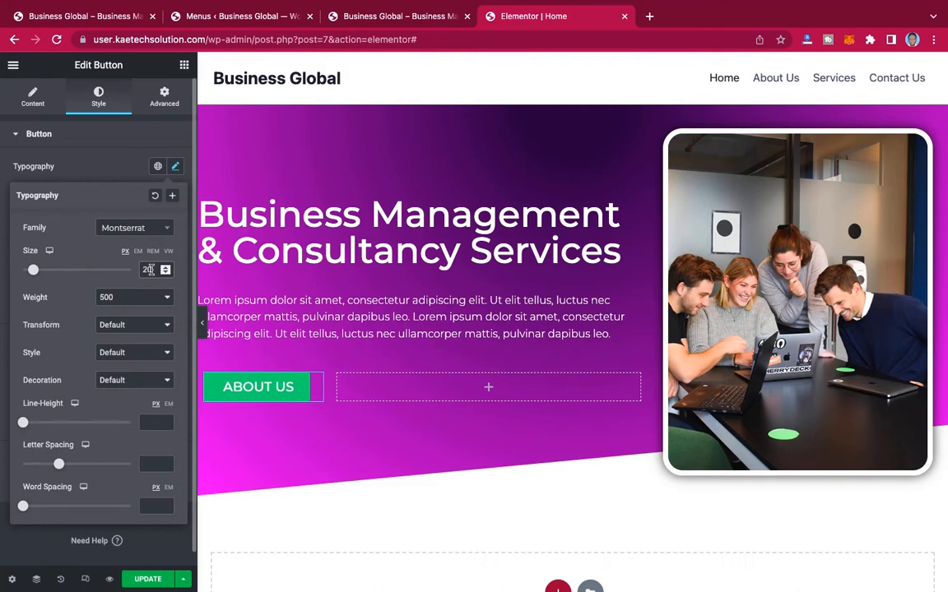
double_click(149, 270)
type("26")
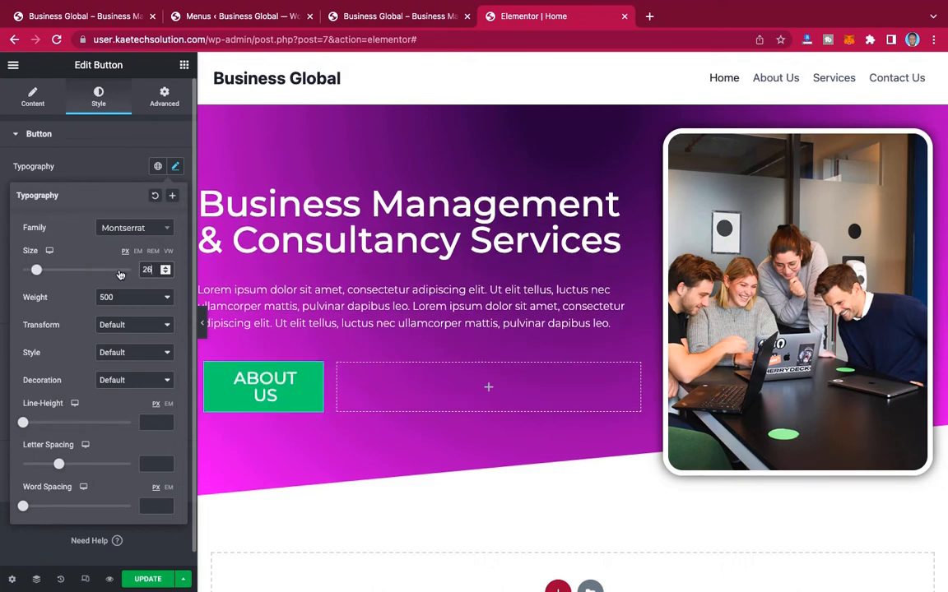
left_click_drag(157, 271, 122, 273)
type("16")
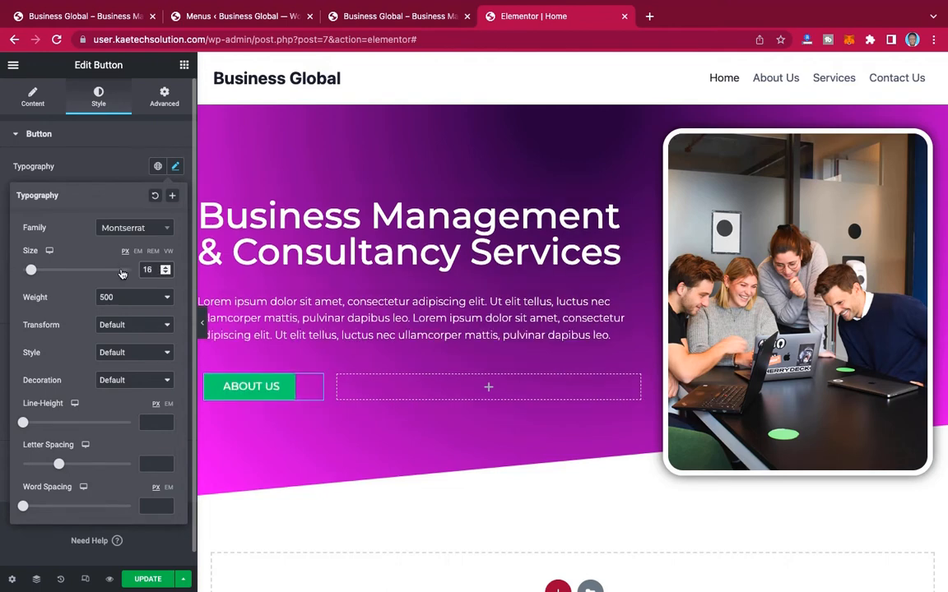
left_click(116, 298)
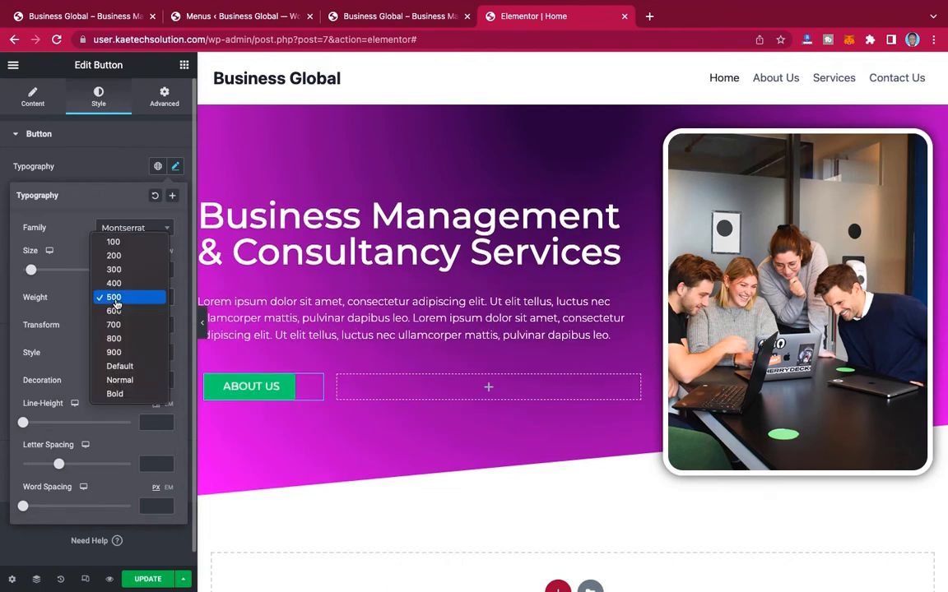
left_click(119, 290)
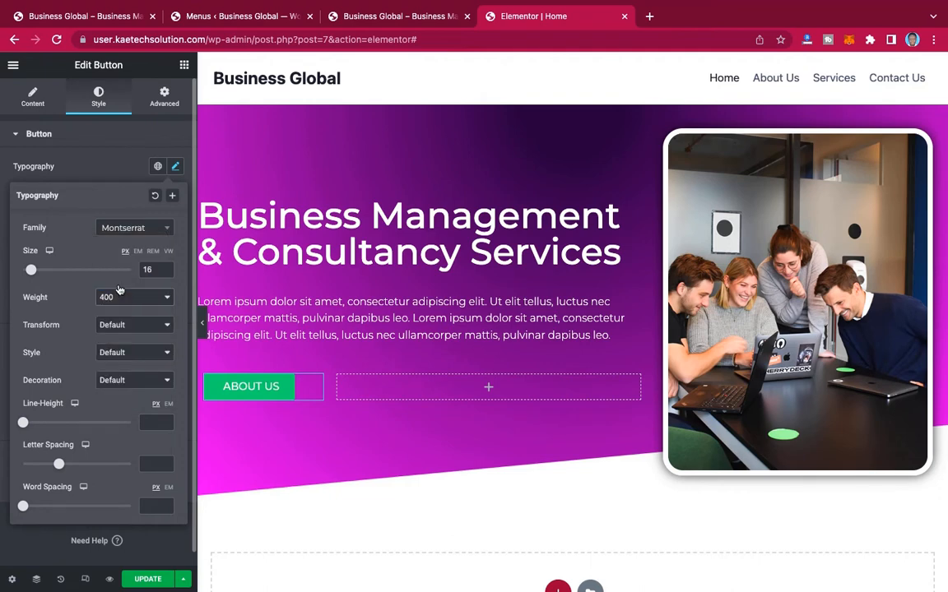
left_click(129, 299)
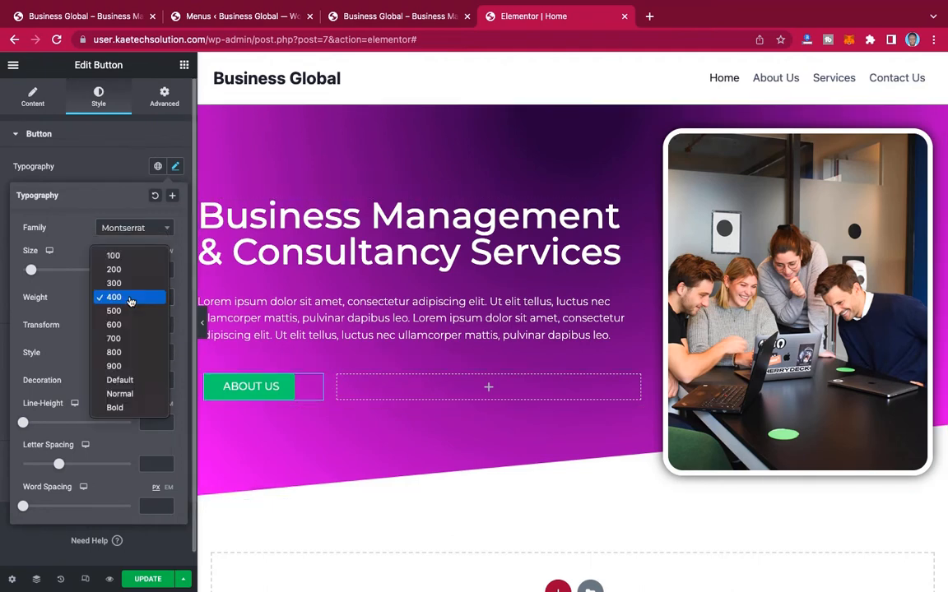
left_click(129, 311)
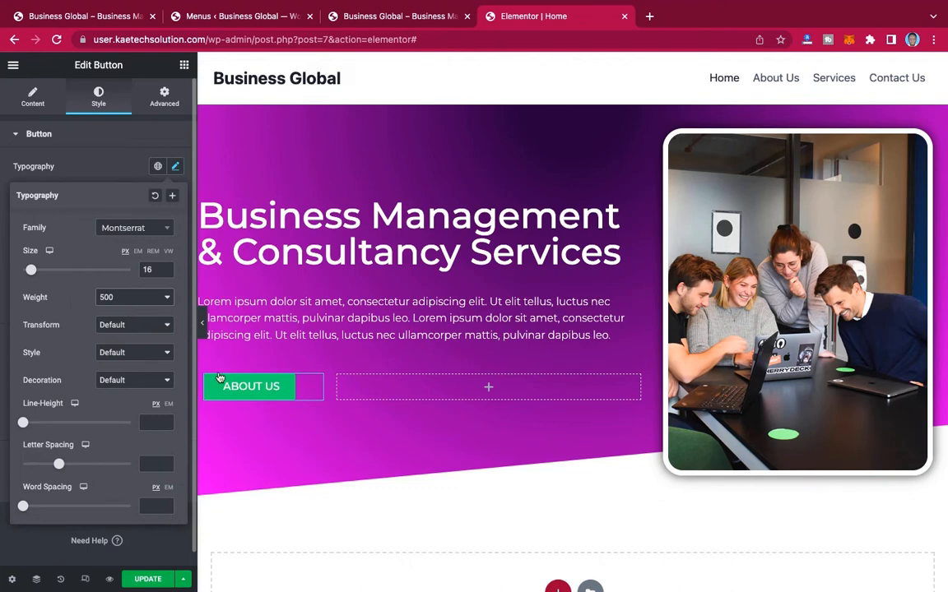
left_click(92, 177)
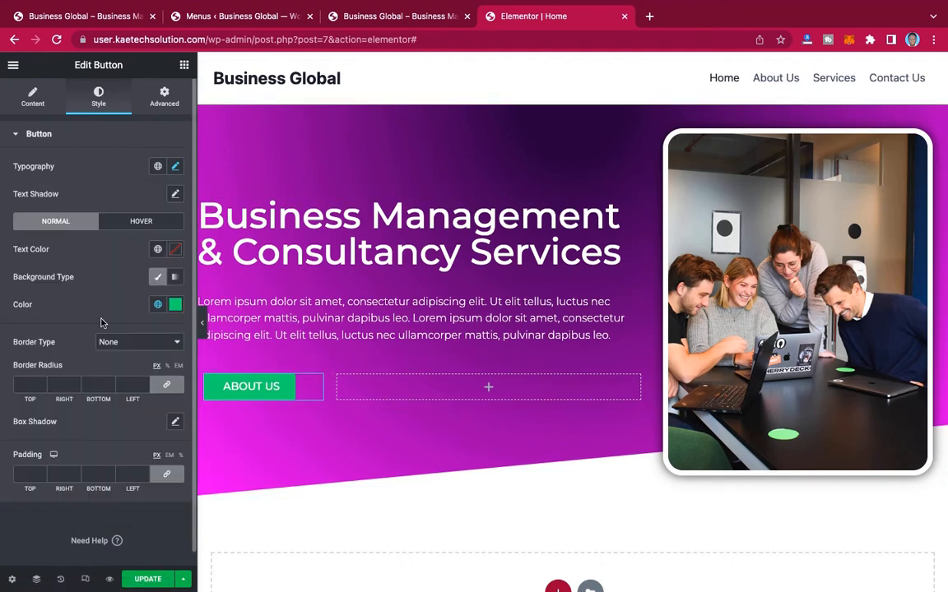
Step: Set the ABOUT US button's normal text color to white, #FFFFFF
scroll(102, 323, "down", 1)
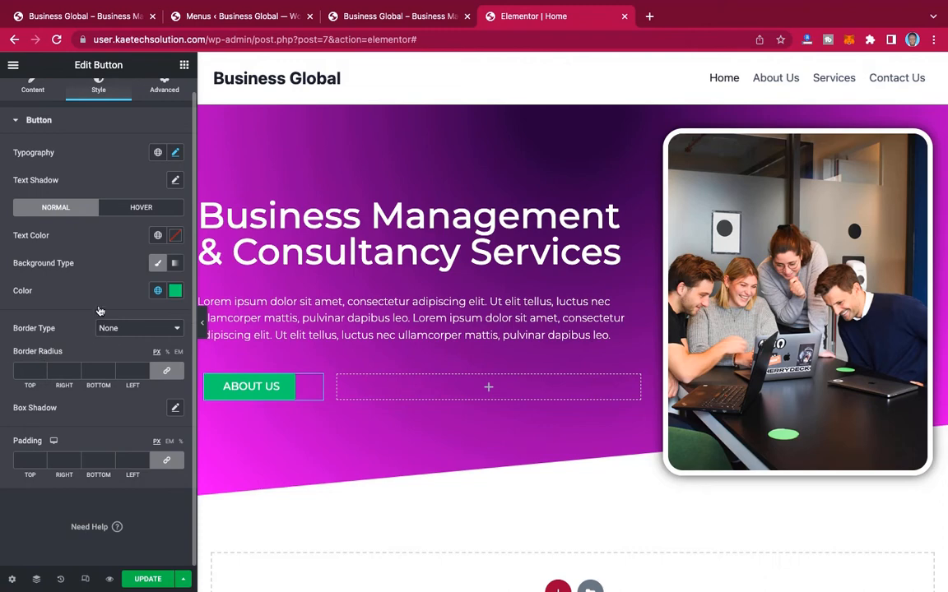
left_click(176, 236)
left_click(33, 297)
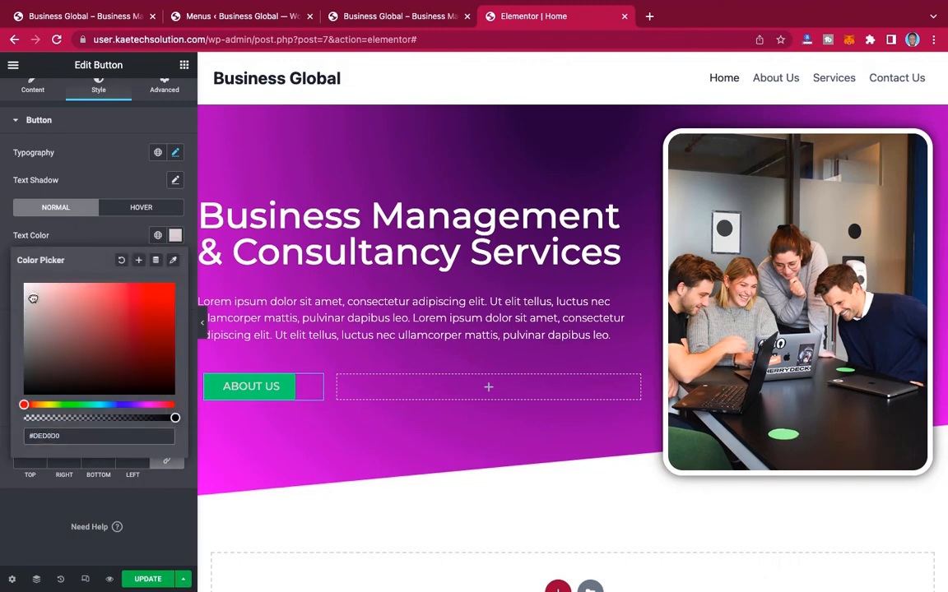
left_click_drag(33, 297, 15, 263)
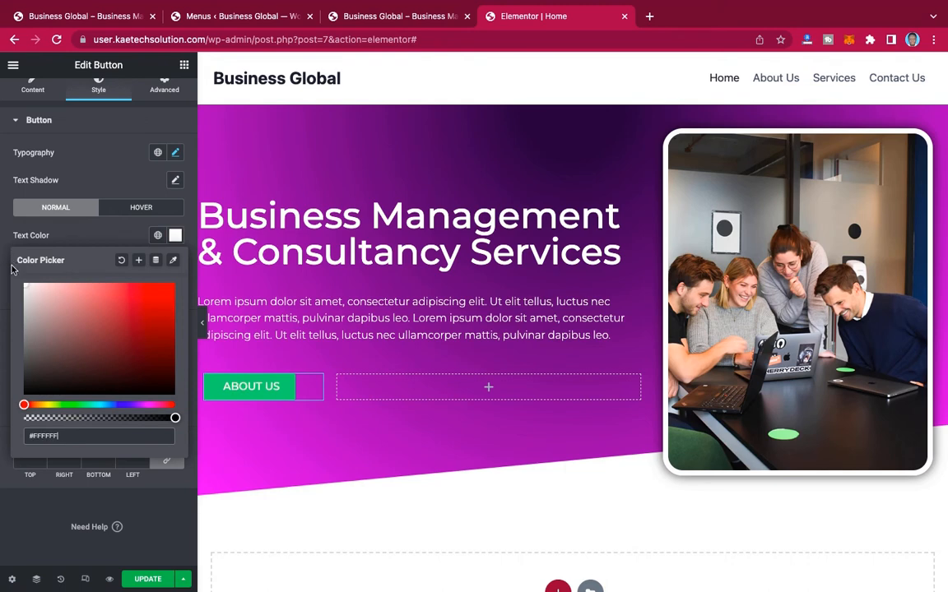
left_click(95, 209)
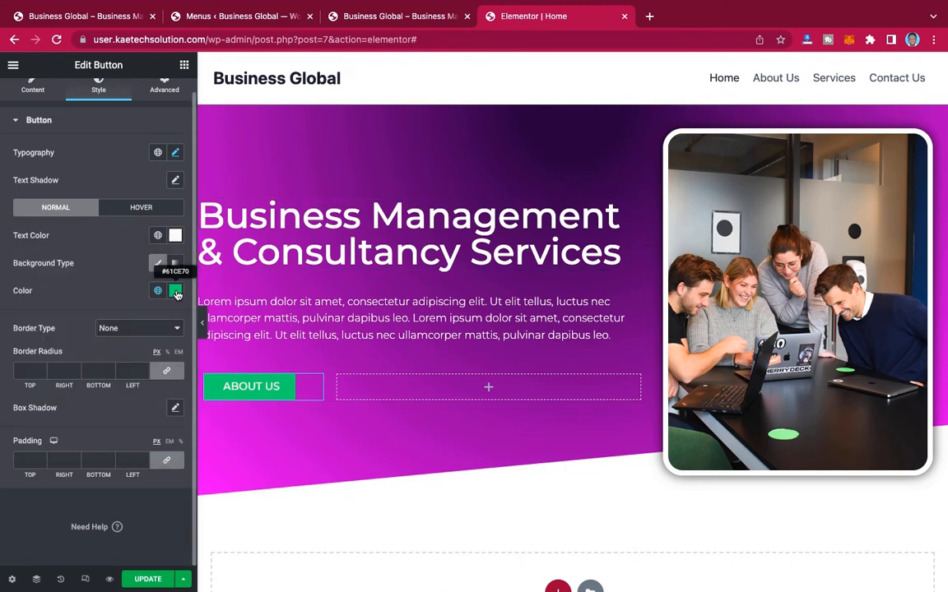
Step: Save the hero section's first gradient color, #22023E, as a new global color named Color 1
left_click(176, 293)
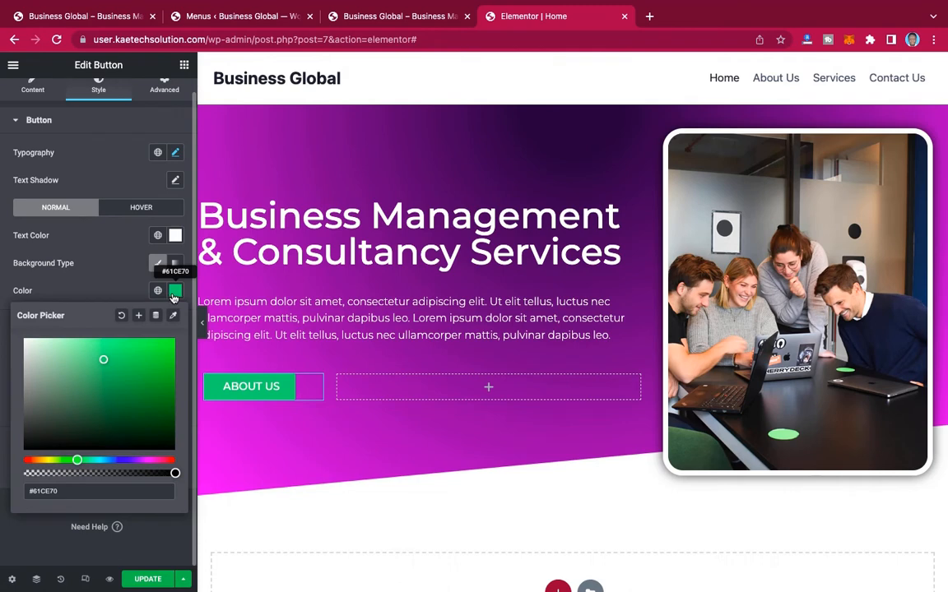
left_click(174, 297)
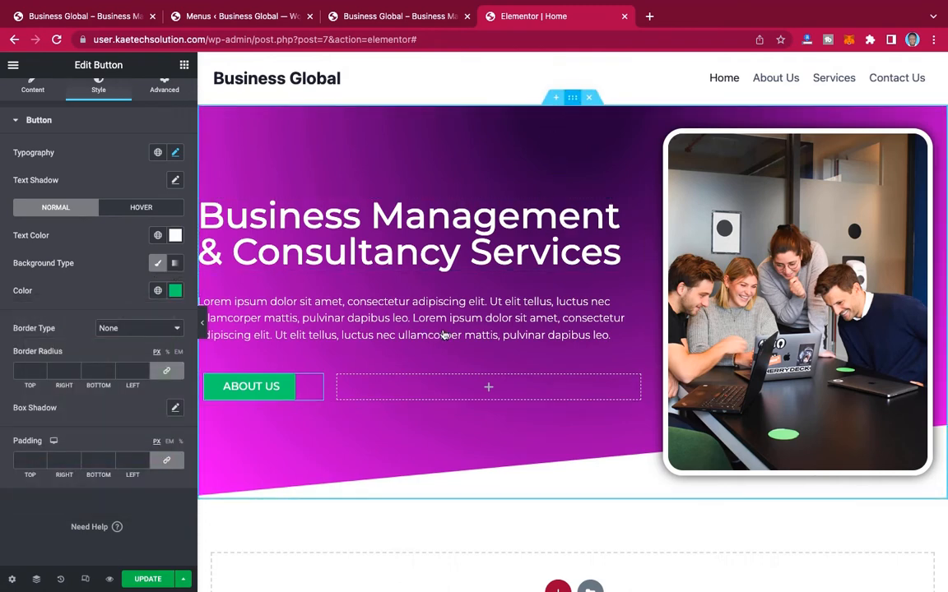
left_click(647, 160)
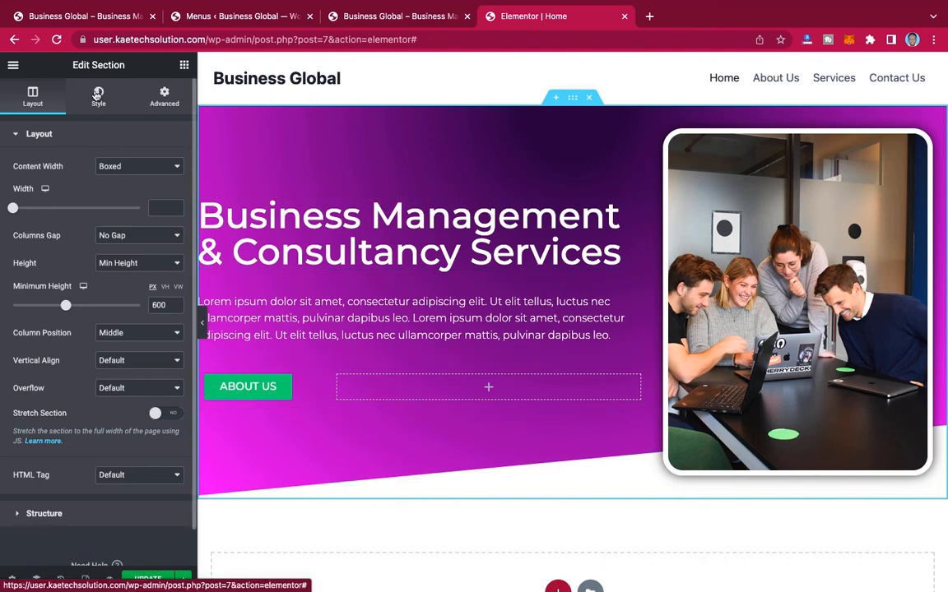
left_click(98, 94)
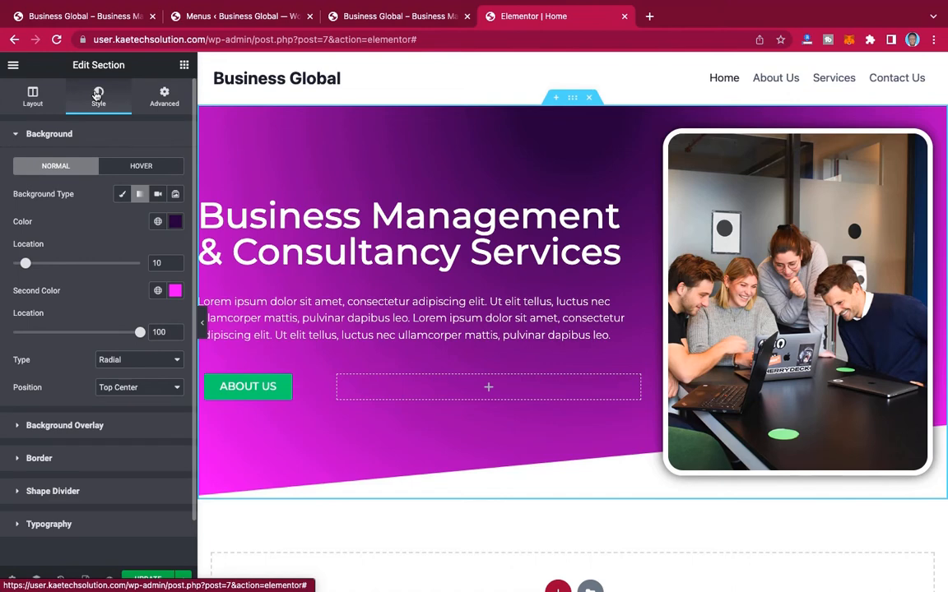
left_click(176, 223)
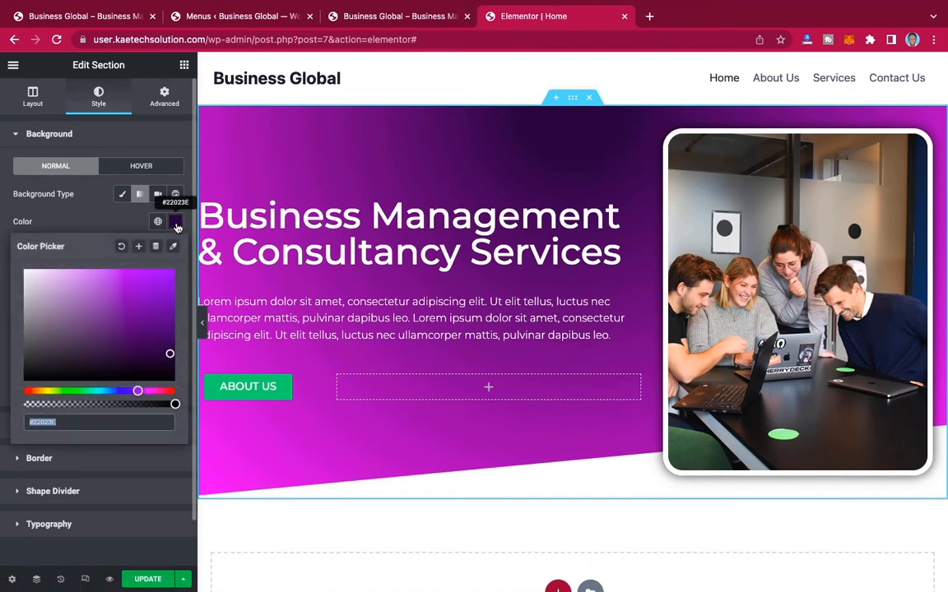
left_click(140, 248)
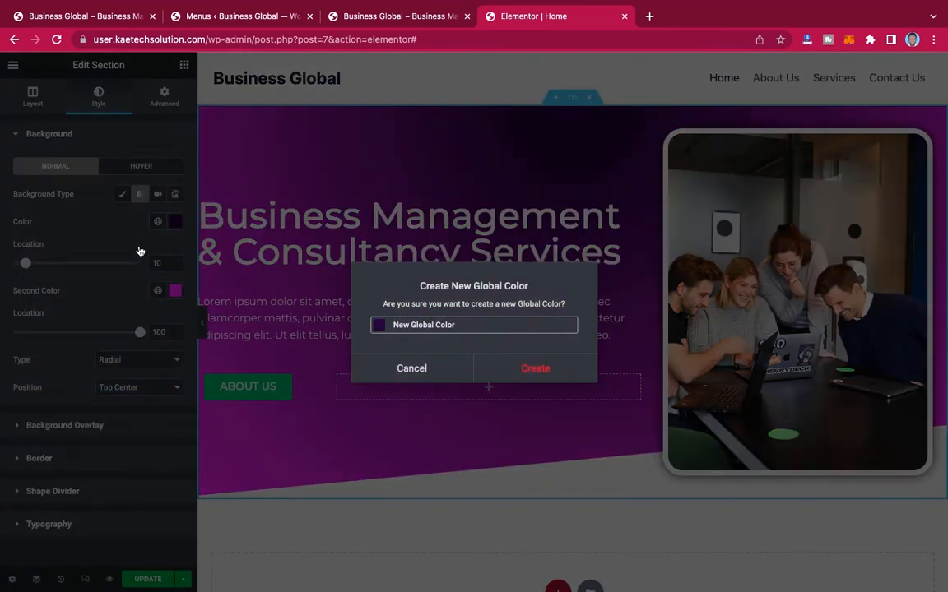
left_click_drag(458, 326, 394, 323)
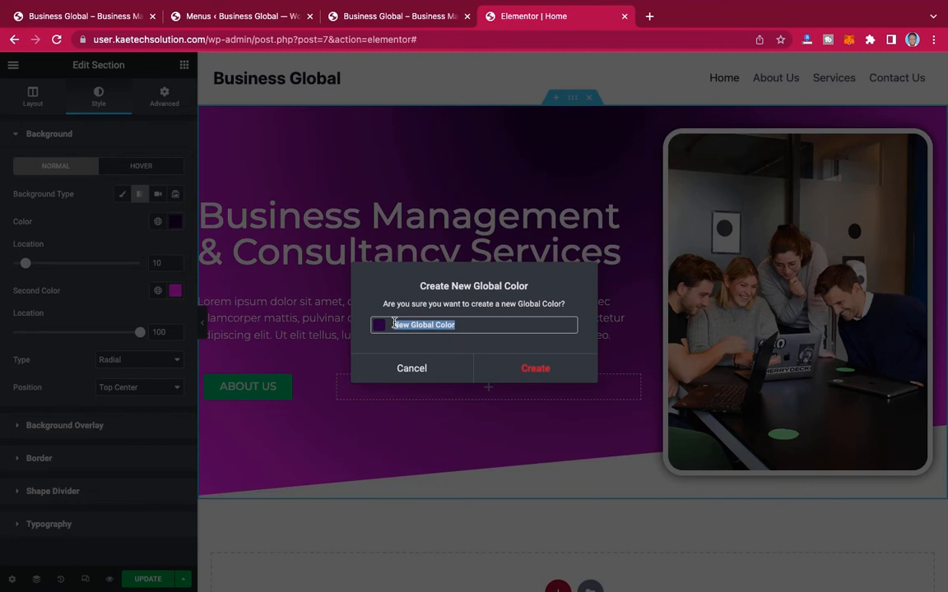
key("BackSpace")
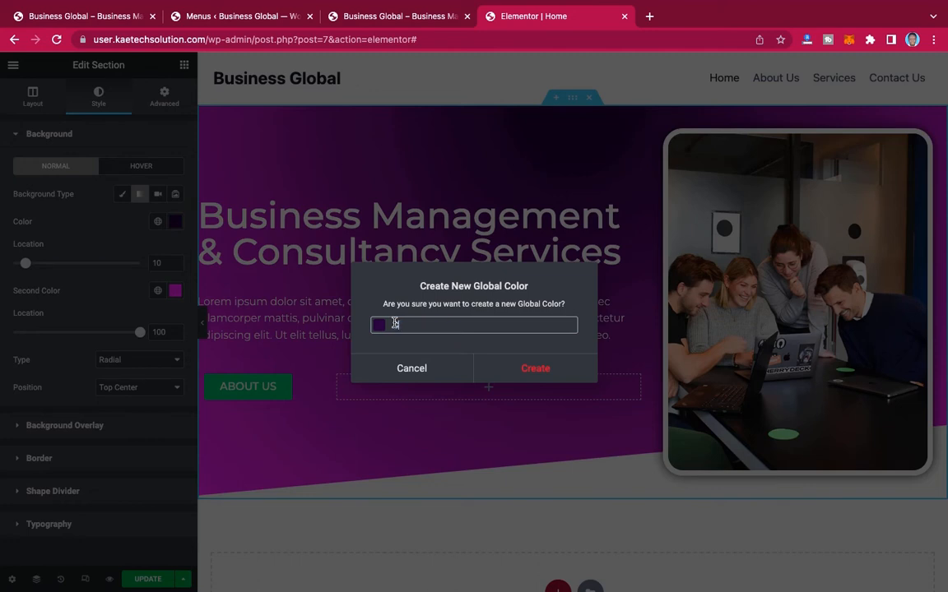
type("Color ")
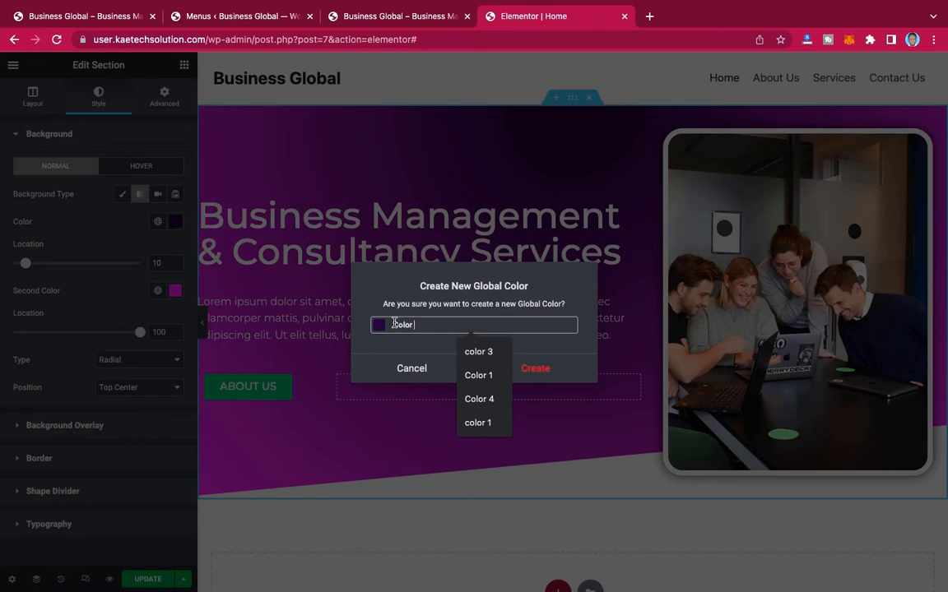
type("1")
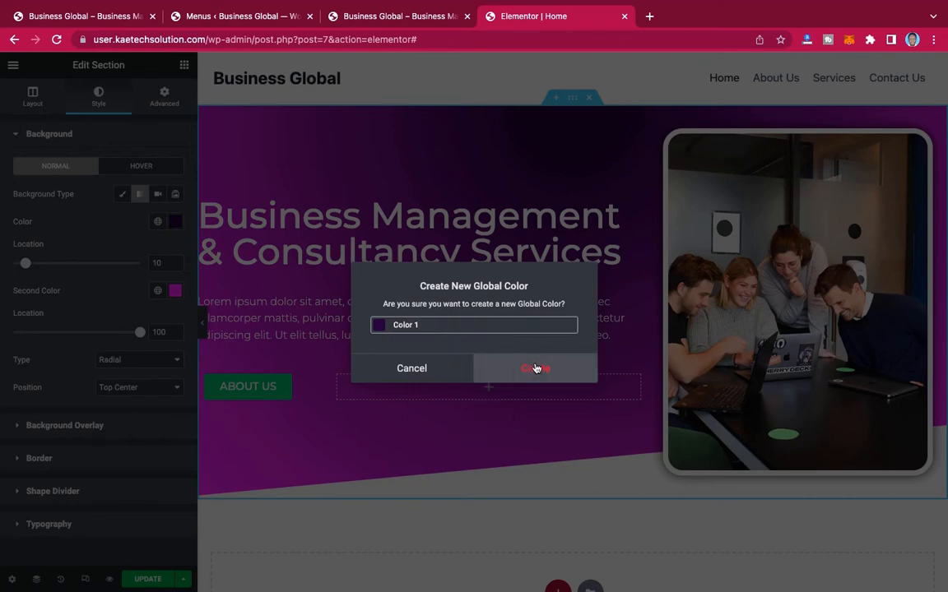
left_click(536, 369)
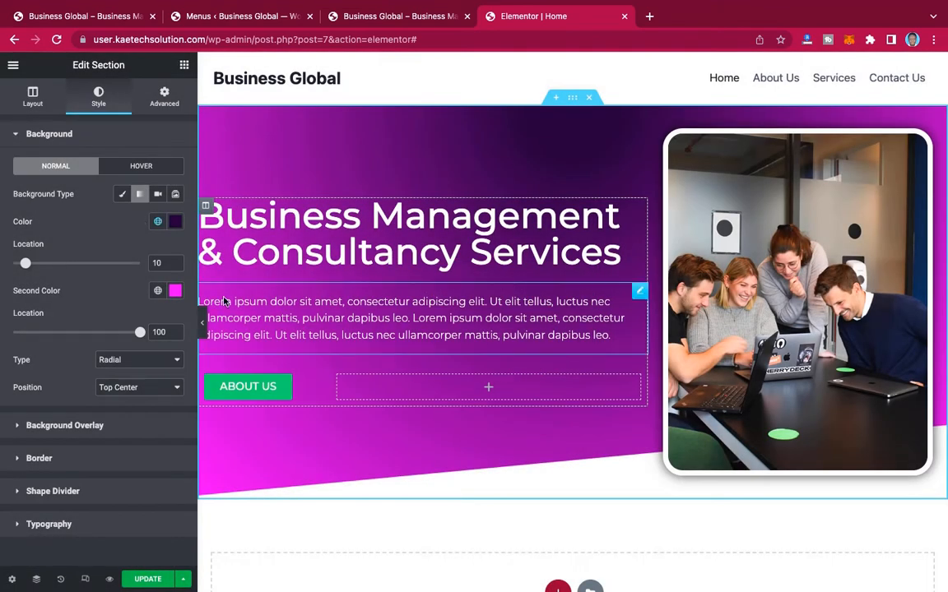
Step: Save the hero section's second gradient color, #DF00FD, as a new global color named Color 2
left_click(175, 291)
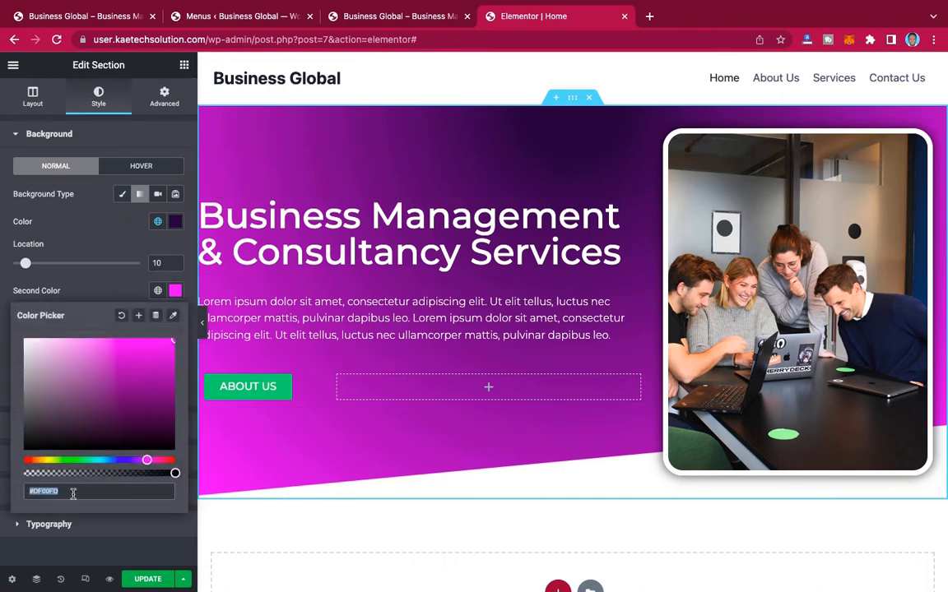
left_click(138, 315)
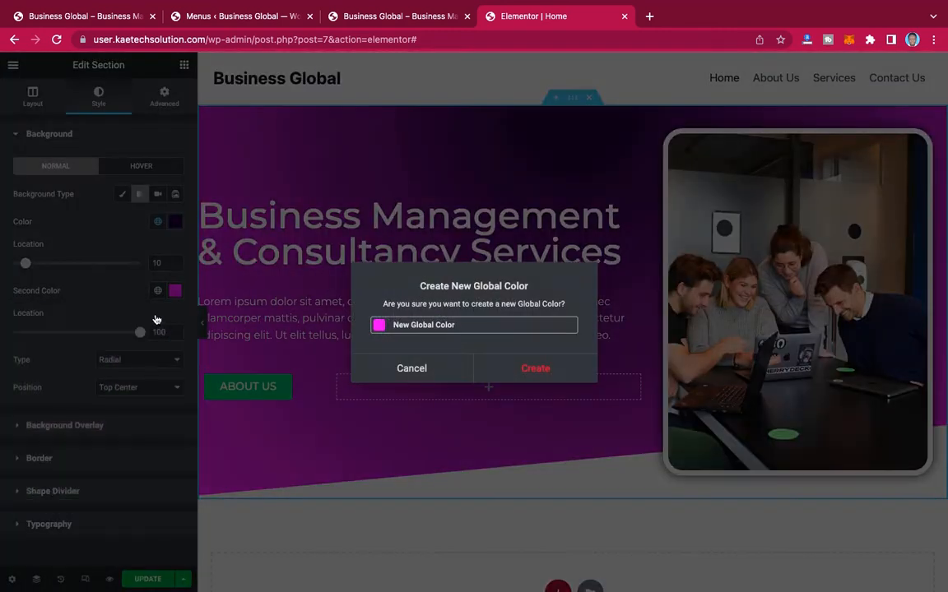
left_click_drag(460, 327, 395, 325)
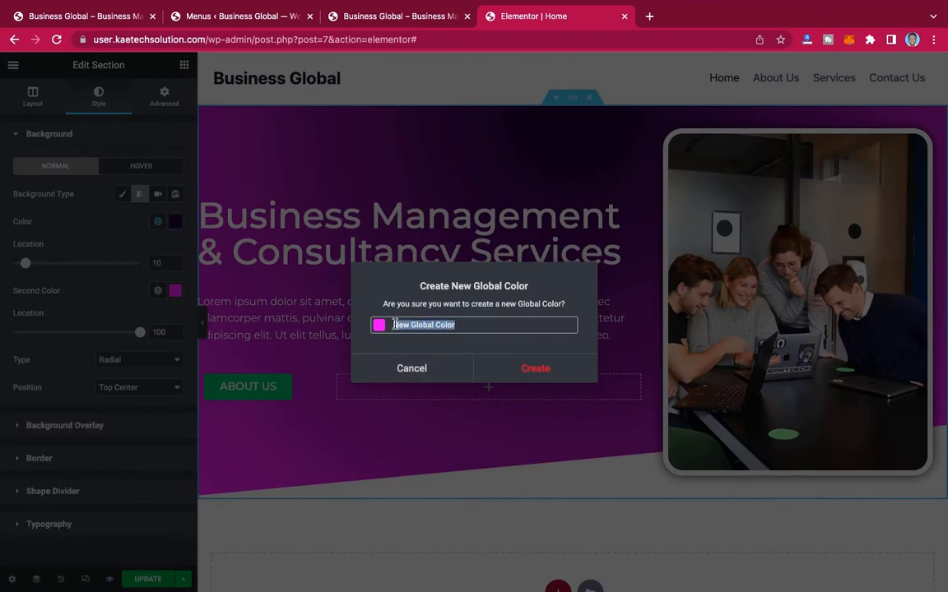
key("BackSpace")
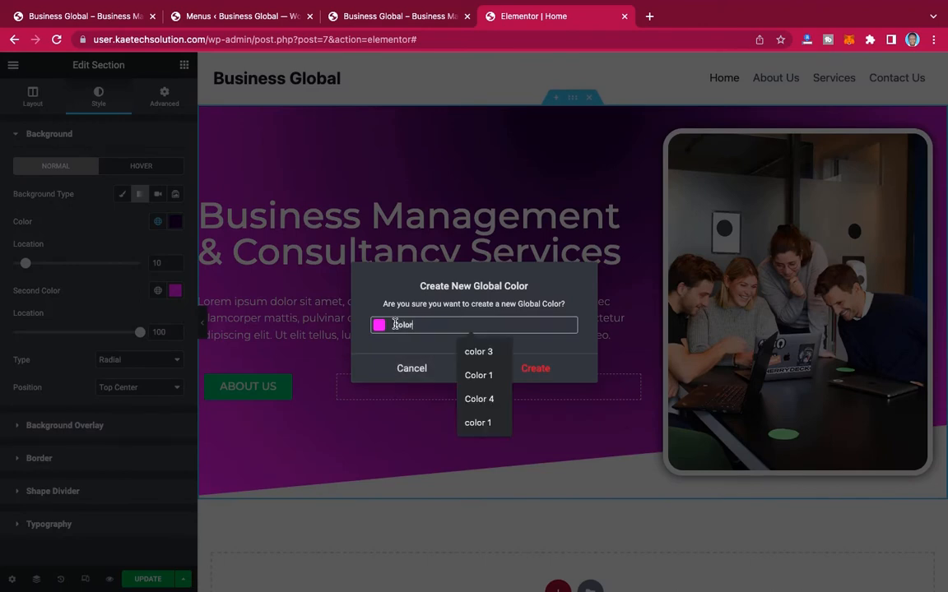
type("color 5")
left_click(545, 369)
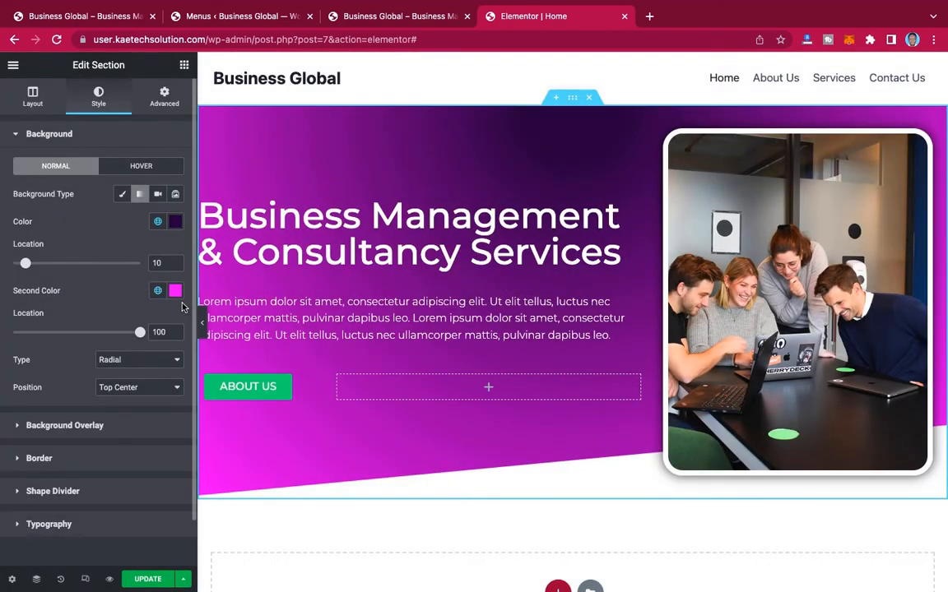
Step: Apply the global color Color 1 to the ABOUT US button's normal background
scroll(391, 358, "down", 2)
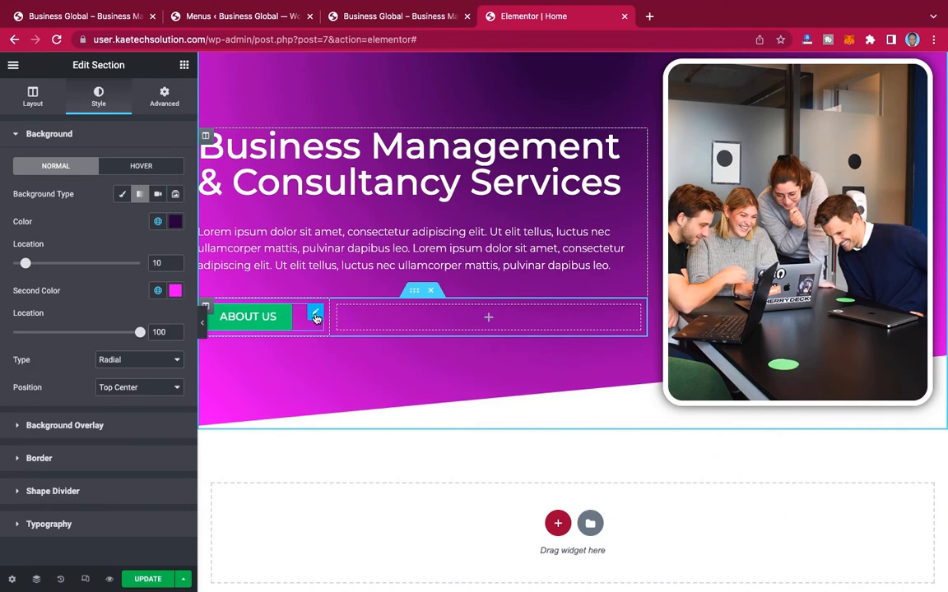
left_click(316, 317)
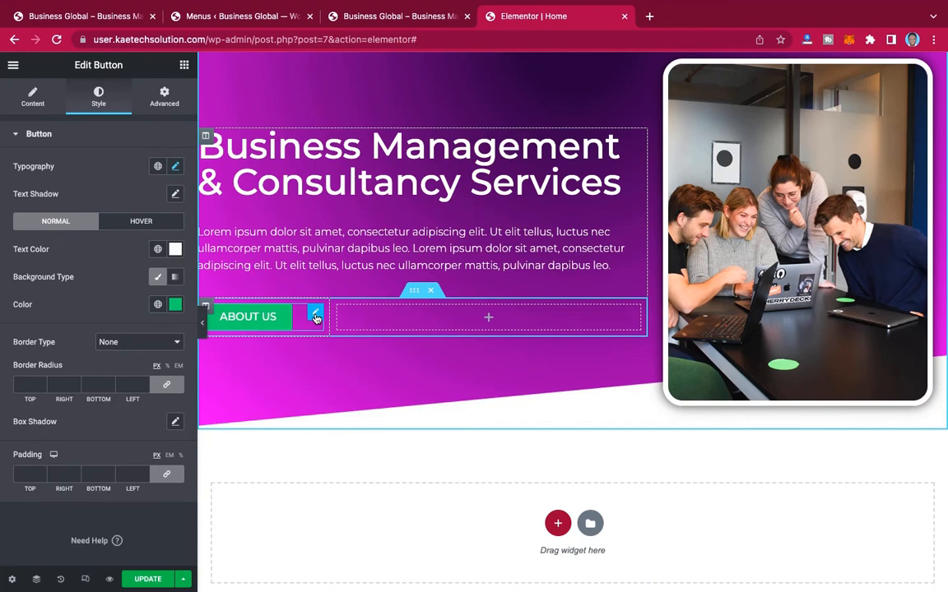
left_click(158, 306)
scroll(83, 435, "down", 3)
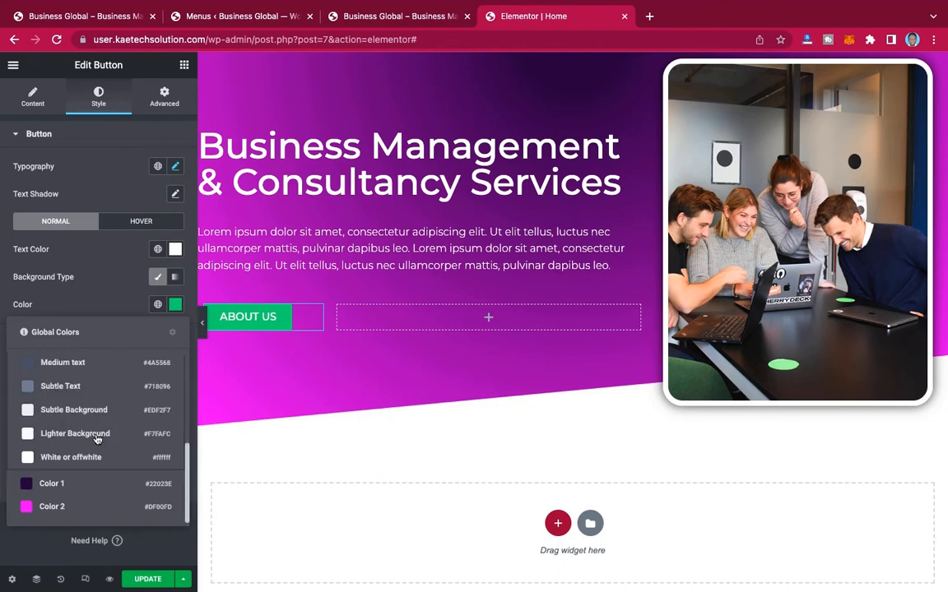
left_click(52, 484)
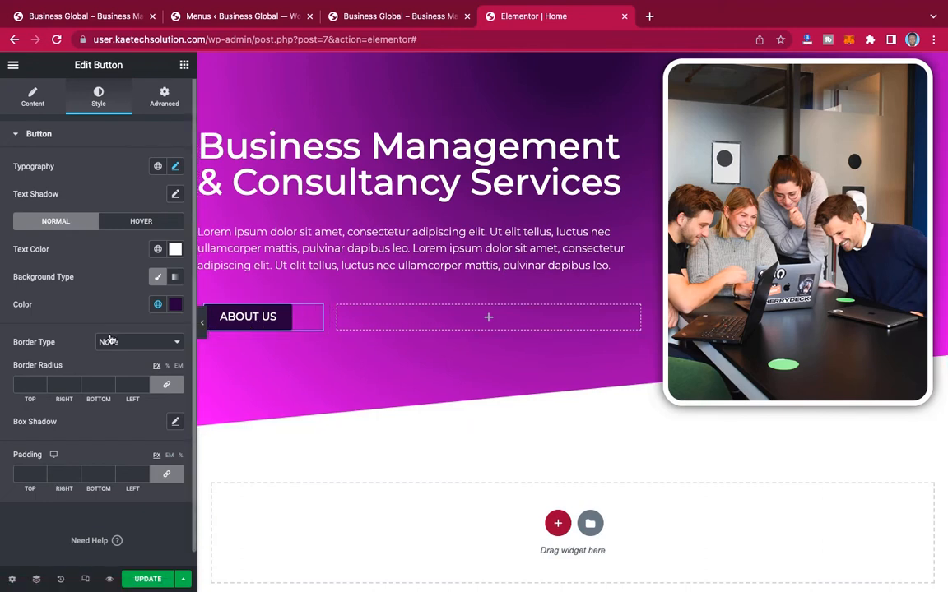
Step: Set the ABOUT US button's border radius to 0 px on all corners
scroll(91, 346, "down", 1)
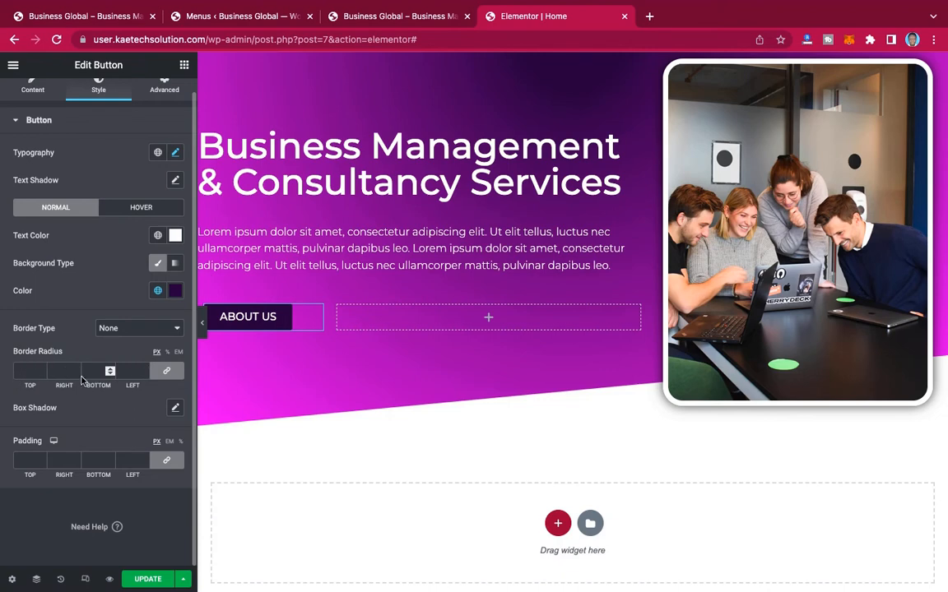
left_click(22, 371)
type("0")
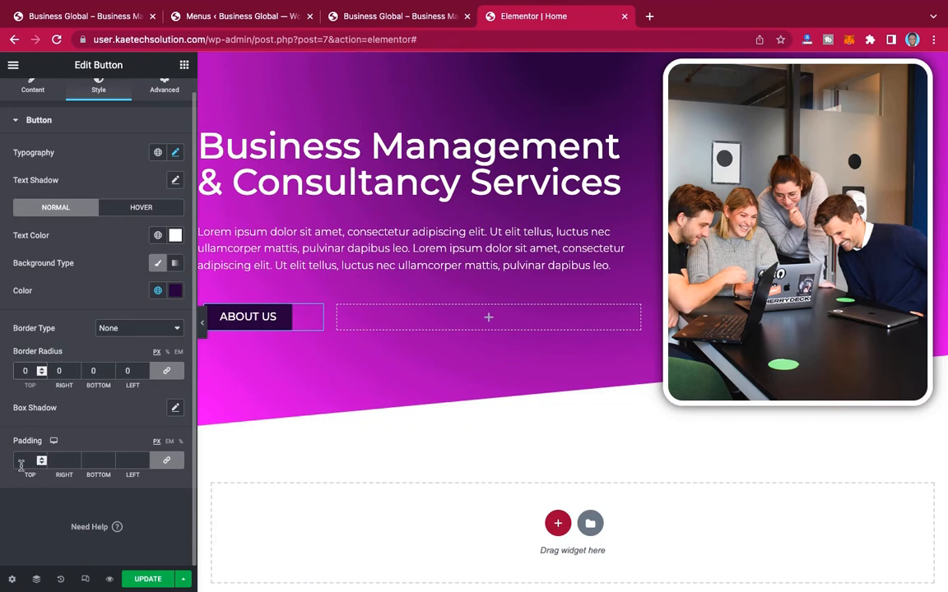
Step: Unlink the ABOUT US button's padding values and set 15 px for top and bottom and 30 px for right and left
left_click(168, 462)
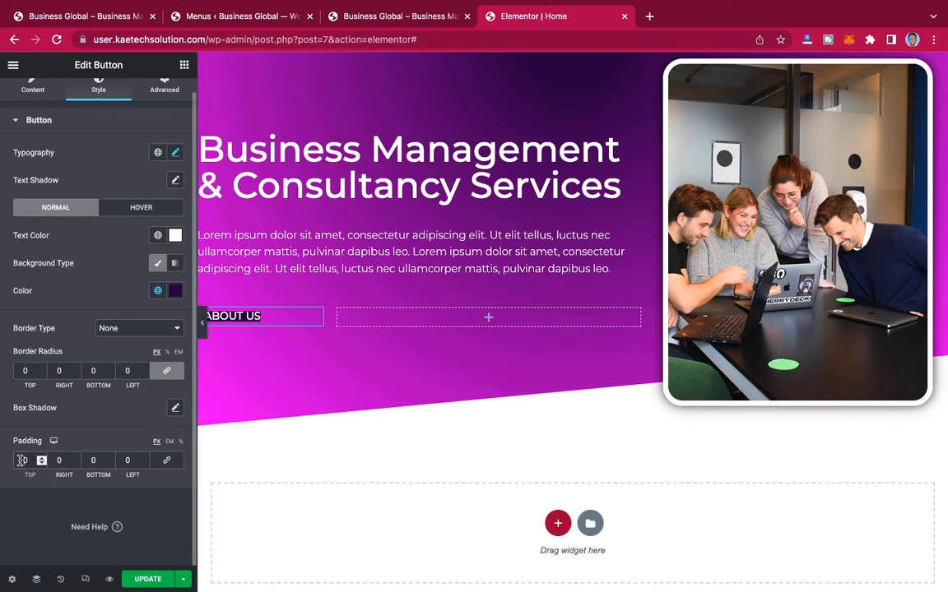
left_click_drag(22, 461, 80, 467)
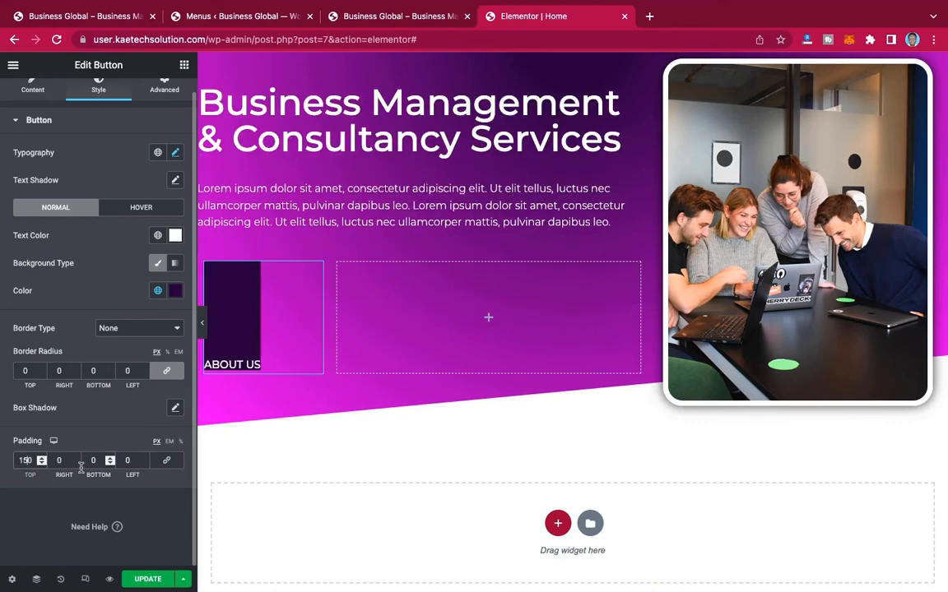
key("BackSpace")
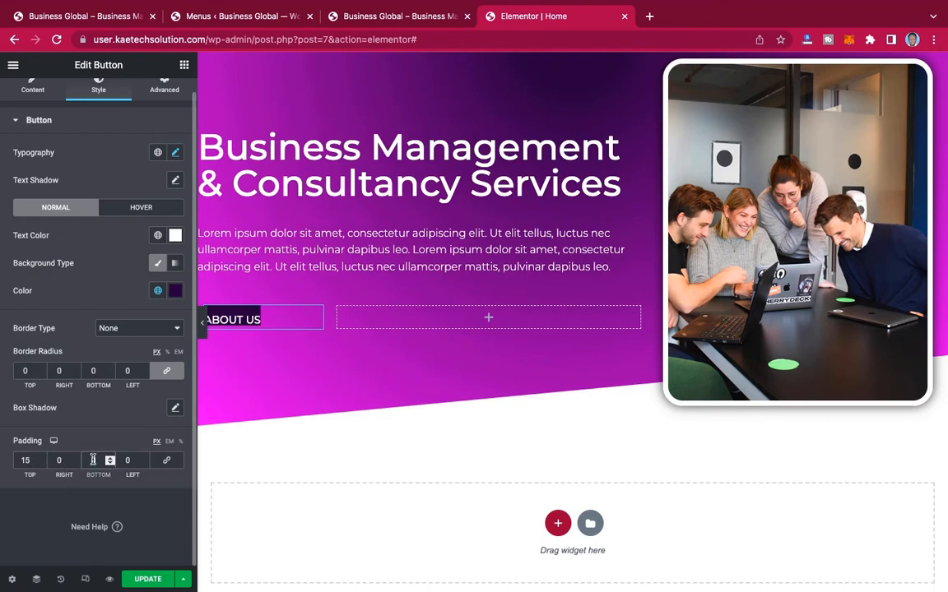
left_click(93, 461)
type("15")
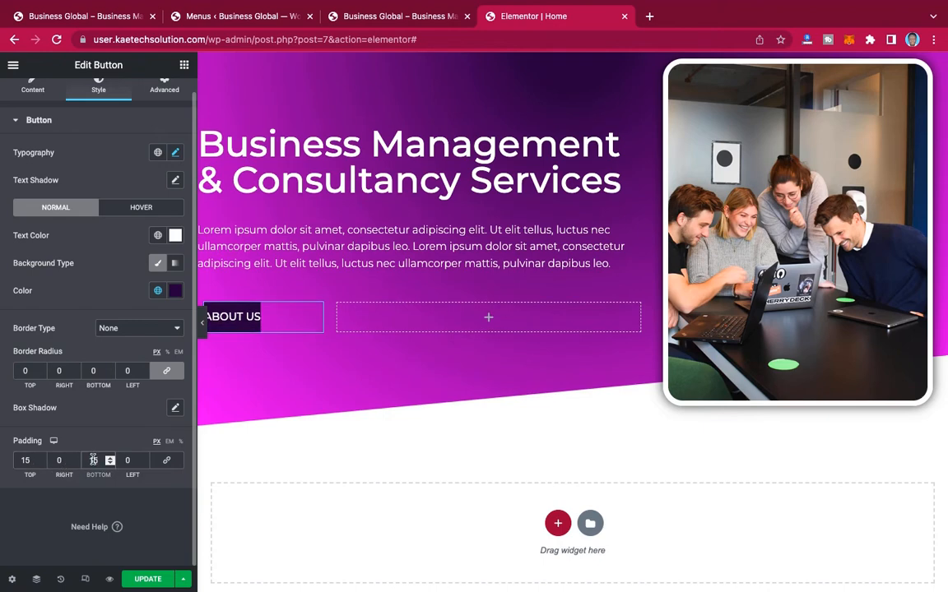
left_click(53, 461)
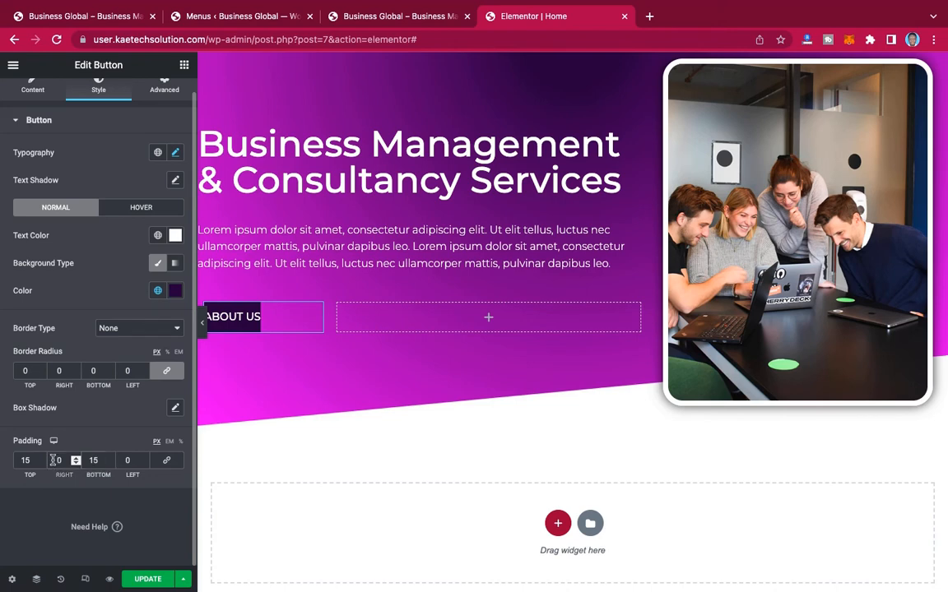
type("3")
left_click(123, 461)
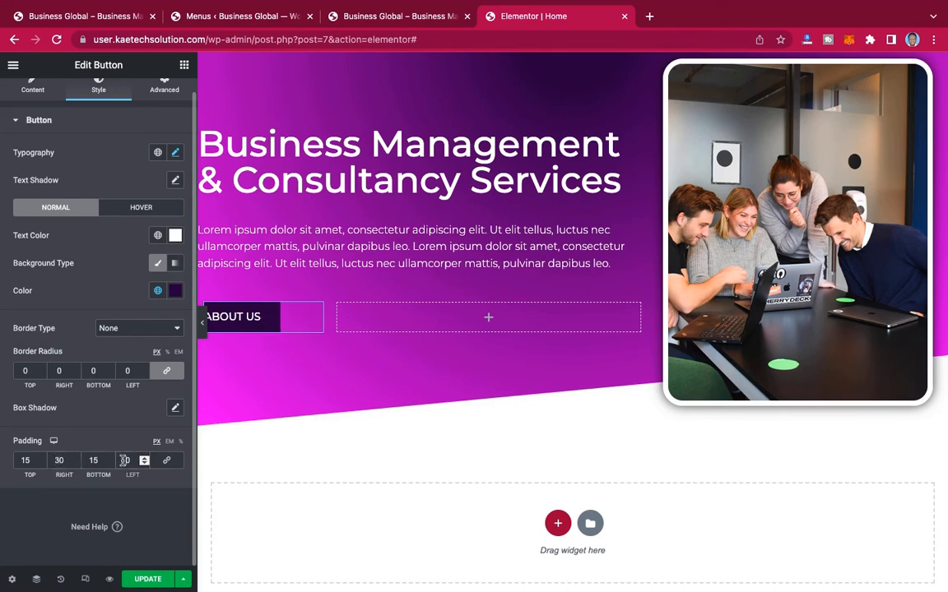
type("3")
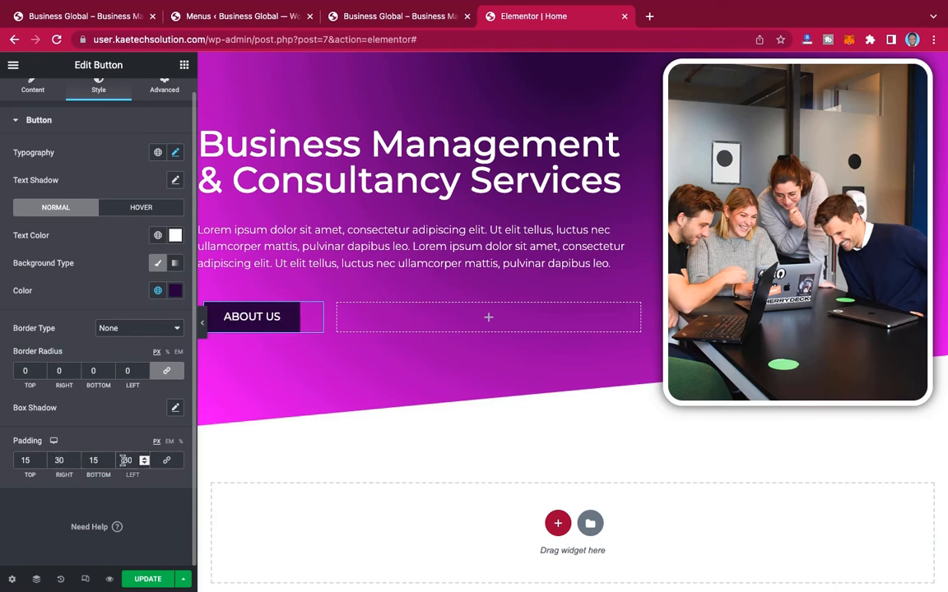
Step: Increase the ABOUT US button's padding to 20 px for top and bottom and 40 px for right and left
left_click(28, 463)
left_click_drag(29, 461, 8, 461)
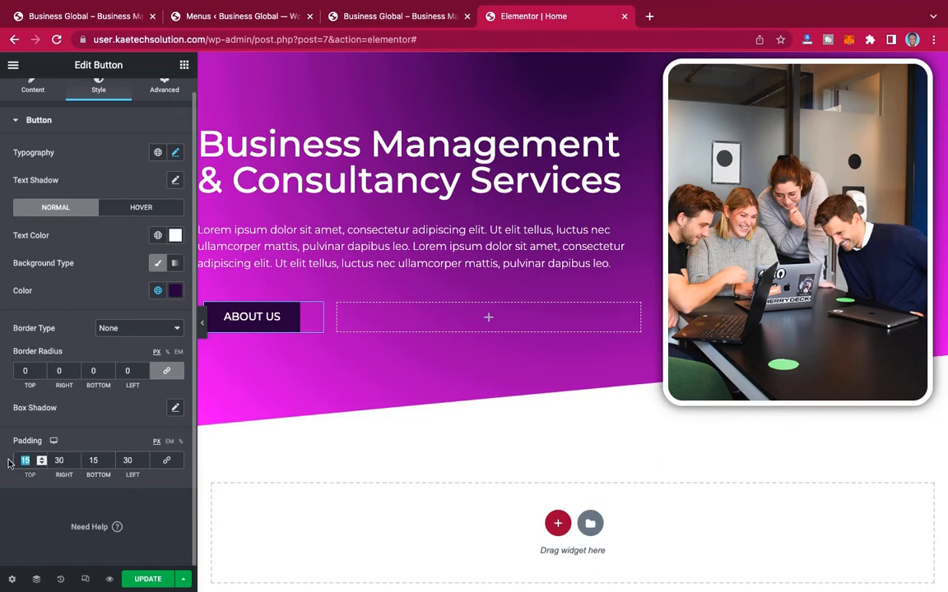
type("20")
left_click_drag(97, 461, 74, 463)
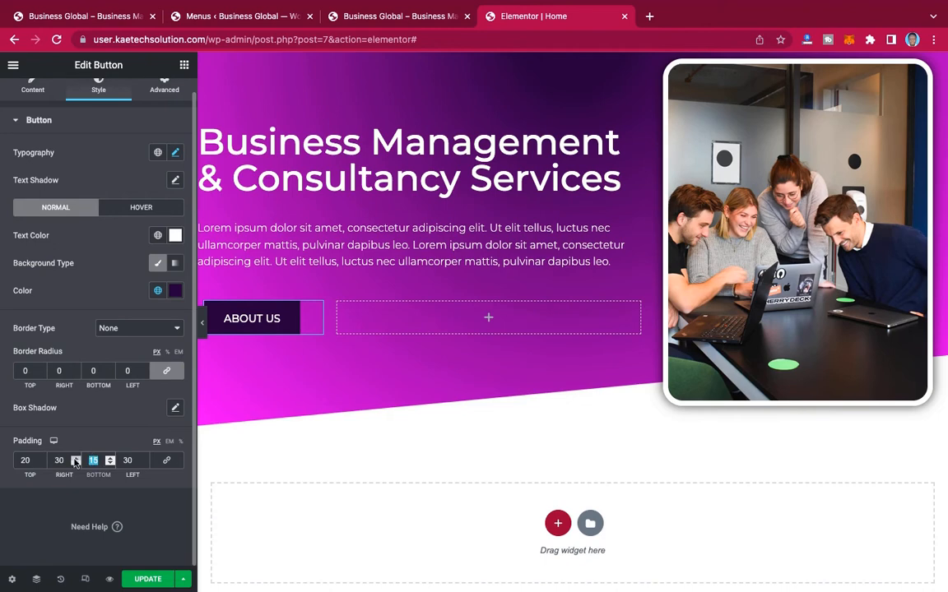
type("20")
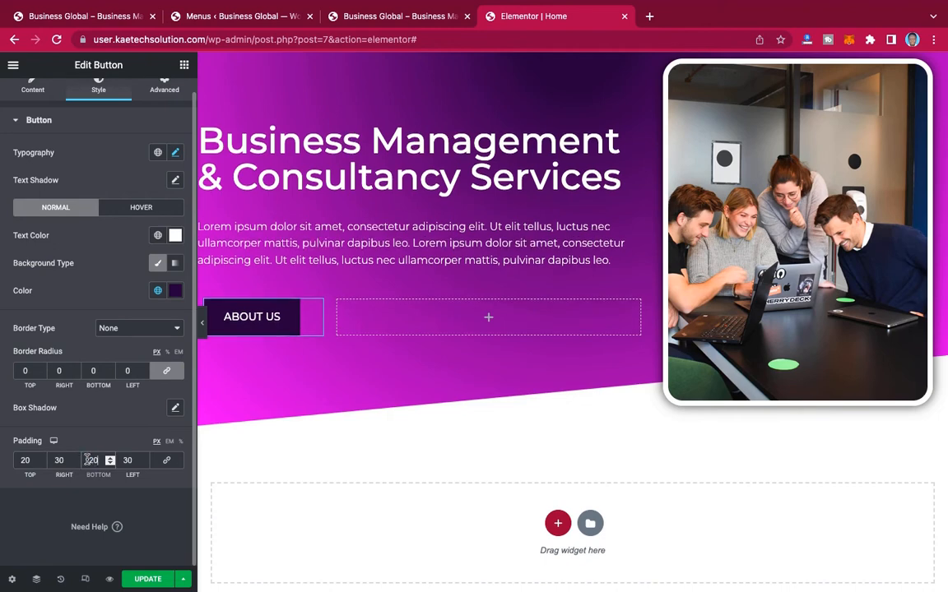
left_click_drag(62, 460, 50, 461)
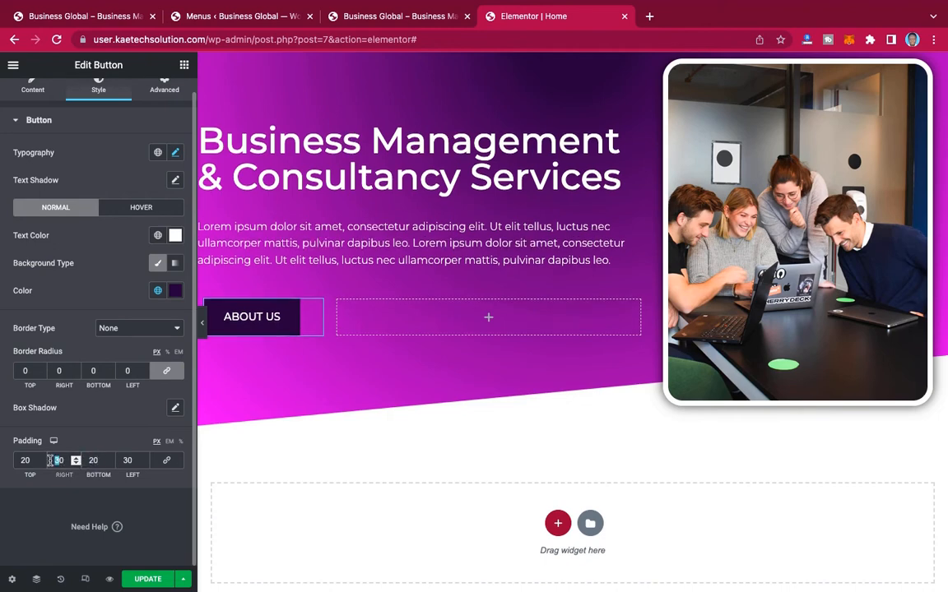
type("4")
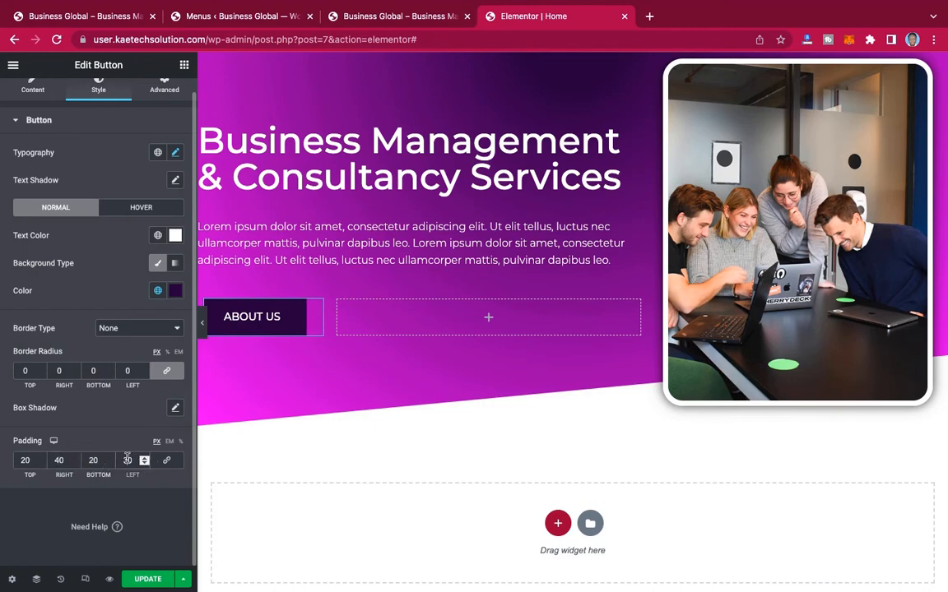
left_click_drag(129, 461, 119, 459)
type("4")
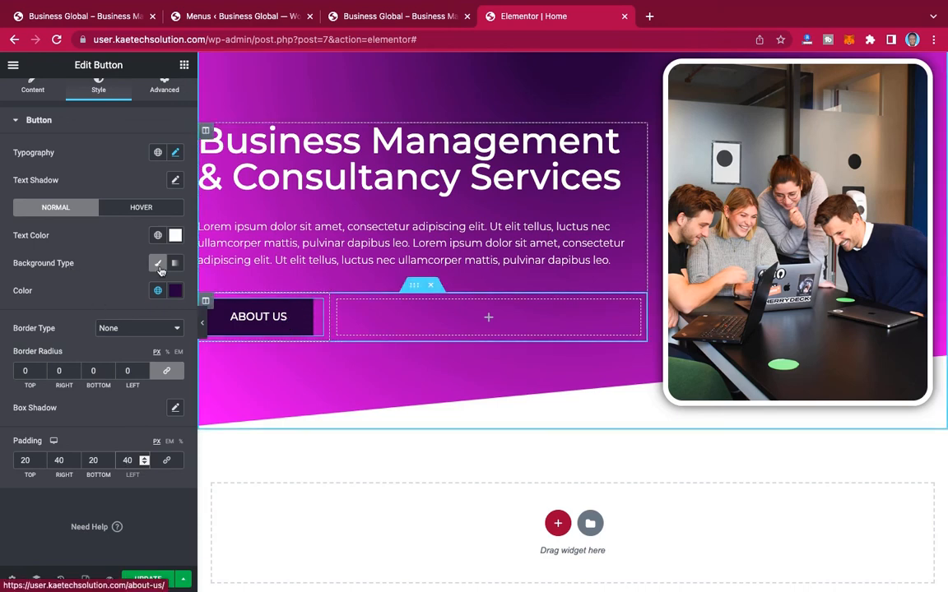
Step: Set the ABOUT US button's hover animation to Bob
left_click(138, 209)
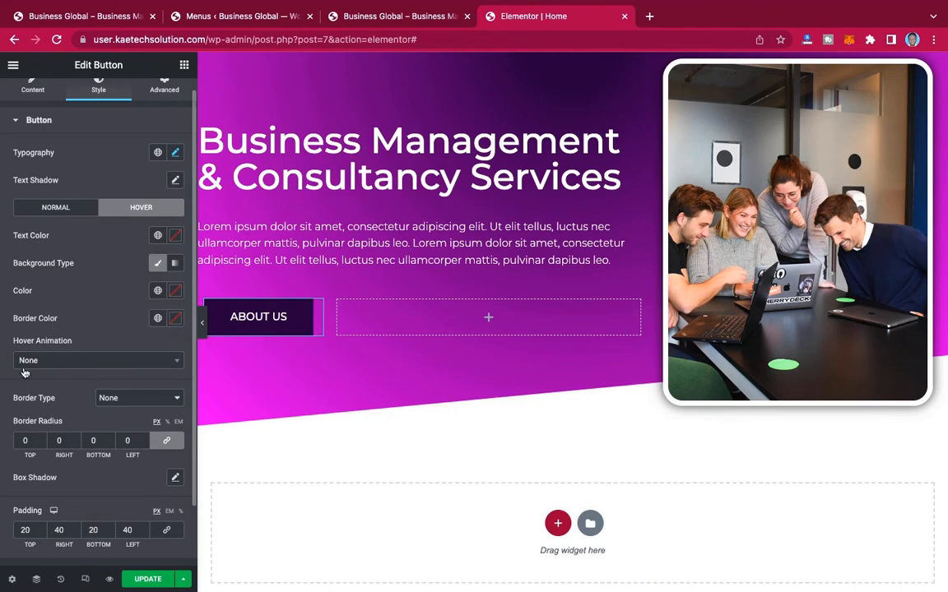
left_click(106, 362)
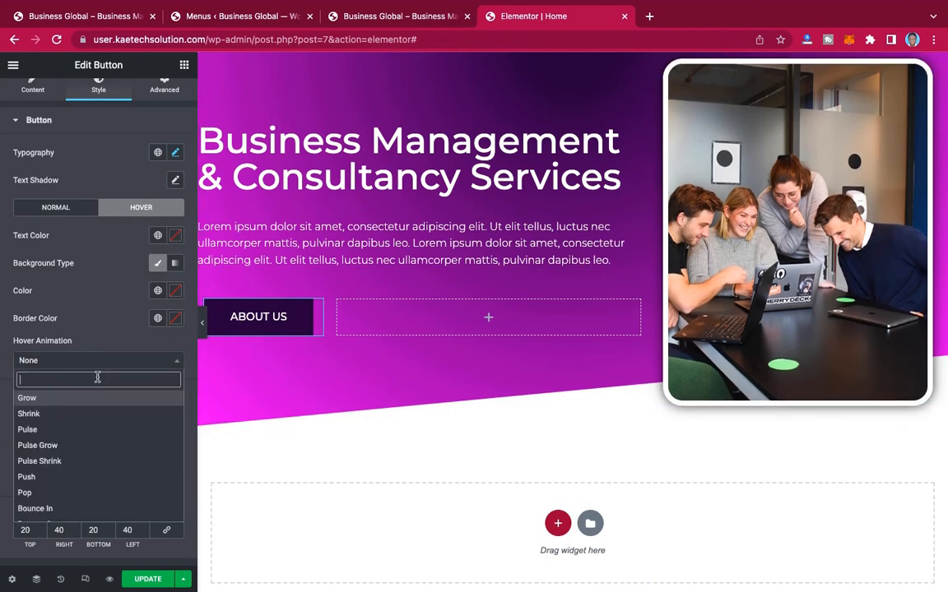
type("bob")
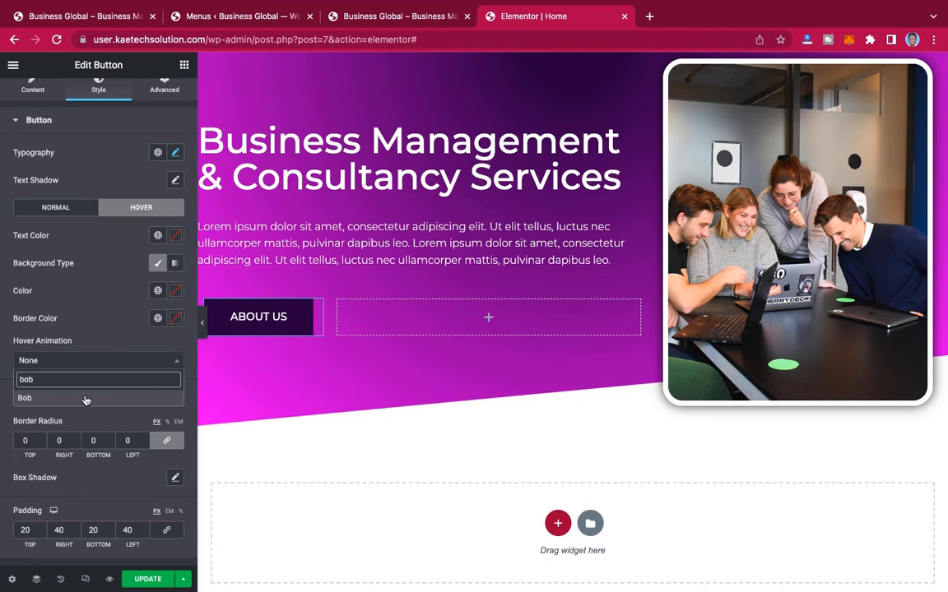
left_click(85, 397)
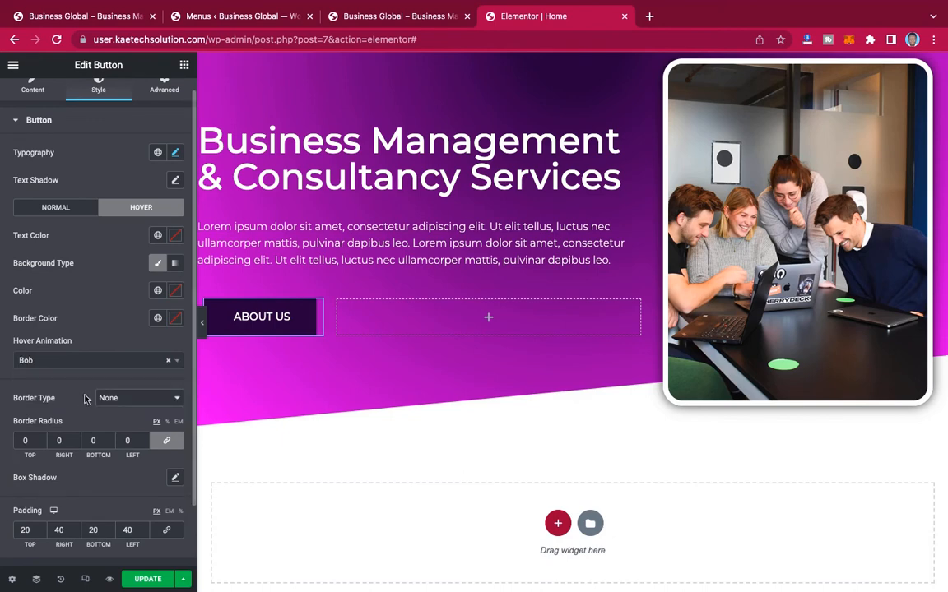
Step: Check the hero buttons on the reference site, then copy the ABOUT US button into the empty column beside it
left_click(99, 13)
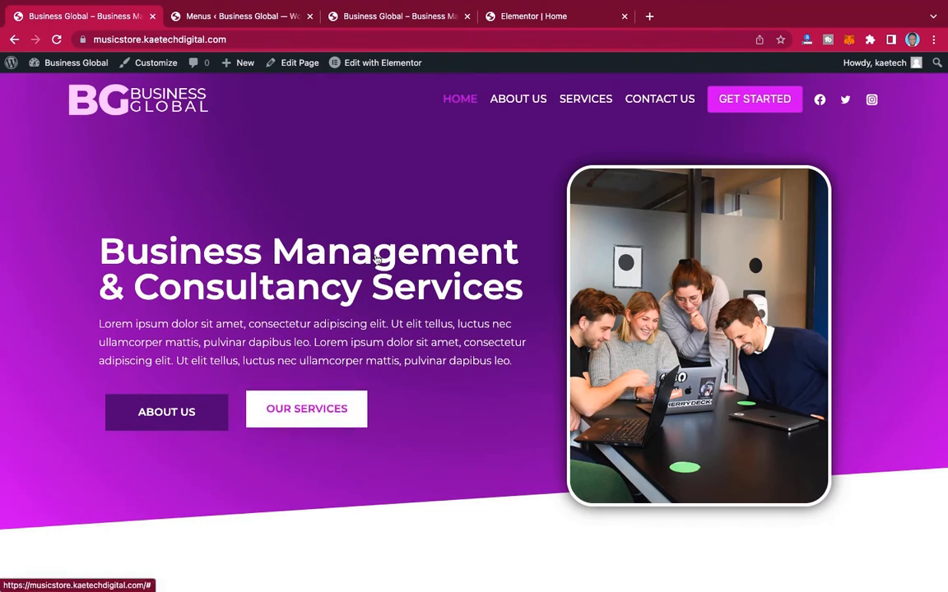
left_click(510, 15)
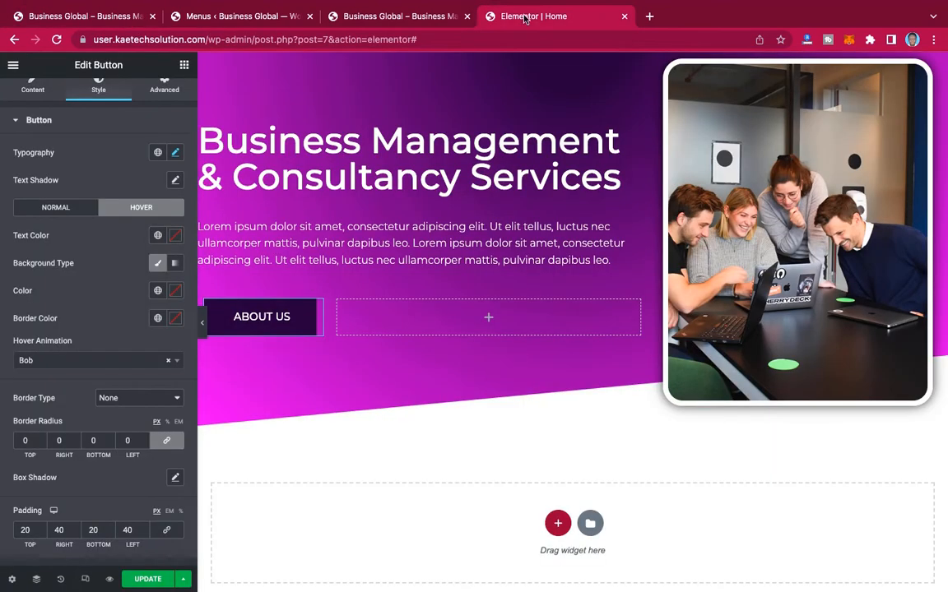
right_click(317, 307)
left_click(346, 361)
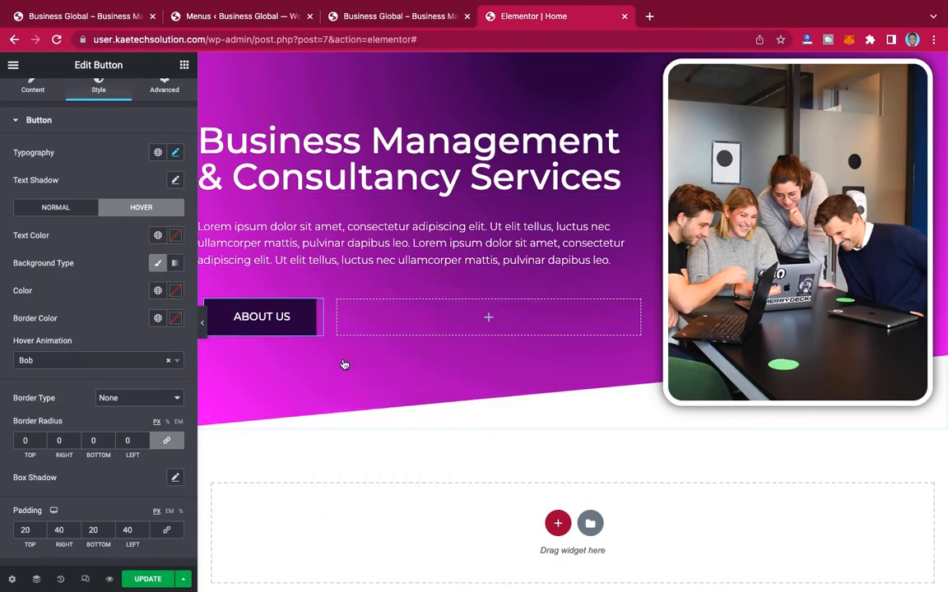
right_click(393, 315)
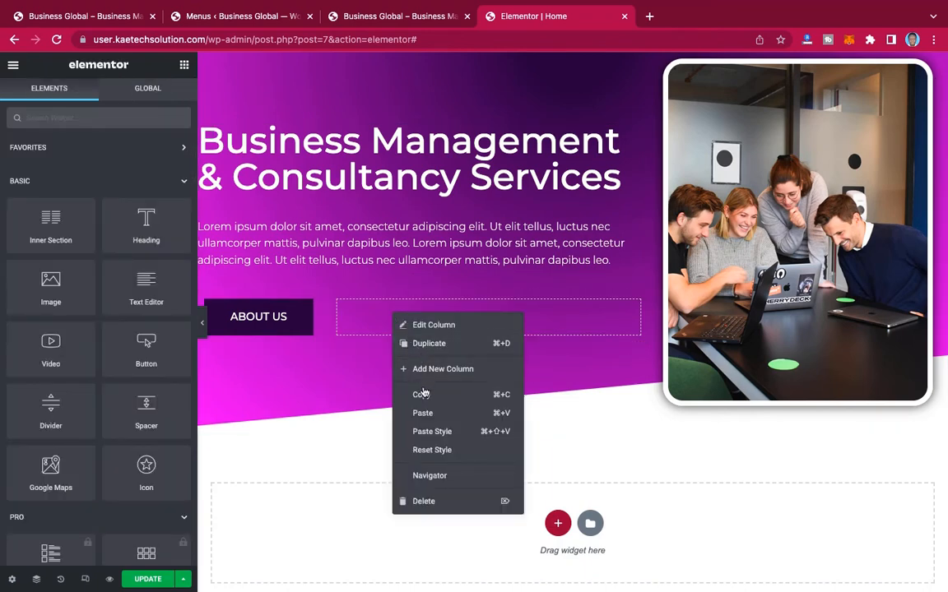
left_click(422, 414)
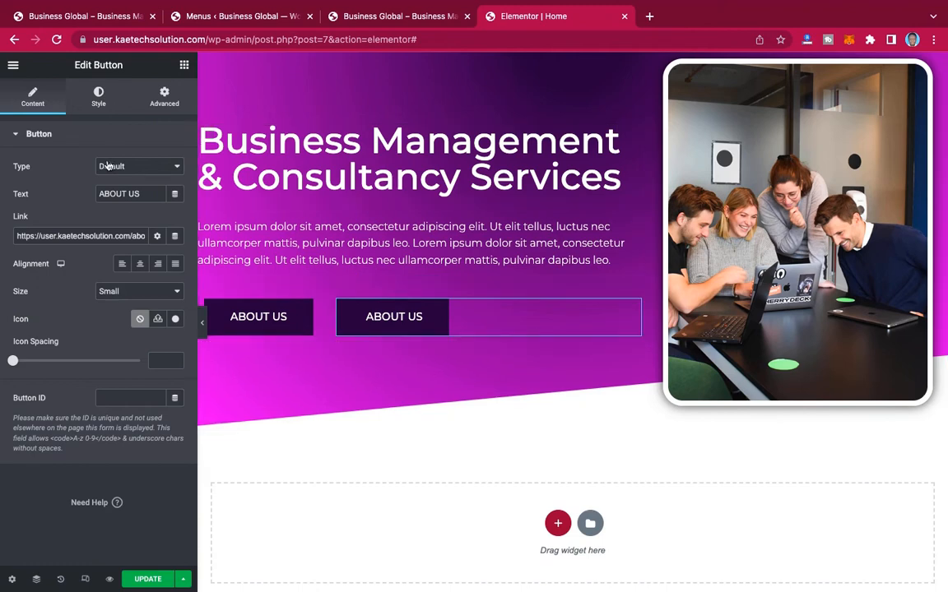
Step: Link the duplicated button to the Services page and change its text to SERVICES
triple_click(134, 235)
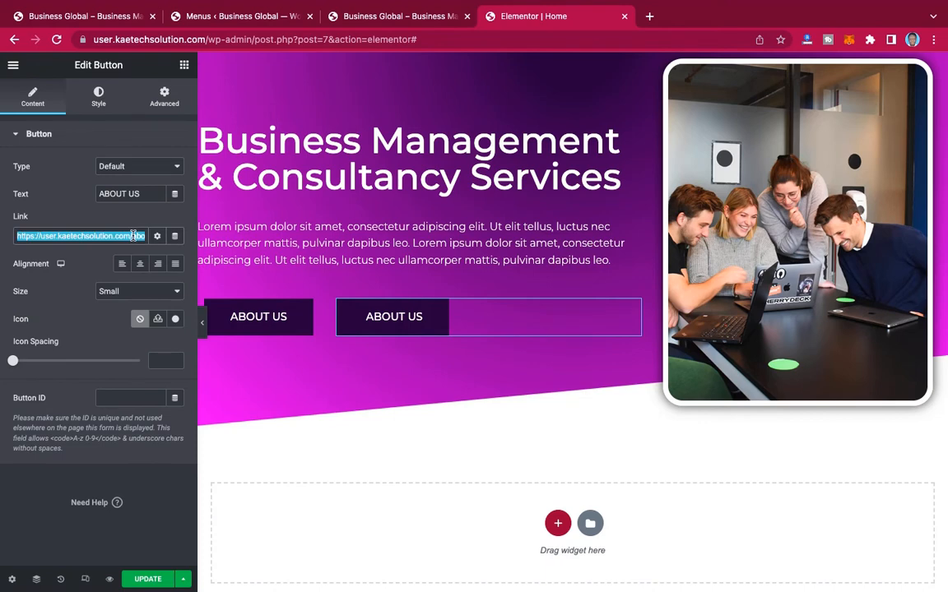
type("ser")
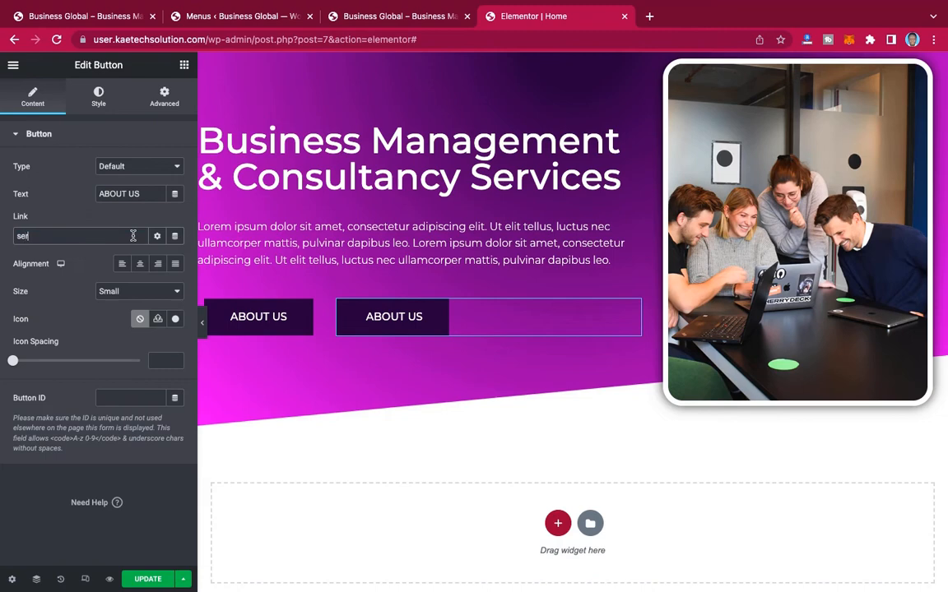
type("vices")
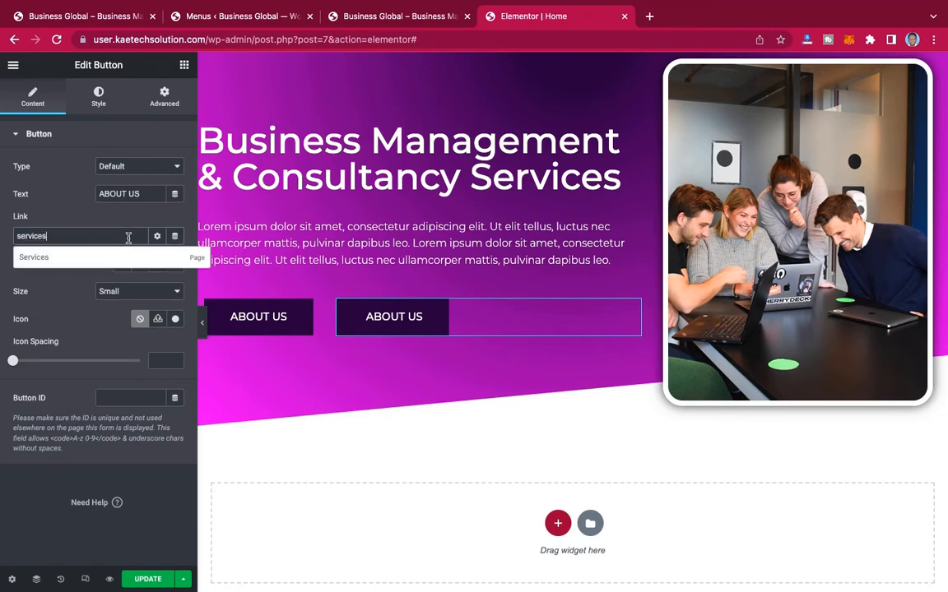
left_click(93, 254)
left_click_drag(138, 195, 36, 195)
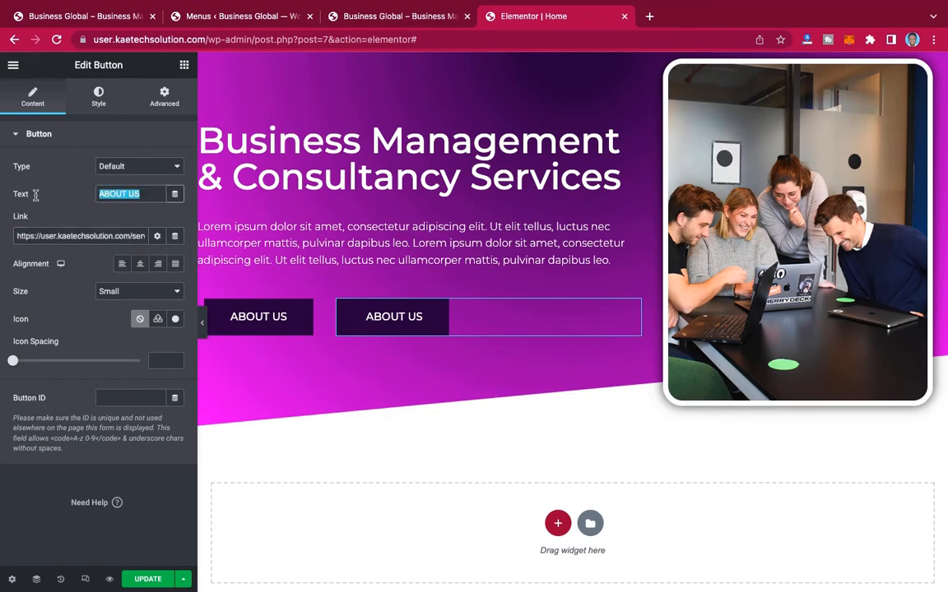
type("SERVICES")
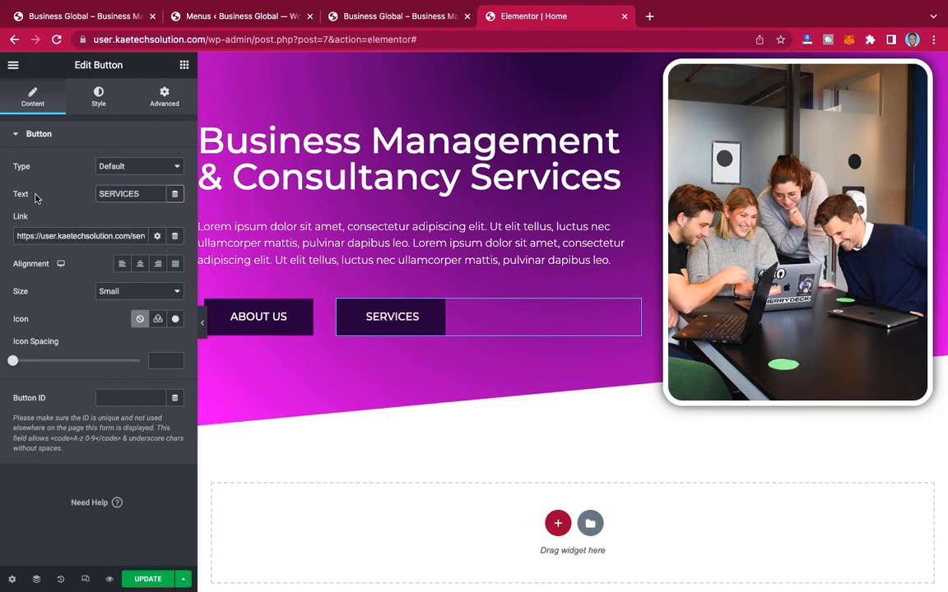
Step: Set the SERVICES button's background to the global color White or offwhite and its text color to Color 2
left_click(99, 97)
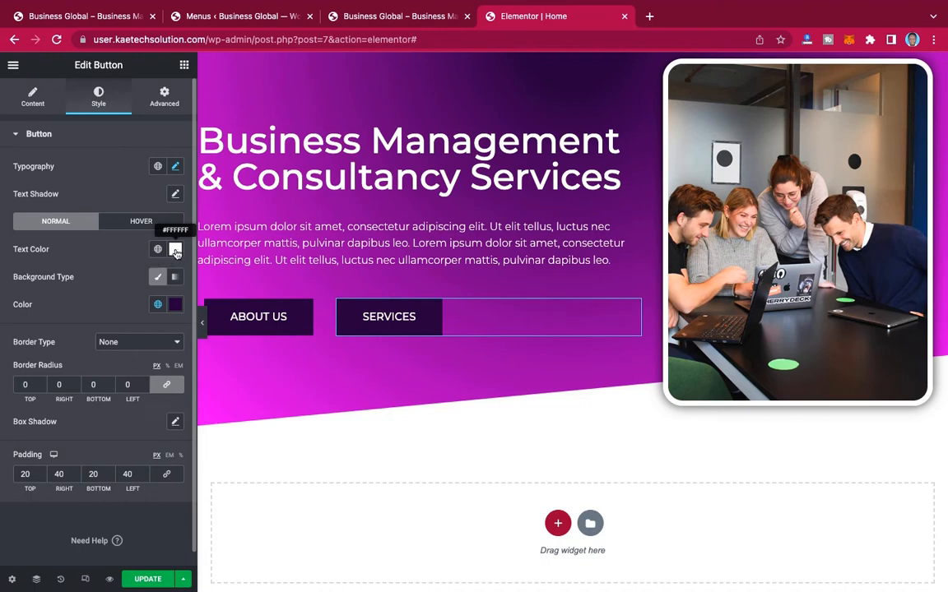
left_click(159, 305)
scroll(67, 426, "down", 5)
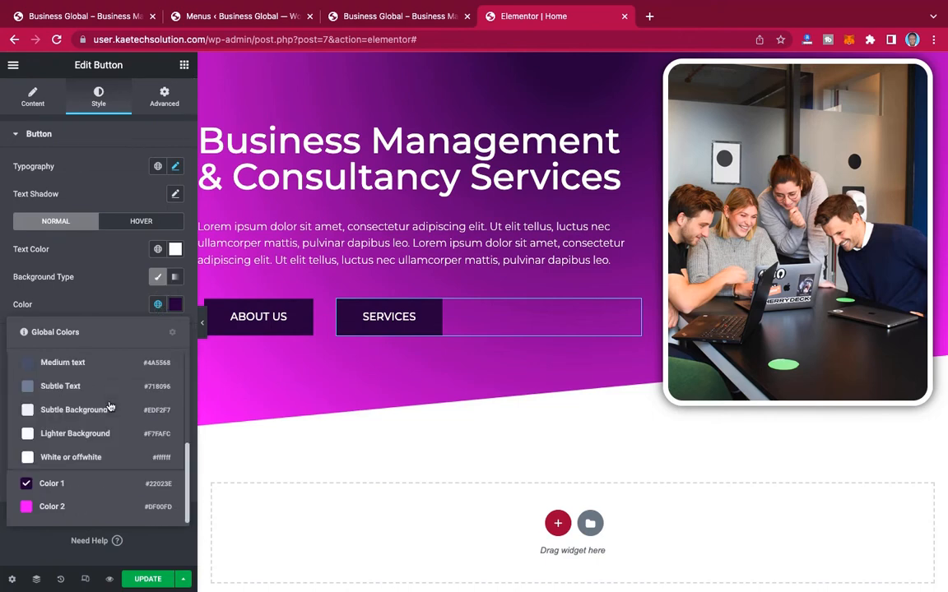
left_click(69, 457)
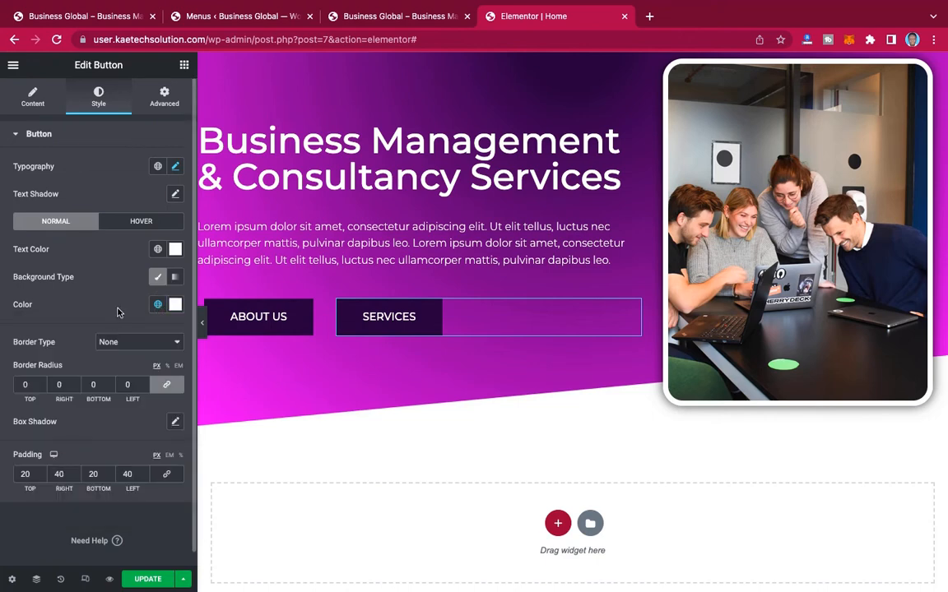
left_click(159, 253)
scroll(73, 439, "down", 5)
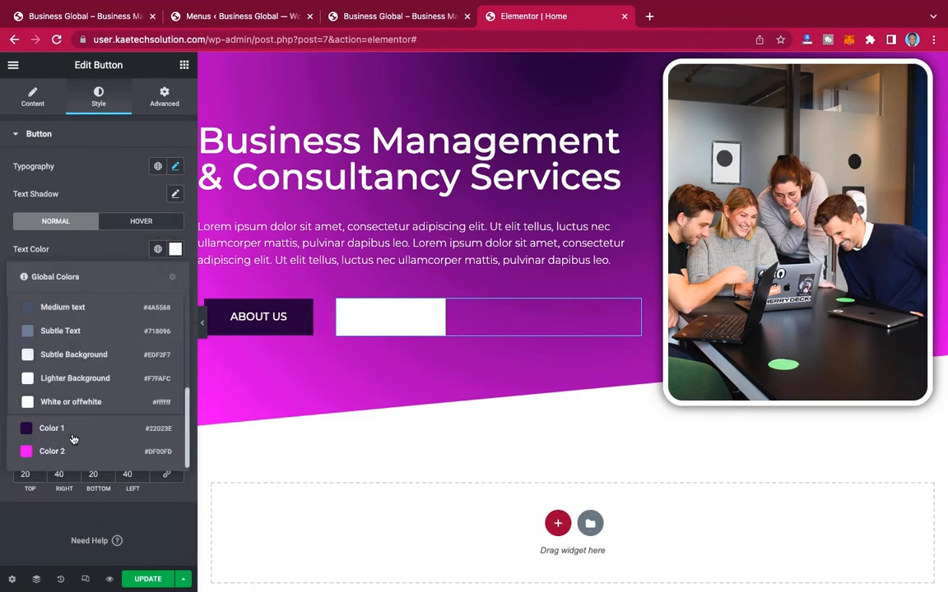
left_click(57, 456)
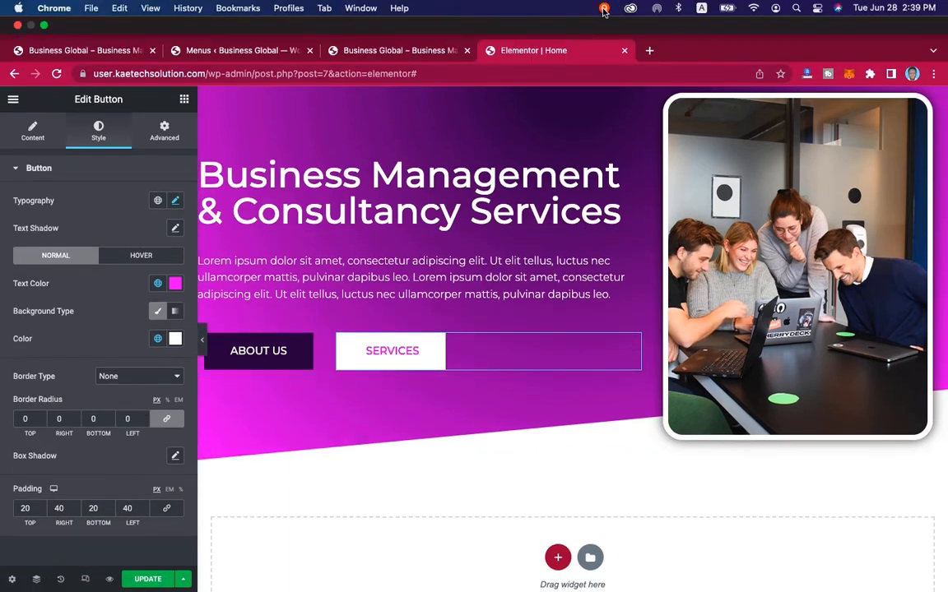
Step: Unlink the hero section's padding values and set its top padding to 130 px
scroll(684, 294, "up", 2)
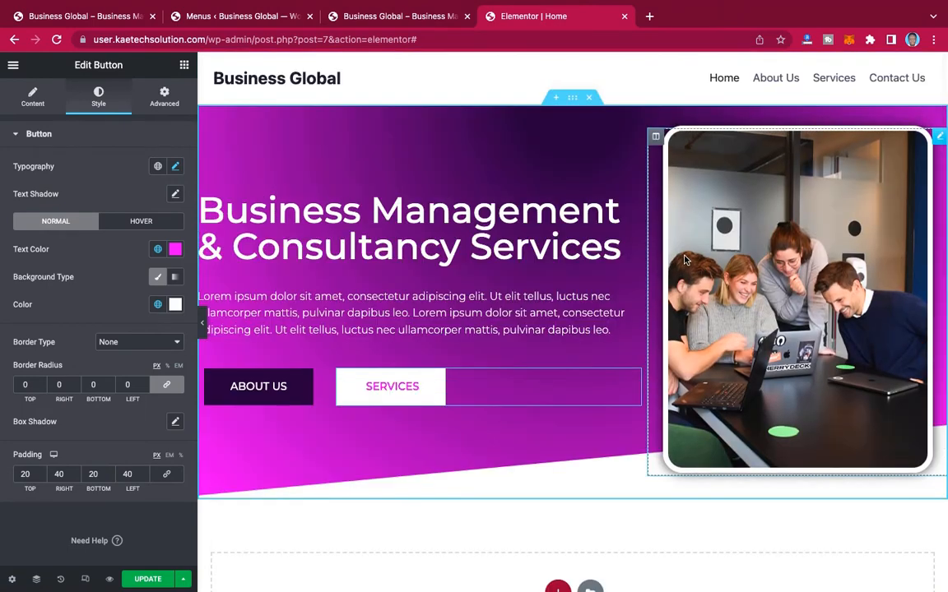
scroll(683, 260, "down", 3)
scroll(684, 260, "up", 3)
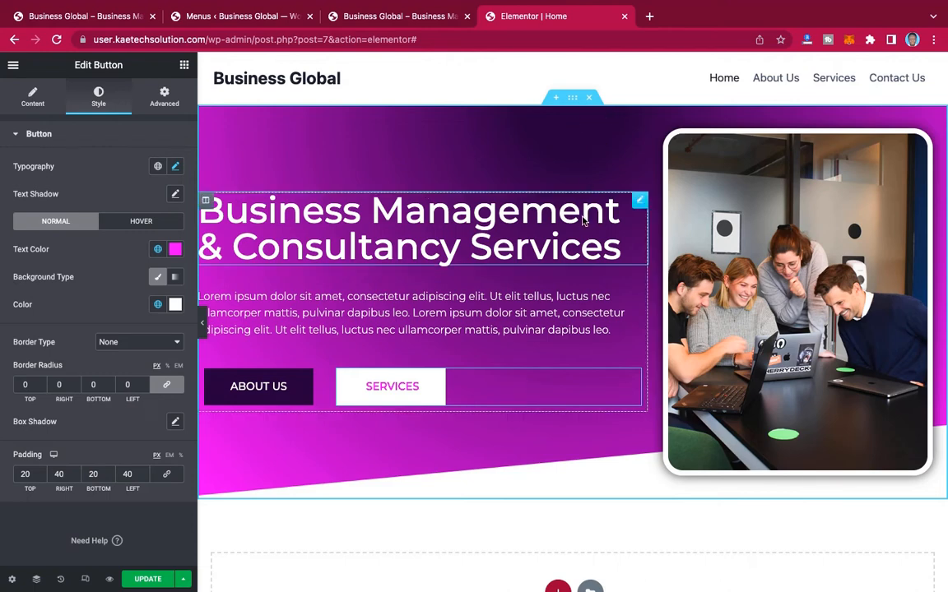
left_click(572, 99)
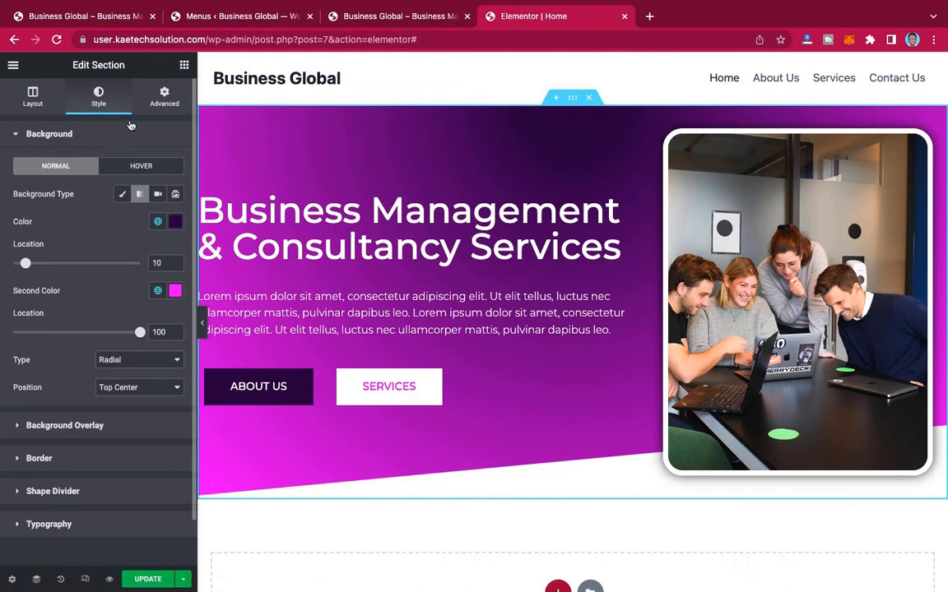
left_click(165, 96)
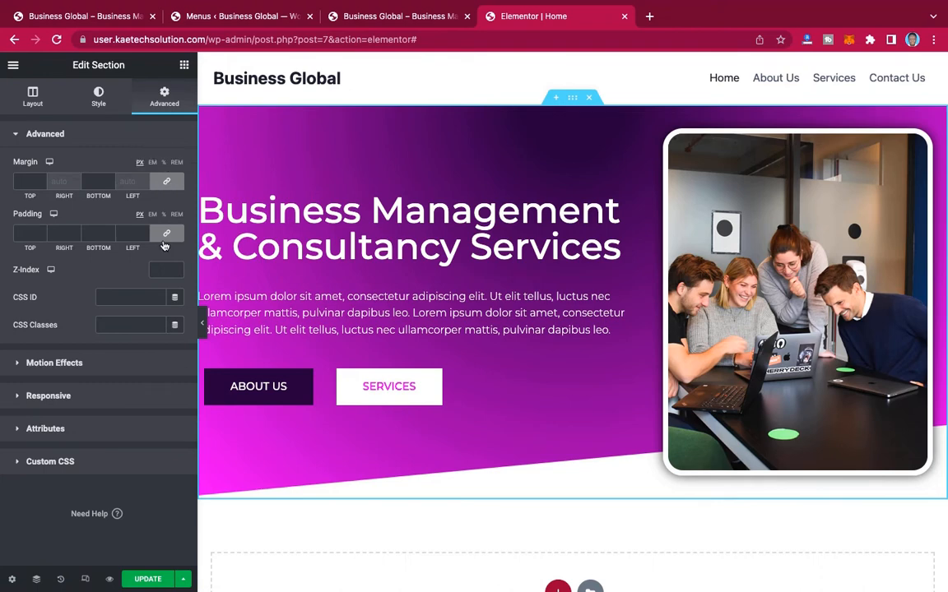
left_click(168, 237)
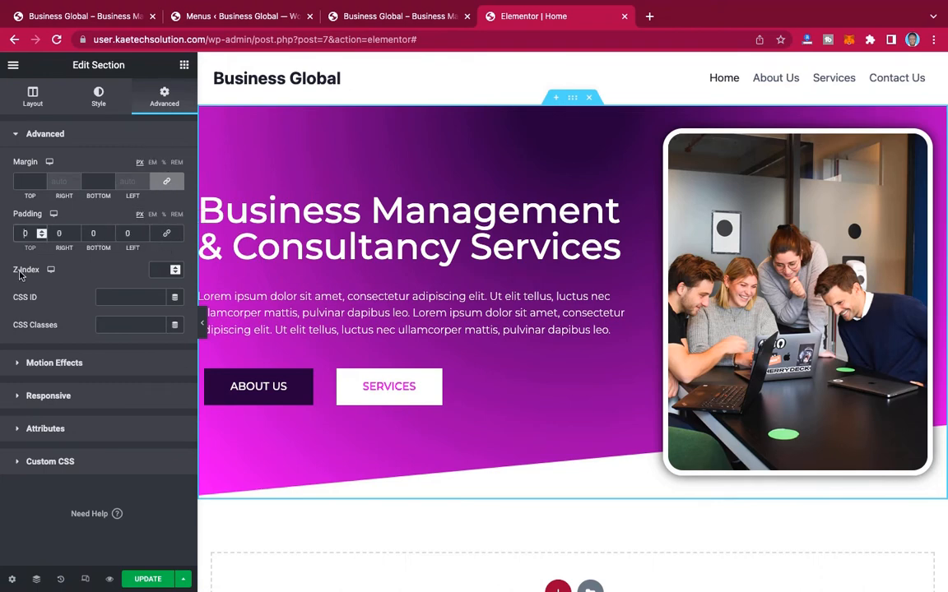
type("120")
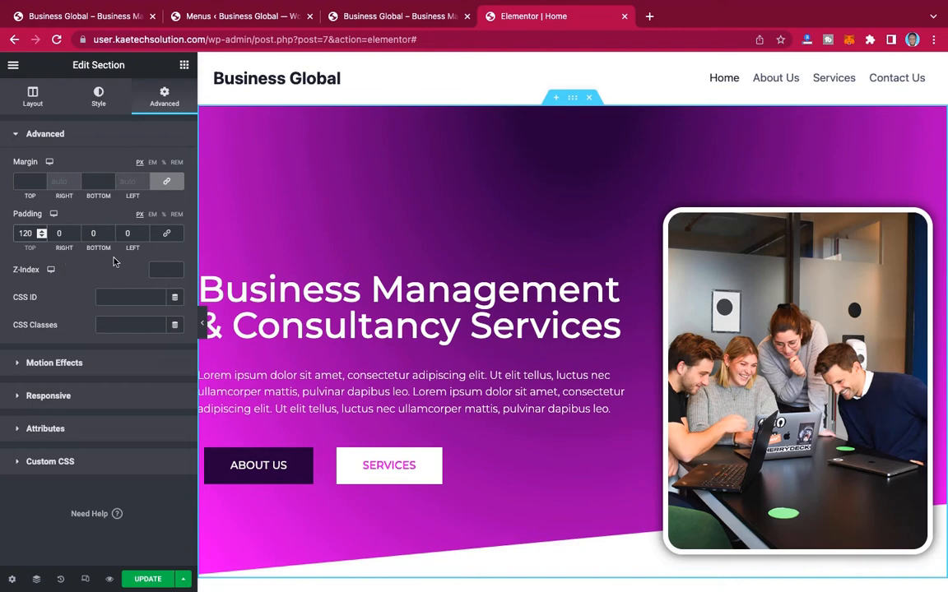
key("BackSpace")
type("3")
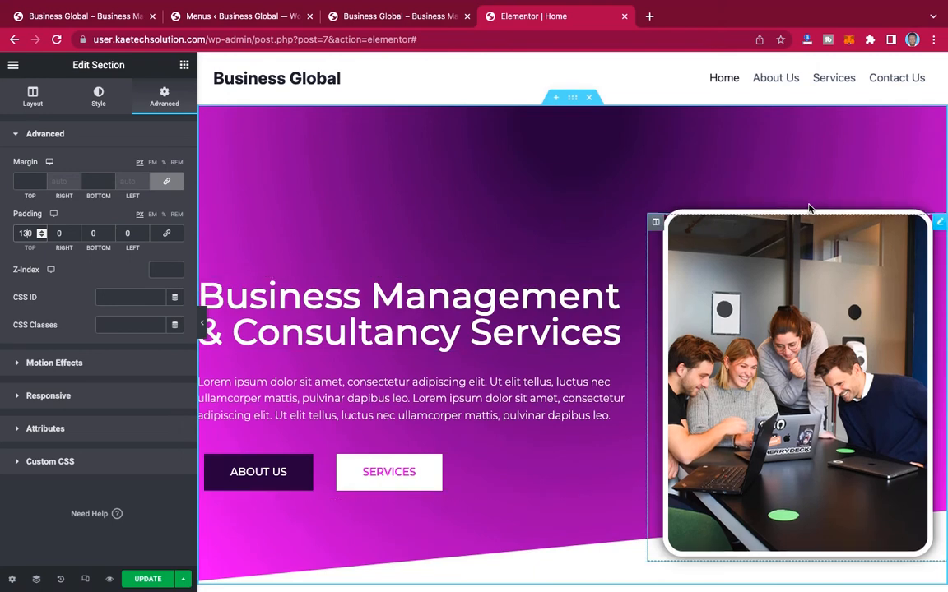
scroll(514, 247, "down", 5)
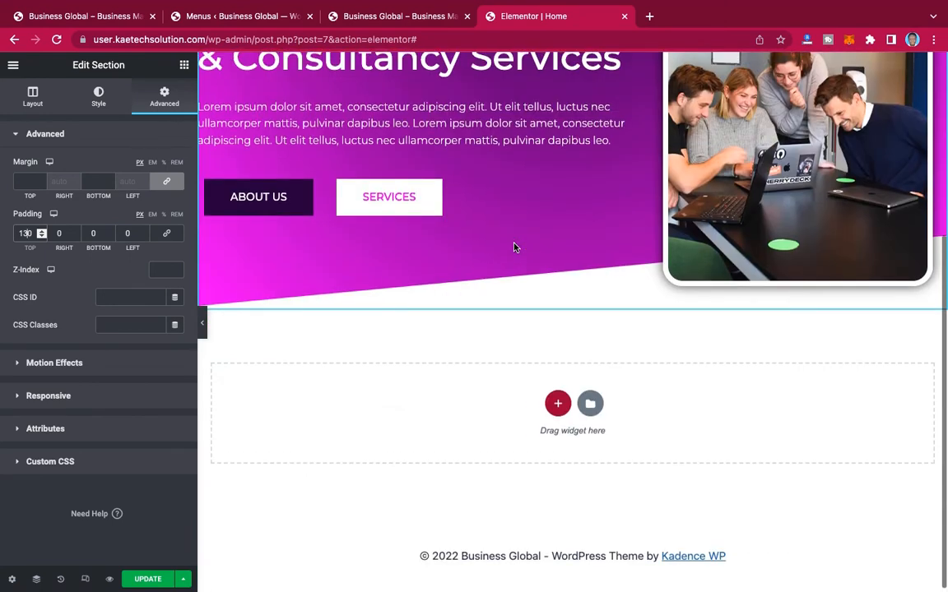
scroll(514, 248, "up", 3)
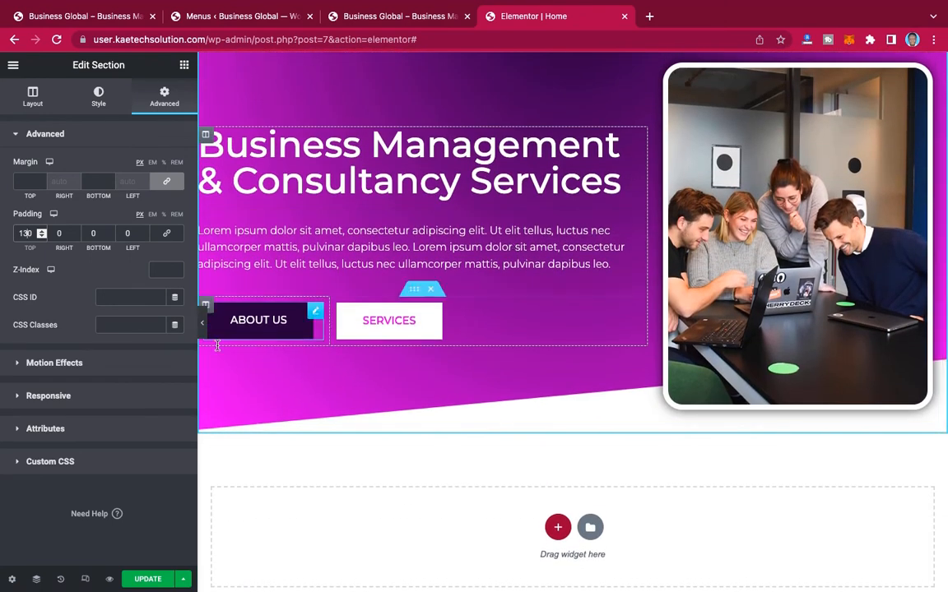
Step: Preview the hero section at full width without the editing panel, restore the panel and update the page
left_click(202, 322)
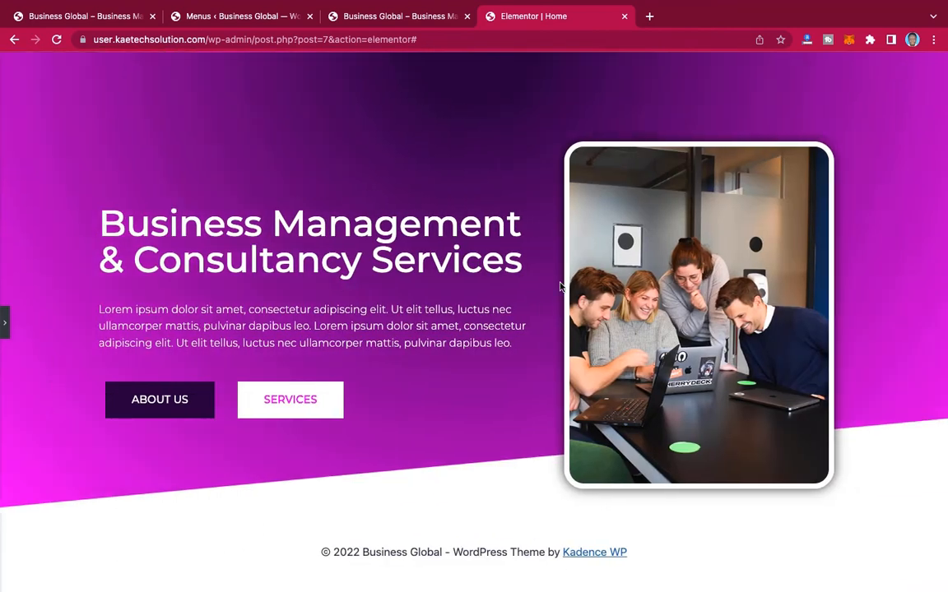
scroll(560, 287, "up", 2)
scroll(559, 286, "down", 1)
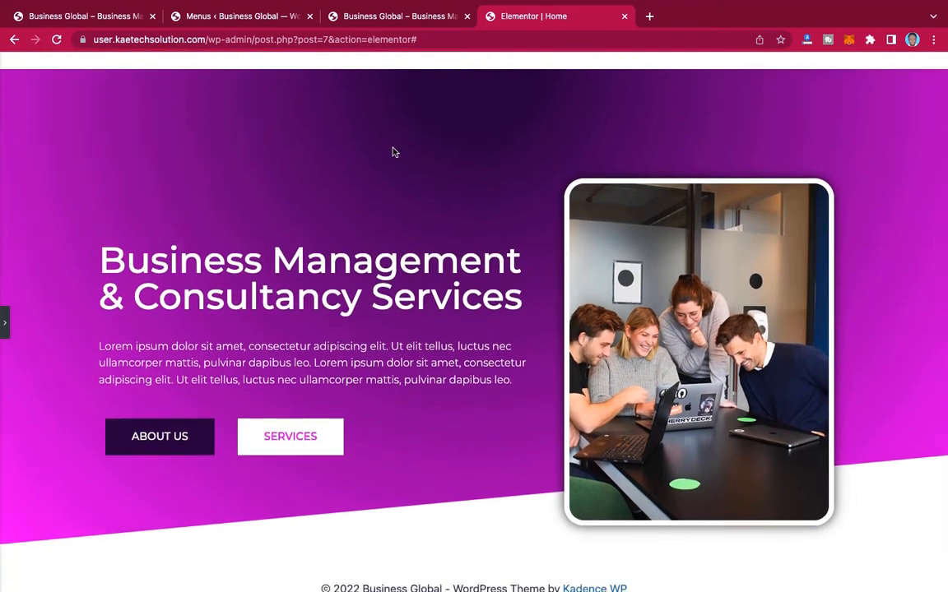
left_click(5, 332)
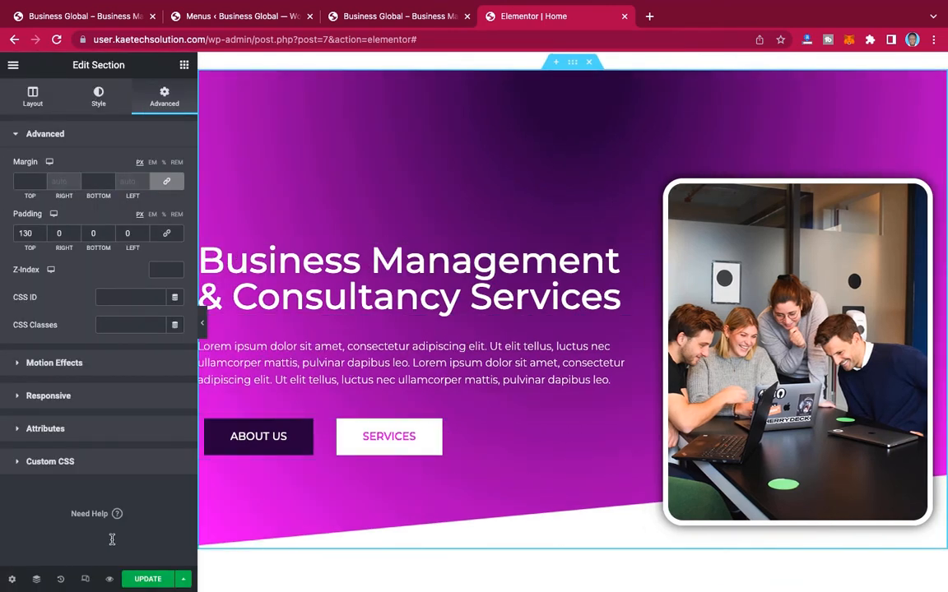
left_click(146, 580)
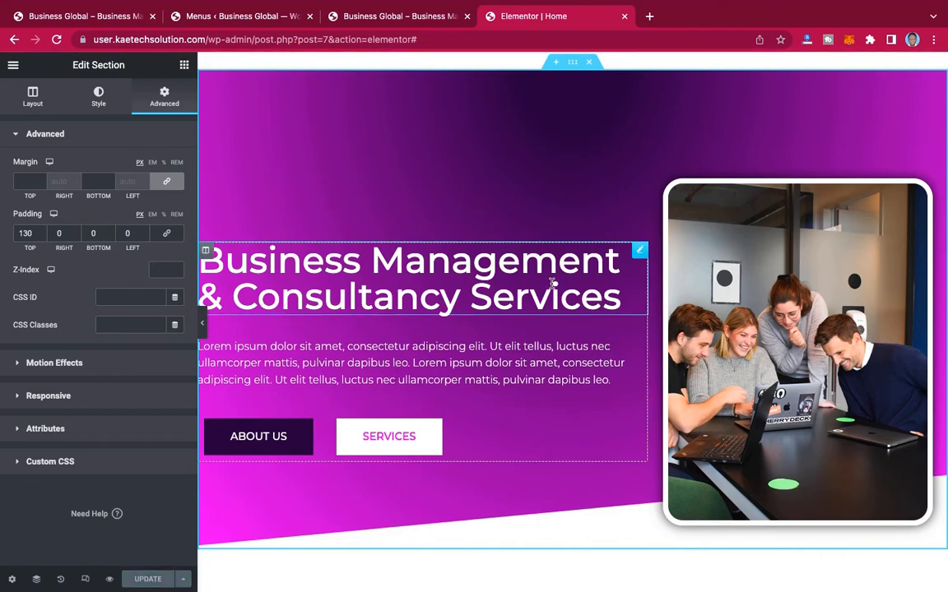
Step: Review the hero, then examine the "Take Your Business To The Next Level" section on the reference site
scroll(552, 283, "up", 1)
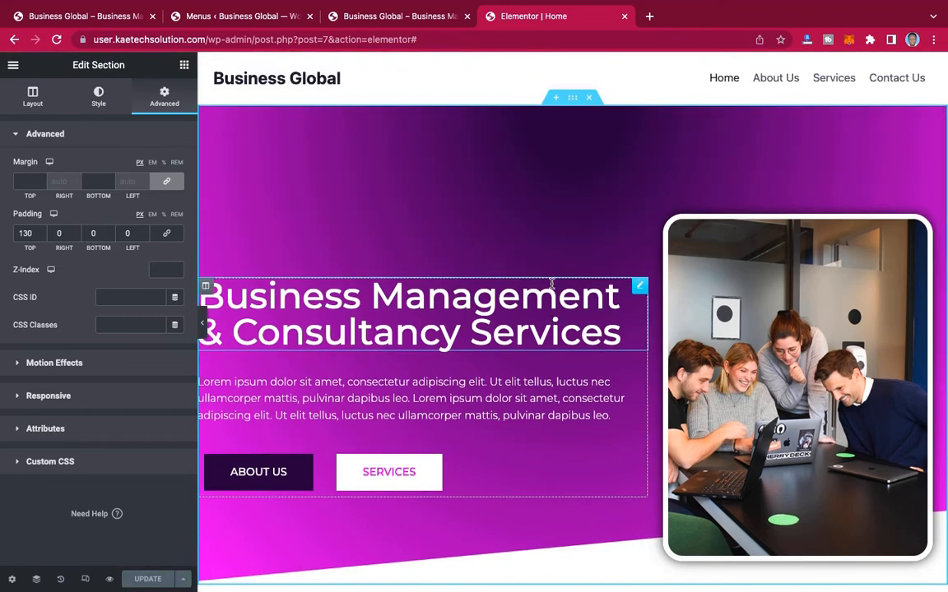
scroll(552, 283, "down", 5)
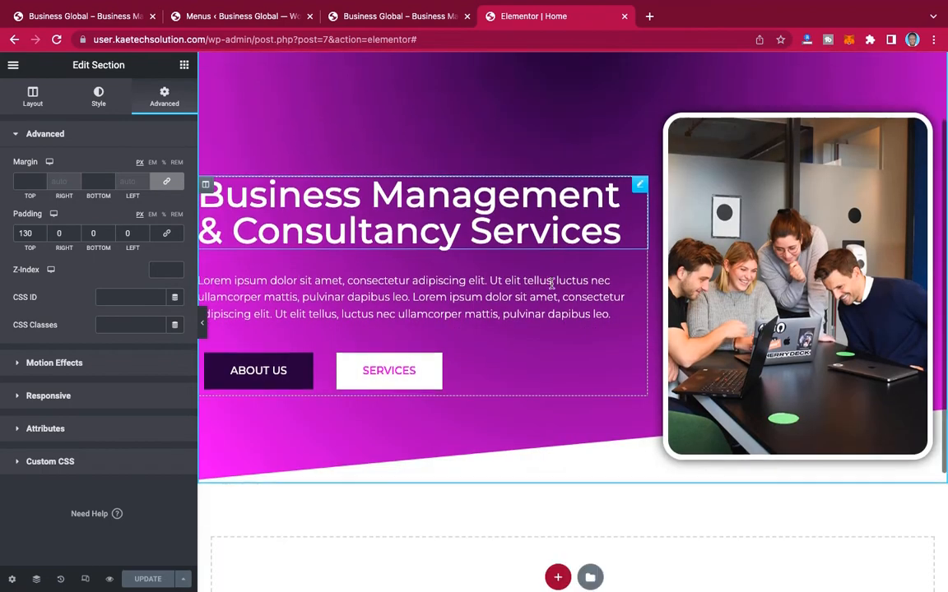
left_click(98, 18)
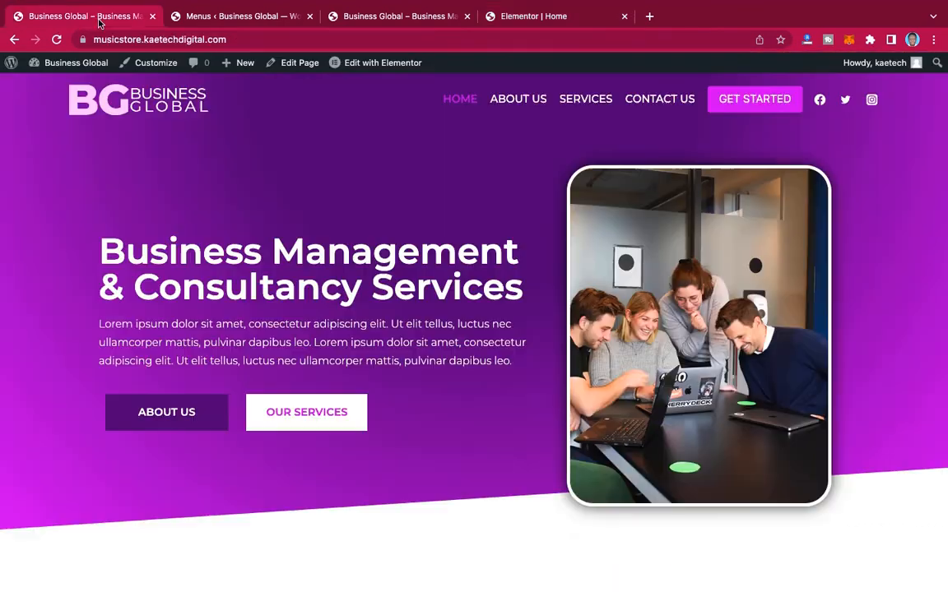
scroll(468, 265, "down", 10)
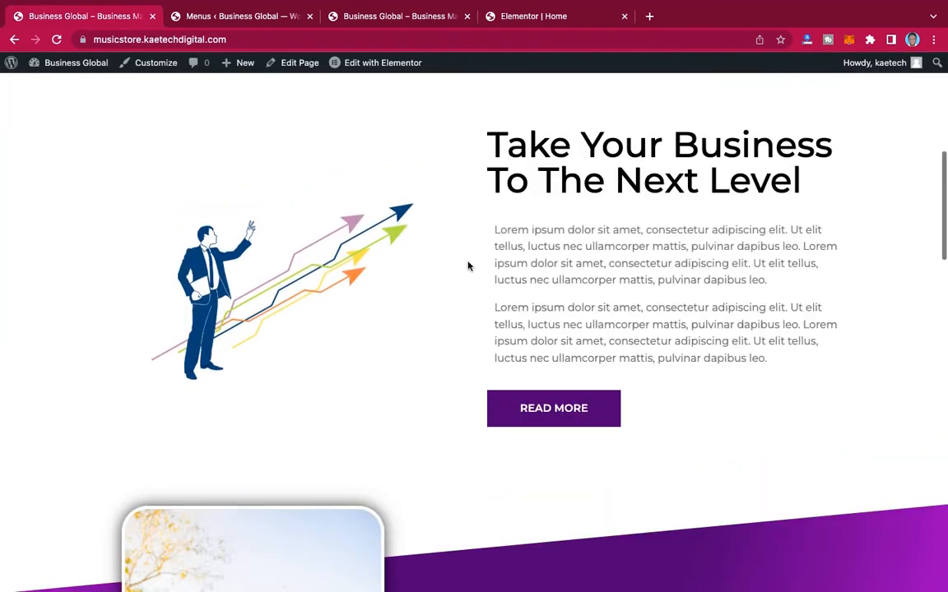
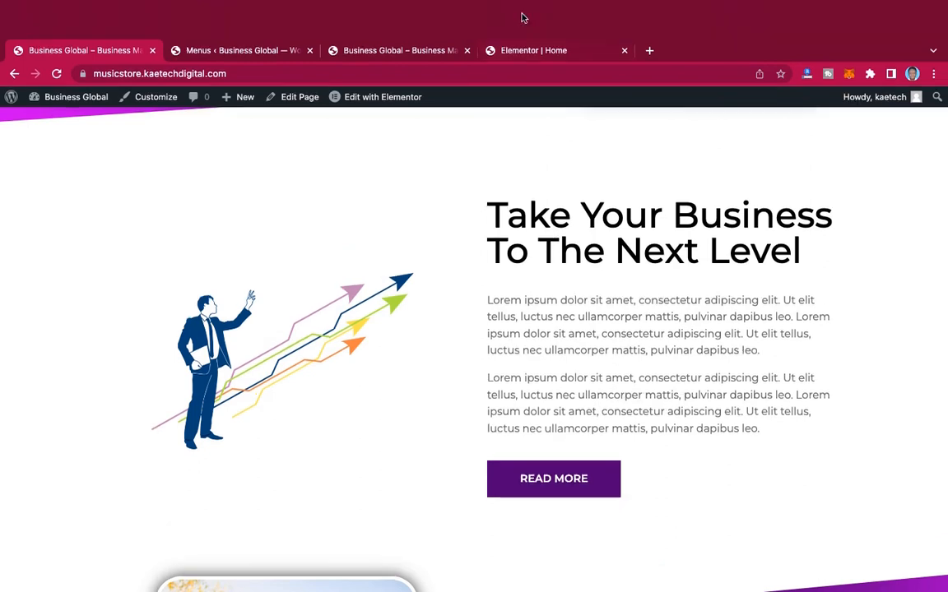
Step: Switch to the Elementor editor, add a two-column section below the hero and set its top and bottom margins to 90 px
left_click(525, 50)
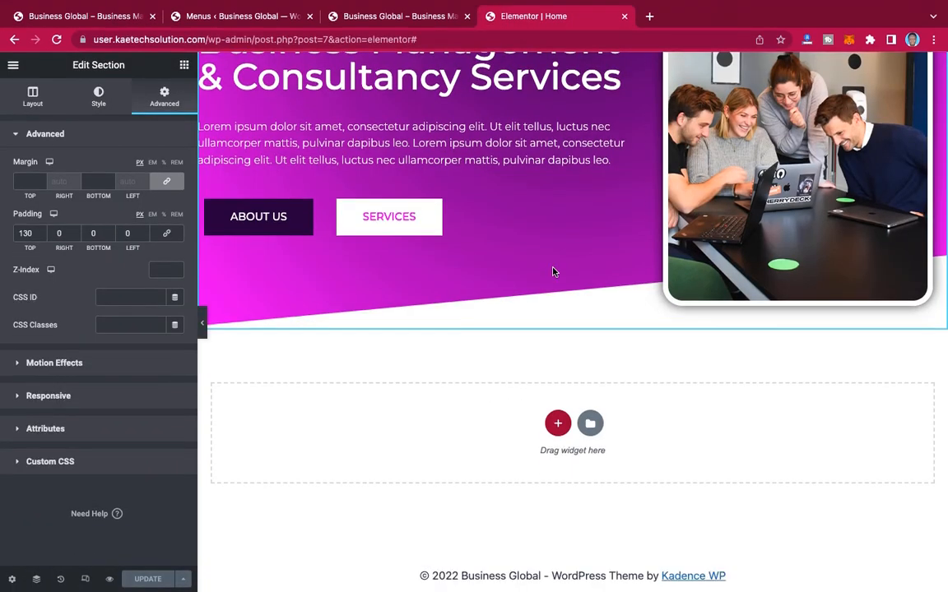
scroll(576, 345, "down", 1)
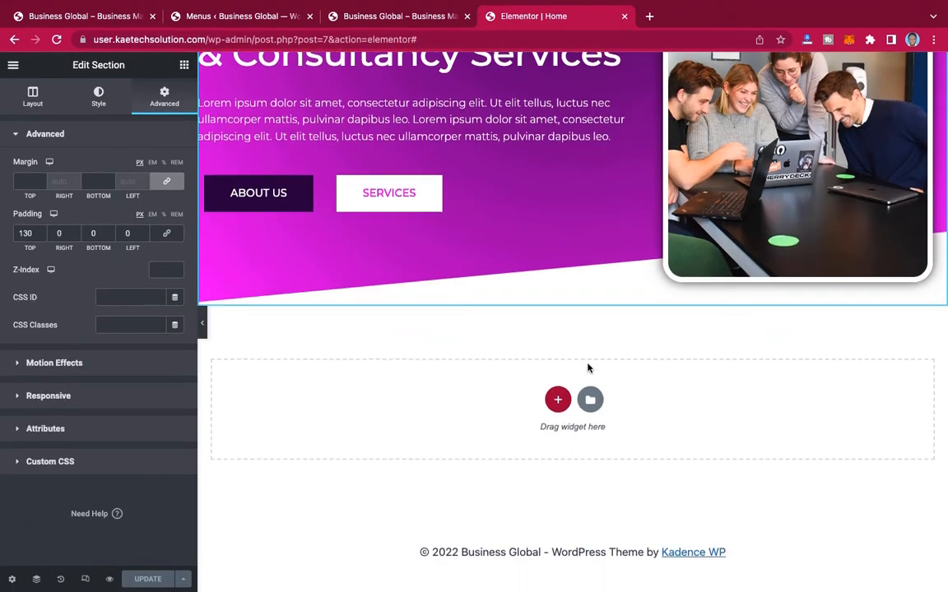
left_click(558, 400)
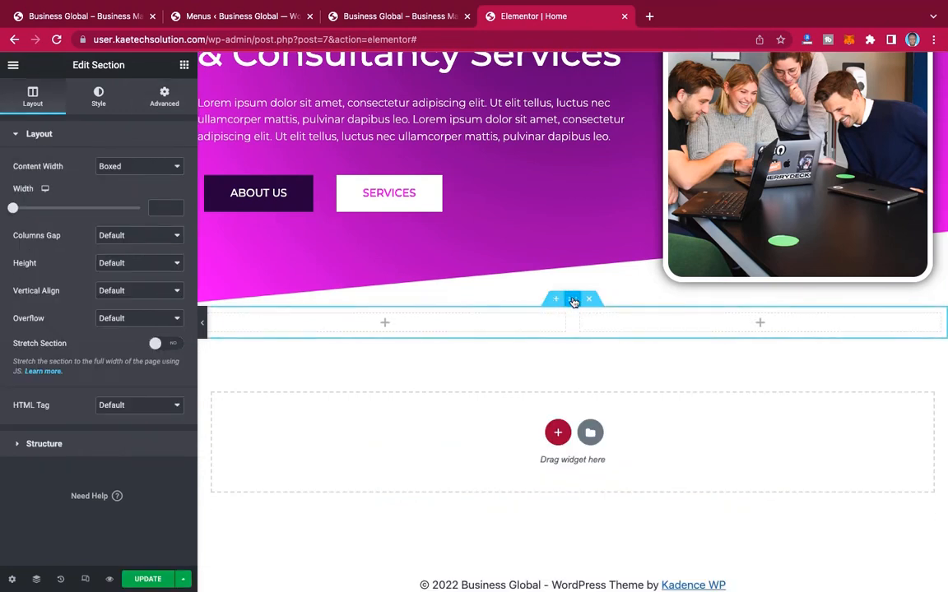
left_click(162, 102)
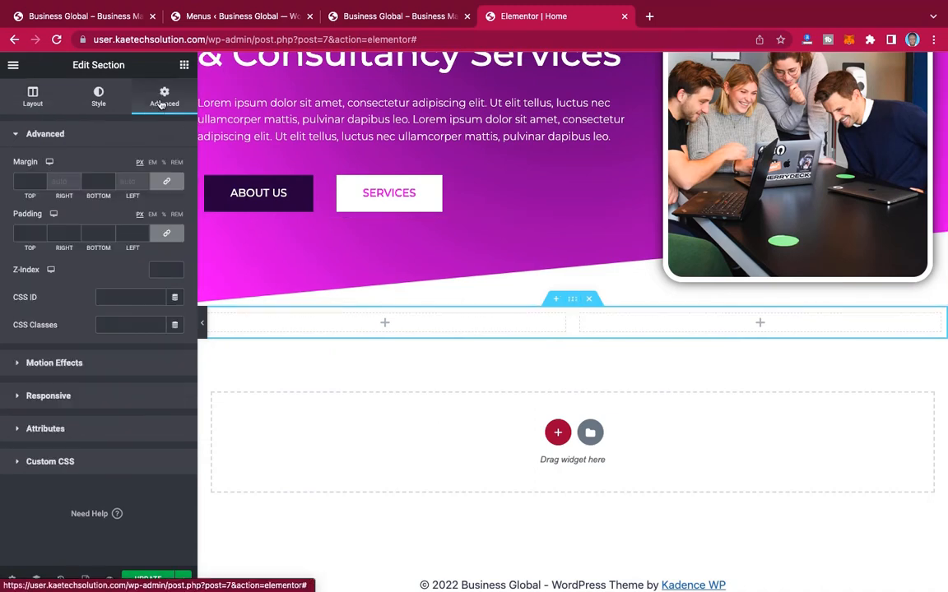
left_click(23, 180)
type("90")
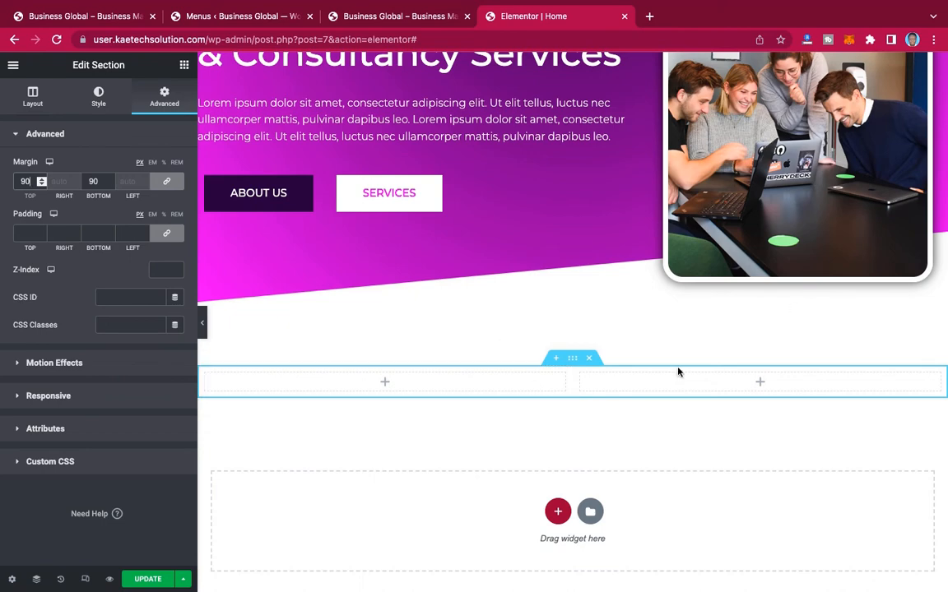
scroll(631, 471, "down", 3)
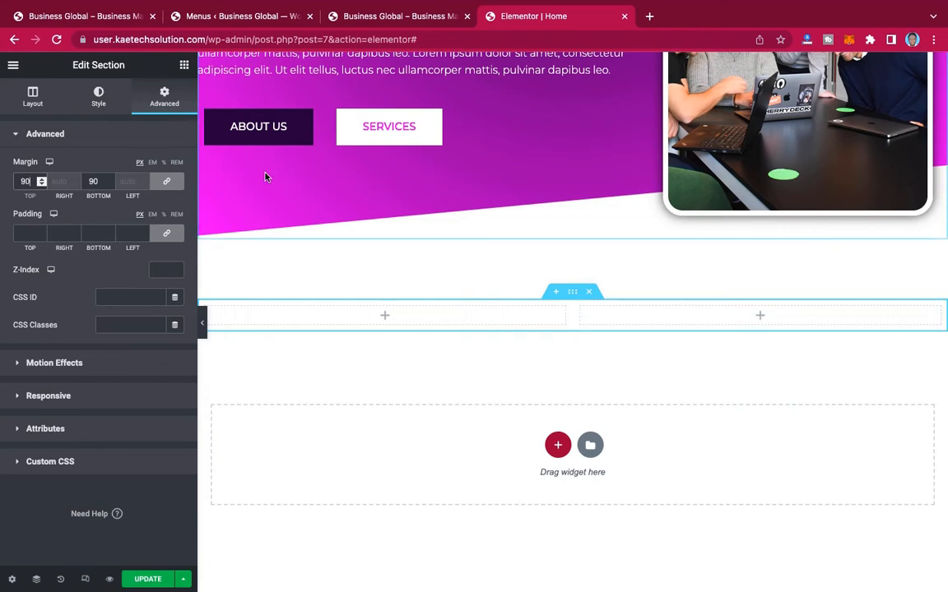
Step: Add a Heading to the new section's right column with the reference site's title "Take Your Business To The Next Level"
left_click(105, 19)
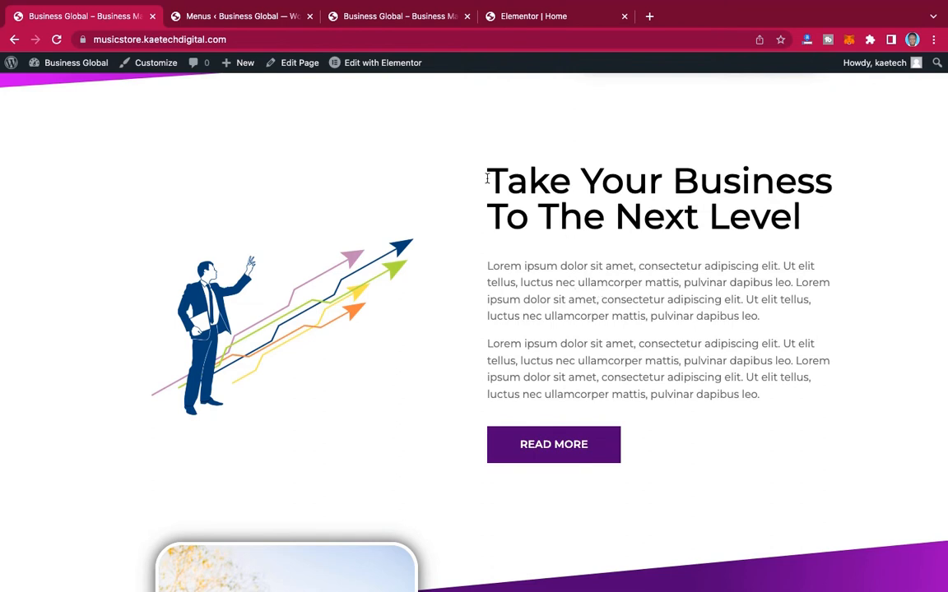
left_click_drag(489, 171, 819, 233)
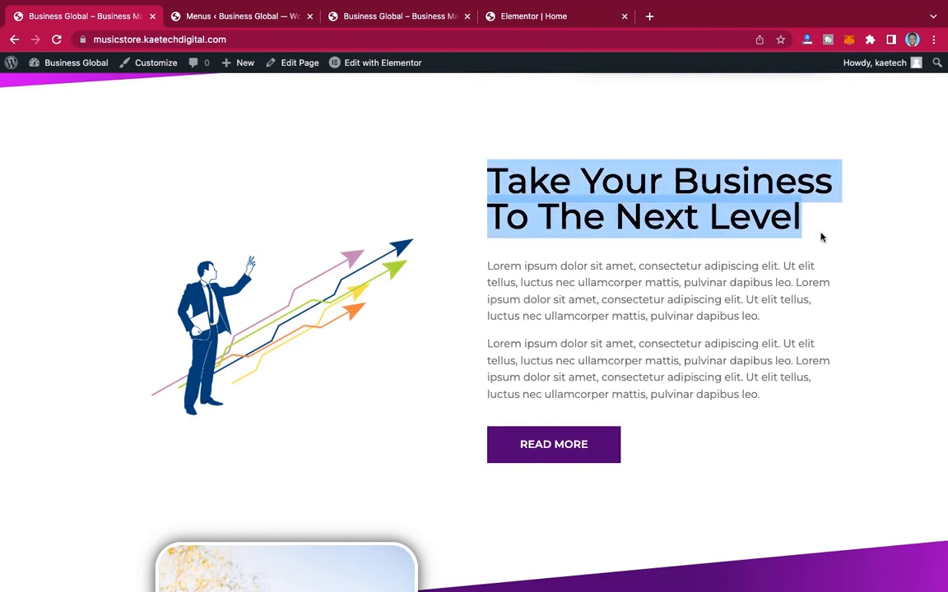
left_click(520, 16)
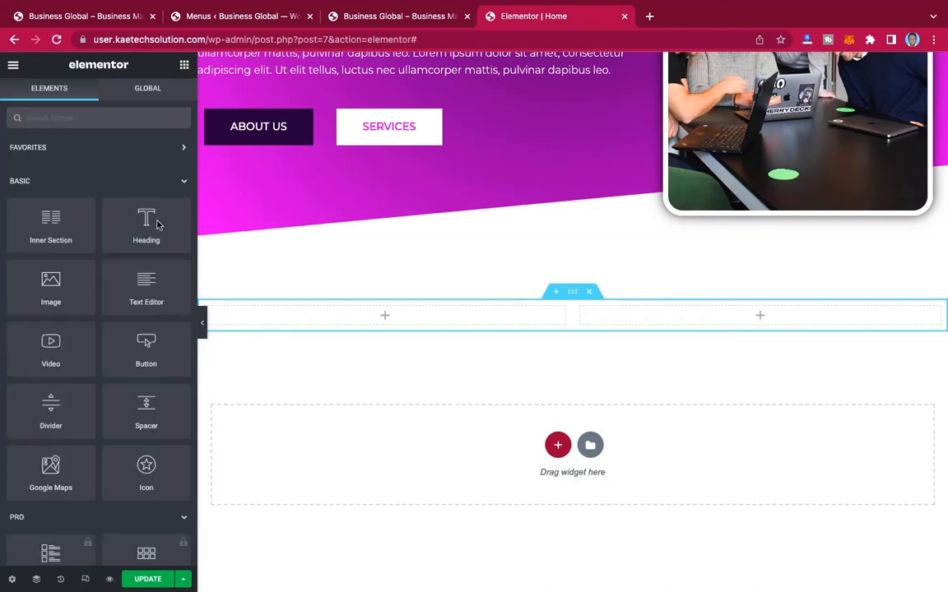
left_click_drag(148, 222, 767, 313)
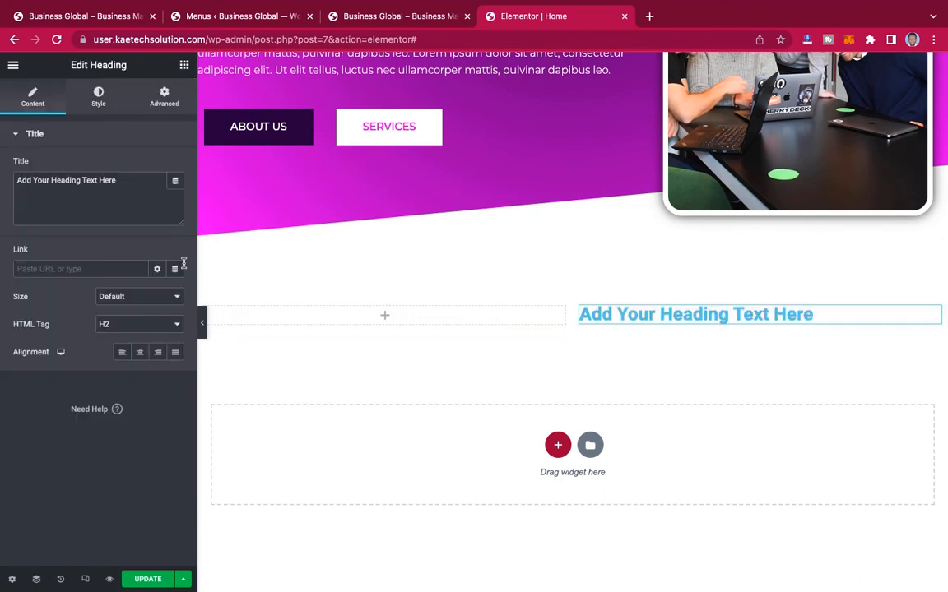
triple_click(124, 180)
type("Take Your Business To The Next Level")
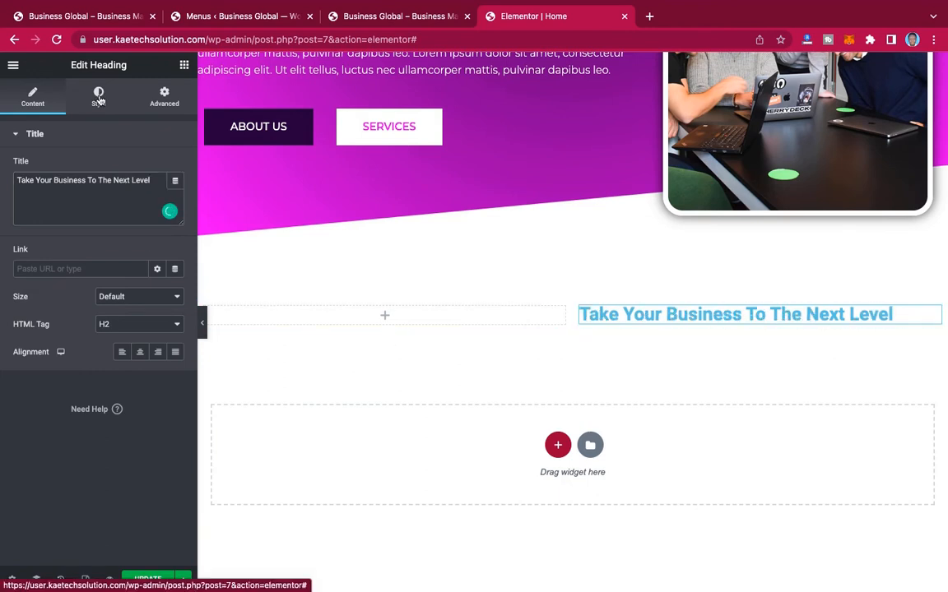
Step: Set the "Take Your Business To The Next Level" heading's text color to black, #000000
left_click(99, 97)
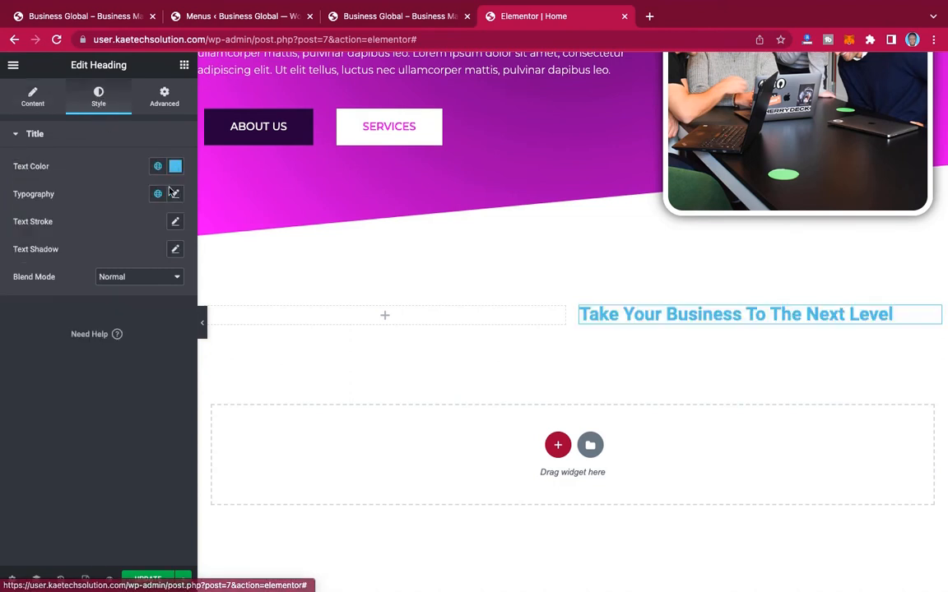
left_click(175, 167)
left_click_drag(34, 311, 3, 358)
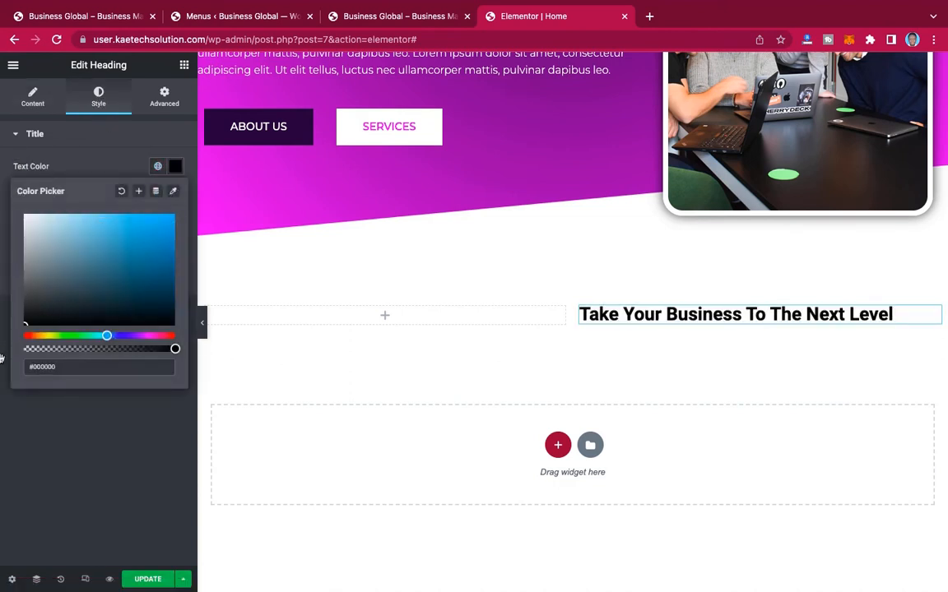
left_click(17, 367)
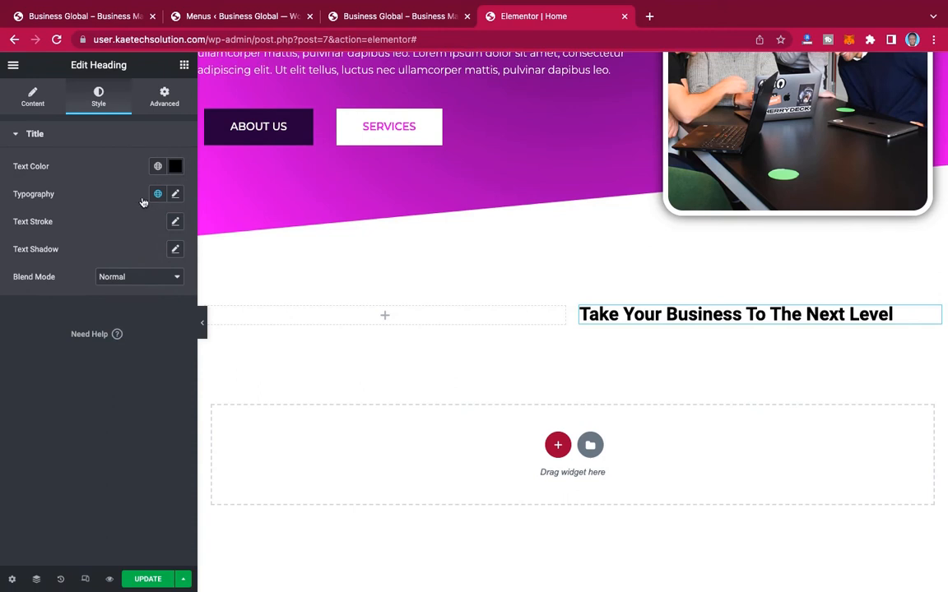
Step: Set the new heading's typography to Montserrat, size 55 px and weight 500
left_click(176, 195)
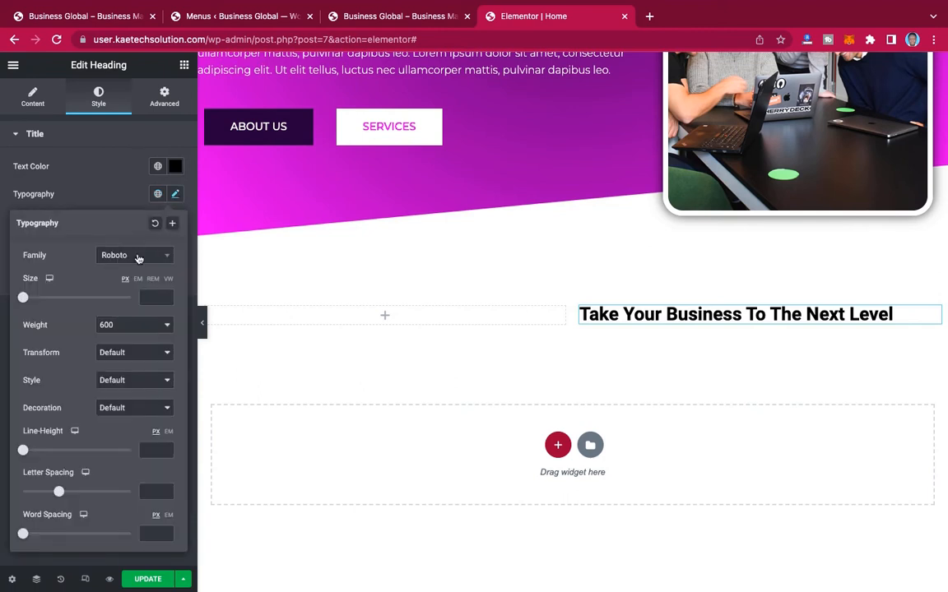
left_click(138, 257)
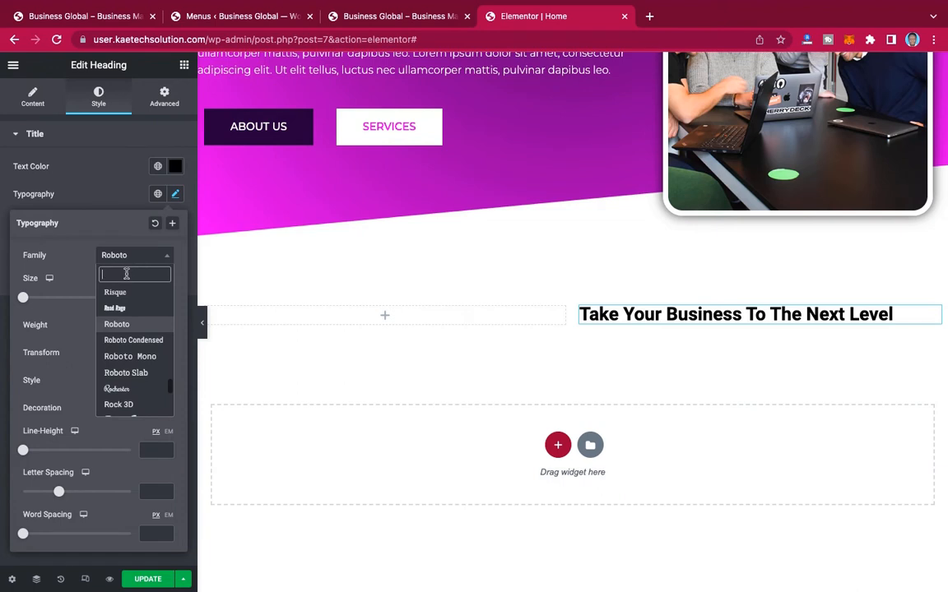
type("MONTS")
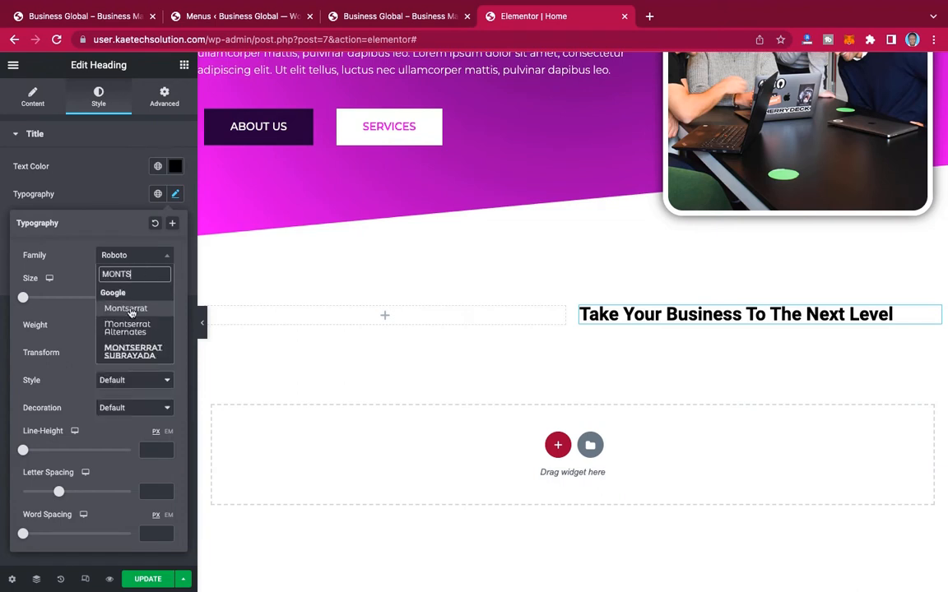
left_click(130, 309)
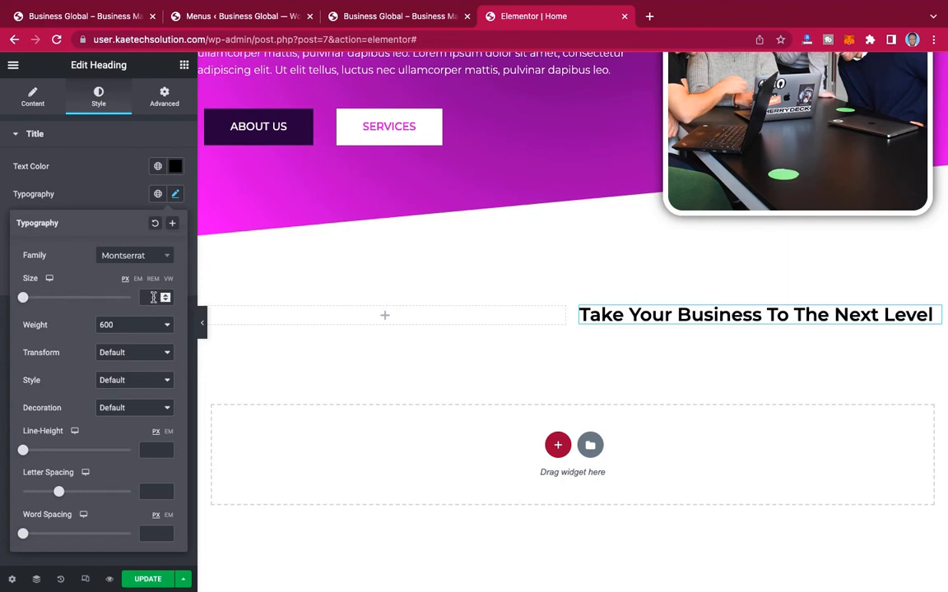
type("55")
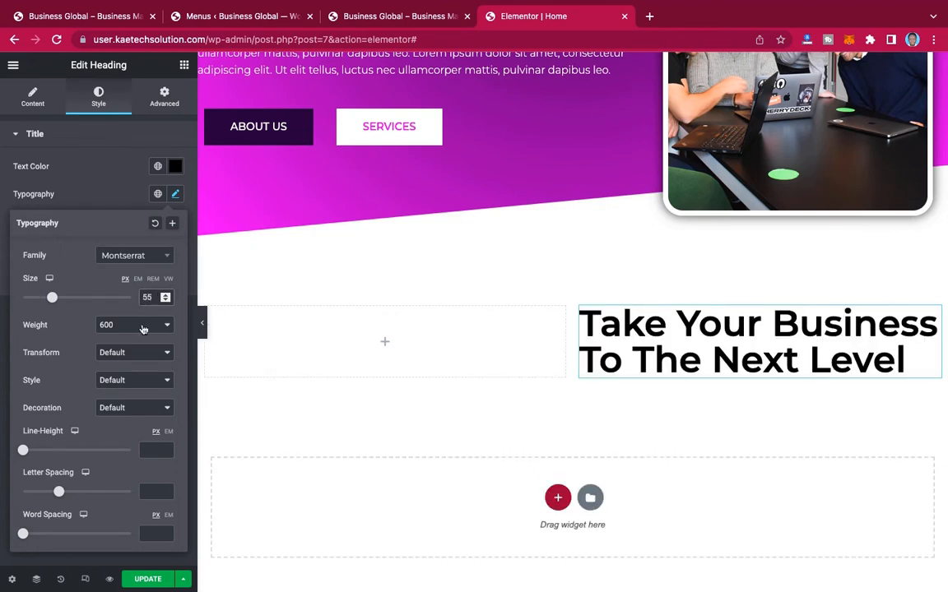
left_click(143, 324)
left_click(142, 321)
key("Up")
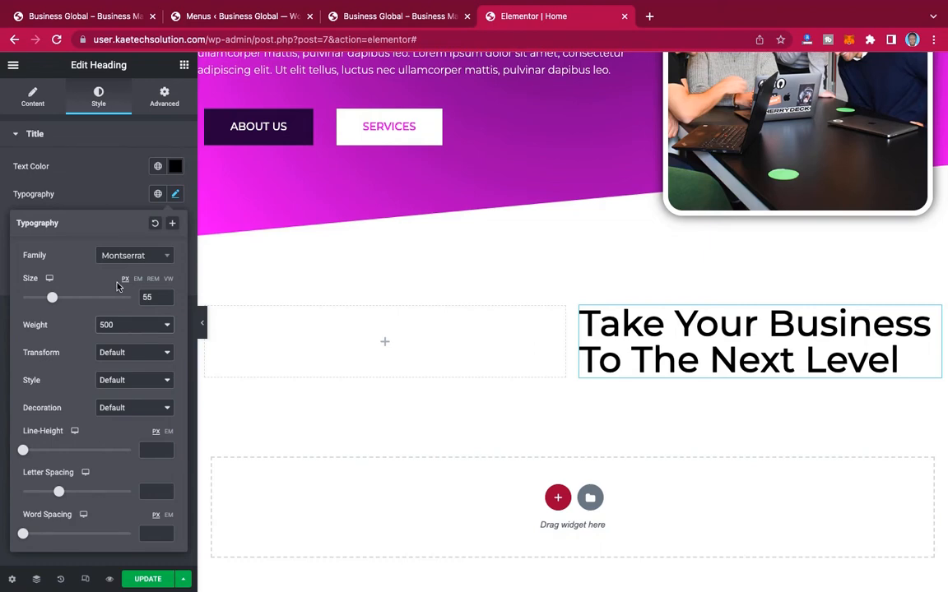
Step: Save the heading's typography as a new global font named "Font 1"
left_click(173, 225)
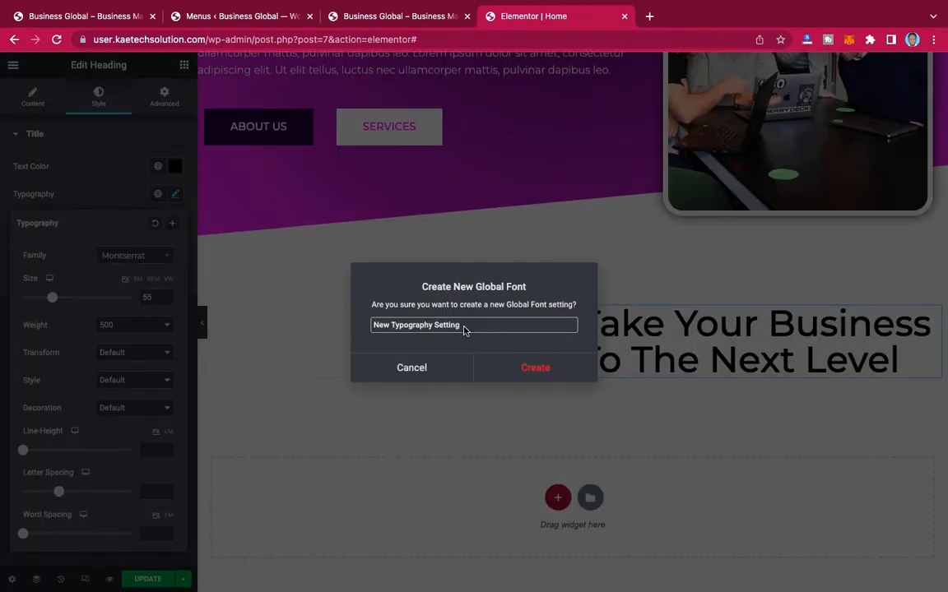
left_click_drag(460, 325, 349, 327)
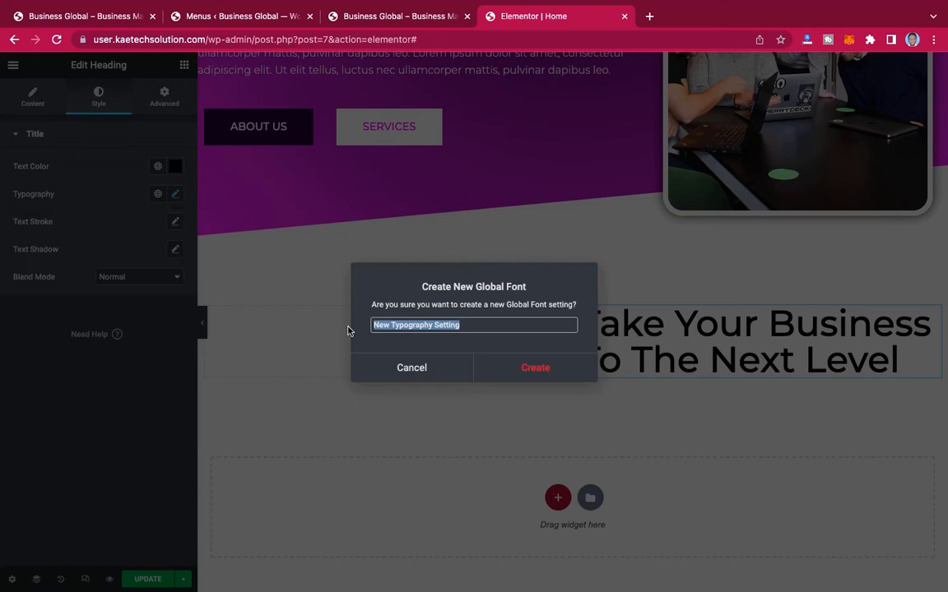
type("Font")
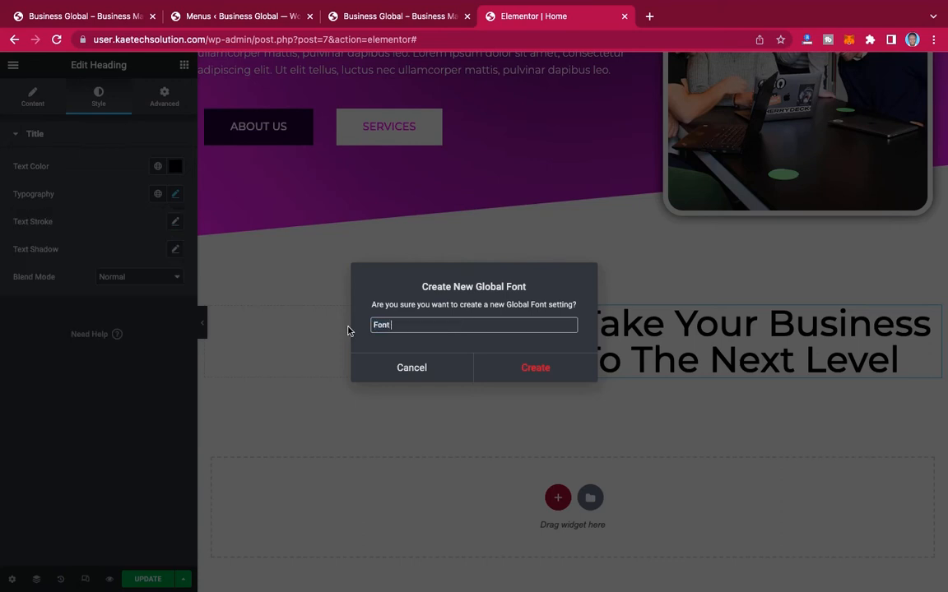
type(" 1")
left_click(534, 367)
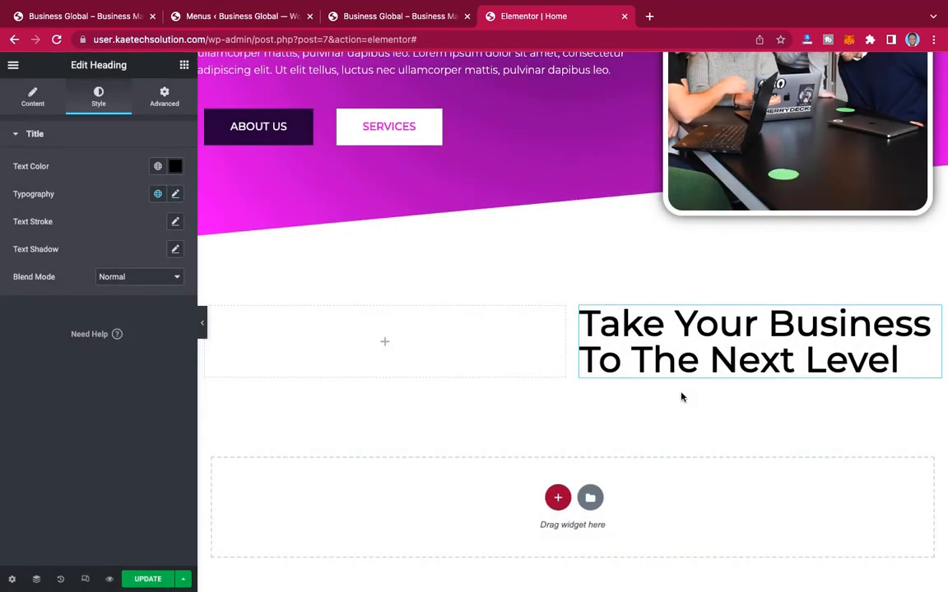
Step: Add a Text Editor below the heading with the two Lorem ipsum paragraphs copied from the reference site, and compare it with the original
scroll(682, 397, "down", 2)
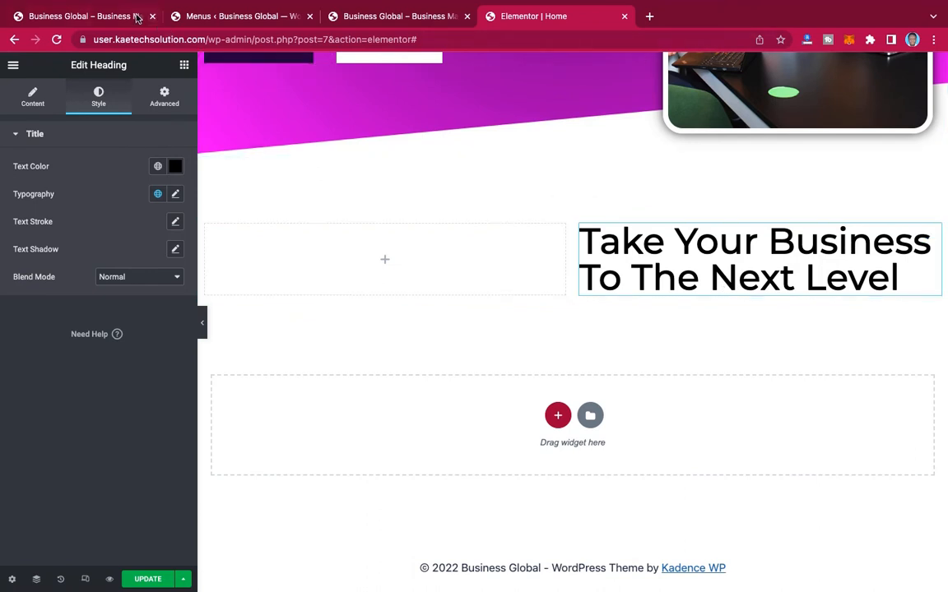
left_click(88, 16)
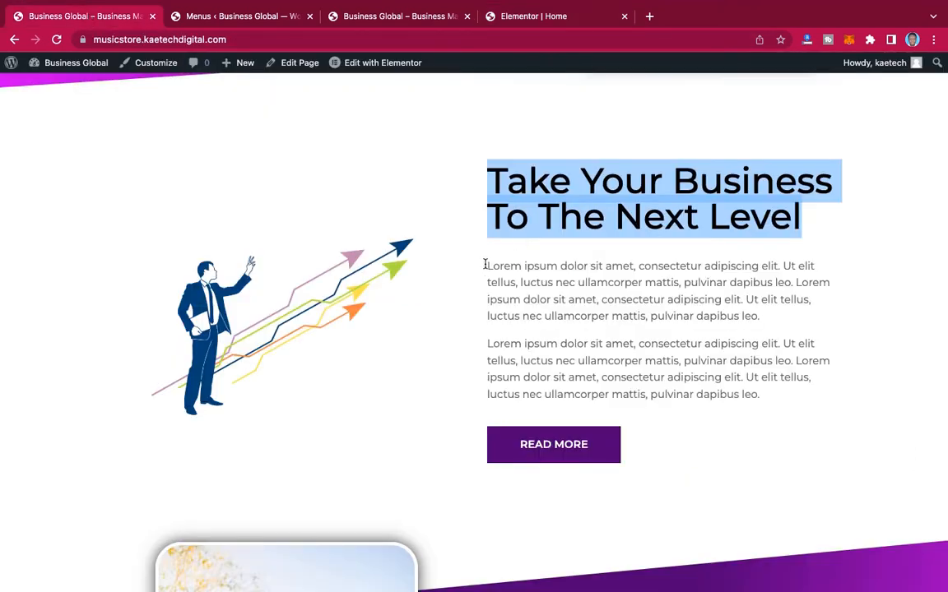
left_click_drag(487, 265, 776, 395)
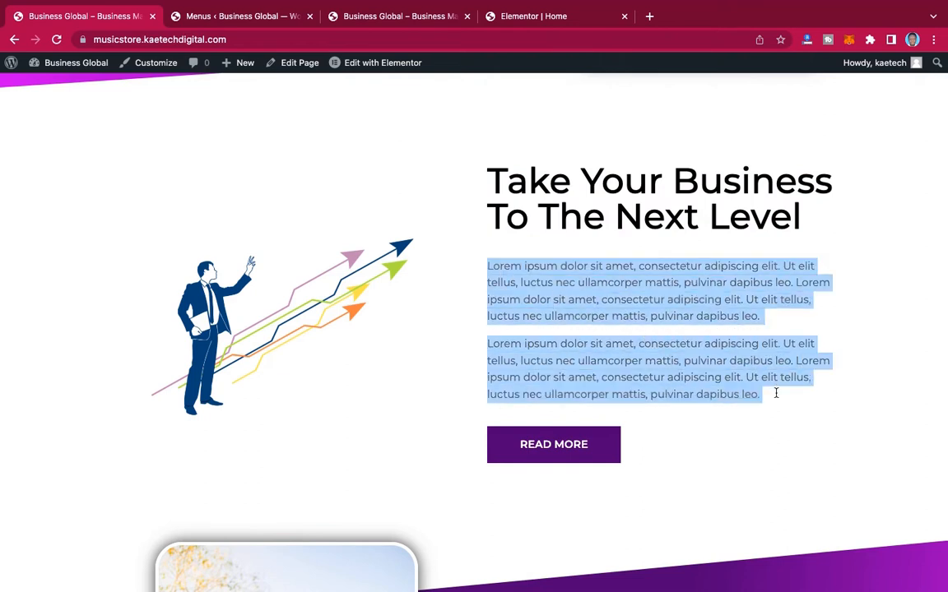
left_click(563, 17)
right_click(693, 285)
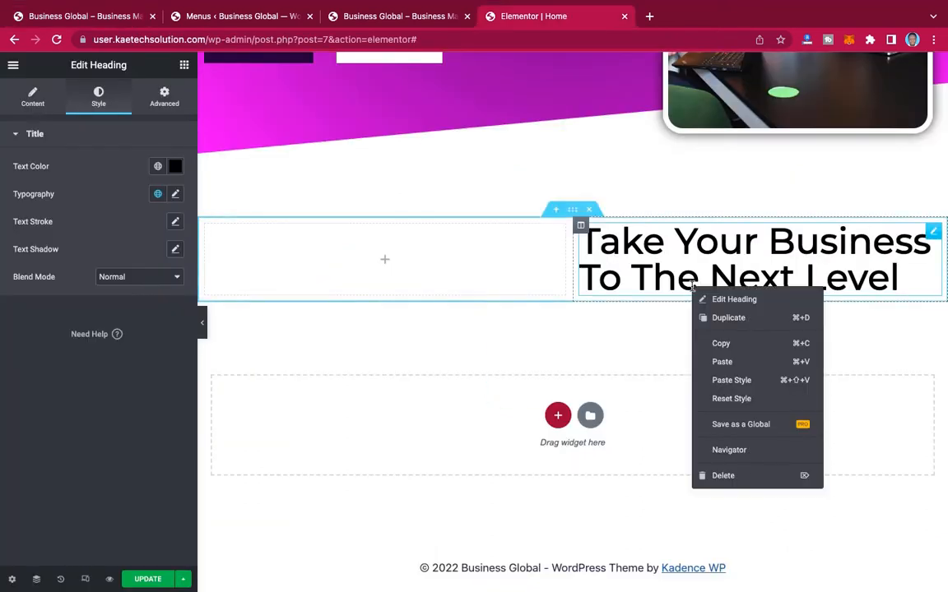
left_click(618, 290)
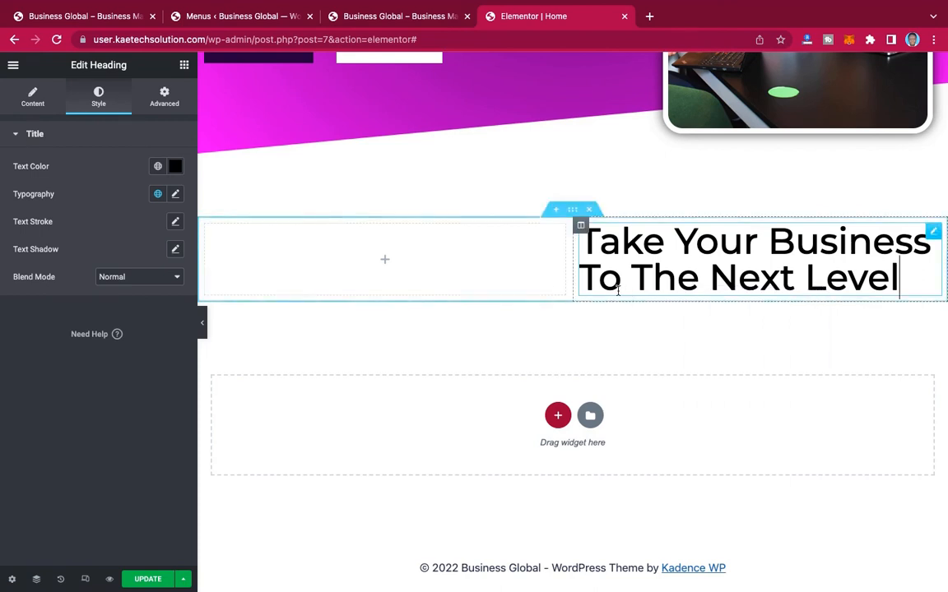
left_click(185, 68)
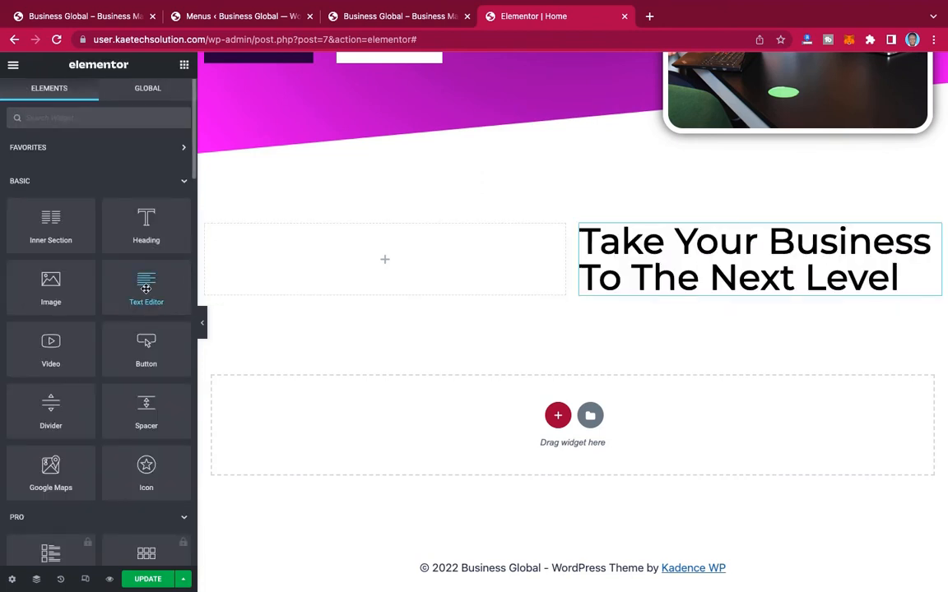
left_click_drag(143, 296, 671, 281)
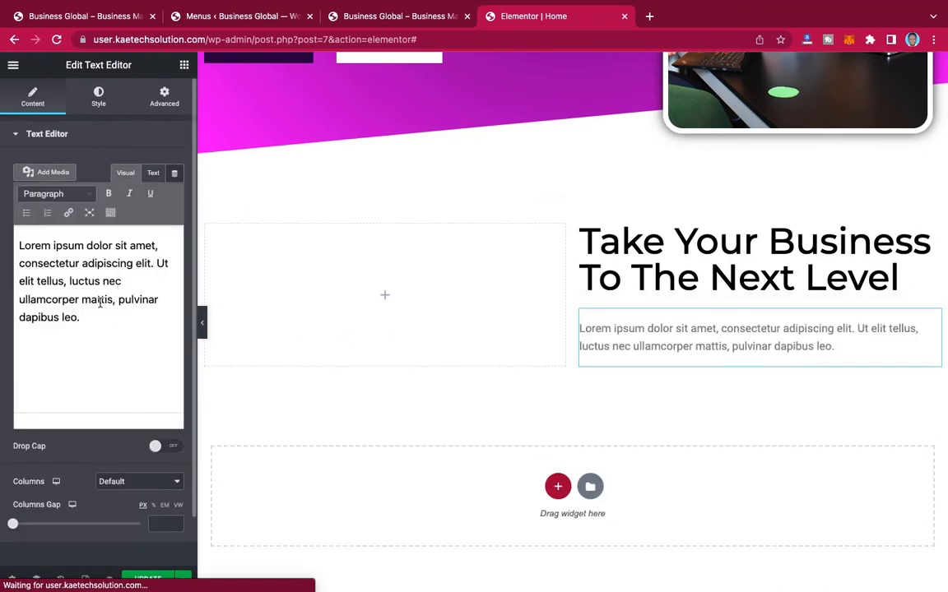
triple_click(100, 303)
key("super+v")
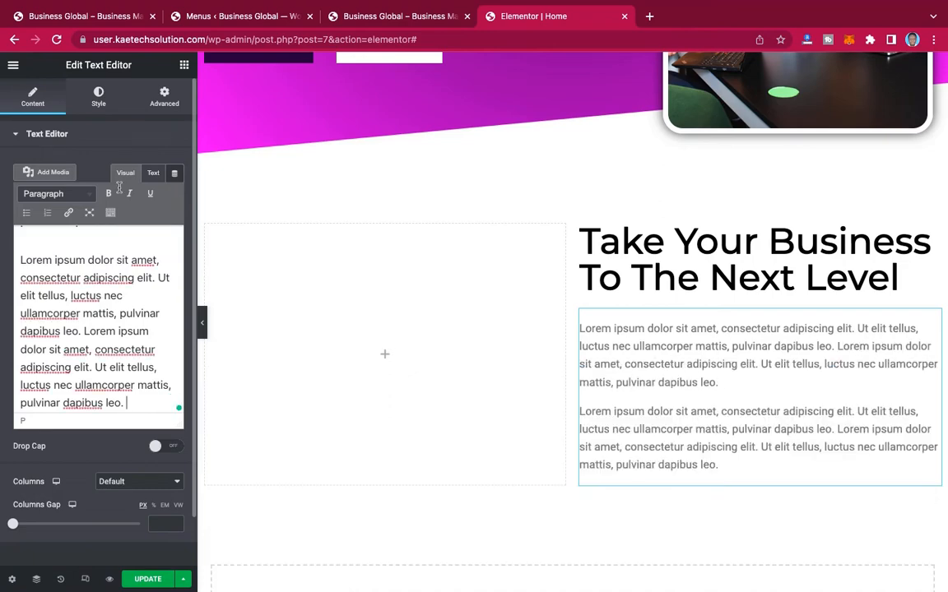
left_click(97, 16)
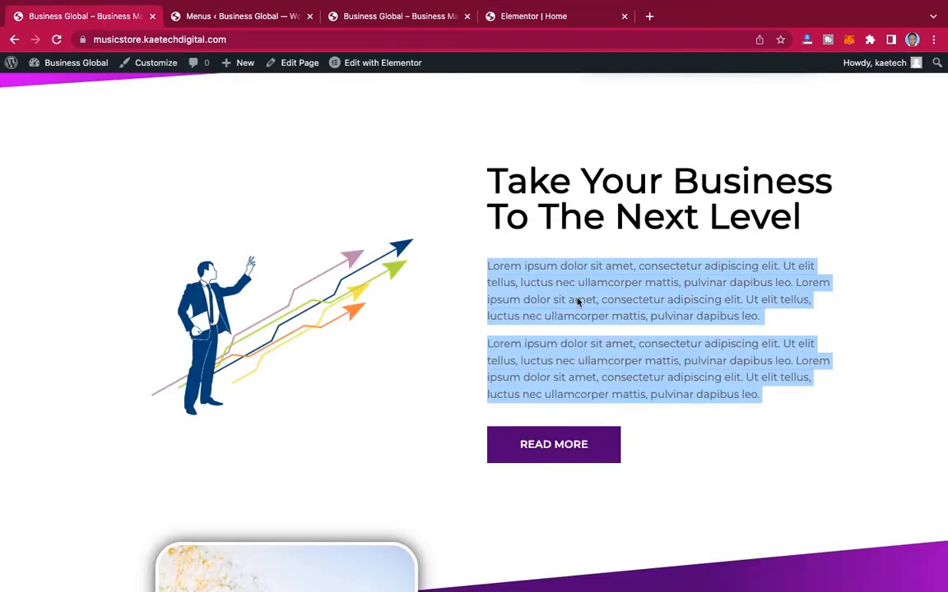
left_click(580, 315)
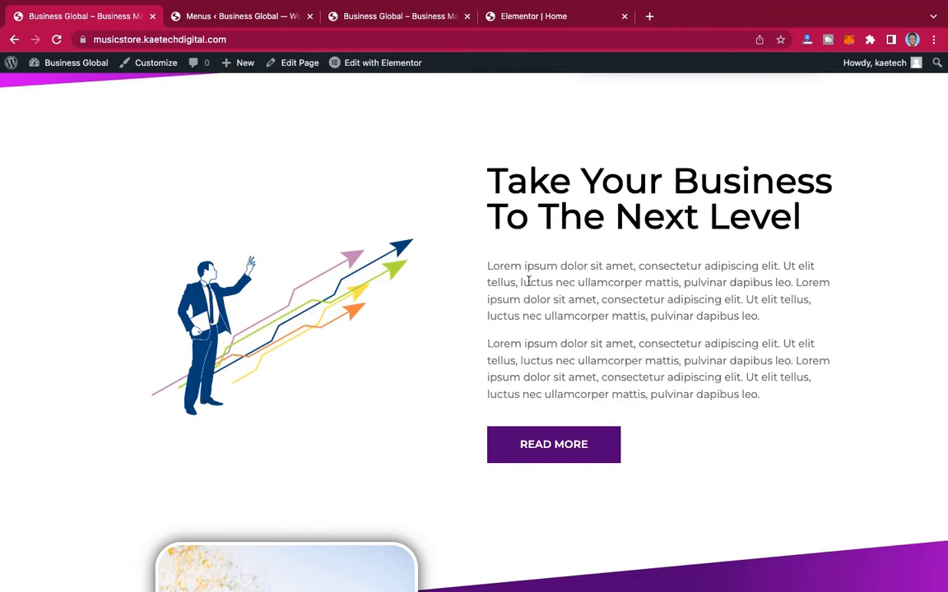
left_click(539, 16)
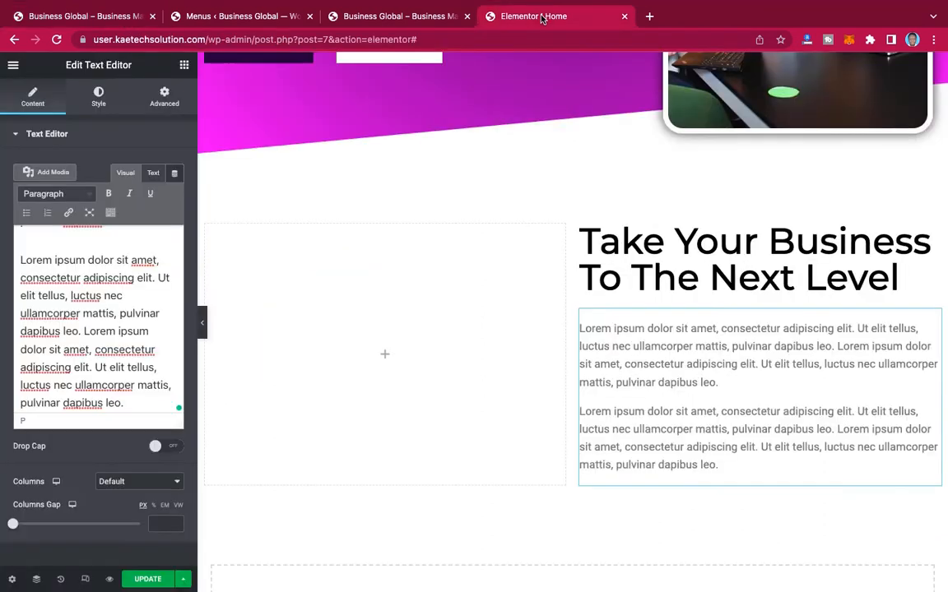
Step: Set the text color of the Lorem ipsum paragraphs to dark gray, #4B4B4B
left_click(98, 92)
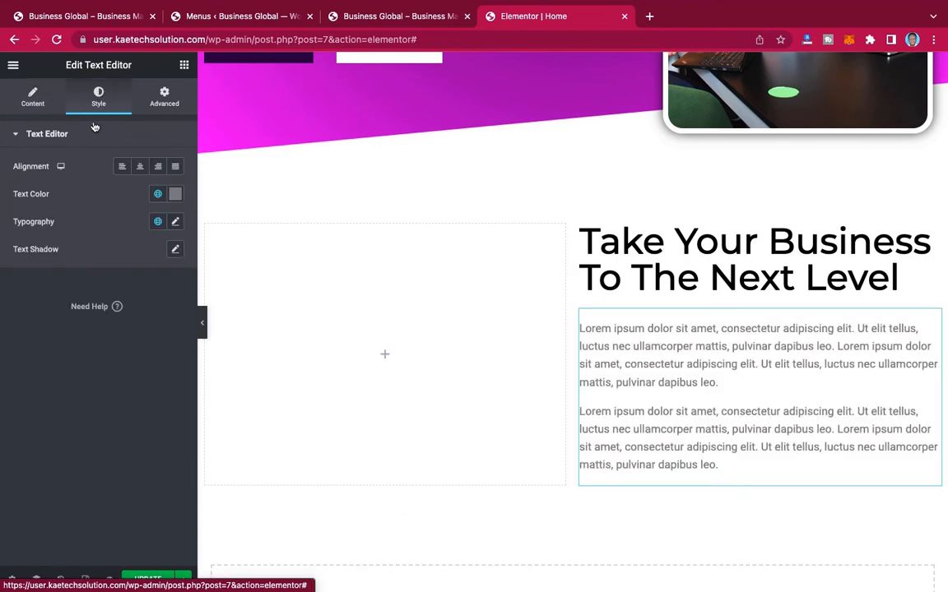
left_click(175, 195)
left_click(24, 337)
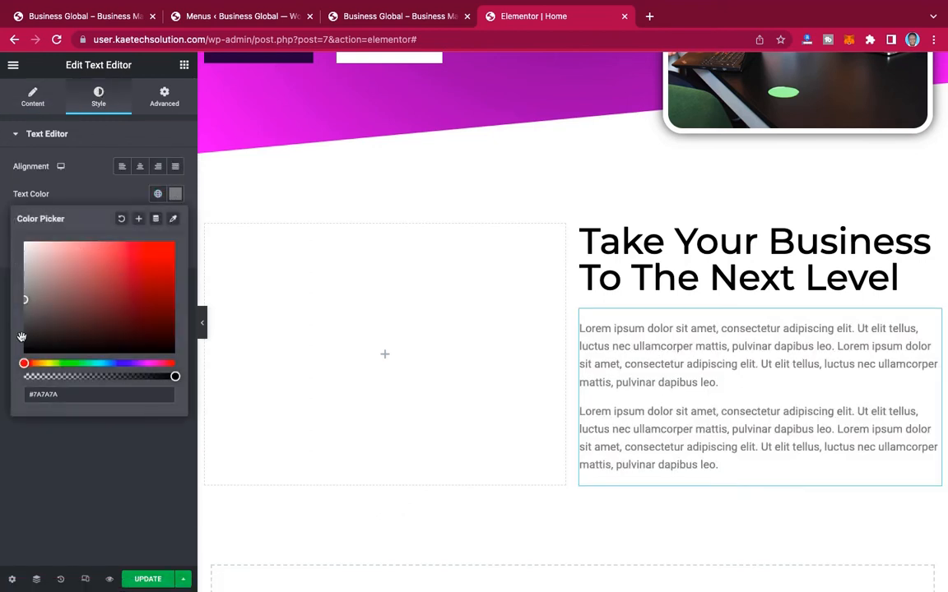
left_click_drag(25, 335, 25, 321)
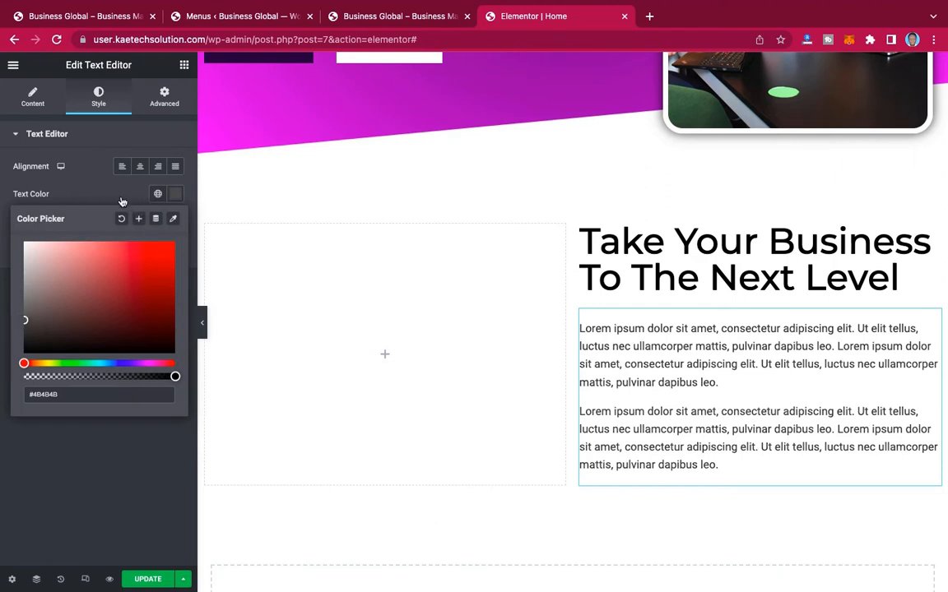
Step: Save the paragraphs' text color as a new global color named "Text color"
left_click(140, 221)
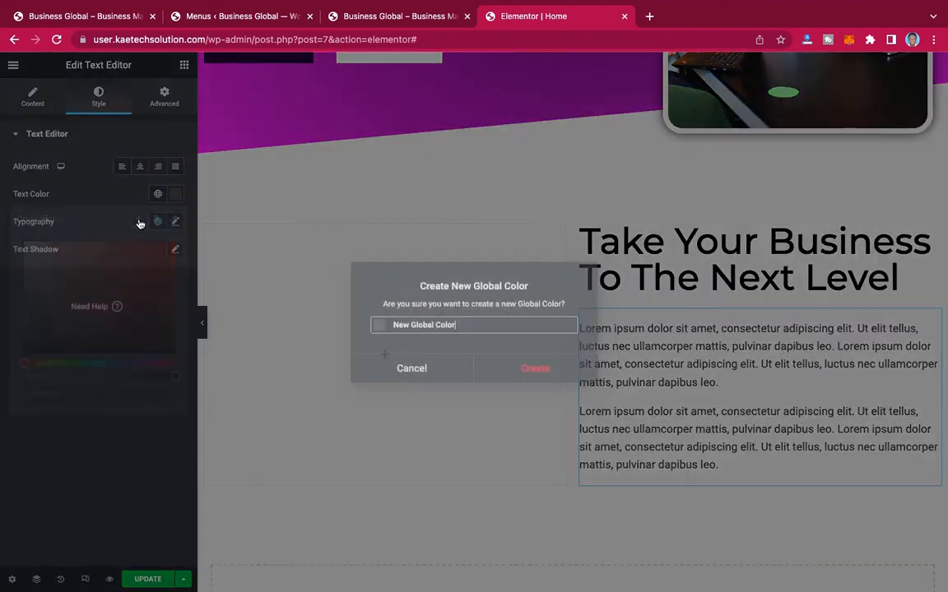
left_click_drag(457, 326, 391, 325)
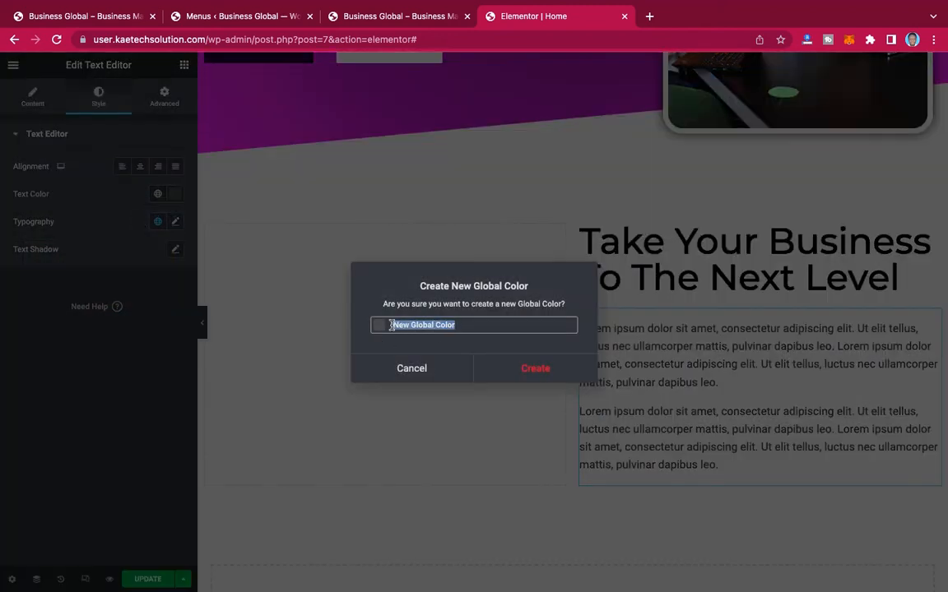
type("Text ")
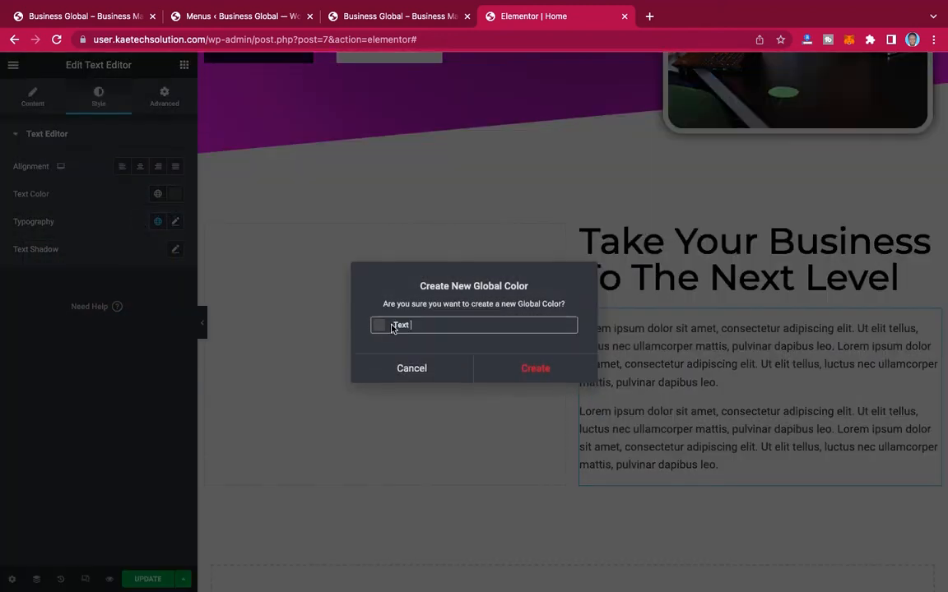
type("color")
left_click(537, 368)
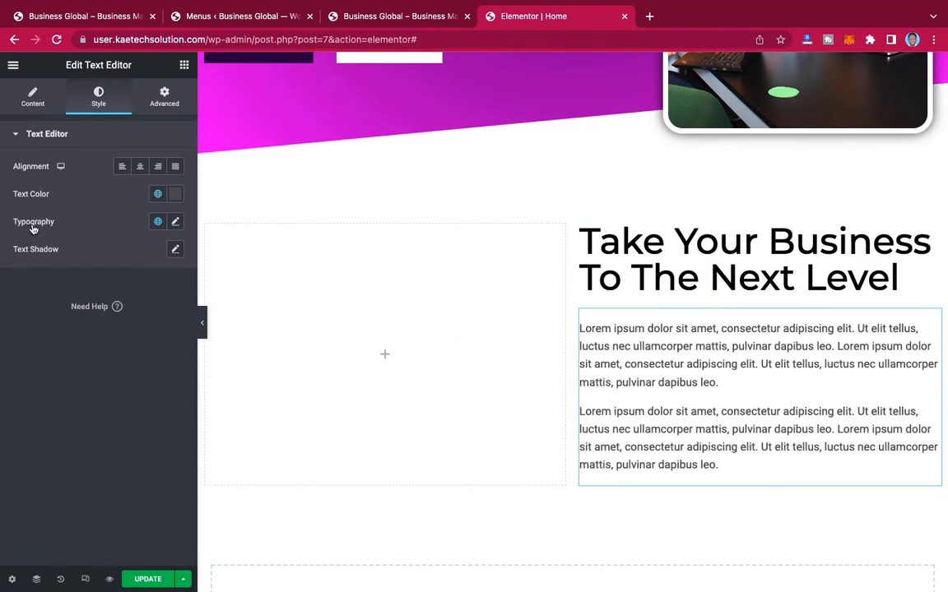
Step: Set the Lorem ipsum paragraphs' typography to Montserrat, size 16 px and weight 400
left_click(175, 222)
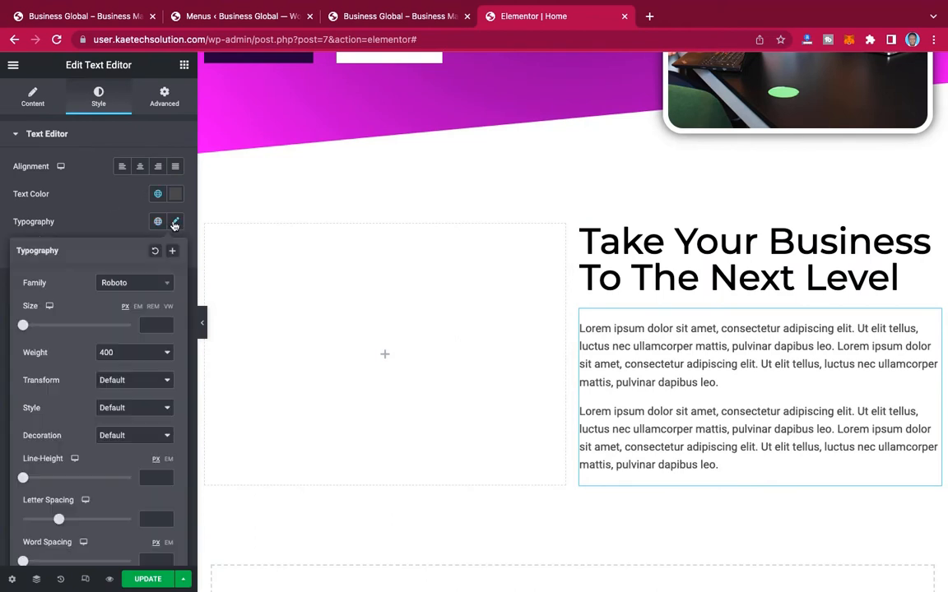
left_click(145, 289)
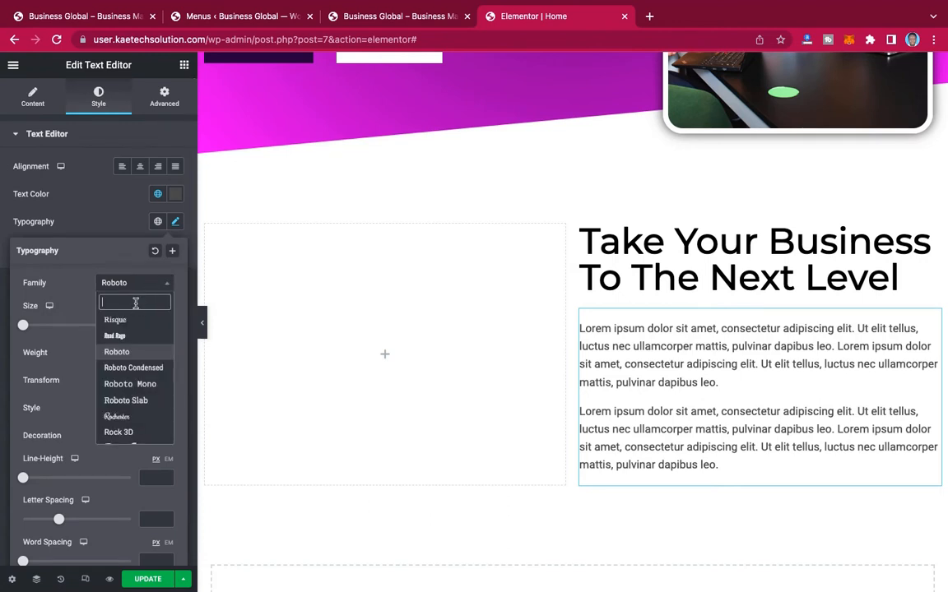
type("monts")
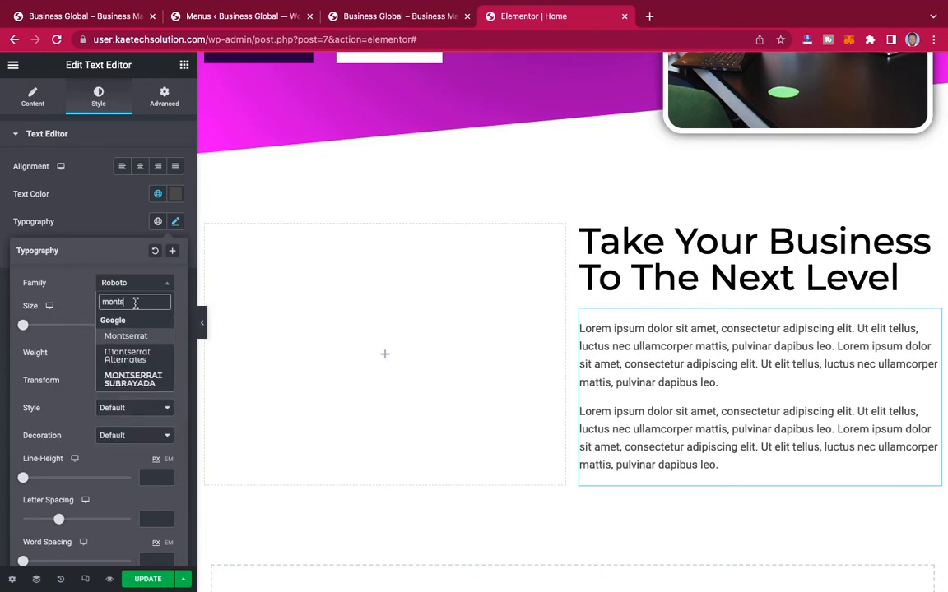
left_click(137, 337)
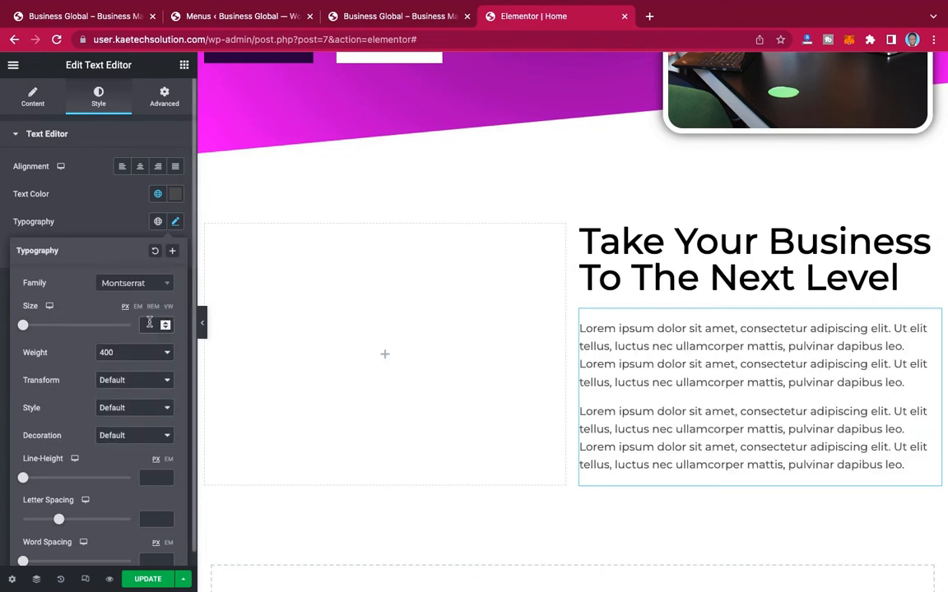
left_click(149, 324)
type("18")
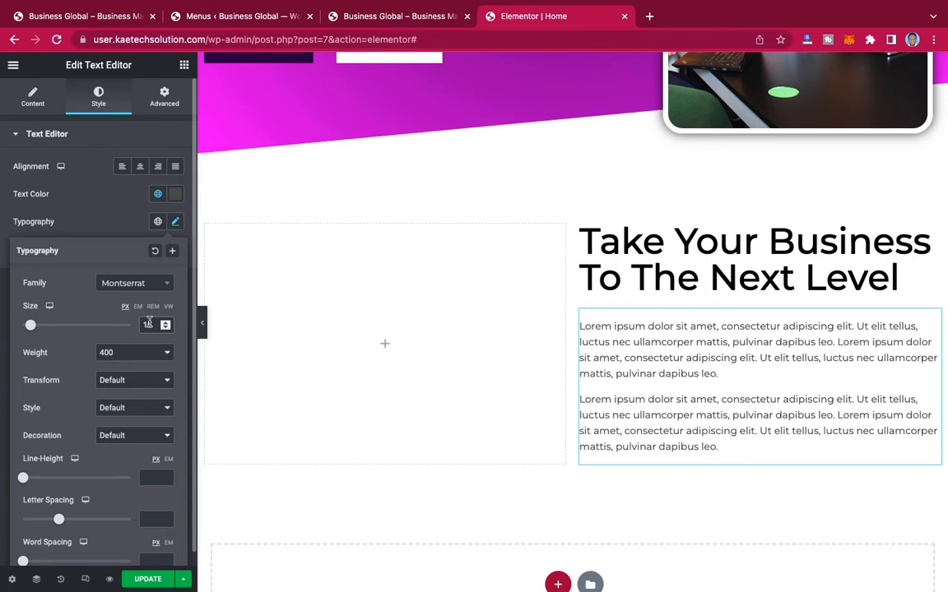
key("BackSpace")
type("6")
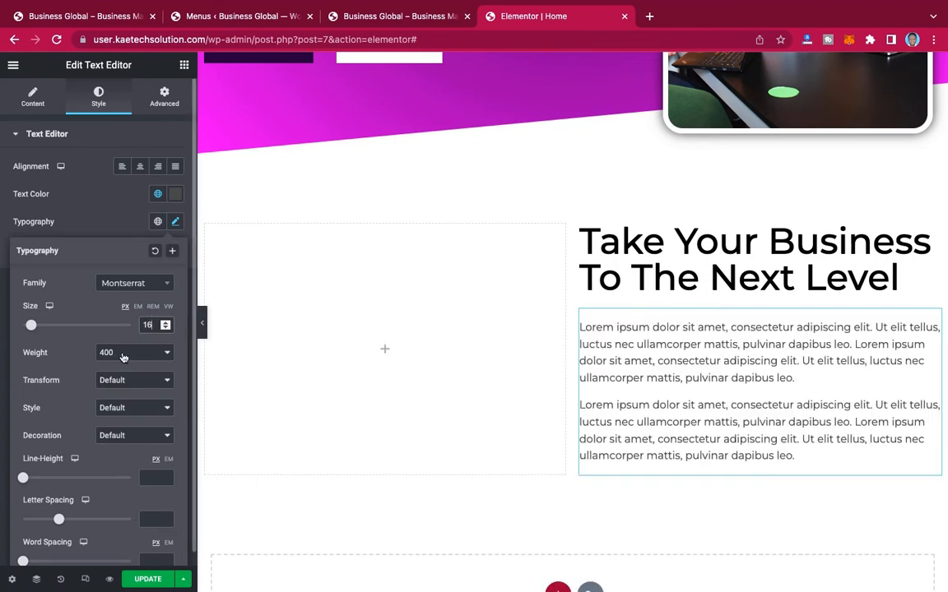
left_click(122, 353)
left_click(122, 339)
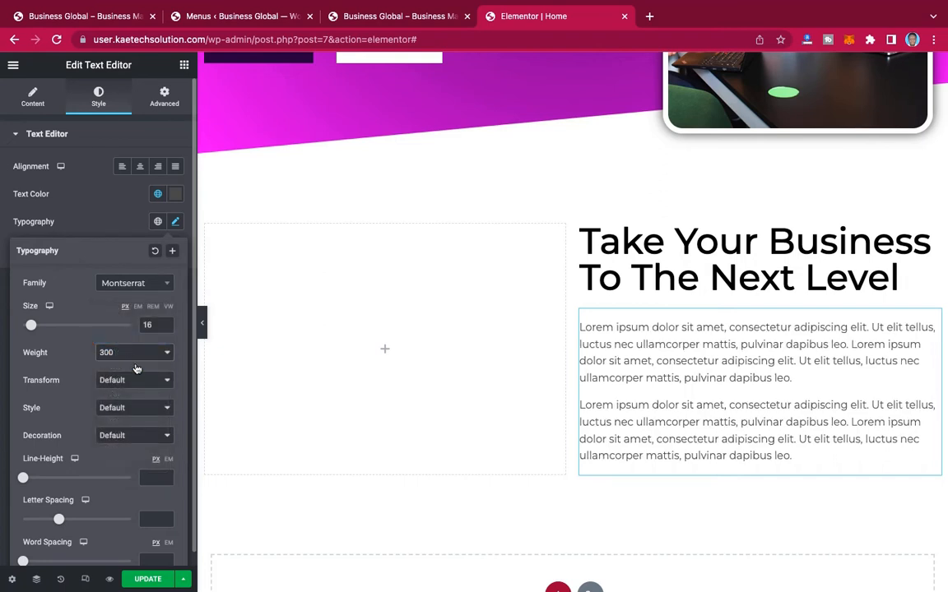
left_click(147, 355)
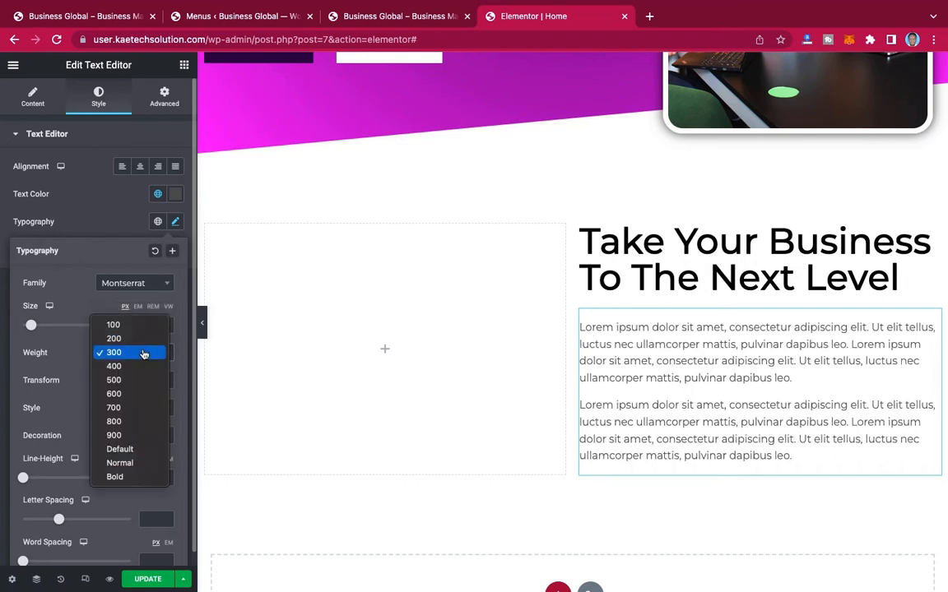
left_click(133, 367)
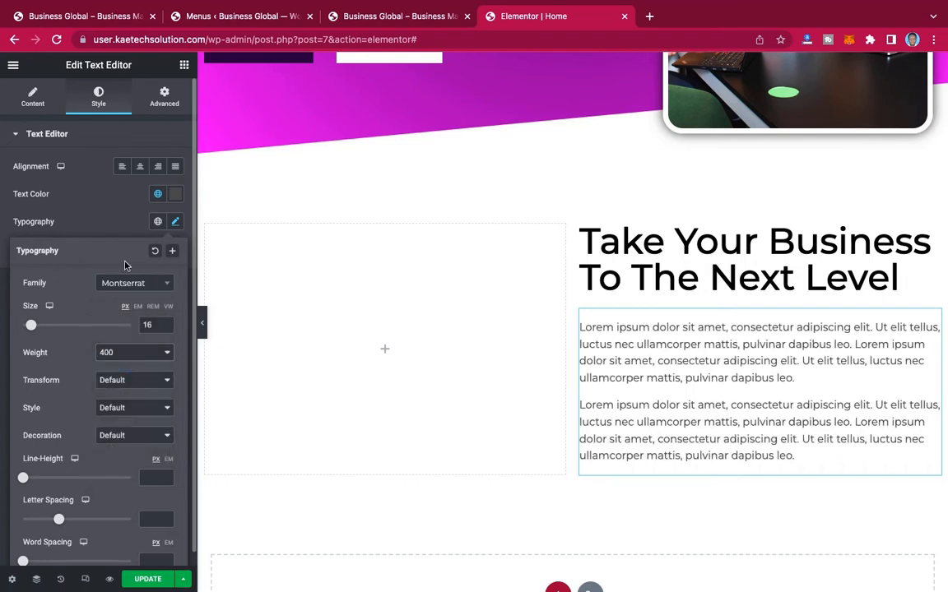
left_click(113, 228)
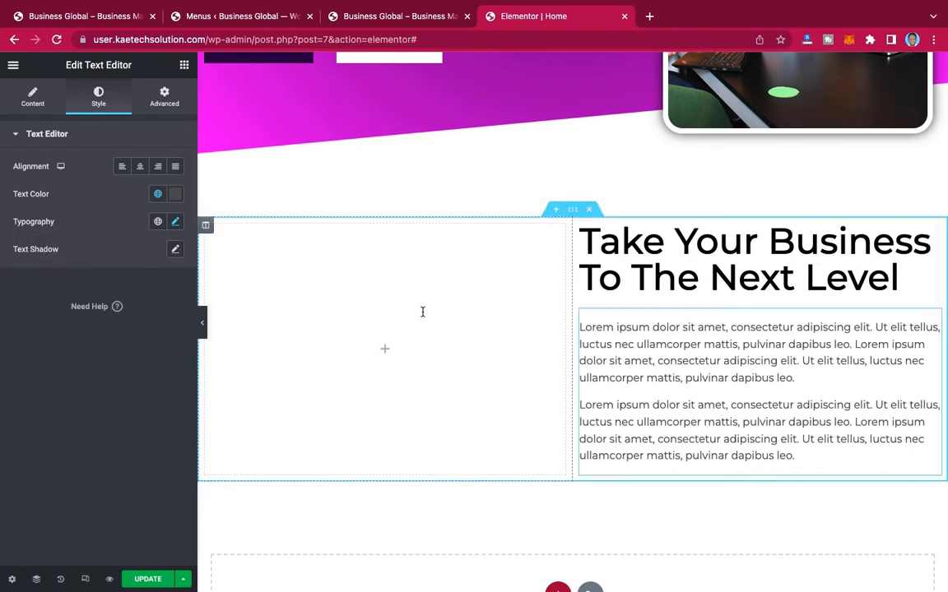
Step: Save the paragraphs' typography as a new global font named "font 2"
left_click(174, 223)
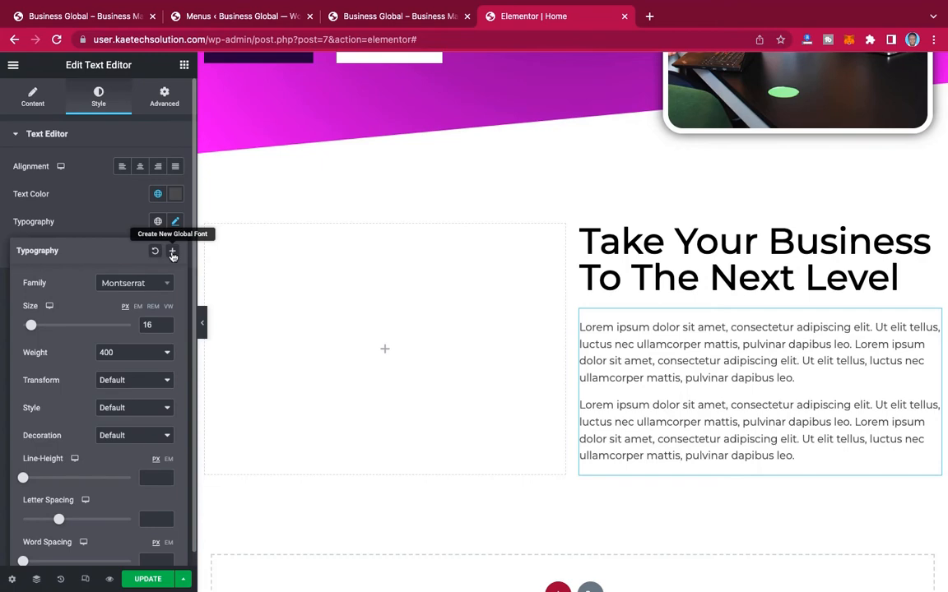
left_click(172, 254)
left_click_drag(463, 325, 350, 327)
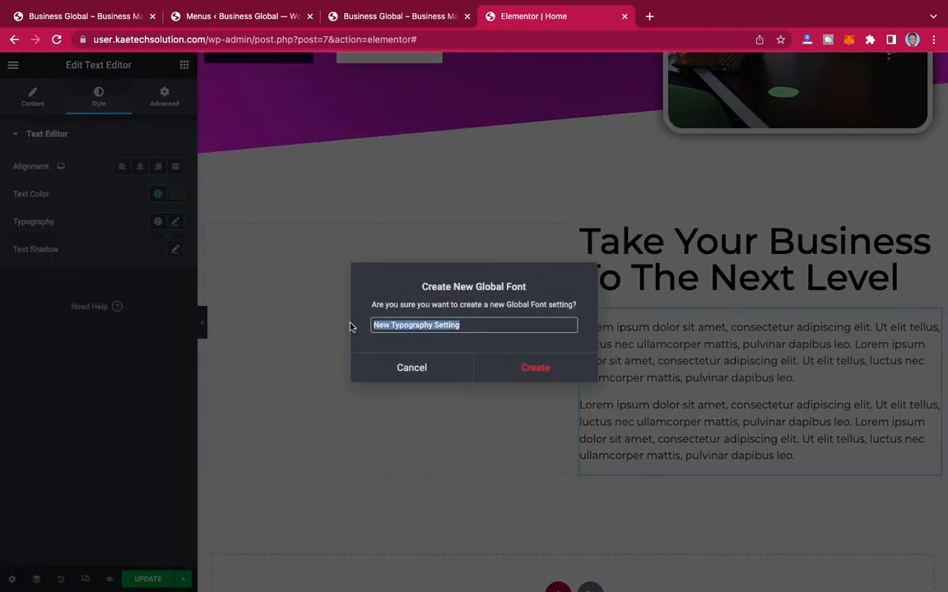
type("font")
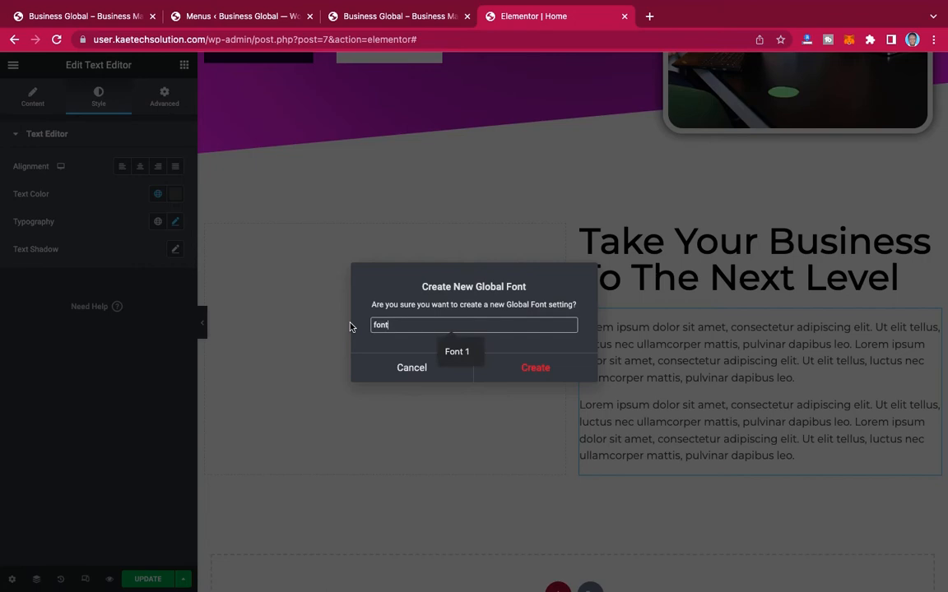
type(" 2")
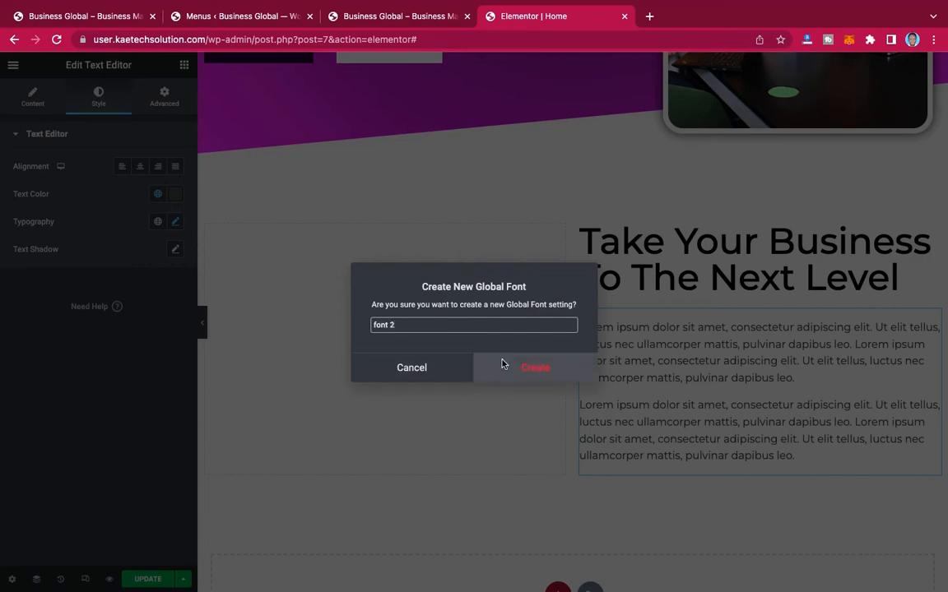
left_click(531, 368)
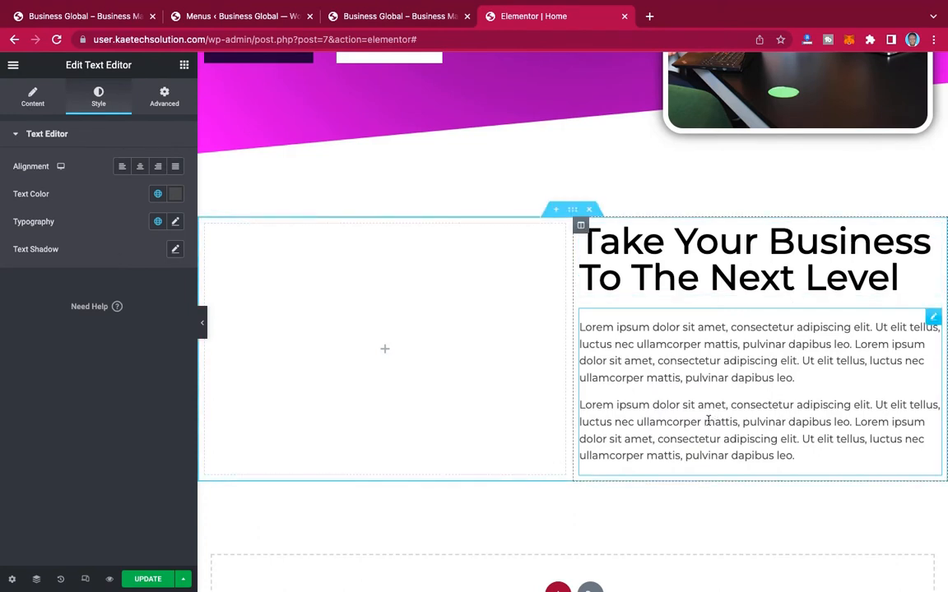
Step: Check the reference section, then copy the hero's "ABOUT US" button and paste it below the Lorem ipsum paragraphs
left_click(87, 16)
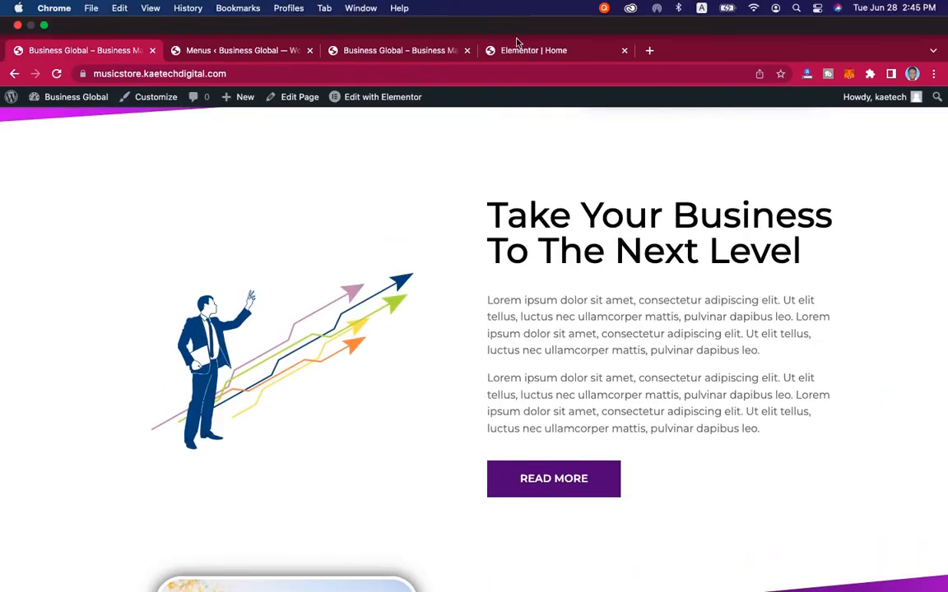
left_click(517, 49)
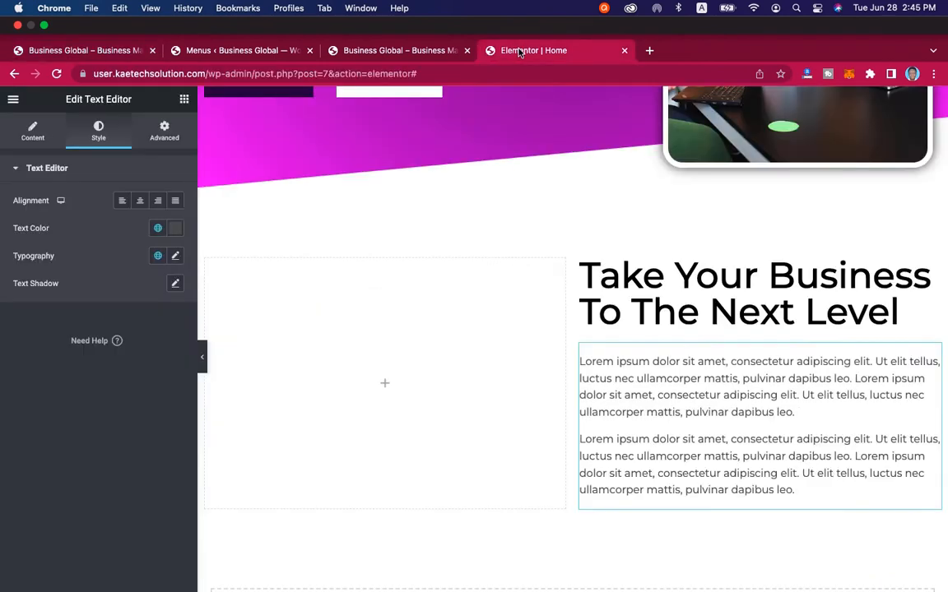
scroll(649, 326, "up", 1)
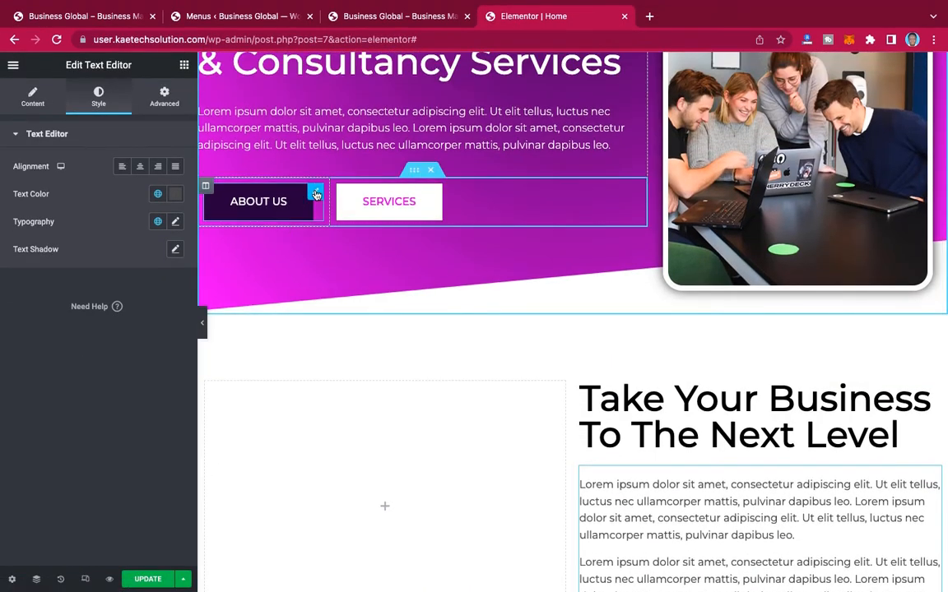
right_click(316, 194)
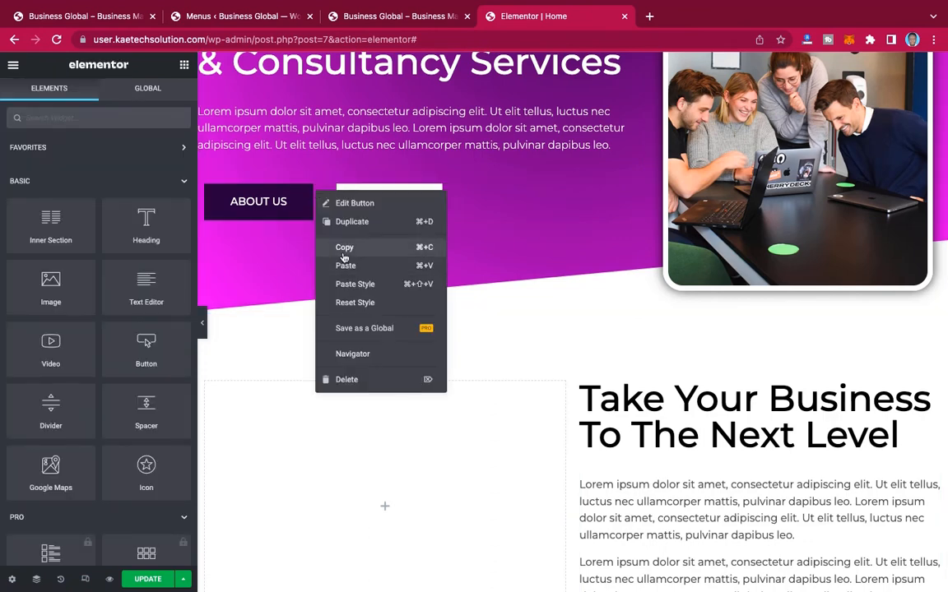
left_click(318, 246)
scroll(605, 349, "down", 3)
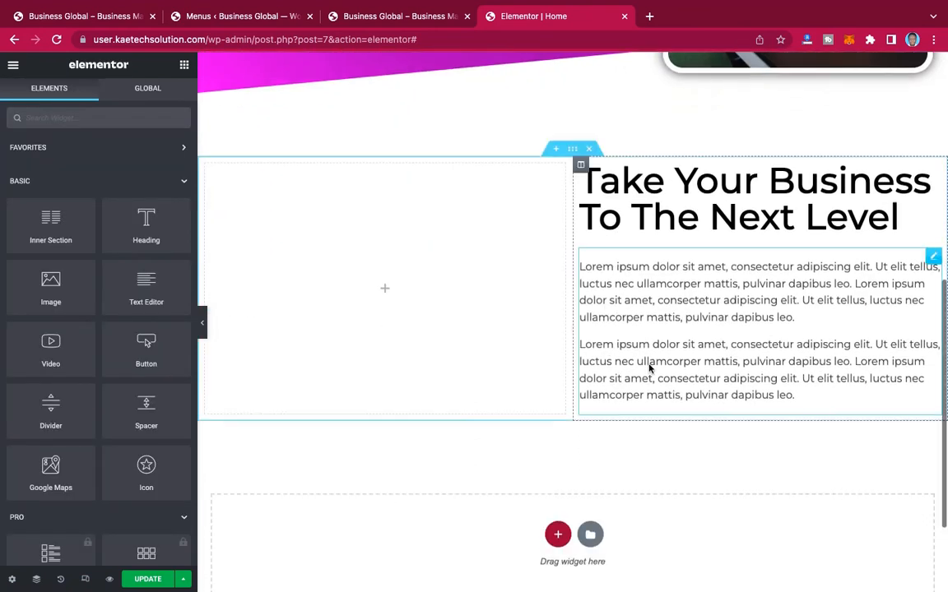
right_click(650, 368)
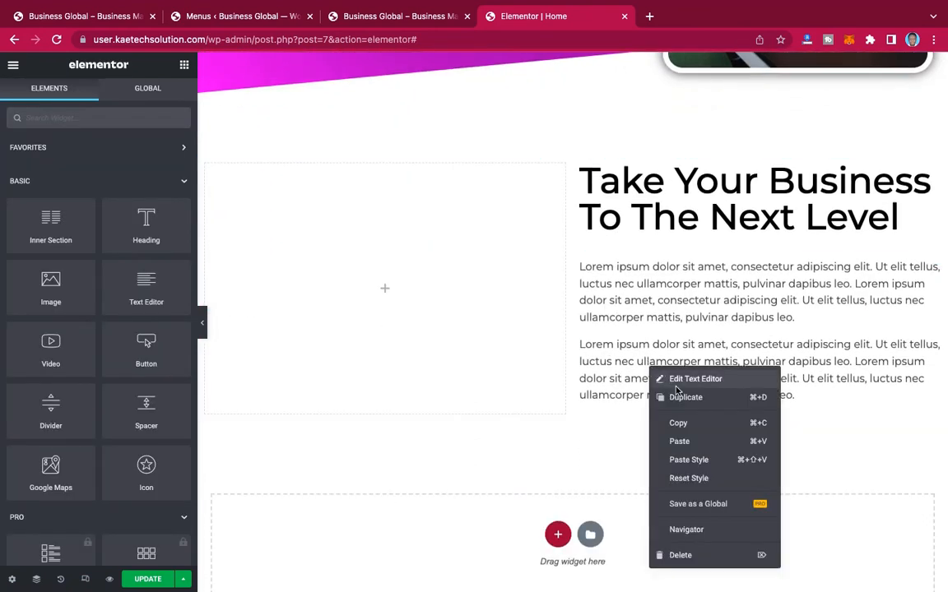
left_click(680, 441)
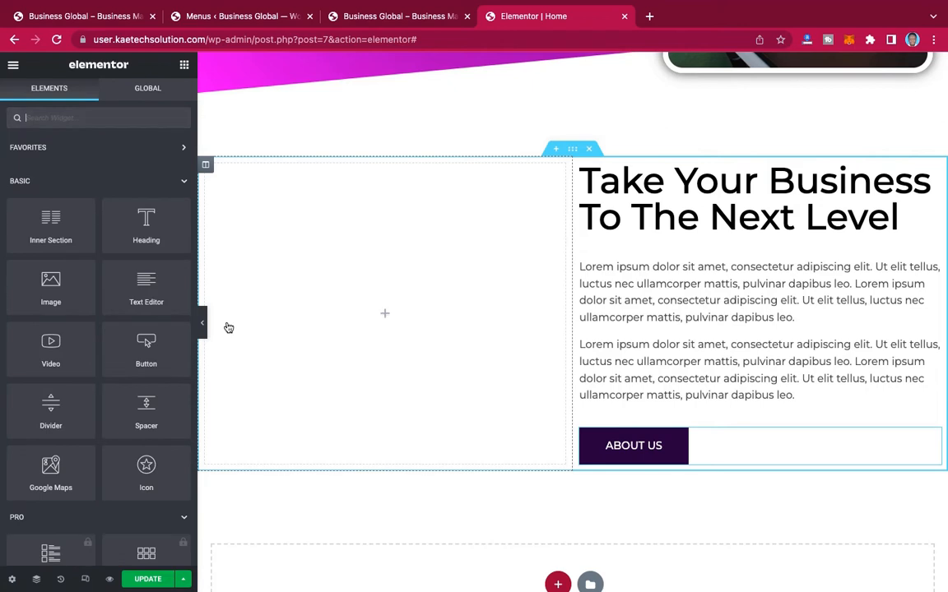
Step: Add an Image widget to the empty column beside the "Take Your Business To The Next Level" text and upload arrows.png into it
left_click_drag(47, 284, 378, 314)
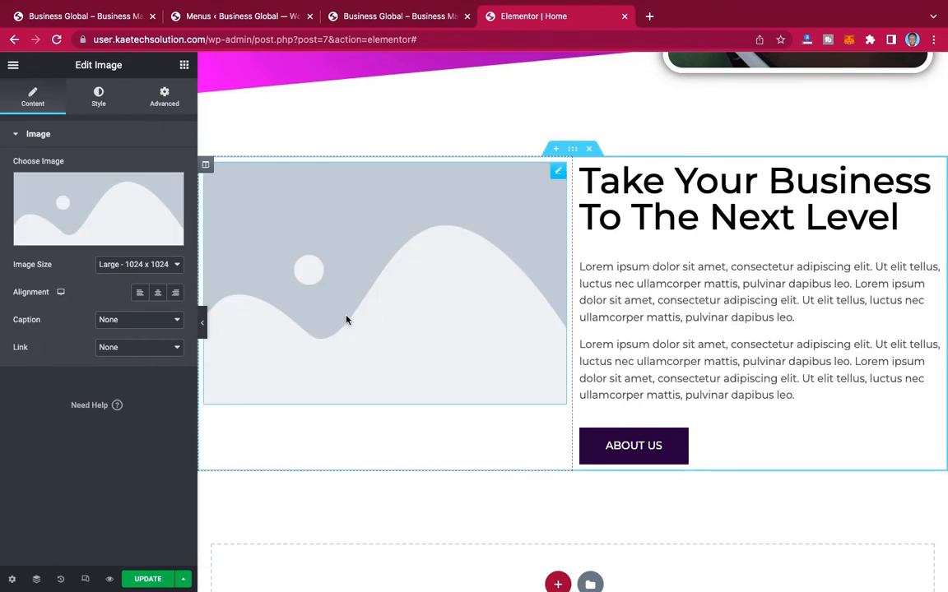
left_click(97, 204)
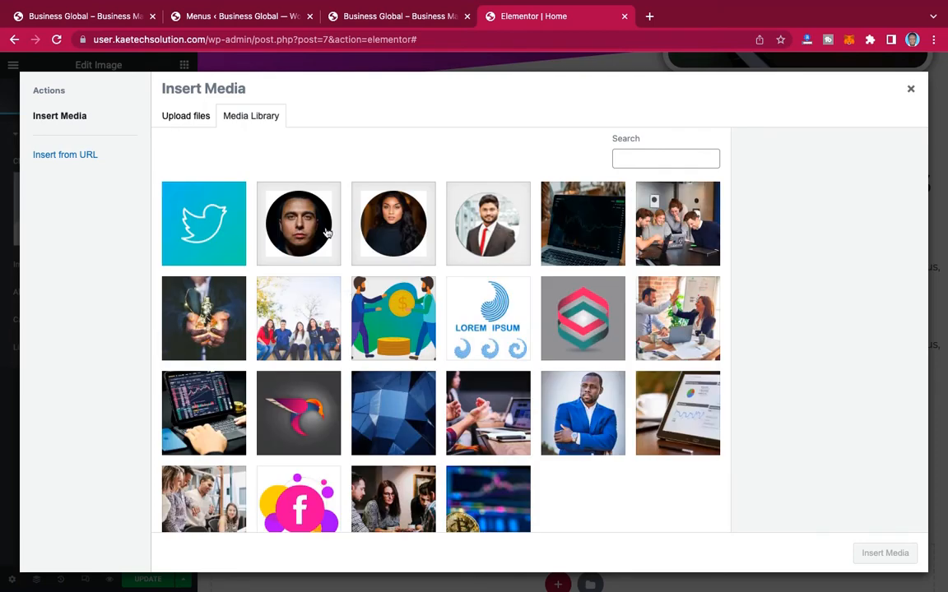
scroll(484, 385, "down", 2)
scroll(484, 385, "up", 2)
left_click(189, 115)
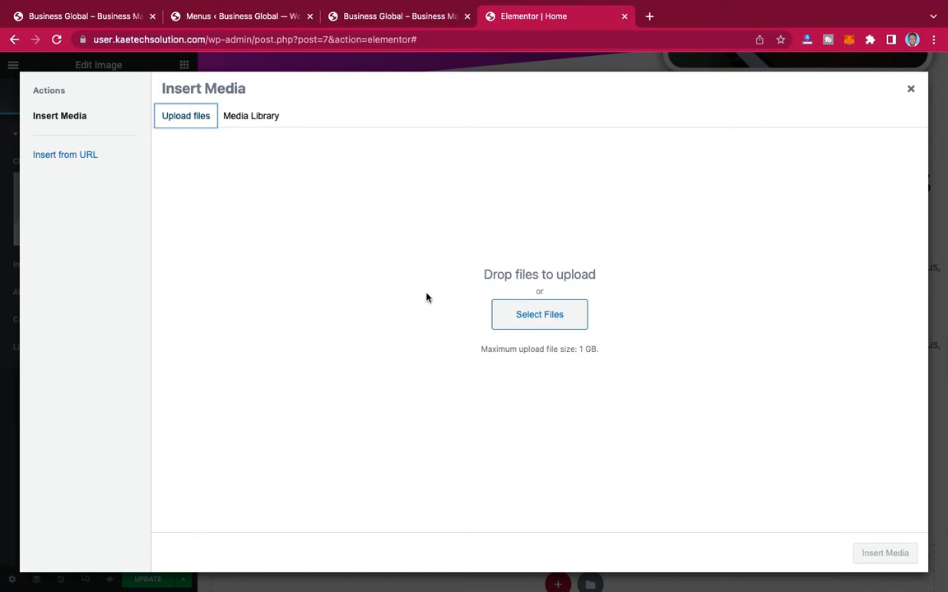
left_click(546, 317)
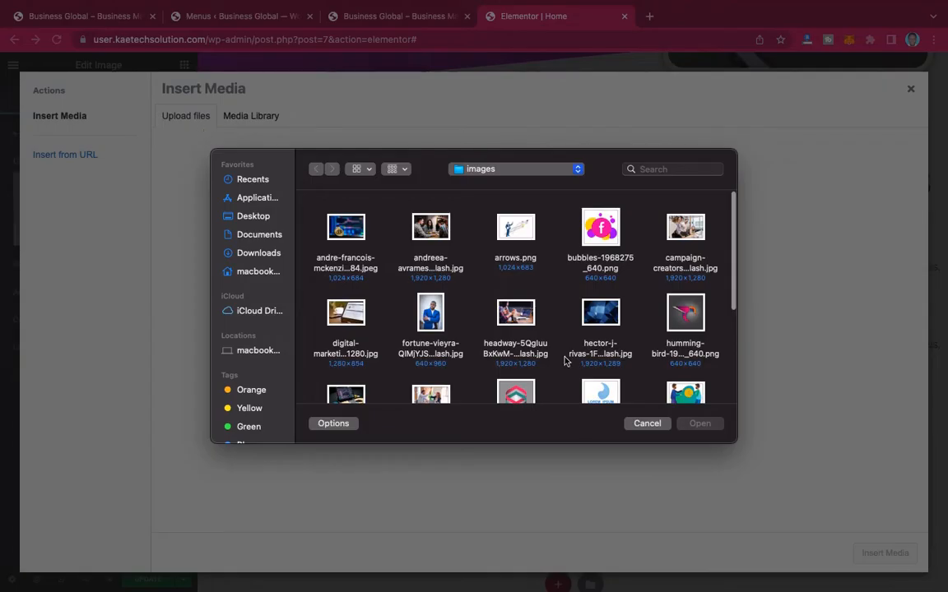
left_click(513, 240)
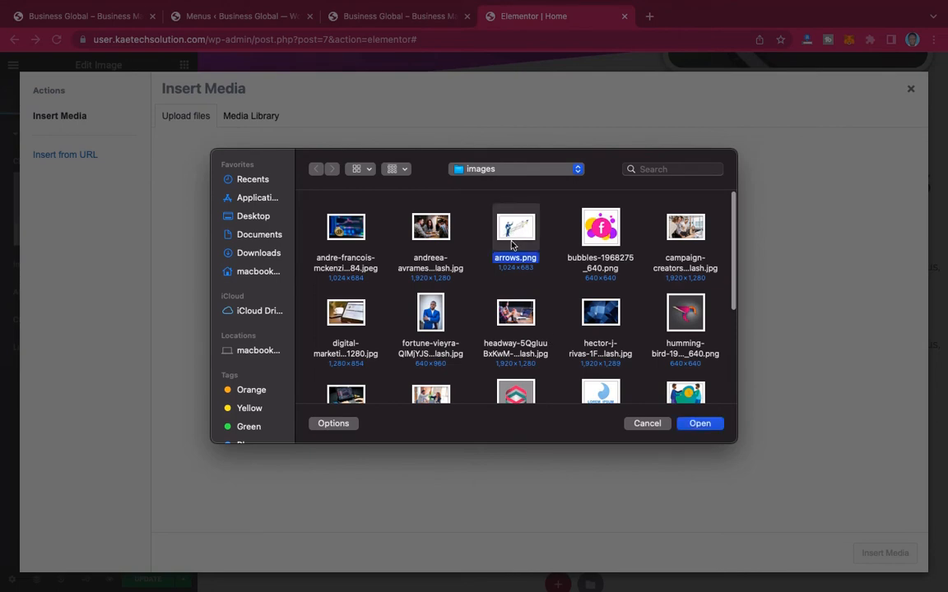
left_click(701, 424)
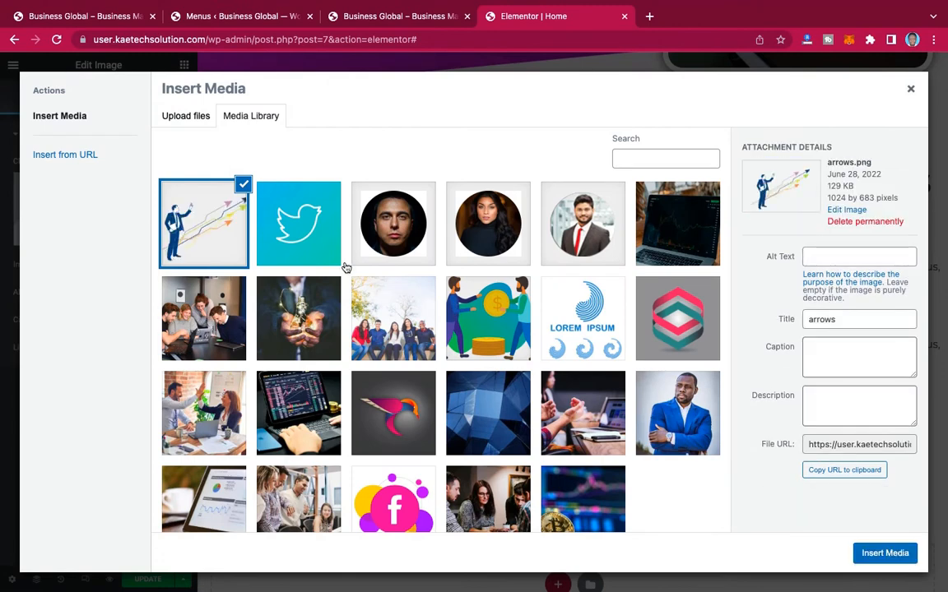
left_click(885, 553)
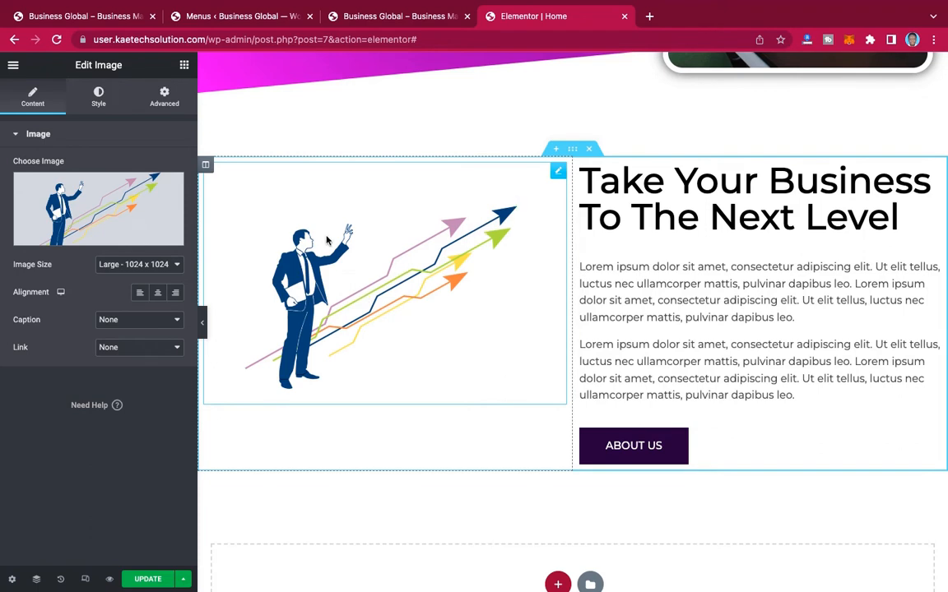
Step: Set the arrows image's hover animation to Bob
left_click(98, 97)
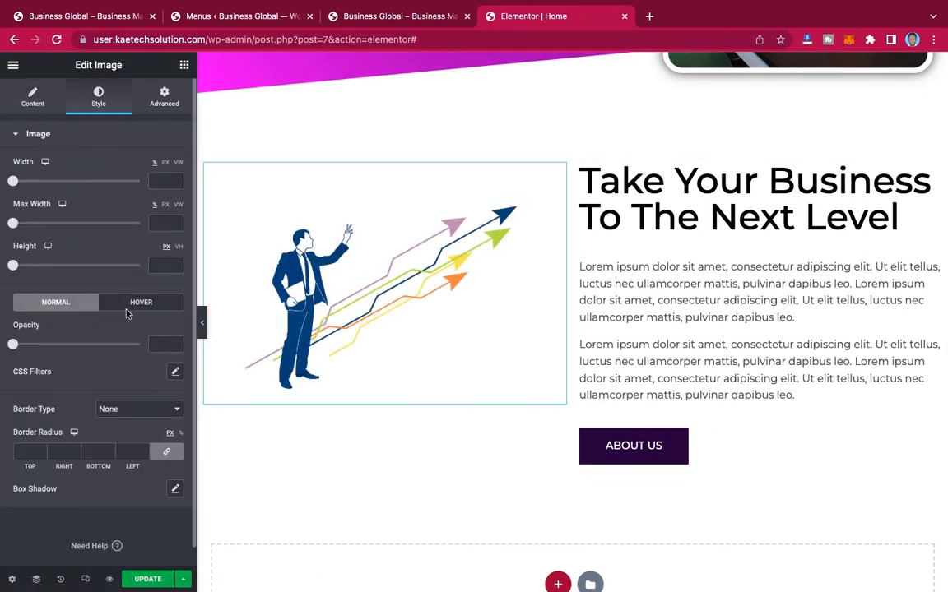
left_click(131, 303)
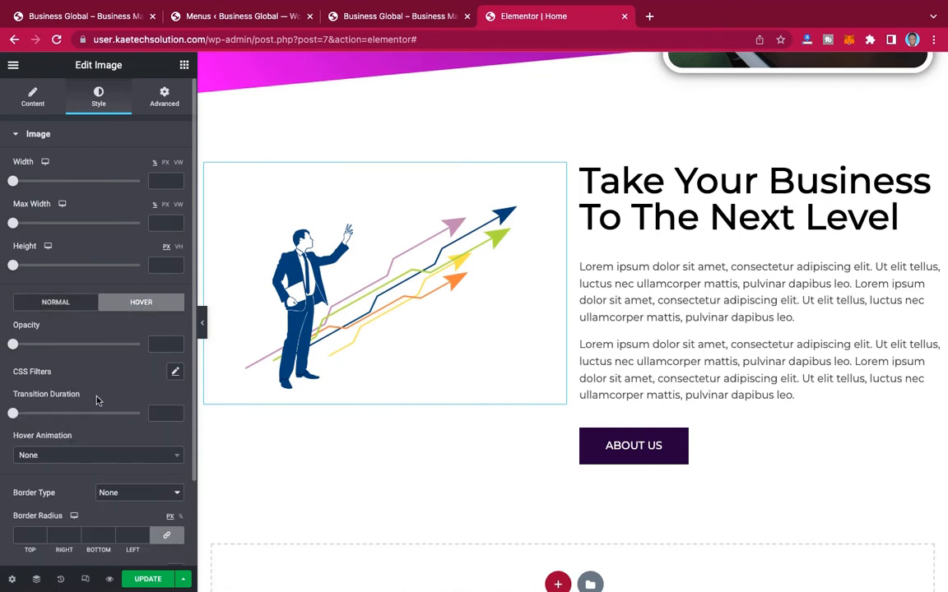
scroll(96, 400, "down", 3)
left_click(51, 365)
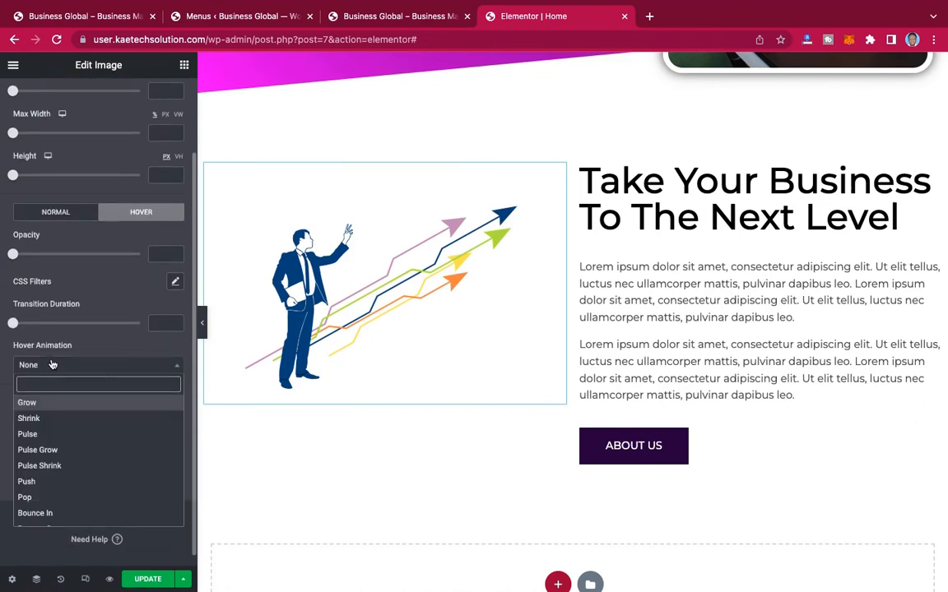
type("bob")
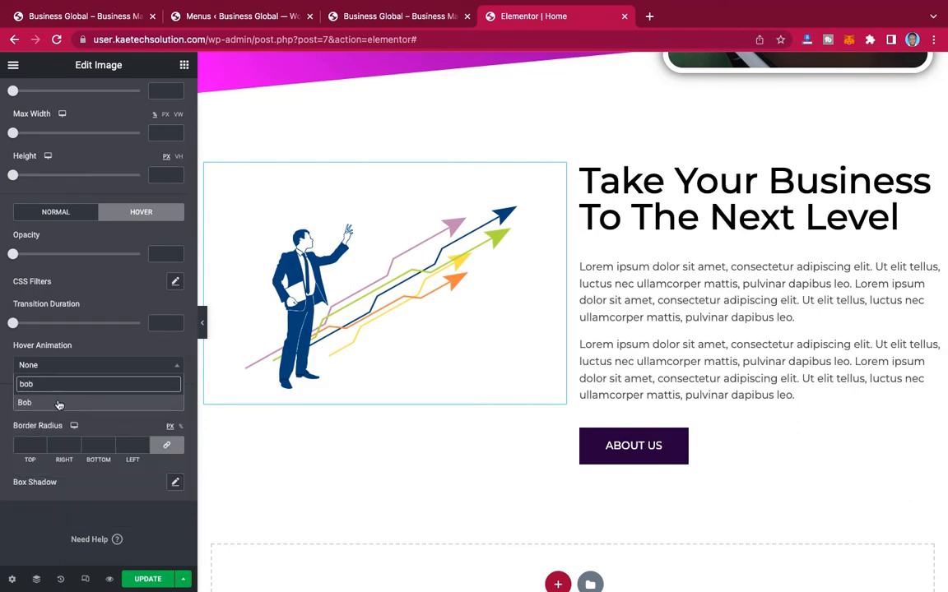
left_click(58, 404)
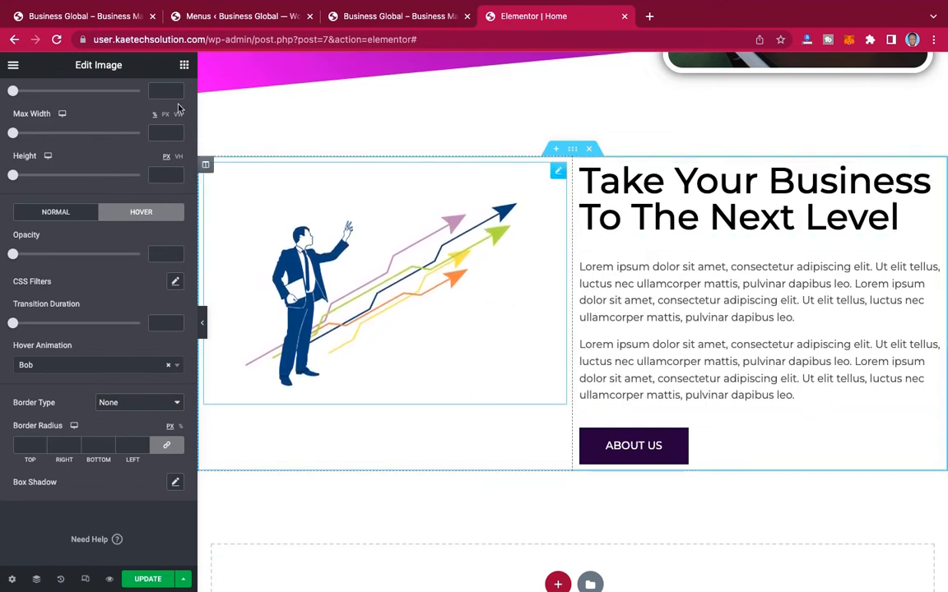
Step: Check the layout of the reference section, then set the vertical alignment of the "Take Your Business To The Next Level" section to Middle
left_click(93, 14)
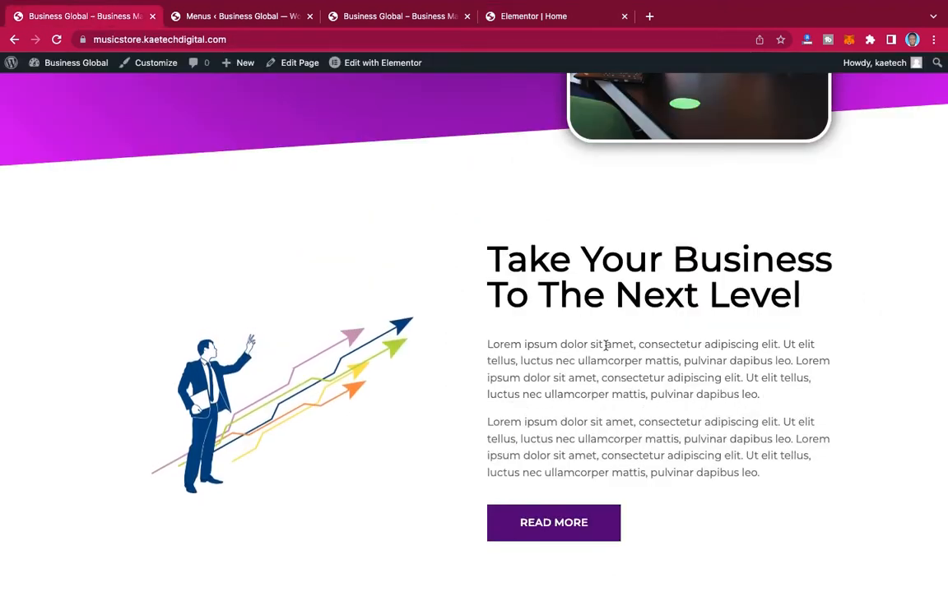
scroll(705, 417, "down", 5)
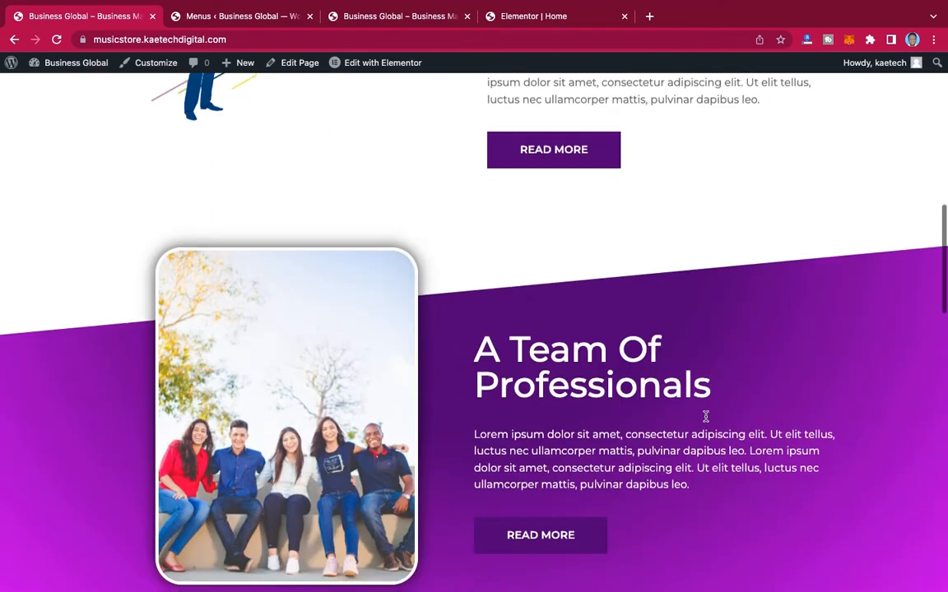
scroll(705, 417, "up", 4)
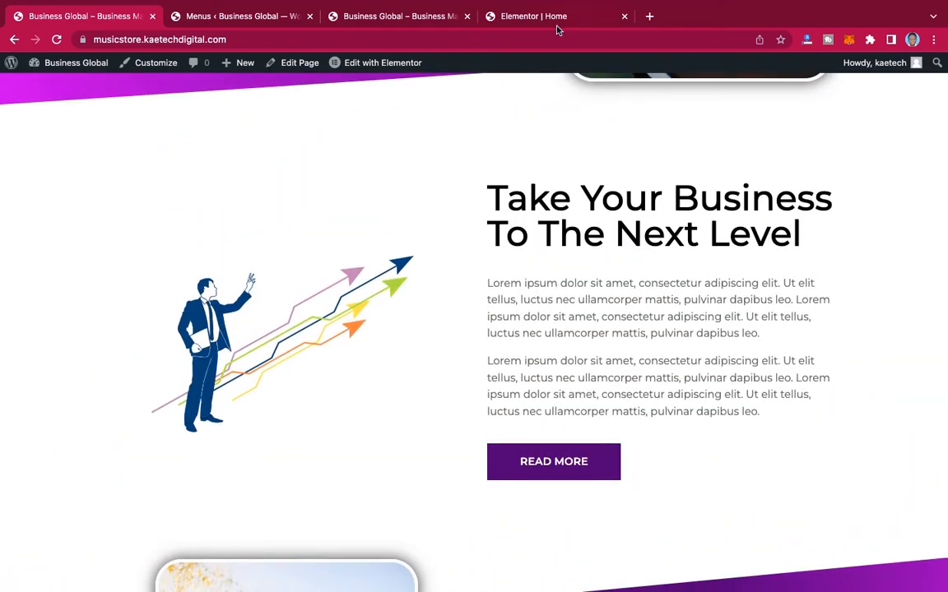
left_click(545, 16)
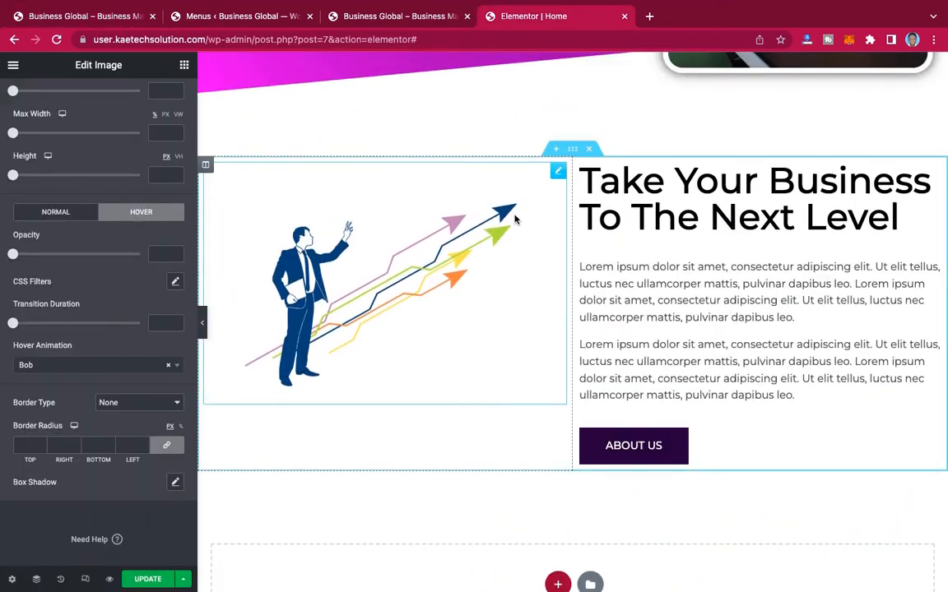
left_click(574, 149)
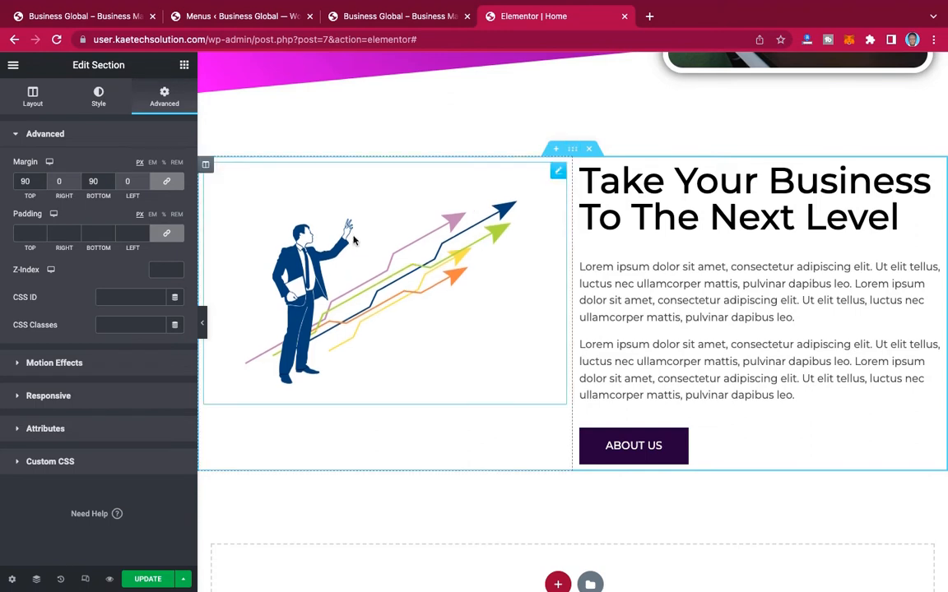
left_click(33, 99)
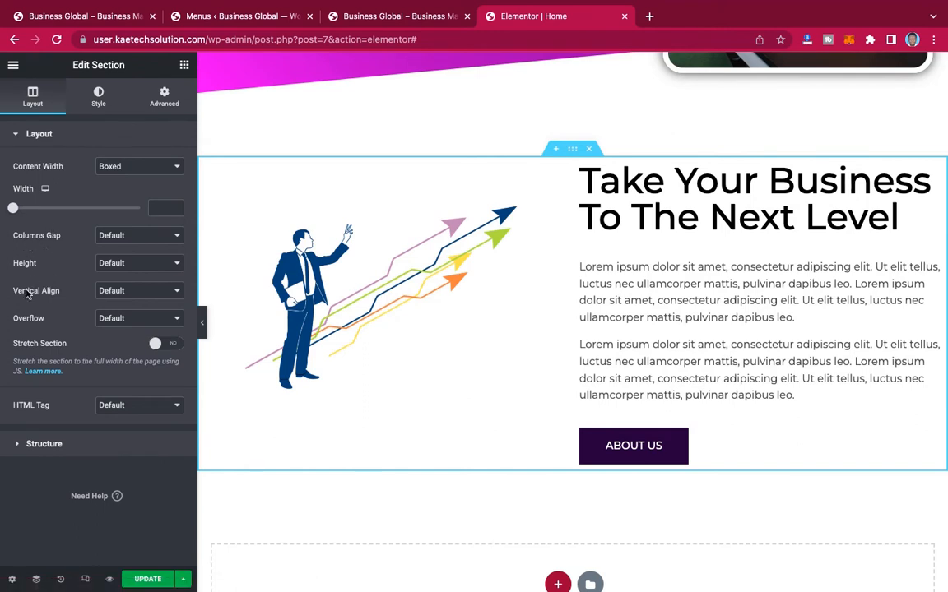
left_click(121, 297)
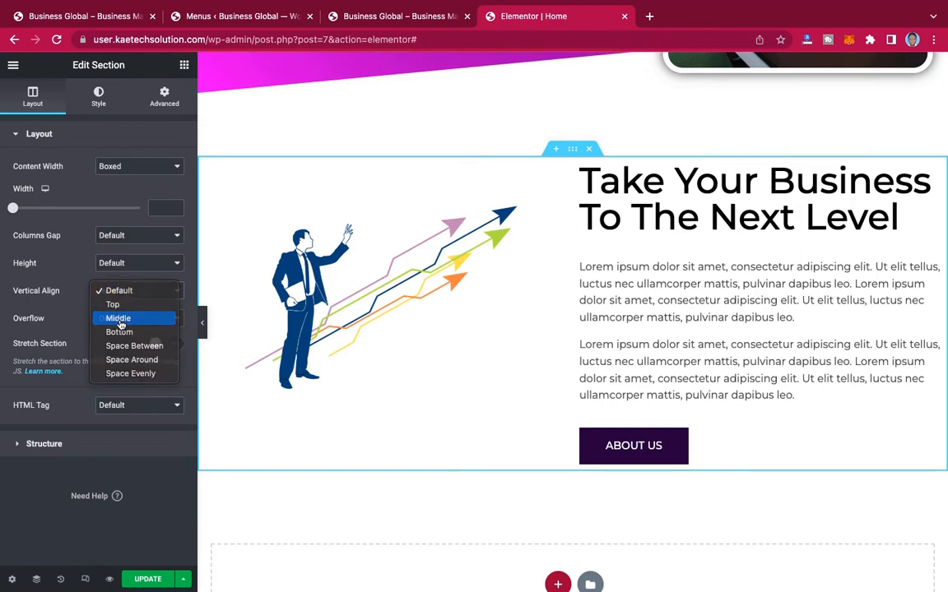
left_click(120, 319)
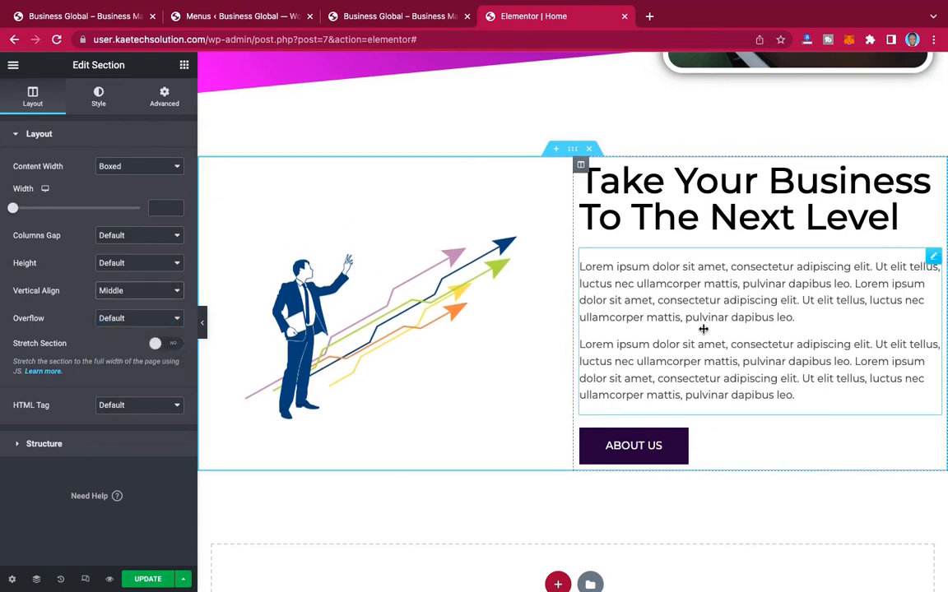
Step: Preview the home page at full width, examining the hero and the "Take Your Business To The Next Level" section, then return to the editing view
left_click(202, 322)
scroll(730, 243, "up", 10)
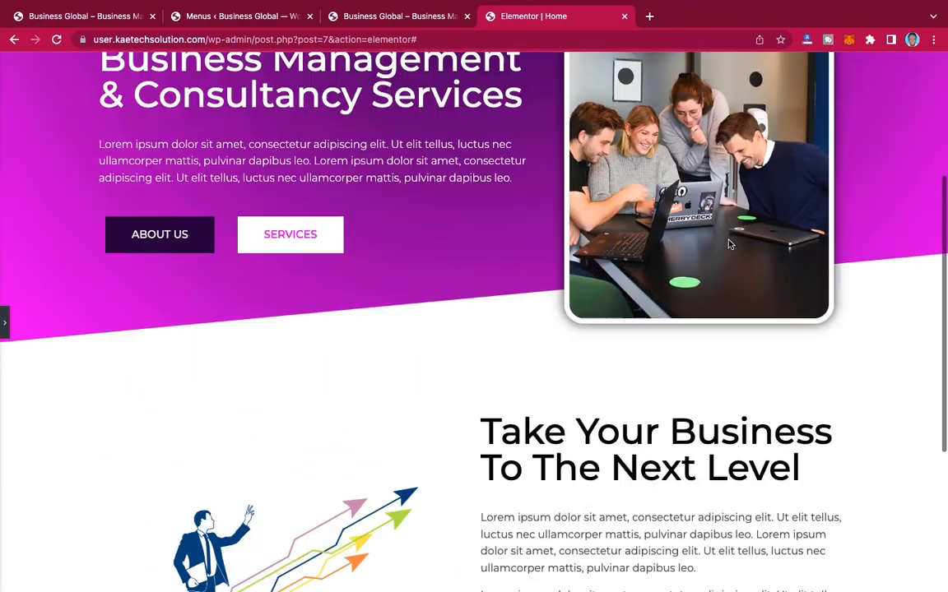
scroll(729, 243, "down", 6)
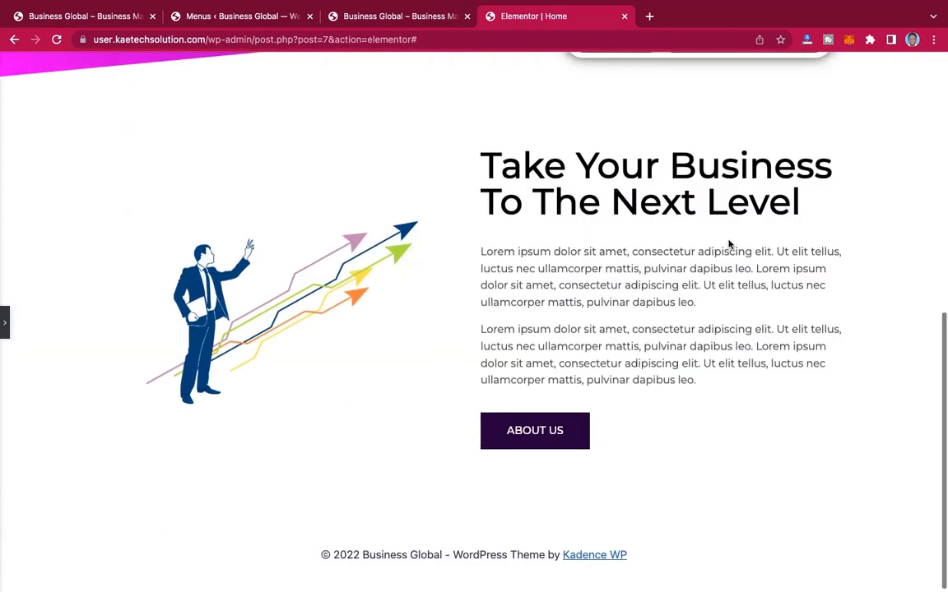
scroll(729, 243, "up", 3)
scroll(729, 243, "up", 4)
scroll(729, 244, "down", 4)
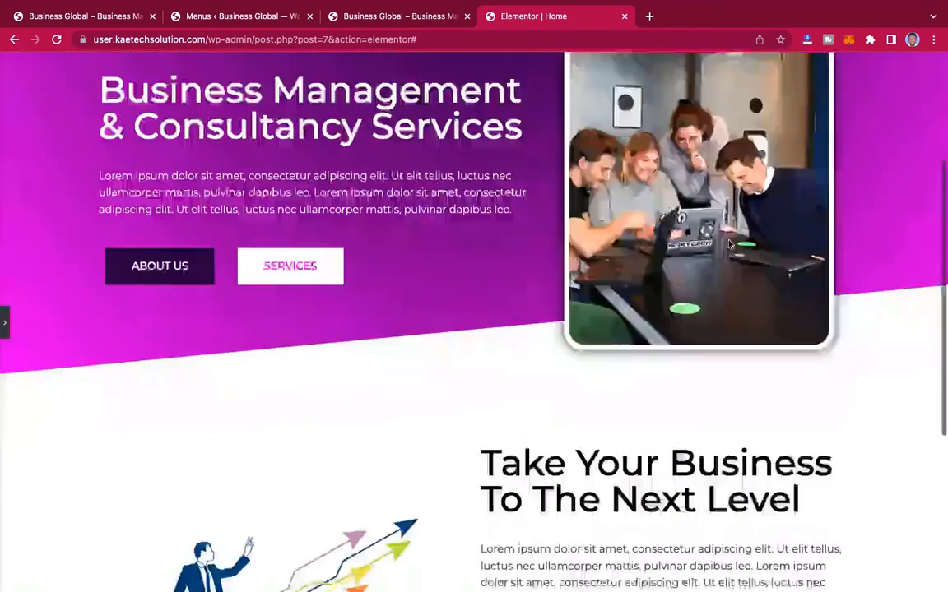
left_click(5, 325)
scroll(495, 380, "down", 4)
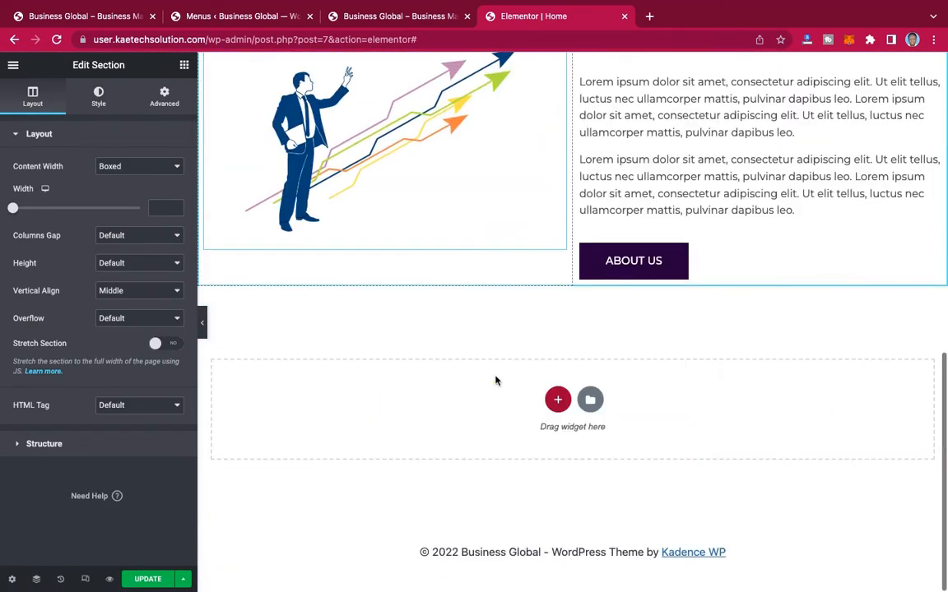
scroll(495, 379, "up", 1)
scroll(495, 379, "down", 1)
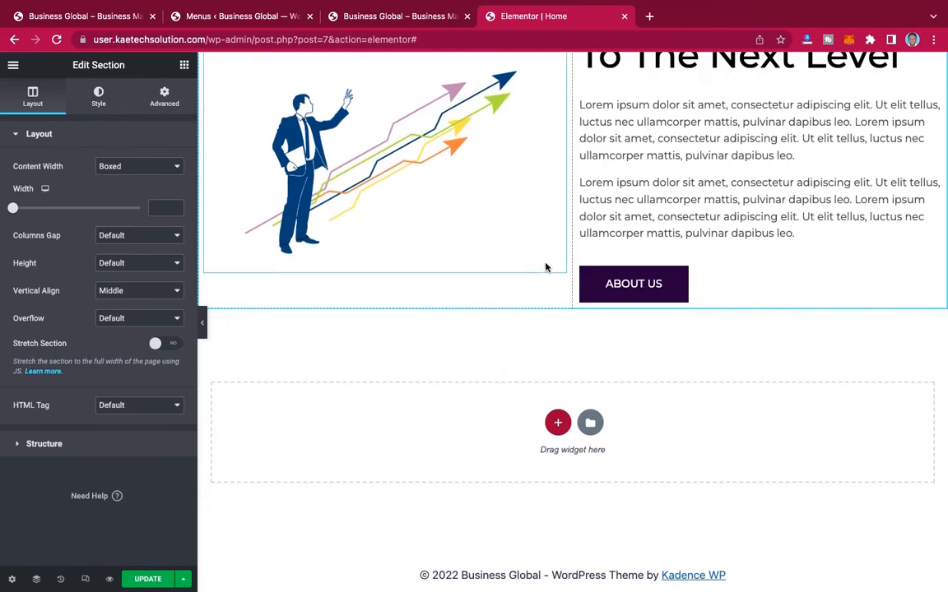
Step: Examine the reference site's "A Team Of Professionals" section and compare its layout with the hero section
left_click(95, 17)
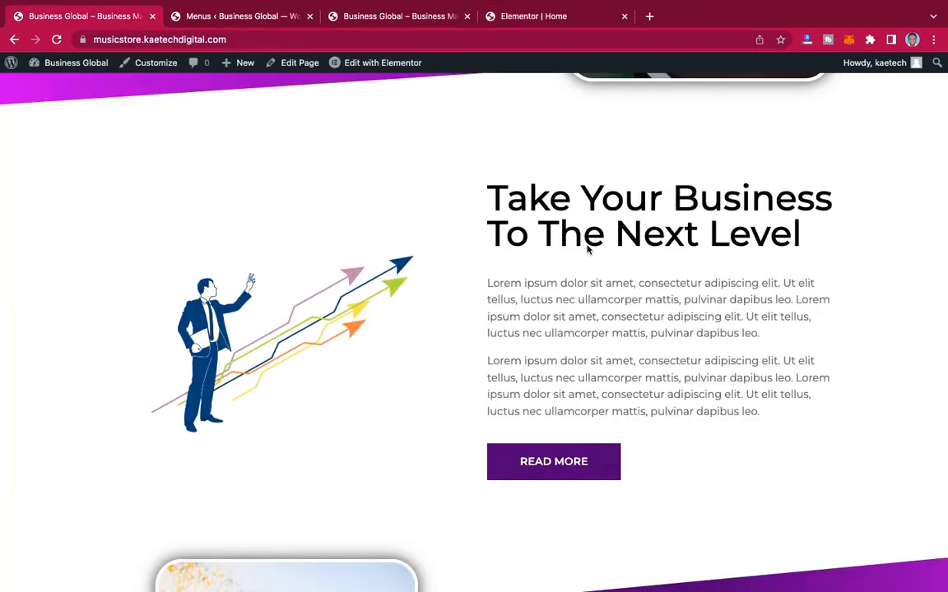
scroll(587, 249, "up", 4)
scroll(588, 249, "down", 10)
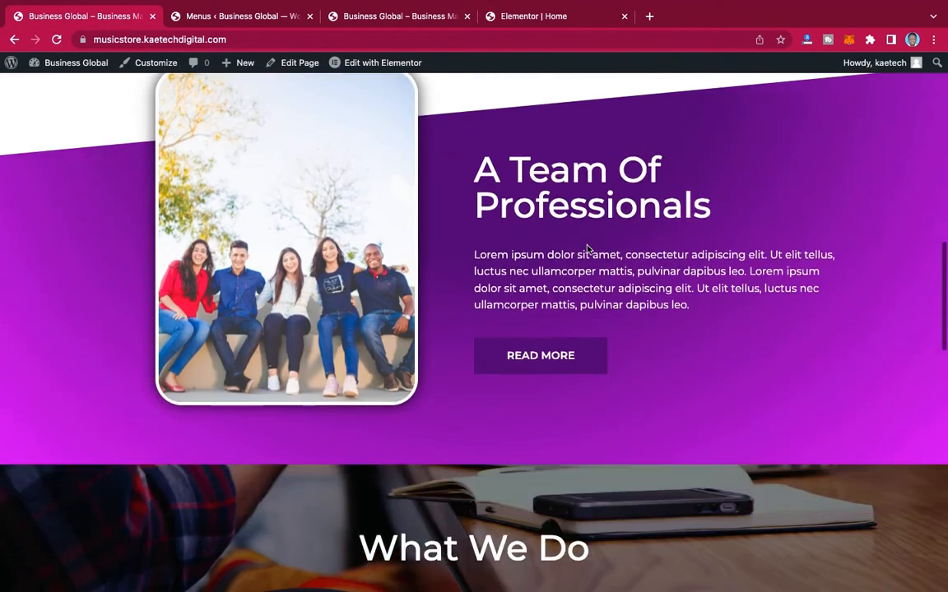
scroll(587, 249, "up", 2)
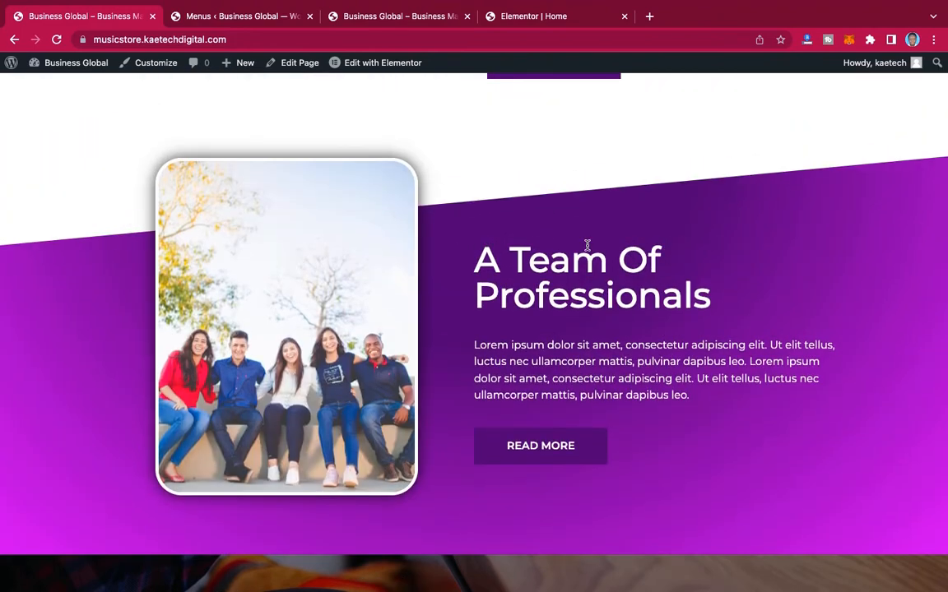
scroll(587, 241, "up", 8)
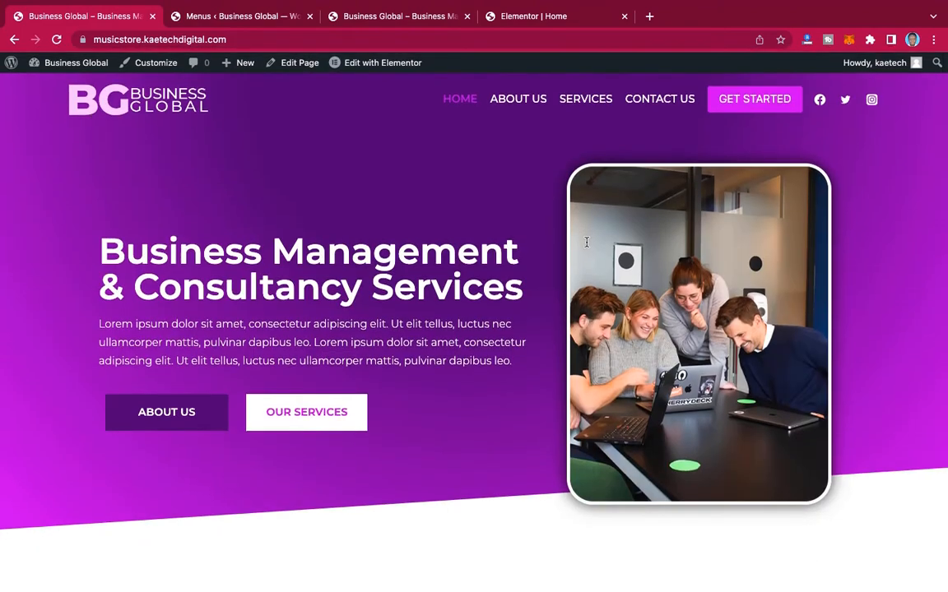
scroll(486, 243, "down", 10)
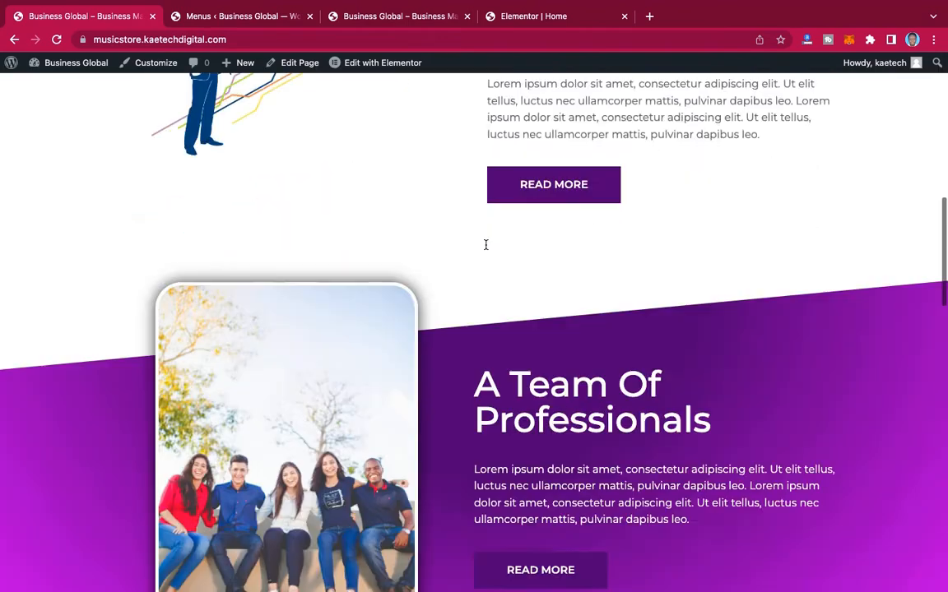
scroll(485, 245, "up", 1)
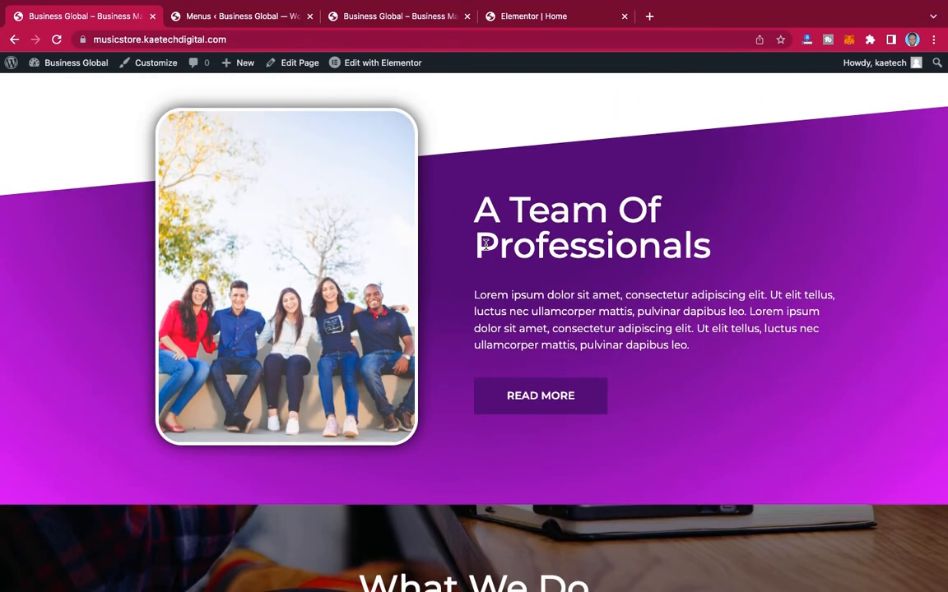
scroll(485, 244, "up", 8)
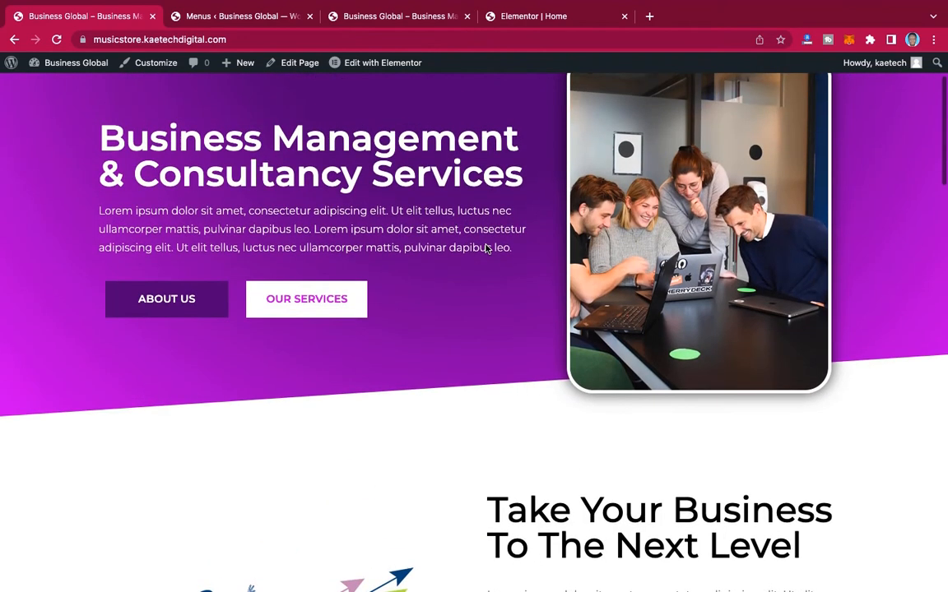
Step: Add a two-column section with equal columns below the "Take Your Business To The Next Level" section
left_click(542, 23)
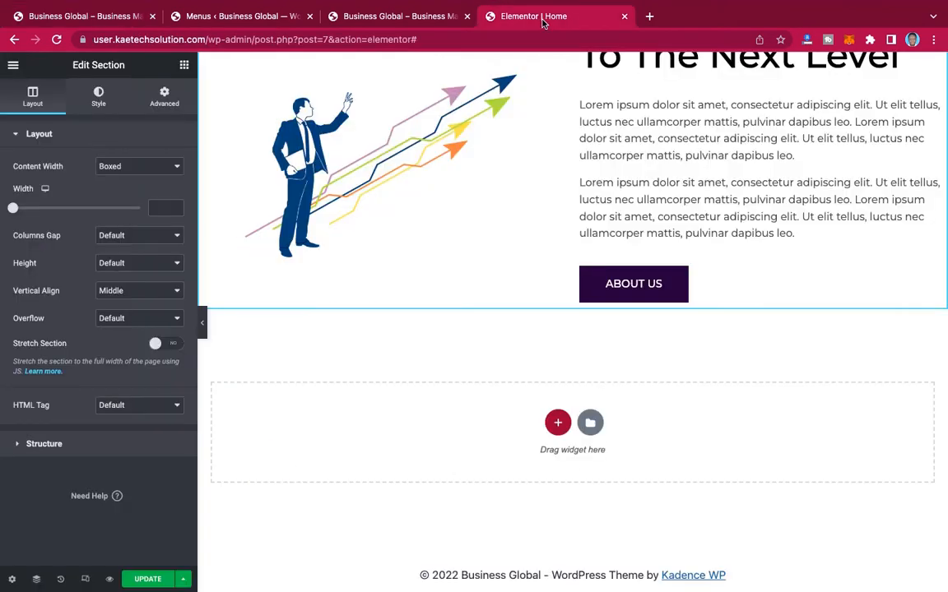
scroll(551, 434, "down", 1)
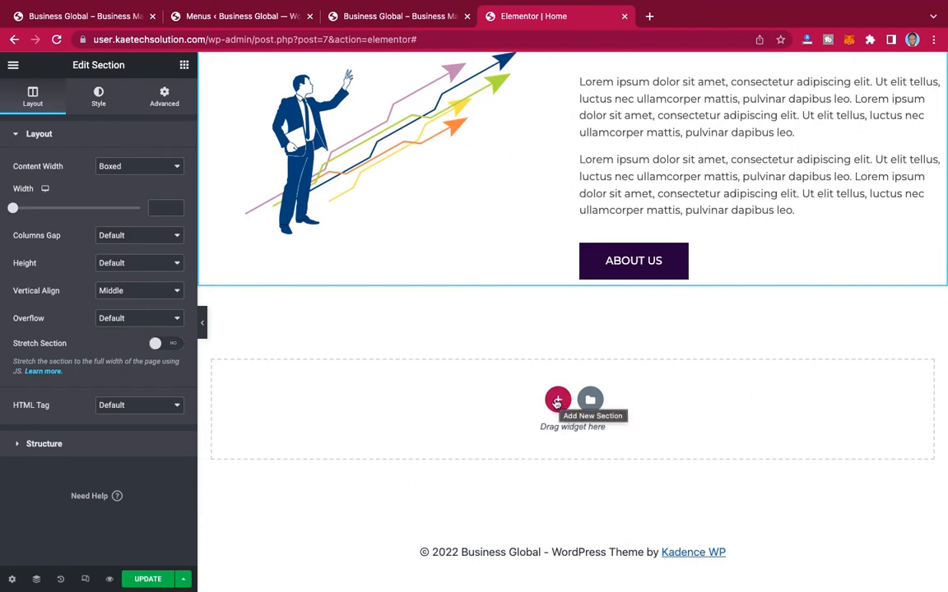
left_click(557, 402)
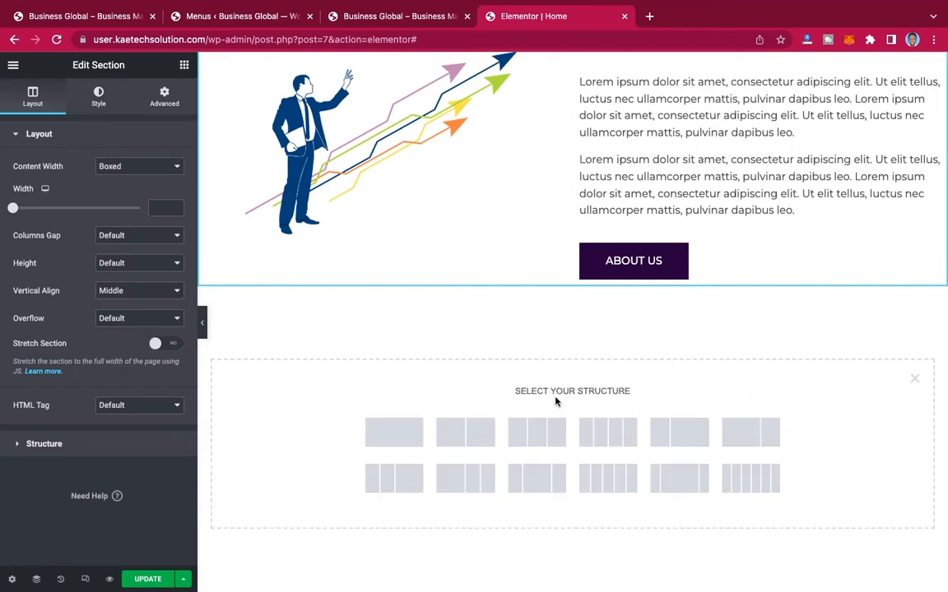
left_click(465, 436)
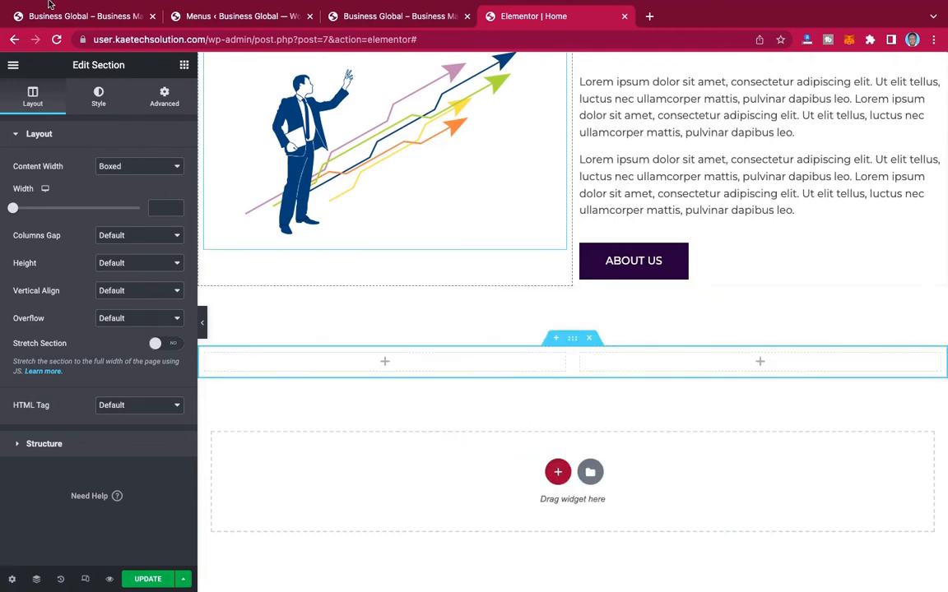
Step: Check the reference site's "A Team Of Professionals" section, then set the new section's height to Min Height with 500 px
mouse_move(51, 21)
left_click(80, 51)
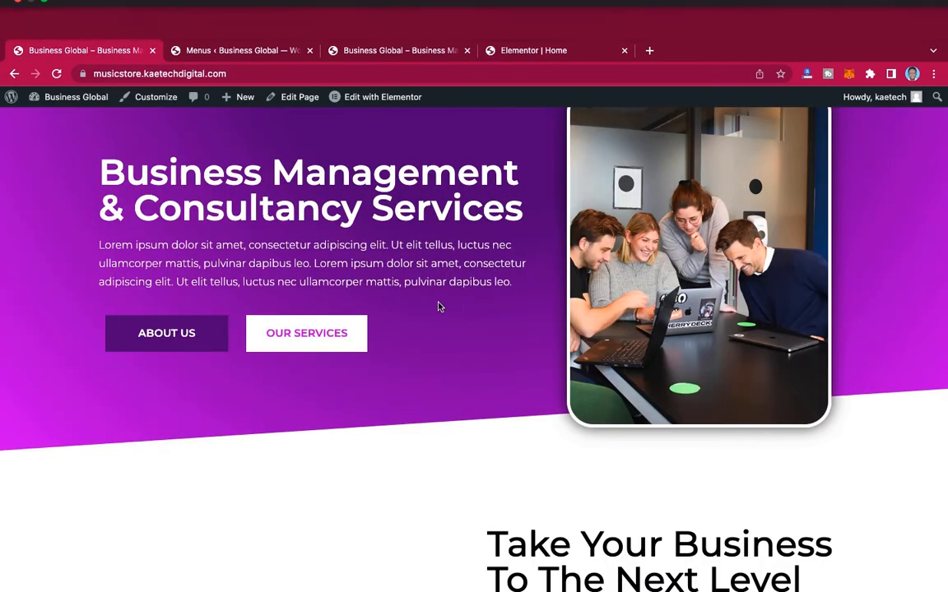
scroll(438, 307, "down", 10)
scroll(438, 307, "down", 3)
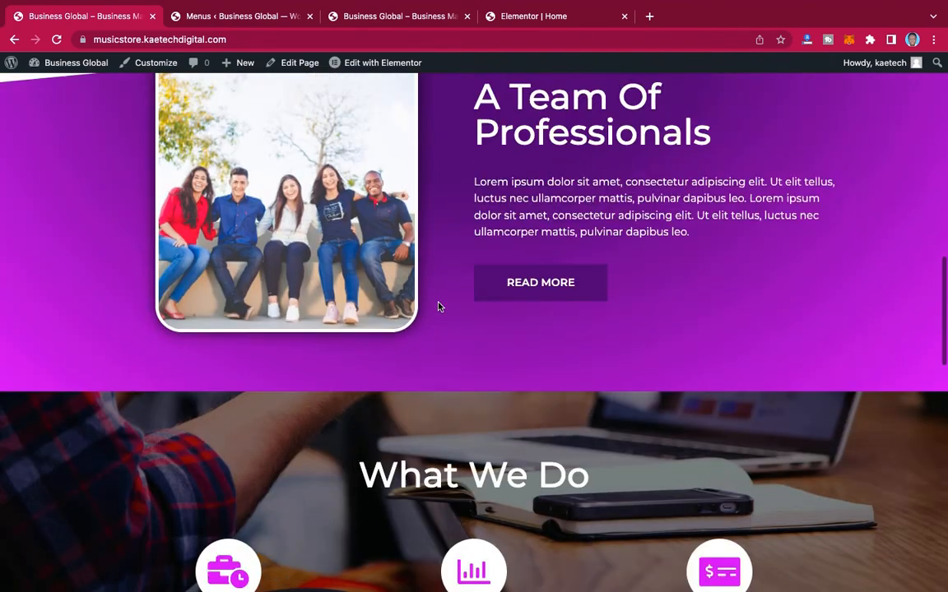
scroll(438, 307, "up", 1)
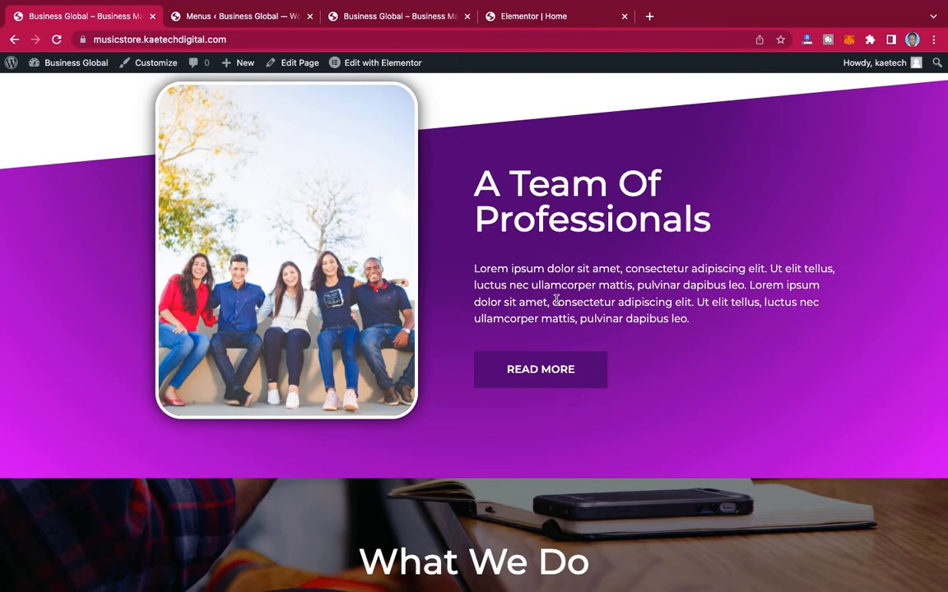
left_click(554, 20)
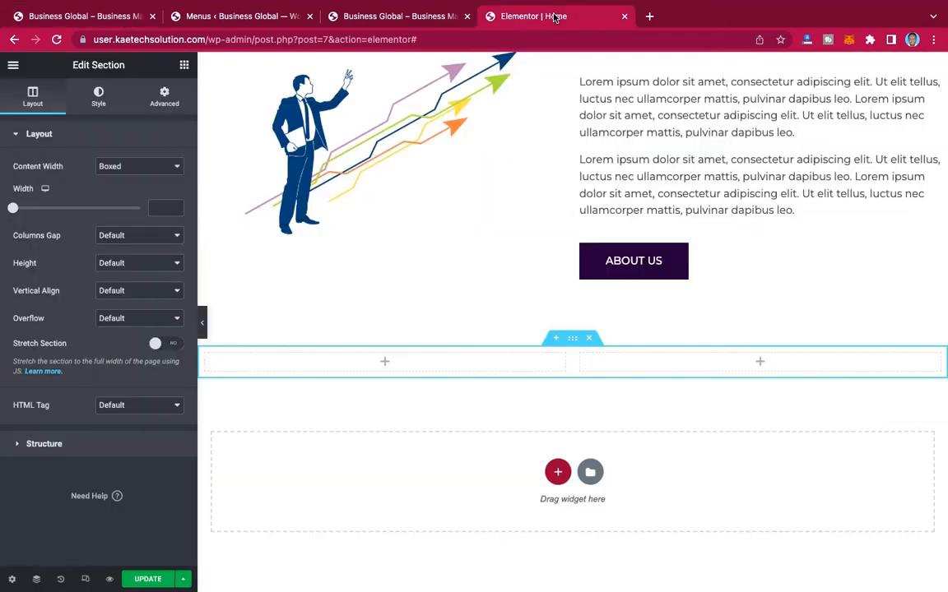
scroll(564, 323, "down", 2)
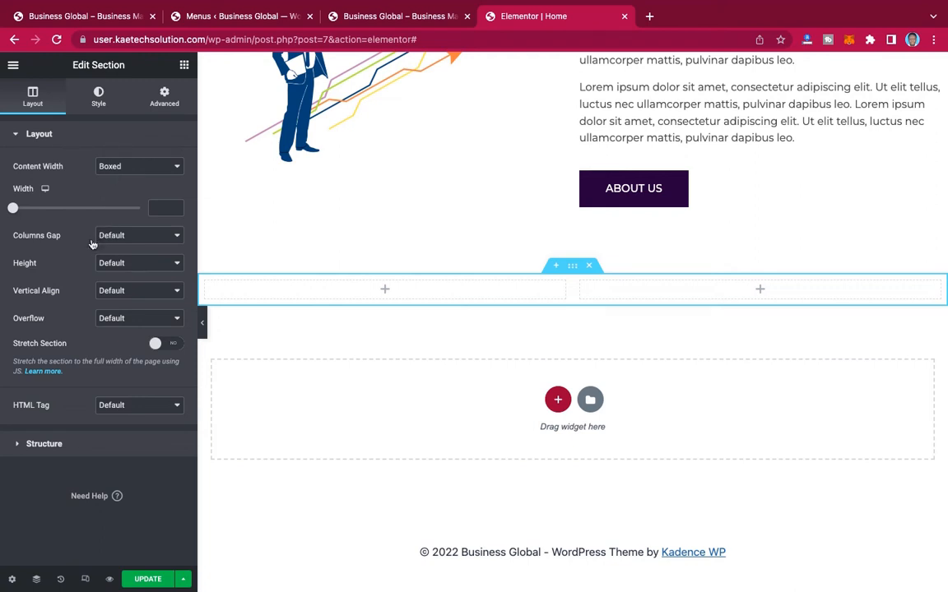
left_click(115, 264)
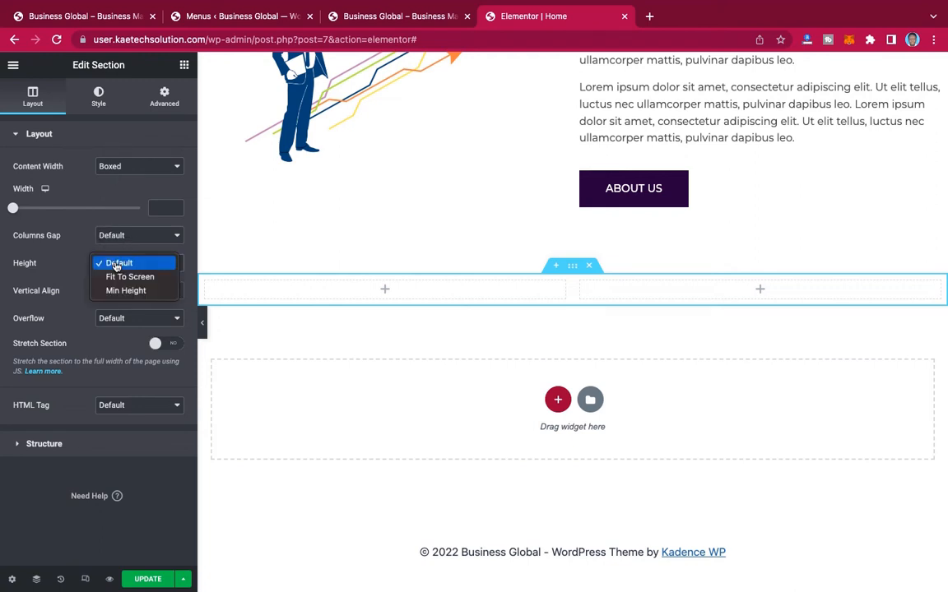
left_click(137, 296)
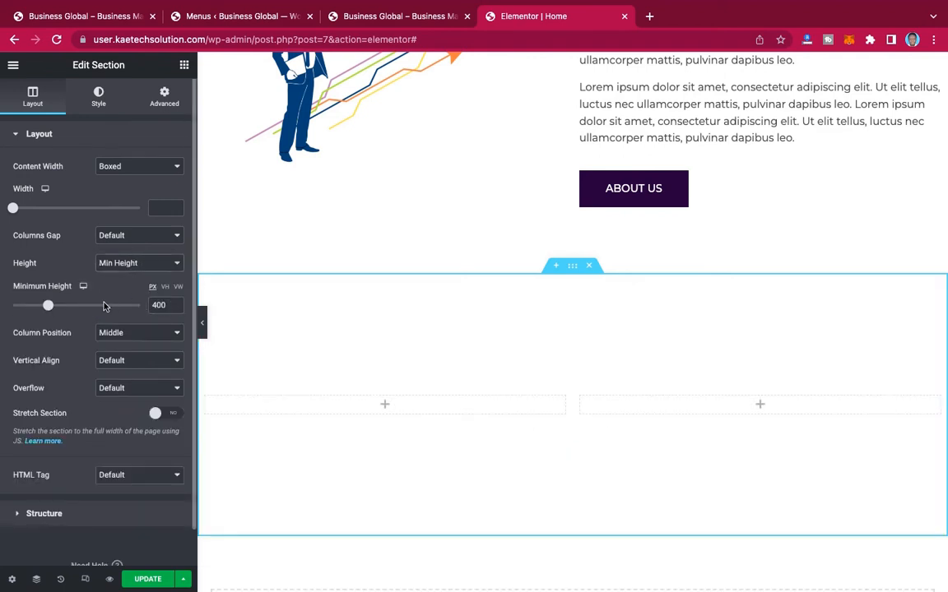
left_click_drag(157, 305, 132, 309)
type("5")
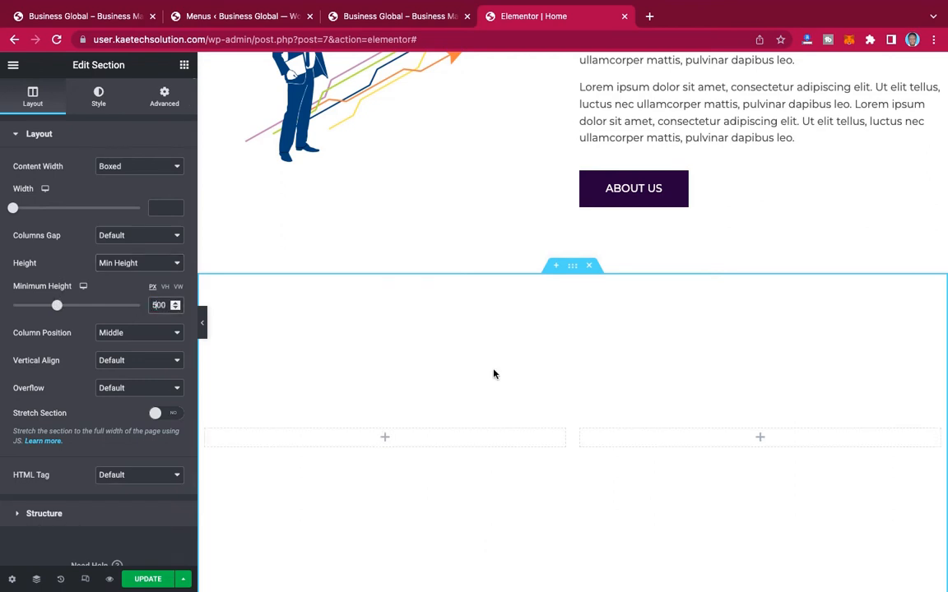
Step: Place an Image widget in the new section's left column and insert the photo of five people sitting outdoors from the media library
scroll(582, 419, "down", 2)
scroll(583, 419, "down", 1)
scroll(582, 416, "up", 2)
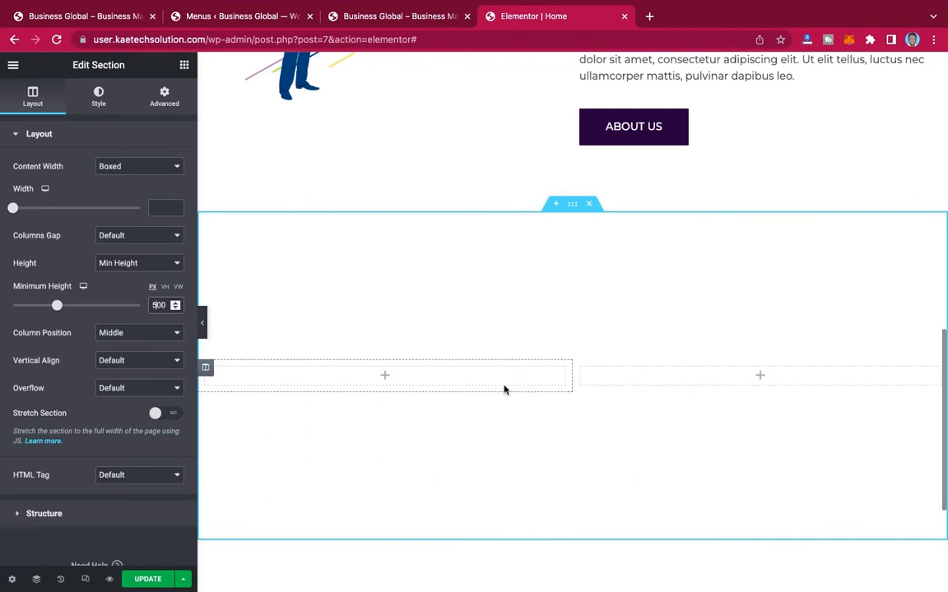
left_click(385, 378)
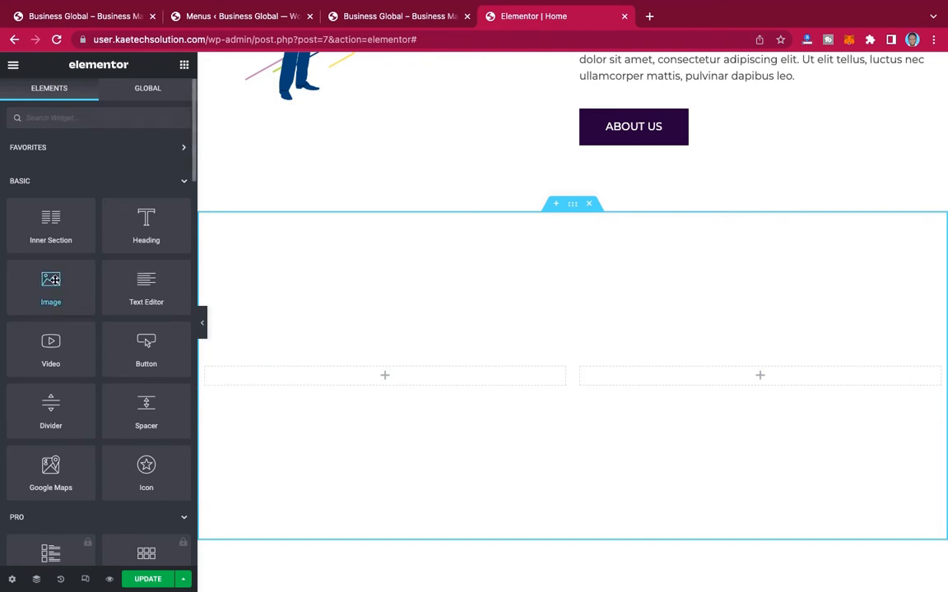
left_click_drag(50, 286, 391, 381)
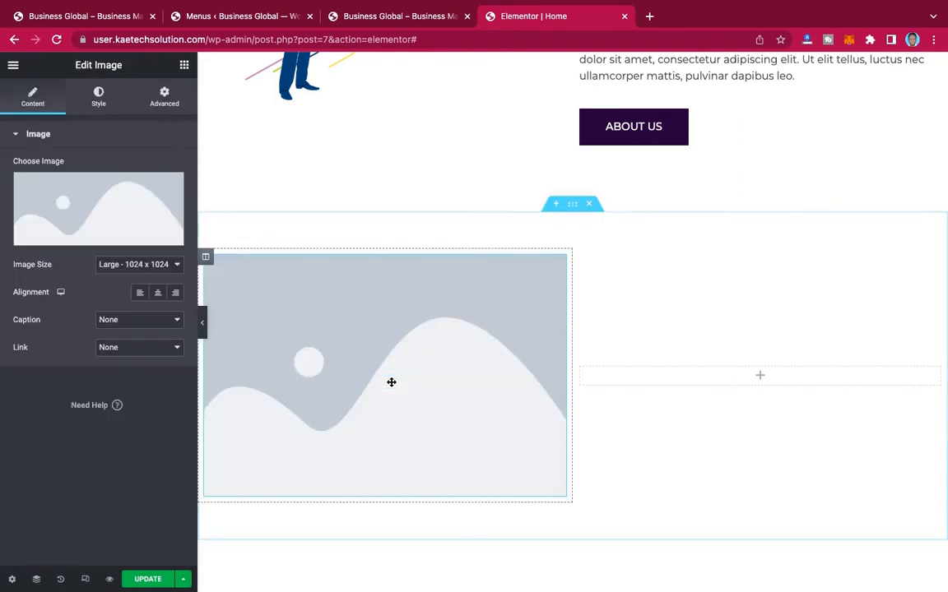
left_click(96, 200)
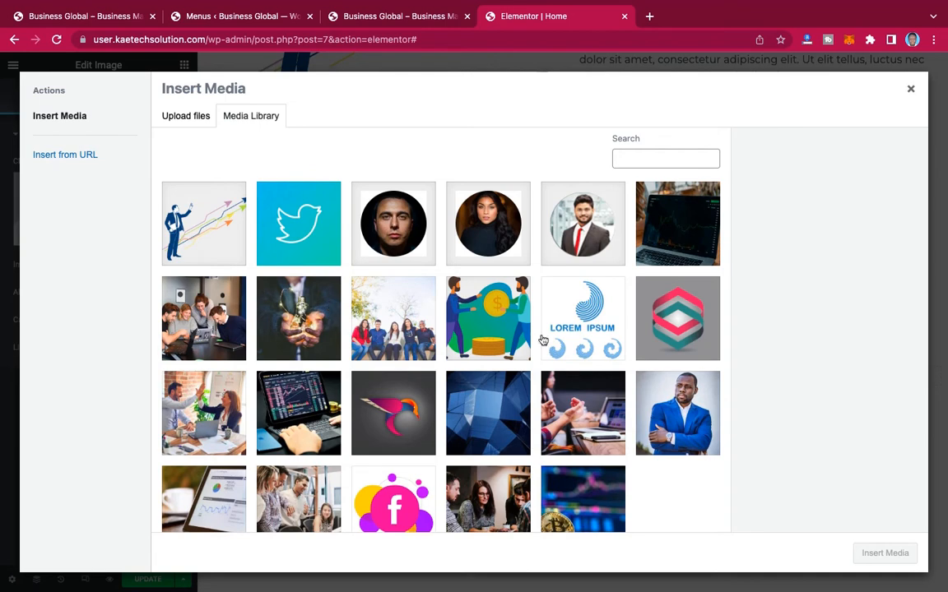
left_click(409, 315)
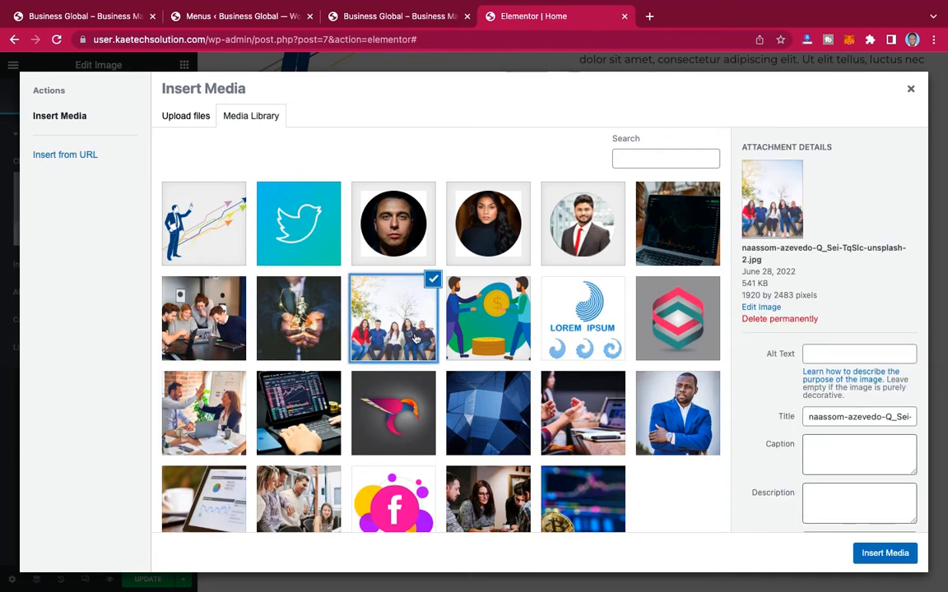
left_click(879, 555)
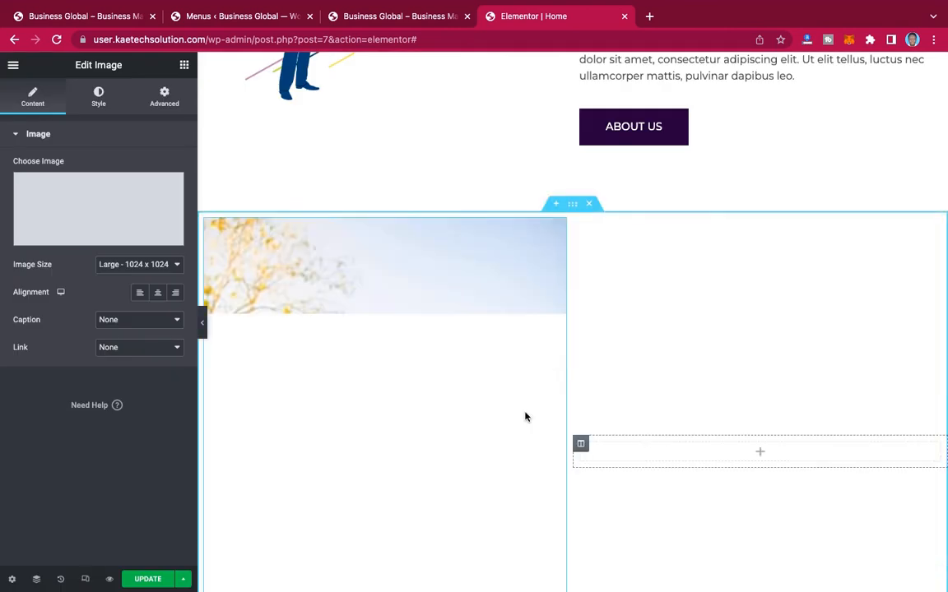
Step: Give the team photo's section a gradient background with the global dark purple as first color and the global magenta as second color
scroll(526, 417, "down", 3)
scroll(525, 417, "up", 1)
scroll(526, 417, "up", 2)
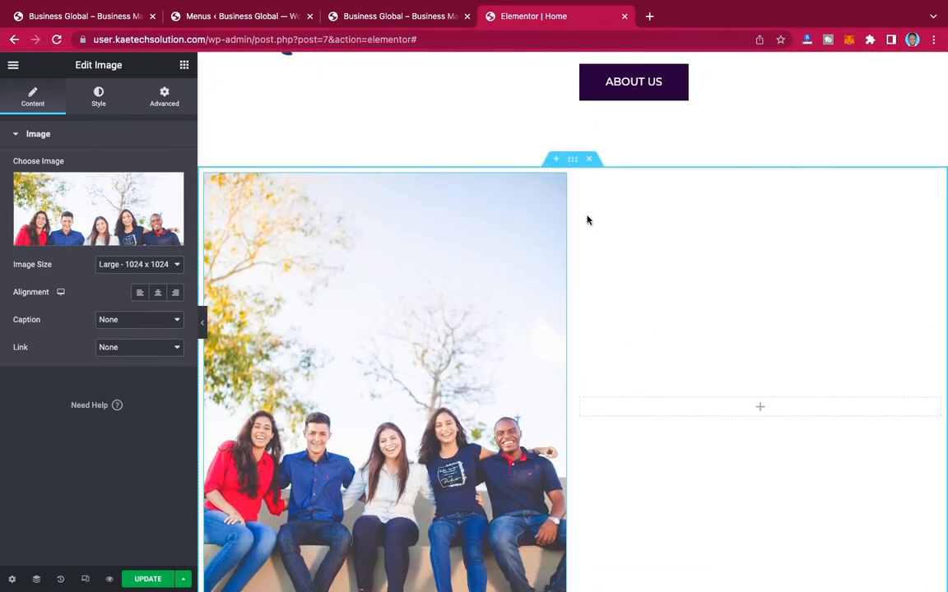
left_click(573, 160)
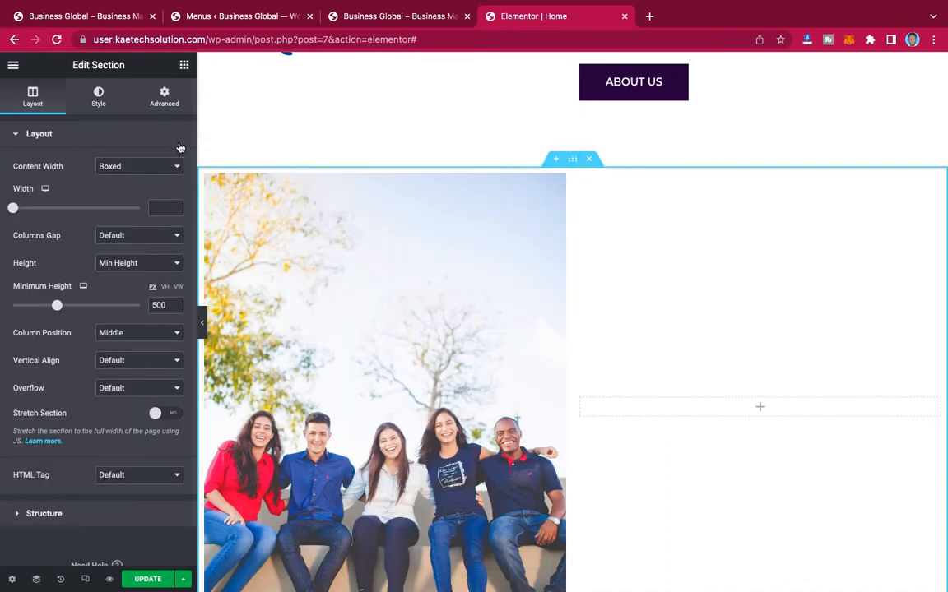
left_click(99, 95)
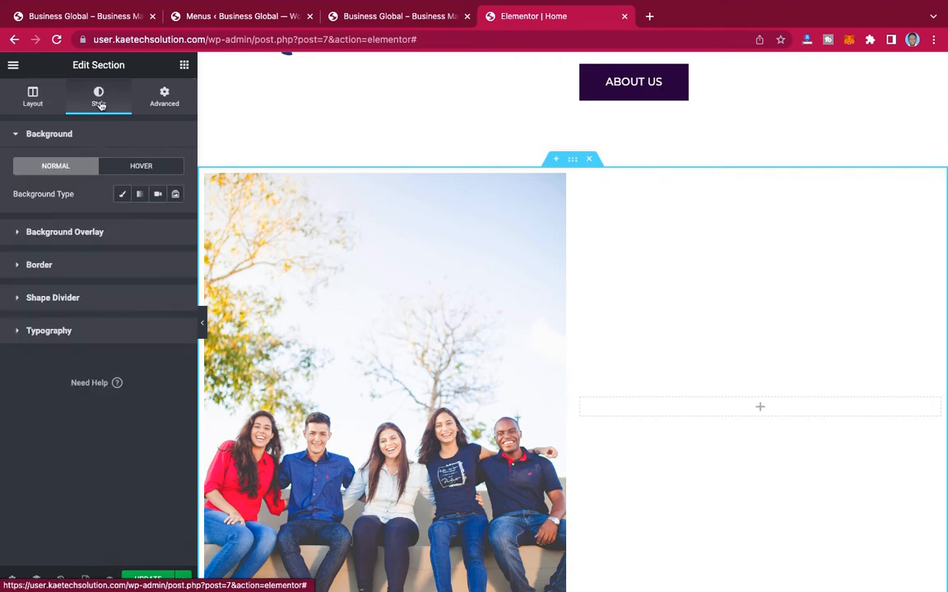
left_click(141, 195)
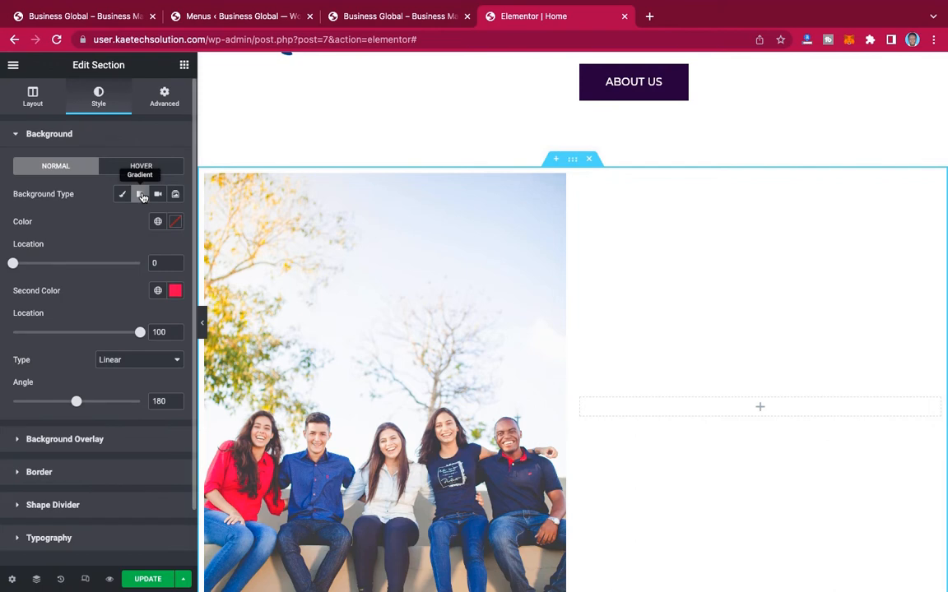
left_click(159, 223)
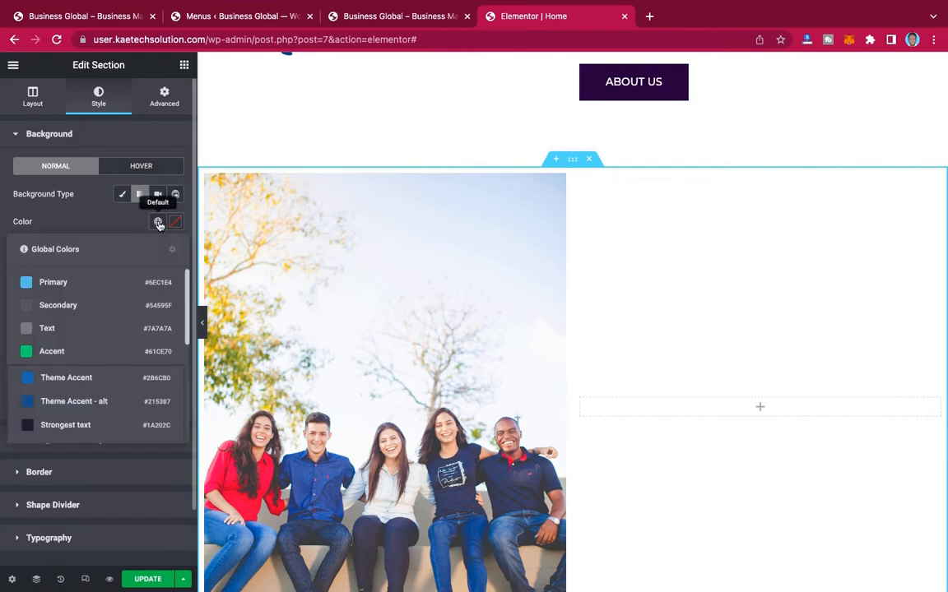
scroll(96, 398, "down", 3)
left_click(86, 379)
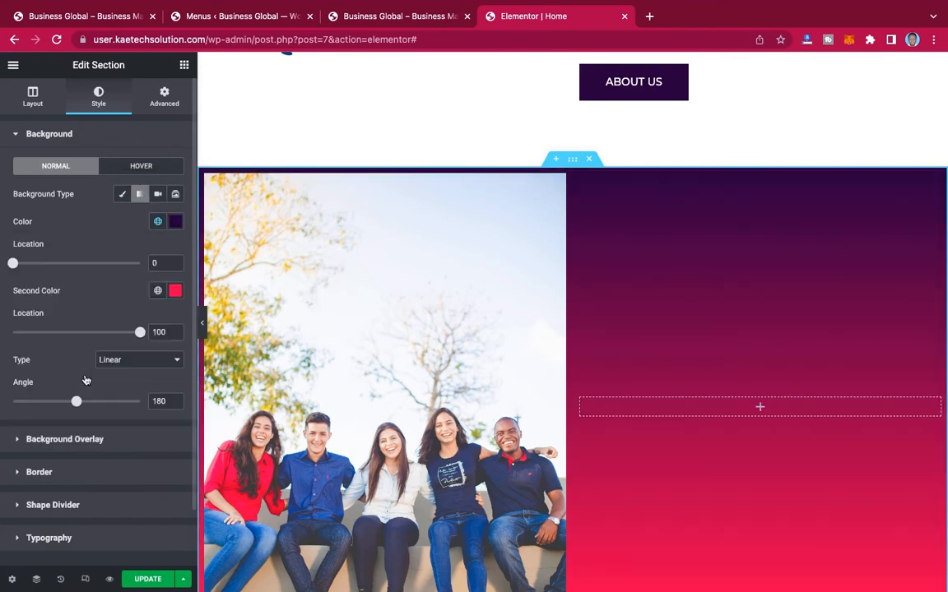
left_click(158, 292)
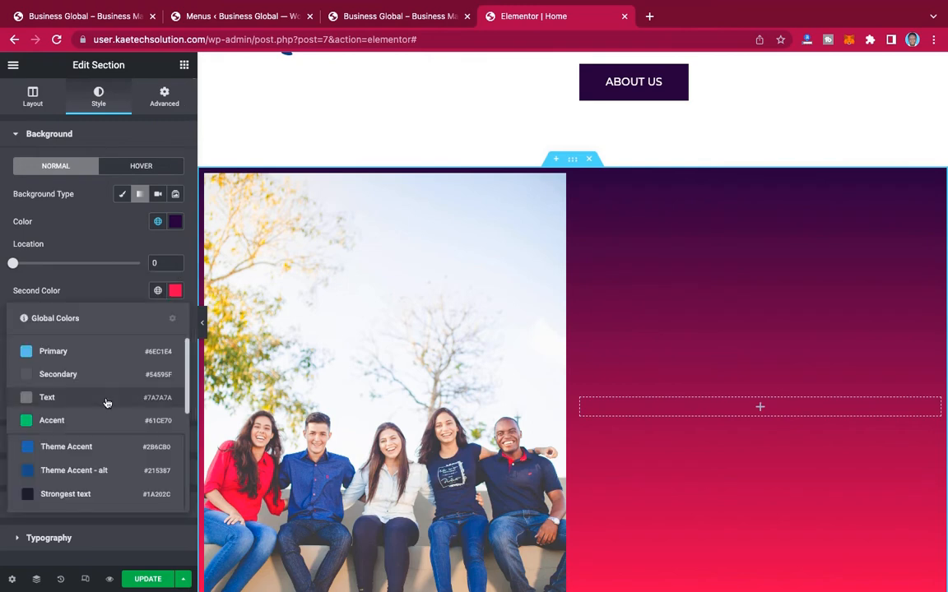
scroll(91, 411, "down", 3)
left_click(70, 477)
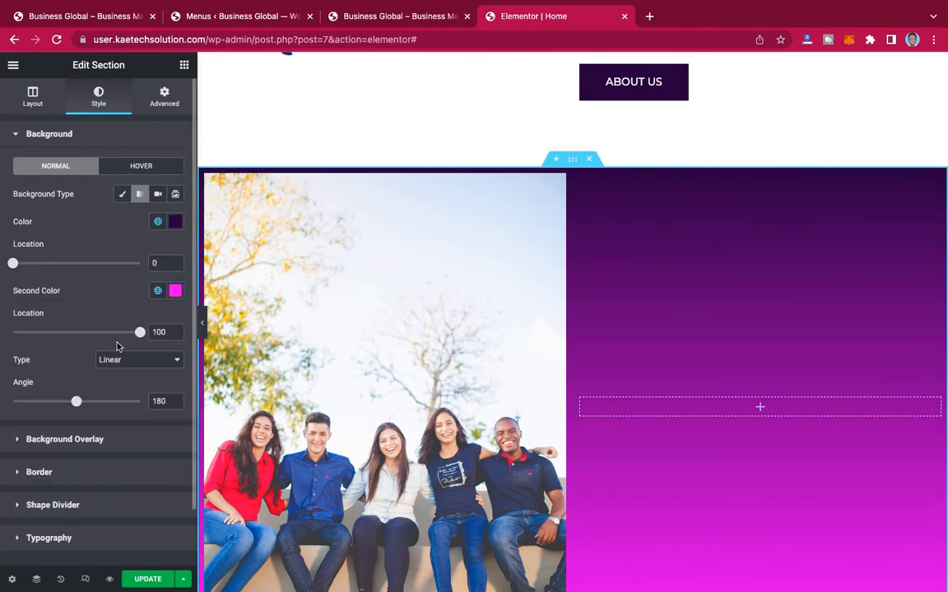
Step: Add a Tilt shape divider to the top edge of the gradient section
scroll(119, 344, "down", 2)
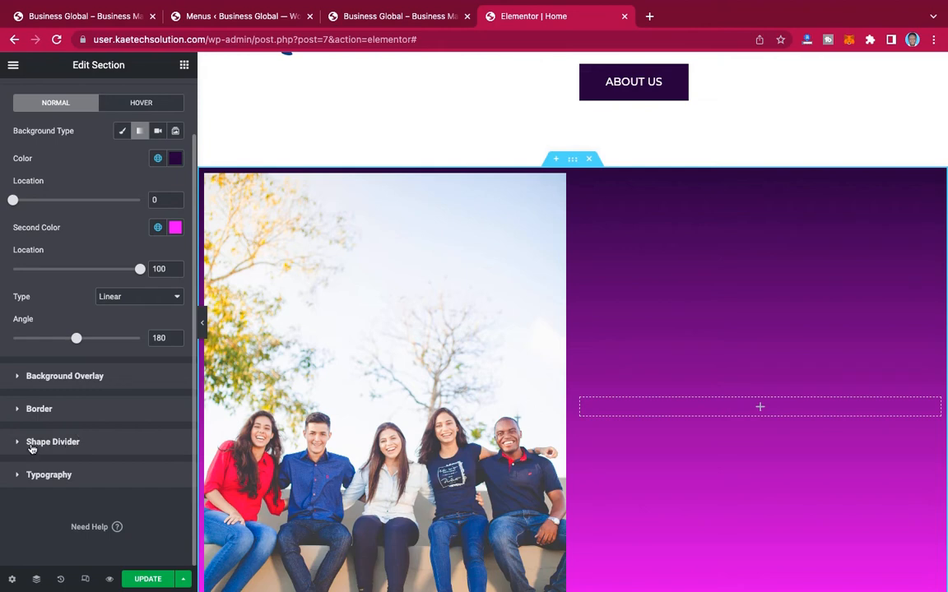
left_click(66, 443)
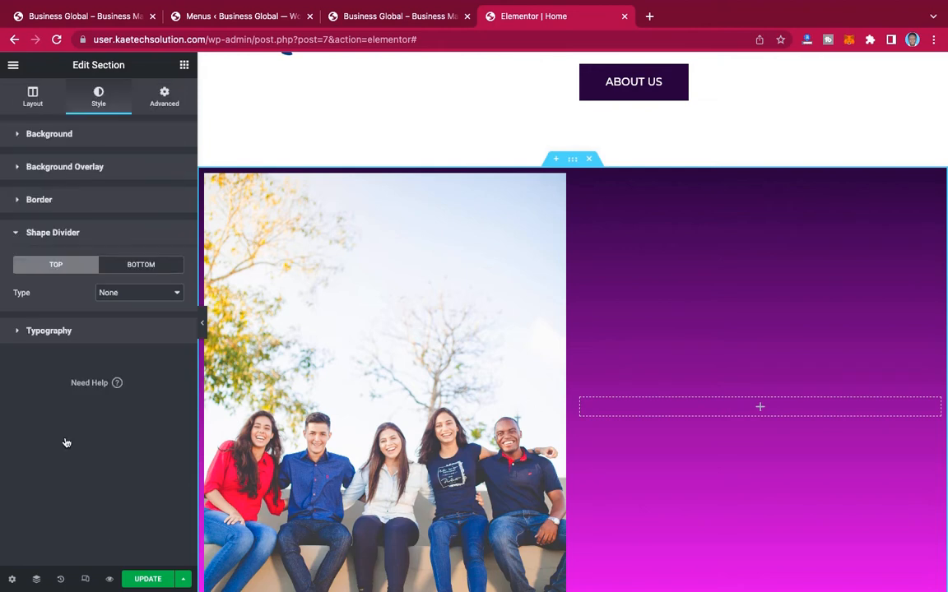
left_click(129, 293)
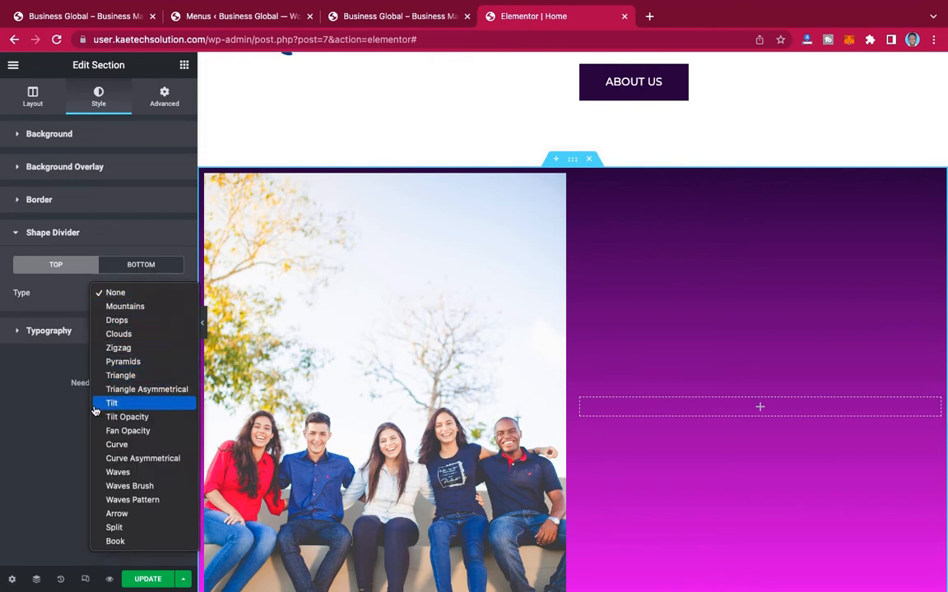
left_click(120, 405)
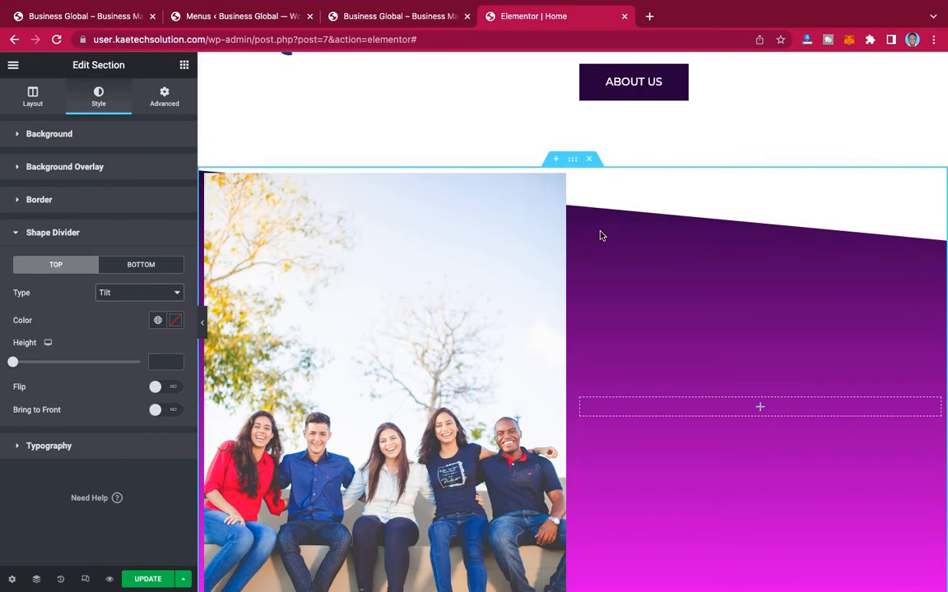
Step: Compare the top divider's slope with the hero section's slanted lower edge and flip the divider to match it
scroll(602, 236, "up", 7)
scroll(601, 236, "down", 5)
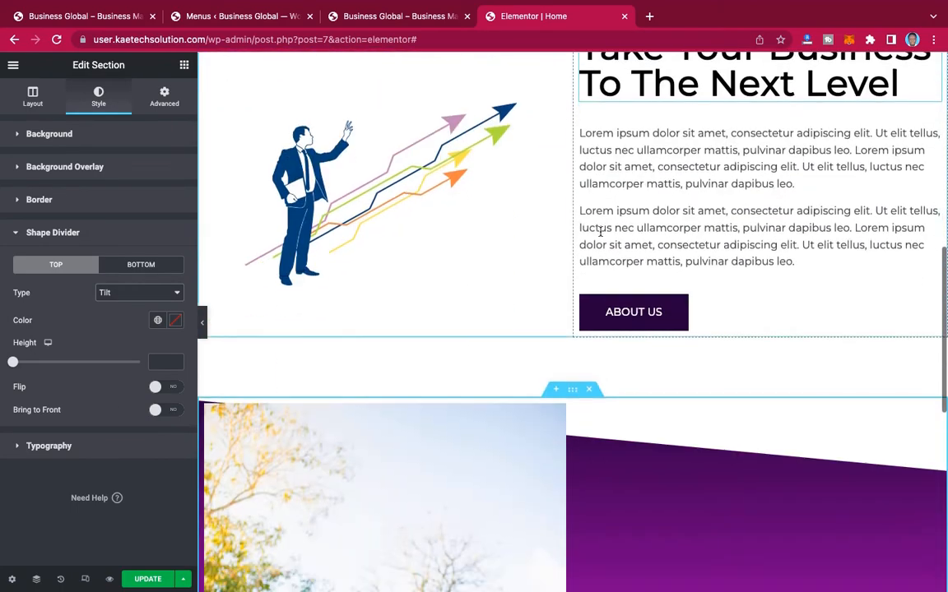
scroll(601, 237, "up", 2)
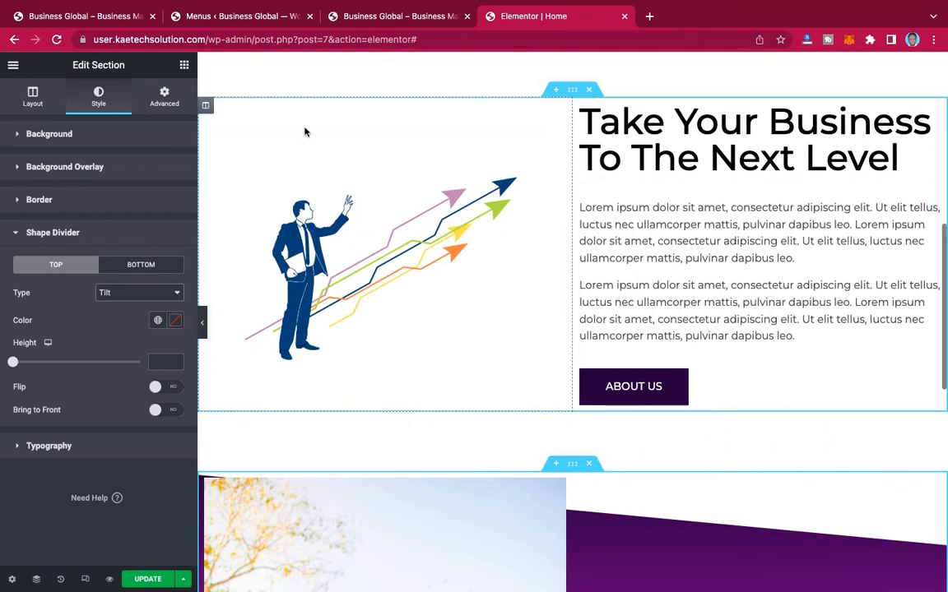
scroll(566, 217, "up", 1)
scroll(565, 217, "down", 5)
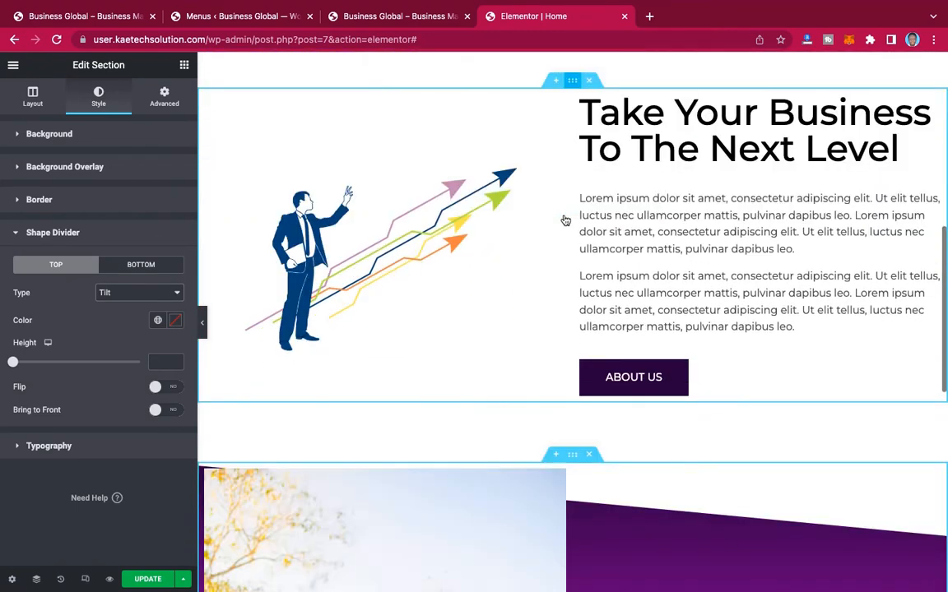
scroll(565, 217, "up", 1)
scroll(565, 218, "up", 1)
scroll(566, 219, "down", 1)
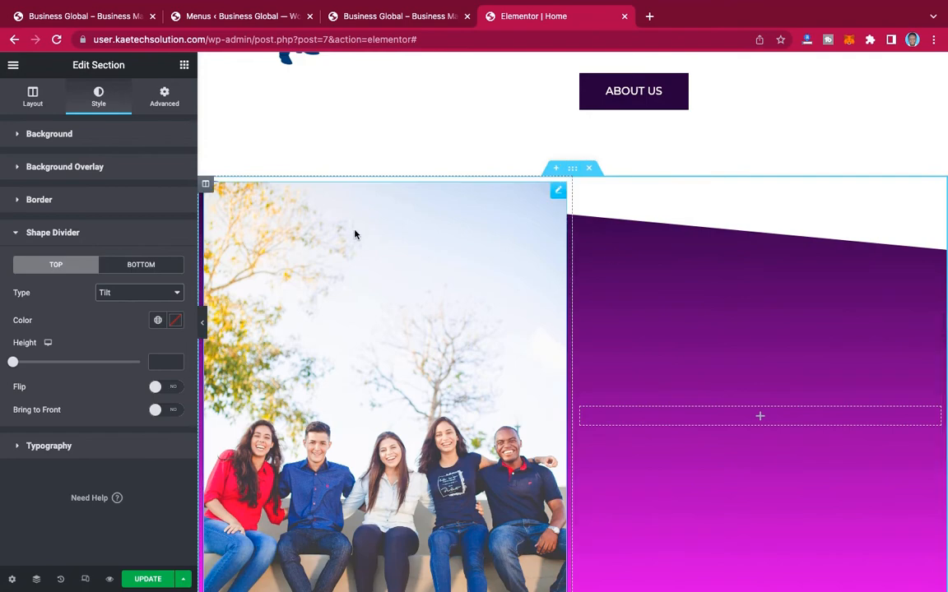
left_click(168, 388)
scroll(553, 220, "down", 5)
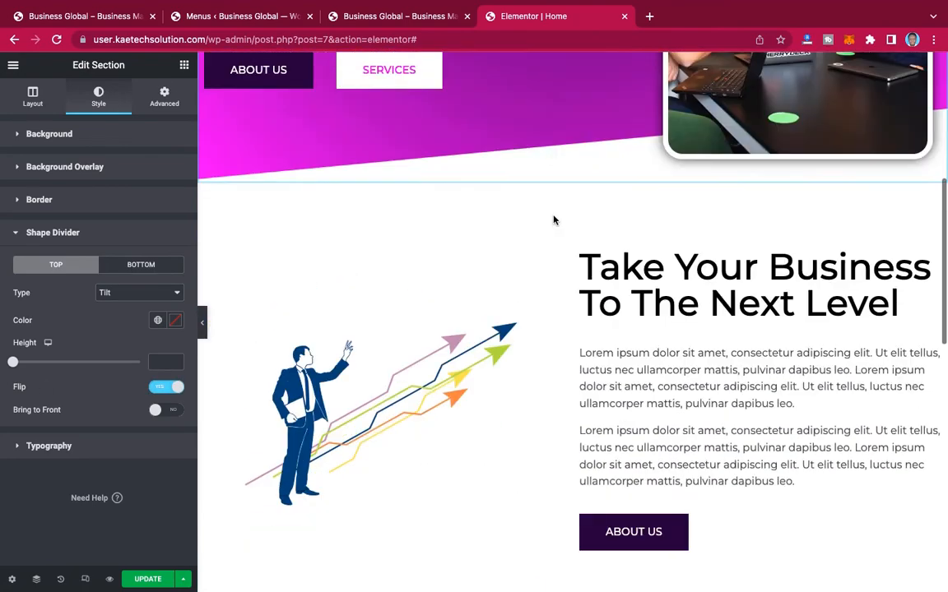
Step: Copy the hero section's framed group image and paste its style onto the team photo in the gradient section
scroll(554, 220, "down", 6)
scroll(553, 220, "down", 1)
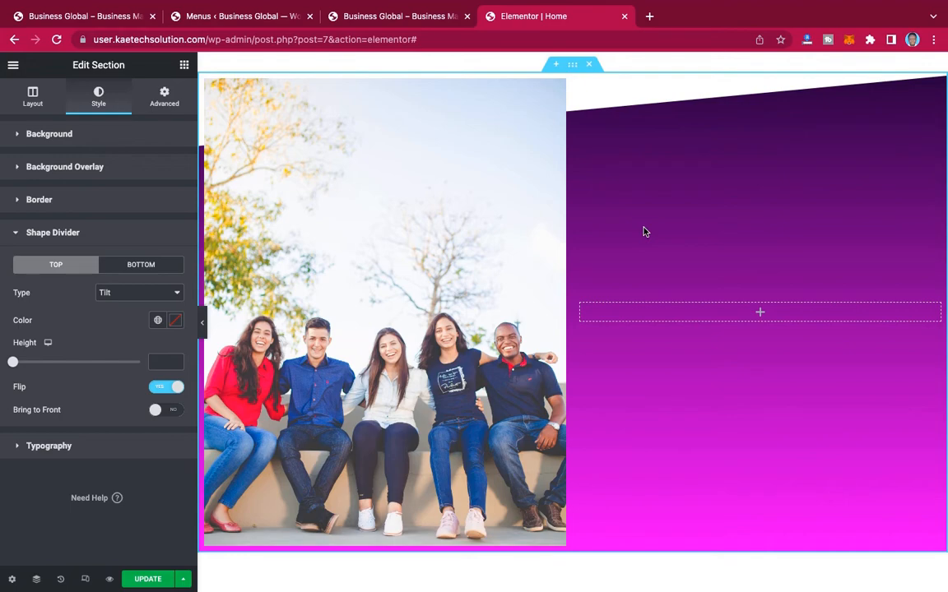
scroll(644, 231, "up", 10)
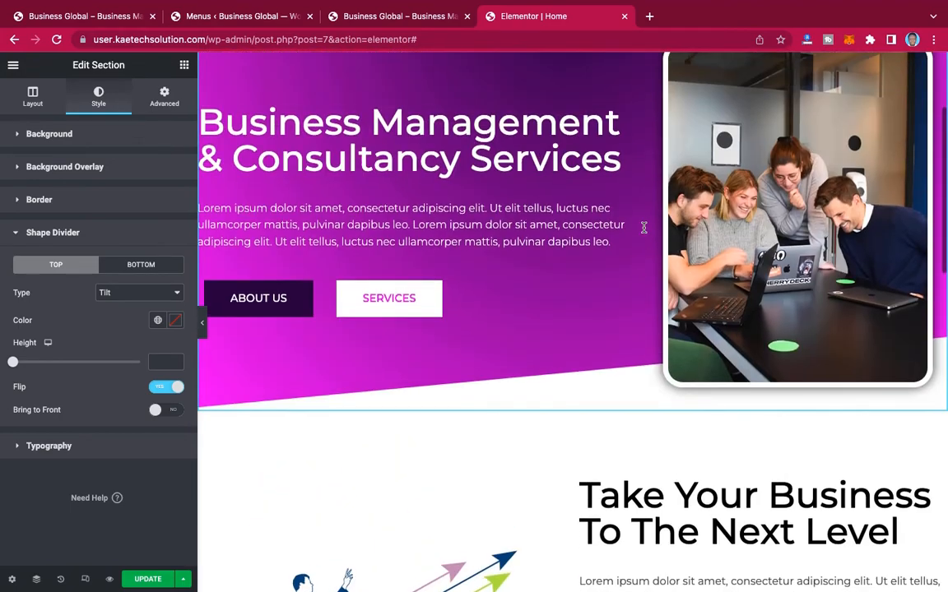
scroll(644, 228, "up", 2)
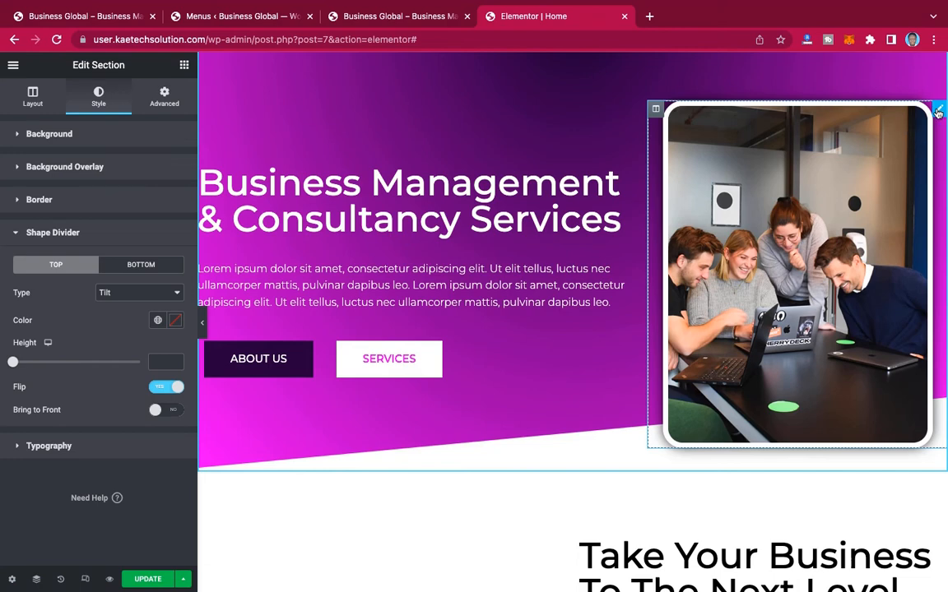
right_click(937, 113)
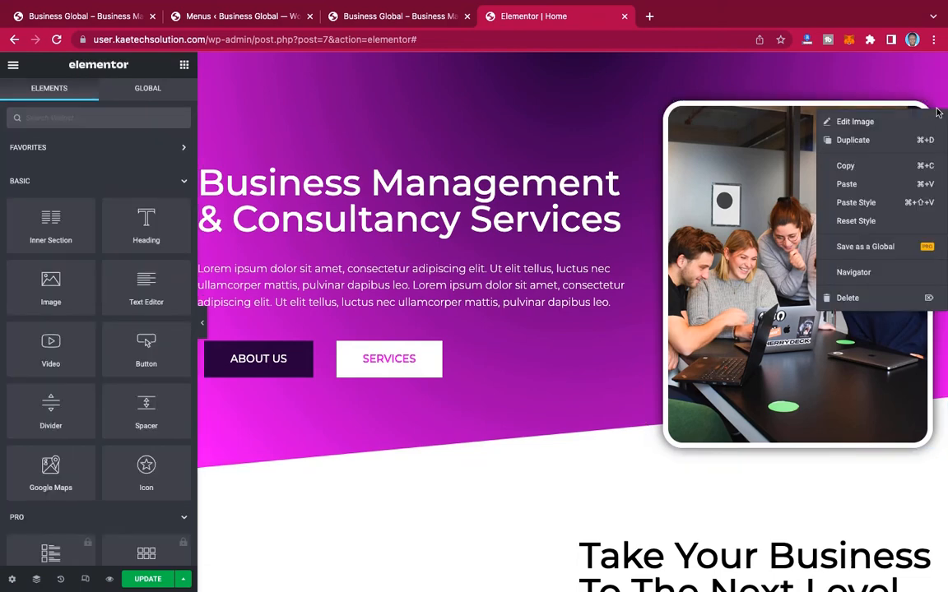
left_click(848, 165)
scroll(848, 170, "down", 8)
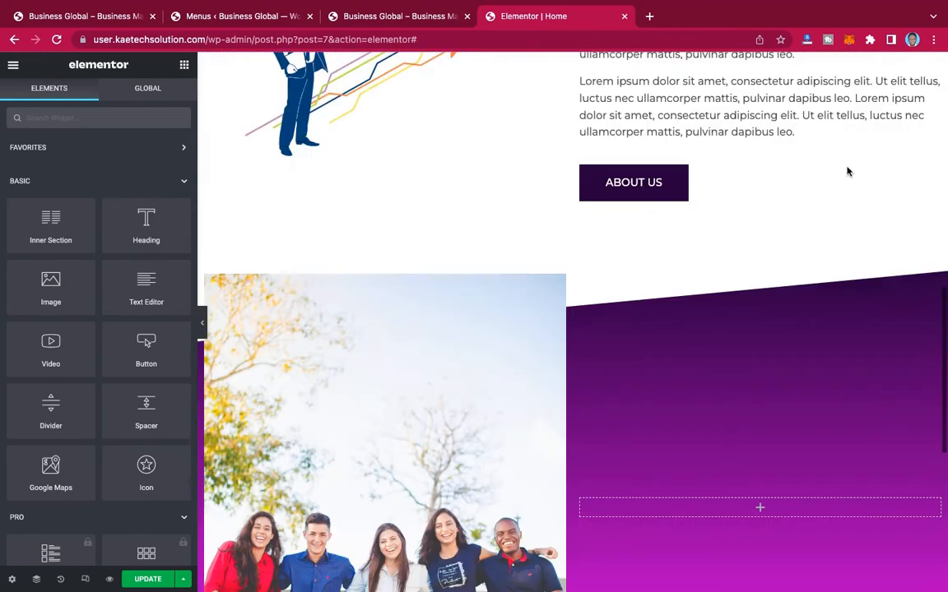
scroll(848, 170, "up", 1)
scroll(512, 204, "up", 1)
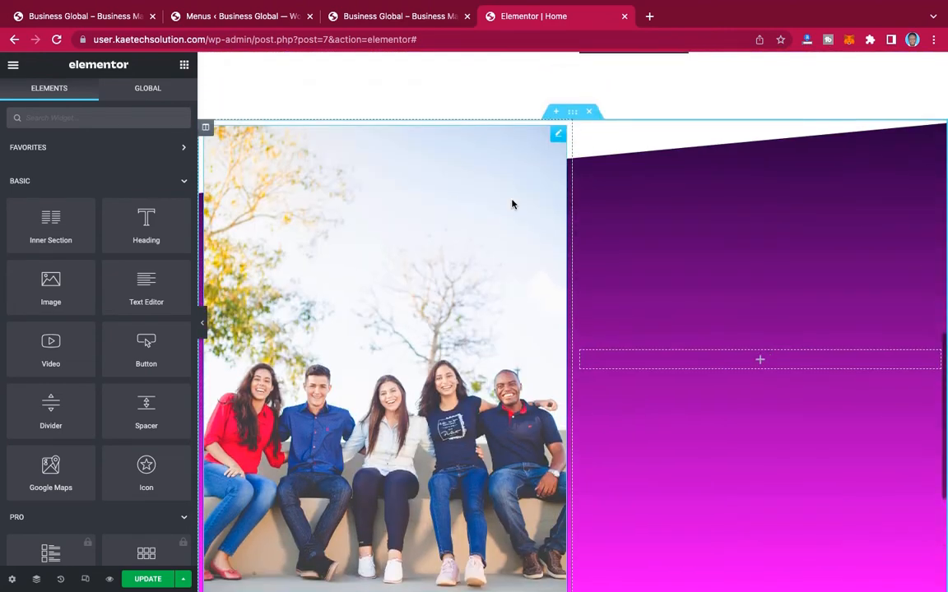
right_click(557, 133)
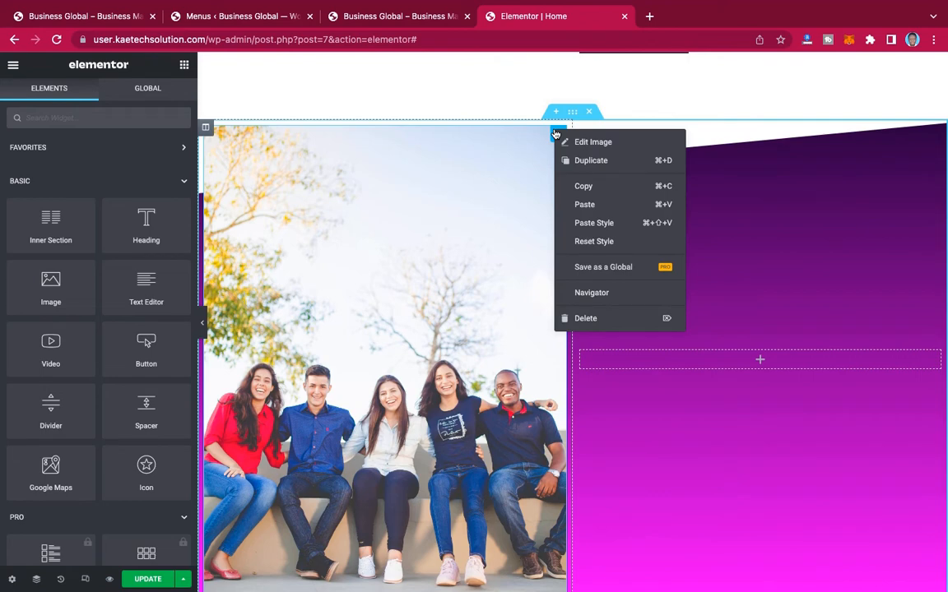
left_click(588, 226)
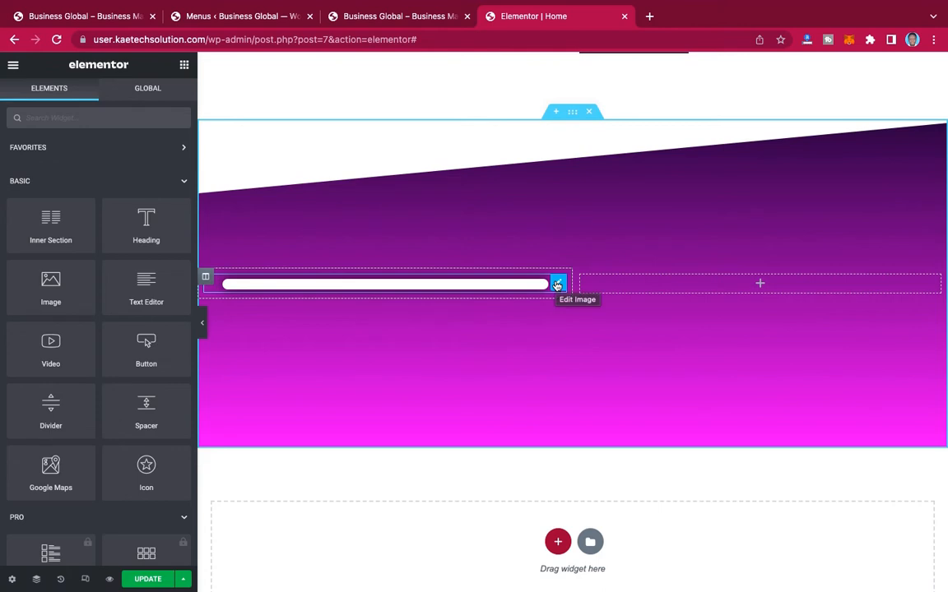
Step: Open the team photo's image settings and compare the restyled photo with the hero section's framed image
left_click(557, 284)
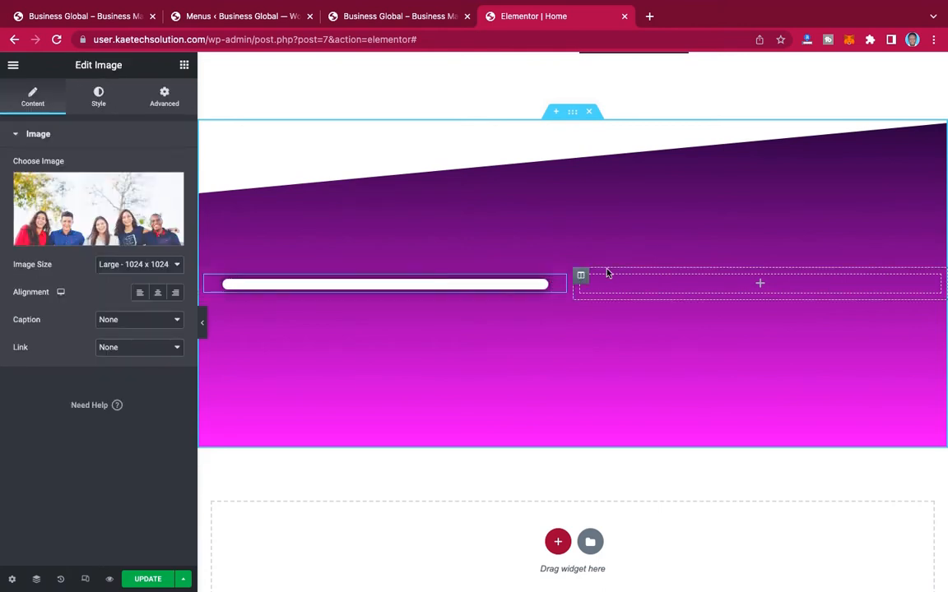
scroll(687, 283, "up", 10)
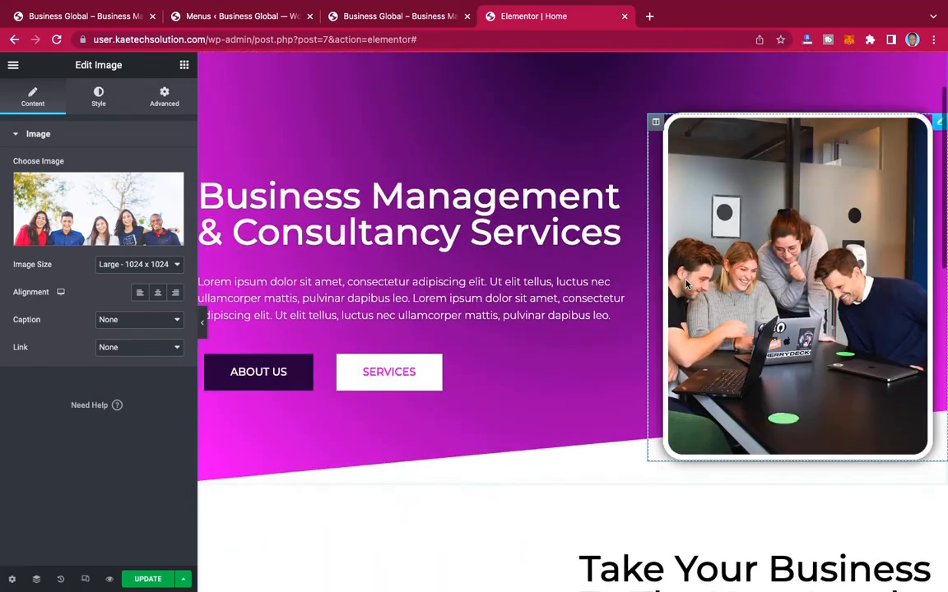
scroll(687, 284, "down", 5)
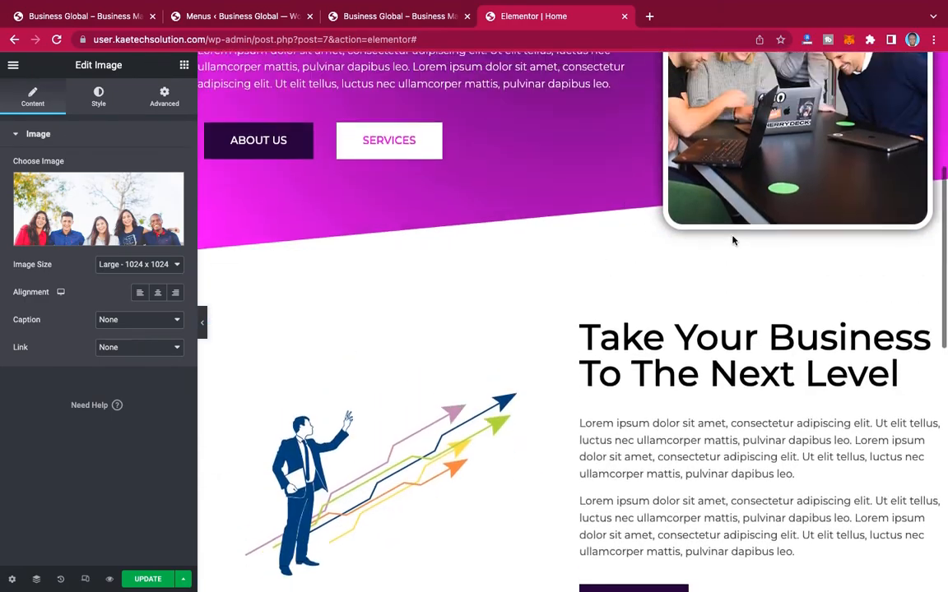
scroll(734, 239, "up", 3)
scroll(734, 239, "down", 8)
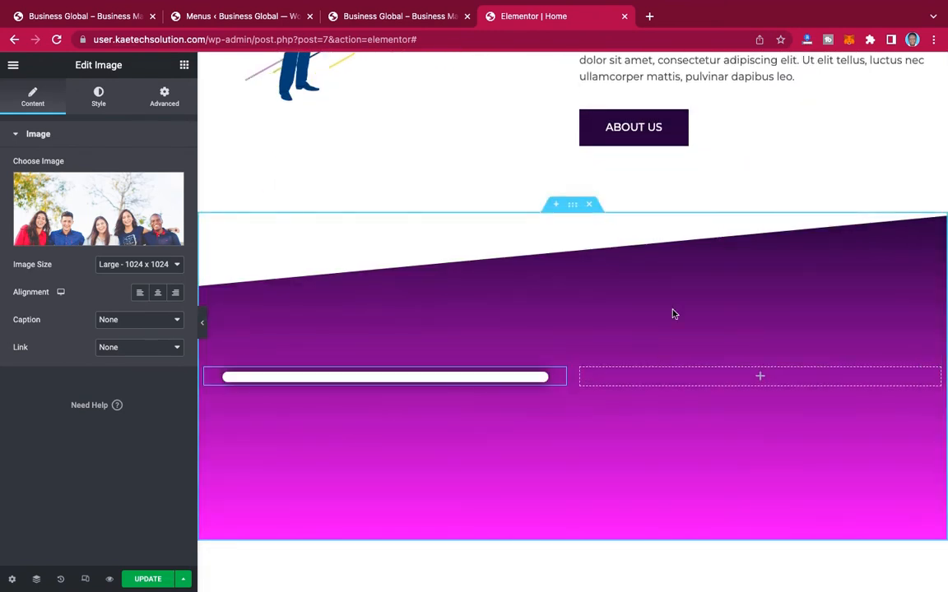
scroll(673, 313, "down", 1)
scroll(673, 313, "down", 1)
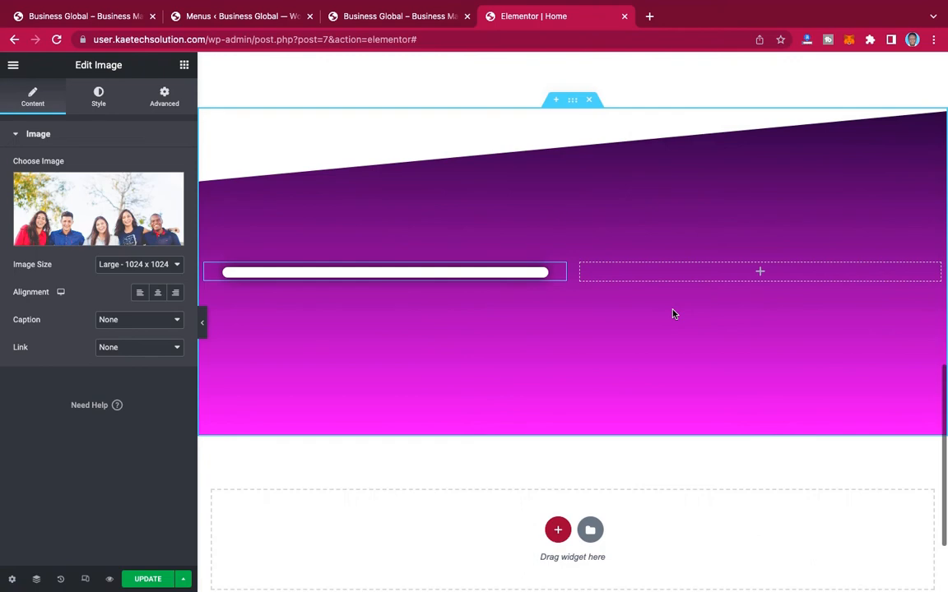
scroll(674, 314, "down", 1)
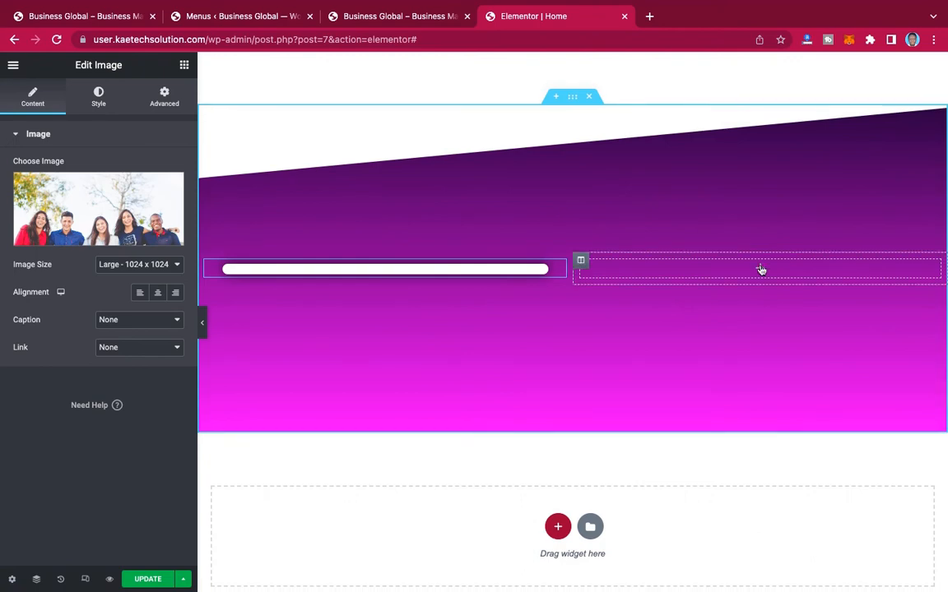
Step: Copy the title "A Team Of Professionals" from the reference site into a new Heading widget in the empty column beside the team photo
left_click(33, 15)
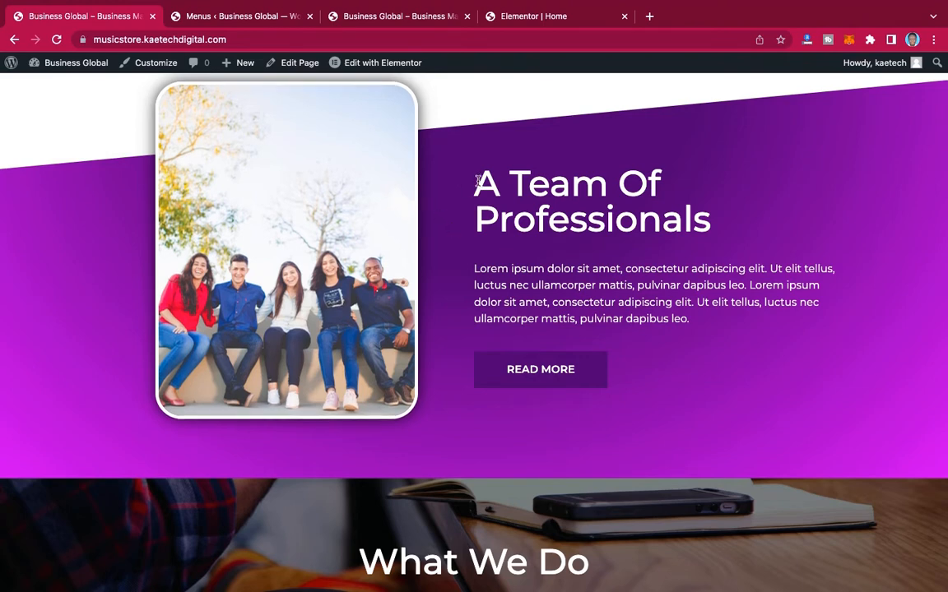
left_click_drag(477, 179, 751, 241)
key("super+c")
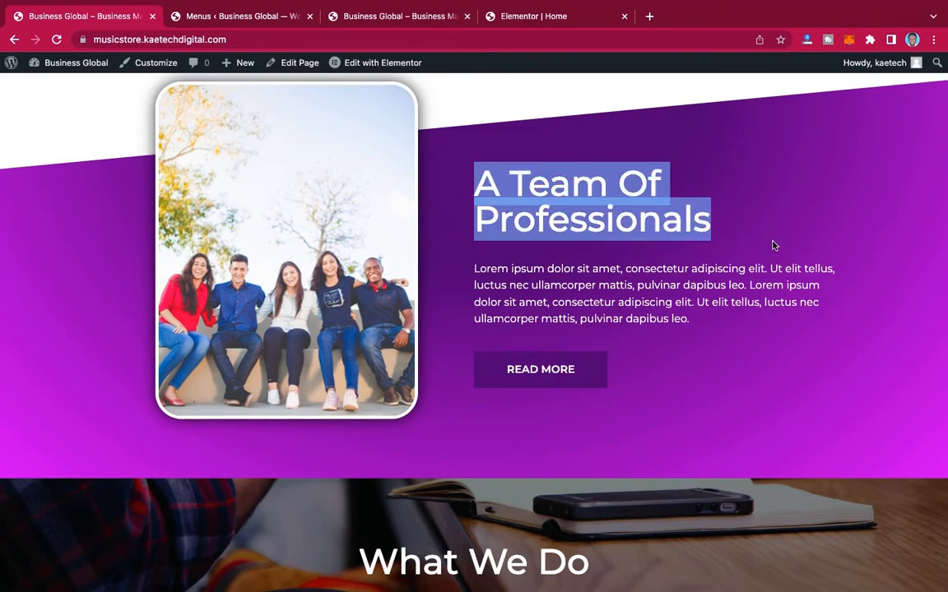
left_click(538, 18)
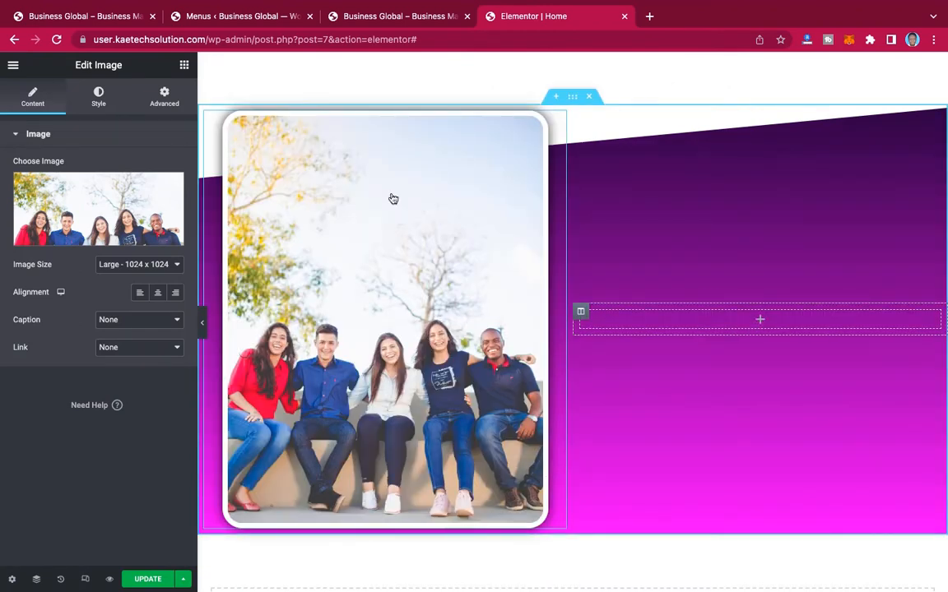
left_click_drag(388, 339, 134, 289)
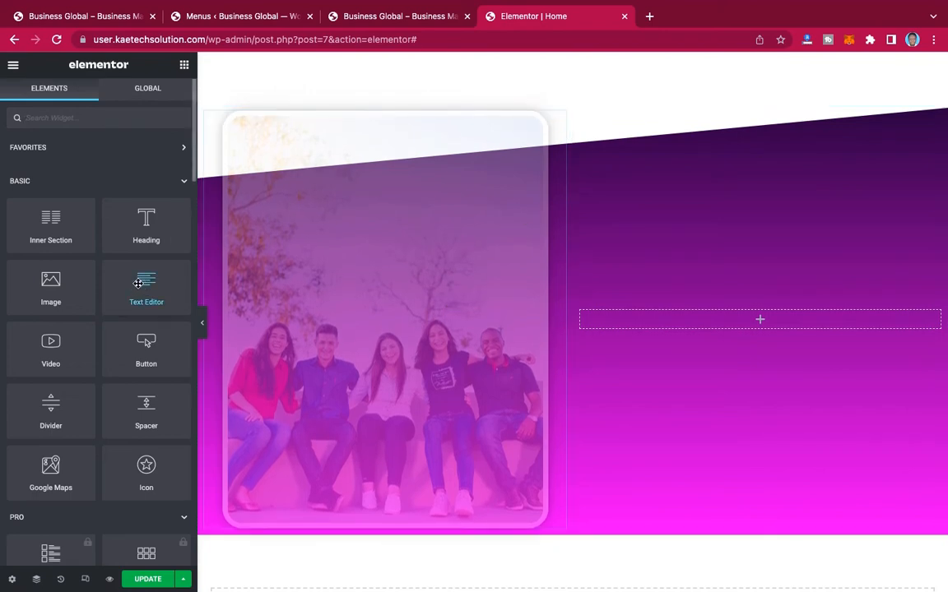
left_click_drag(138, 283, 772, 320)
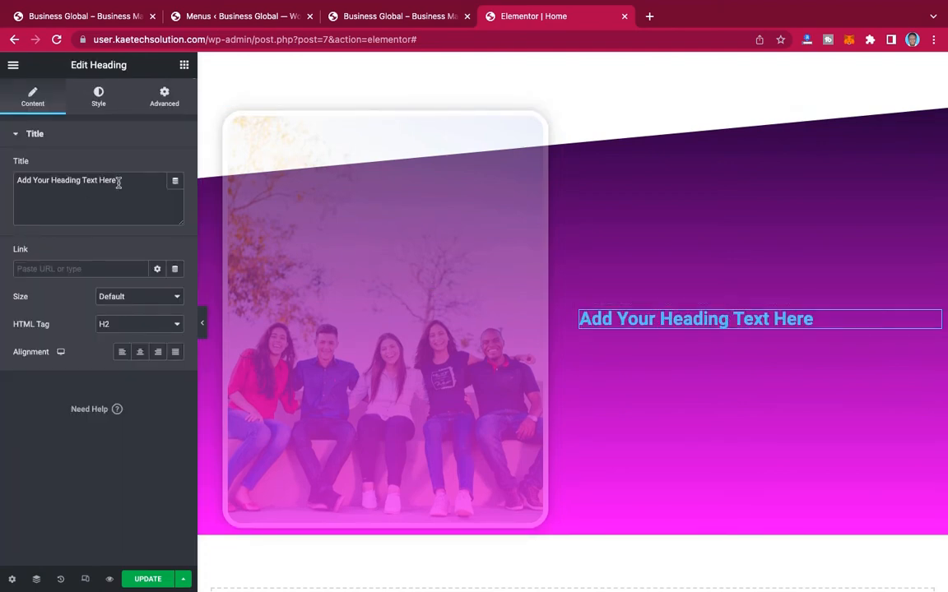
left_click_drag(118, 183, 1, 169)
key("super+v")
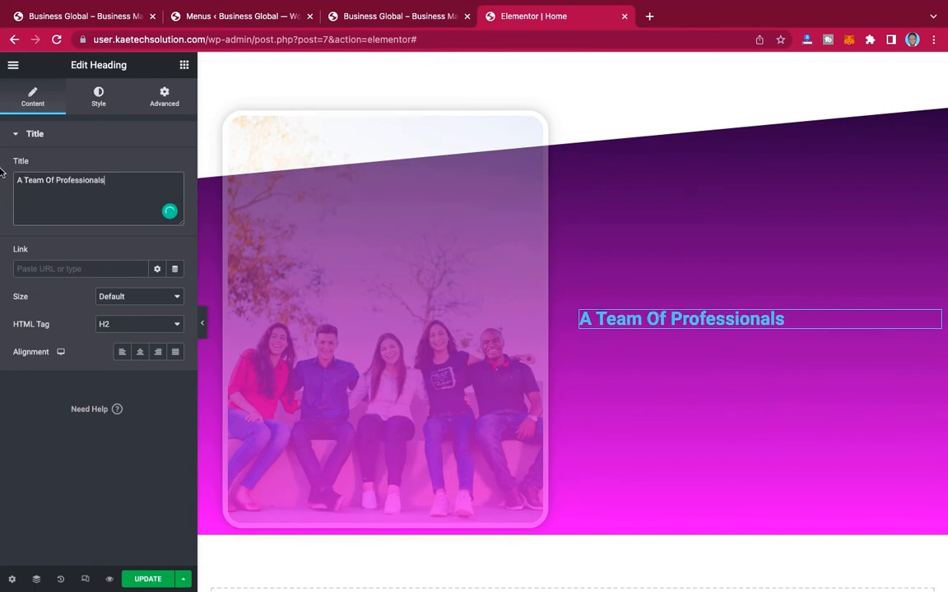
Step: Style the "A Team Of Professionals" heading with the global color White or offwhite and the global font Font 1
left_click(98, 98)
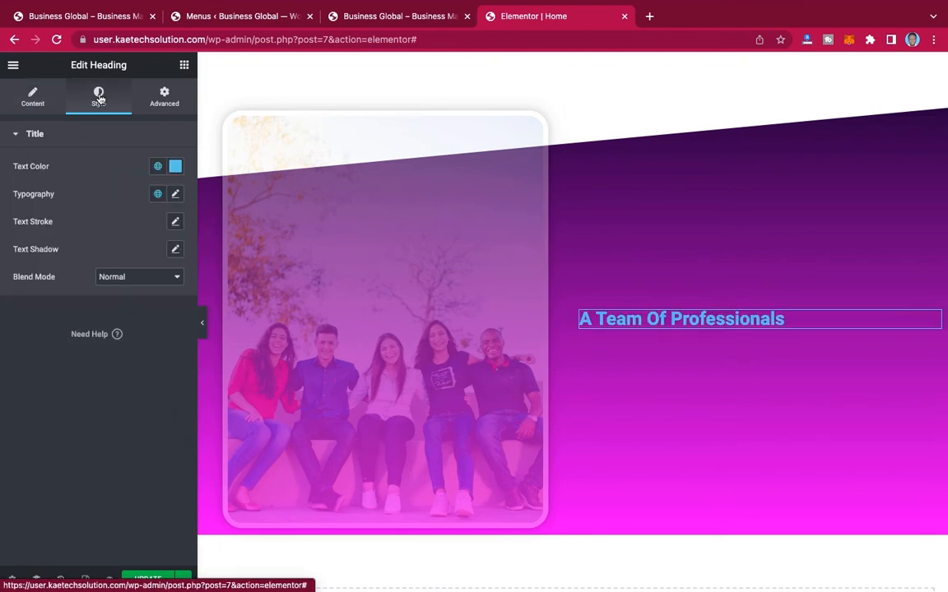
left_click(176, 166)
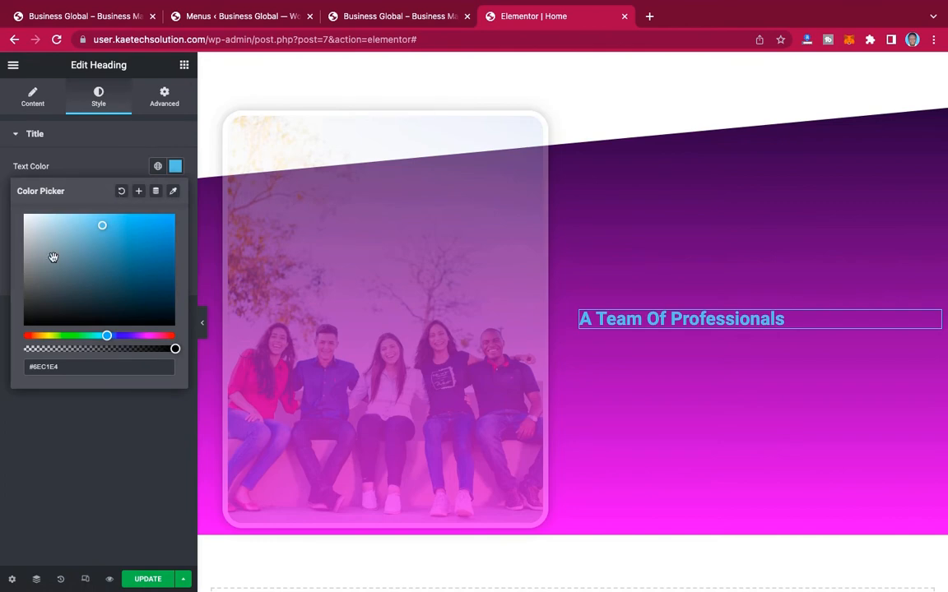
left_click(157, 166)
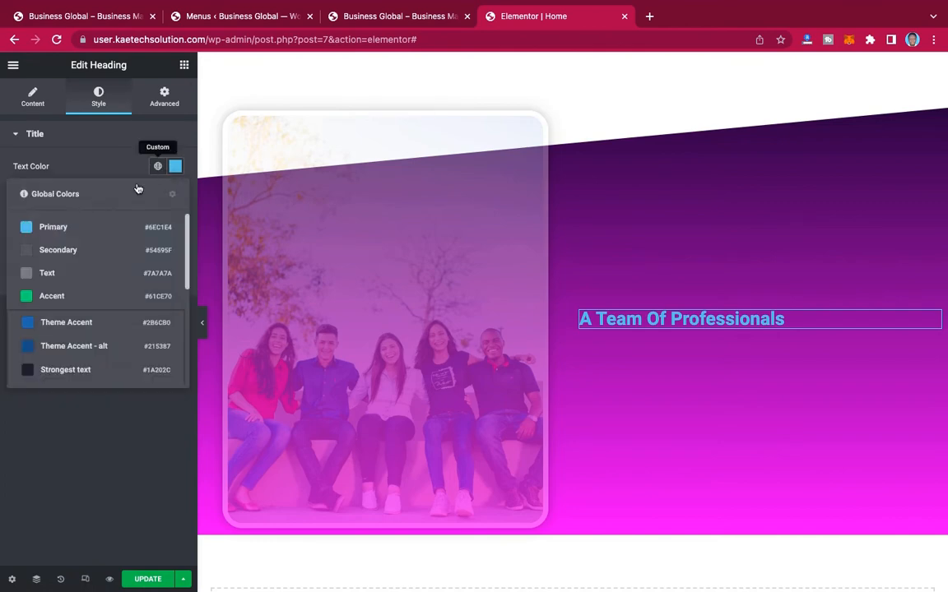
scroll(89, 355, "down", 3)
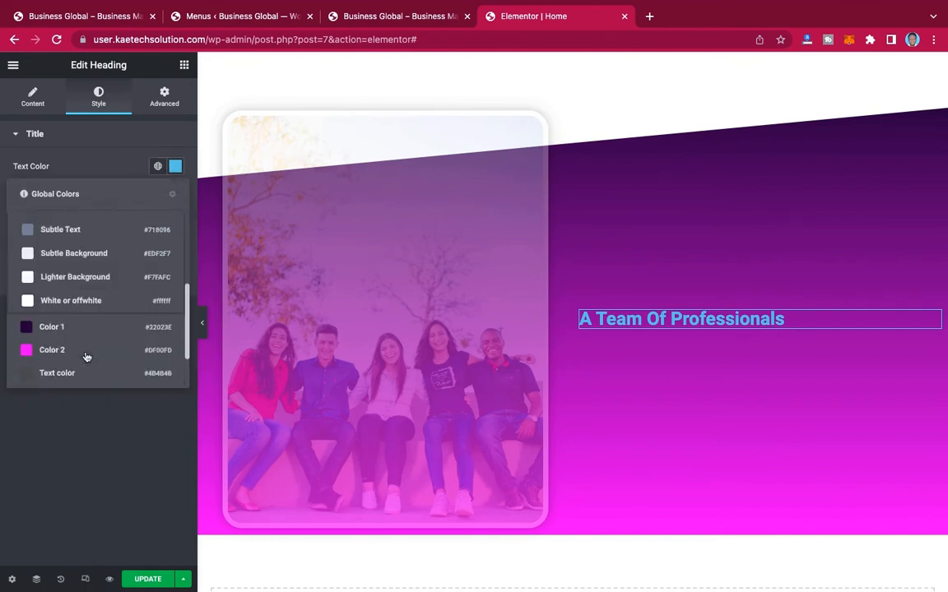
left_click(72, 297)
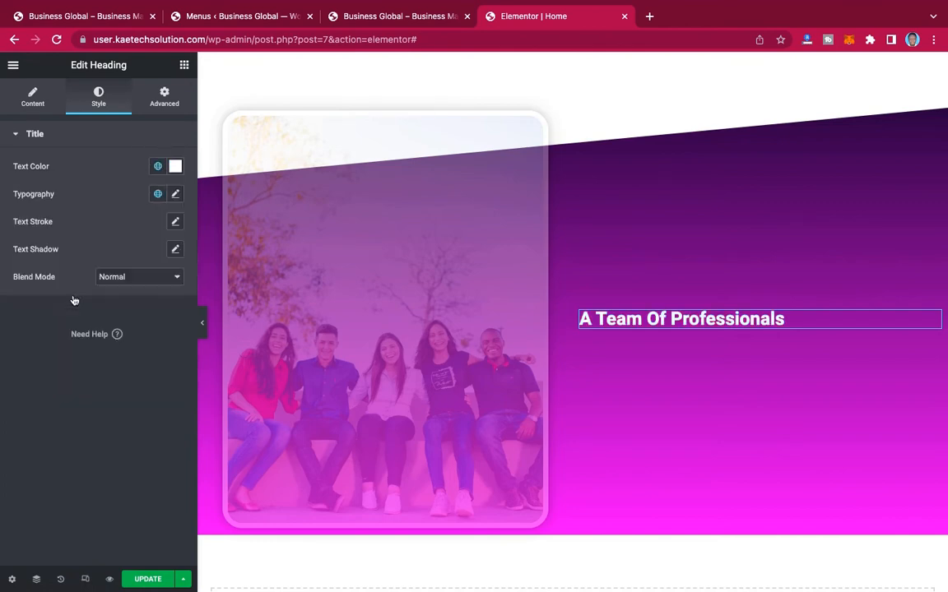
left_click(158, 196)
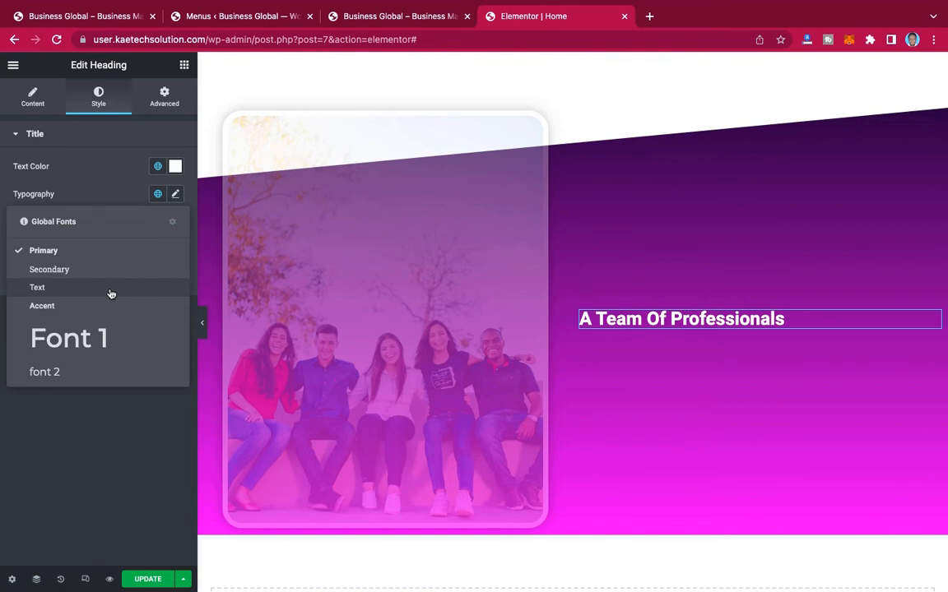
left_click(59, 345)
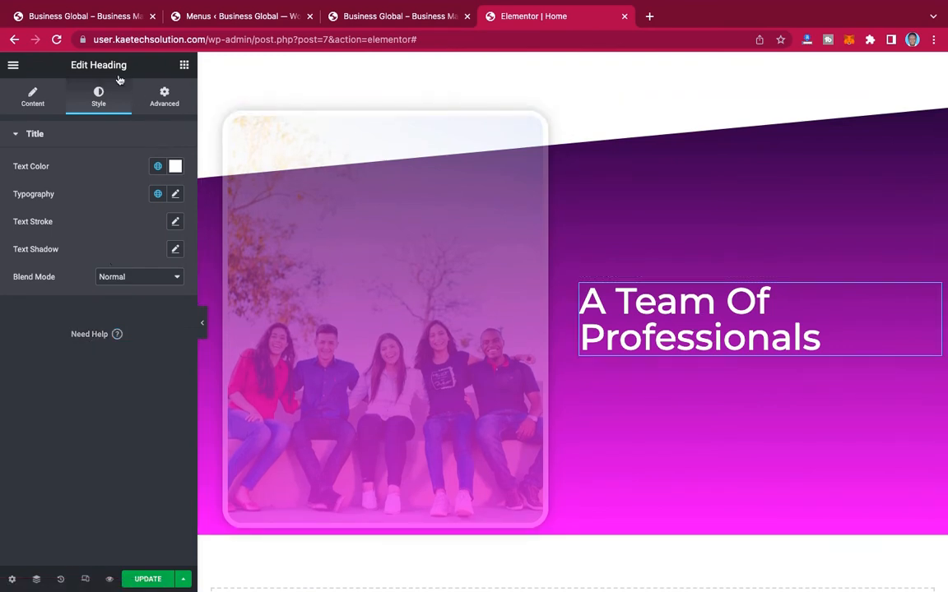
Step: Copy the Lorem ipsum paragraph from the reference site's team section and use it in a new Text Editor widget below the heading
left_click(104, 18)
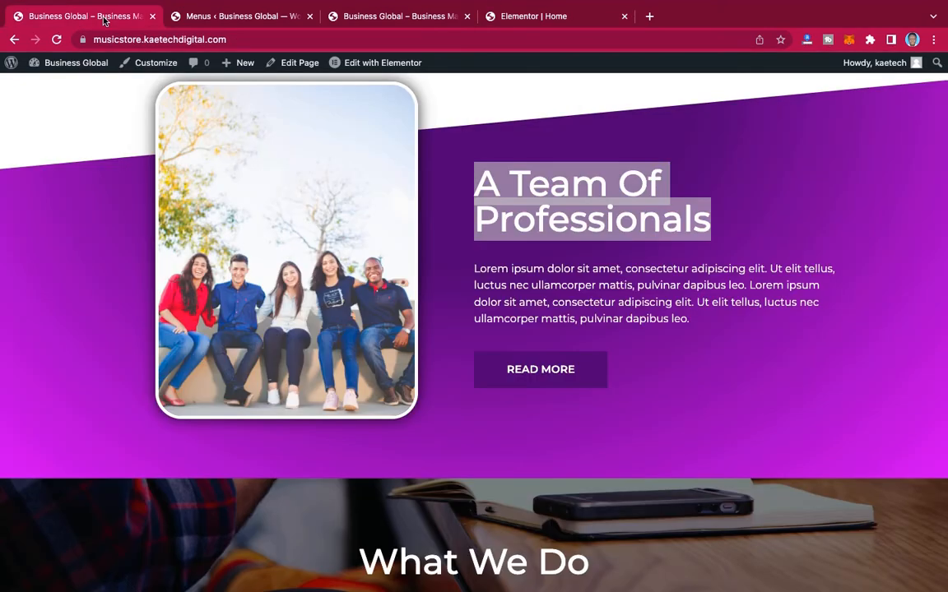
left_click(475, 270)
left_click_drag(475, 267, 807, 332)
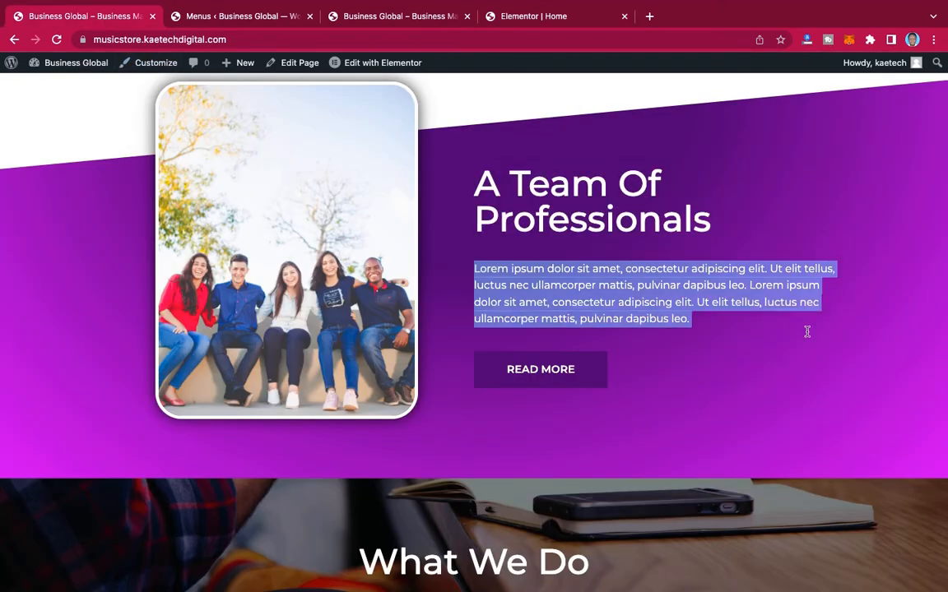
left_click(533, 18)
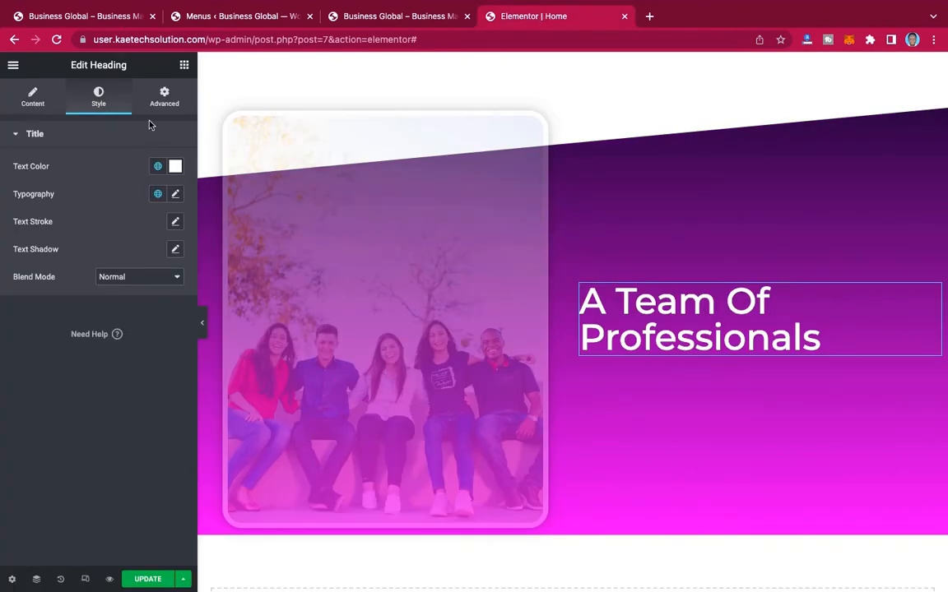
left_click(184, 65)
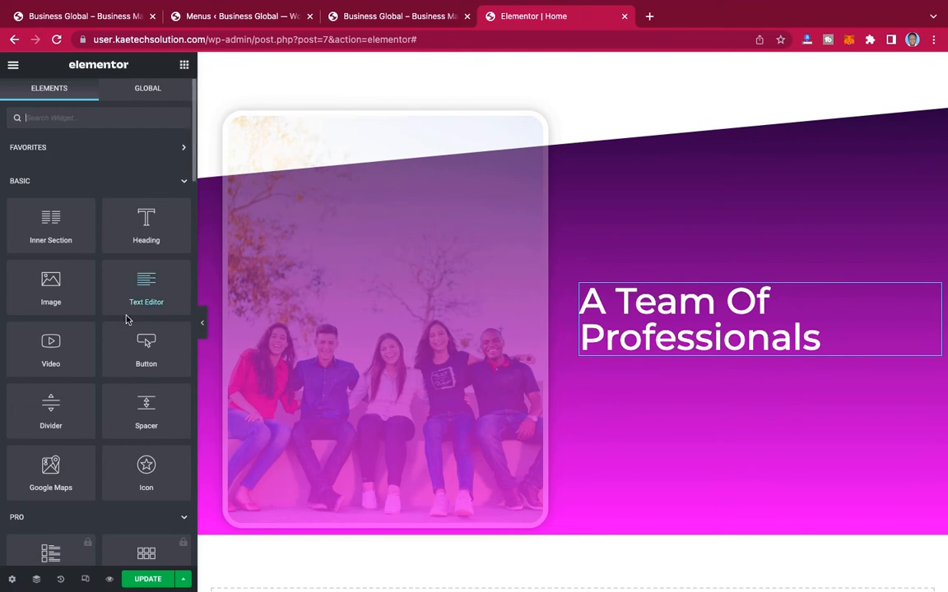
left_click_drag(140, 286, 678, 349)
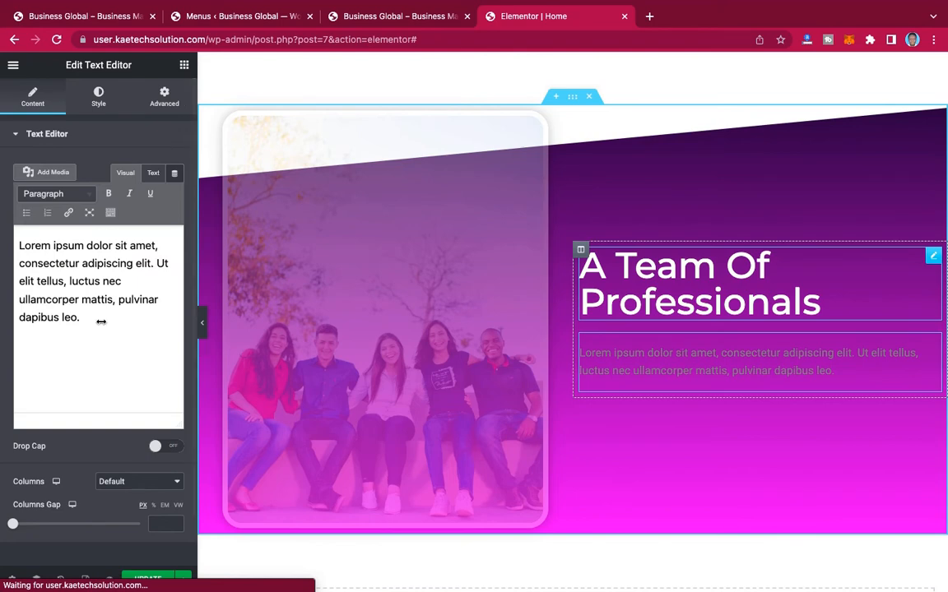
left_click(82, 312)
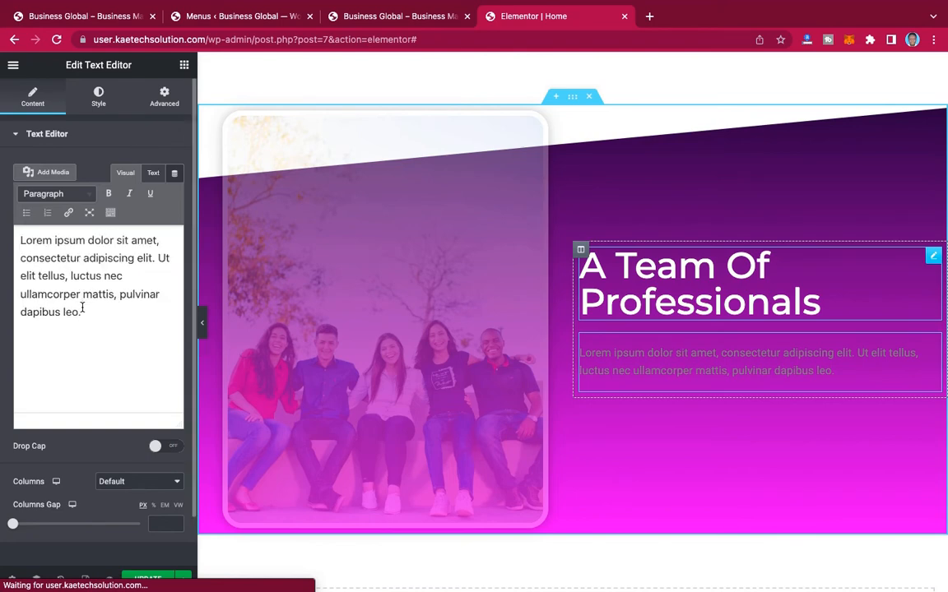
key("ctrl+a")
key("ctrl+c")
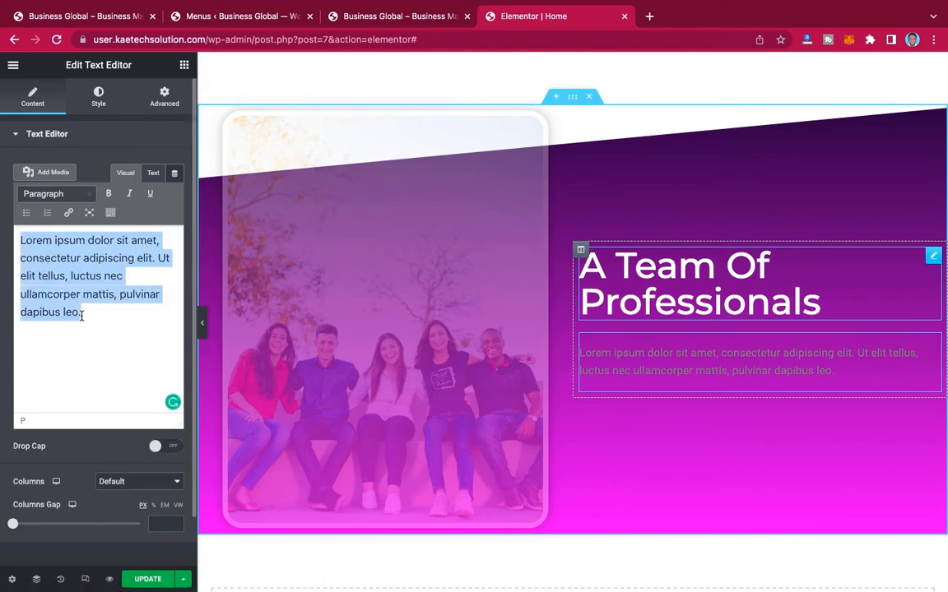
left_click(81, 313)
key("ctrl+v")
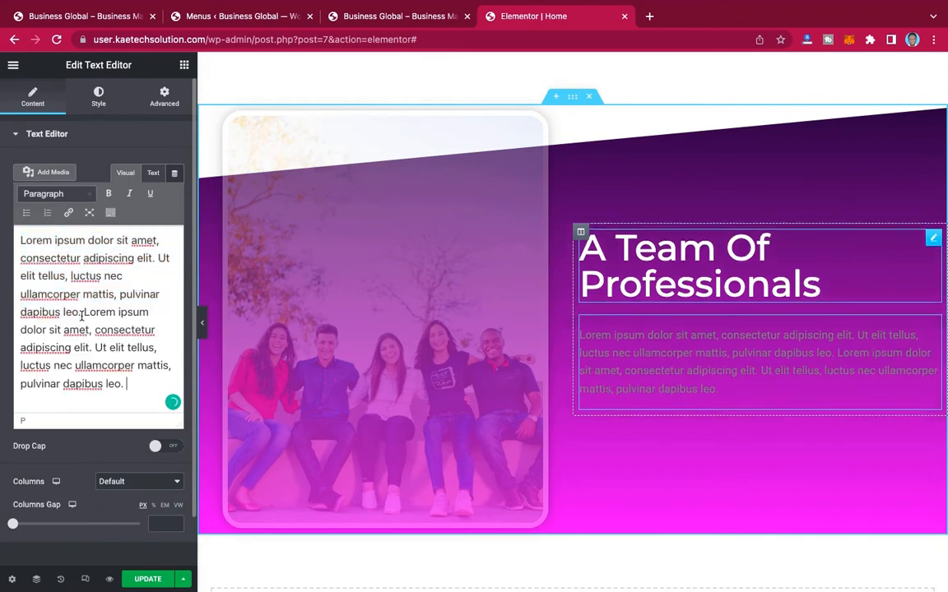
Step: Apply the global color Text color to the Lorem ipsum paragraph in the team section
left_click(81, 312)
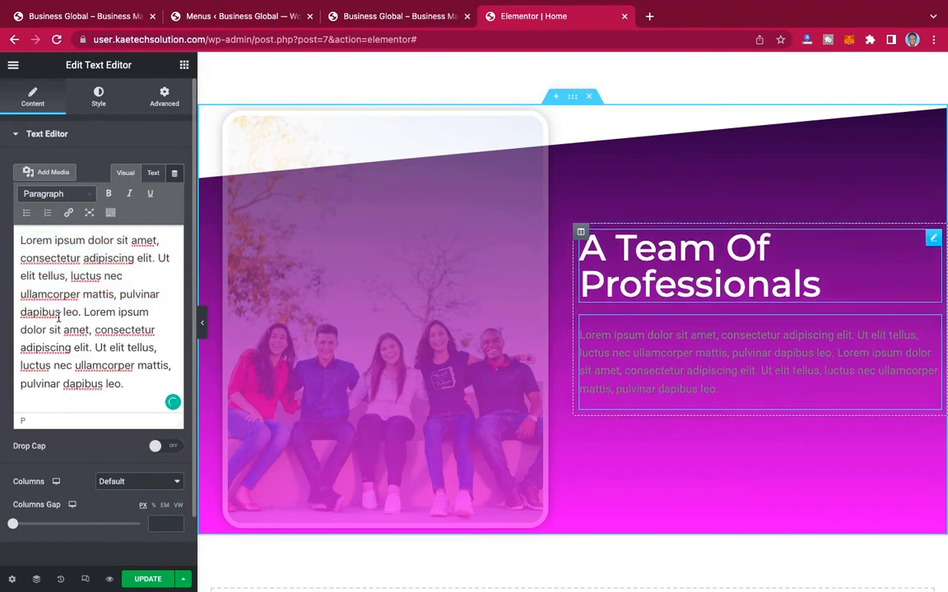
left_click(99, 99)
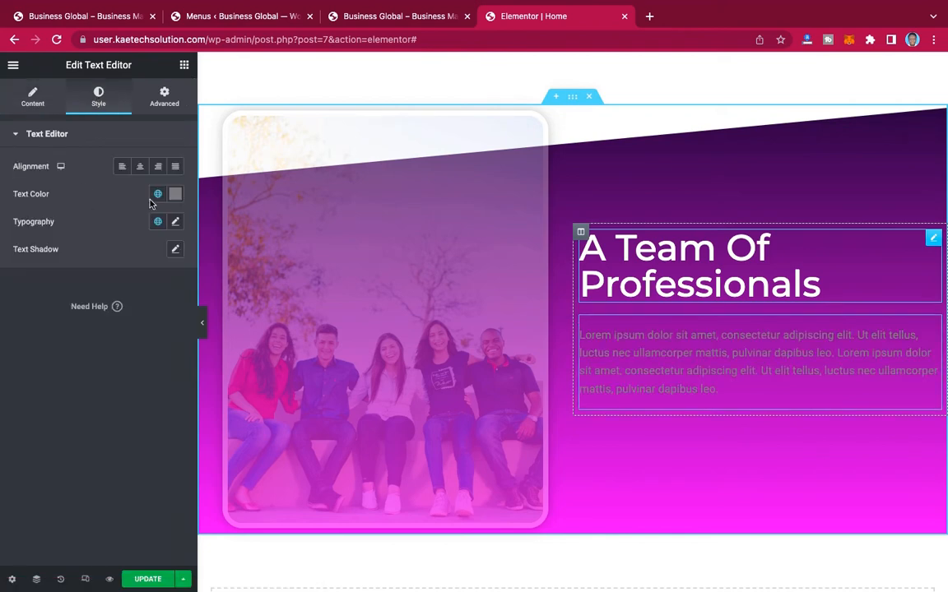
left_click(157, 193)
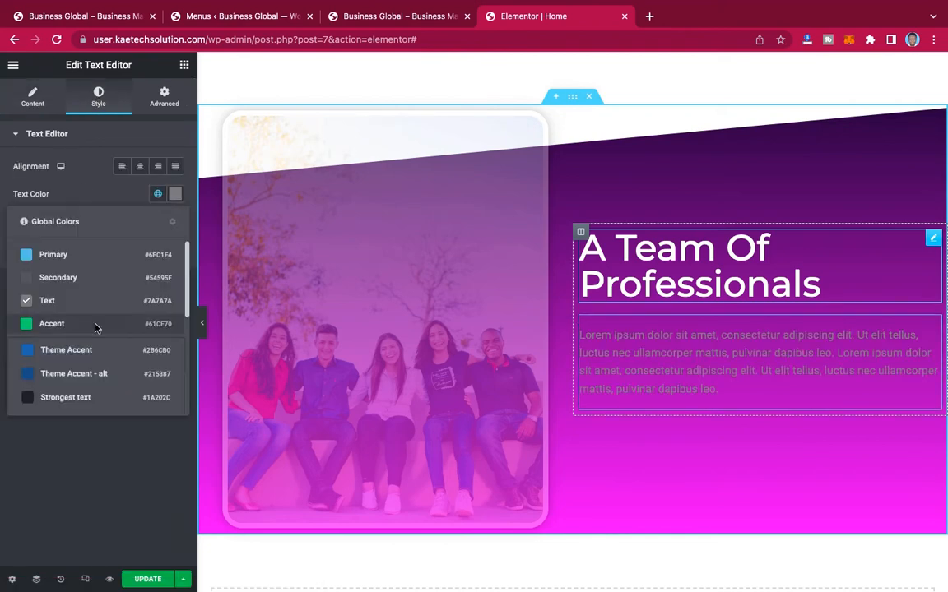
scroll(95, 329, "down", 5)
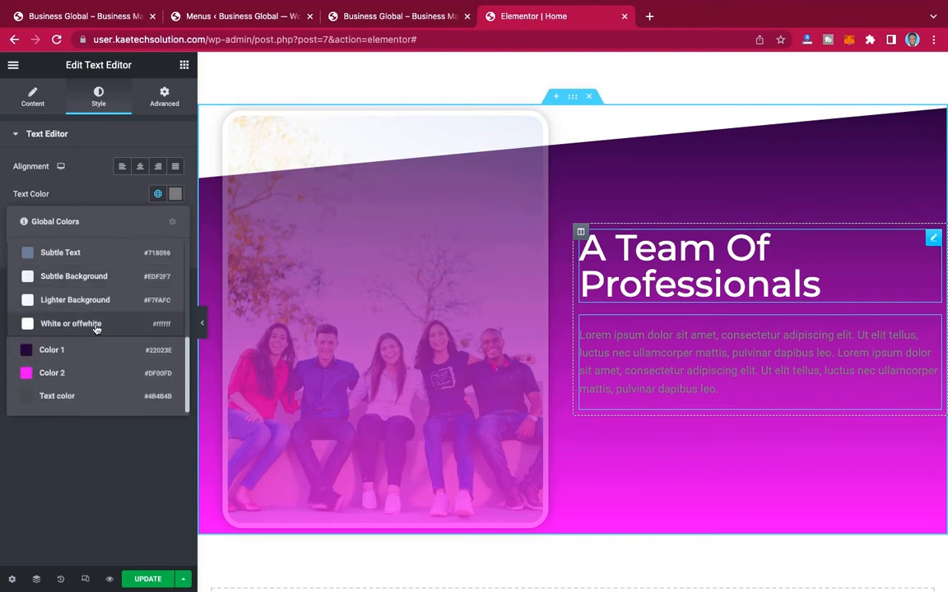
scroll(95, 327, "up", 5)
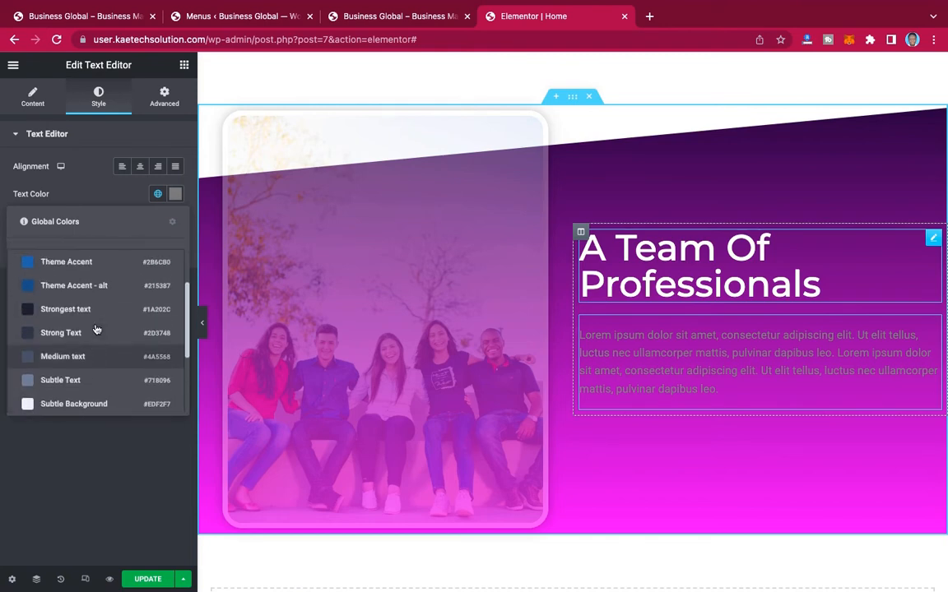
scroll(96, 330, "down", 5)
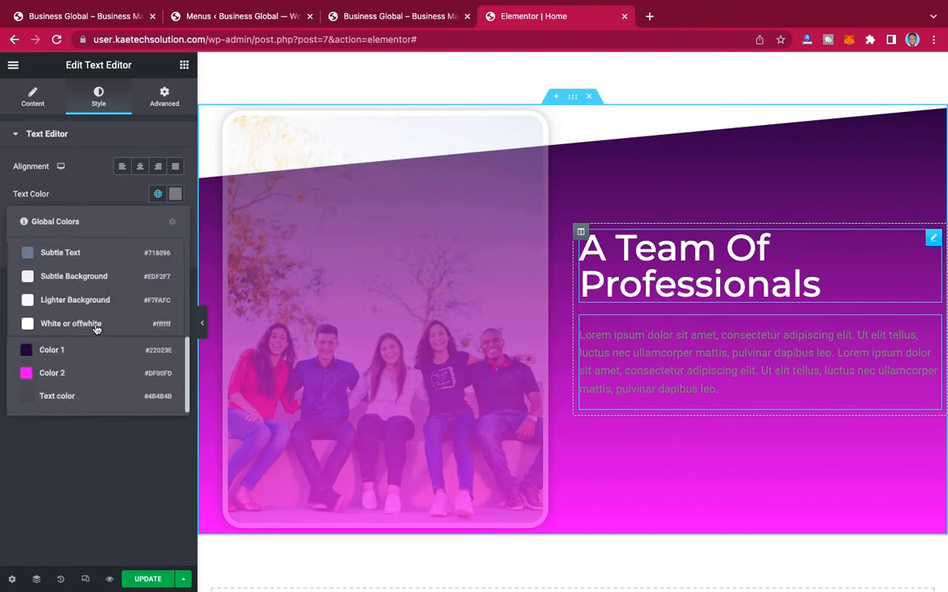
left_click(62, 396)
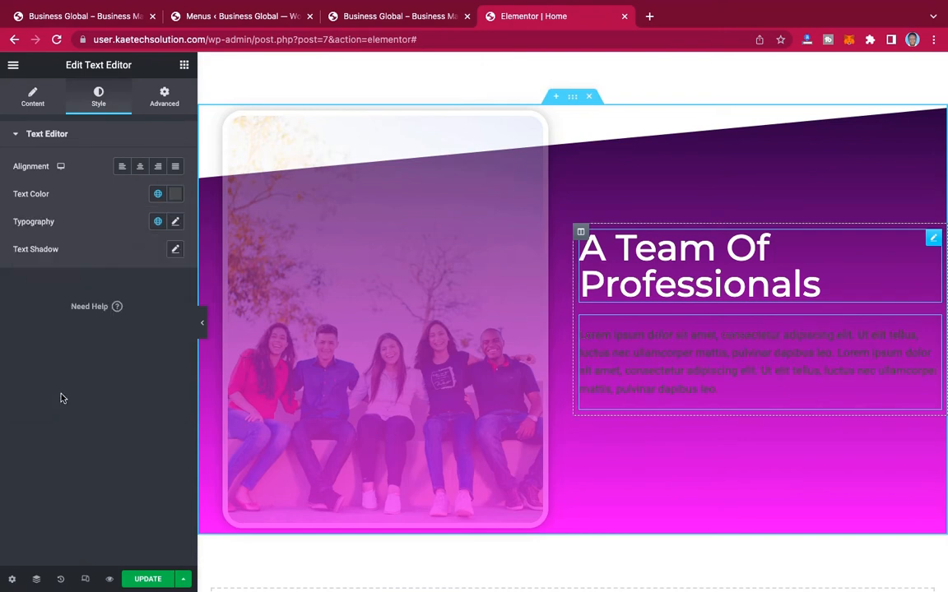
Step: Style the Lorem ipsum paragraph in the team section with the global color White or offwhite and the global font font 2
left_click(158, 195)
scroll(73, 313, "down", 5)
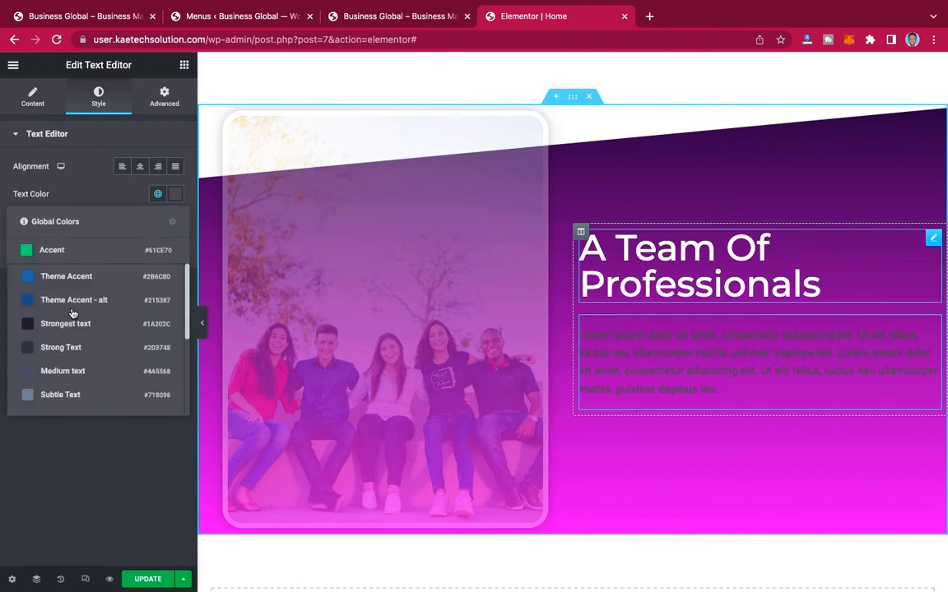
left_click(63, 323)
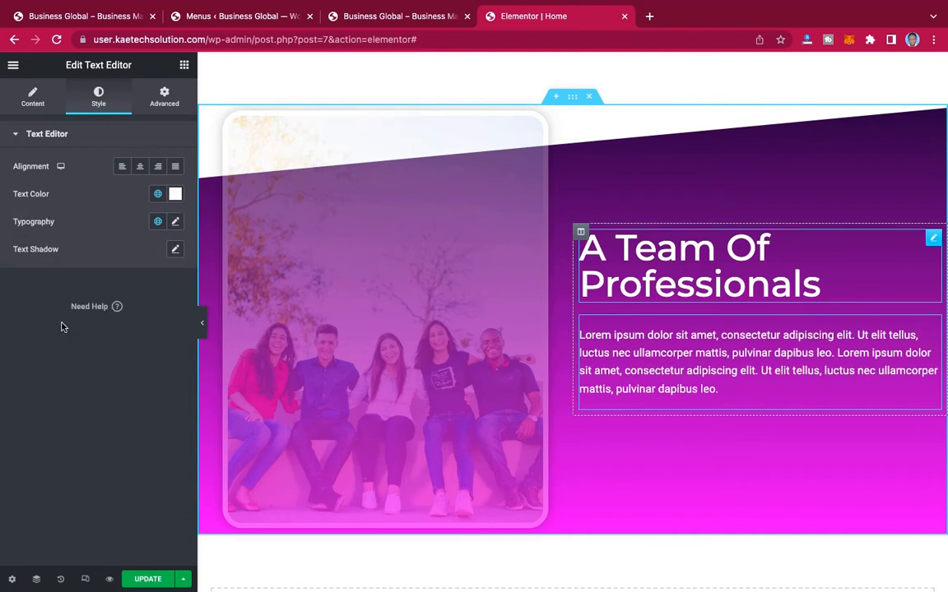
left_click(158, 221)
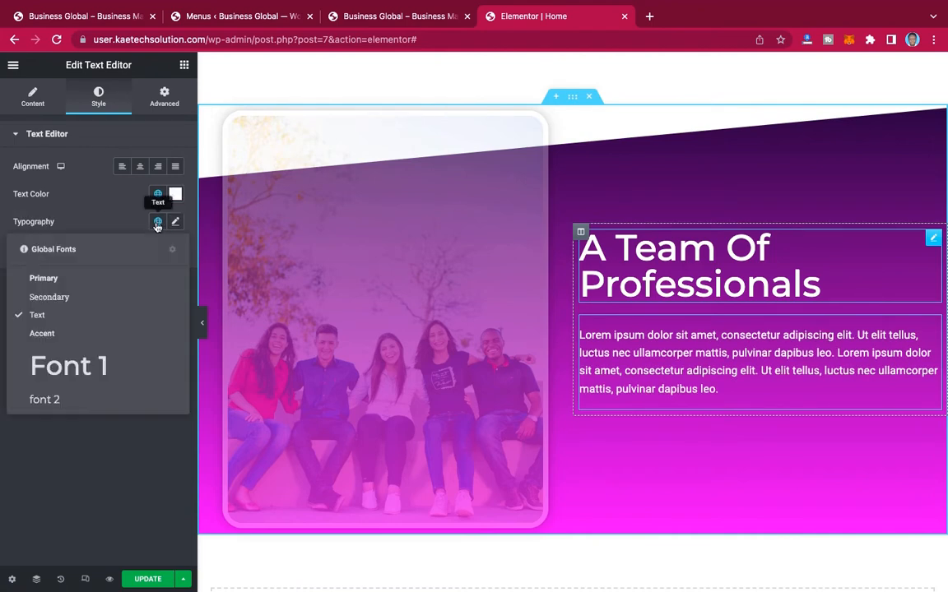
left_click(74, 399)
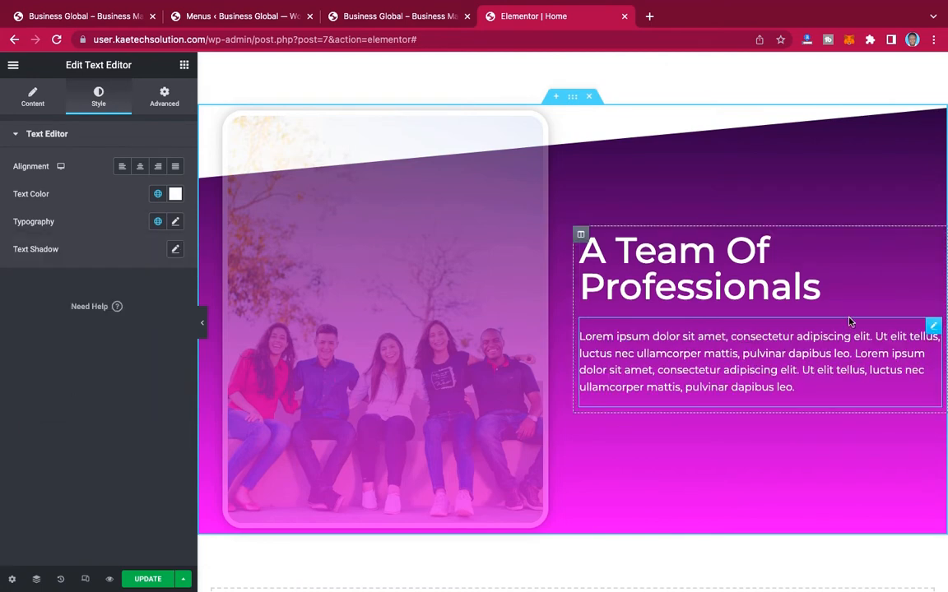
Step: Review the restyled team section and update the page
scroll(851, 322, "up", 5)
scroll(849, 318, "down", 8)
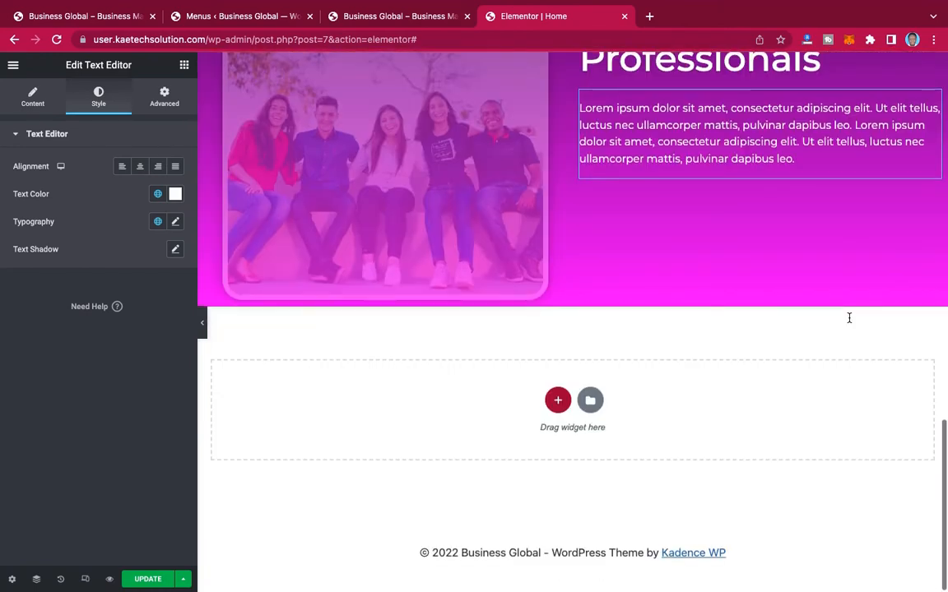
scroll(849, 318, "up", 4)
scroll(849, 322, "down", 2)
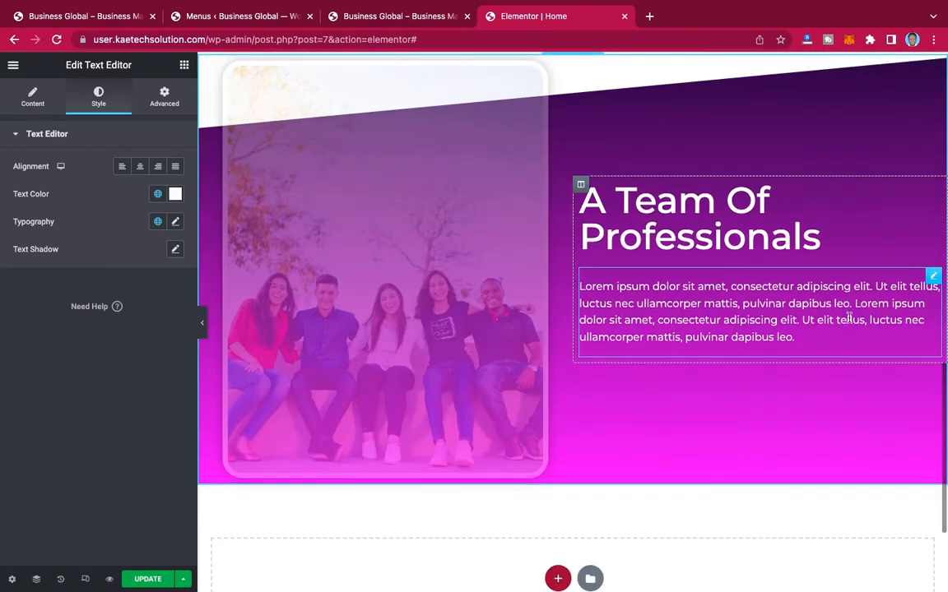
scroll(849, 320, "up", 1)
scroll(851, 317, "down", 1)
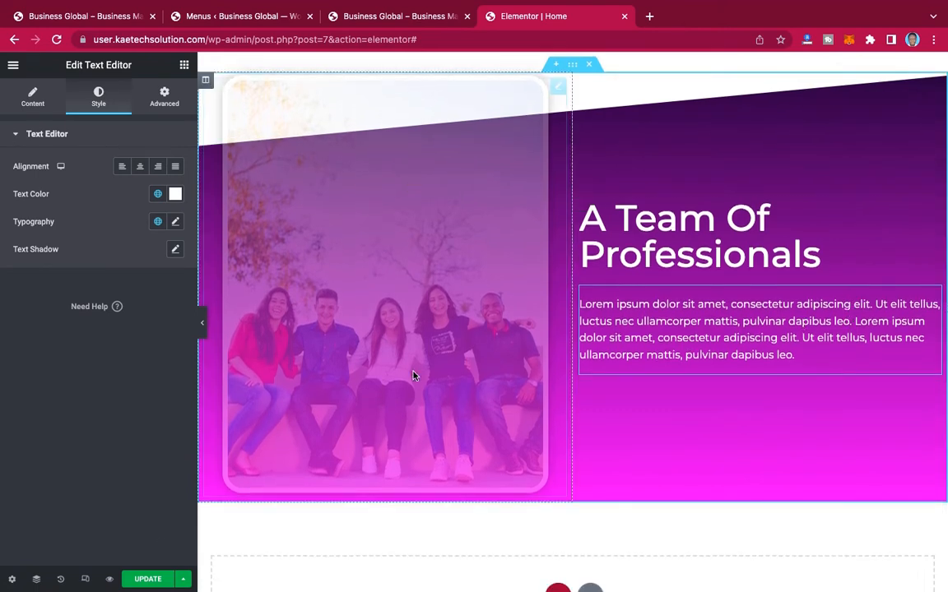
left_click(148, 580)
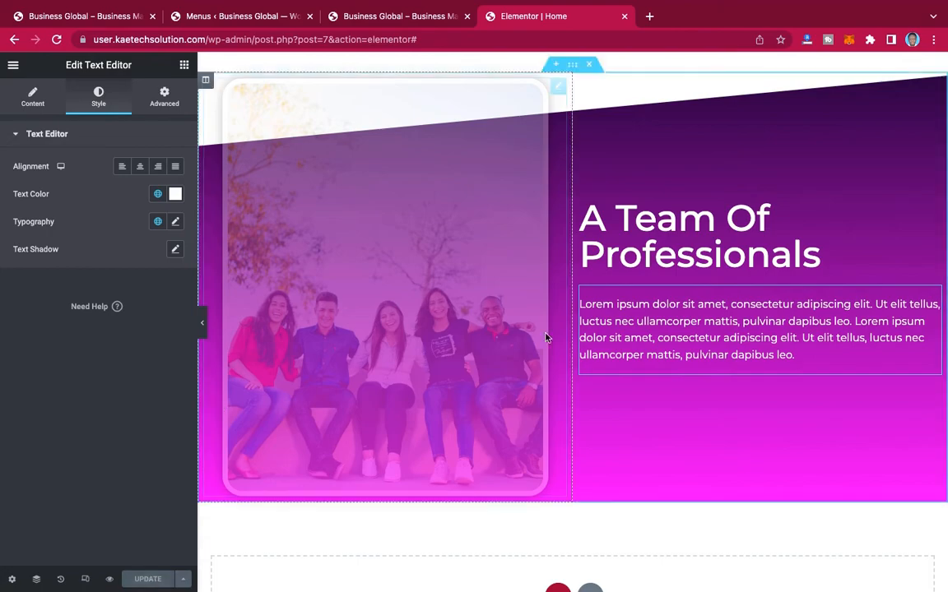
Step: Set the Vertical Align of the "A Team Of Professionals" section to Middle in its layout settings
scroll(560, 338, "up", 5)
scroll(560, 341, "up", 5)
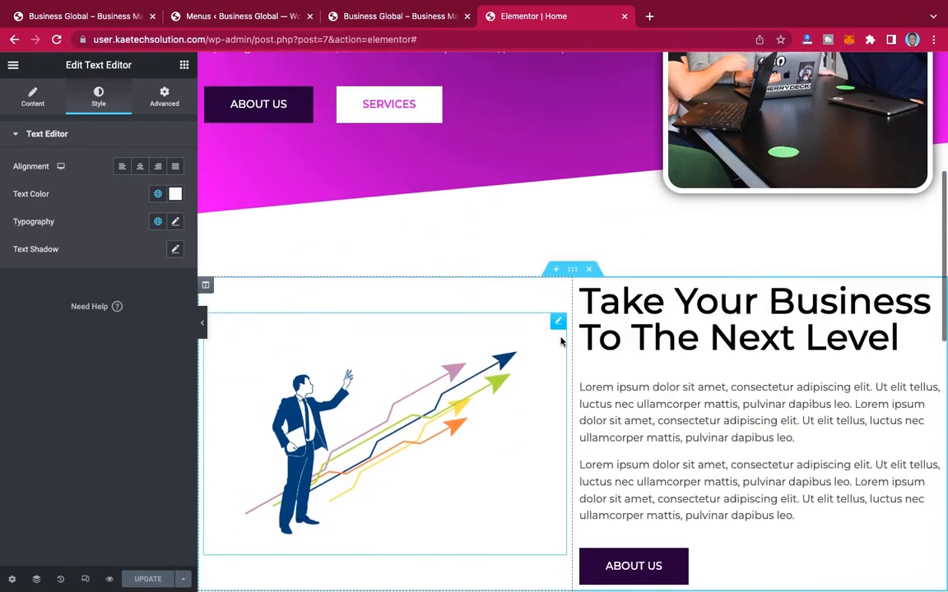
scroll(560, 339, "down", 15)
scroll(561, 338, "up", 3)
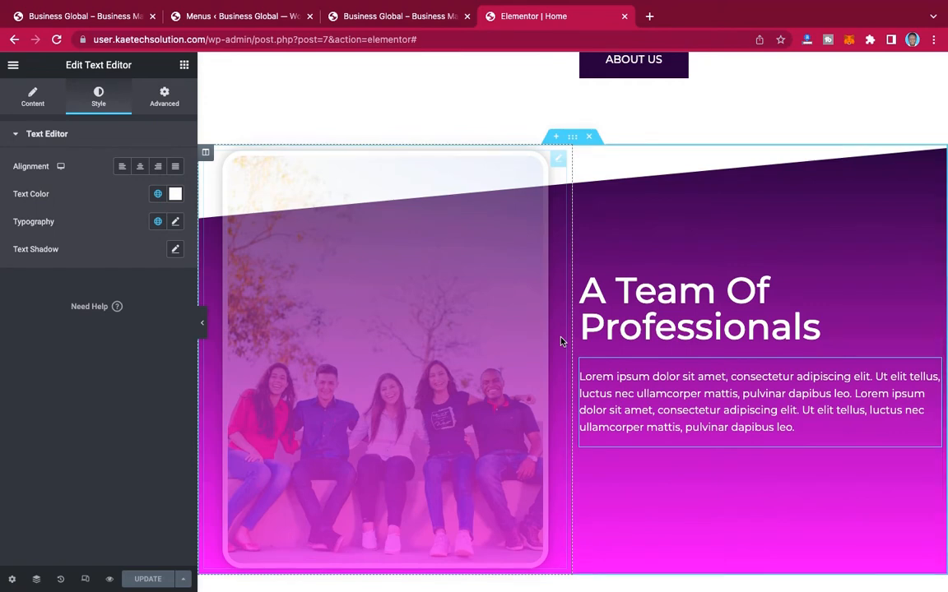
scroll(561, 341, "down", 3)
scroll(560, 340, "up", 2)
scroll(560, 341, "up", 2)
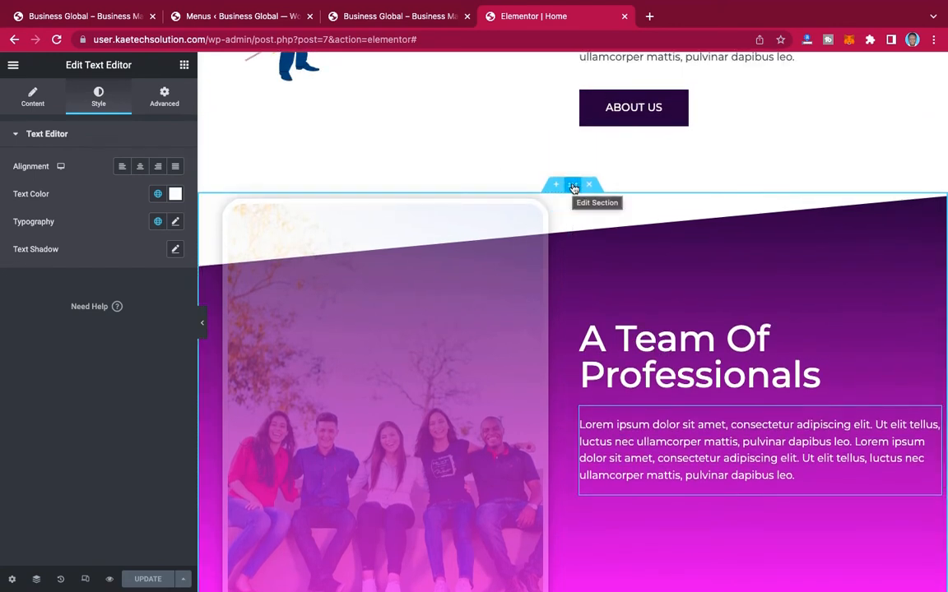
left_click(573, 189)
left_click(575, 188)
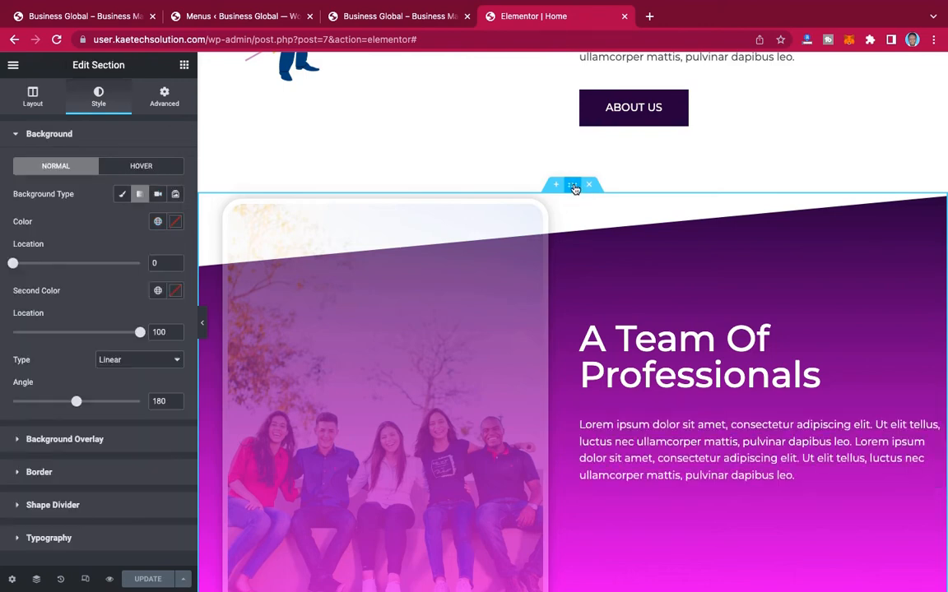
left_click(33, 95)
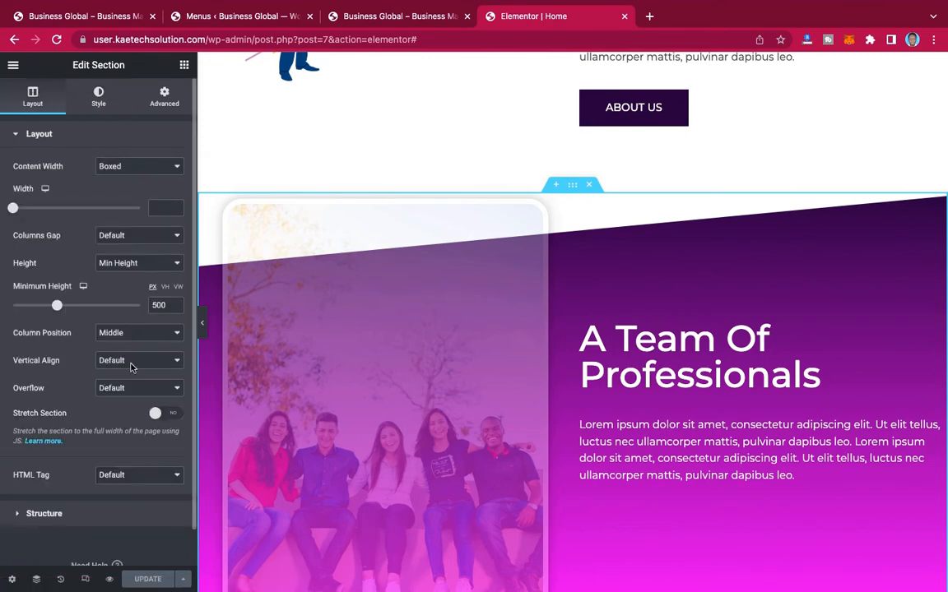
left_click(130, 363)
left_click(131, 387)
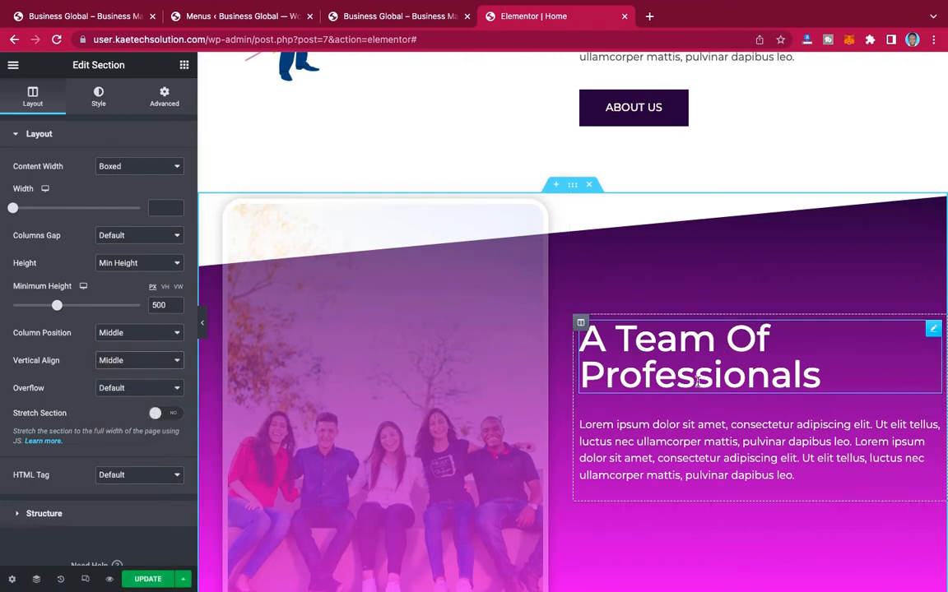
Step: Copy the ABOUT US button from the "Take Your Business To The Next Level" section and paste it below the team paragraph
scroll(698, 382, "down", 5)
scroll(689, 393, "up", 2)
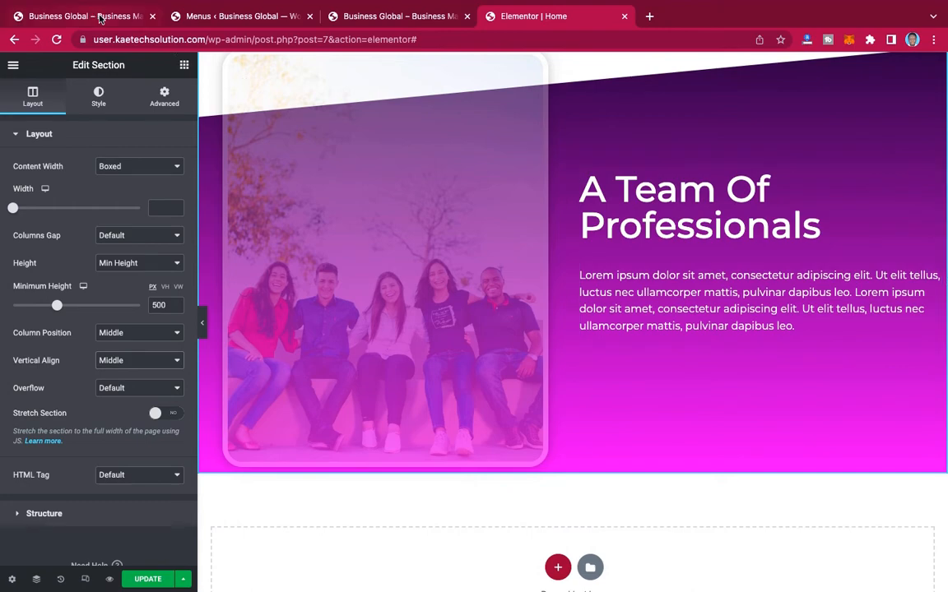
scroll(727, 171, "up", 5)
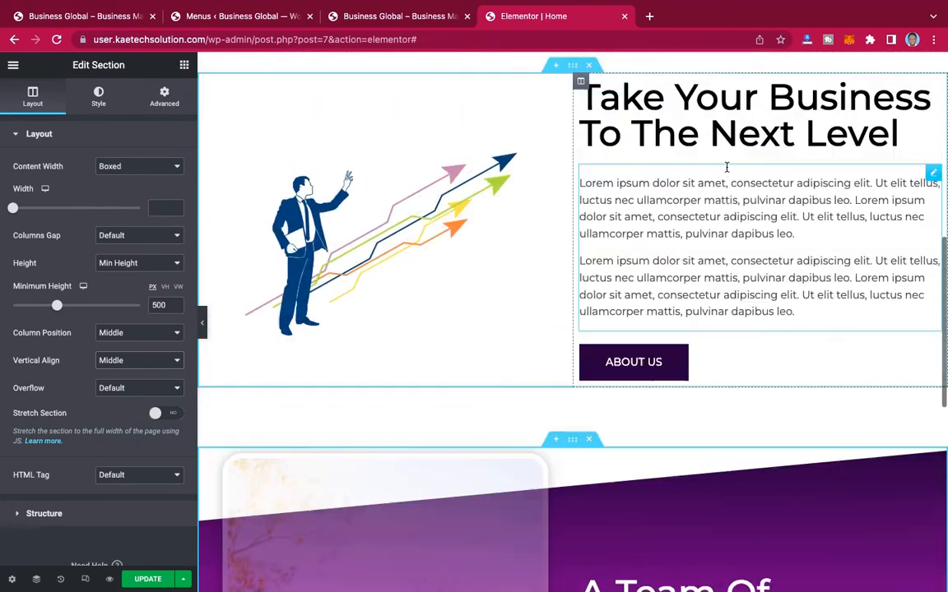
scroll(726, 167, "up", 3)
scroll(726, 169, "down", 4)
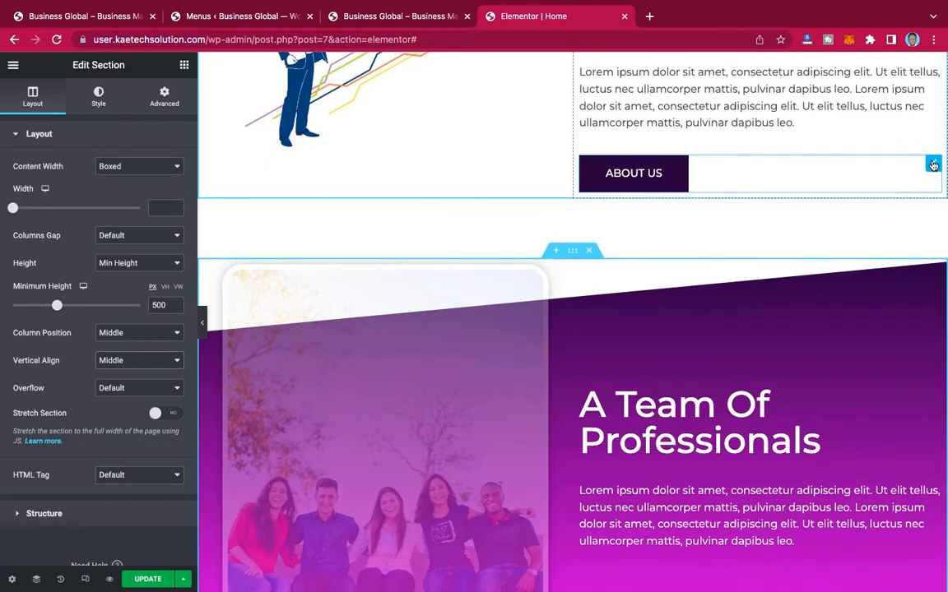
right_click(933, 165)
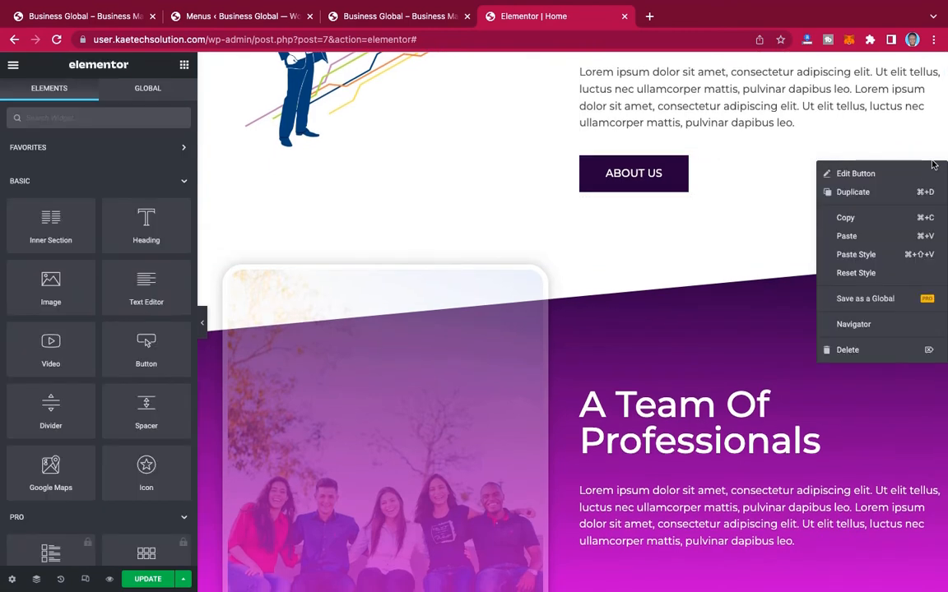
left_click(860, 217)
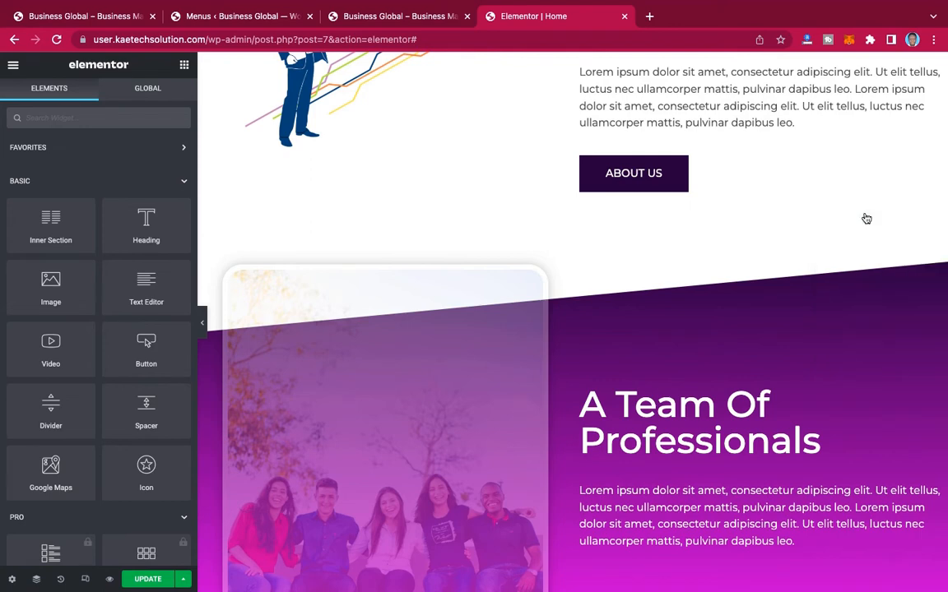
scroll(800, 360, "down", 3)
right_click(753, 324)
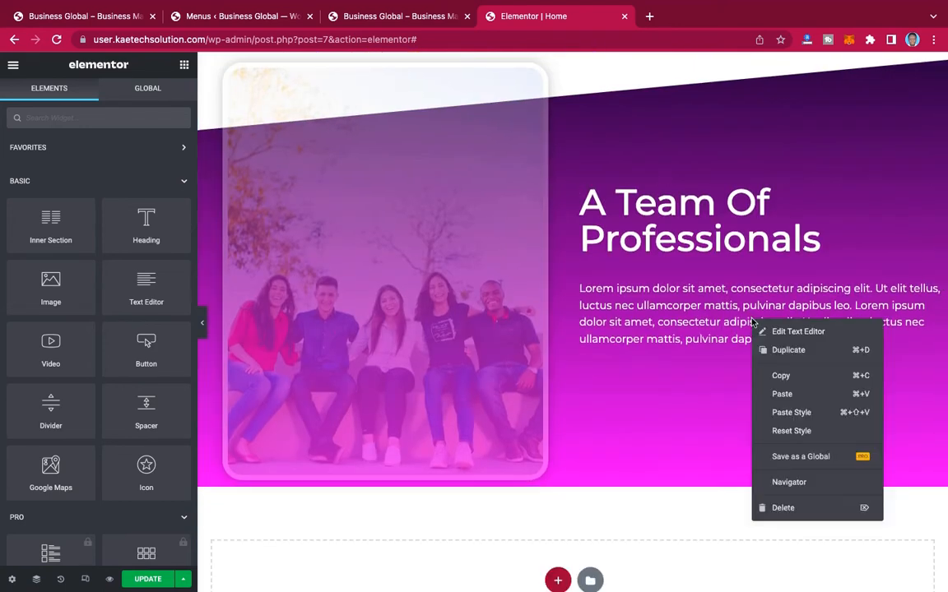
left_click(782, 395)
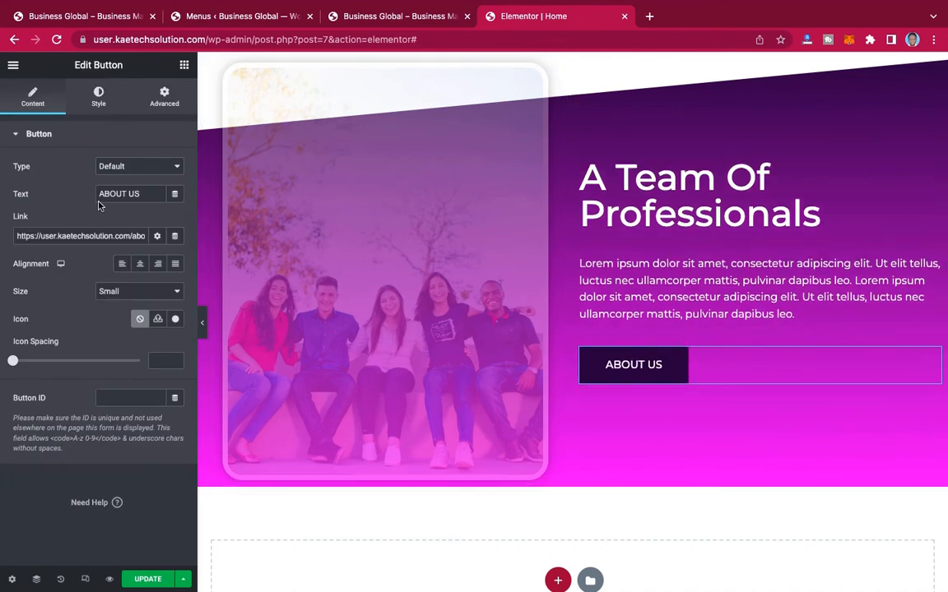
Step: Change the pasted button's text to READ MORE to match the reference site and update the page
left_click(100, 16)
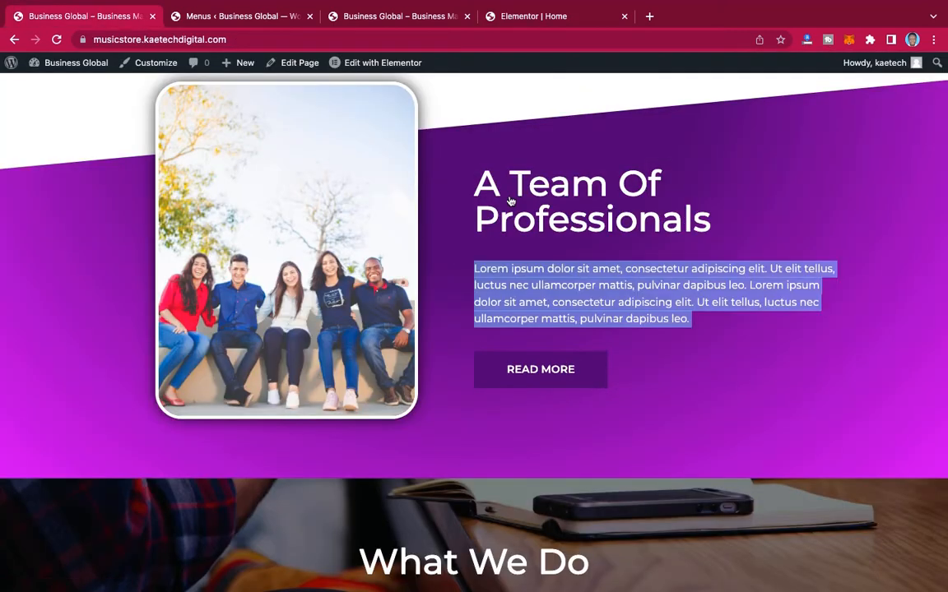
left_click(543, 18)
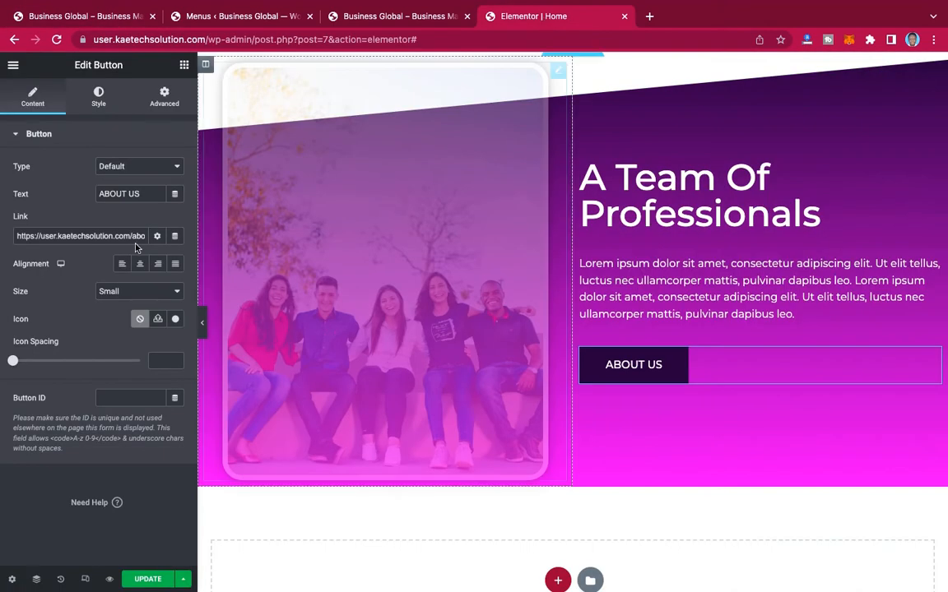
triple_click(132, 195)
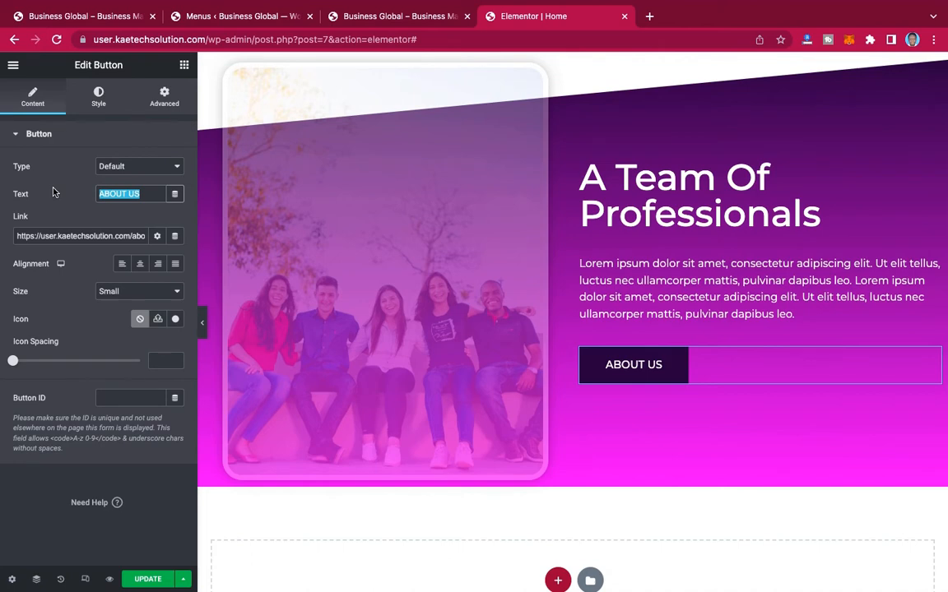
key("BackSpace")
type("R")
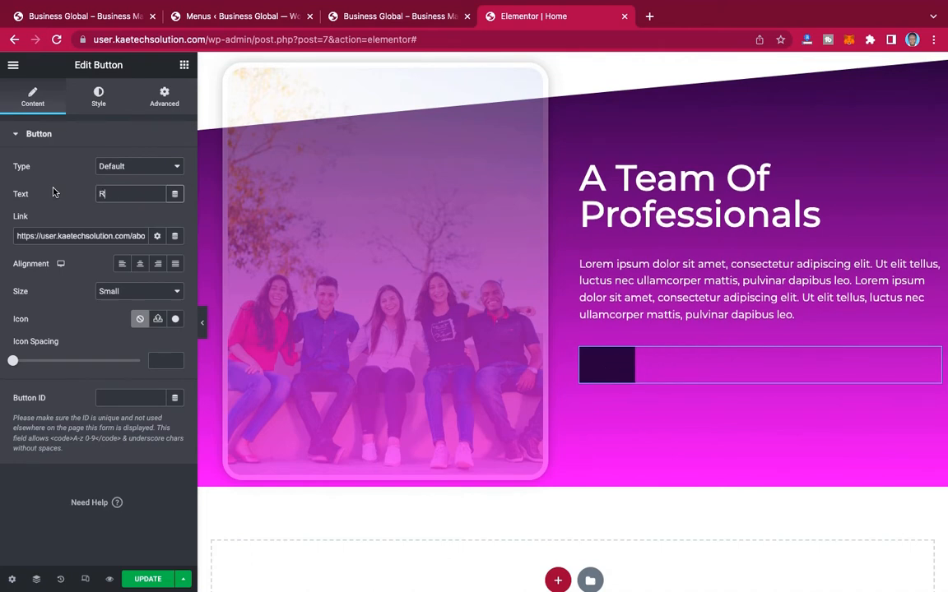
type("EAD MORE")
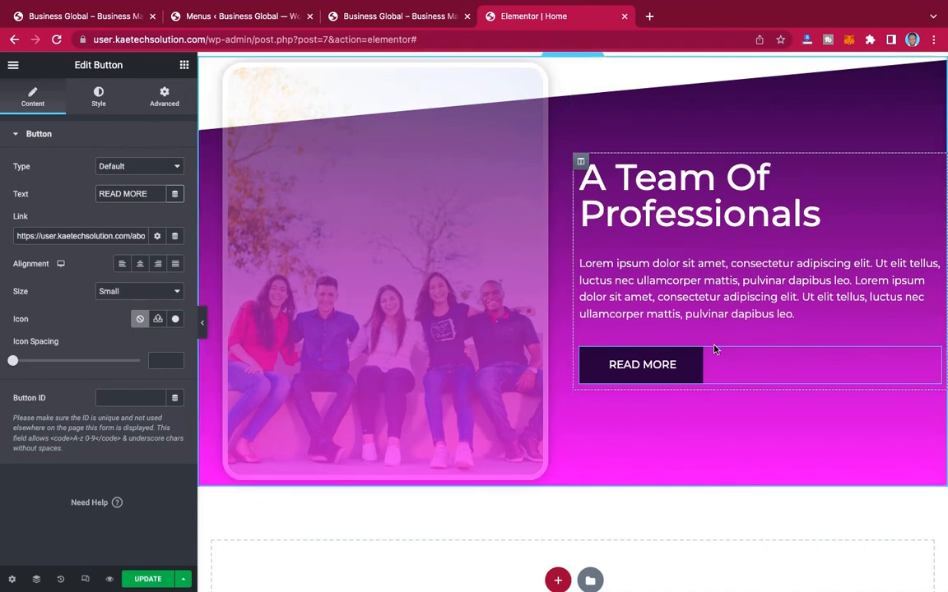
left_click(149, 581)
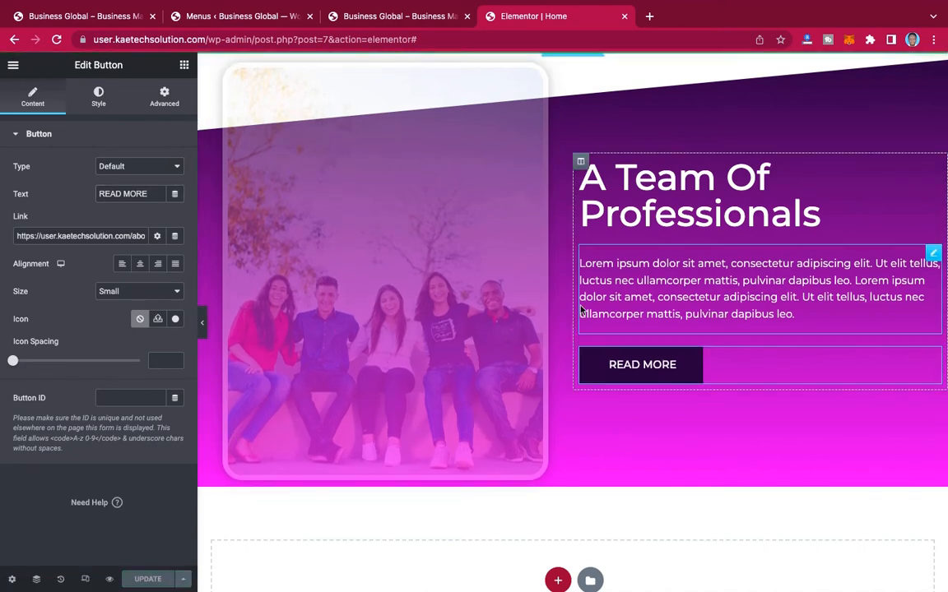
Step: Compare the "A Team Of Professionals" section with the reference site, set its bottom padding to 90 px and update the page
left_click(97, 22)
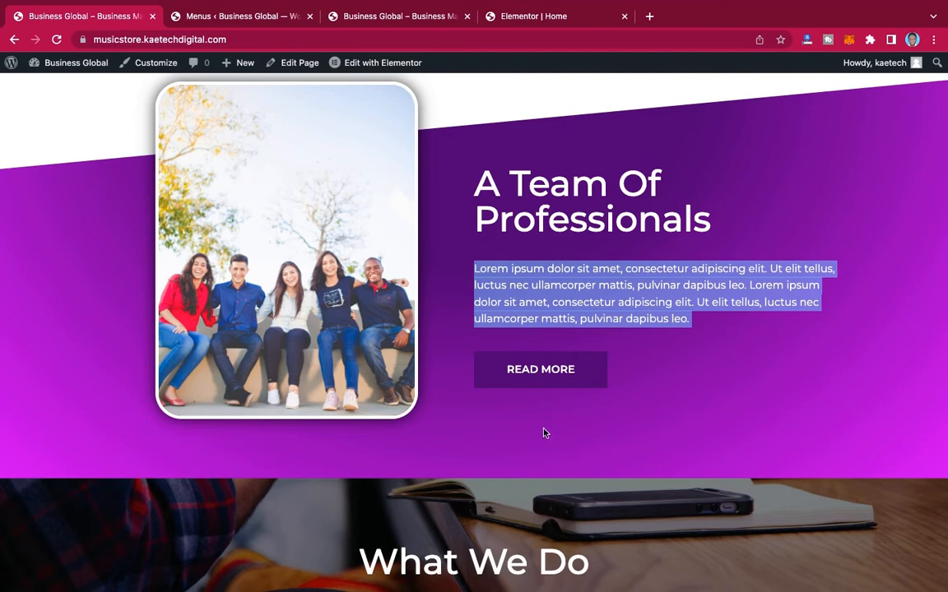
scroll(529, 121, "up", 3)
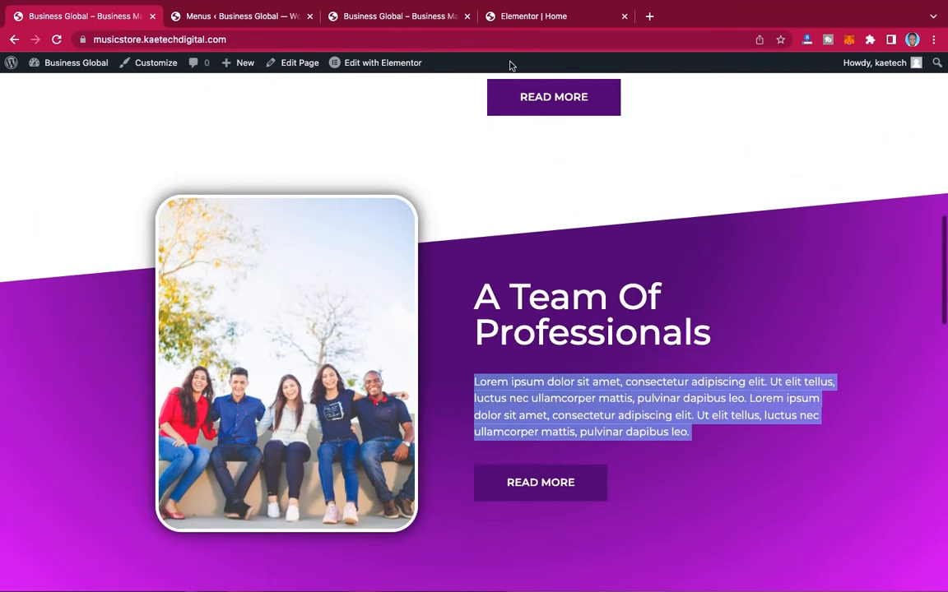
left_click(521, 18)
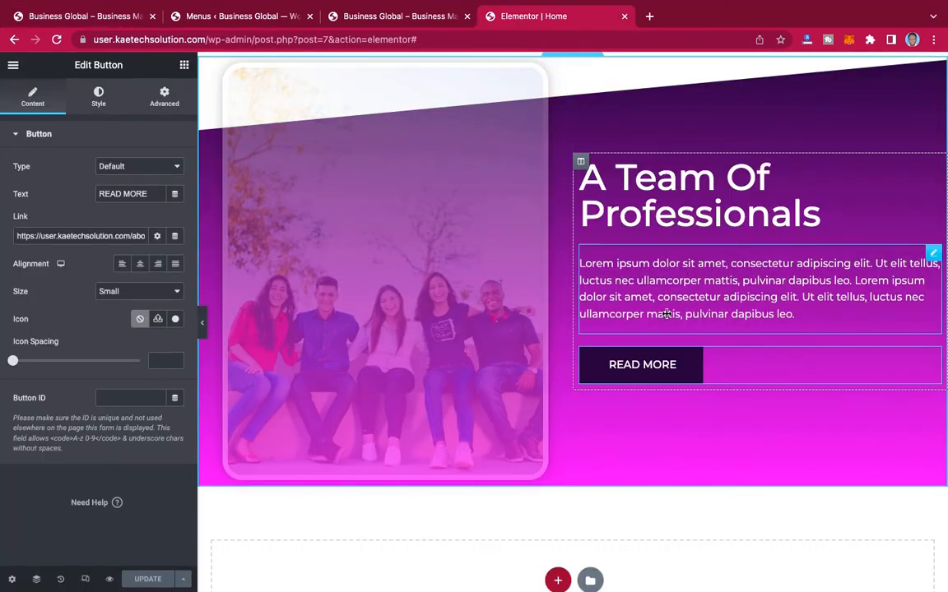
scroll(584, 155, "up", 2)
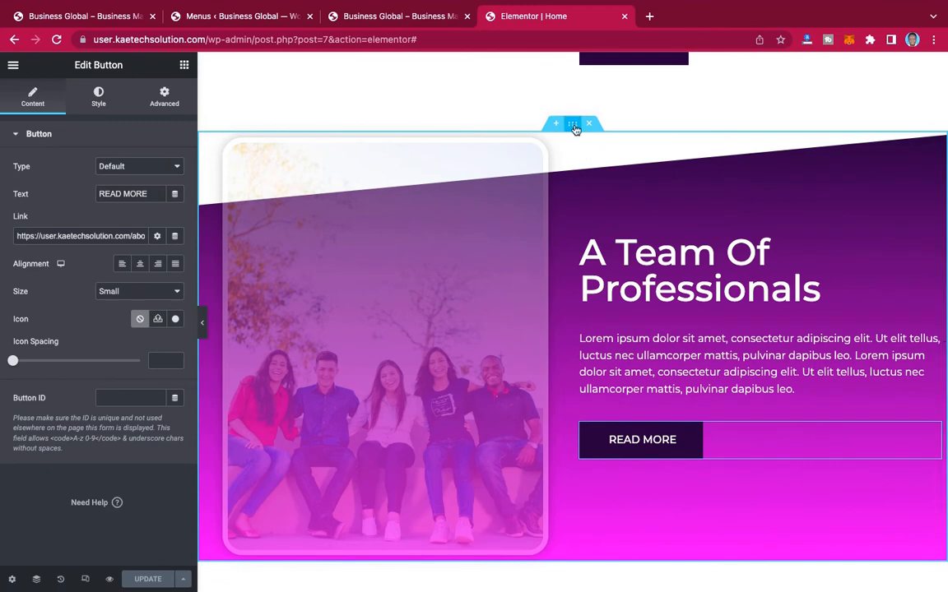
left_click(574, 124)
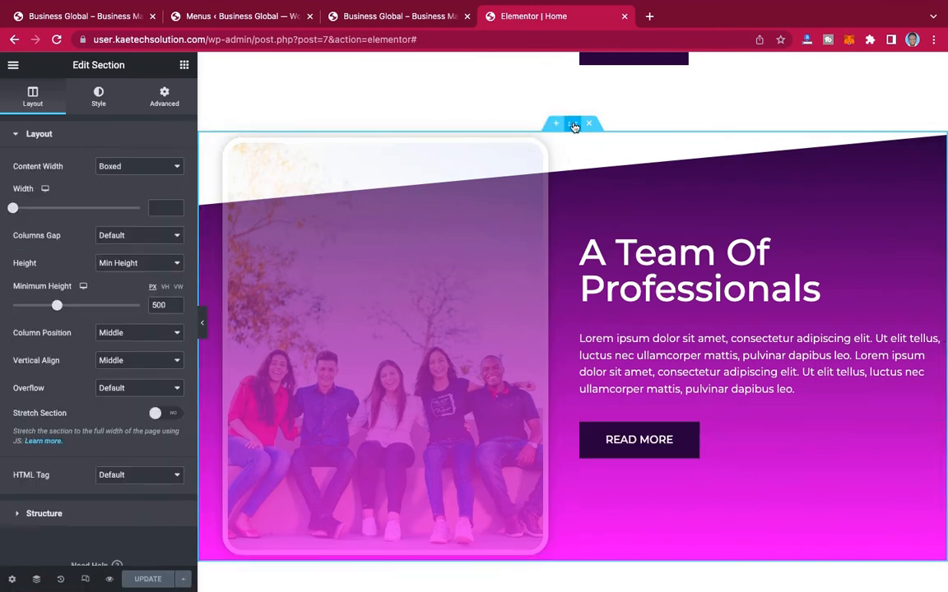
left_click(165, 99)
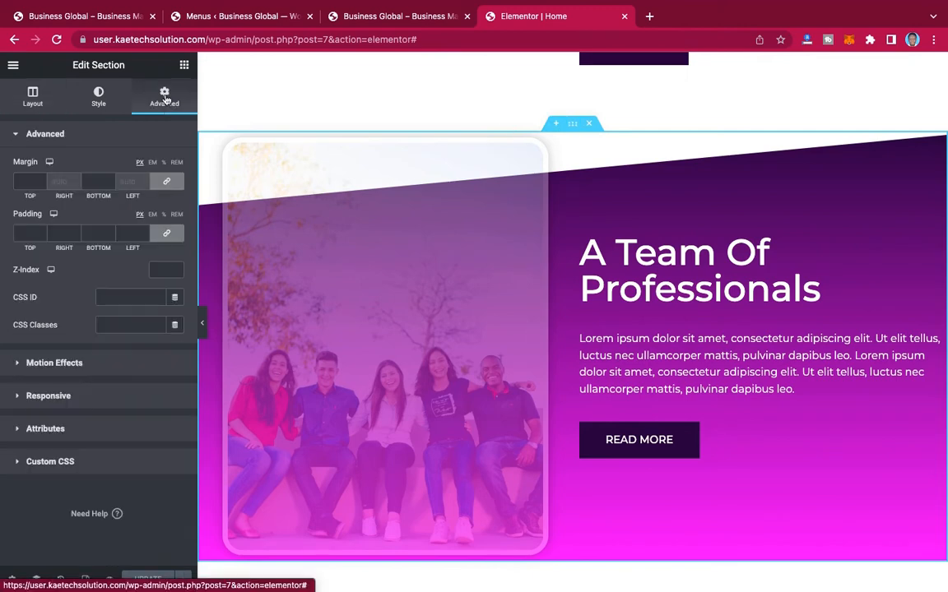
left_click(167, 235)
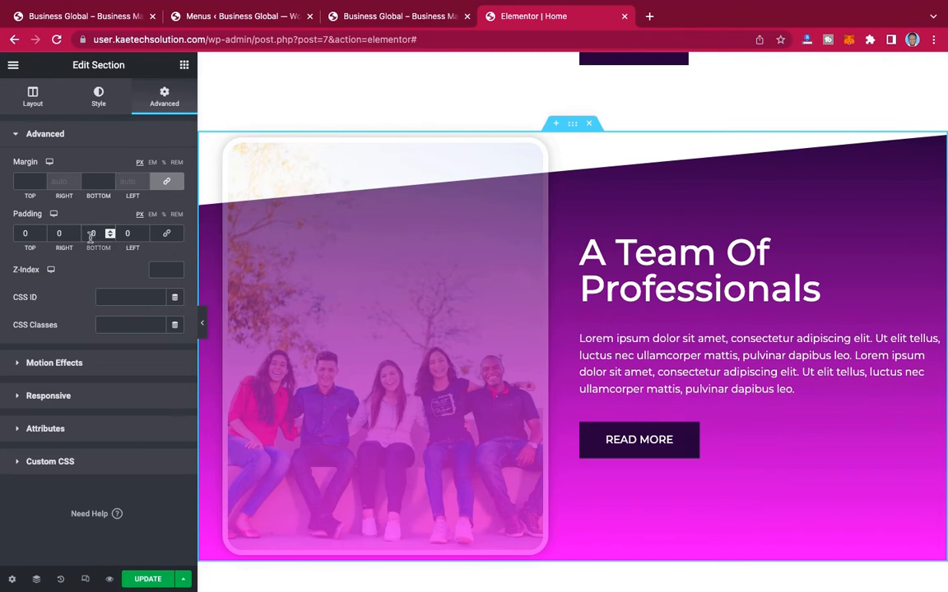
type("5")
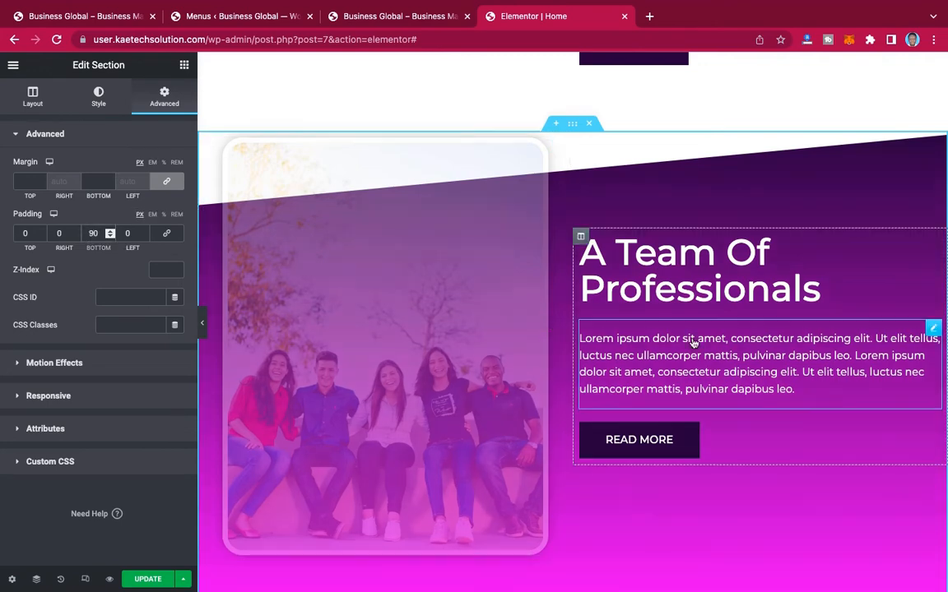
scroll(697, 340, "down", 3)
scroll(696, 340, "up", 1)
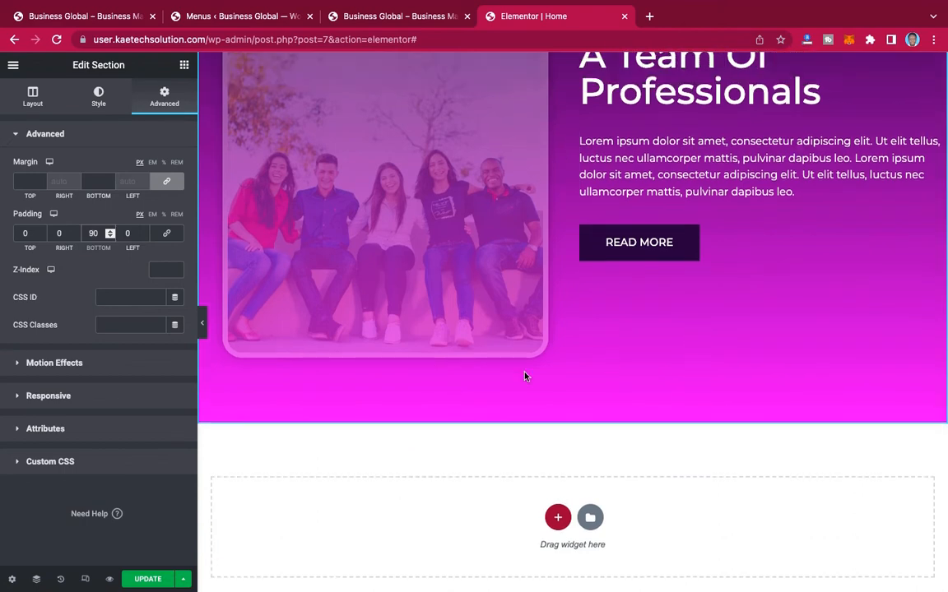
scroll(680, 336, "up", 2)
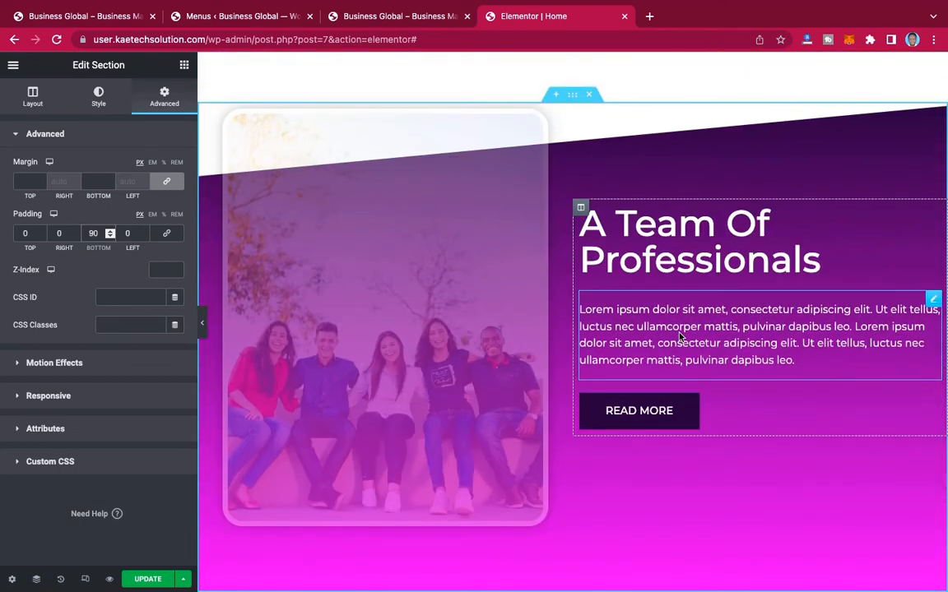
scroll(680, 336, "down", 1)
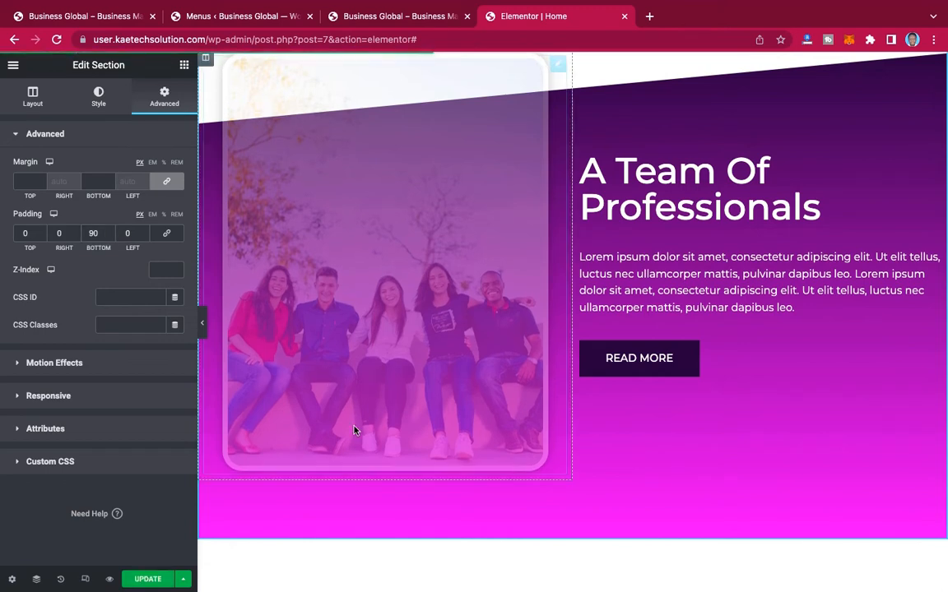
Step: Reduce the team photo's width to 80% and update the page
scroll(375, 329, "up", 1)
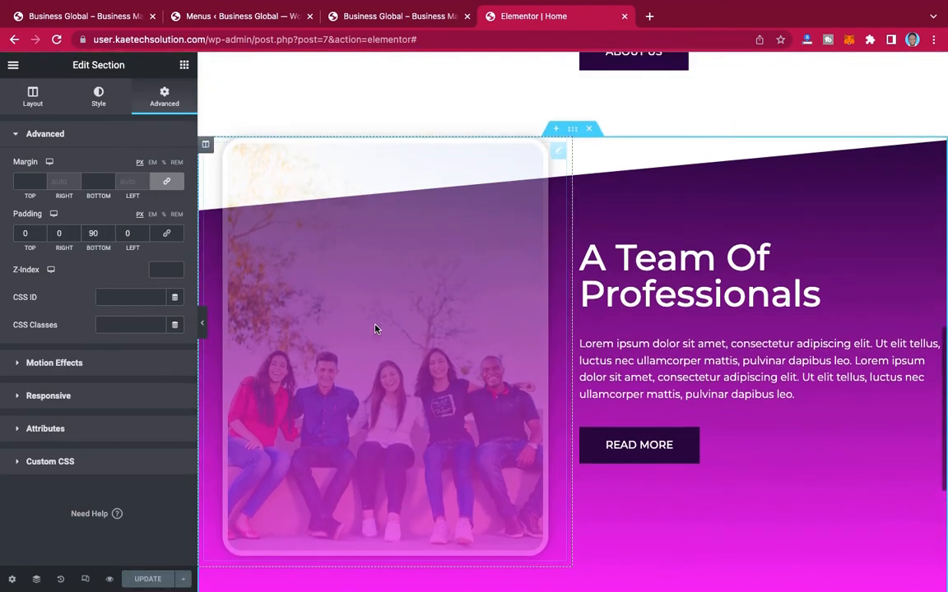
left_click(560, 155)
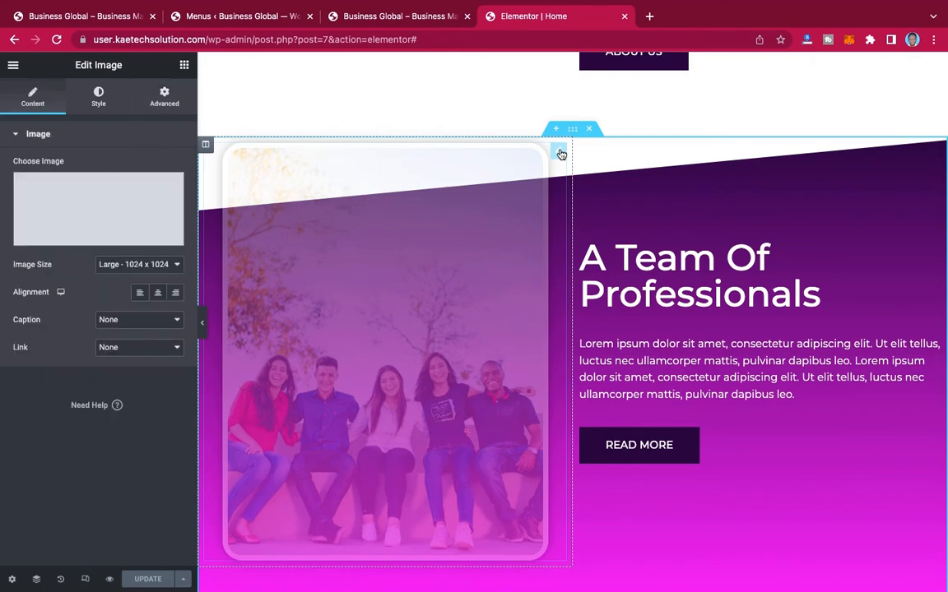
left_click(99, 98)
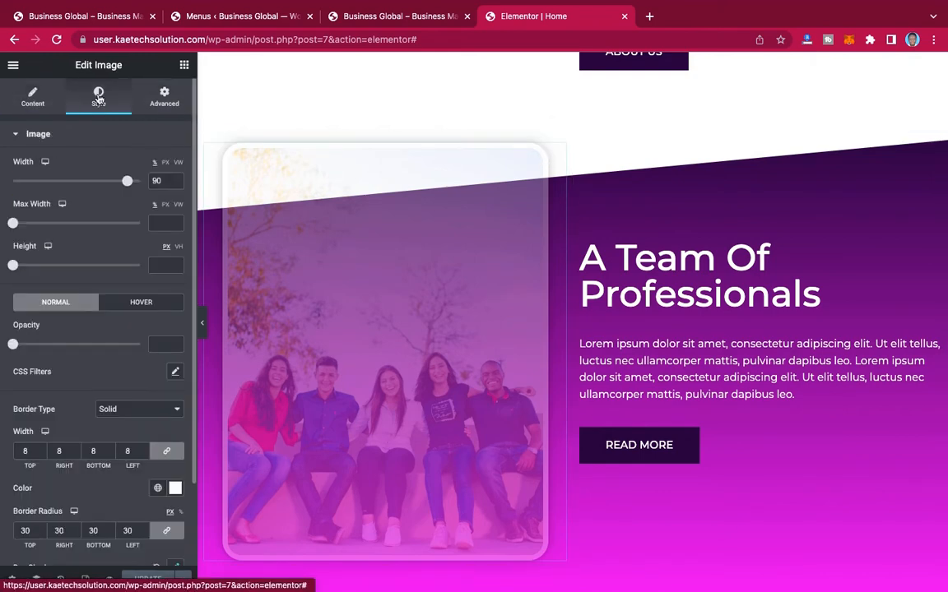
left_click(175, 185)
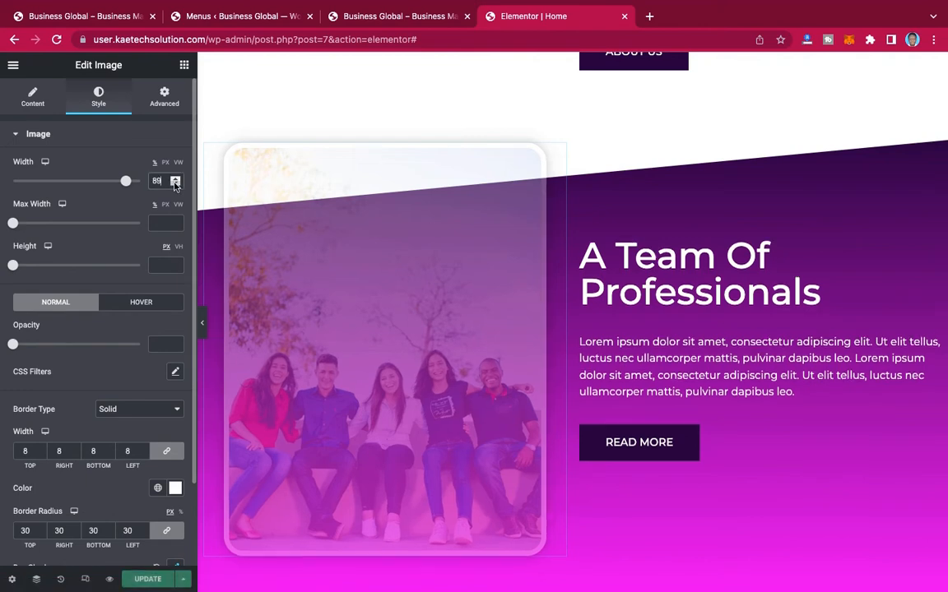
left_click(175, 184)
left_click(174, 184)
left_click(174, 184)
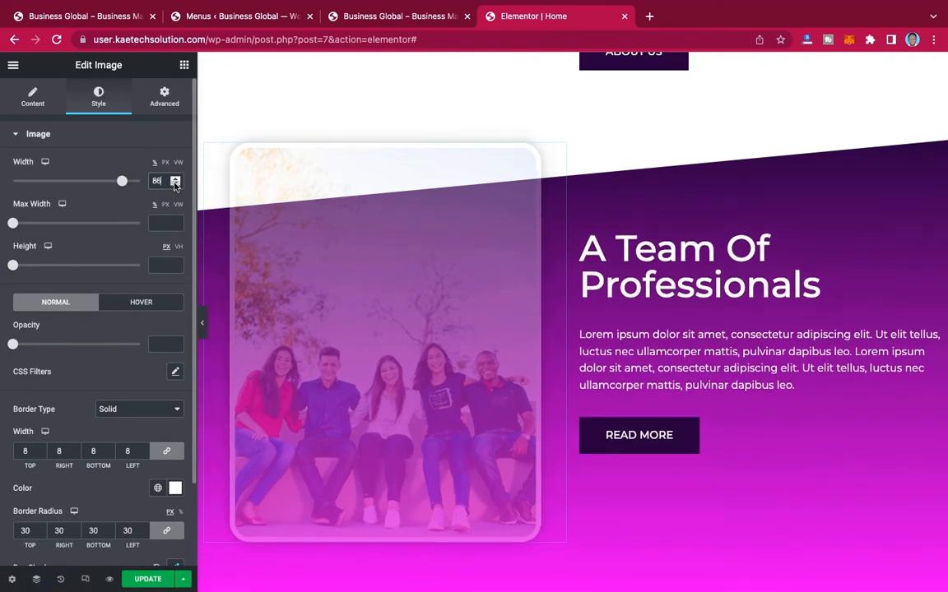
left_click(175, 184)
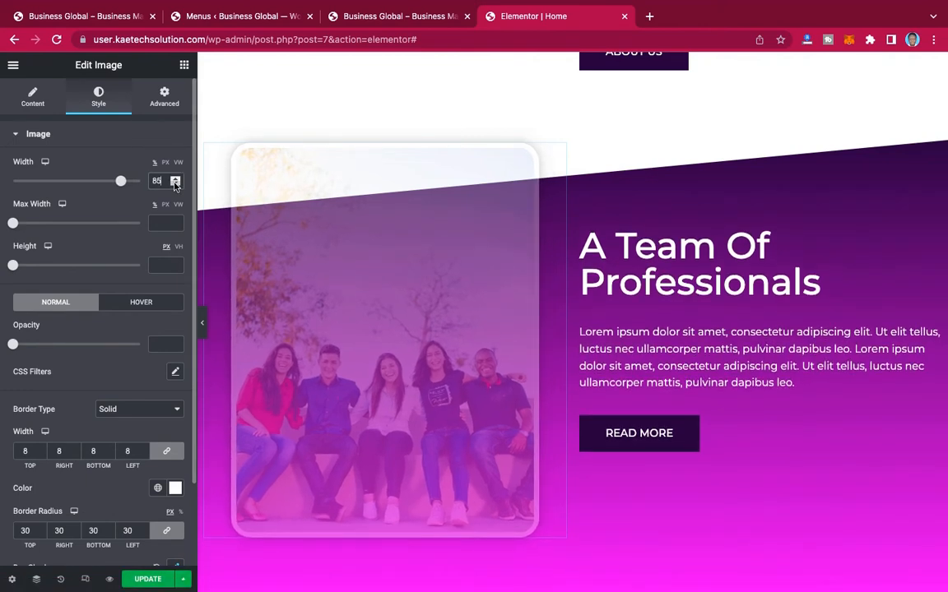
left_click(174, 184)
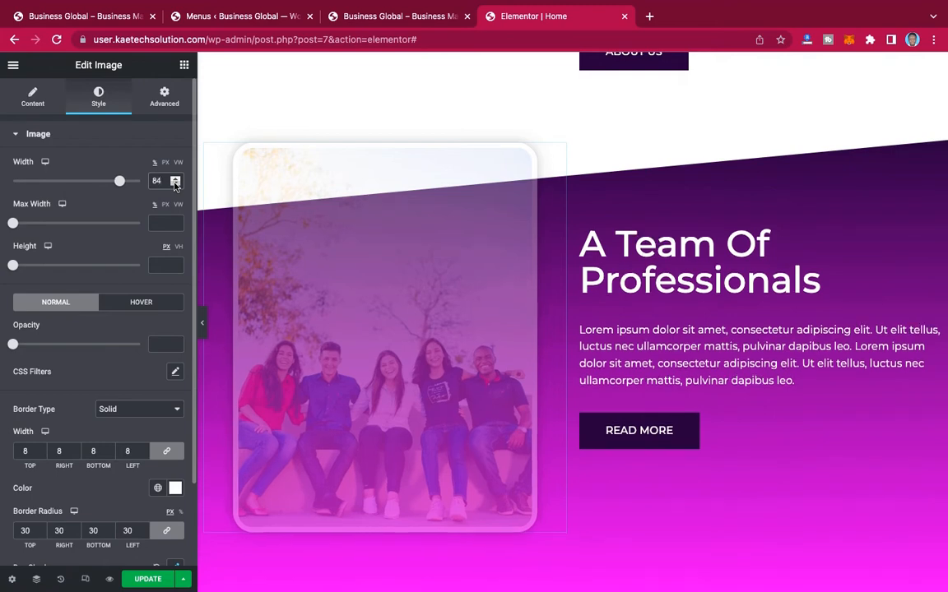
left_click(174, 184)
left_click(174, 185)
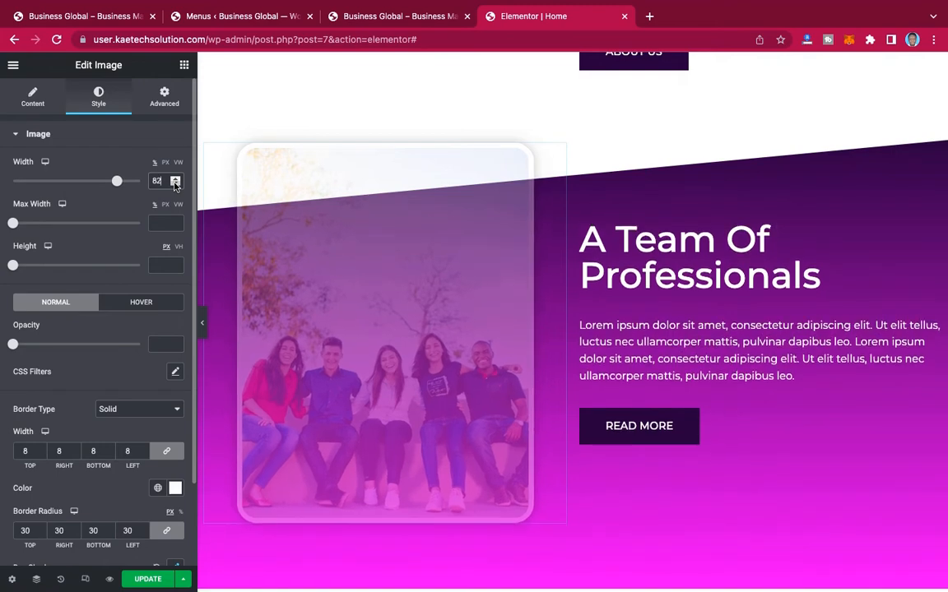
left_click(175, 185)
left_click(174, 184)
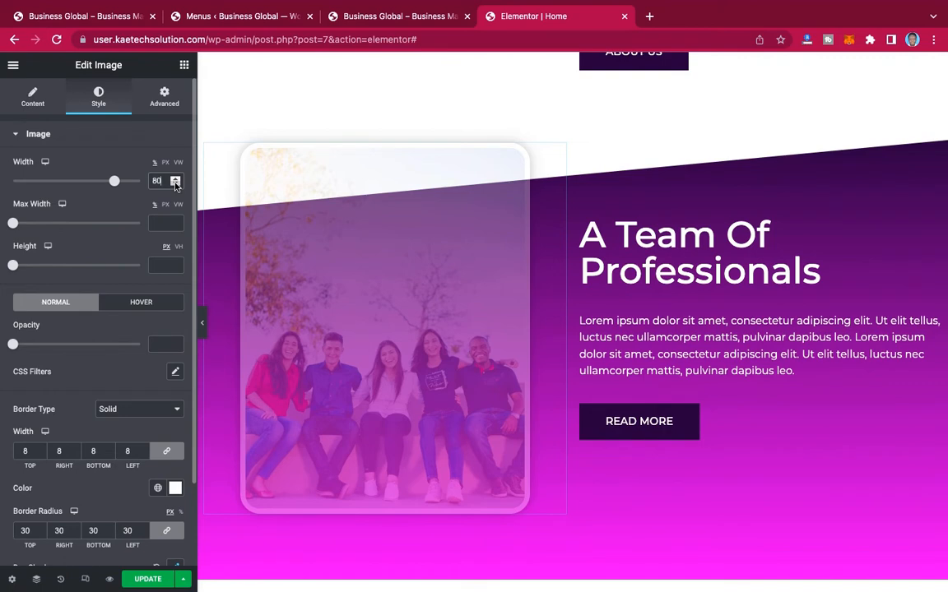
scroll(477, 288, "down", 5)
scroll(477, 288, "up", 2)
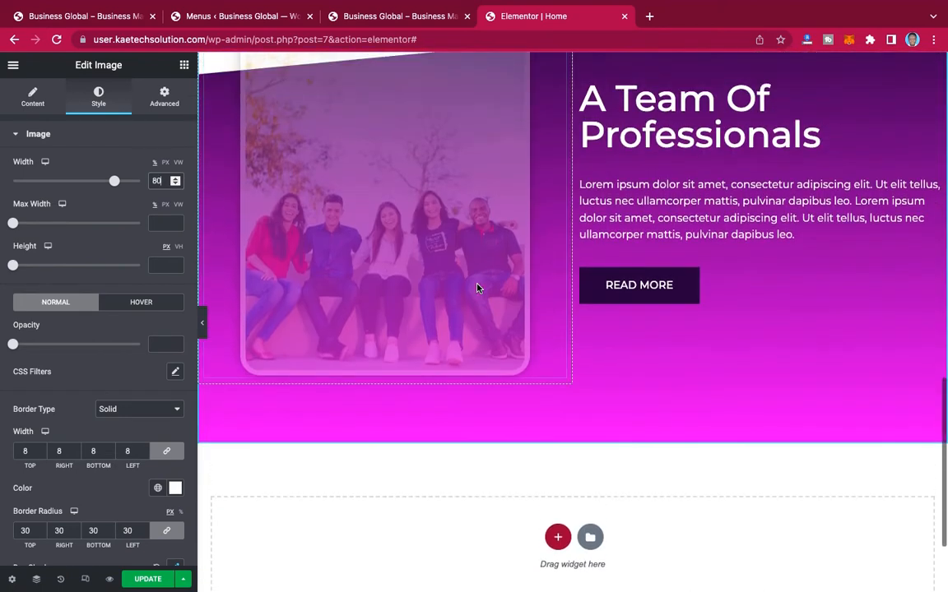
scroll(477, 288, "up", 2)
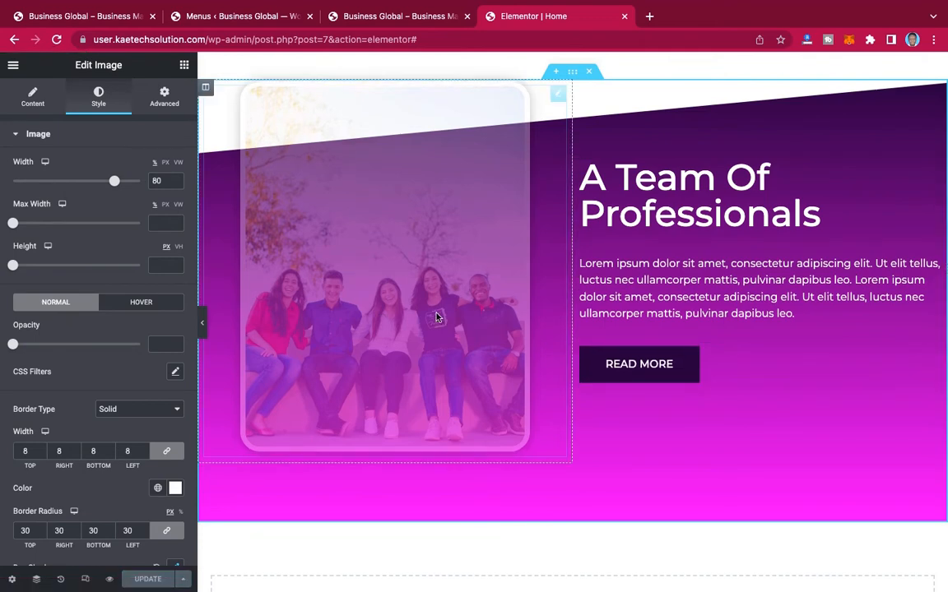
Step: Review the sections built so far and examine the "What We Do" section on the reference site
scroll(759, 361, "down", 3)
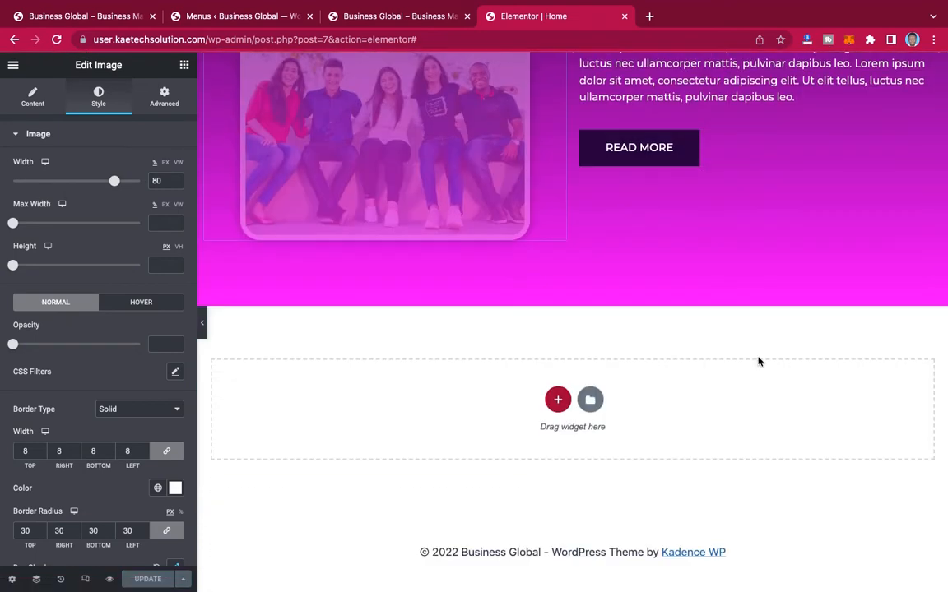
scroll(758, 400, "up", 15)
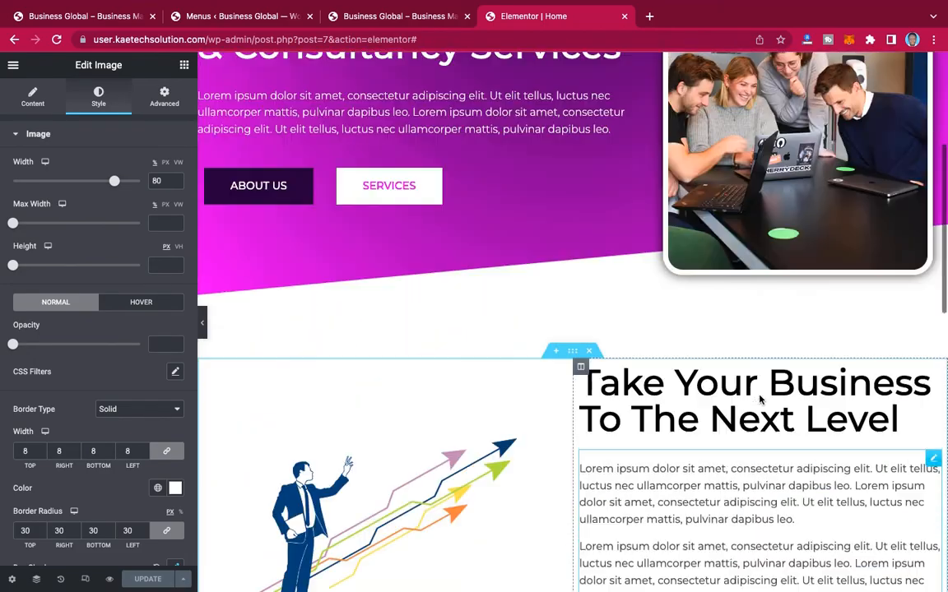
scroll(758, 398, "down", 10)
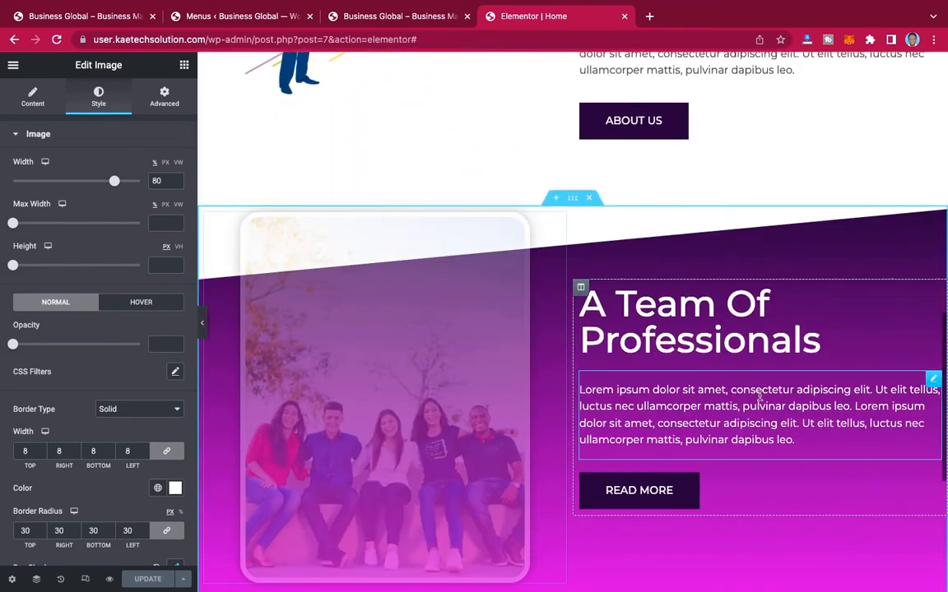
scroll(758, 397, "up", 5)
scroll(759, 397, "down", 10)
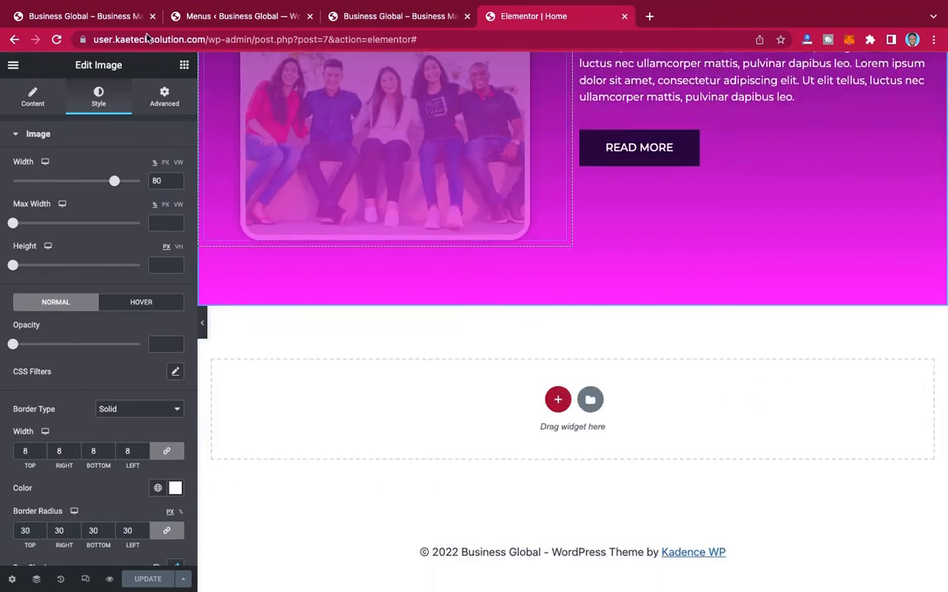
left_click(102, 15)
scroll(625, 309, "down", 7)
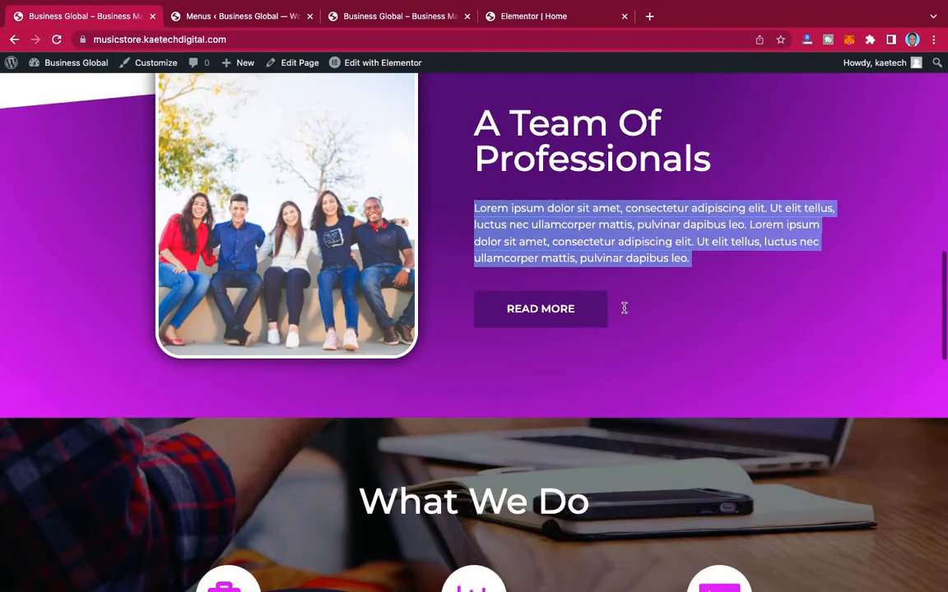
scroll(624, 312, "up", 1)
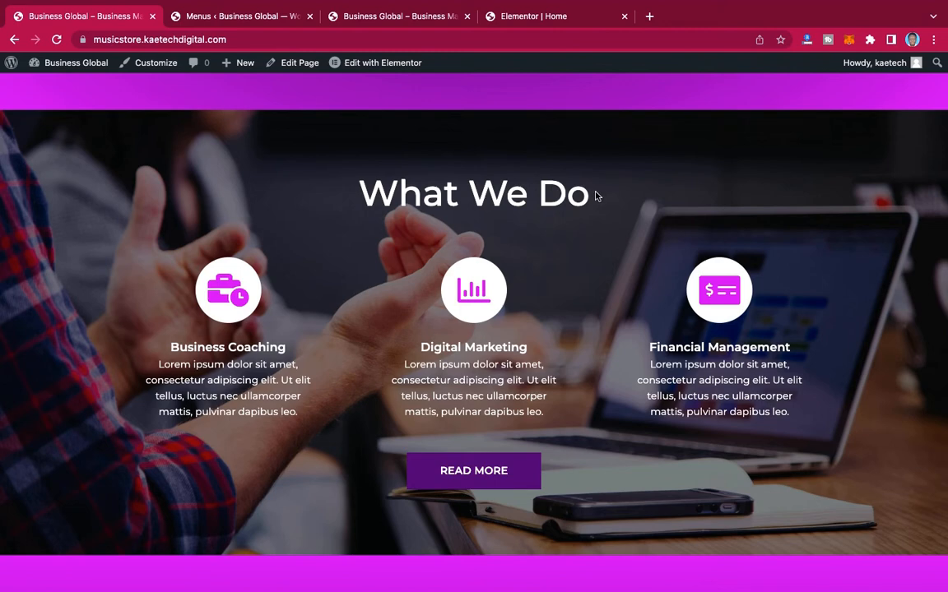
Step: Start a new section below "A Team Of Professionals" and open its column structure choices
left_click(551, 22)
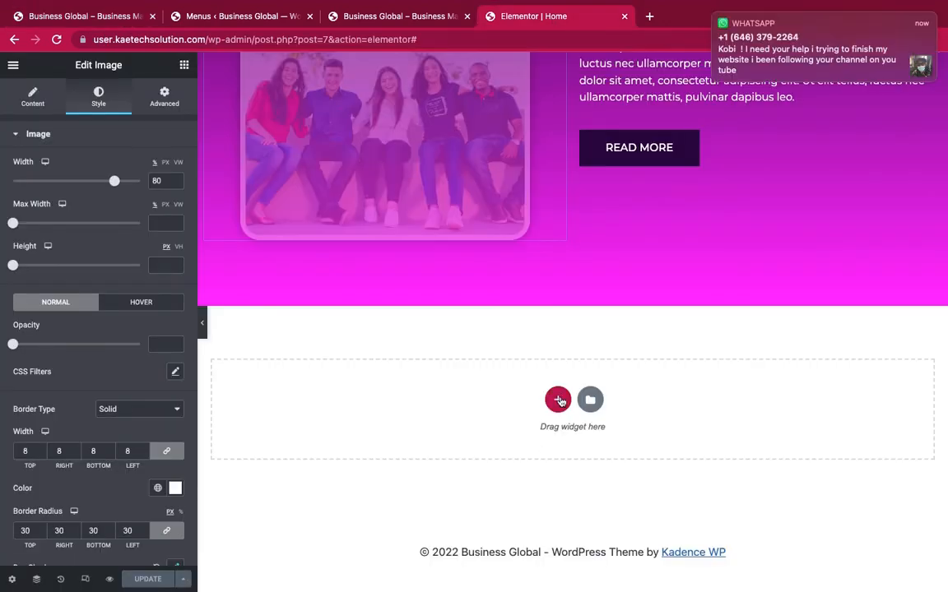
left_click(559, 401)
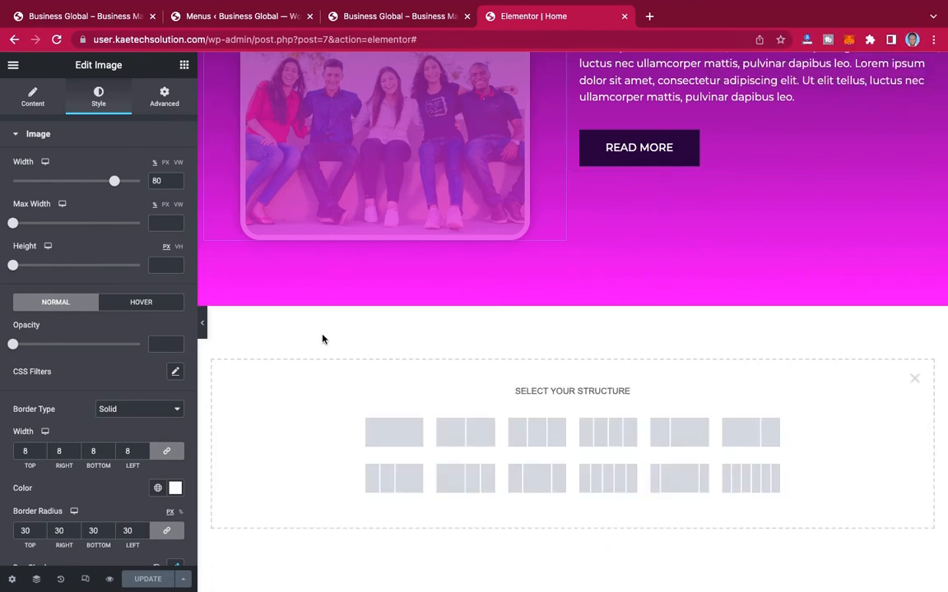
left_click(915, 378)
left_click(558, 401)
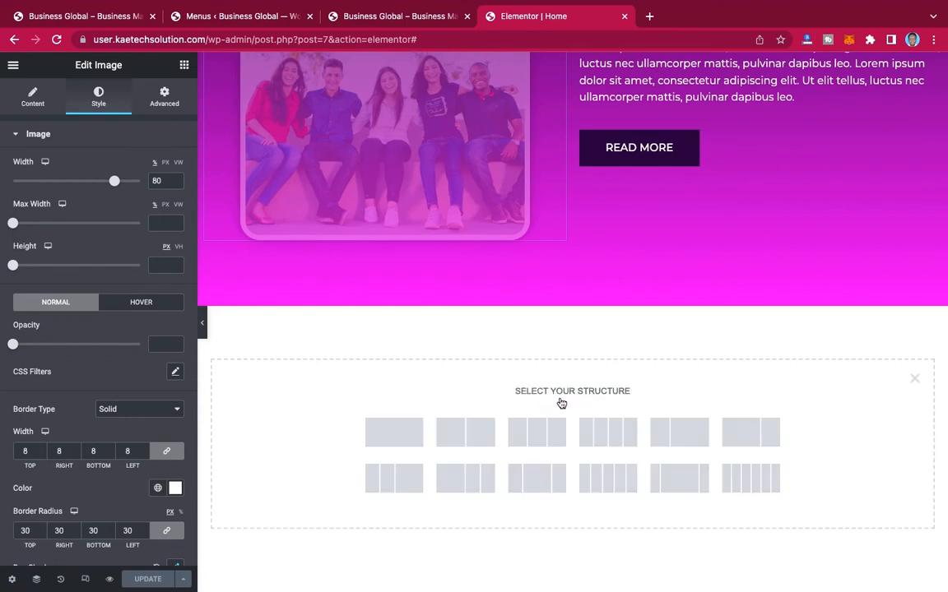
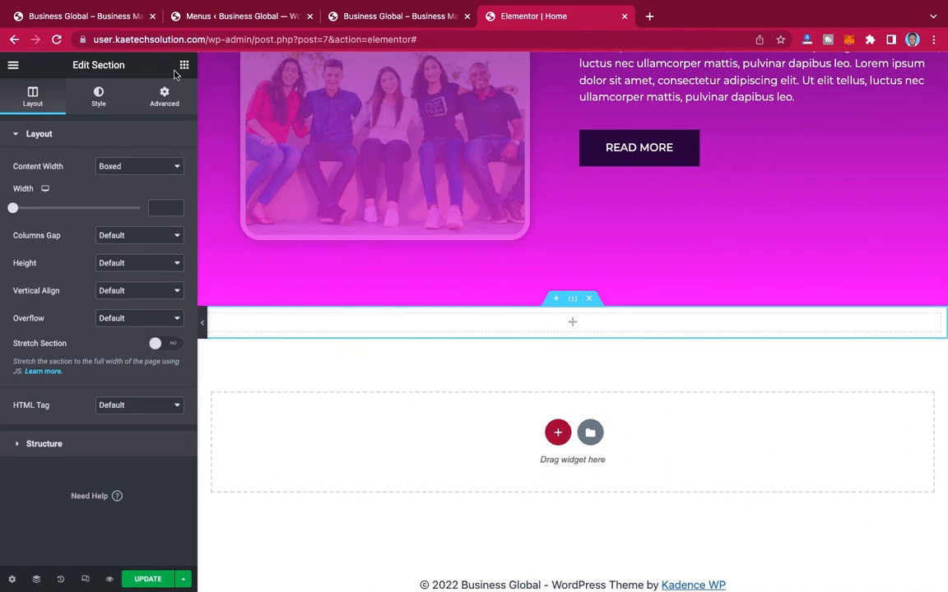
Step: Set the empty section's height to Min Height with a minimum height of 500 px
left_click(115, 234)
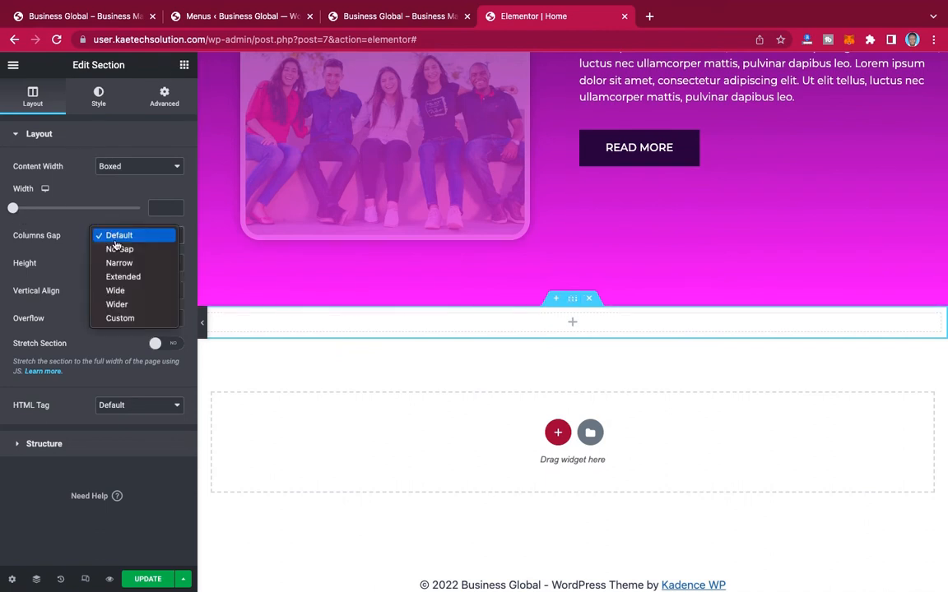
left_click(126, 238)
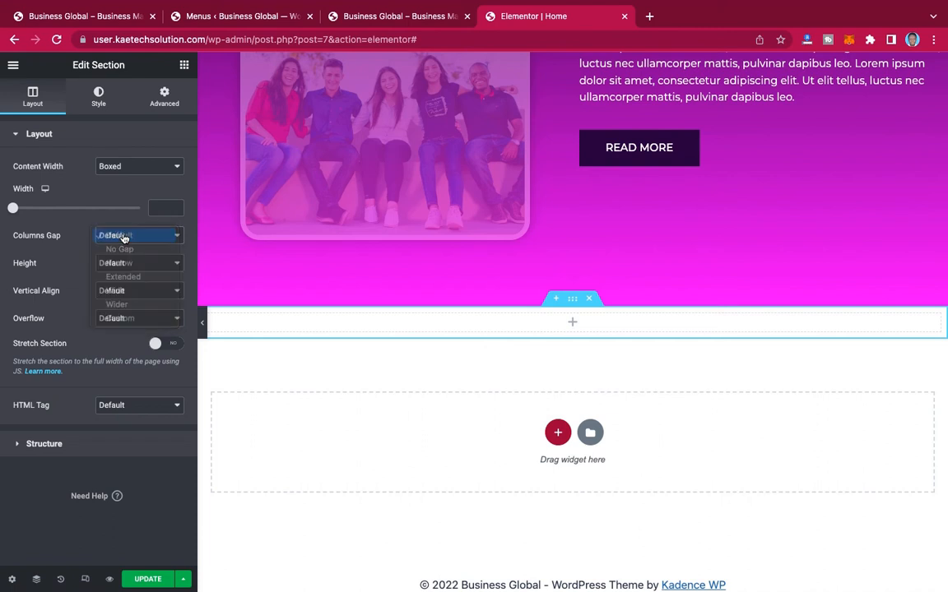
left_click(117, 263)
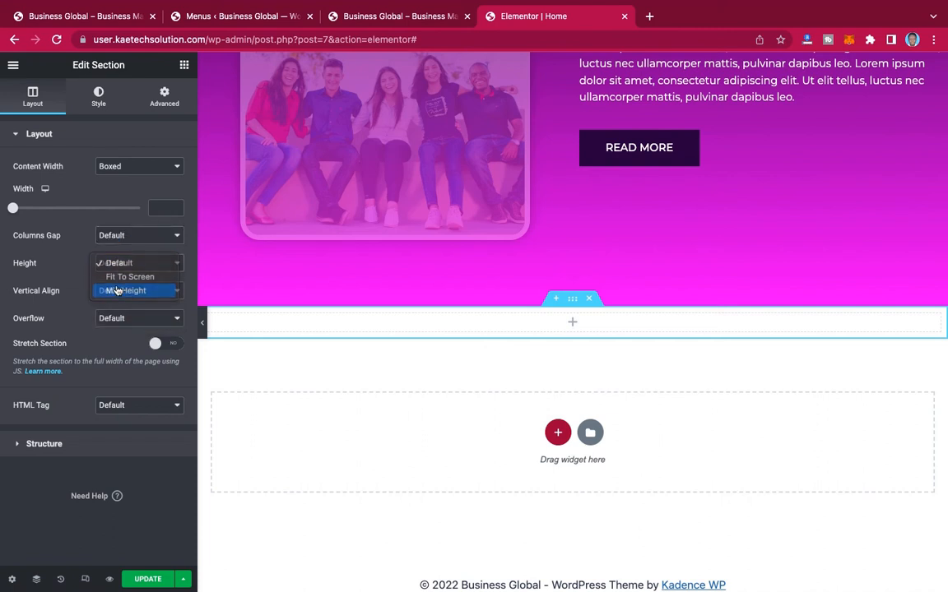
left_click(118, 290)
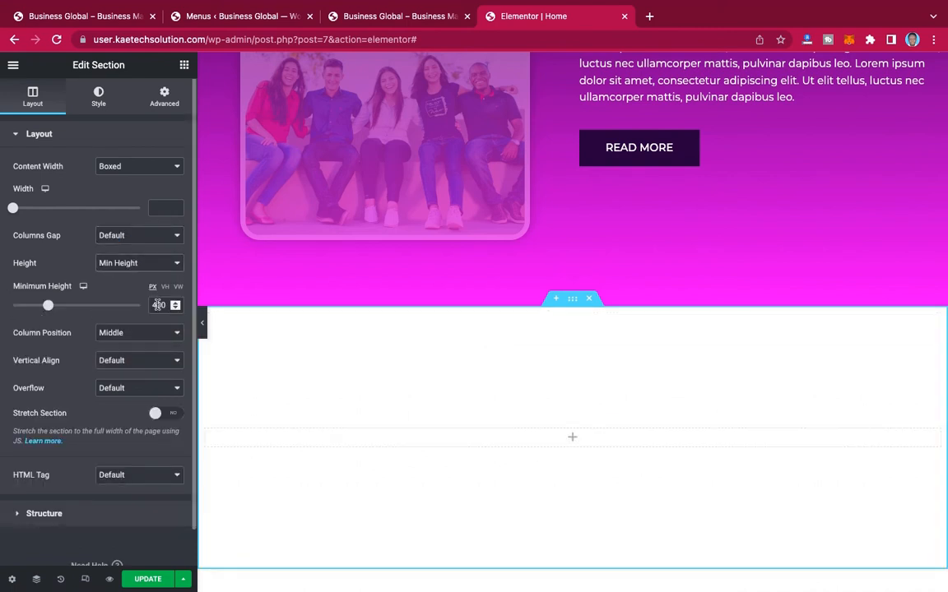
left_click_drag(157, 304, 145, 304)
type("5")
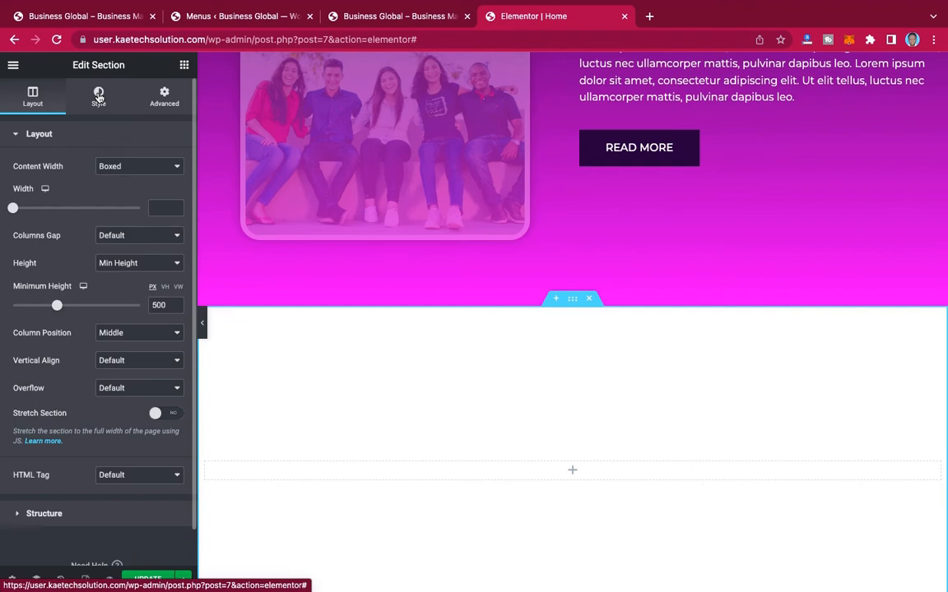
Step: Give the section a Classic background using the hands-and-laptop image headway-5QgIuuBxKwM-unsplash-2.jpg from the media library
left_click(99, 97)
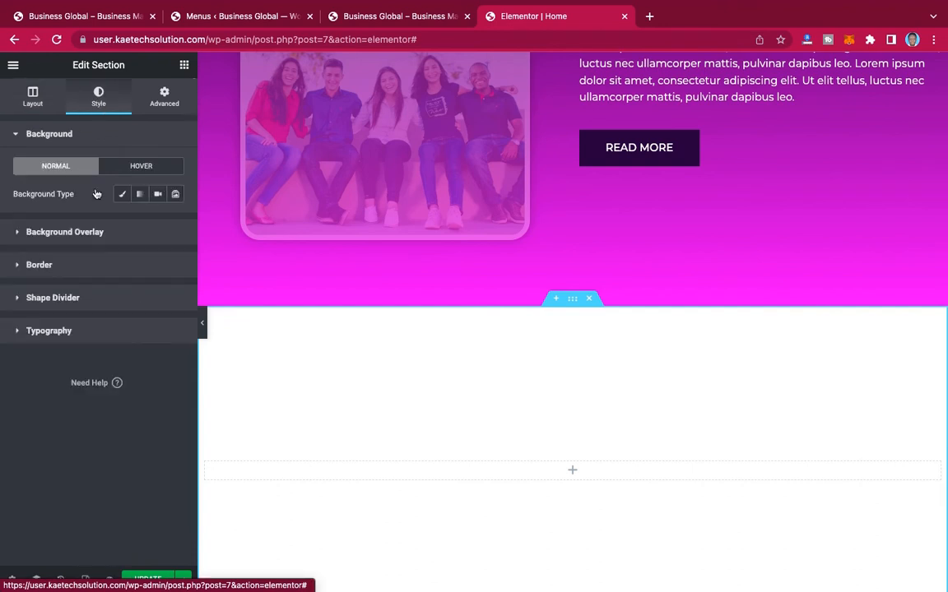
left_click(125, 195)
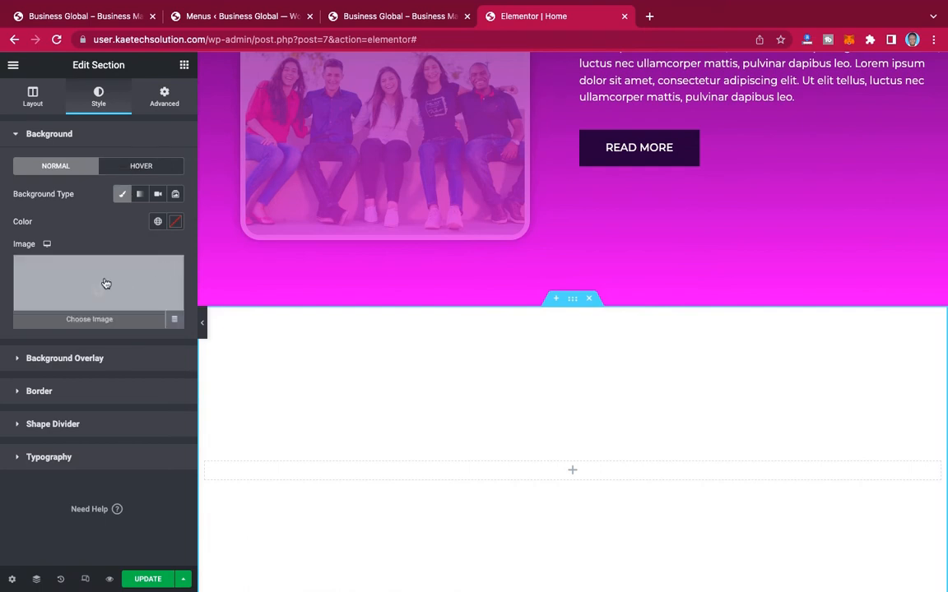
left_click(106, 283)
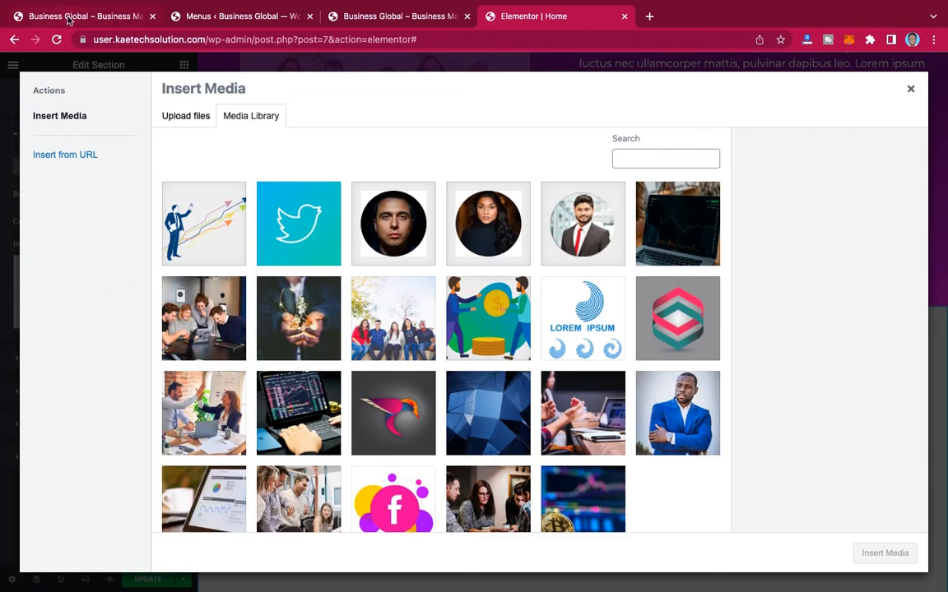
left_click(69, 21)
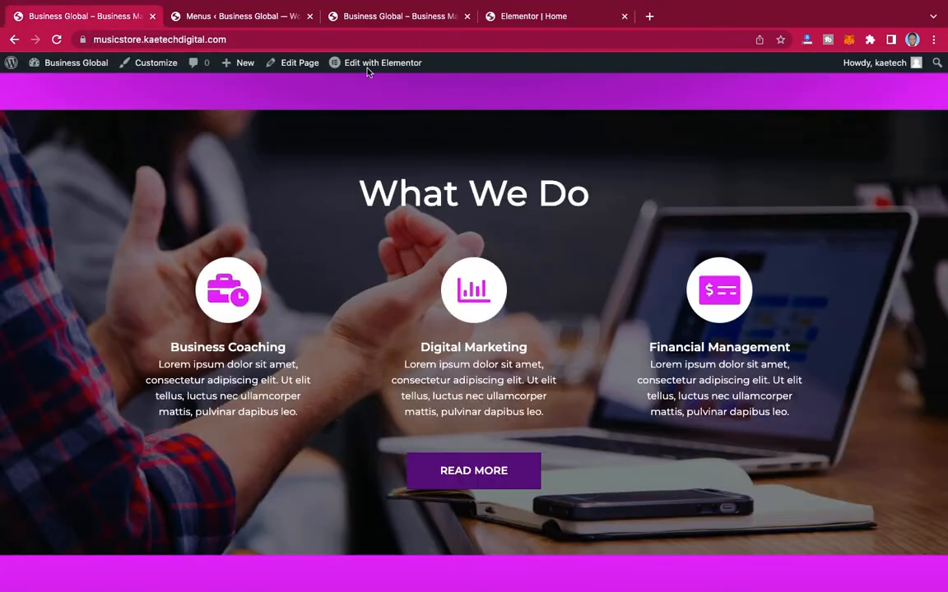
left_click(511, 24)
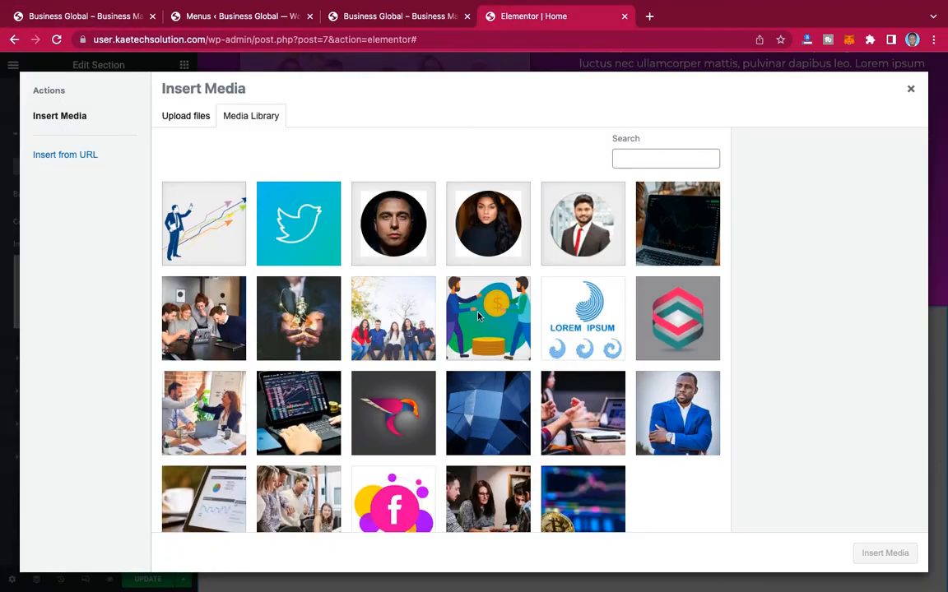
left_click(589, 414)
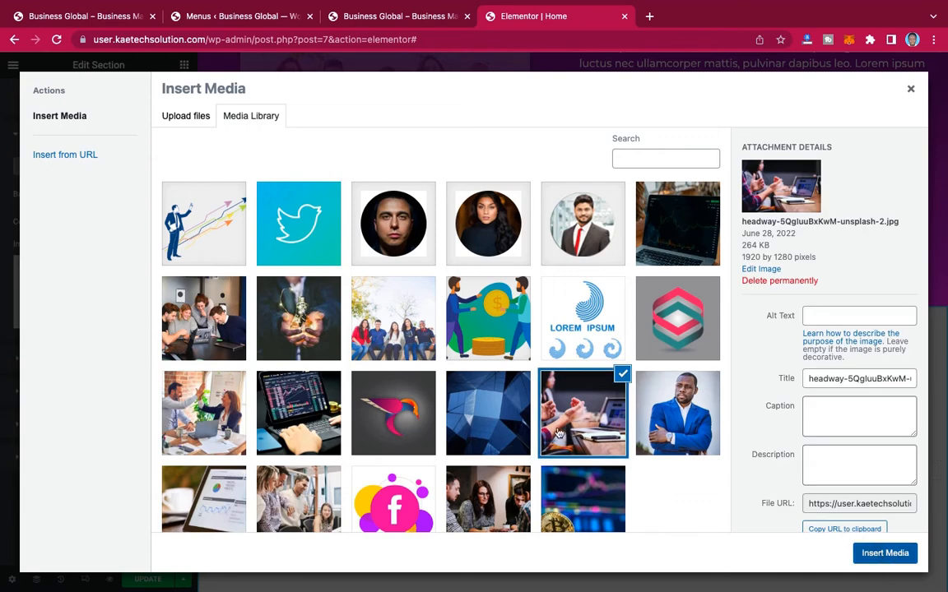
double_click(558, 434)
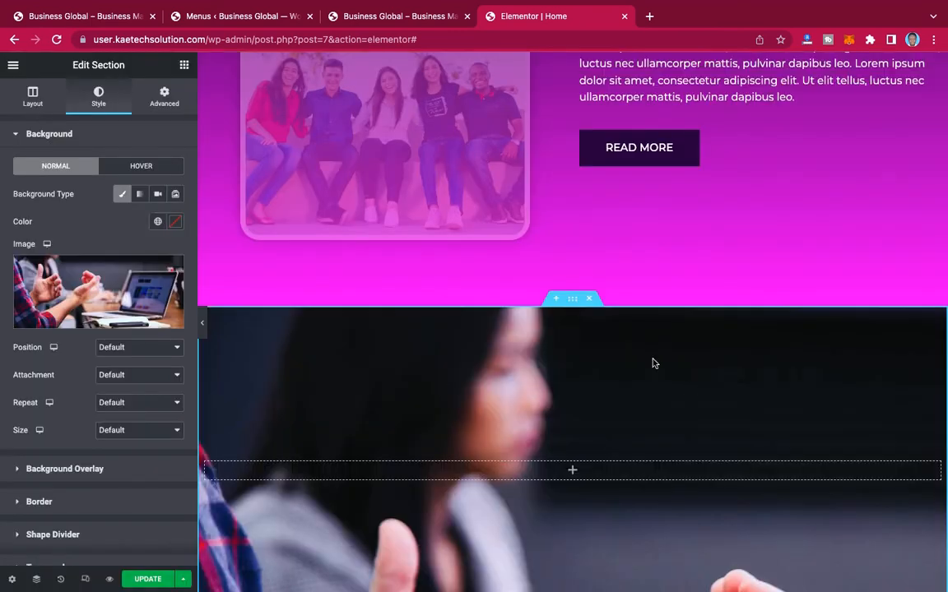
Step: Set the section background image's position to Center Center and its attachment to Fixed
scroll(654, 363, "down", 5)
scroll(654, 363, "up", 2)
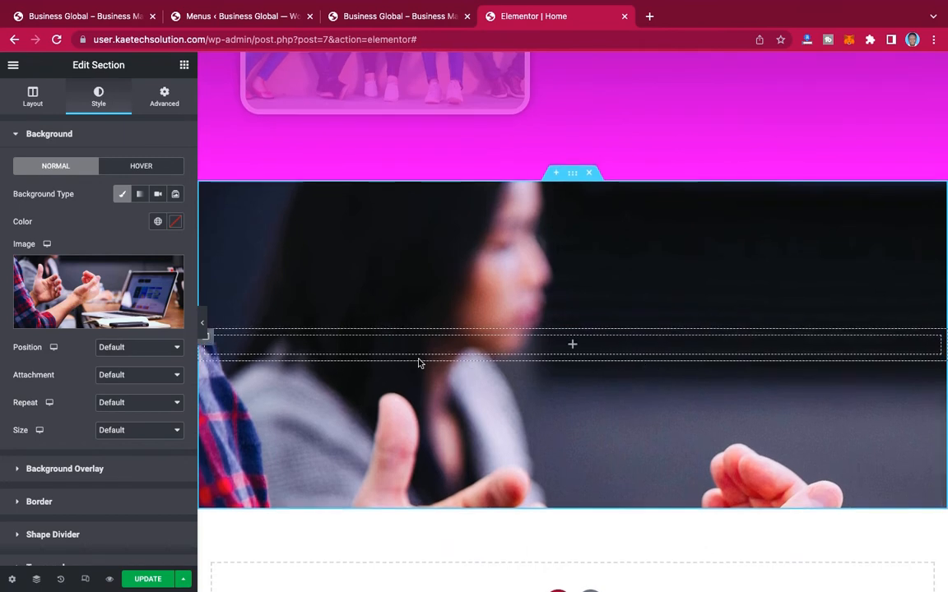
left_click(124, 348)
left_click(117, 362)
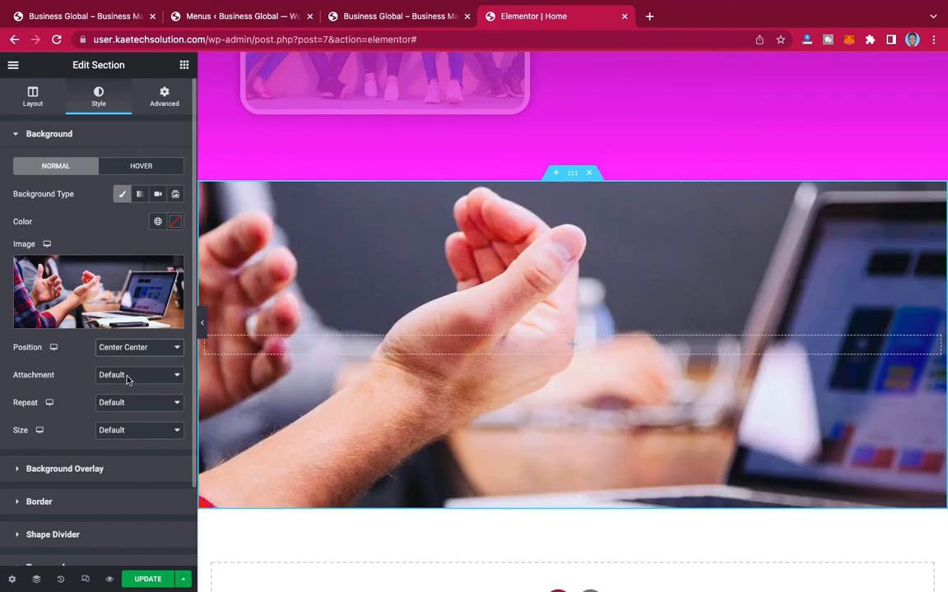
left_click(121, 375)
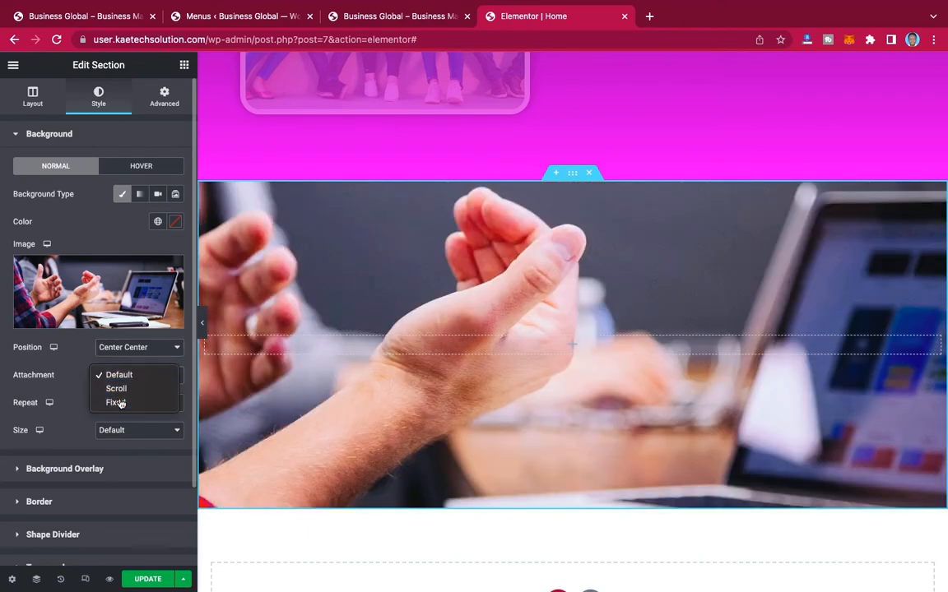
left_click(116, 403)
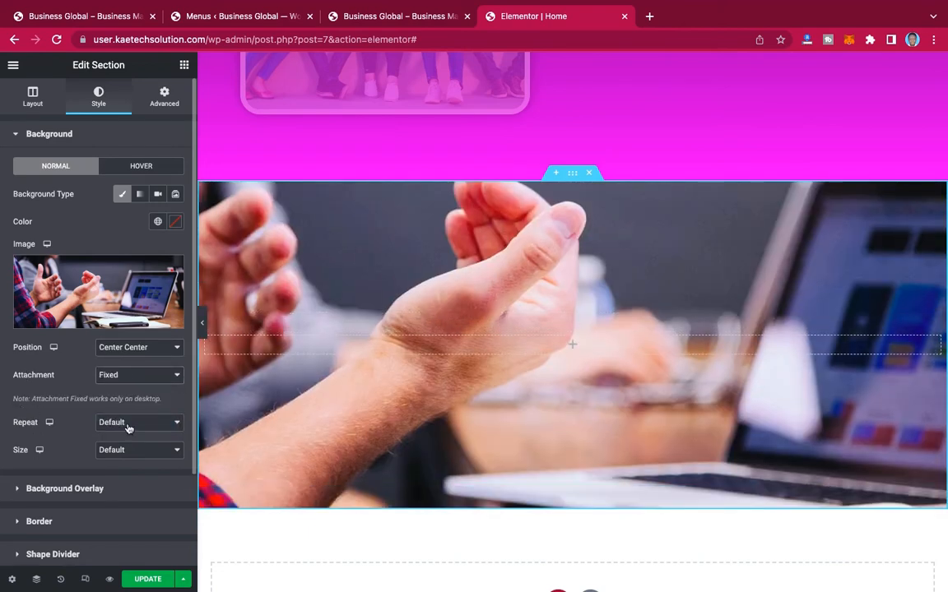
Step: Set the section background image to No-repeat with size Cover and check how it behaves while the page moves
left_click(128, 424)
left_click(126, 437)
left_click(117, 453)
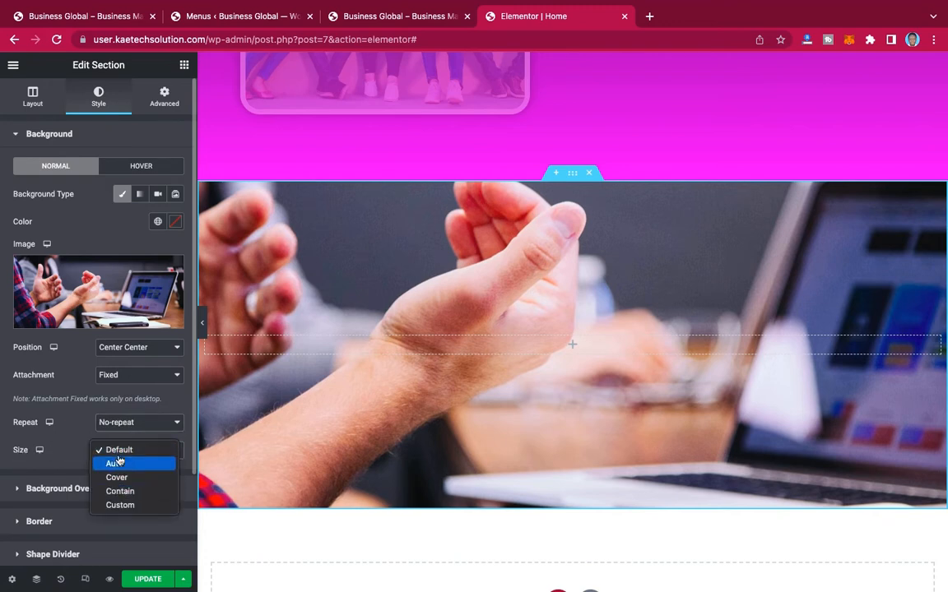
left_click(116, 478)
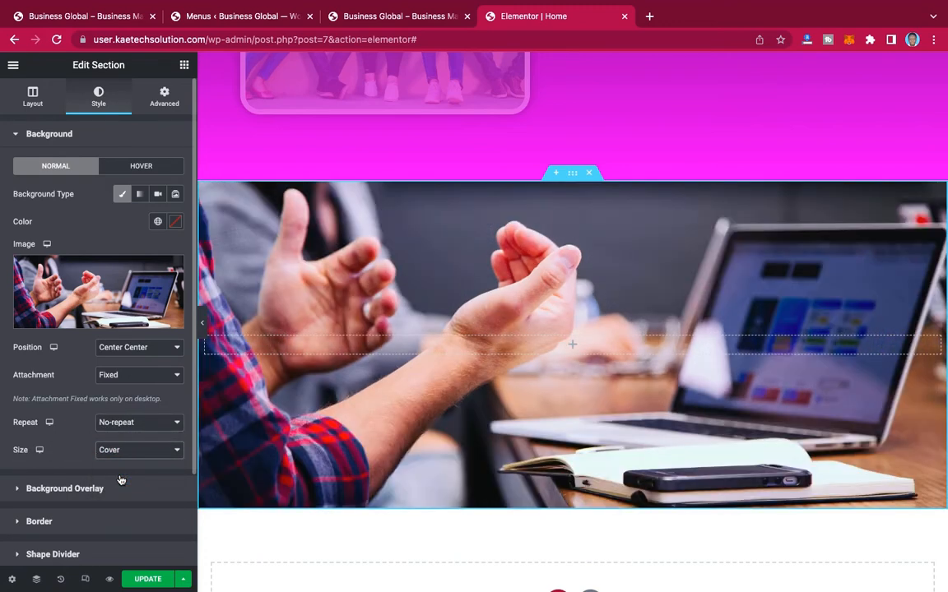
scroll(478, 319, "down", 2)
scroll(478, 318, "up", 3)
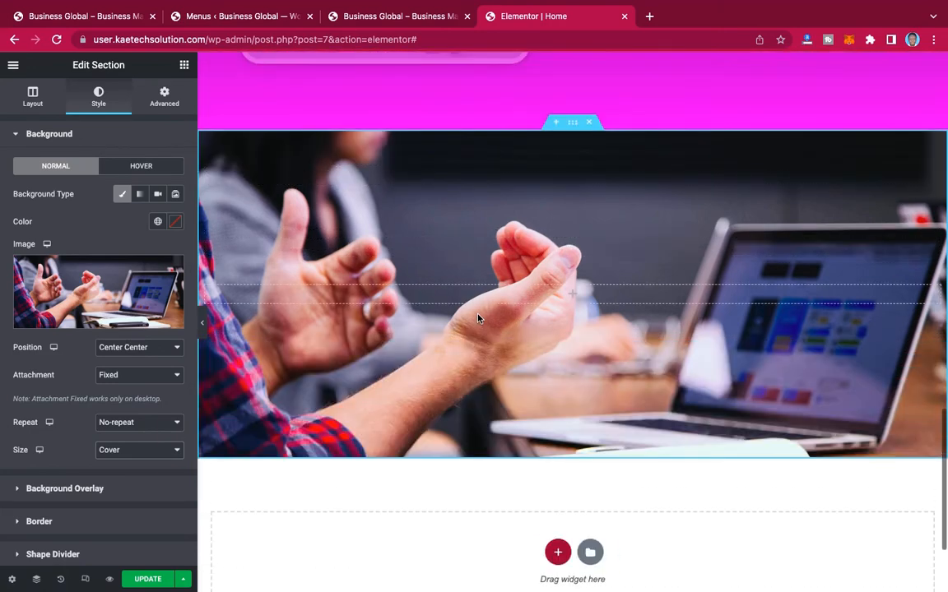
scroll(478, 319, "down", 3)
scroll(478, 311, "up", 2)
scroll(478, 311, "down", 2)
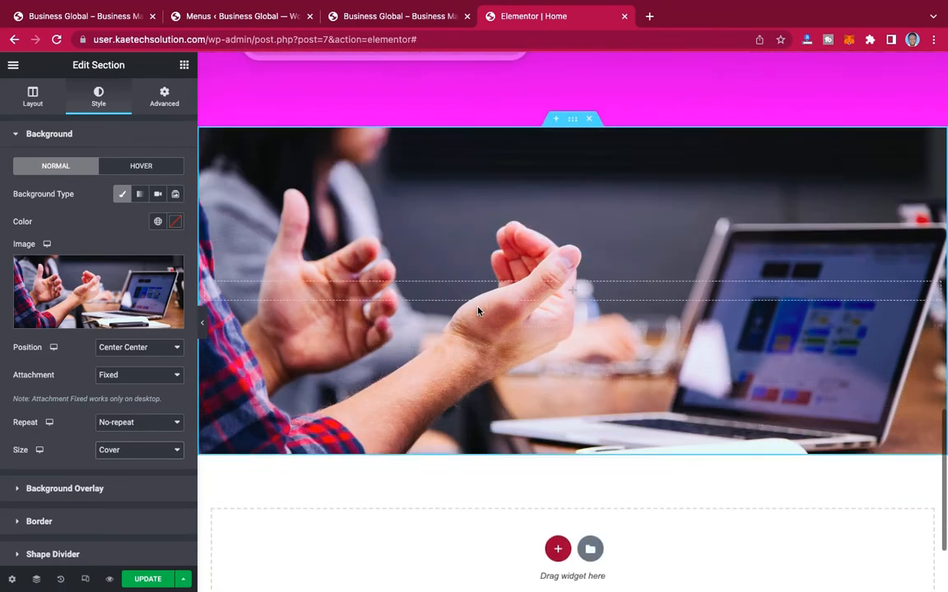
scroll(478, 311, "up", 2)
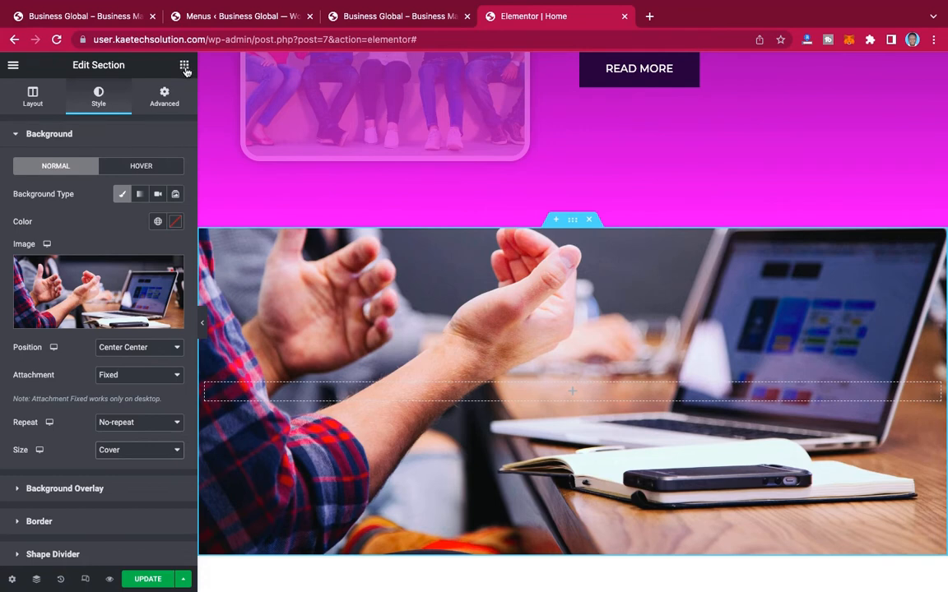
scroll(132, 349, "down", 3)
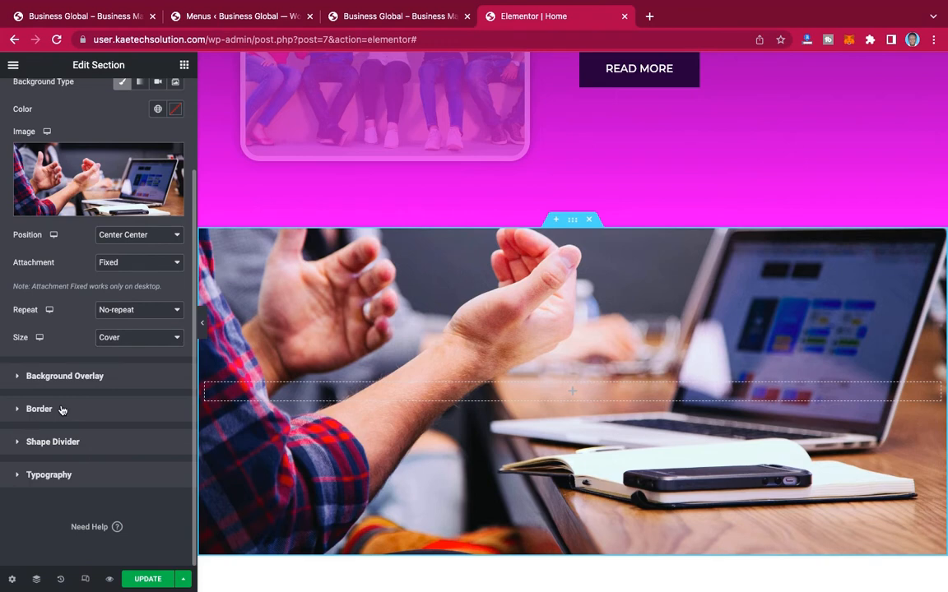
left_click(61, 410)
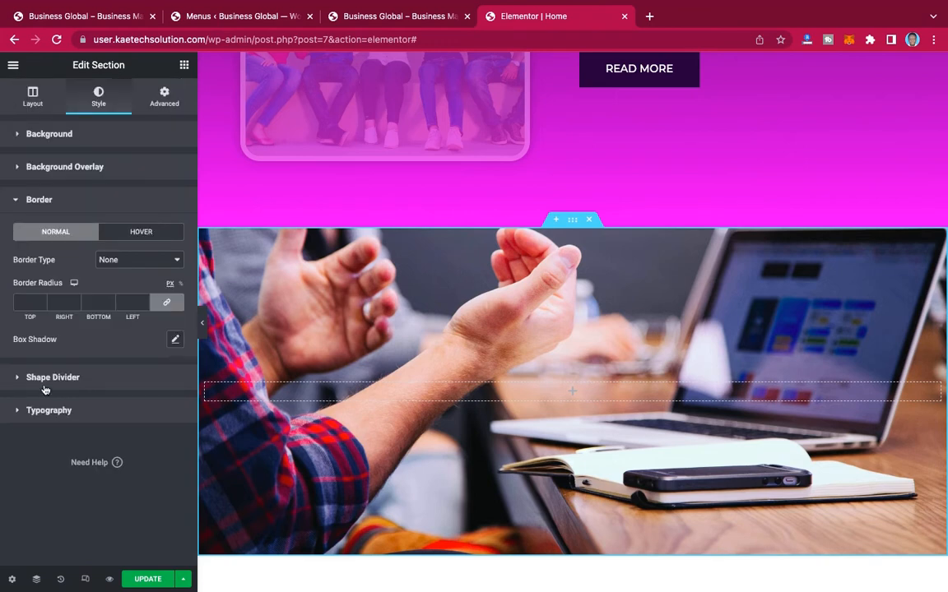
left_click(95, 377)
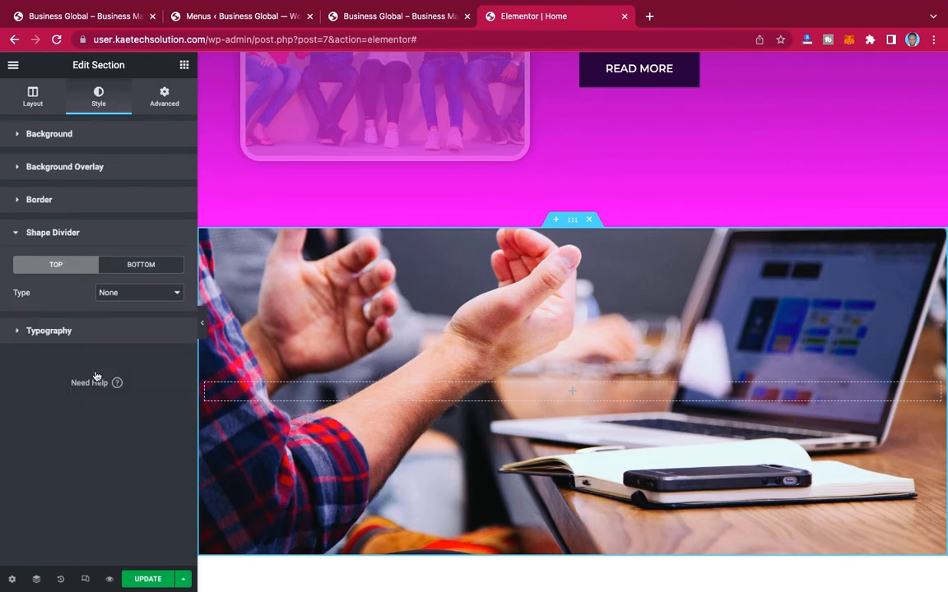
Step: Add a Classic background overlay to the section in black (#000000)
left_click(109, 168)
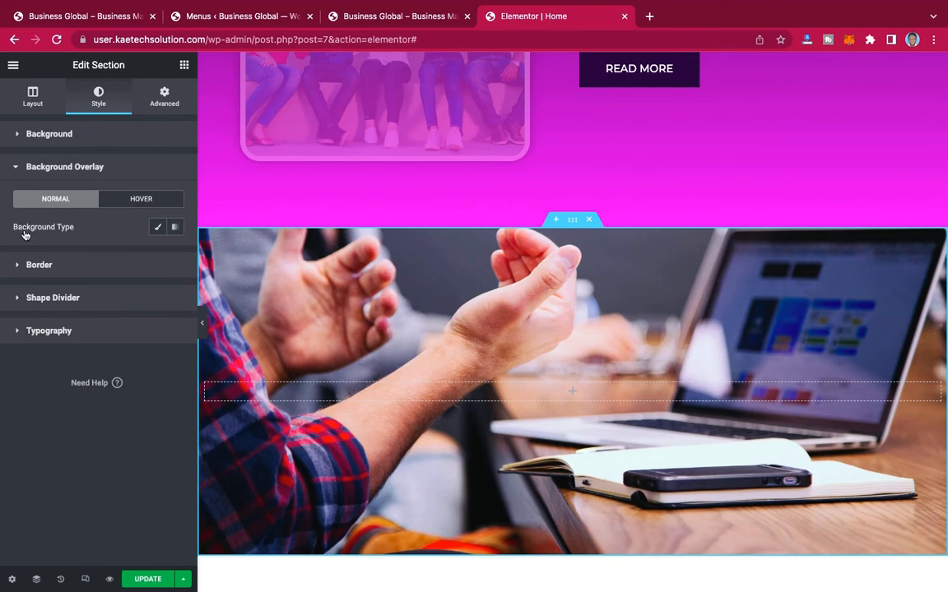
left_click(159, 229)
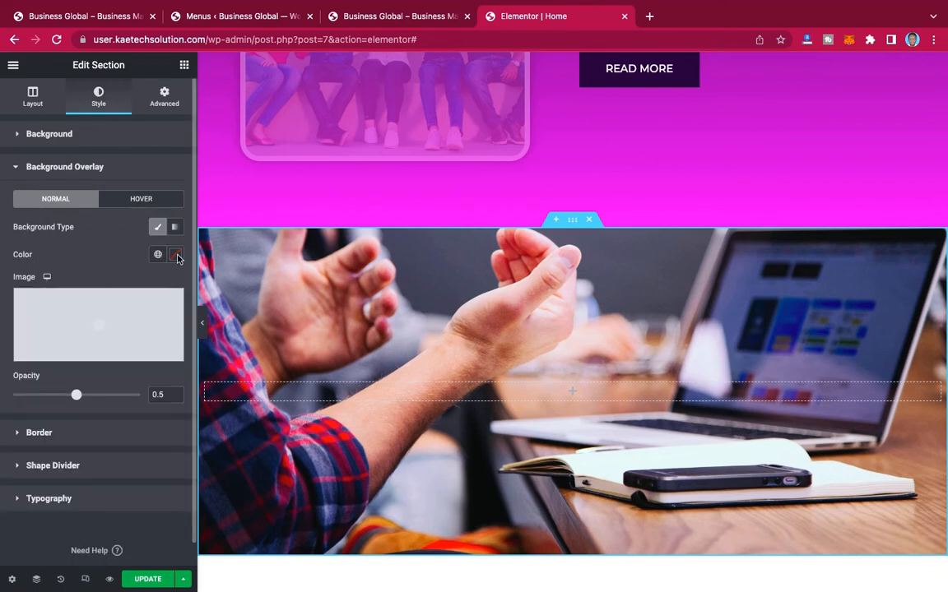
left_click(176, 255)
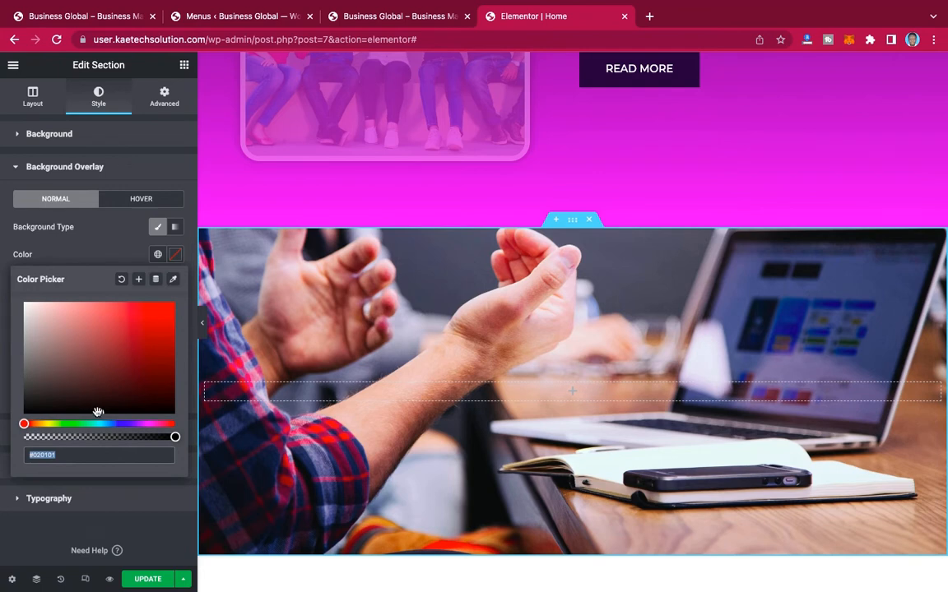
left_click(97, 412)
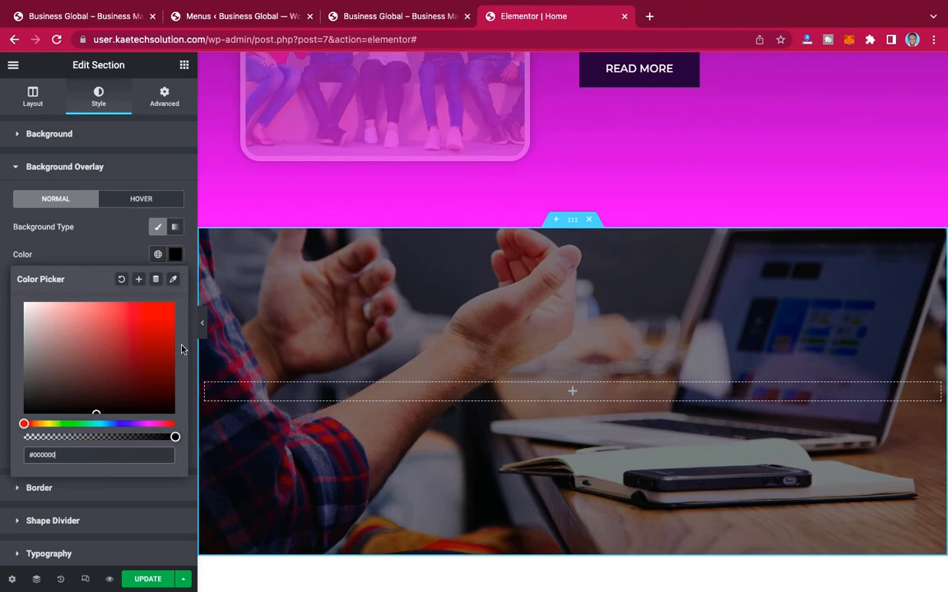
left_click(107, 231)
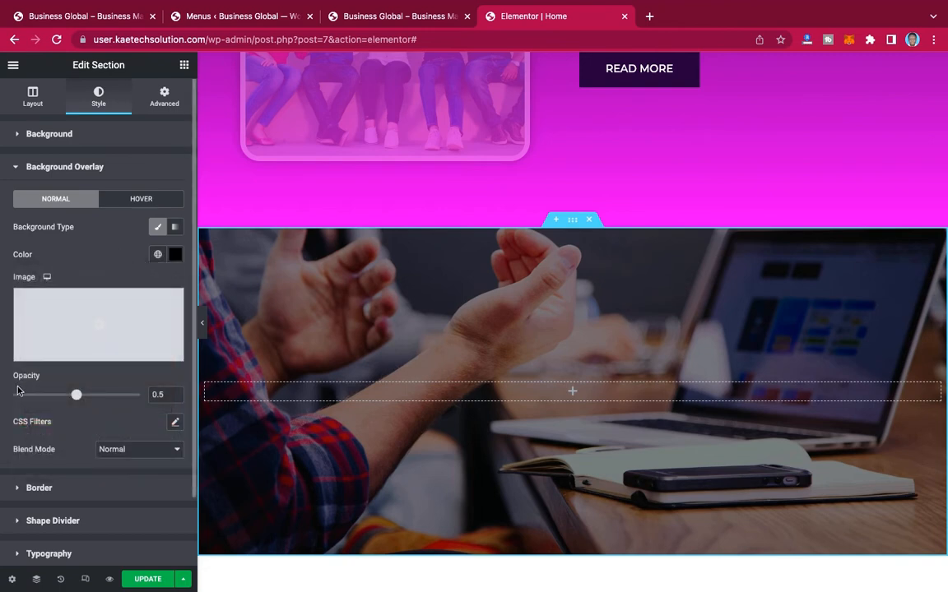
Step: Set the section's background overlay opacity to 0.8 and review the darkened image
left_click(164, 394)
key("BackSpace")
type("7")
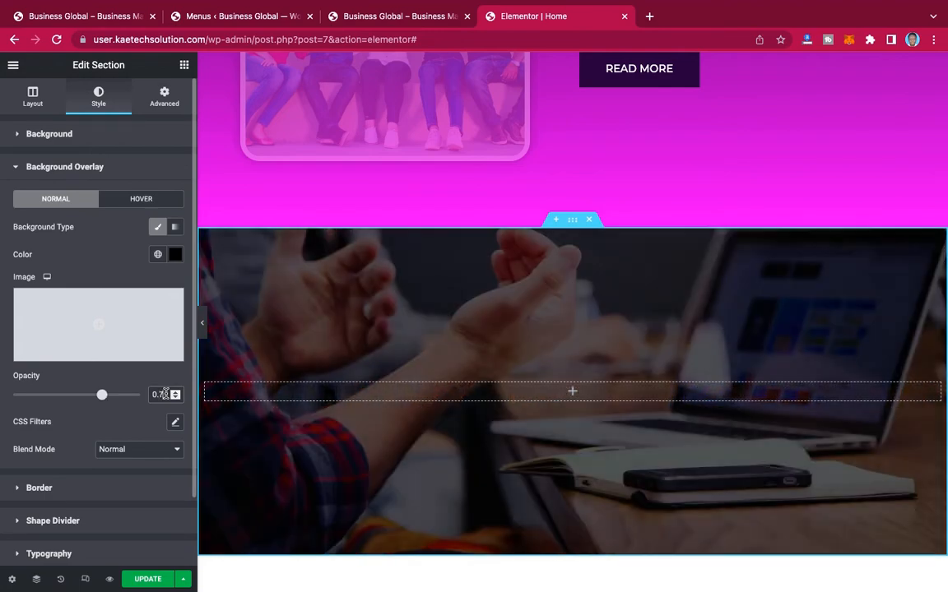
key("BackSpace")
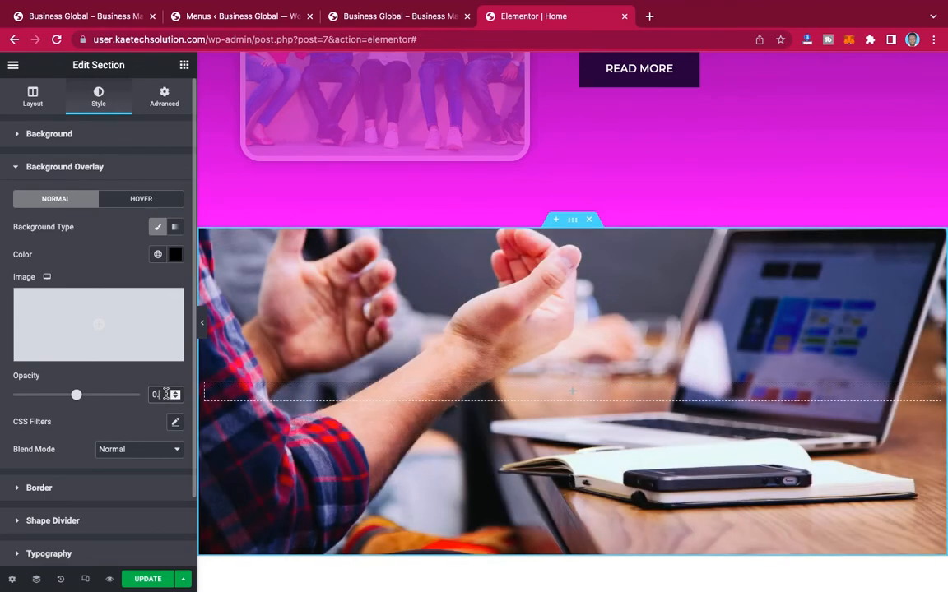
type("8")
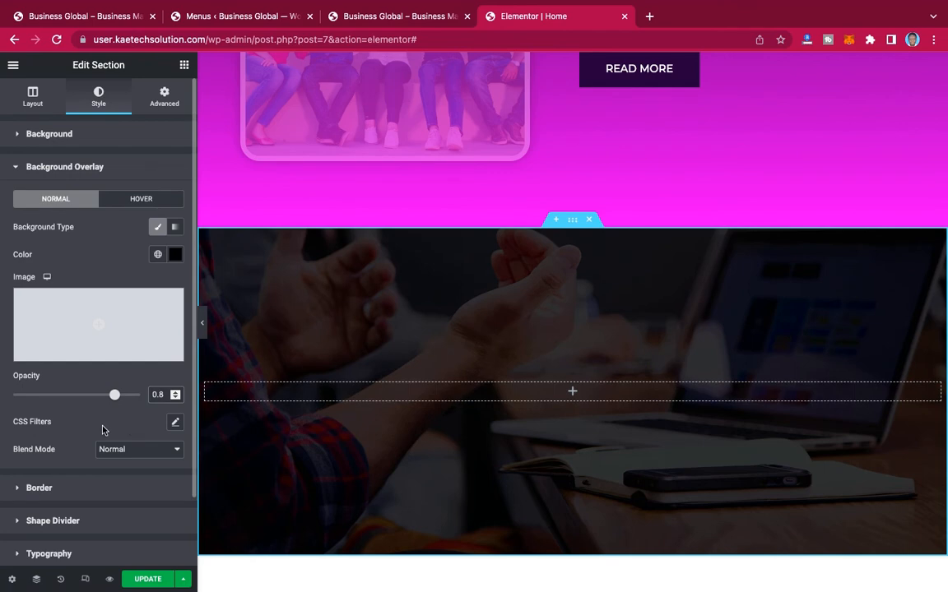
scroll(559, 374, "down", 3)
scroll(556, 373, "up", 3)
scroll(556, 373, "down", 1)
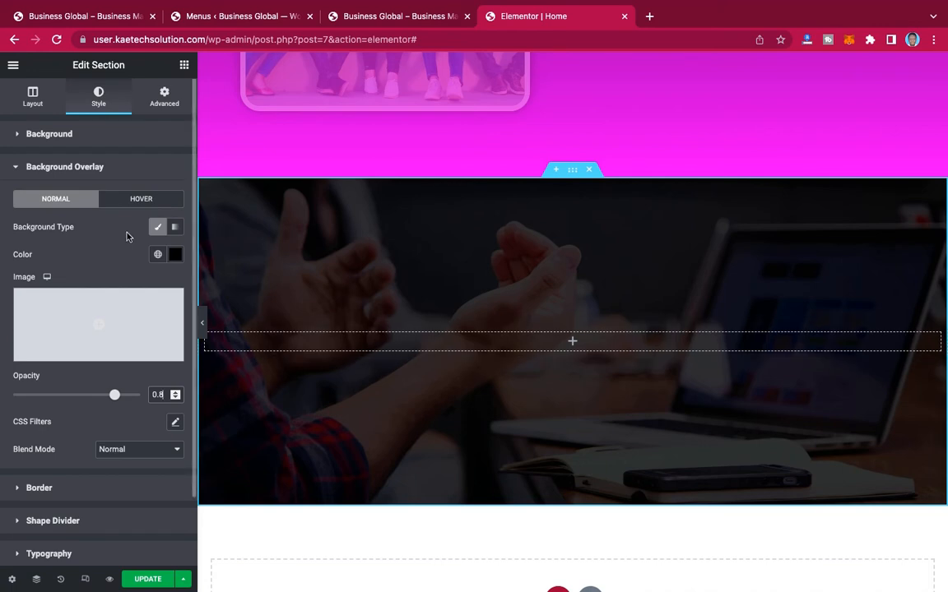
Step: Add a Heading widget inside the section with the darkened background image
left_click(185, 66)
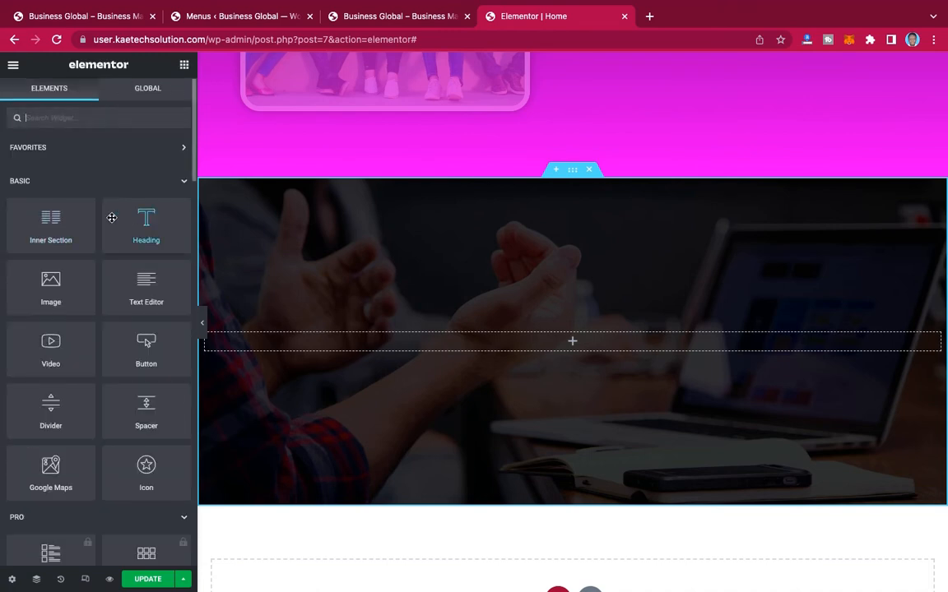
left_click_drag(146, 218, 536, 343)
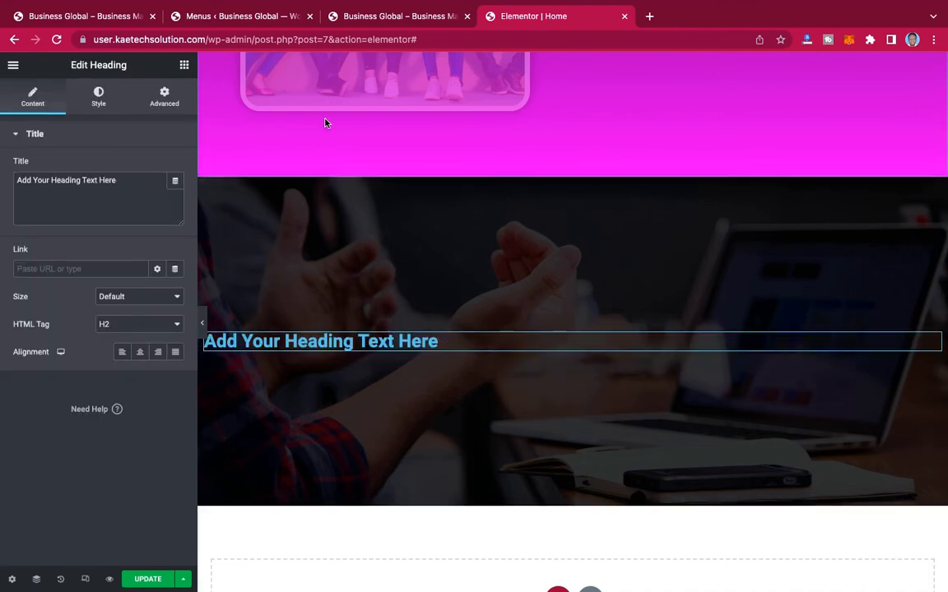
Step: Replace the new heading's text with "What We Do" copied from the reference Business Global page and centre-align it
left_click(93, 17)
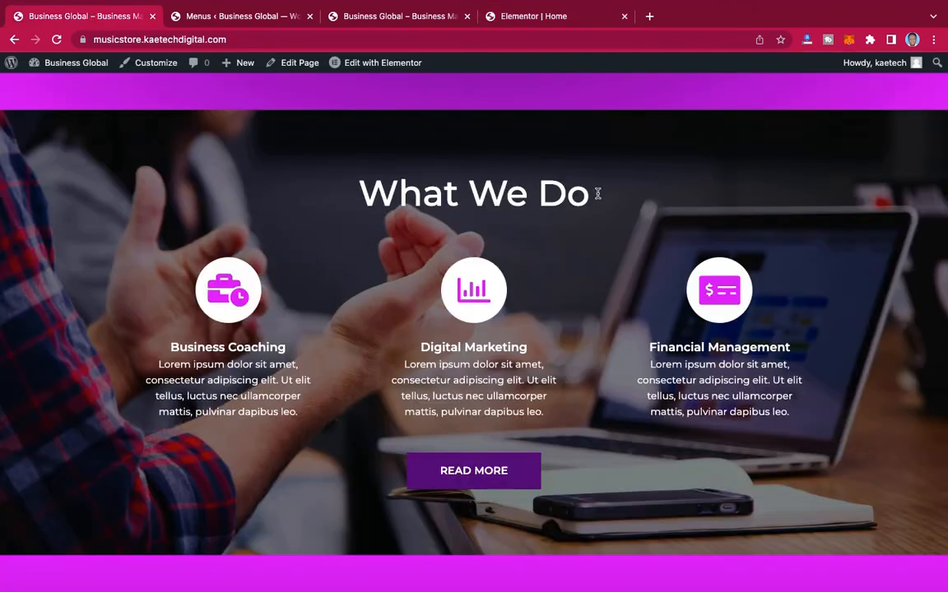
triple_click(371, 193)
key("super+c")
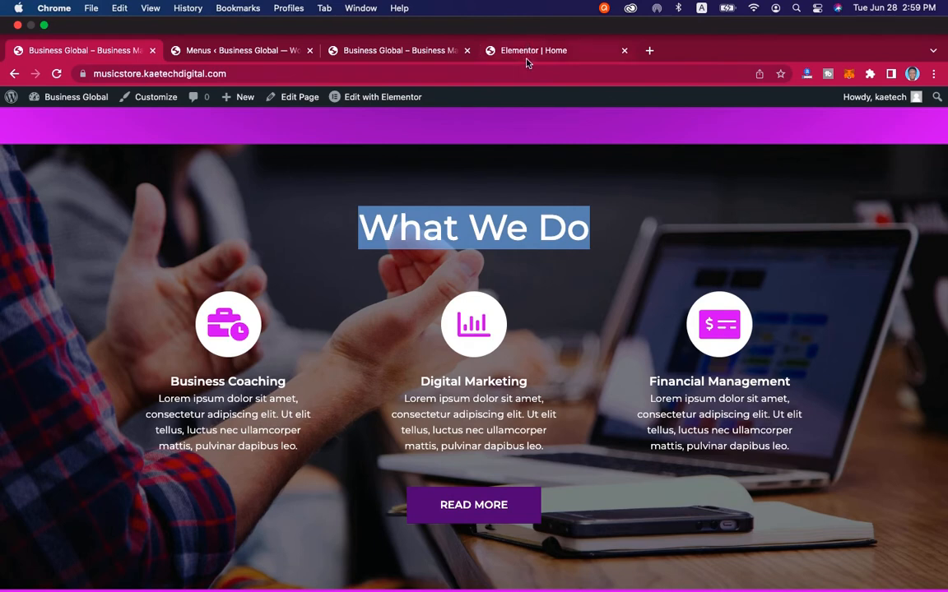
left_click(530, 18)
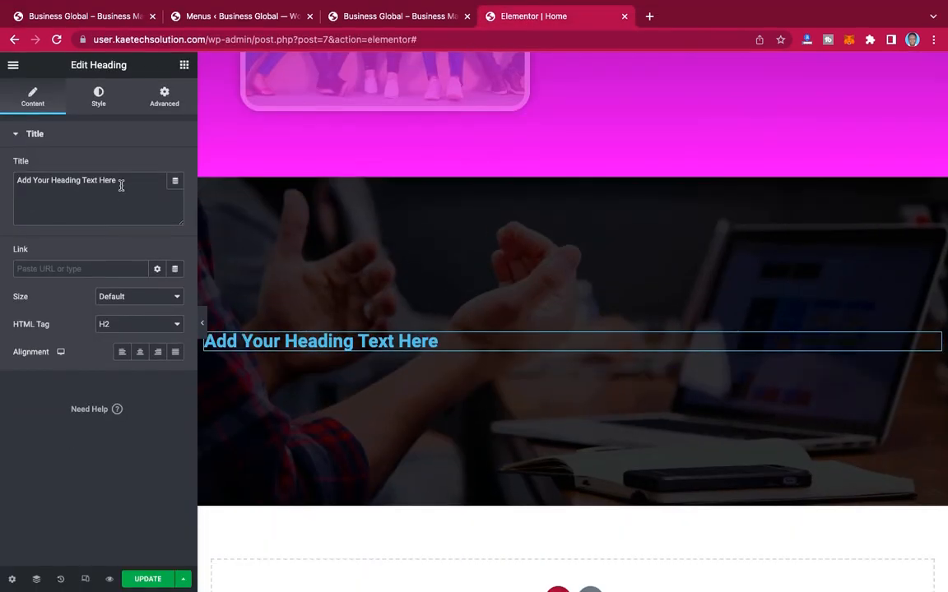
left_click_drag(122, 182, 2, 175)
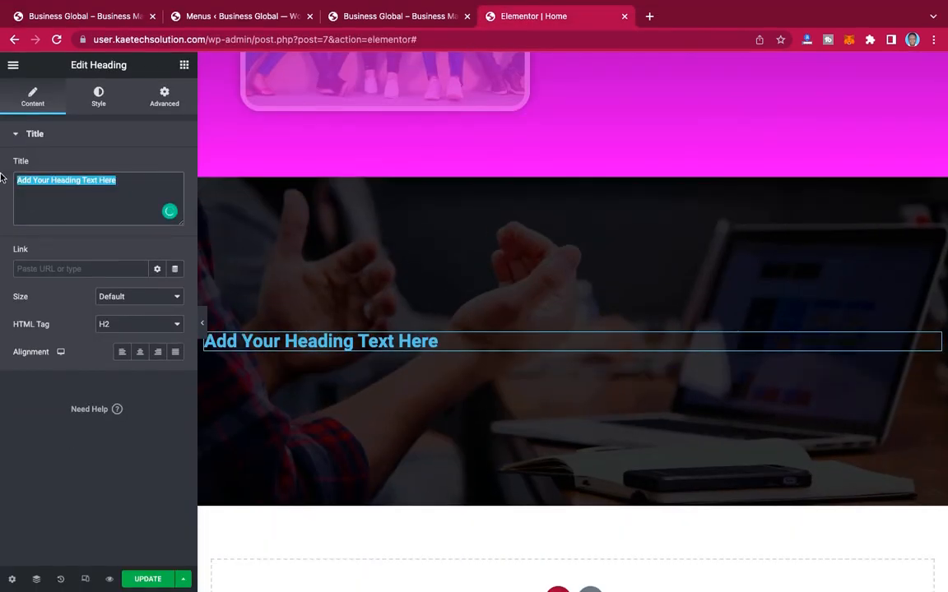
key("super+v")
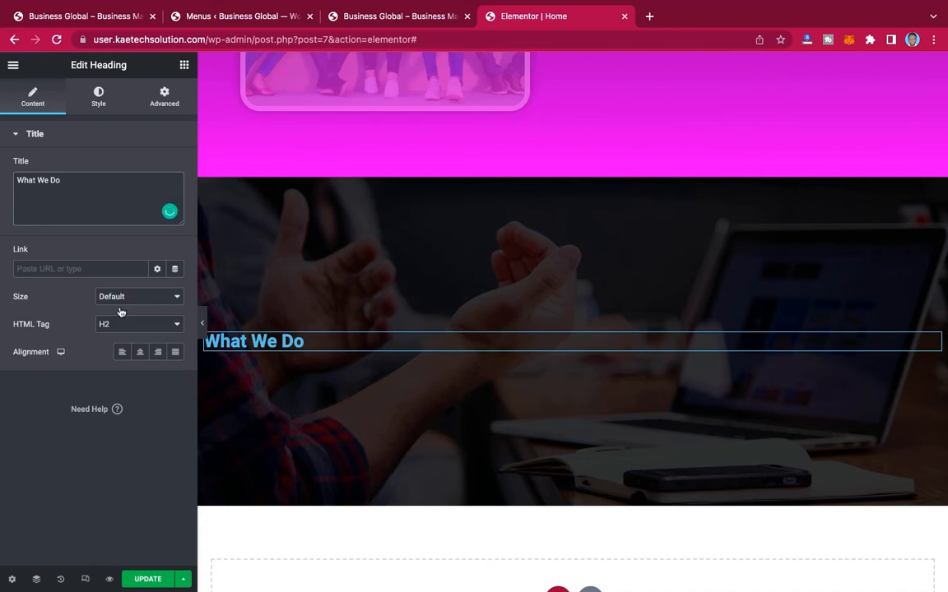
left_click(140, 352)
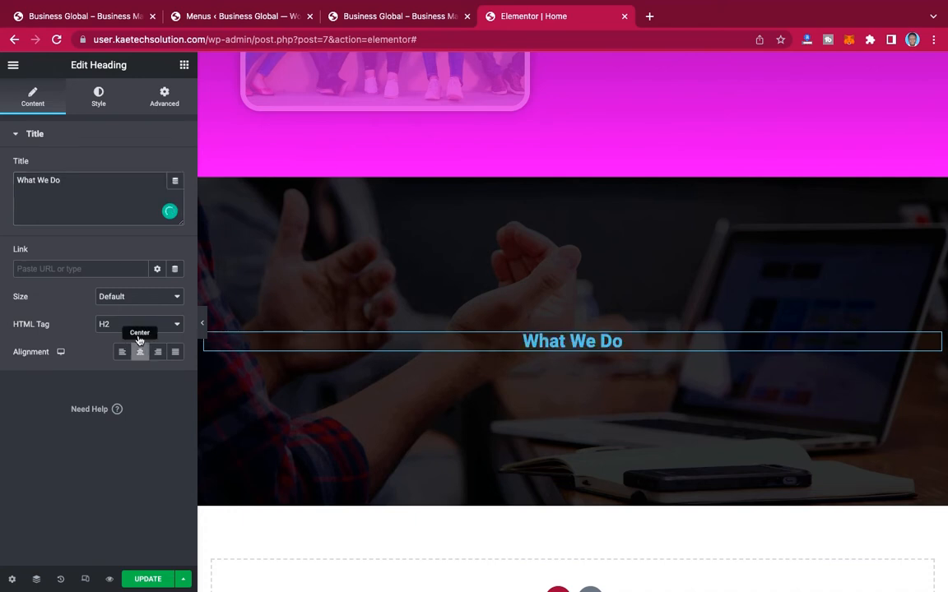
Step: Set the What We Do heading's text colour to the white global colour and its typography to the global Font 1
left_click(101, 98)
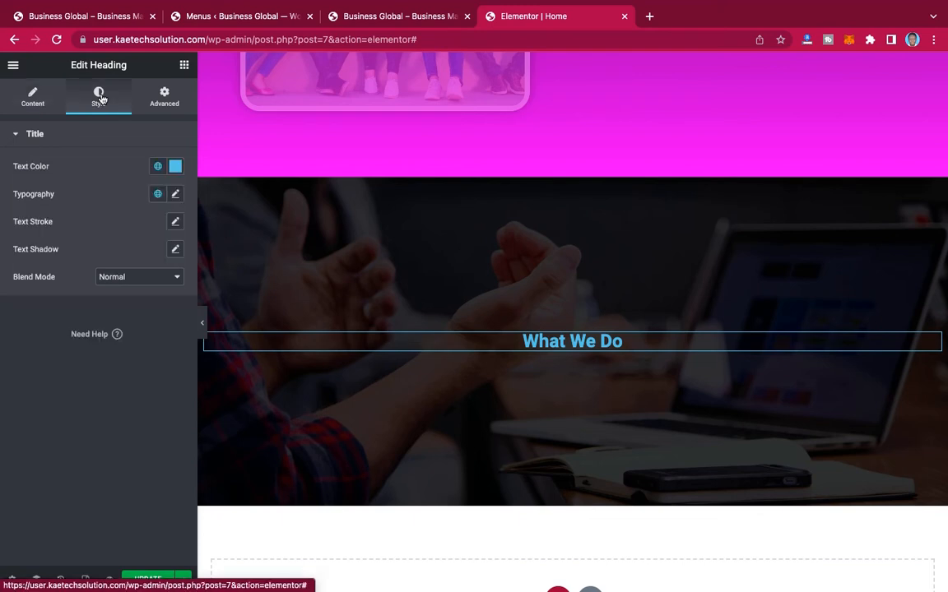
left_click(158, 166)
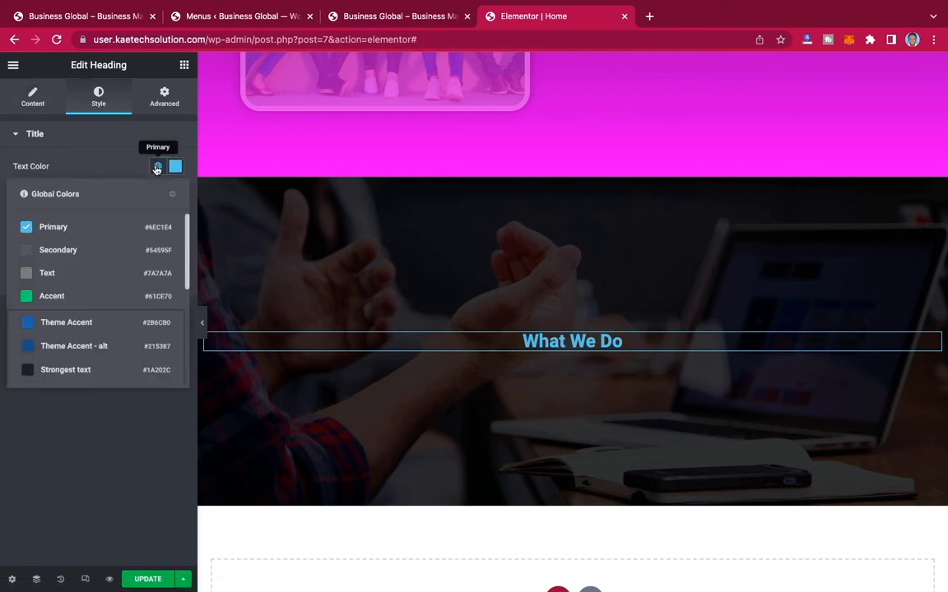
scroll(108, 306, "down", 5)
left_click(91, 297)
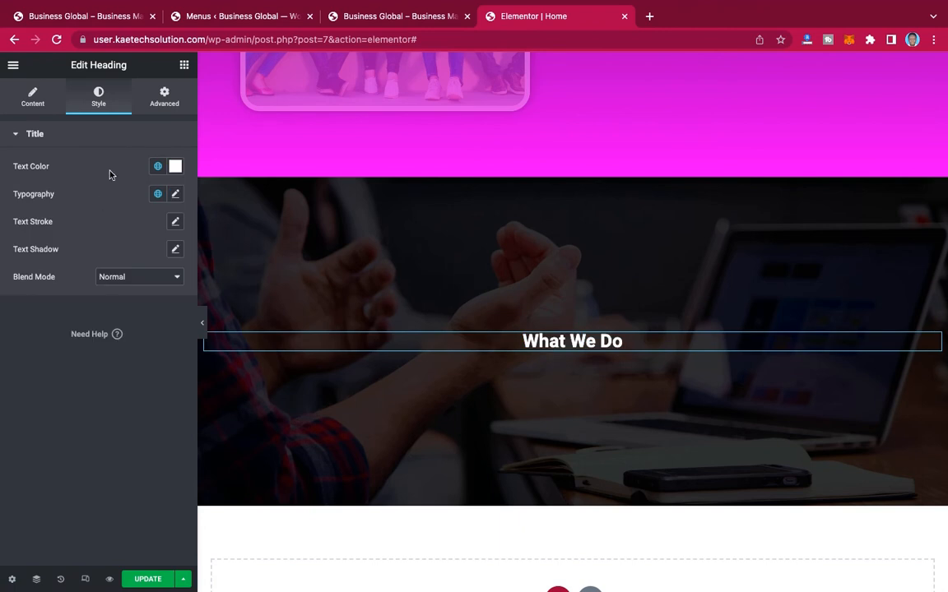
left_click(158, 193)
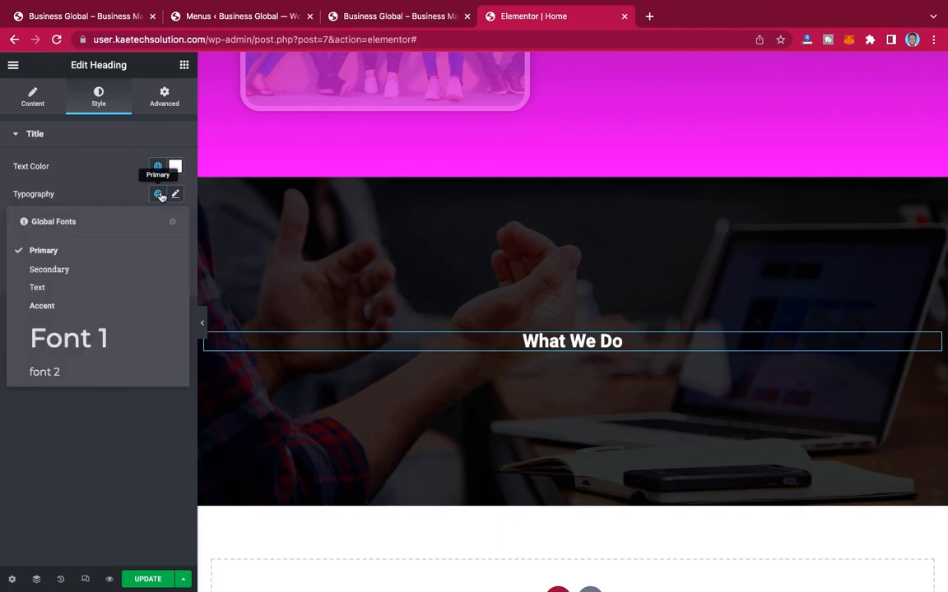
left_click(81, 338)
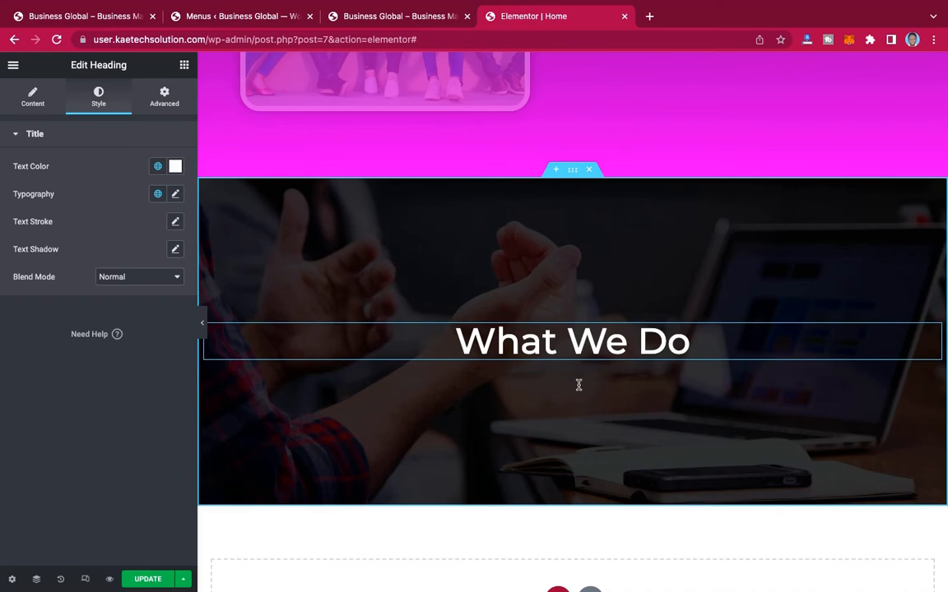
scroll(579, 385, "up", 15)
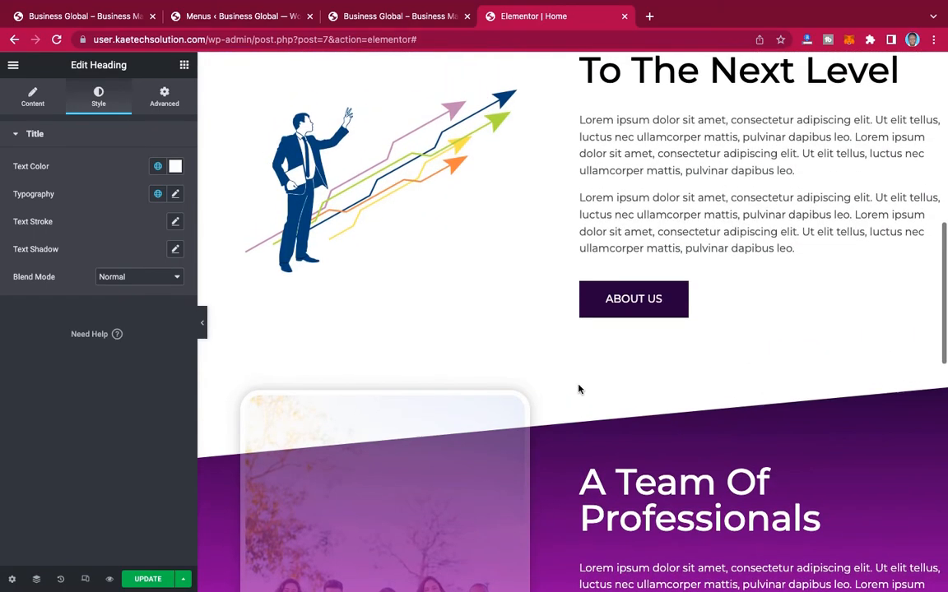
scroll(579, 390, "down", 15)
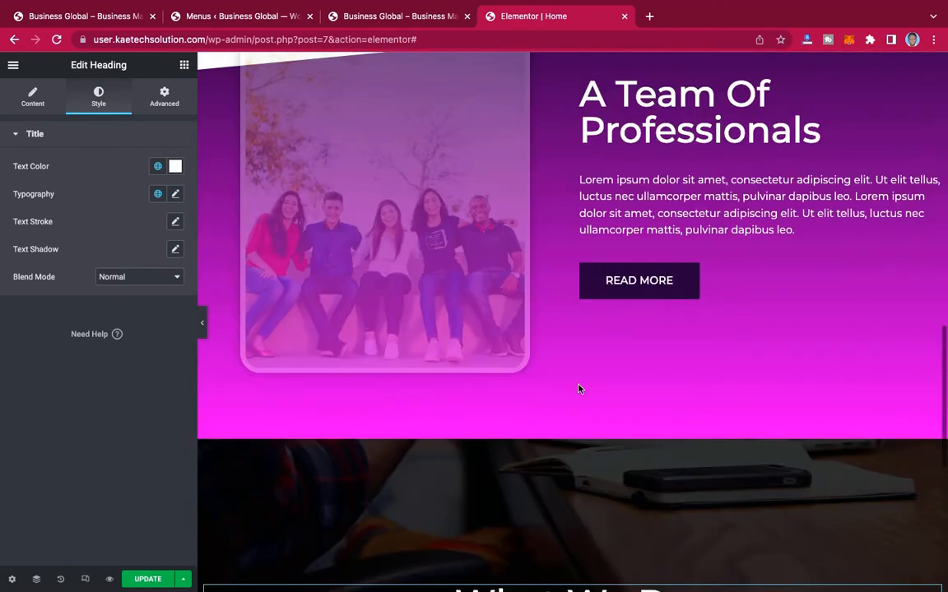
scroll(578, 388, "down", 2)
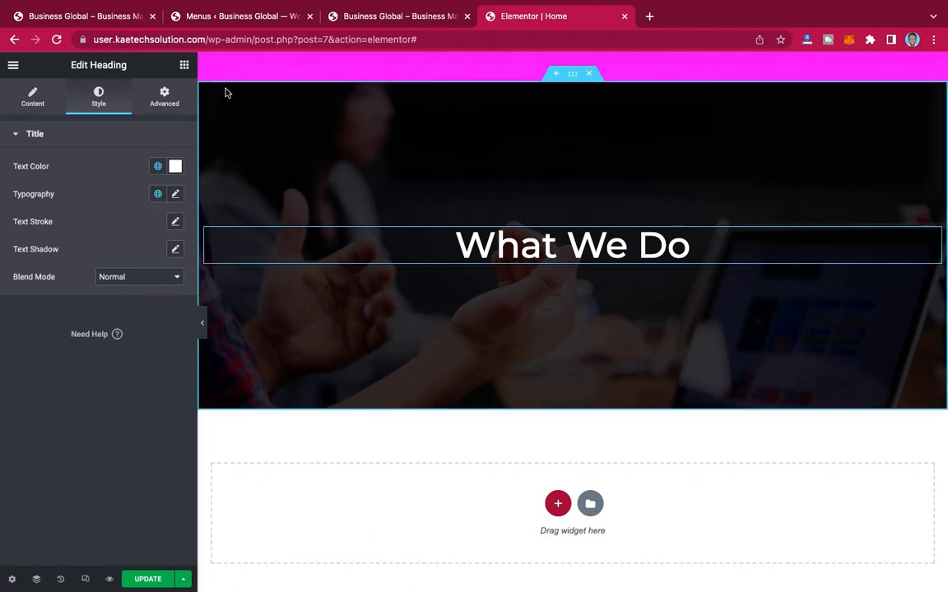
Step: Search the widget library for "BOX", then clear the search
left_click(184, 66)
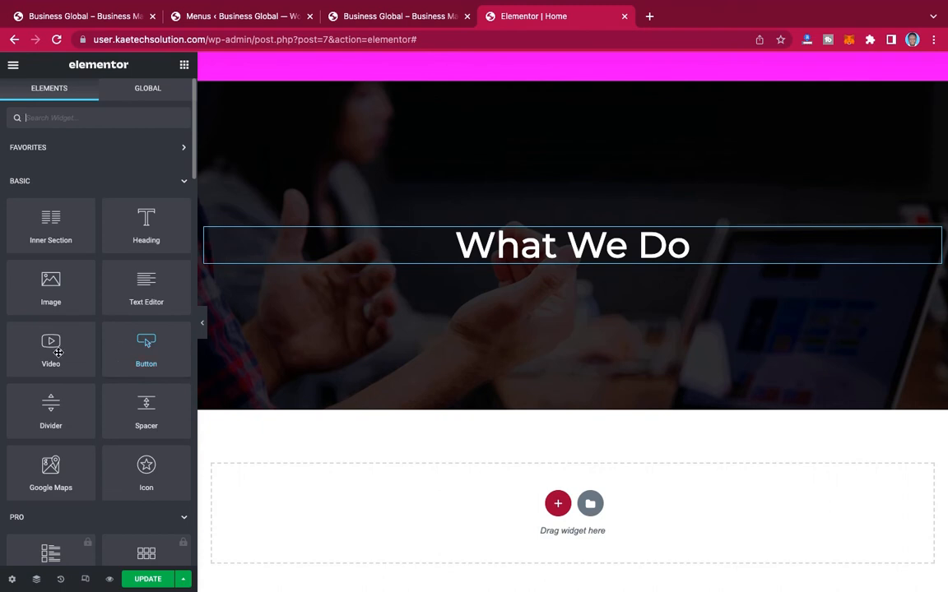
scroll(79, 403, "down", 2)
scroll(79, 406, "up", 2)
type("BOX")
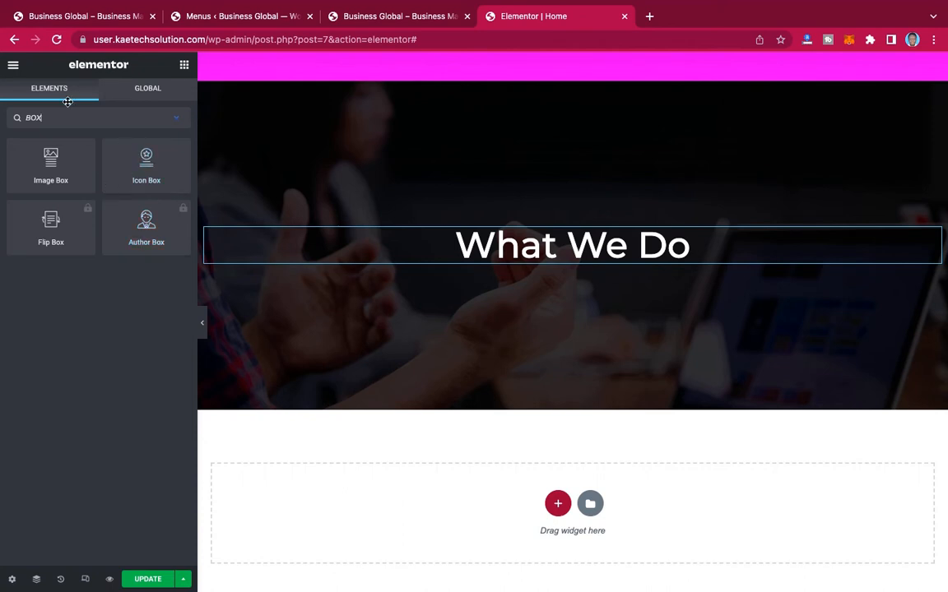
left_click_drag(47, 118, 4, 118)
key("BackSpace")
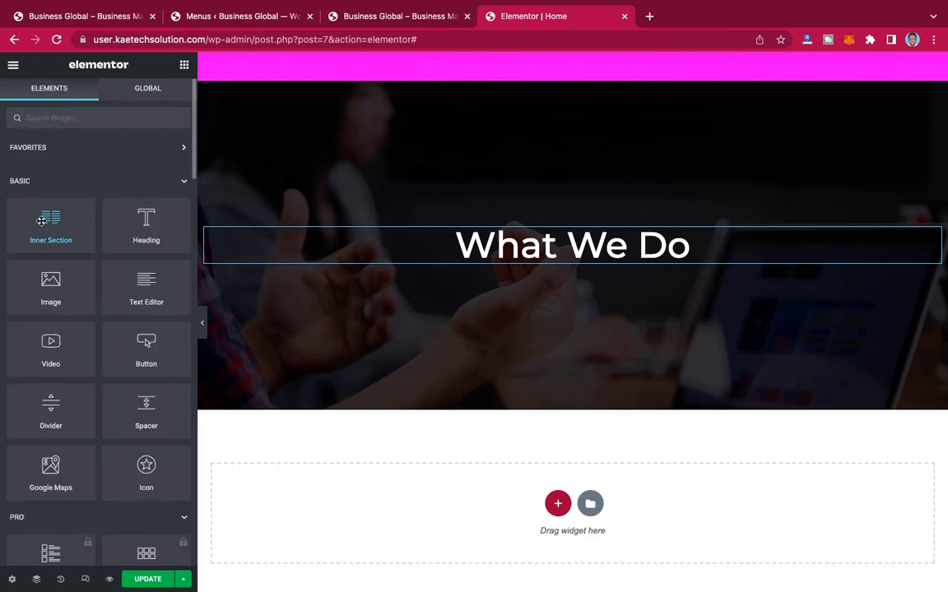
Step: Add an Inner Section below the What We Do heading and duplicate its first column to make three columns
left_click_drag(41, 221, 579, 260)
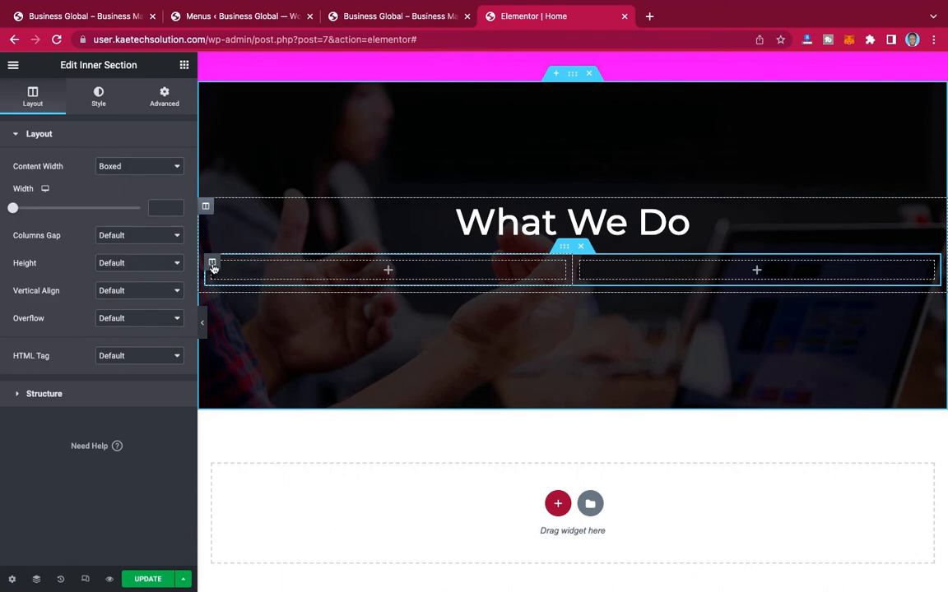
right_click(212, 267)
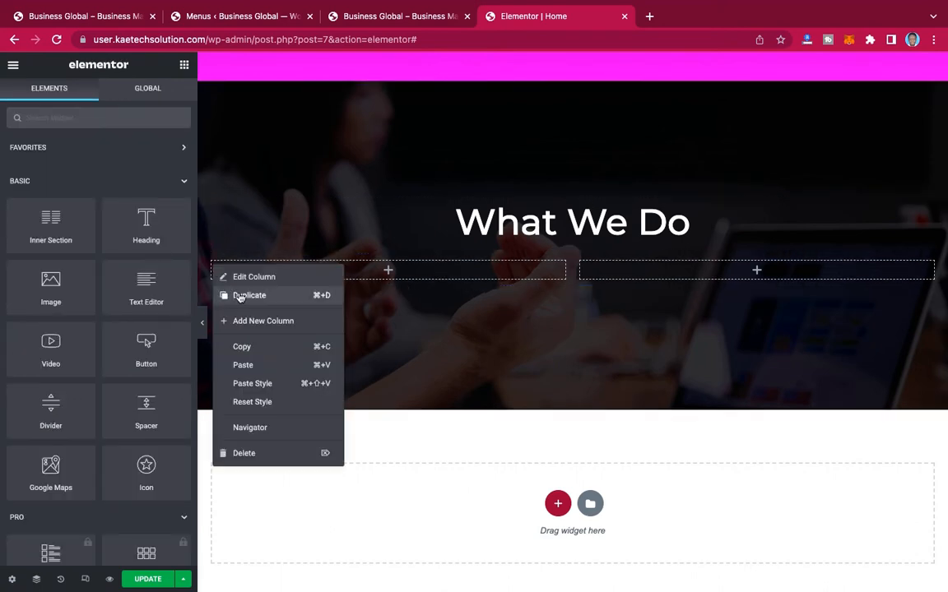
left_click(240, 297)
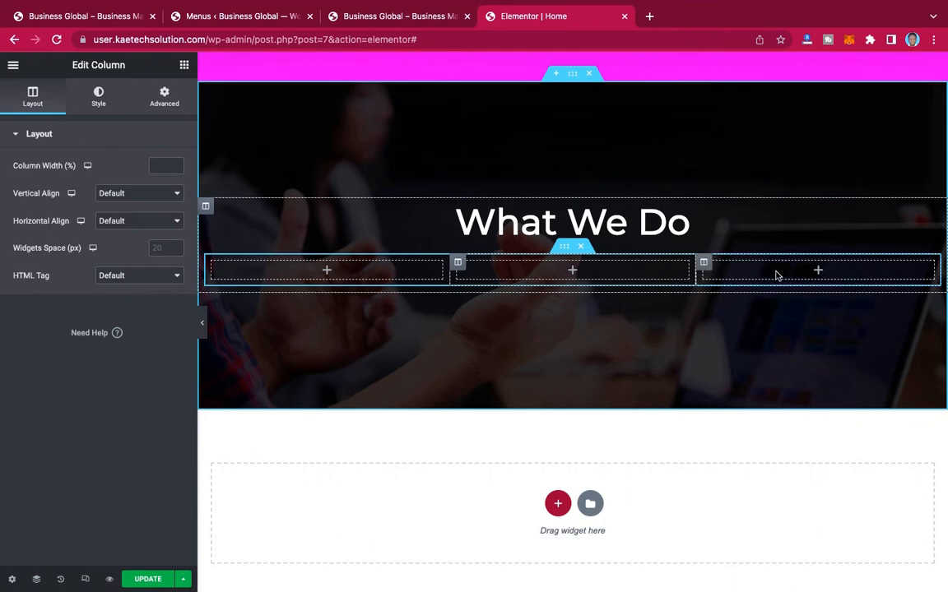
Step: Check the reference page's three service blocks and add an Icon Box widget to the first inner column
left_click(121, 18)
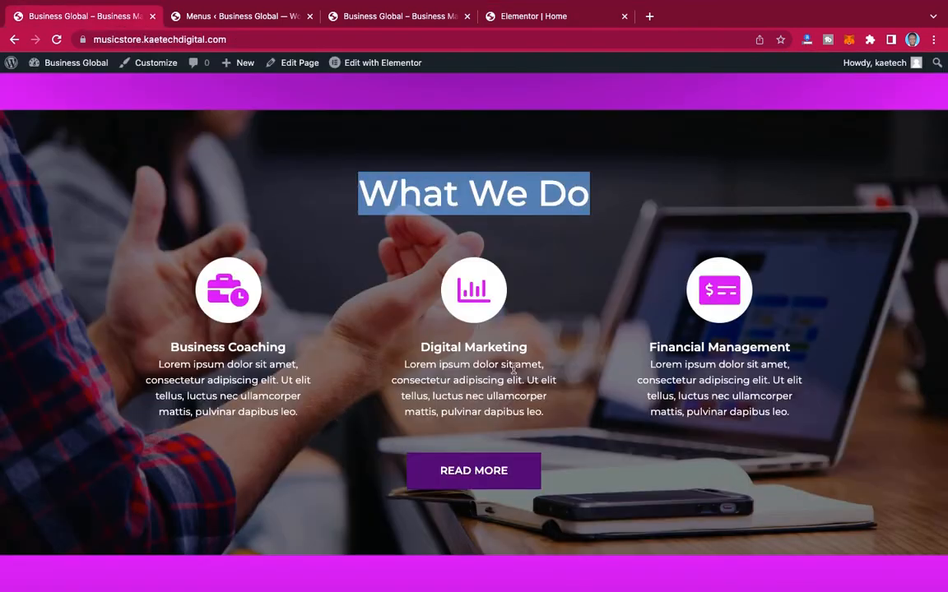
left_click(535, 17)
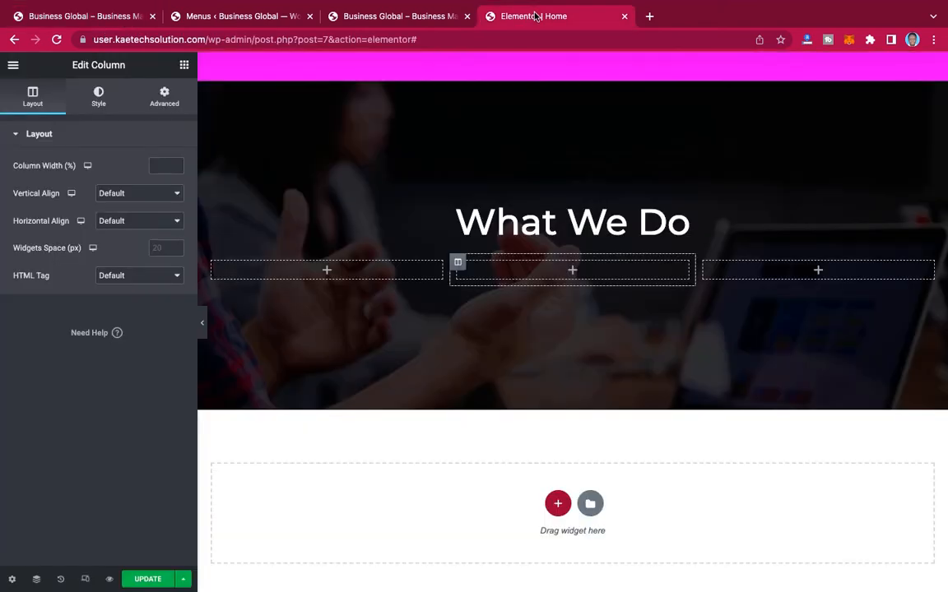
left_click(185, 66)
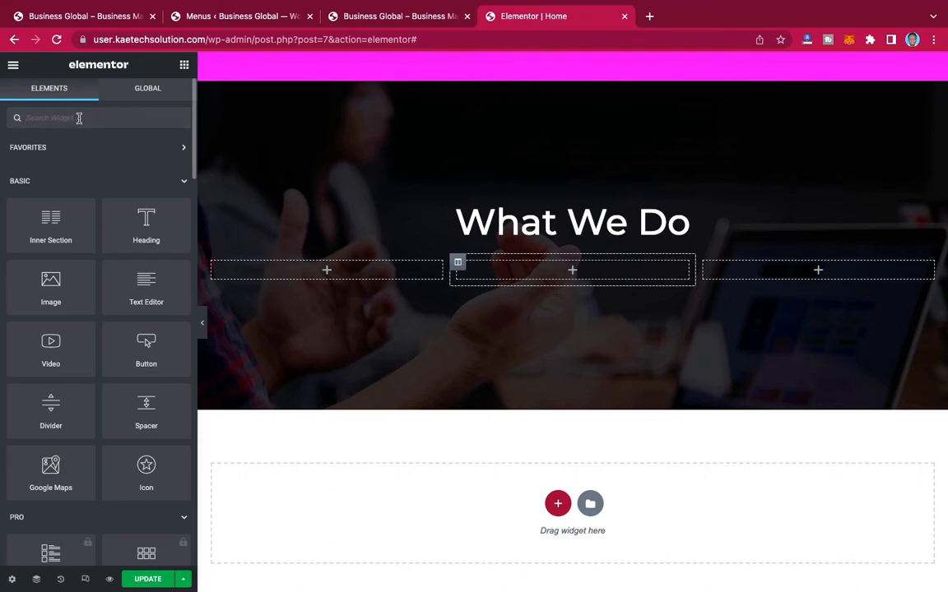
left_click(79, 117)
type("BOX")
left_click_drag(143, 164, 323, 273)
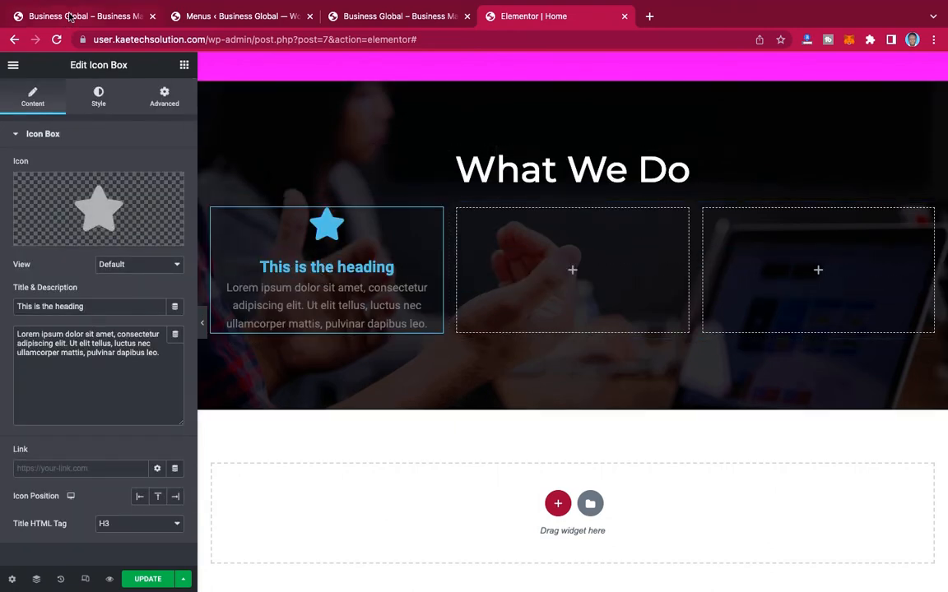
Step: Replace the icon box's title with "Business Coaching" copied from the reference page
left_click(67, 16)
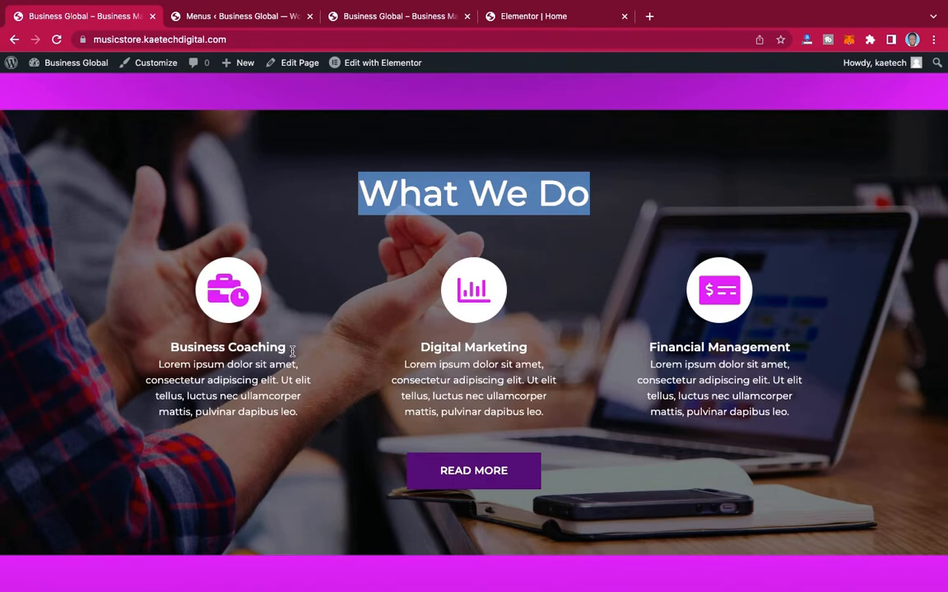
left_click_drag(288, 352, 166, 347)
key("ctrl+c")
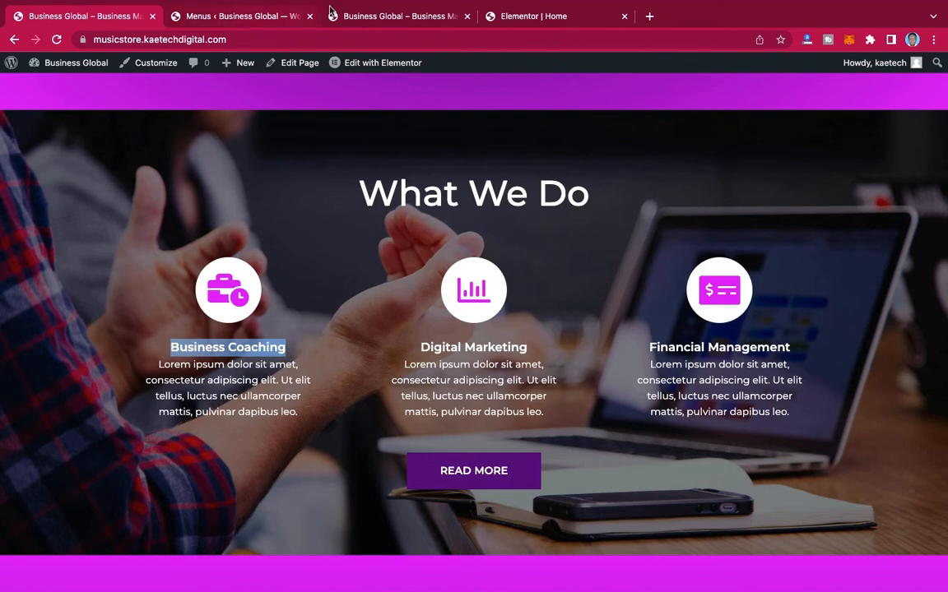
left_click(535, 16)
left_click_drag(103, 306, 0, 305)
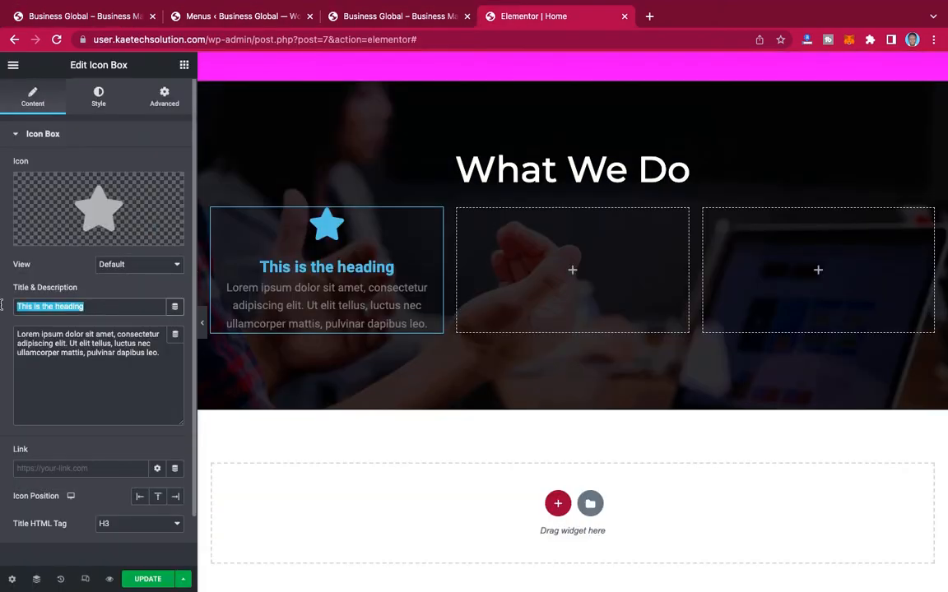
key("ctrl+v")
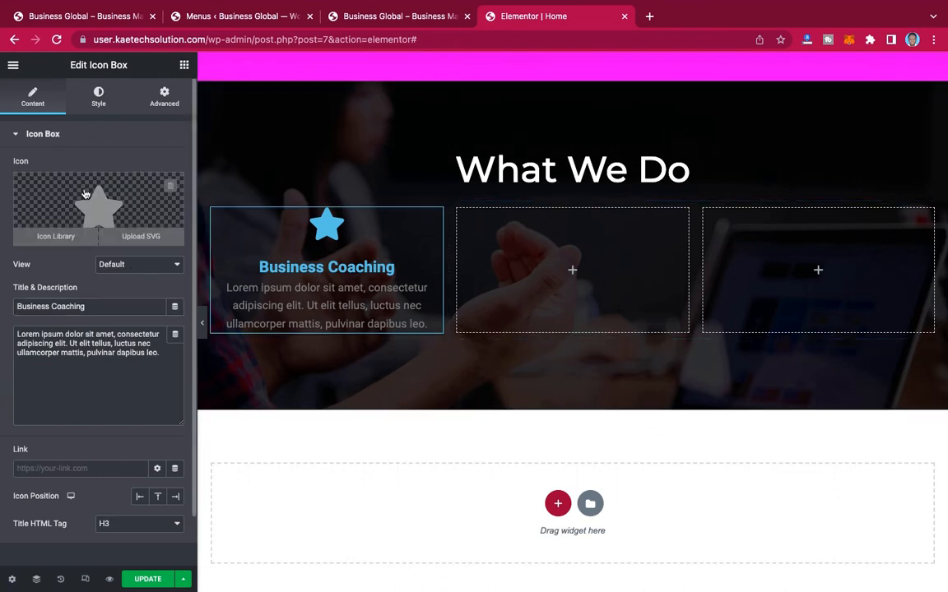
Step: Change the Business Coaching box's icon to the briefcase with a clock and set its view to Stacked
left_click(84, 194)
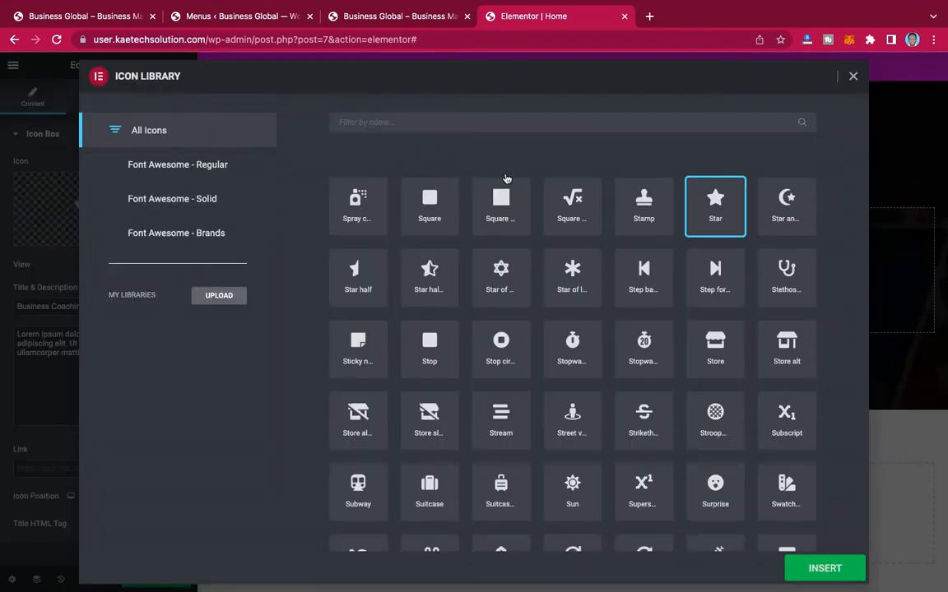
left_click(497, 122)
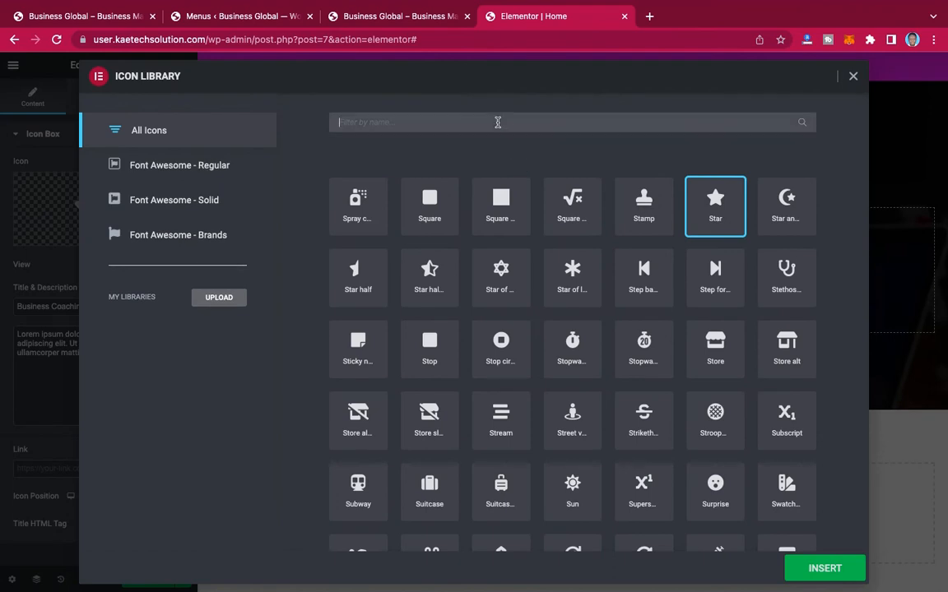
type("BUS")
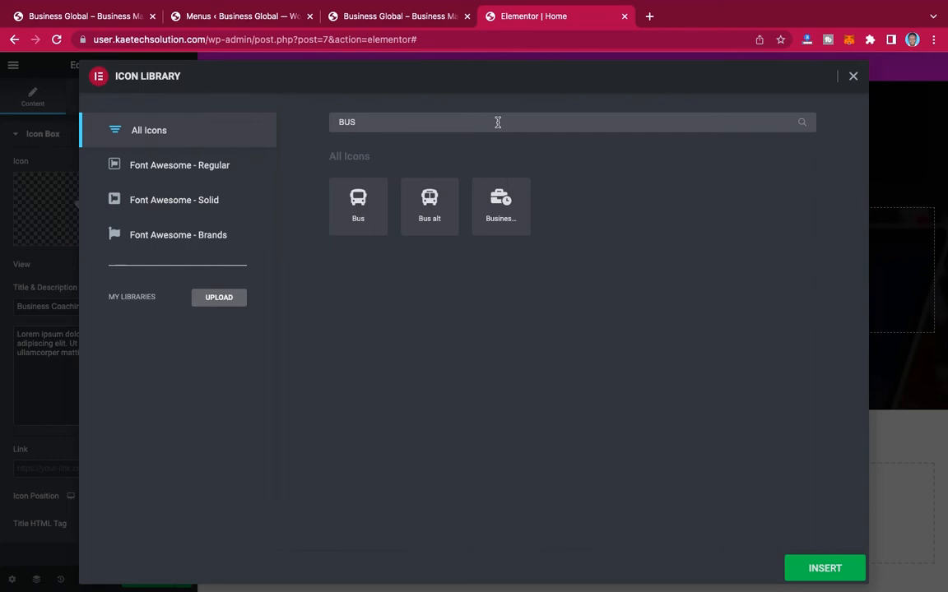
left_click(500, 205)
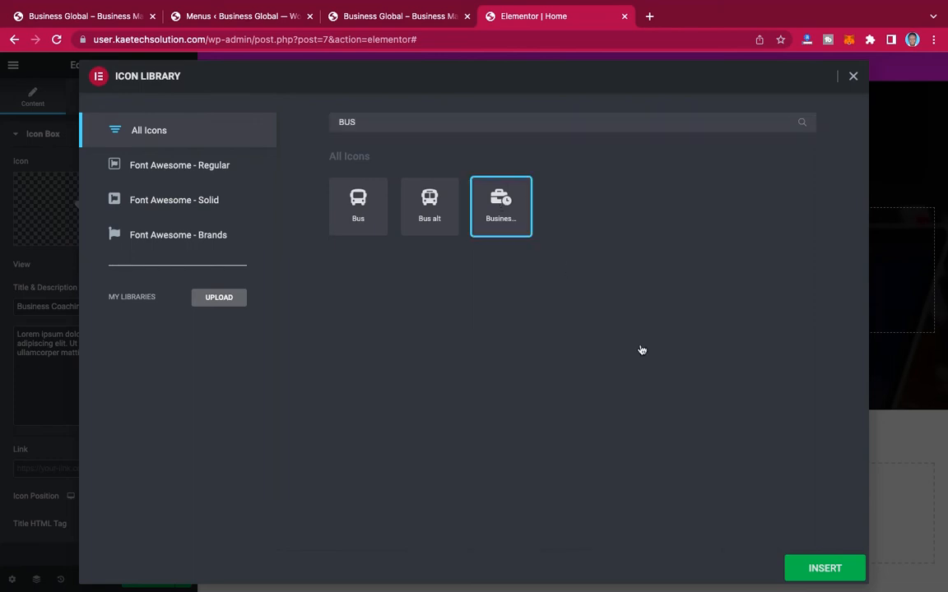
left_click(832, 579)
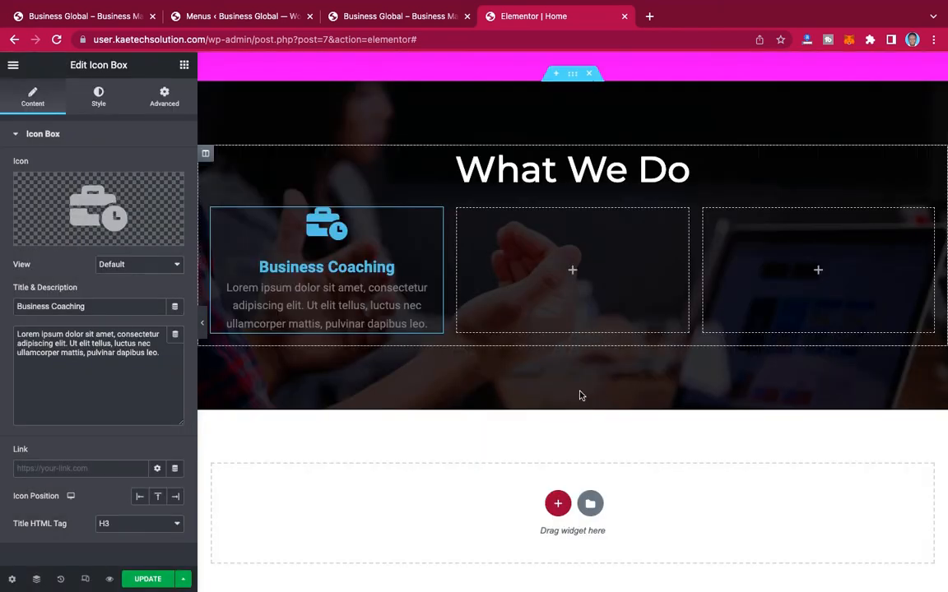
left_click(136, 265)
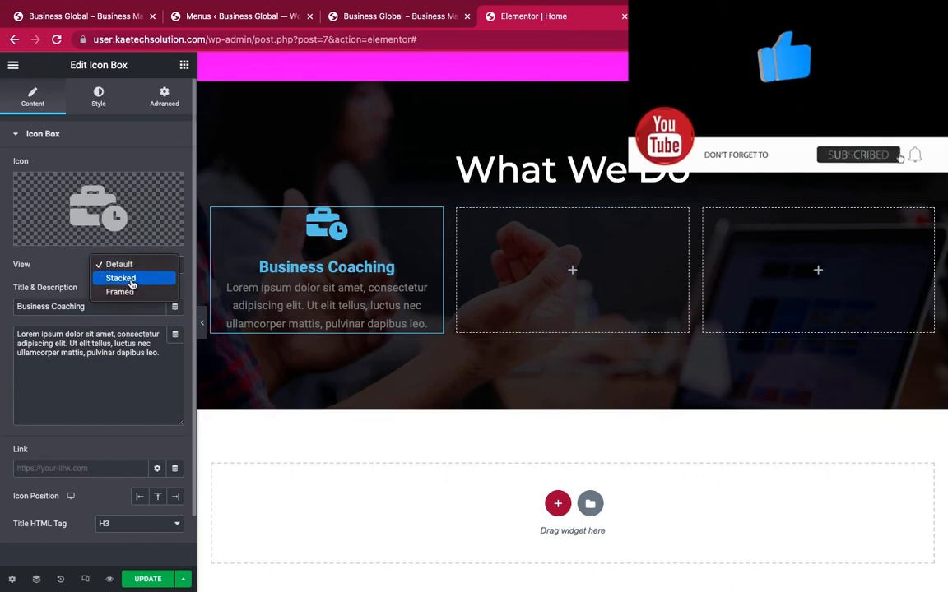
left_click(130, 280)
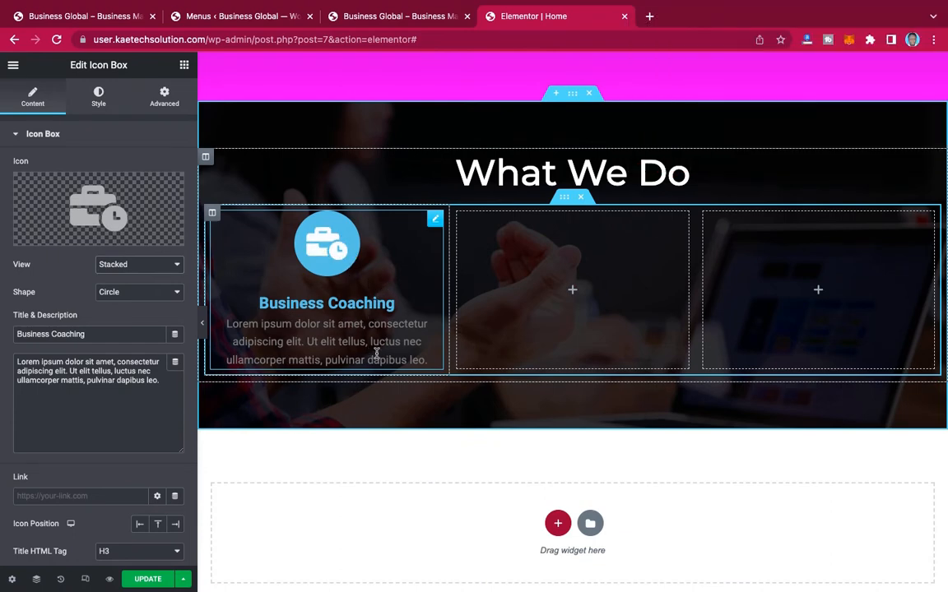
Step: Set the primary color of the Business Coaching box's icon to white
left_click(99, 96)
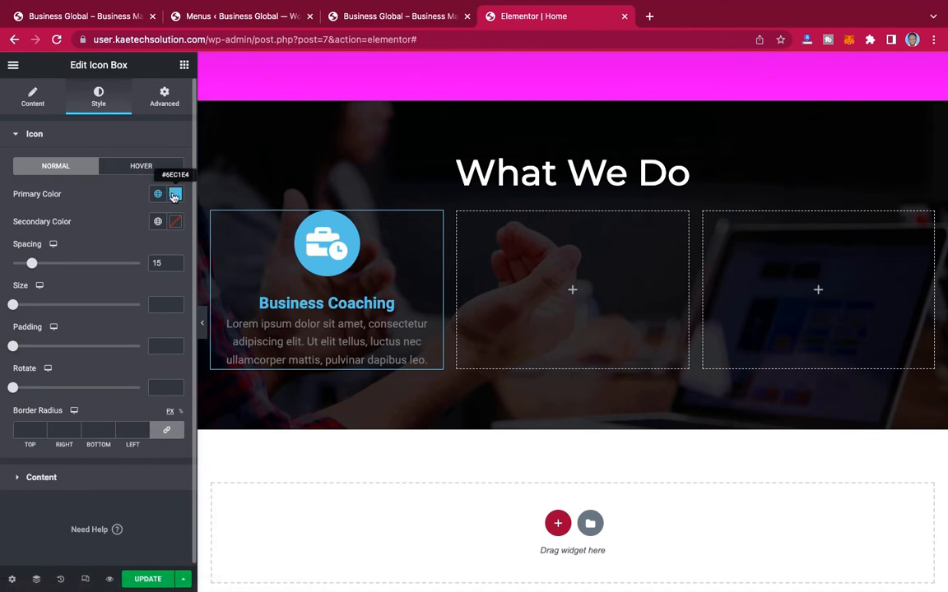
left_click(175, 196)
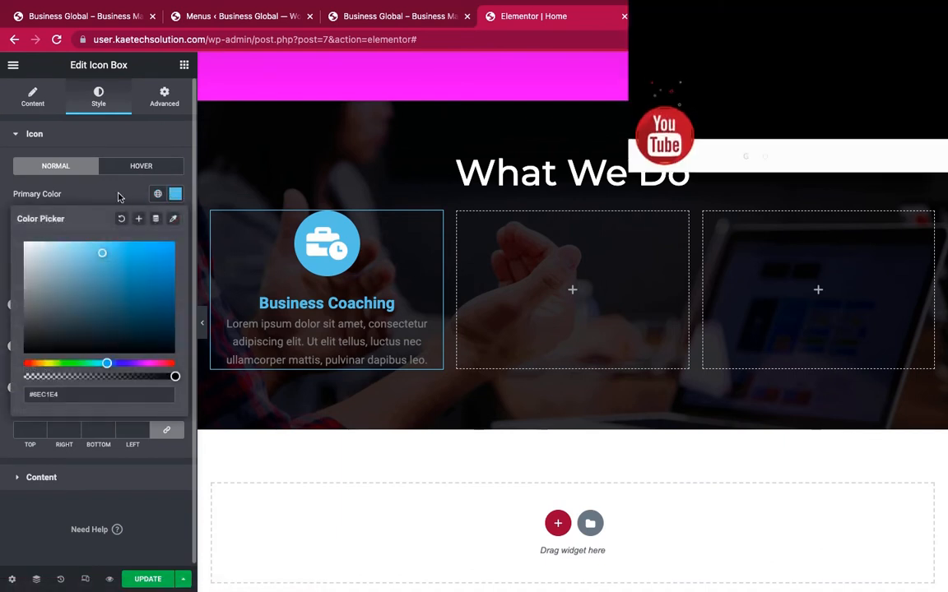
left_click(172, 219)
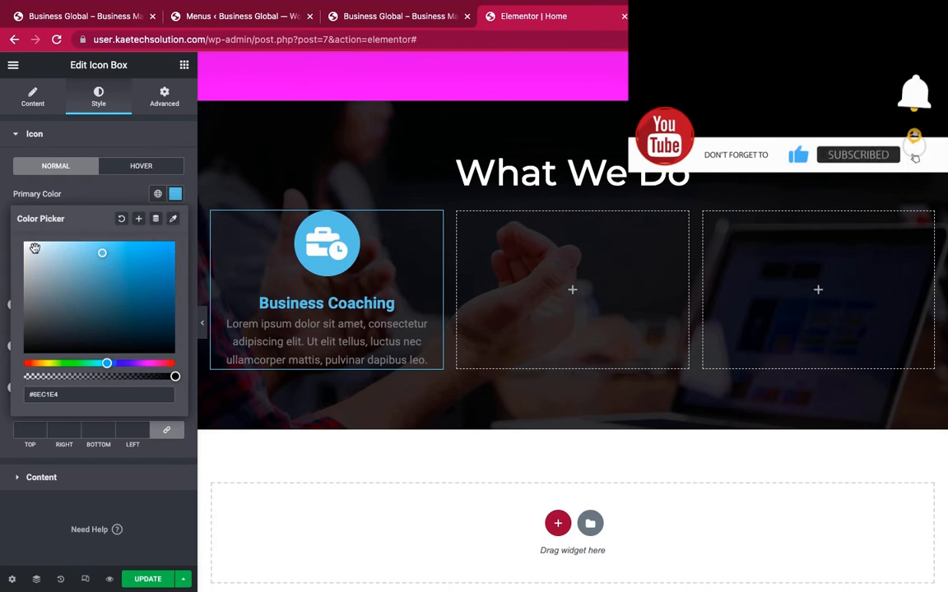
left_click(30, 249)
left_click_drag(1, 227, 1, 227)
scroll(537, 363, "up", 1)
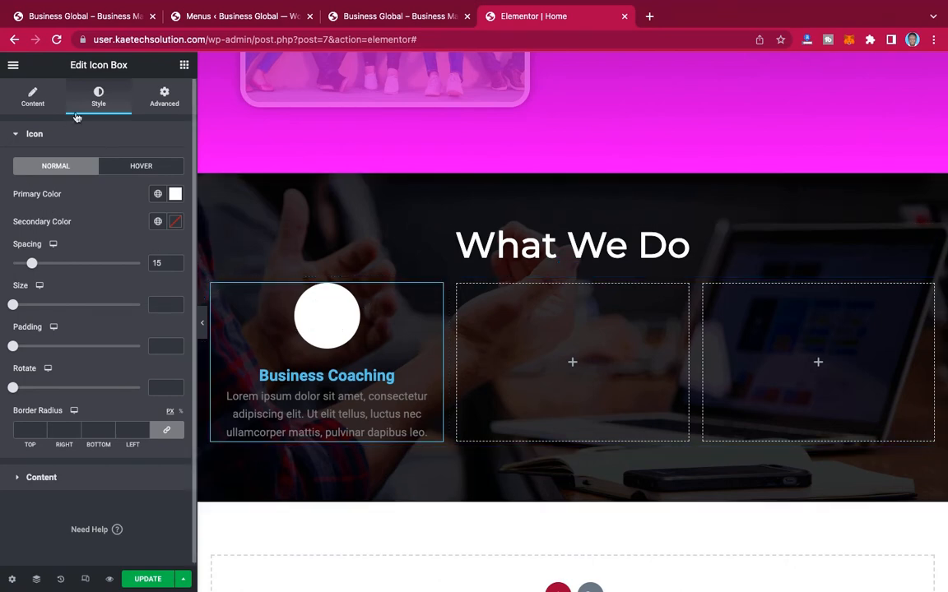
Step: Apply the global Color 2 as the secondary color of the Business Coaching icon
left_click(158, 222)
scroll(58, 395, "down", 5)
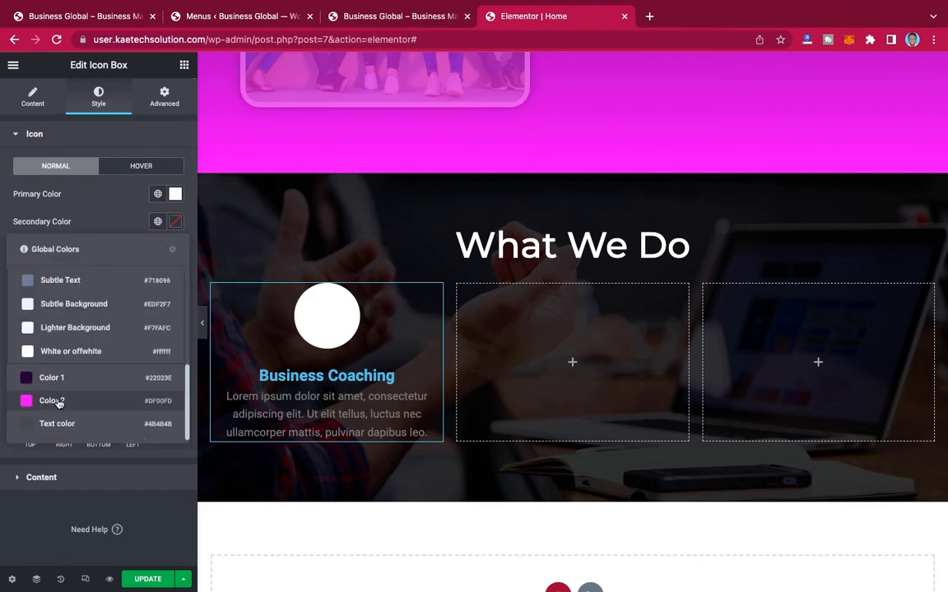
left_click(58, 402)
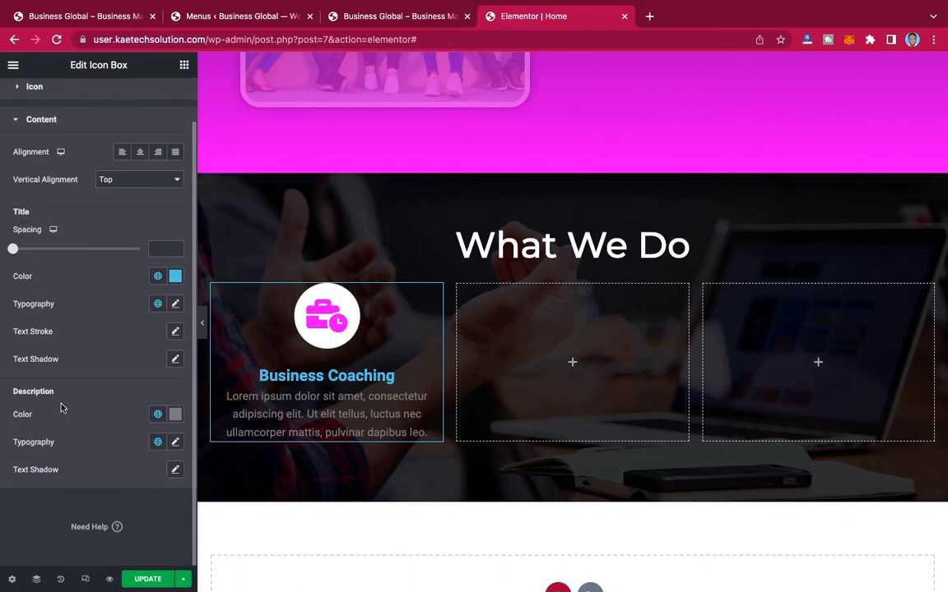
Step: Change the Business Coaching title's color to the global white
left_click(176, 278)
left_click(175, 278)
left_click(158, 276)
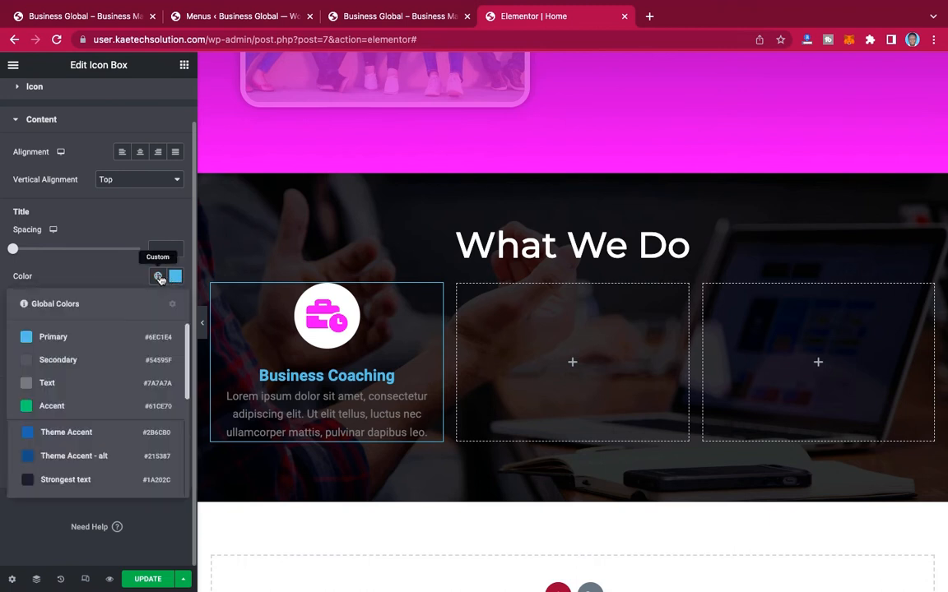
scroll(105, 381, "down", 5)
left_click(70, 371)
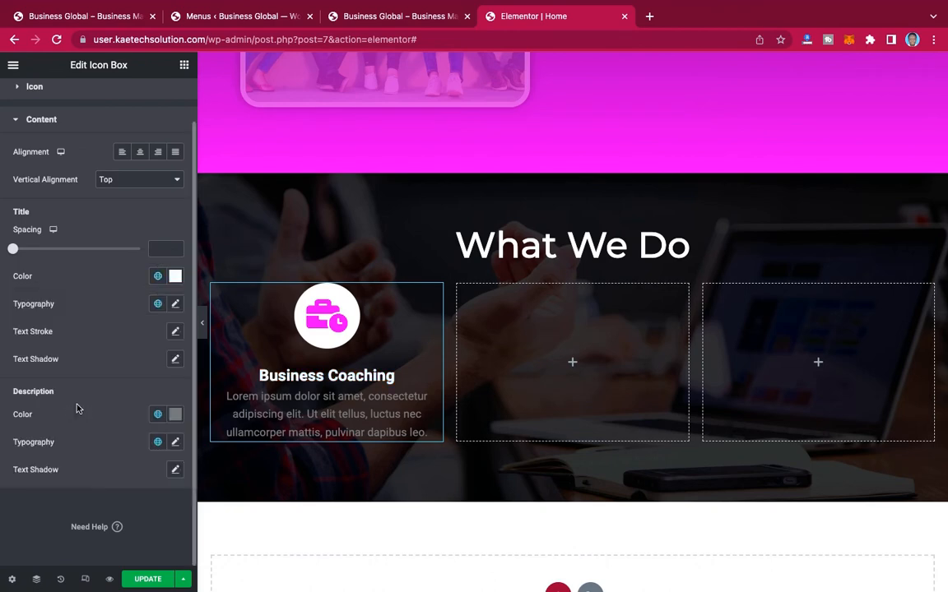
Step: Set the Business Coaching title's font family to Montserrat and its size to 19 px
left_click(174, 306)
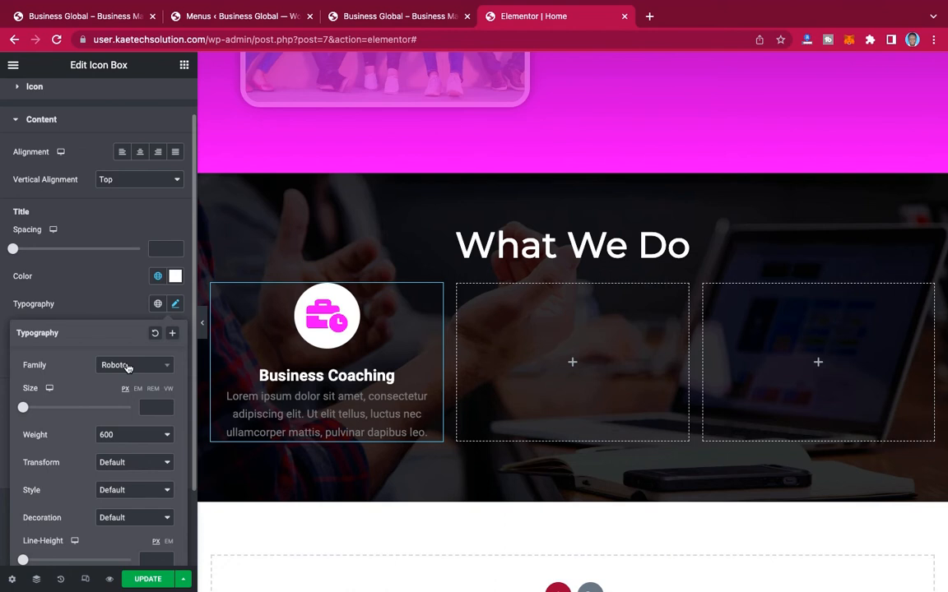
left_click(128, 367)
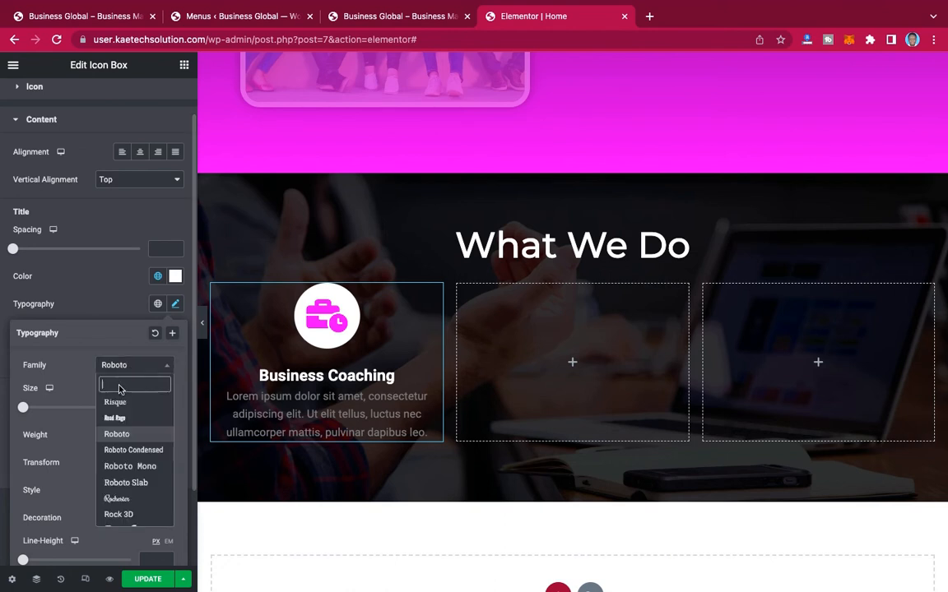
type("MONTS")
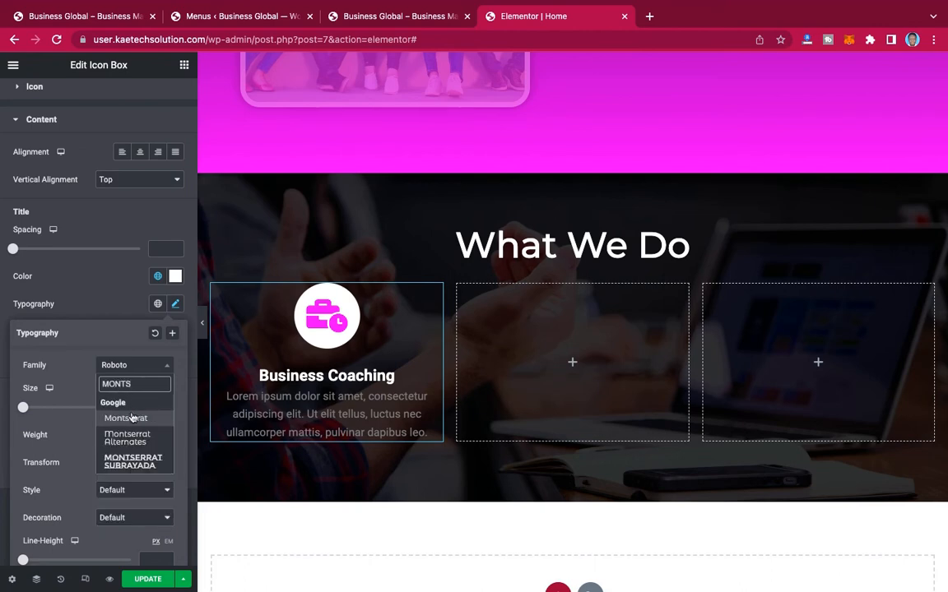
left_click(125, 418)
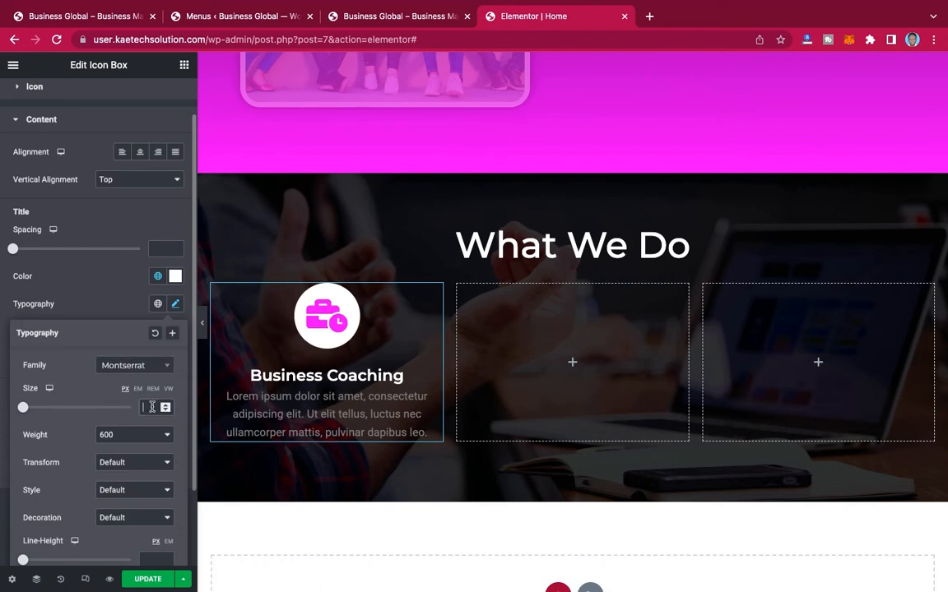
type("19")
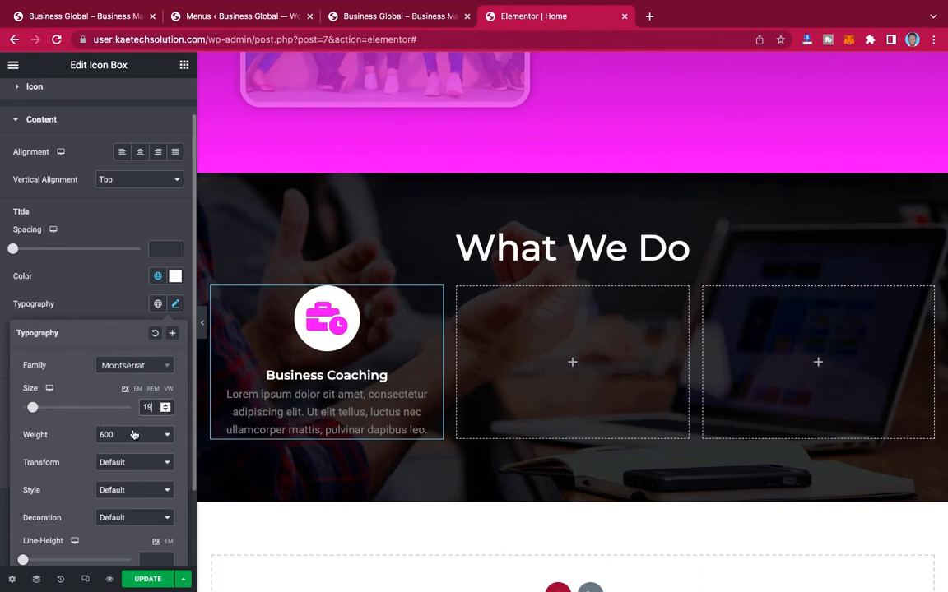
left_click(107, 272)
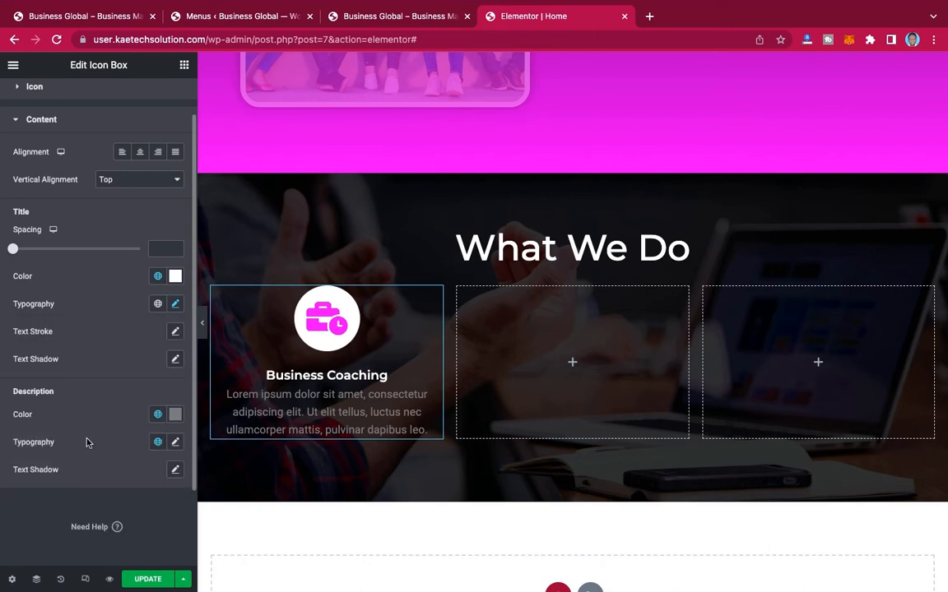
Step: Try the global Text color on the Business Coaching box's description
left_click(175, 416)
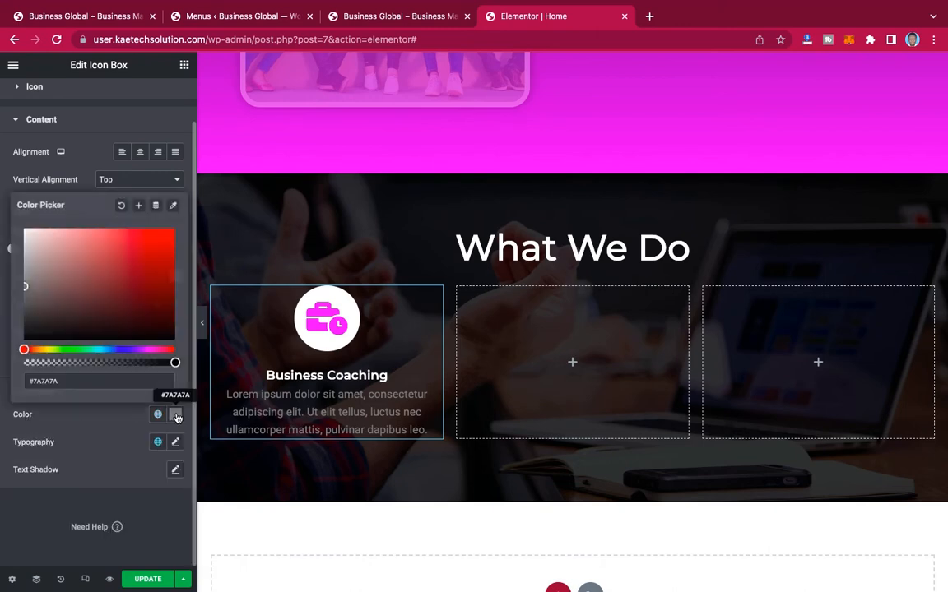
left_click(158, 415)
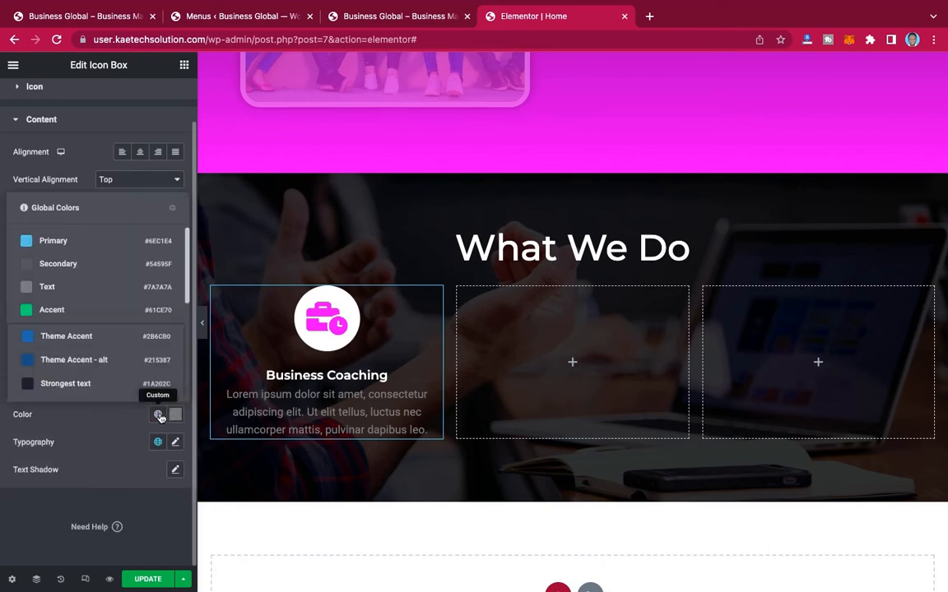
scroll(70, 366, "down", 3)
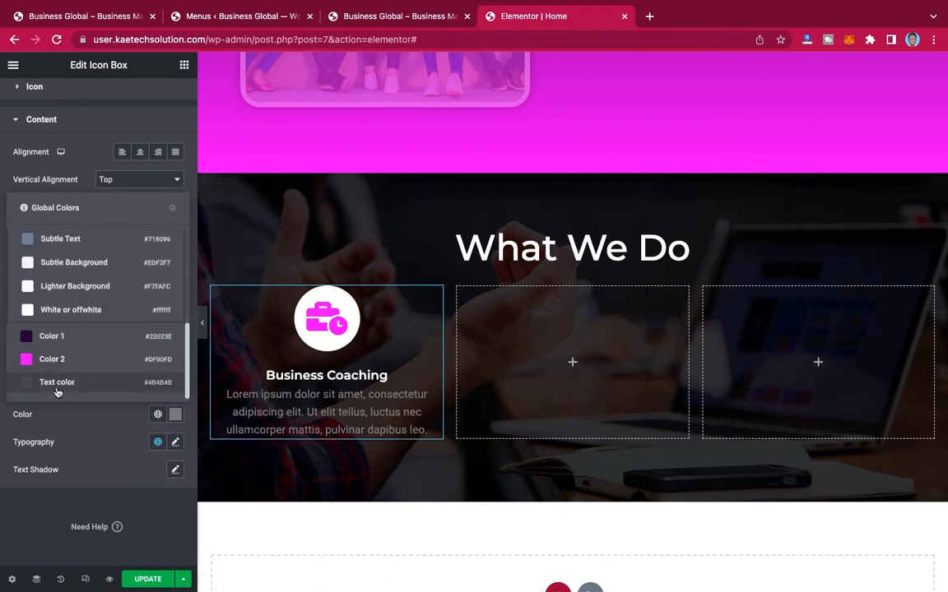
left_click(56, 390)
Step: Set the Business Coaching description to the global White or offwhite color and the global font 2
left_click(158, 414)
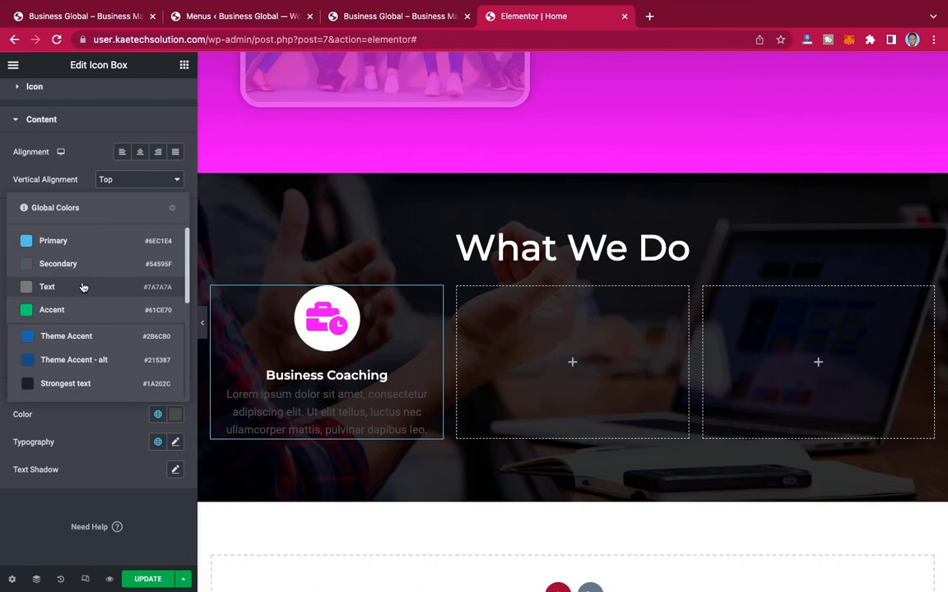
scroll(82, 287, "down", 3)
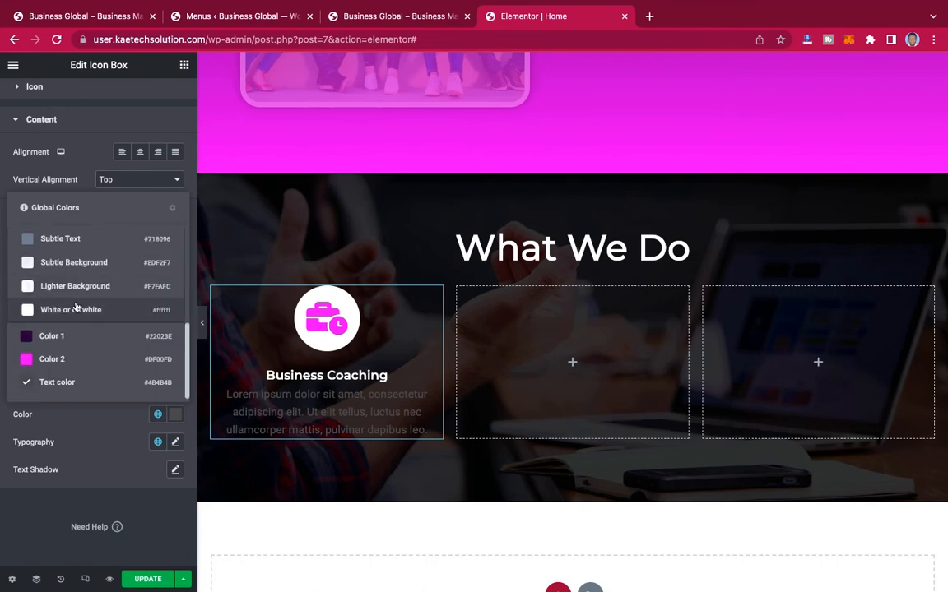
left_click(74, 311)
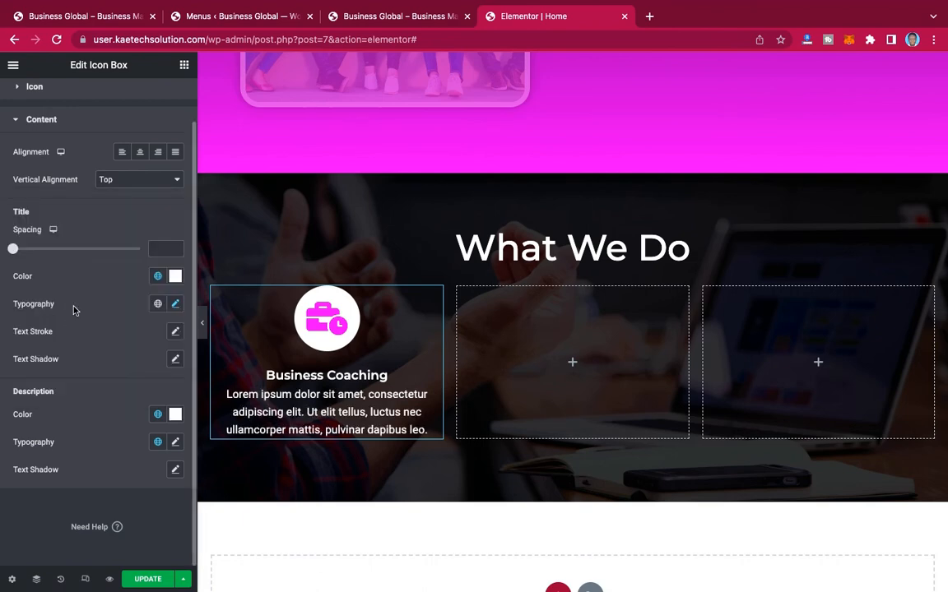
left_click(159, 445)
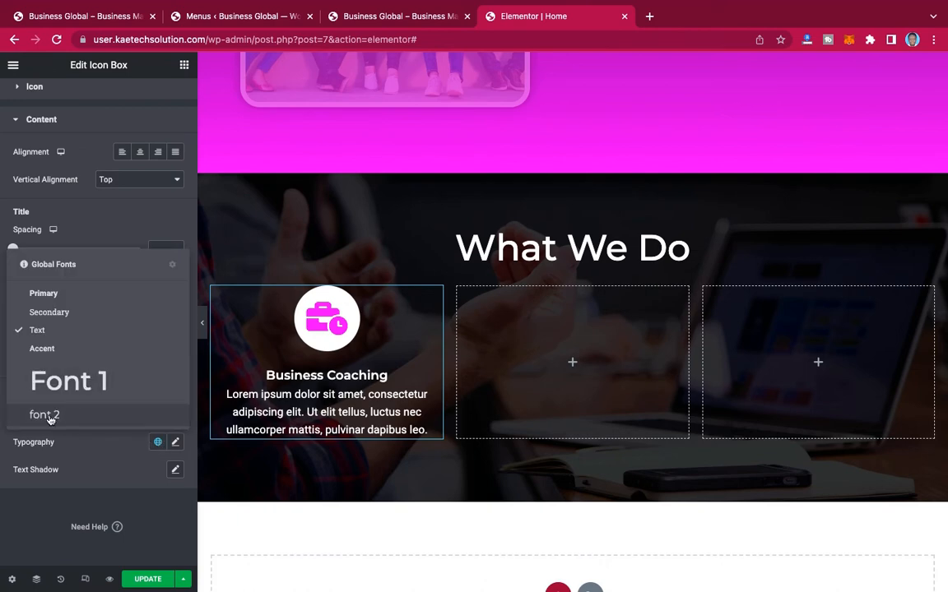
left_click(76, 418)
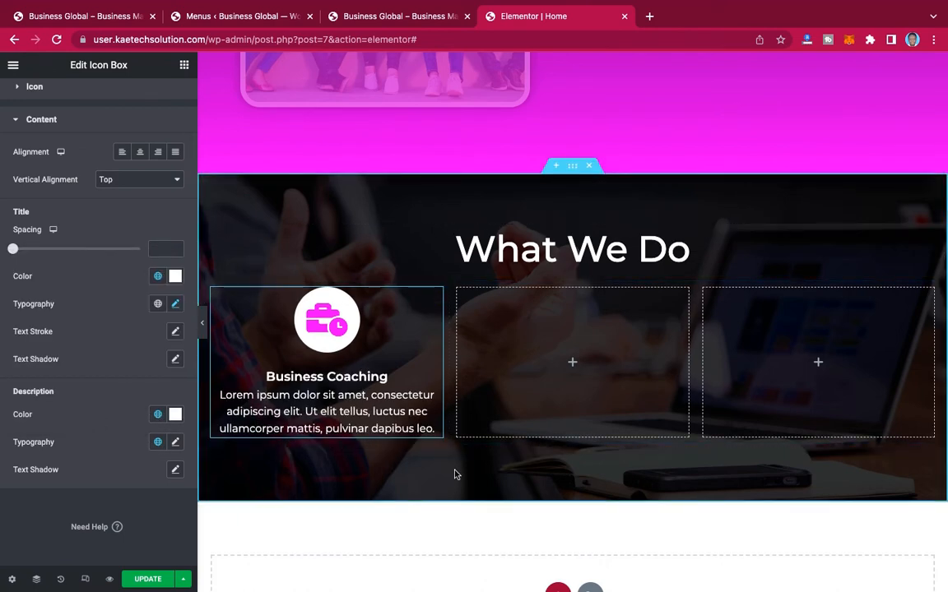
Step: Give the Business Coaching icon box 25 px of padding on all four sides
scroll(84, 292, "up", 1)
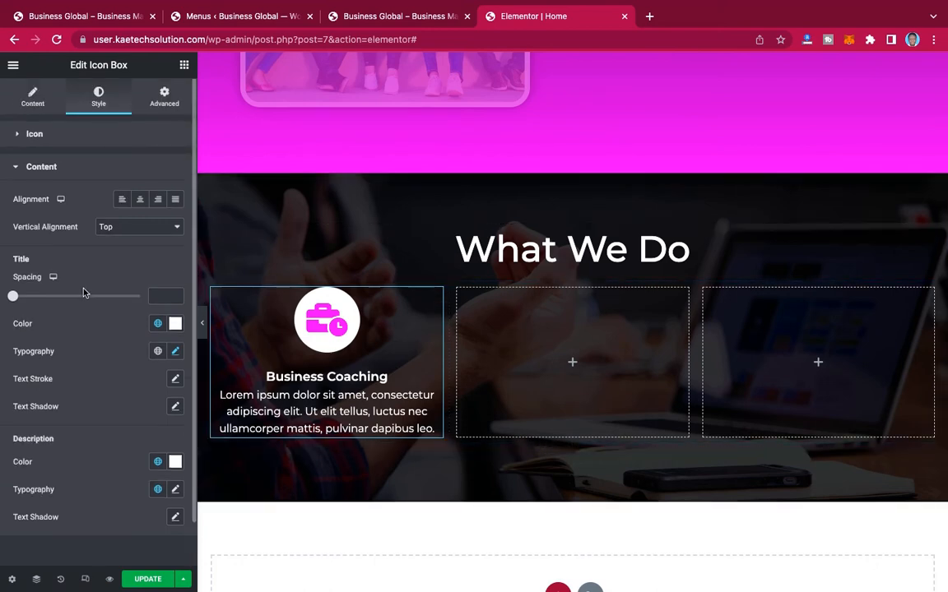
left_click(164, 97)
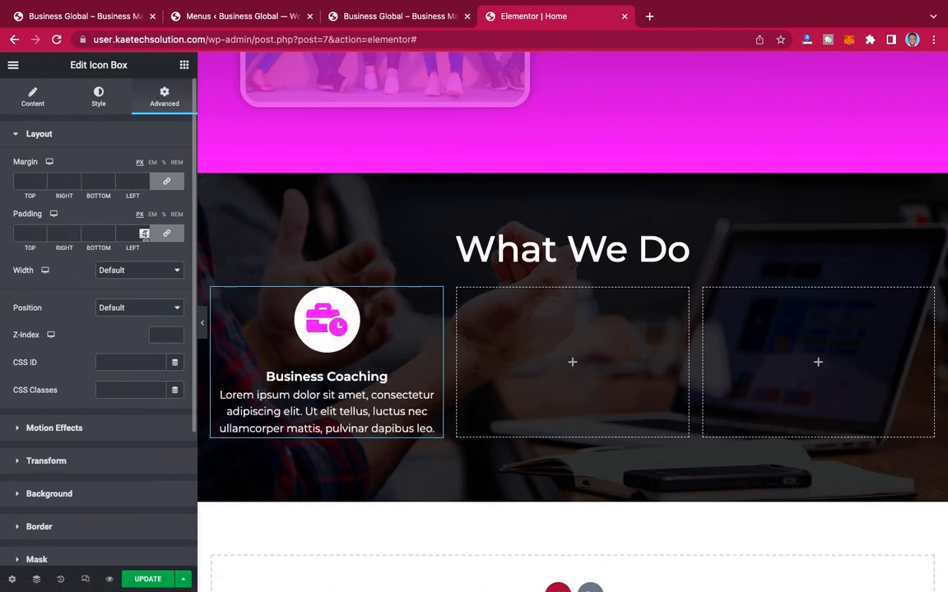
left_click(19, 231)
type("25")
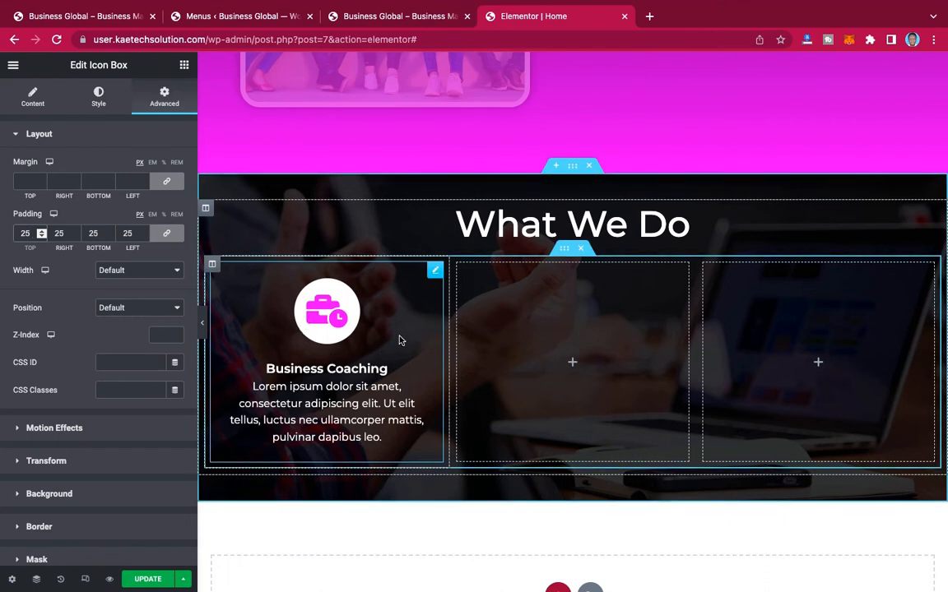
Step: Copy the finished Business Coaching icon box into the second and third inner columns
right_click(433, 272)
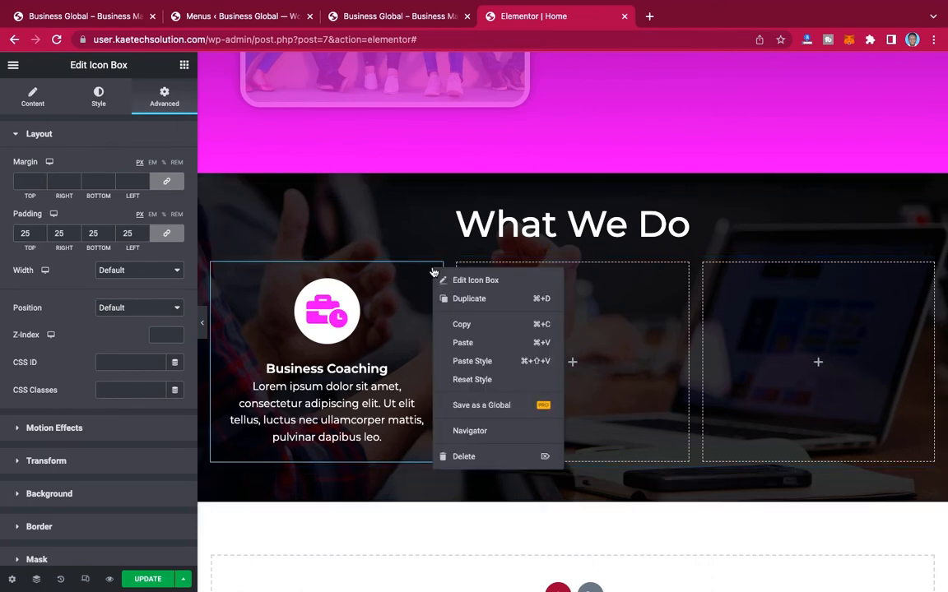
left_click(463, 325)
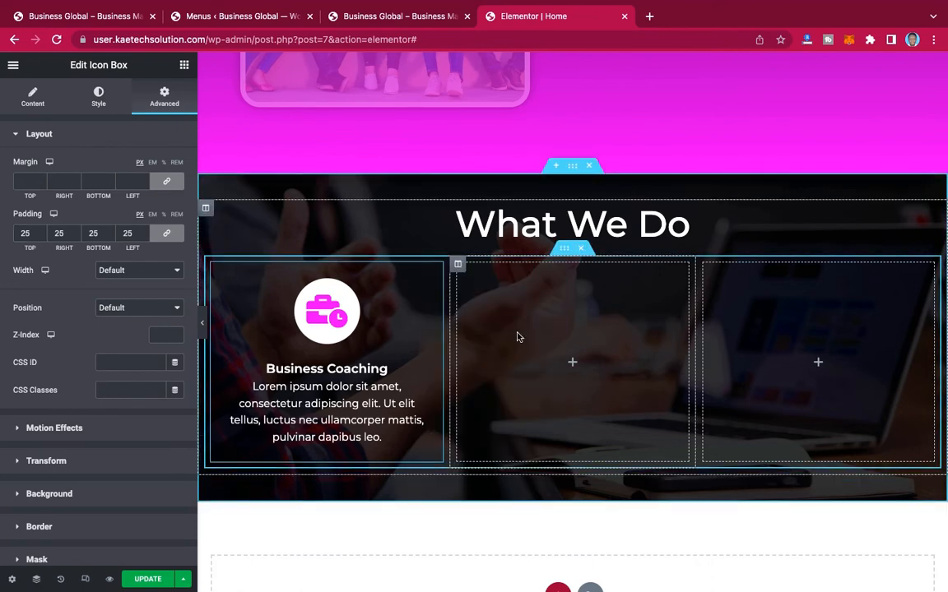
right_click(517, 337)
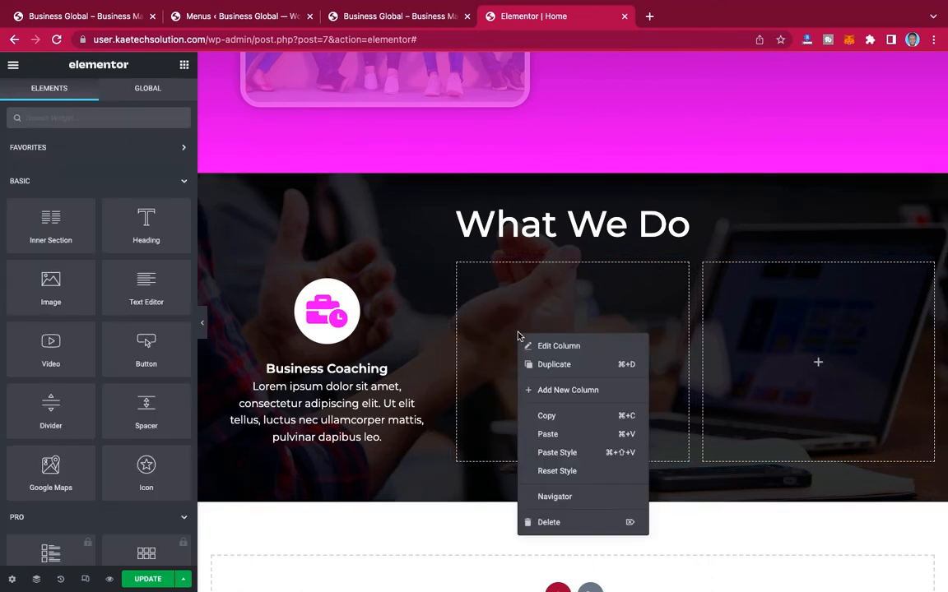
left_click(550, 435)
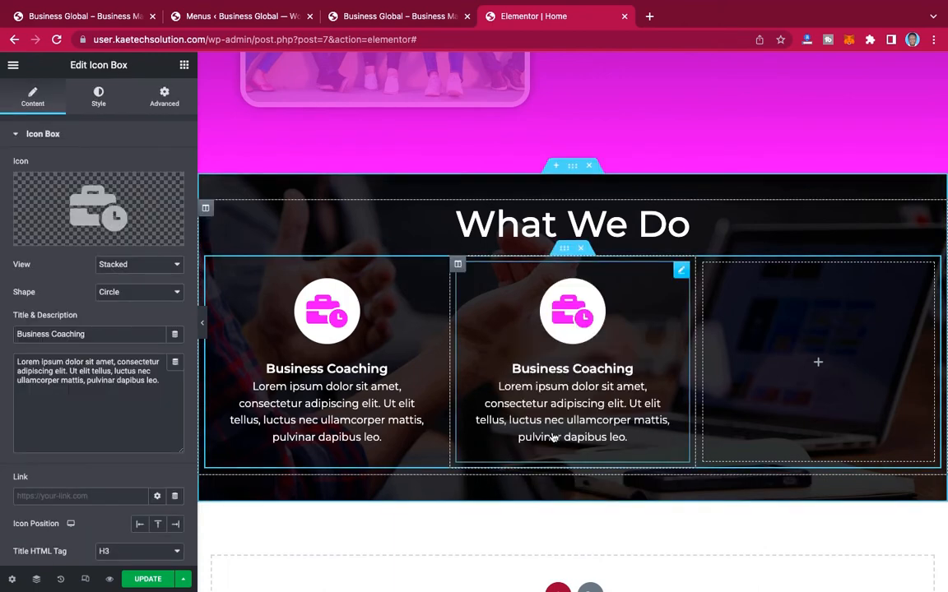
right_click(826, 344)
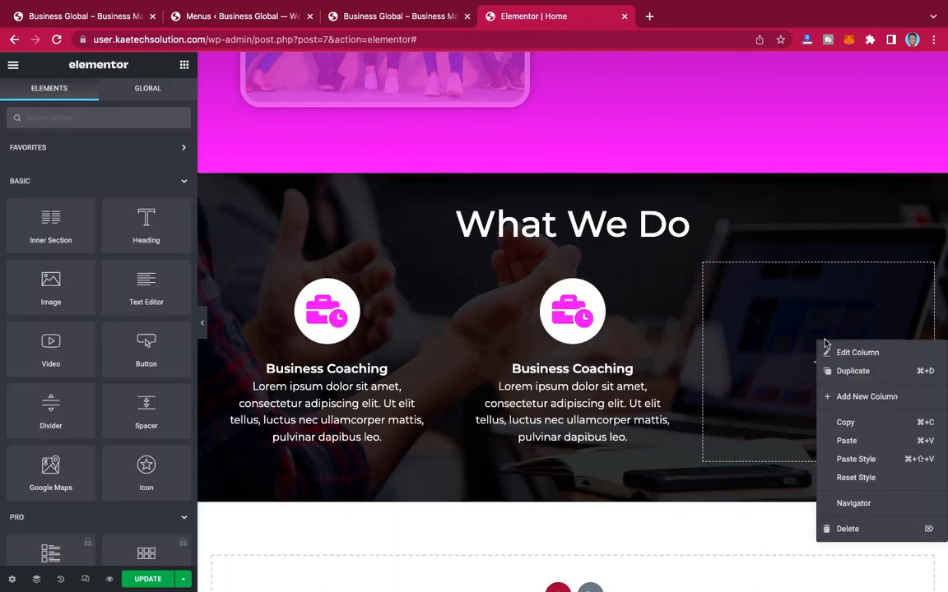
left_click(851, 442)
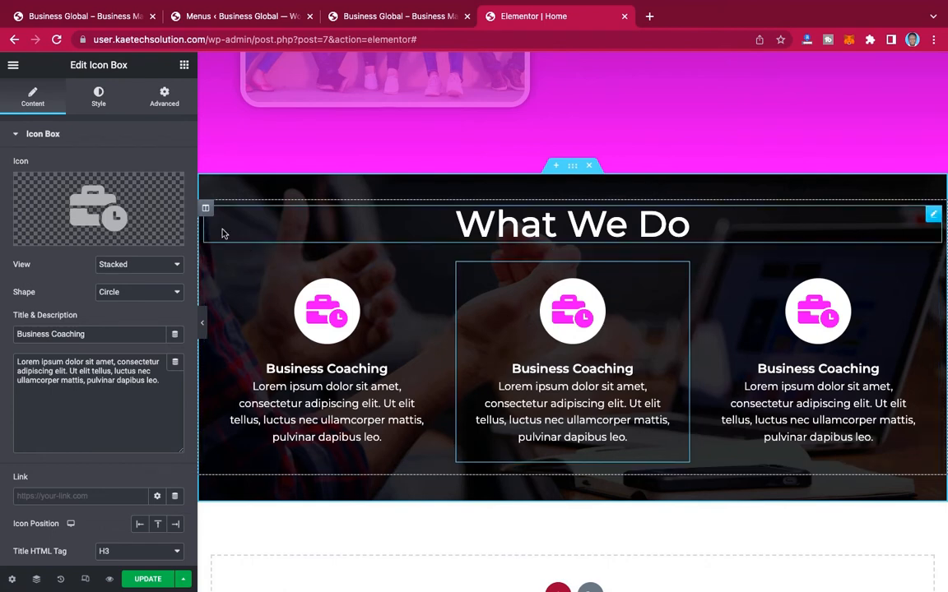
Step: Check the service icons in the reference page's What We Do section and open the icon library for the middle icon box
left_click(97, 21)
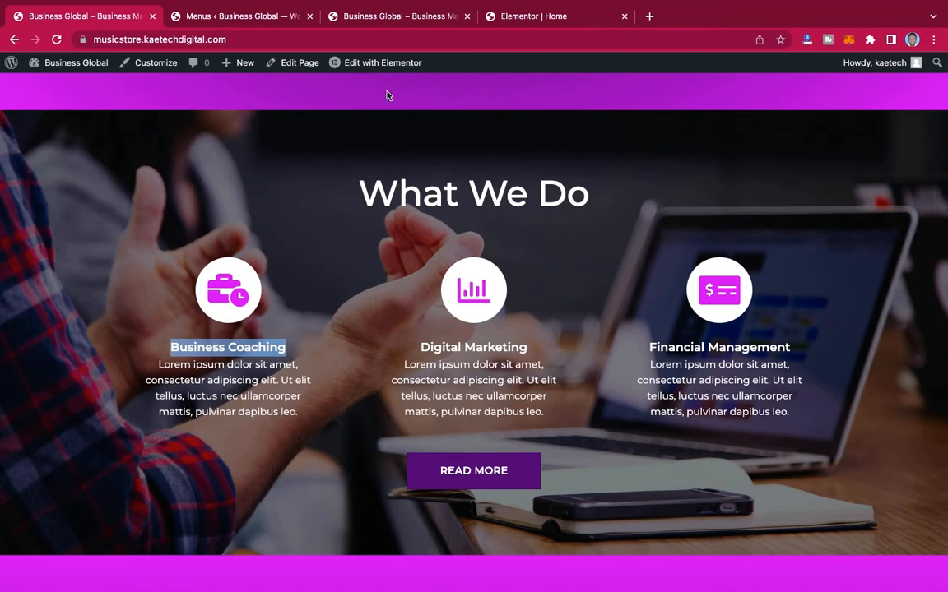
left_click(519, 14)
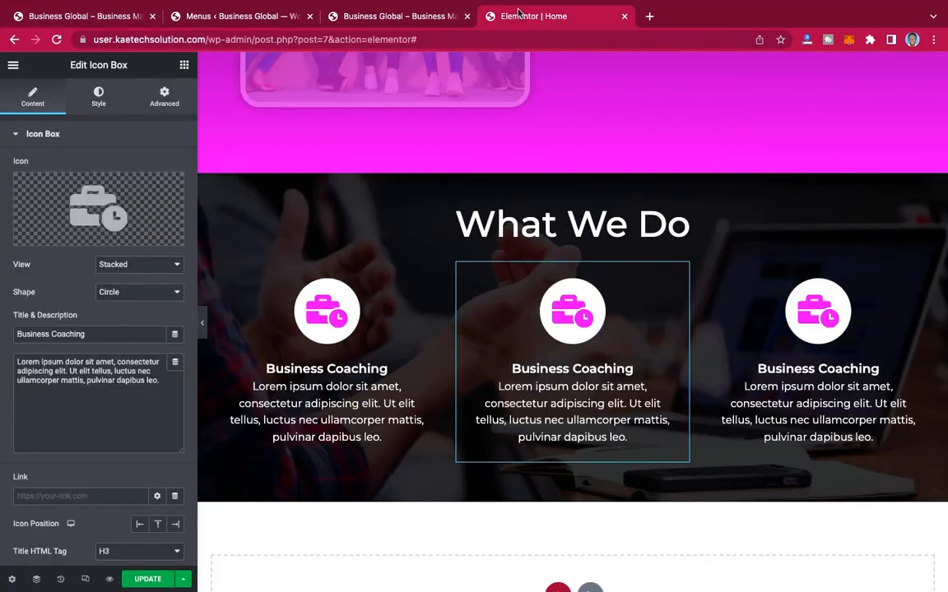
left_click(108, 206)
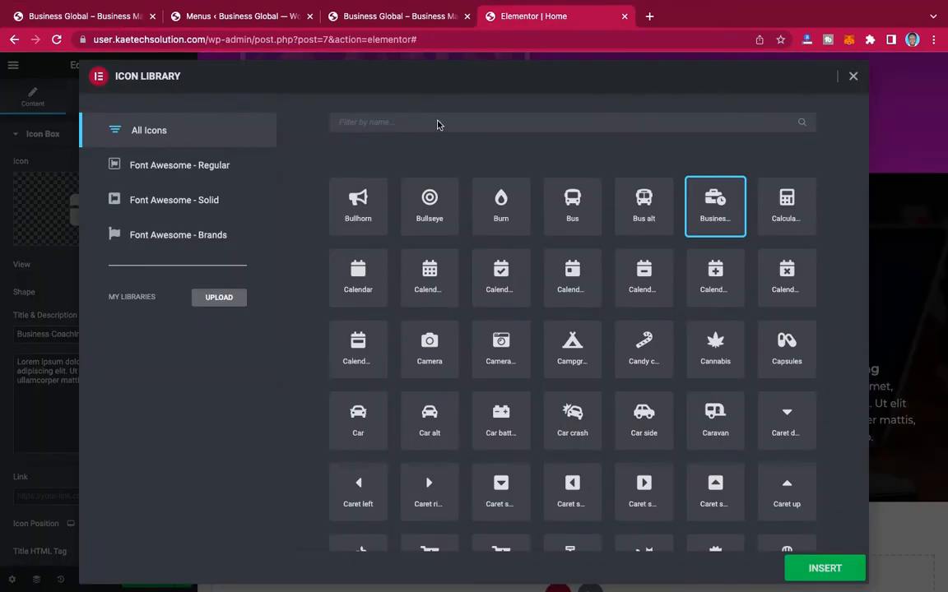
Step: Try filtering the icon library by "GRAP" and by "mar" to find a marketing icon, clearing the filter each time
type("GRAP")
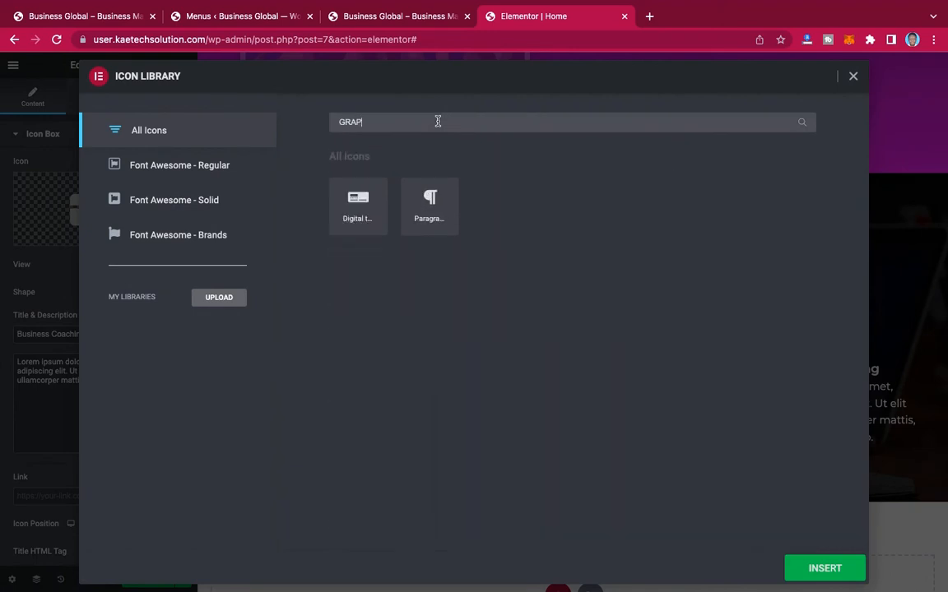
key("BackSpace")
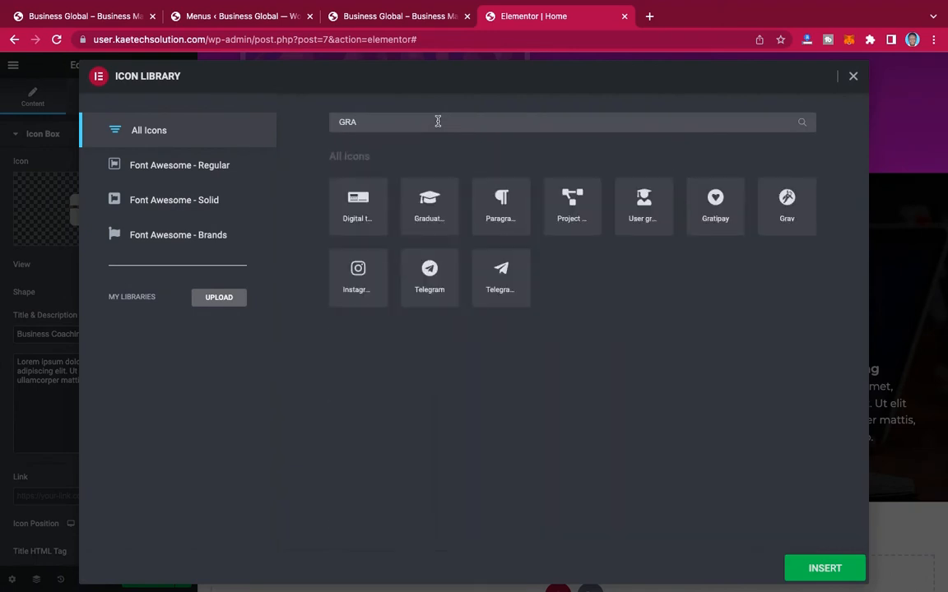
key("BackSpace")
key("BackSpace")
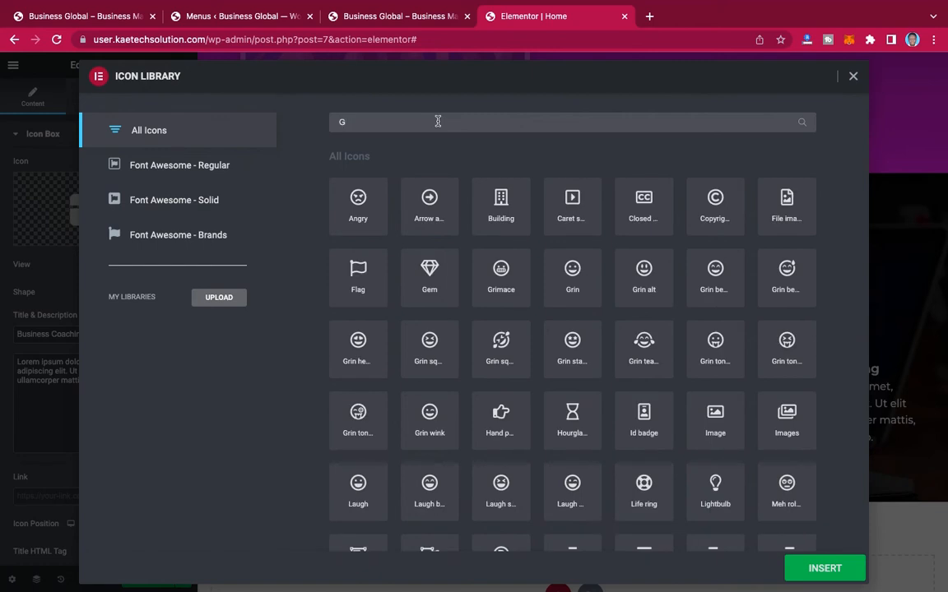
key("BackSpace")
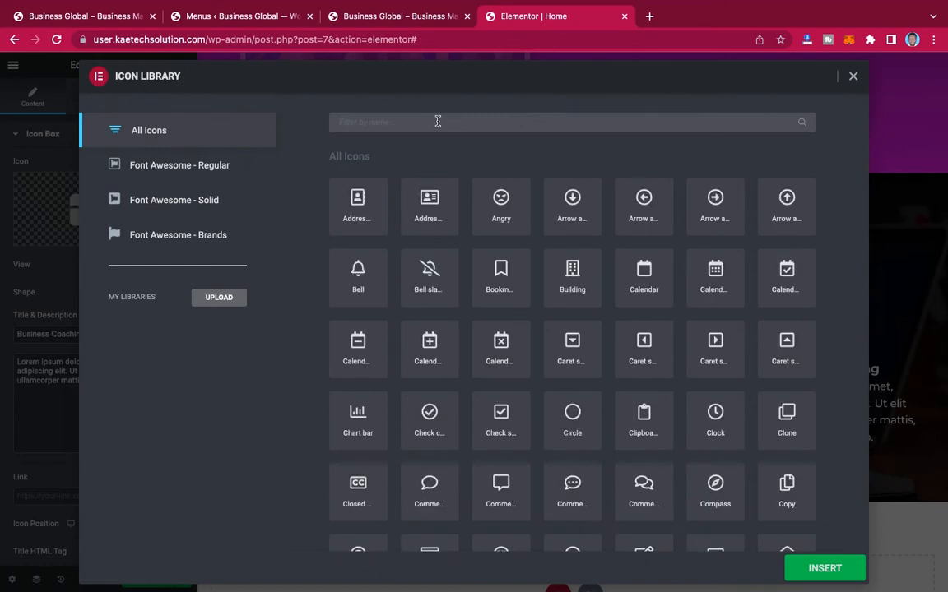
type("mar")
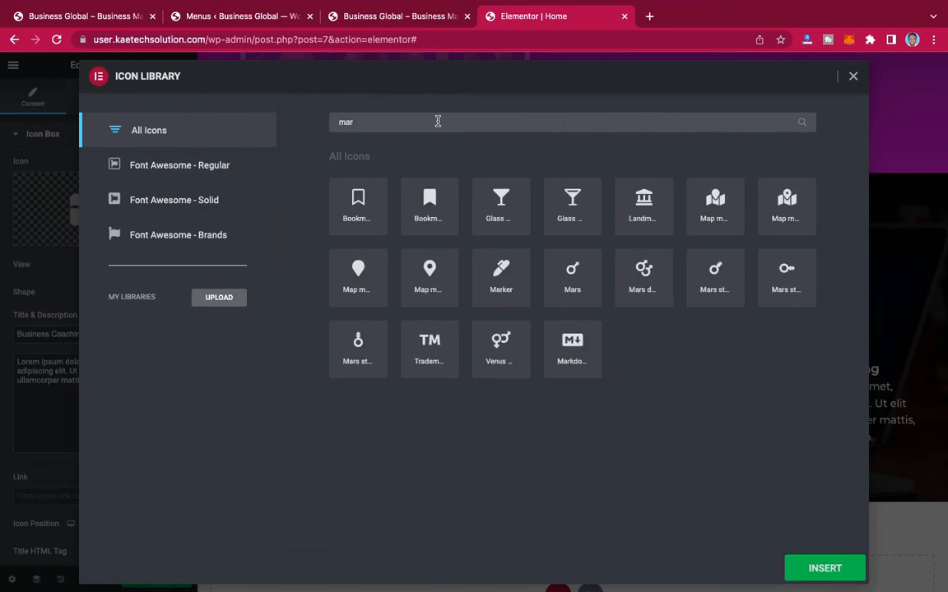
key("BackSpace")
key("BackSpace")
key("BackSpace")
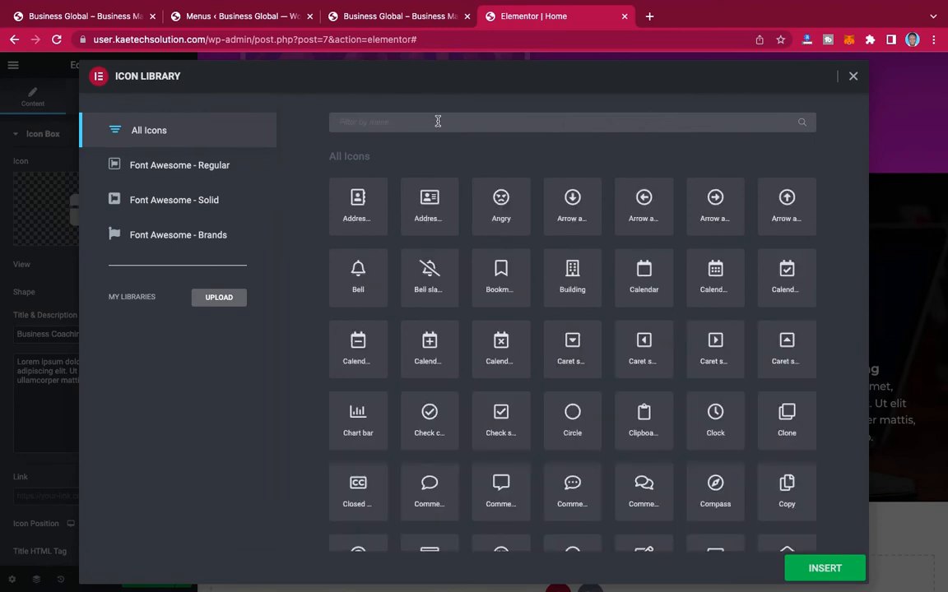
Step: Pick the solid Chart bar icon from the unfiltered library and insert it into the middle icon box
scroll(631, 296, "down", 10)
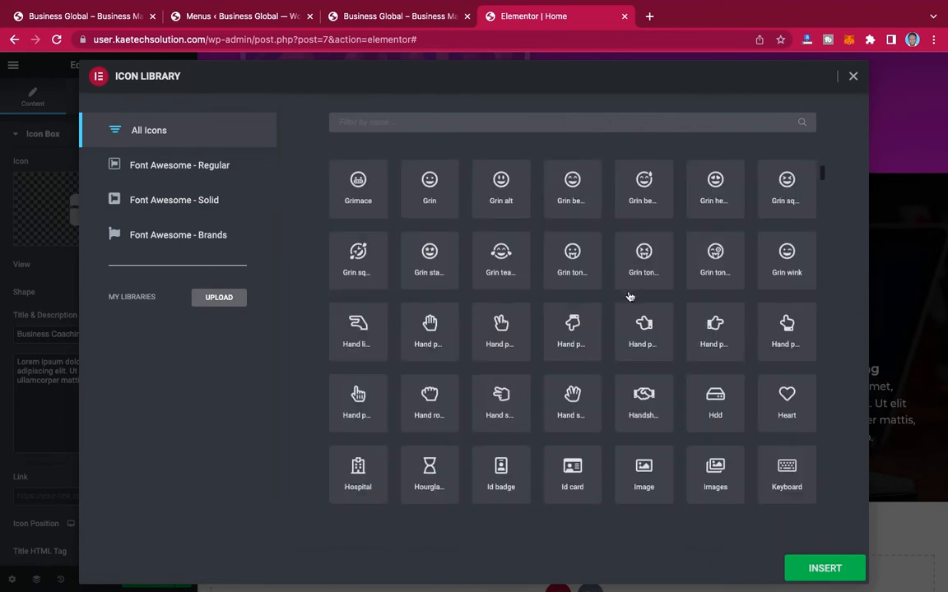
scroll(629, 296, "down", 4)
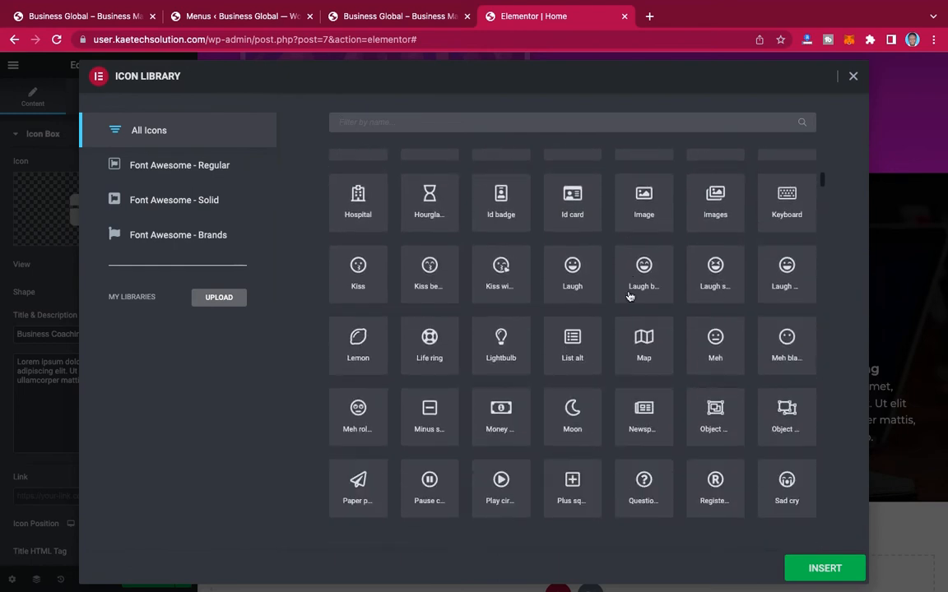
scroll(629, 297, "down", 5)
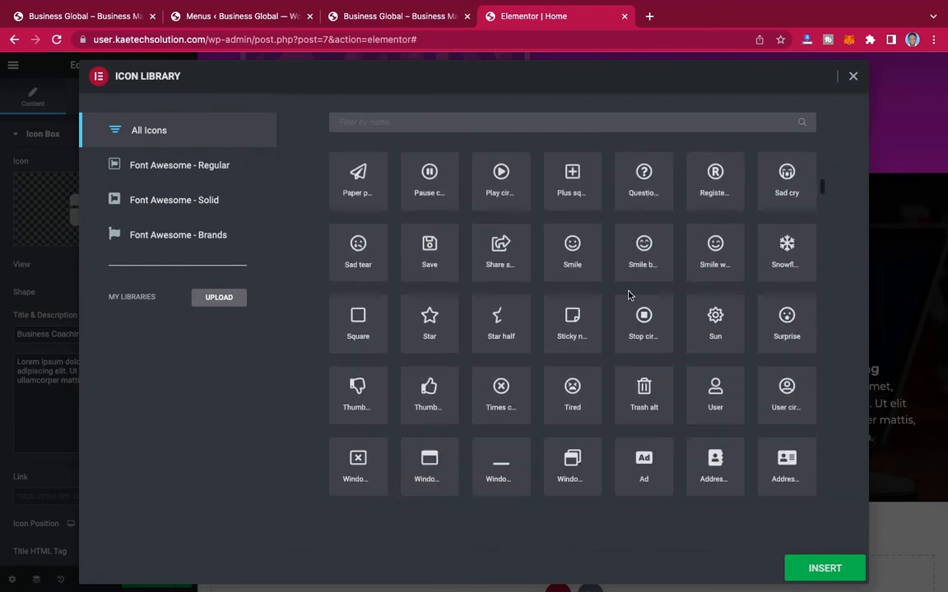
scroll(630, 296, "down", 5)
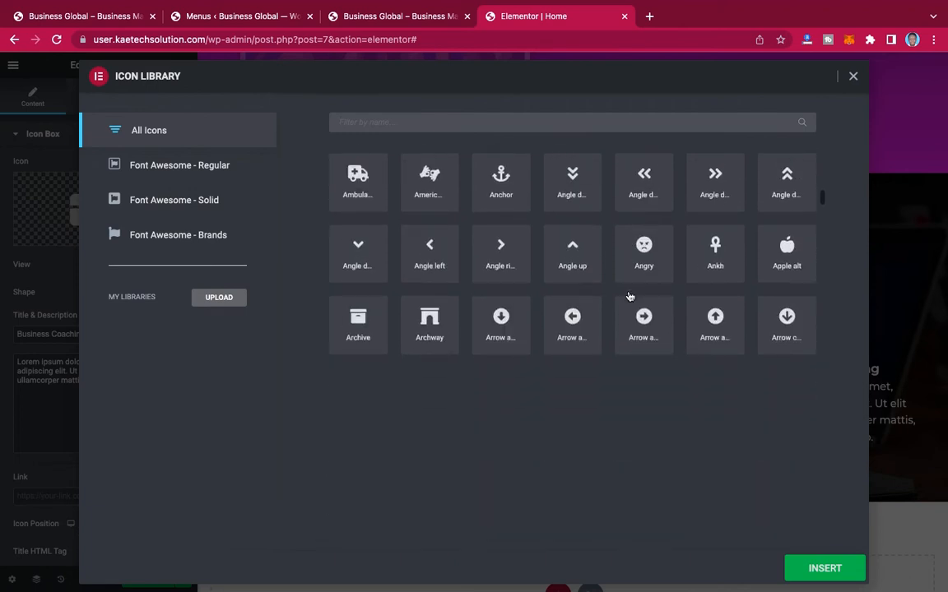
scroll(629, 296, "down", 3)
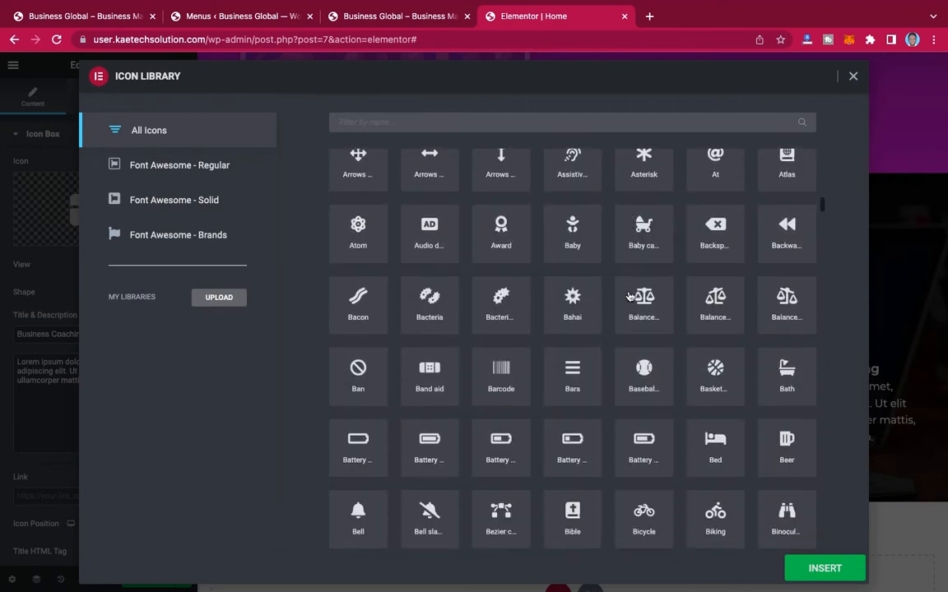
scroll(629, 296, "down", 4)
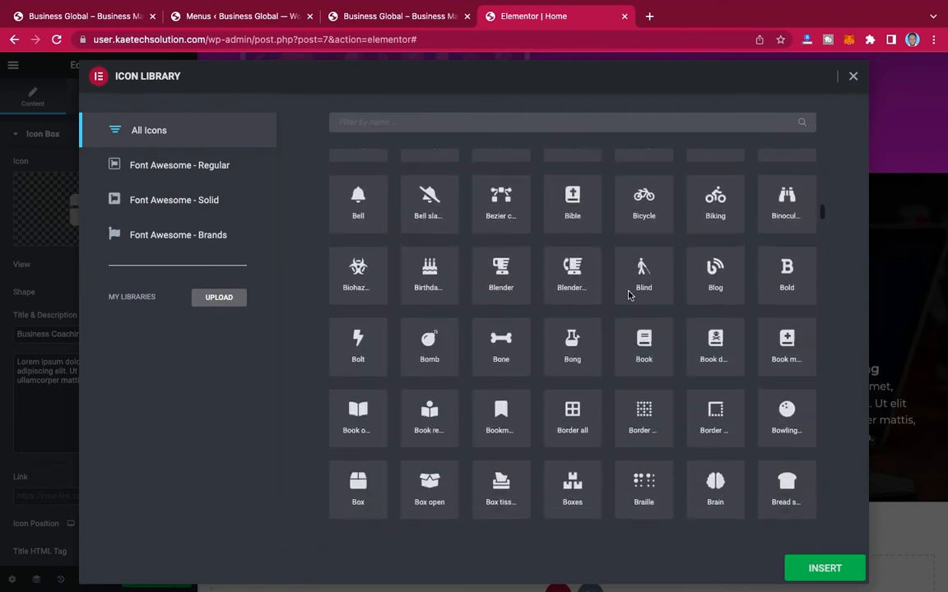
scroll(630, 296, "down", 5)
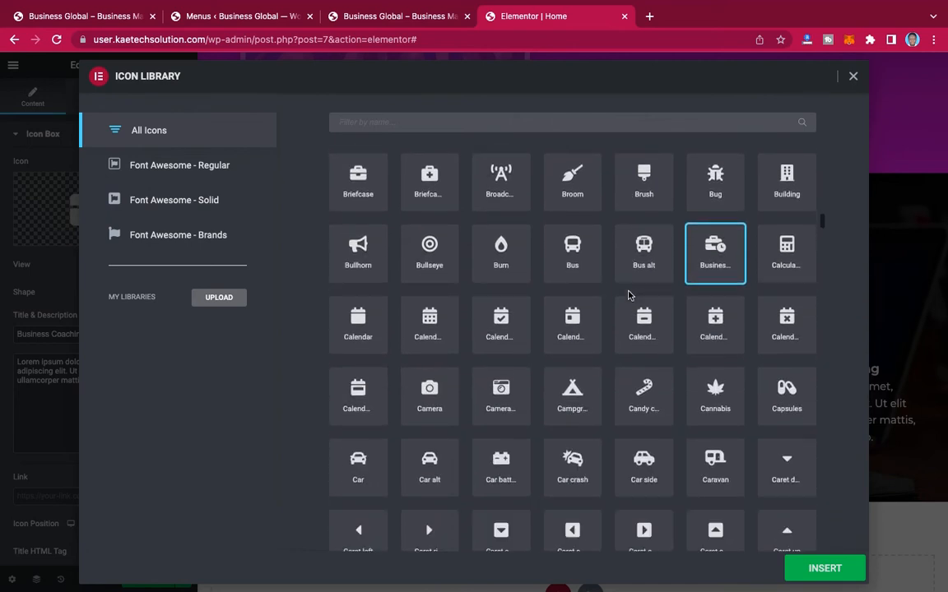
scroll(630, 296, "down", 4)
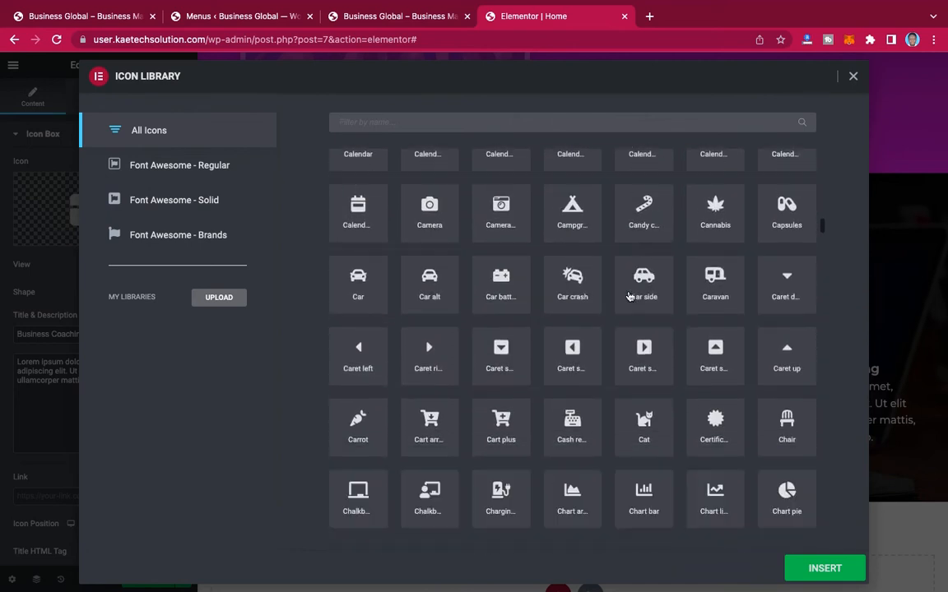
scroll(629, 296, "down", 1)
left_click(650, 383)
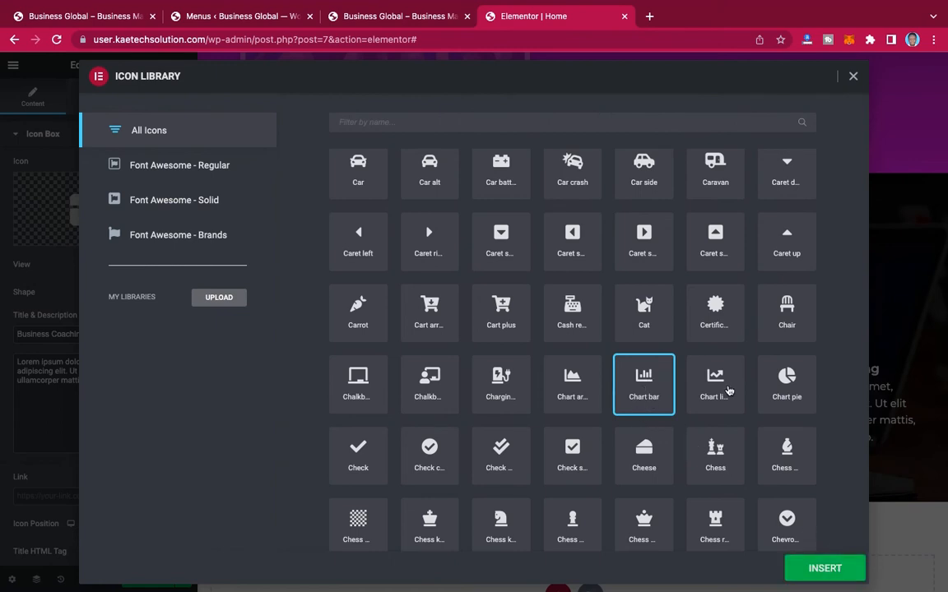
left_click(826, 568)
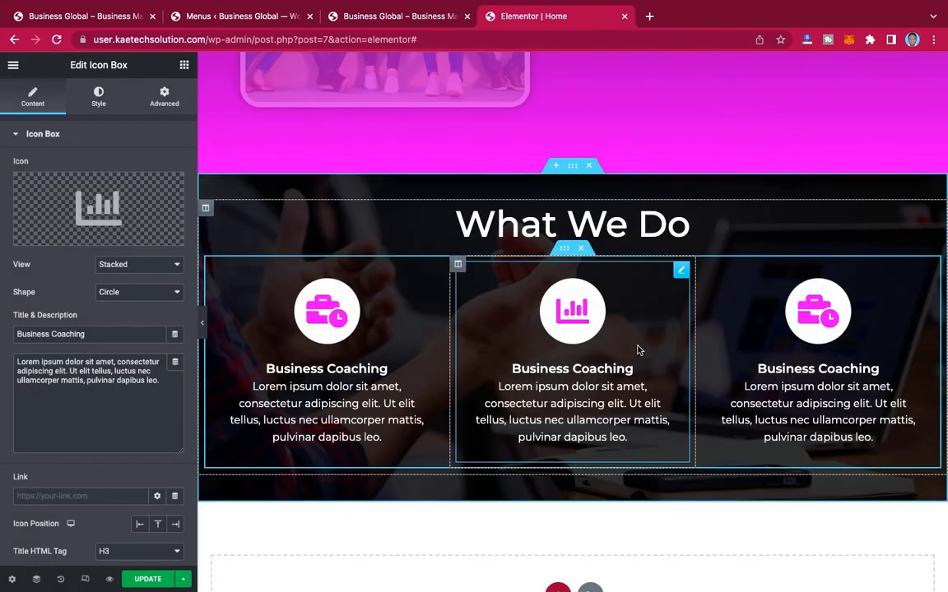
Step: Change the middle icon box's title to "Digital Marketing"
left_click_drag(86, 334, 2, 333)
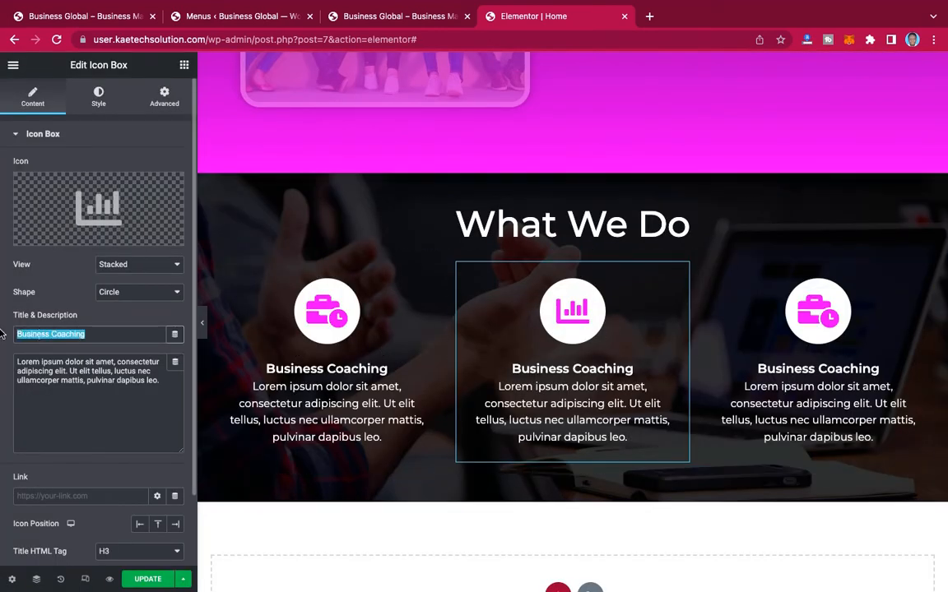
type("Digita")
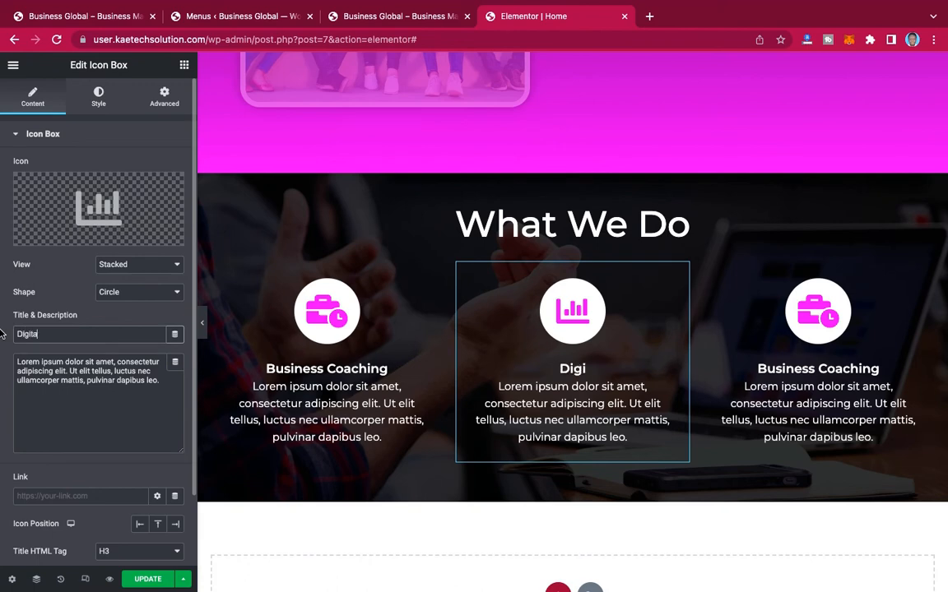
type("l Marg")
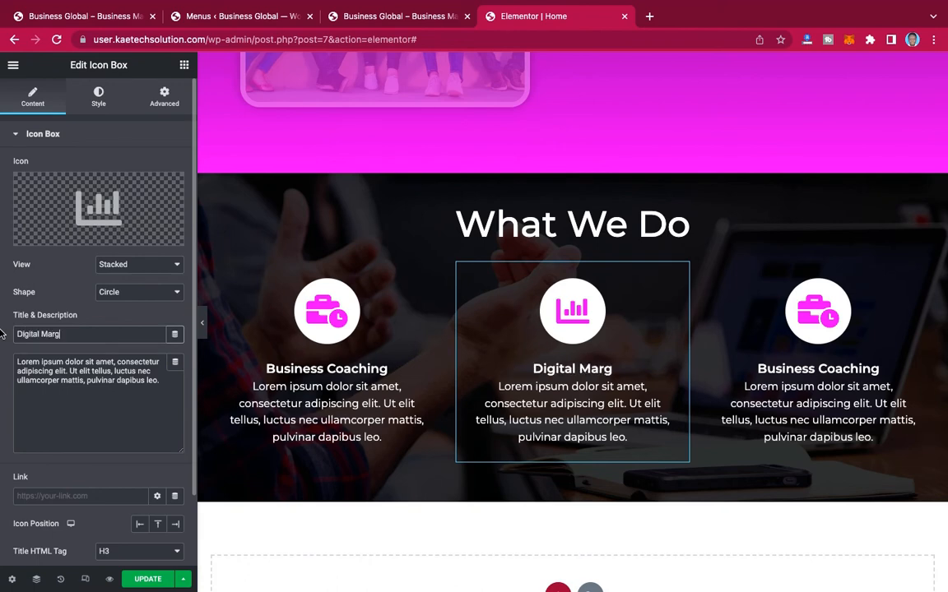
key("BackSpace")
type("keti")
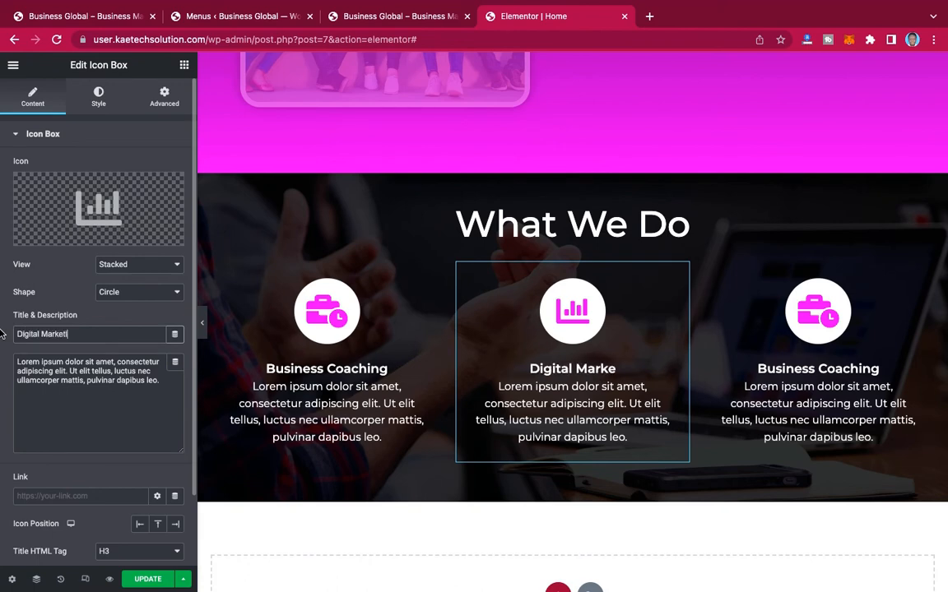
type("ng")
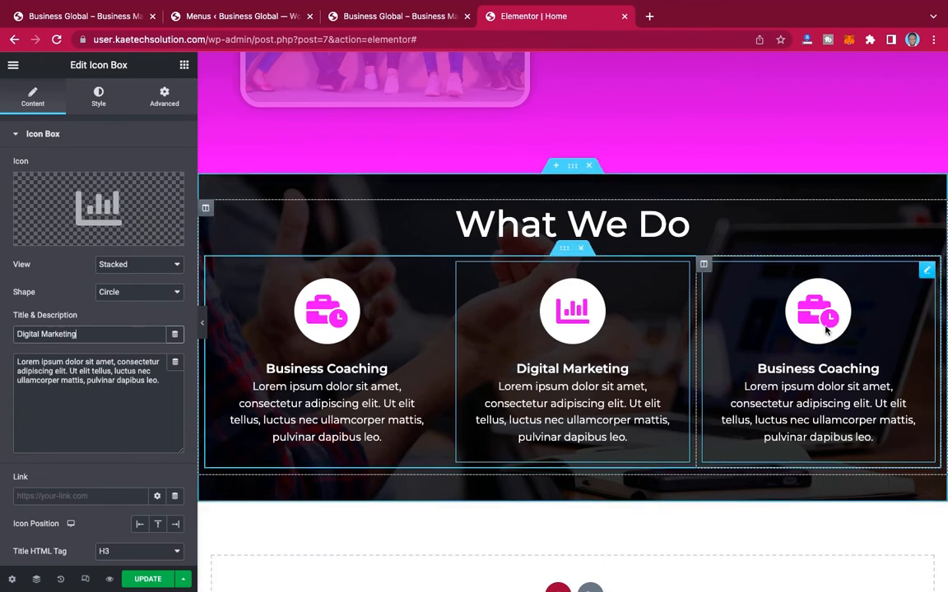
Step: Replace the third icon box's icon with the dollar-sign money check icon, matching the reference page and filtering the library by "mon"
left_click(927, 272)
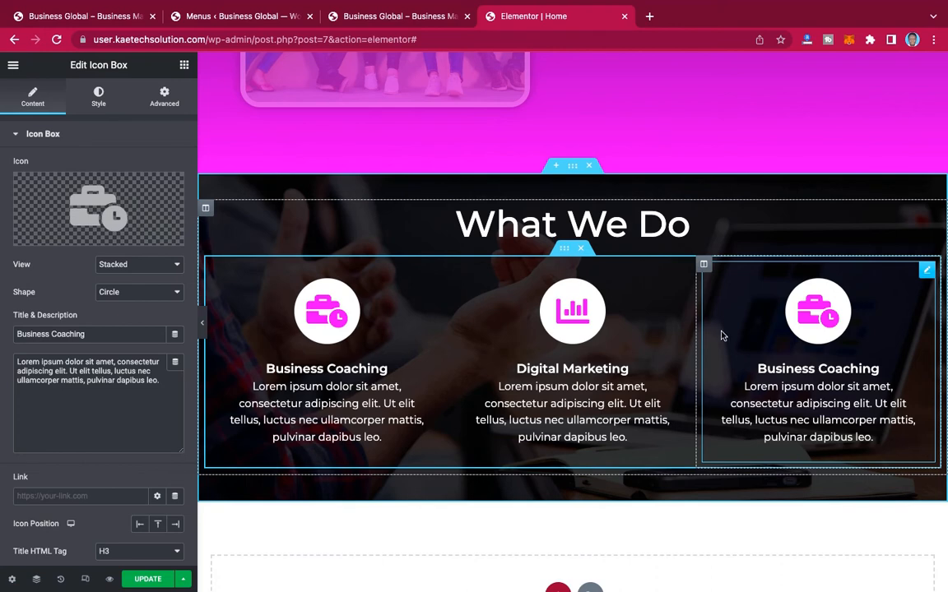
mouse_move(85, 215)
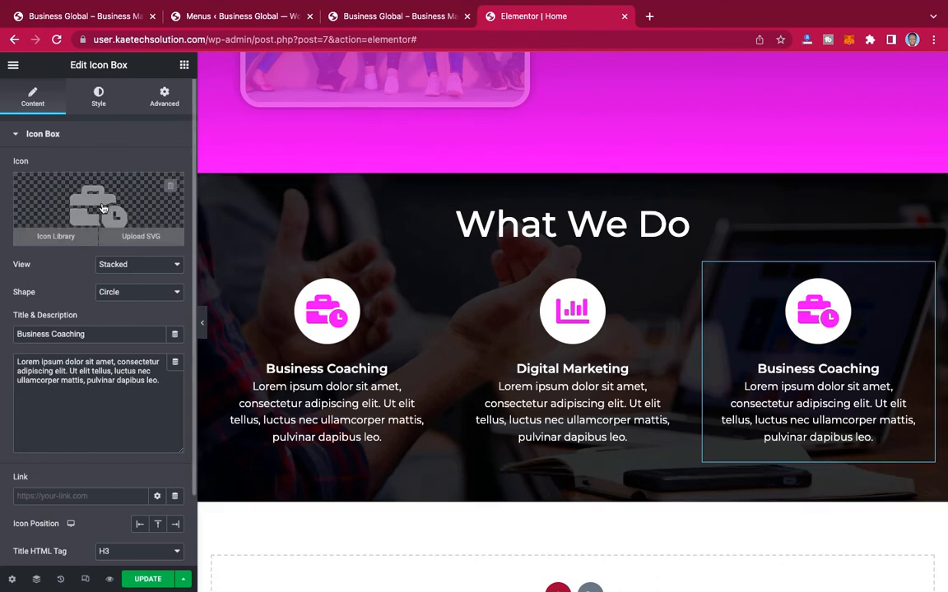
left_click(100, 18)
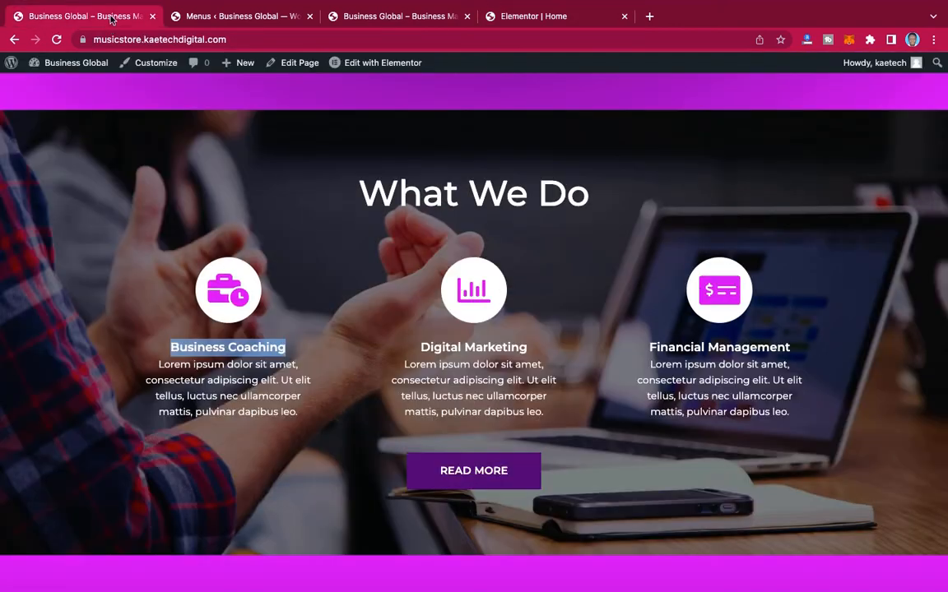
left_click(473, 18)
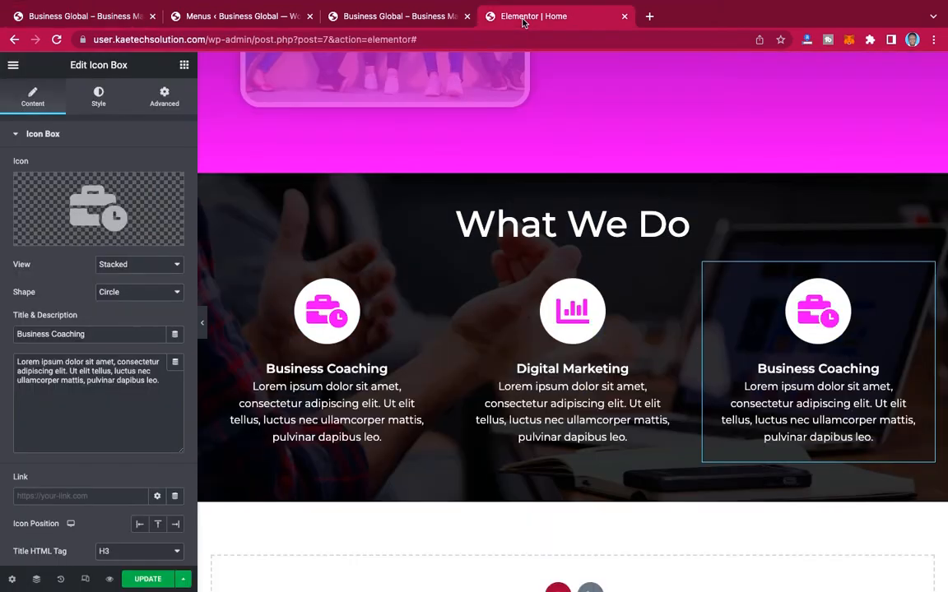
left_click(82, 233)
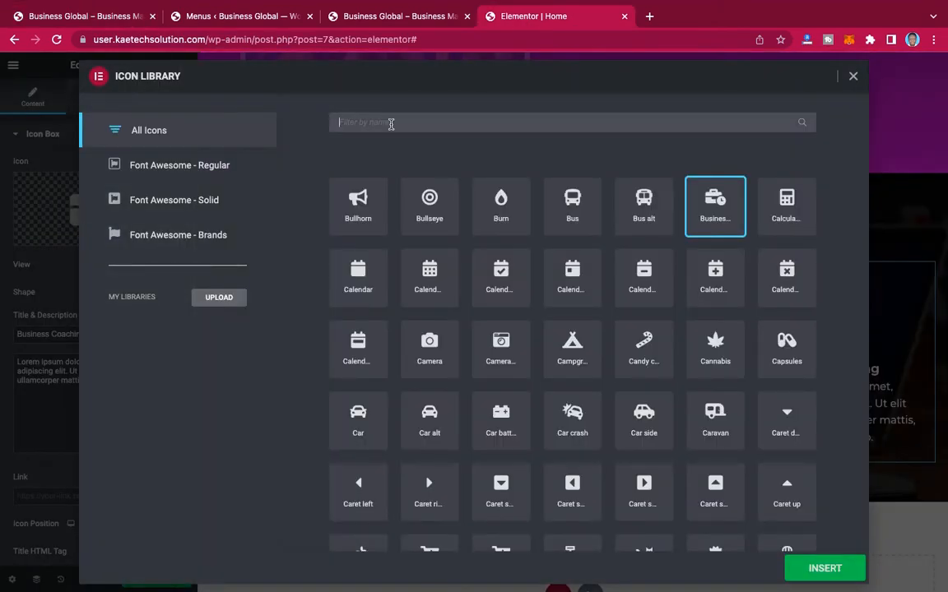
type("mon")
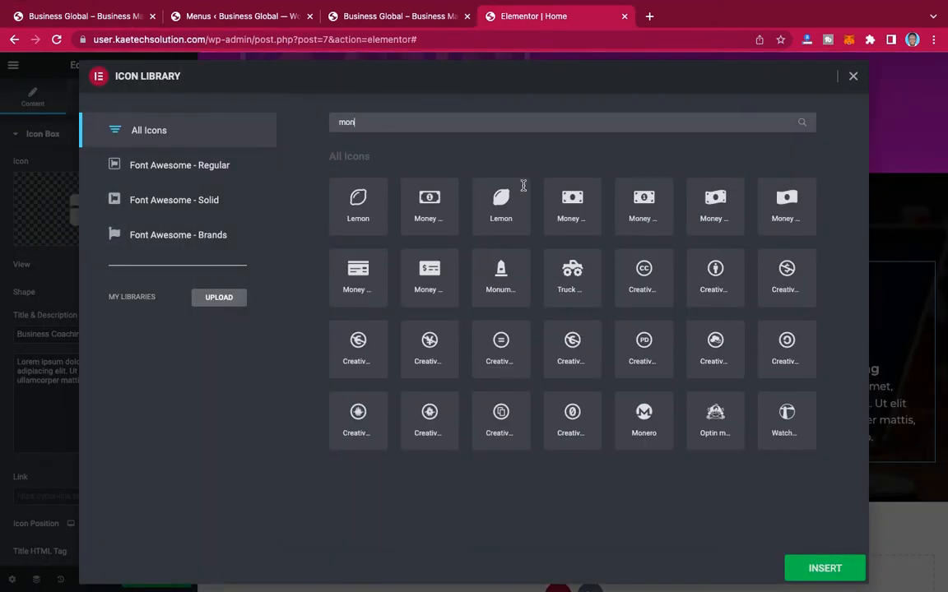
left_click(418, 278)
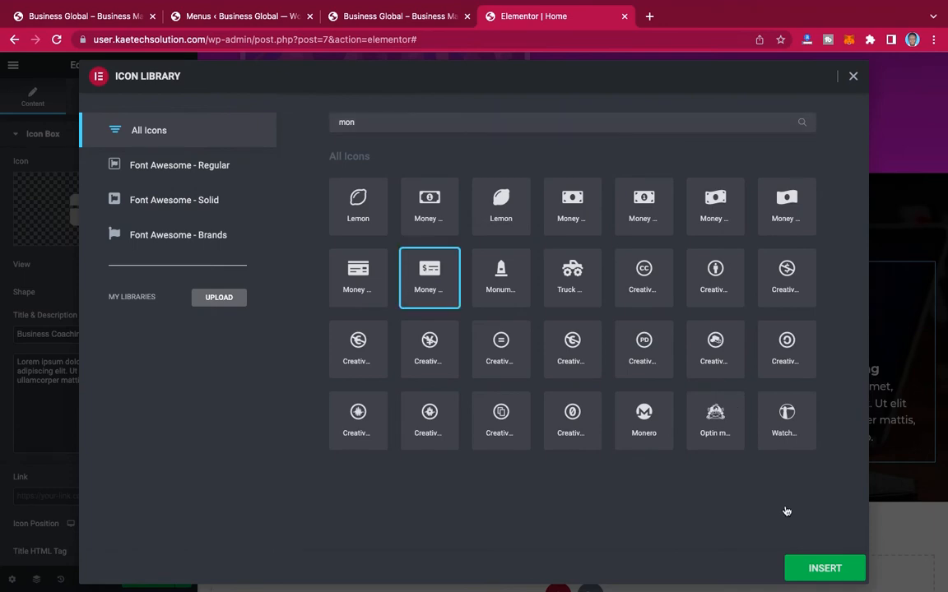
left_click(823, 569)
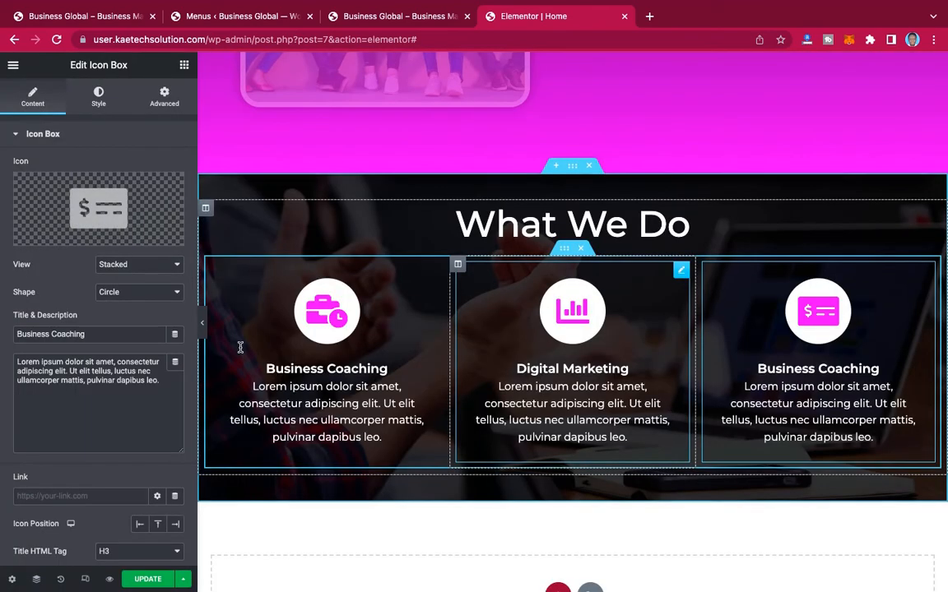
Step: Change the third icon box's title to "Financial Management"
left_click_drag(139, 340, 2, 300)
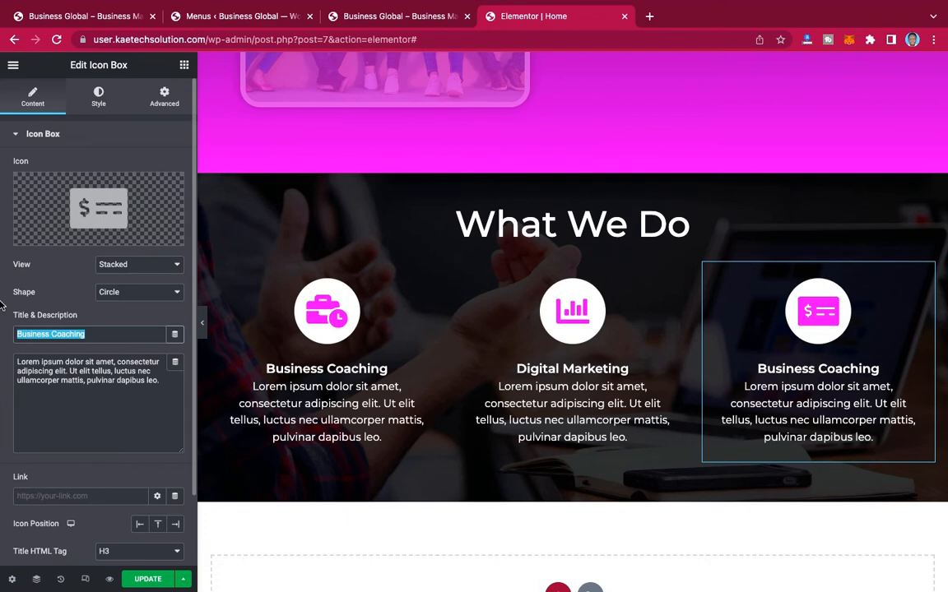
type("Financ")
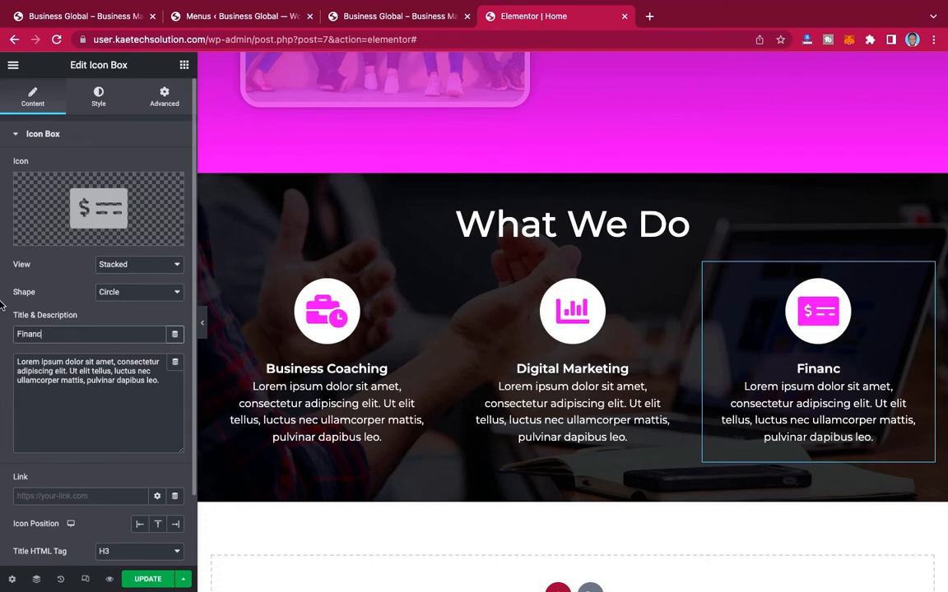
type("ial Ma")
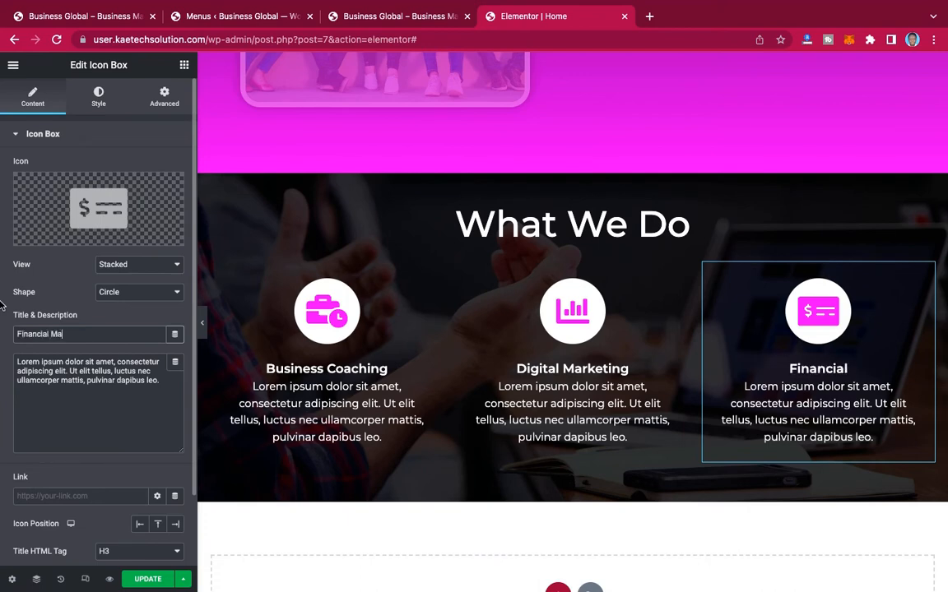
type("nage")
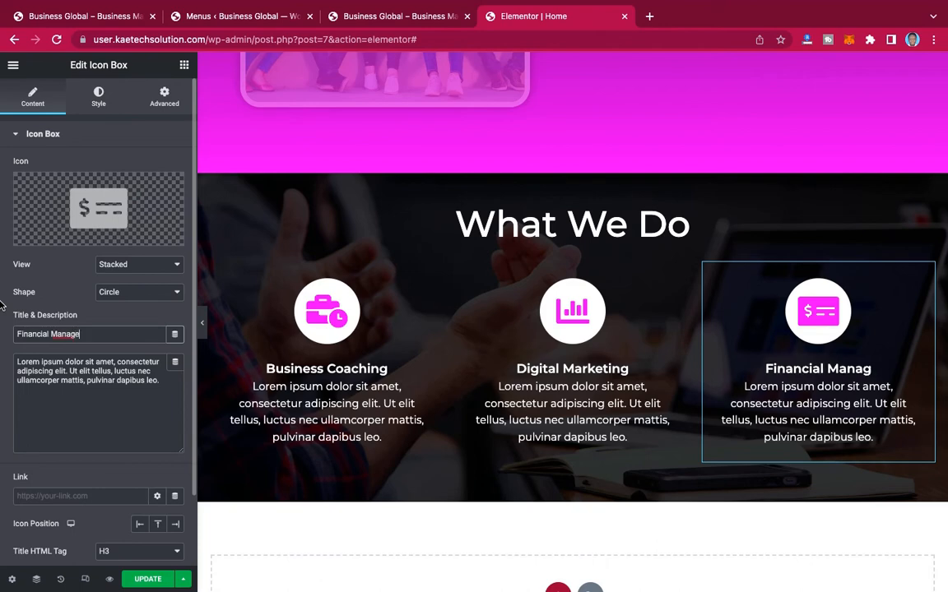
type("ment")
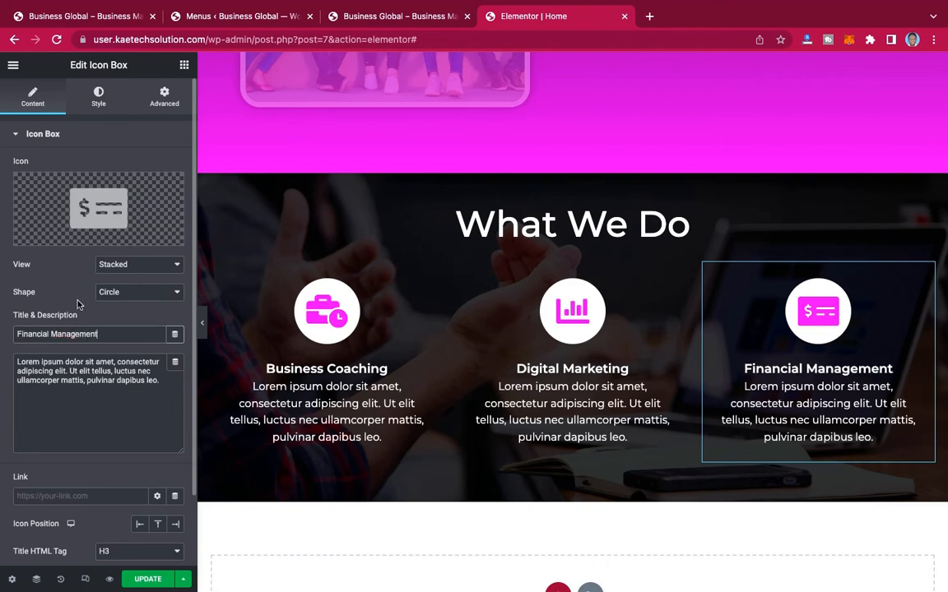
Step: Copy the Read More button from the "A Team Of Professionals" section and paste it into the inner section holding the three icon boxes
scroll(738, 319, "down", 2)
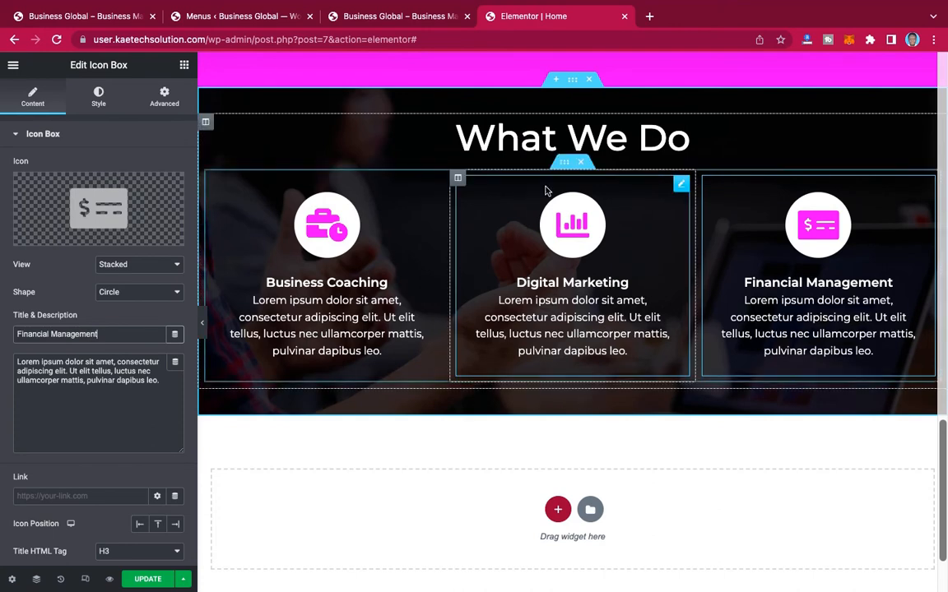
scroll(546, 191, "up", 2)
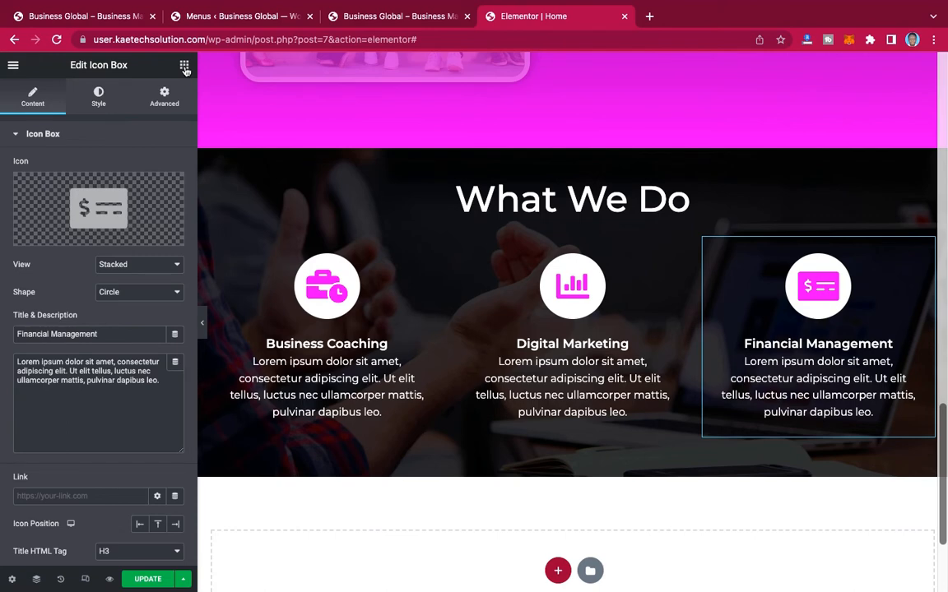
left_click(184, 65)
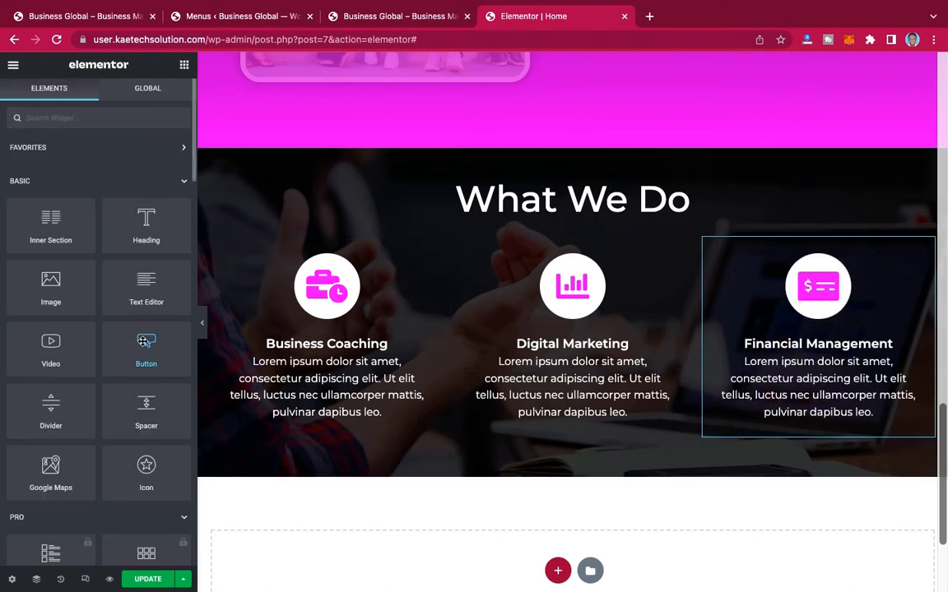
scroll(617, 238, "up", 7)
scroll(617, 238, "down", 5)
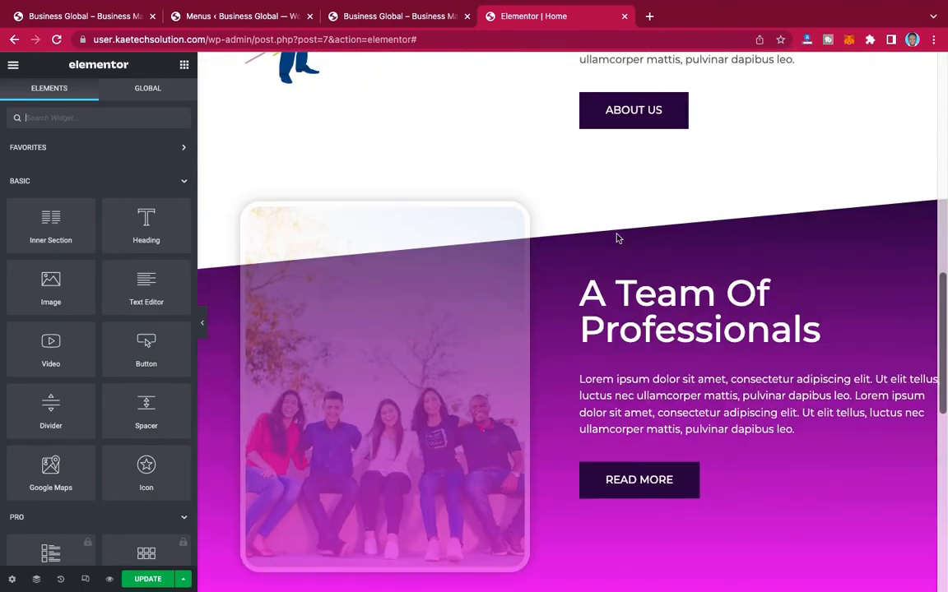
scroll(617, 238, "down", 1)
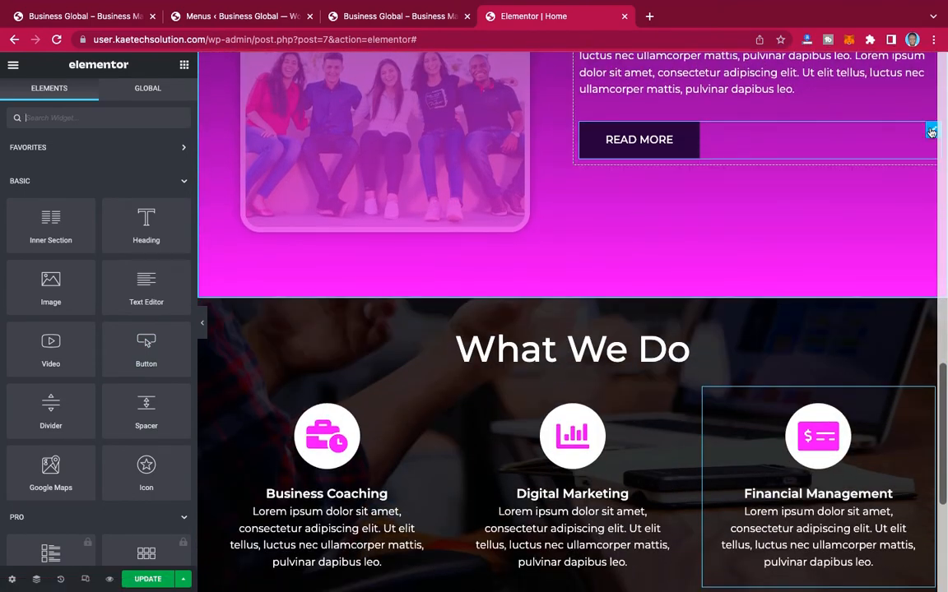
right_click(931, 132)
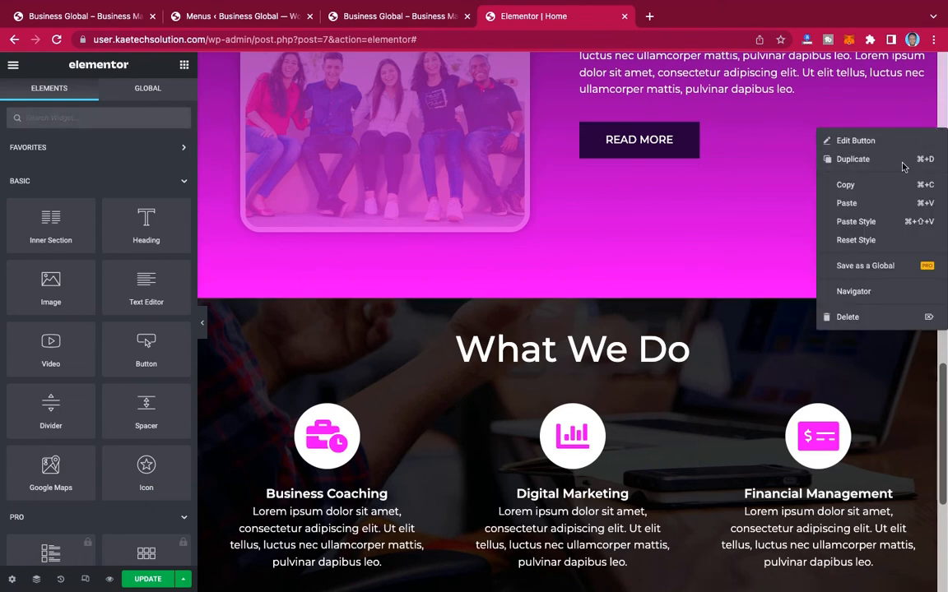
left_click(867, 185)
scroll(796, 237, "down", 5)
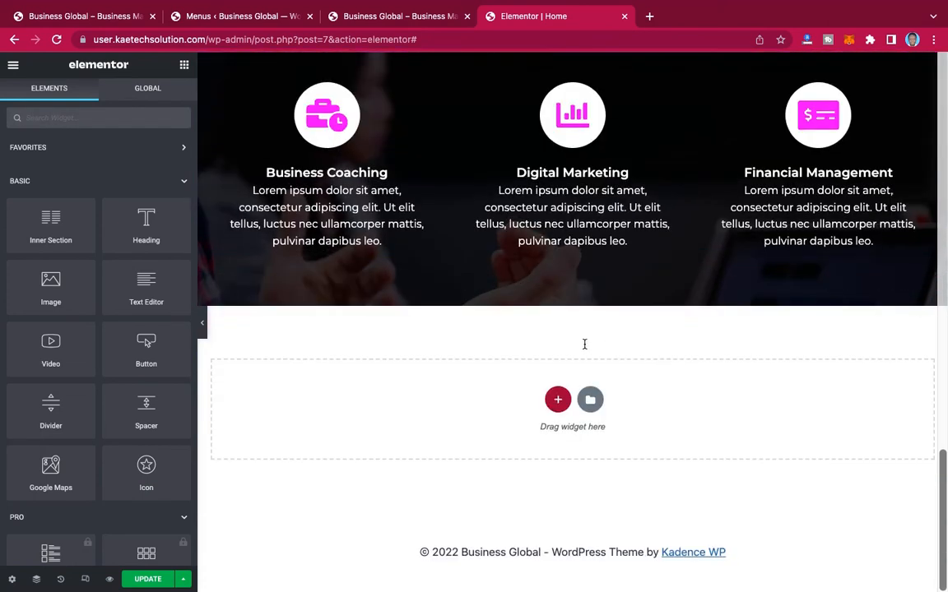
scroll(584, 279, "up", 2)
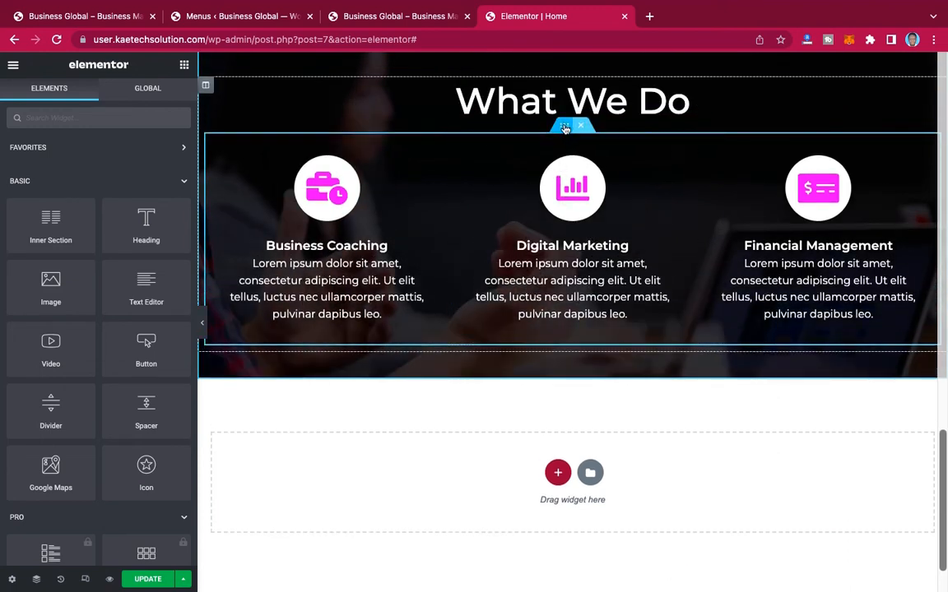
right_click(565, 128)
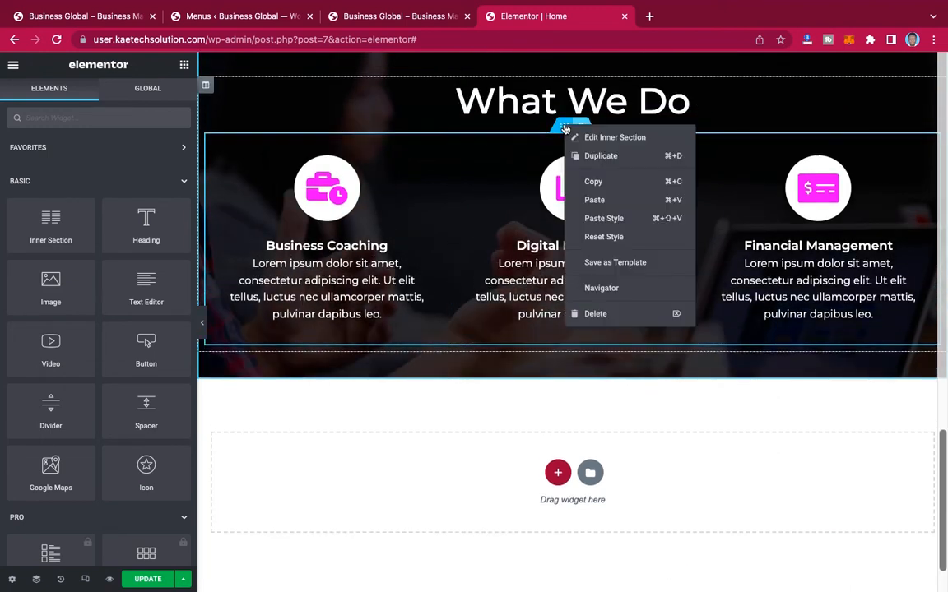
left_click(594, 200)
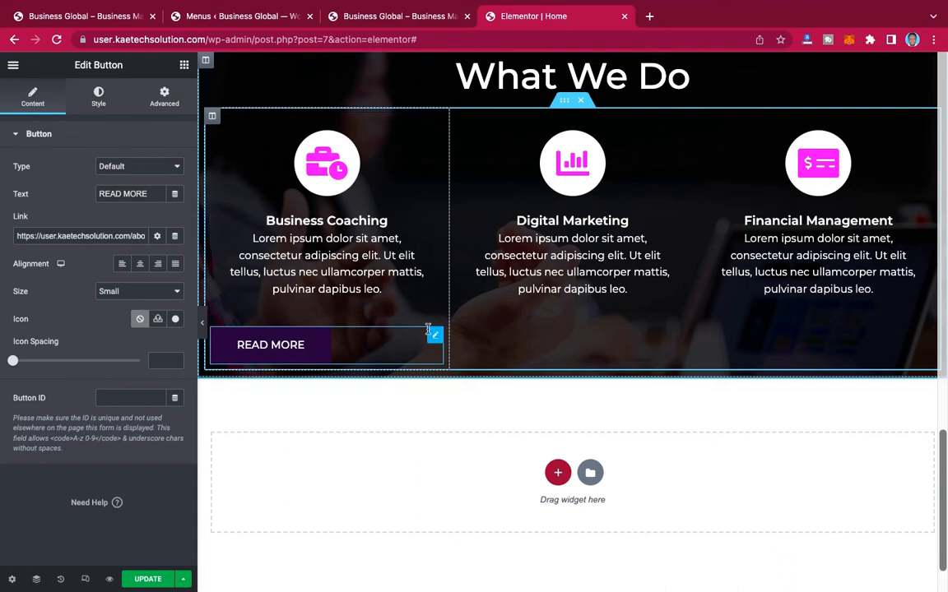
Step: Move the pasted Read More button out of the first column to below the icon boxes' inner section and centre it
left_click_drag(434, 336, 615, 368)
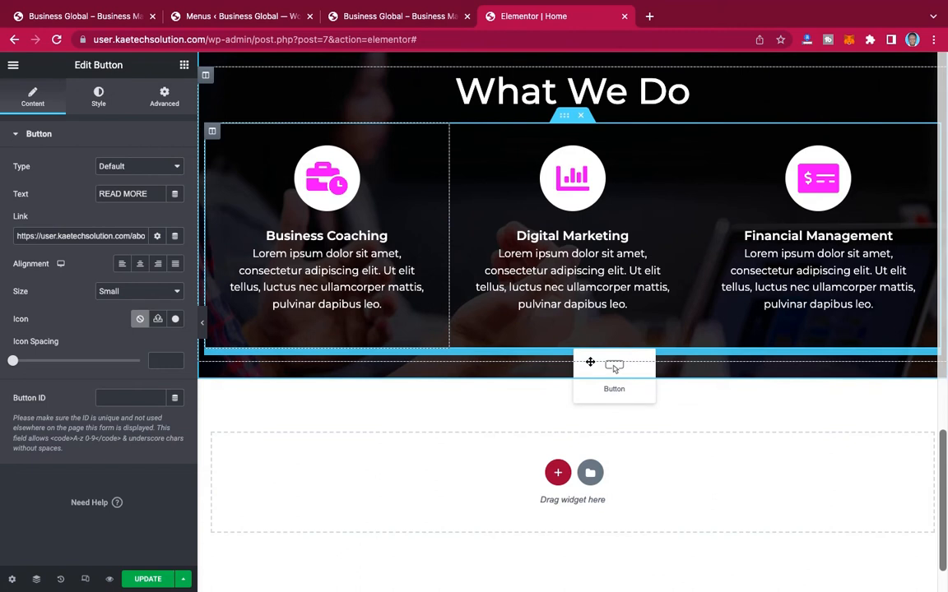
left_click_drag(616, 368, 614, 368)
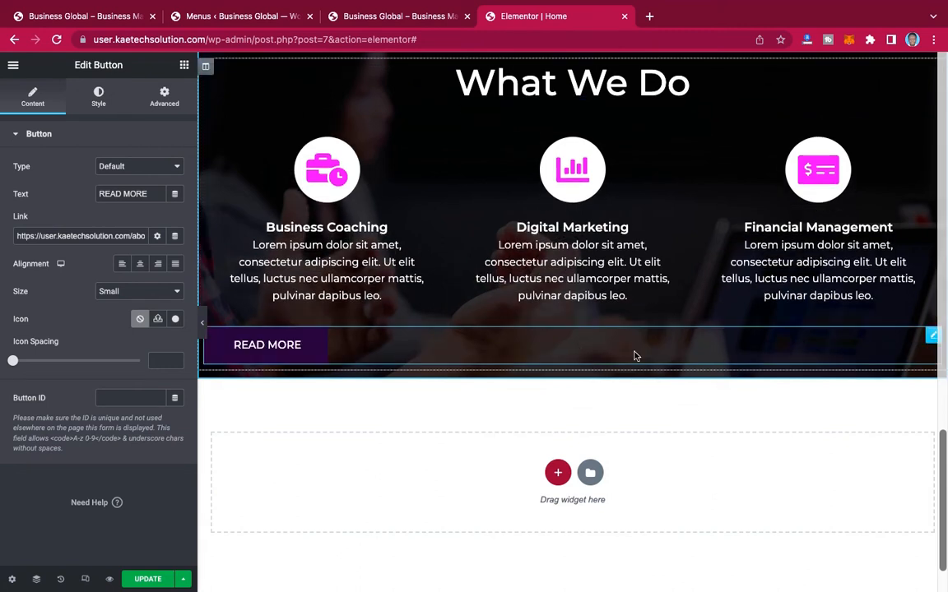
left_click(141, 264)
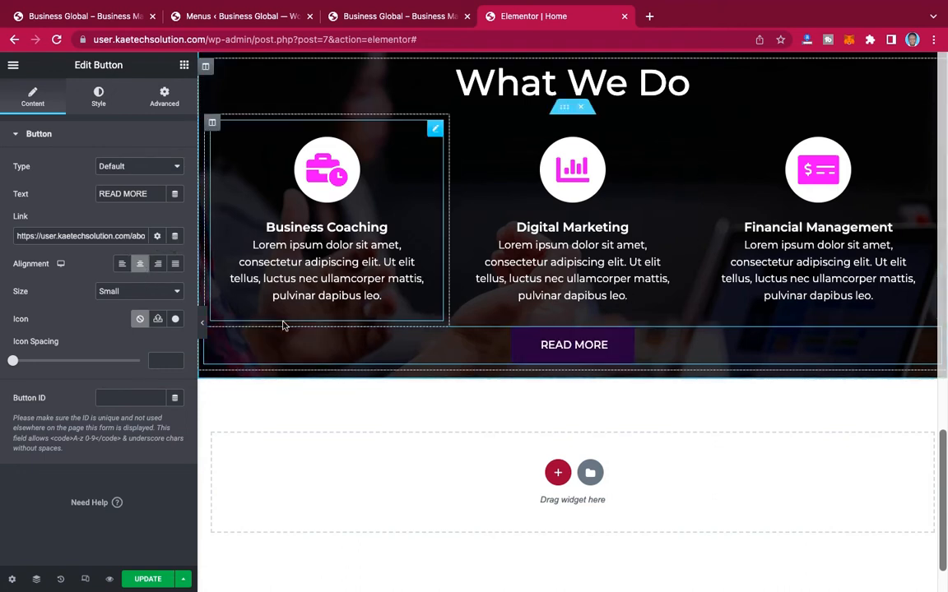
Step: Unlink the "What We Do" section's padding values and set its top and bottom padding to 90 px
scroll(670, 201, "up", 1)
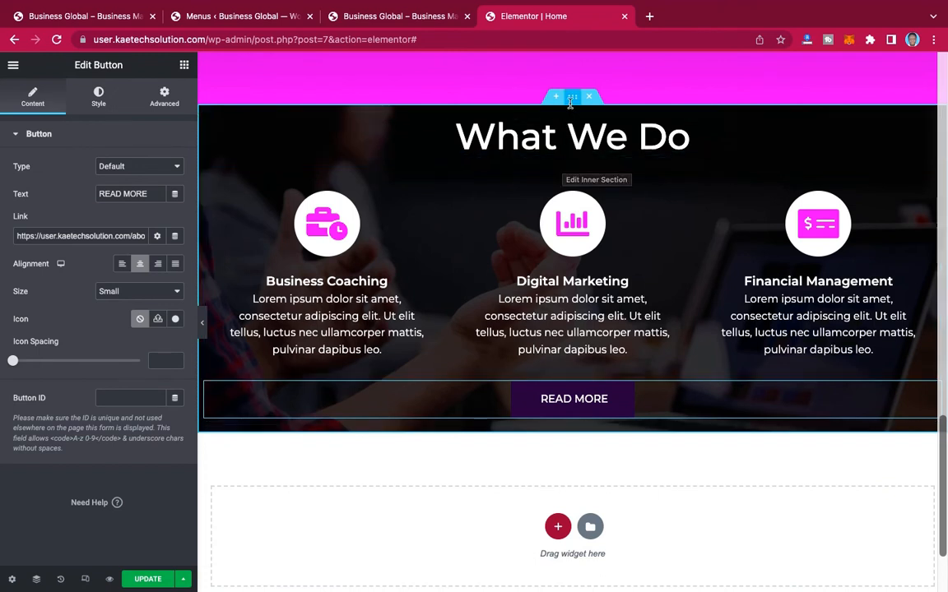
left_click(162, 97)
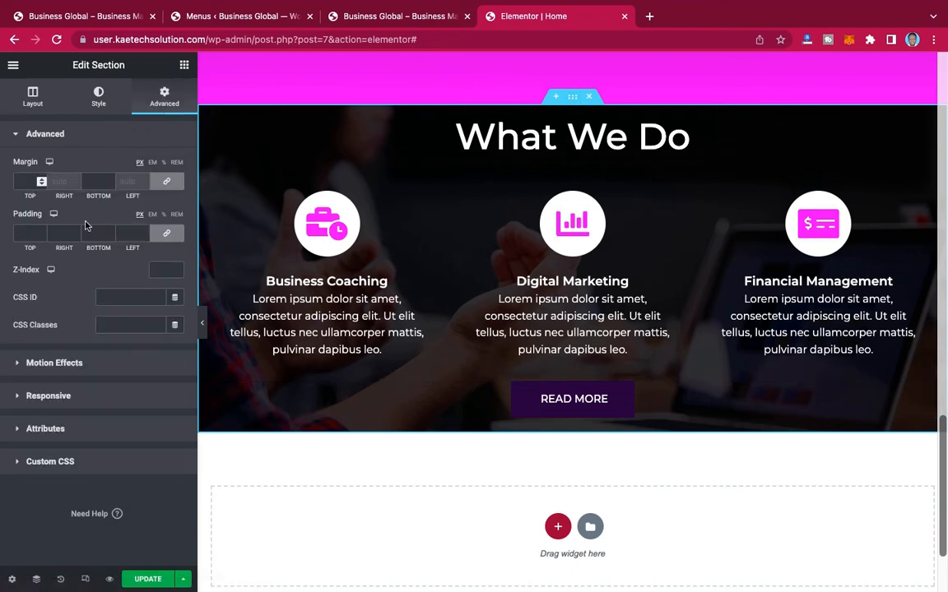
left_click(166, 235)
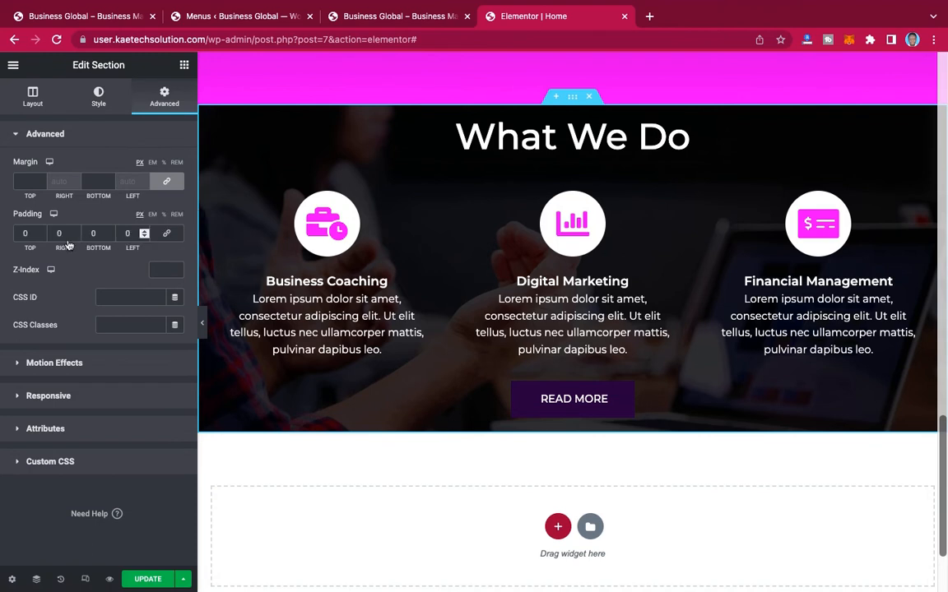
left_click(22, 233)
type("90")
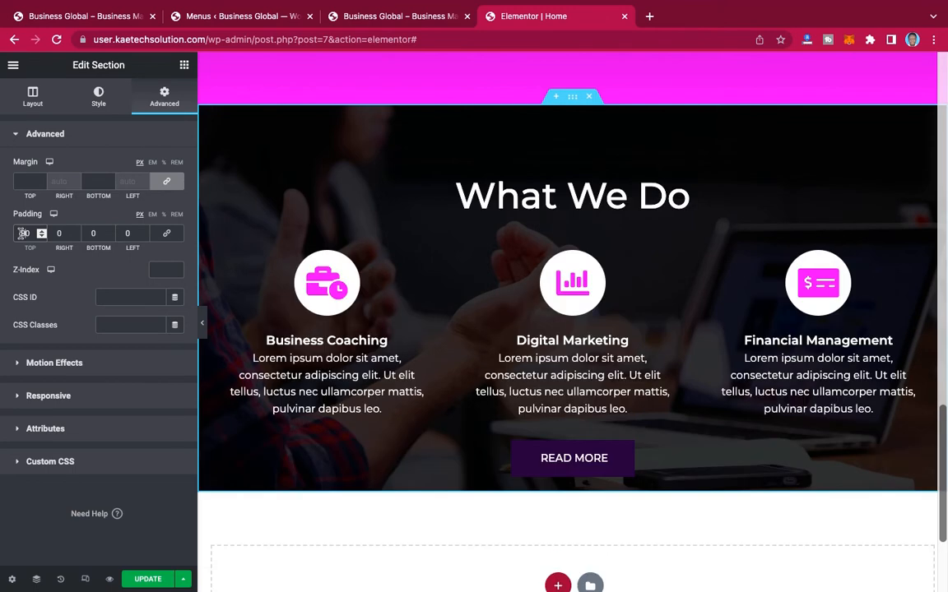
left_click(88, 233)
type("9")
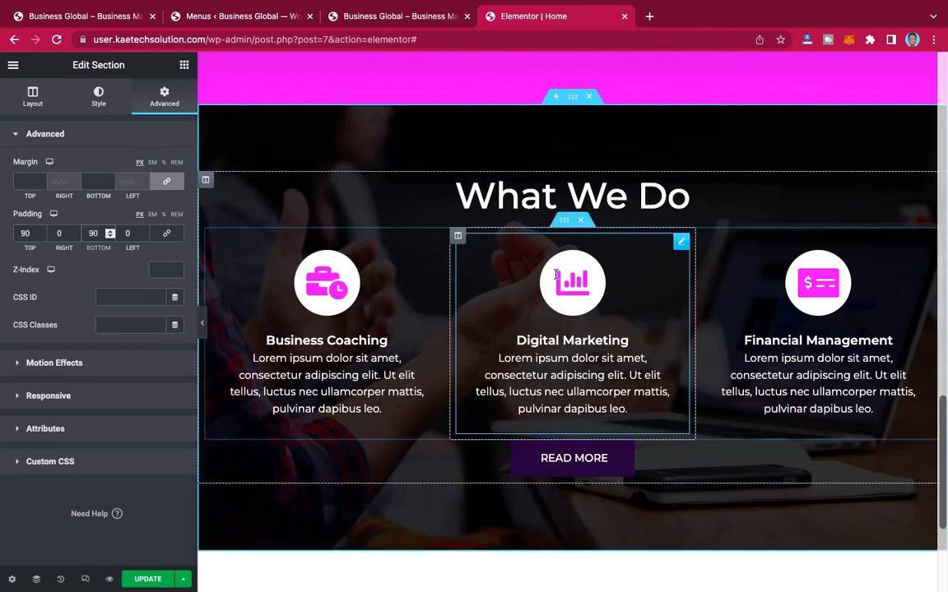
Step: Unlink the margin values of the Read More button below the icon boxes and set its top margin to 20 px
scroll(806, 311, "down", 2)
scroll(807, 311, "up", 3)
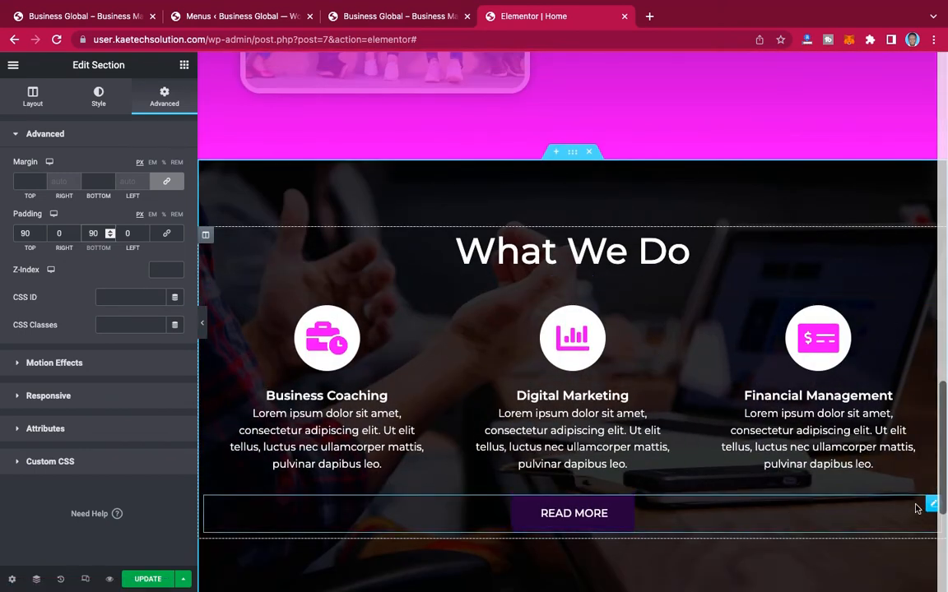
left_click(165, 99)
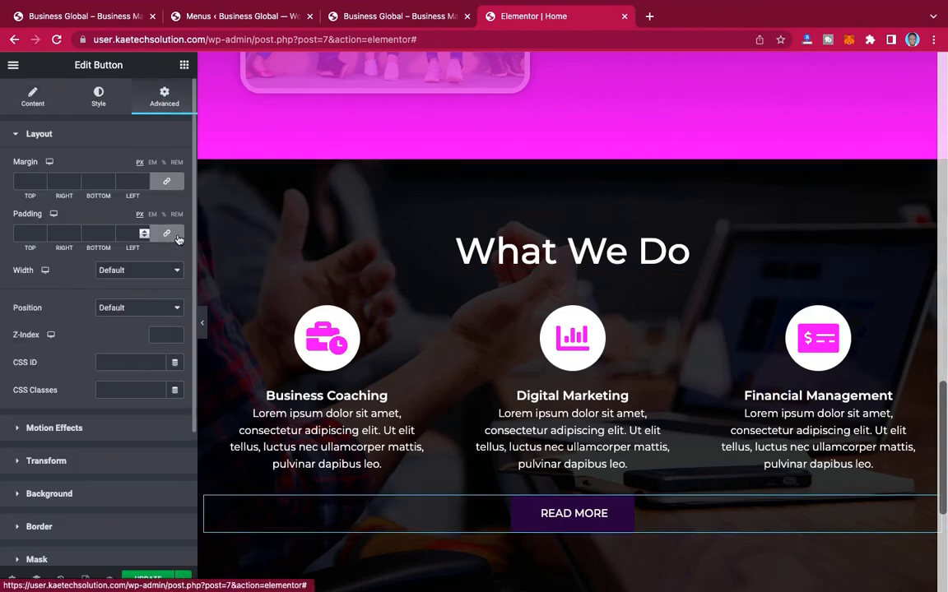
left_click(165, 180)
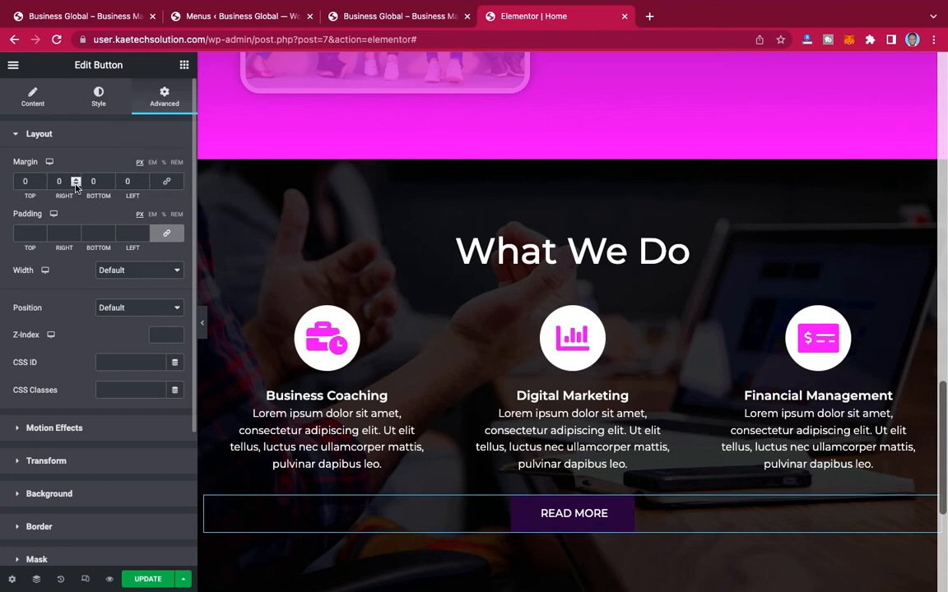
type("2")
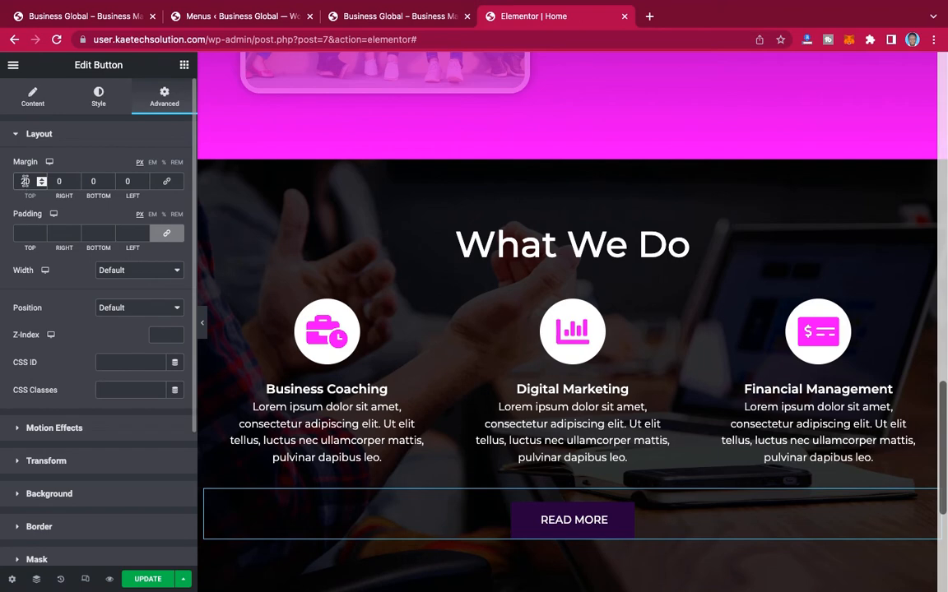
Step: Preview the "What We Do" section and its fixed background at full width with the editing panel hidden, then restore the panel
left_click(201, 322)
scroll(798, 312, "down", 2)
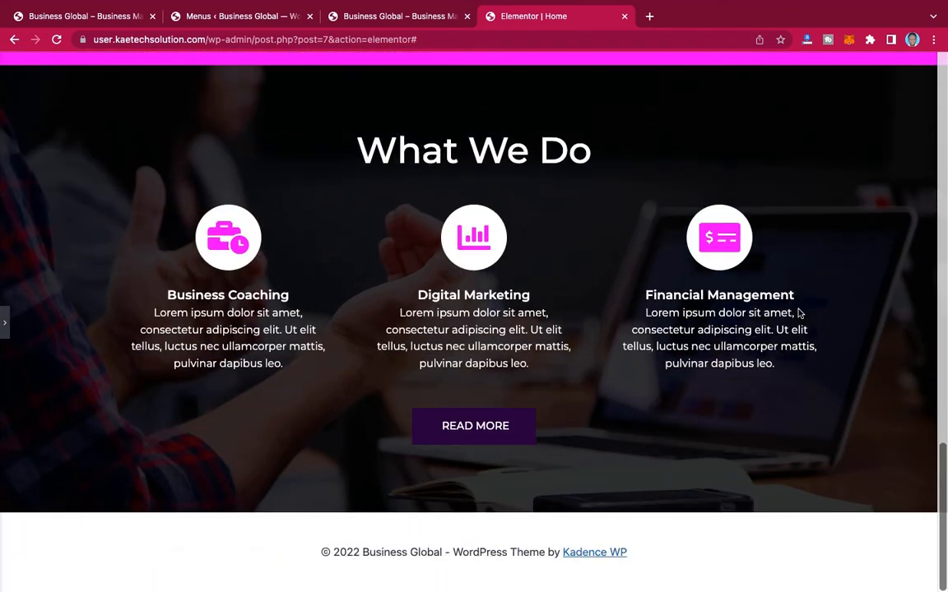
scroll(798, 312, "up", 3)
scroll(798, 313, "down", 2)
scroll(798, 313, "down", 1)
scroll(680, 280, "up", 15)
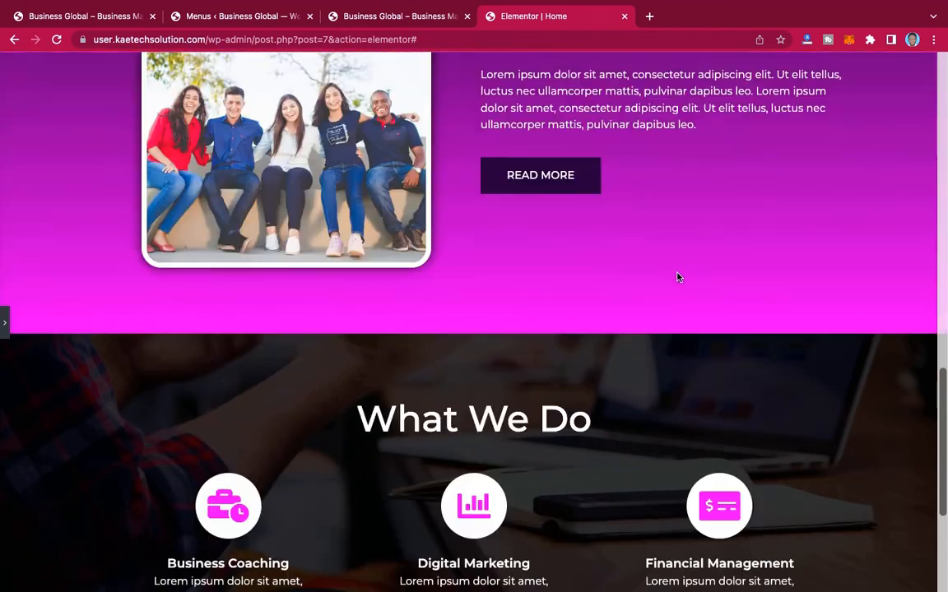
scroll(679, 275, "down", 15)
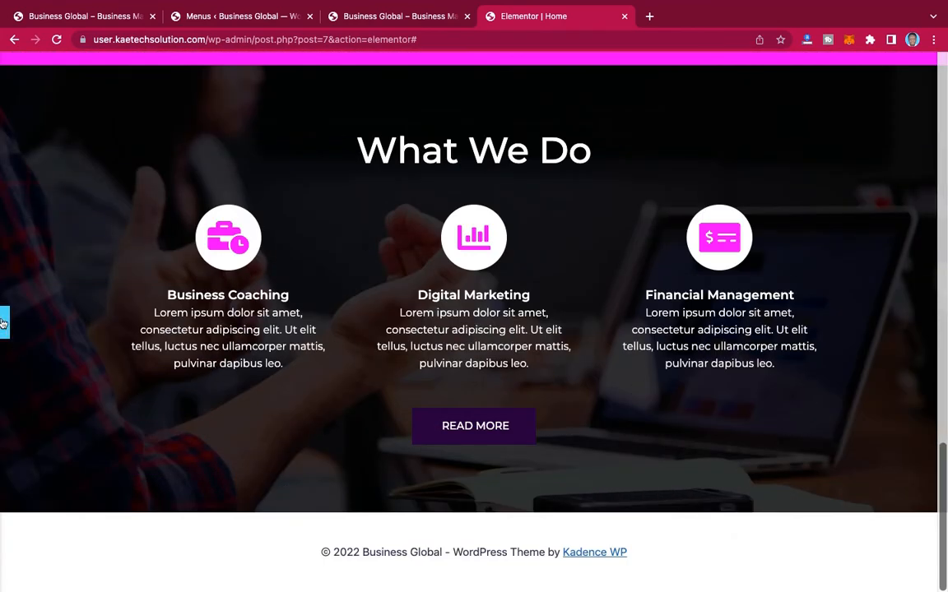
left_click(5, 324)
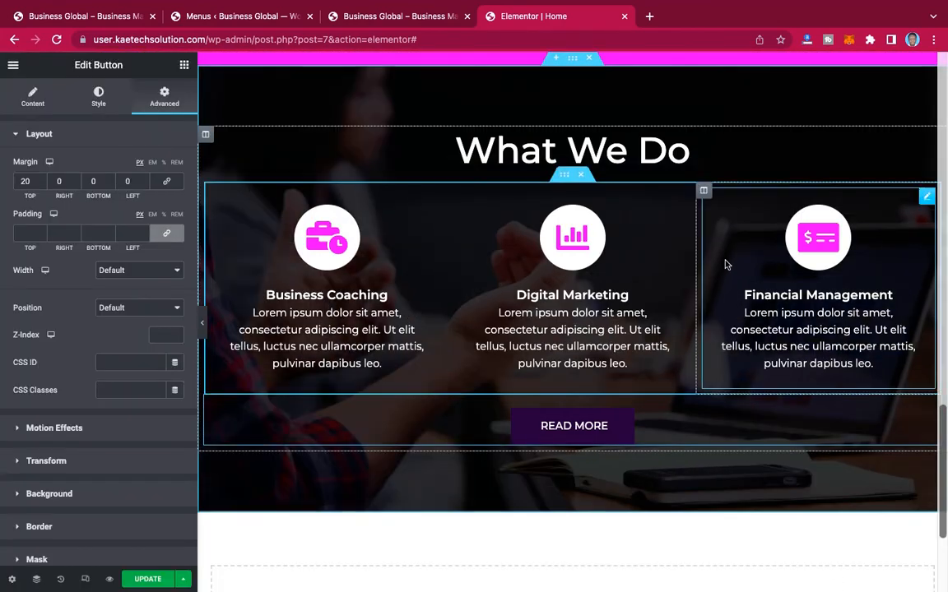
Step: Switch to the reference Business Global page and examine the "What Our Clients Say" section that follows the services section
scroll(726, 263, "down", 3)
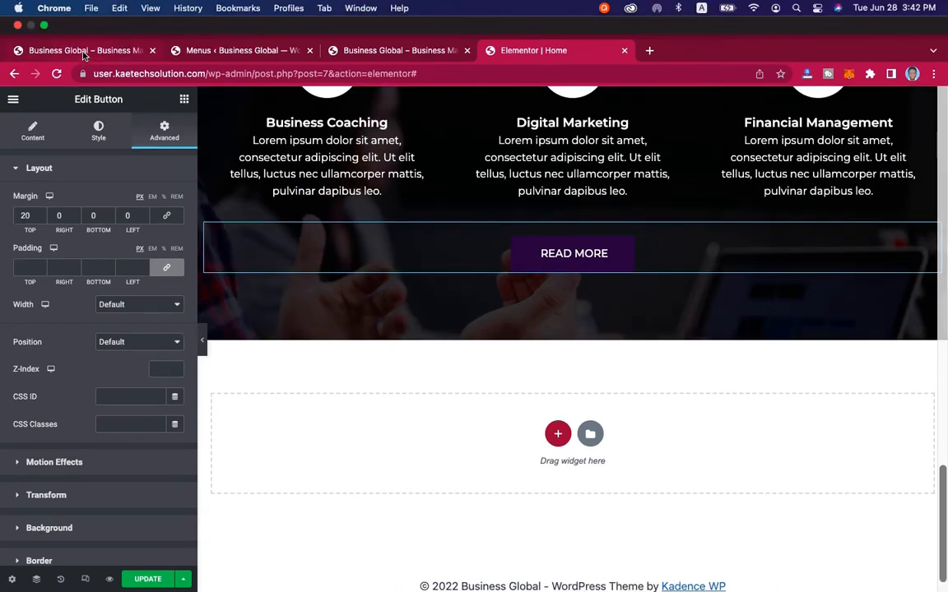
left_click(83, 52)
scroll(610, 292, "down", 6)
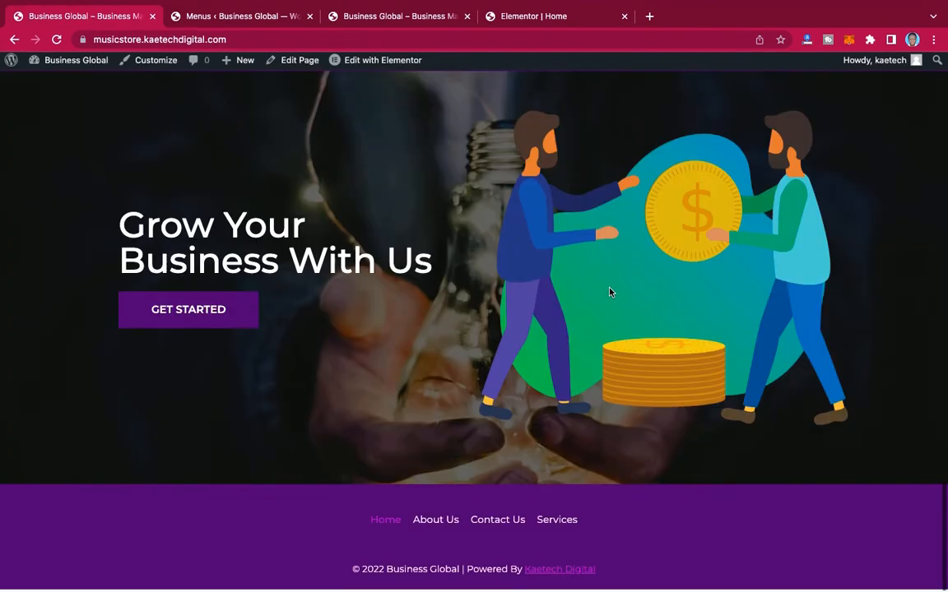
scroll(609, 292, "up", 6)
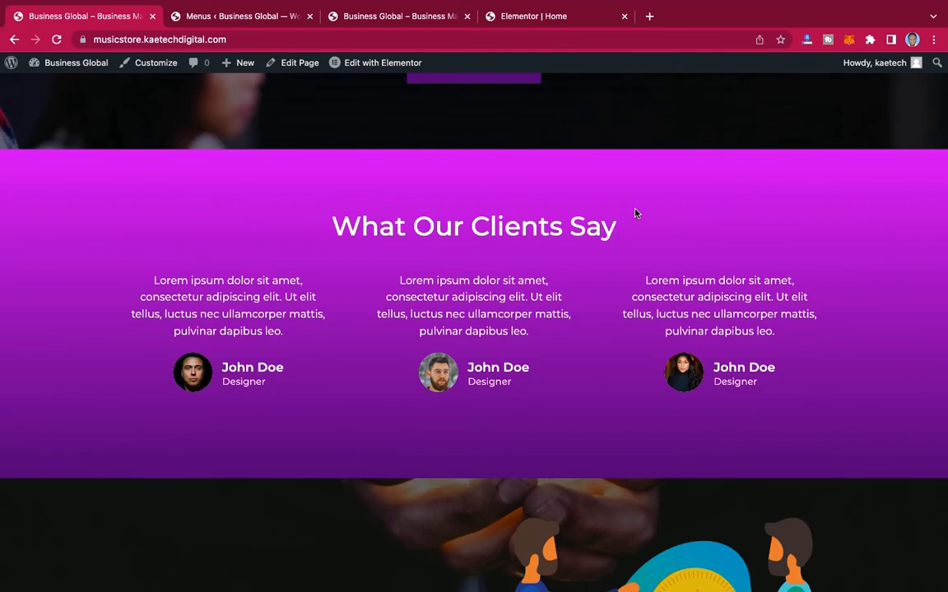
scroll(634, 213, "up", 5)
scroll(635, 209, "down", 5)
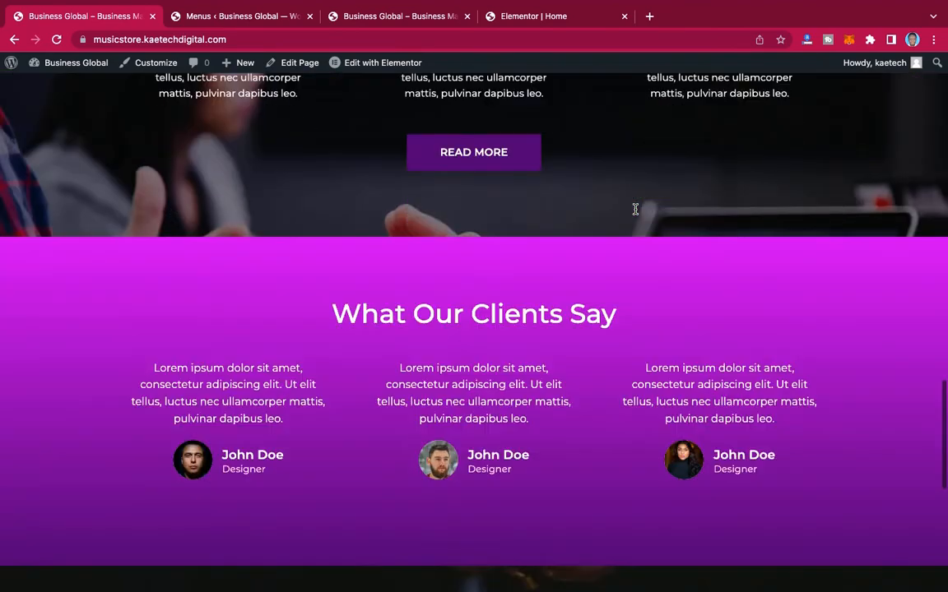
Step: Copy the "What Our Clients Say" heading text from the reference page and return to the Elementor editor
scroll(636, 209, "down", 4)
scroll(634, 211, "up", 2)
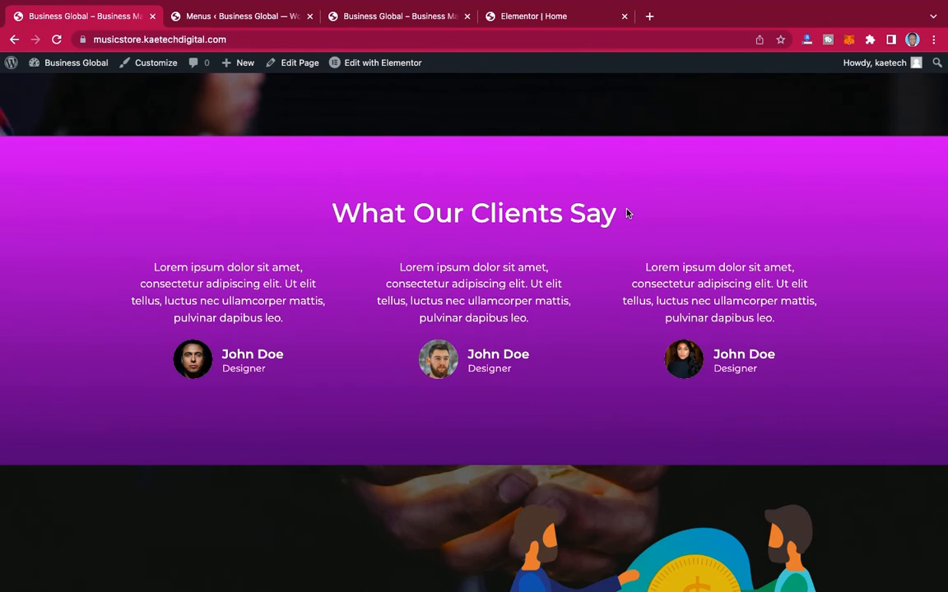
left_click_drag(627, 213, 320, 201)
key("ctrl+c")
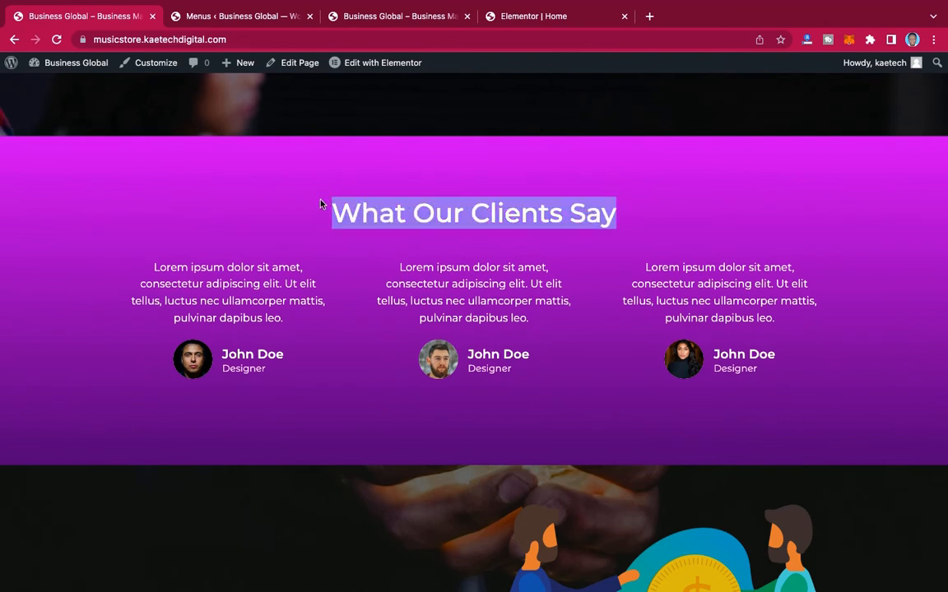
left_click(520, 16)
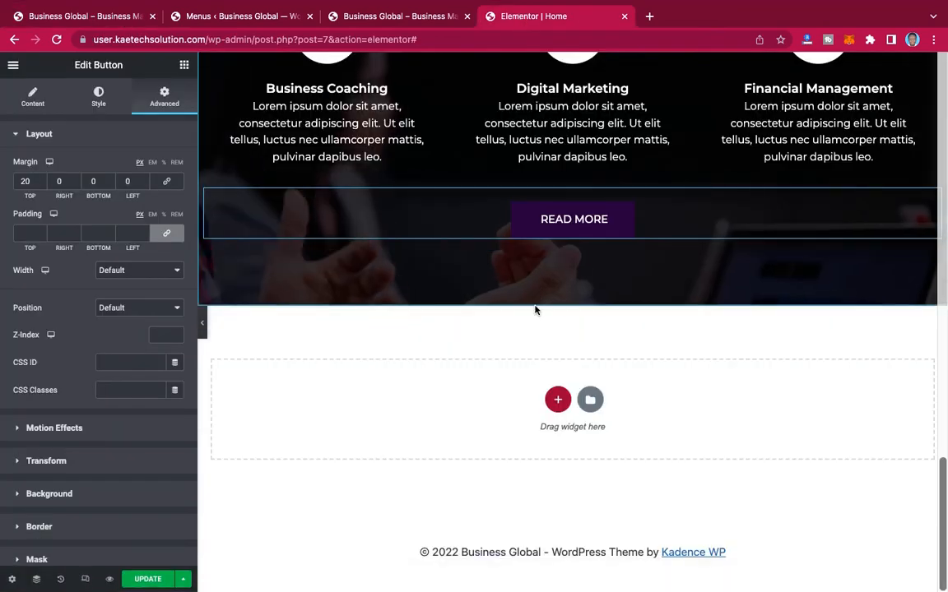
Step: Add a single-column section below the "What We Do" section and set its height to Min Height
left_click(557, 399)
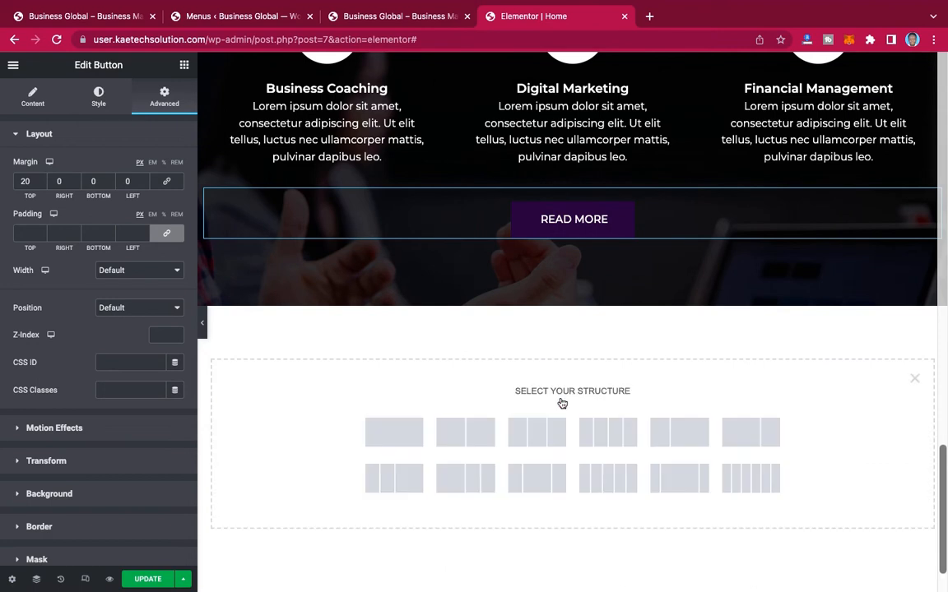
left_click(395, 432)
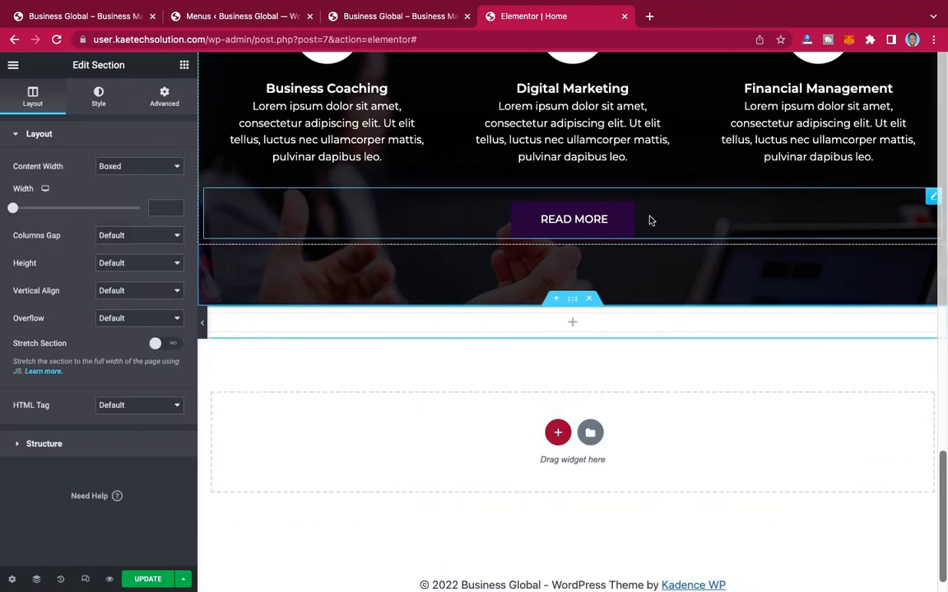
scroll(649, 219, "up", 3)
scroll(649, 219, "down", 2)
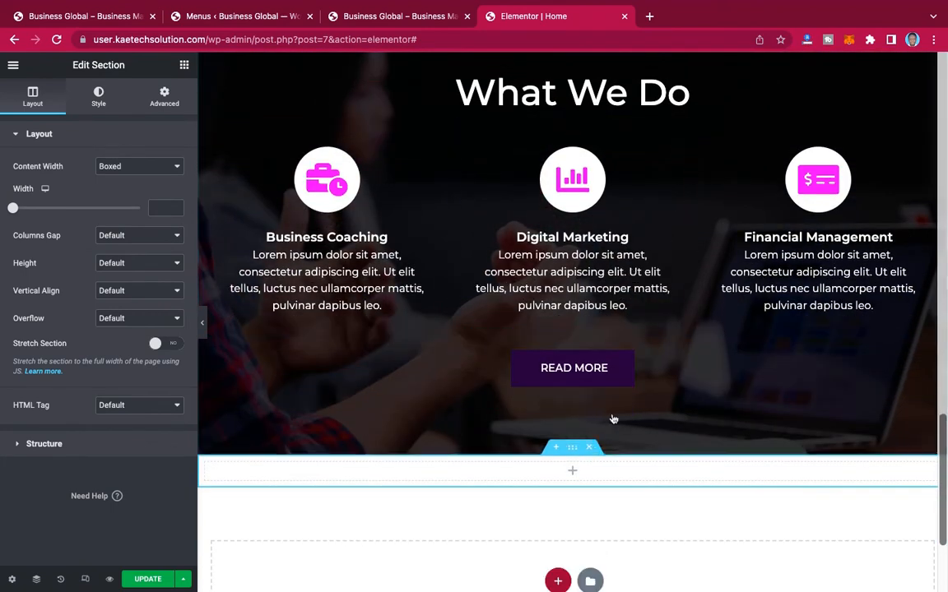
scroll(614, 417, "down", 2)
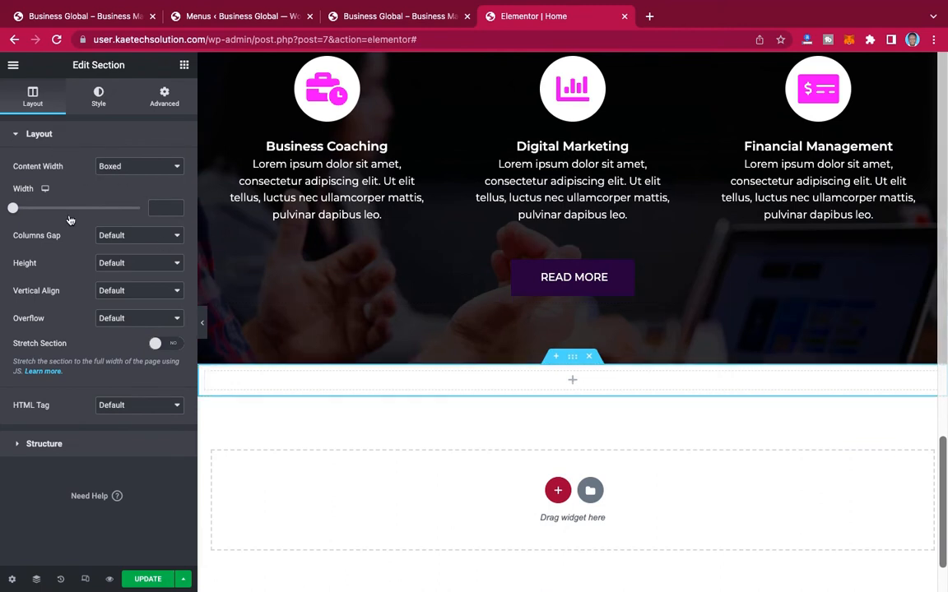
left_click(119, 263)
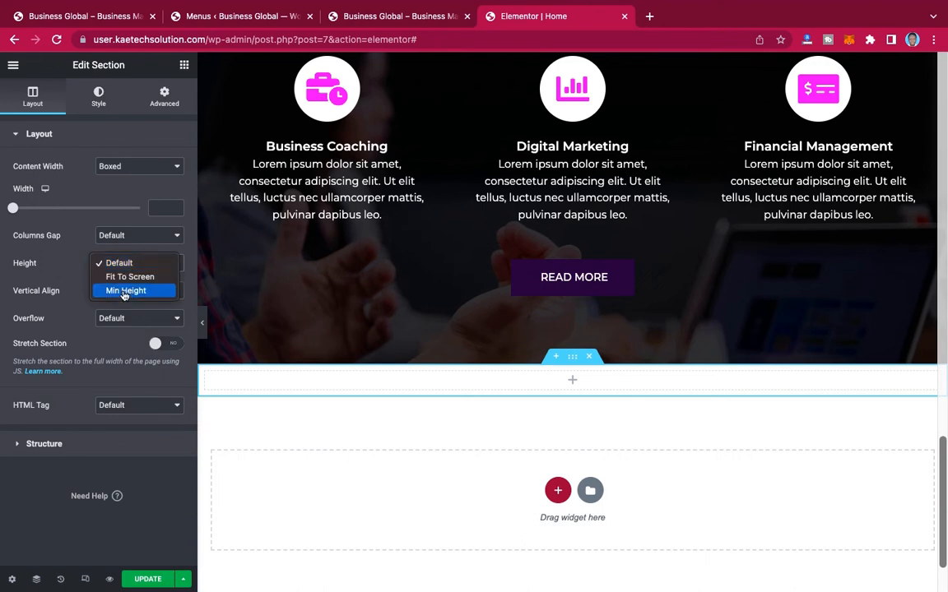
left_click(121, 289)
scroll(575, 437, "down", 3)
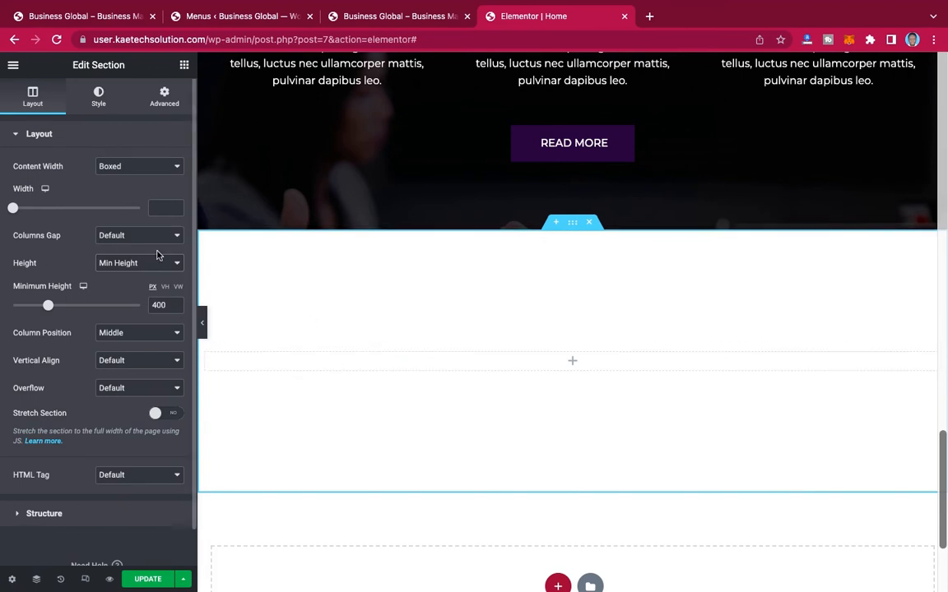
Step: Add a Heading widget to the new section with the title "What Our Clients Say" and center it
left_click(186, 66)
left_click_drag(128, 201, 477, 371)
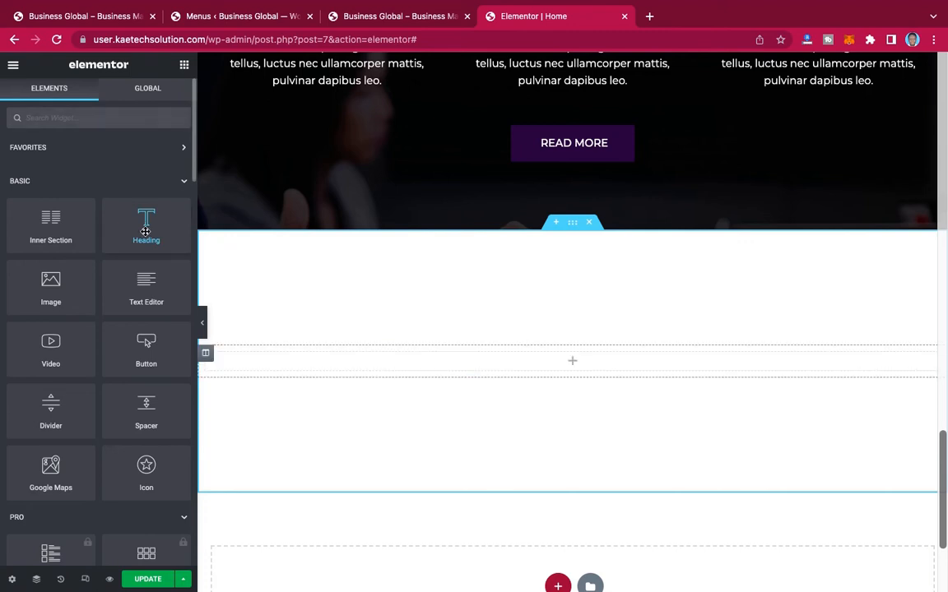
left_click_drag(145, 232, 479, 372)
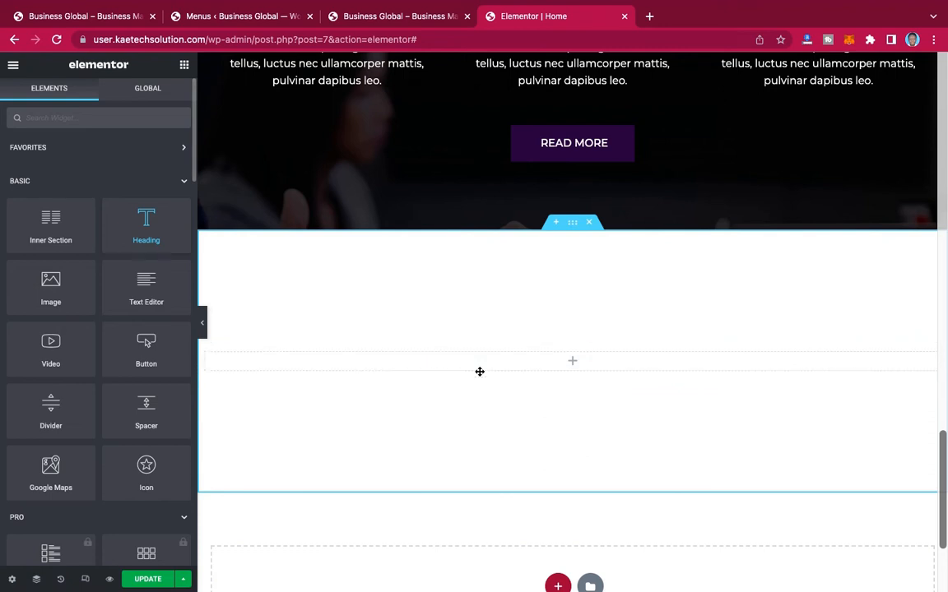
left_click_drag(133, 202, 604, 365)
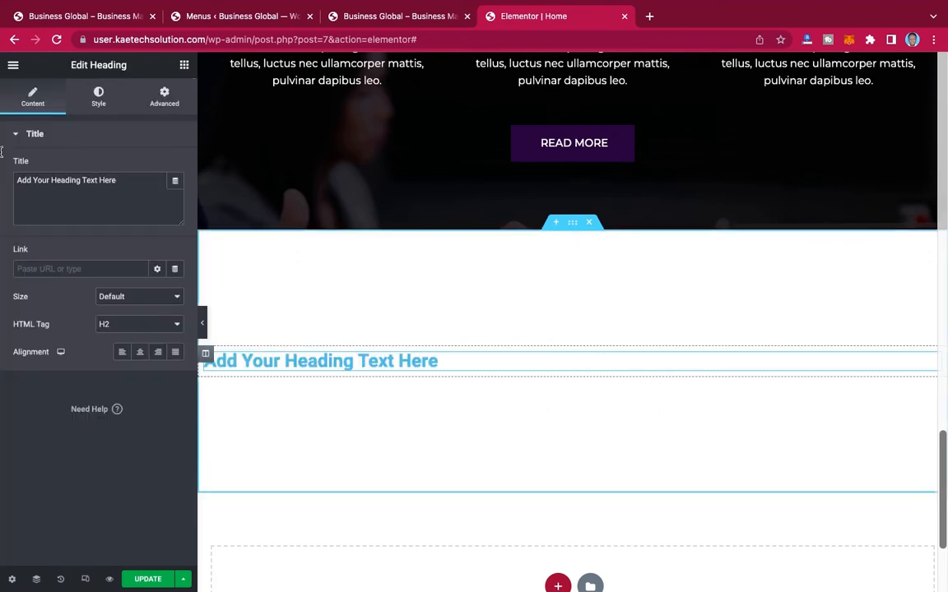
key("ctrl+a")
key("ctrl+v")
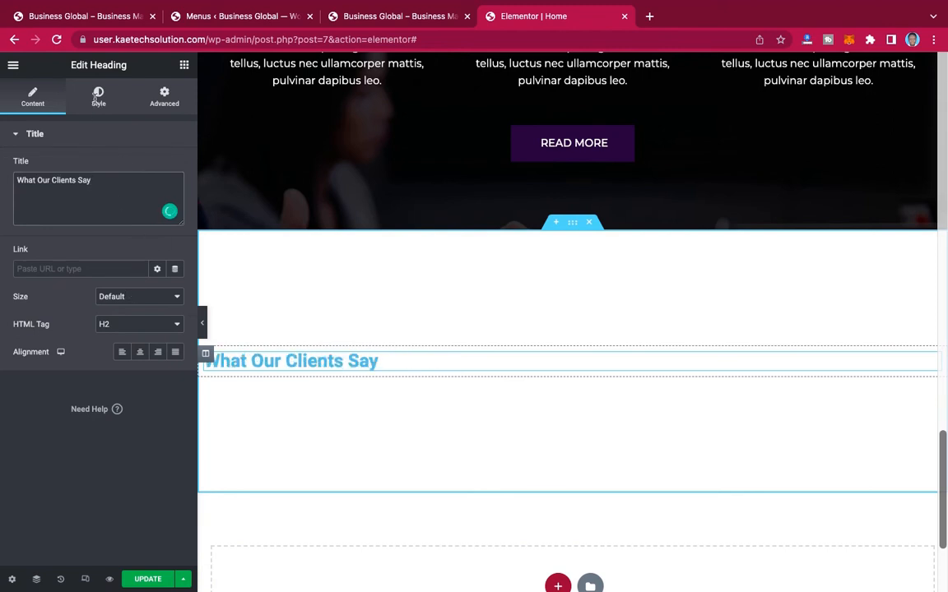
left_click(140, 352)
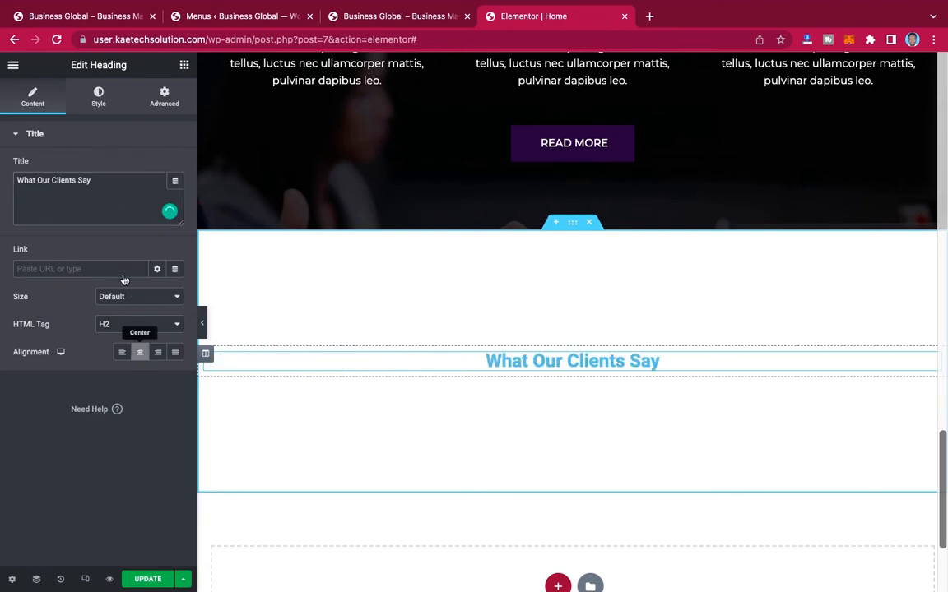
Step: Apply the global Font 1 typography and the "White or offwhite" global text color to the "What Our Clients Say" heading
left_click(99, 97)
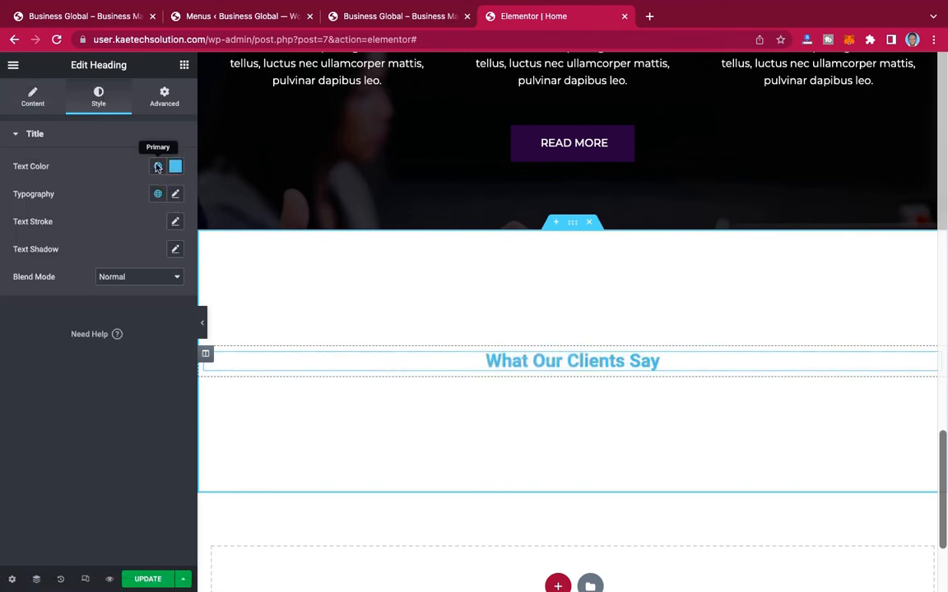
left_click(158, 194)
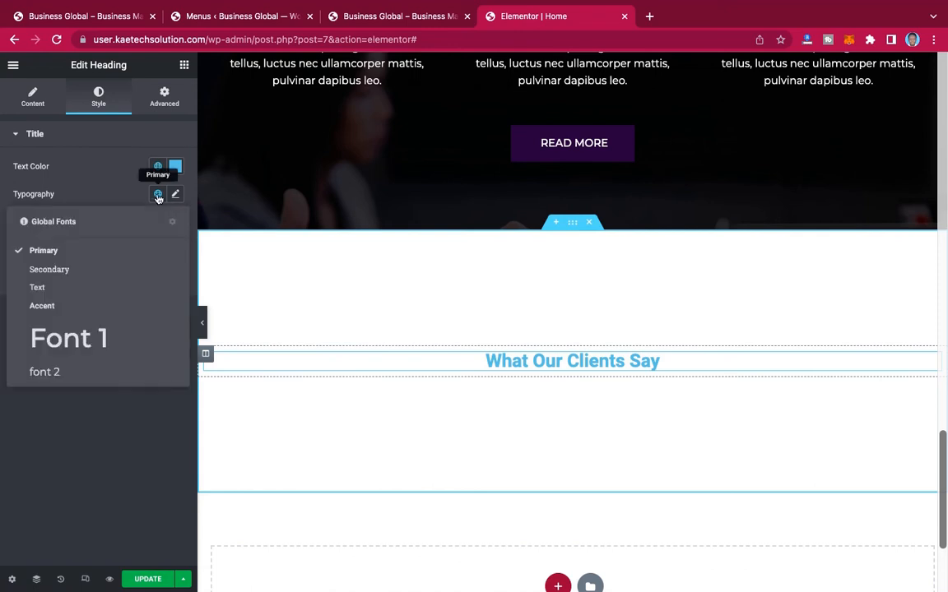
left_click(78, 341)
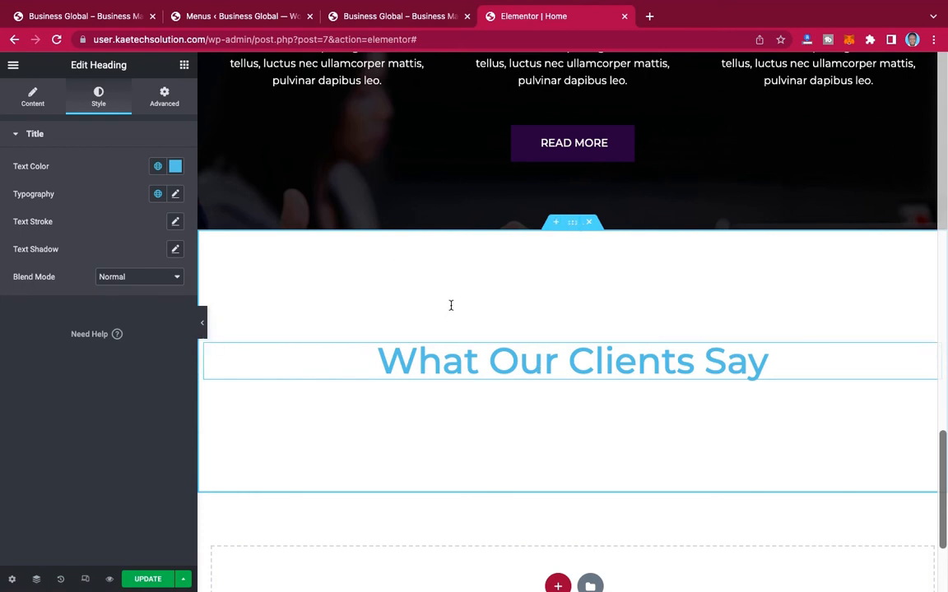
left_click(158, 168)
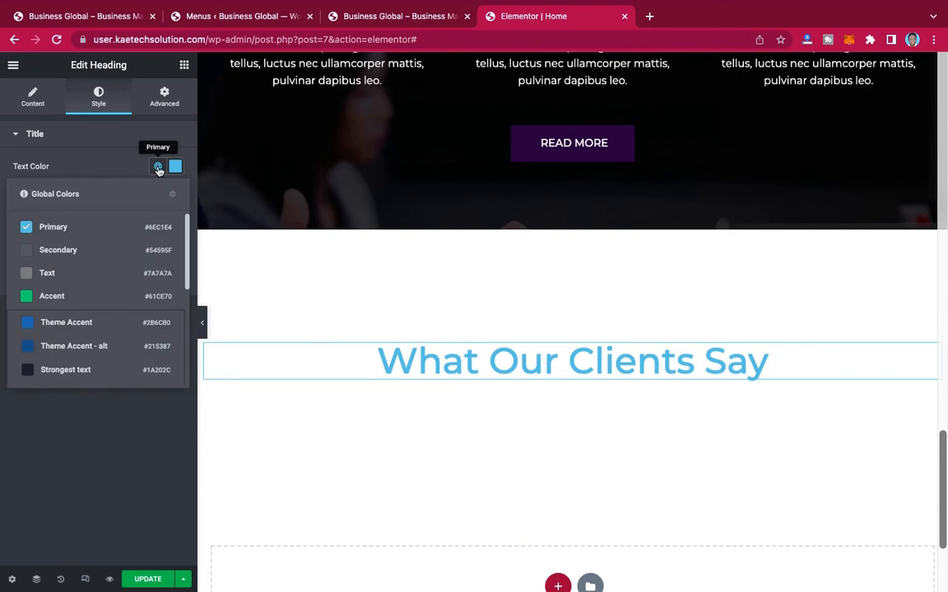
left_click(158, 168)
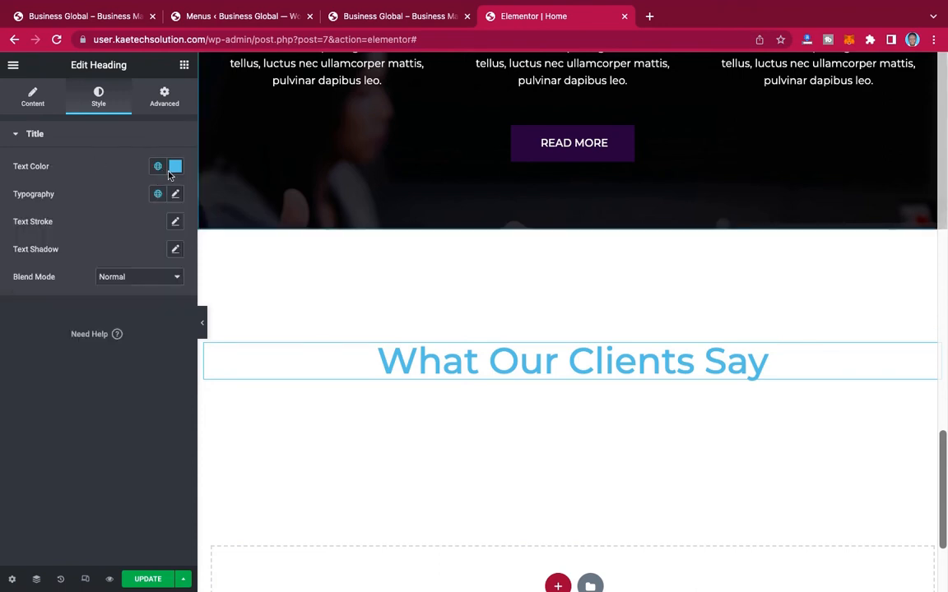
left_click(159, 168)
scroll(90, 362, "down", 3)
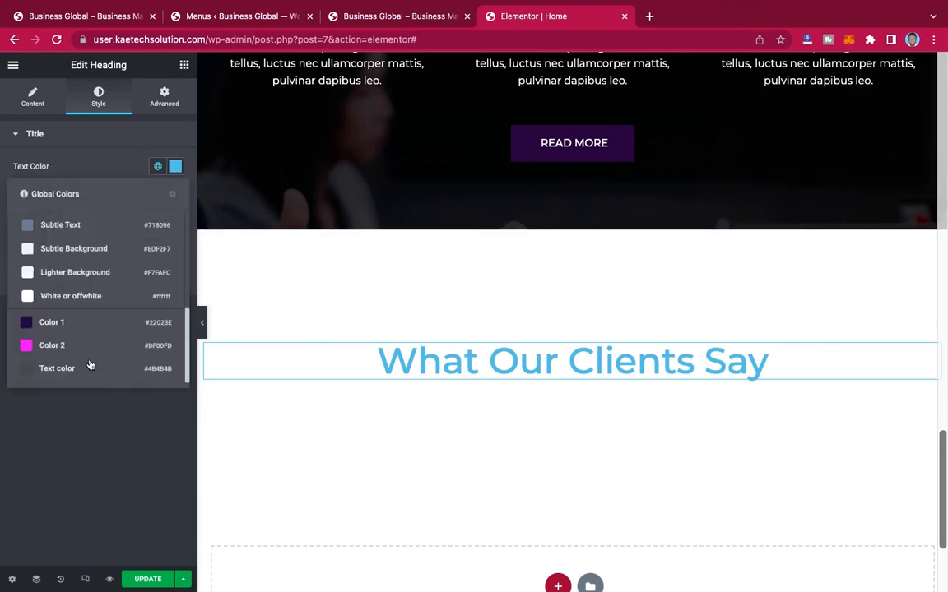
left_click(80, 298)
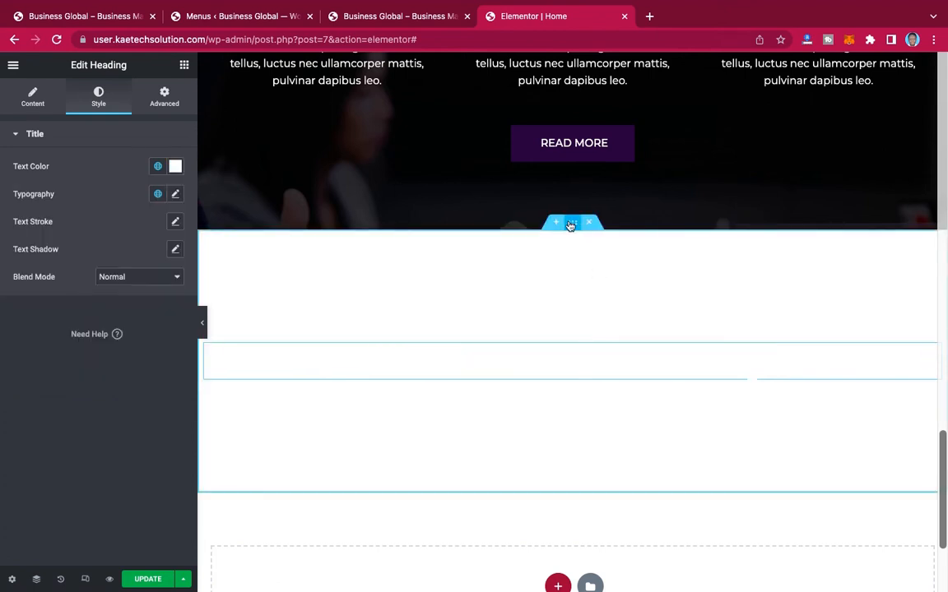
Step: Give the "What Our Clients Say" section a gradient background from global Color 2 to global Color 1
left_click(571, 224)
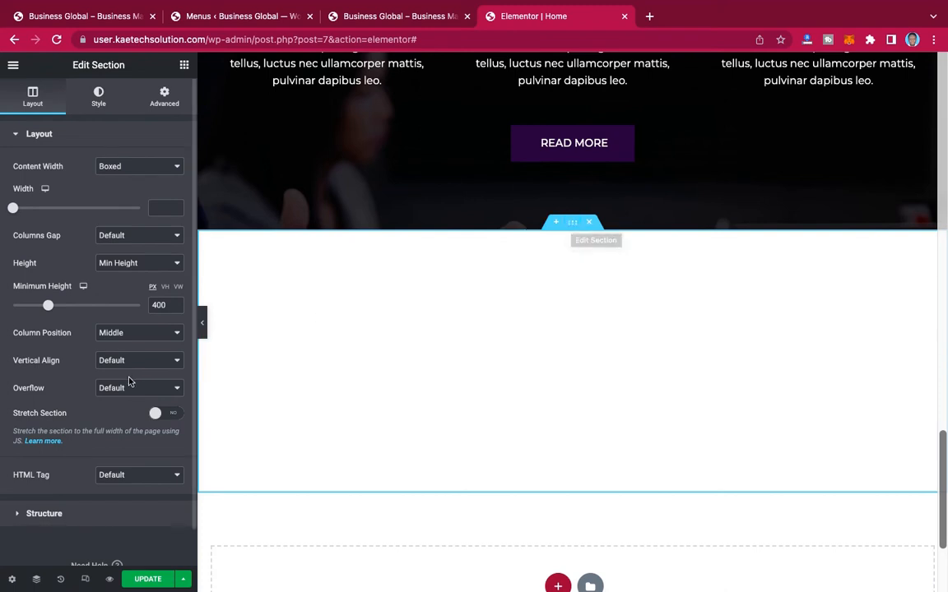
left_click(99, 99)
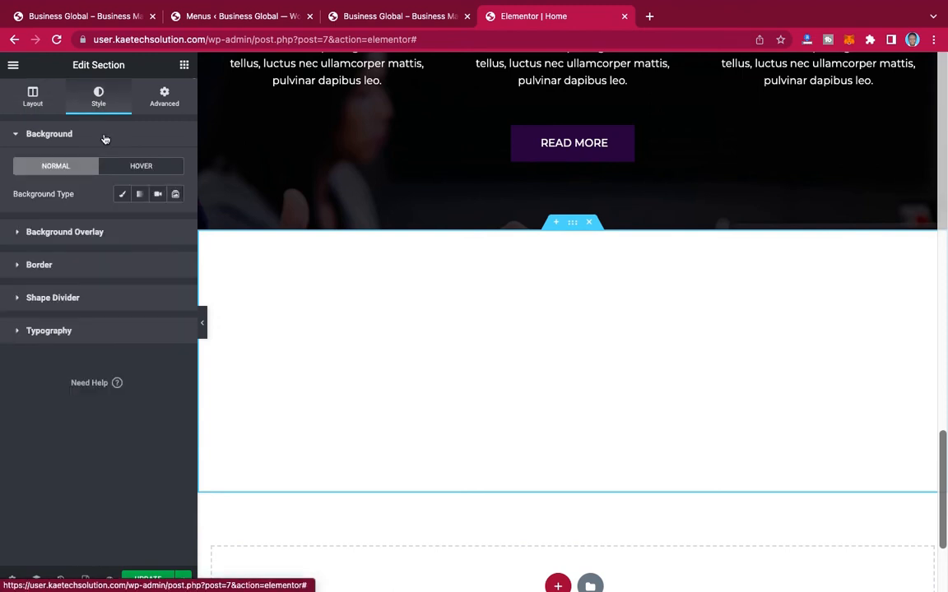
left_click(140, 195)
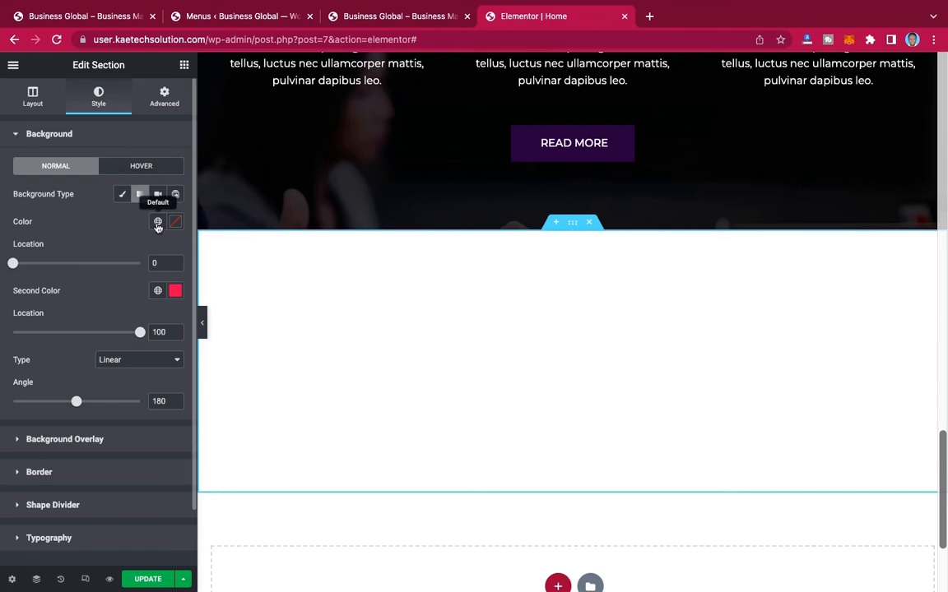
left_click(158, 224)
scroll(112, 328, "down", 5)
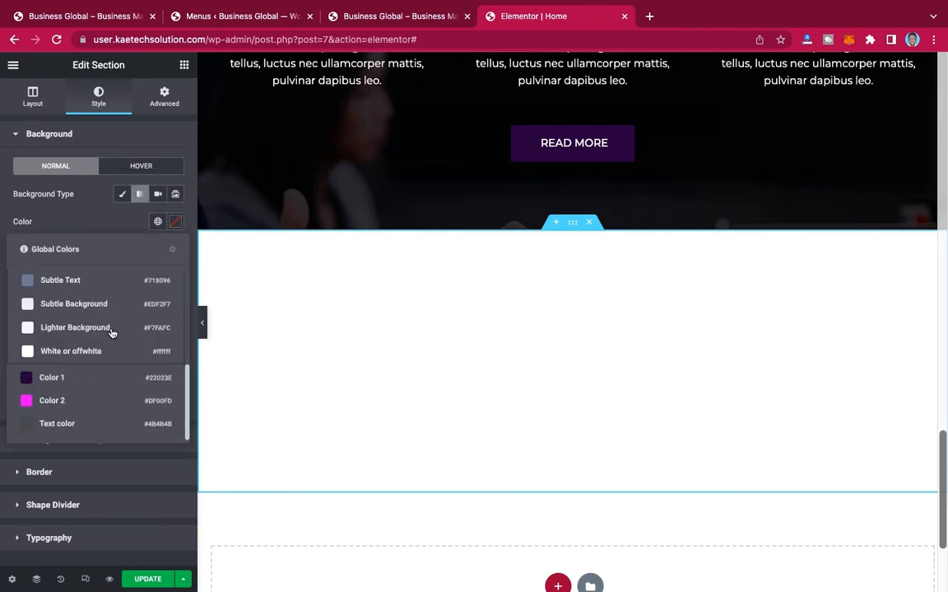
left_click(72, 403)
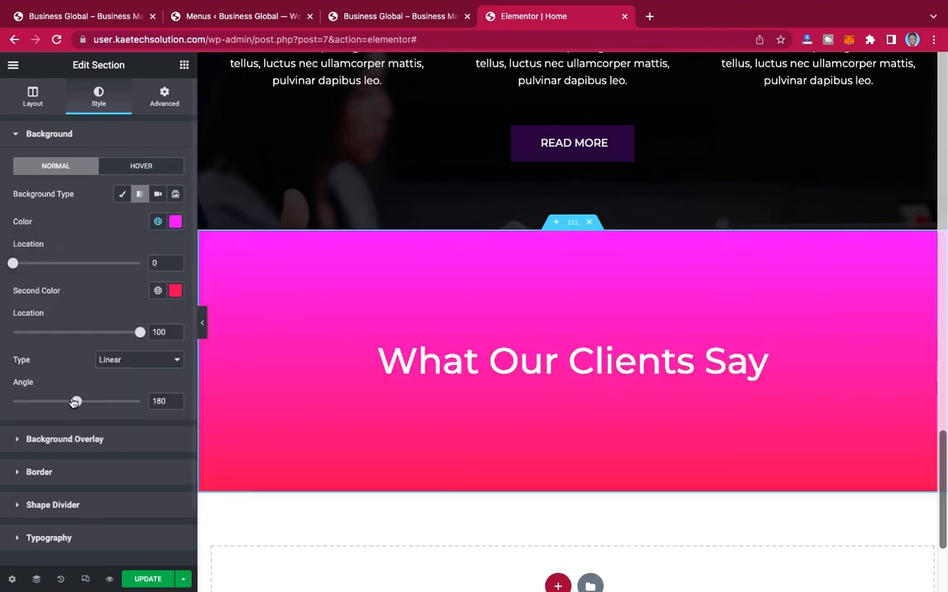
left_click(158, 291)
scroll(135, 353, "down", 3)
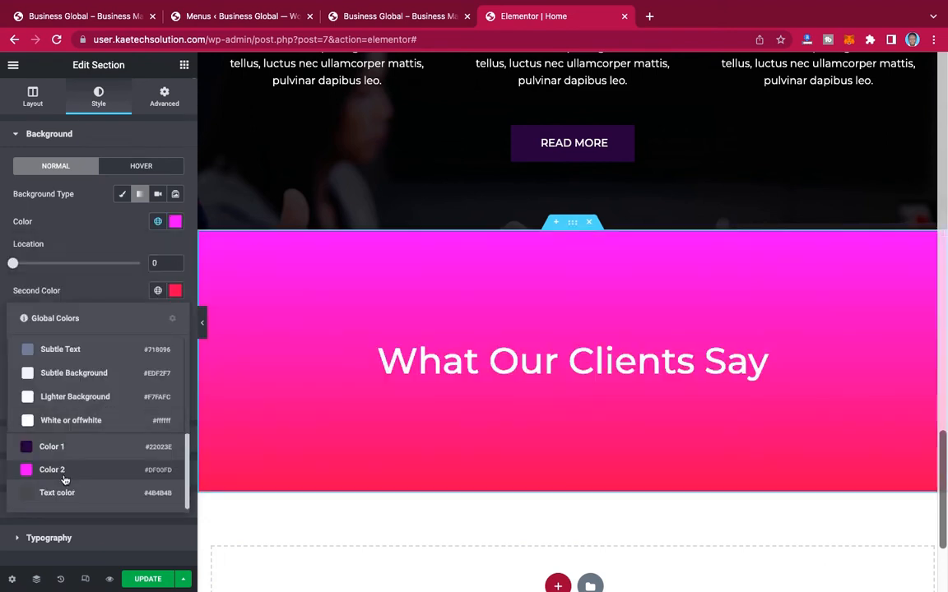
left_click(74, 446)
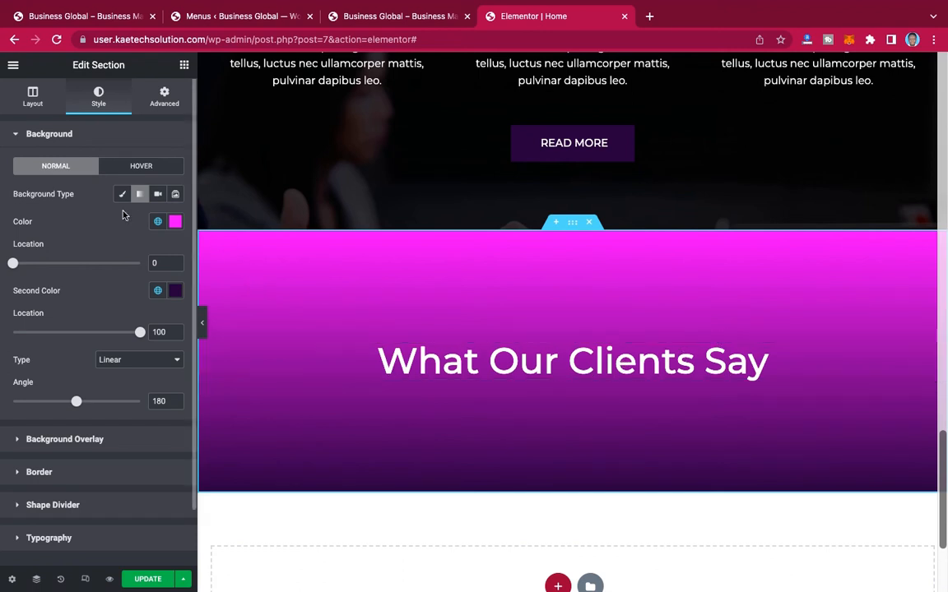
Step: Try out a Testimonial widget directly below the "What Our Clients Say" heading and delete it again
left_click(184, 66)
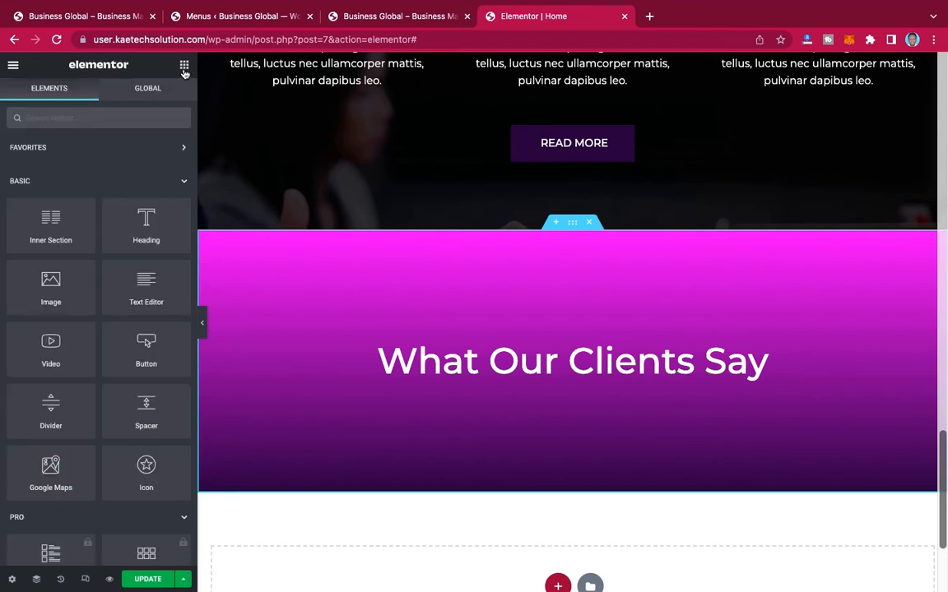
left_click(97, 115)
type("tes")
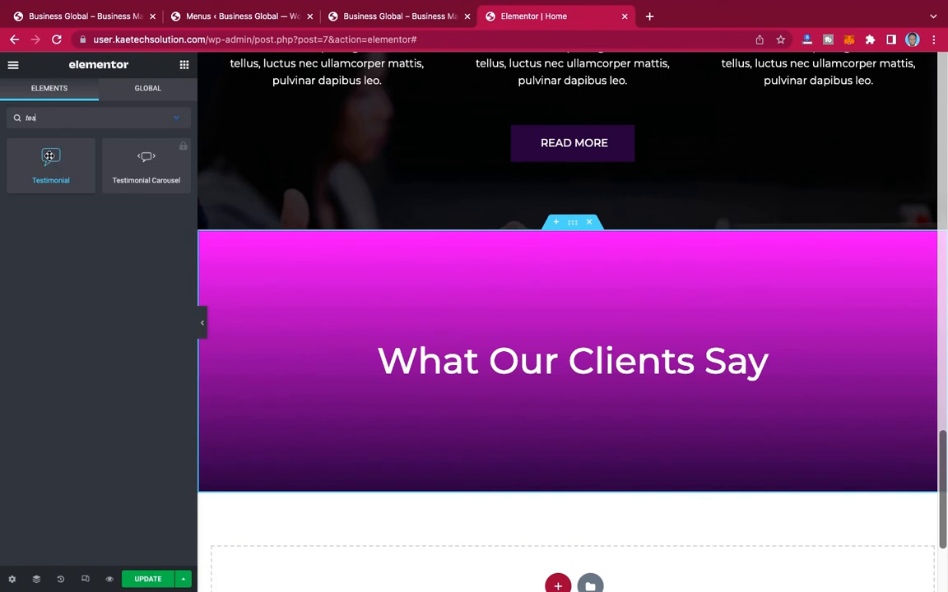
left_click_drag(50, 157, 494, 367)
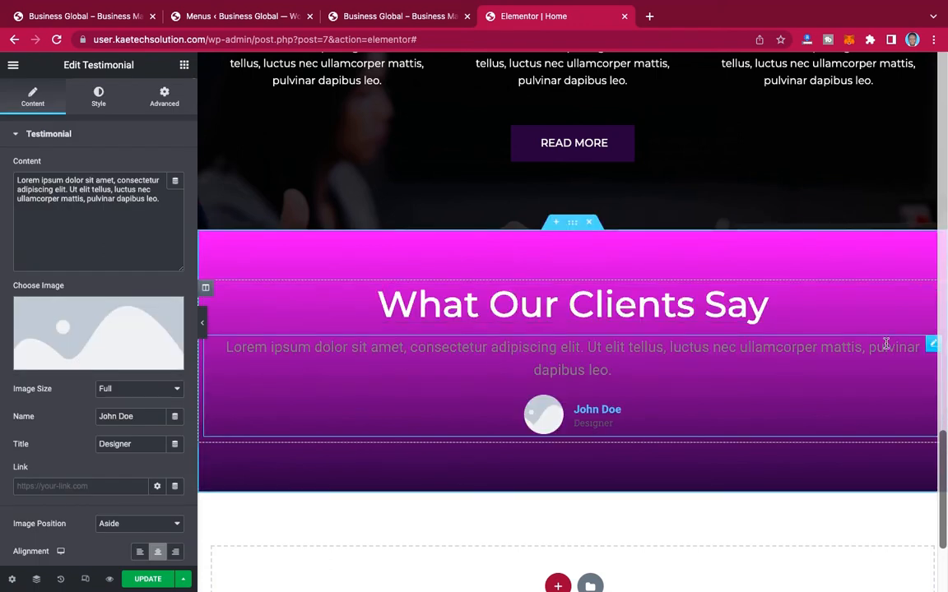
right_click(931, 345)
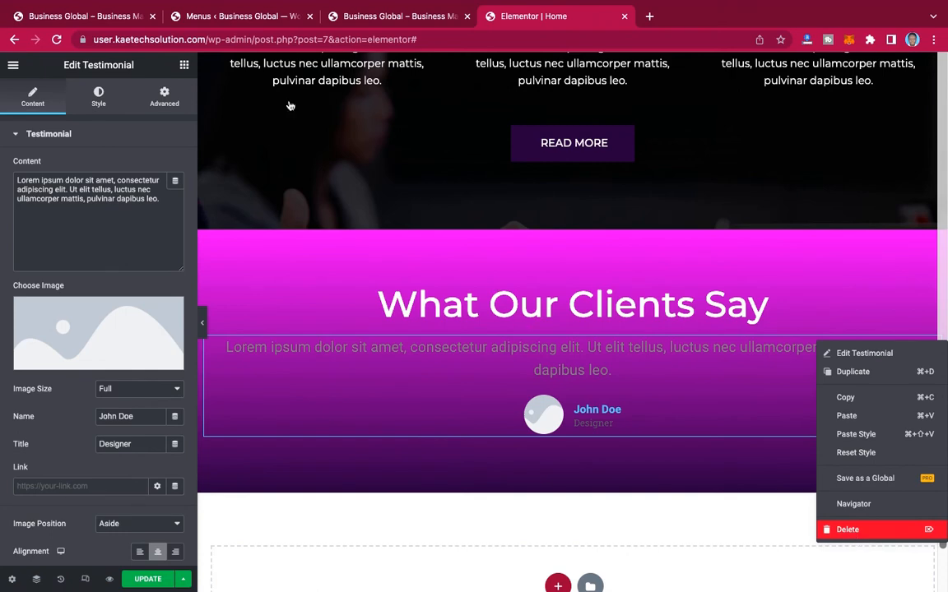
key("Delete")
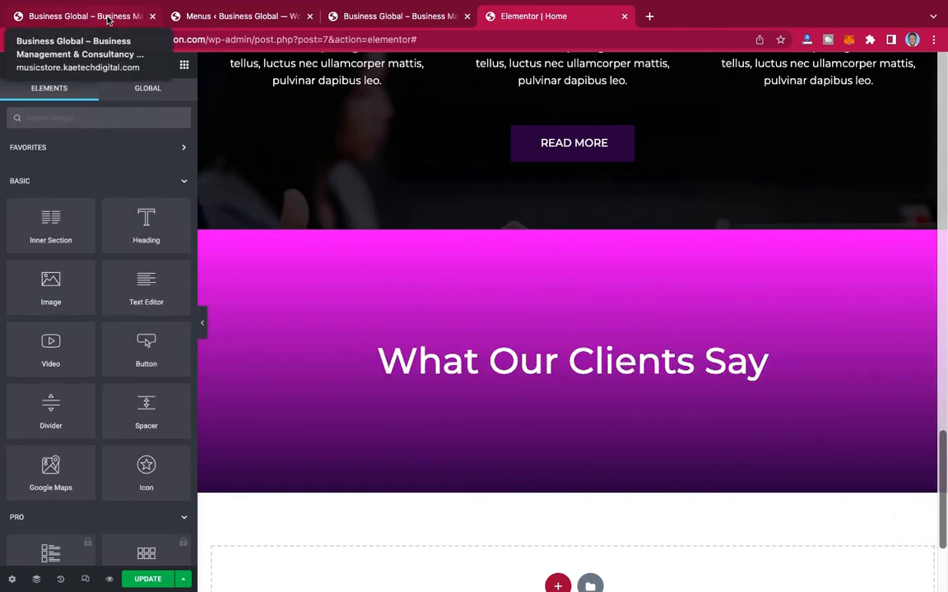
Step: Check the testimonials layout under the heading on the reference page and return to the Elementor editor
left_click(107, 17)
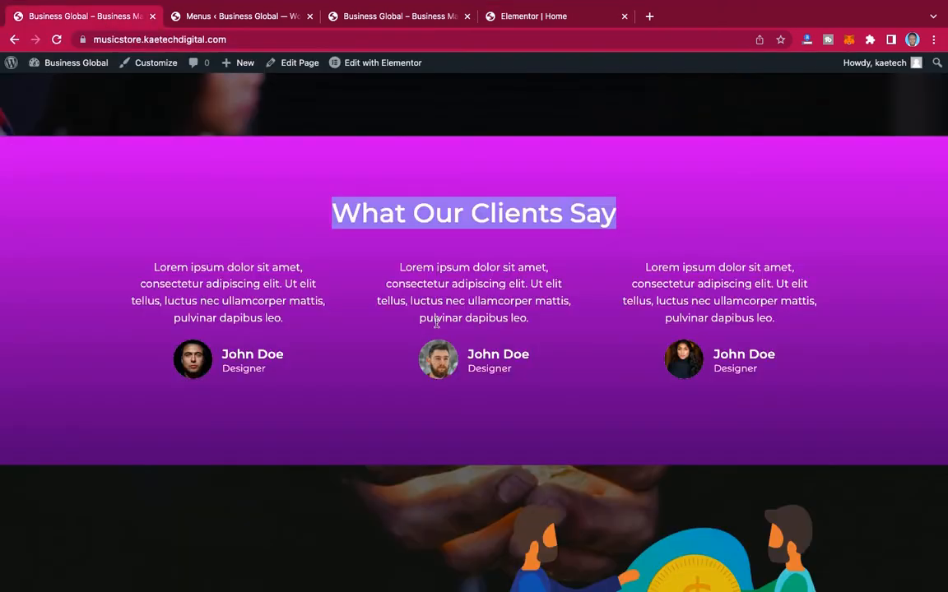
left_click(554, 18)
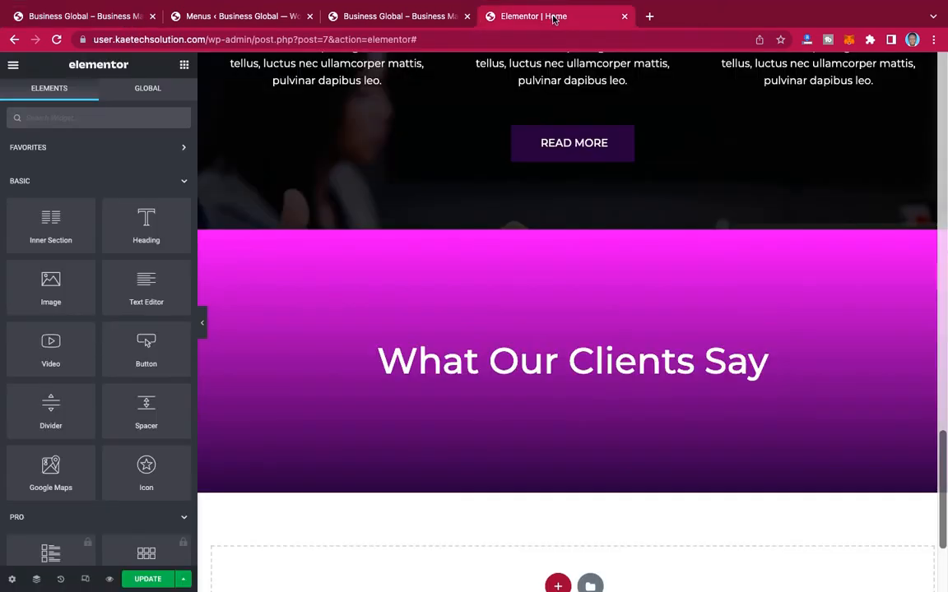
Step: Try to copy the three-column services inner section from "What We Do" and paste it at the "What Our Clients Say" heading
scroll(532, 224, "up", 5)
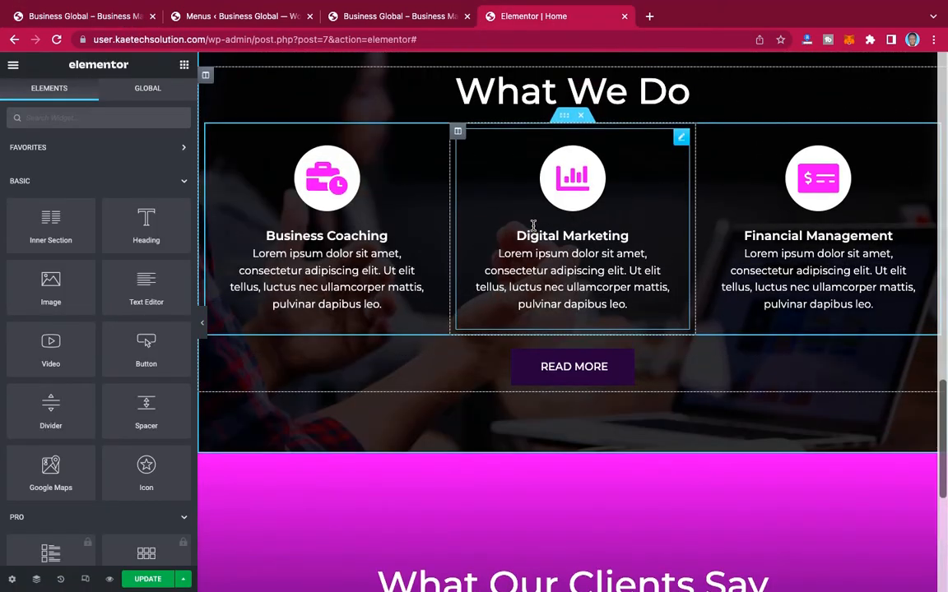
right_click(565, 118)
left_click(591, 172)
scroll(591, 175, "down", 1)
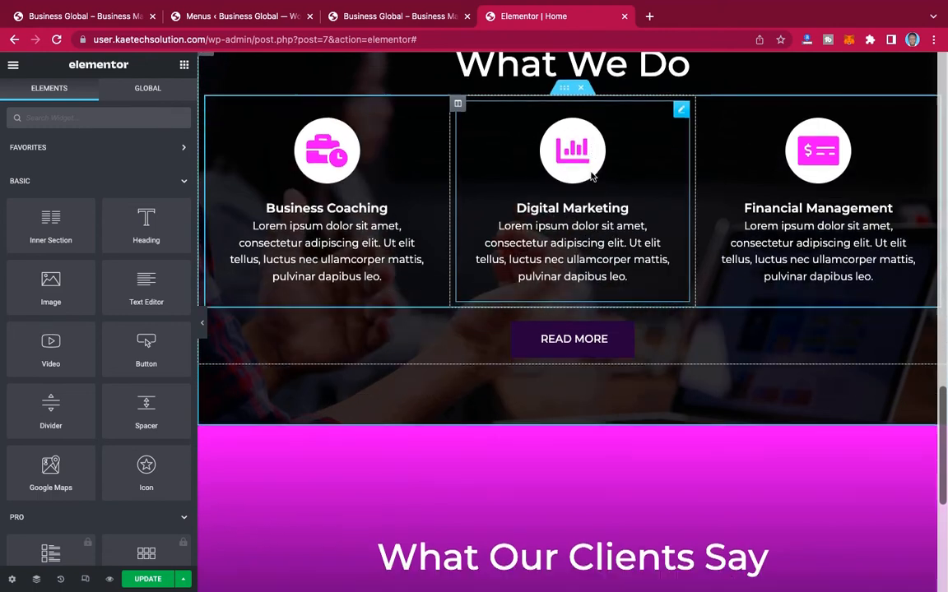
scroll(591, 175, "down", 8)
right_click(553, 180)
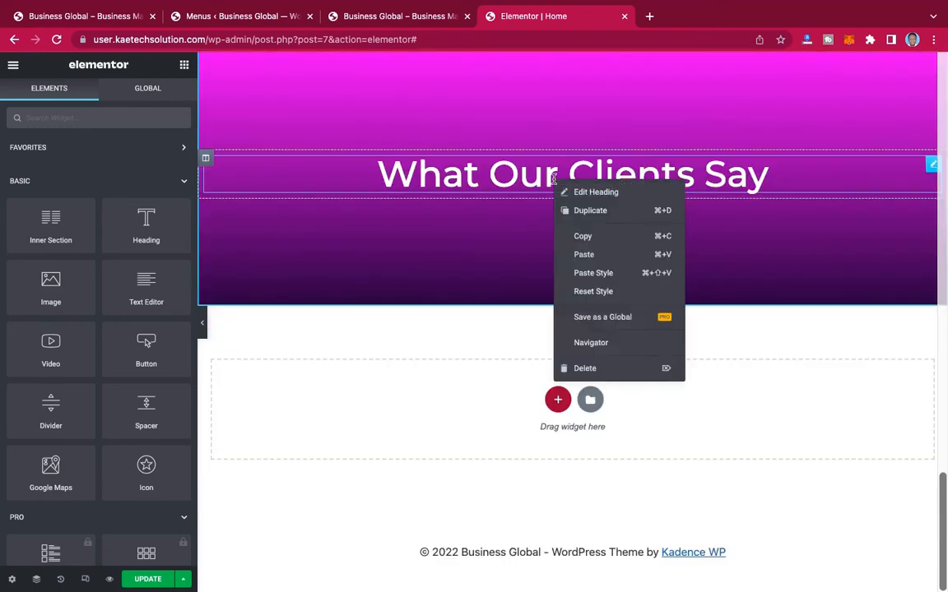
left_click(594, 136)
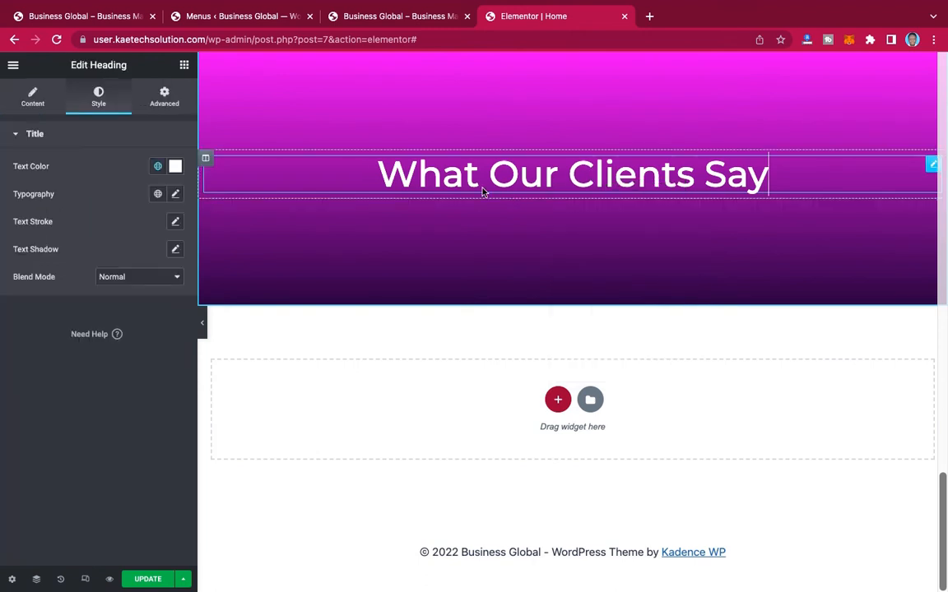
Step: Add an Inner Section below the "What Our Clients Say" heading and paste the style copied from the "What We Do" inner section onto it
left_click(186, 65)
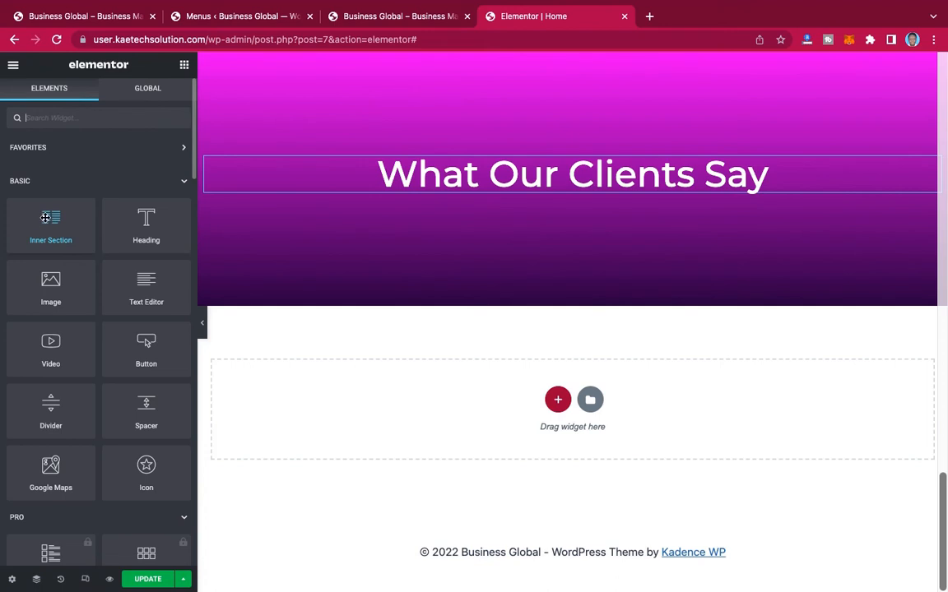
left_click_drag(46, 217, 586, 184)
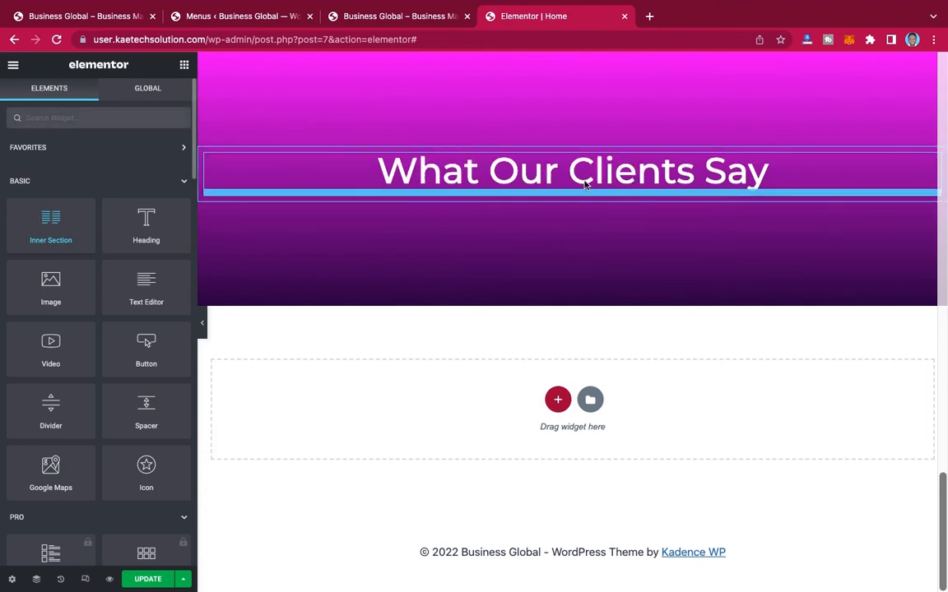
scroll(585, 184, "up", 4)
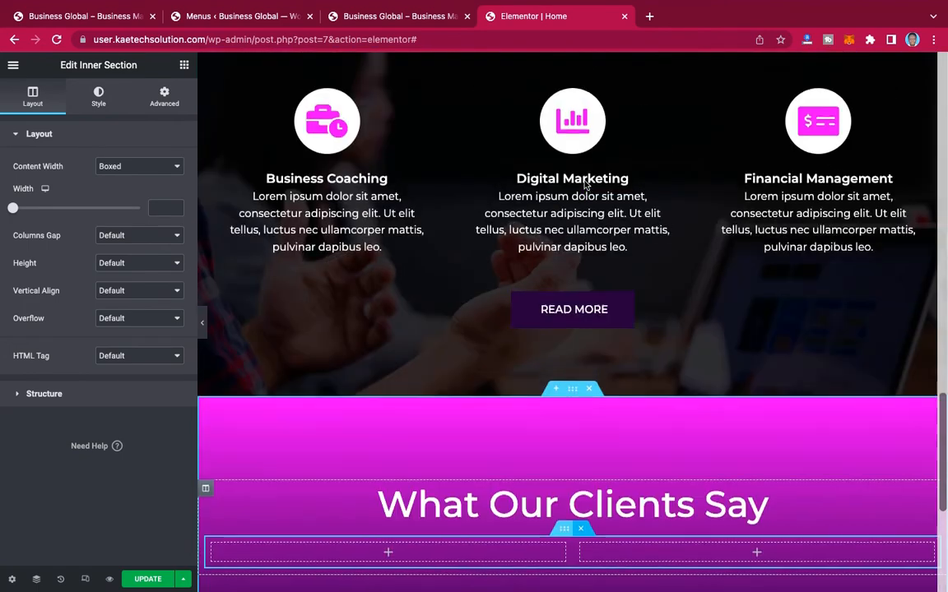
scroll(585, 185, "up", 2)
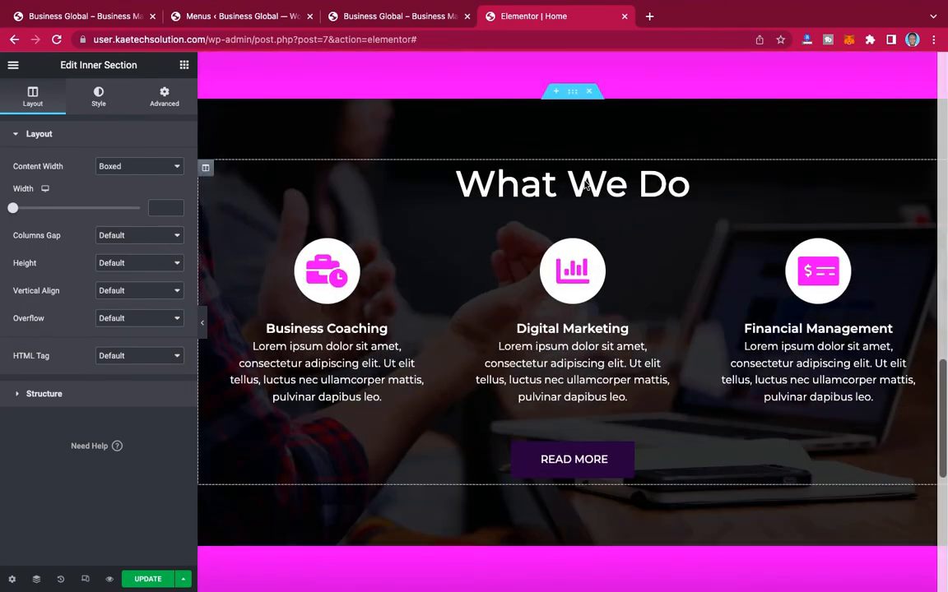
scroll(496, 346, "down", 3)
scroll(496, 345, "up", 3)
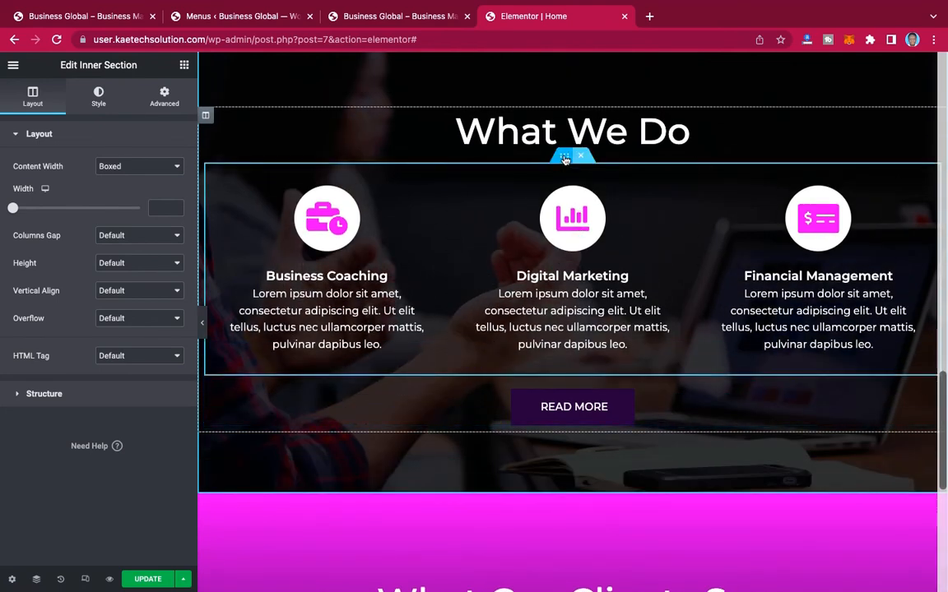
right_click(564, 159)
left_click(591, 211)
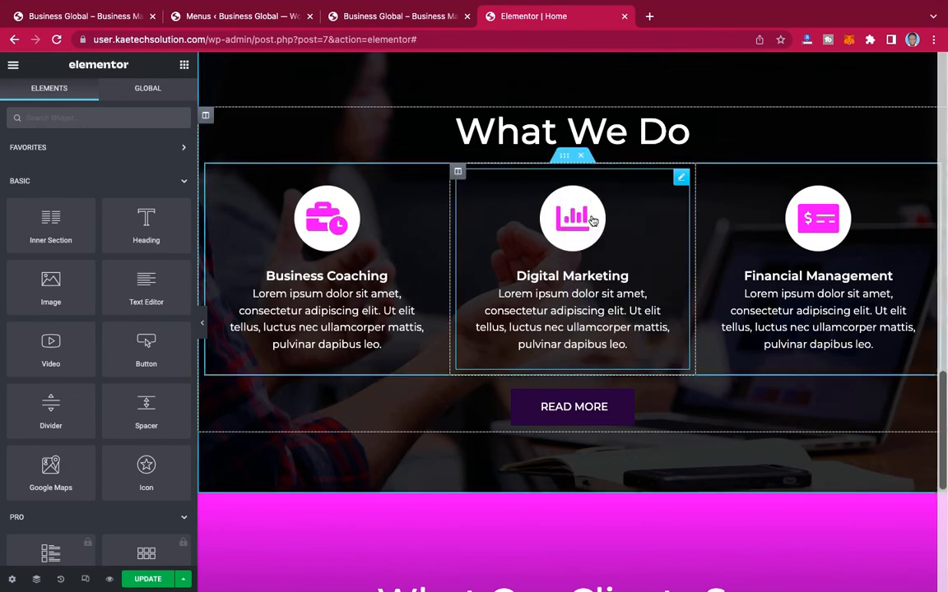
scroll(590, 219, "down", 5)
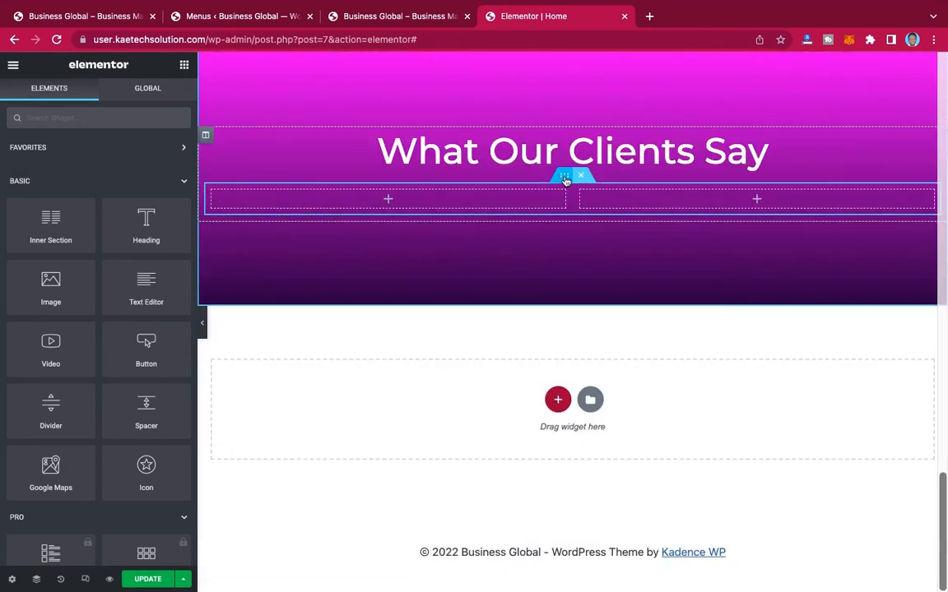
right_click(566, 178)
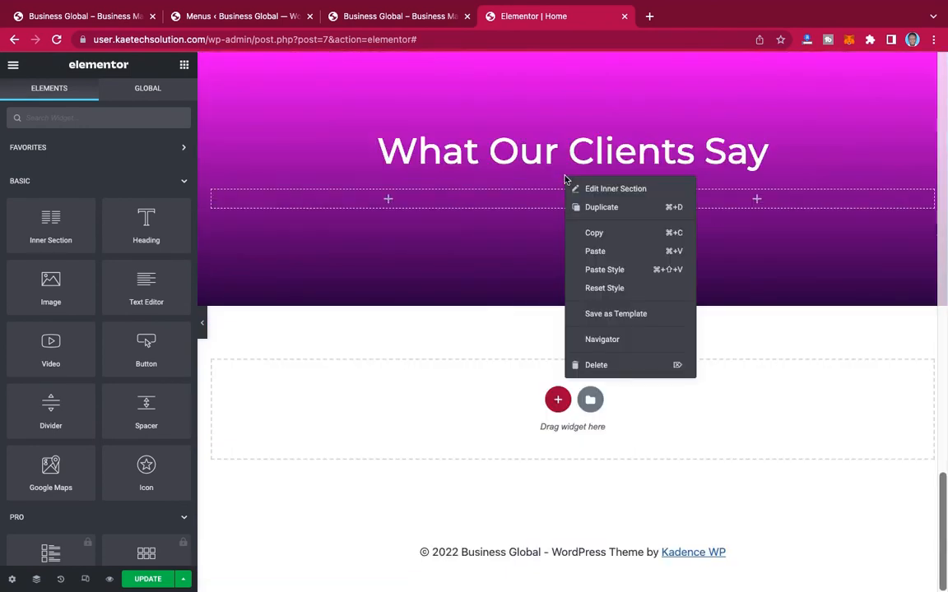
left_click(598, 270)
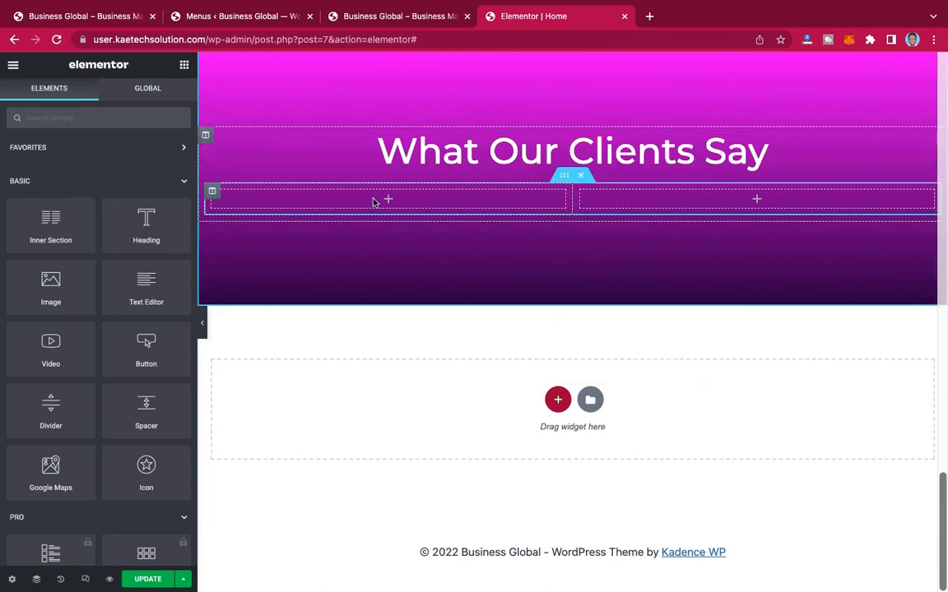
Step: Duplicate the first column of the new inner section to make three columns, and place a Testimonial widget in the first one
right_click(213, 193)
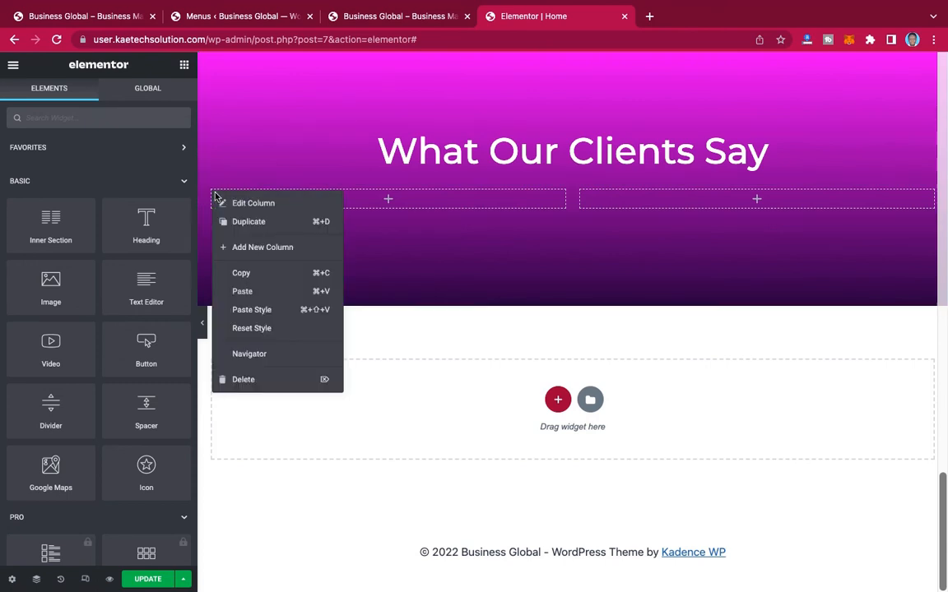
left_click(249, 222)
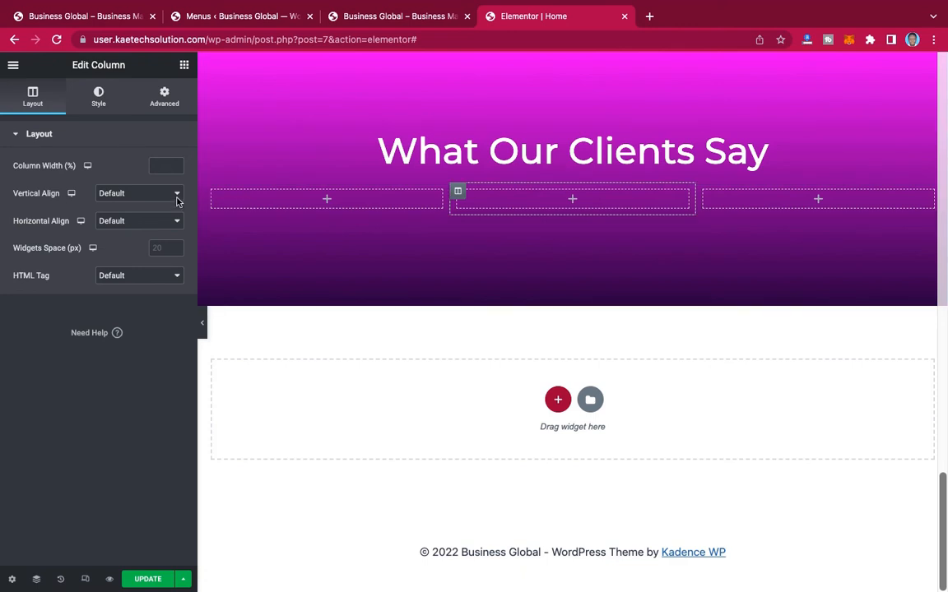
left_click(185, 65)
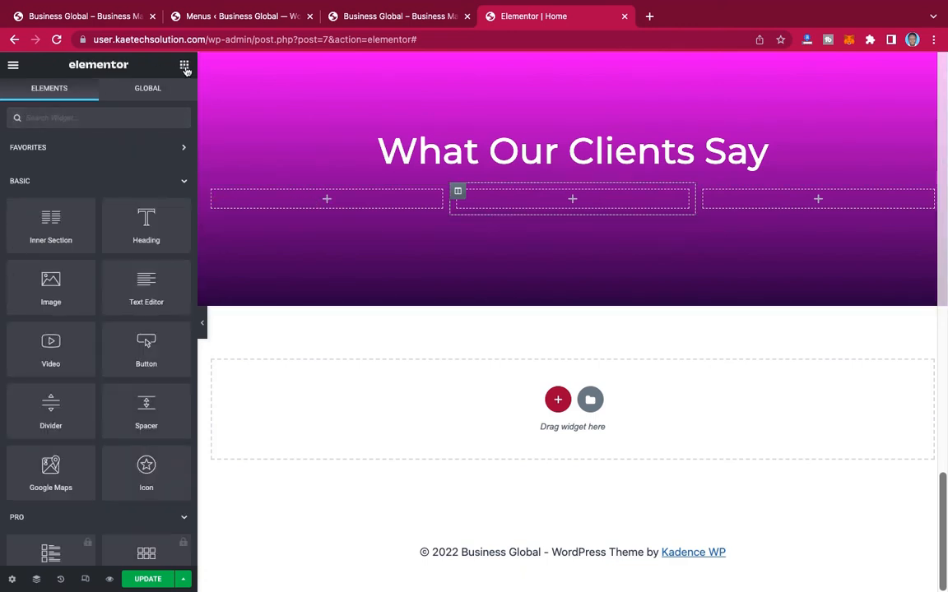
left_click(122, 118)
type("testi")
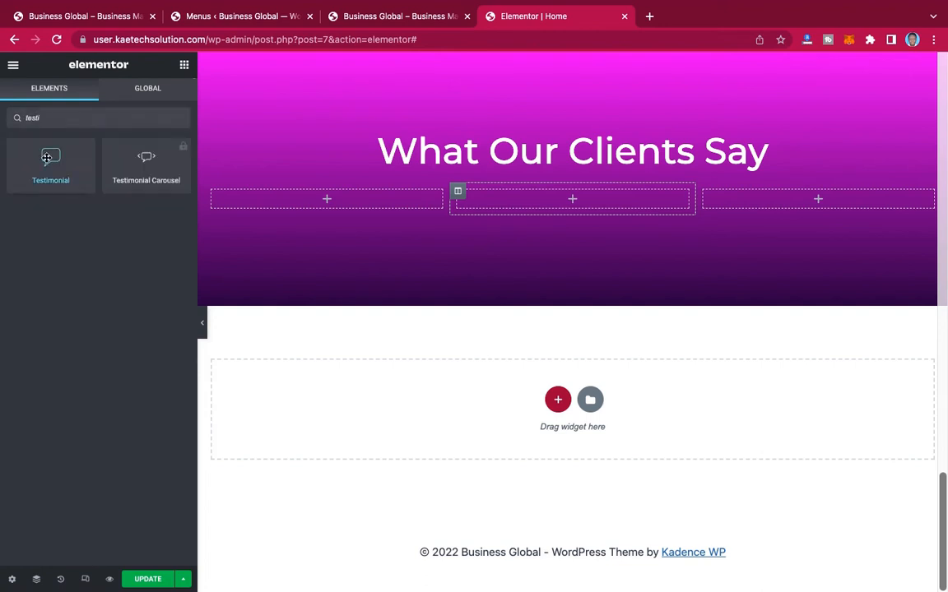
left_click_drag(47, 157, 333, 198)
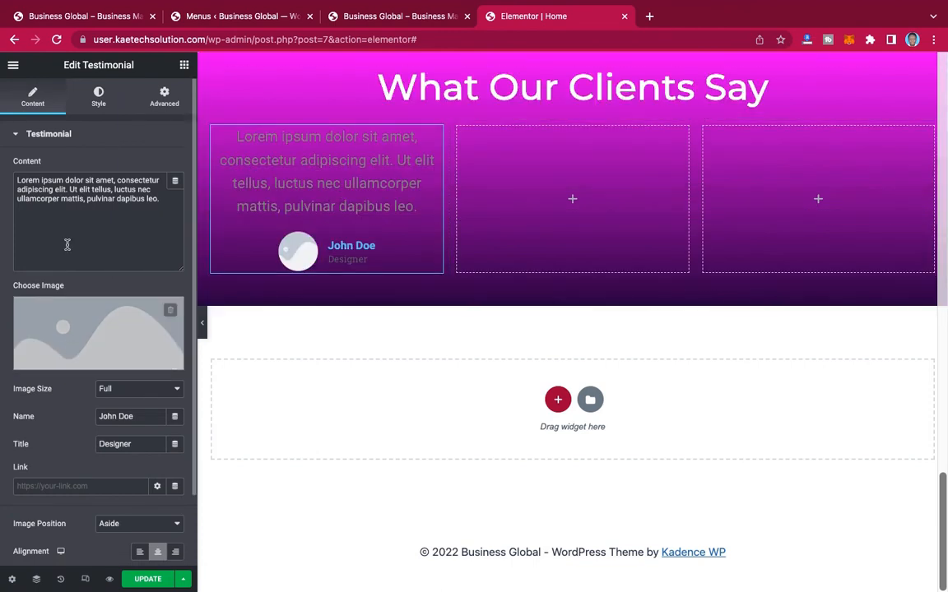
Step: Set the first testimonial's image to testi5-2.jpg from the Media Library
left_click(89, 321)
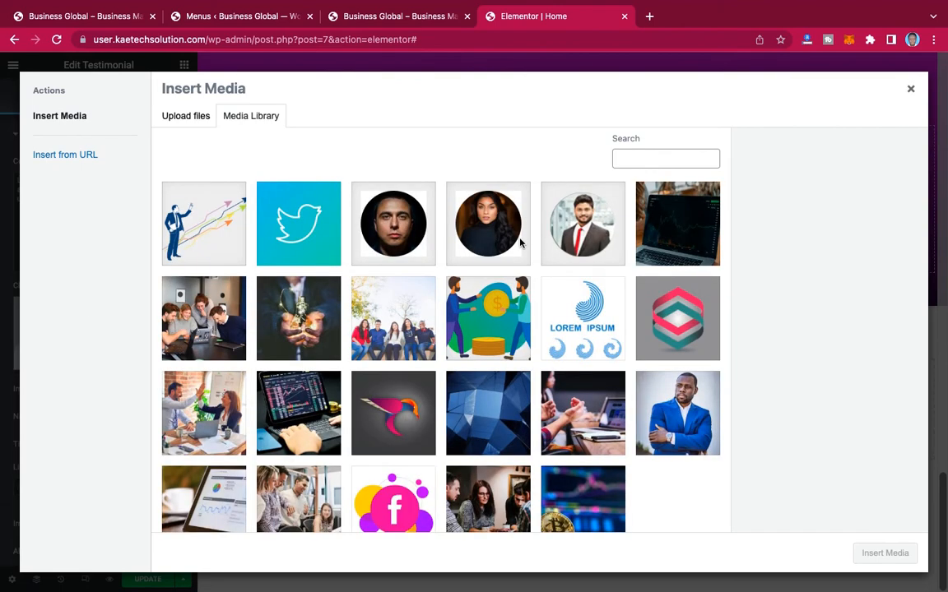
left_click(353, 206)
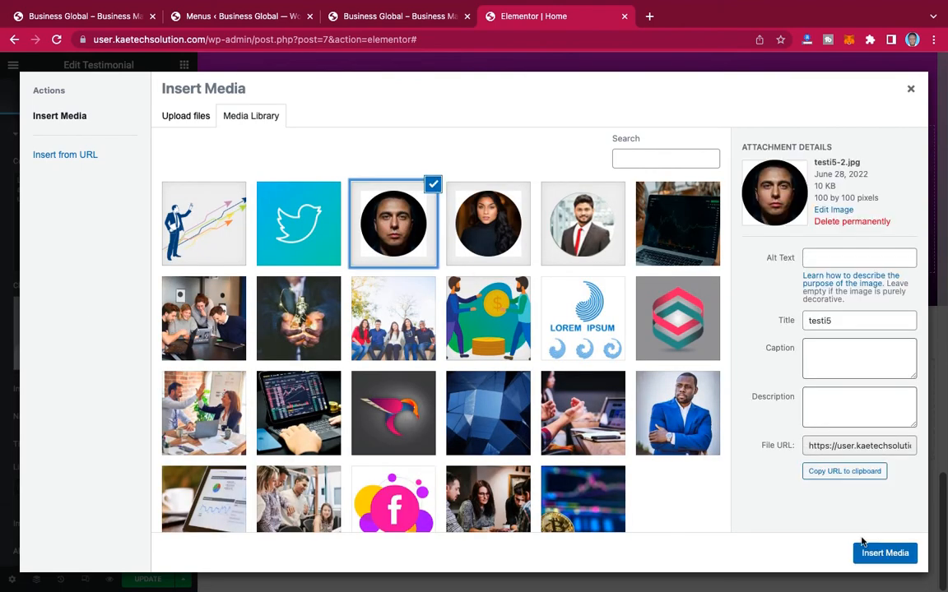
left_click(868, 563)
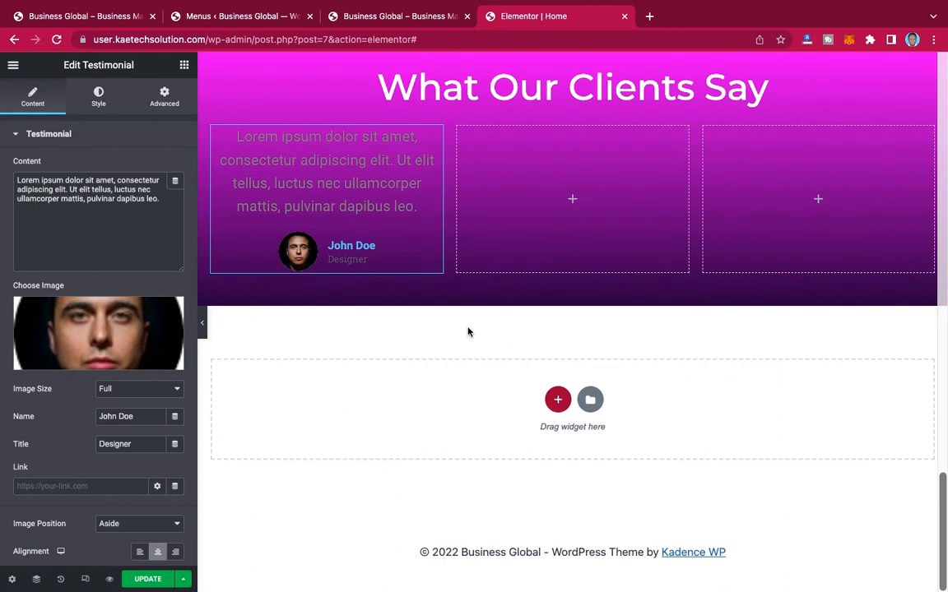
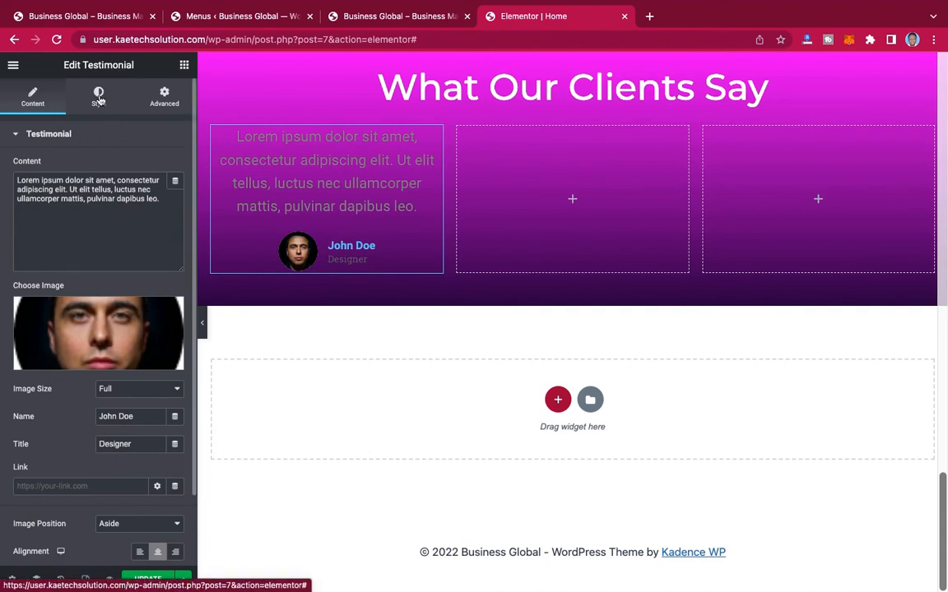
Step: Set the first testimonial's content text colour to white (#FFFFFF) and its typography to the global font 2
left_click(99, 98)
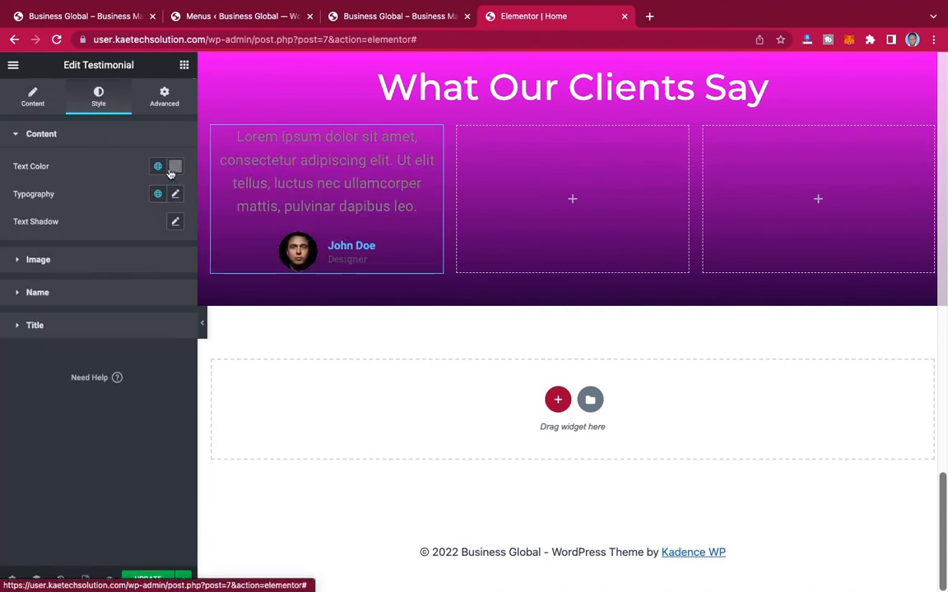
left_click(175, 168)
left_click_drag(76, 239, 2, 205)
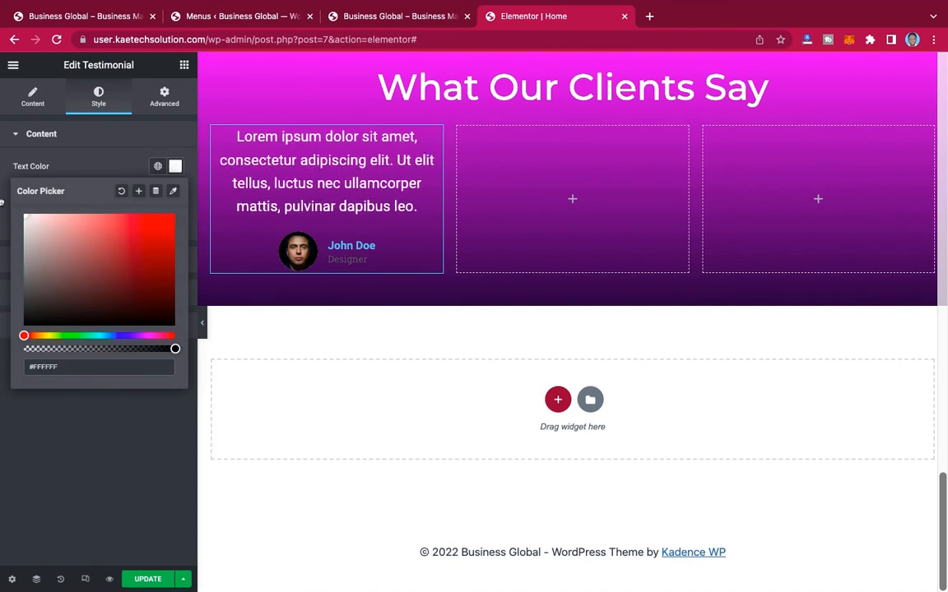
left_click(81, 164)
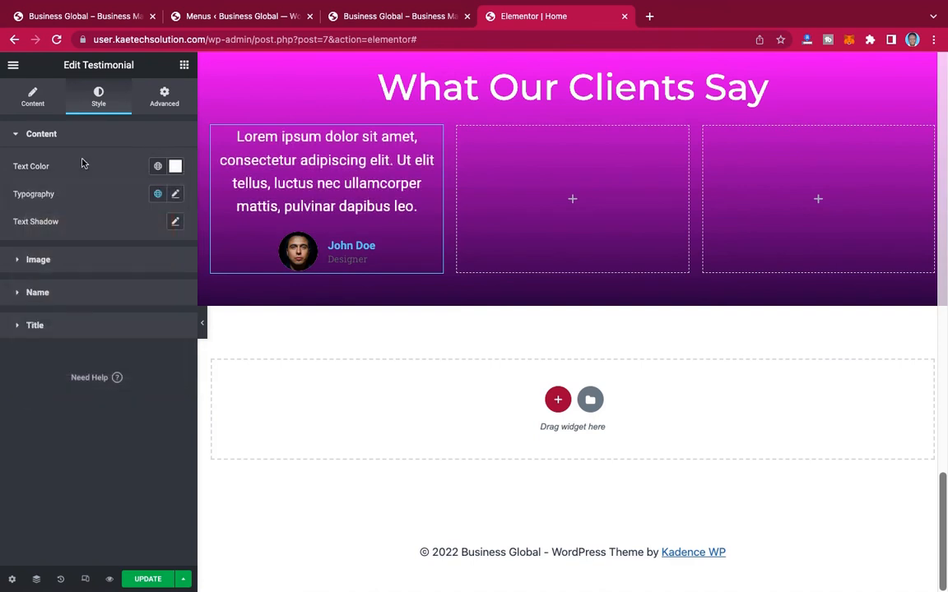
left_click(158, 195)
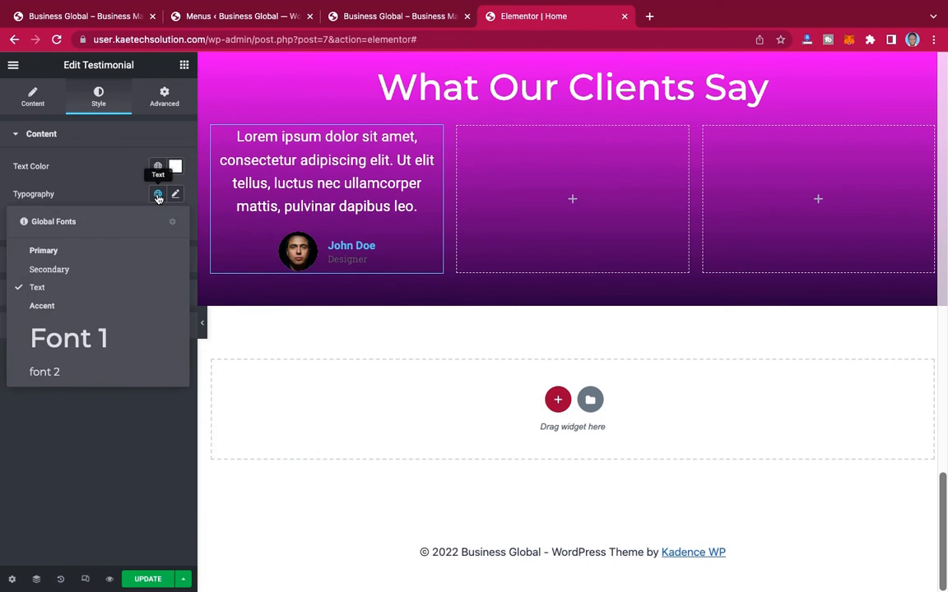
left_click(67, 372)
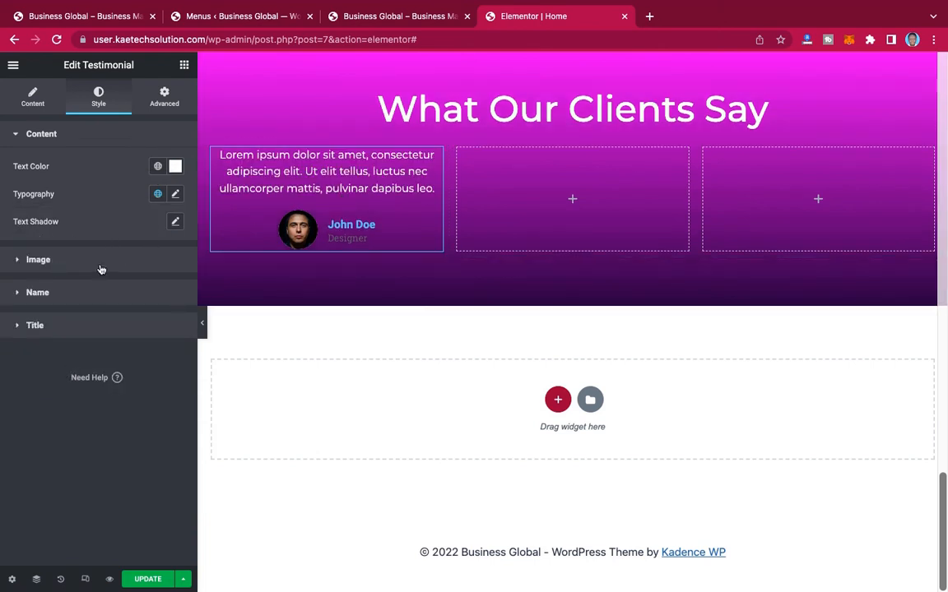
Step: Set the text colour of the first testimonial's name and title to the global colour White or offwhite
left_click(83, 296)
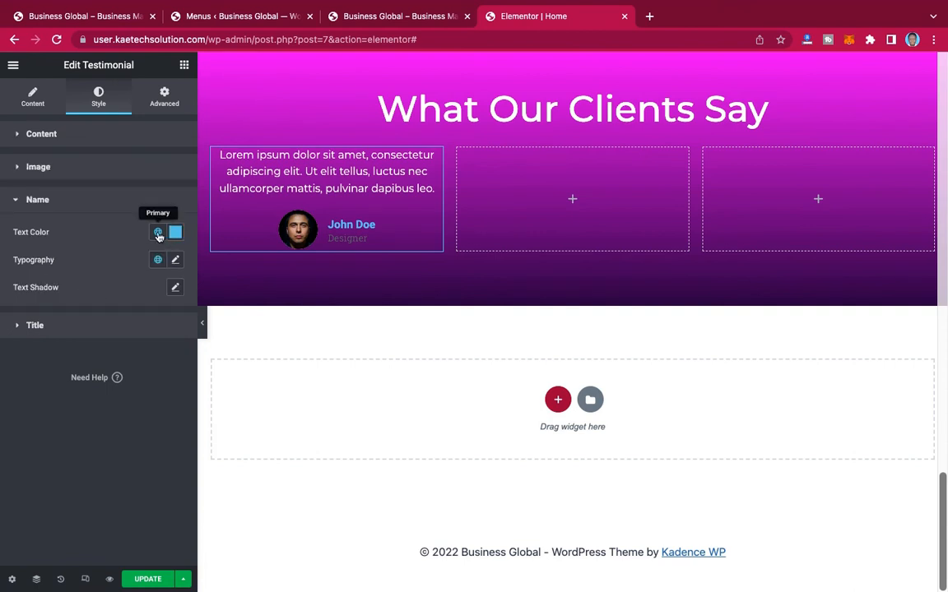
left_click(158, 234)
scroll(105, 363, "down", 5)
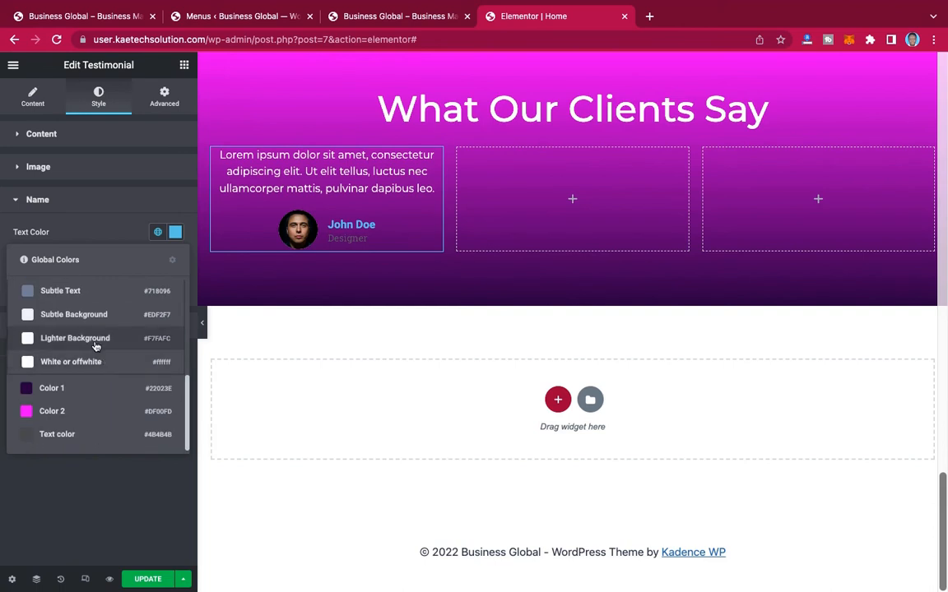
left_click(83, 362)
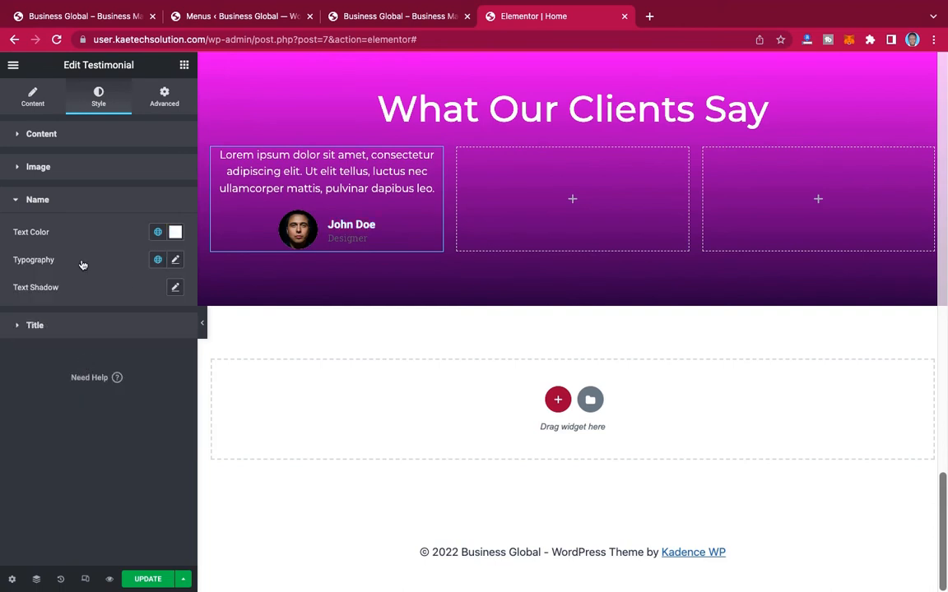
left_click(158, 260)
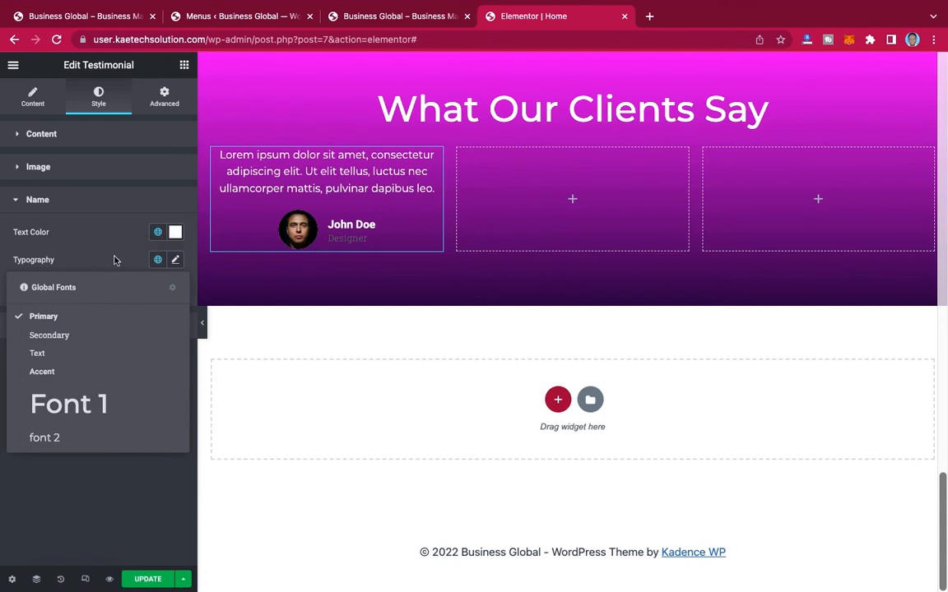
left_click(116, 260)
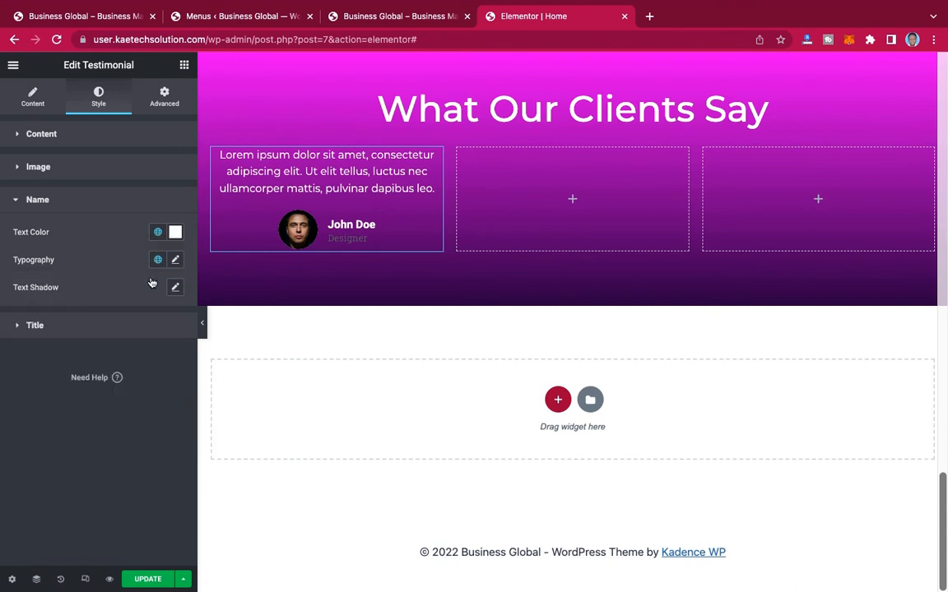
left_click(66, 331)
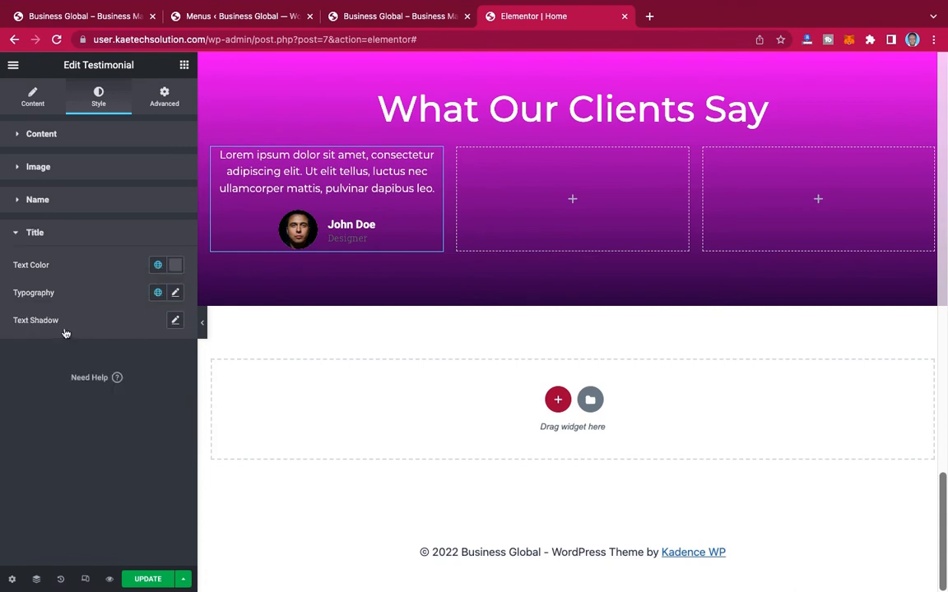
left_click(156, 265)
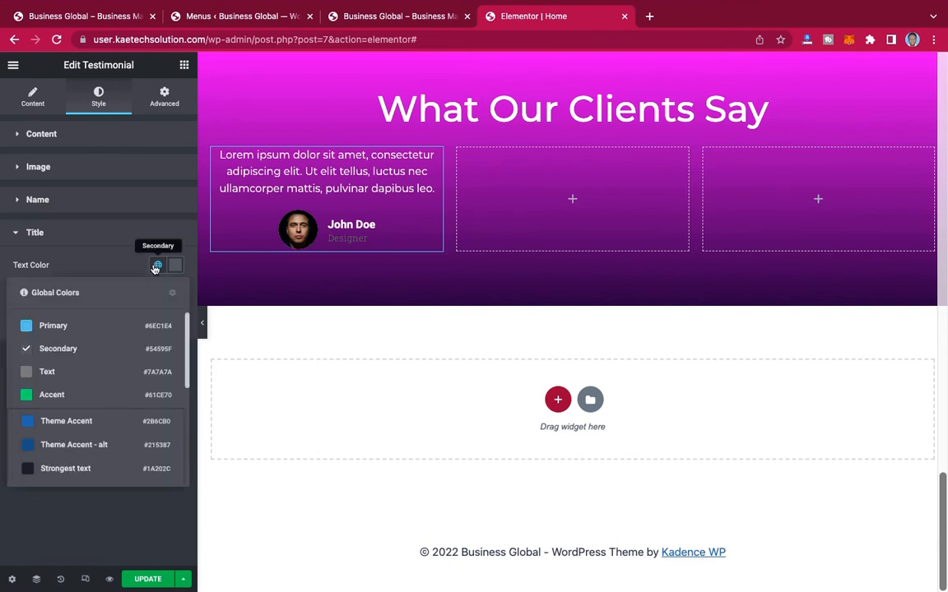
scroll(70, 376, "down", 3)
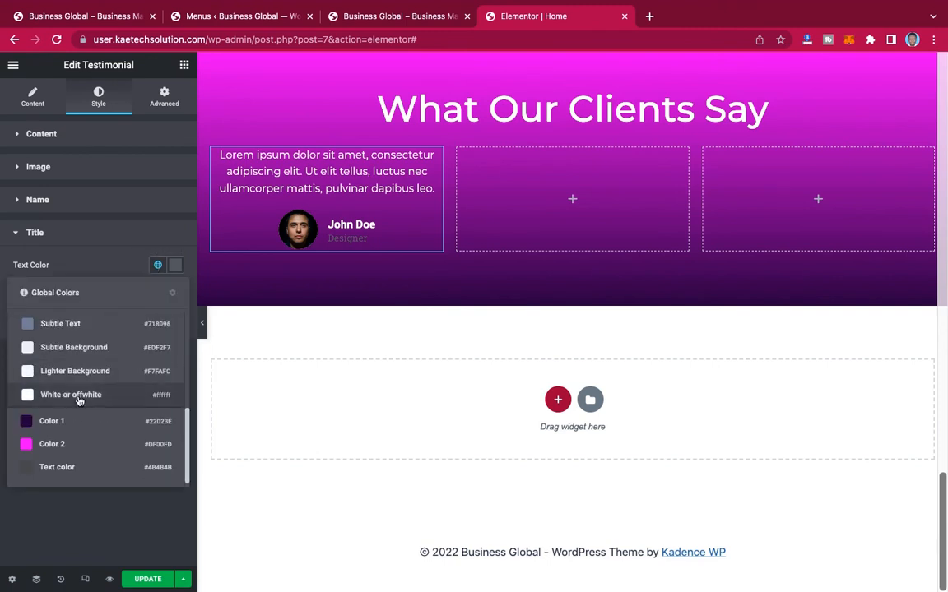
left_click(74, 398)
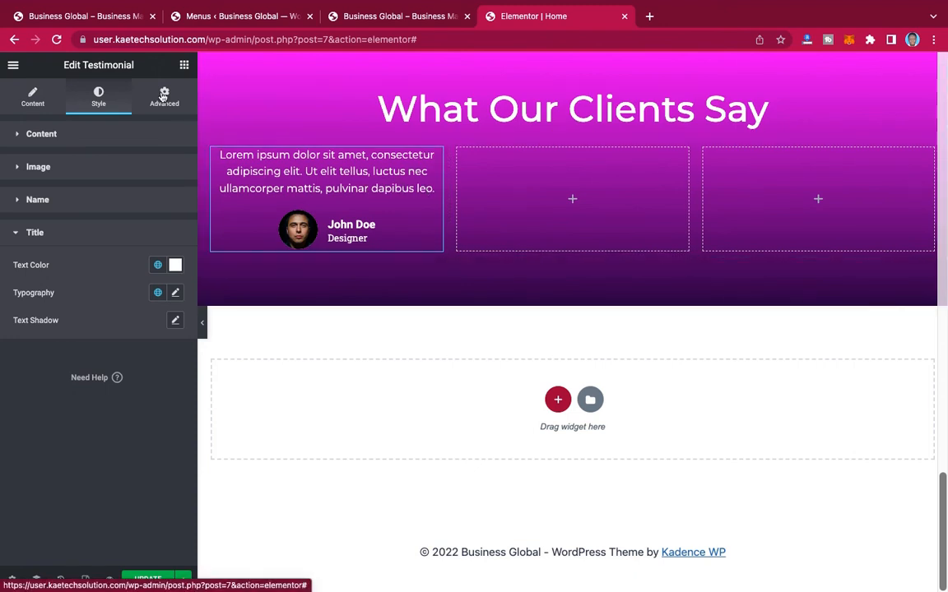
Step: Give the first testimonial 20 px padding on all sides and paste copies of it into the second and third columns
left_click(163, 98)
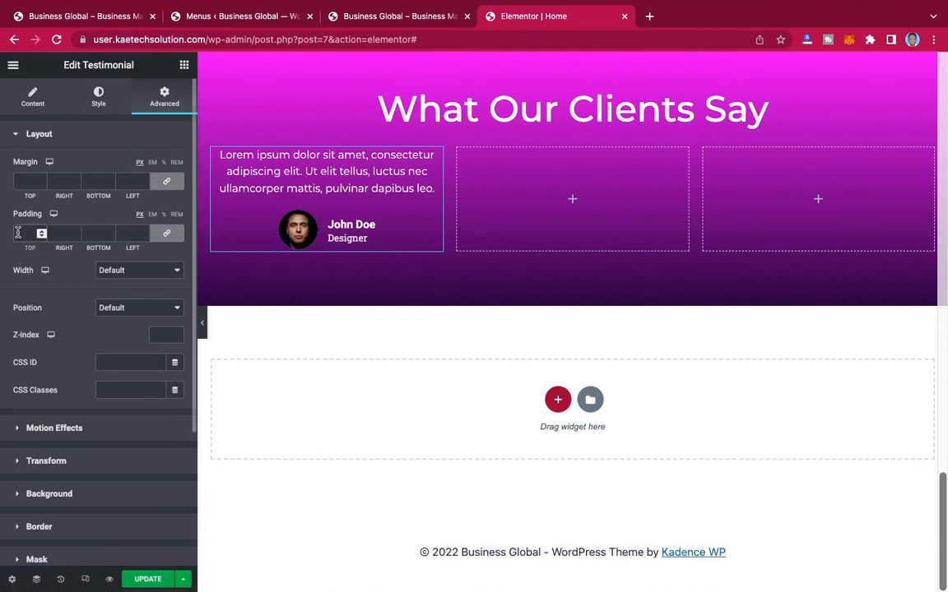
type("20")
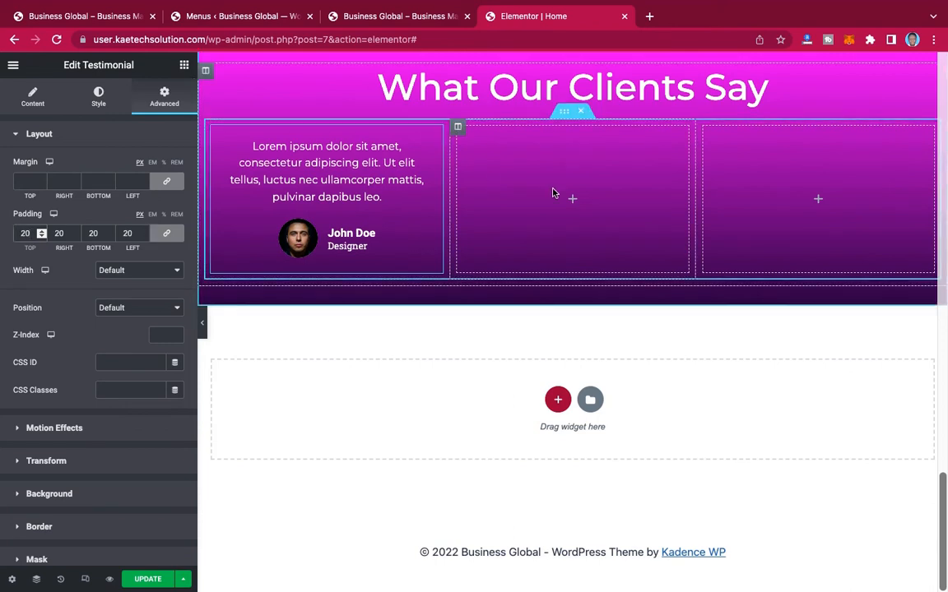
right_click(434, 134)
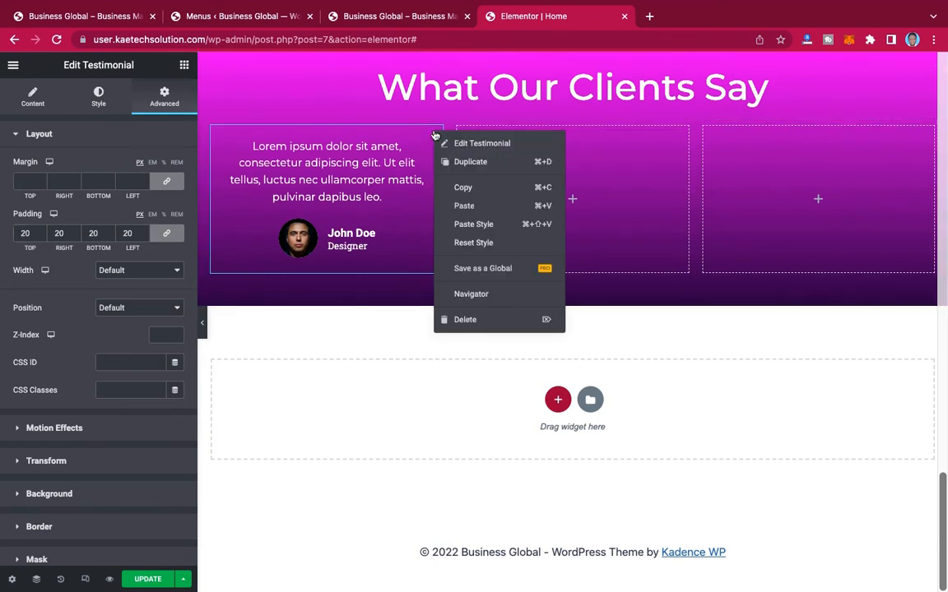
left_click(461, 186)
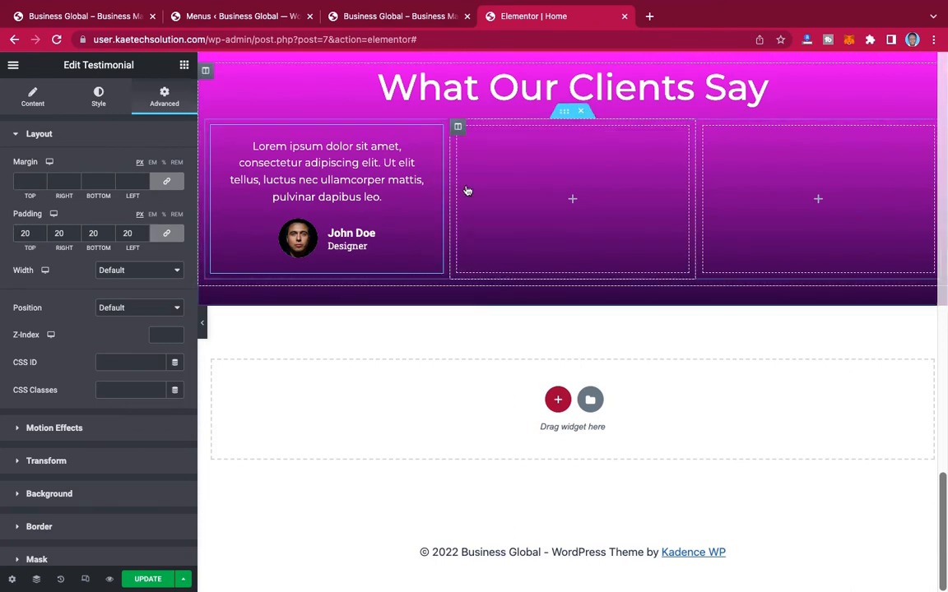
right_click(508, 183)
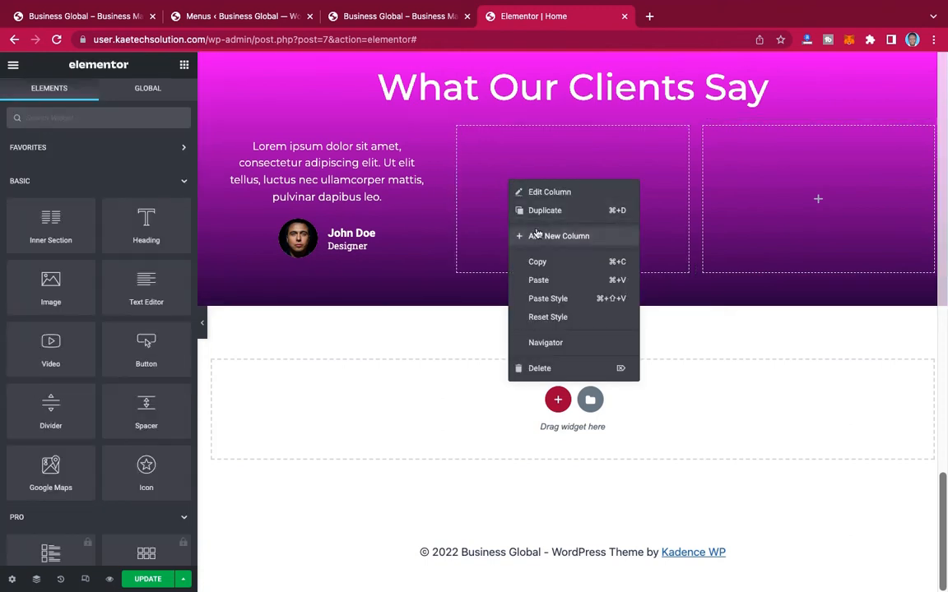
left_click(539, 280)
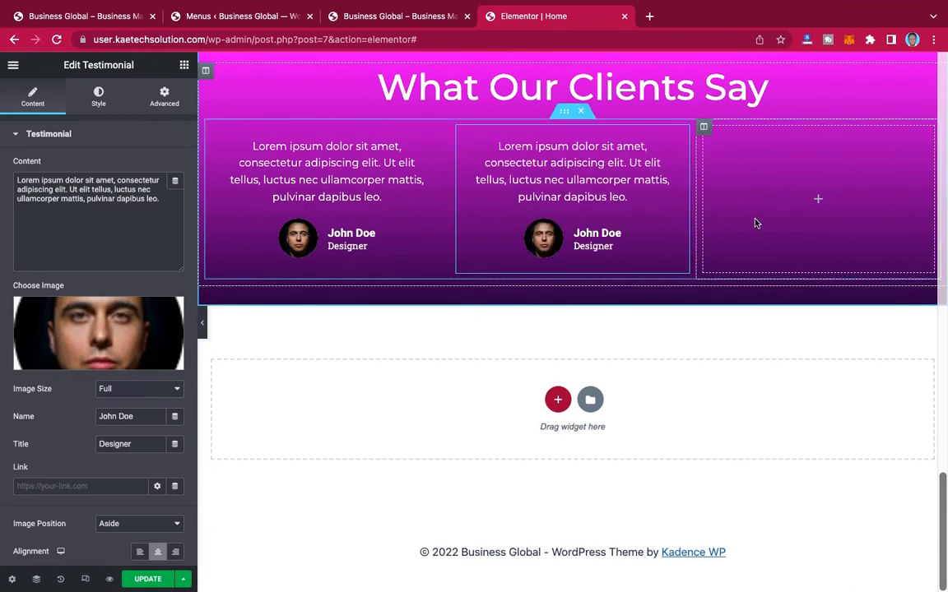
right_click(790, 194)
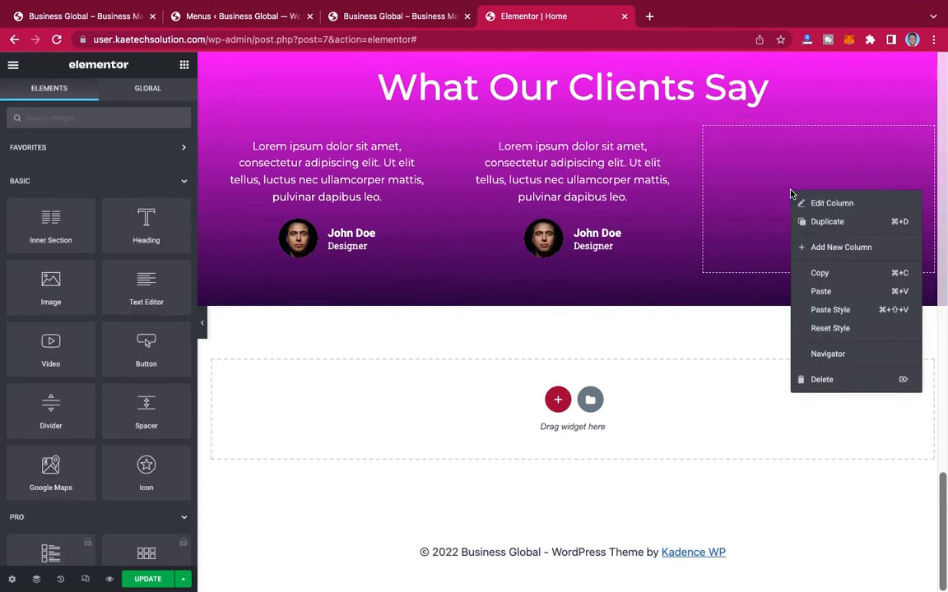
left_click(823, 293)
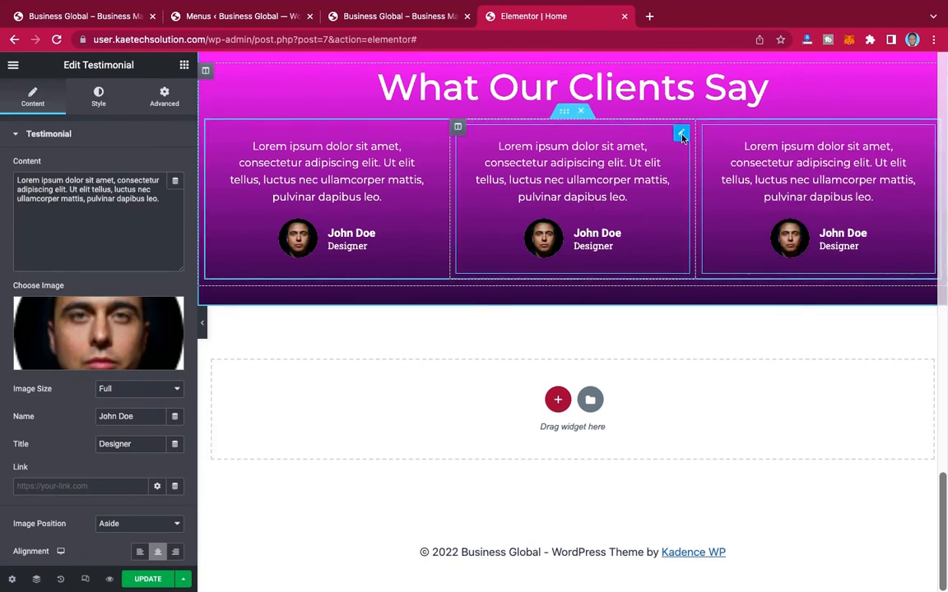
Step: Set the second testimonial's image to testi3-2.jpg from the Media Library and enter a different client name
left_click(681, 137)
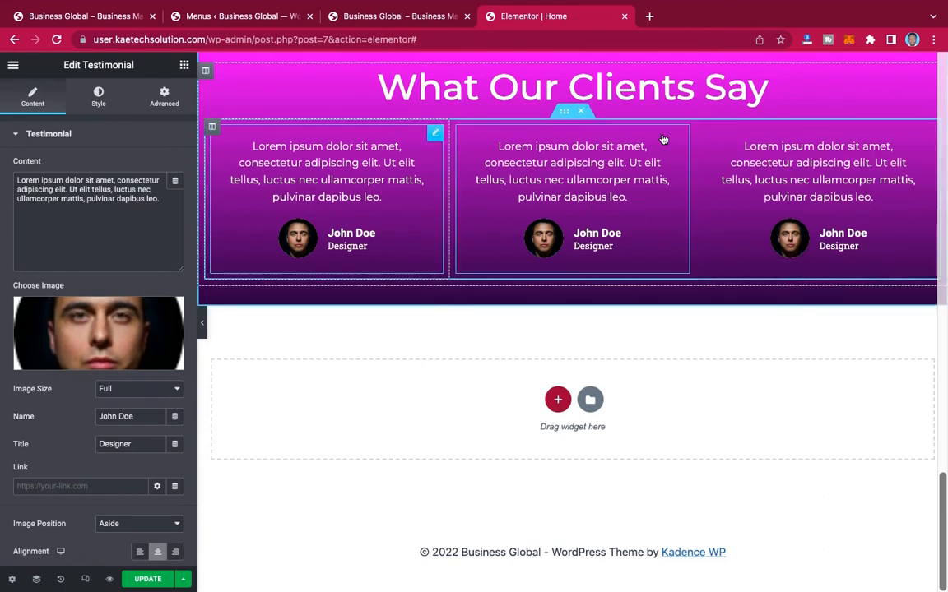
left_click(73, 325)
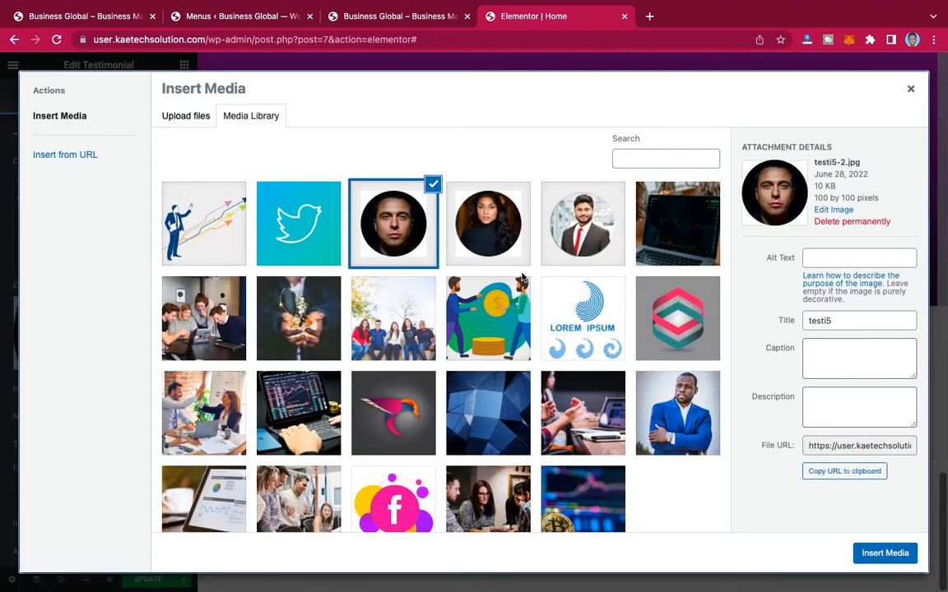
left_click(466, 248)
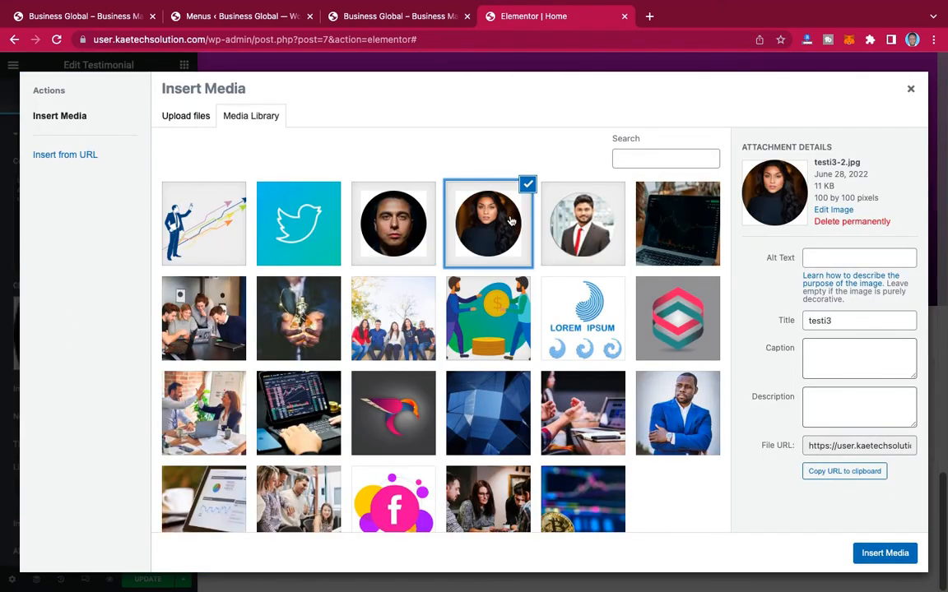
left_click(886, 552)
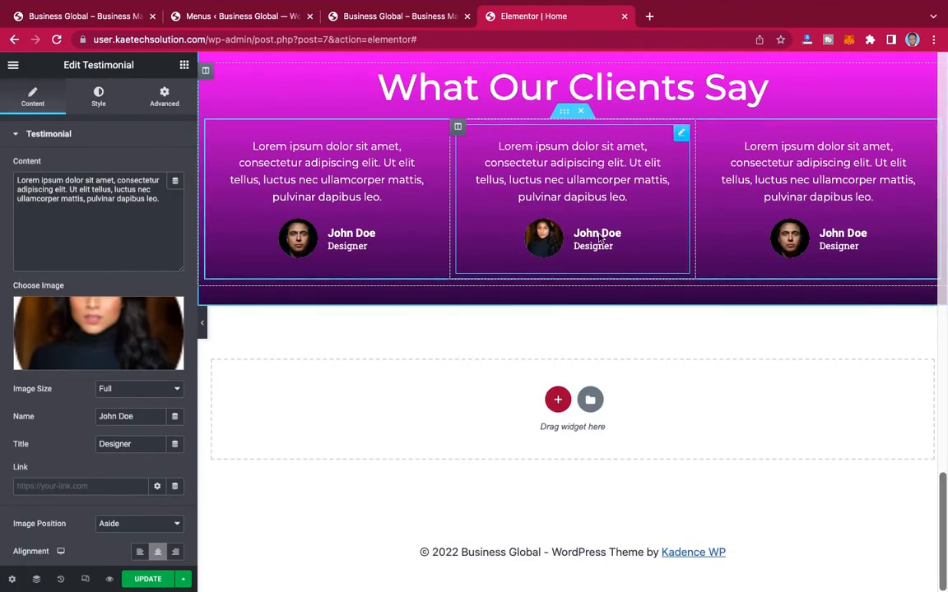
left_click_drag(136, 416, 40, 419)
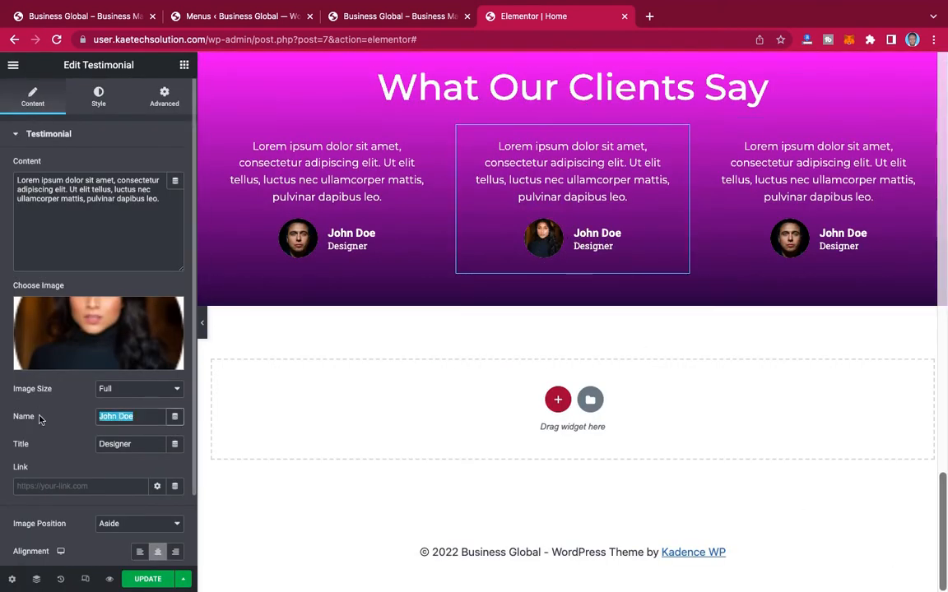
type("Chr")
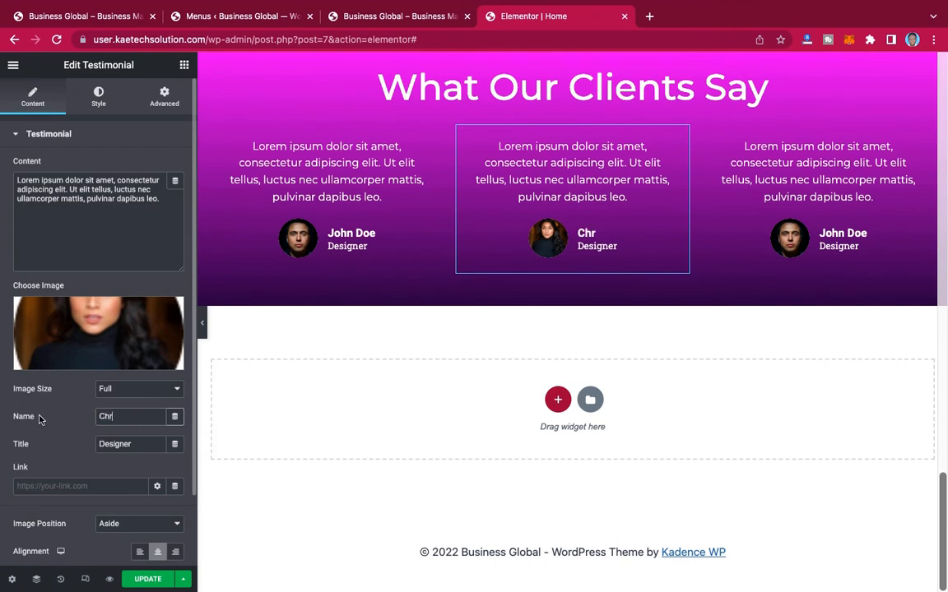
type("istiana Doe")
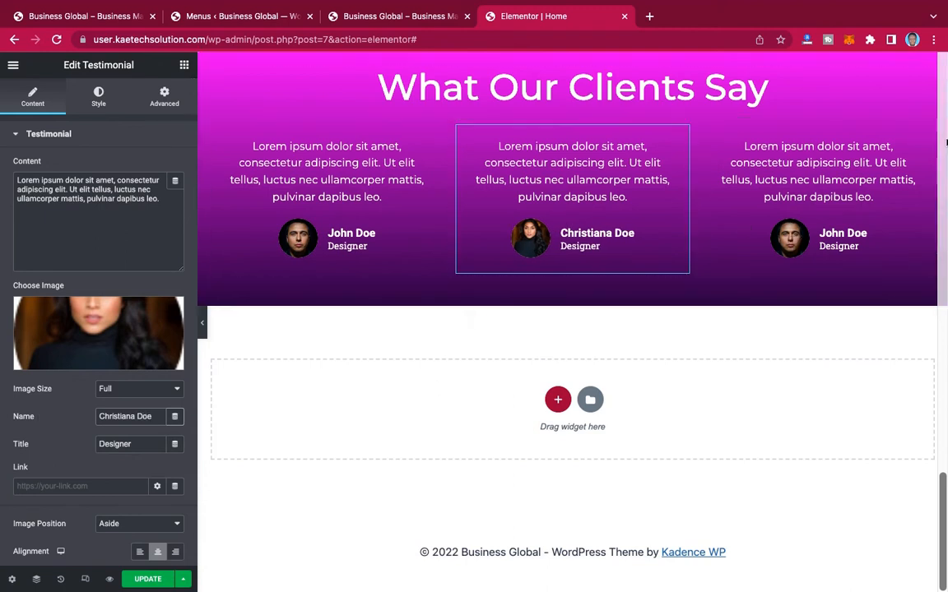
Step: Set the third testimonial's image to testi2.png from the Media Library and enter a different client name
left_click(926, 134)
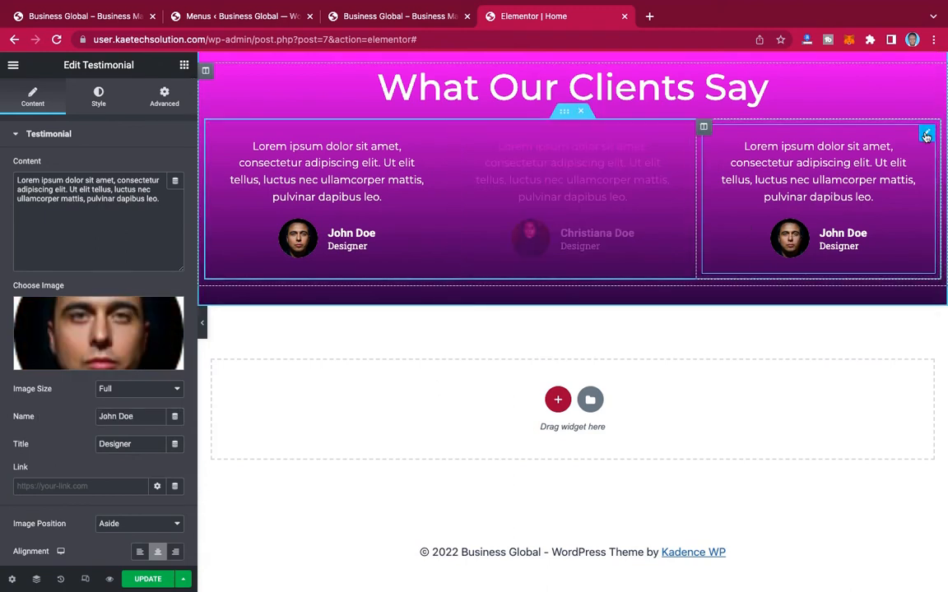
left_click(88, 339)
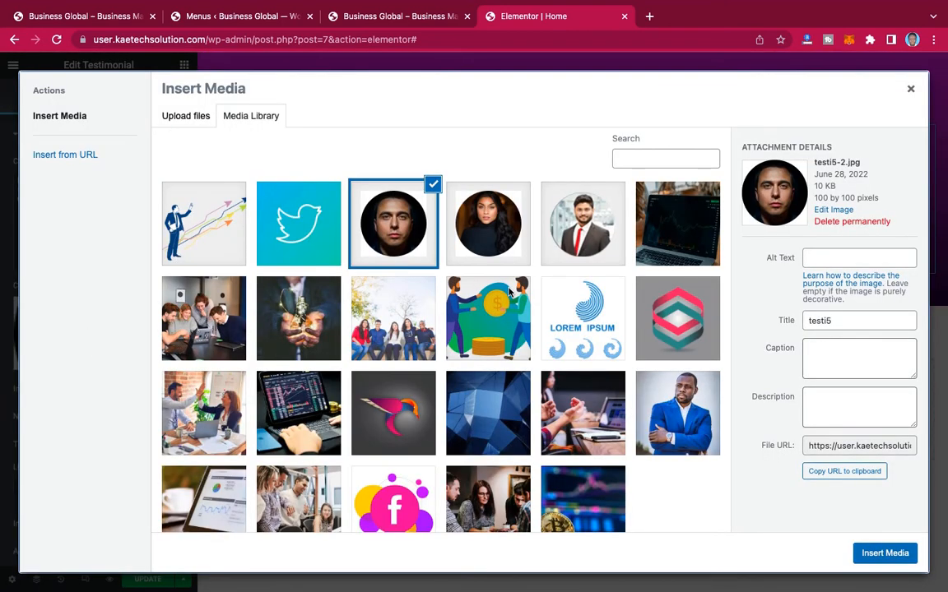
left_click(568, 230)
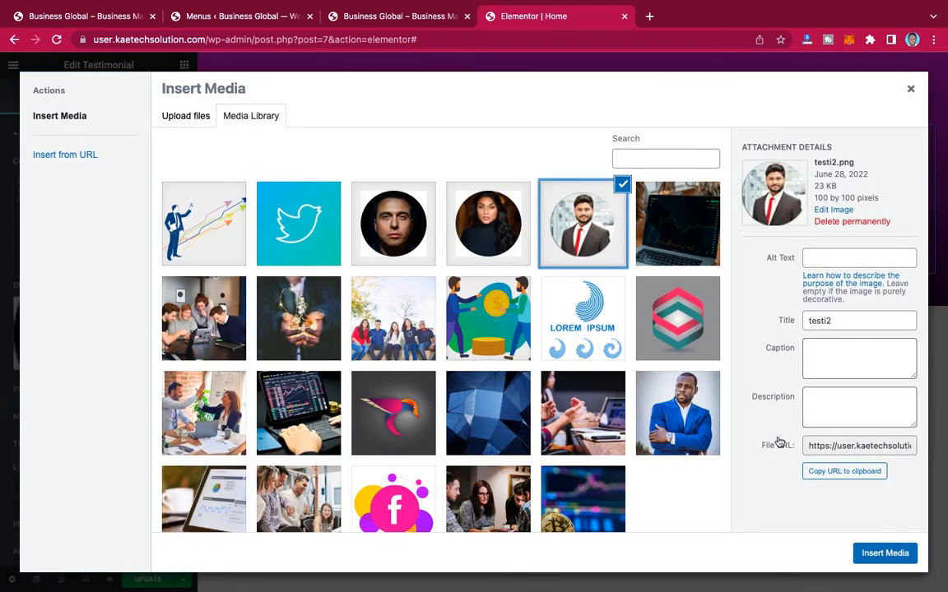
left_click(886, 553)
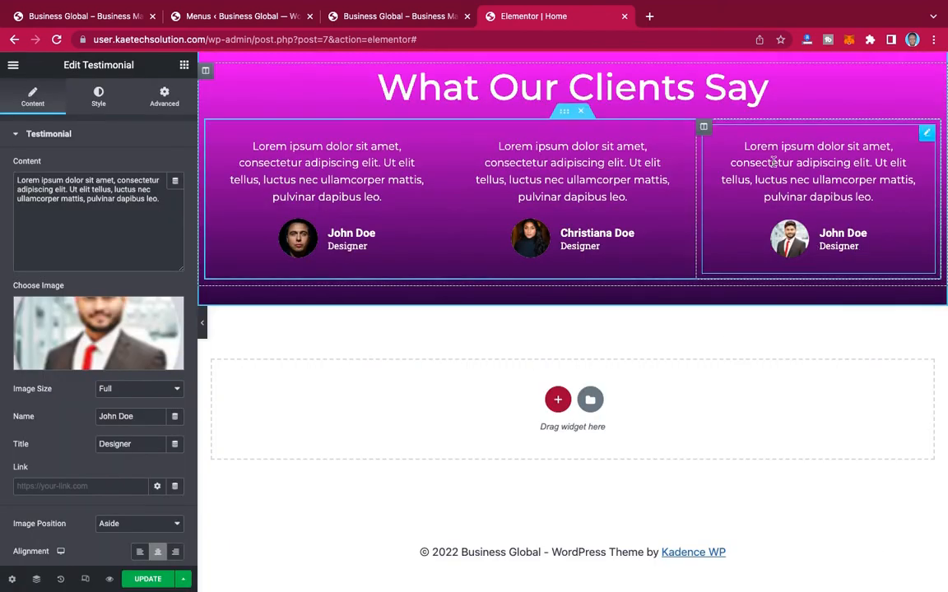
left_click_drag(161, 417, 59, 424)
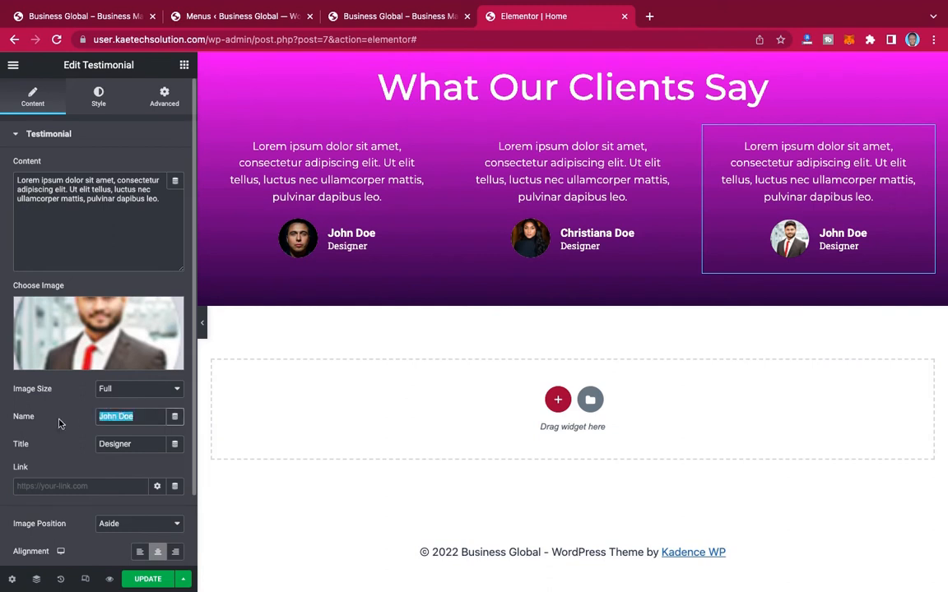
type("Michae")
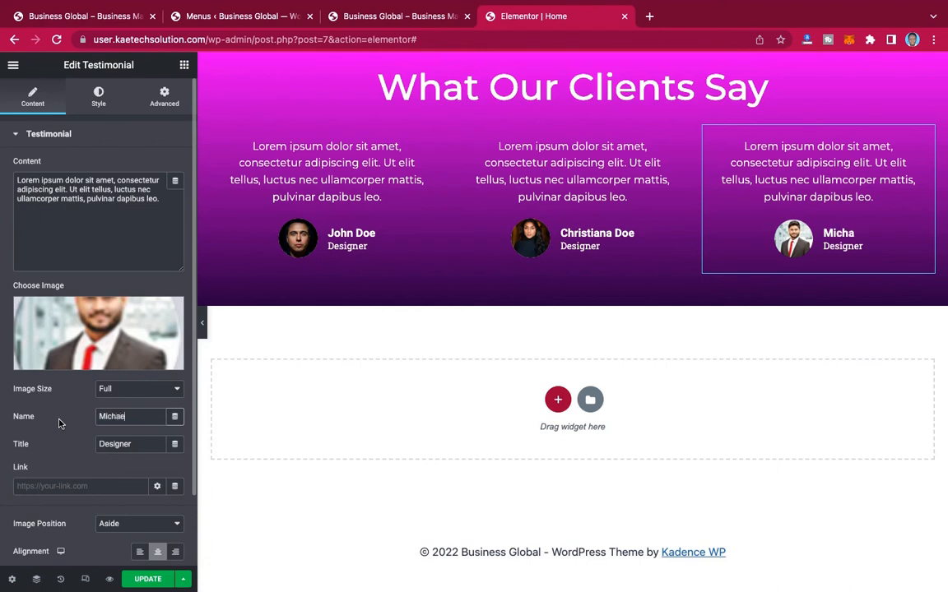
type("l Johnson")
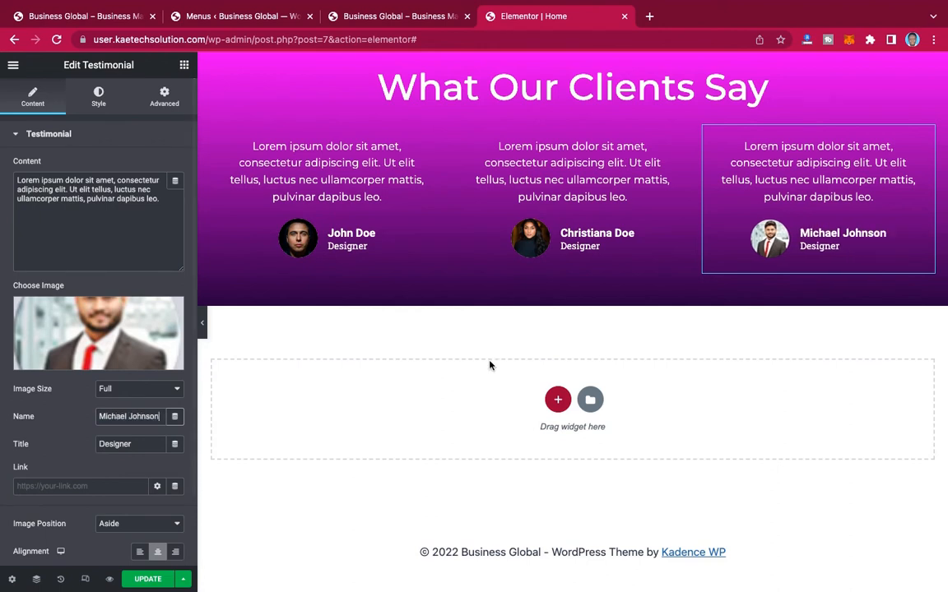
Step: Unlink the "What Our Clients Say" section's padding and set it to 90 px top and bottom, 0 px right and left
scroll(748, 188, "up", 3)
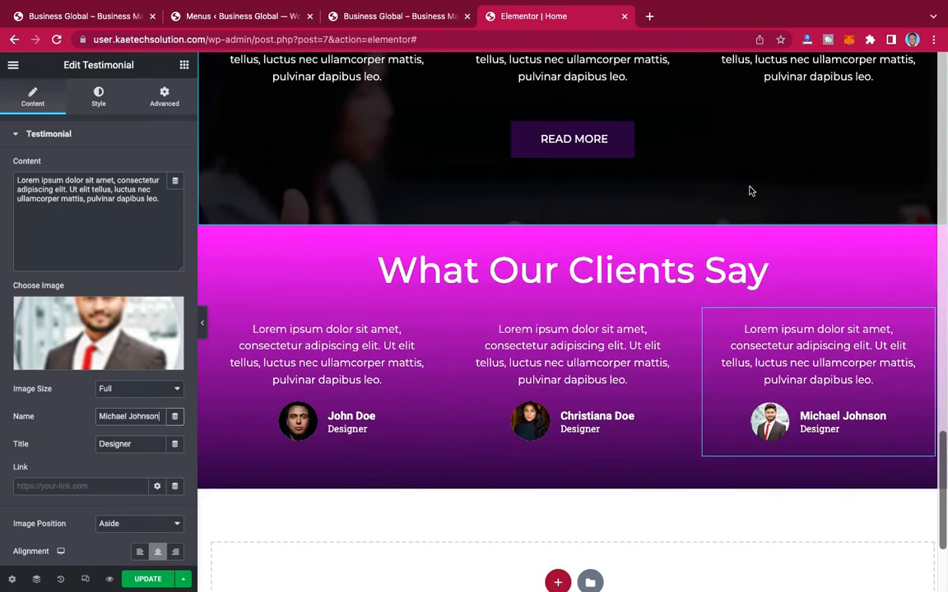
mouse_move(571, 285)
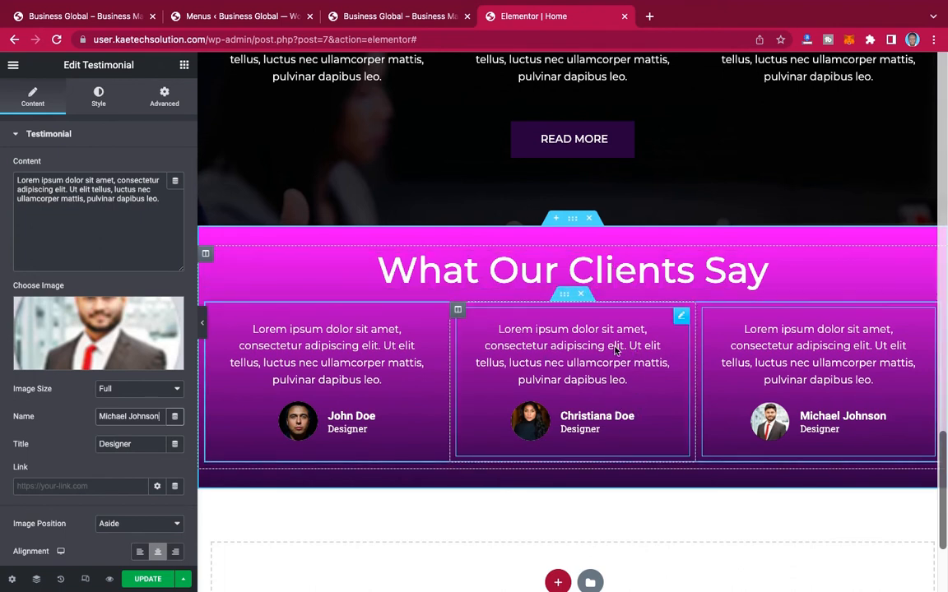
mouse_move(573, 219)
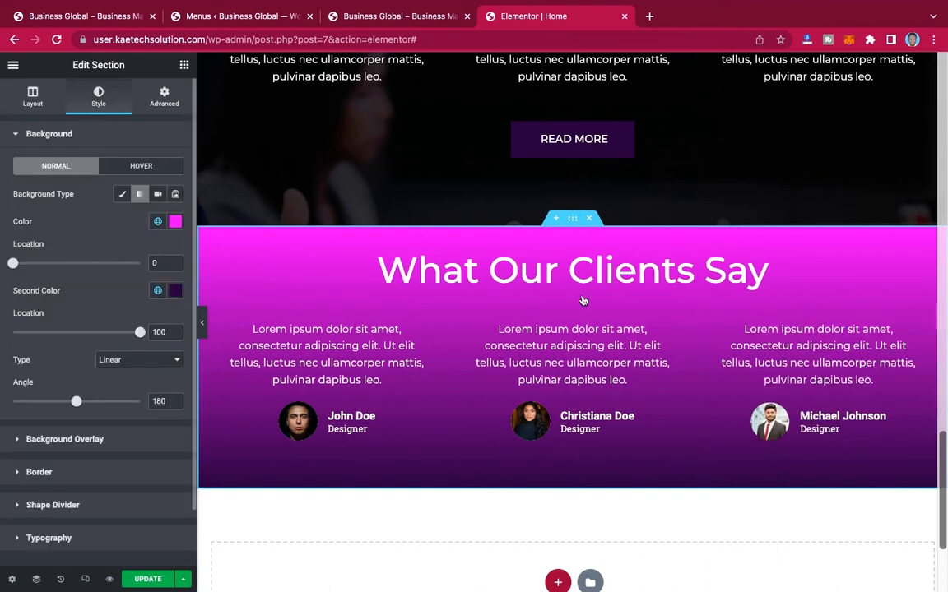
left_click(165, 97)
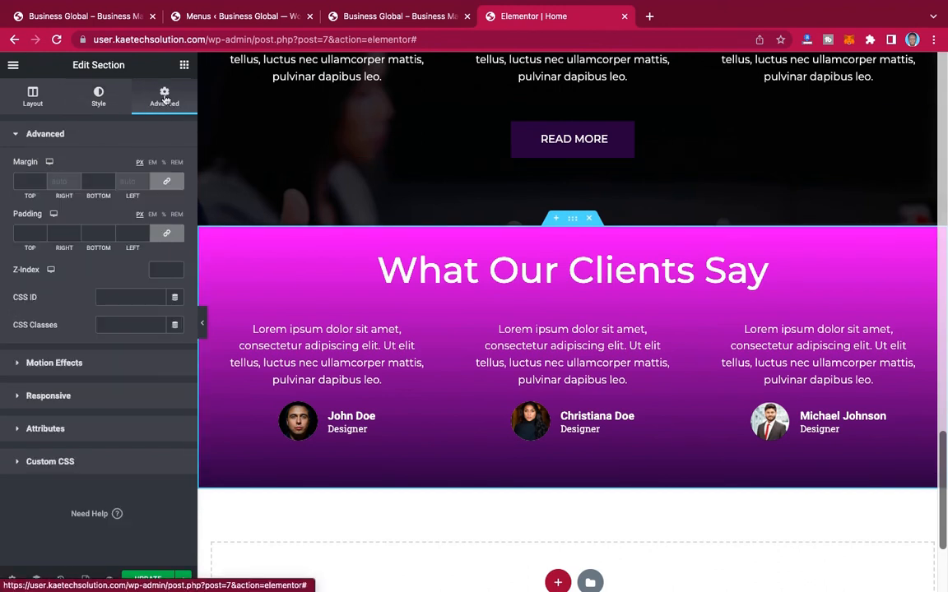
left_click(167, 234)
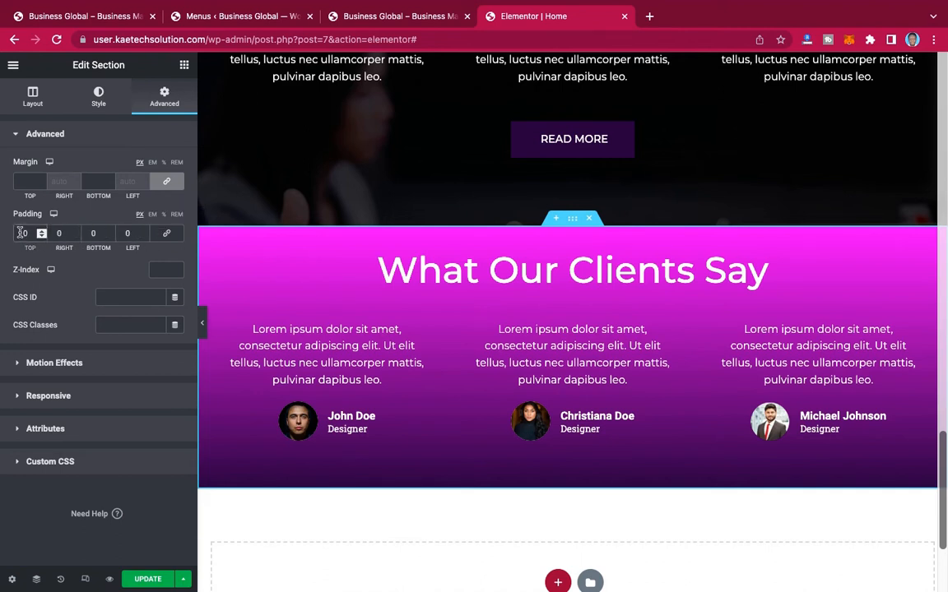
type("9")
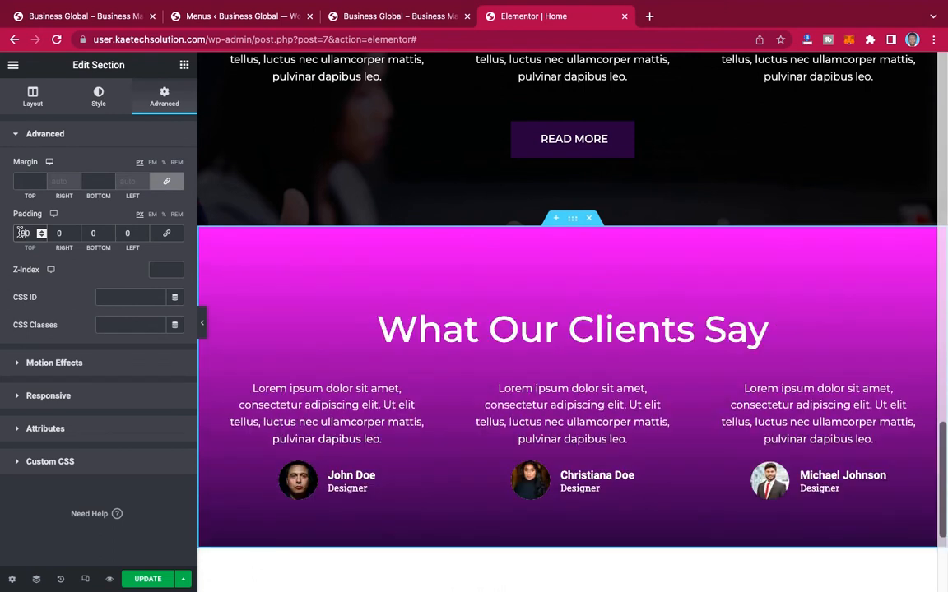
left_click(124, 233)
type("6")
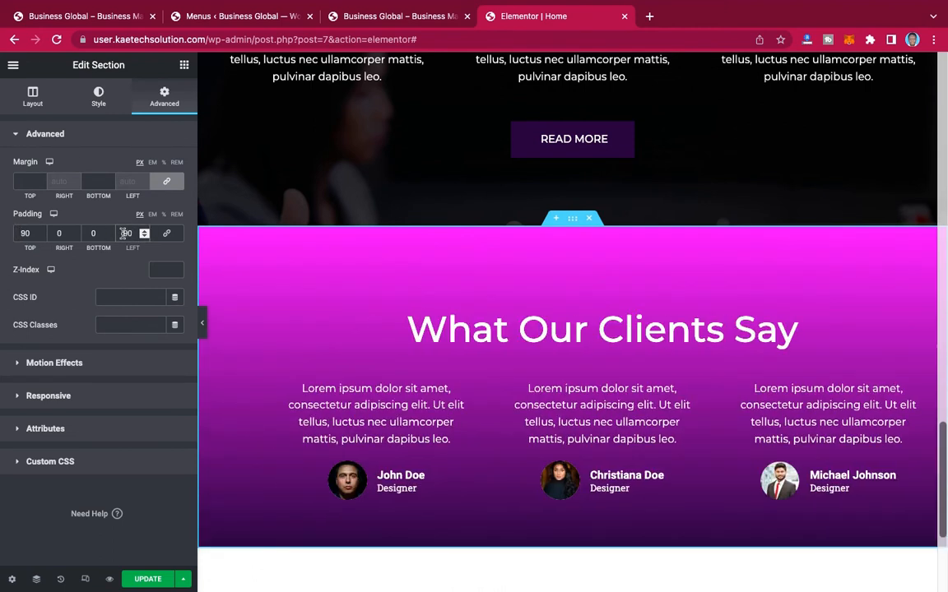
key("BackSpace")
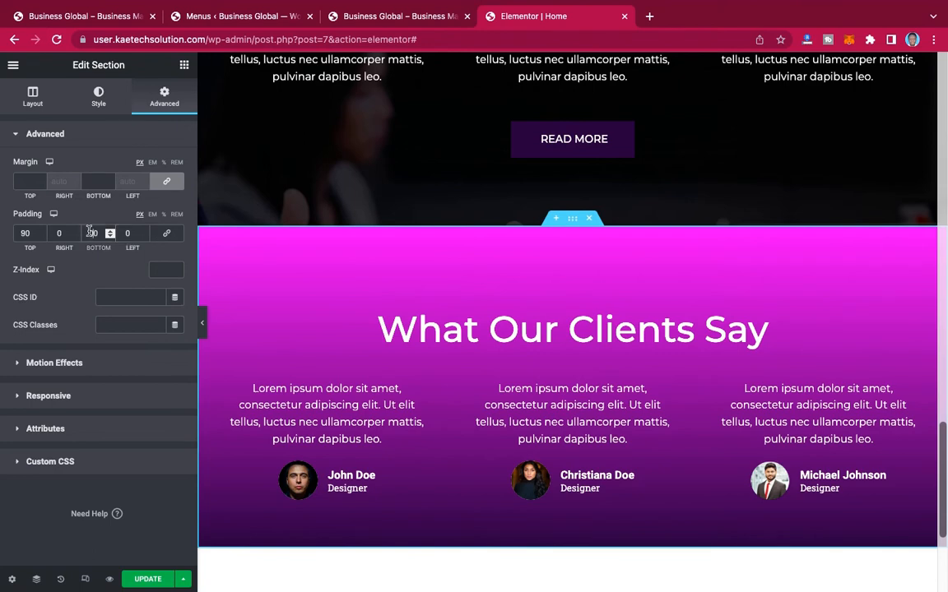
type("9")
scroll(561, 298, "down", 3)
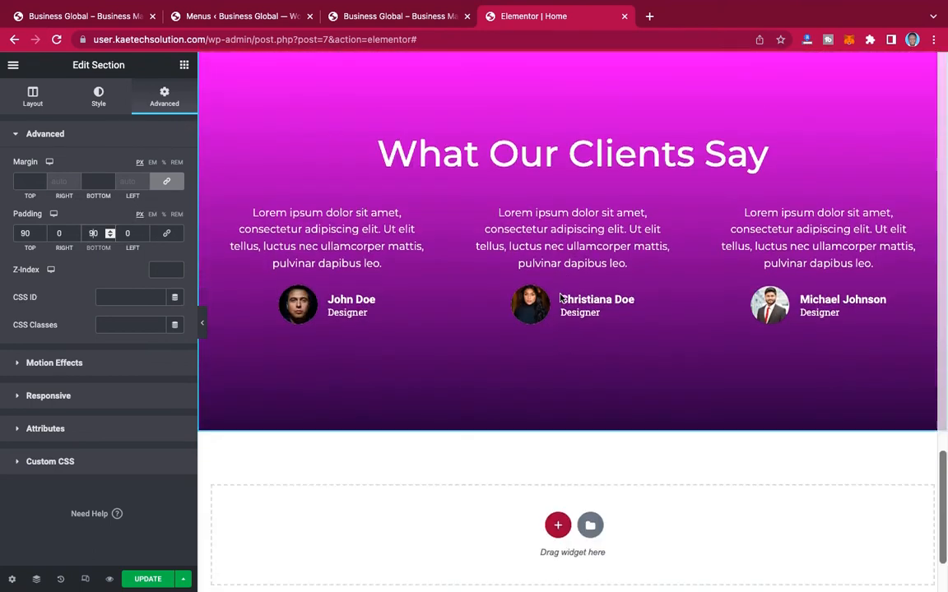
scroll(562, 298, "up", 1)
scroll(561, 299, "up", 1)
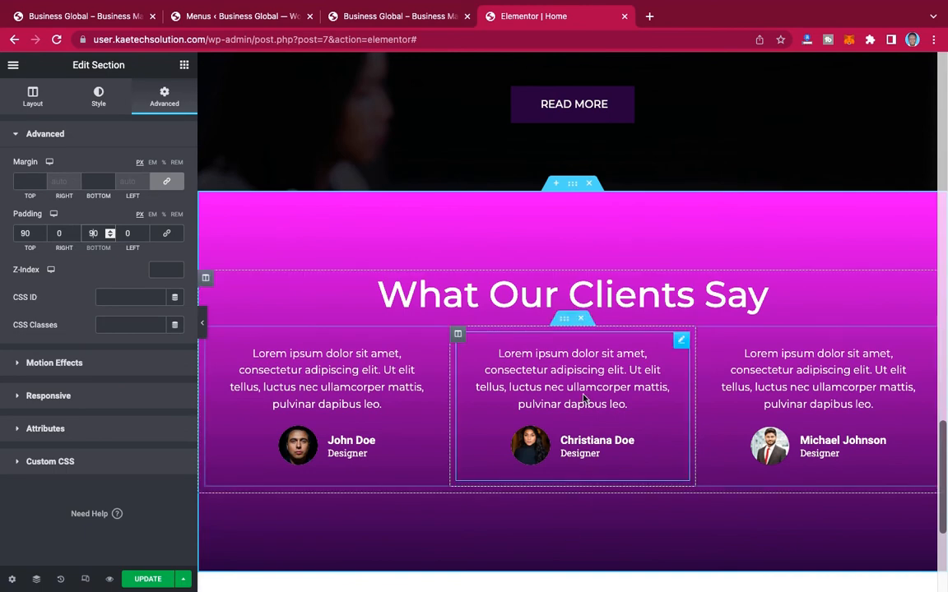
scroll(583, 399, "down", 3)
scroll(583, 398, "up", 1)
scroll(584, 398, "down", 1)
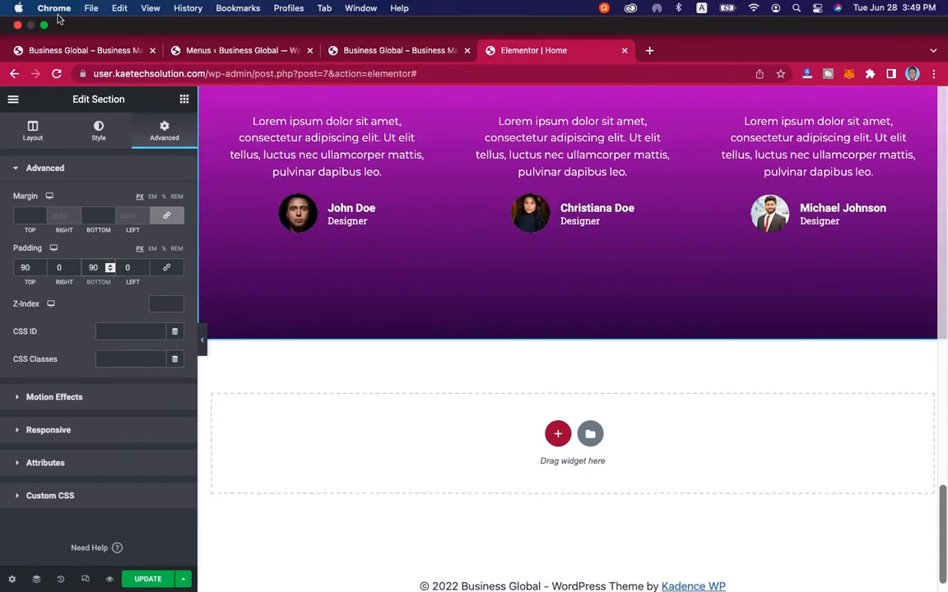
Step: Examine the layout of the "Grow Your Business With Us" section on the reference page
left_click(54, 7)
left_click(62, 50)
left_click(64, 52)
scroll(517, 253, "down", 5)
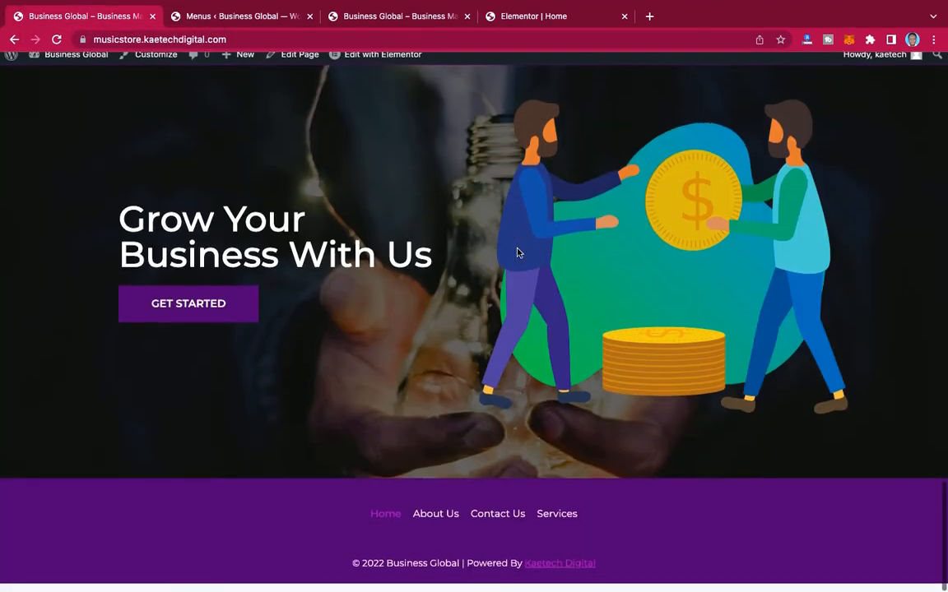
scroll(517, 252, "down", 1)
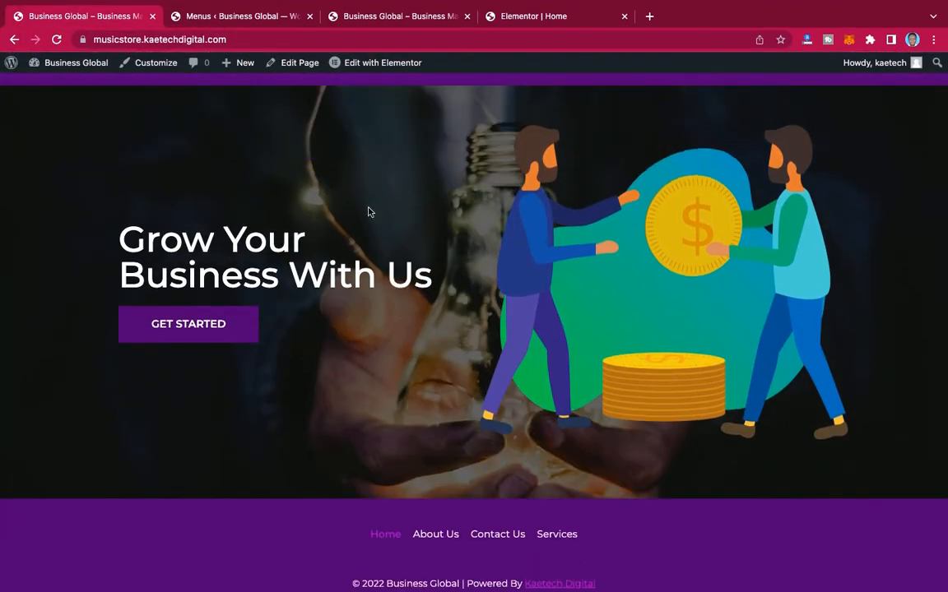
scroll(525, 237, "up", 1)
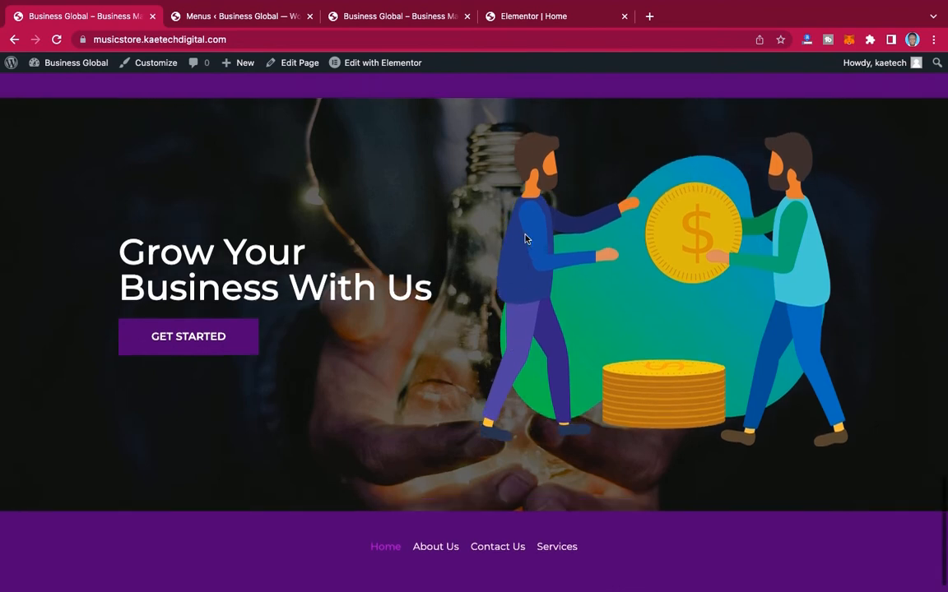
scroll(493, 230, "down", 1)
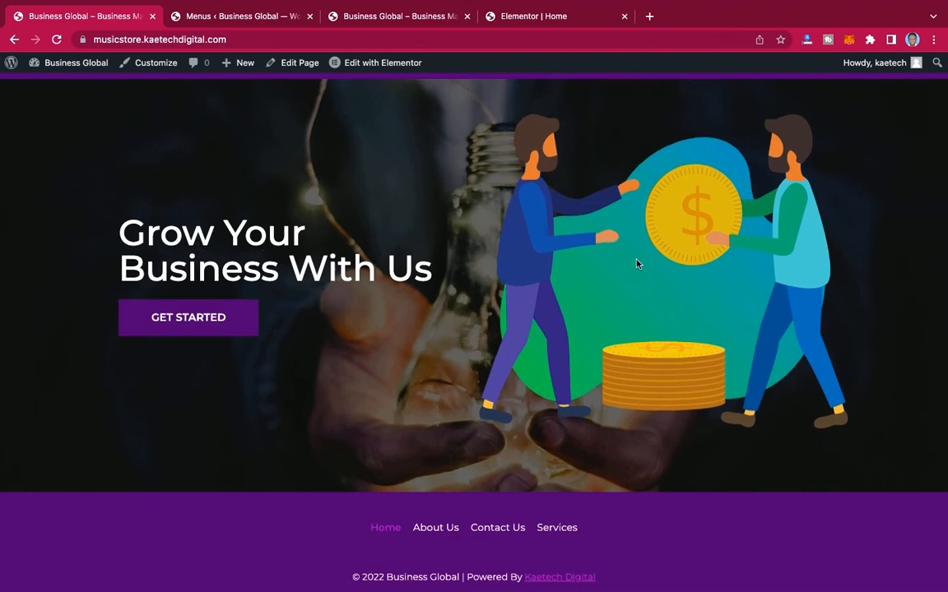
Step: Back in the Elementor editor, copy the "What We Do" section and paste it below the testimonials section
left_click(522, 20)
scroll(560, 230, "up", 10)
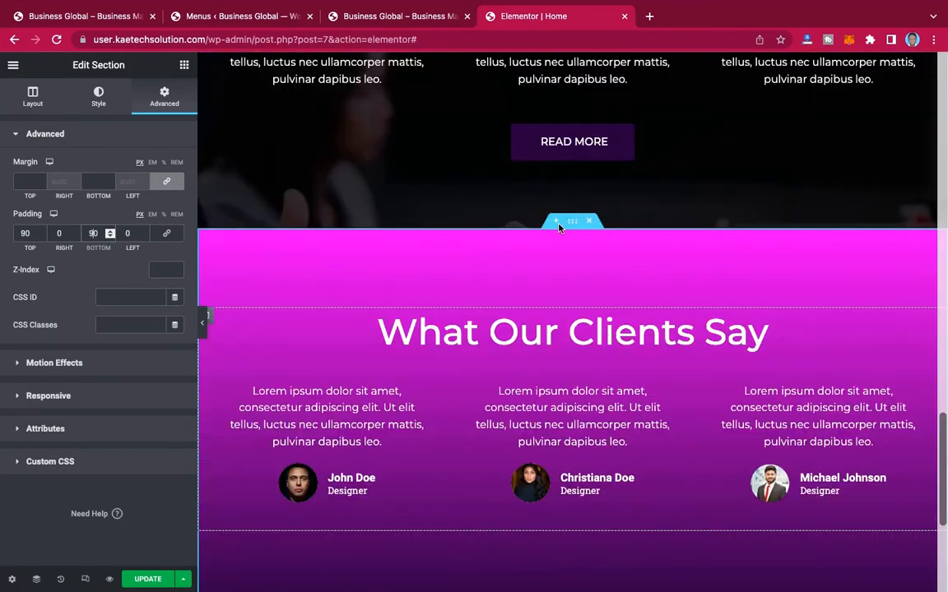
scroll(560, 230, "up", 4)
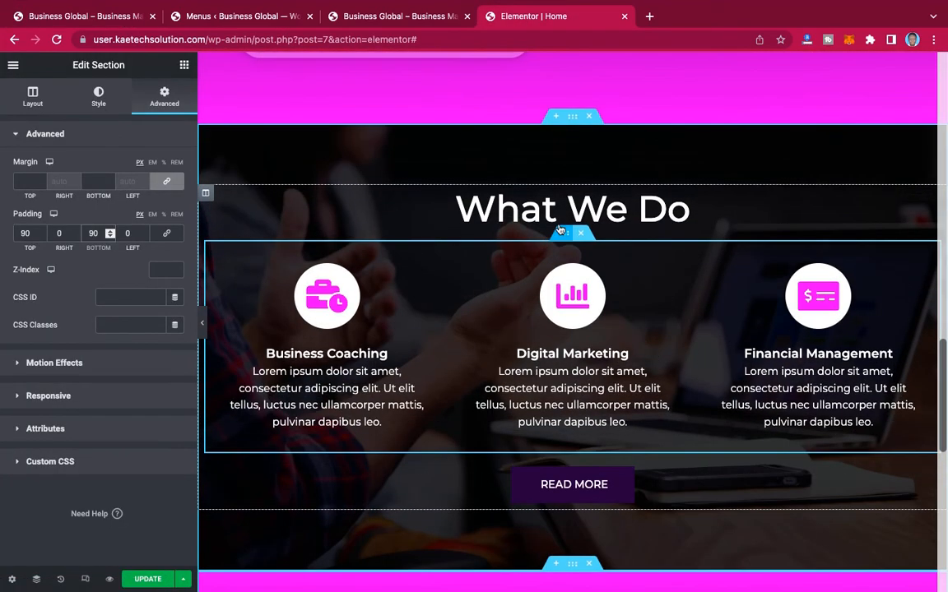
right_click(576, 121)
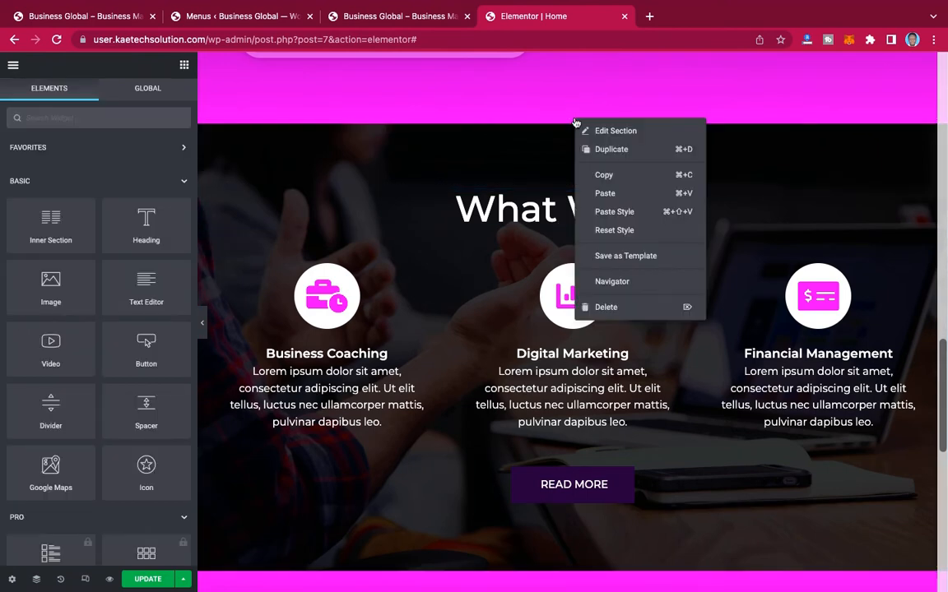
left_click(607, 182)
scroll(606, 182, "down", 10)
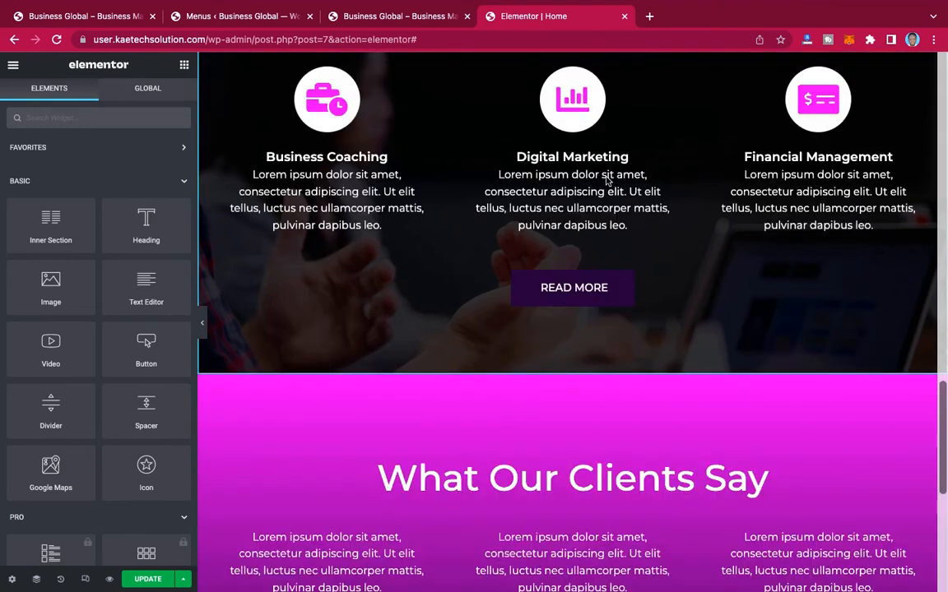
right_click(463, 404)
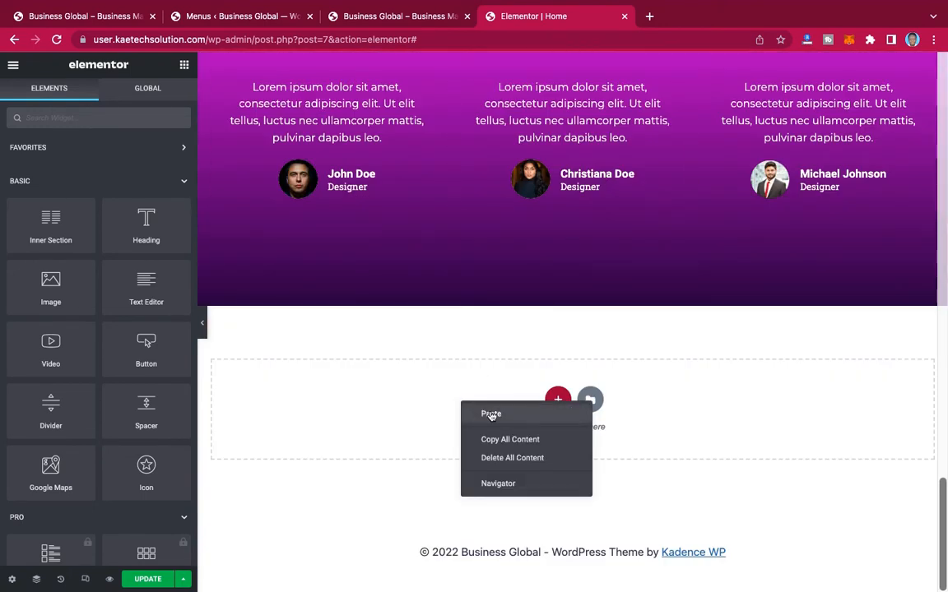
left_click(491, 415)
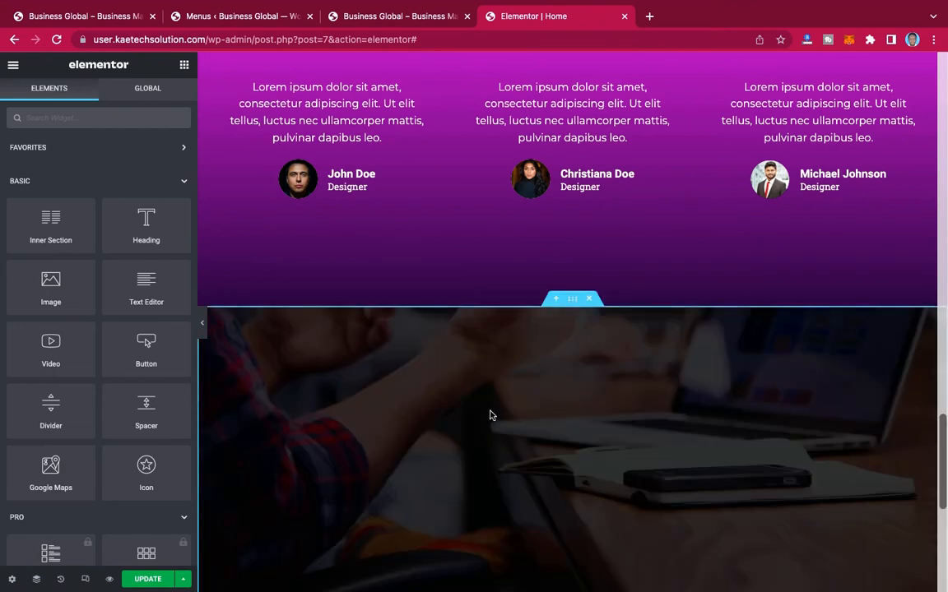
Step: Delete the three-service inner section from the pasted "What We Do" section and duplicate its remaining column
scroll(526, 354, "down", 5)
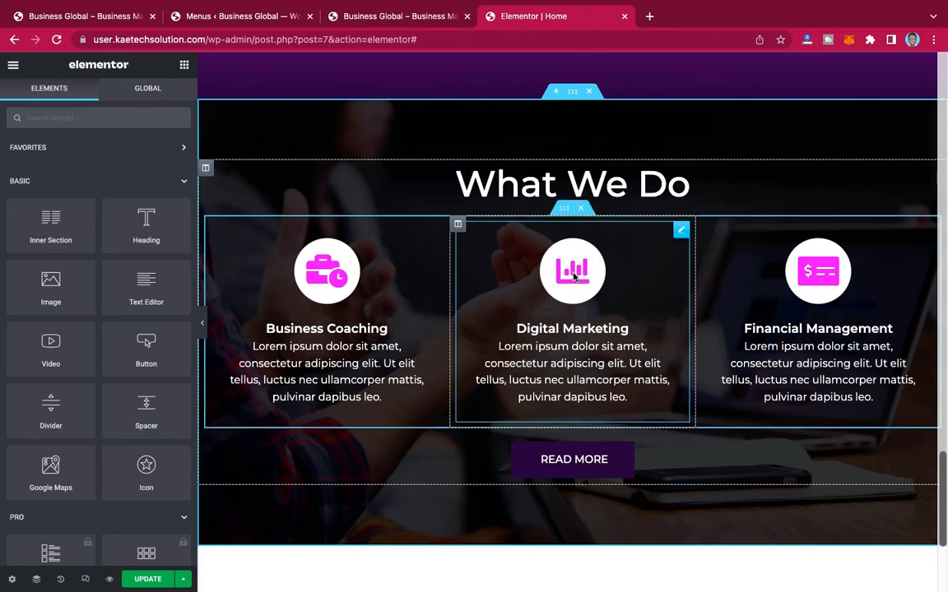
left_click(582, 210)
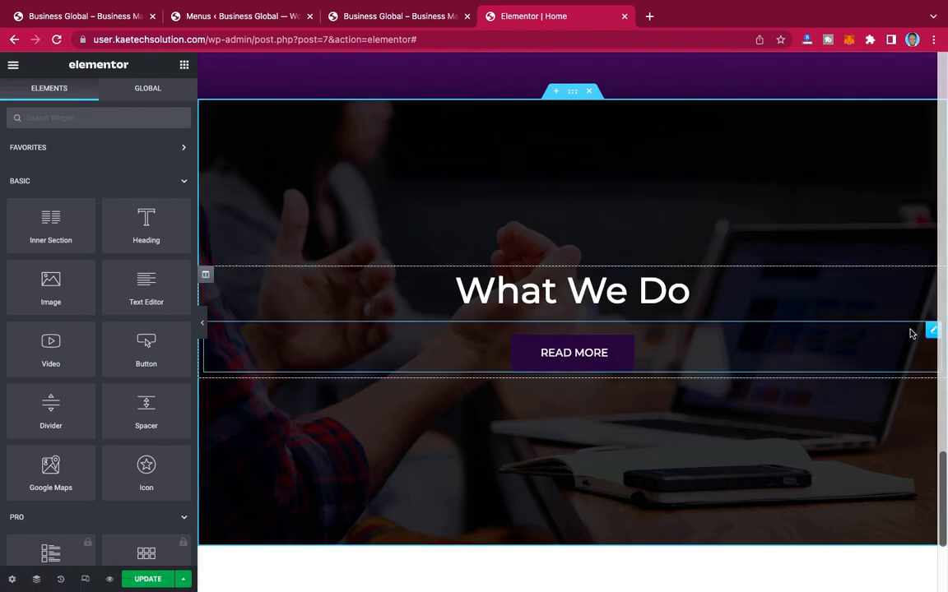
right_click(205, 278)
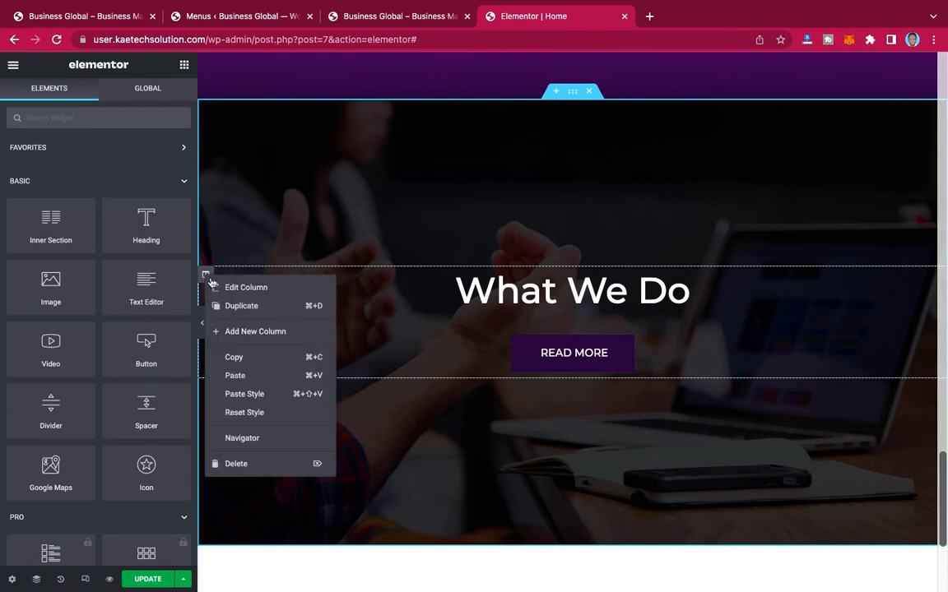
left_click(238, 308)
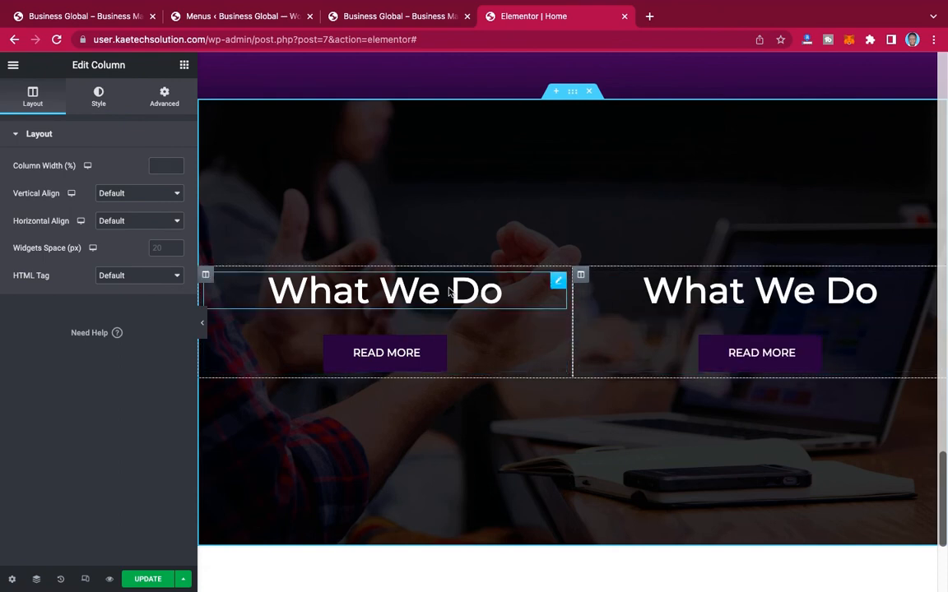
Step: Replace the first column's "What We Do" heading with "Grow Your Business With Us" copied from the reference page, and left-align it
left_click(559, 283)
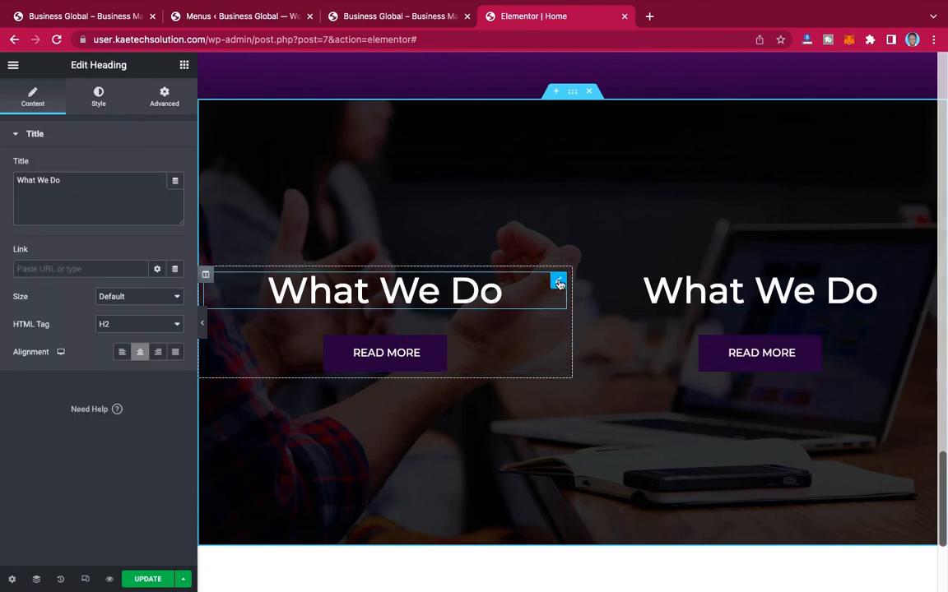
left_click(97, 16)
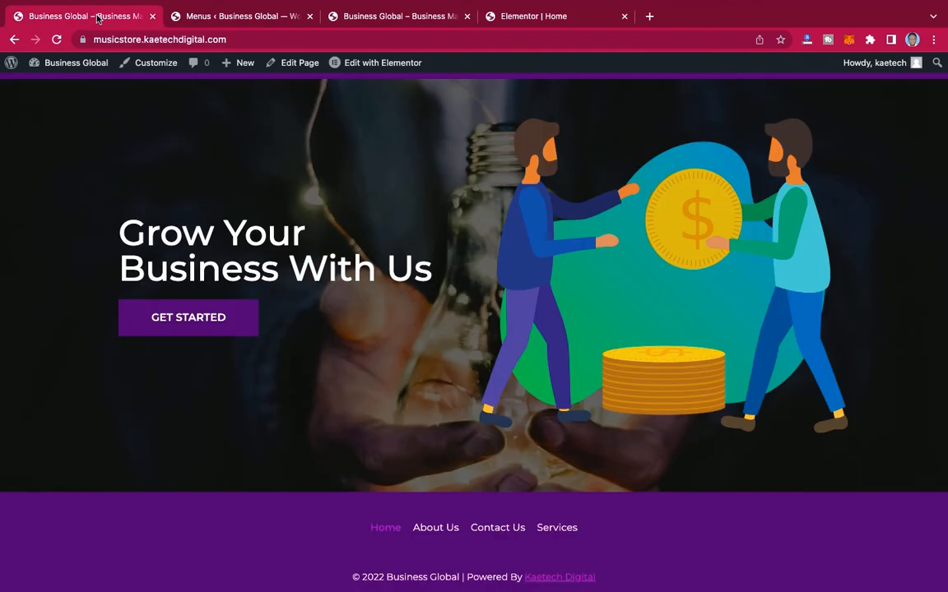
left_click_drag(122, 228, 455, 275)
key("ctrl+c")
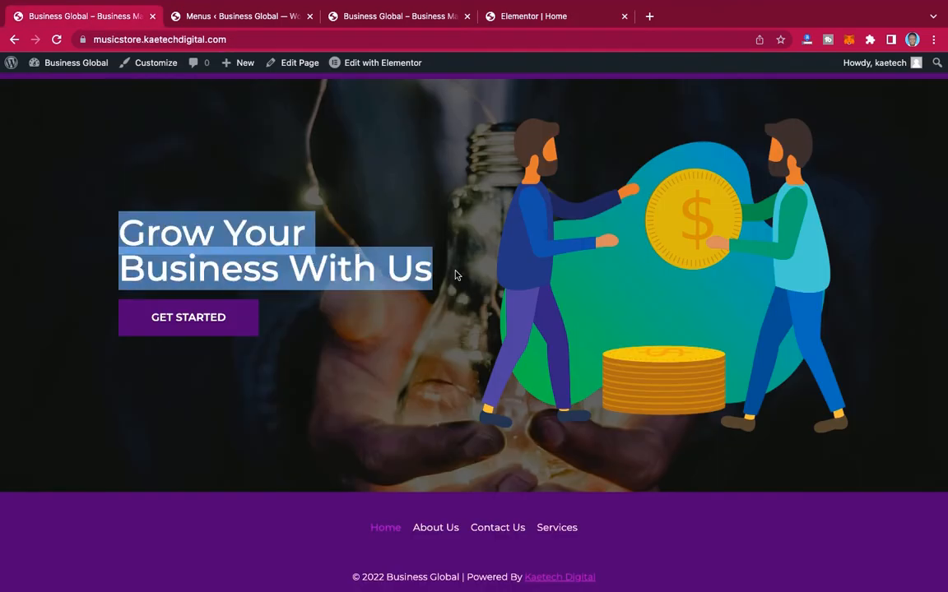
left_click(531, 18)
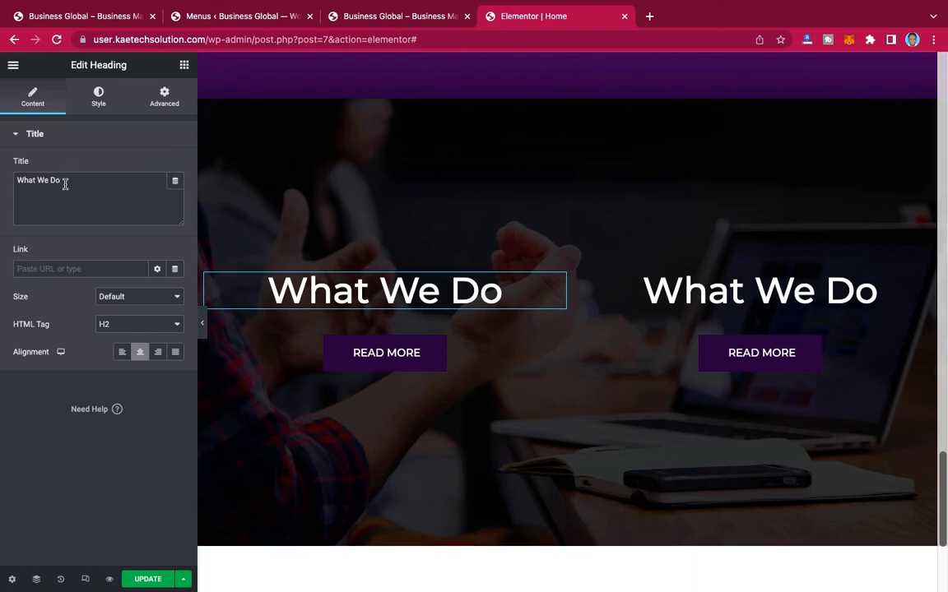
key("ctrl+a")
key("ctrl+v")
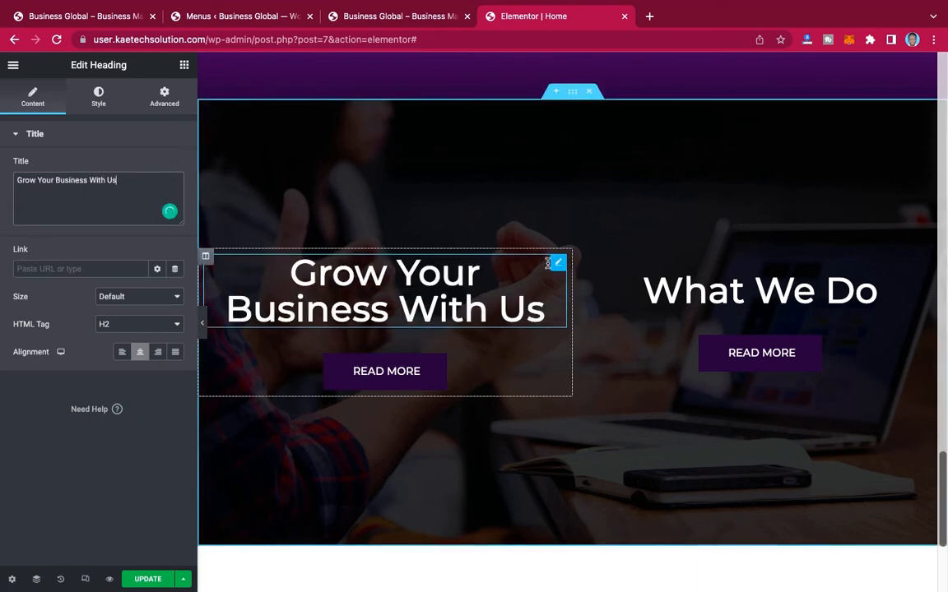
left_click(123, 352)
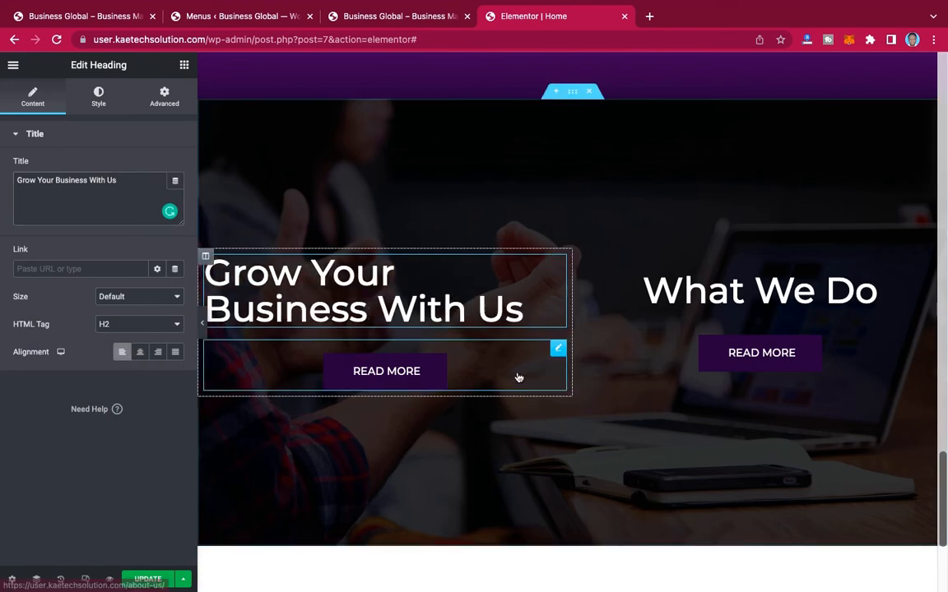
Step: Left-align the button under the "Grow Your Business With Us" heading and change its text to "GET STARTED", as on the reference page
left_click(552, 353)
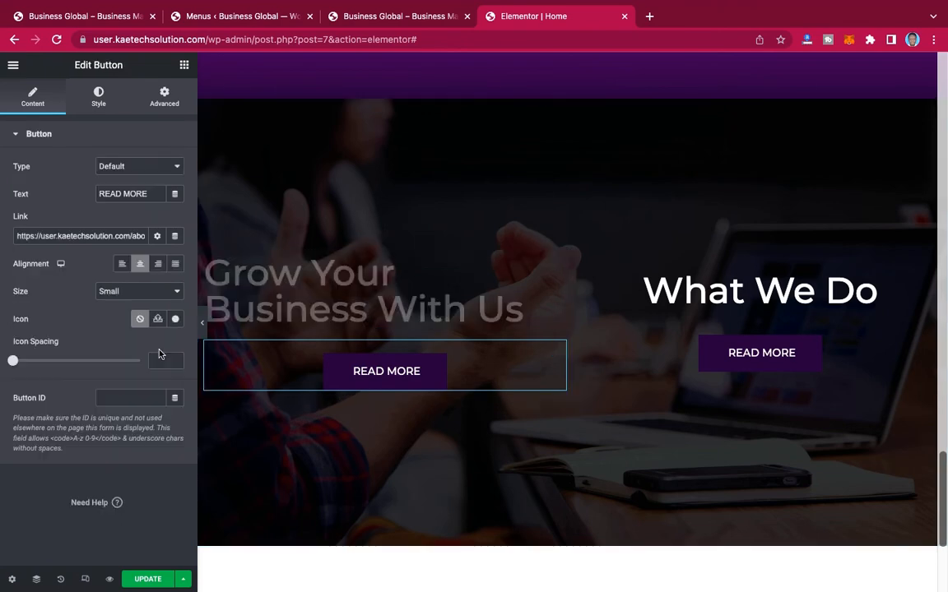
left_click(120, 265)
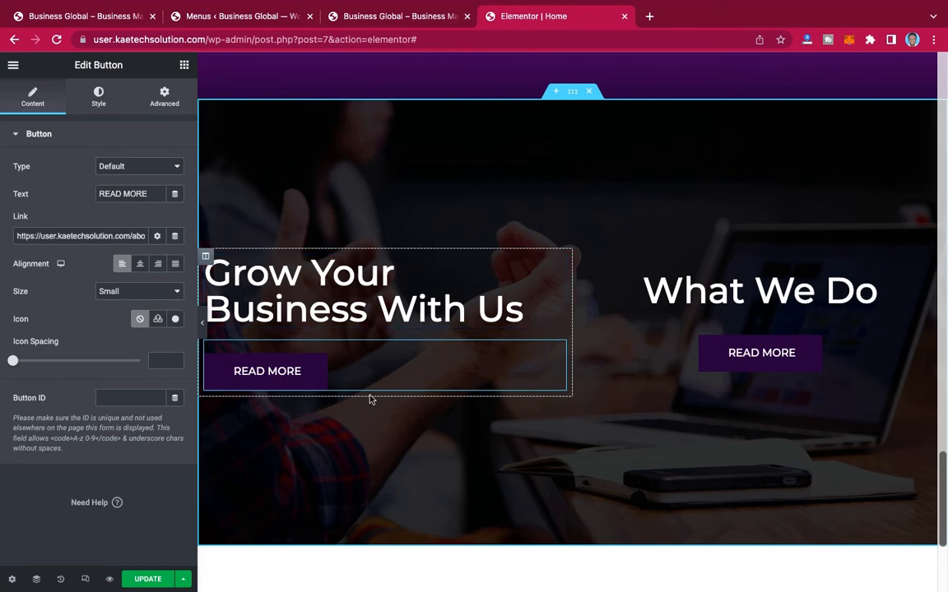
left_click(89, 18)
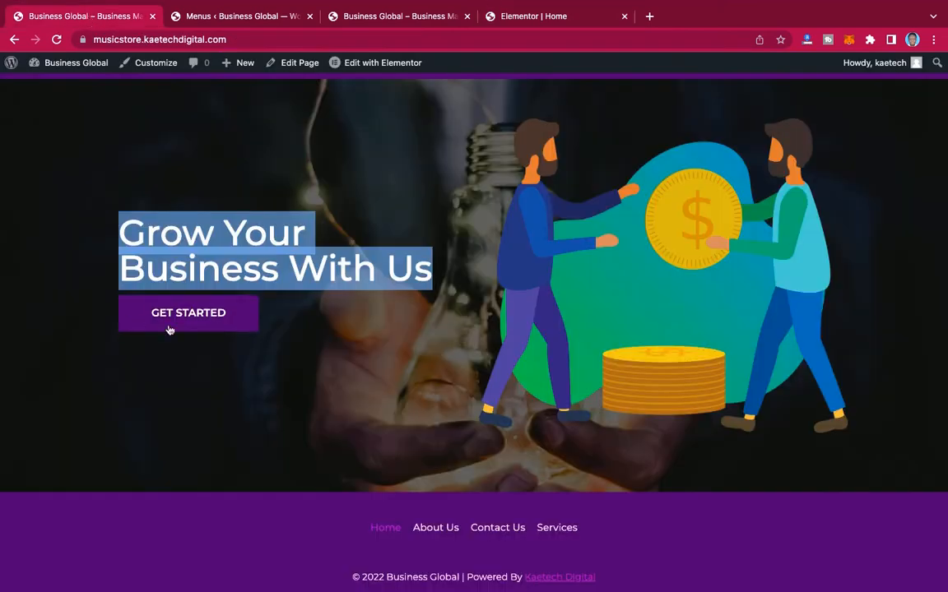
left_click(519, 19)
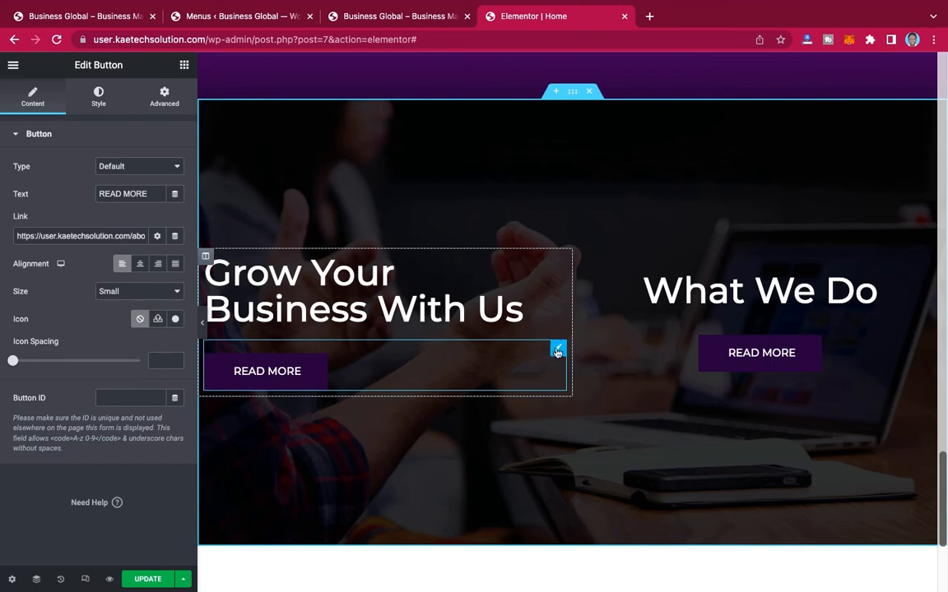
left_click_drag(157, 194, 57, 193)
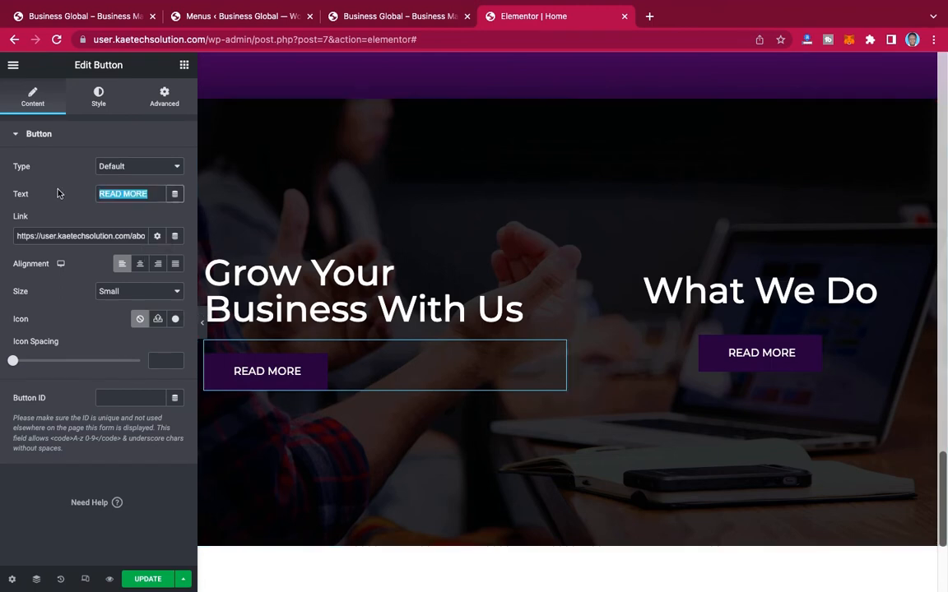
type("GET S")
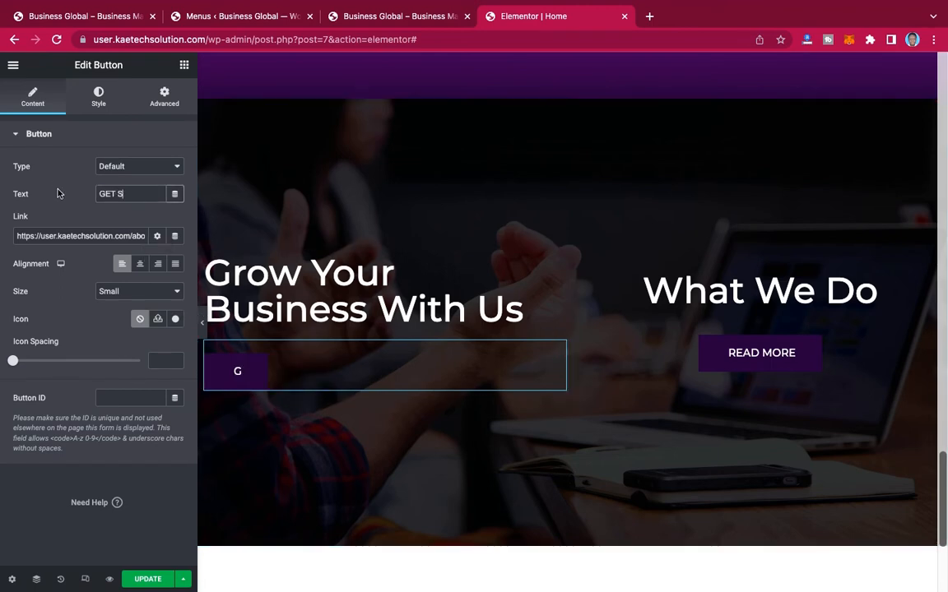
type("TARTED")
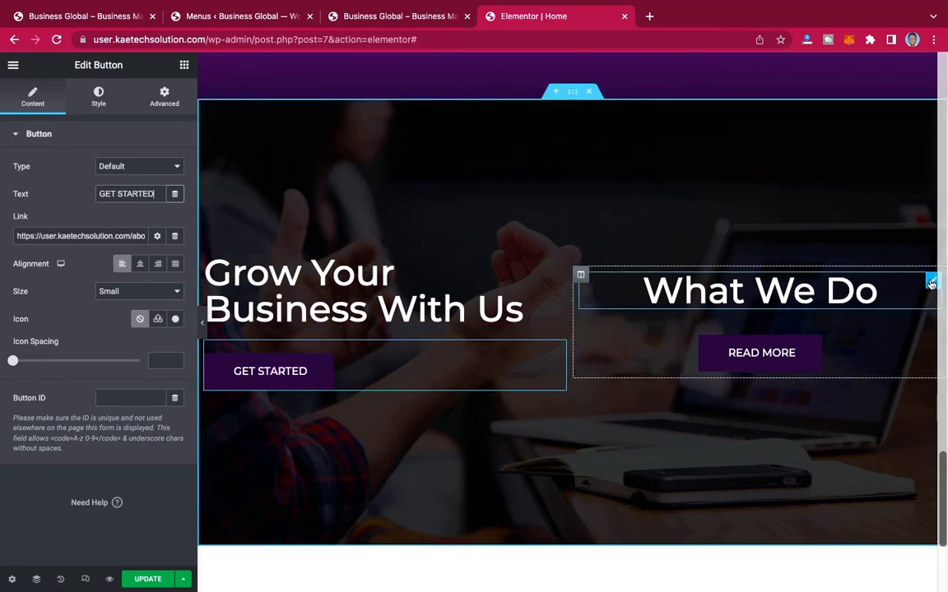
Step: Delete the "What We Do" heading and the READ MORE button from the second column
right_click(931, 285)
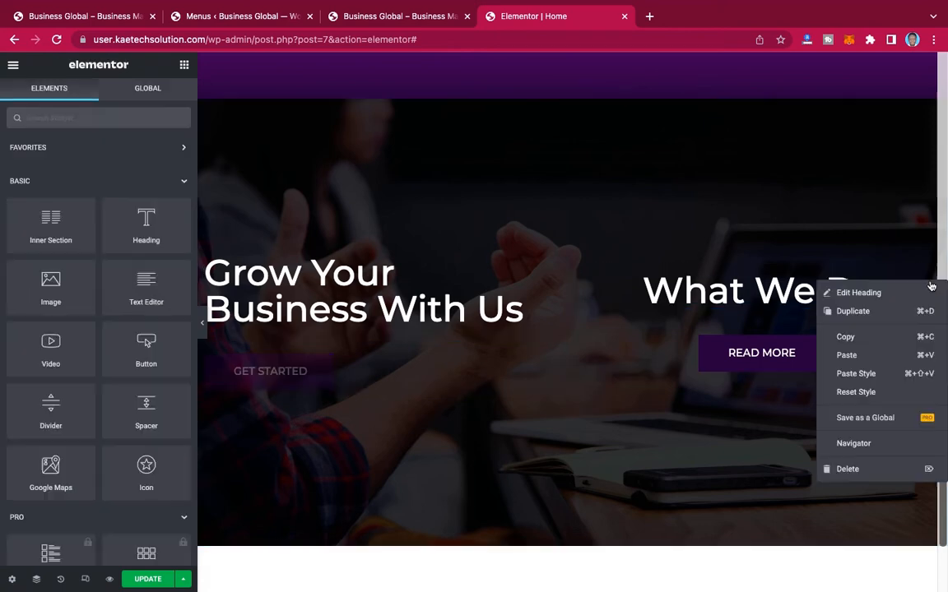
left_click(847, 468)
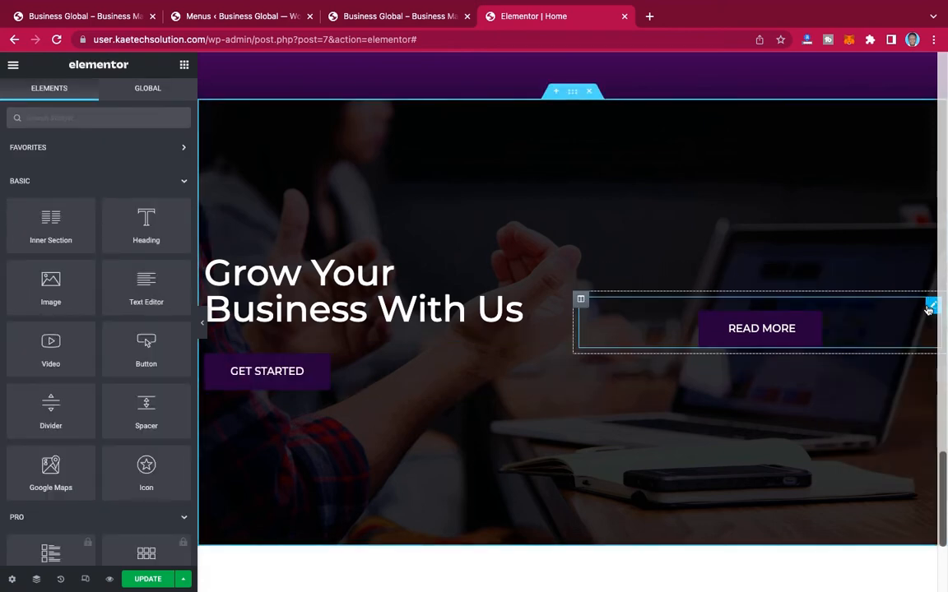
right_click(930, 306)
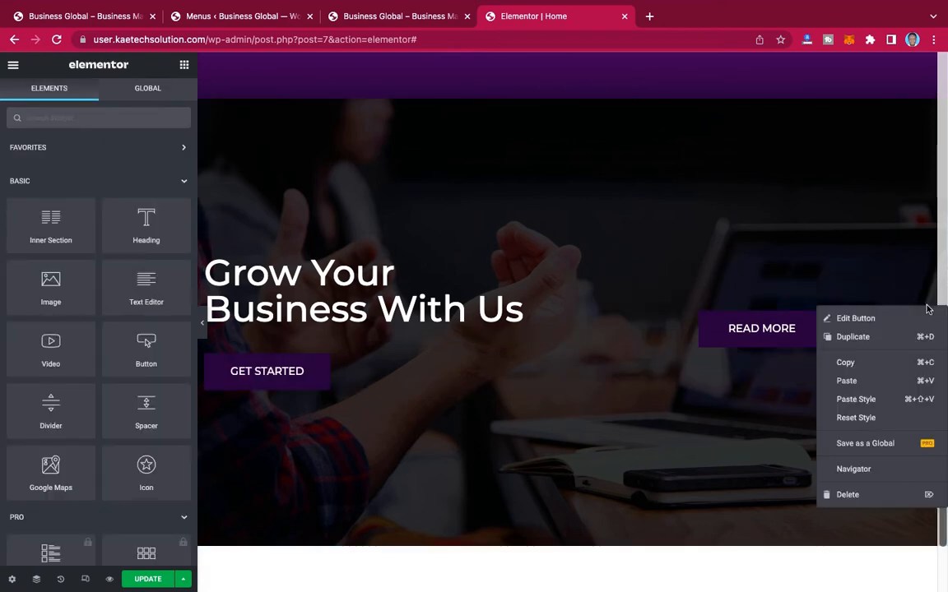
left_click(834, 494)
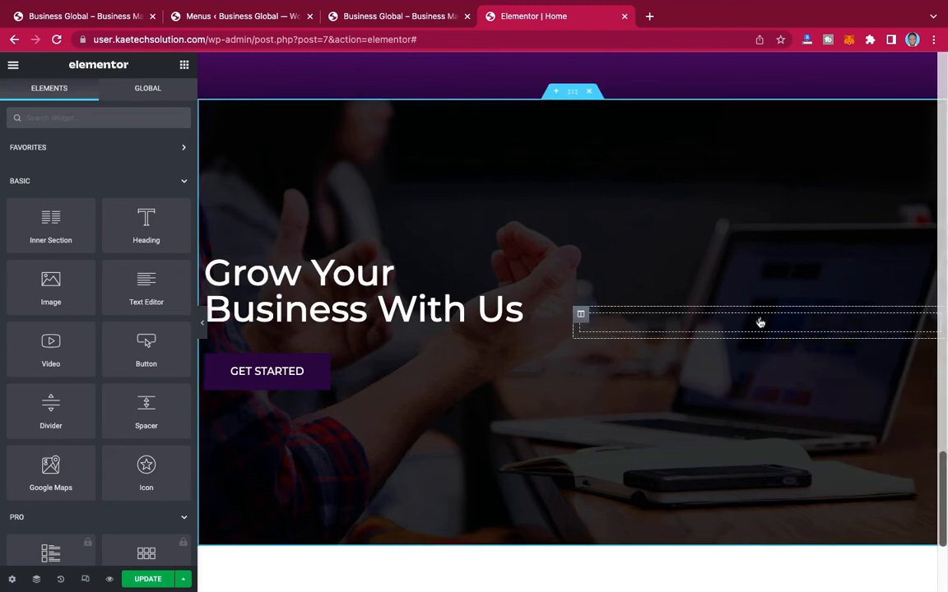
Step: Replace the "Grow Your Business With Us" section's background image with the media library photo of hands holding a light bulb
left_click(326, 175)
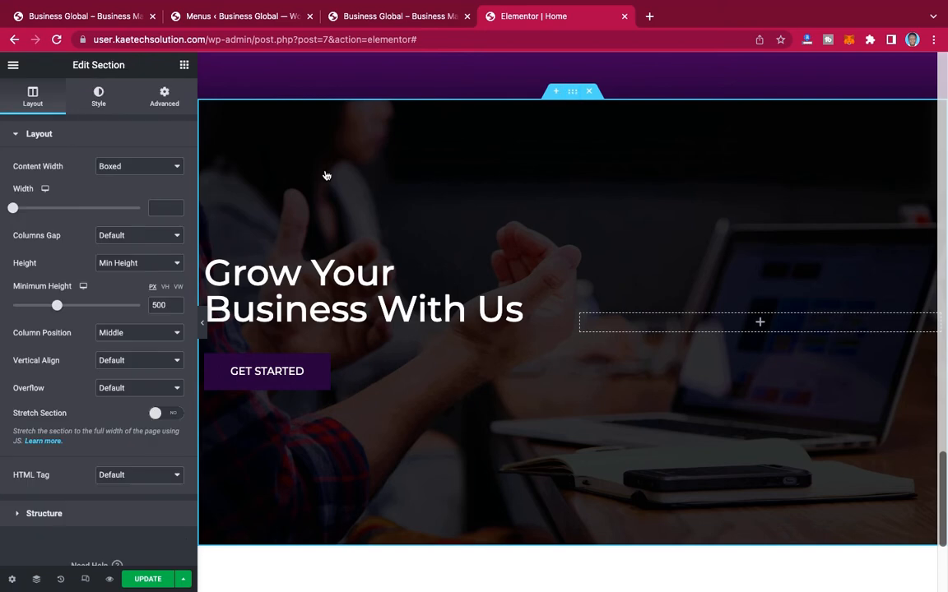
left_click(99, 98)
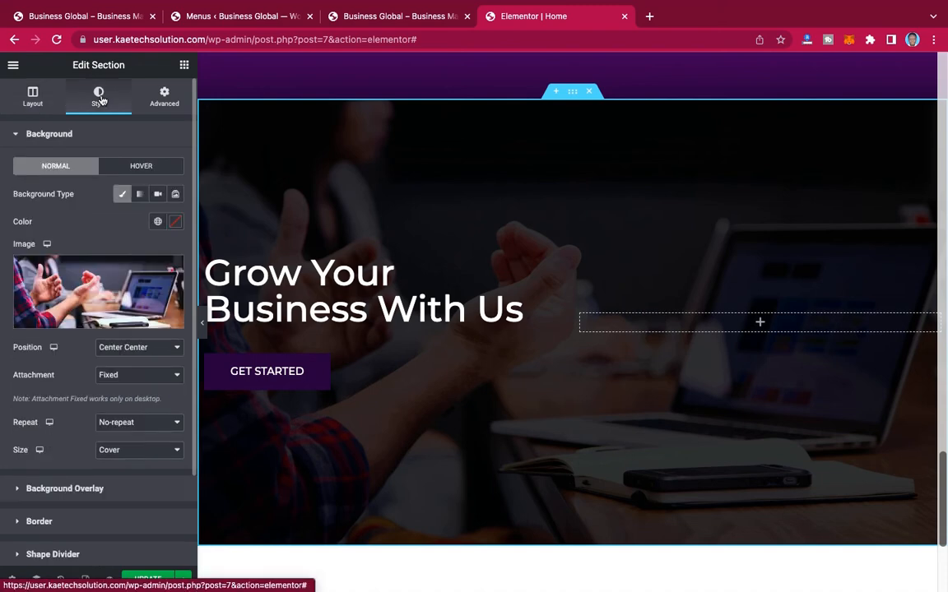
left_click(85, 277)
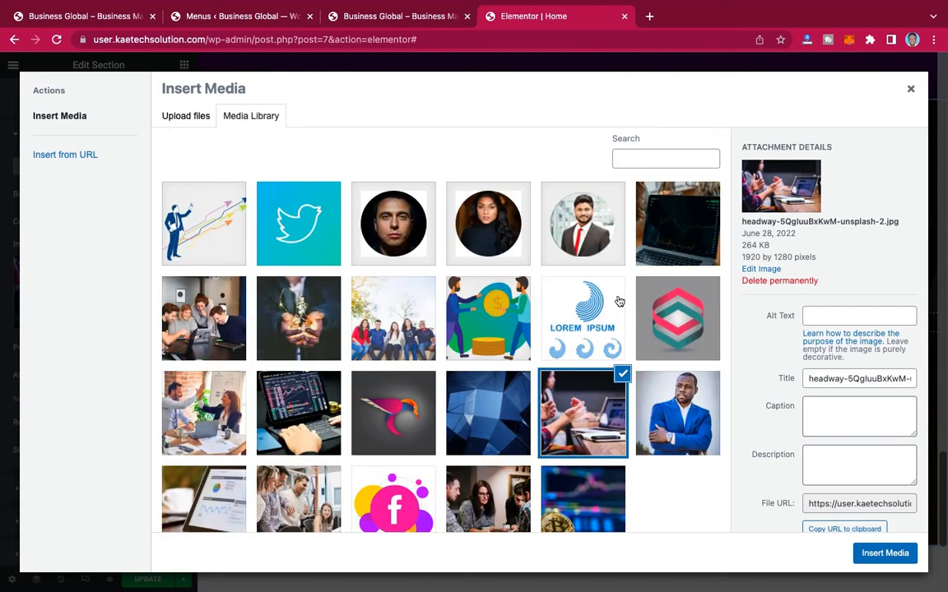
left_click(269, 276)
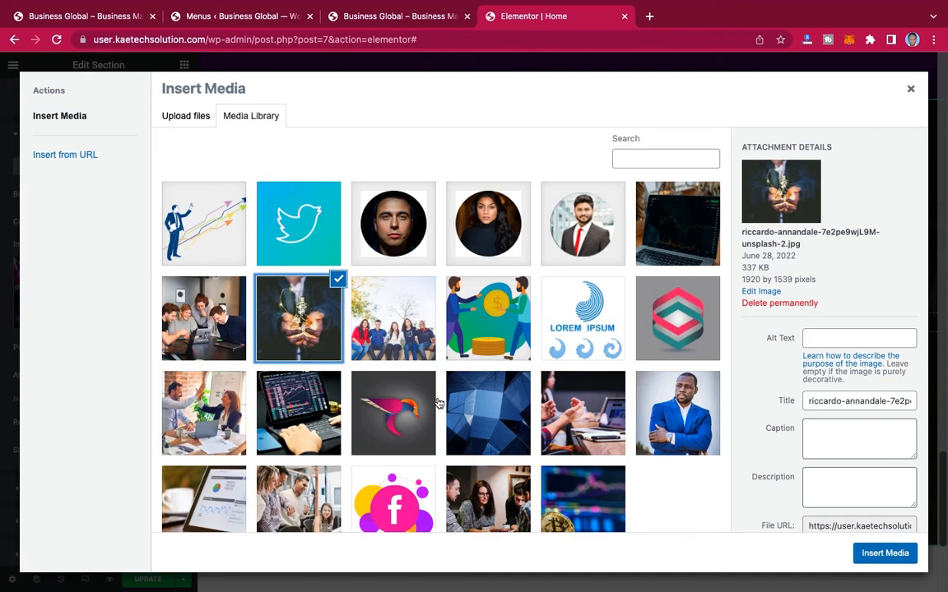
left_click(885, 553)
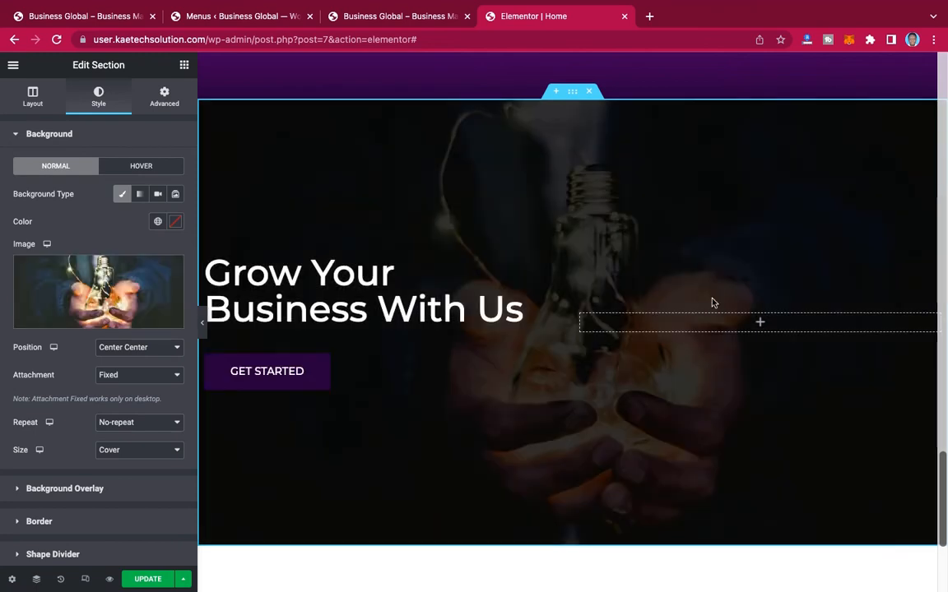
Step: Add an Image widget to the empty second column and insert the illustration of two men with a dollar coin
left_click(760, 323)
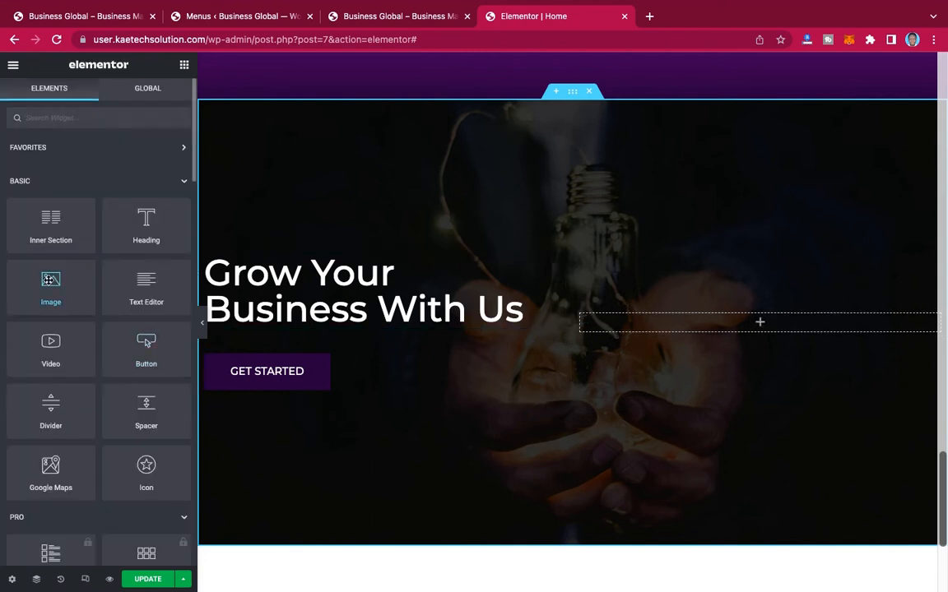
left_click_drag(49, 279, 767, 324)
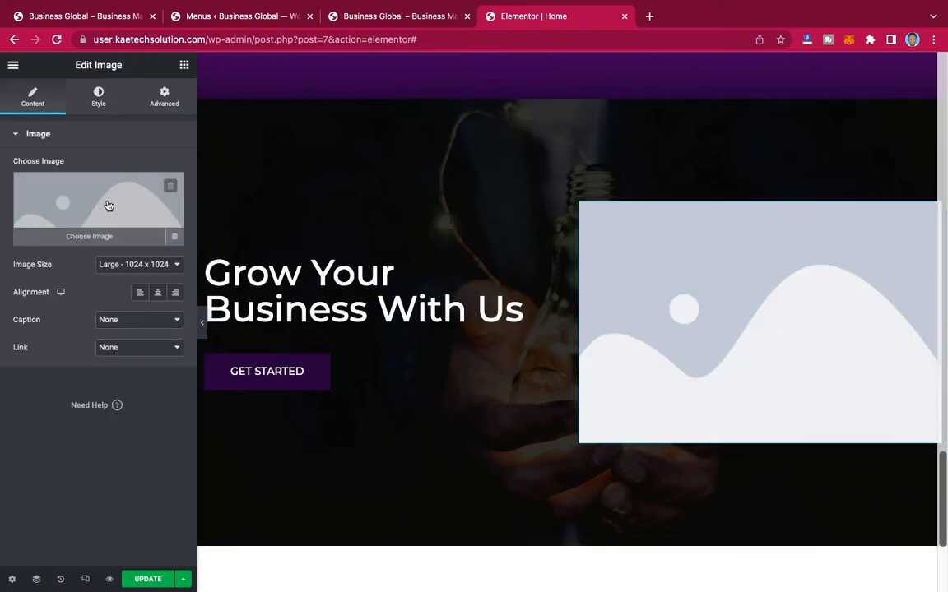
left_click(108, 206)
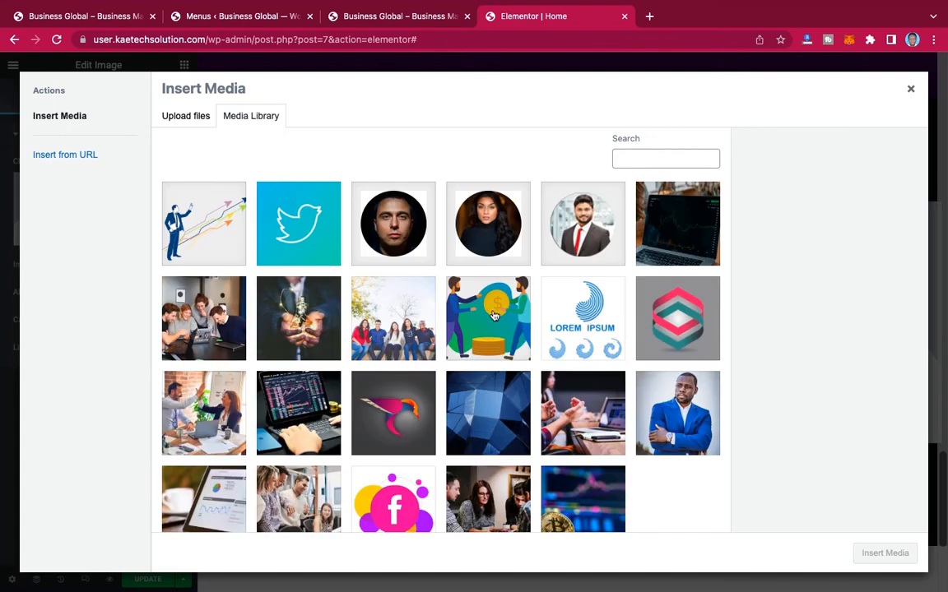
left_click(494, 316)
left_click(881, 552)
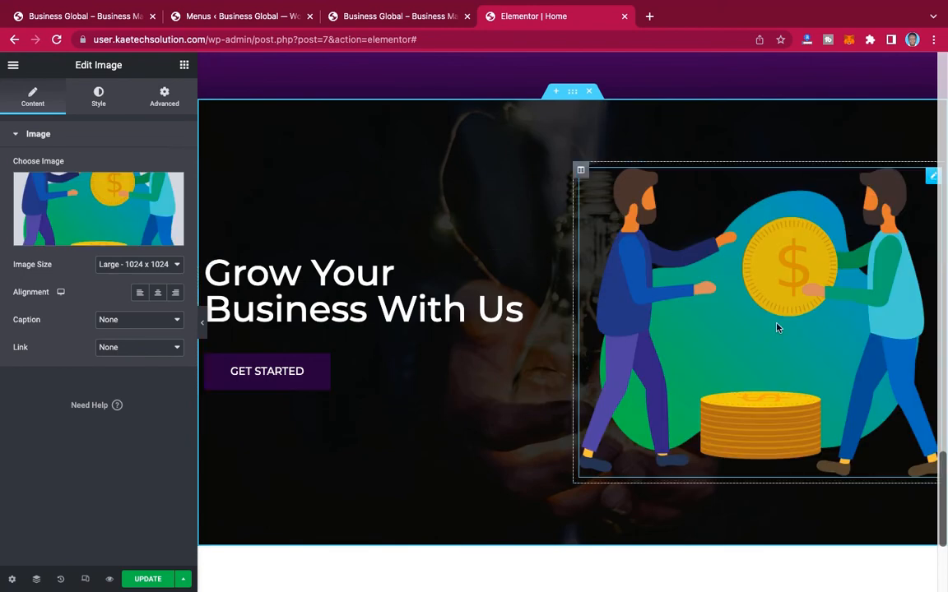
Step: Set the coin illustration's hover animation to Bob
scroll(776, 327, "up", 2)
scroll(776, 328, "down", 1)
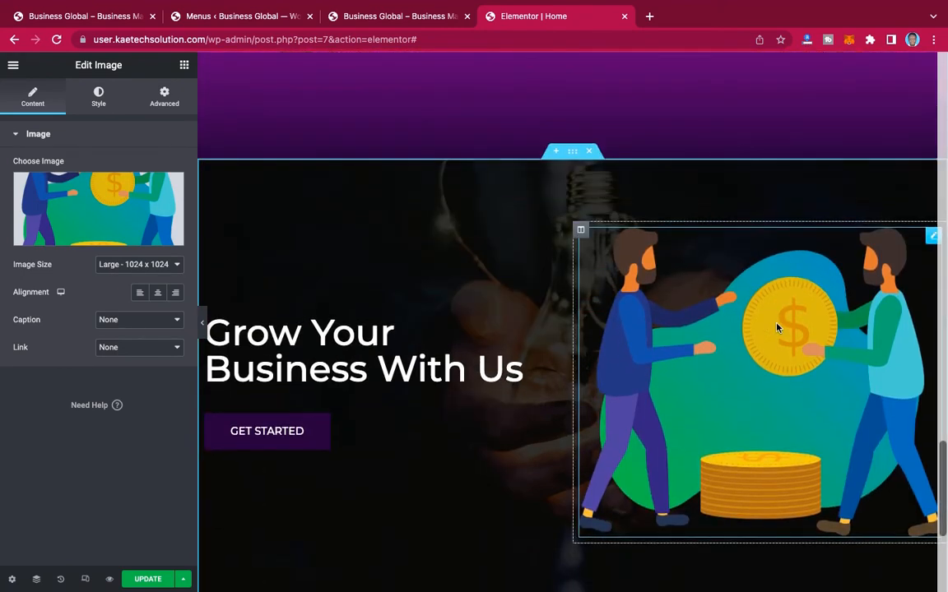
left_click(99, 98)
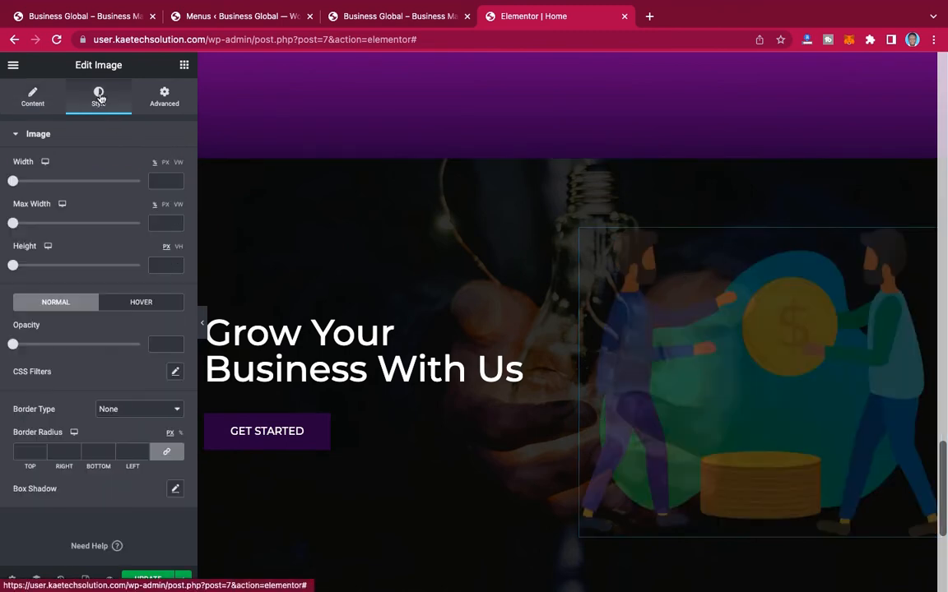
left_click(136, 304)
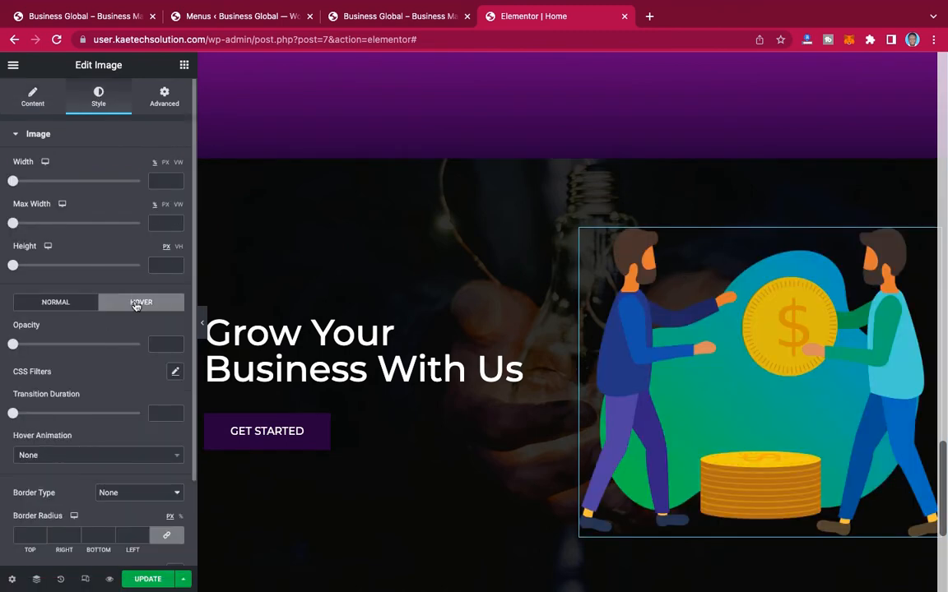
scroll(135, 306, "down", 2)
left_click(84, 363)
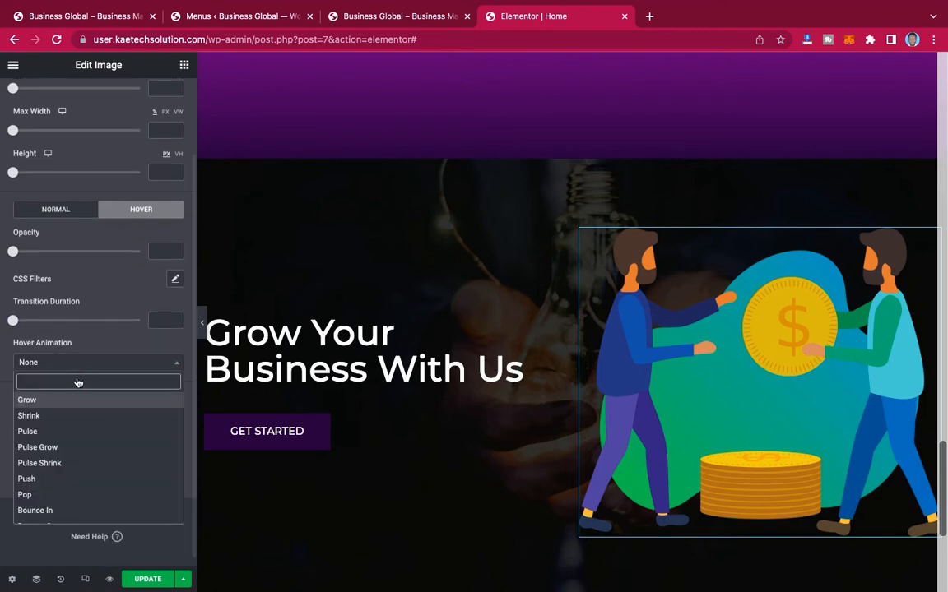
type("BO")
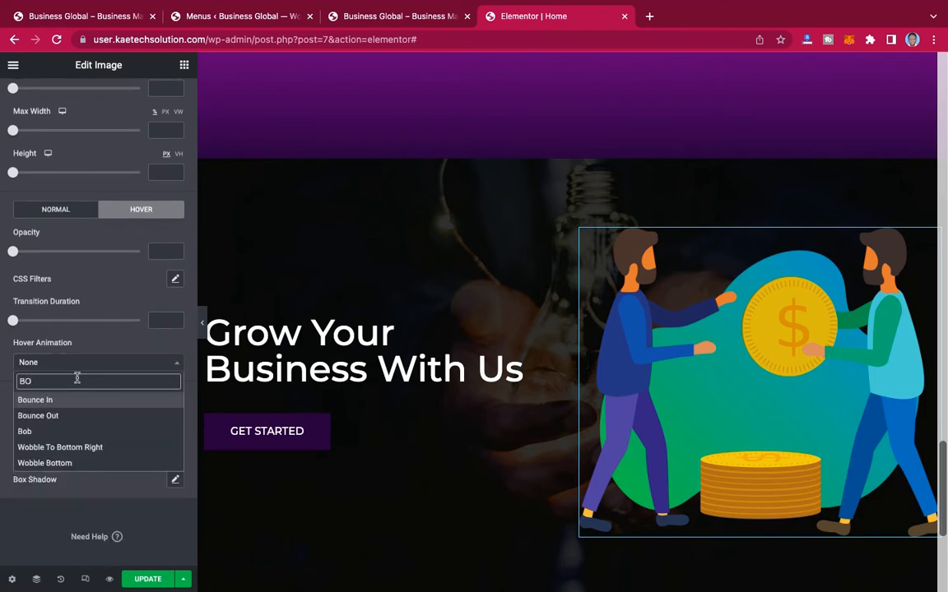
type("B")
left_click(65, 401)
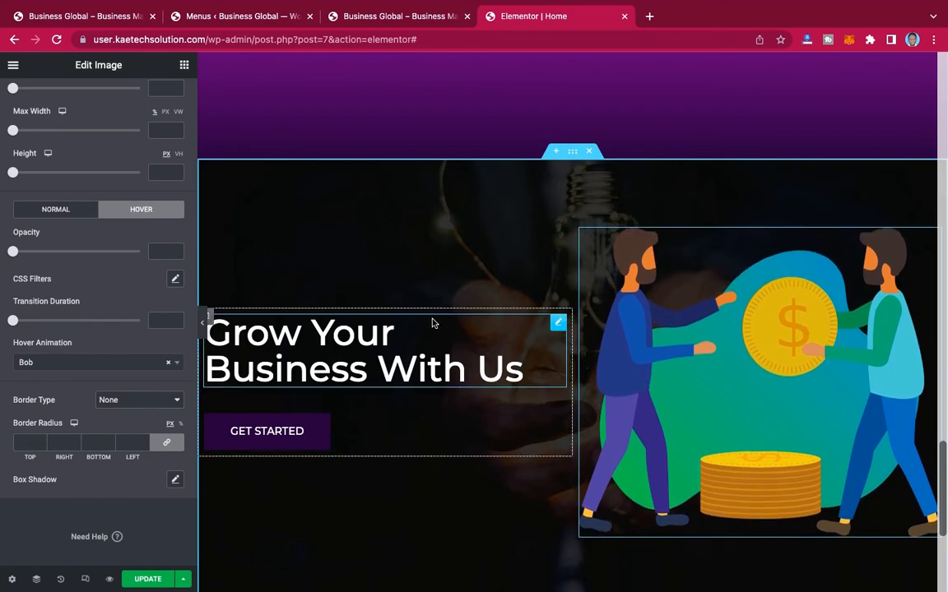
Step: Save the home page changes and open the published page in a new browser tab
scroll(495, 256, "up", 10)
scroll(496, 257, "up", 15)
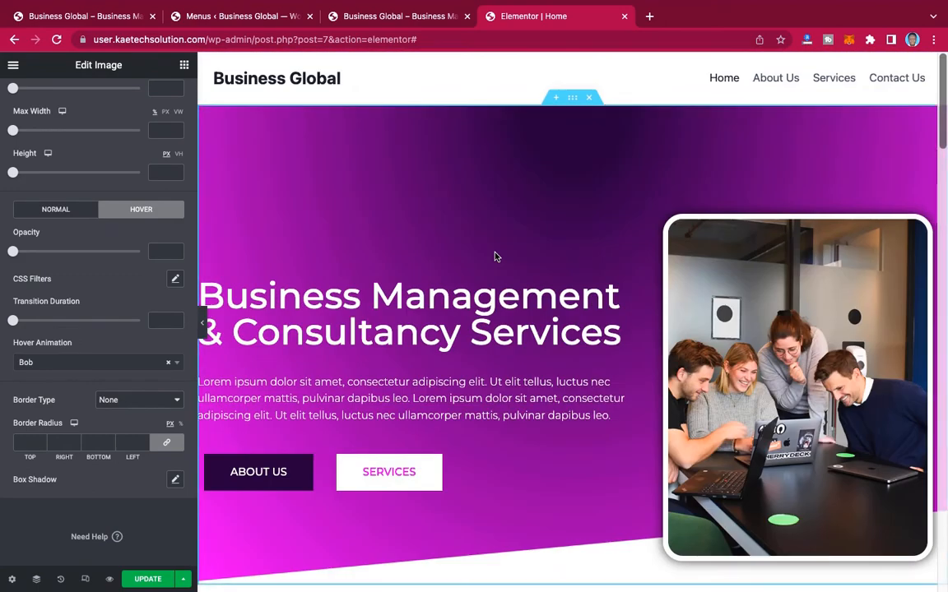
left_click(149, 580)
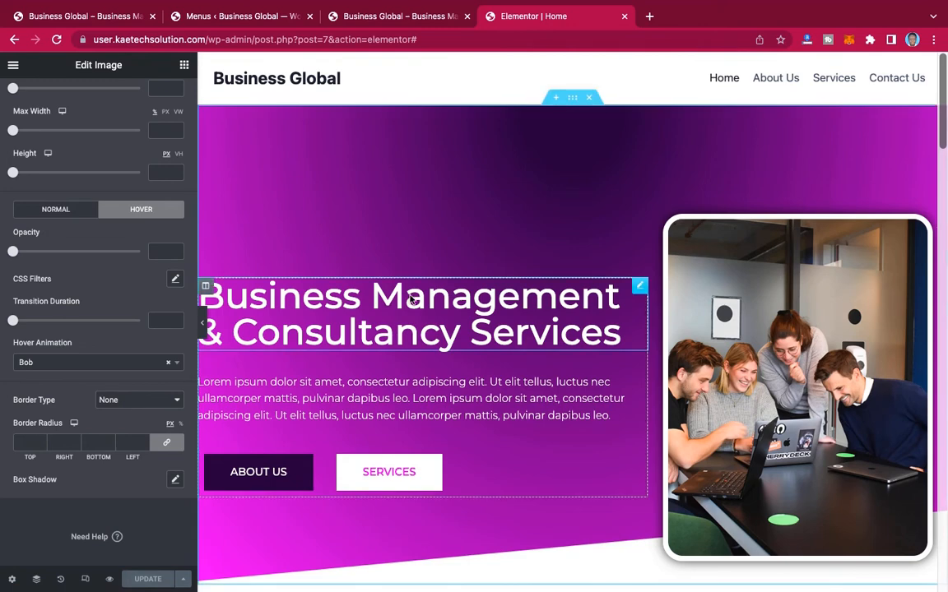
left_click(12, 66)
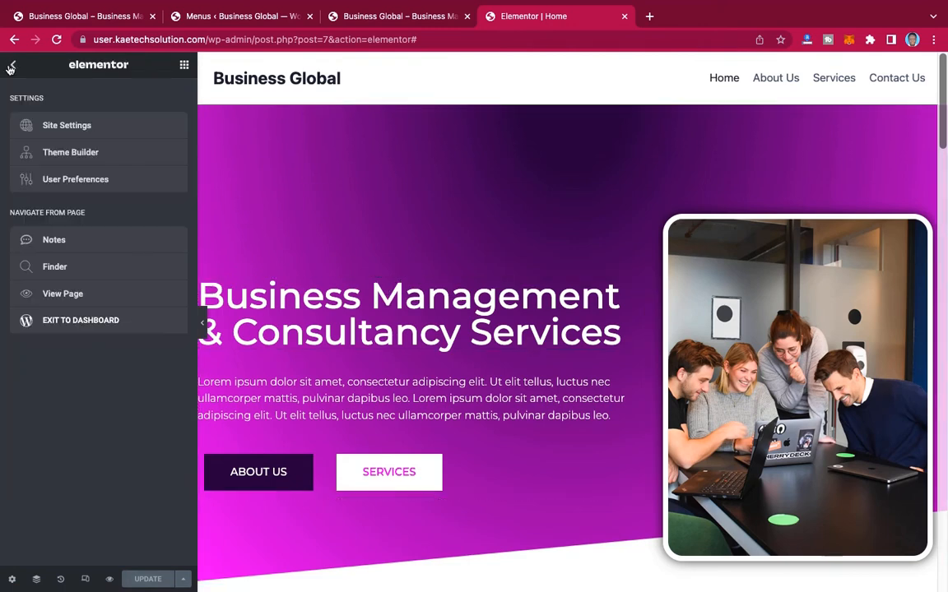
right_click(59, 298)
left_click(97, 302)
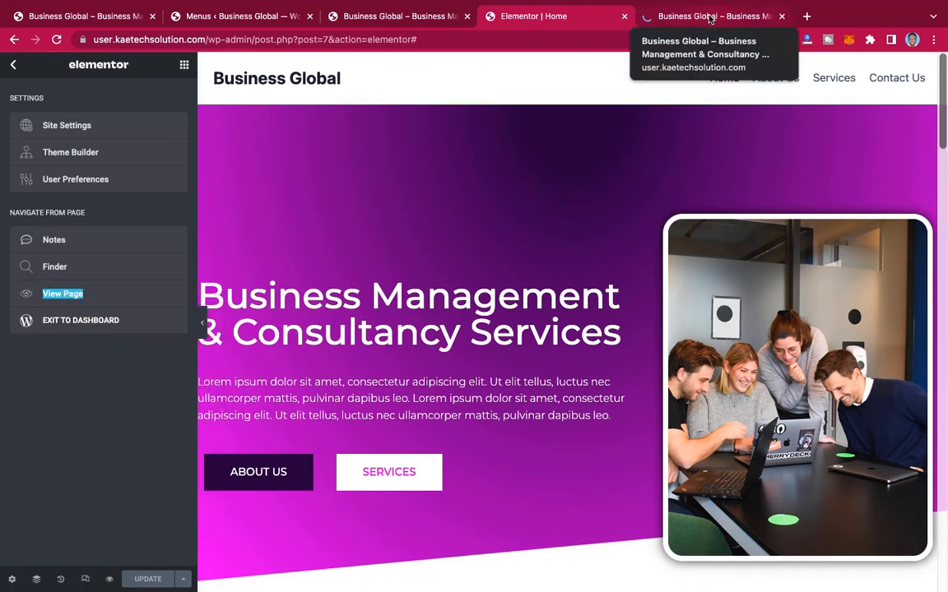
left_click(710, 16)
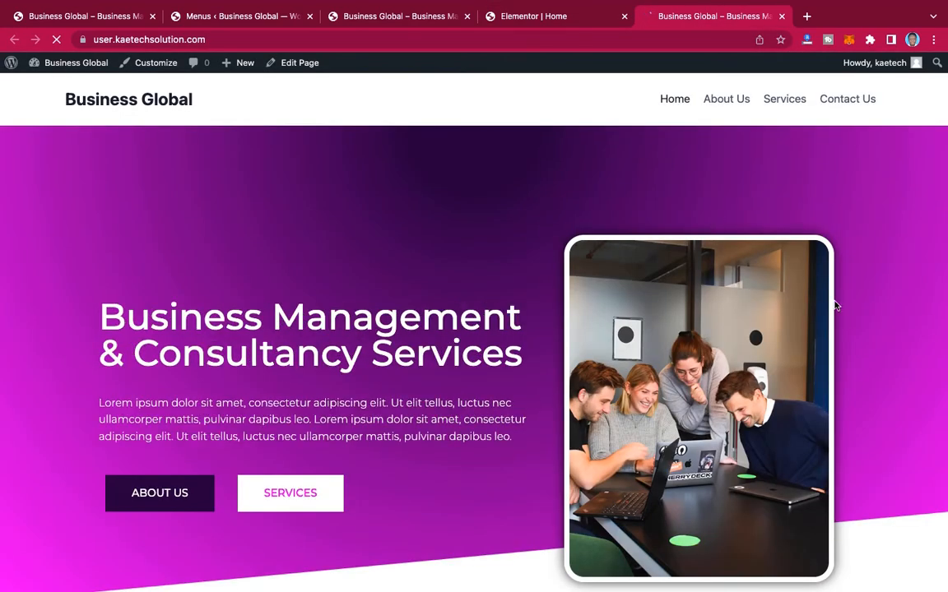
Step: Review the published home page down to the "Grow Your Business With Us" section, then look through the same sections in the Elementor editor
scroll(854, 324, "down", 10)
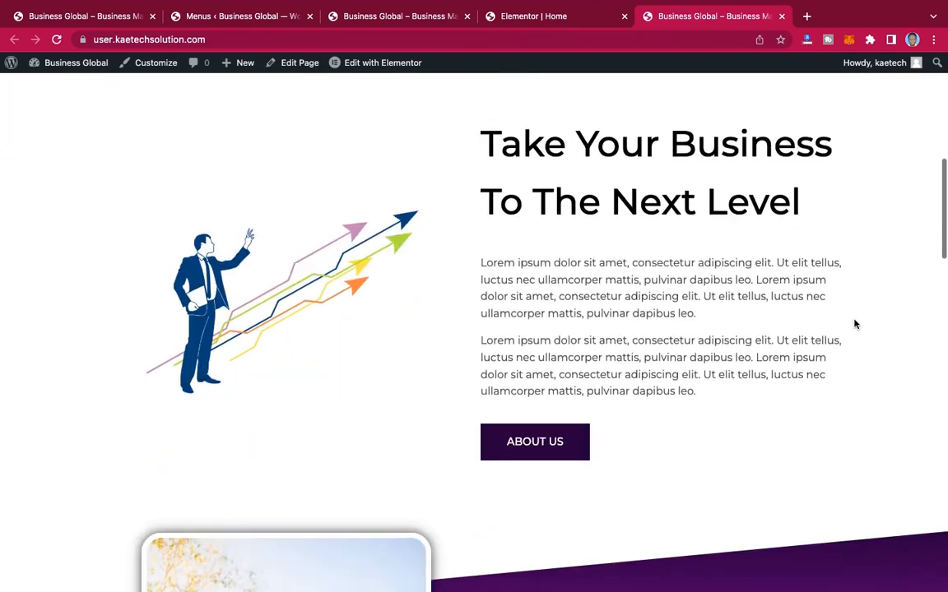
scroll(854, 324, "down", 10)
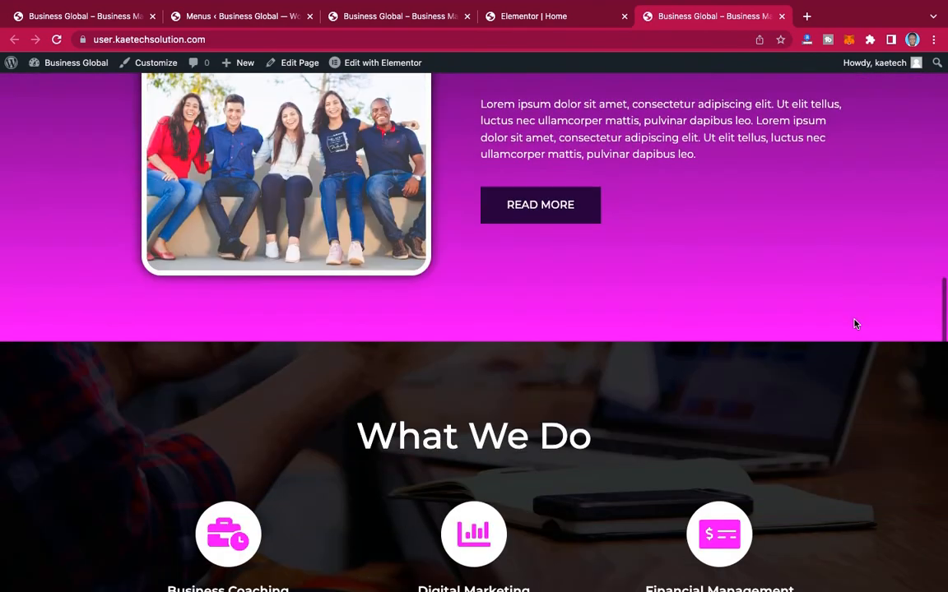
scroll(854, 324, "down", 10)
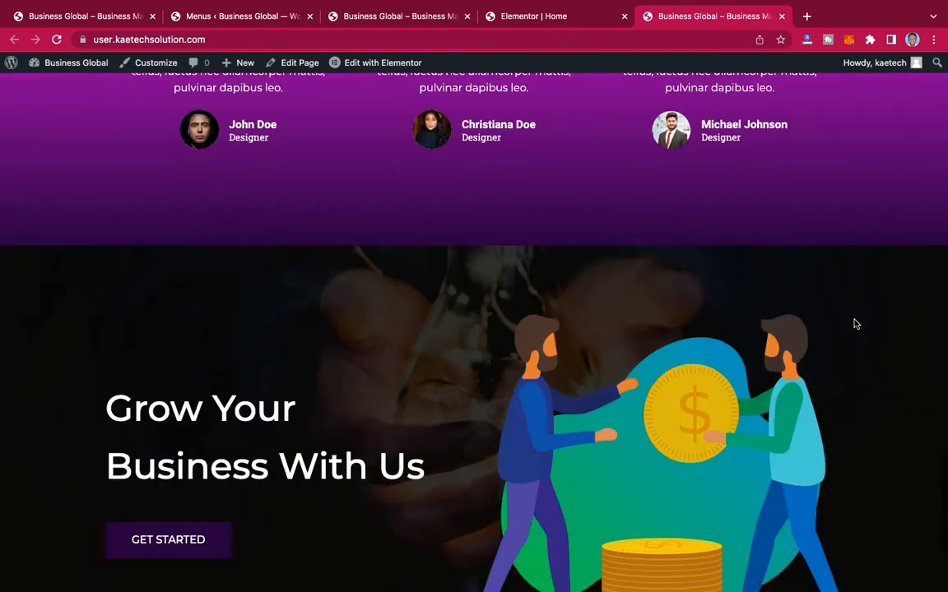
scroll(855, 324, "up", 20)
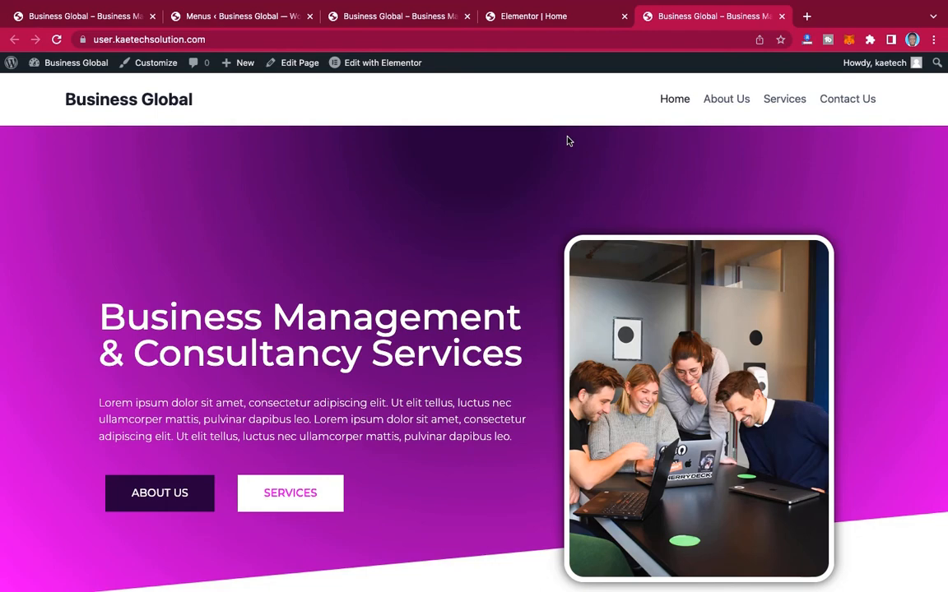
left_click(537, 25)
scroll(648, 223, "down", 10)
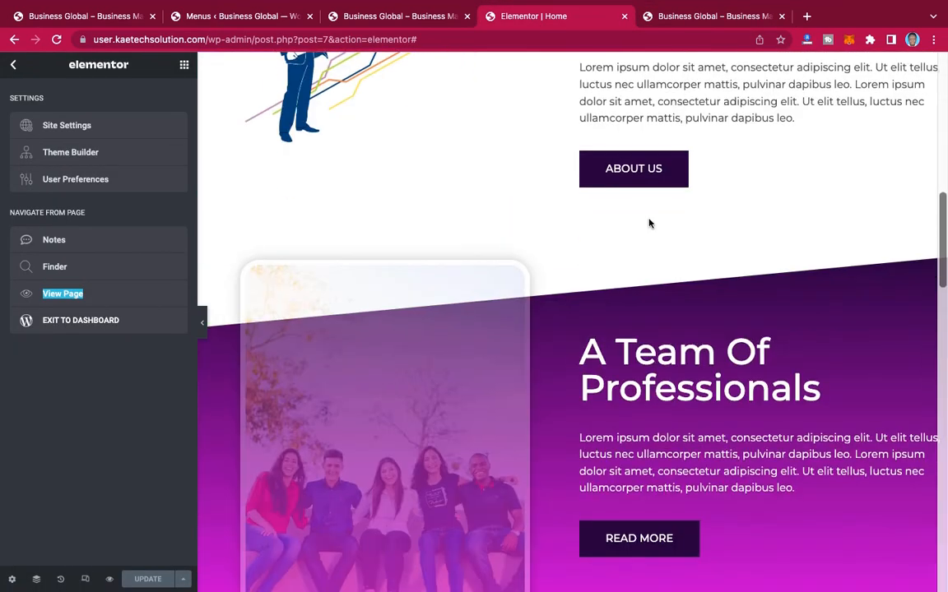
scroll(648, 223, "down", 15)
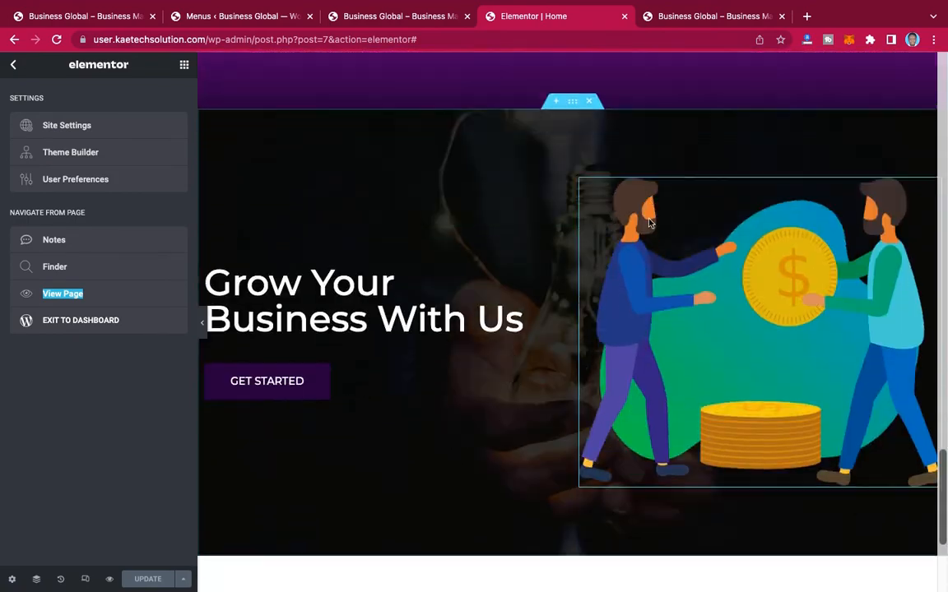
scroll(649, 223, "down", 3)
scroll(648, 223, "up", 15)
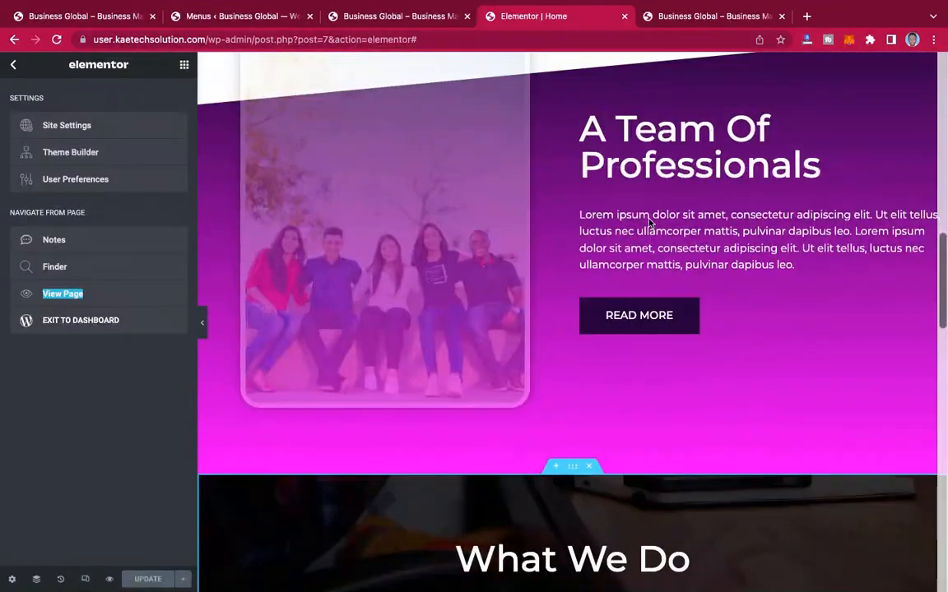
scroll(648, 223, "up", 10)
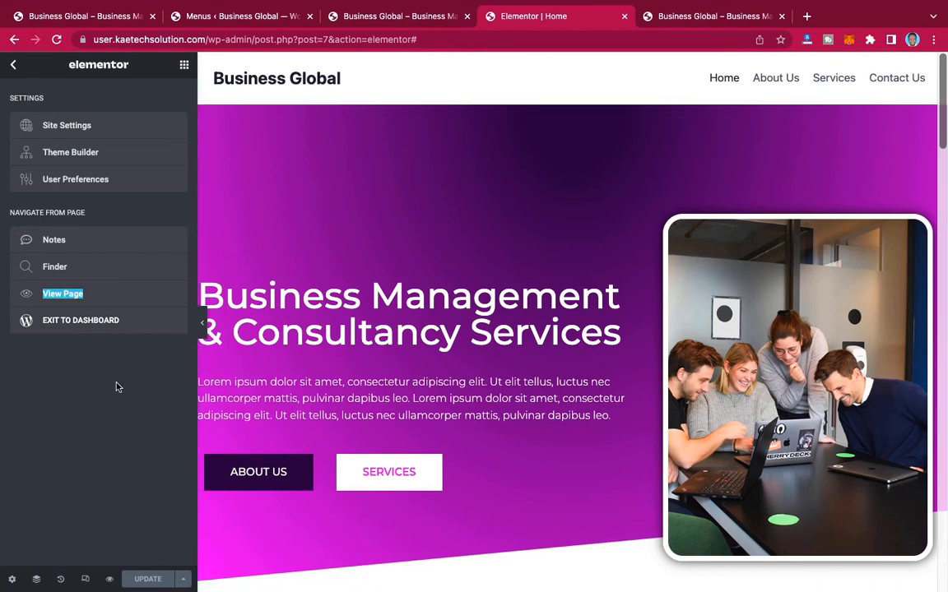
left_click(101, 407)
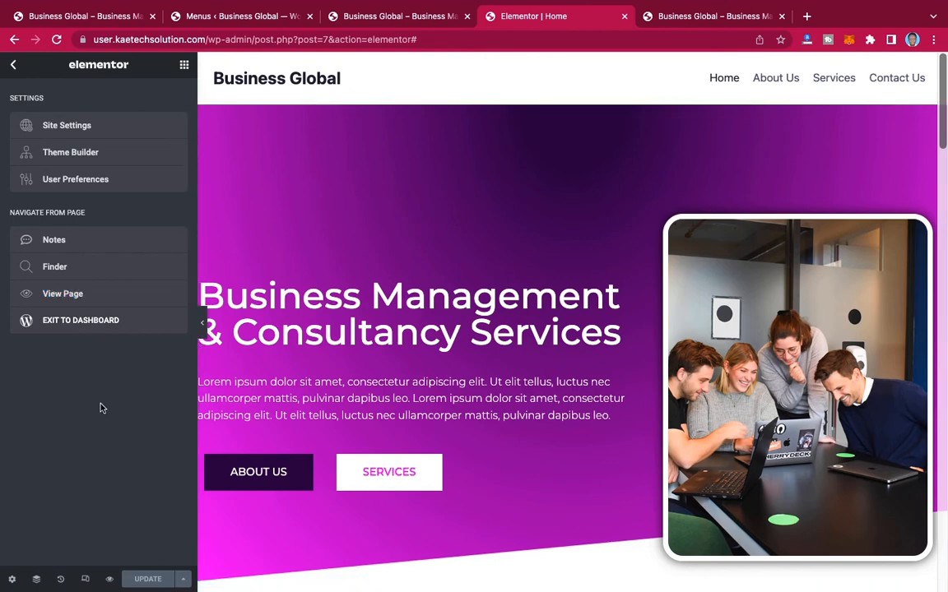
Step: Turn on responsive mode and show the home page's hero section in the tablet preview
left_click(86, 580)
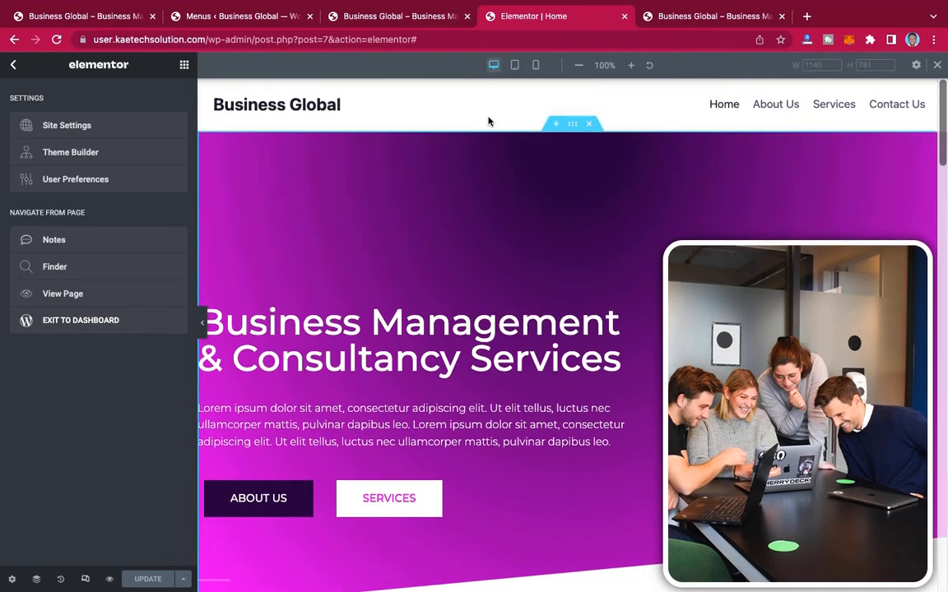
left_click(515, 66)
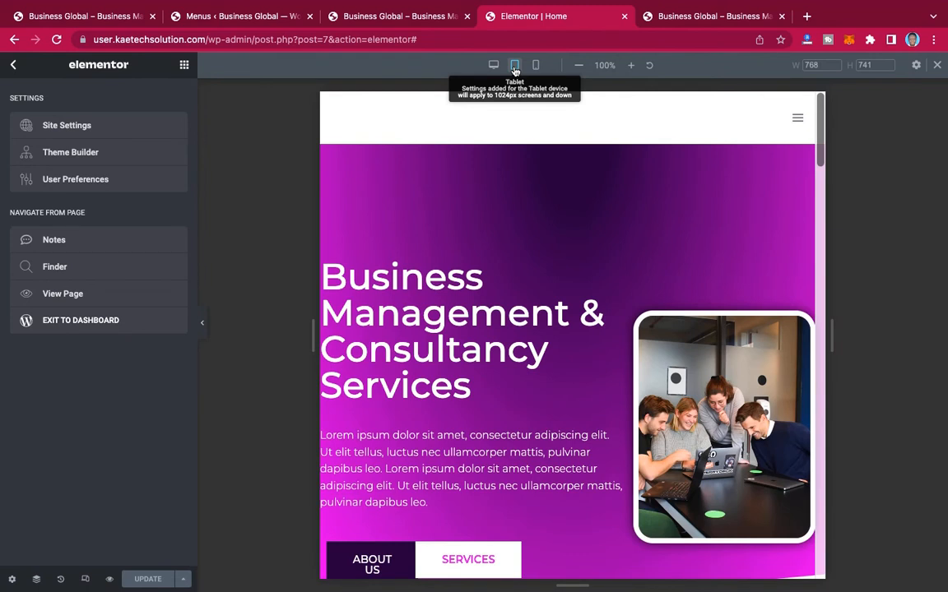
scroll(689, 401, "down", 3)
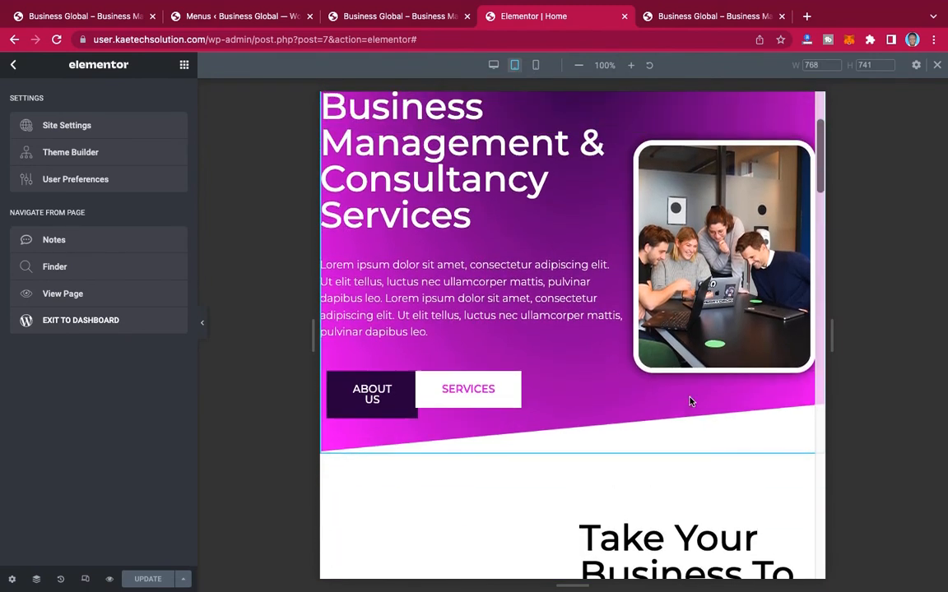
scroll(689, 402, "up", 2)
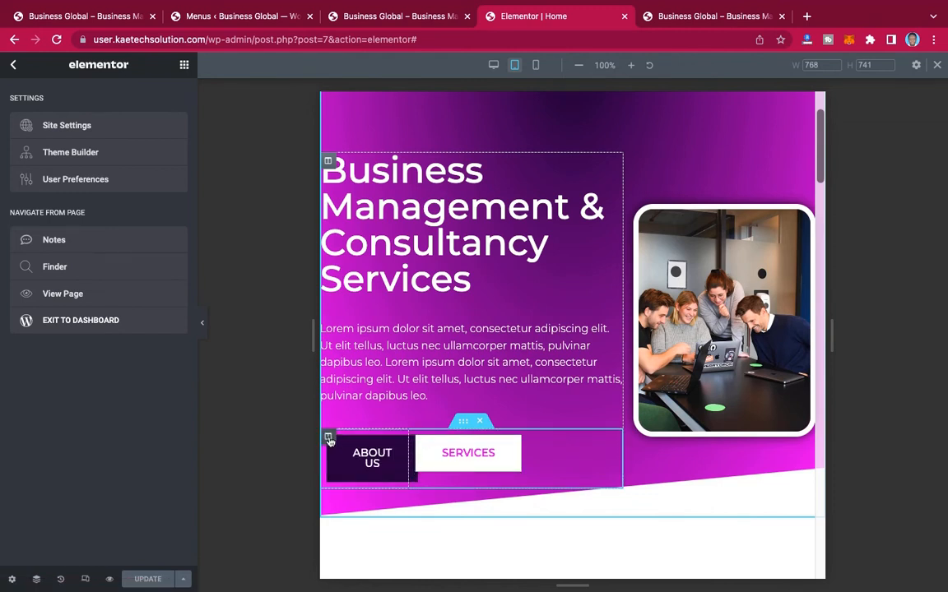
Step: Set the tablet column width to 50% for both the SERVICES and ABOUT US button columns in the hero section
left_click(328, 438)
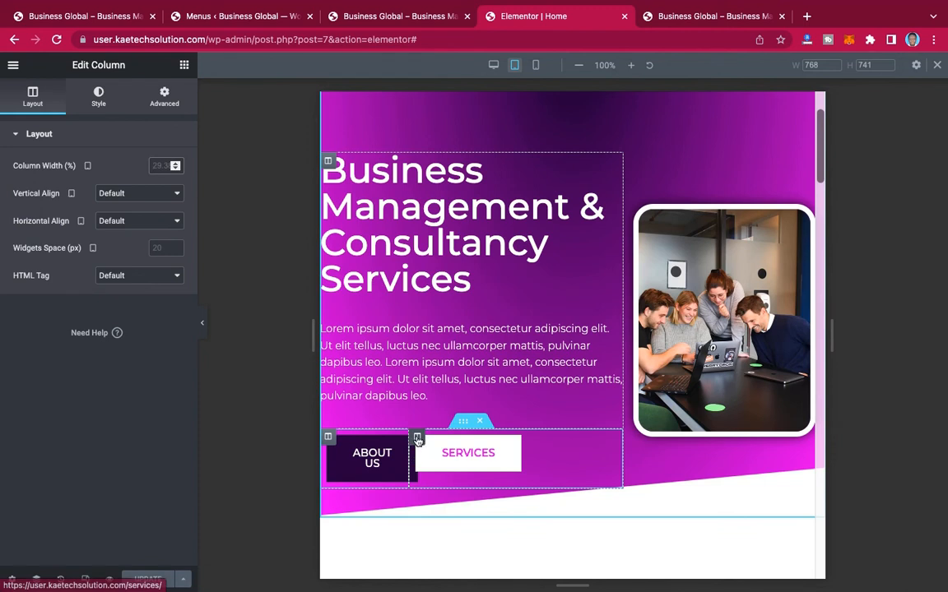
left_click(417, 439)
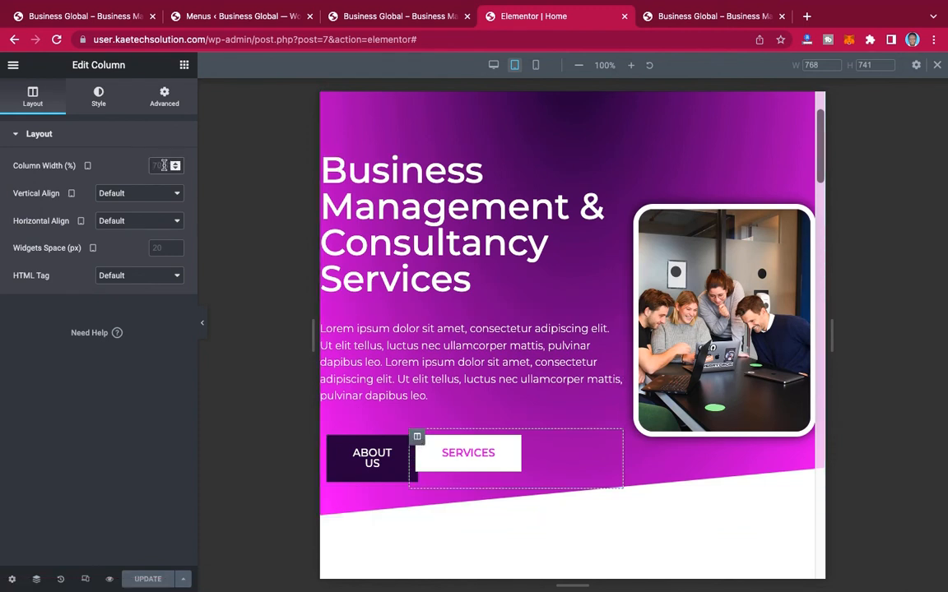
type("50")
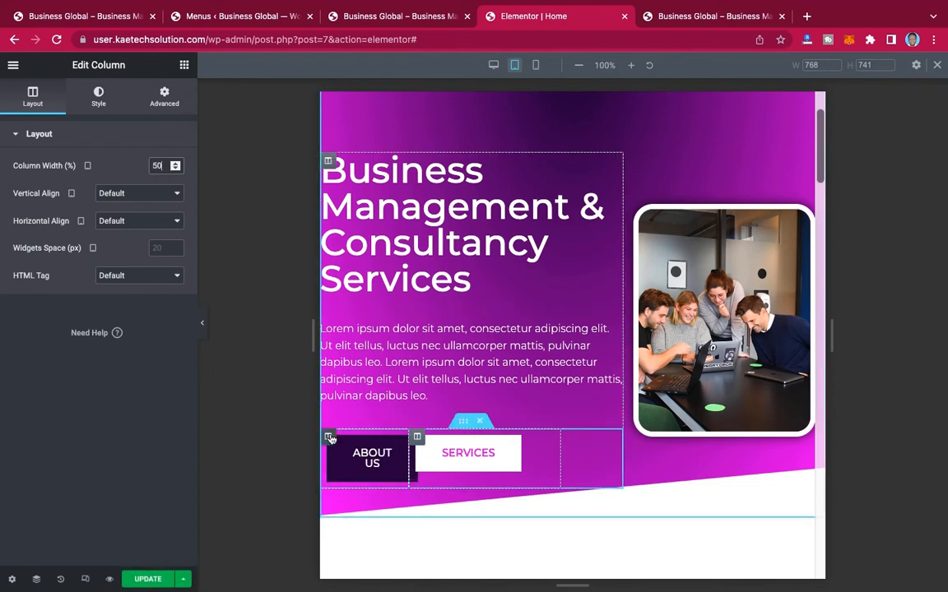
left_click(329, 438)
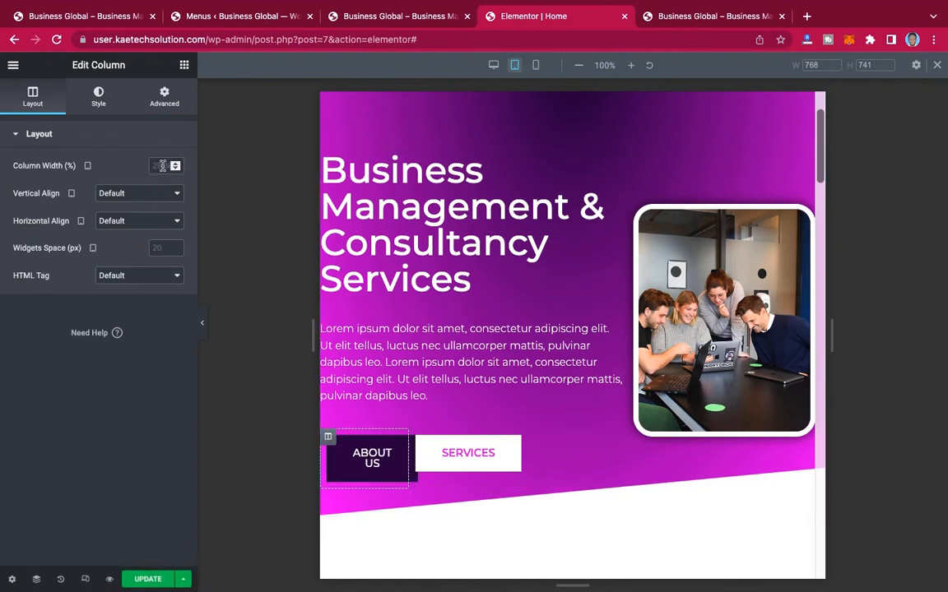
type("50")
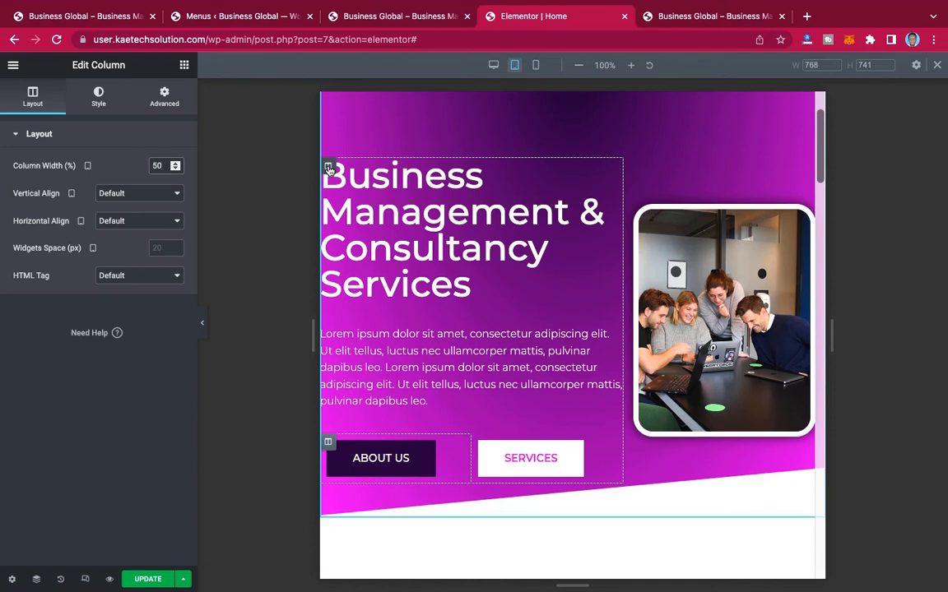
Step: Unlink the hero text column's tablet margins and set its left margin to 20 px
left_click(328, 169)
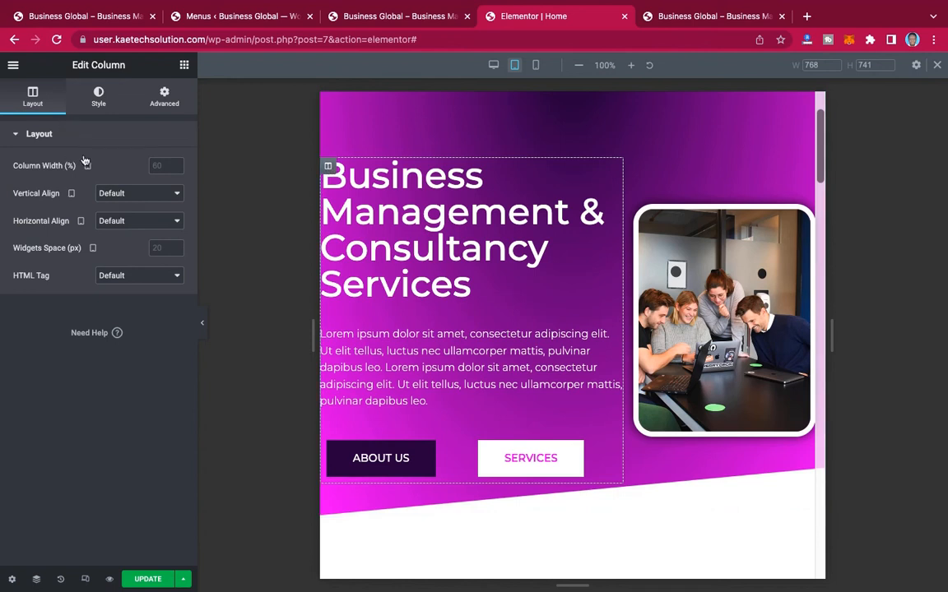
left_click(165, 100)
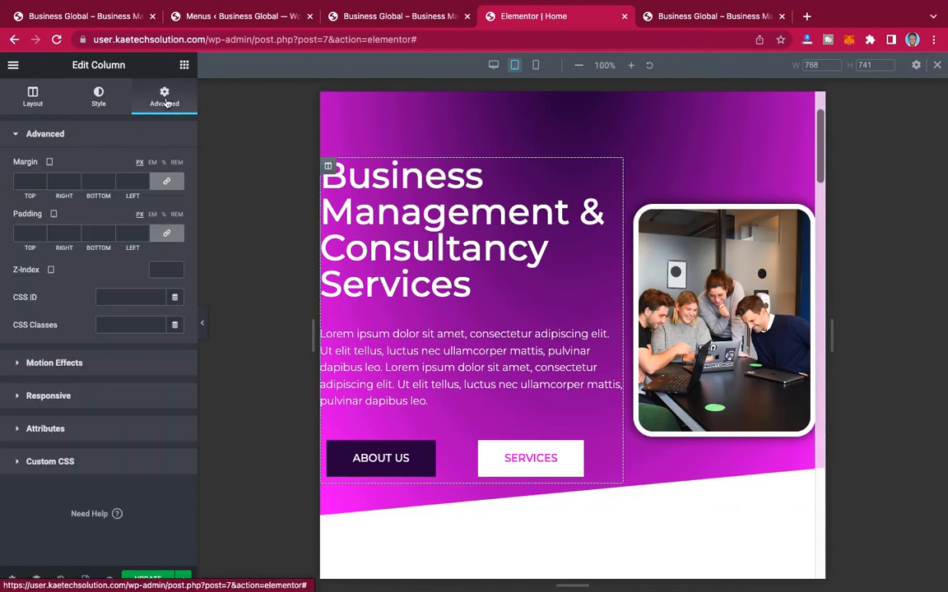
left_click(166, 183)
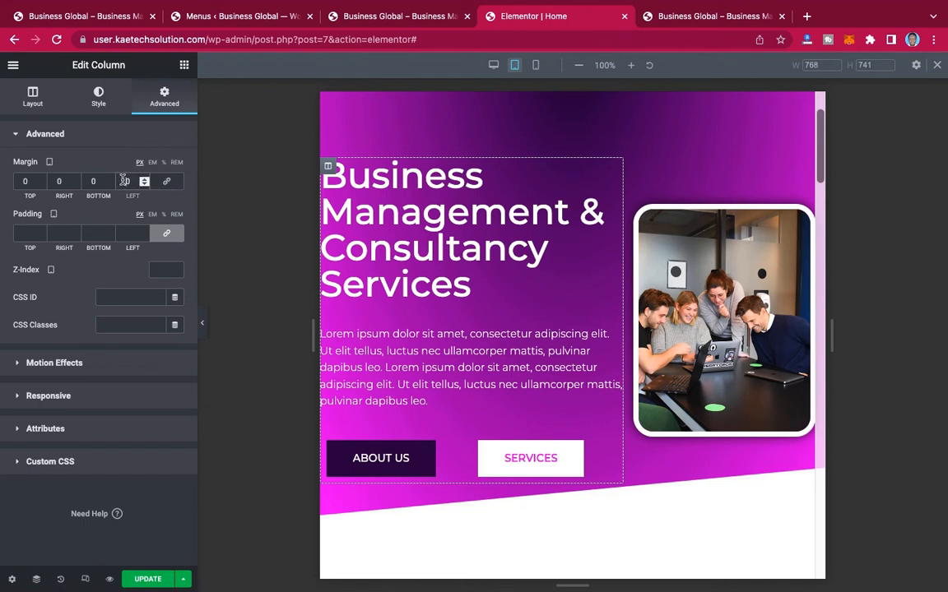
type("1")
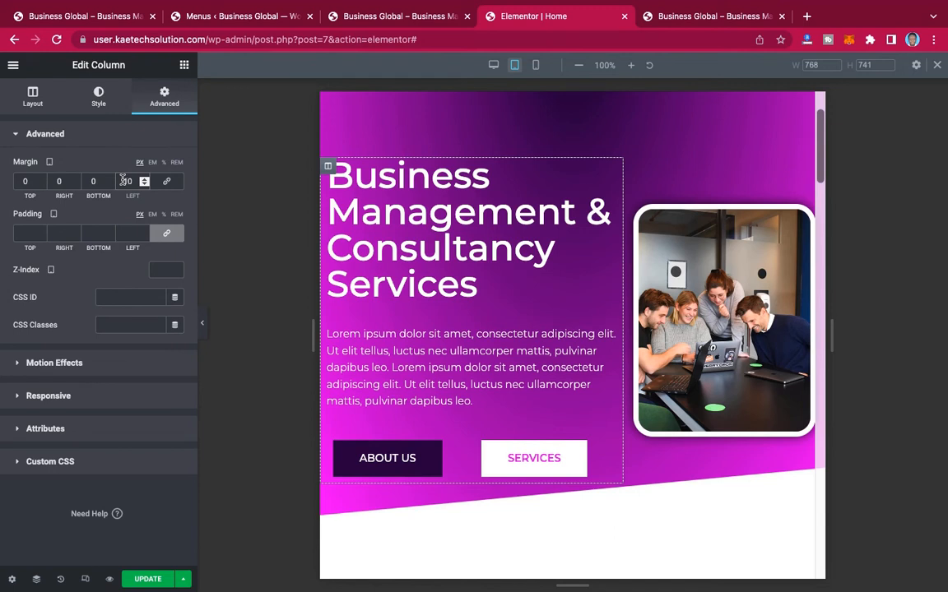
key("BackSpace")
type("2")
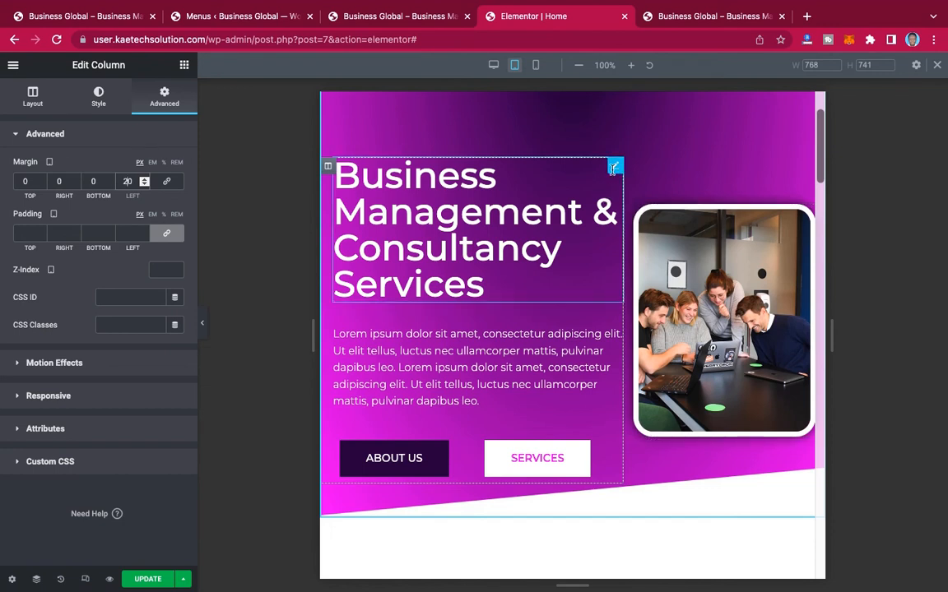
Step: Set the tablet font size of the "Business Management & Consultancy Services" heading to 34 px
left_click(614, 168)
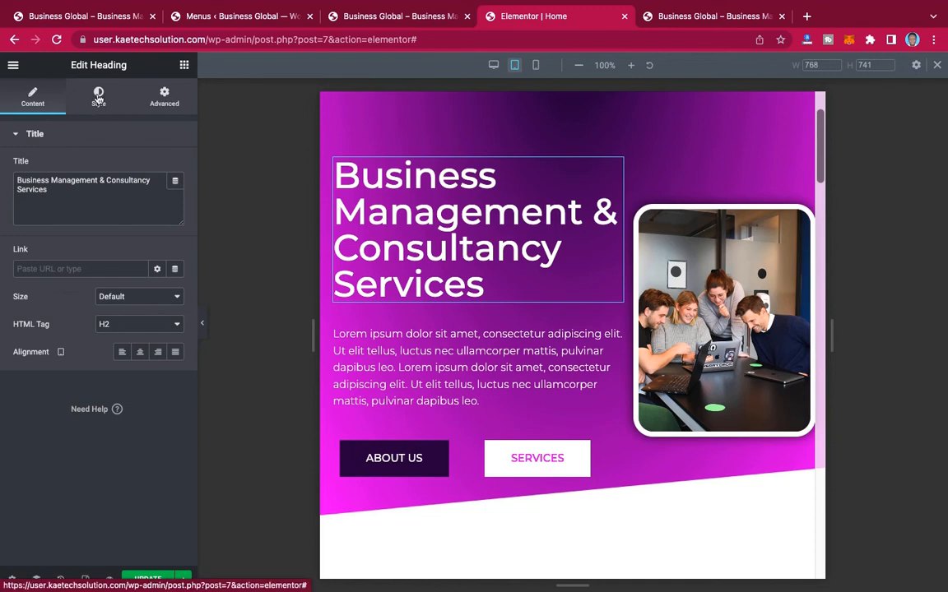
left_click(98, 98)
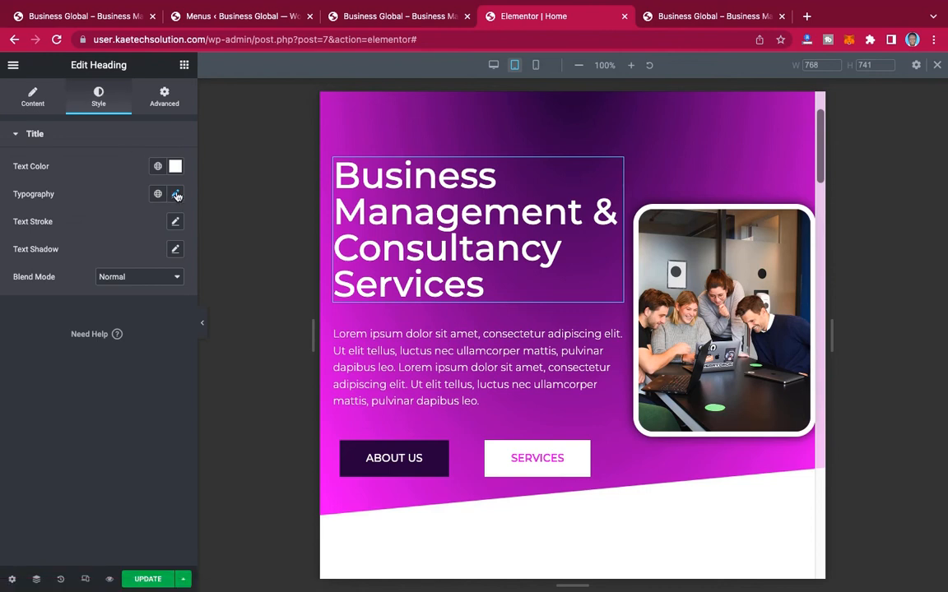
left_click(176, 195)
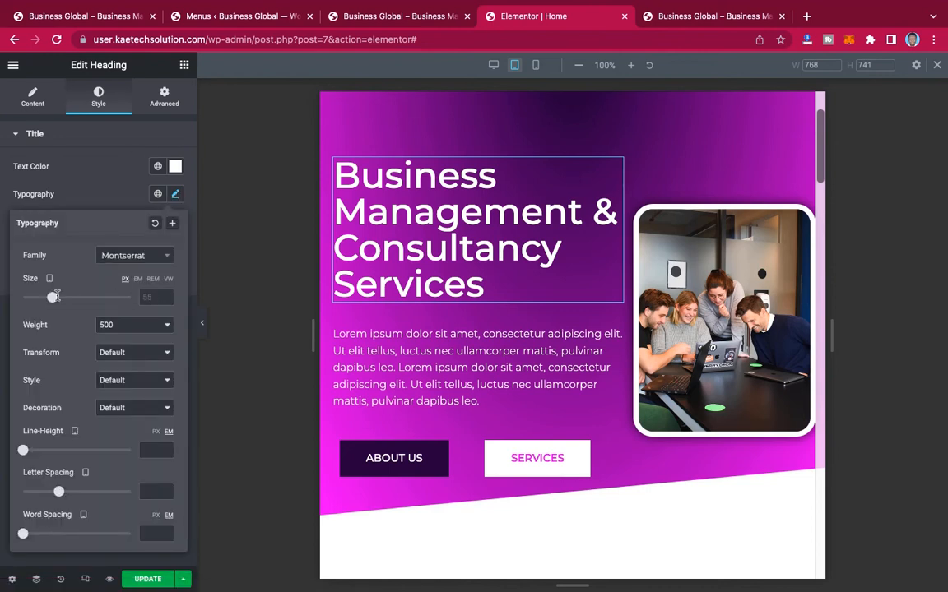
left_click_drag(51, 298, 40, 299)
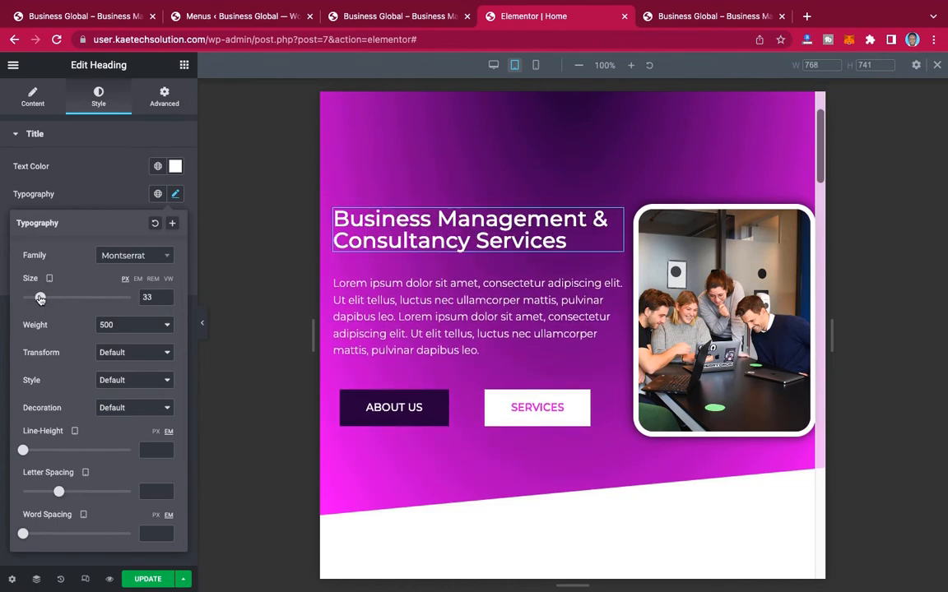
left_click(166, 295)
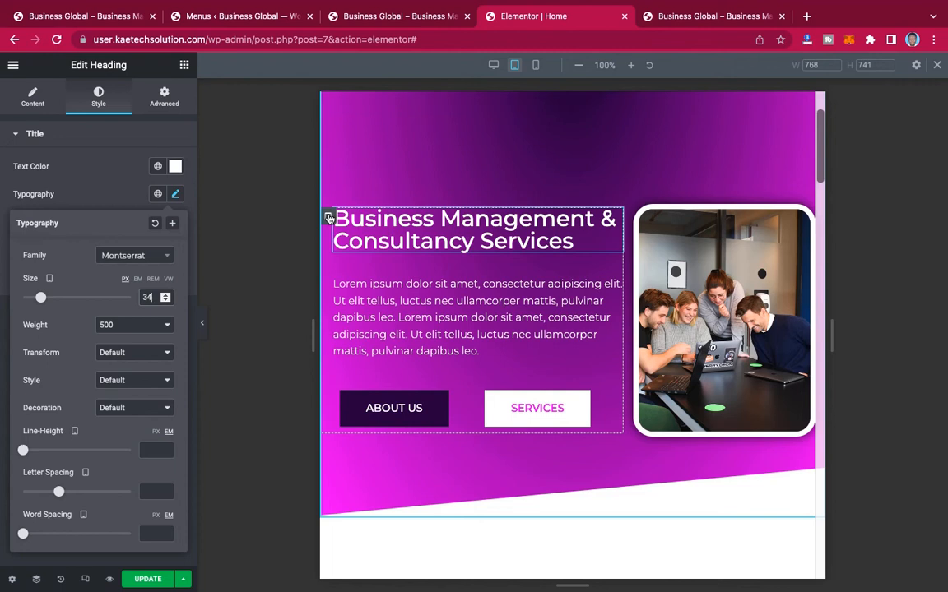
Step: Set the tablet column width to 50% for both the text column and the image column of the hero section
left_click(328, 218)
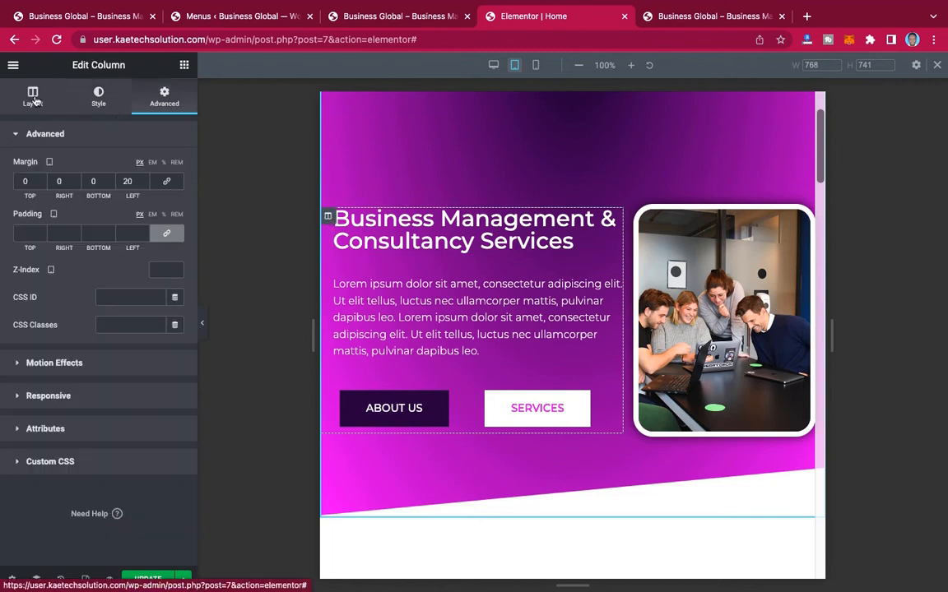
left_click(33, 97)
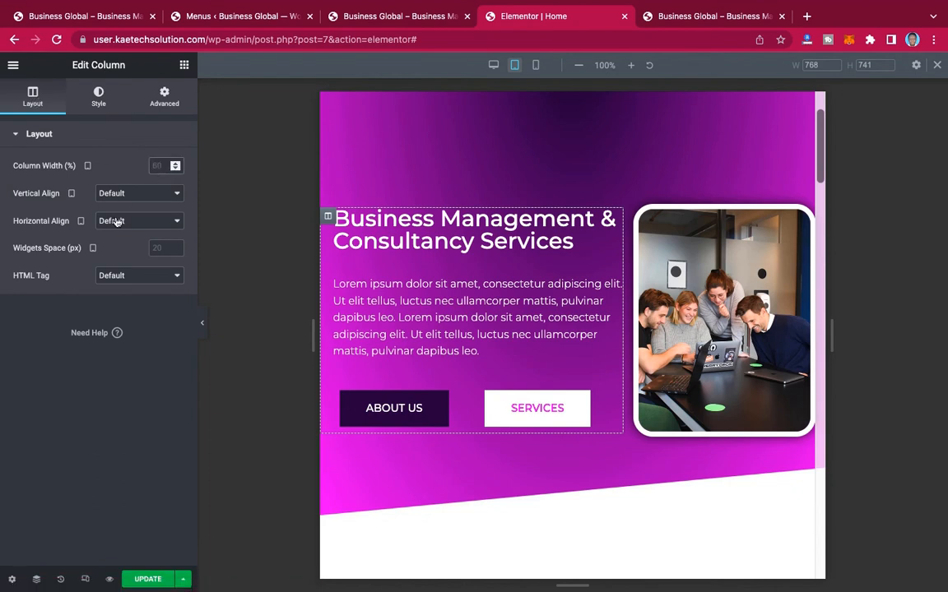
type("50")
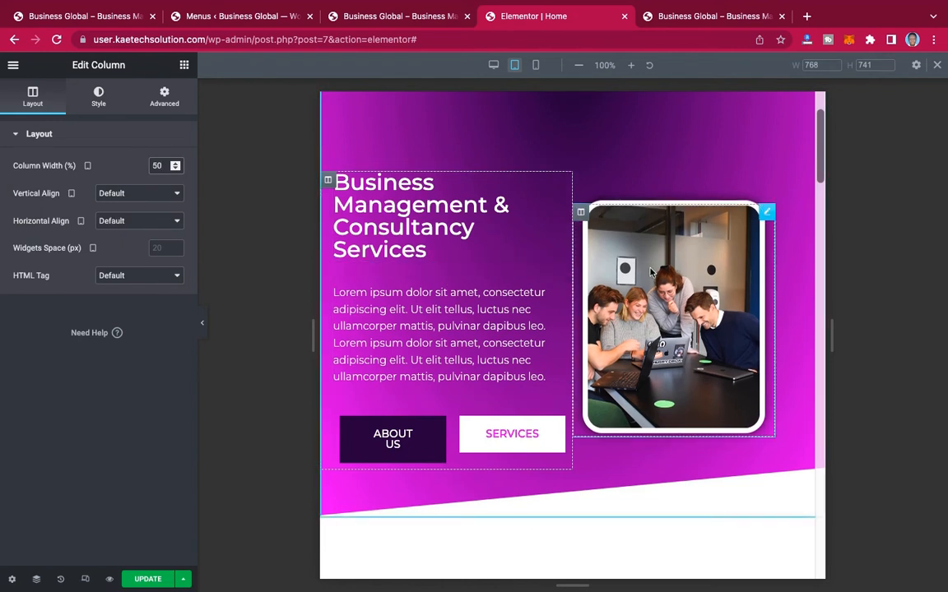
left_click(581, 214)
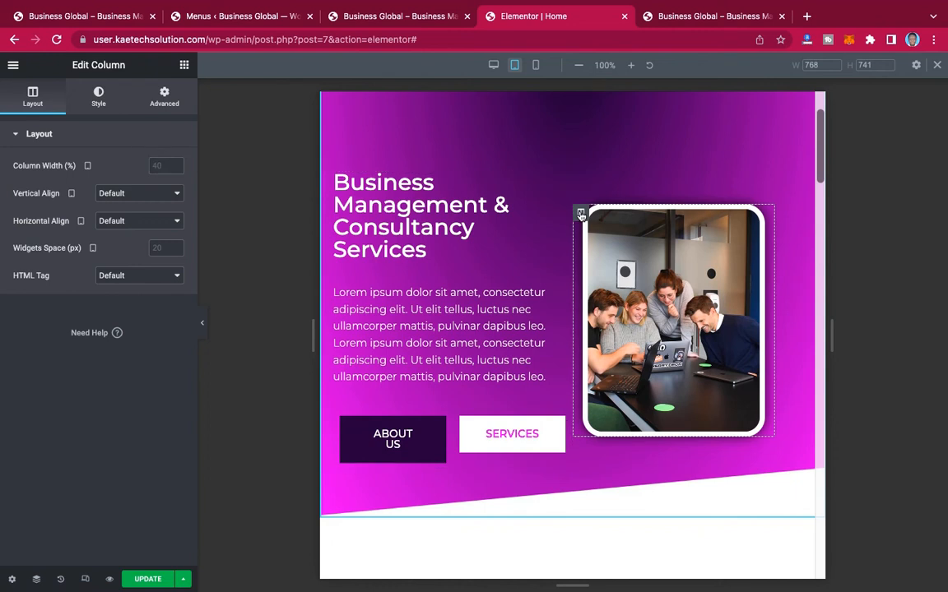
left_click(164, 166)
type("50")
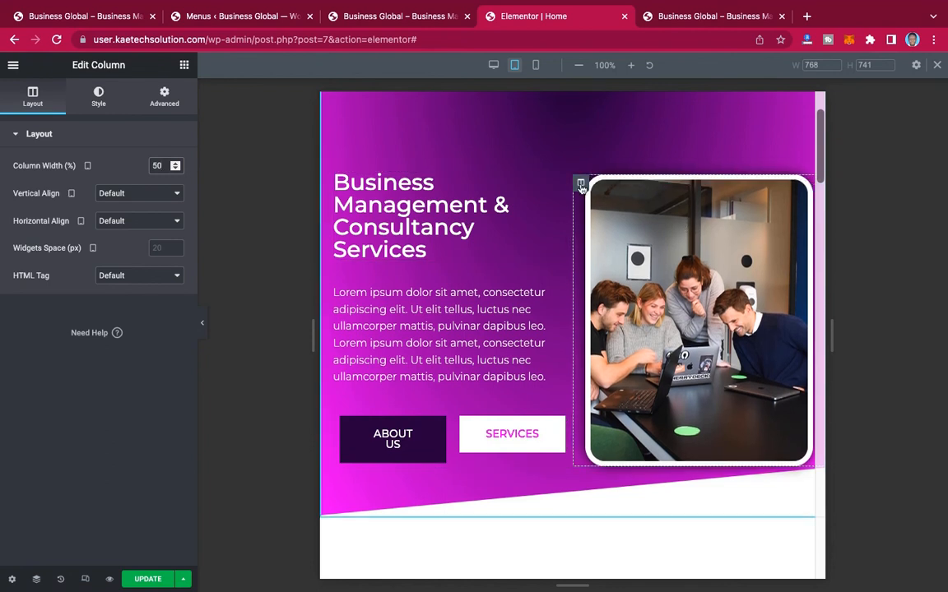
Step: Unlink the hero image column's tablet margins and set its right margin to 20 px
left_click(164, 99)
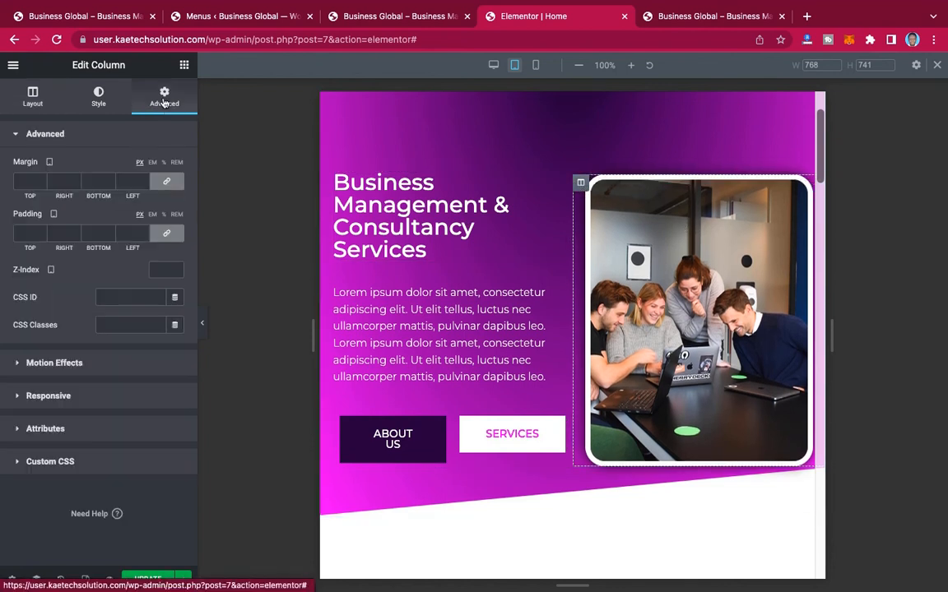
left_click(167, 182)
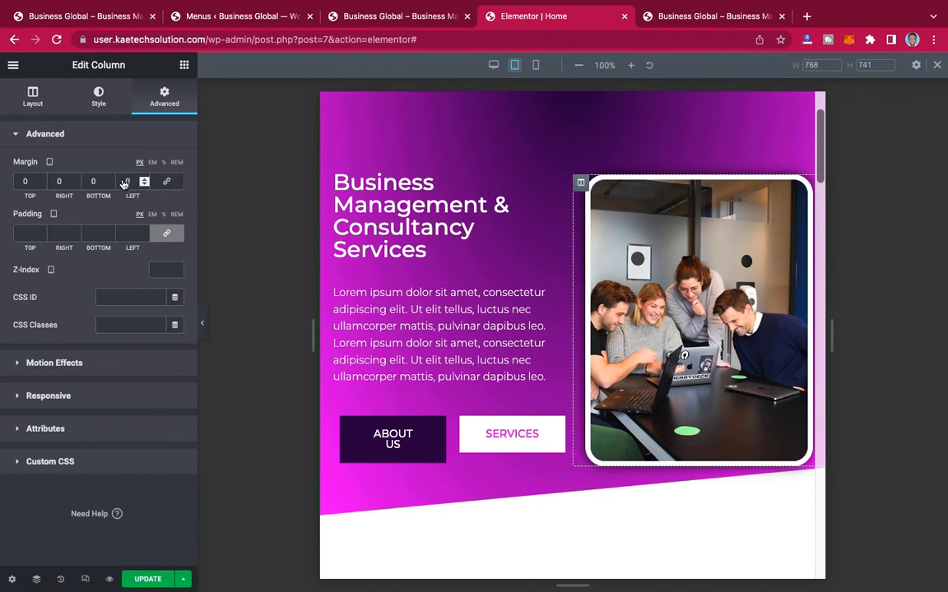
left_click(55, 181)
type("20")
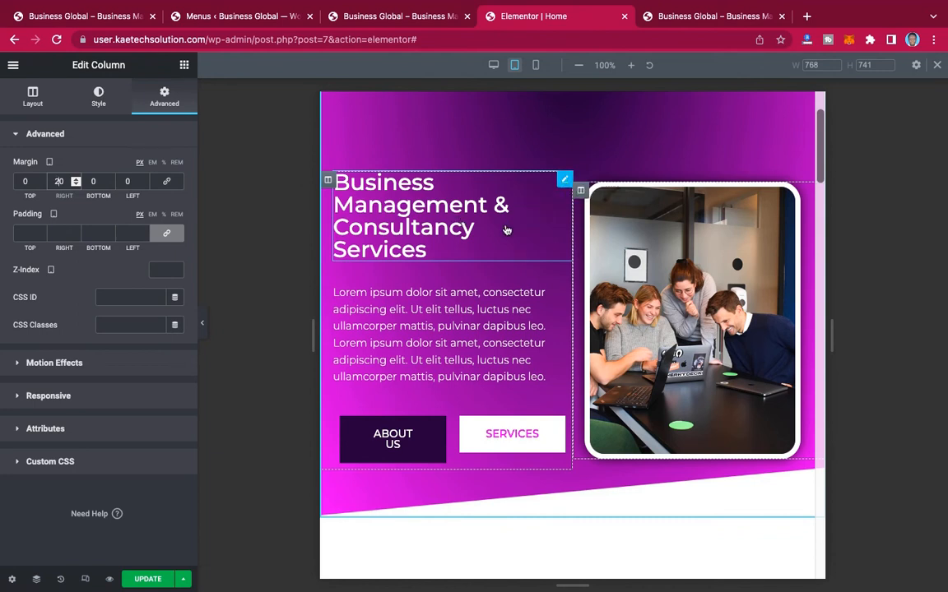
Step: Set the tablet font size of the "Business Management & Consultancy Services" heading to 30 px
left_click(553, 193)
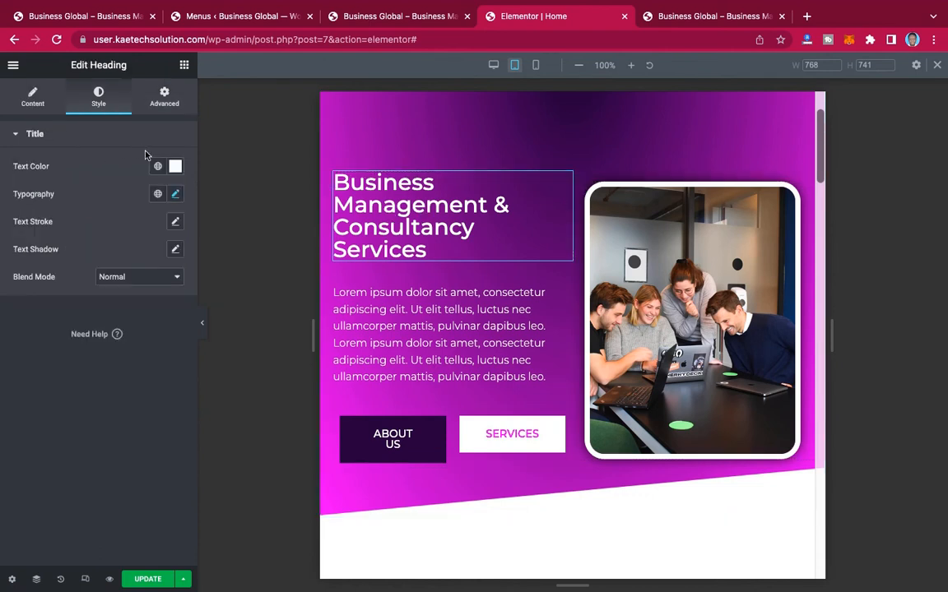
left_click(176, 195)
double_click(143, 297)
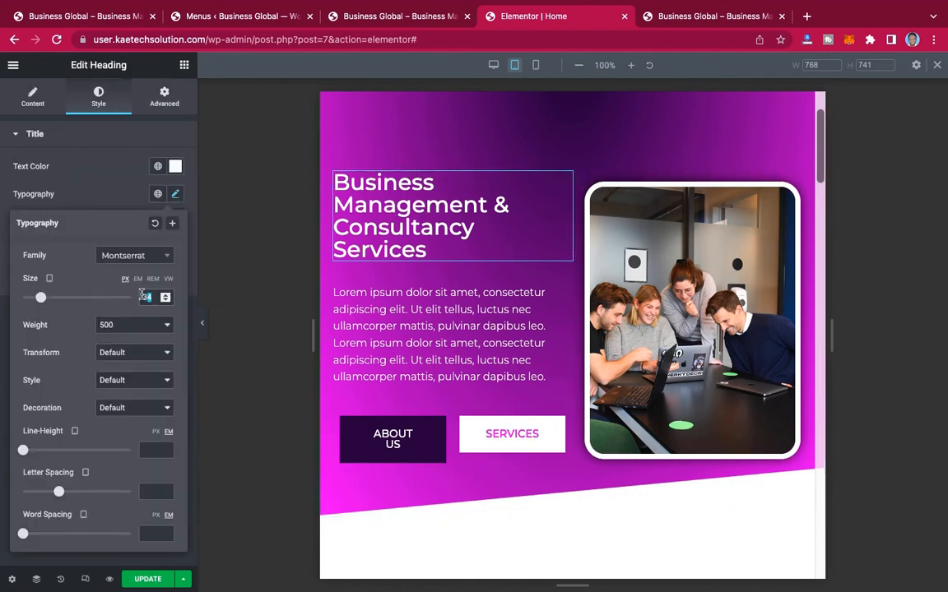
type("30")
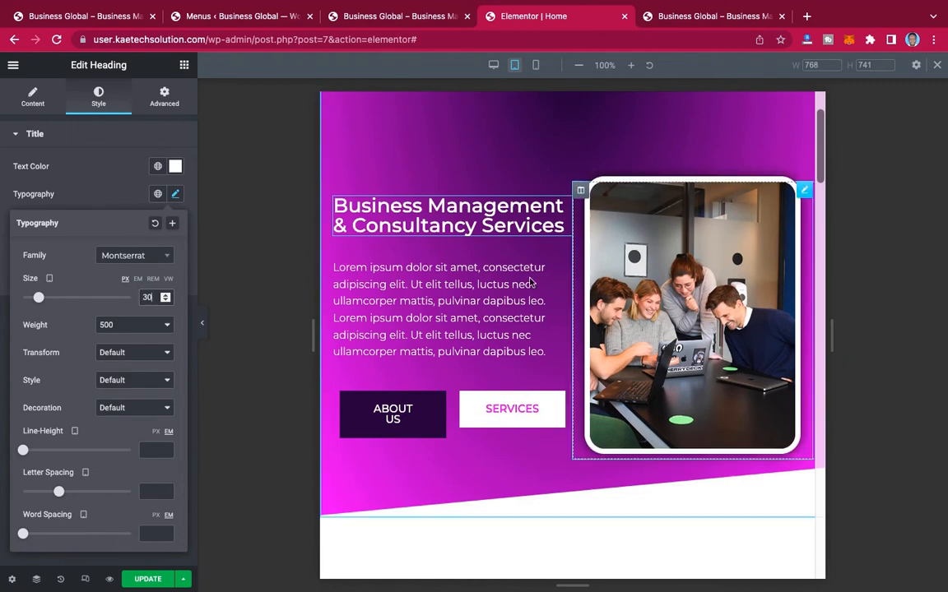
Step: Set the hero's ABOUT US button column to 55% tablet width and the SERVICES button column to 45%
scroll(690, 212, "up", 2)
scroll(659, 201, "down", 3)
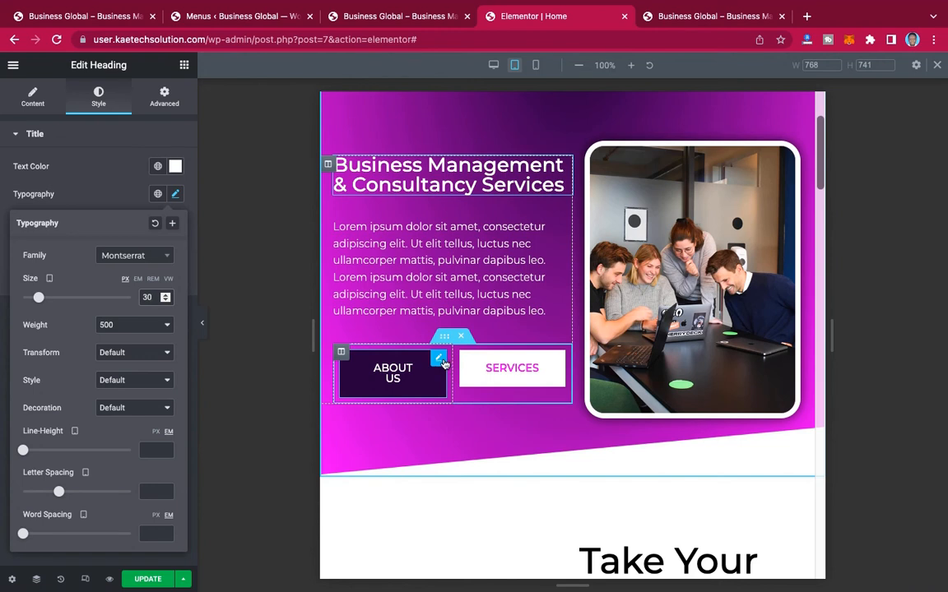
left_click(341, 352)
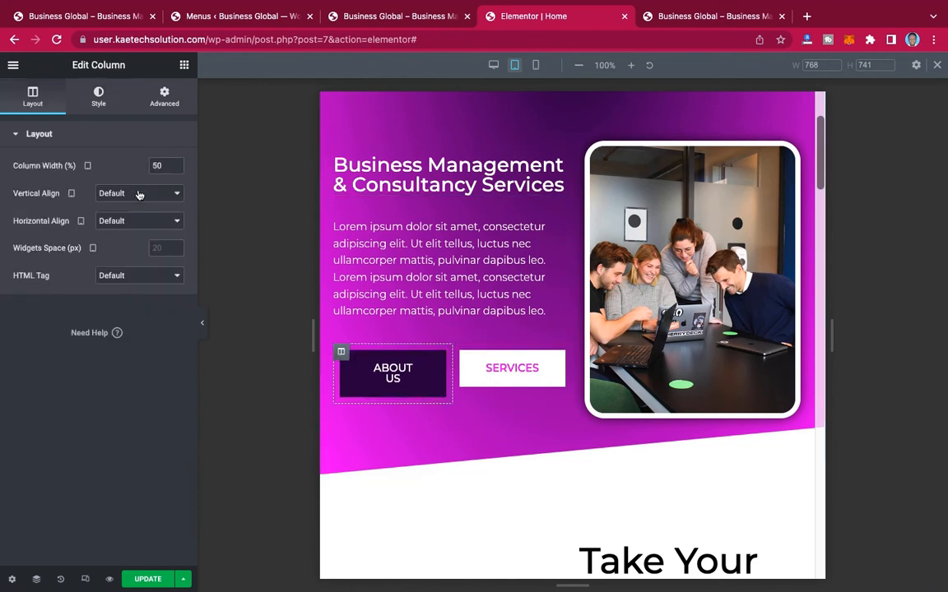
left_click_drag(163, 166, 144, 161)
type("55")
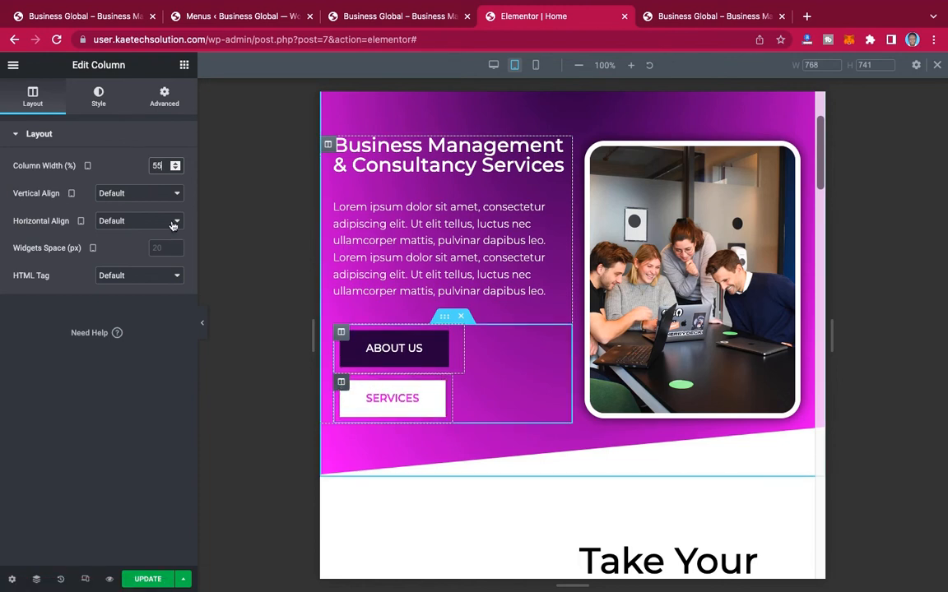
left_click_drag(164, 165, 128, 165)
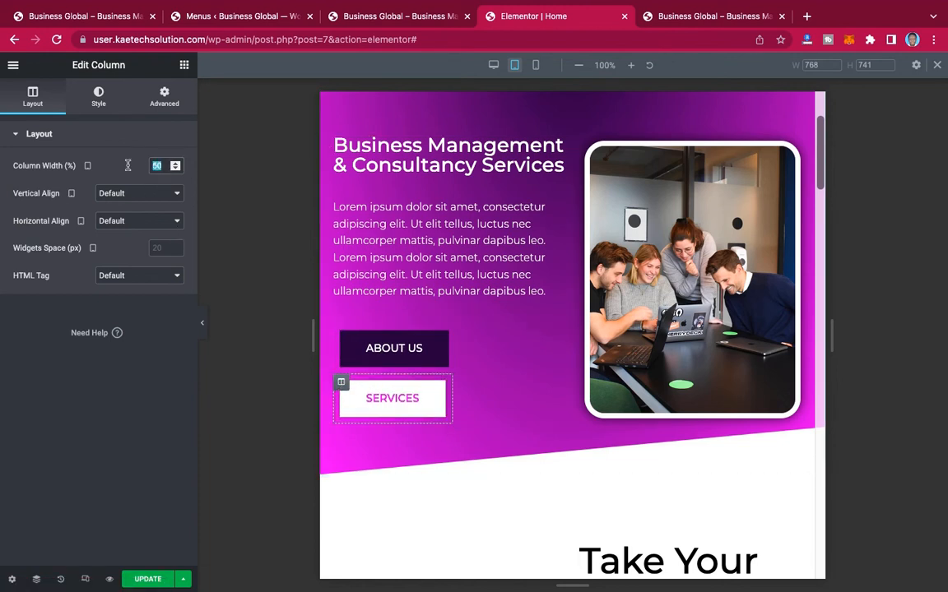
type("45")
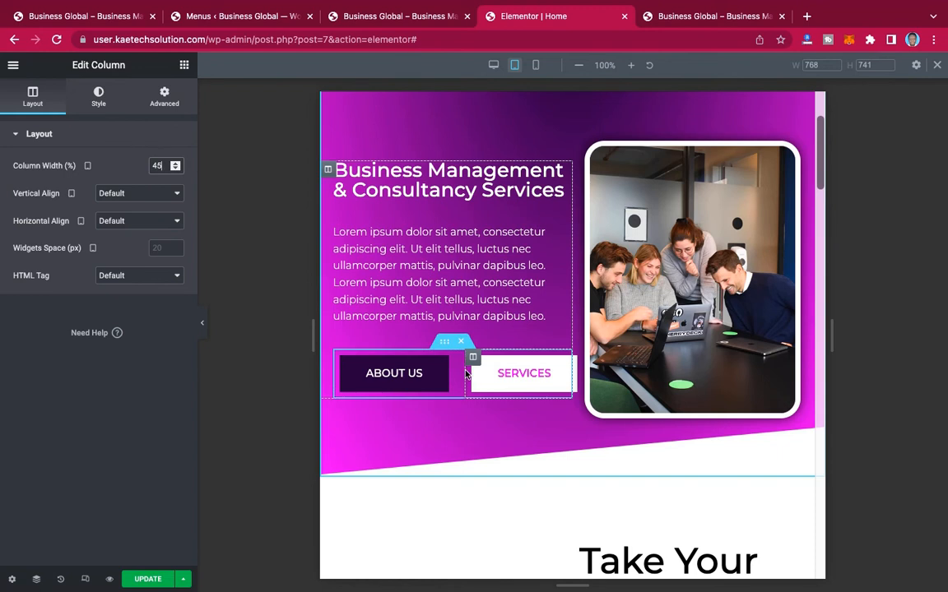
left_click_drag(462, 374, 464, 371)
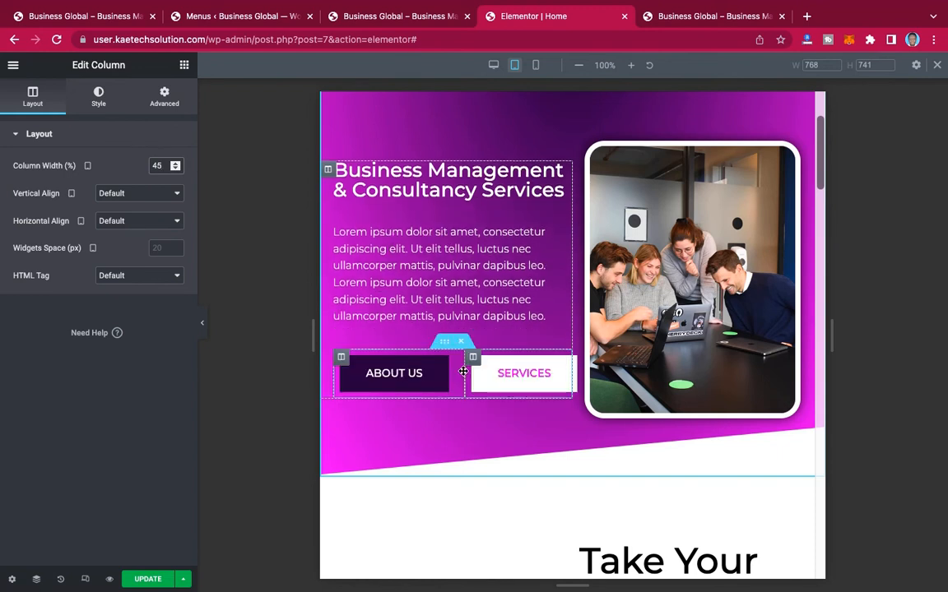
left_click(203, 322)
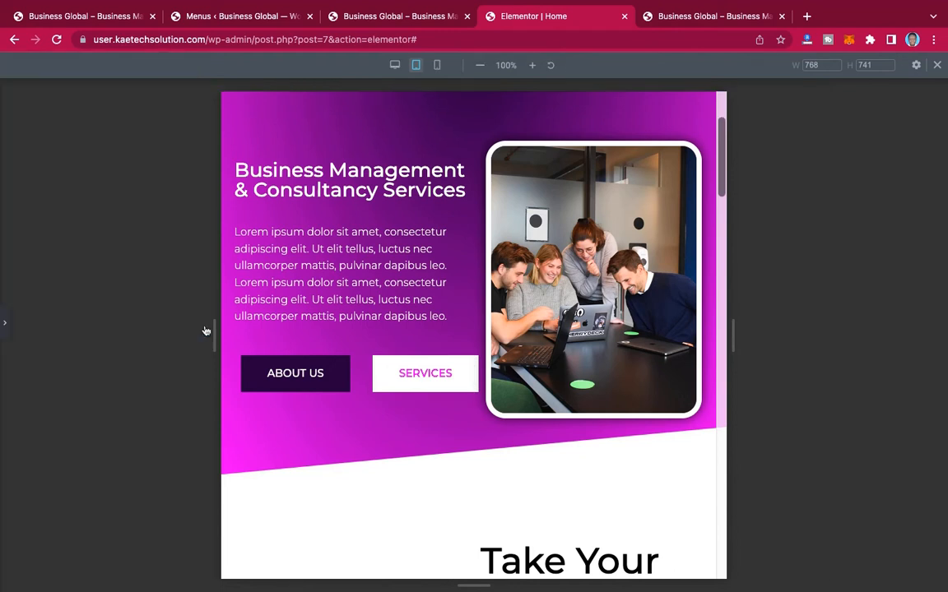
left_click(7, 329)
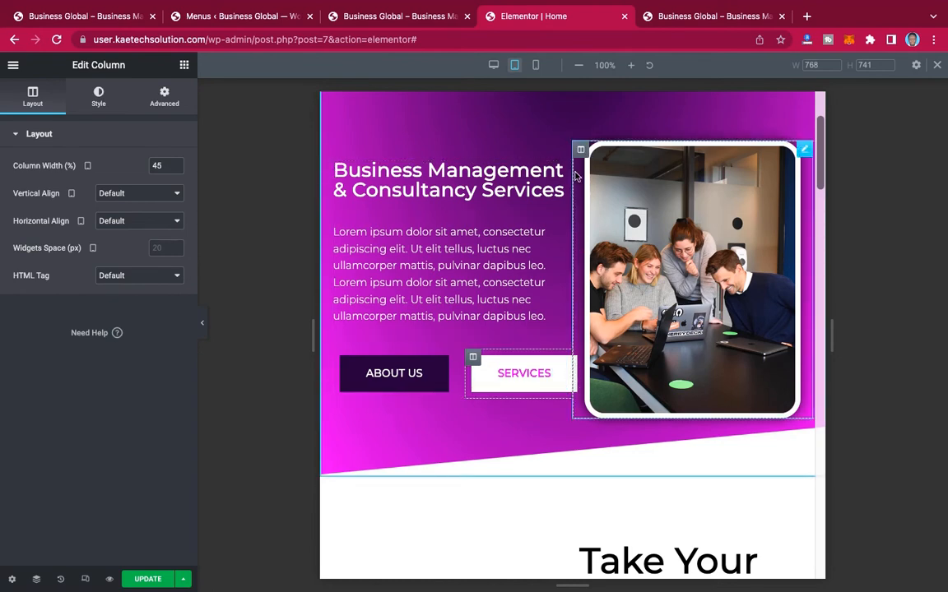
Step: Set the columns gap of the hero section to Wide
scroll(526, 162, "up", 3)
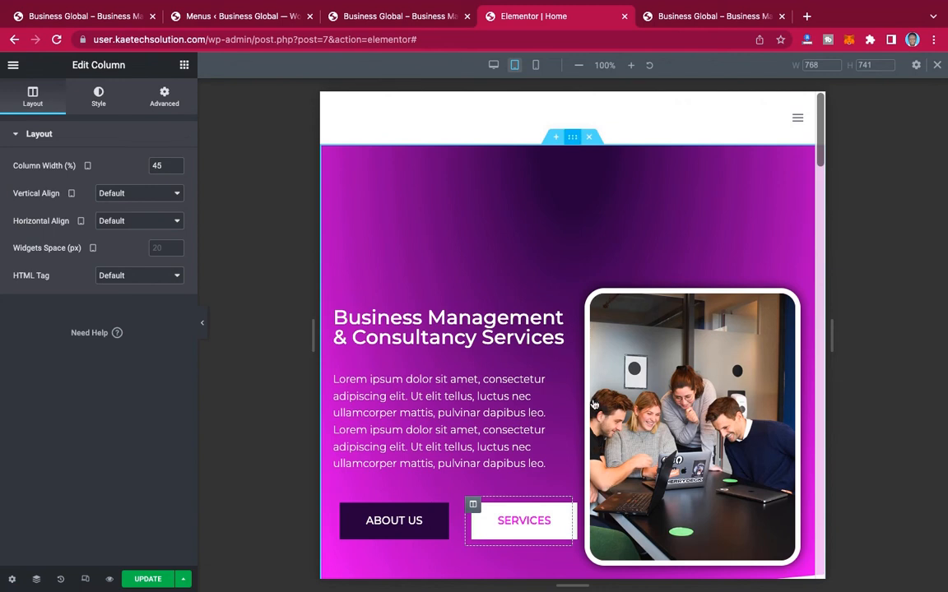
left_click(574, 139)
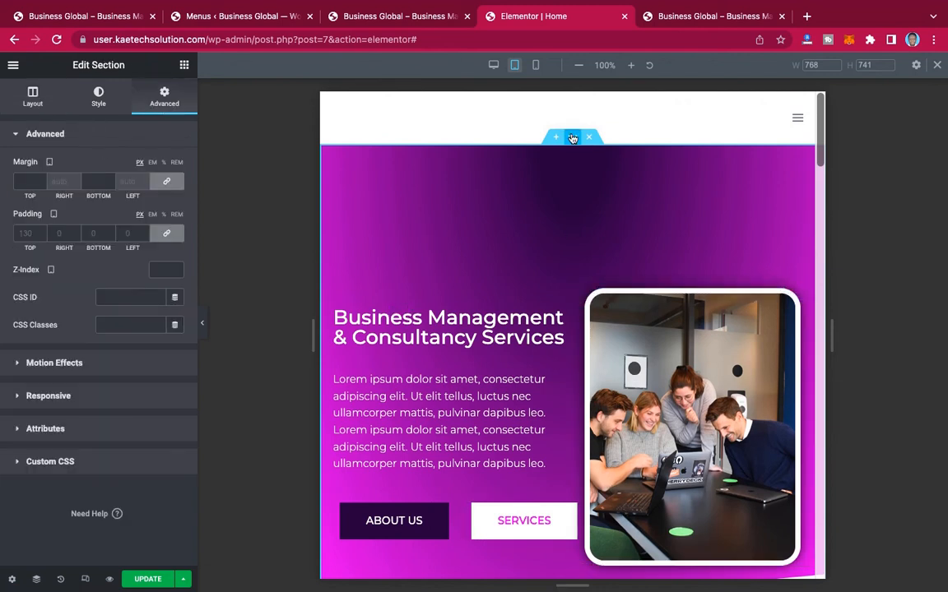
left_click(34, 99)
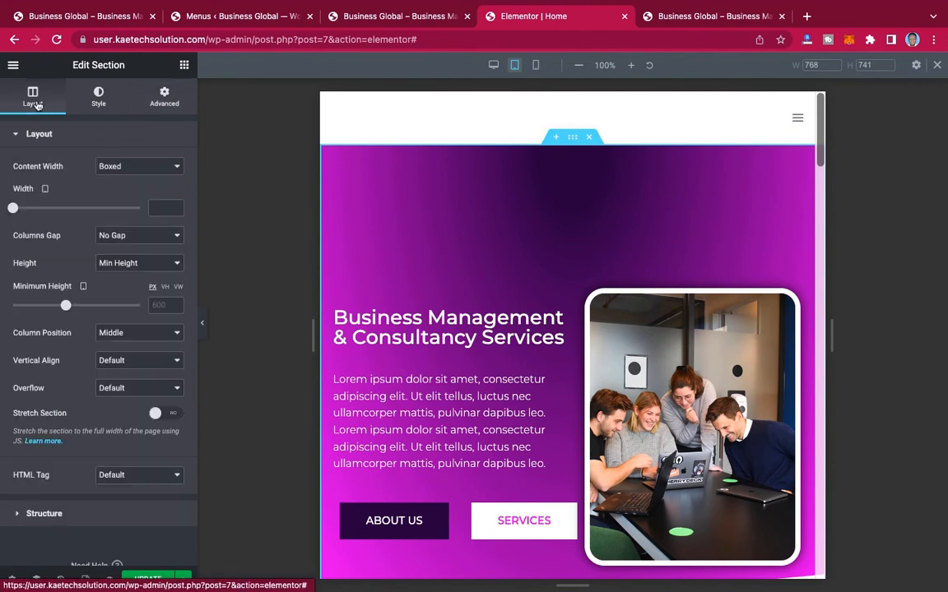
left_click(148, 241)
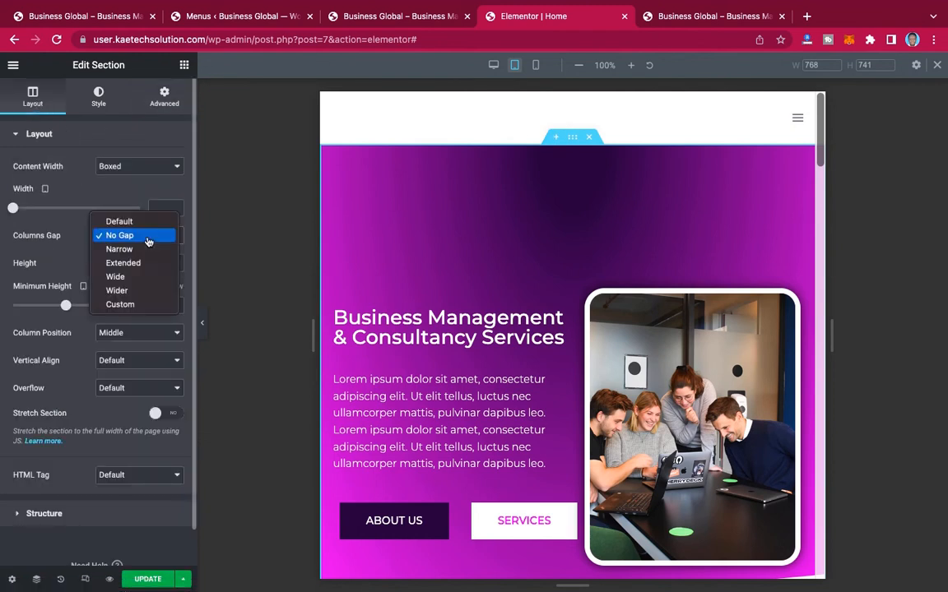
left_click(135, 278)
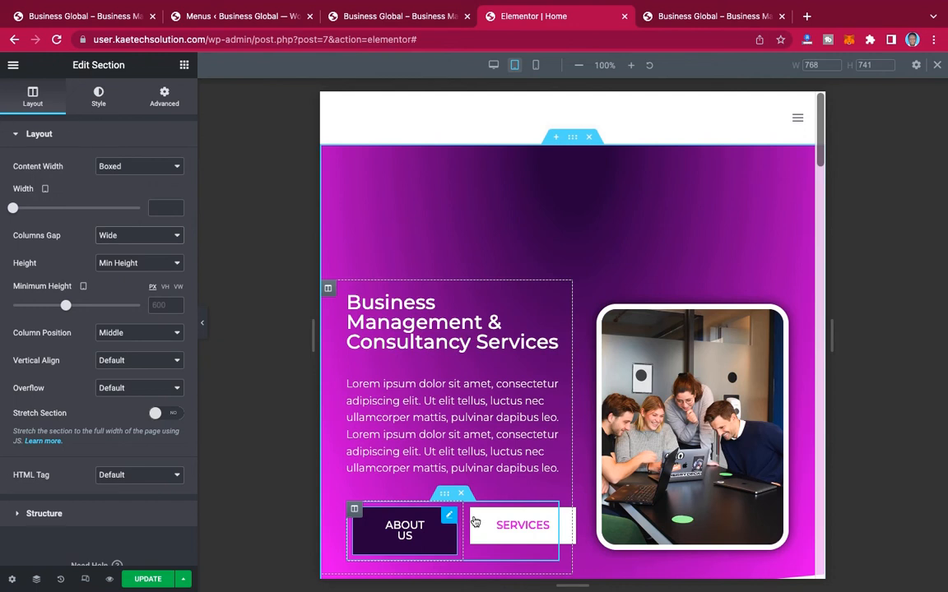
Step: Set the tablet font size of both the ABOUT US and SERVICES buttons in the hero section to 14 px
left_click(449, 515)
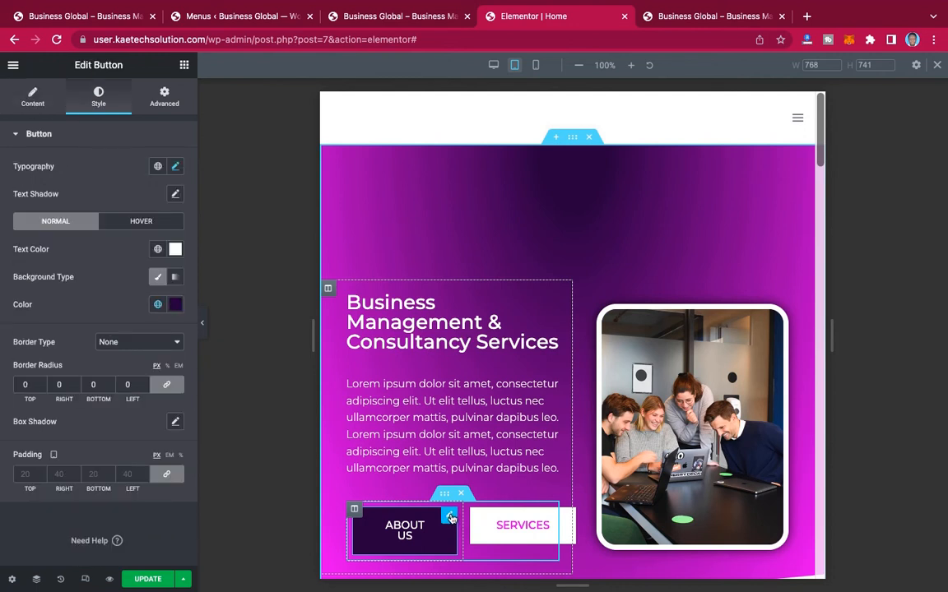
left_click(175, 167)
left_click(155, 269)
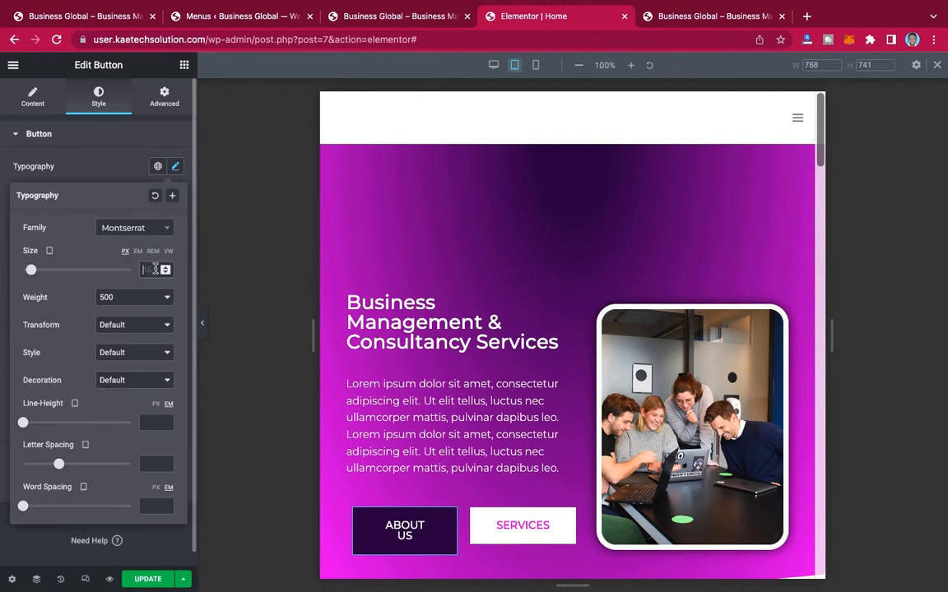
type("14")
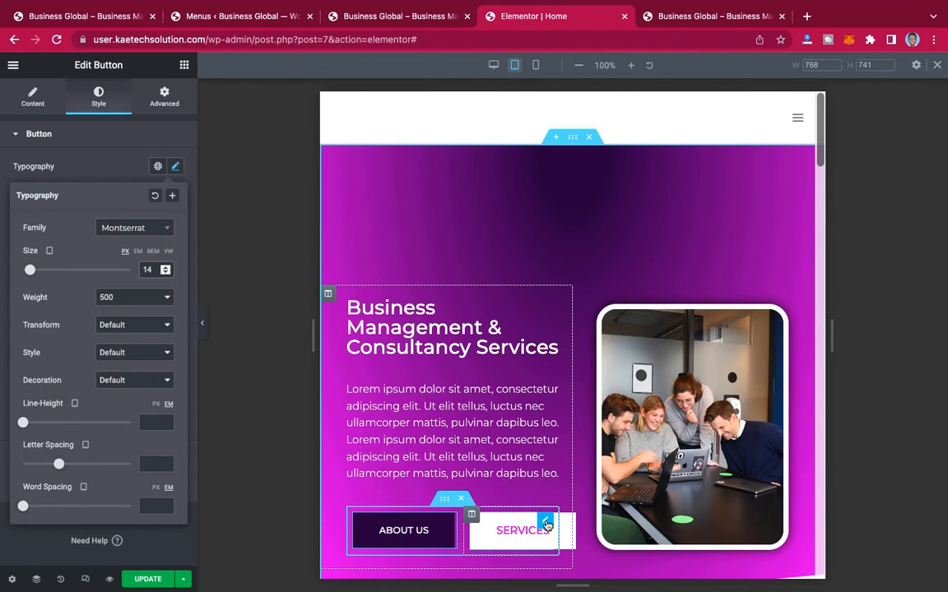
left_click(99, 166)
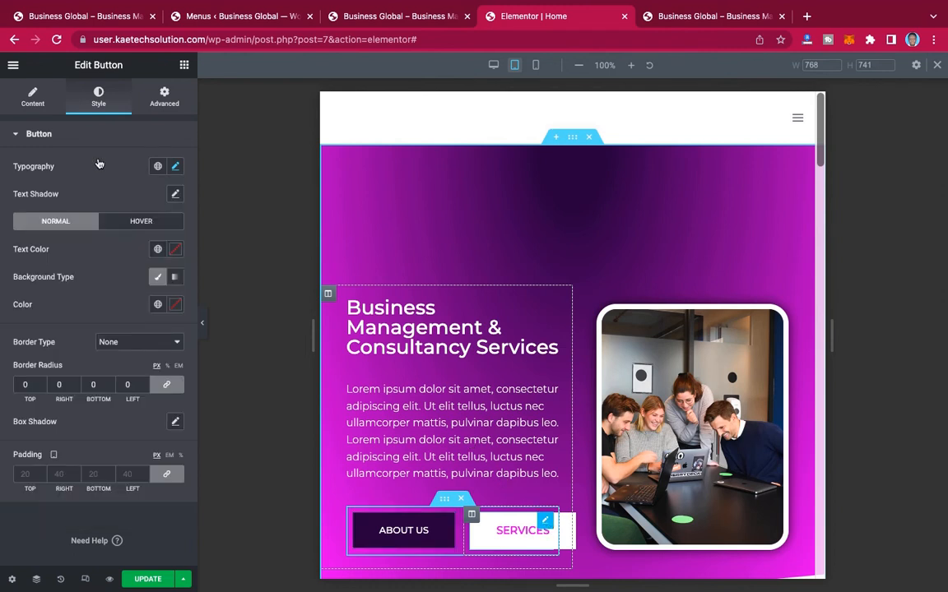
left_click(176, 167)
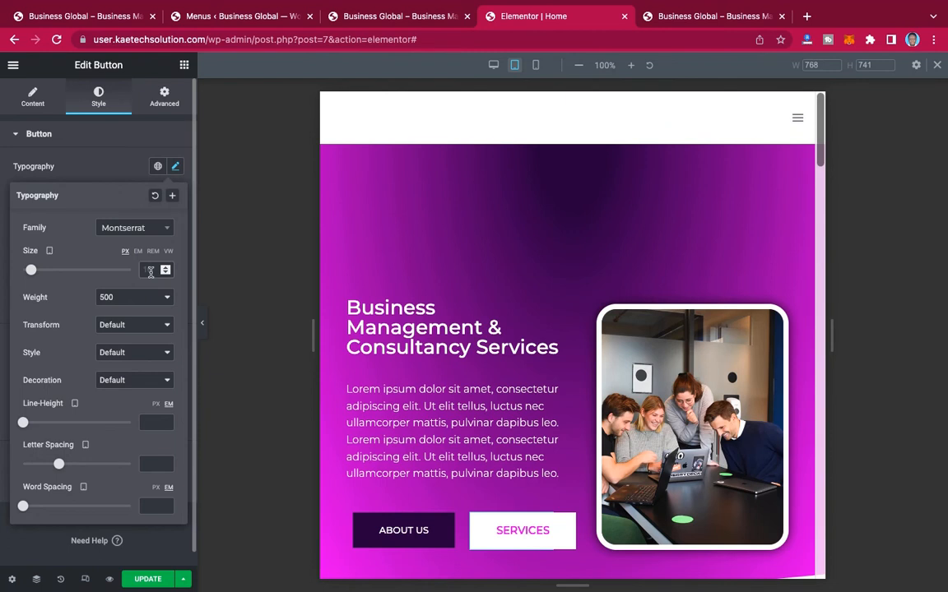
type("14")
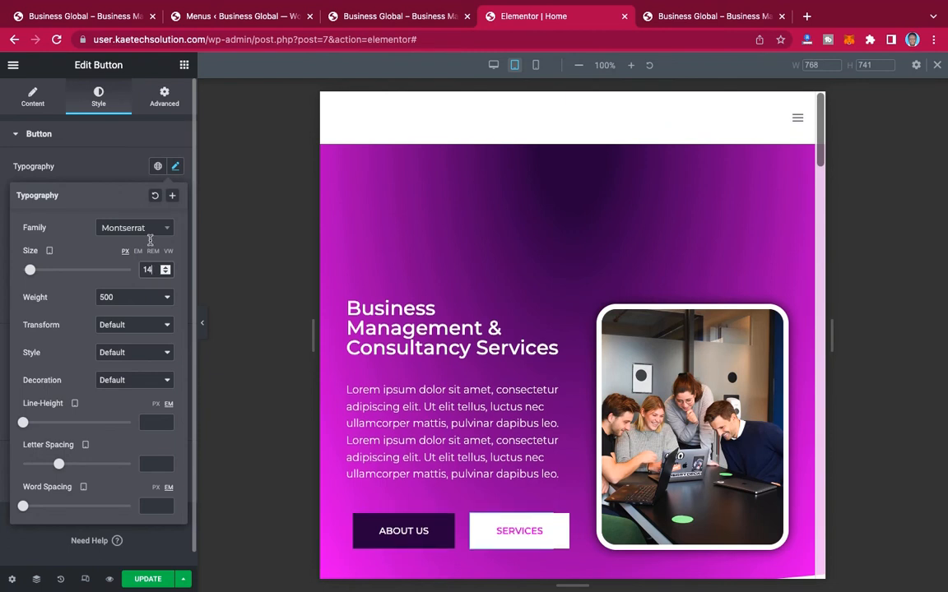
left_click(111, 154)
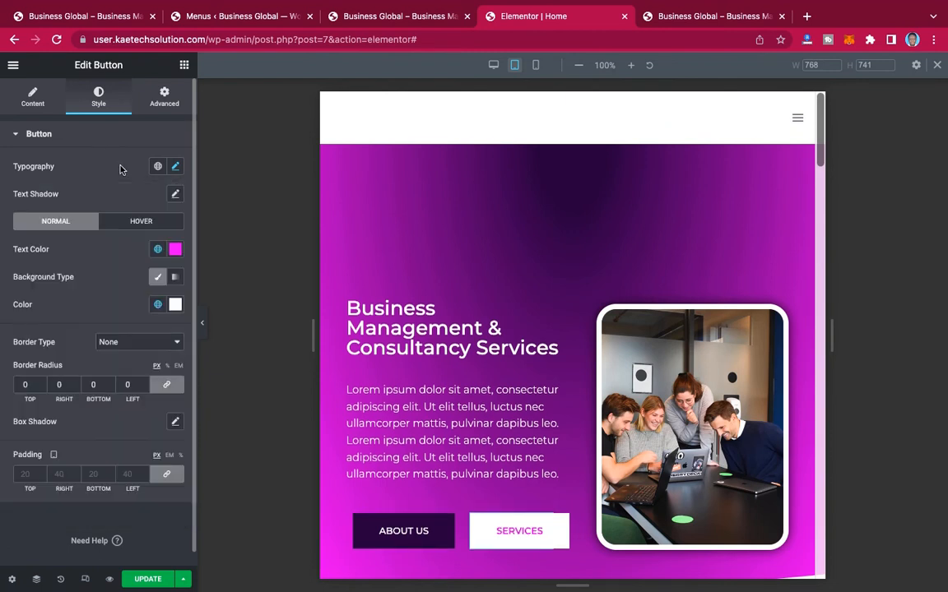
Step: Set the tablet font size of the "Take Your Business To The Next Level" heading to 33 px
scroll(552, 466, "down", 3)
scroll(552, 466, "up", 2)
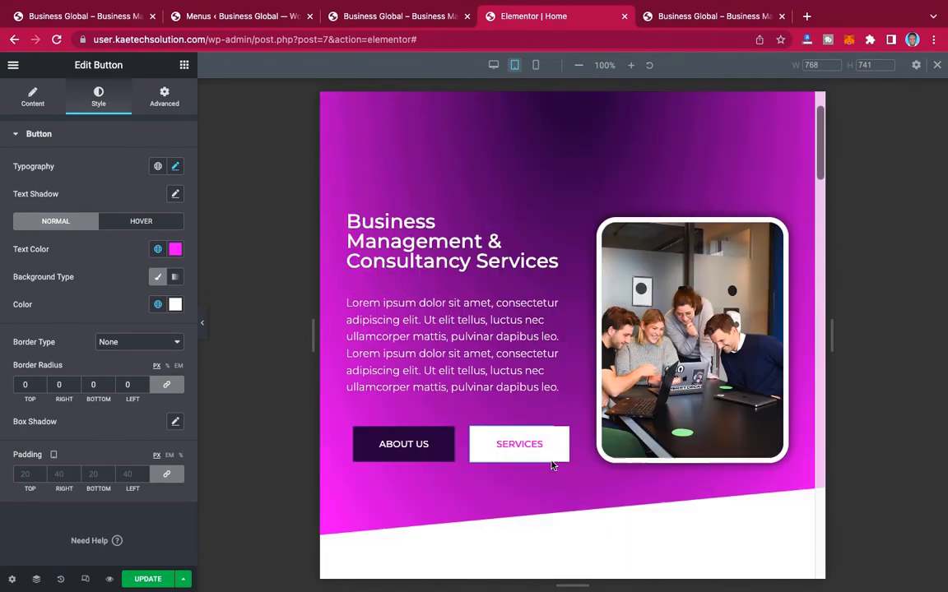
scroll(552, 466, "down", 5)
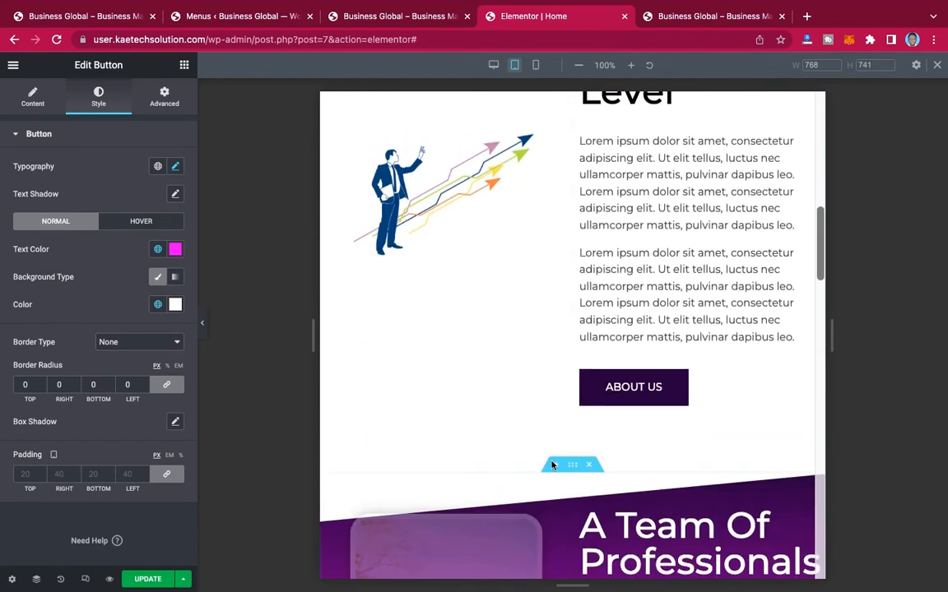
scroll(552, 466, "up", 2)
scroll(552, 466, "up", 2)
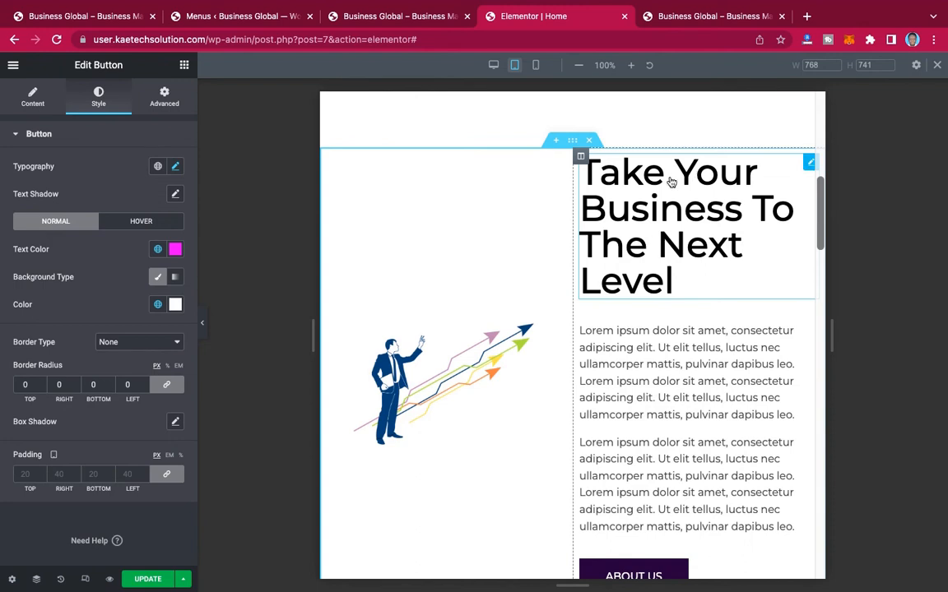
left_click(679, 216)
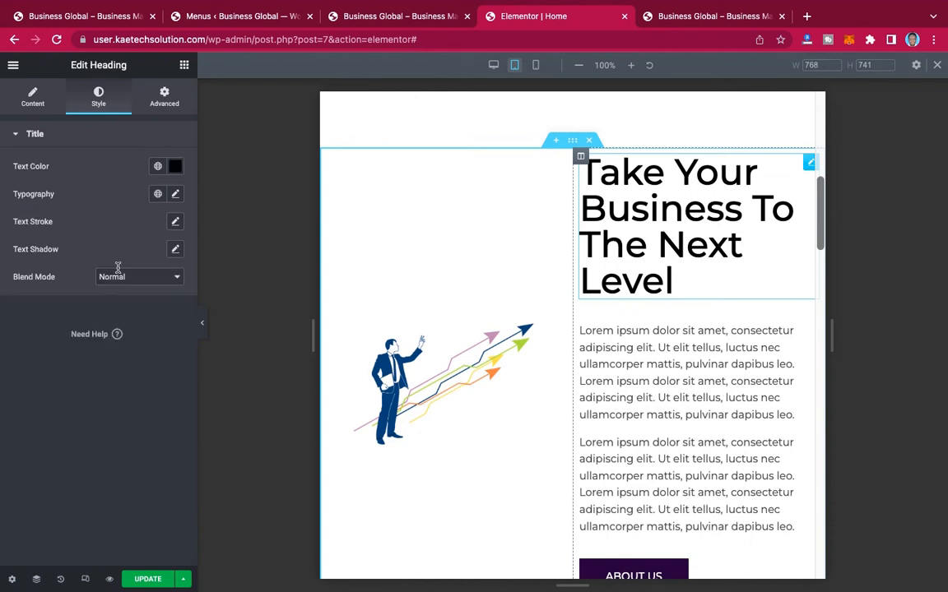
left_click(175, 194)
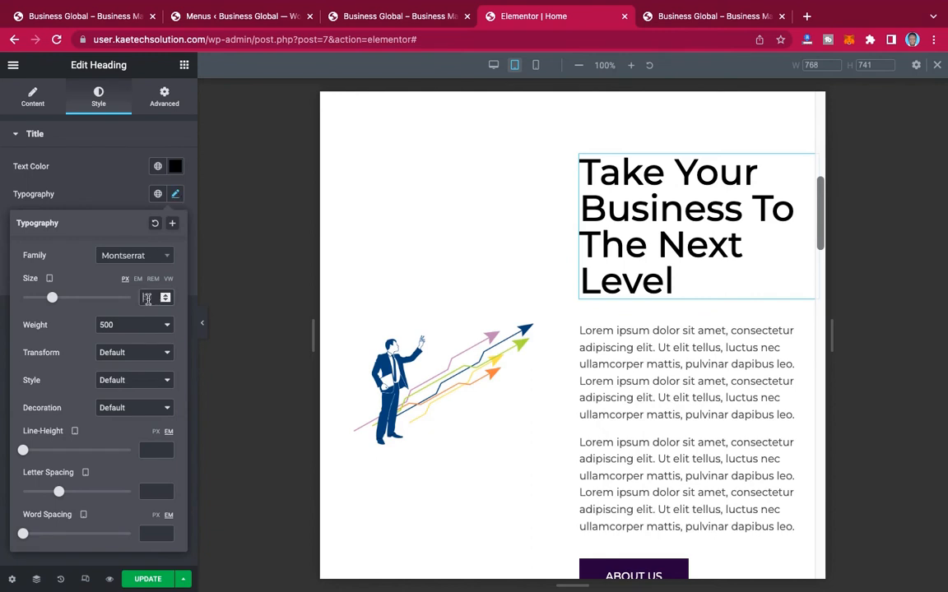
type("33")
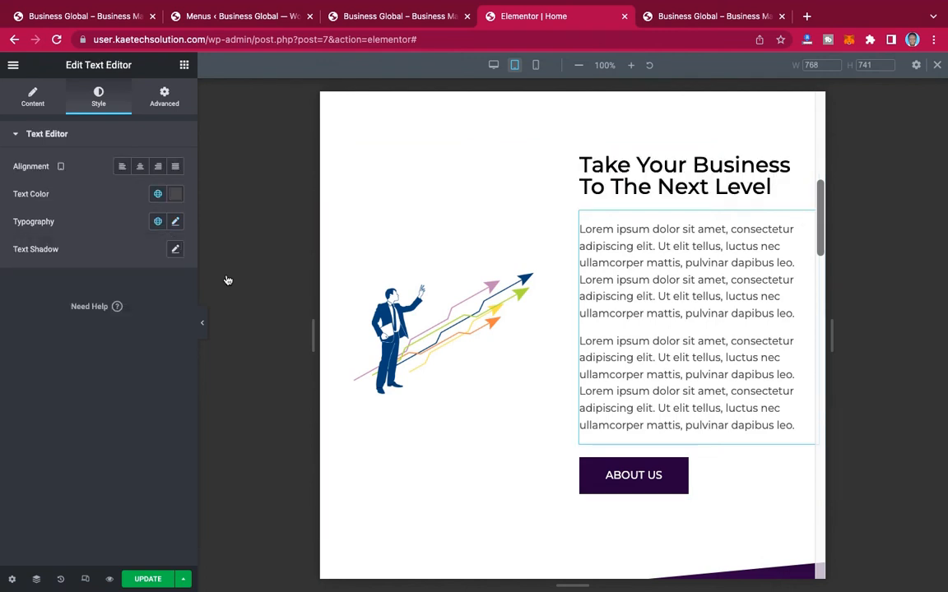
Step: Set the tablet font size of the paragraph text under the "Take Your Business To The Next Level" heading to 14 px
left_click(175, 223)
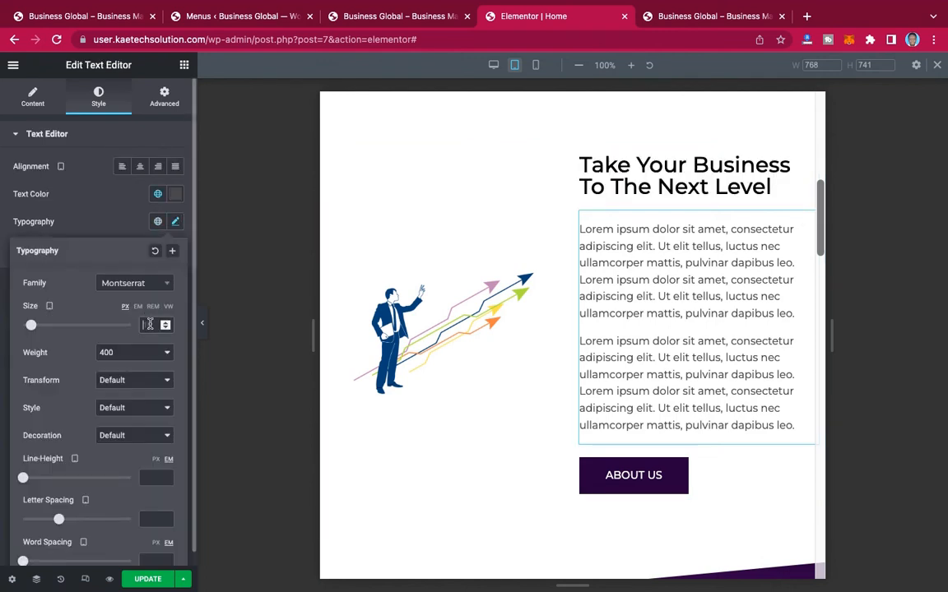
left_click(150, 324)
type("14")
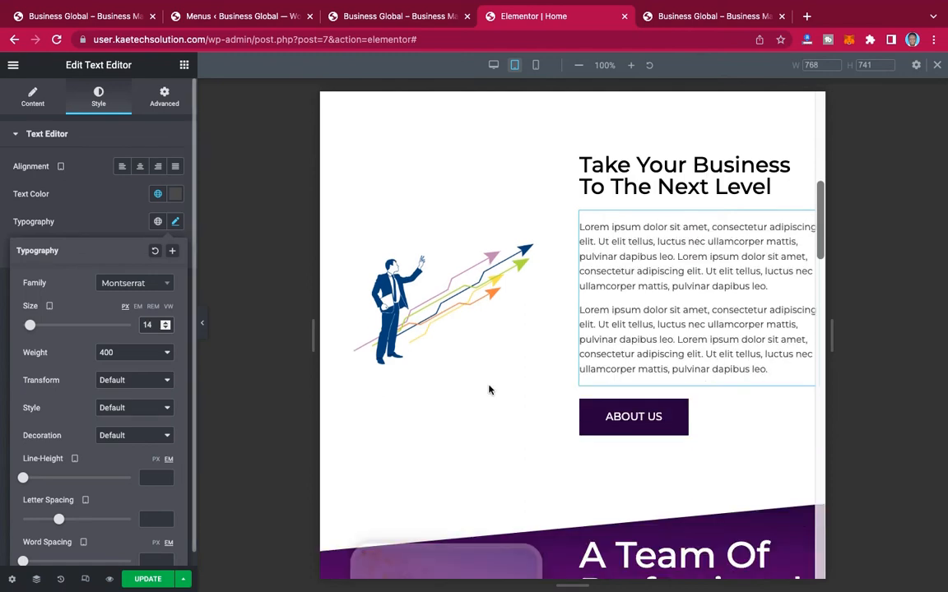
Step: Copy the hero's ABOUT US button and paste its style onto the ABOUT US button in the "Take Your Business" section
scroll(684, 340, "up", 3)
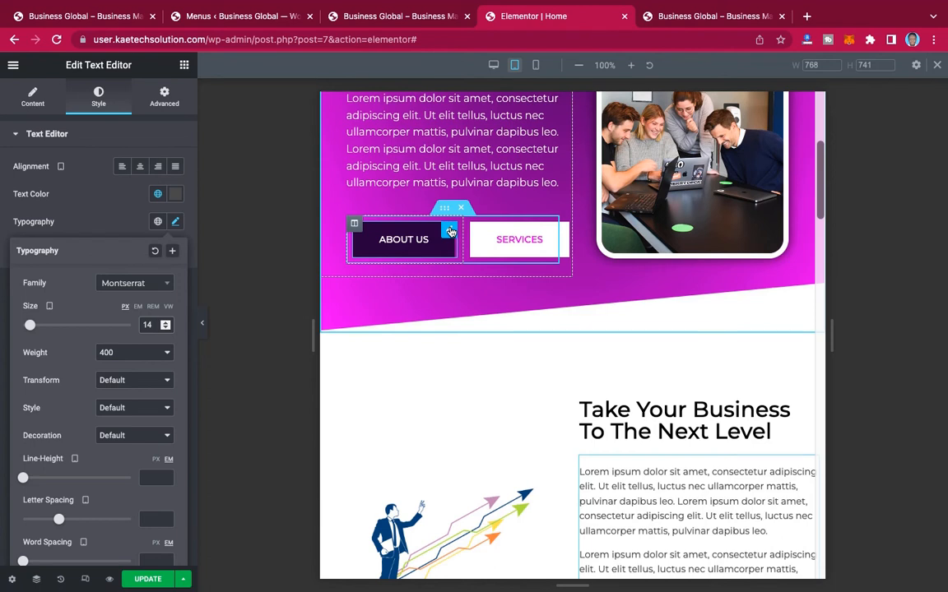
right_click(450, 232)
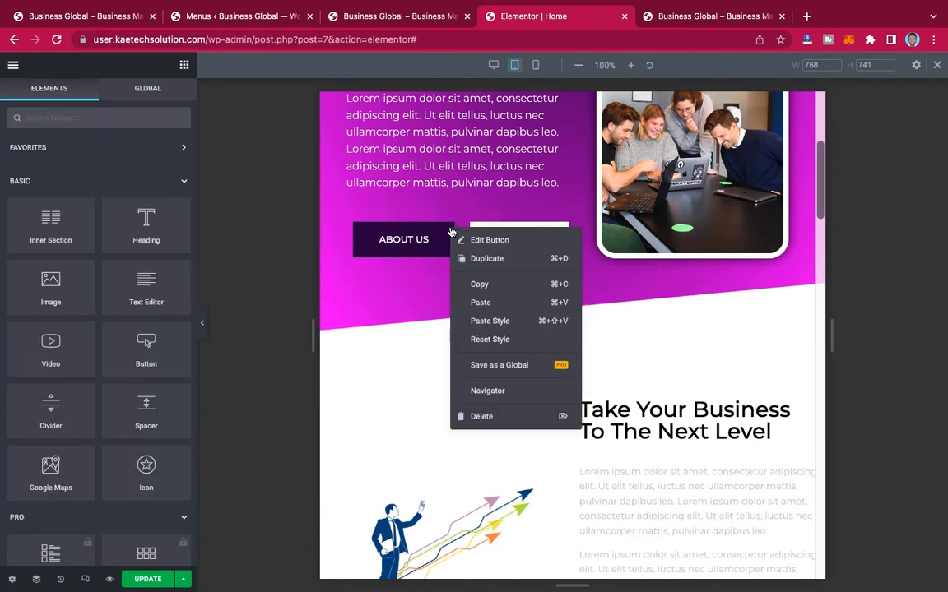
left_click(483, 288)
scroll(485, 292, "down", 5)
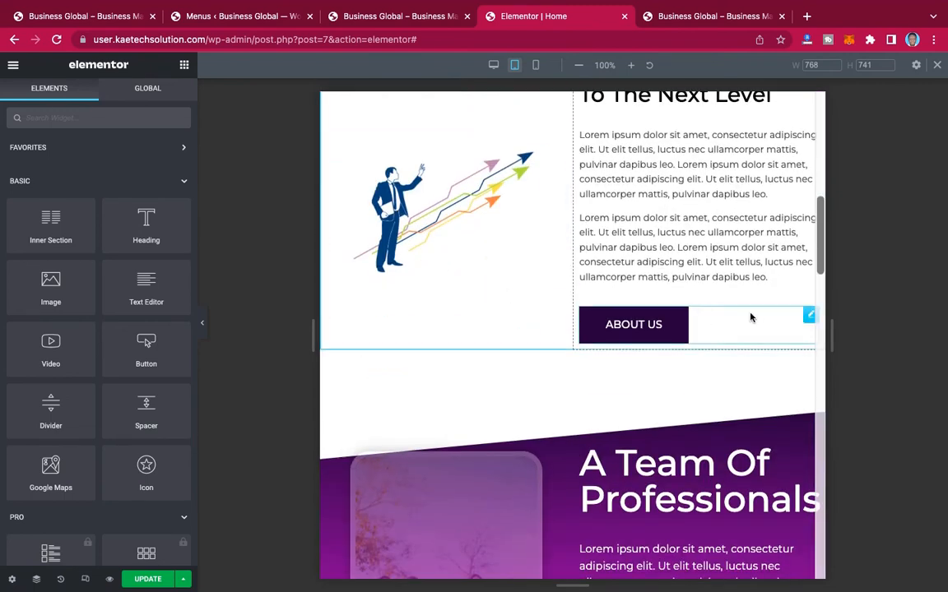
right_click(809, 316)
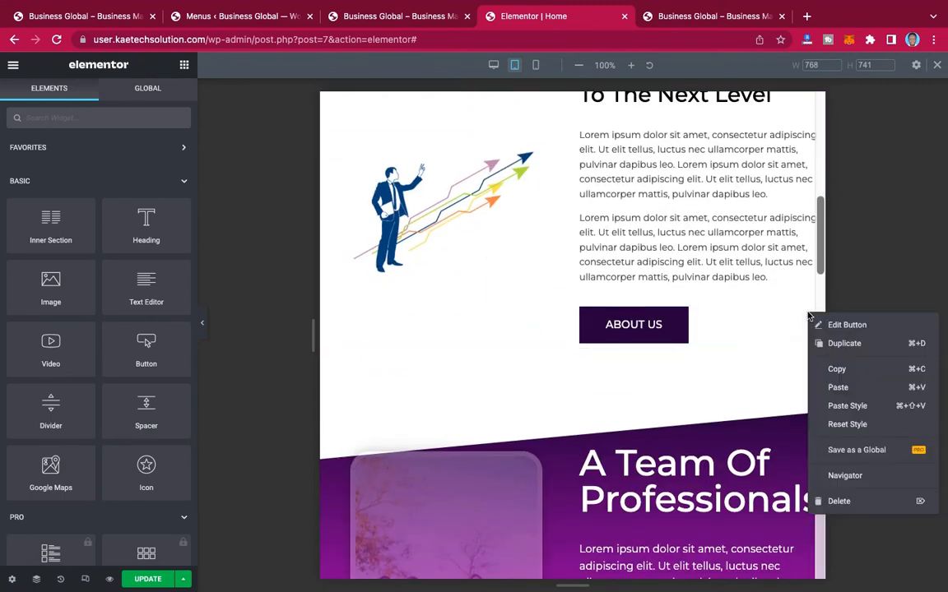
left_click(844, 406)
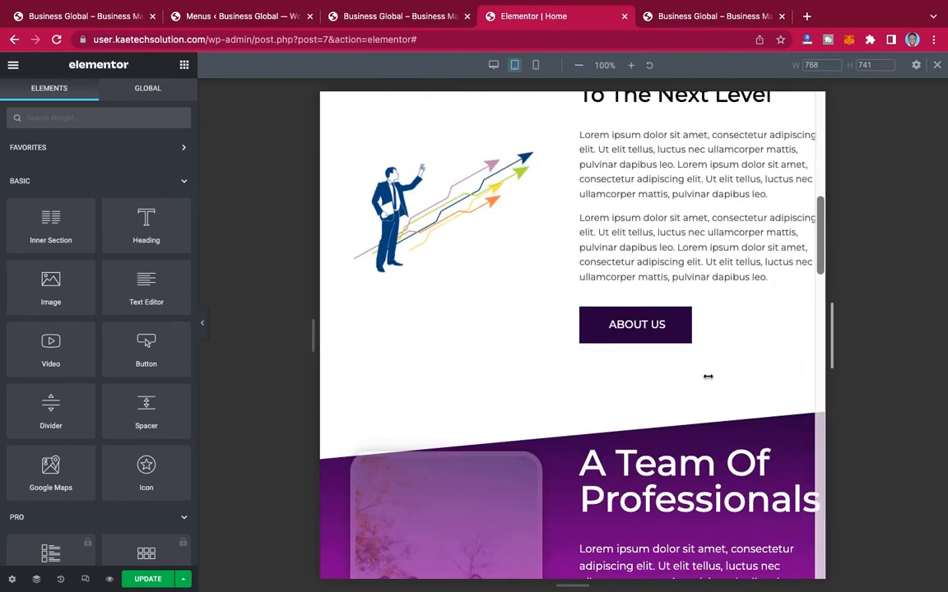
Step: Paste the copied button style onto the READ MORE button in the "A Team Of Professionals" section
scroll(691, 379, "down", 2)
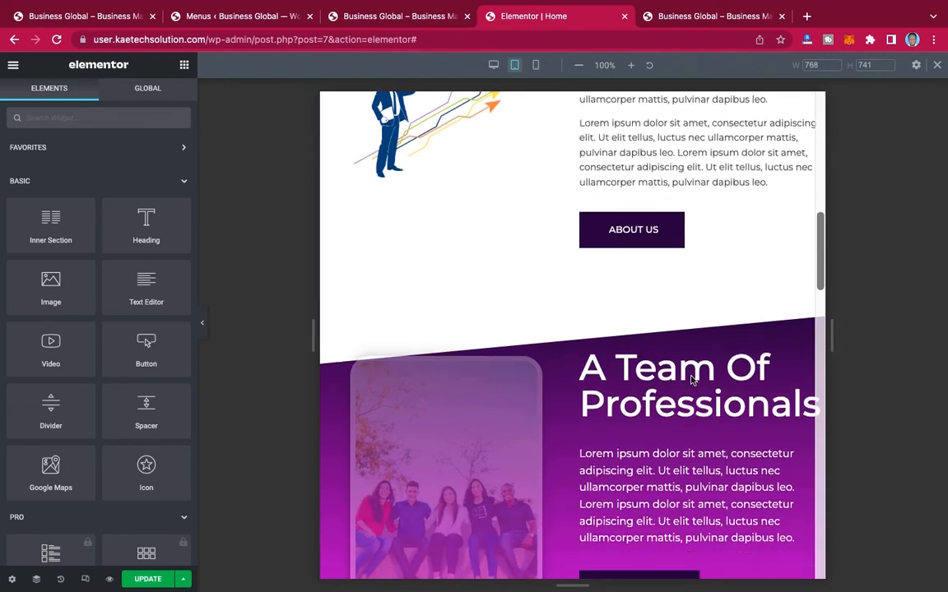
scroll(691, 379, "down", 4)
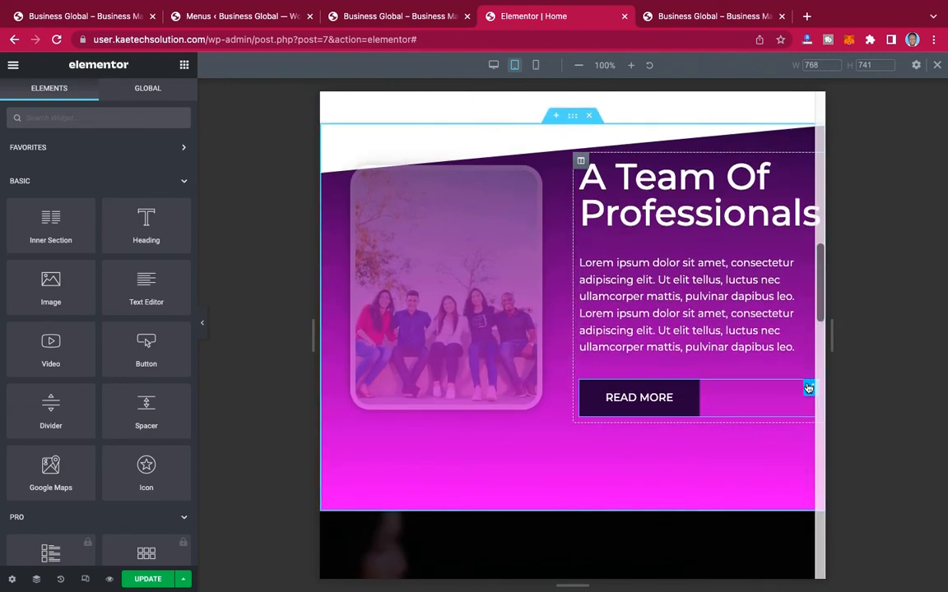
right_click(808, 388)
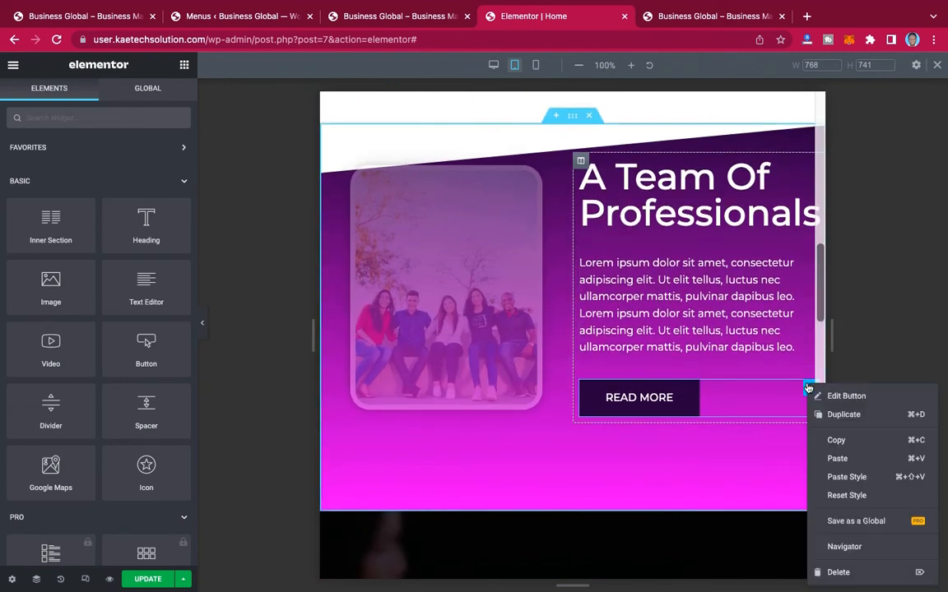
left_click(814, 477)
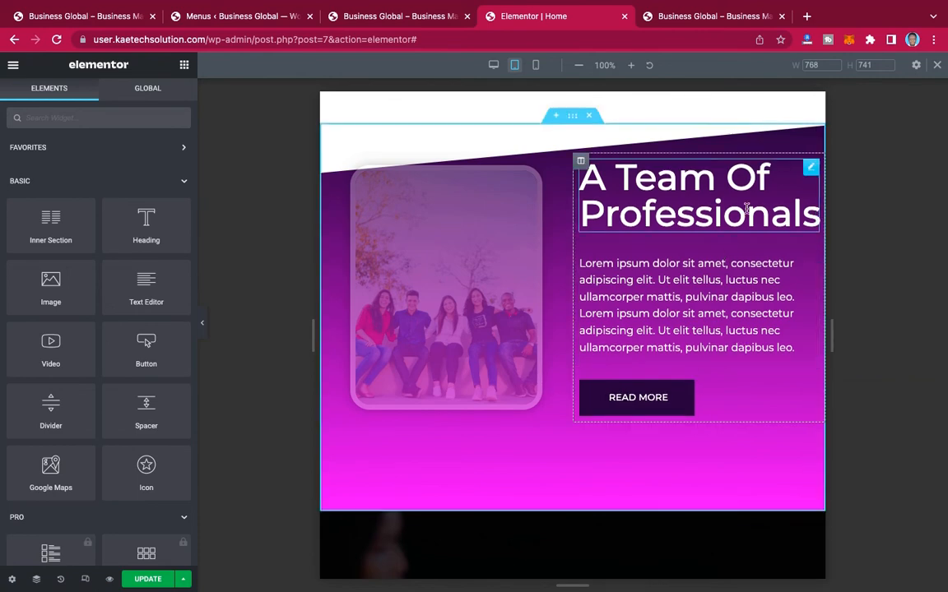
Step: Set the tablet font size of the "A Team Of Professionals" heading to 33 px
scroll(798, 168, "up", 6)
scroll(794, 345, "down", 3)
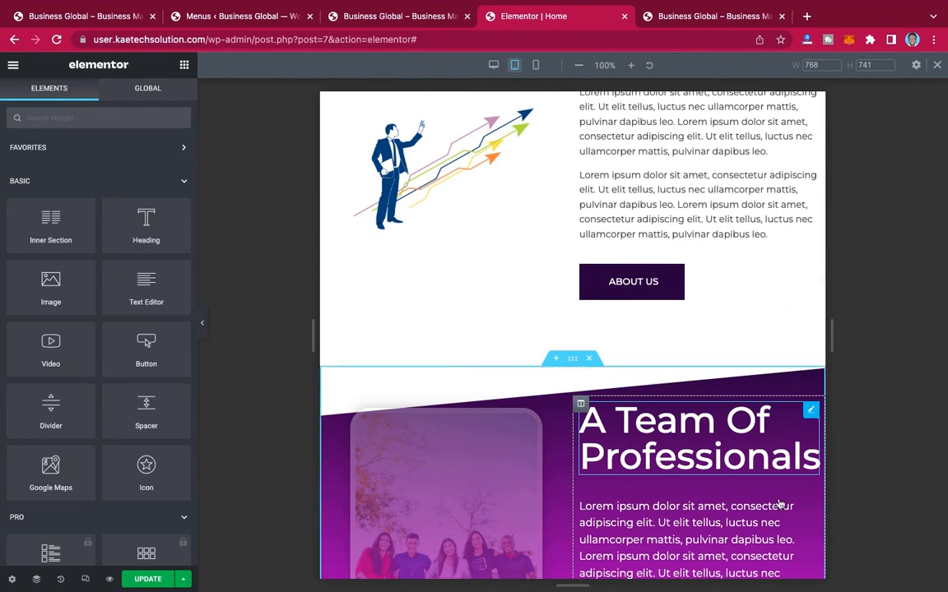
left_click(812, 412)
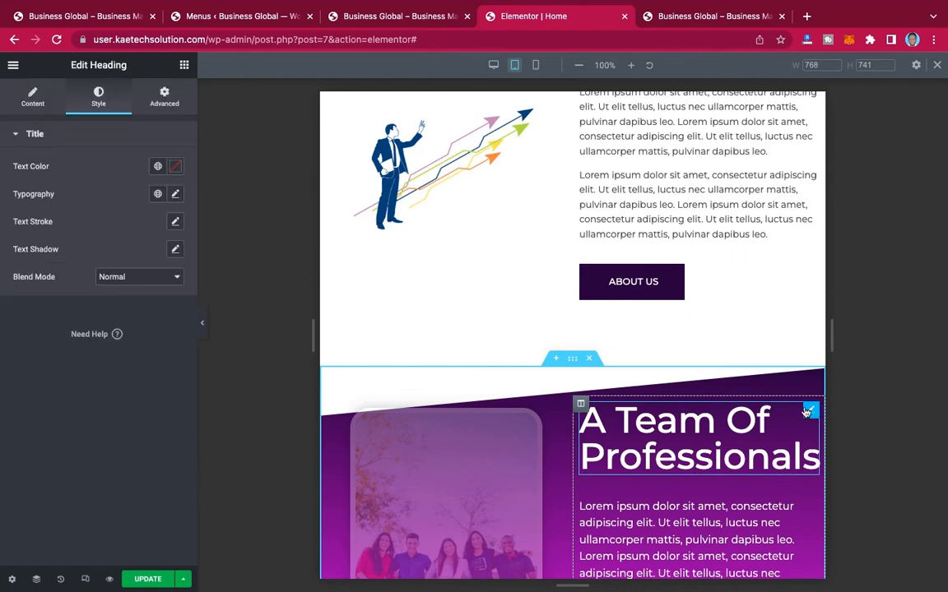
left_click(174, 195)
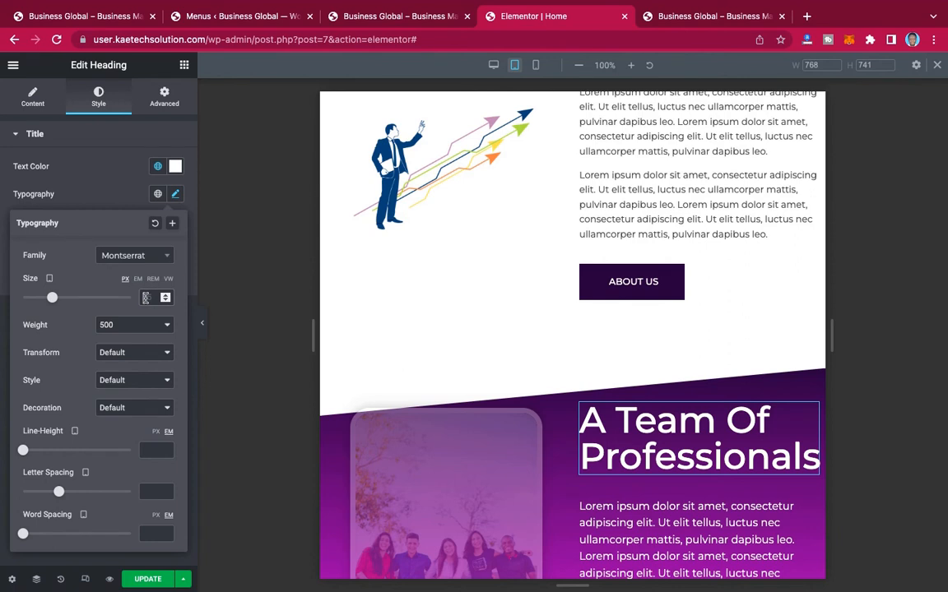
left_click(146, 298)
type("33")
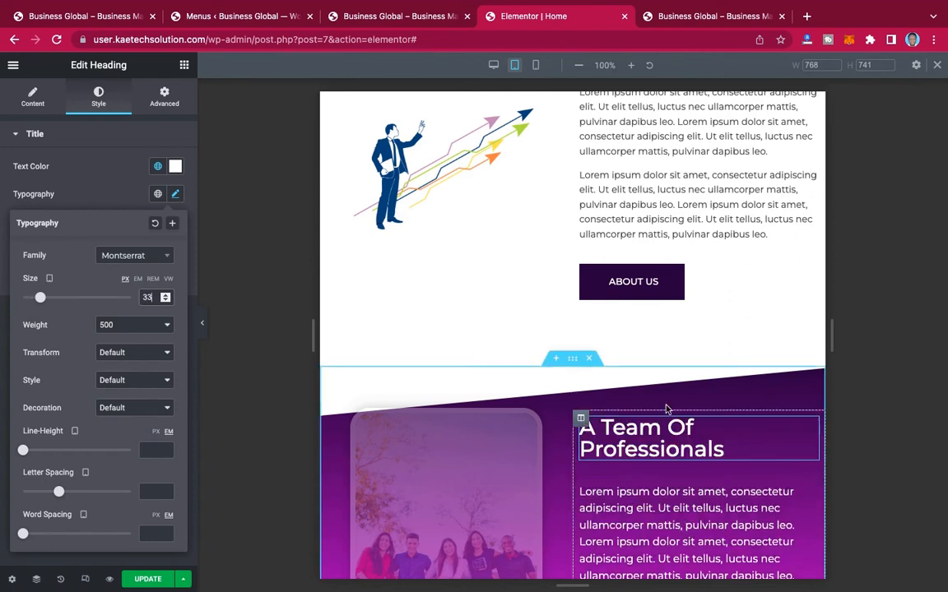
Step: Set the tablet font size of the paragraph text under the "A Team Of Professionals" heading to 14 px
scroll(675, 428, "down", 1)
scroll(678, 446, "down", 1)
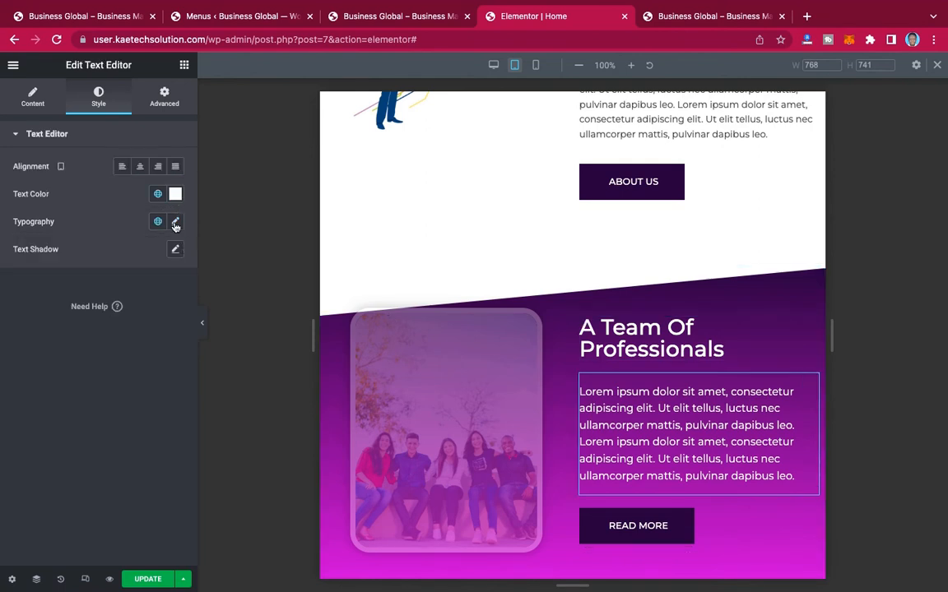
left_click(175, 223)
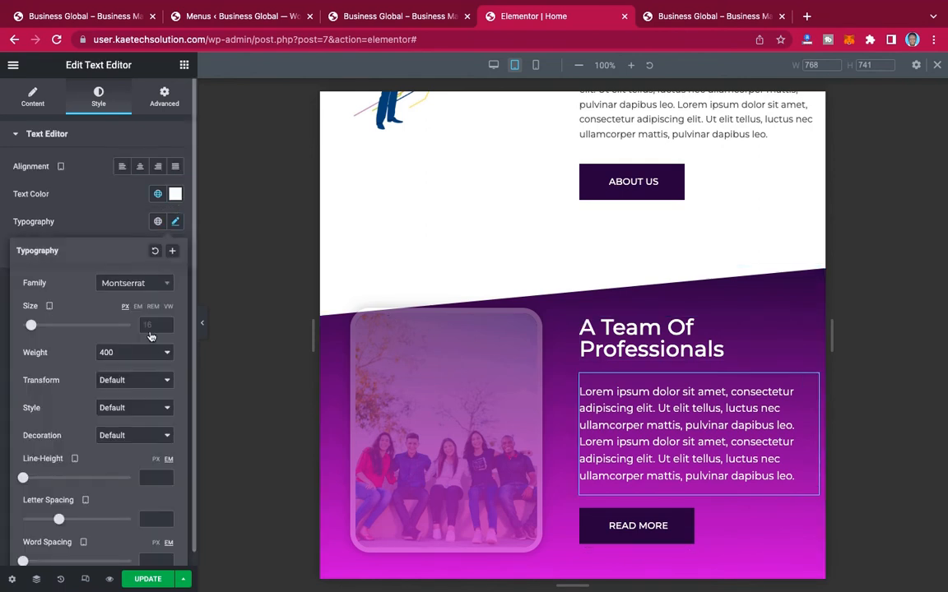
left_click(151, 326)
type("14")
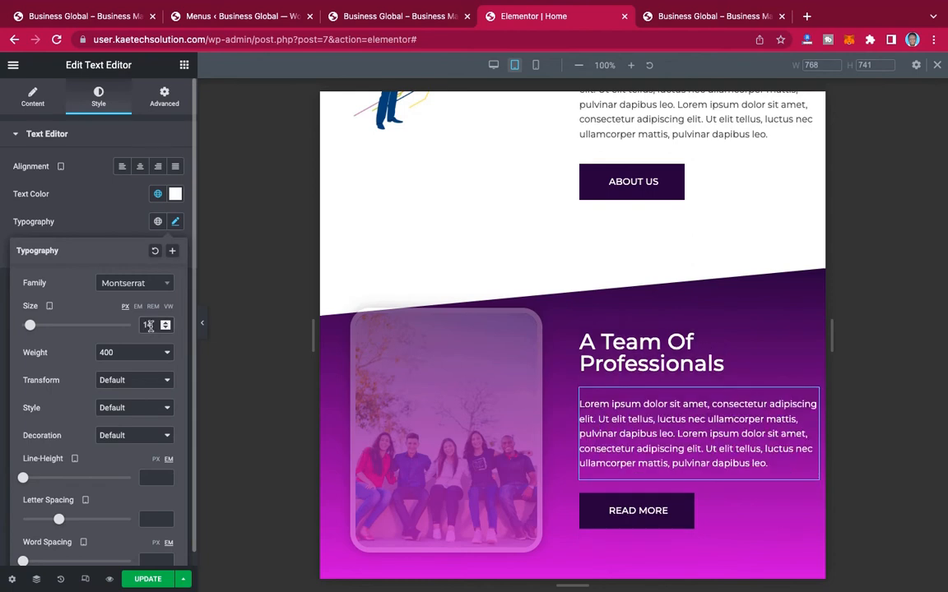
scroll(589, 394, "down", 5)
scroll(590, 394, "down", 5)
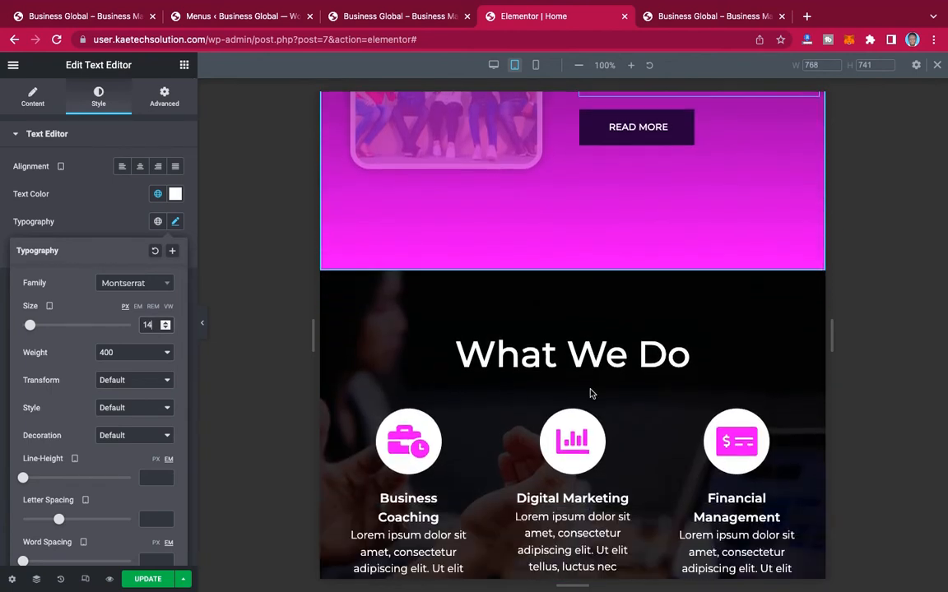
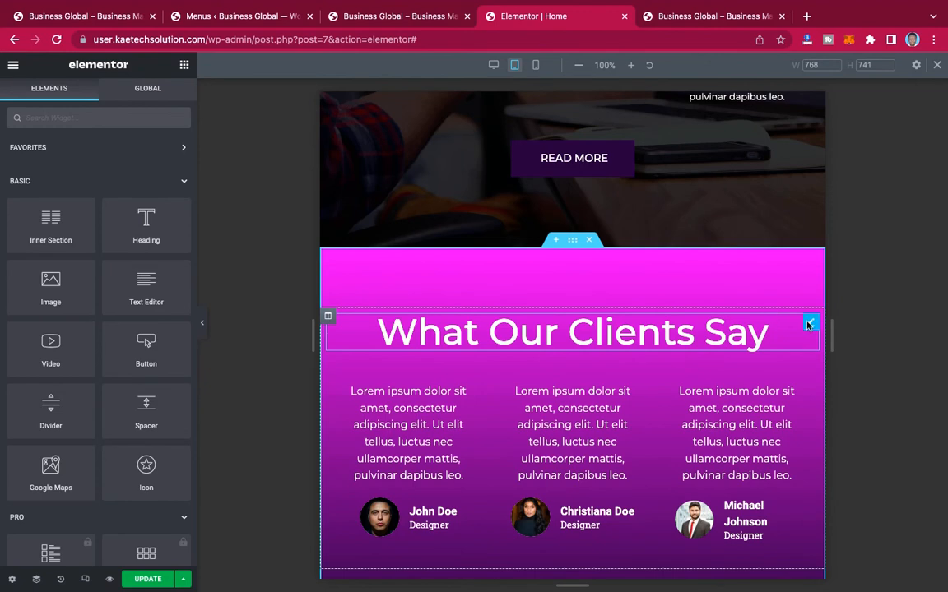
Step: Paste the copied heading style onto the "What Our Clients Say" heading
right_click(808, 327)
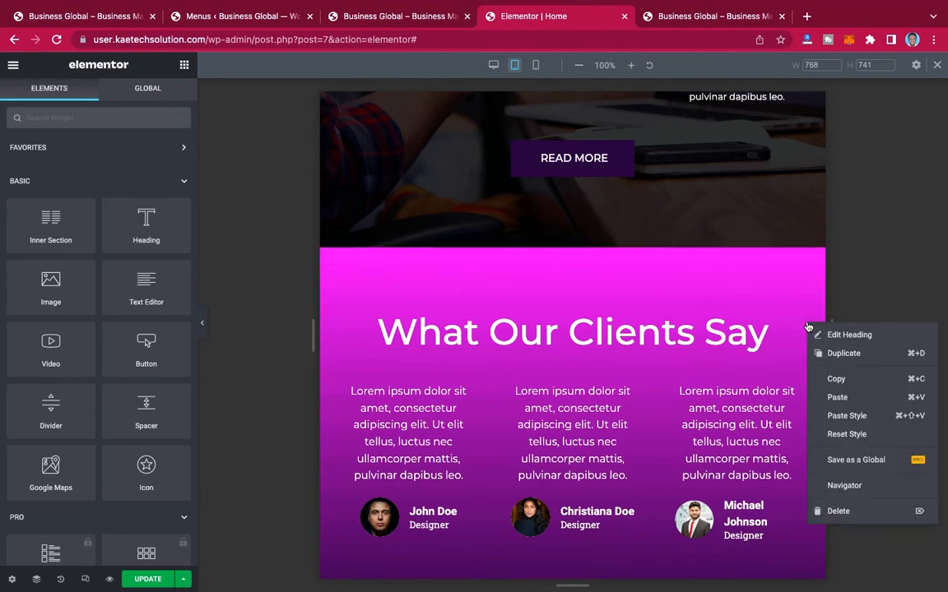
left_click(847, 416)
scroll(668, 390, "down", 3)
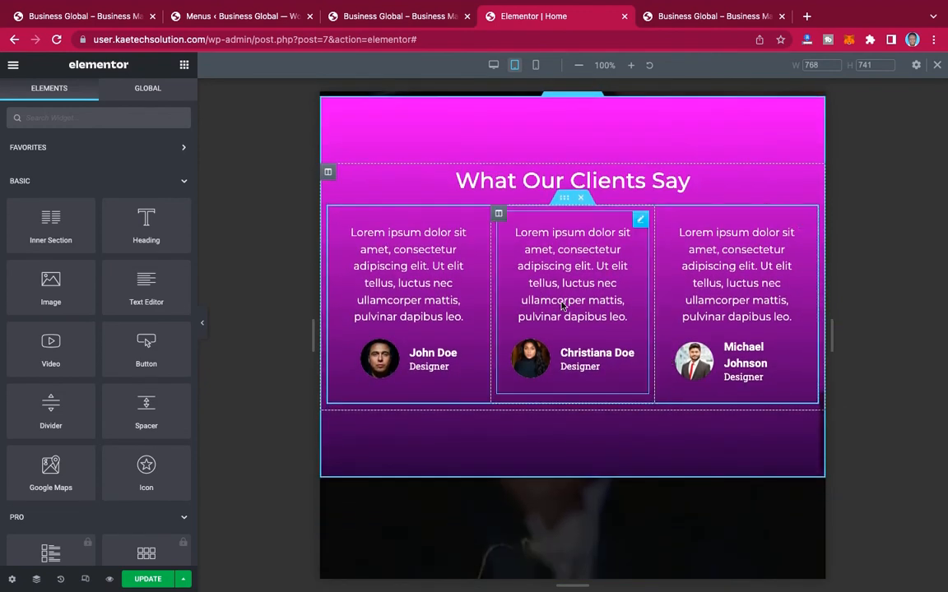
Step: Copy the "What Our Clients Say" heading, paste its style onto the "Grow Your Business With Us" heading, and align that heading left
scroll(673, 335, "down", 8)
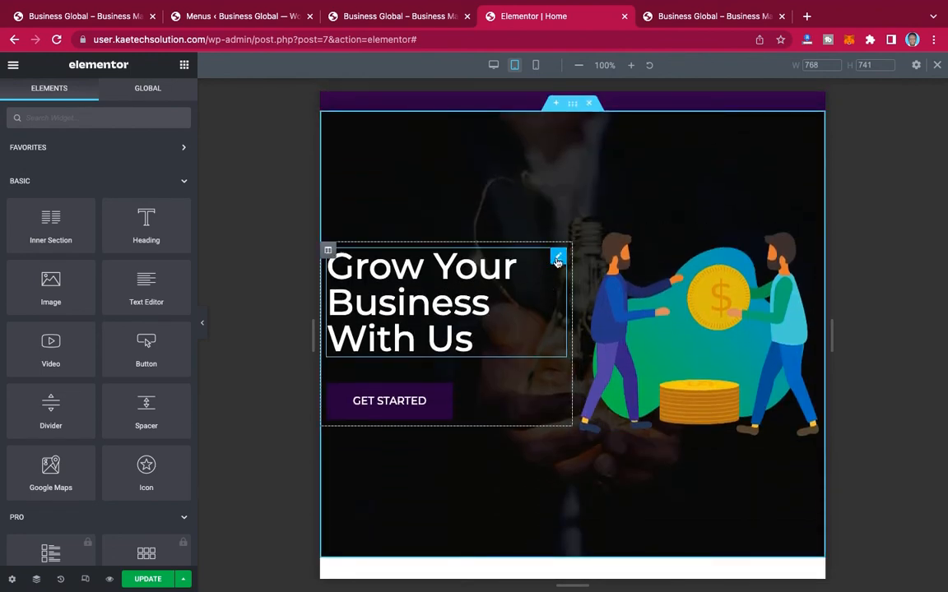
left_click(557, 261)
scroll(693, 188, "up", 10)
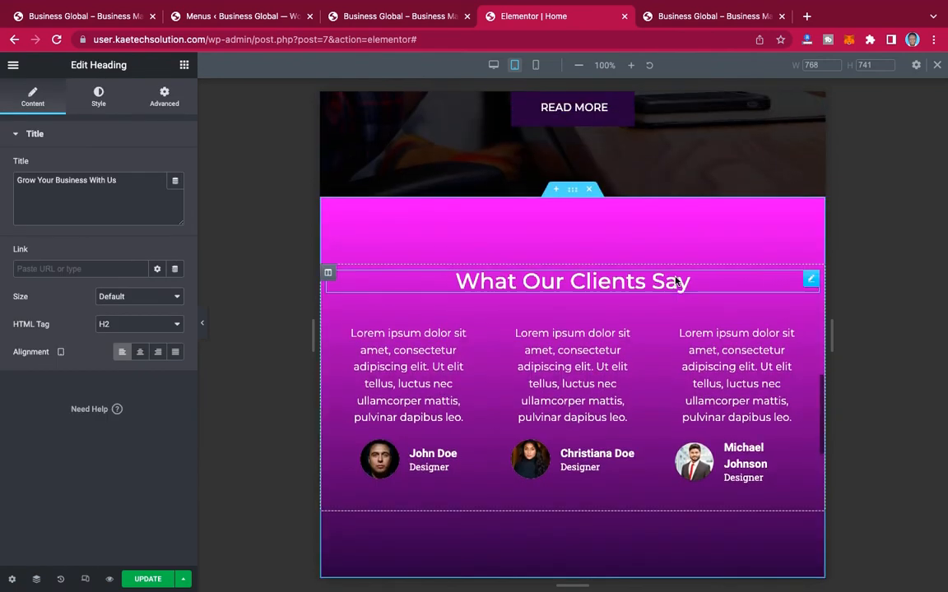
right_click(810, 281)
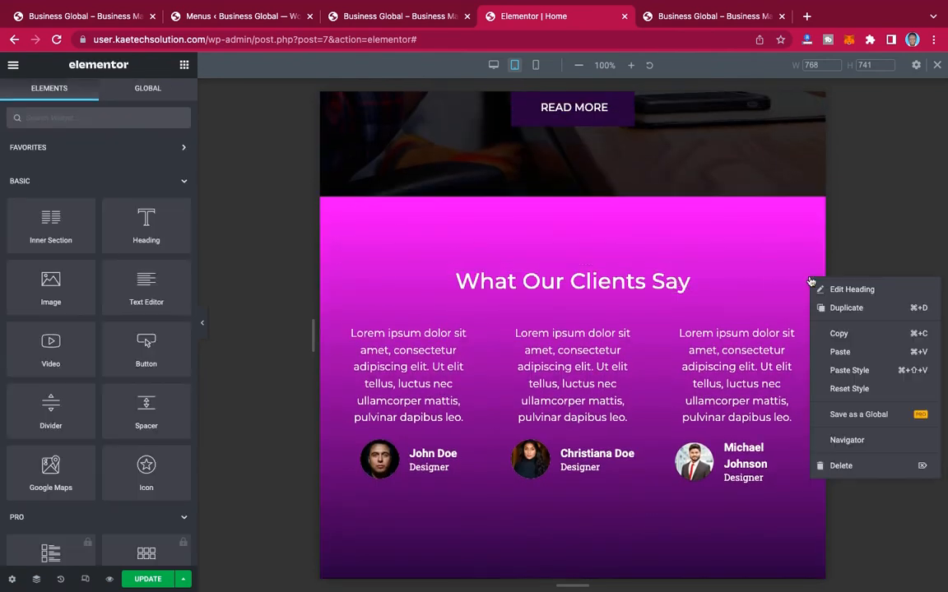
left_click(837, 333)
scroll(493, 317, "down", 5)
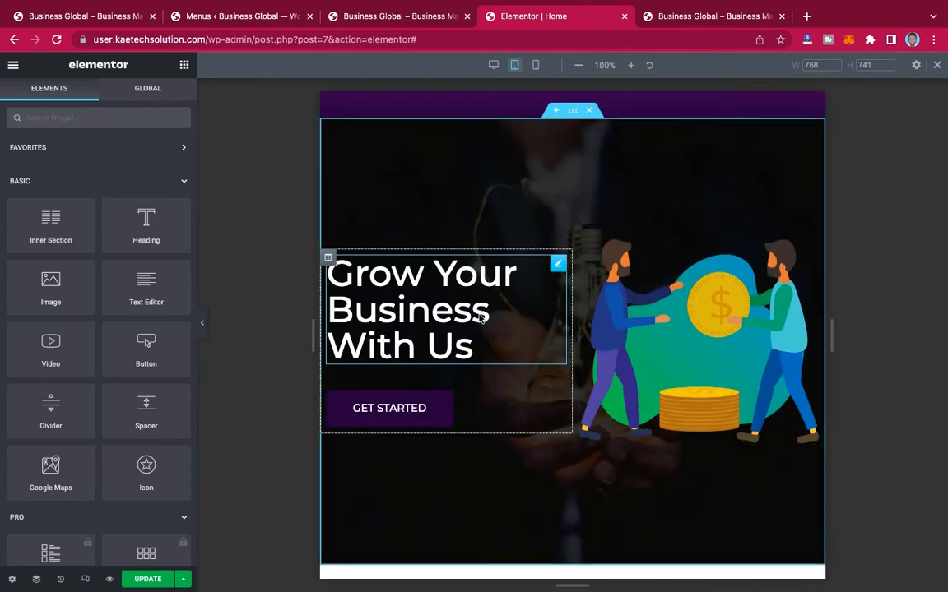
right_click(559, 265)
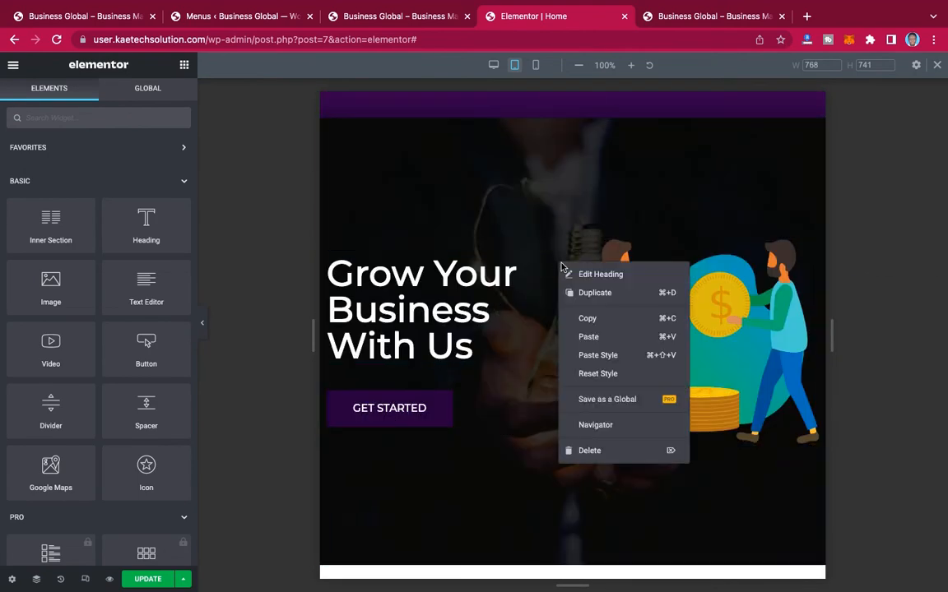
left_click(597, 356)
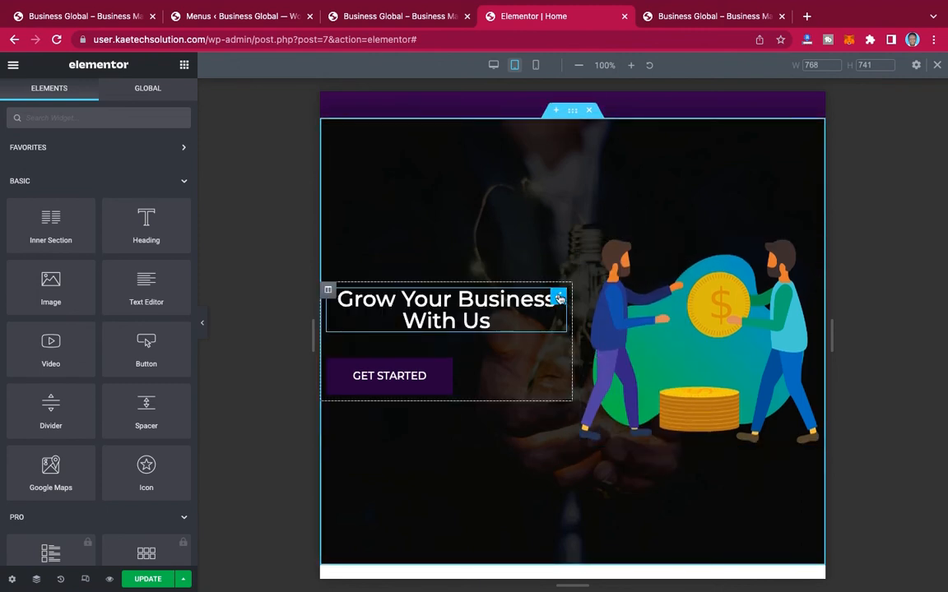
left_click(559, 298)
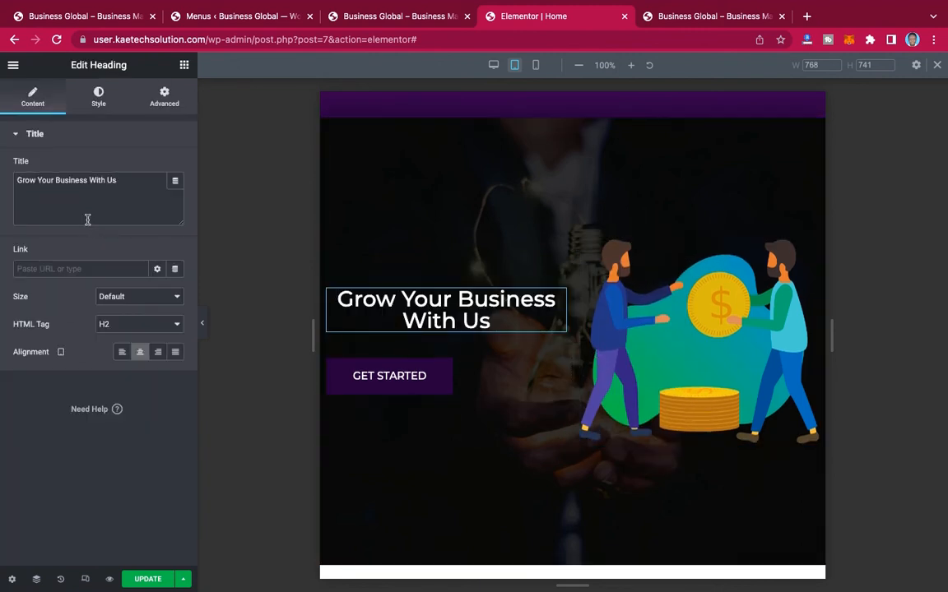
left_click(123, 352)
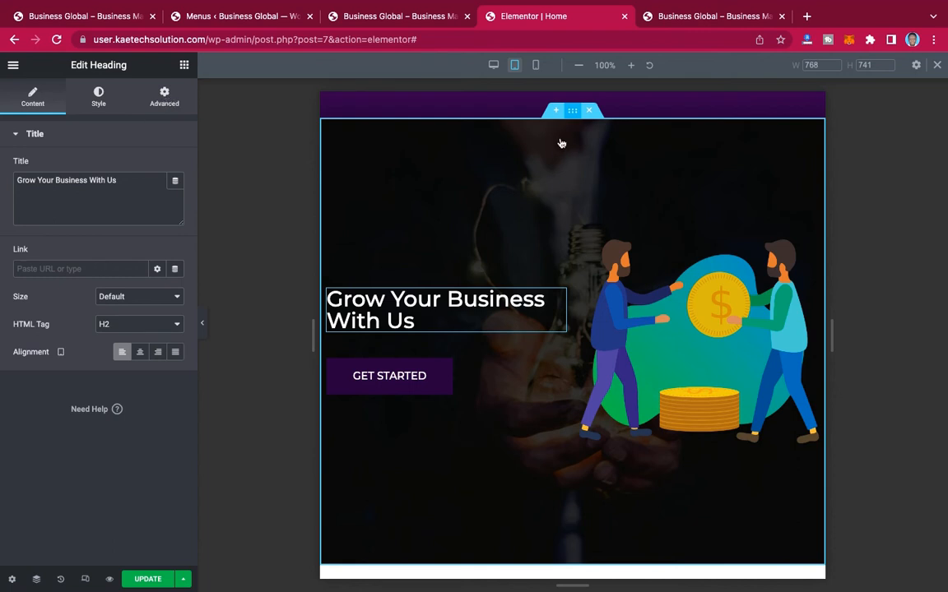
Step: Set the "Grow Your Business With Us" section's tablet padding to 0 px top and bottom and 20 px right and left
left_click(572, 110)
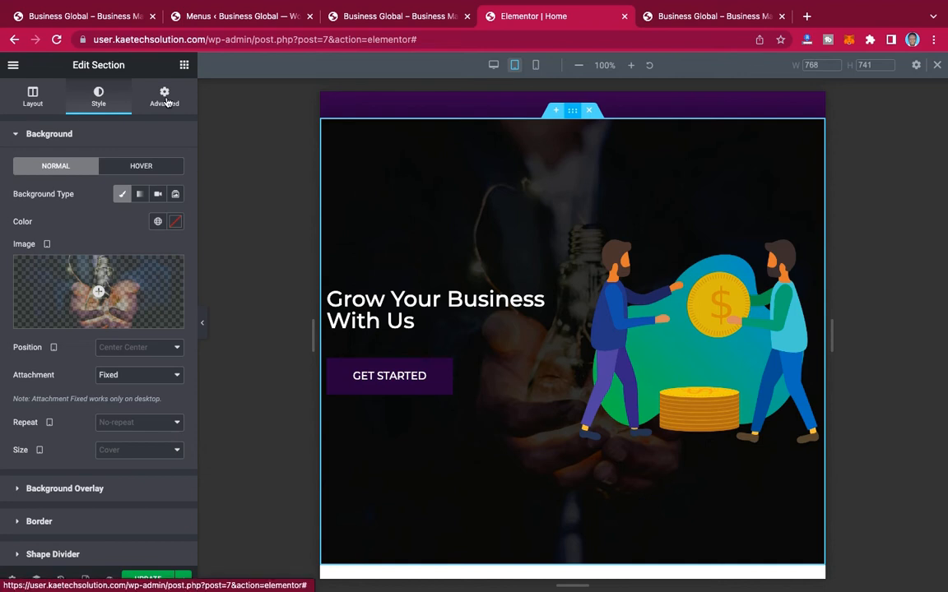
left_click(166, 101)
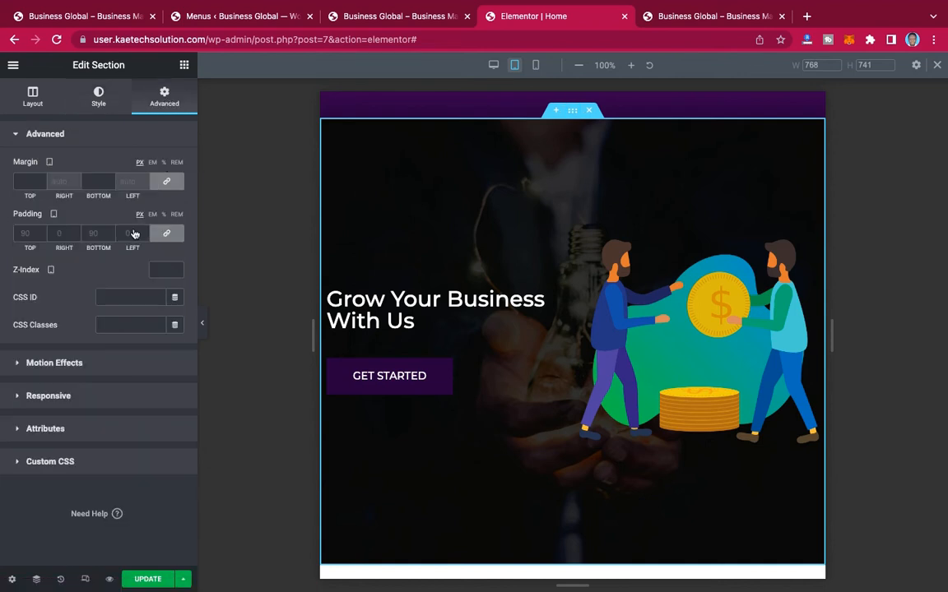
left_click(167, 236)
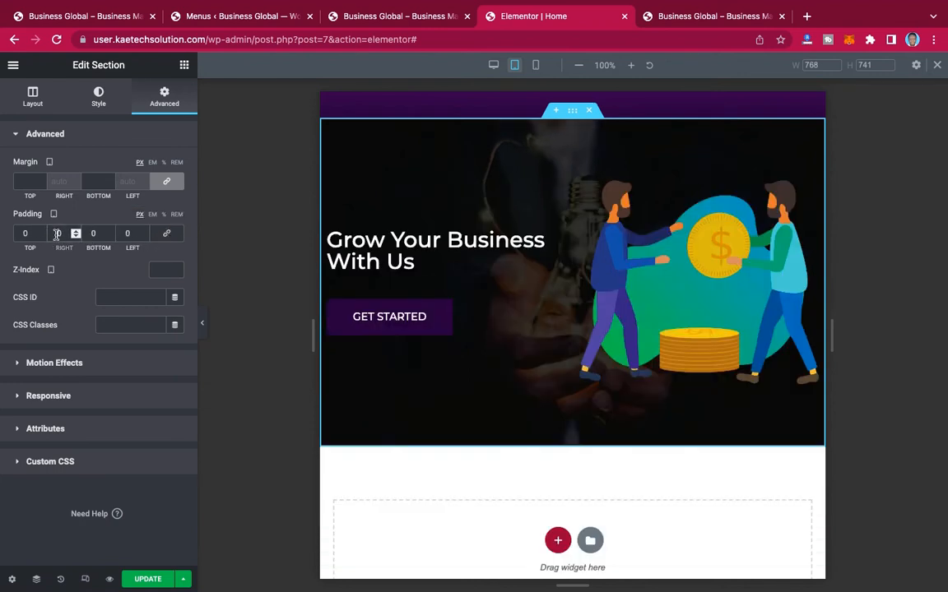
type("2")
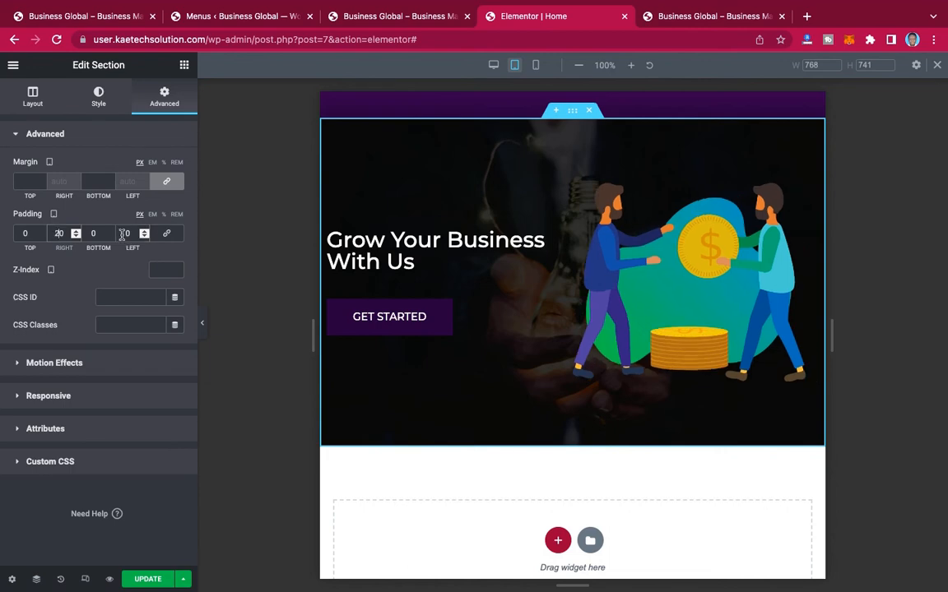
left_click(123, 234)
type("2")
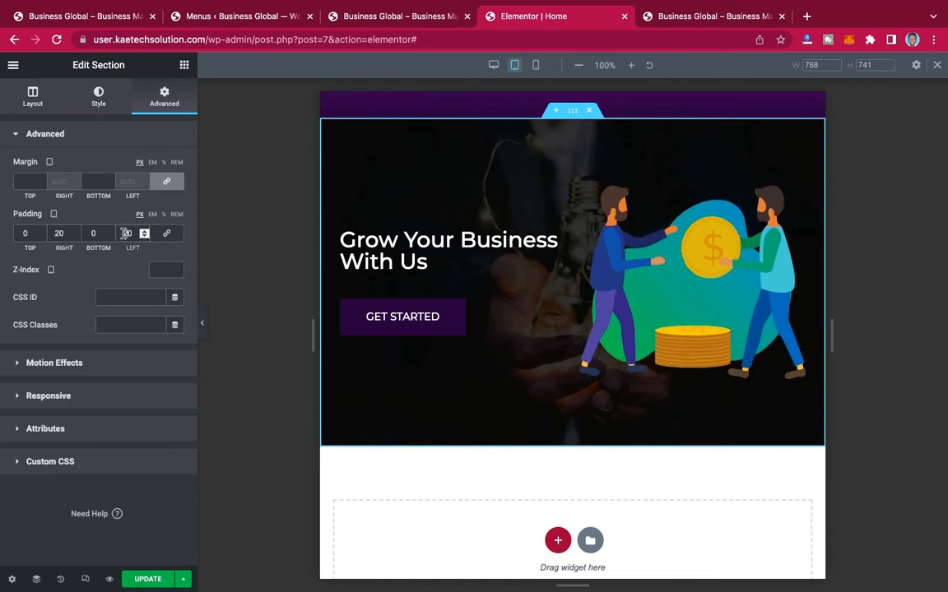
Step: Return to the hero and switch the responsive preview to mobile
scroll(652, 227, "up", 10)
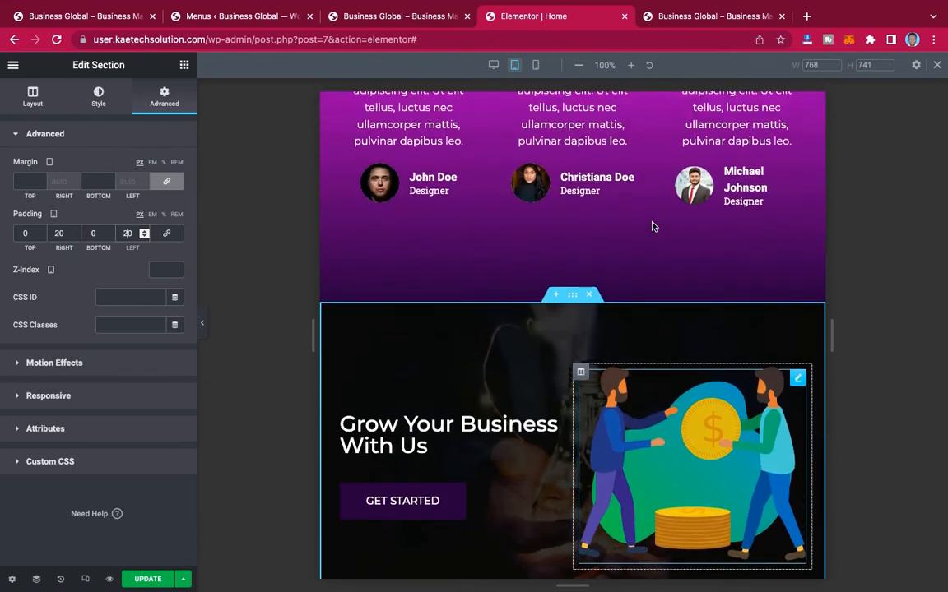
scroll(652, 226, "up", 15)
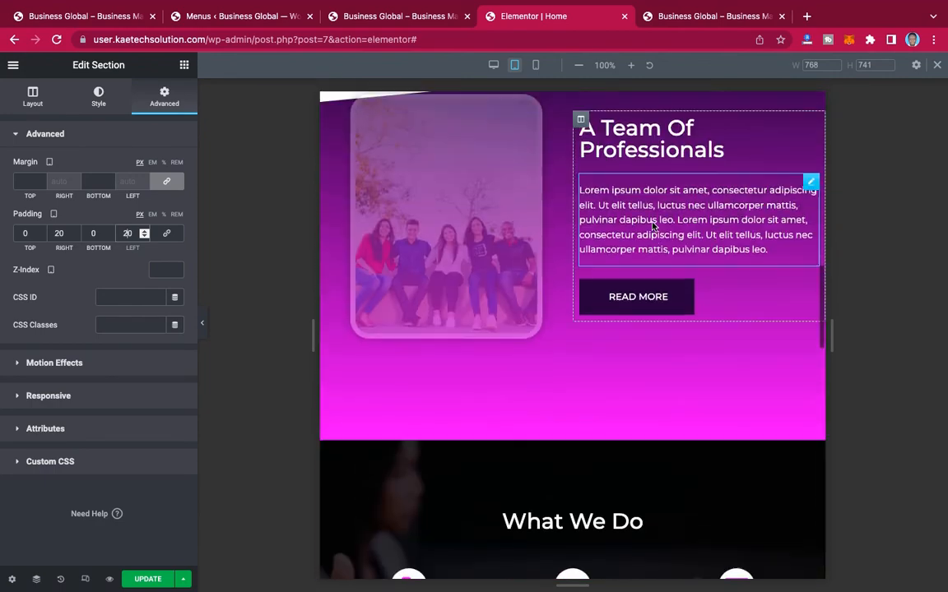
scroll(652, 222, "up", 15)
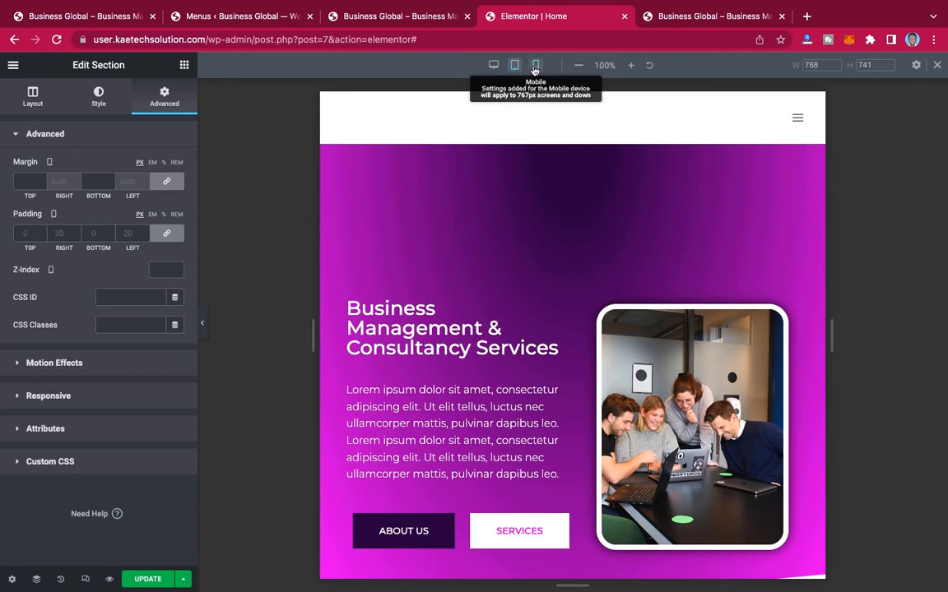
left_click(535, 65)
Step: Examine the page's mobile layout, especially the order of text, buttons and image in the hero section
scroll(599, 246, "down", 20)
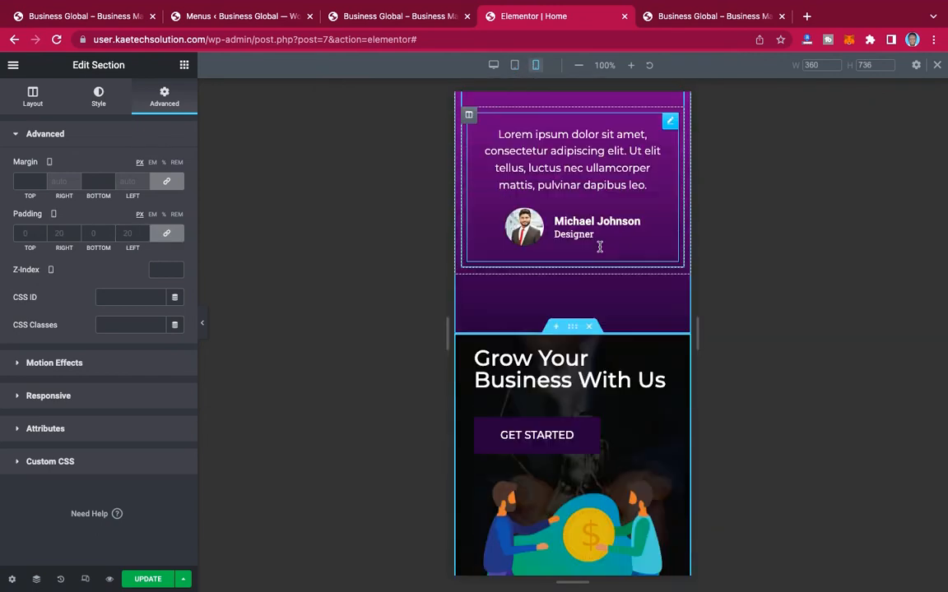
scroll(599, 245, "up", 8)
scroll(600, 251, "up", 10)
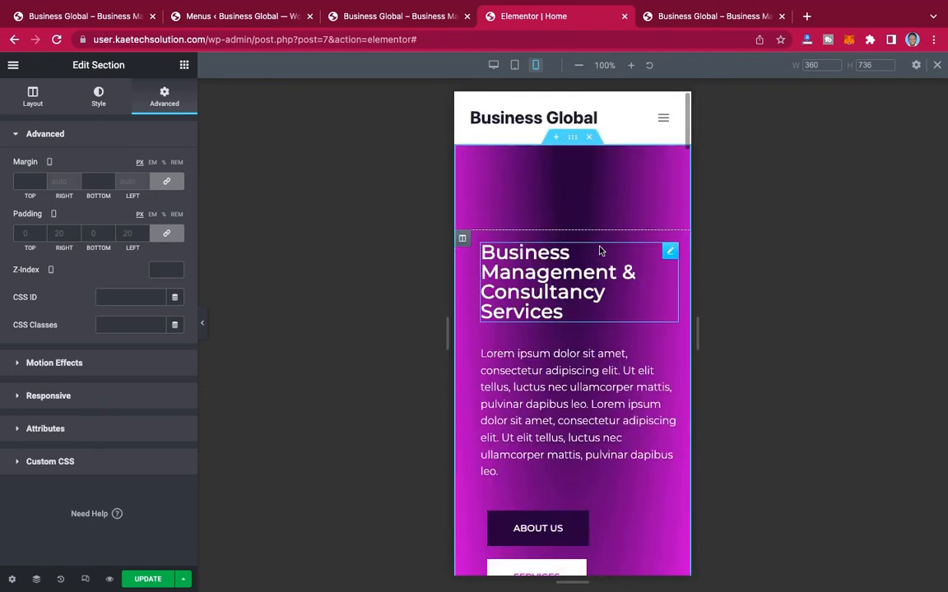
scroll(594, 239, "down", 4)
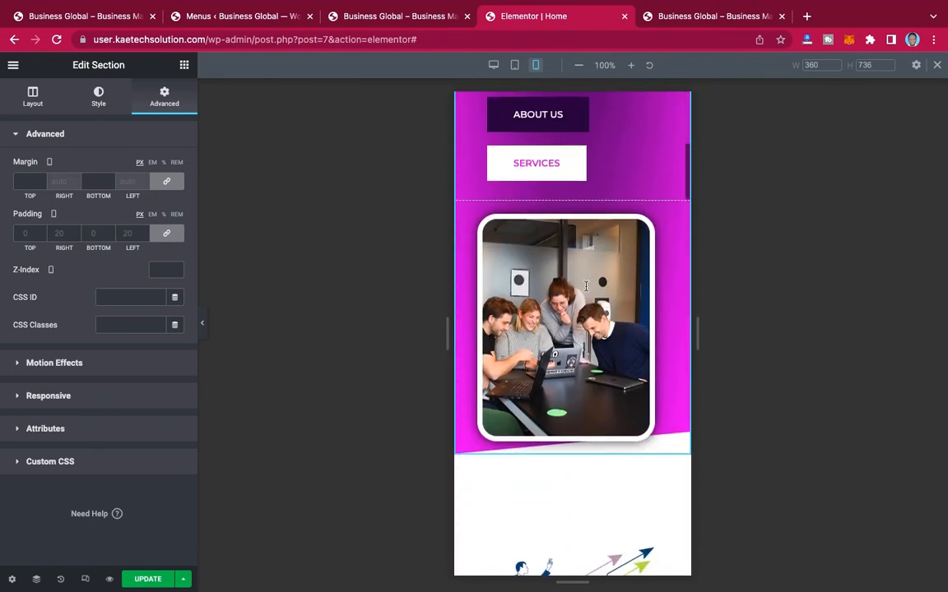
scroll(586, 285, "up", 3)
scroll(586, 286, "down", 4)
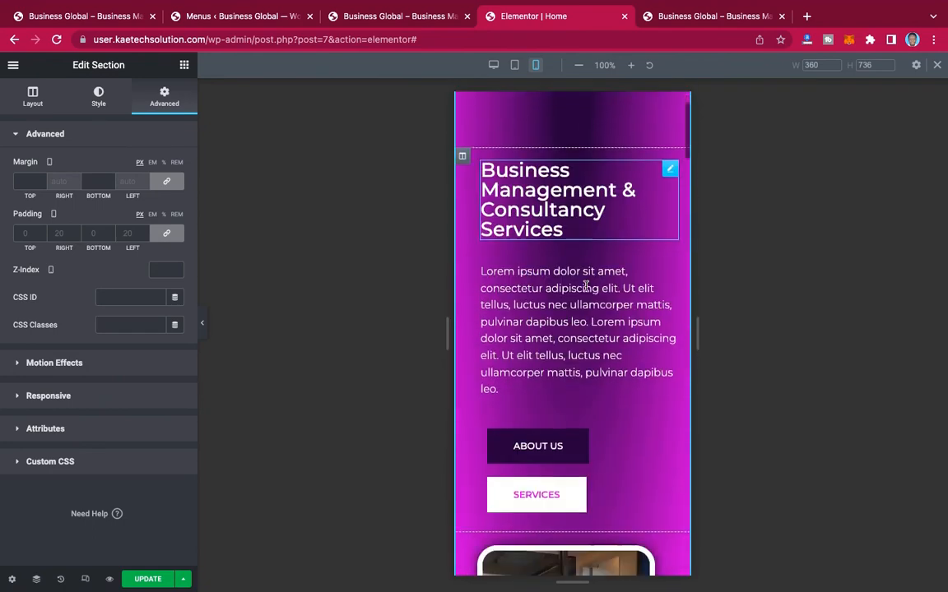
scroll(586, 285, "up", 4)
scroll(586, 285, "down", 3)
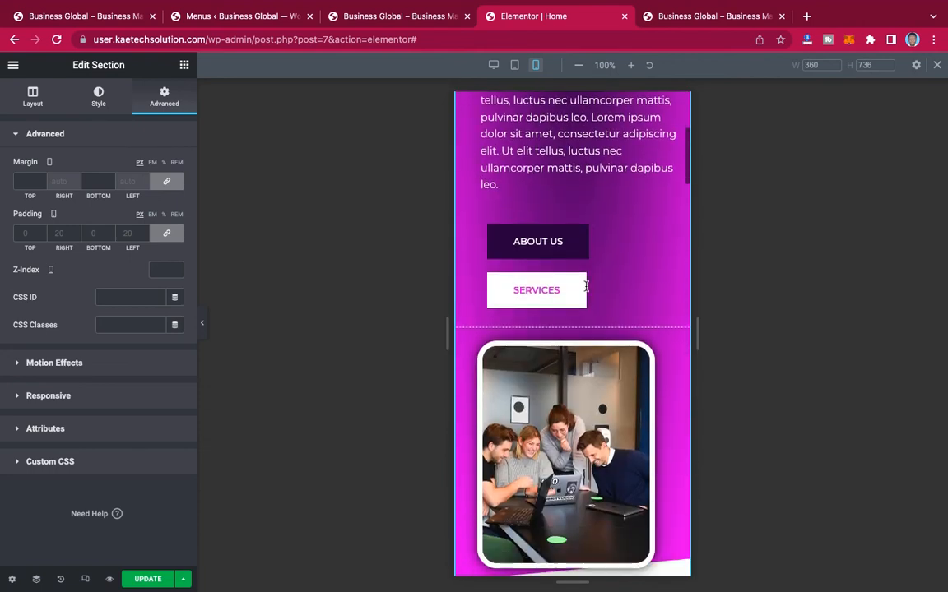
scroll(586, 284, "up", 2)
scroll(586, 285, "up", 2)
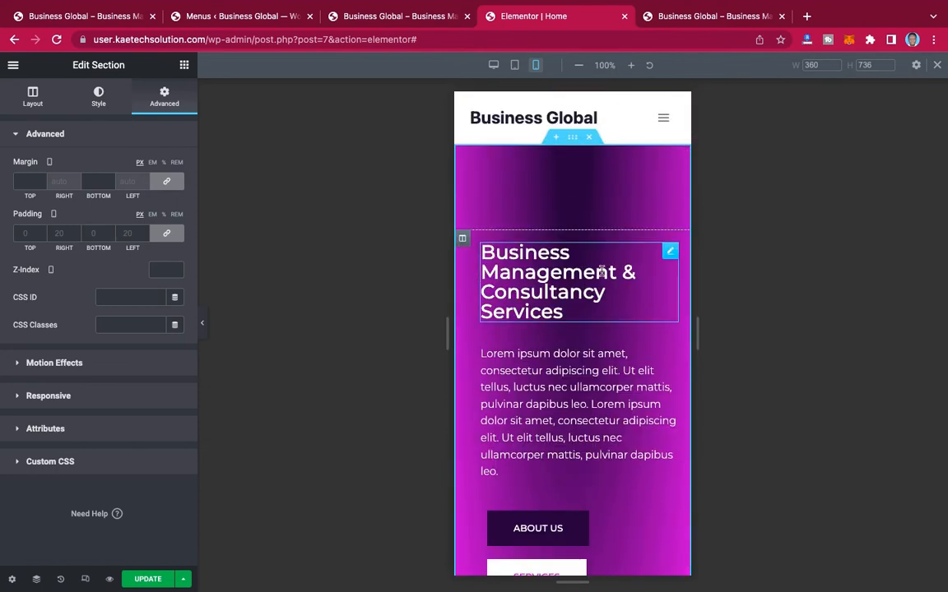
Step: Turn on reversed columns for mobile in the hero section so the team image sits above the heading
left_click(573, 139)
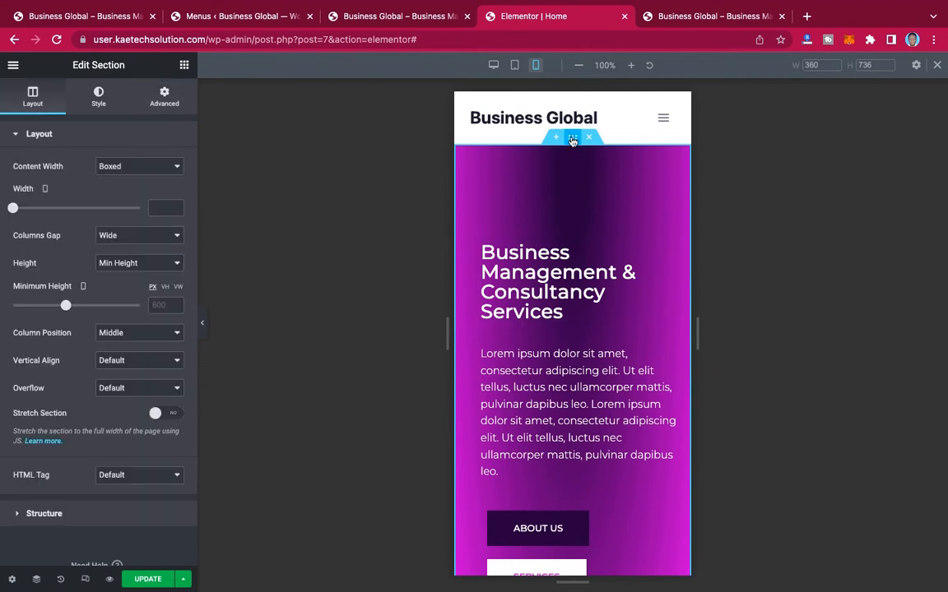
left_click(164, 95)
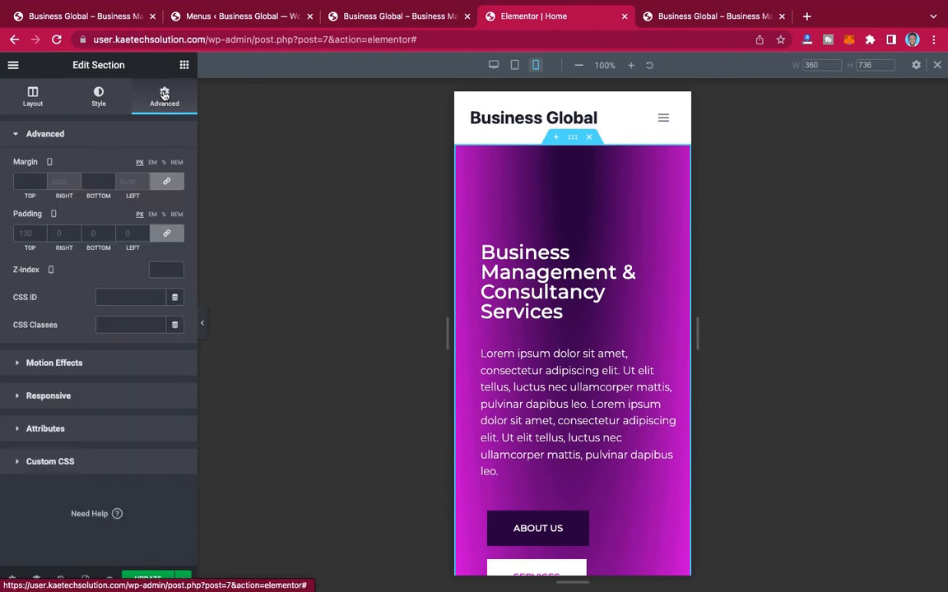
left_click(80, 400)
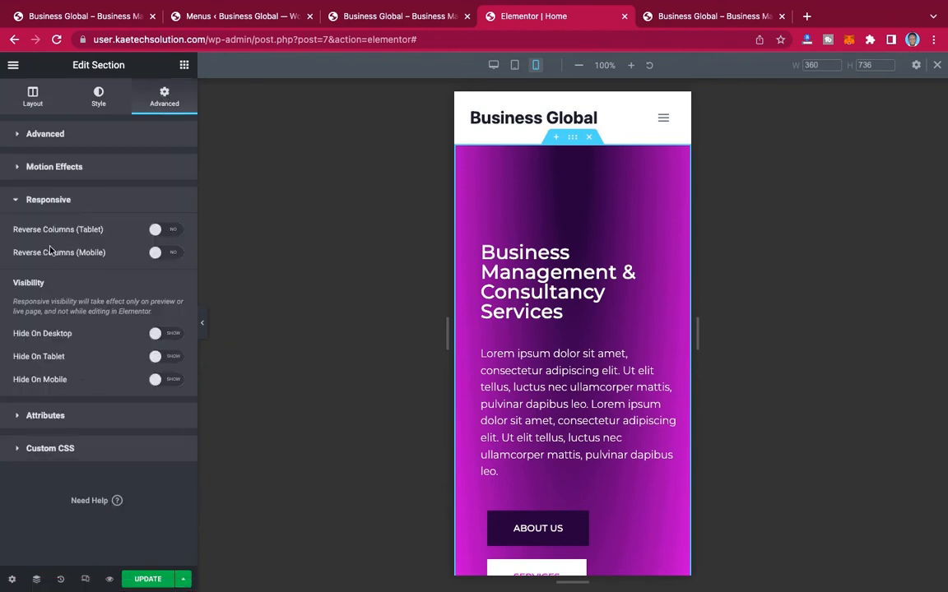
left_click(167, 254)
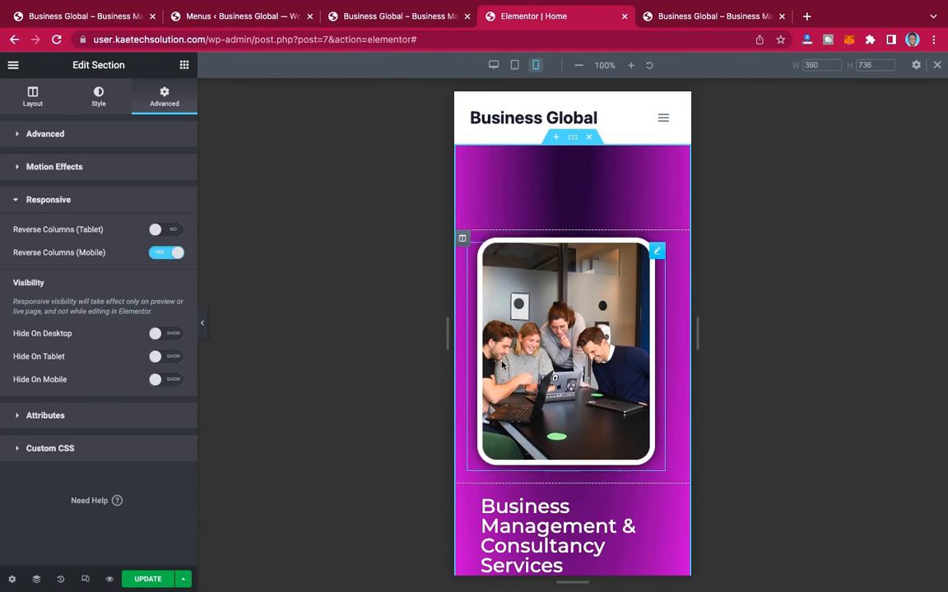
scroll(502, 365, "down", 3)
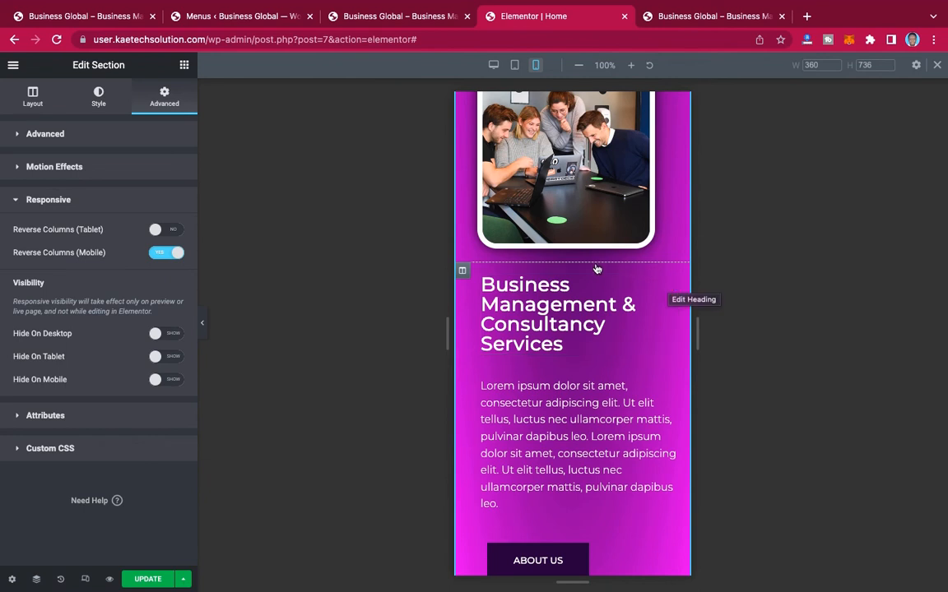
scroll(596, 270, "up", 5)
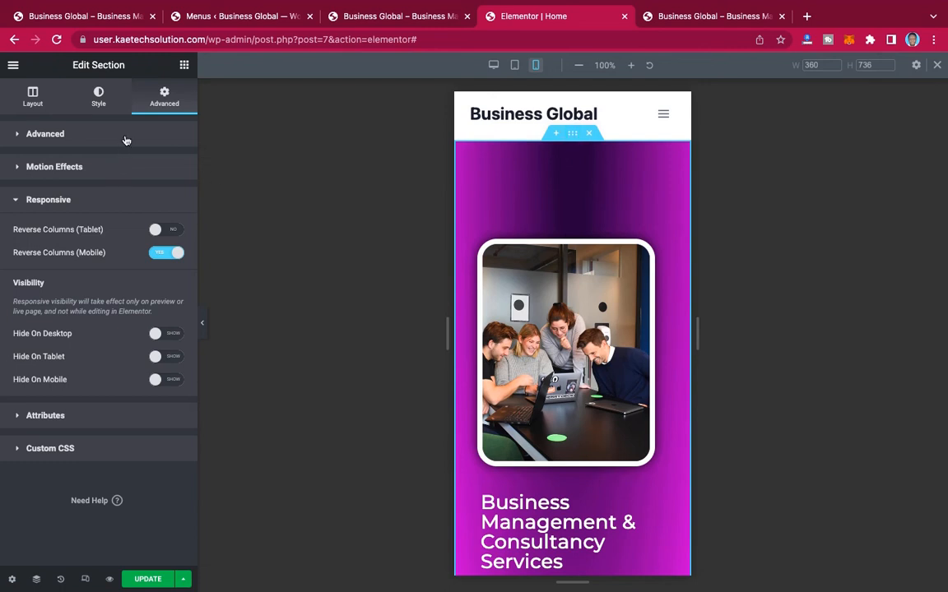
Step: Set the mobile margin of the hero's text column to 0 px on all four sides
left_click(125, 141)
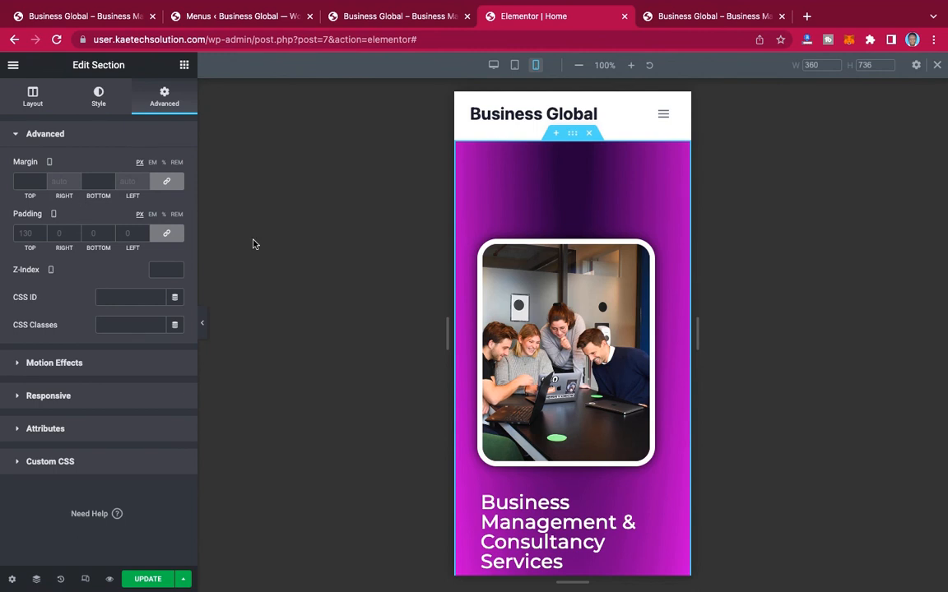
scroll(477, 346, "down", 4)
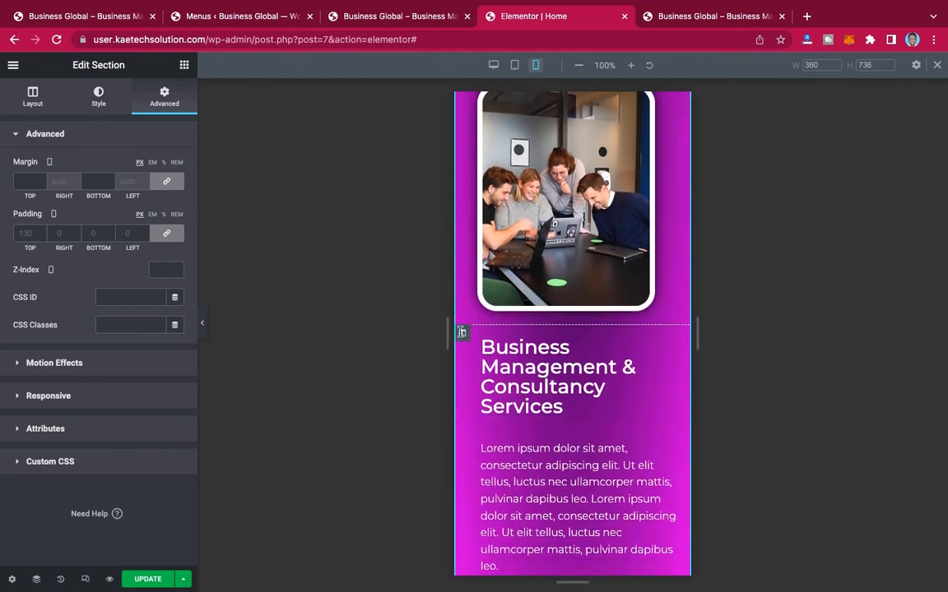
left_click(462, 334)
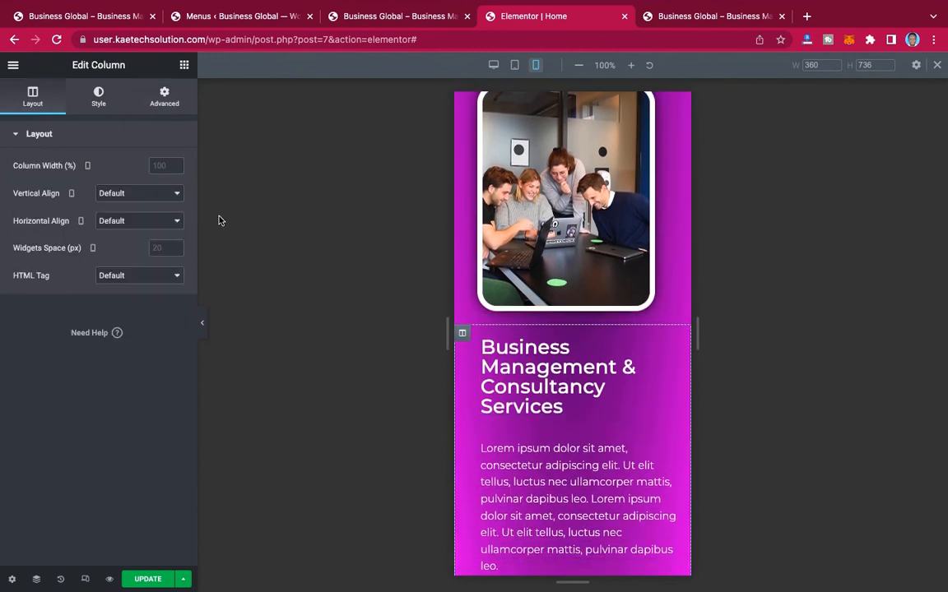
left_click(164, 102)
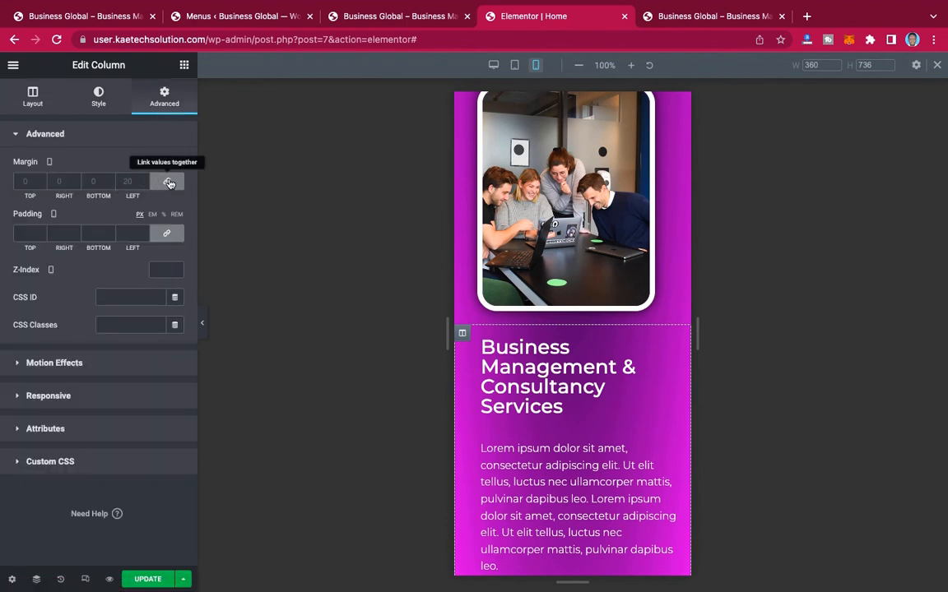
left_click(167, 183)
scroll(609, 247, "up", 2)
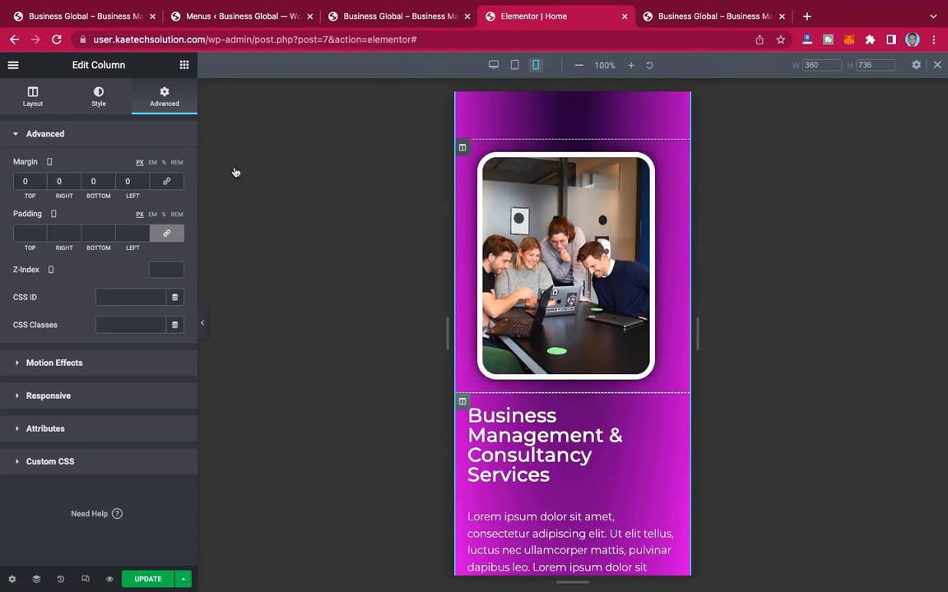
Step: Set the mobile margin of the hero's image column to 0 px on all four sides
left_click(167, 181)
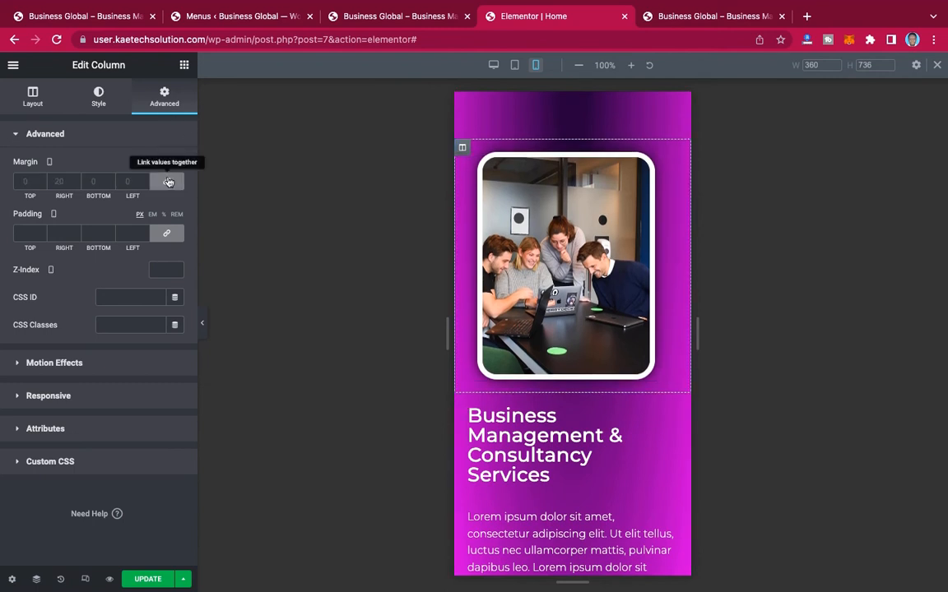
left_click(167, 182)
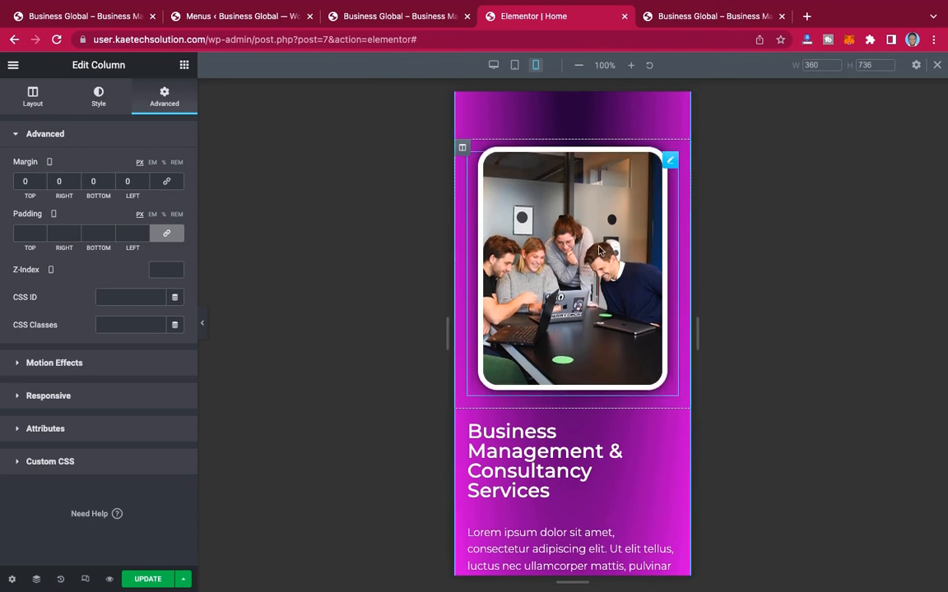
scroll(600, 249, "down", 5)
scroll(600, 249, "up", 3)
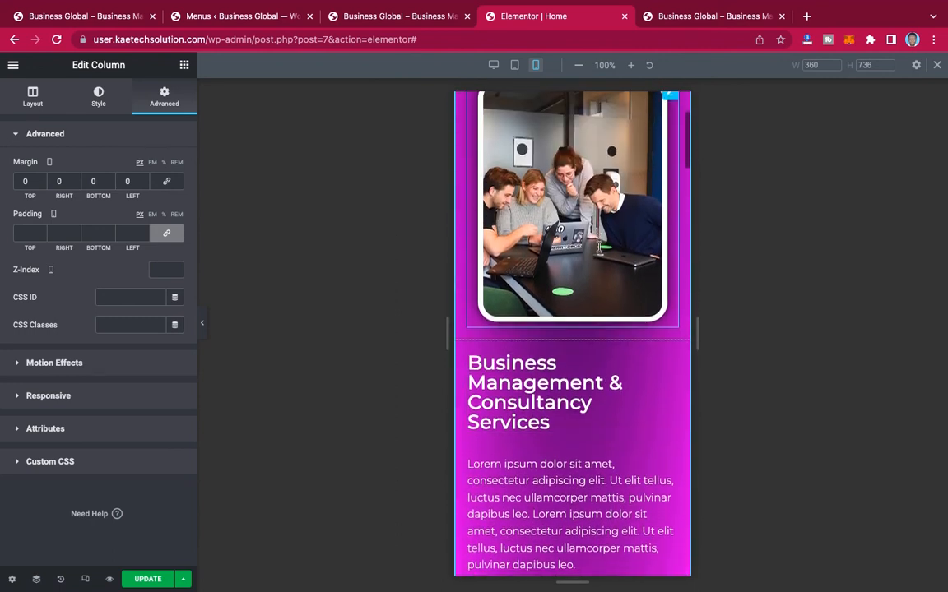
Step: Set the mobile font size of the hero heading "Business Management & Consultancy Services" to 25 px
scroll(650, 346, "down", 1)
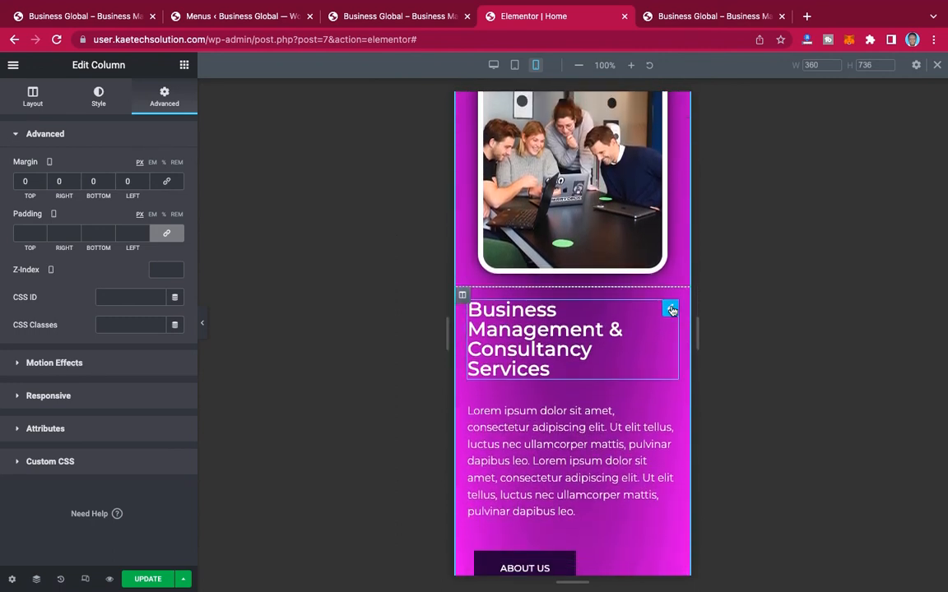
left_click(620, 333)
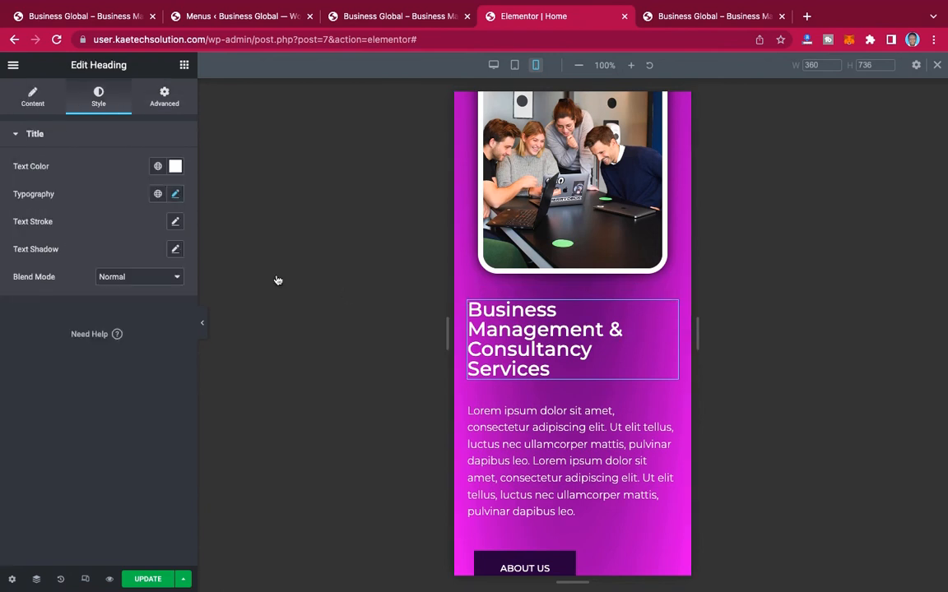
left_click(174, 195)
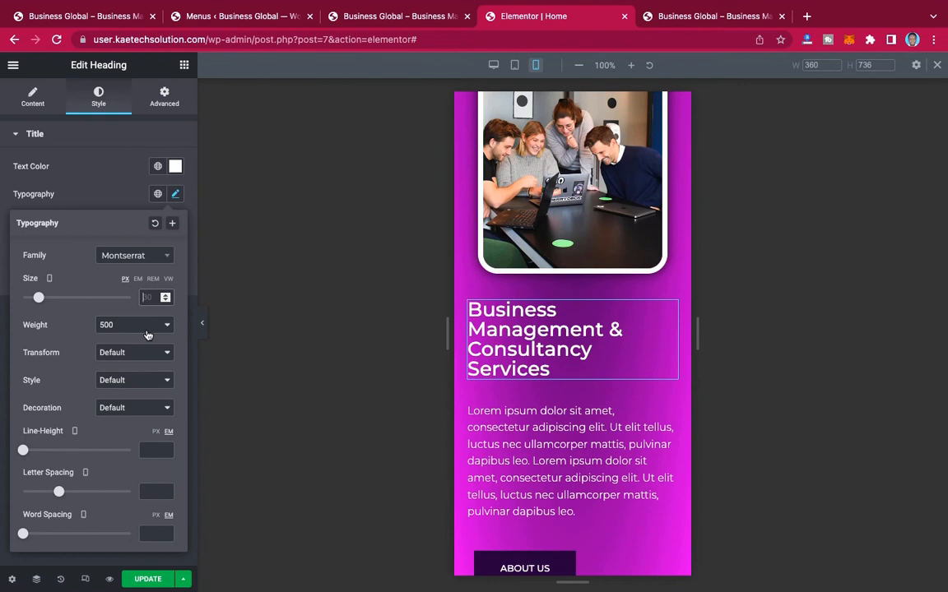
type("25")
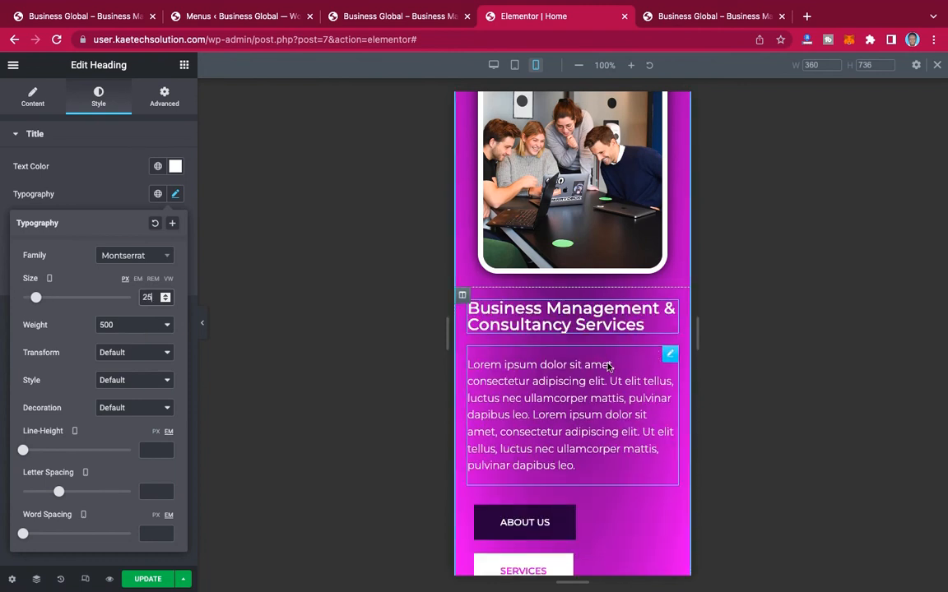
Step: Set the mobile width of the column holding the hero's About Us button to 50%
scroll(678, 384, "up", 2)
left_click(678, 383)
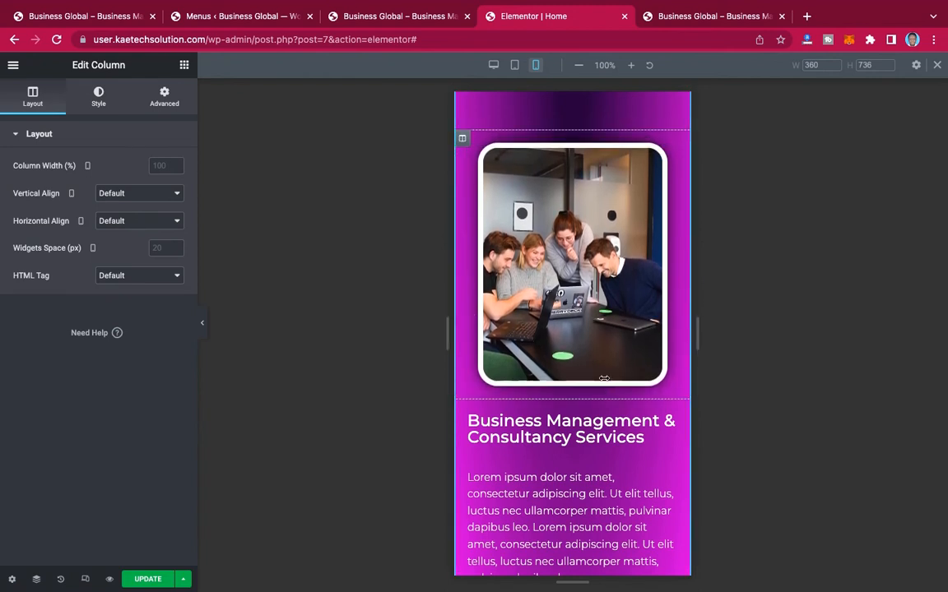
scroll(606, 386, "down", 1)
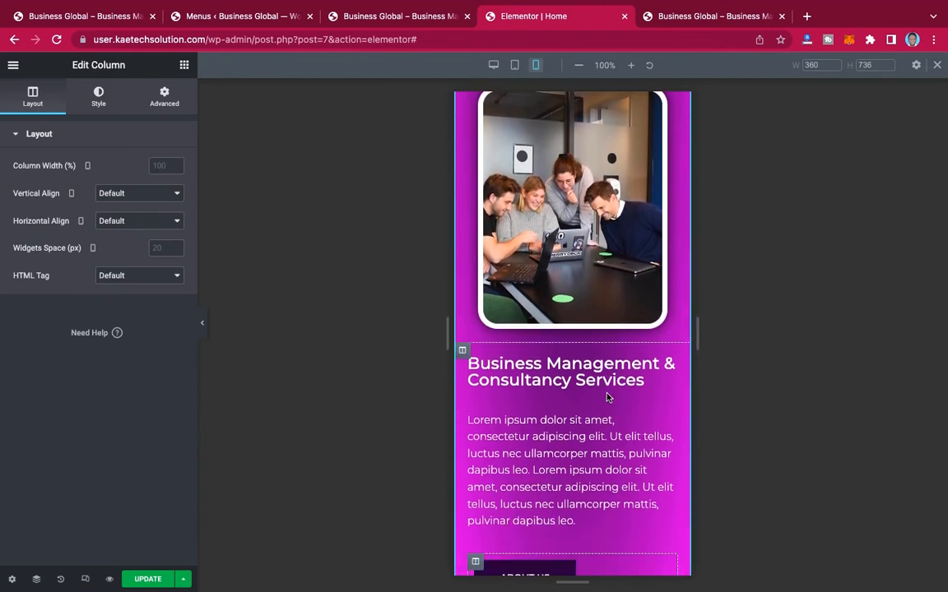
scroll(607, 396, "down", 3)
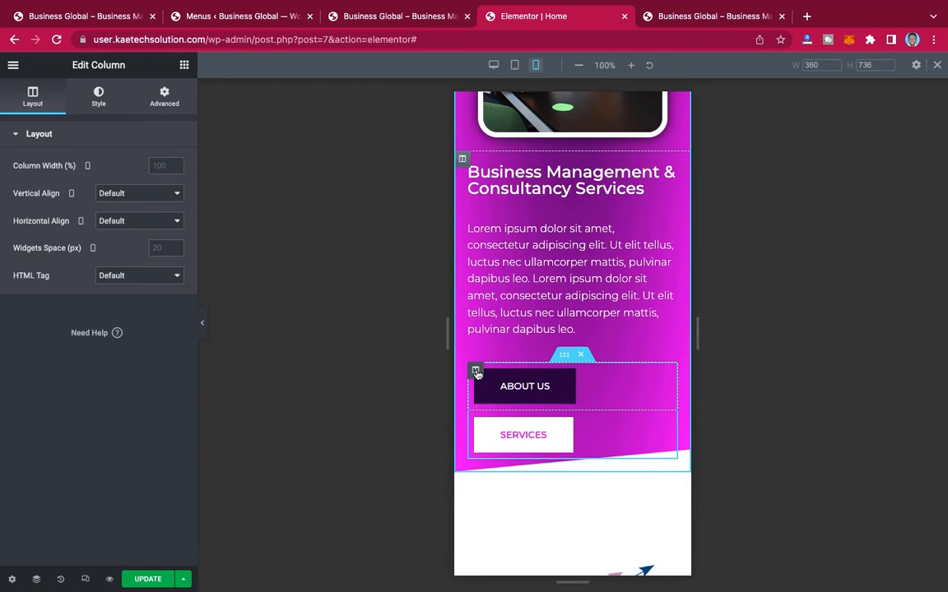
left_click(161, 165)
type("50")
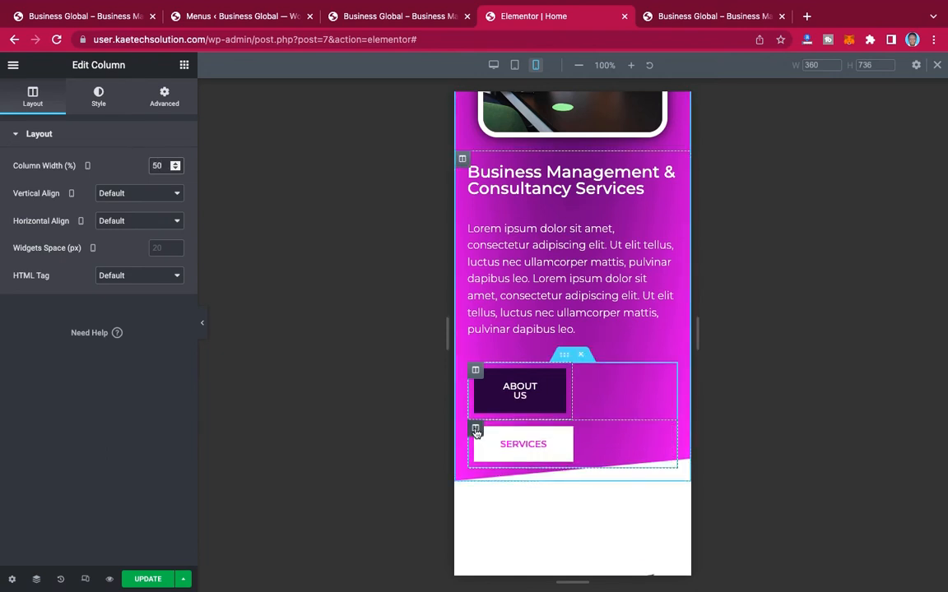
Step: Set the mobile width of the Services button's column to 50% so both hero buttons sit side by side
left_click(476, 431)
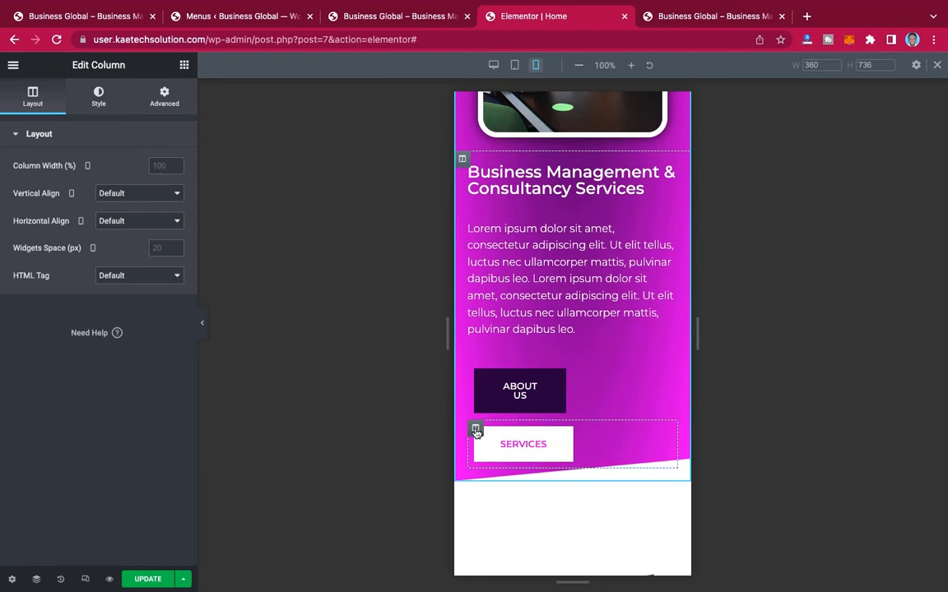
left_click(161, 165)
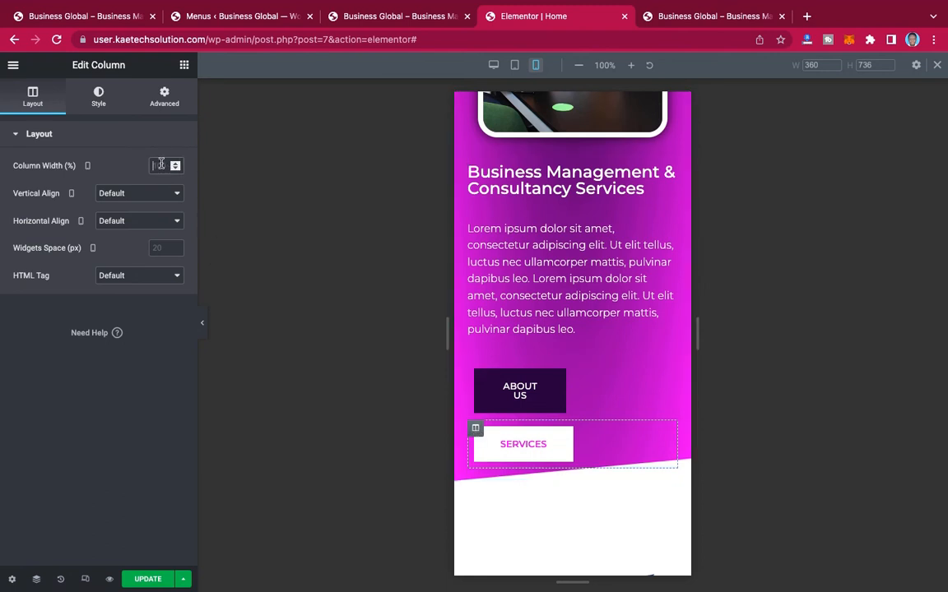
type("50")
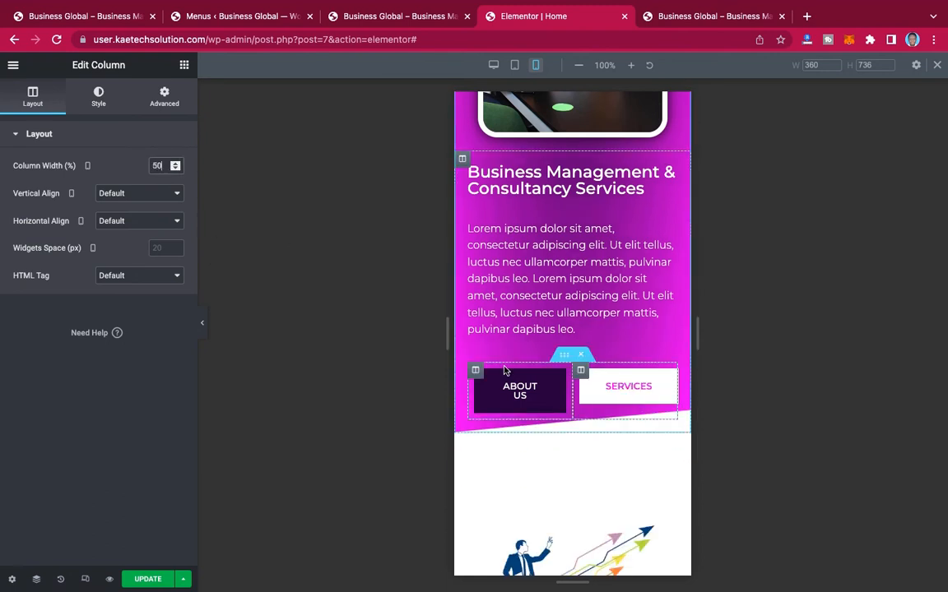
scroll(598, 331, "up", 4)
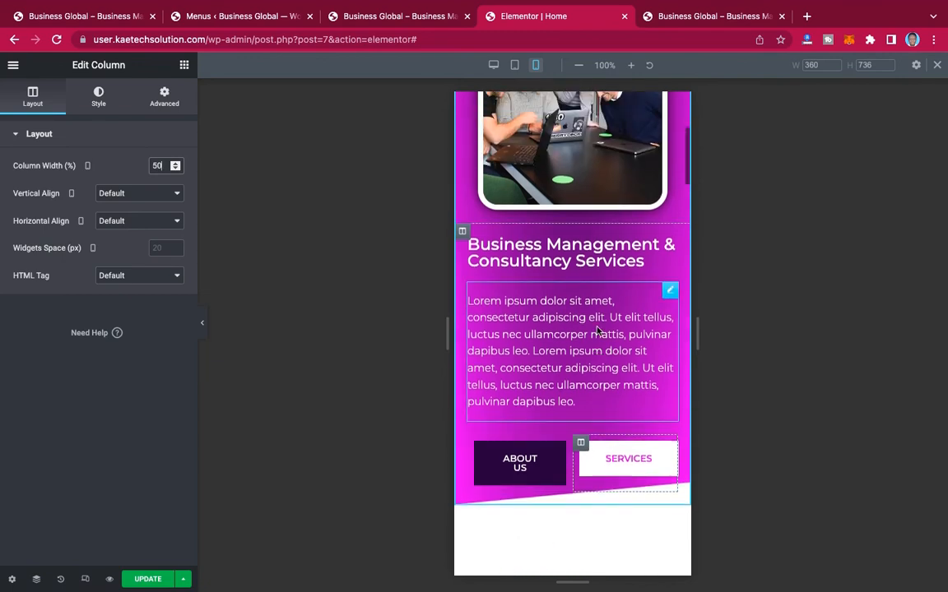
Step: Unlink the mobile padding of the hero's About Us button and set it to 20 px on every side
scroll(598, 331, "down", 3)
scroll(599, 331, "down", 1)
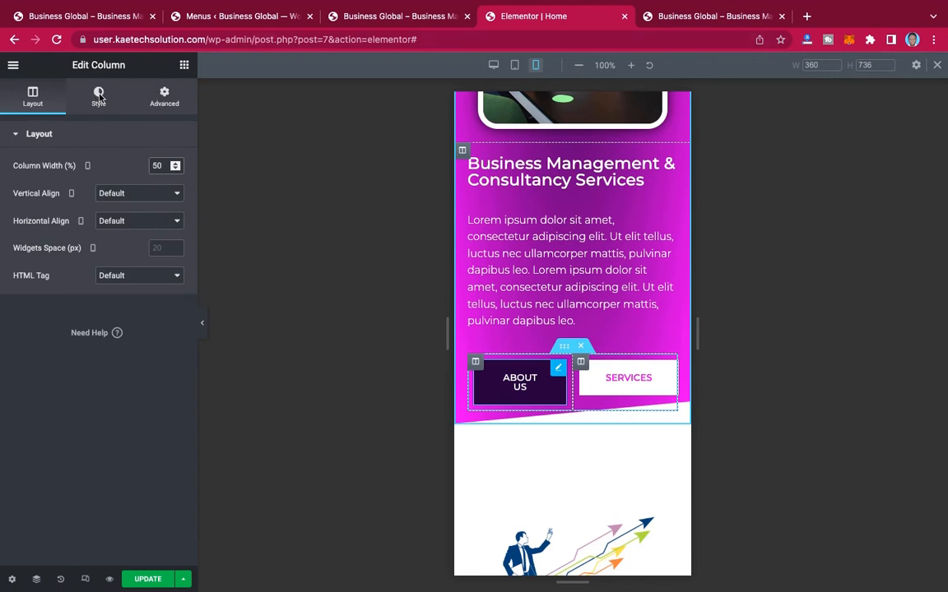
left_click(98, 97)
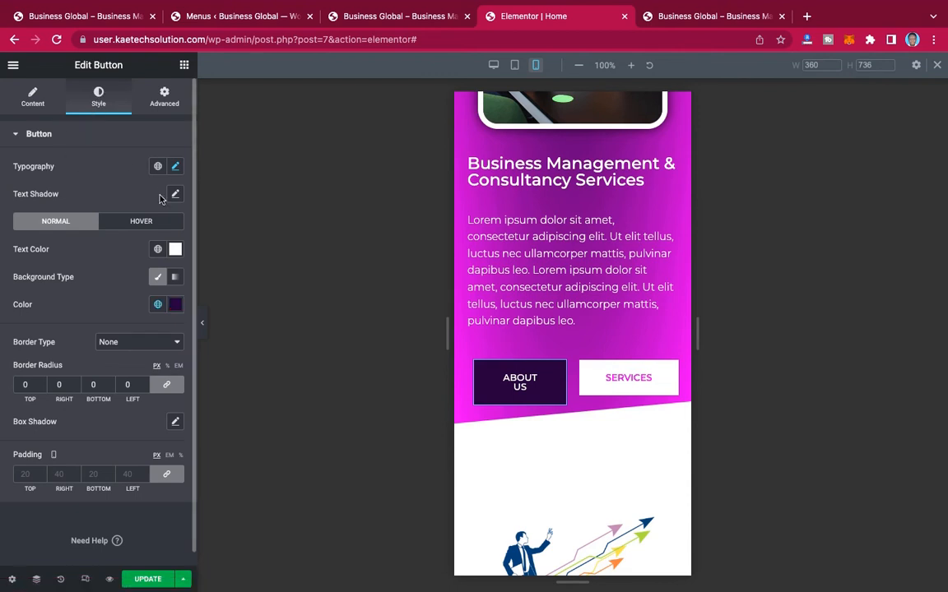
left_click(176, 168)
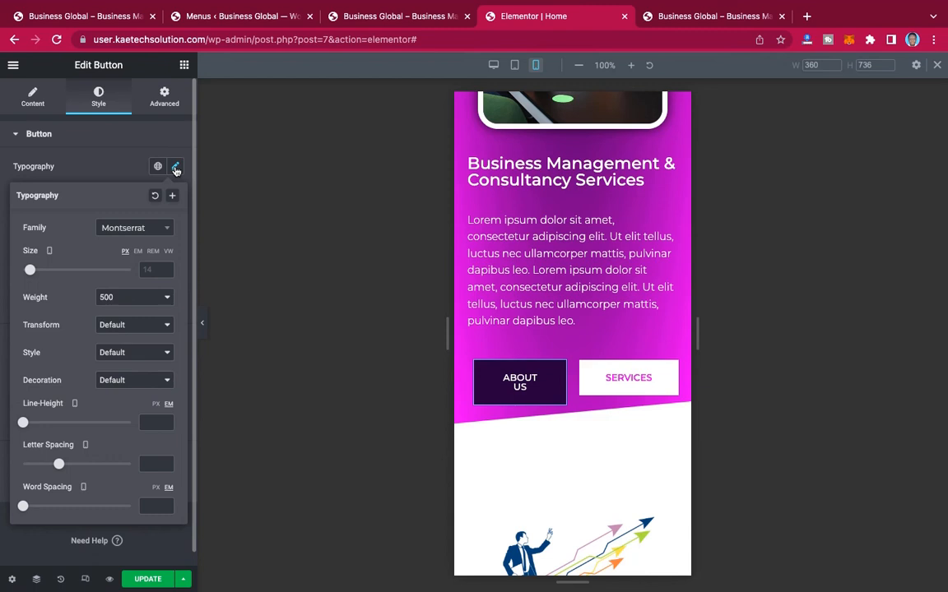
left_click(102, 170)
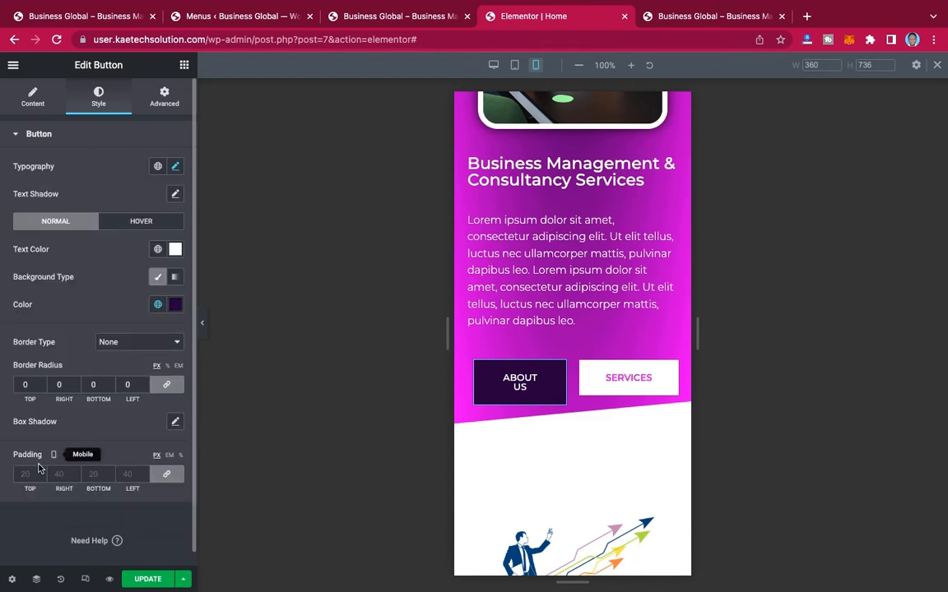
left_click(168, 476)
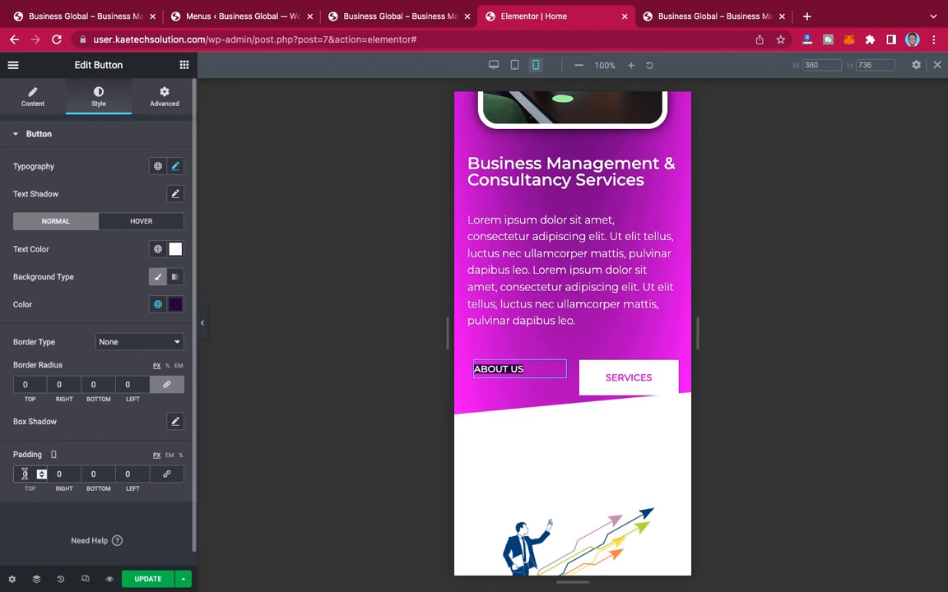
type("2")
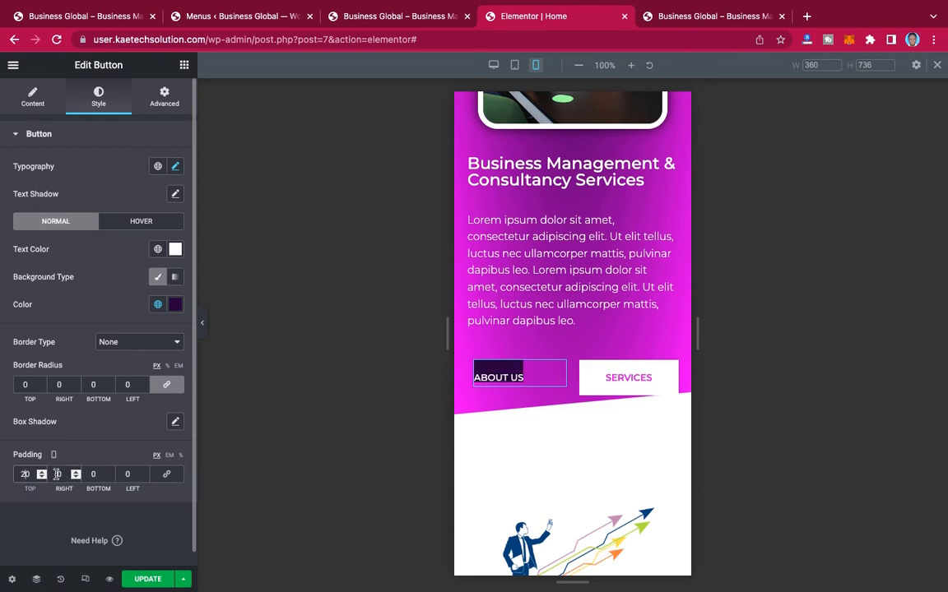
left_click(56, 475)
type("2")
left_click(93, 474)
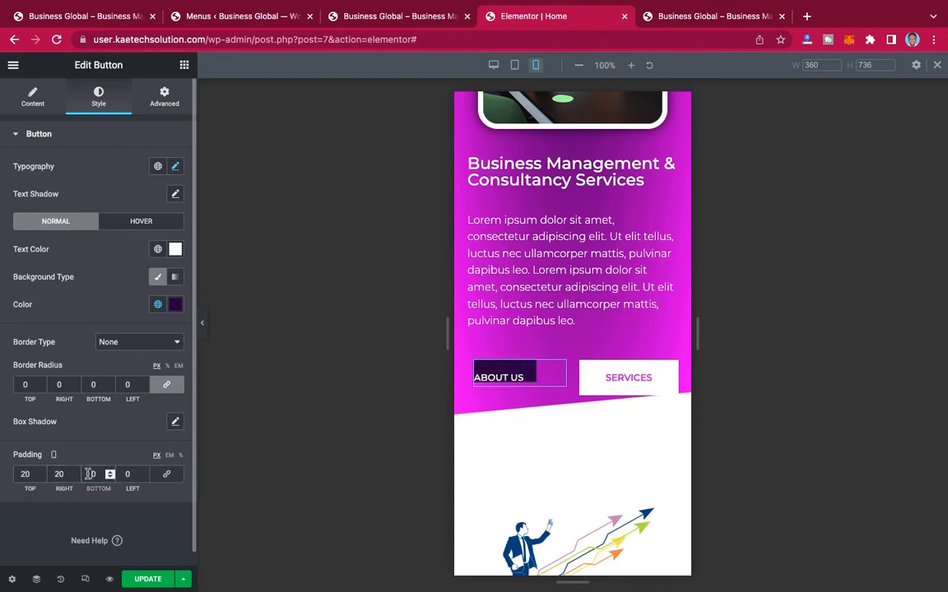
type("2")
left_click(124, 475)
type("2")
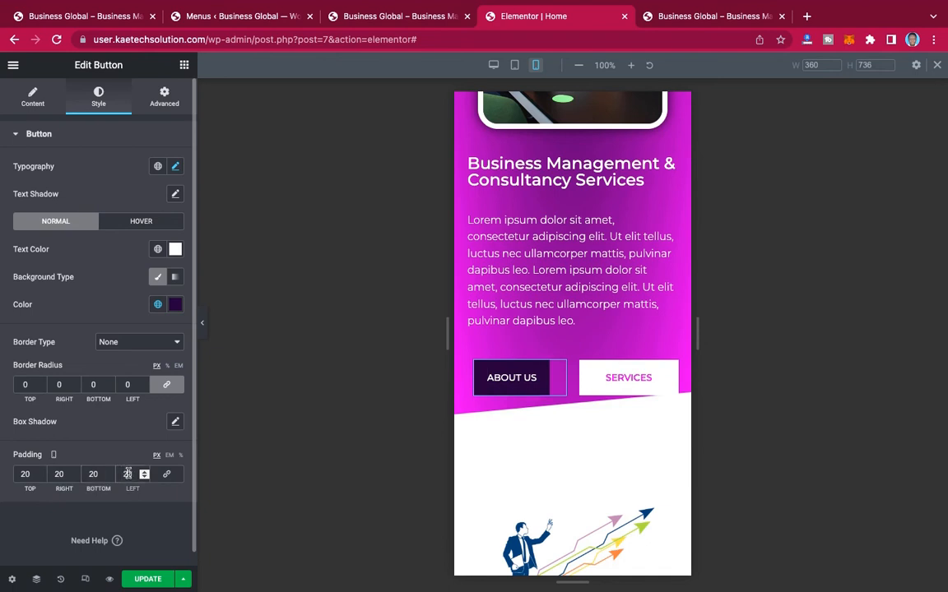
Step: Set the left and right mobile padding of the About Us button to 30 px
key("BackSpace")
type("3")
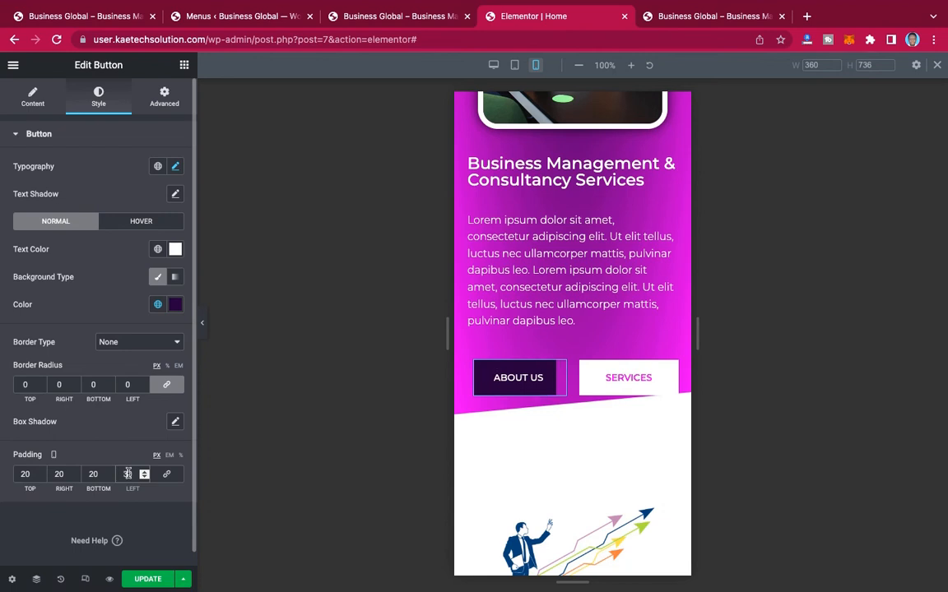
left_click(59, 475)
key("BackSpace")
key("BackSpace")
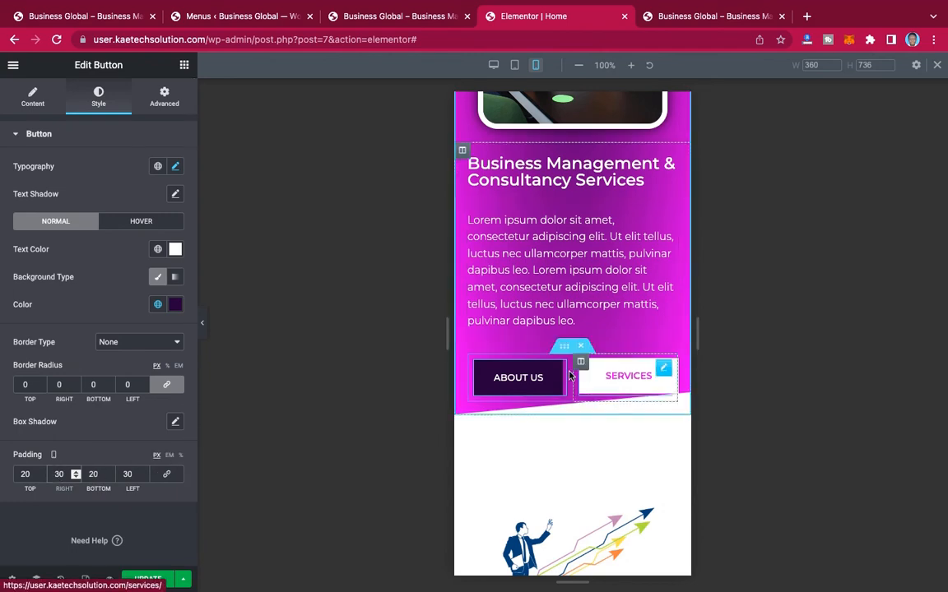
Step: Set the hero section's mobile padding to 130 px at the top, 50 px at the bottom and 0 px on both sides
scroll(576, 284, "up", 2)
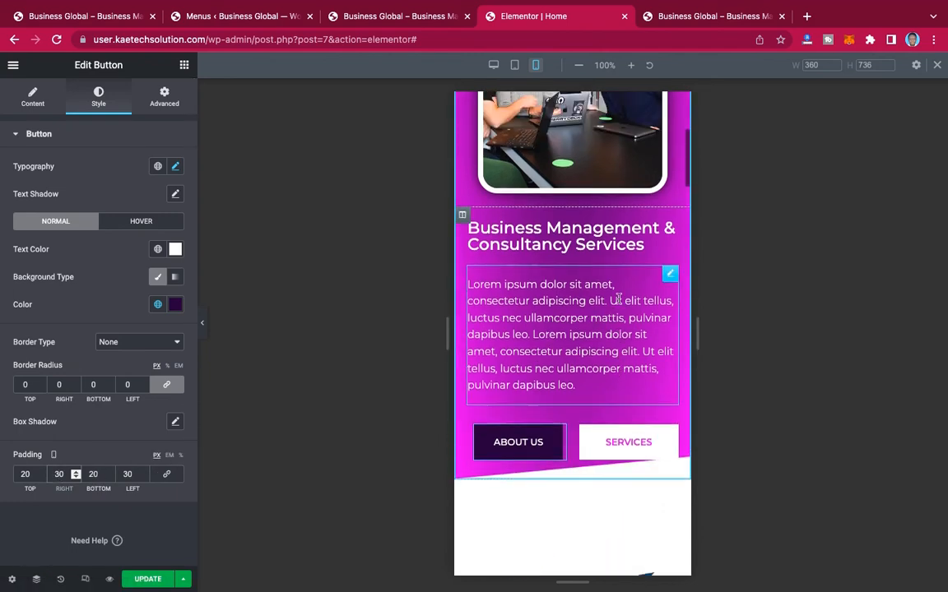
scroll(619, 299, "up", 5)
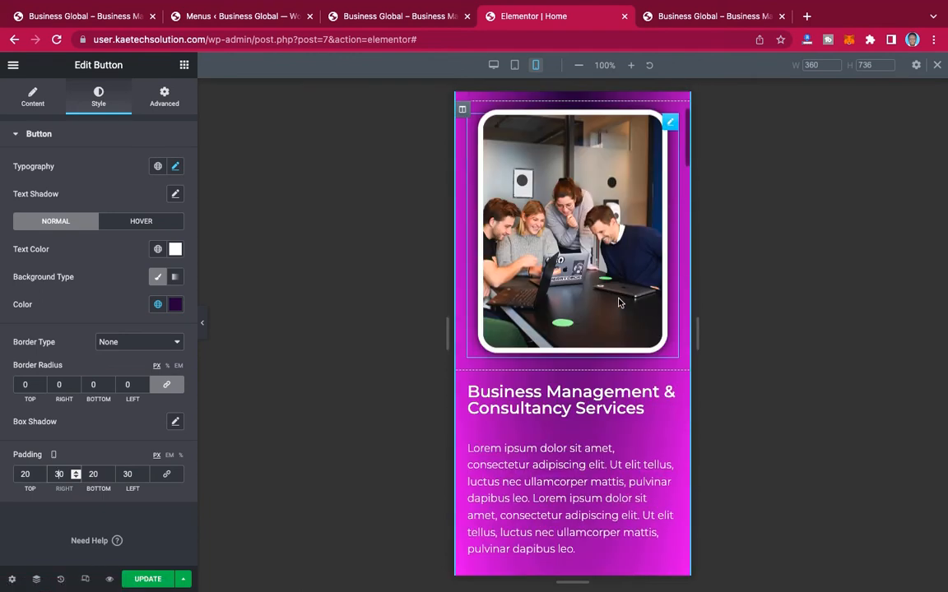
scroll(619, 303, "down", 10)
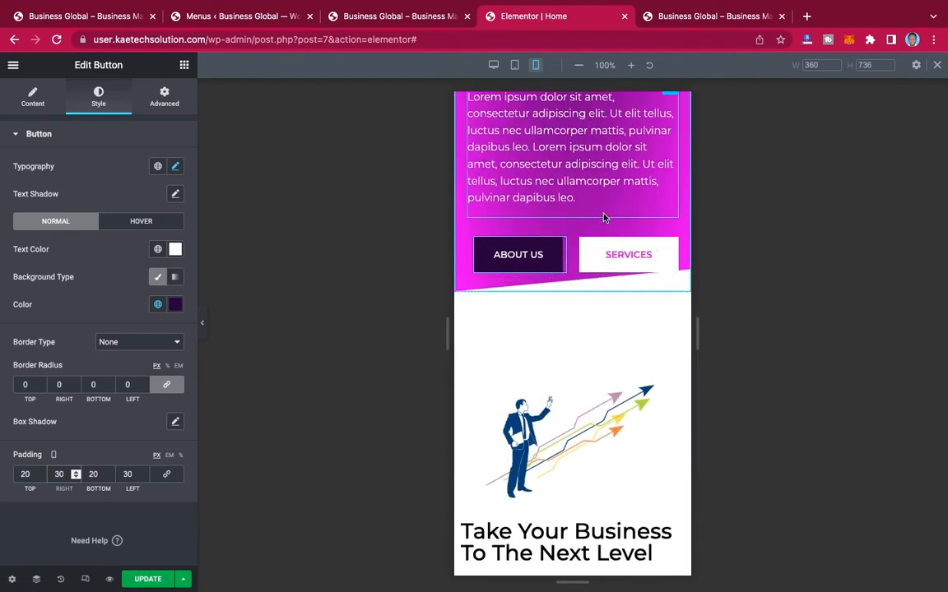
scroll(604, 216, "up", 12)
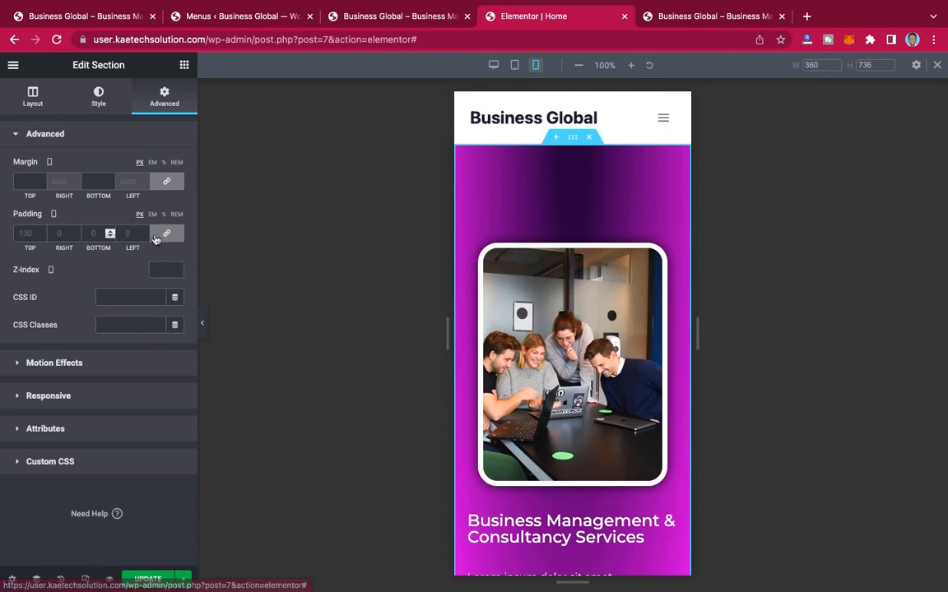
left_click(169, 234)
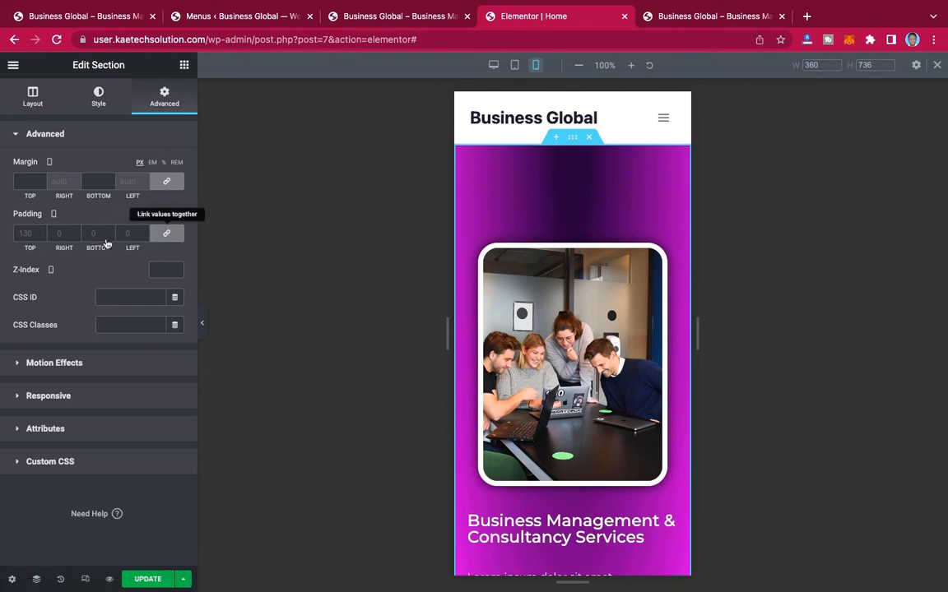
left_click(19, 234)
type("13")
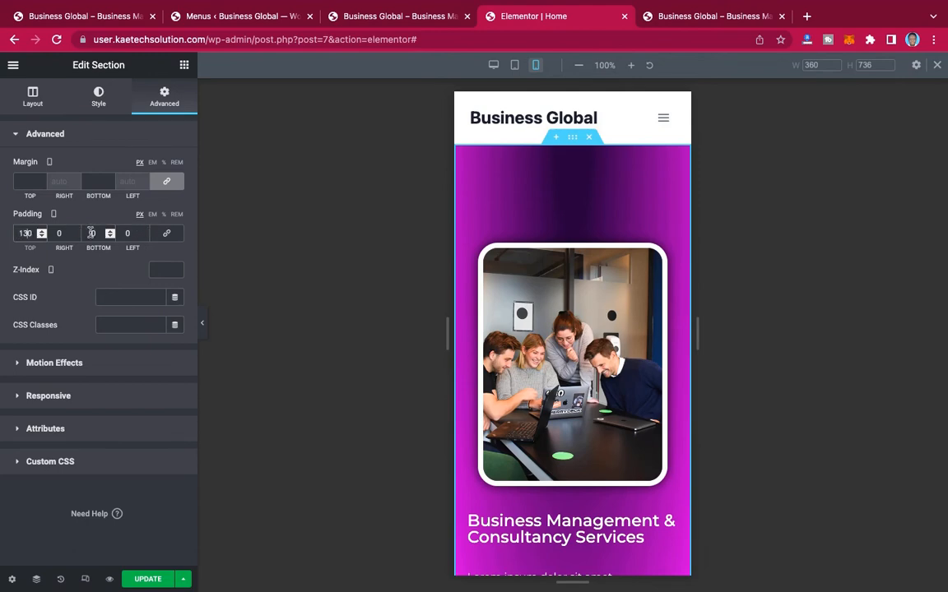
left_click(91, 234)
scroll(534, 342, "down", 5)
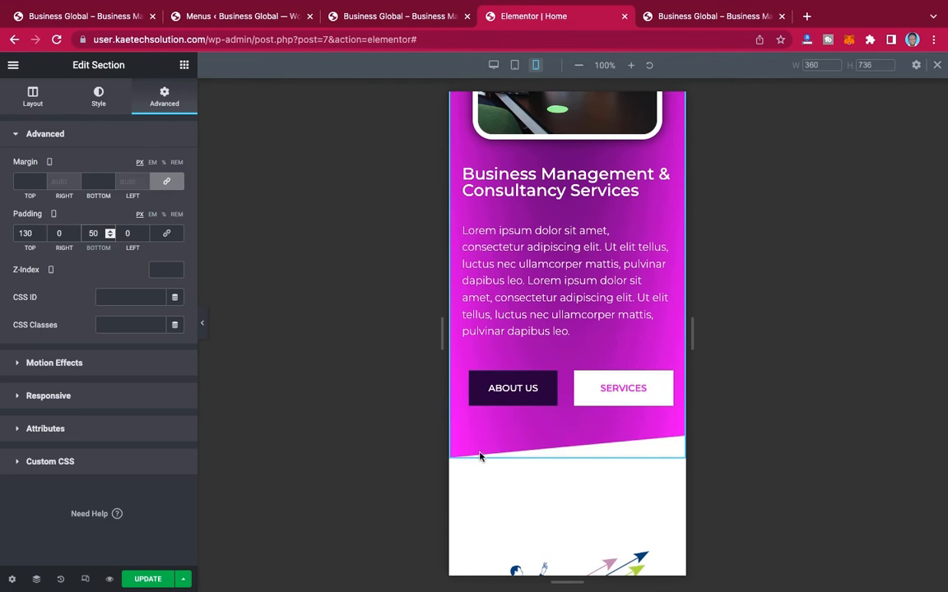
scroll(655, 437, "up", 5)
Step: Examine the mobile layout of the "Take Your Business To The Next Level" section below the hero
scroll(655, 437, "down", 10)
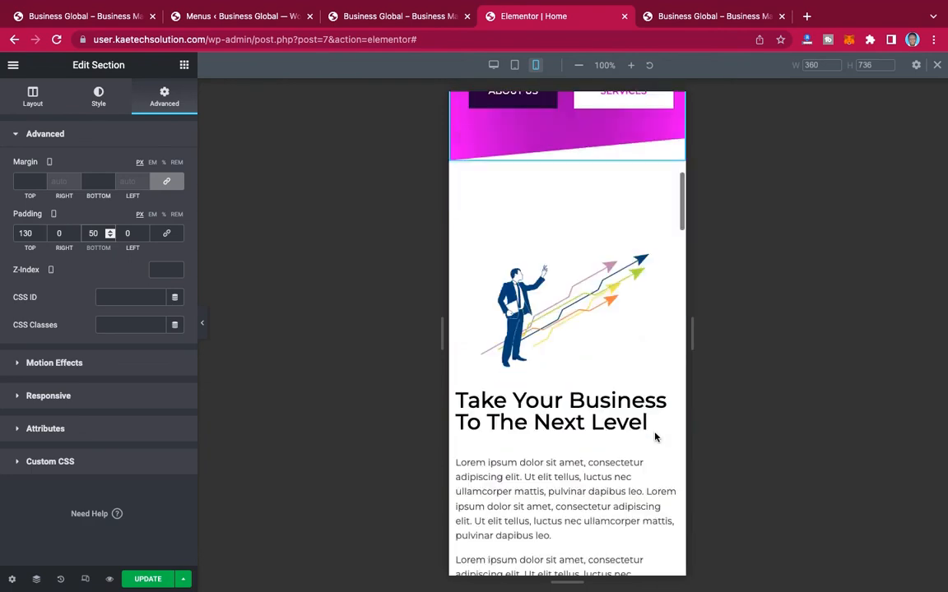
scroll(655, 437, "down", 5)
scroll(655, 437, "up", 4)
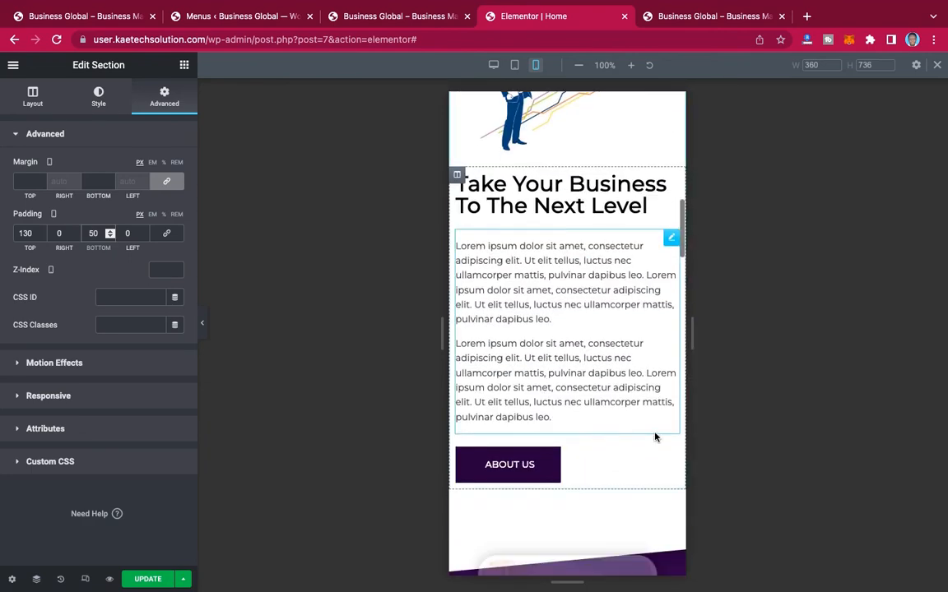
scroll(655, 437, "down", 3)
scroll(655, 432, "up", 6)
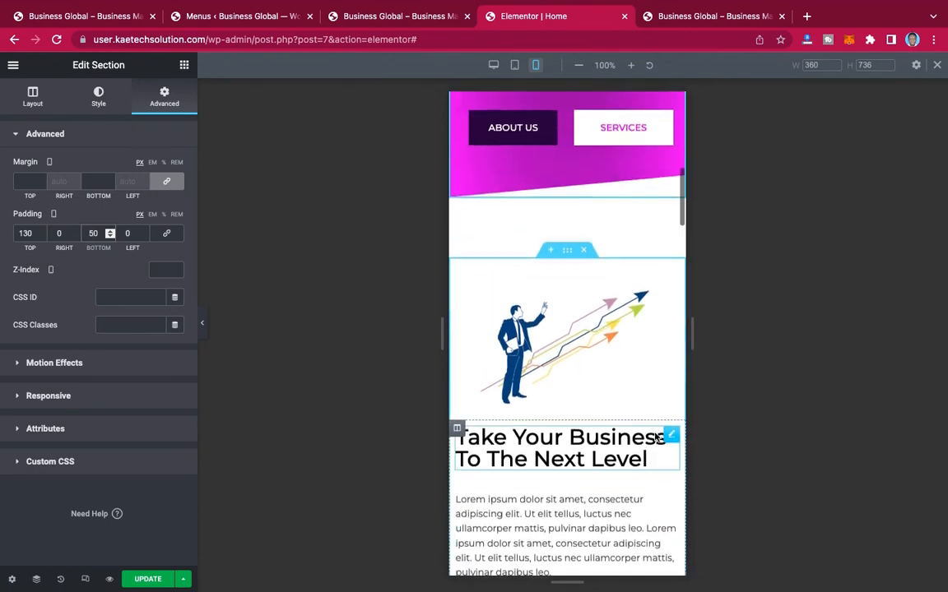
Step: Set the mobile font size of the "Take Your Business To The Next Level" heading to 28 px
scroll(655, 433, "down", 2)
scroll(645, 344, "up", 5)
scroll(645, 344, "down", 6)
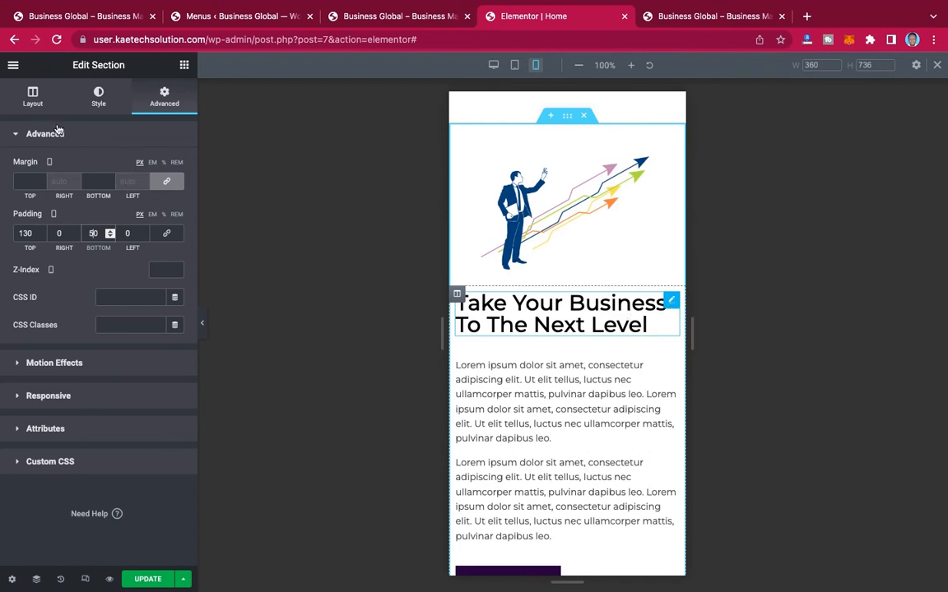
left_click(594, 317)
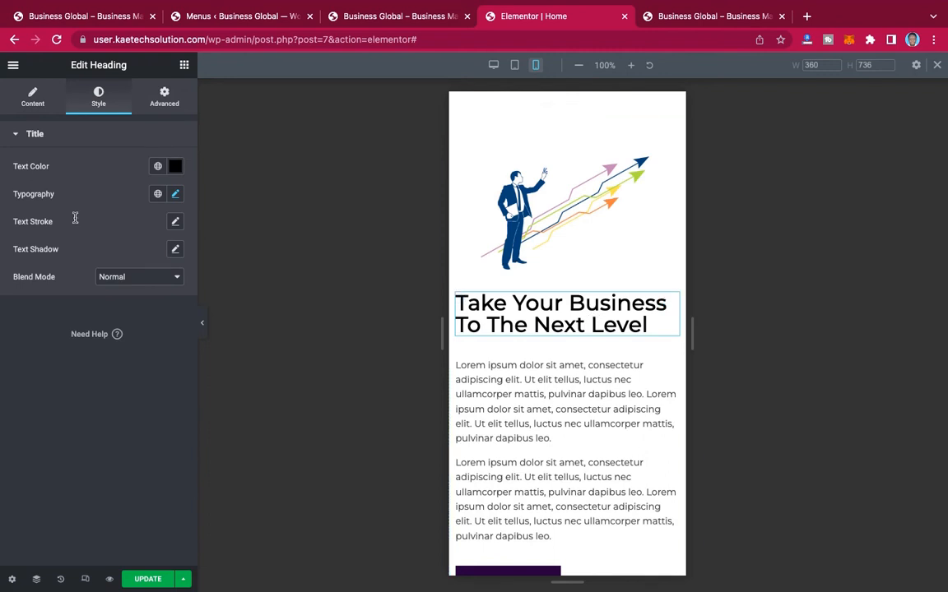
left_click(176, 195)
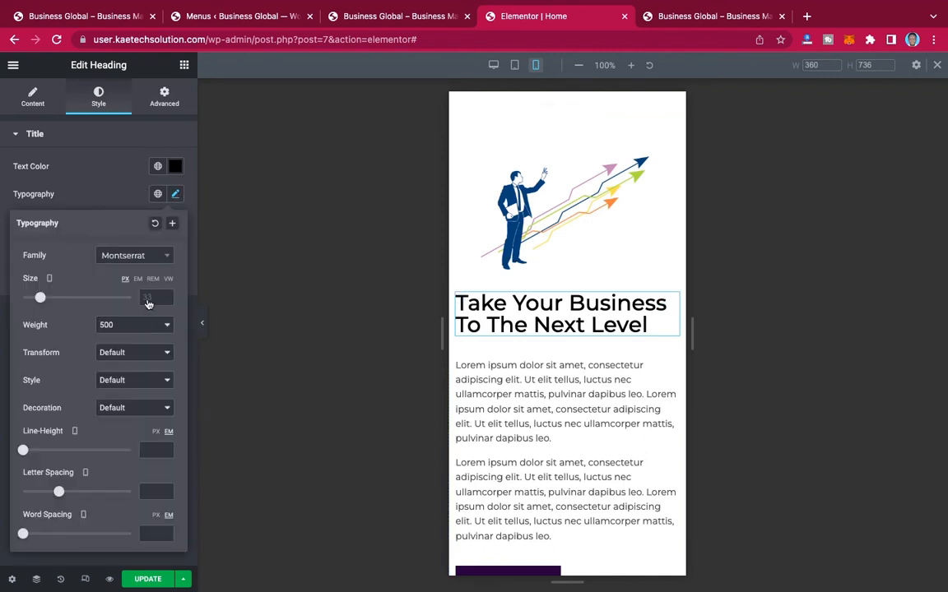
left_click(147, 297)
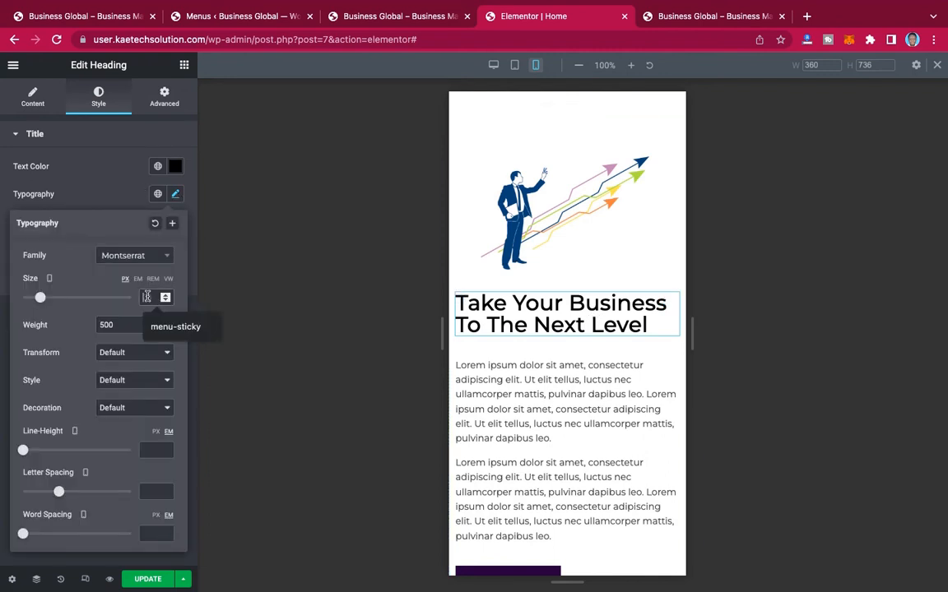
type("28")
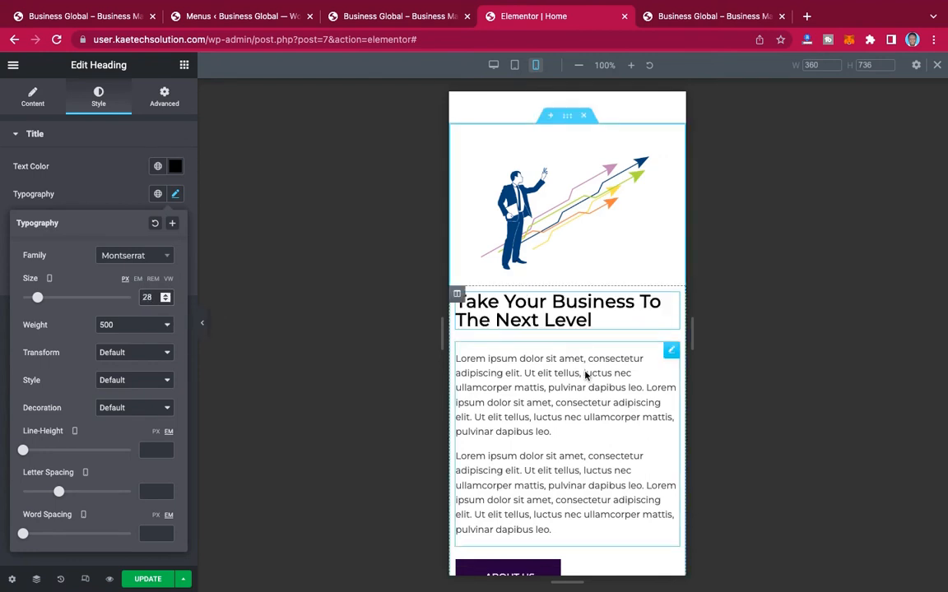
Step: Set the mobile font size of the "A Team Of Professionals" heading to 28 px
scroll(585, 372, "down", 5)
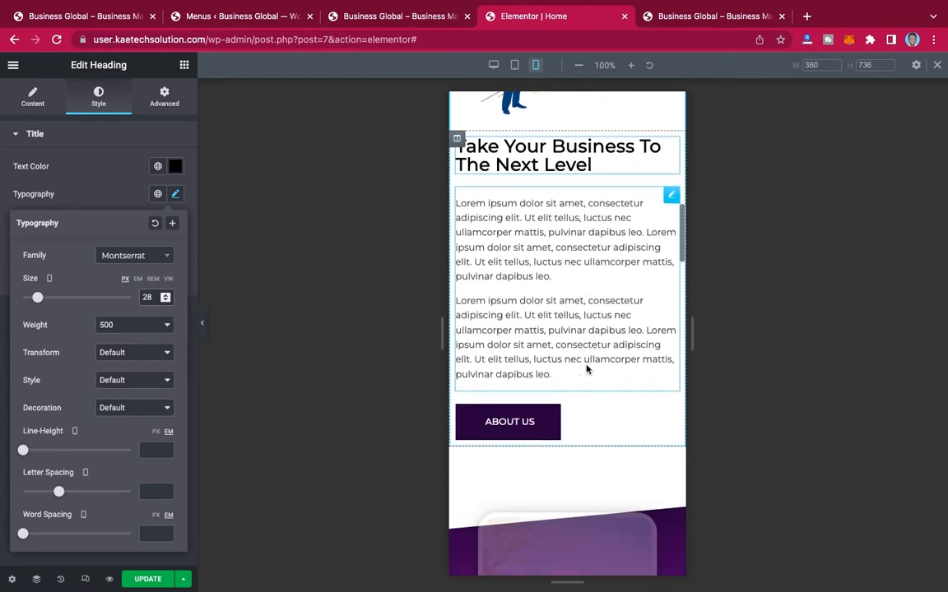
scroll(587, 369, "down", 8)
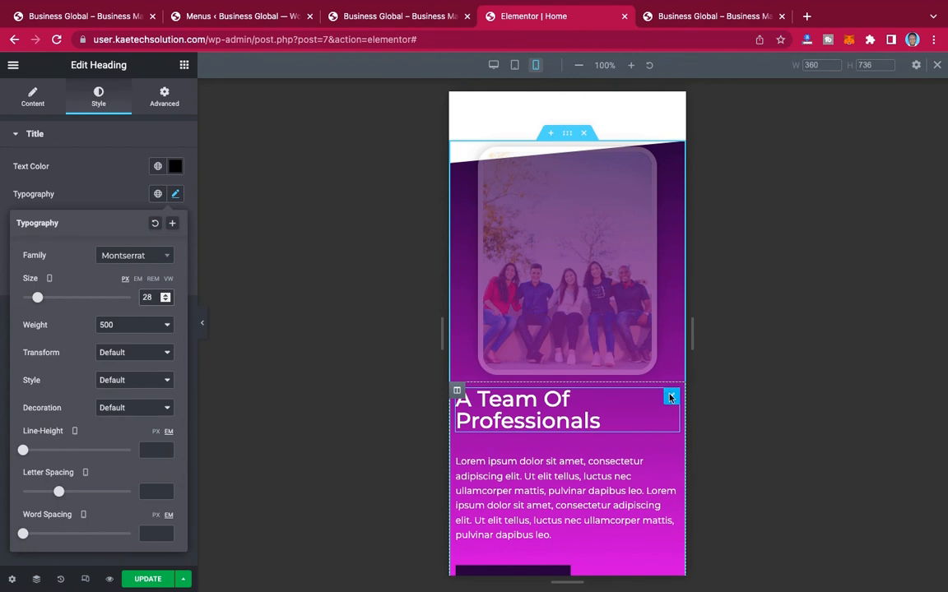
left_click(269, 319)
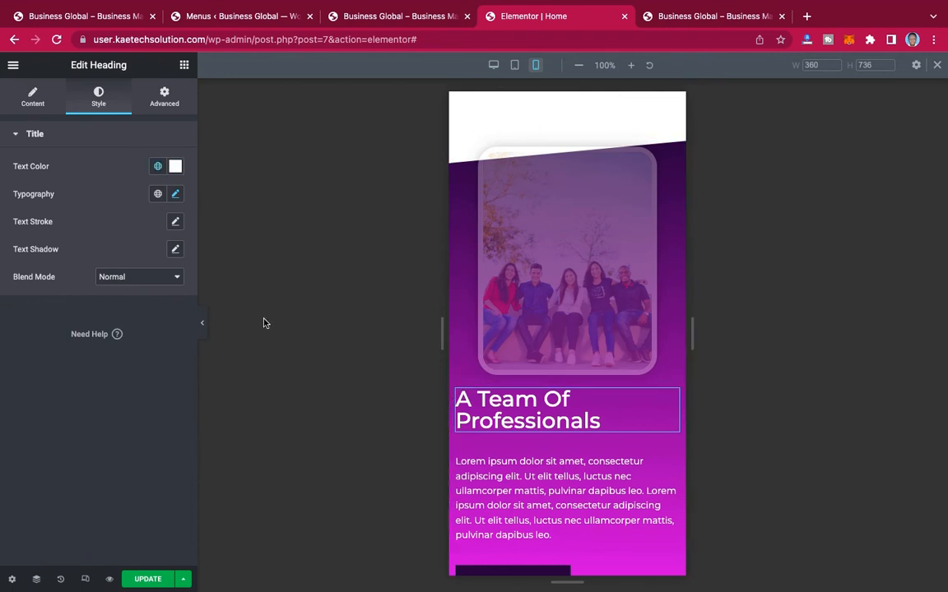
left_click(176, 195)
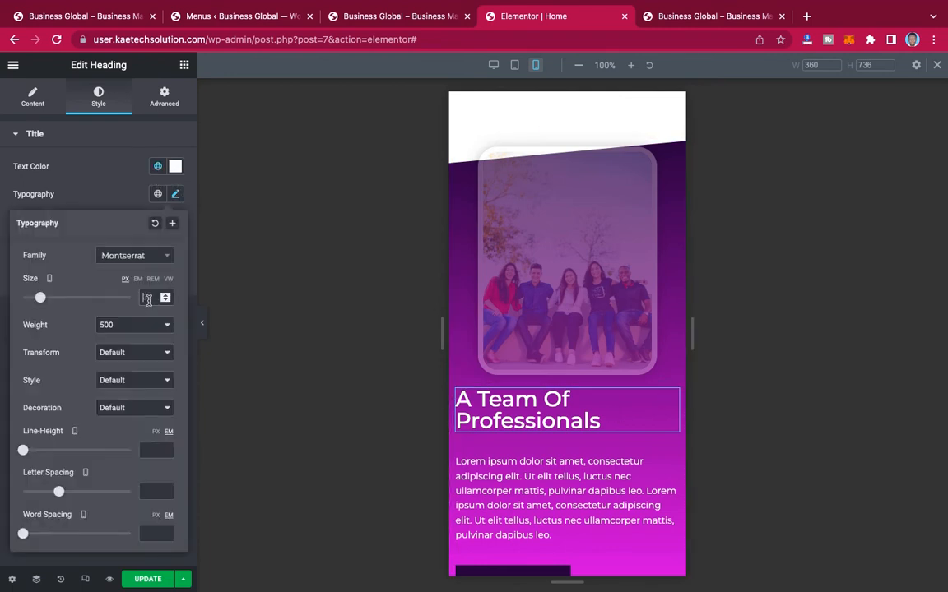
left_click(148, 299)
type("28")
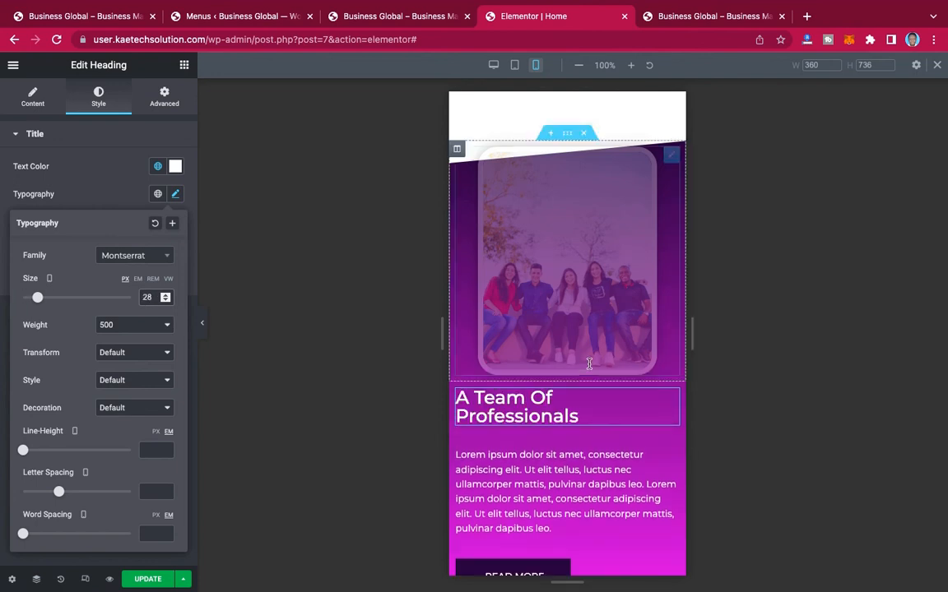
Step: Center-align the "A Team Of Professionals" heading for mobile
scroll(645, 415, "down", 3)
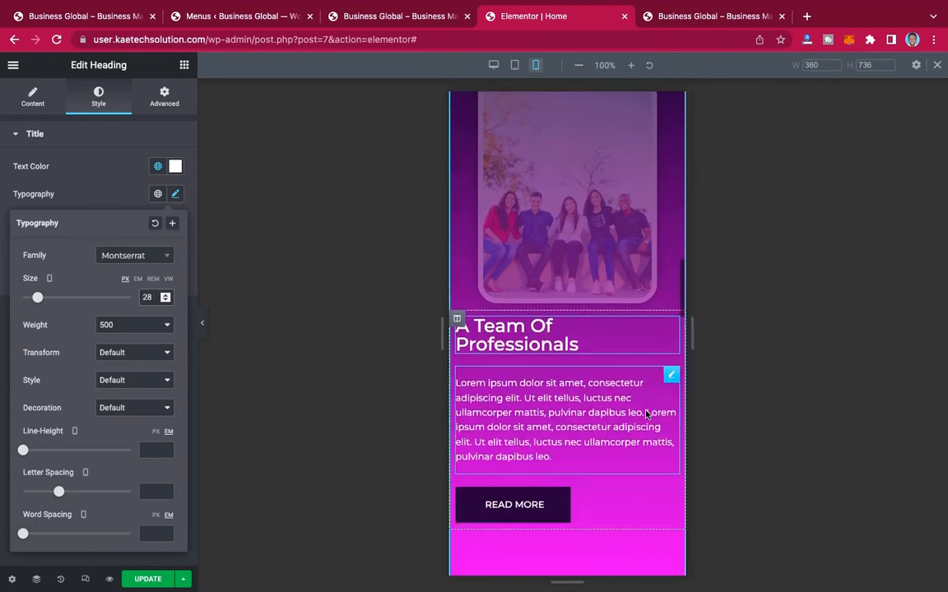
scroll(646, 411, "up", 2)
scroll(594, 282, "up", 1)
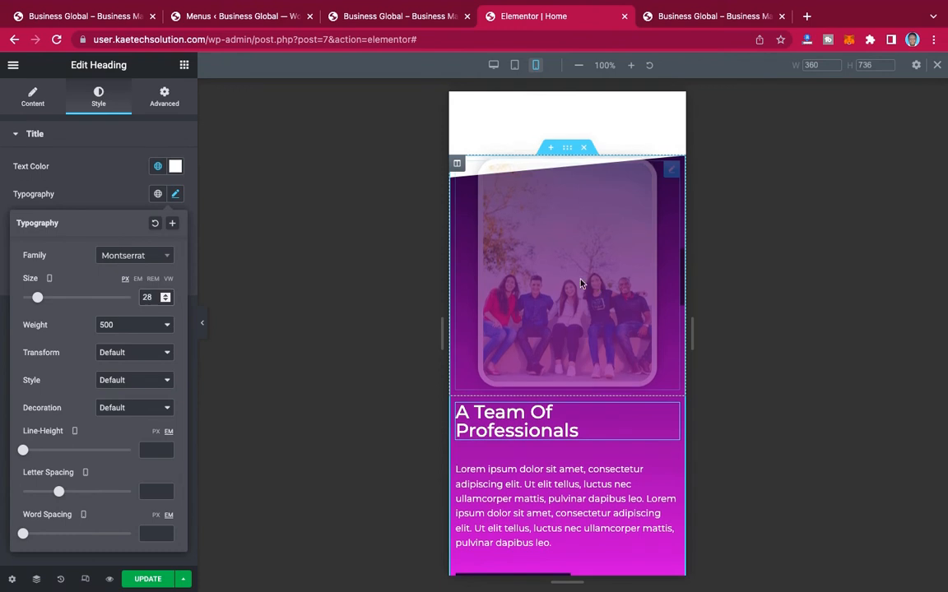
left_click(87, 156)
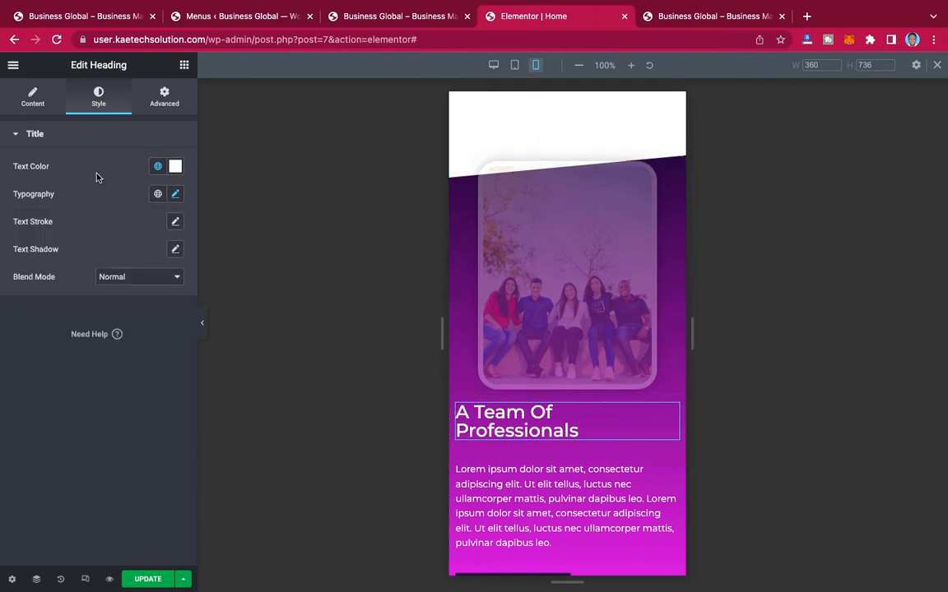
left_click(36, 99)
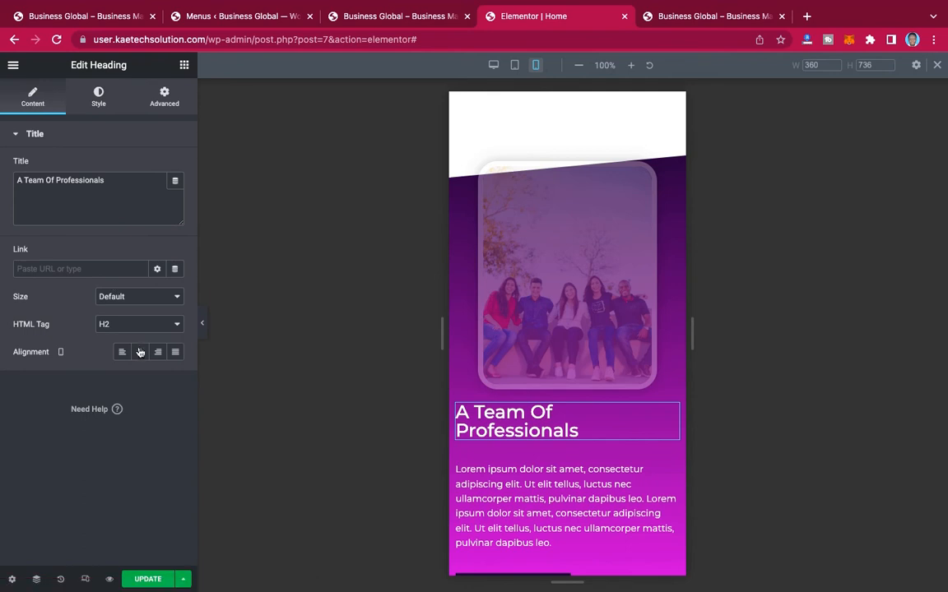
left_click(140, 352)
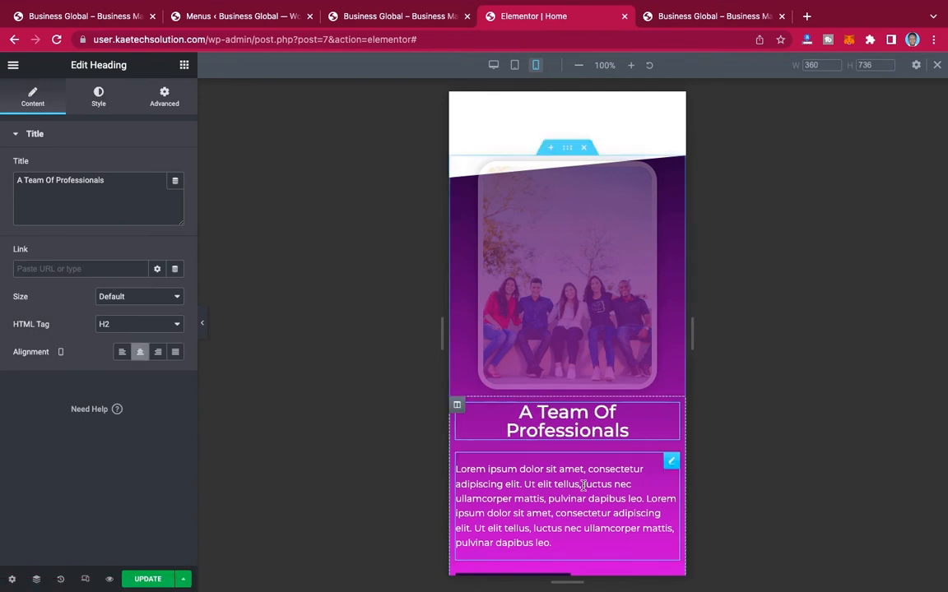
Step: Center-align the paragraph and the Read More button below the "A Team Of Professionals" heading for mobile
scroll(583, 486, "down", 2)
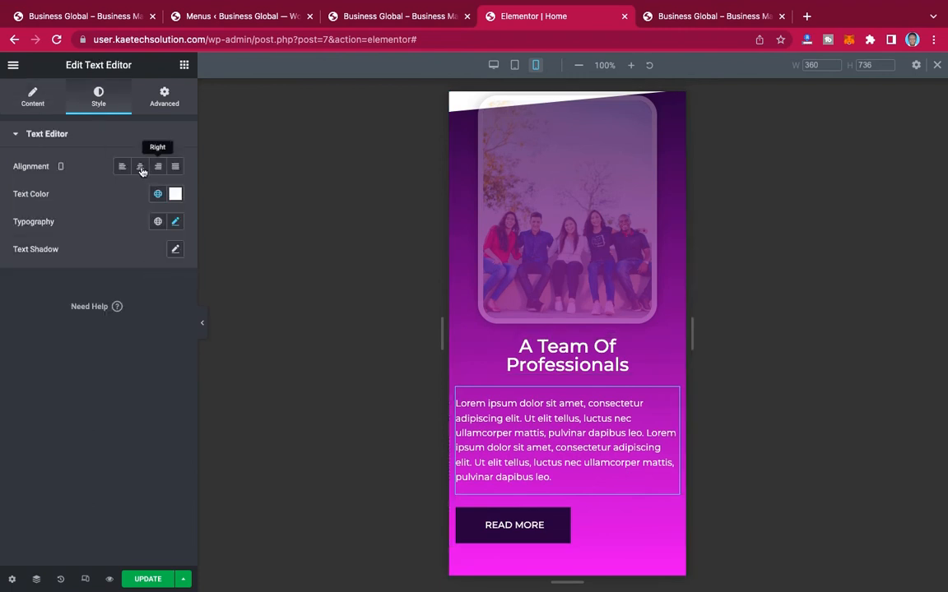
left_click(140, 167)
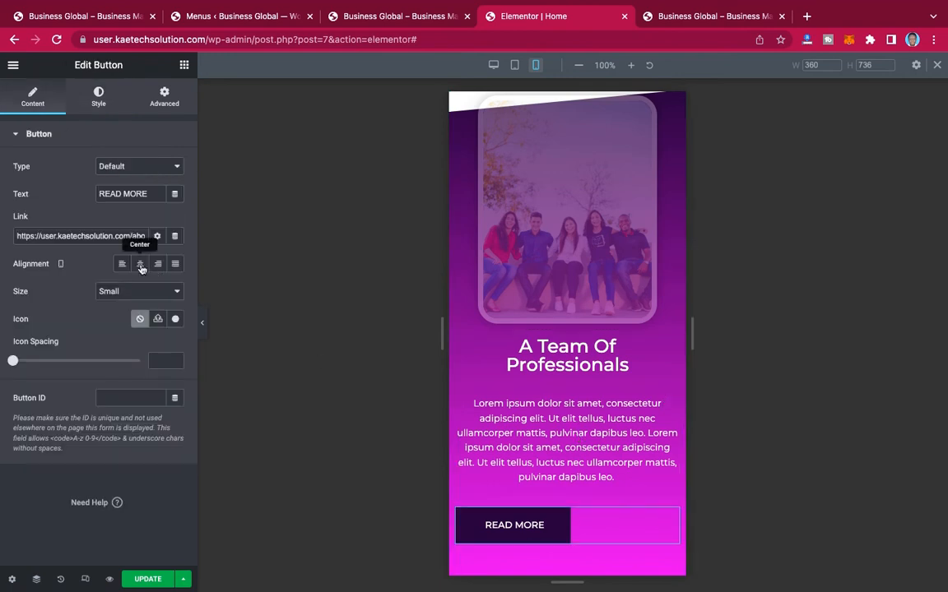
left_click(140, 267)
scroll(604, 438, "up", 1)
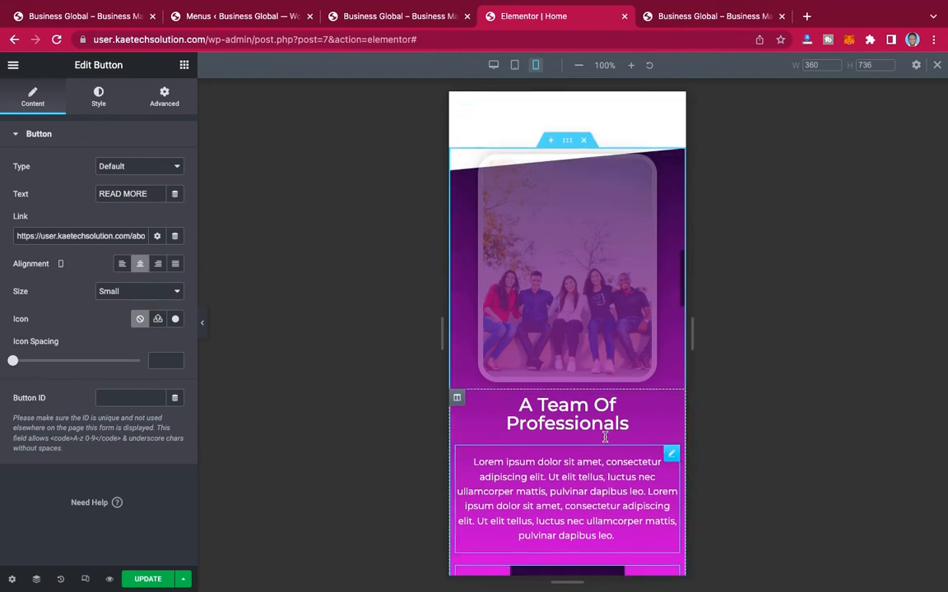
scroll(604, 438, "up", 1)
Step: Set the mobile font size of the "What Our Clients Say" heading to 28 px
scroll(605, 438, "down", 8)
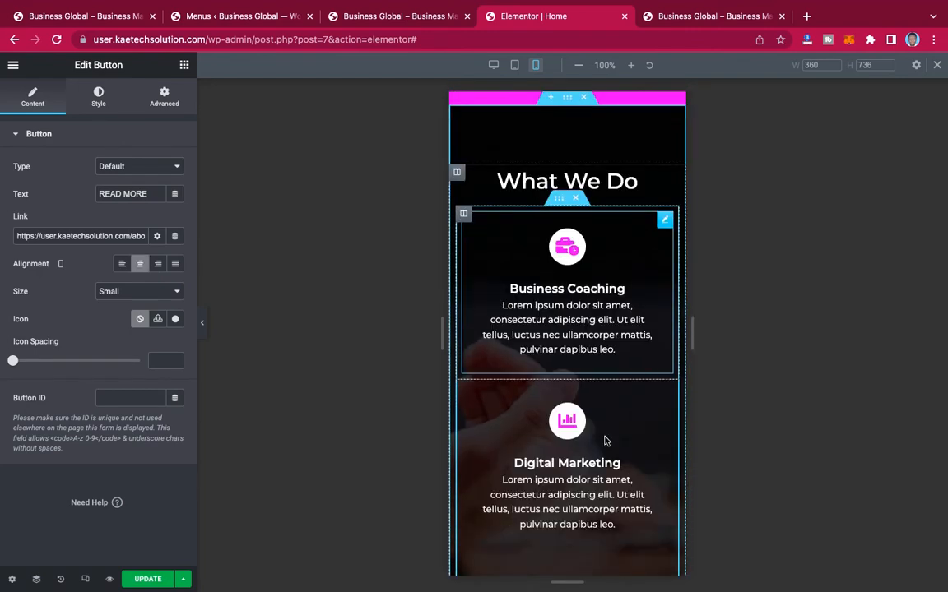
scroll(605, 442, "down", 7)
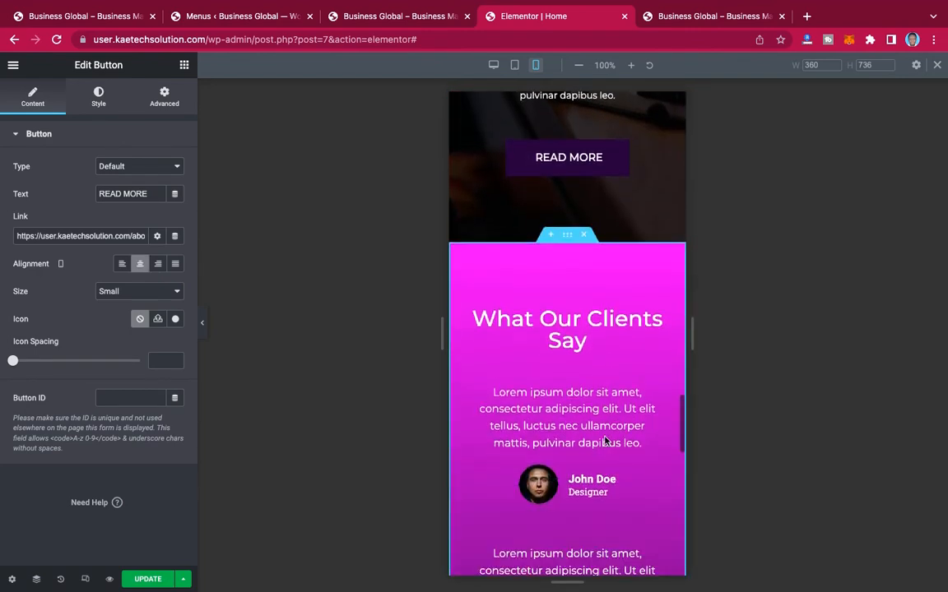
scroll(604, 442, "down", 3)
scroll(605, 440, "up", 1)
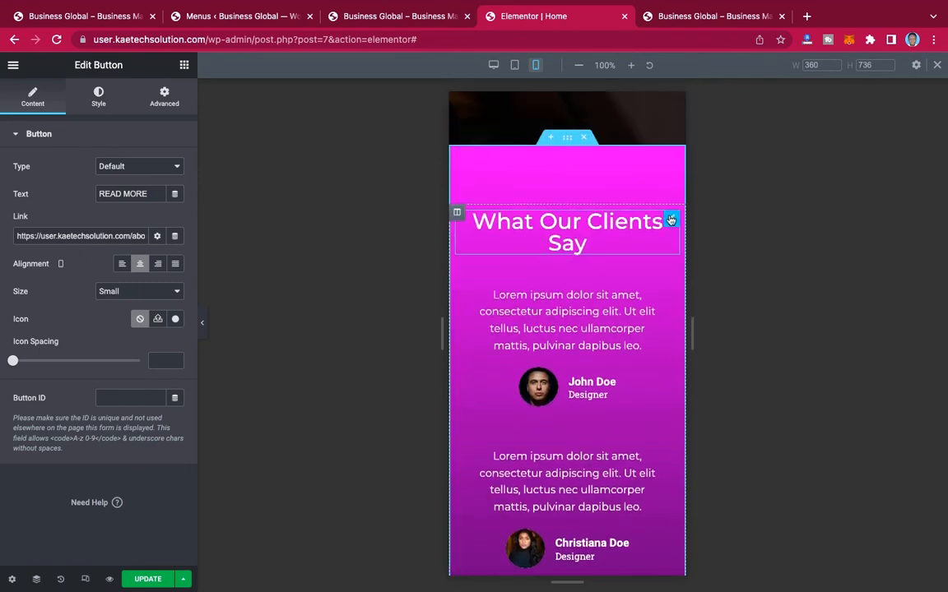
left_click(671, 220)
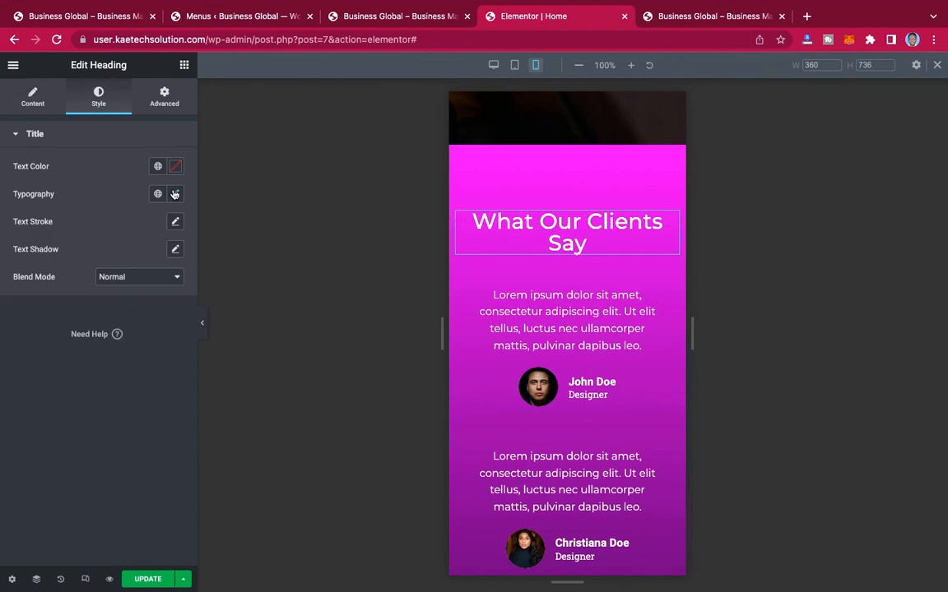
left_click(174, 194)
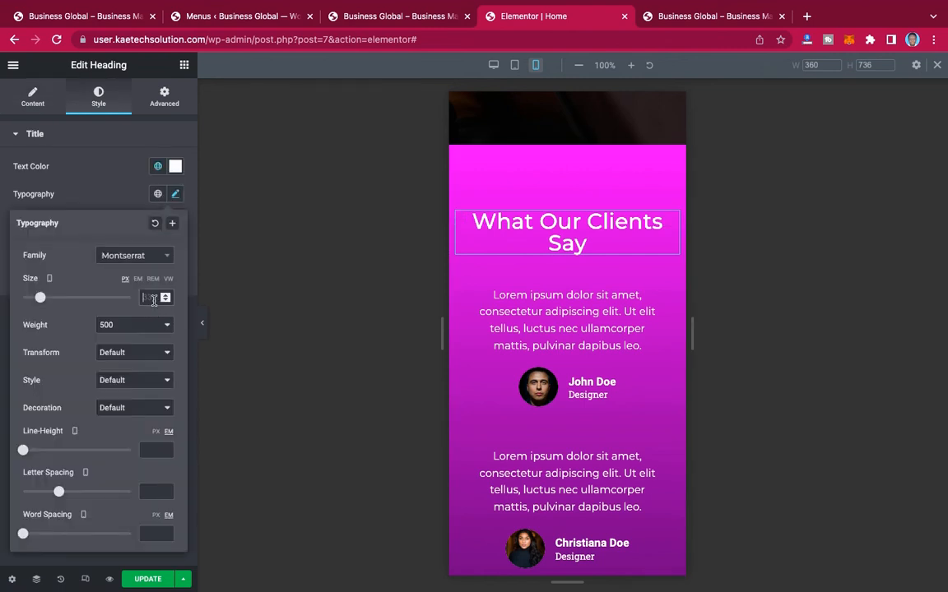
type("28")
Step: Set the mobile font size of the "What We Do" heading to 28 px
scroll(613, 271, "up", 4)
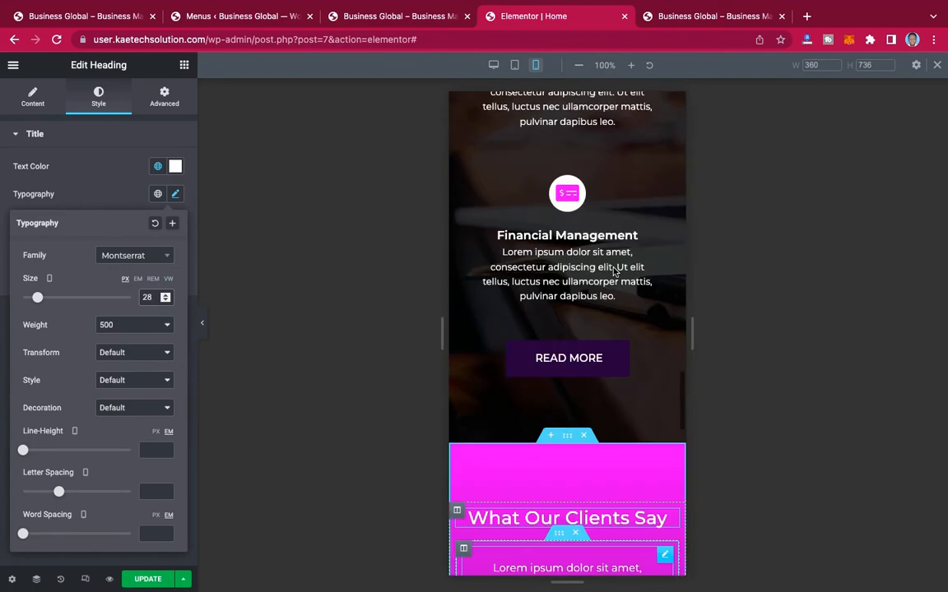
scroll(613, 270, "up", 5)
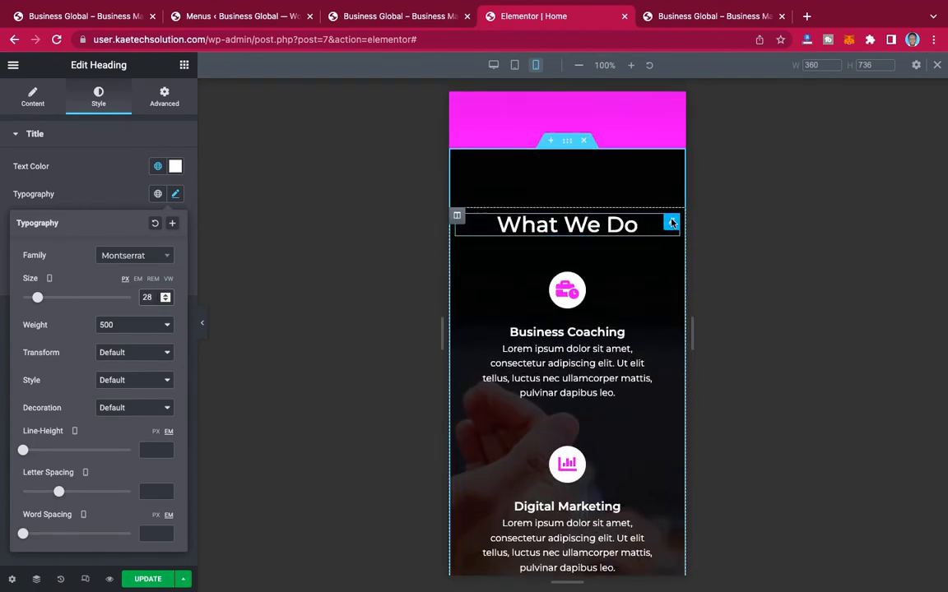
left_click(208, 218)
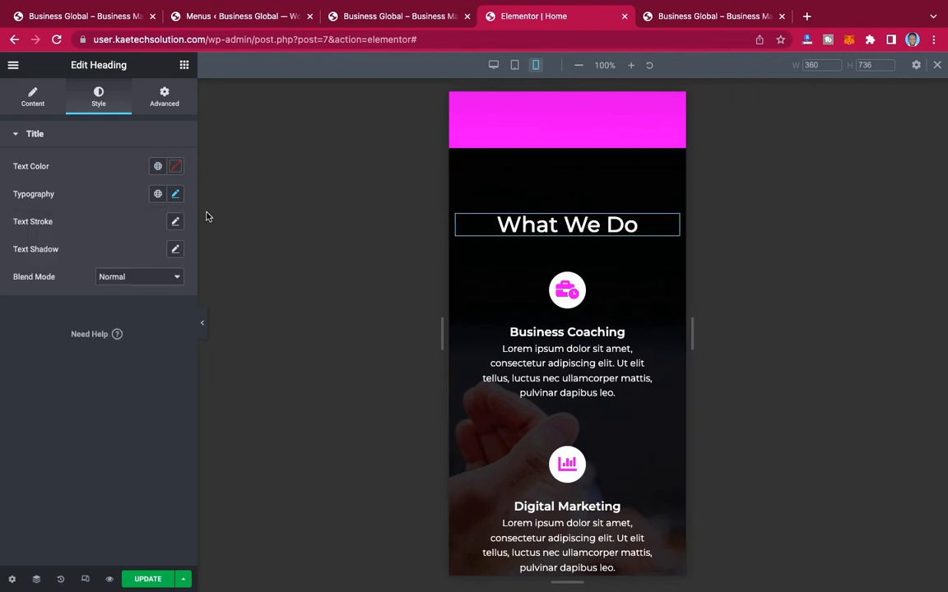
left_click(176, 194)
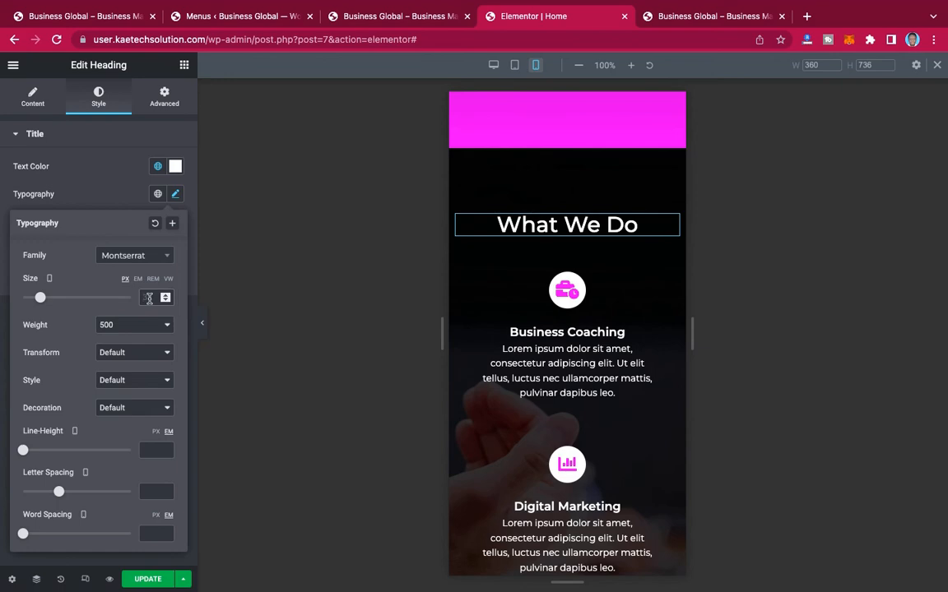
left_click(149, 298)
type("28")
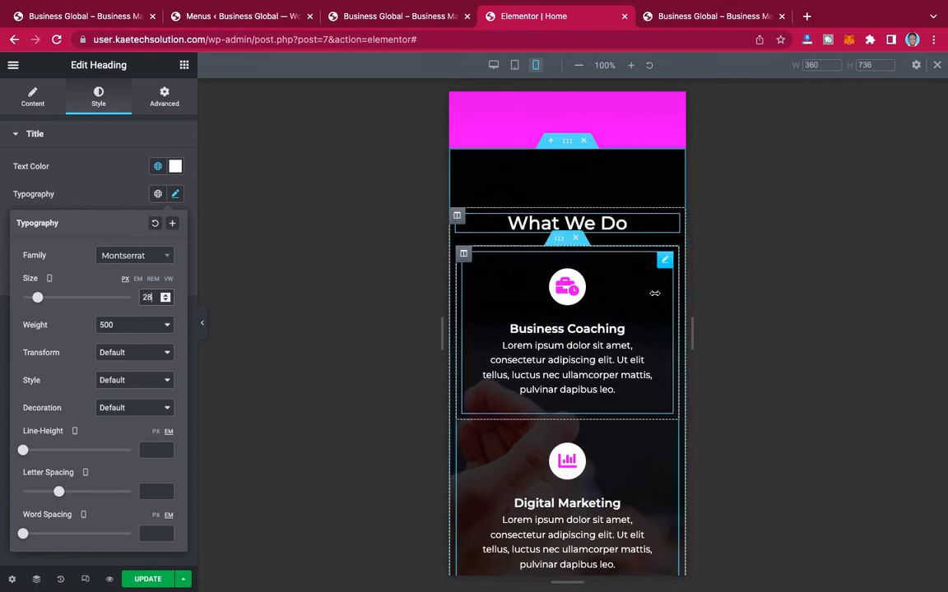
Step: Turn on reversed columns for mobile in the "Grow Your Business With Us" section so its illustration comes first
scroll(621, 371, "down", 12)
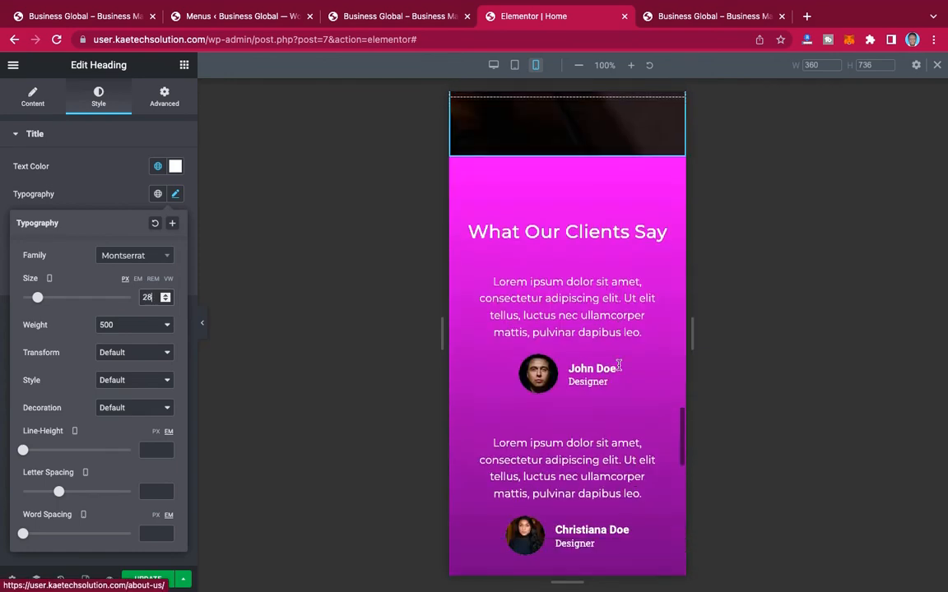
scroll(620, 371, "down", 5)
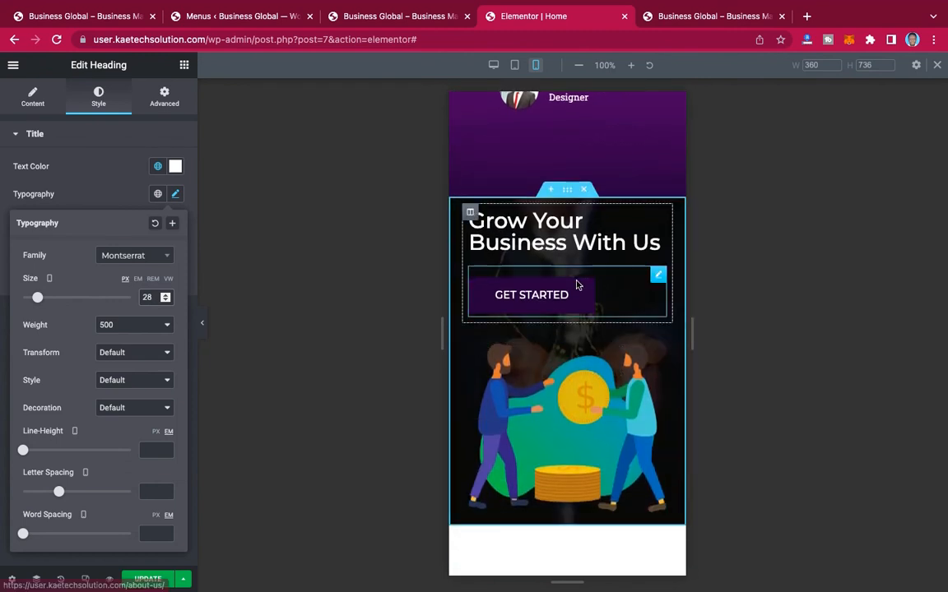
left_click(317, 271)
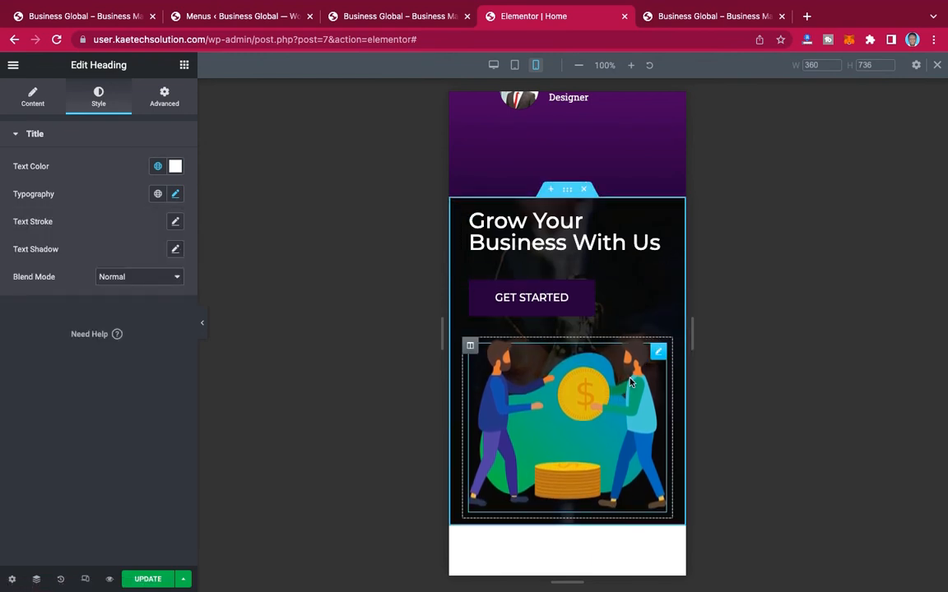
left_click(567, 191)
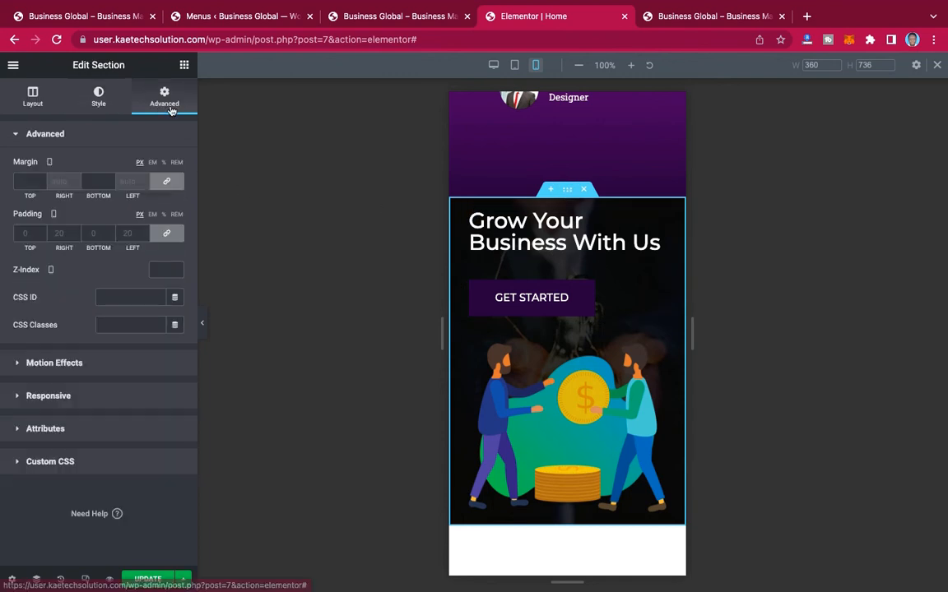
left_click(92, 398)
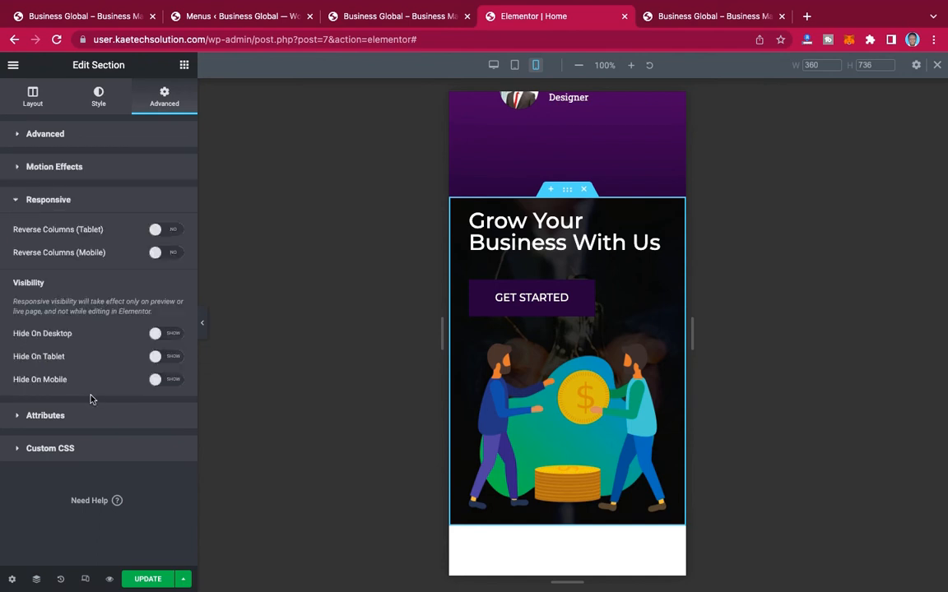
left_click(167, 252)
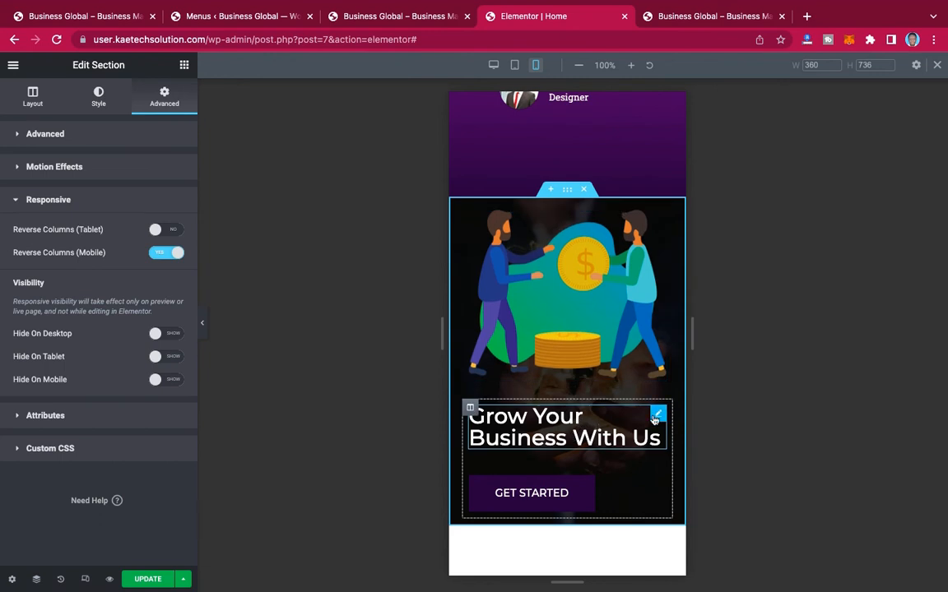
Step: Center-align the "Grow Your Business With Us" heading and the Get Started button below it for mobile
left_click(656, 419)
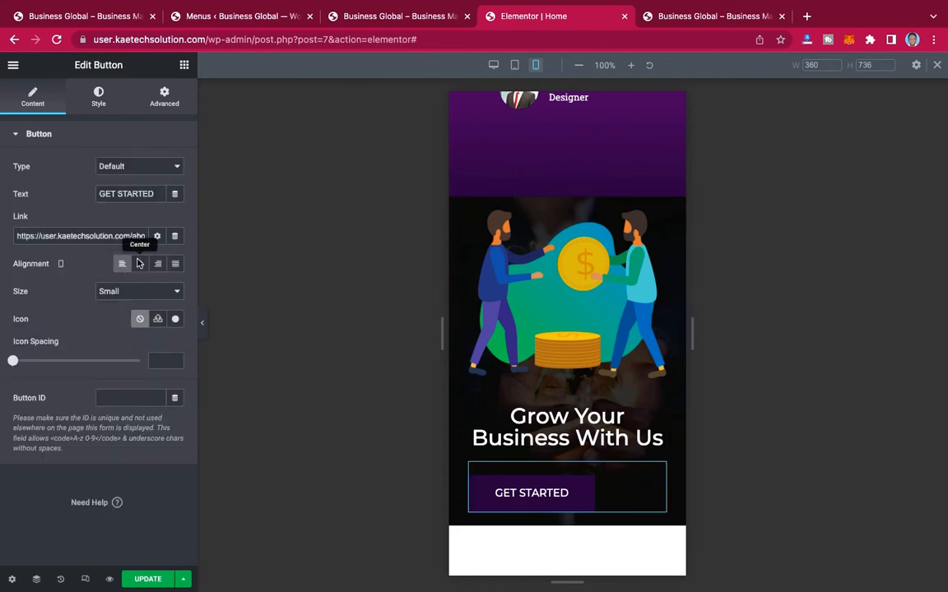
left_click(140, 264)
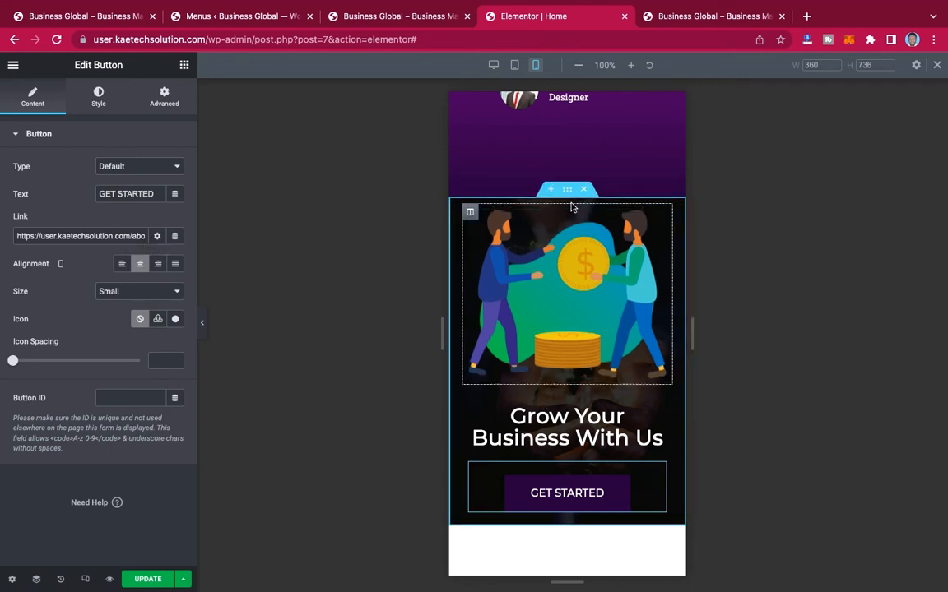
Step: Set the mobile padding of the "Grow Your Business With Us" section to 20 px on all sides
left_click(566, 191)
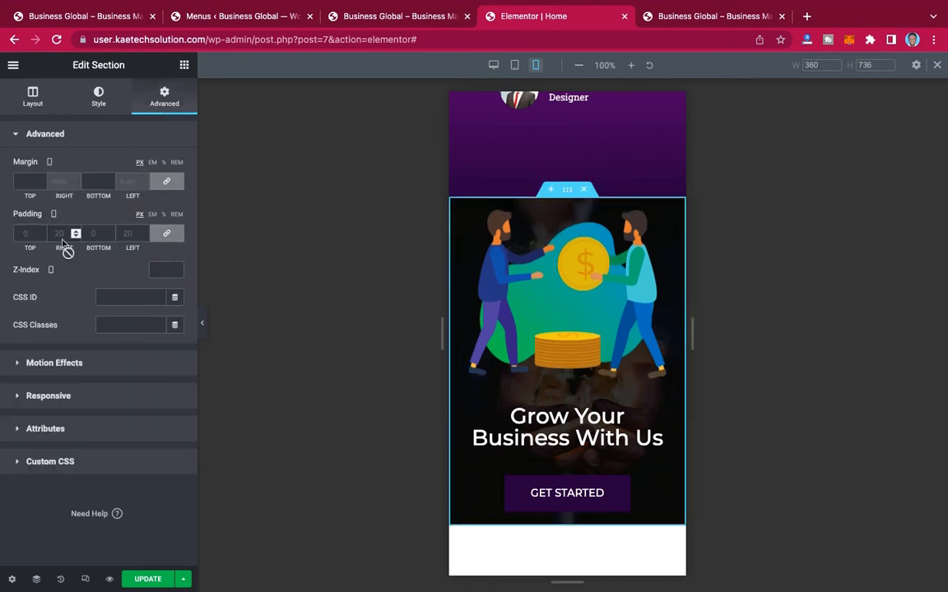
left_click(16, 233)
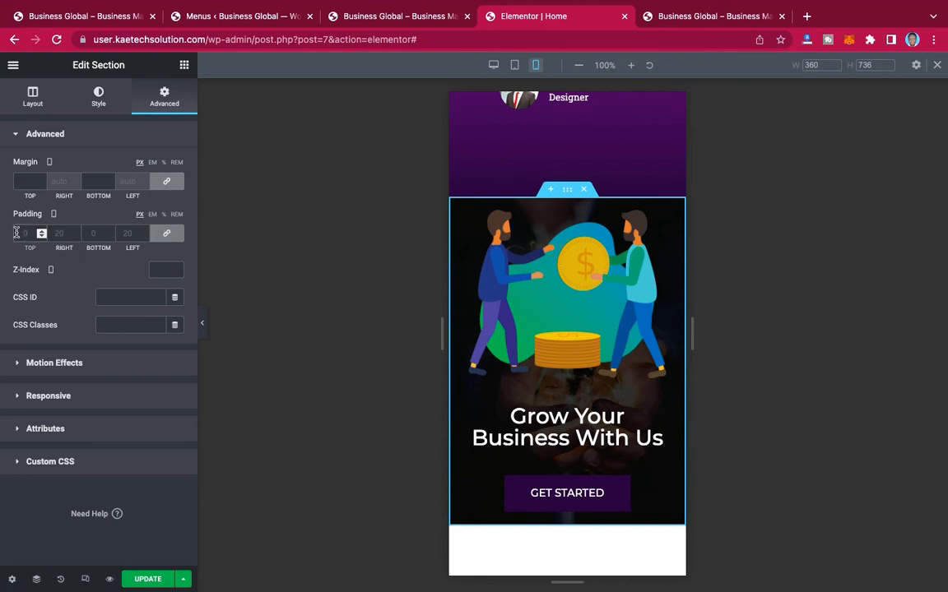
type("20")
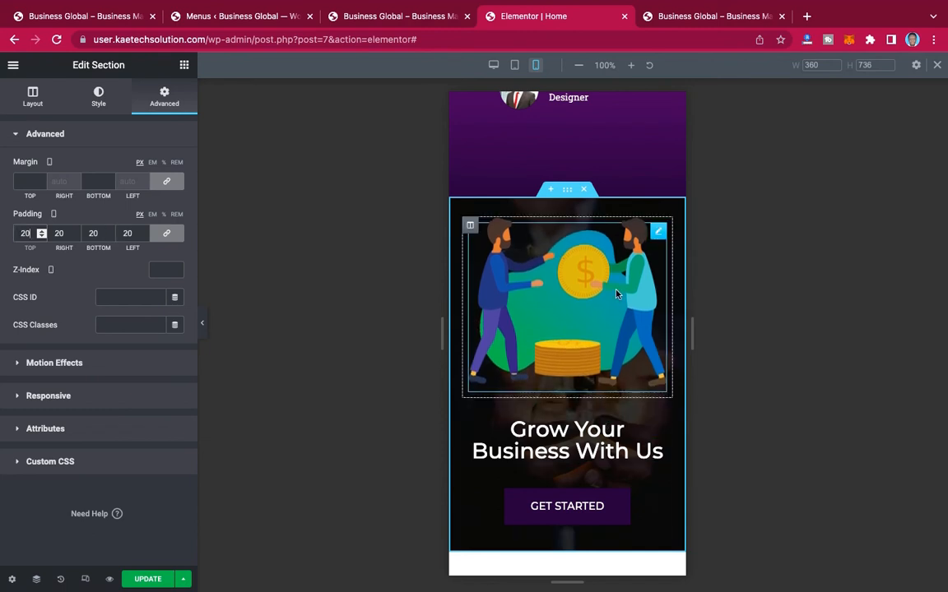
Step: Set the mobile font size of the "Grow Your Business With Us" heading to 28 px
scroll(554, 261, "up", 2)
left_click(659, 500)
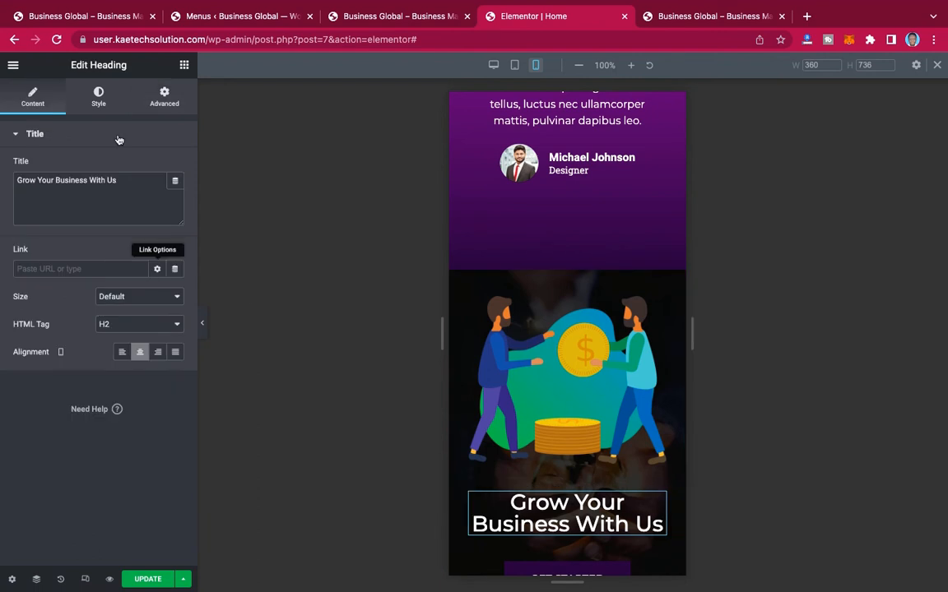
left_click(100, 97)
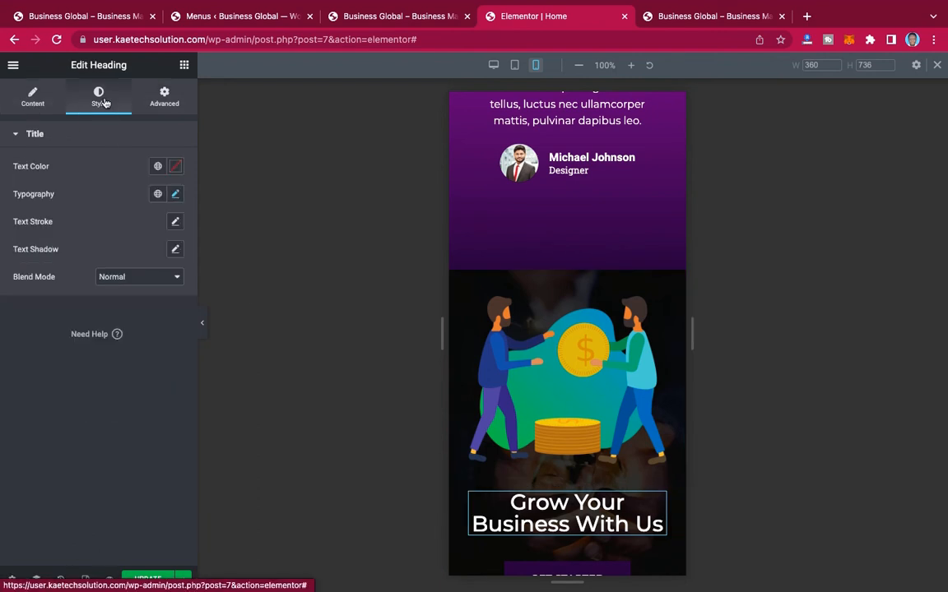
left_click(177, 194)
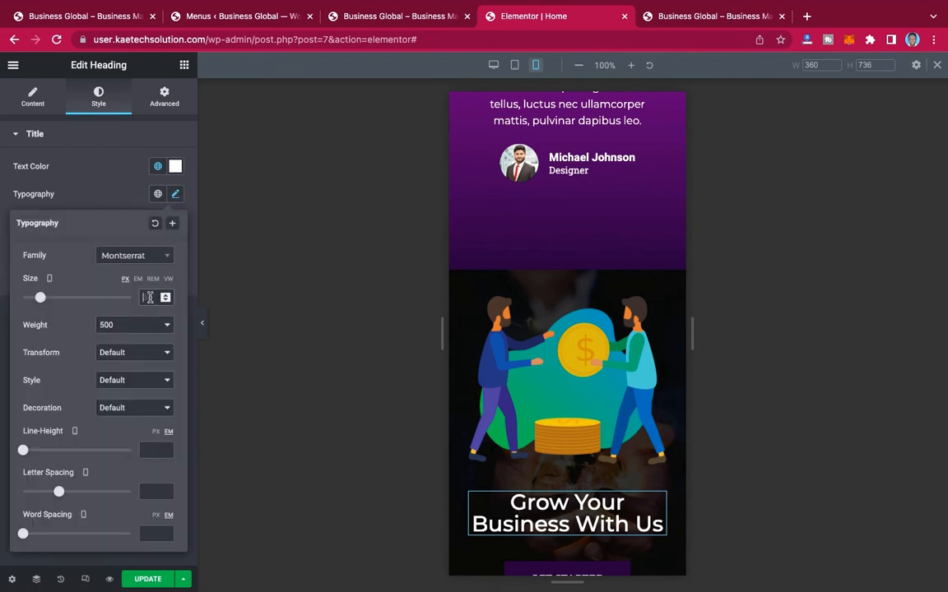
left_click(149, 298)
type("28")
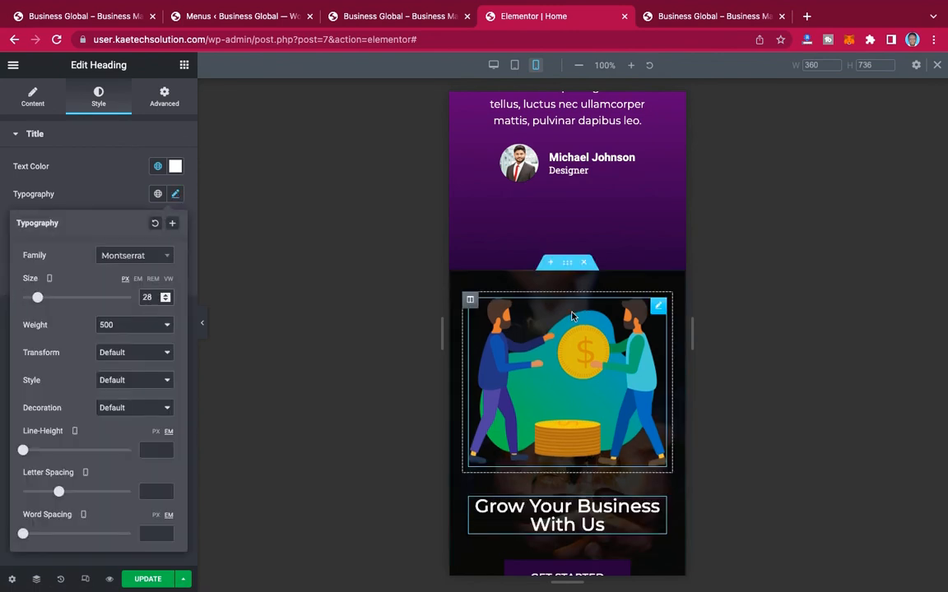
Step: Check the mobile layout of the upper sections and update the home page to save the changes
scroll(573, 317, "up", 1)
scroll(574, 321, "up", 20)
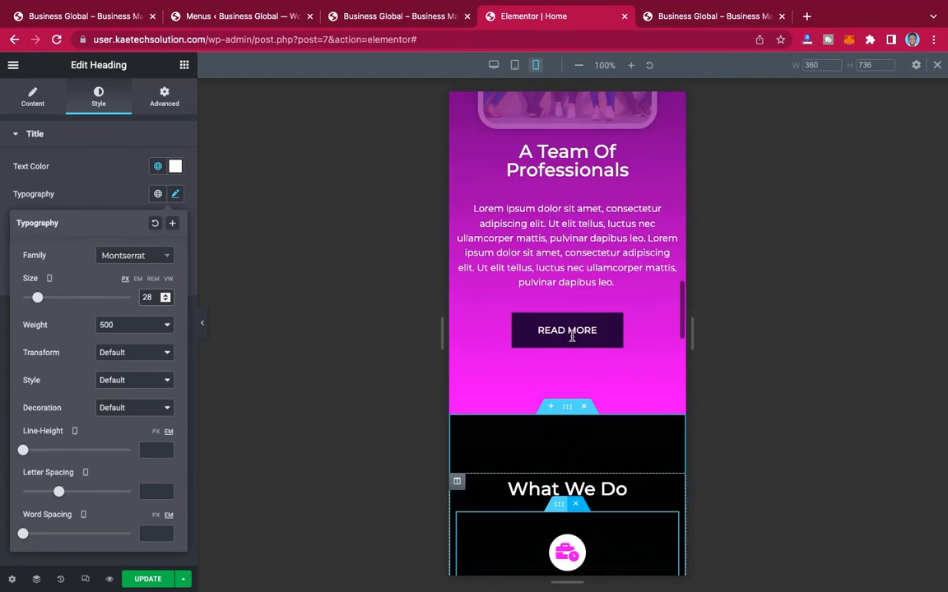
scroll(573, 341, "up", 15)
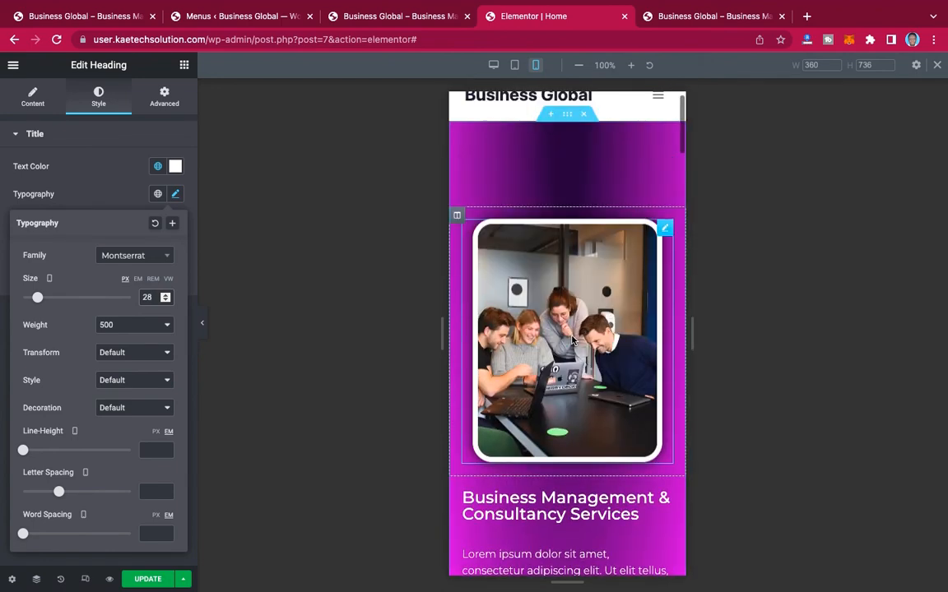
scroll(574, 340, "down", 15)
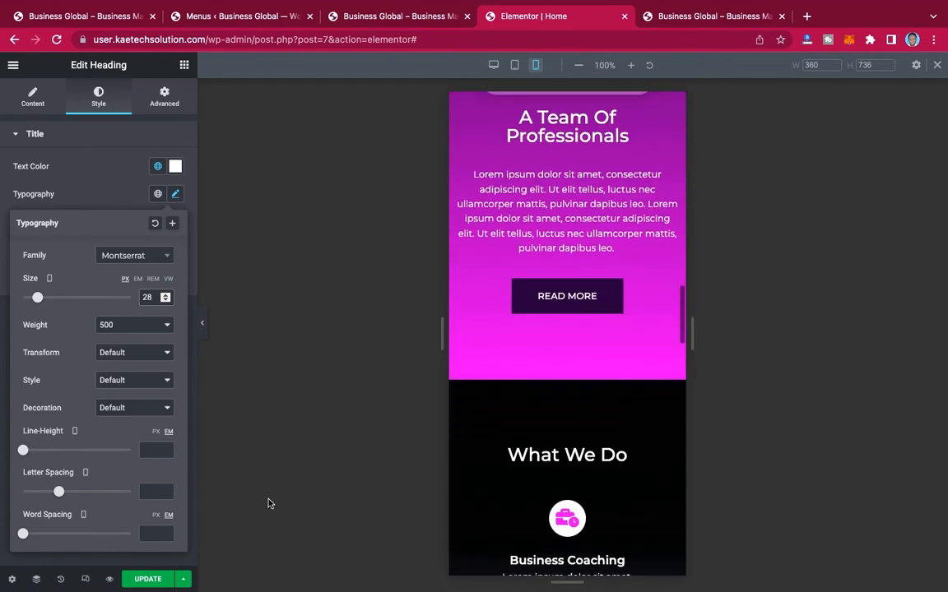
left_click(149, 580)
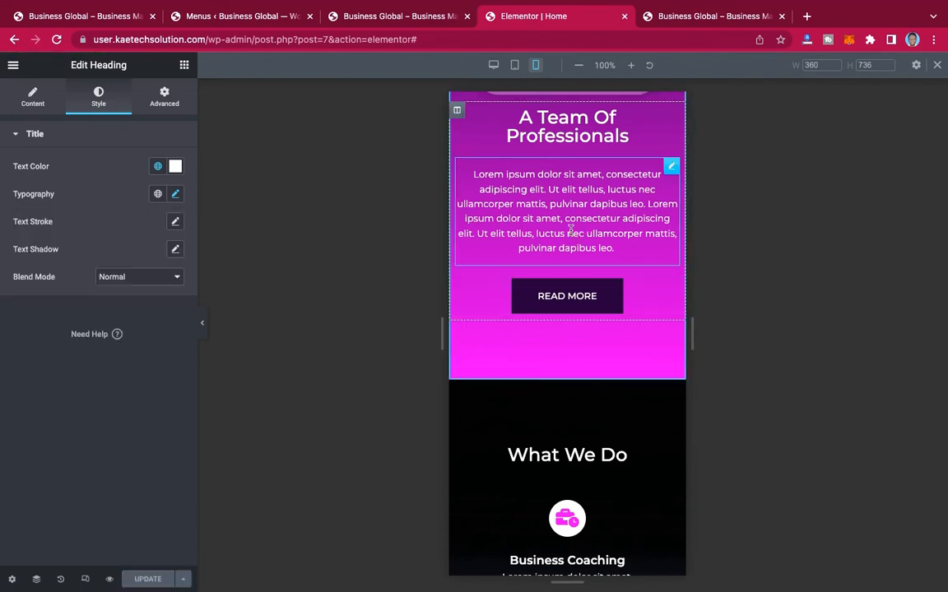
Step: Exit the page editor to the WordPress dashboard
scroll(569, 231, "up", 15)
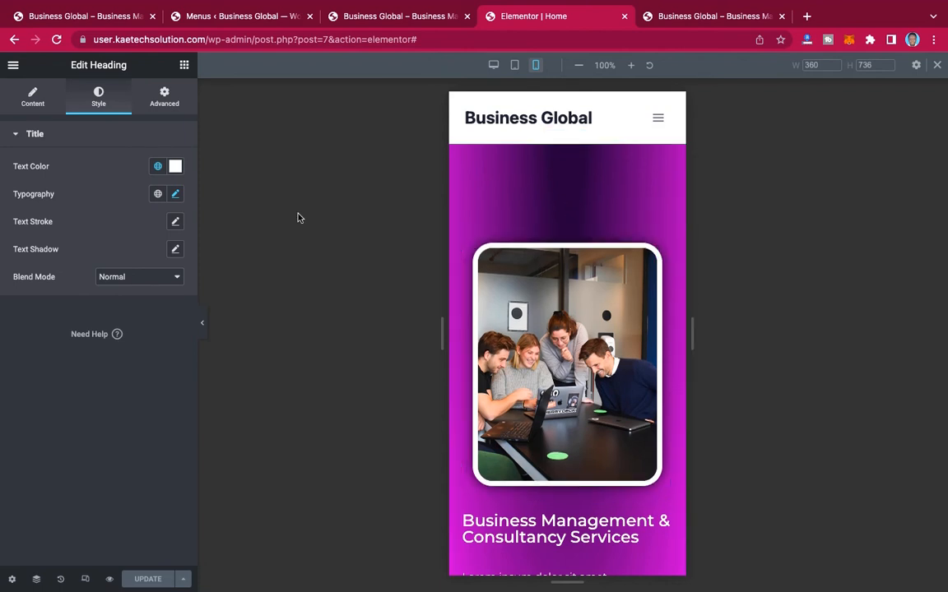
left_click(12, 67)
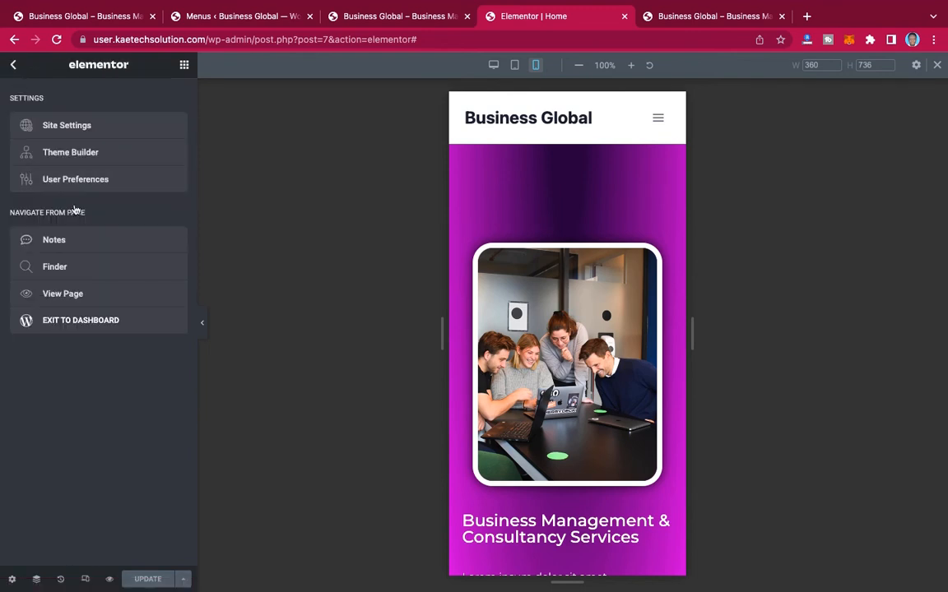
left_click(62, 323)
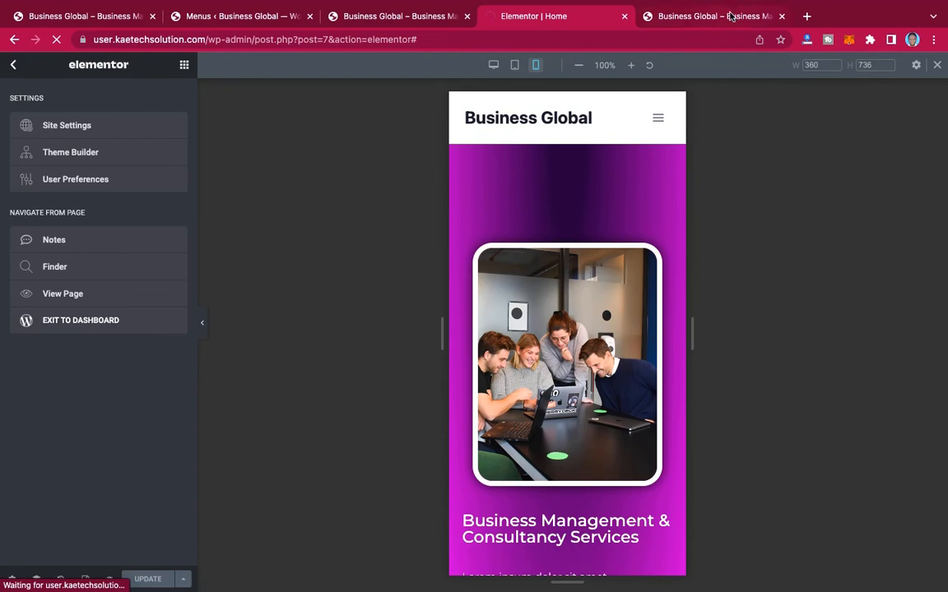
Step: Review the live home page on desktop from the hero down to the footer
left_click(731, 16)
scroll(540, 230, "down", 3)
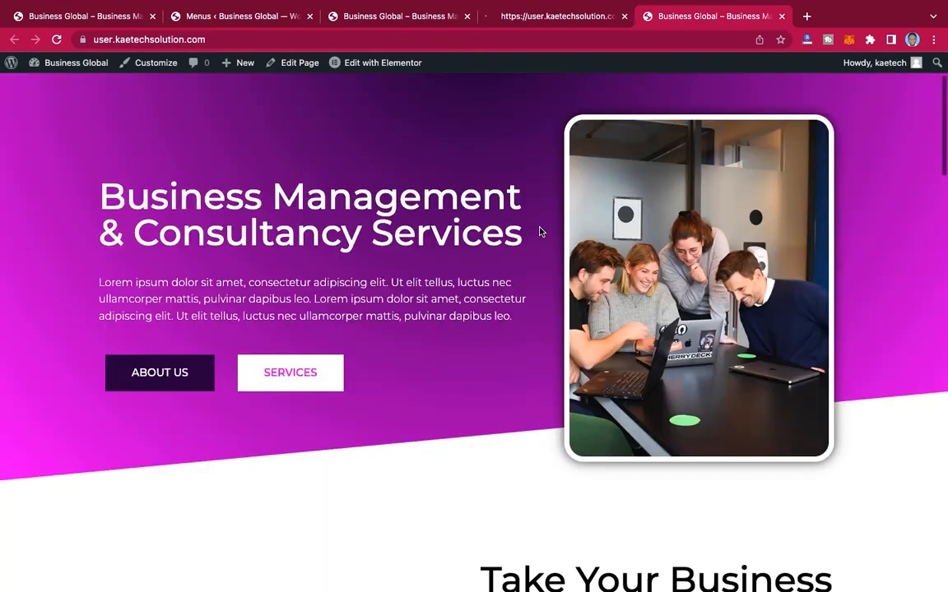
scroll(540, 232, "down", 10)
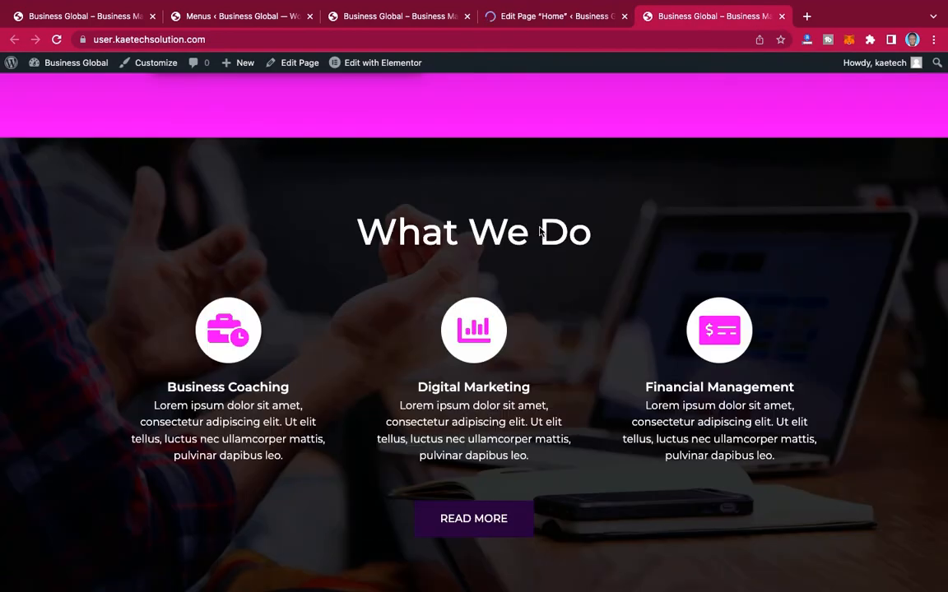
scroll(540, 232, "down", 8)
scroll(540, 232, "up", 15)
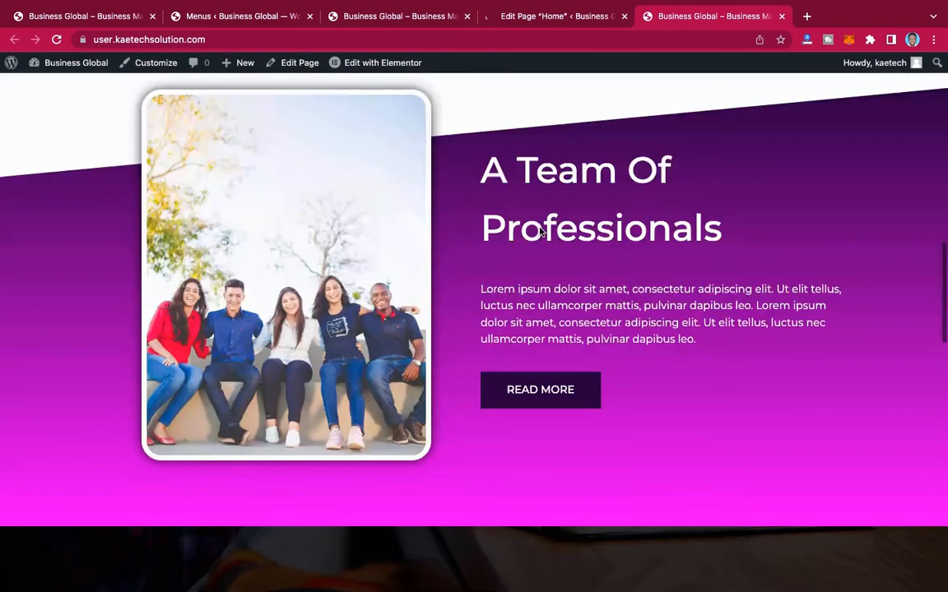
scroll(540, 232, "up", 8)
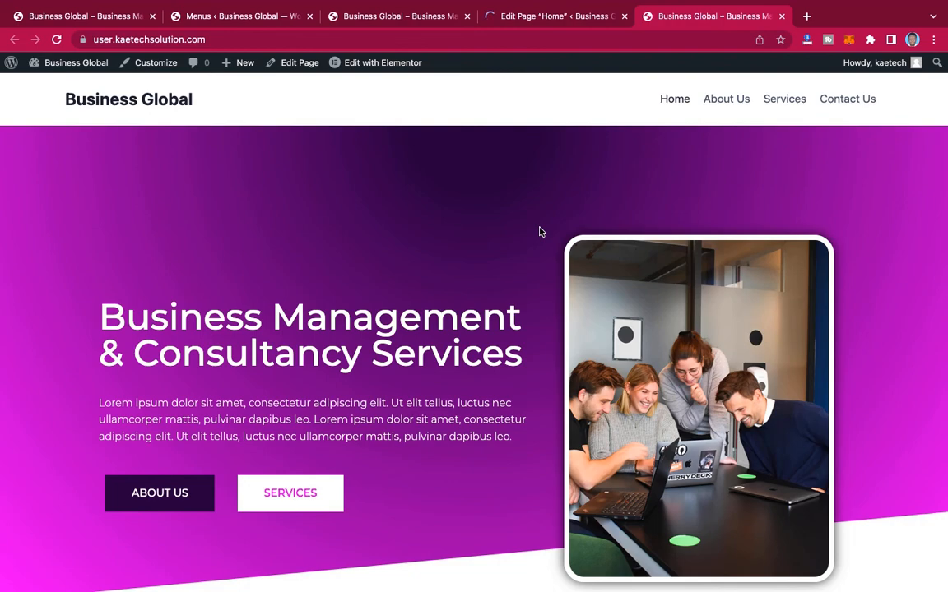
scroll(539, 232, "down", 20)
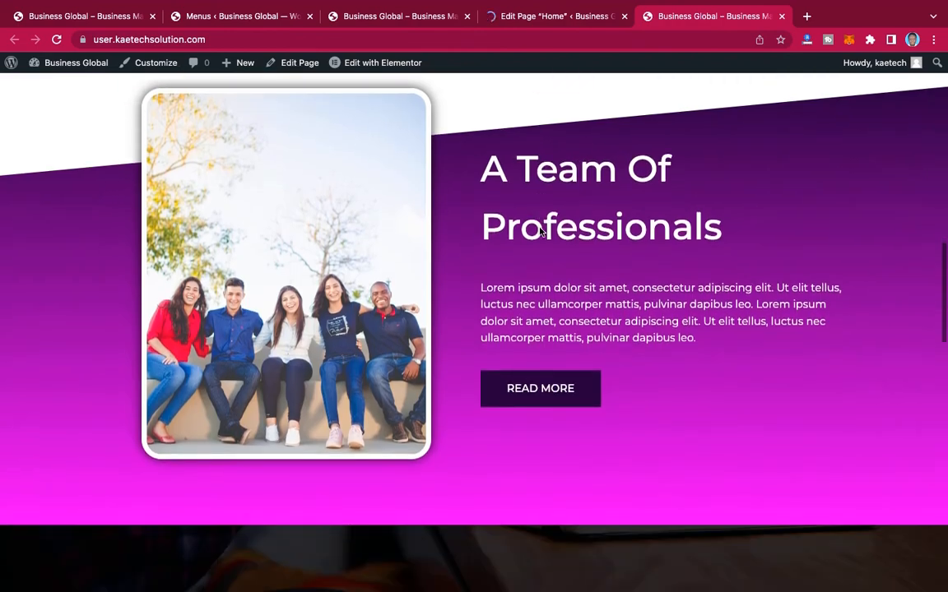
scroll(539, 228, "down", 10)
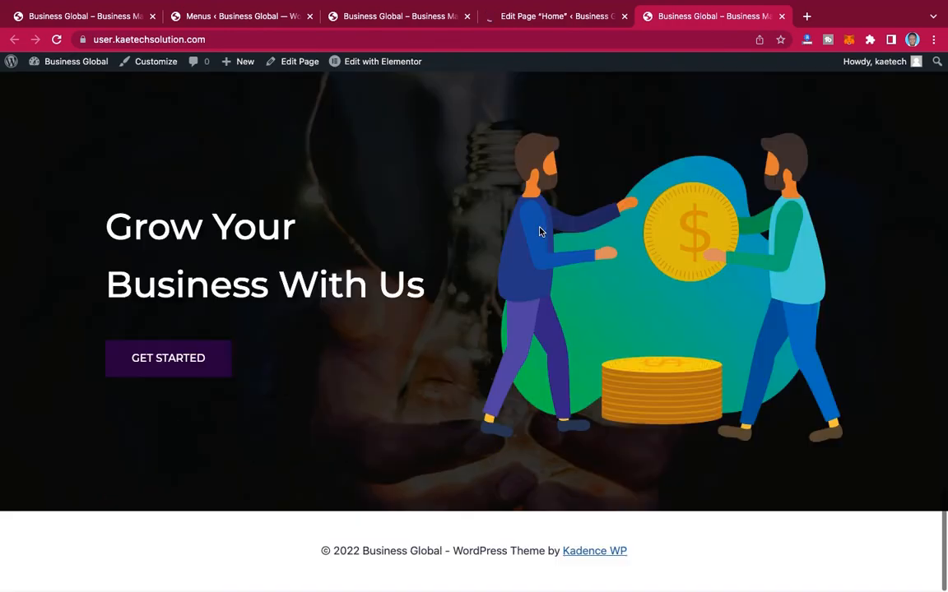
scroll(539, 231, "up", 20)
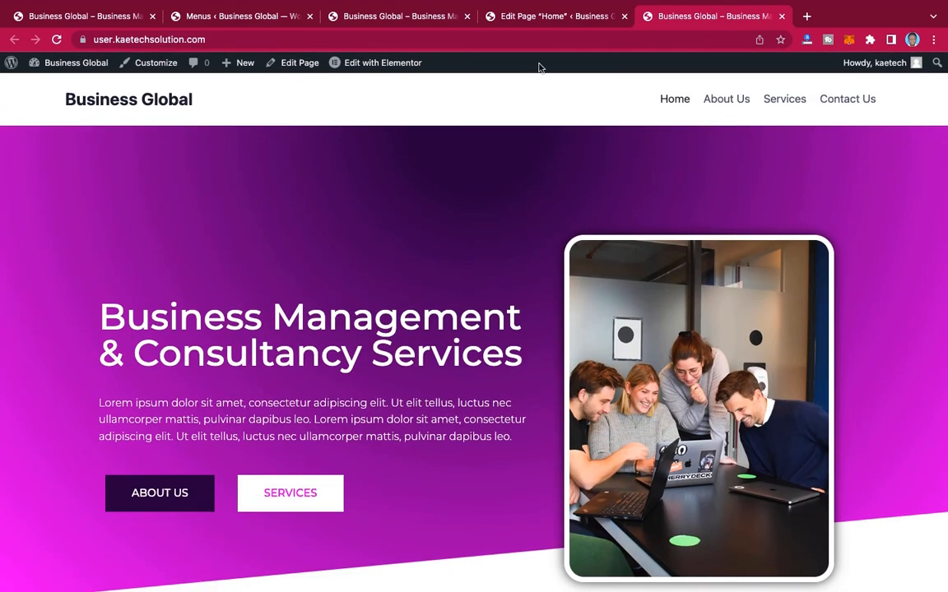
Step: Return to the WordPress dashboard and open the theme Customizer for the site
left_click(550, 14)
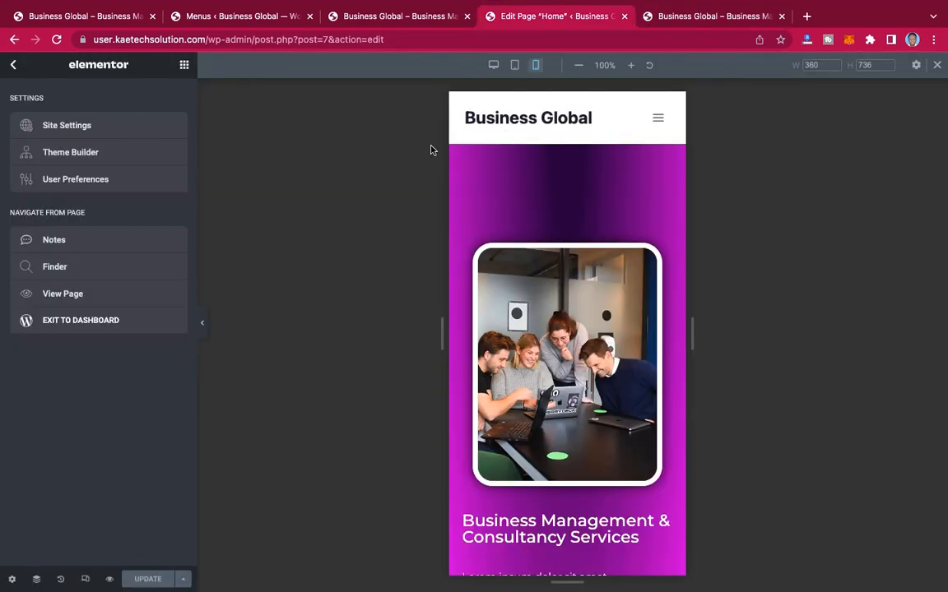
left_click(74, 320)
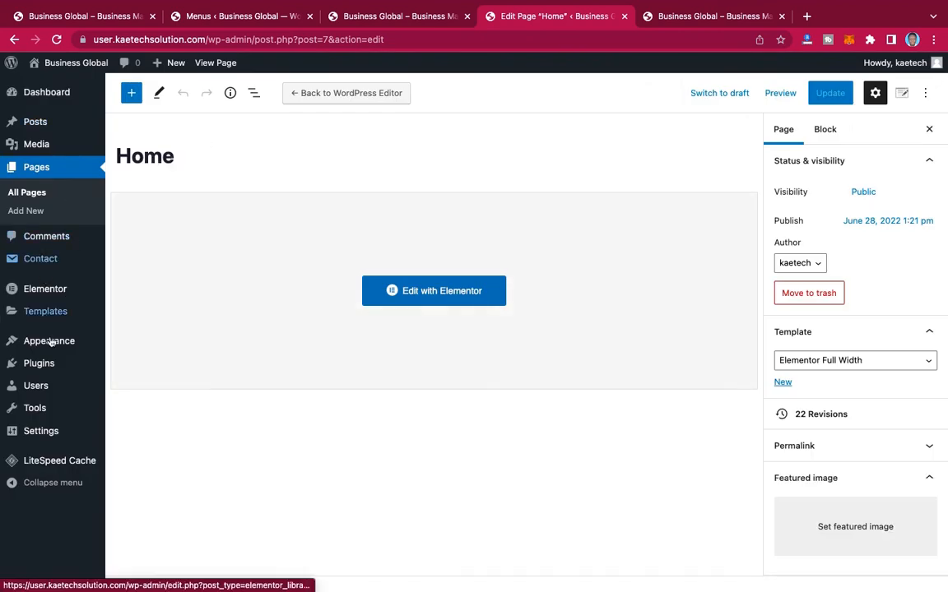
mouse_move(39, 352)
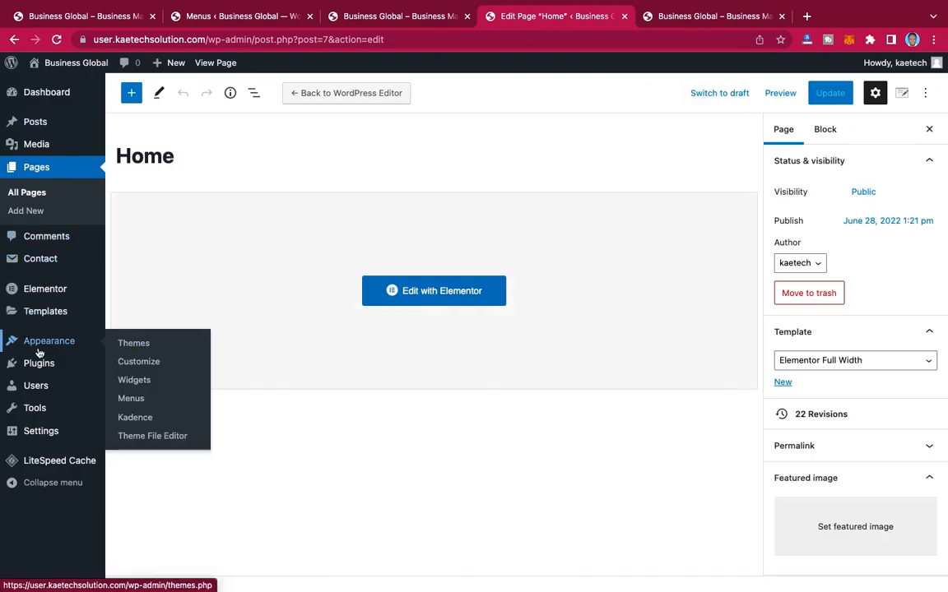
left_click(137, 363)
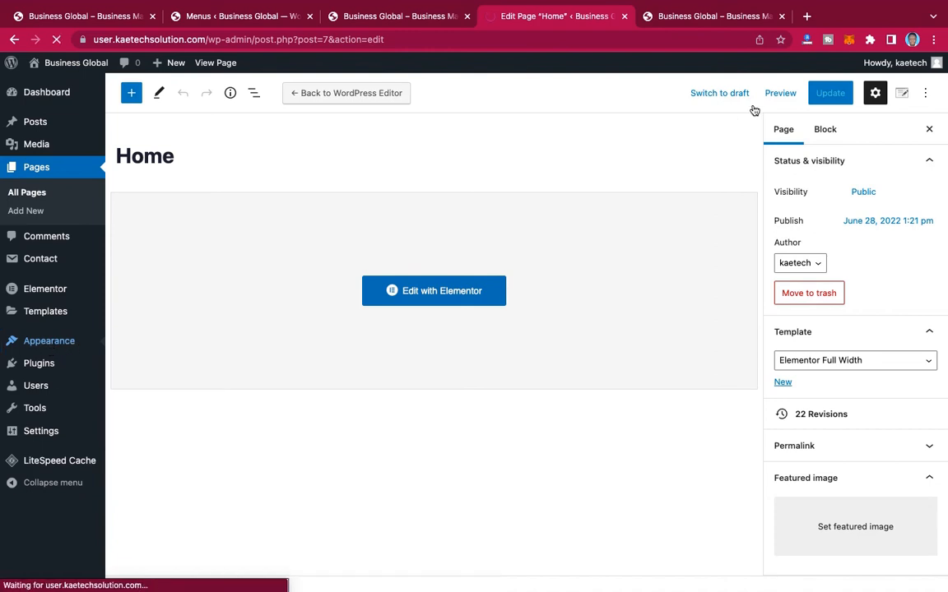
left_click(700, 18)
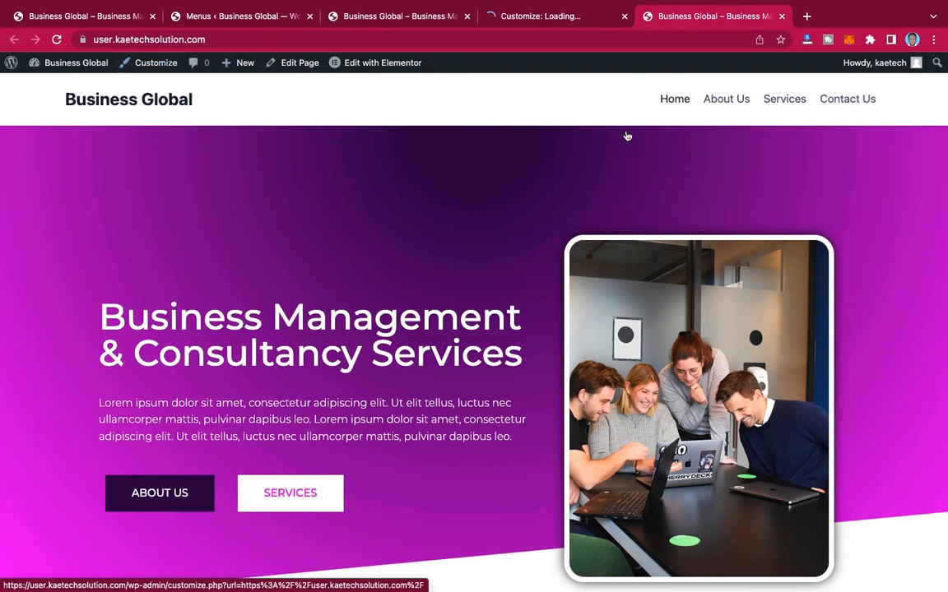
left_click(514, 20)
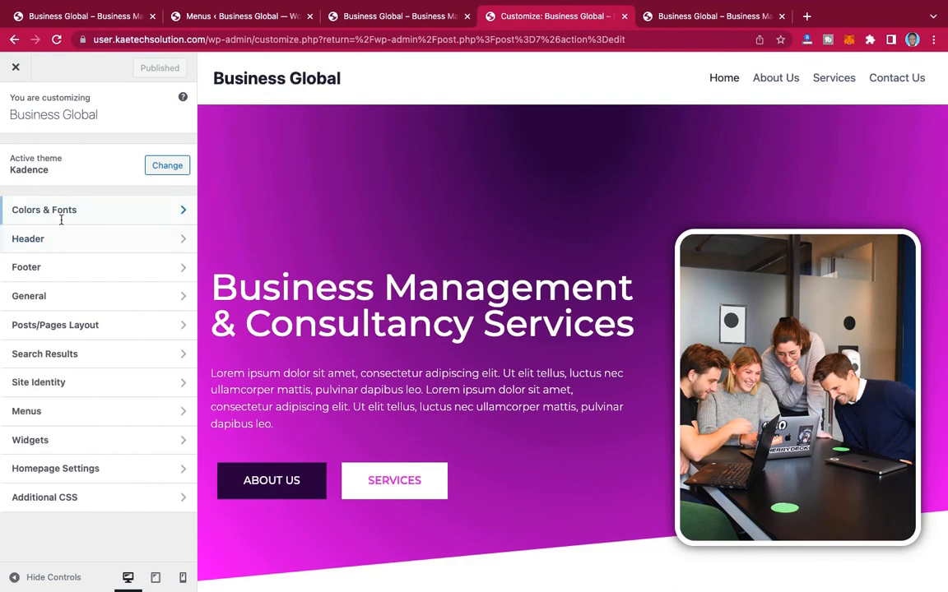
Step: Set the desktop header's logo layout to Logo only
left_click(119, 240)
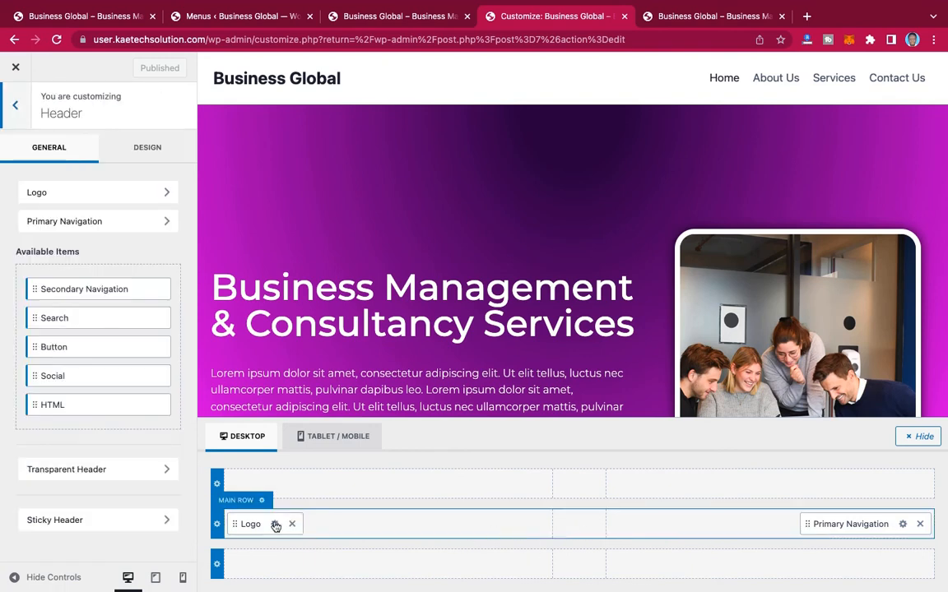
left_click(275, 525)
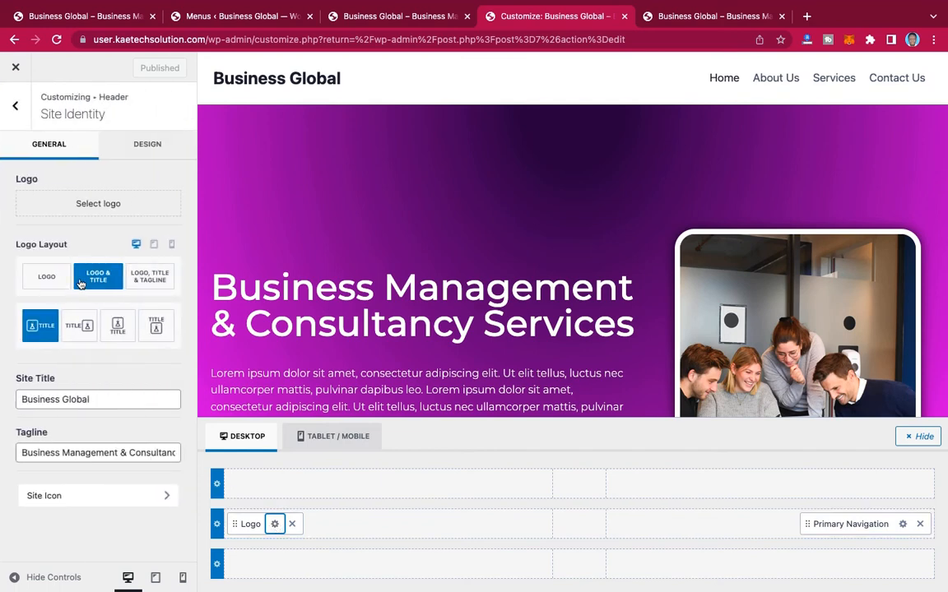
left_click(51, 281)
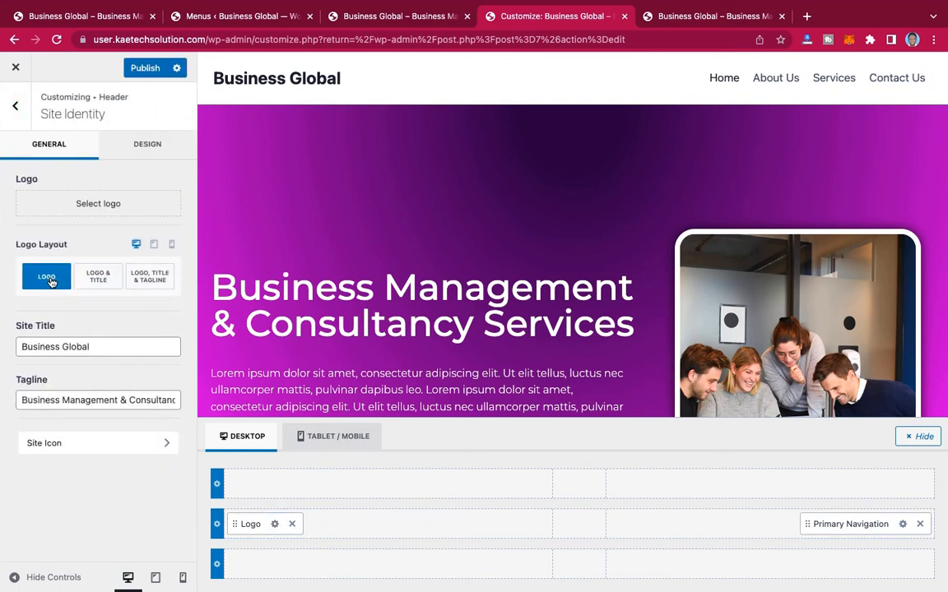
Step: Upload BG Logo 2.png and BG logo.png from the Business Global folder to the media library while choosing the site logo
left_click(94, 205)
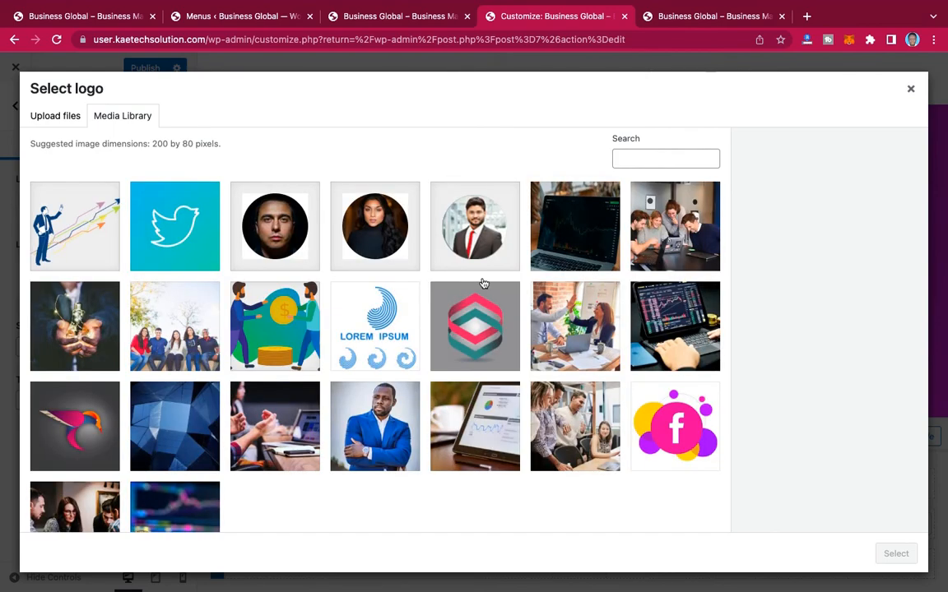
scroll(482, 281, "down", 3)
scroll(464, 360, "up", 3)
left_click(67, 119)
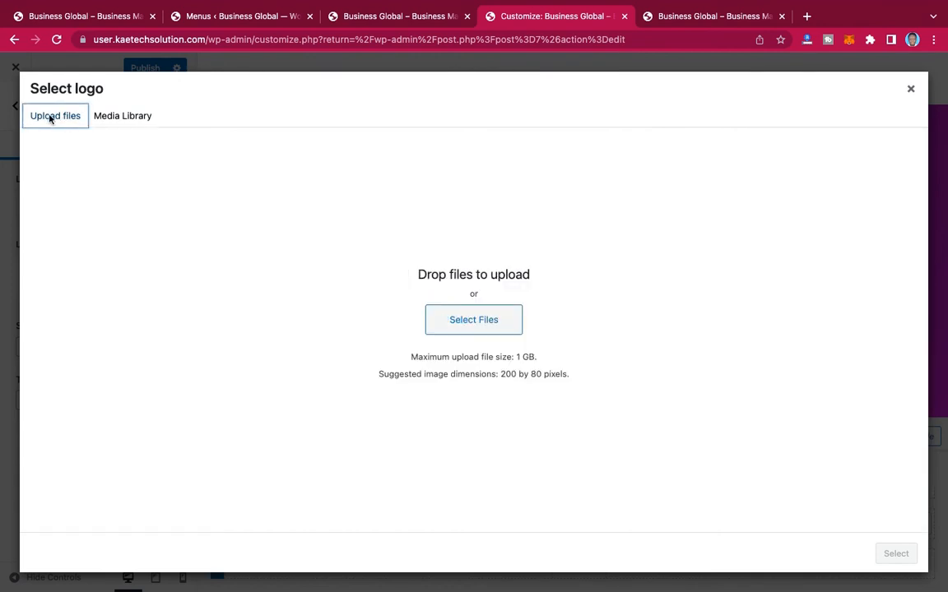
left_click(496, 326)
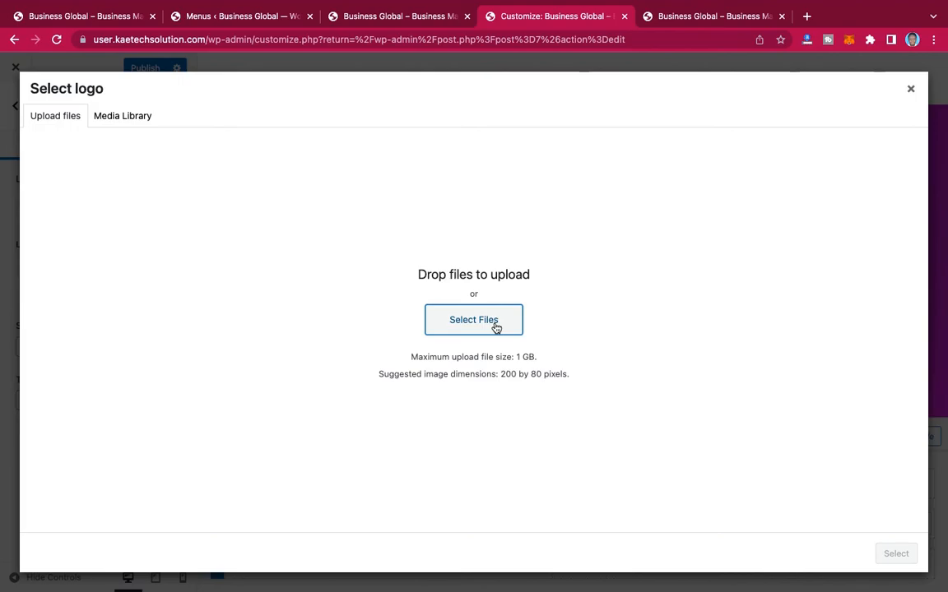
left_click(496, 326)
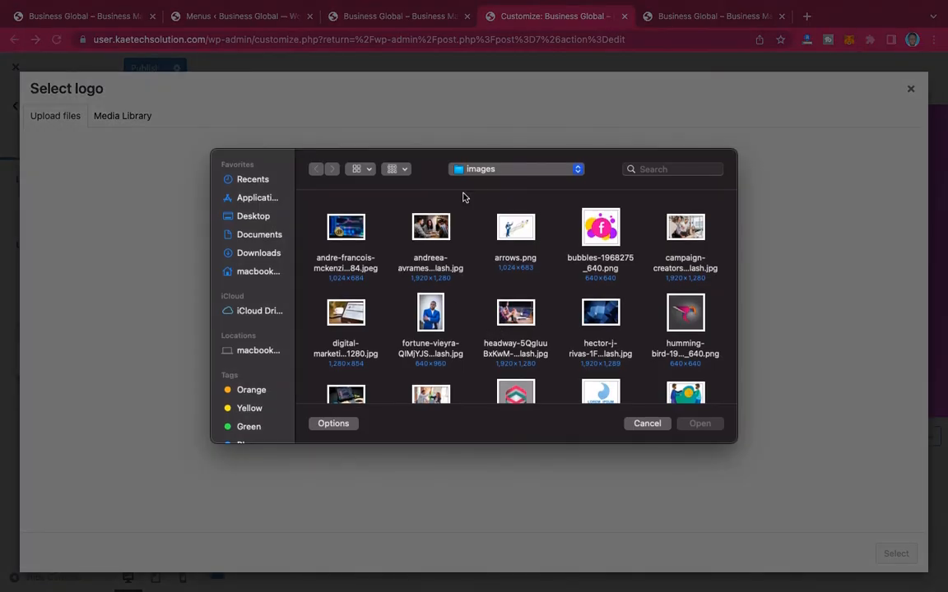
left_click(498, 169)
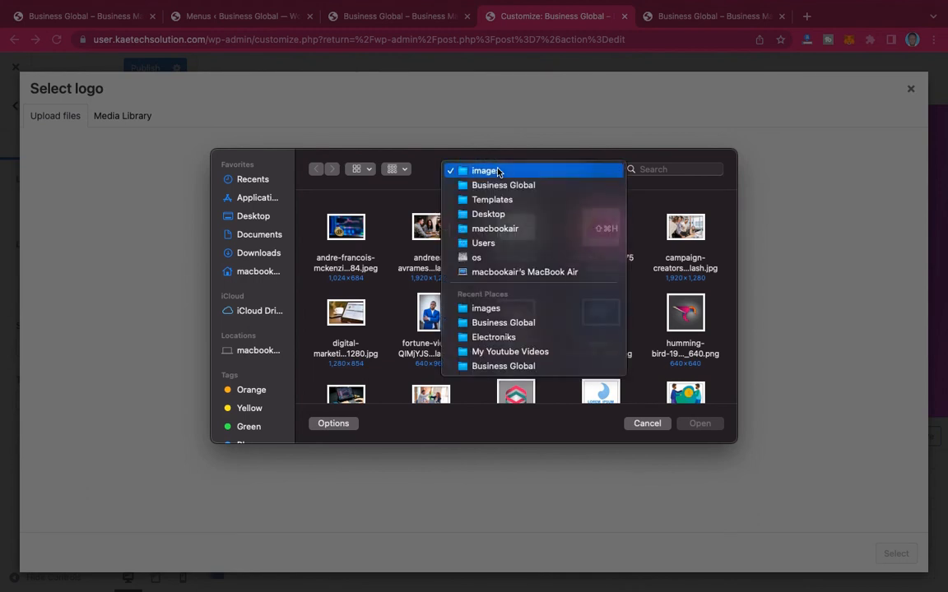
left_click(497, 171)
left_click(497, 170)
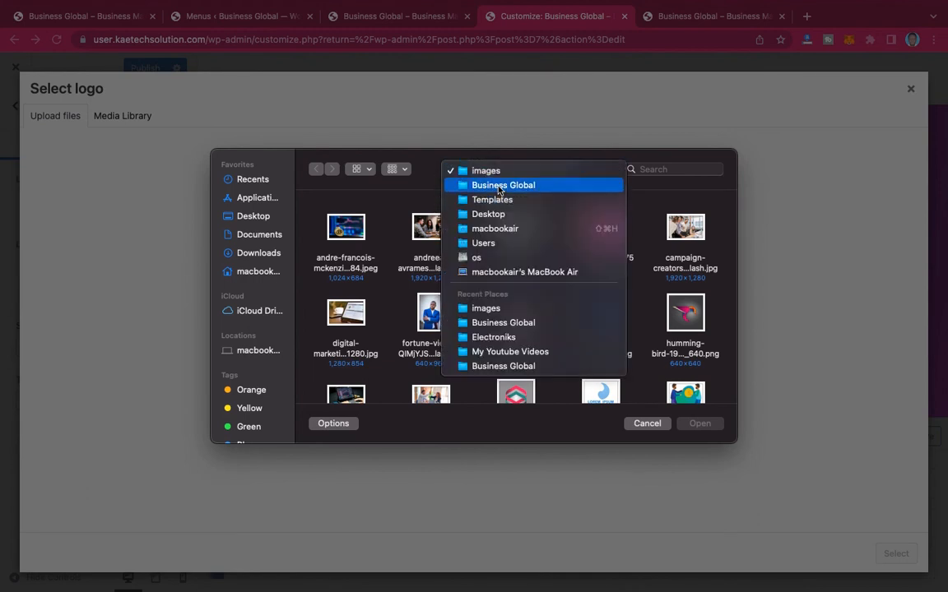
left_click(498, 186)
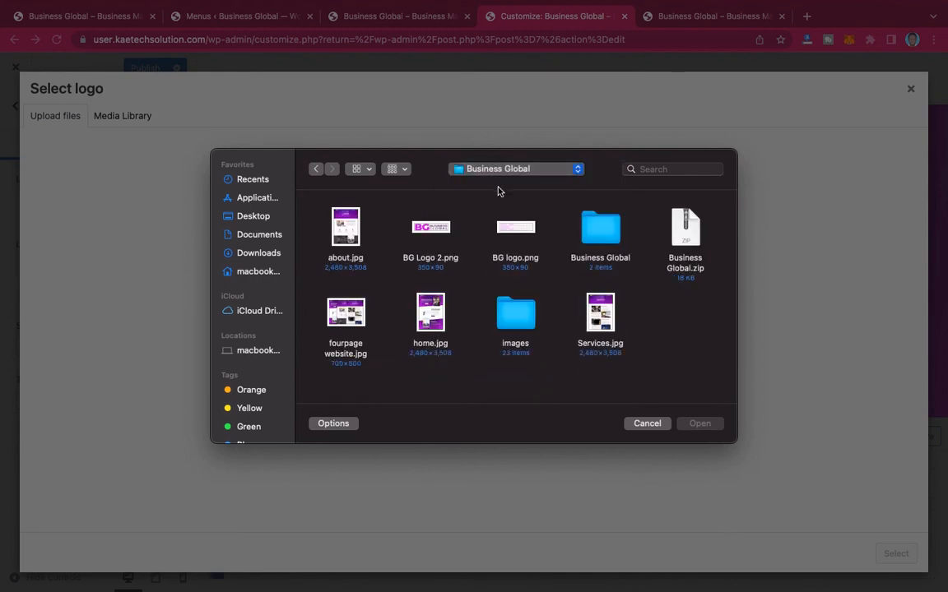
left_click(438, 231)
left_click(461, 211, "super")
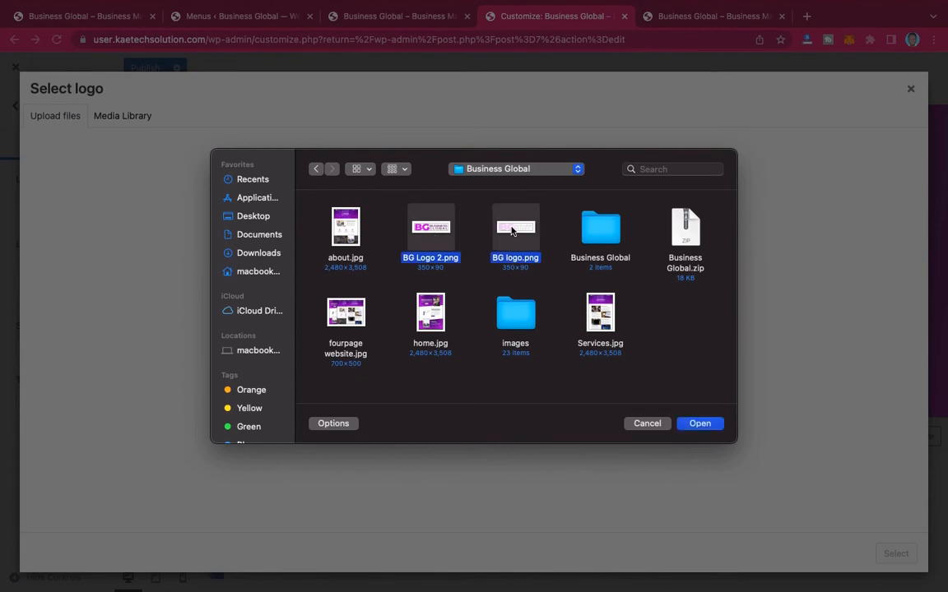
left_click(700, 424)
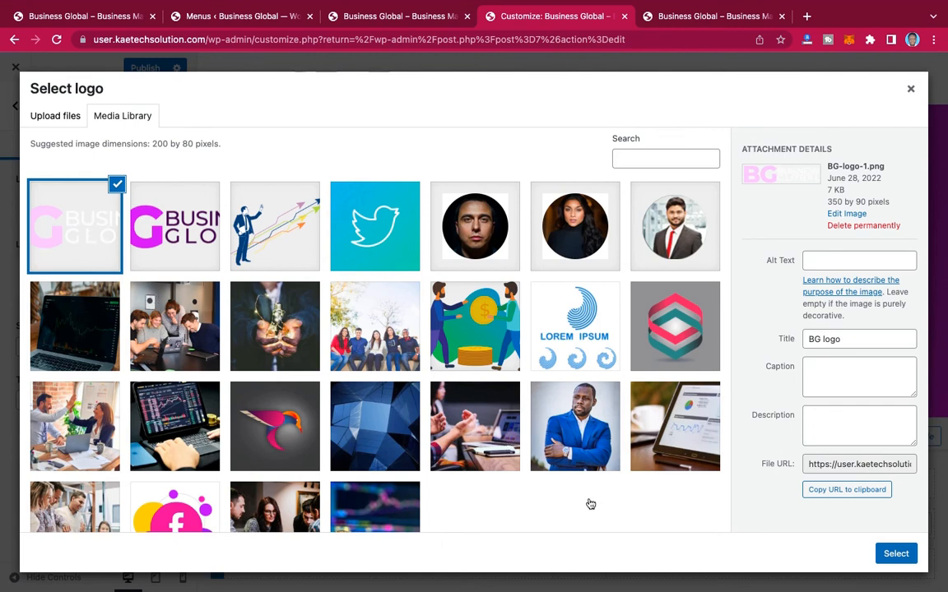
Step: Use the uploaded BG-logo-1.png as the header logo without cropping it
left_click(897, 554)
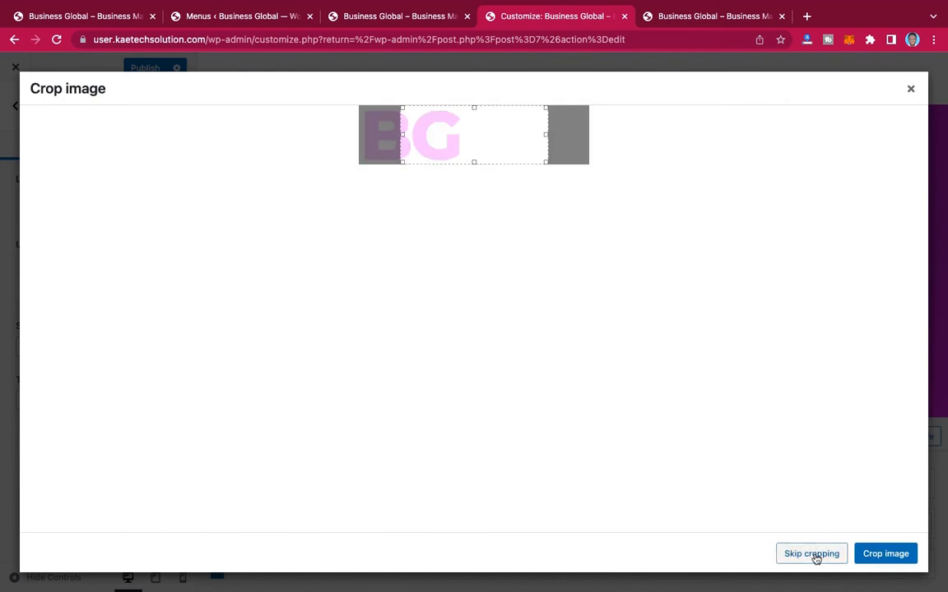
left_click(816, 559)
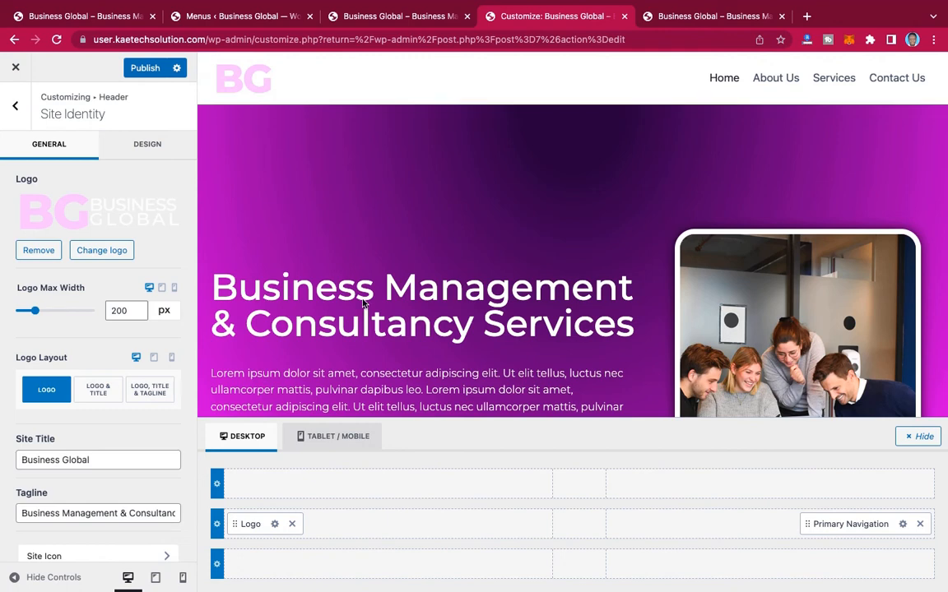
scroll(134, 365, "down", 1)
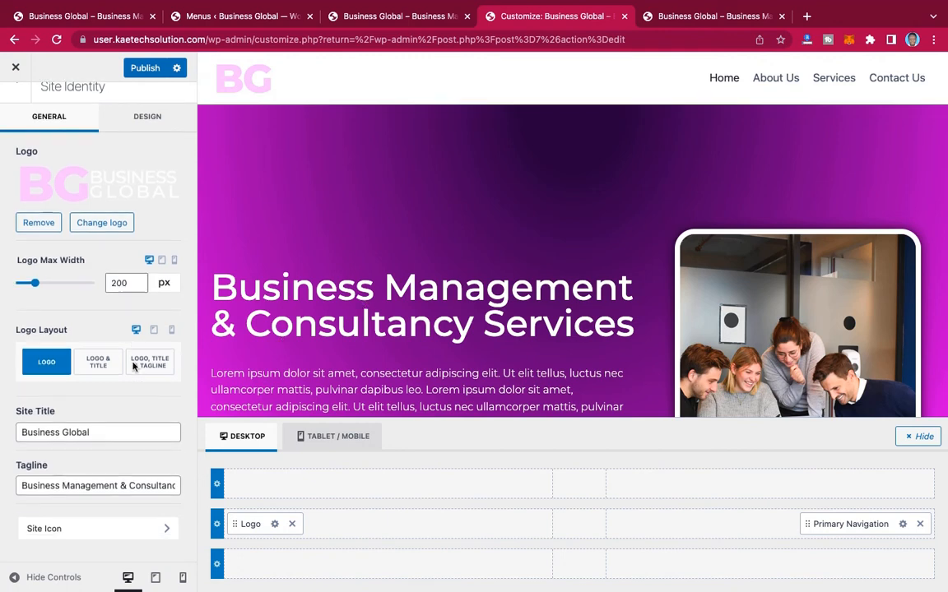
scroll(132, 363, "up", 1)
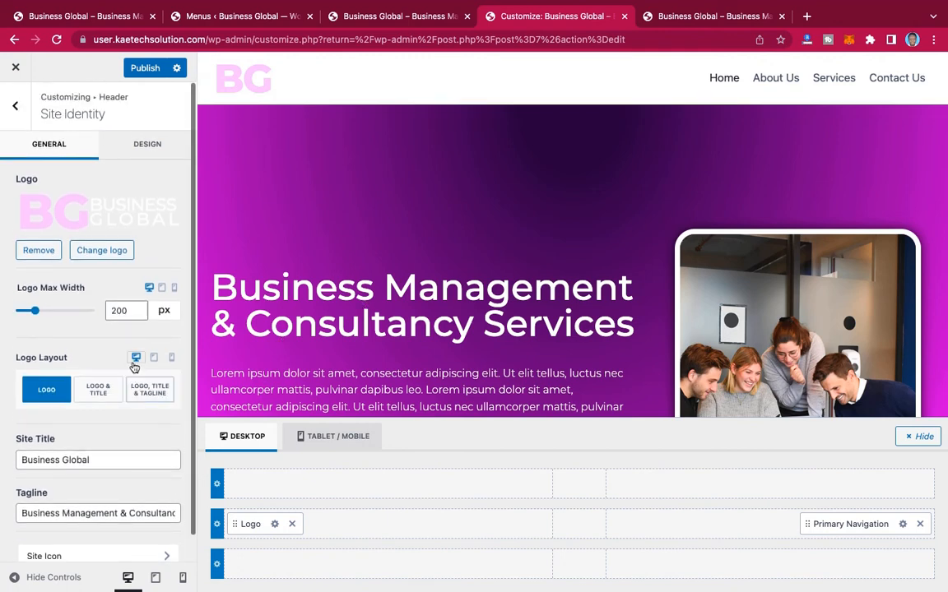
Step: Enable the transparent header in the site's header settings
left_click(15, 105)
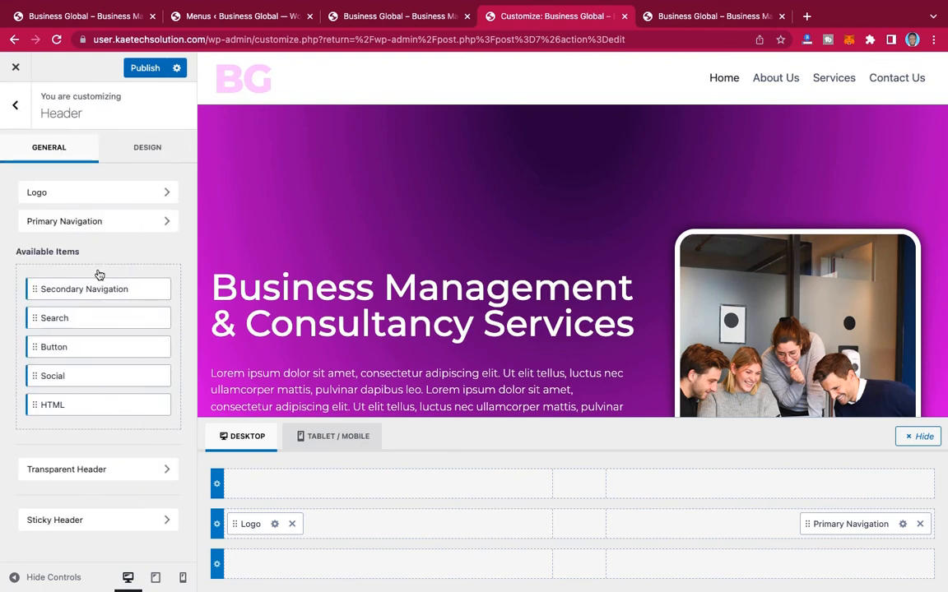
left_click(138, 477)
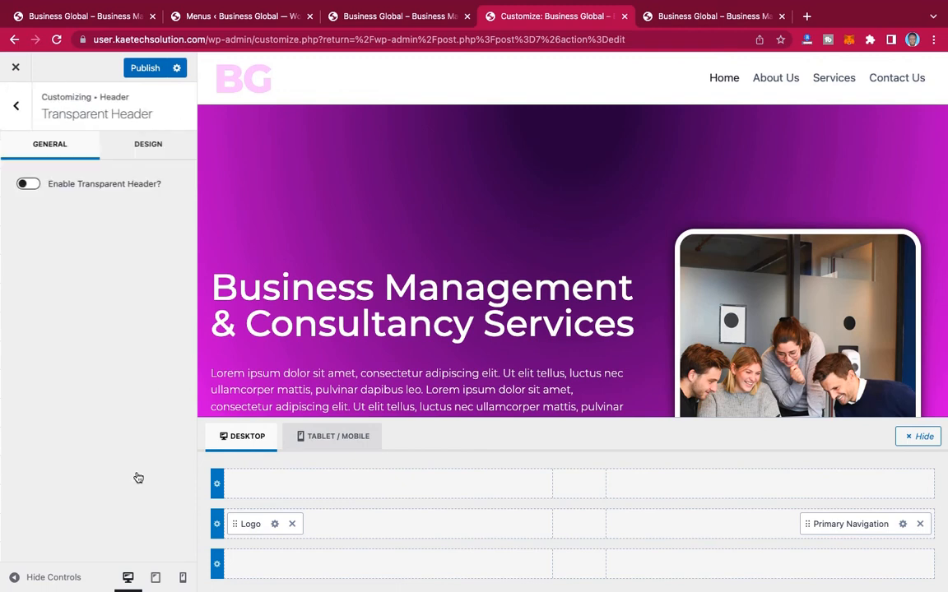
left_click(31, 185)
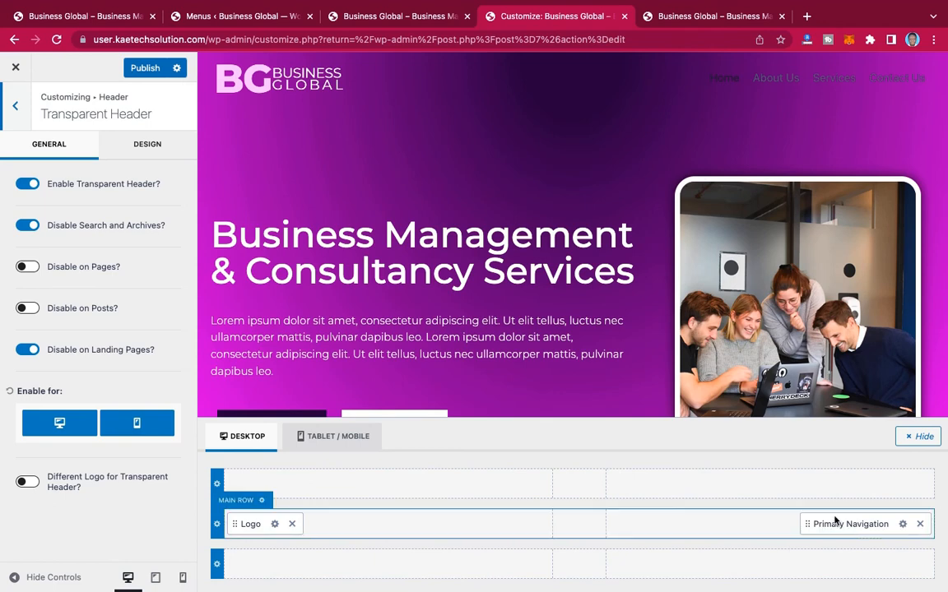
left_click(904, 525)
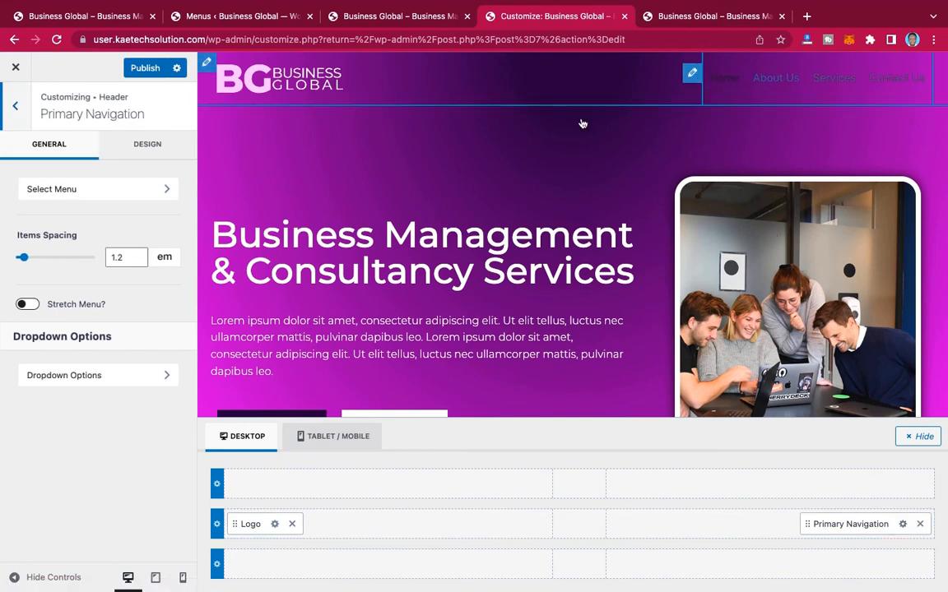
left_click(159, 195)
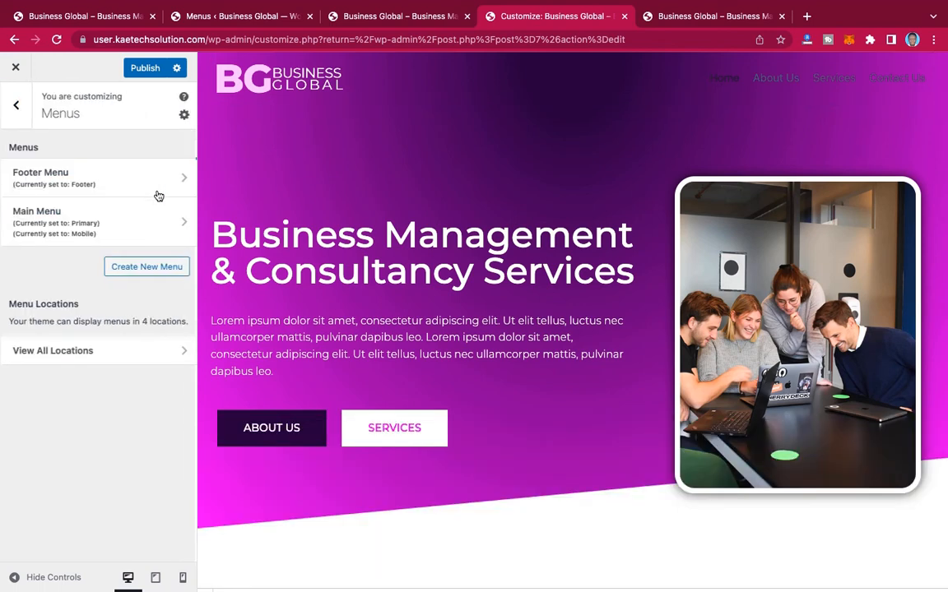
left_click(19, 107)
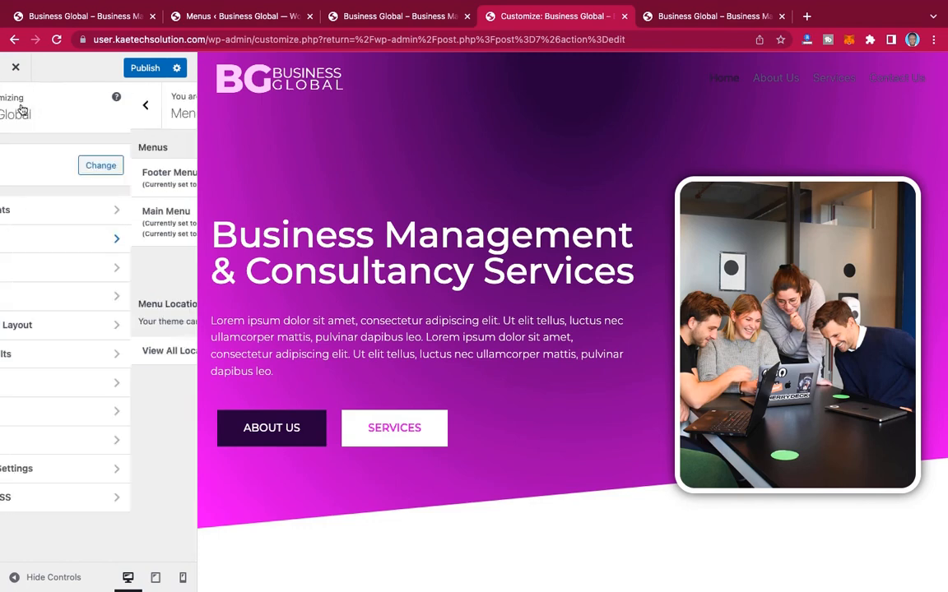
left_click(108, 237)
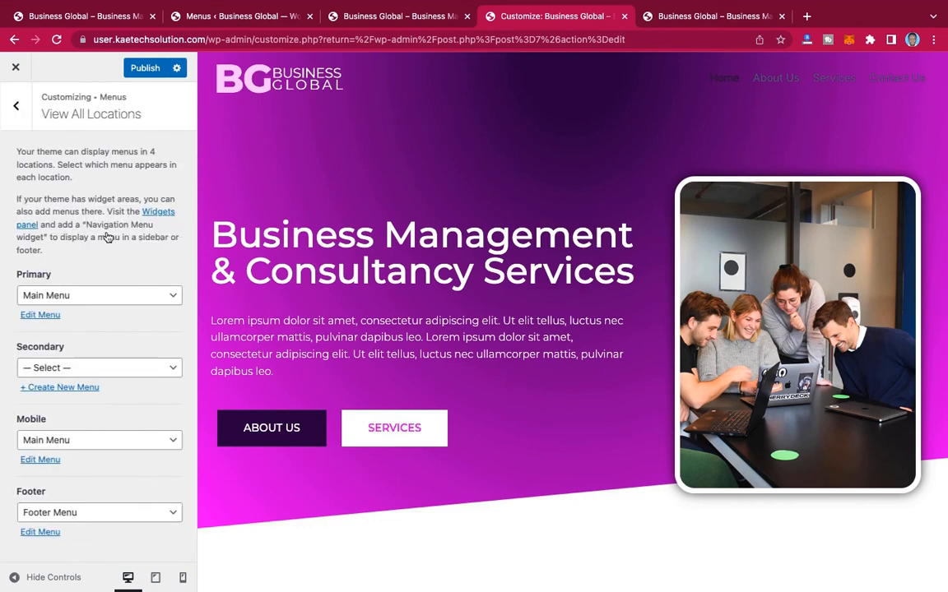
left_click(19, 108)
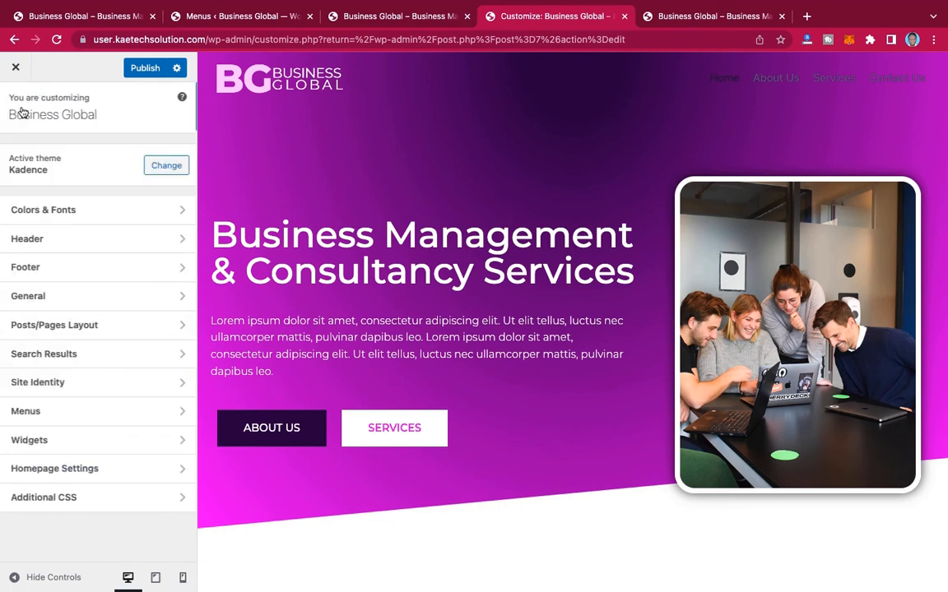
Step: Set the initial link color of the header's Primary Navigation to the white palette color, FFFFFF
left_click(101, 240)
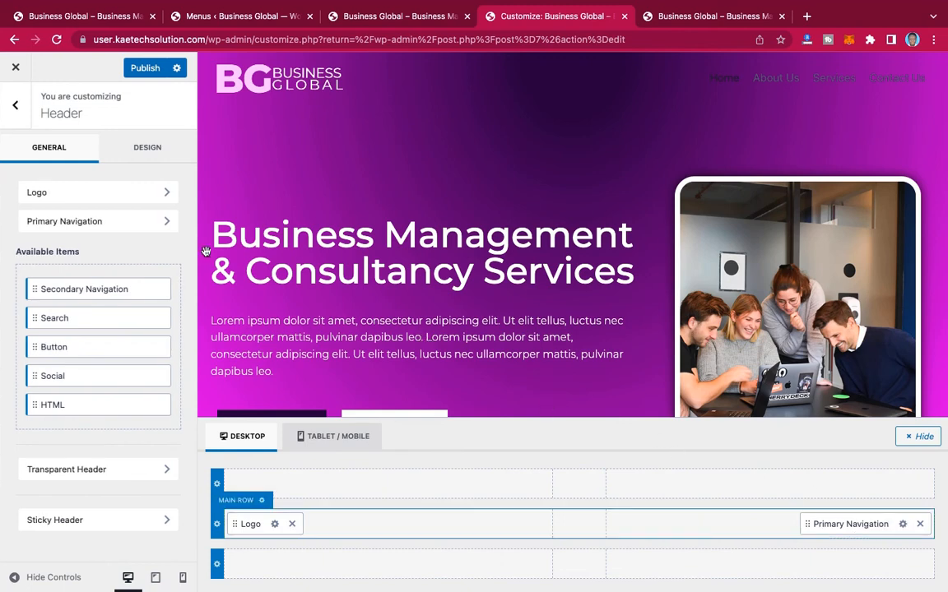
left_click(165, 219)
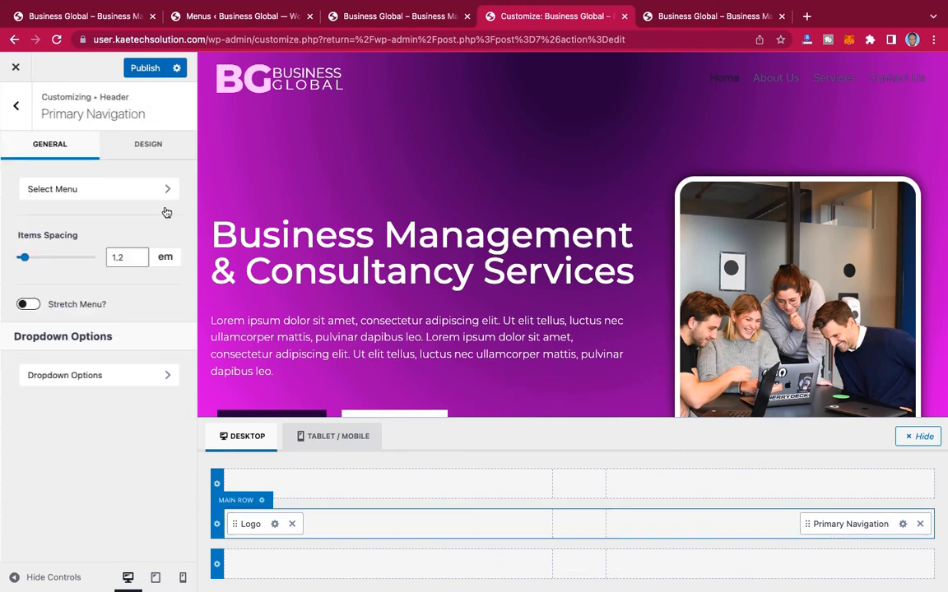
left_click(149, 144)
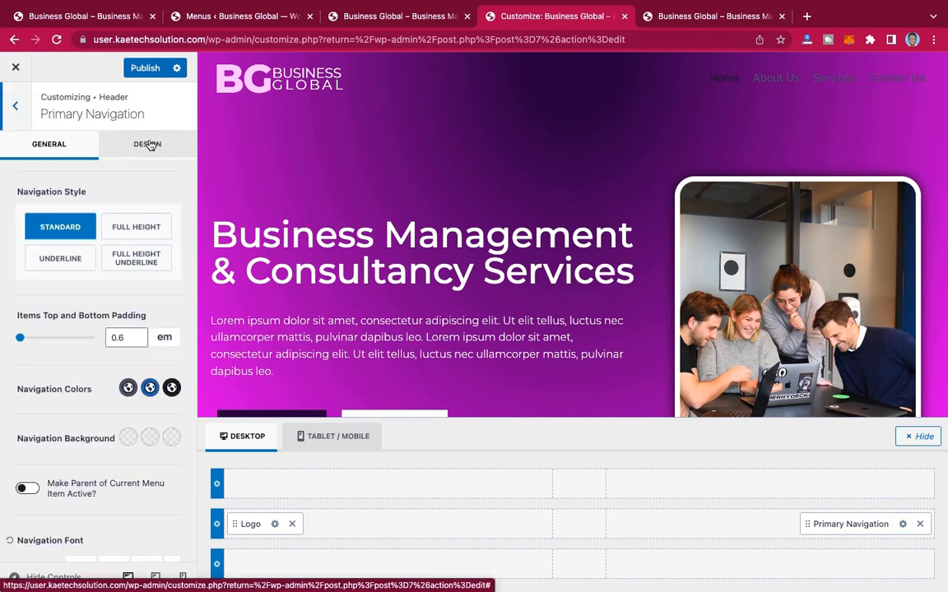
scroll(99, 263, "down", 3)
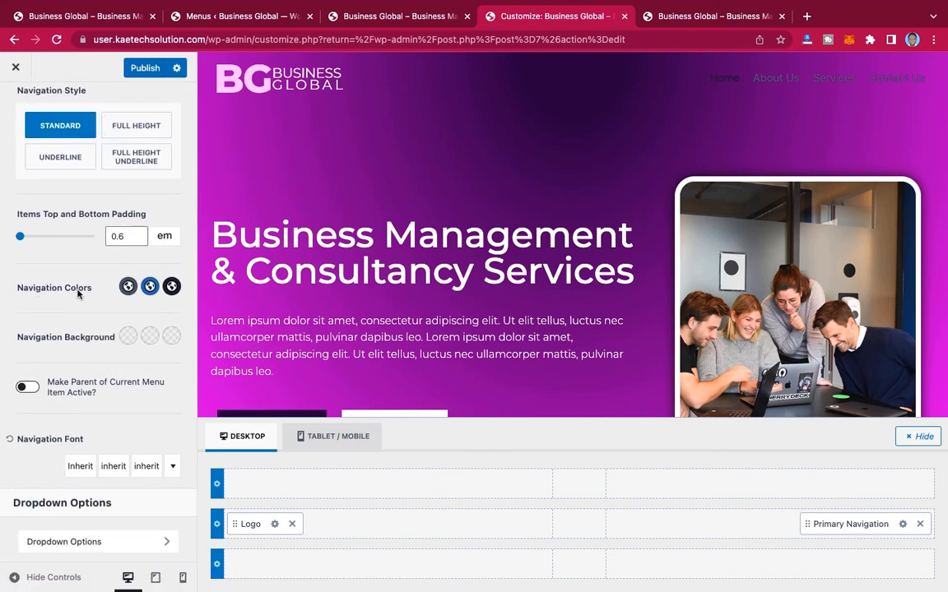
left_click(127, 288)
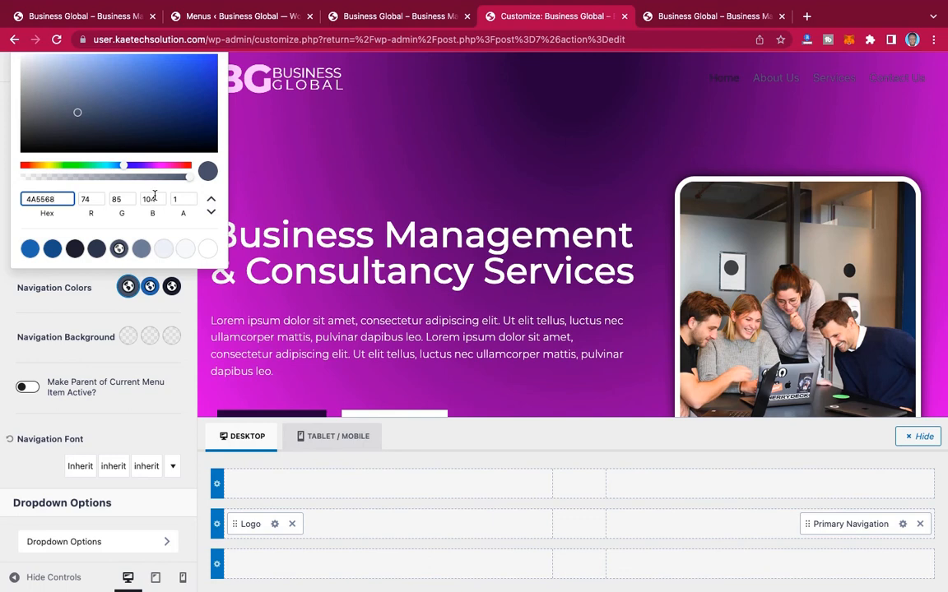
left_click(208, 249)
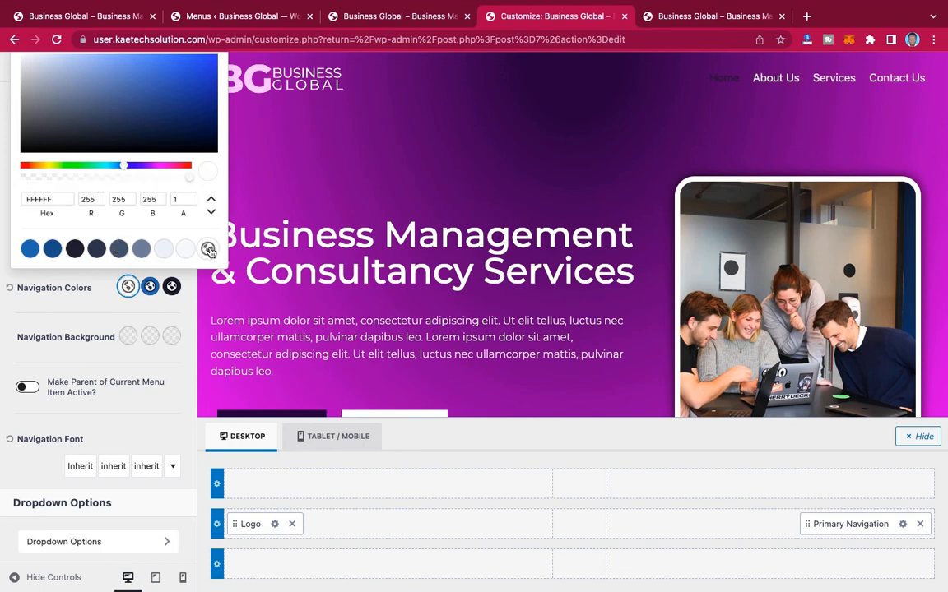
left_click(128, 287)
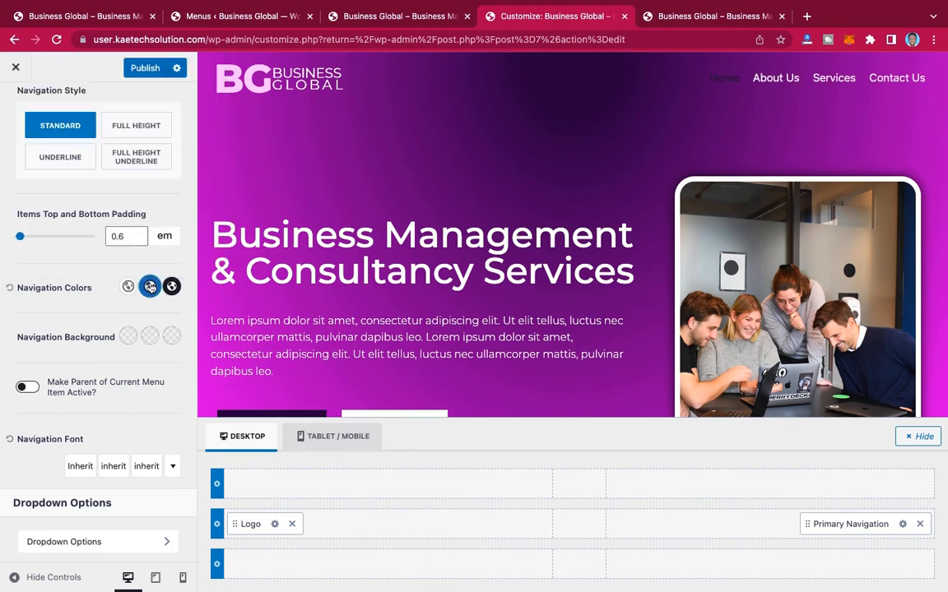
Step: Set the Primary Navigation's hover link color to bright magenta, D006F5
left_click(150, 286)
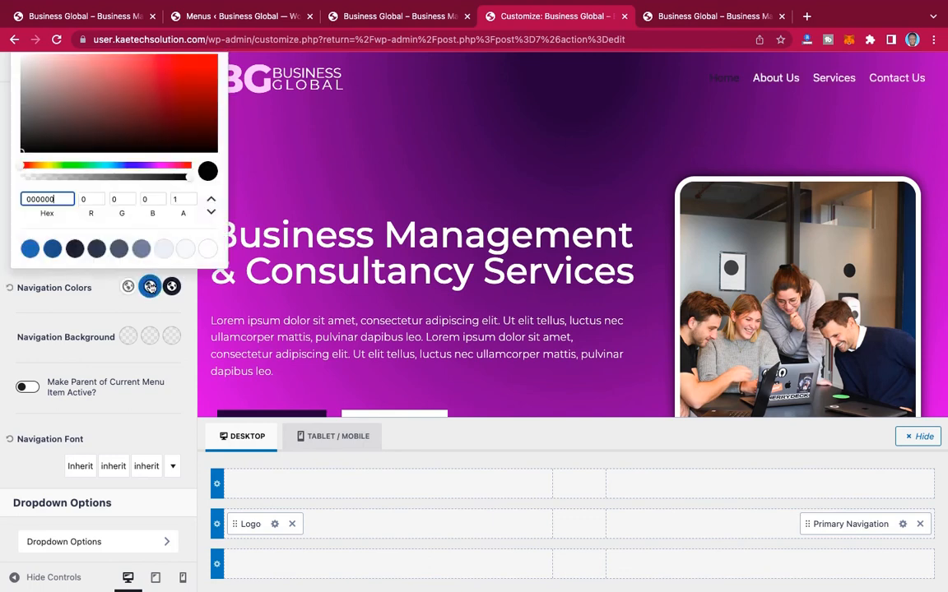
left_click(159, 166)
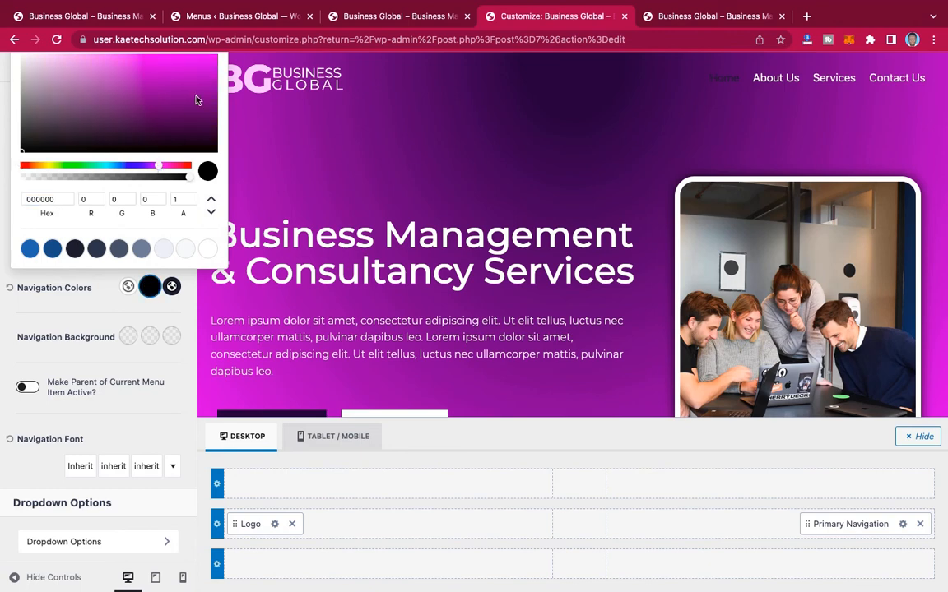
left_click(212, 59)
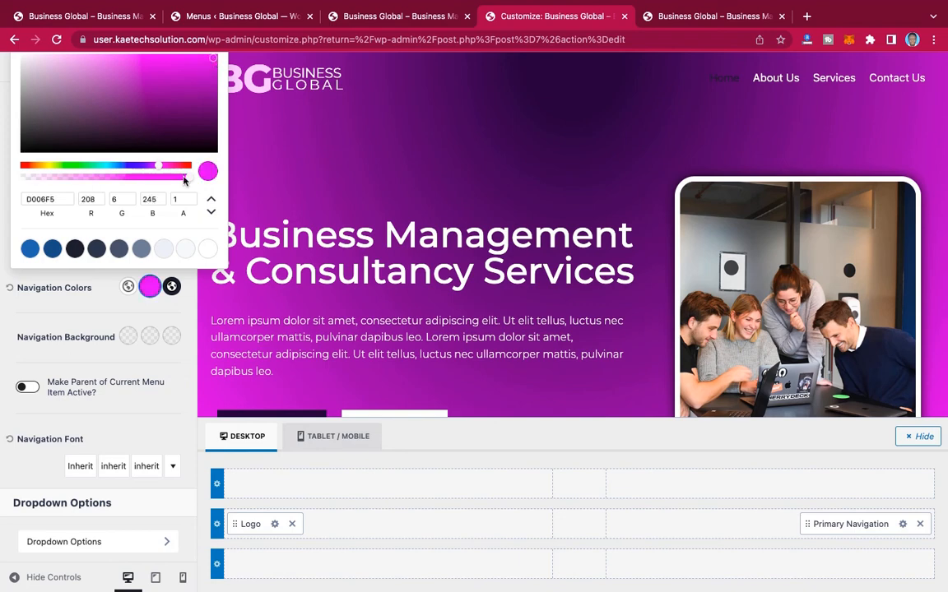
Step: Copy the hover color's hex code D006F5 and apply it to the Primary Navigation's active link color
left_click_drag(58, 199, 11, 198)
key("ctrl+c")
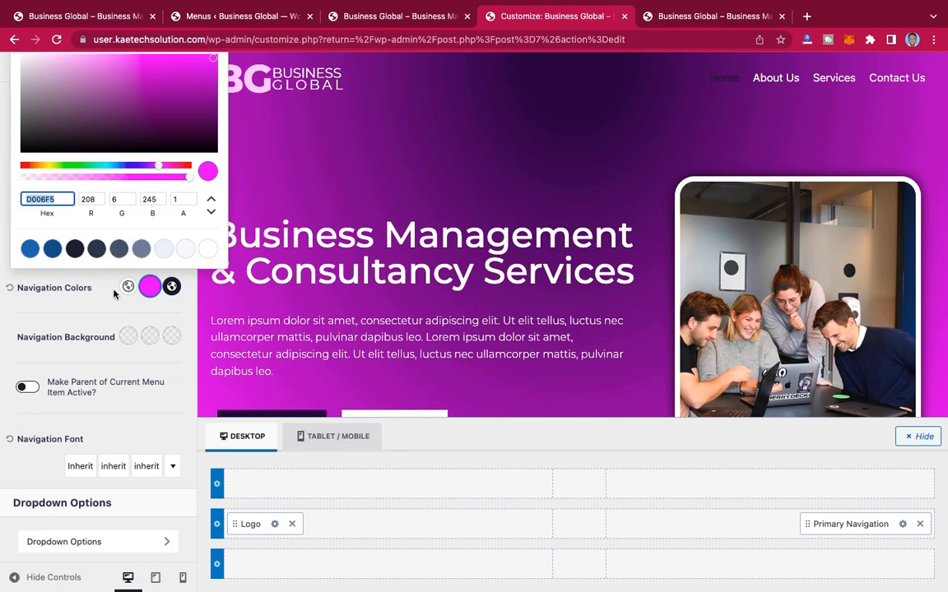
left_click(171, 287)
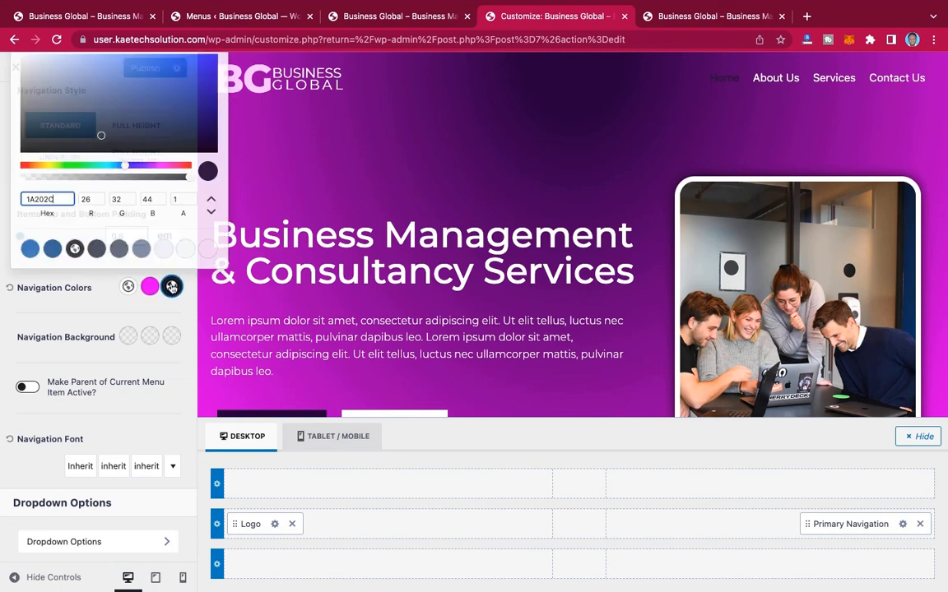
left_click_drag(58, 199, 2, 203)
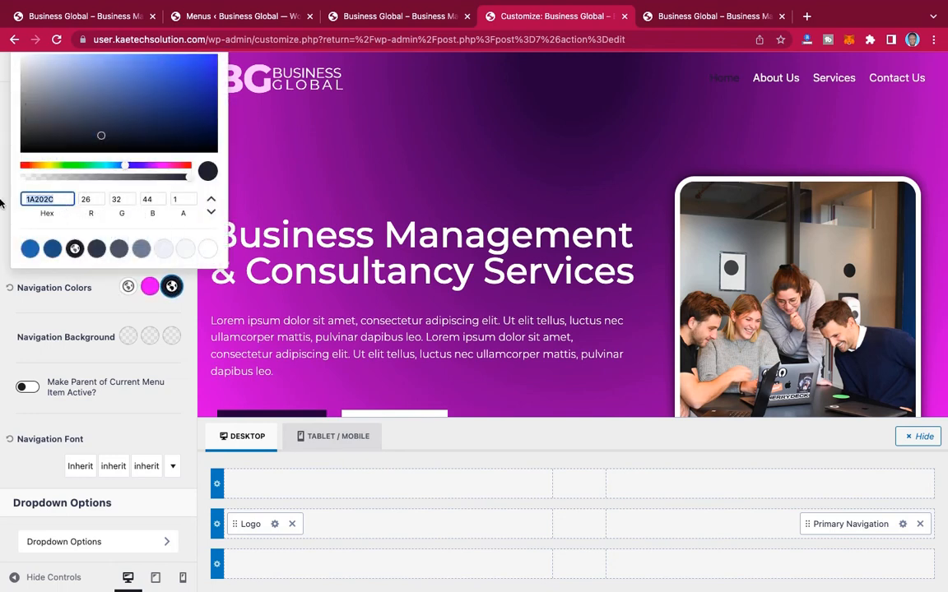
key("ctrl+v")
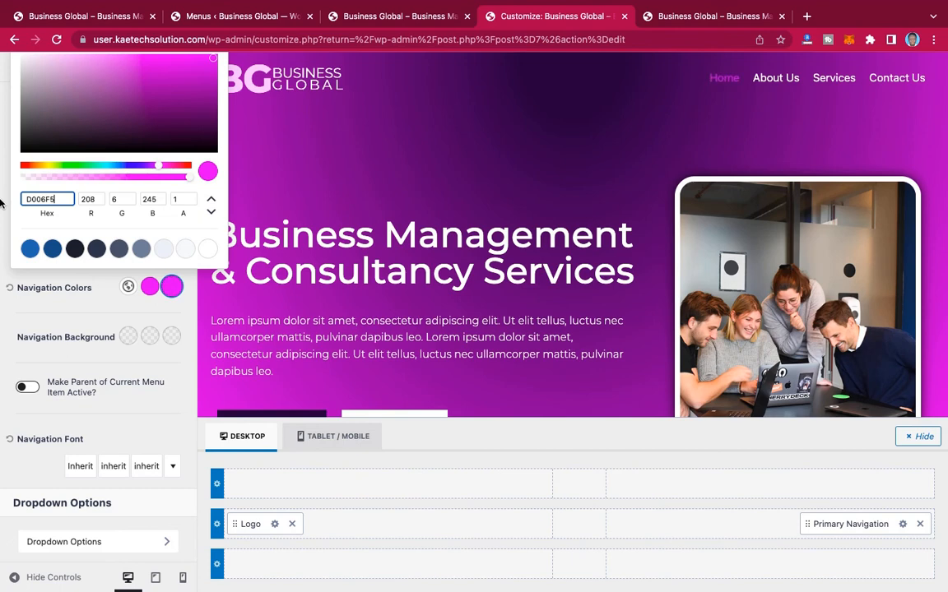
Step: Set the Primary Navigation's font family to Montserrat
left_click(106, 305)
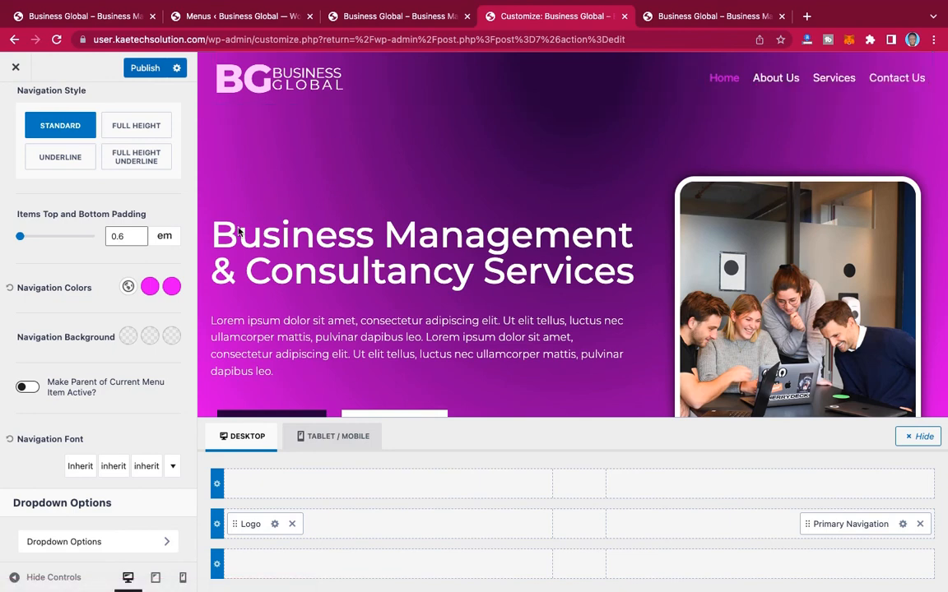
scroll(80, 402, "down", 1)
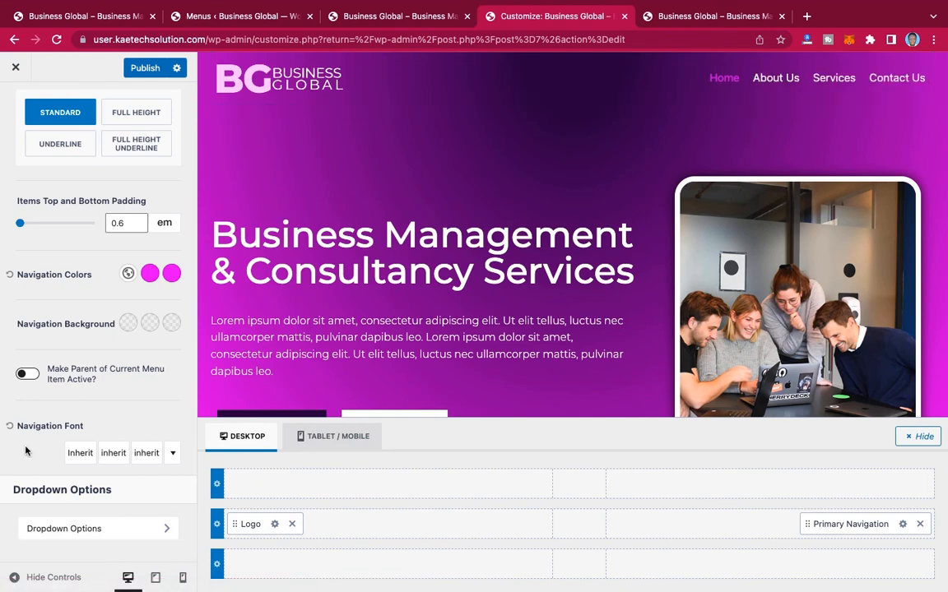
left_click(80, 455)
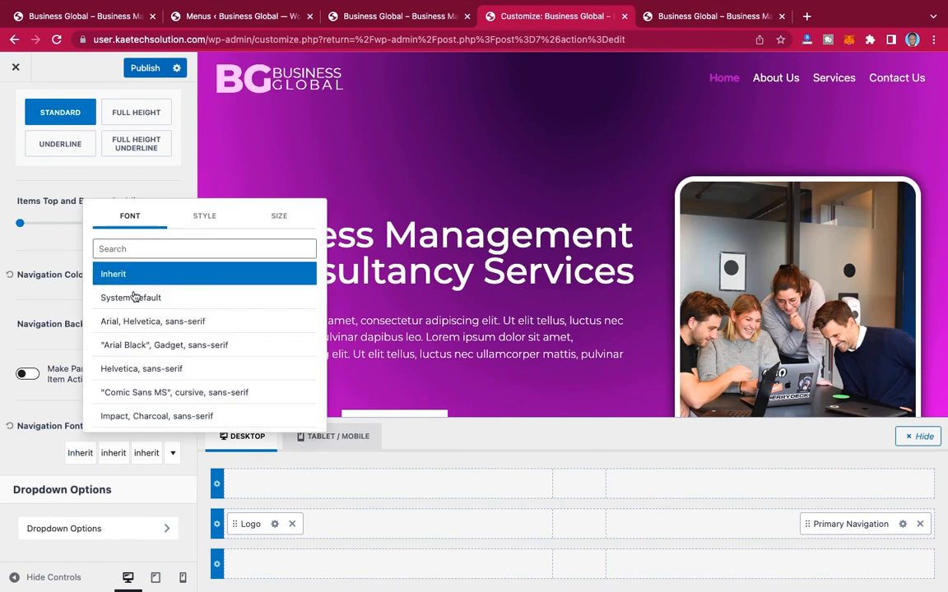
left_click(154, 250)
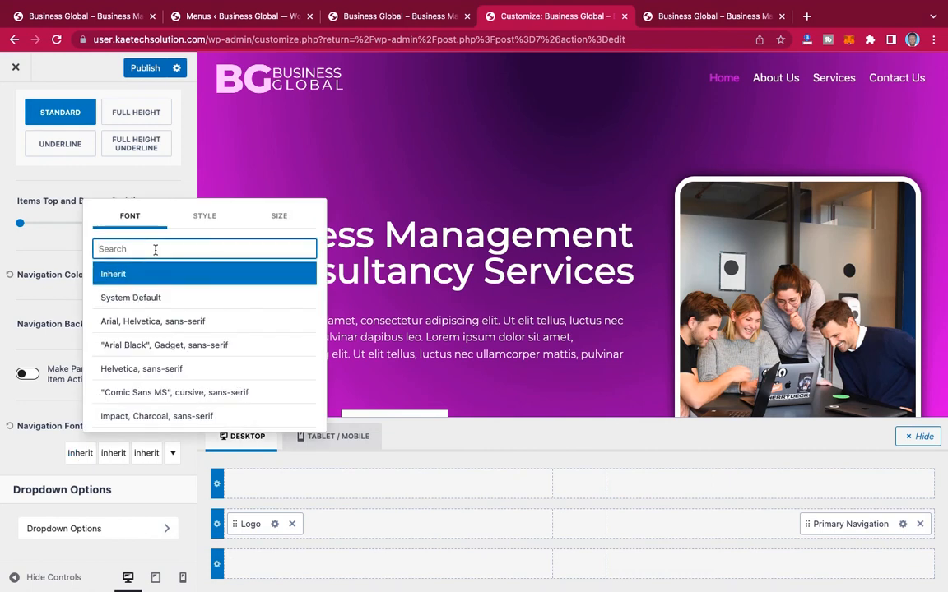
type("MONTS")
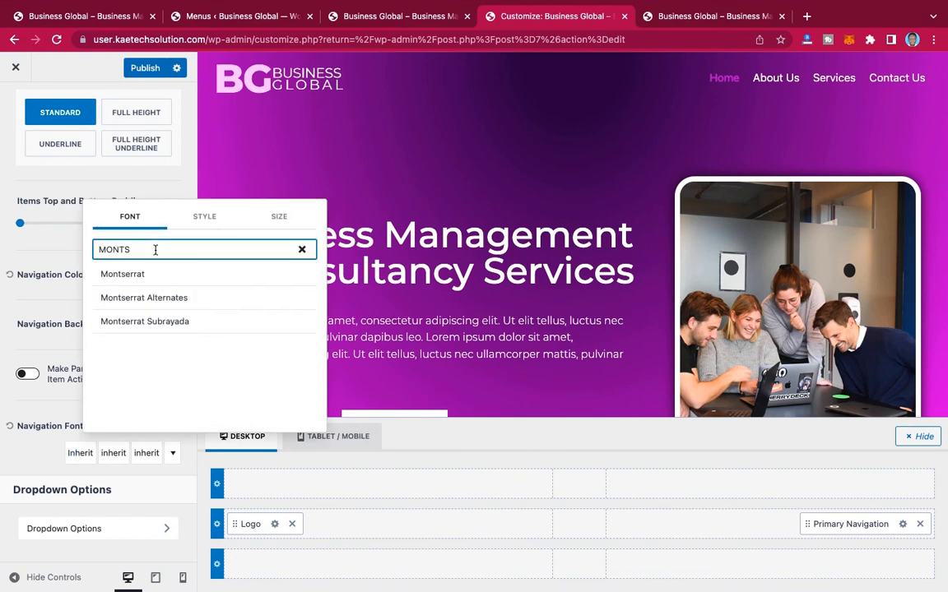
left_click(125, 278)
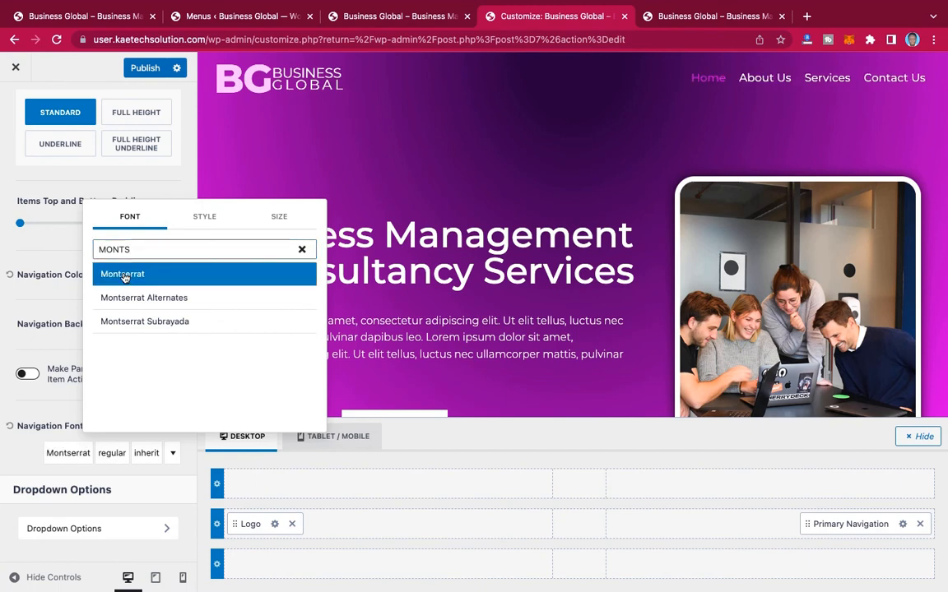
Step: Try the navigation font's weight at 500 and at 600
left_click(199, 221)
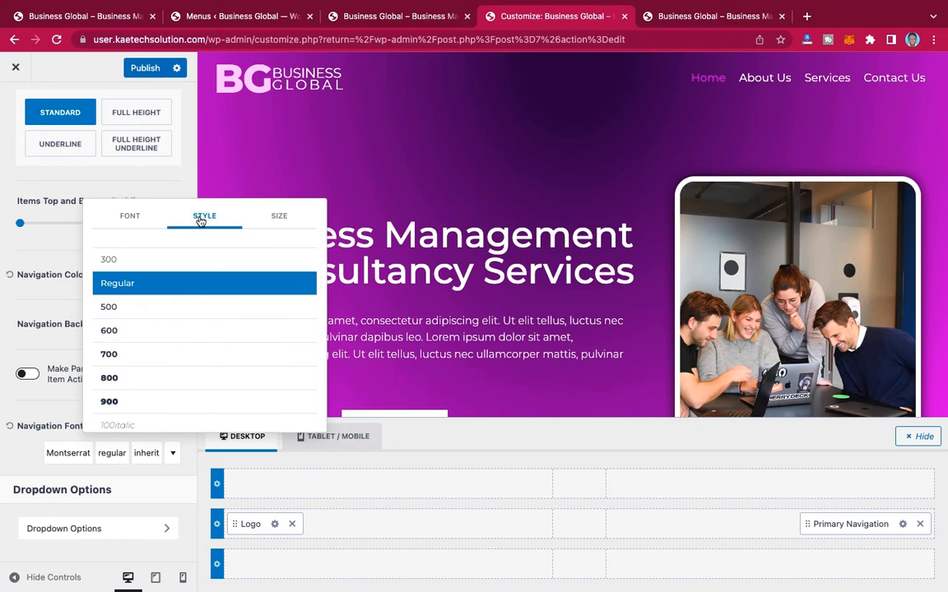
left_click(136, 308)
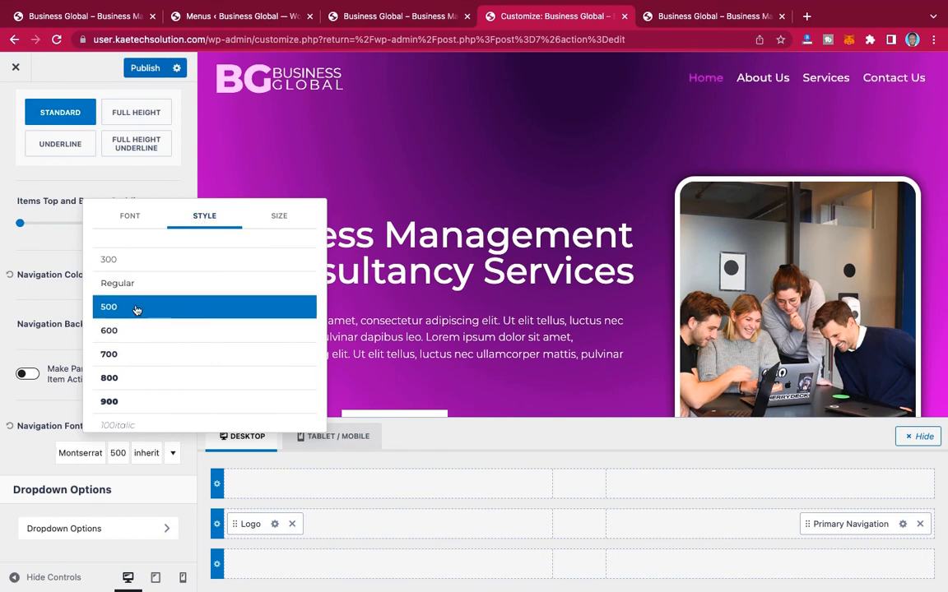
left_click(130, 331)
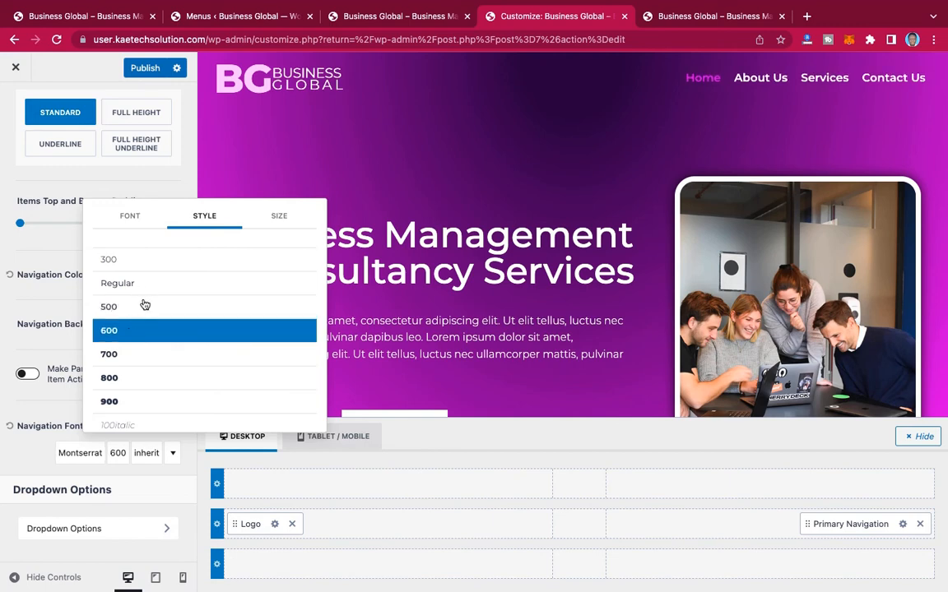
Step: Set the navigation font size to 17 px and transform the menu text to uppercase
left_click(279, 218)
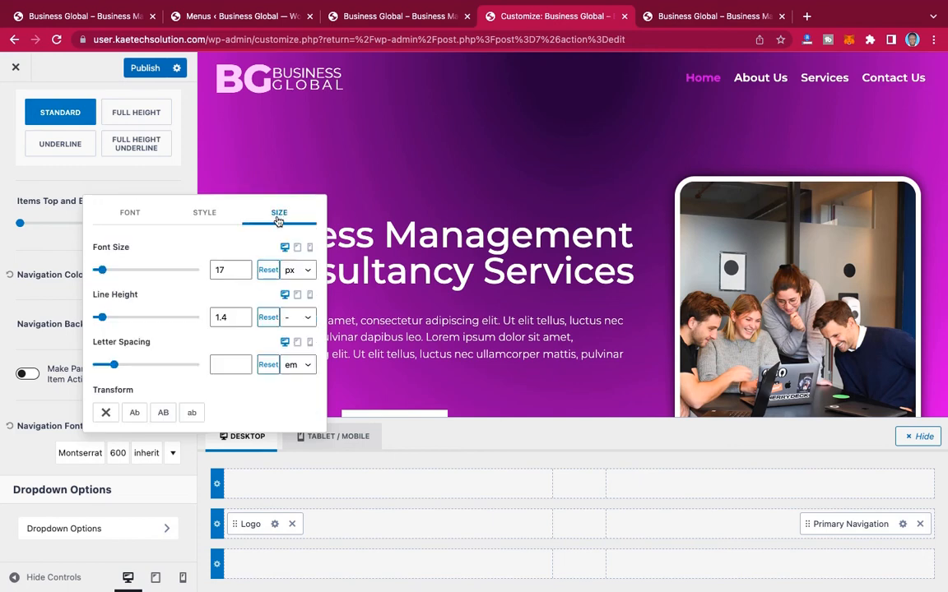
left_click(241, 268)
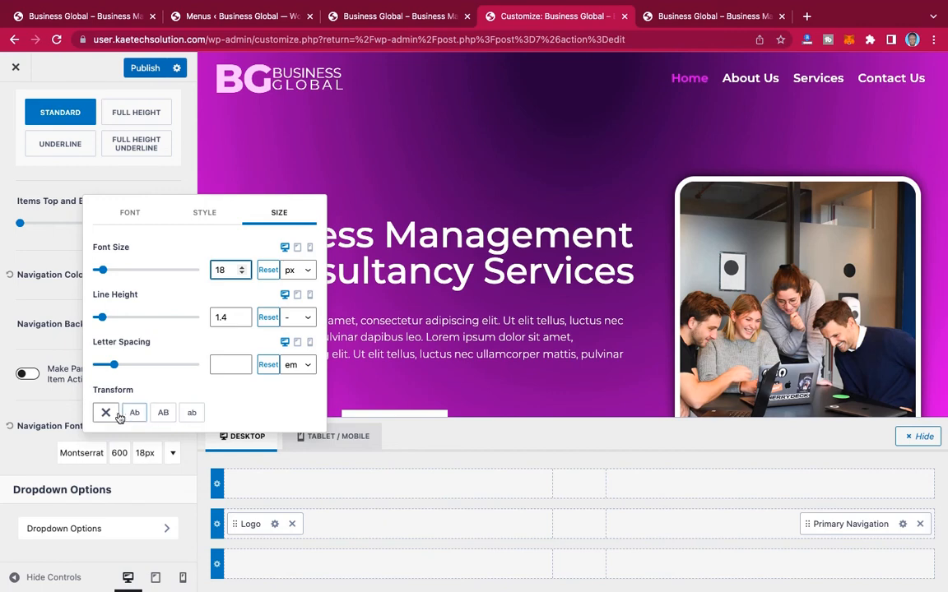
left_click(163, 414)
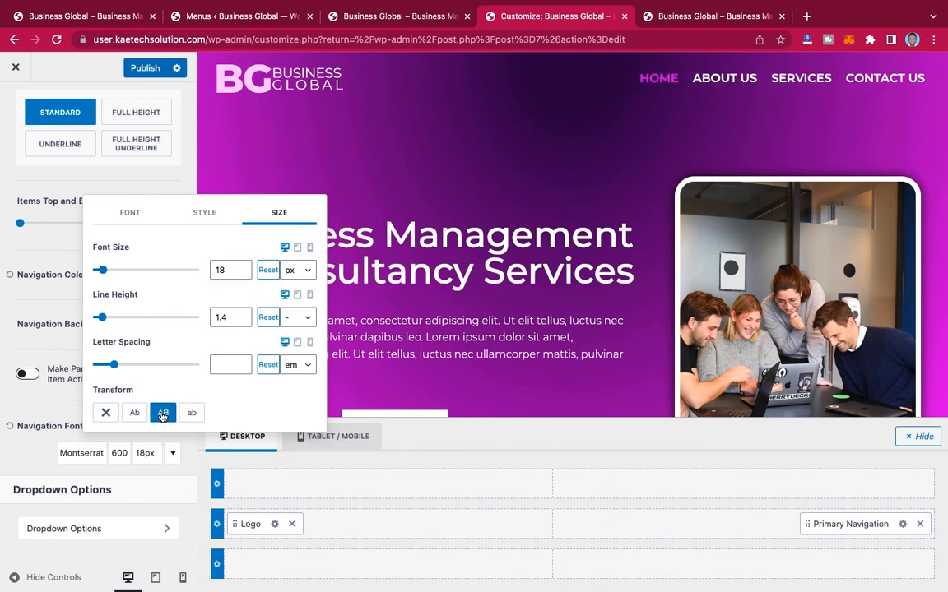
left_click(242, 274)
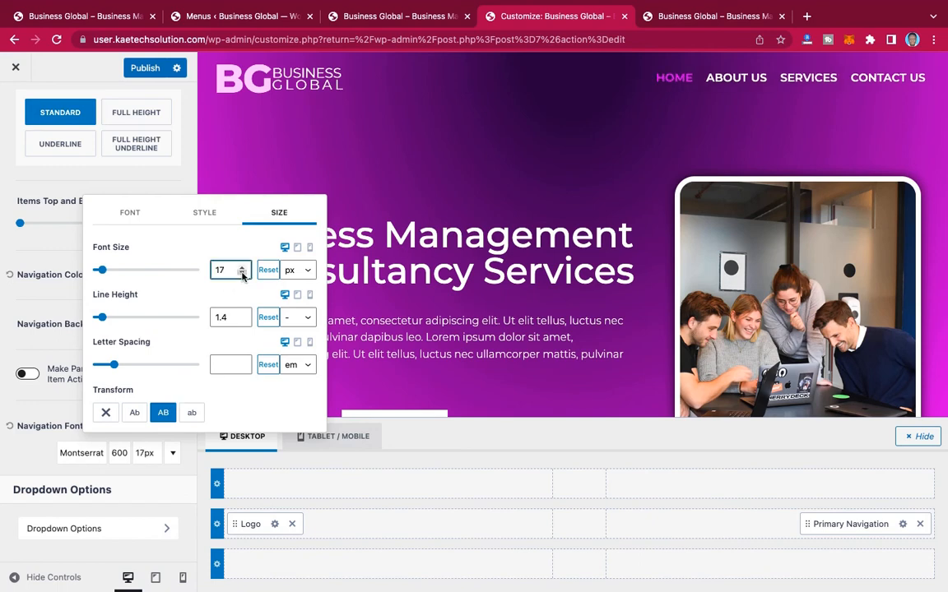
Step: Set the Montserrat navigation font's weight to 500
left_click(204, 212)
left_click(161, 260)
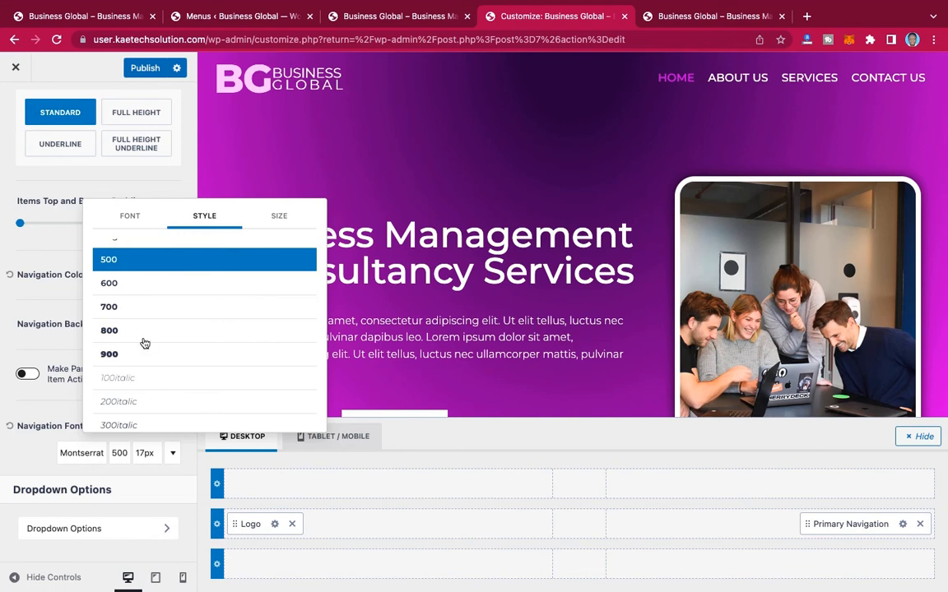
left_click(55, 252)
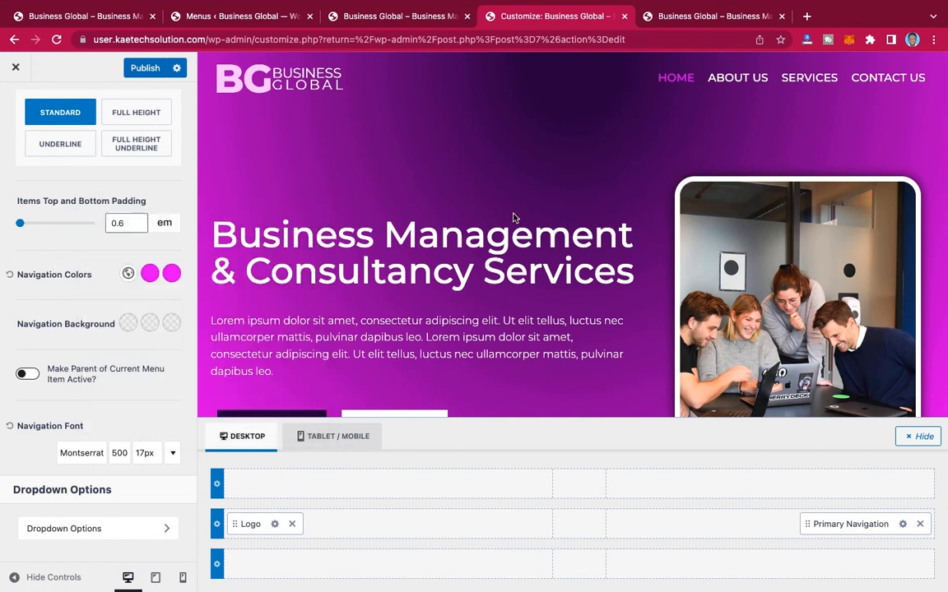
Step: Check the reference site's header, and add a Button and a Social element after the Primary Navigation in the header's main row
left_click(61, 16)
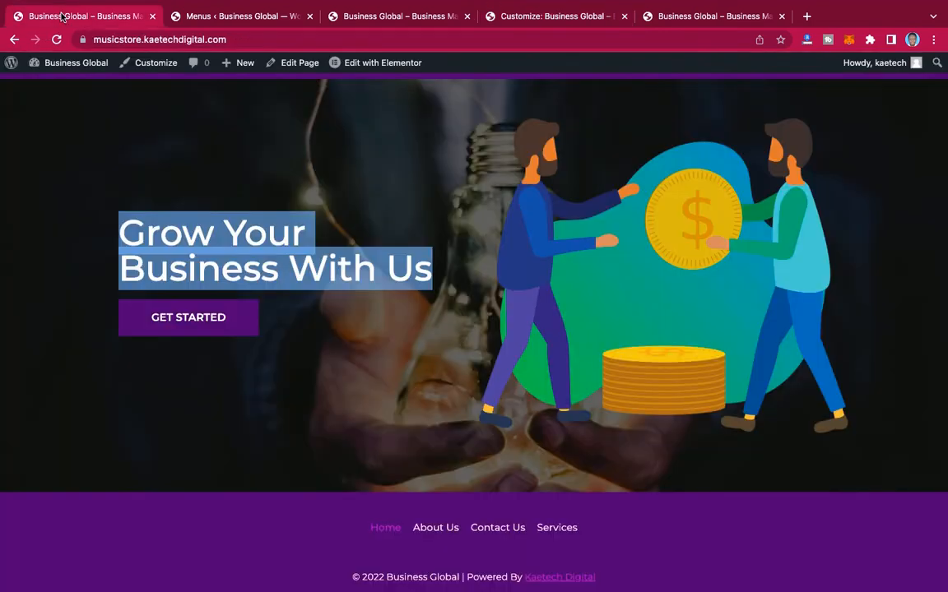
scroll(573, 255, "up", 20)
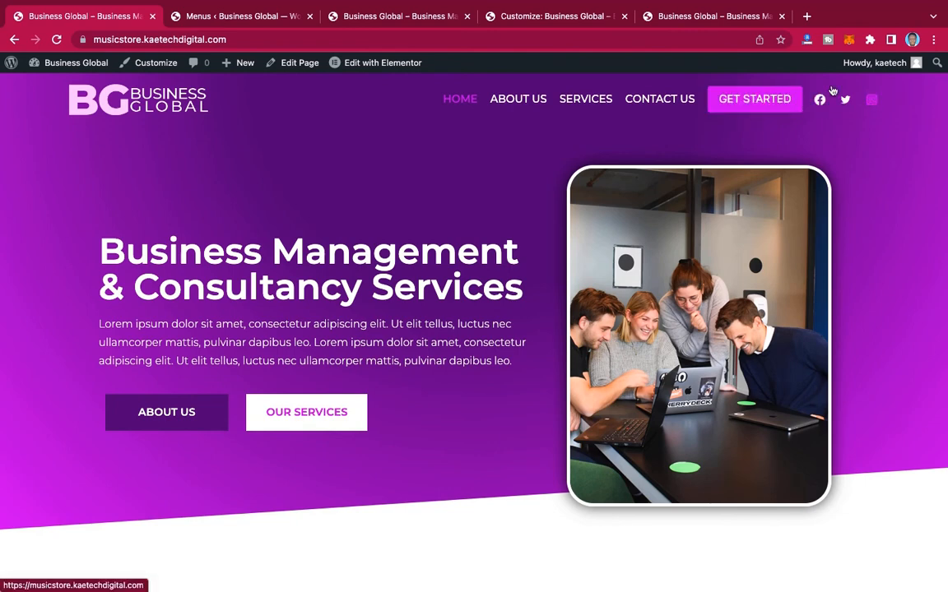
left_click(730, 21)
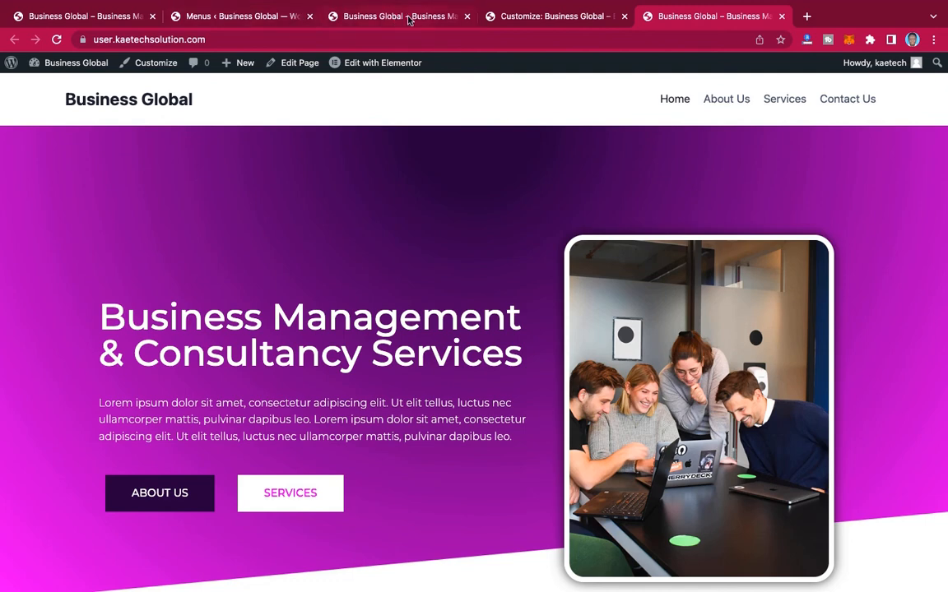
left_click(517, 16)
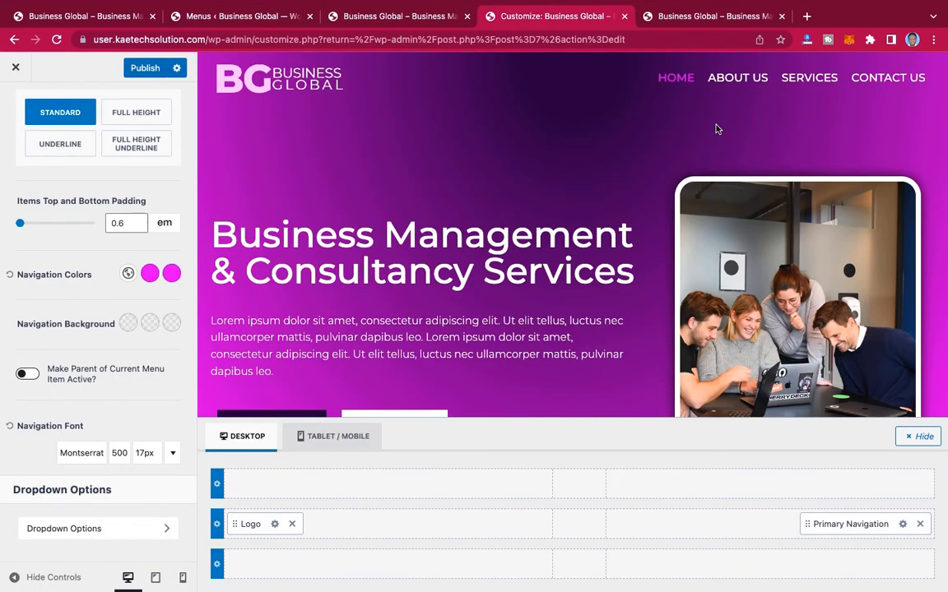
left_click(772, 524)
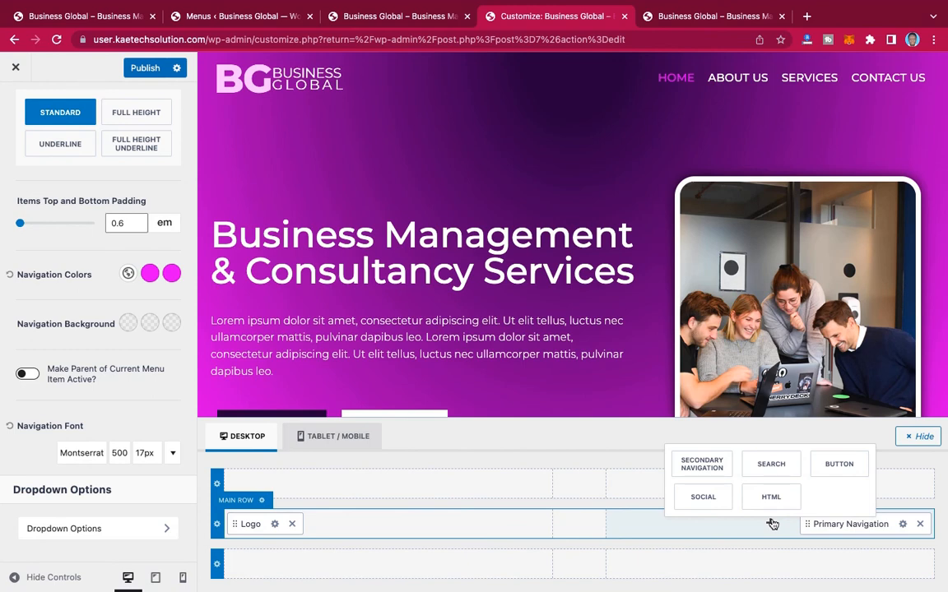
left_click(838, 465)
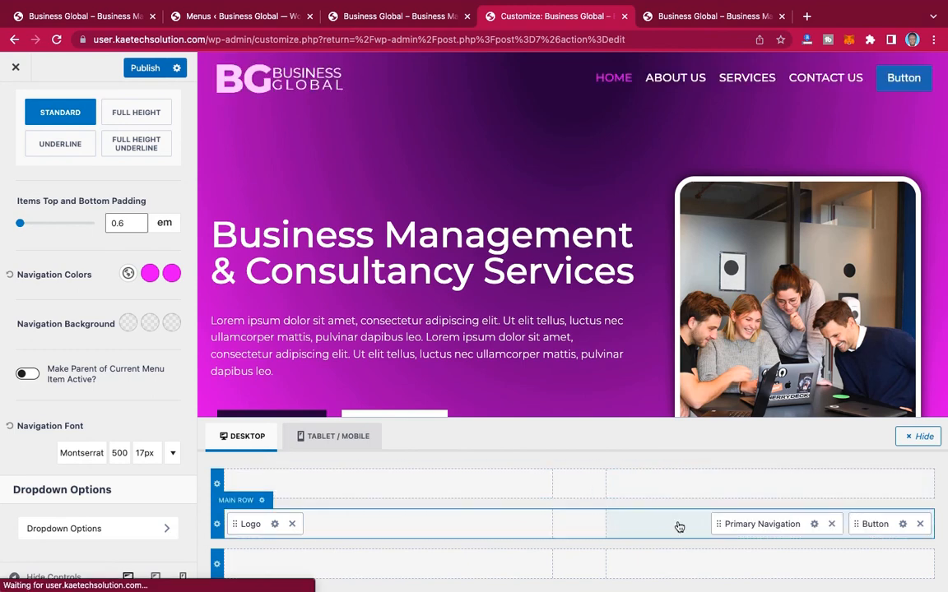
left_click(679, 526)
left_click(838, 467)
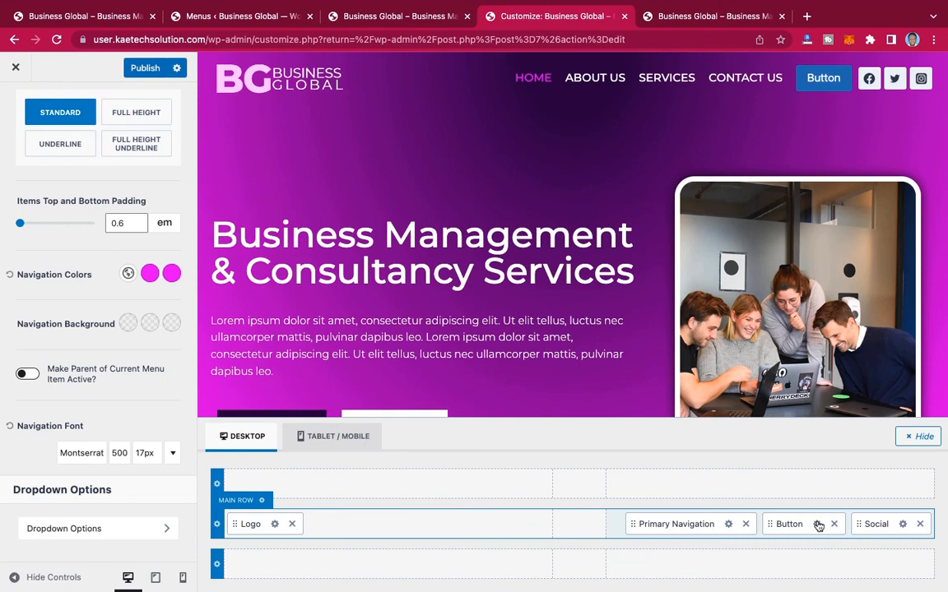
Step: Change the header button's label to GET STARTED
left_click(818, 525)
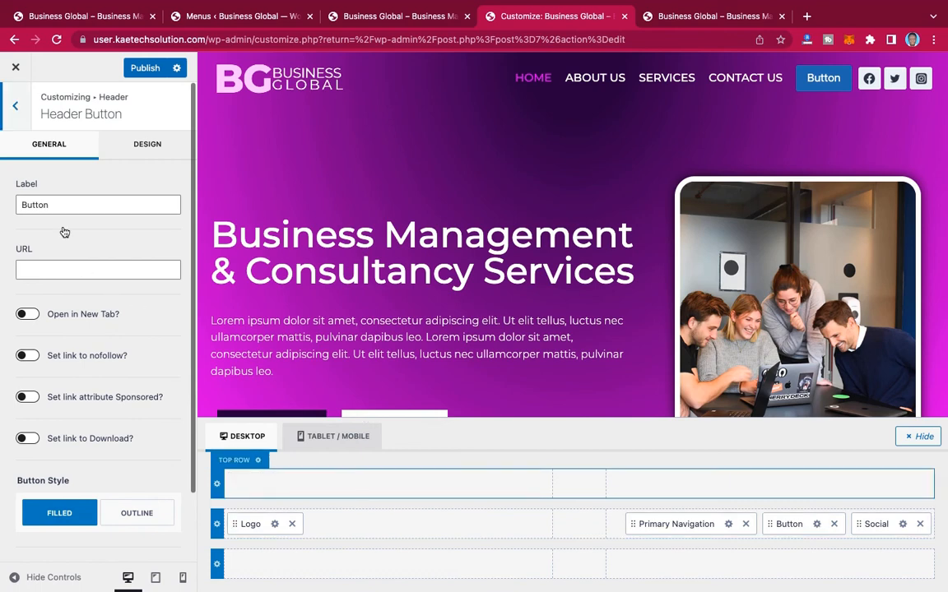
left_click_drag(50, 205, 9, 194)
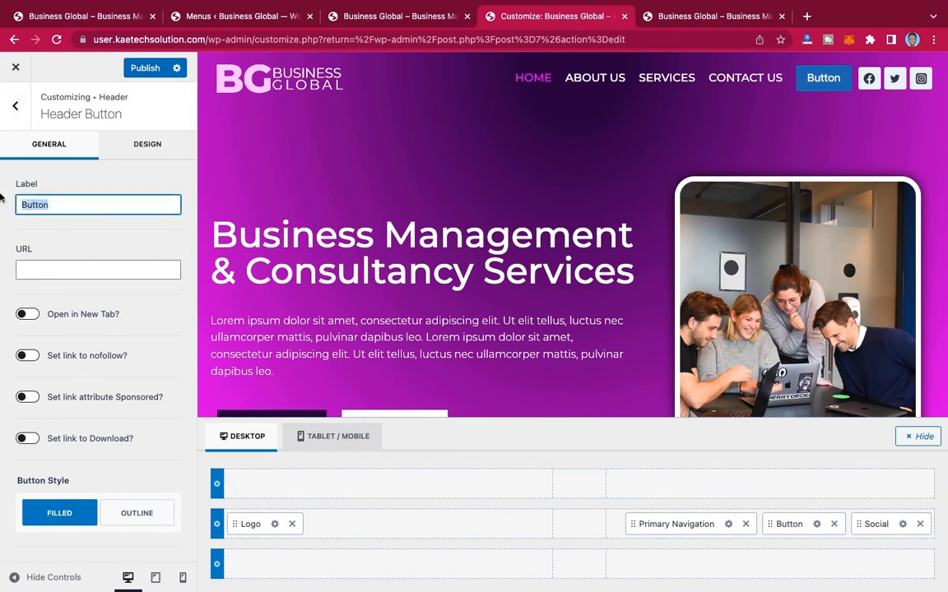
type("GET STAR")
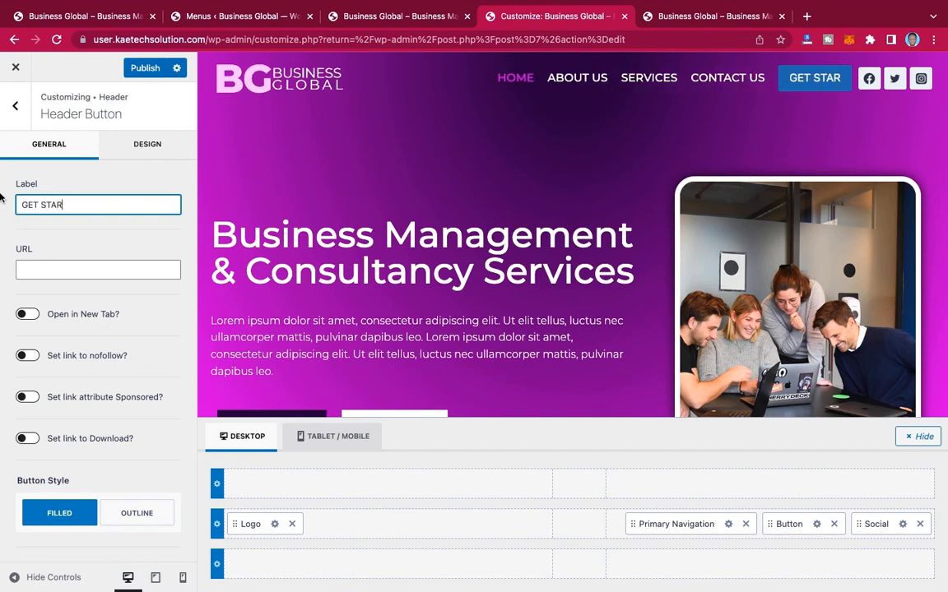
type("TED")
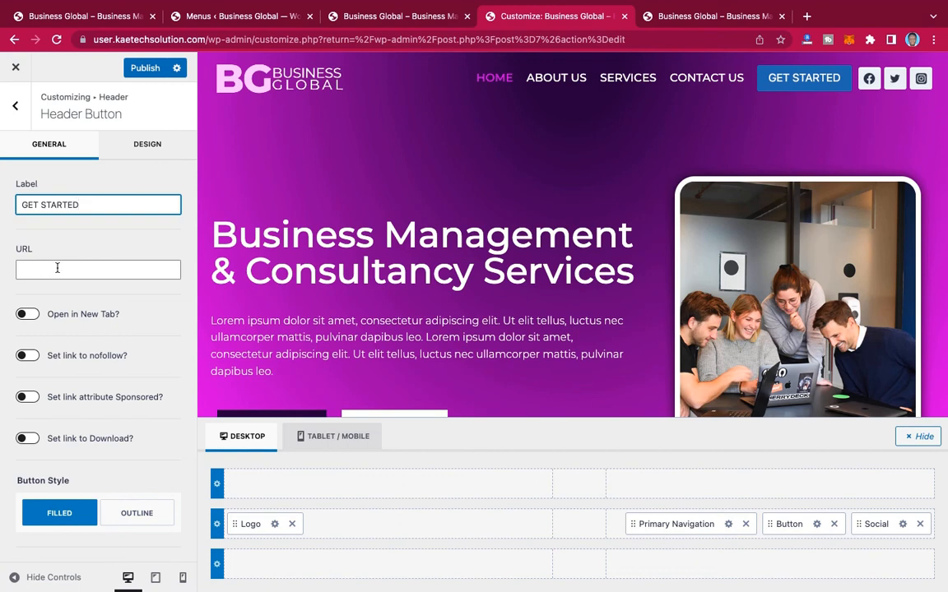
scroll(126, 323, "down", 2)
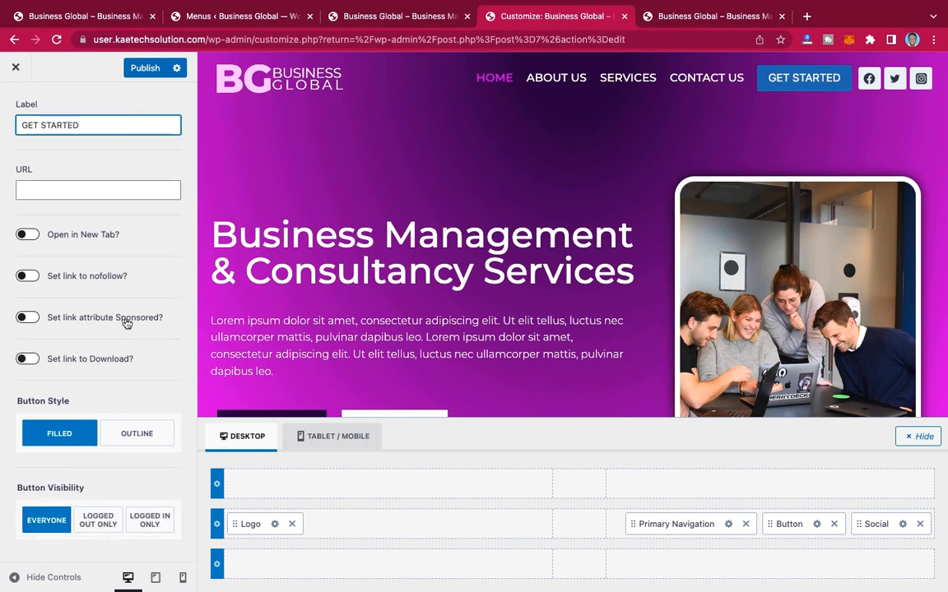
scroll(126, 323, "up", 2)
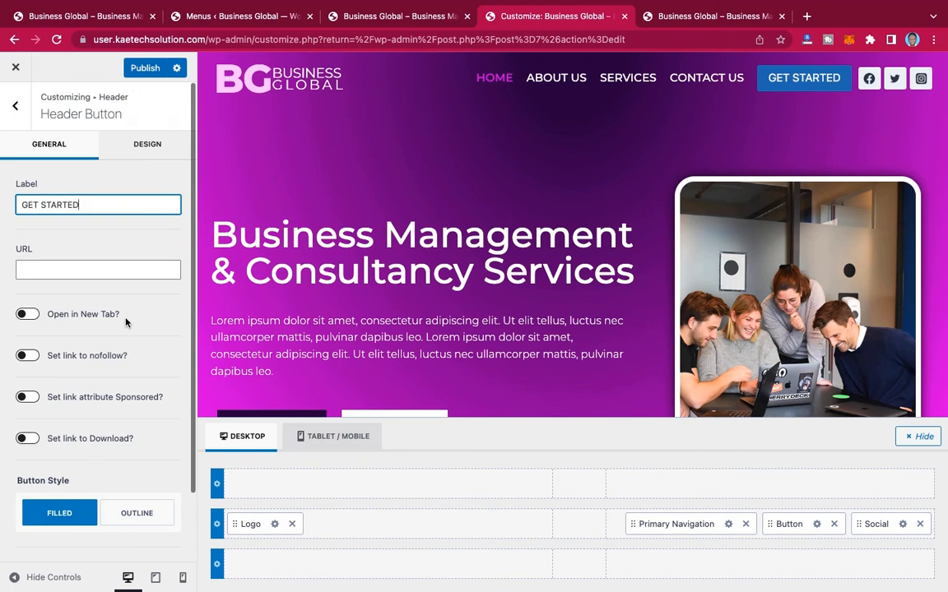
Step: Set the header button's initial background color to magenta, D006F5, using the copied hex code
left_click(137, 149)
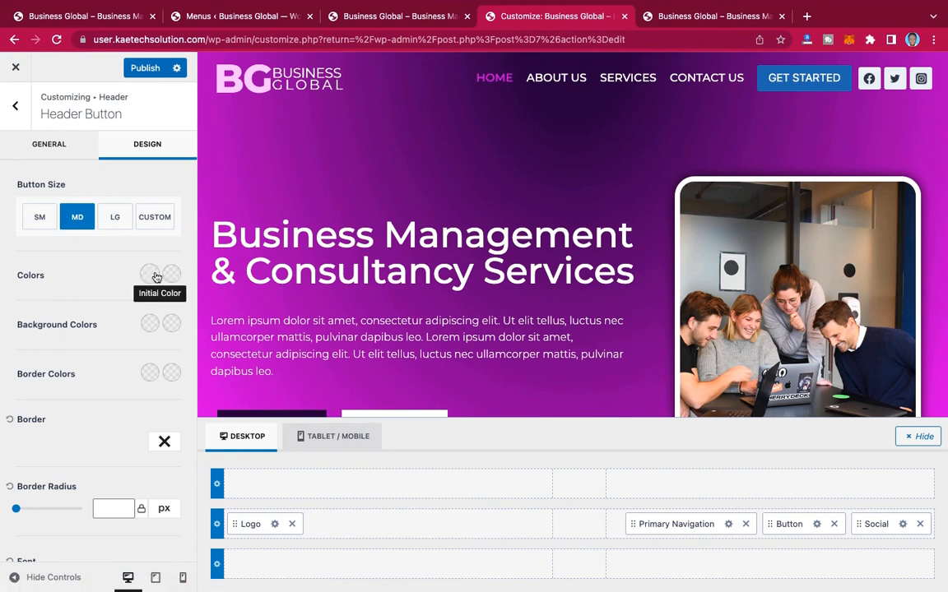
left_click(150, 324)
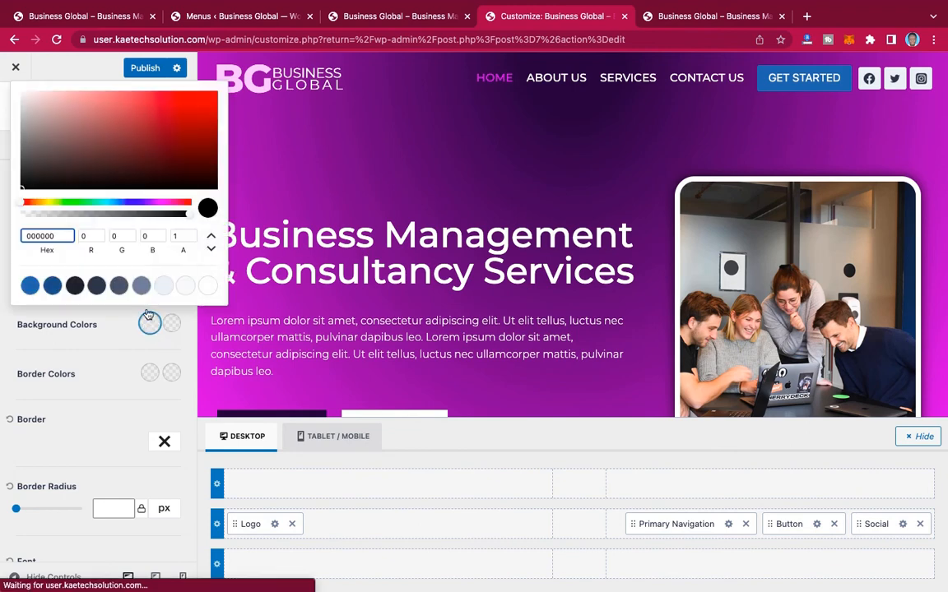
left_click_drag(71, 236, 12, 236)
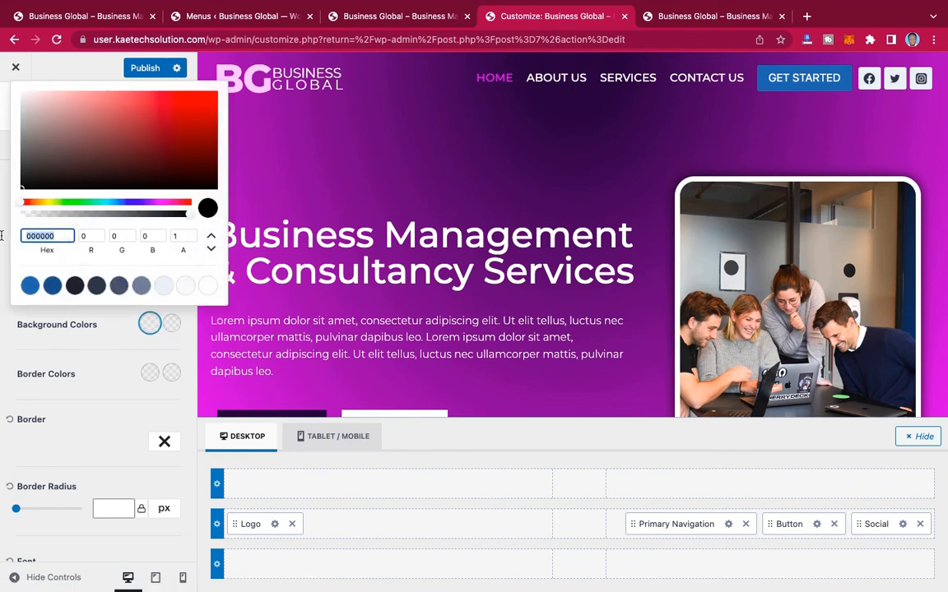
type("D006F5")
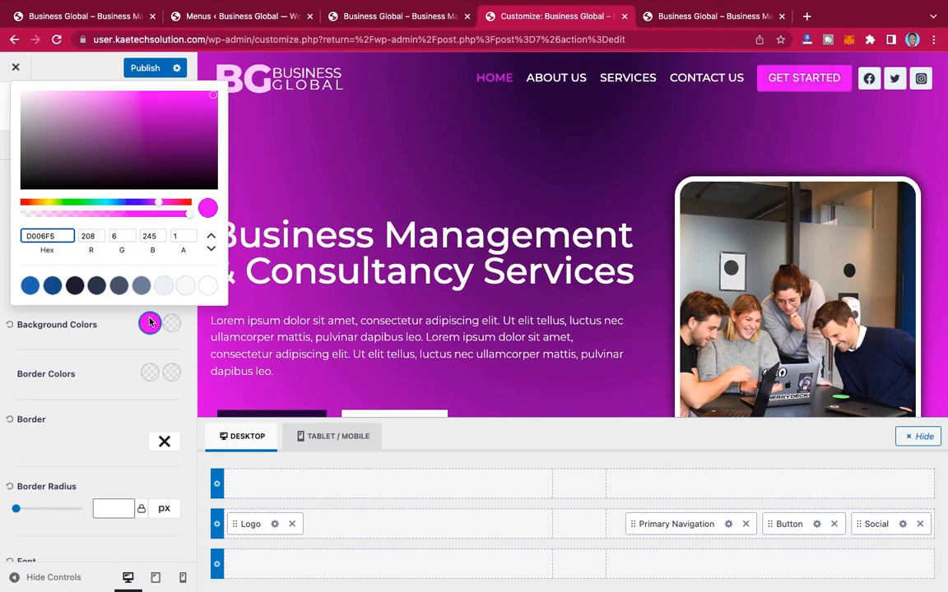
left_click(151, 326)
left_click(151, 325)
Step: Set the header button's hover background color to dark purple, 5B038D
left_click(172, 326)
left_click(172, 326)
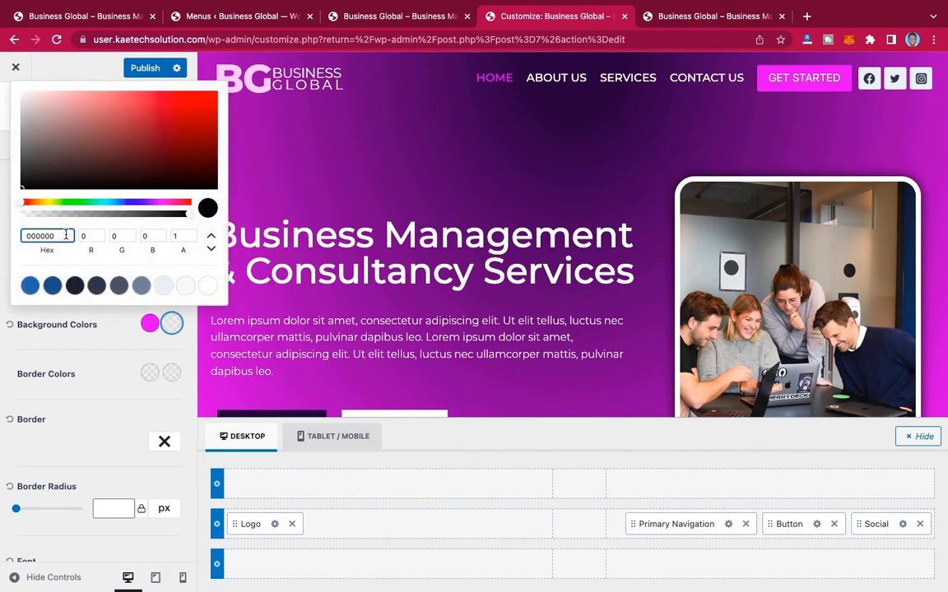
left_click(152, 202)
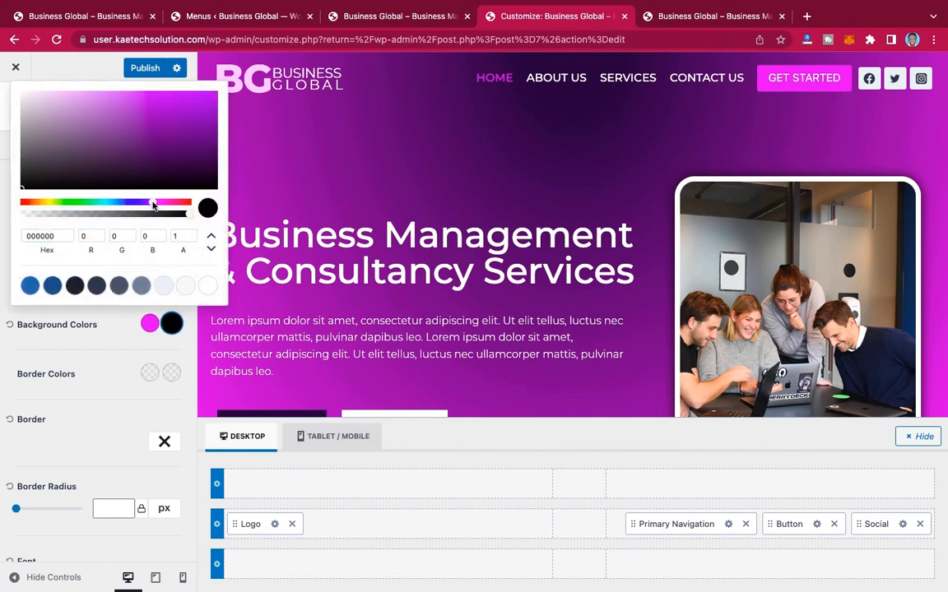
left_click(213, 134)
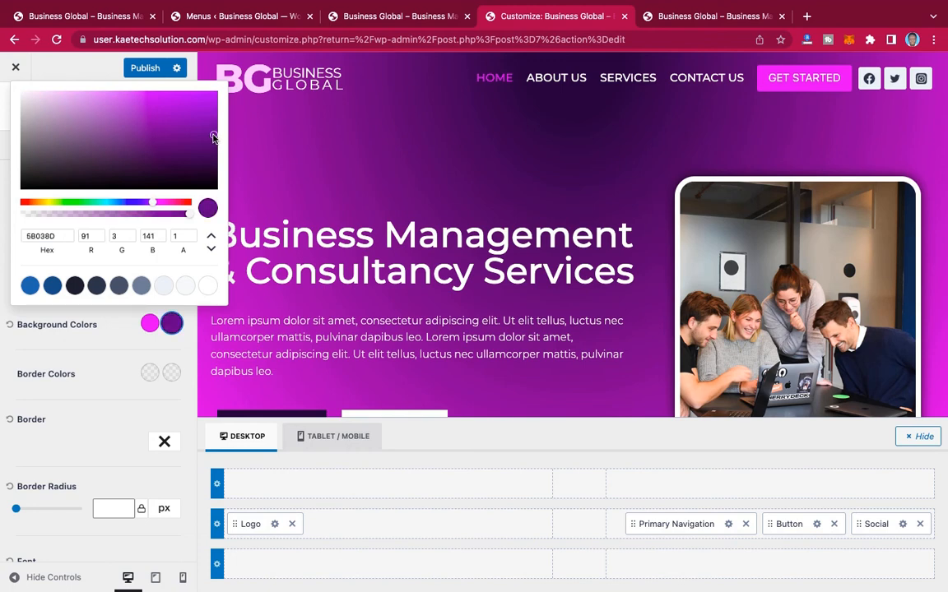
Step: Set the style of the header's Social element to Outline
left_click(114, 334)
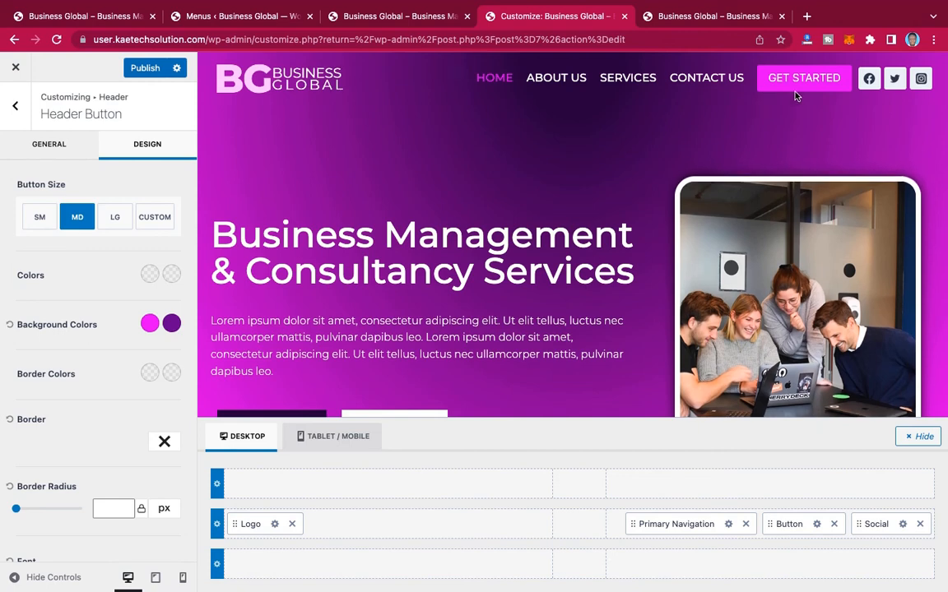
left_click(905, 524)
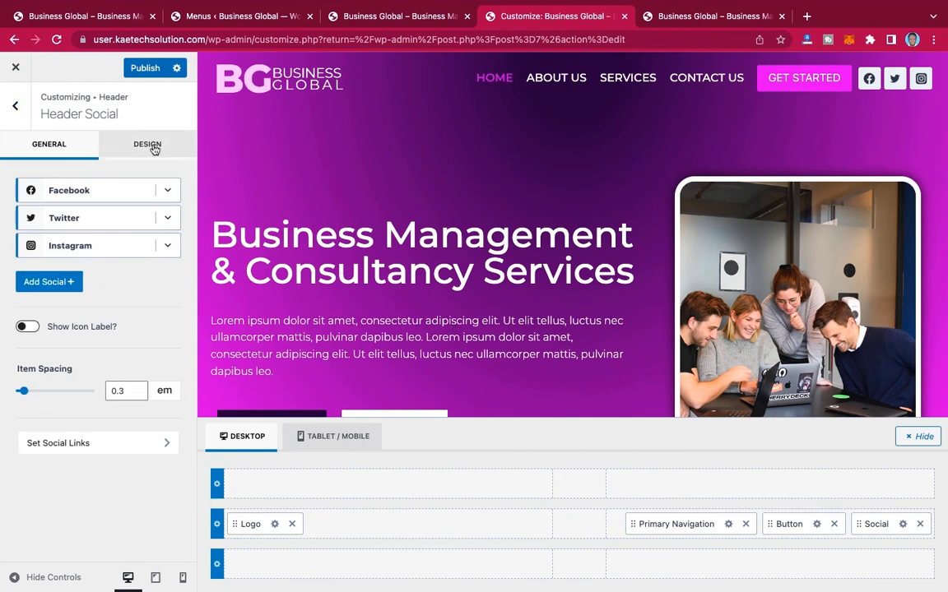
left_click(154, 149)
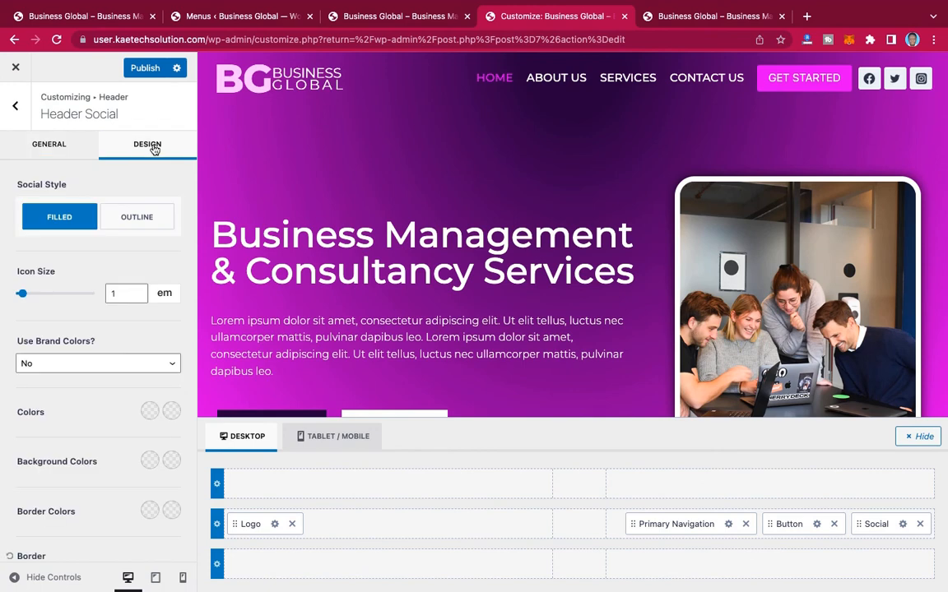
left_click(138, 221)
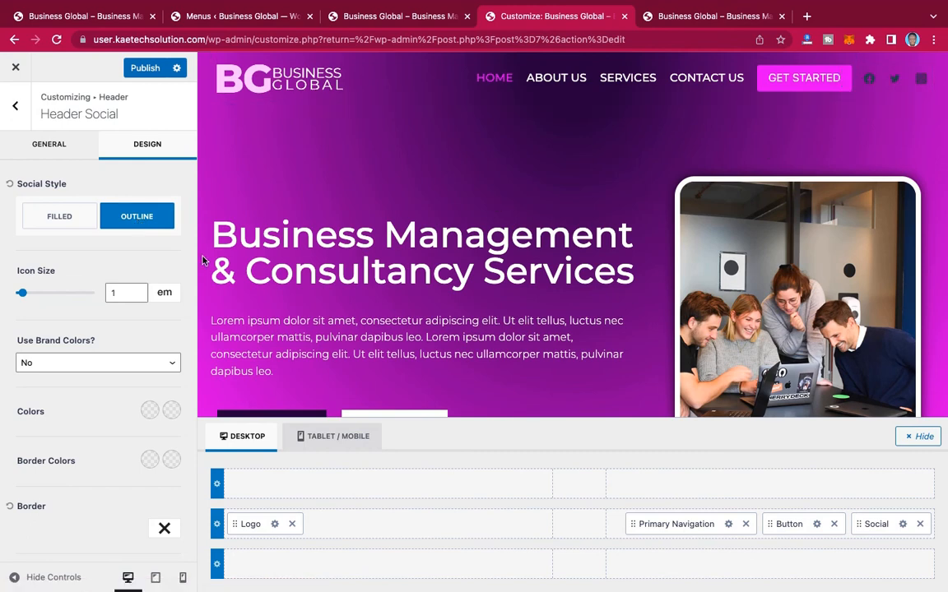
Step: Set the initial color of the header's social icons to white, FFFFFF, from the palette
scroll(50, 308, "down", 3)
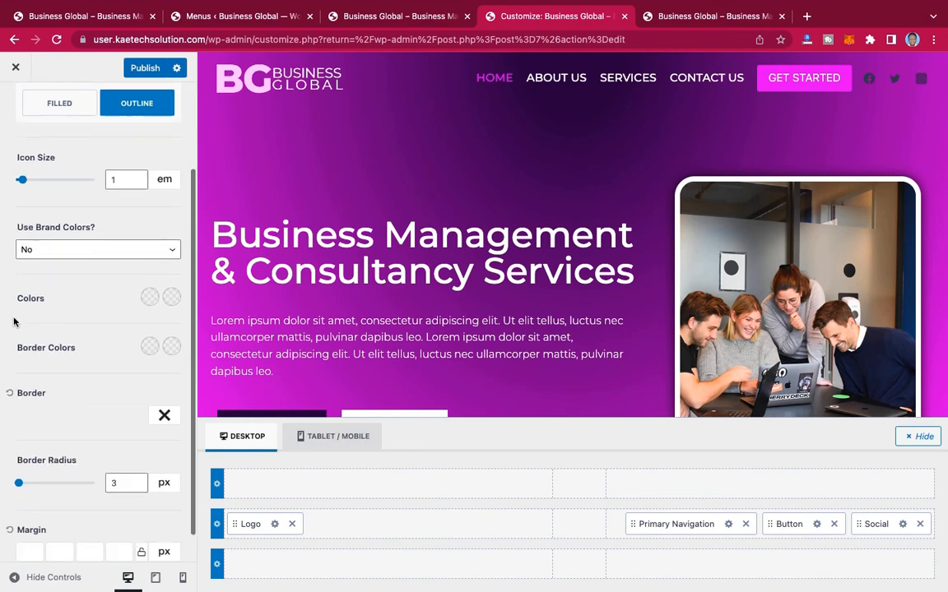
left_click(148, 298)
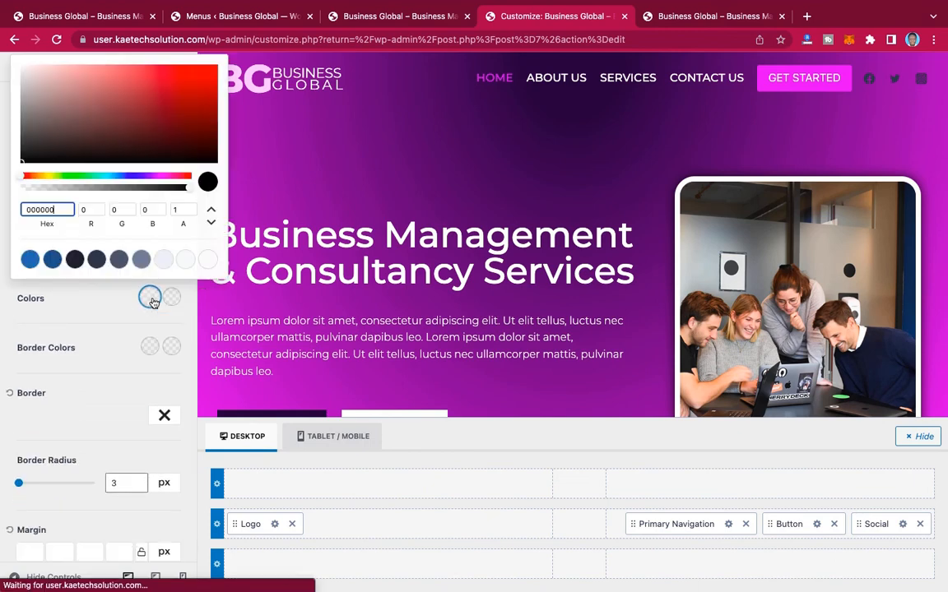
left_click(207, 260)
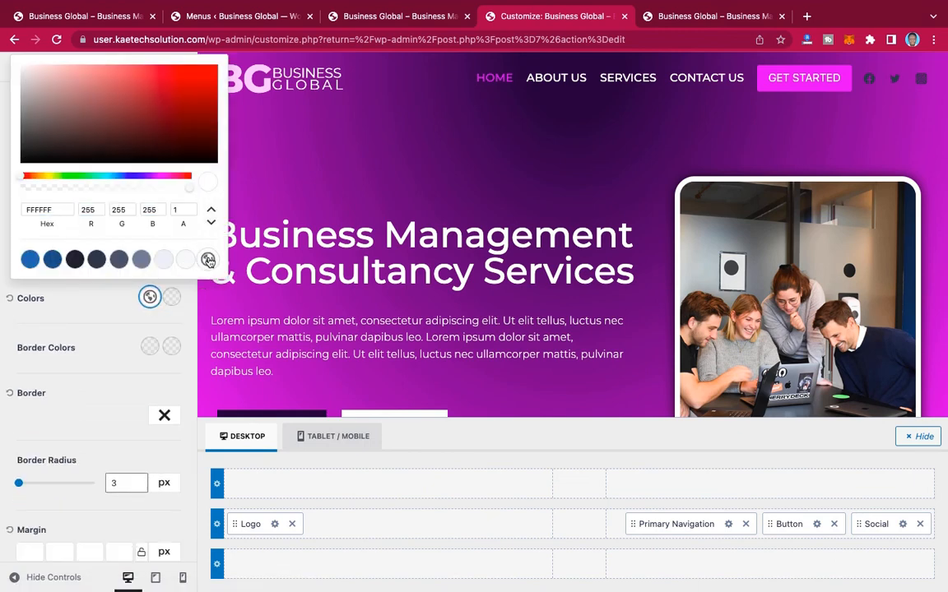
left_click(151, 298)
Step: Set the hover color of the header's social icons to magenta using the copied hex code
left_click(172, 298)
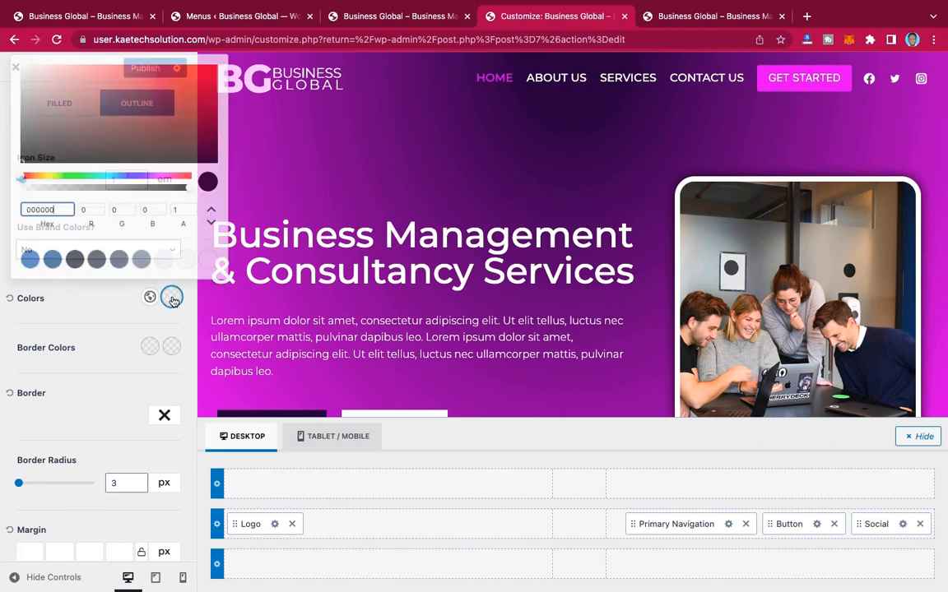
left_click_drag(54, 209, 2, 210)
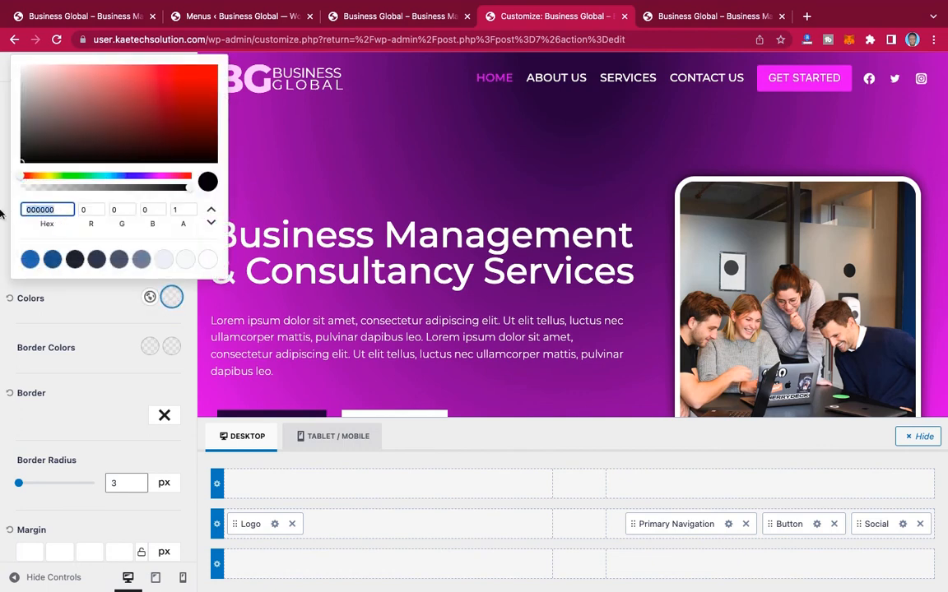
type("D006F5")
left_click(121, 318)
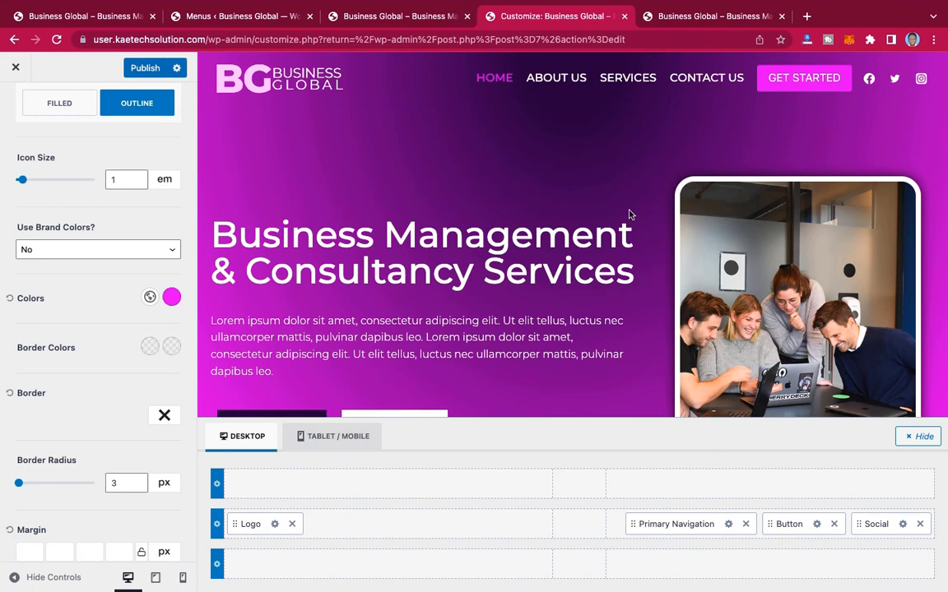
Step: Publish the header changes and reload the live Business Global homepage to check them
left_click(146, 68)
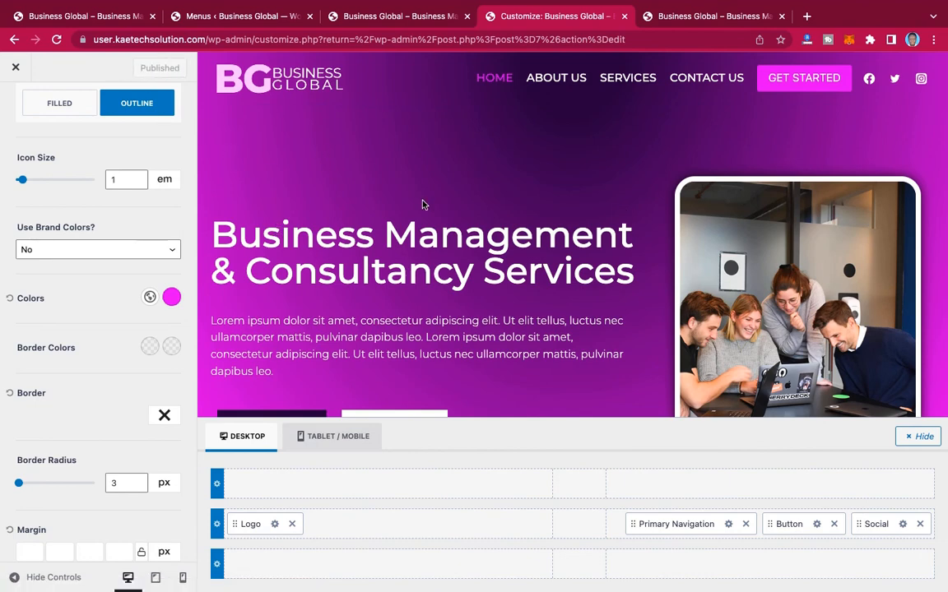
left_click(679, 16)
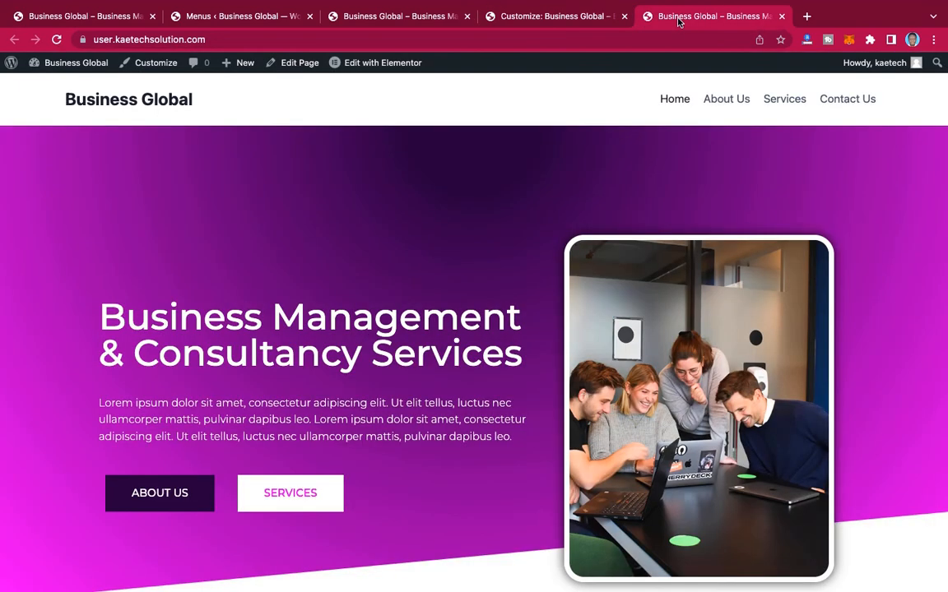
left_click(56, 40)
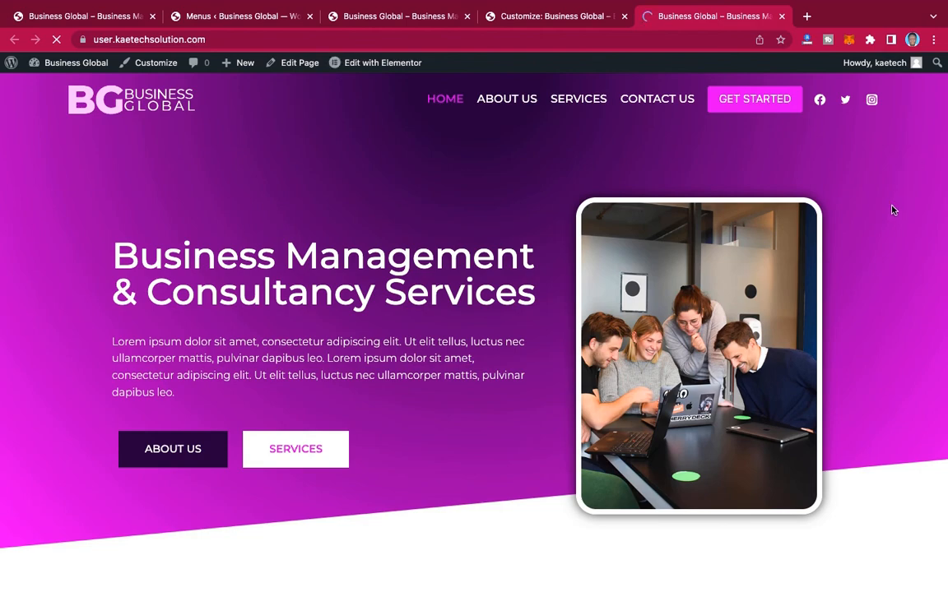
scroll(891, 207, "down", 5)
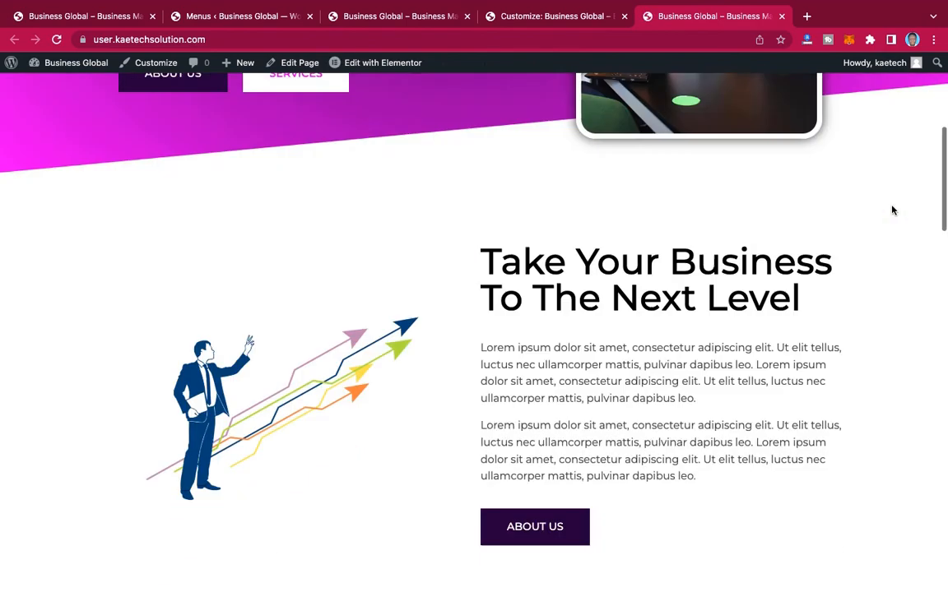
scroll(892, 207, "up", 5)
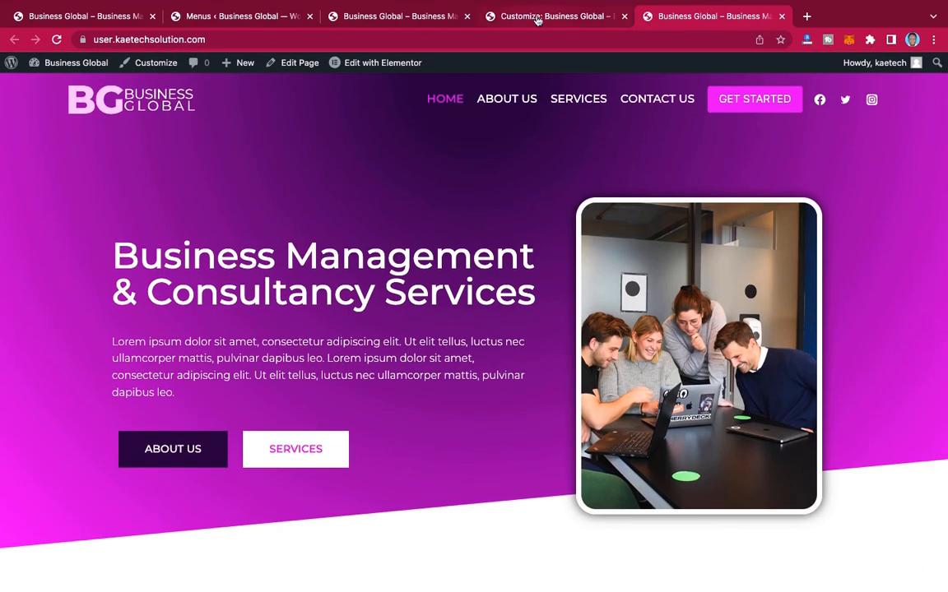
Step: Return to the customizer and switch the header builder to the Tablet / Mobile layout
left_click(537, 19)
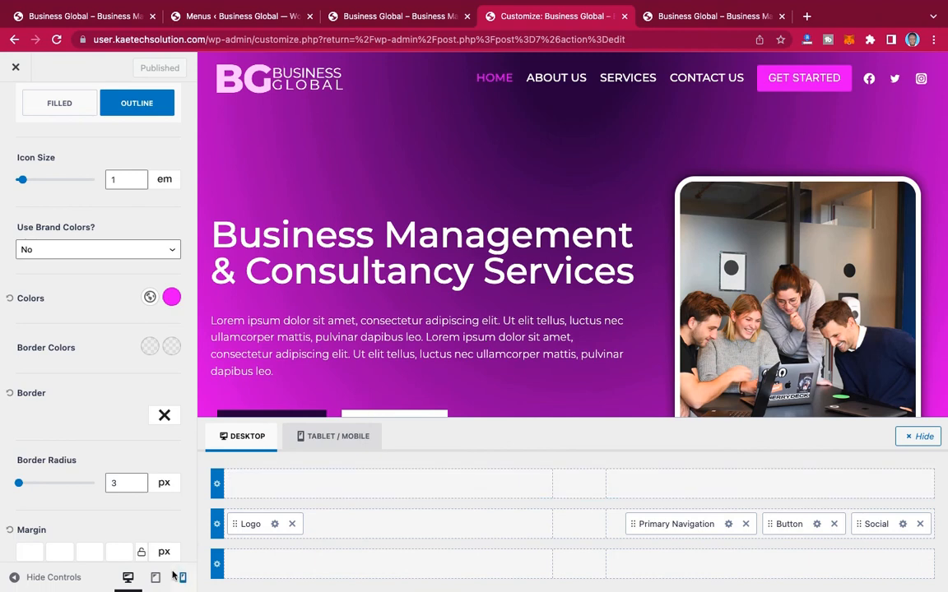
left_click(334, 441)
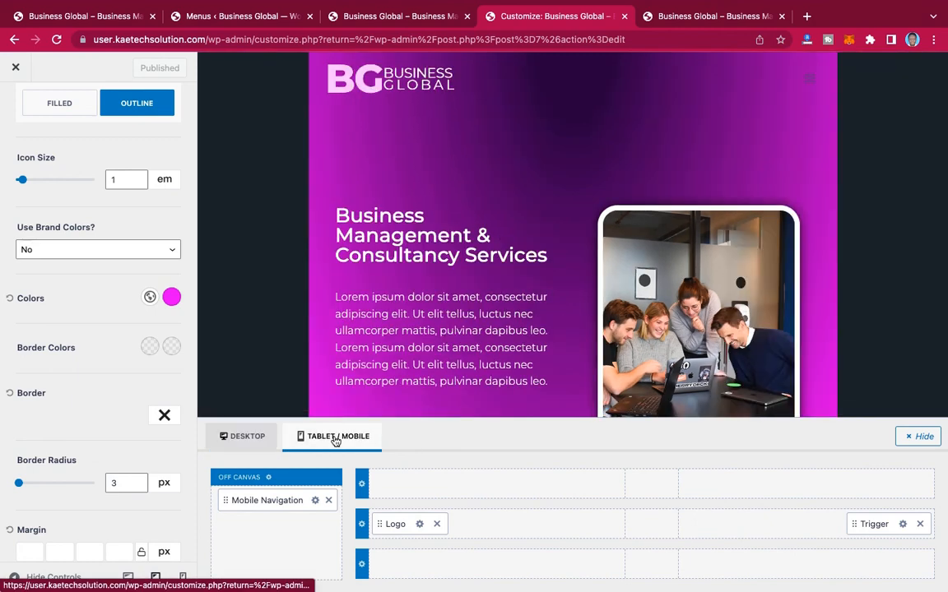
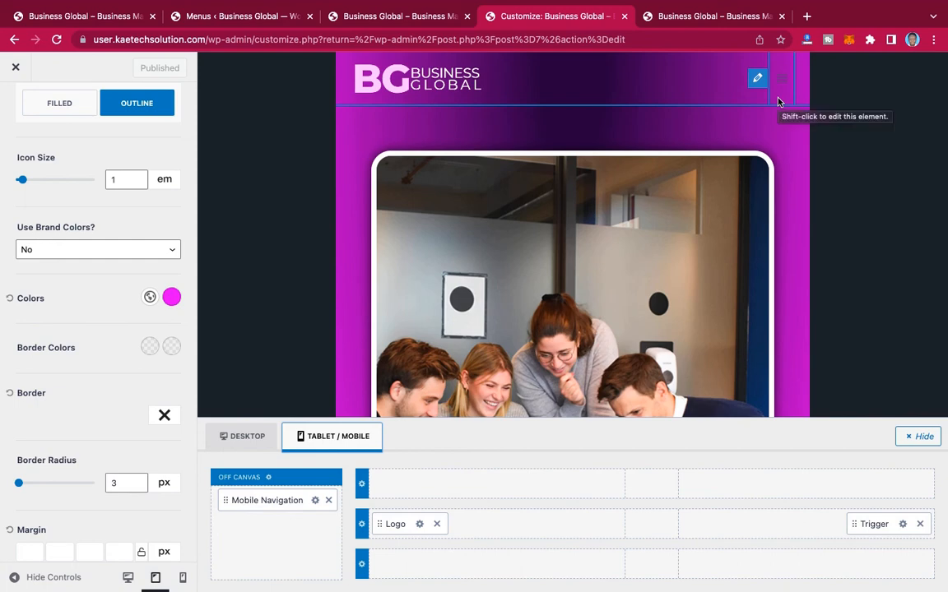
Step: Switch the mobile trigger to the thicker three-bar icon and set its icon size to 40 px
left_click(903, 525)
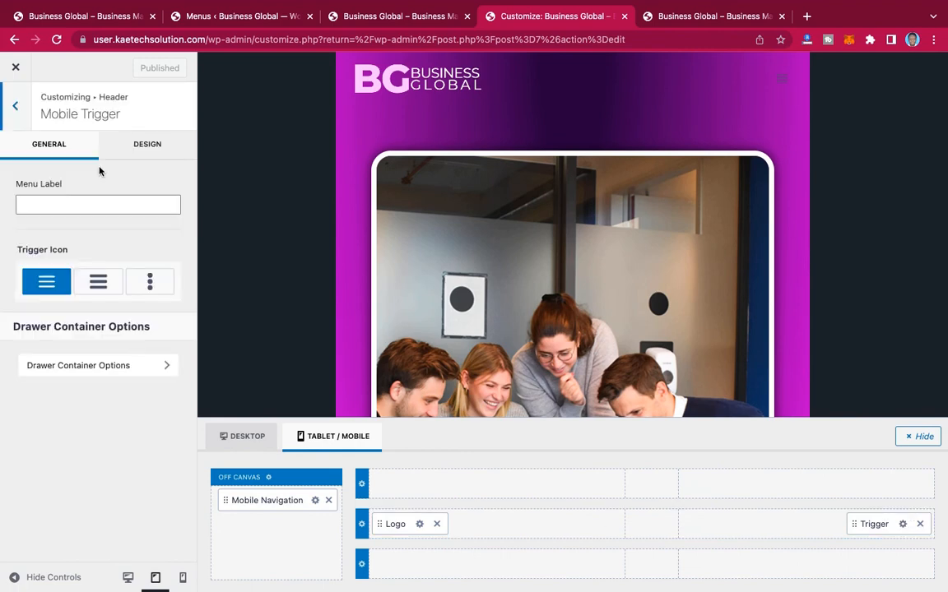
left_click(106, 288)
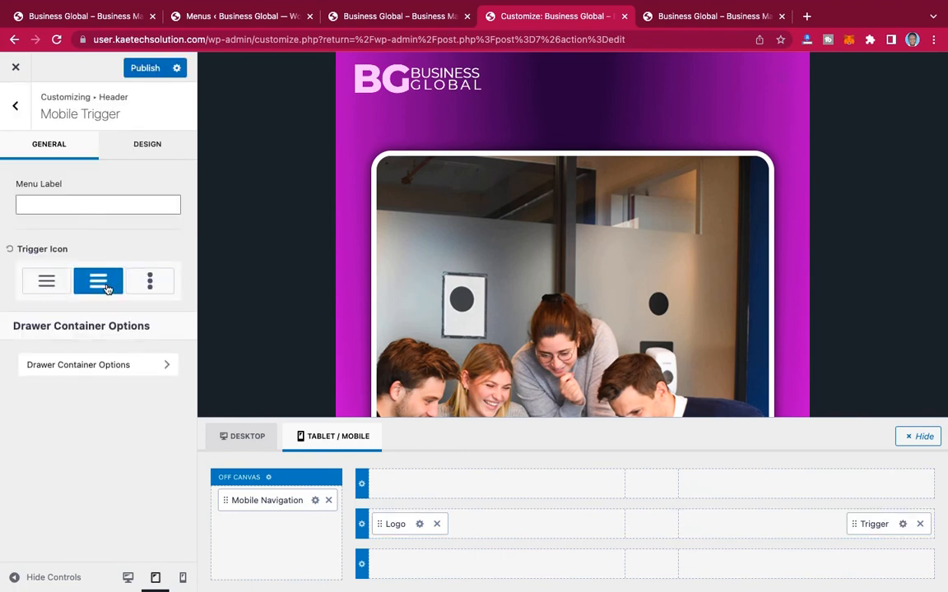
left_click(148, 146)
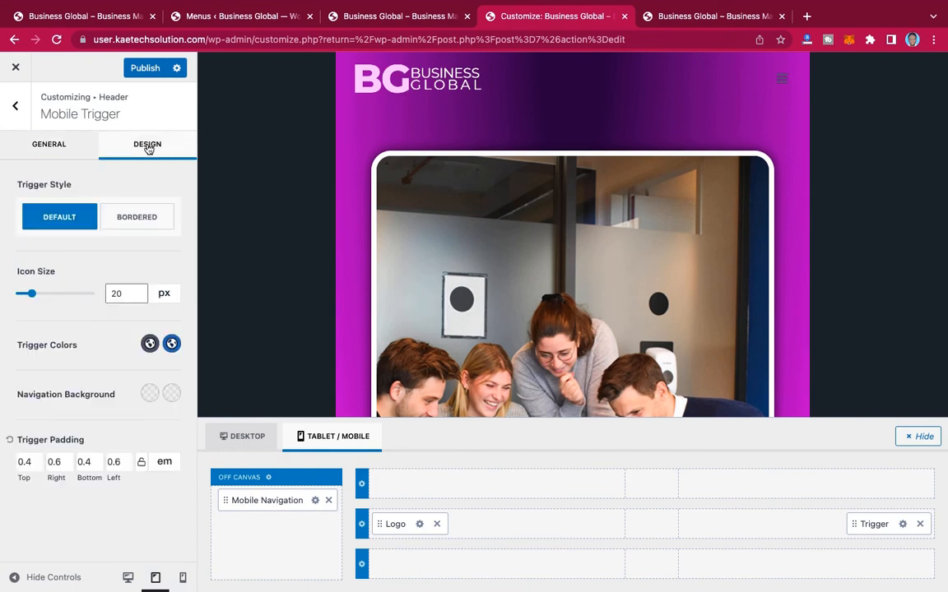
left_click_drag(33, 296, 49, 294)
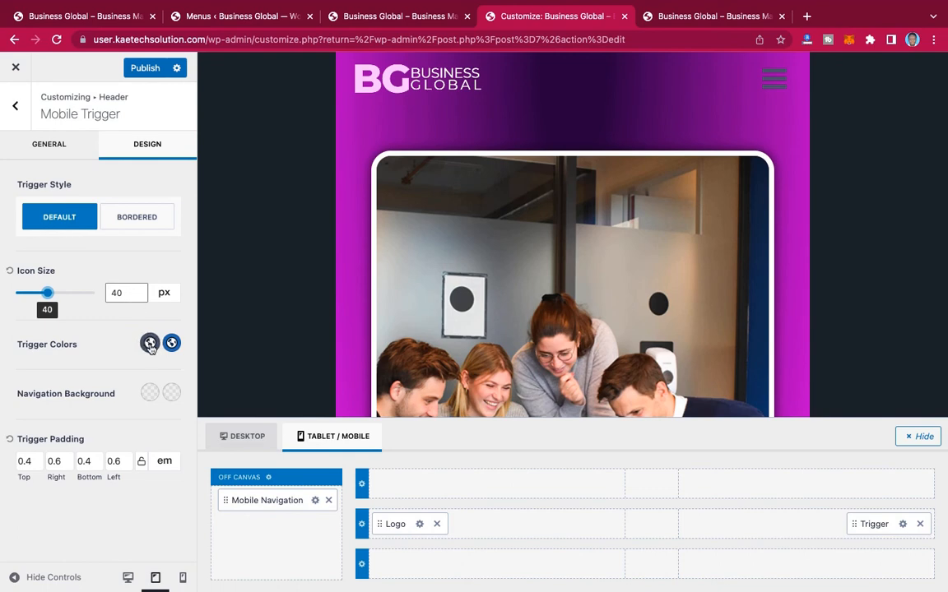
Step: Set the mobile trigger's initial color to white from the palette and its hover color to D006F5
left_click(150, 344)
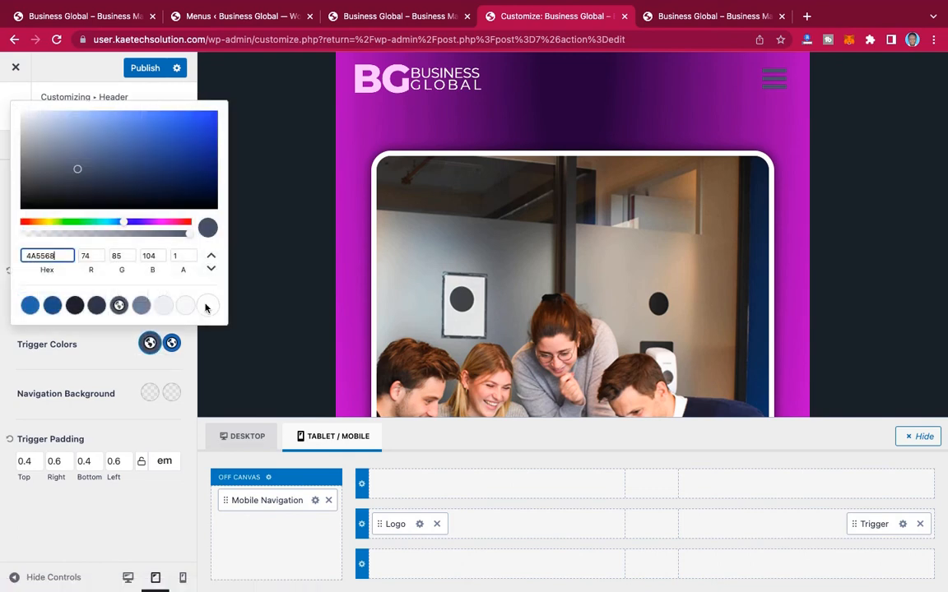
left_click(207, 305)
left_click(150, 344)
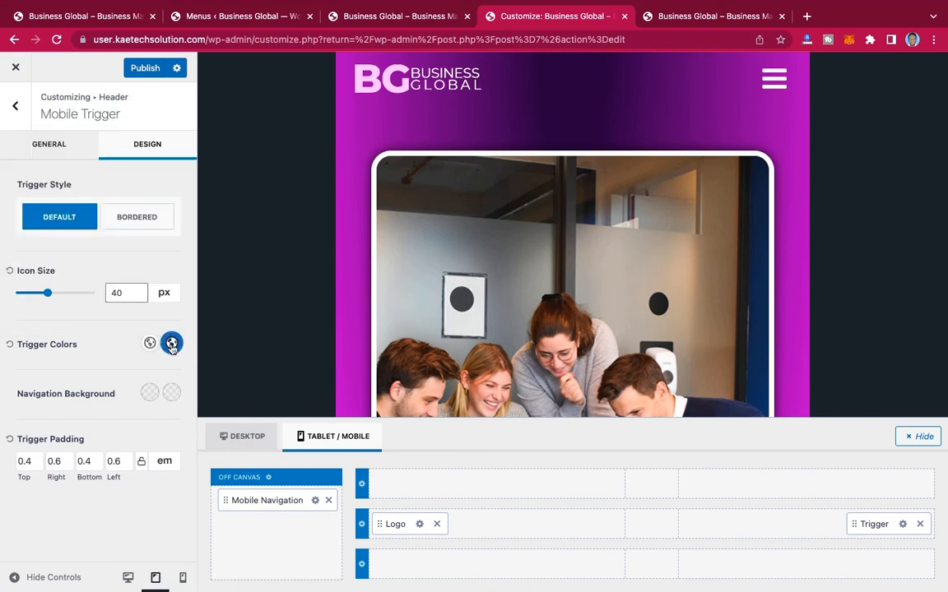
left_click(171, 344)
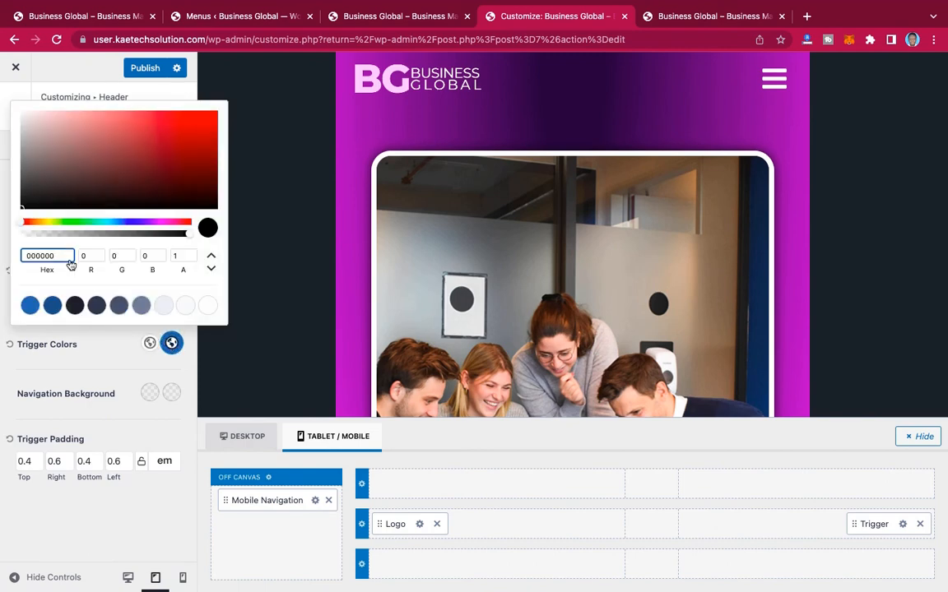
double_click(21, 256)
type("e600f5")
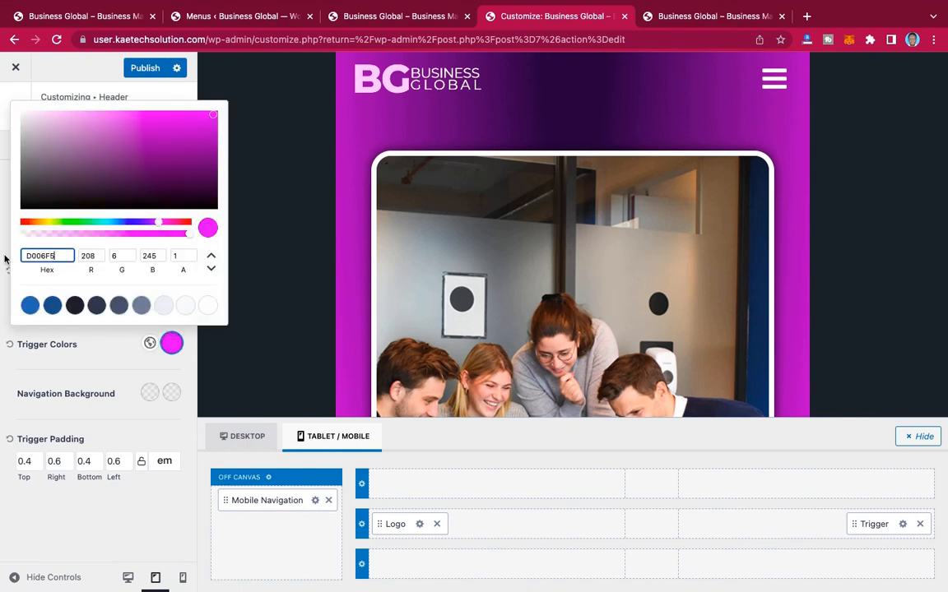
left_click(82, 357)
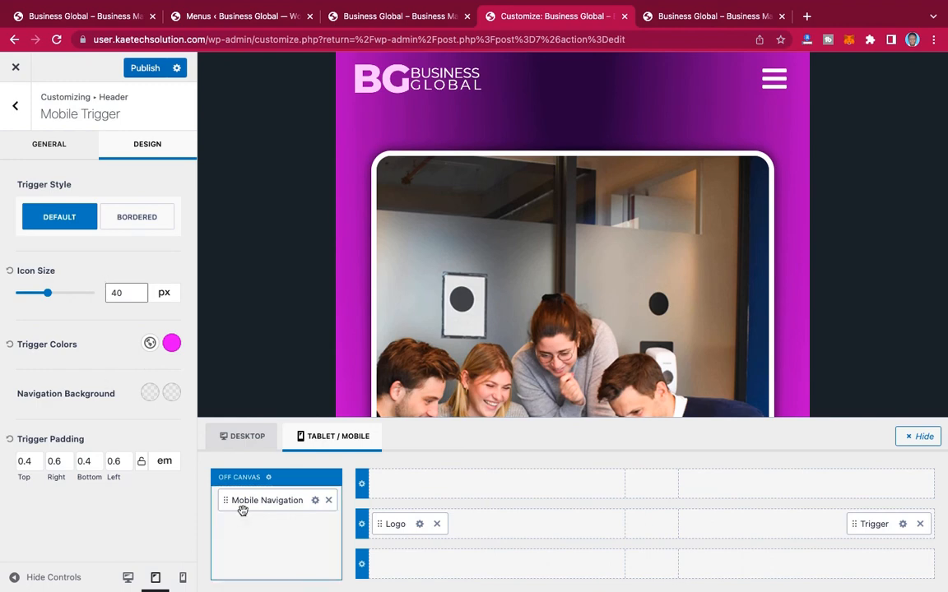
Step: Add Button and Social elements below Mobile Navigation in the off-canvas area and open the menu in the preview
left_click(278, 535)
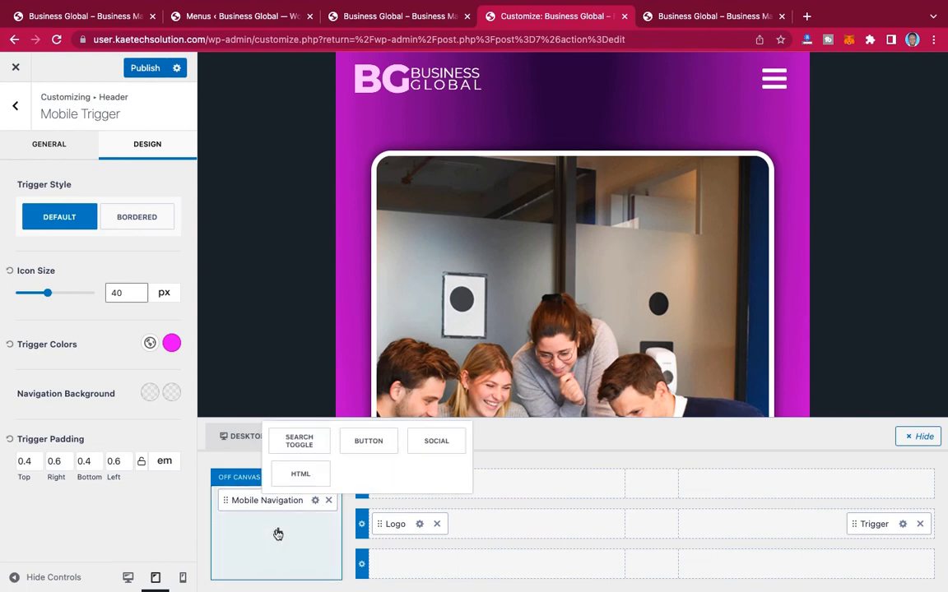
left_click(380, 447)
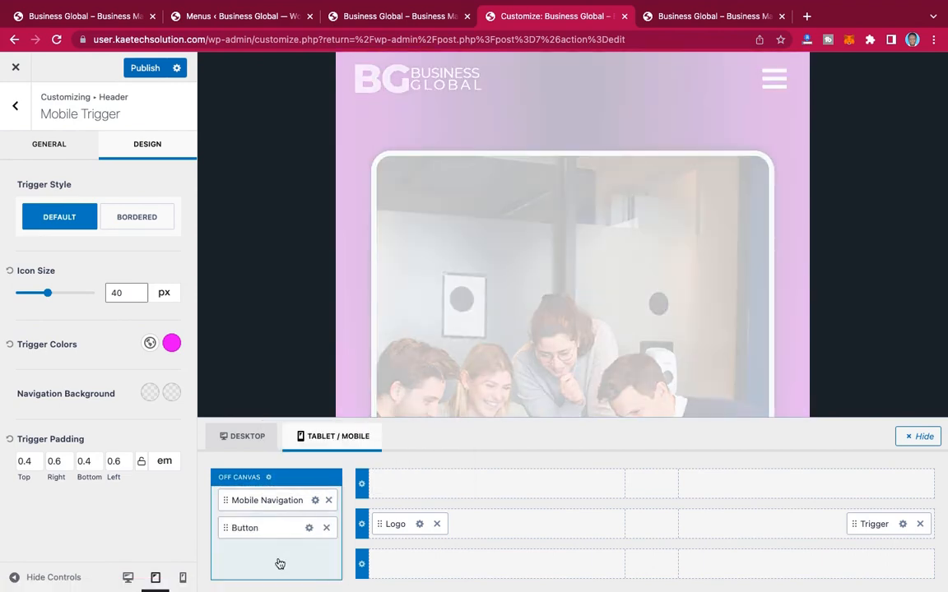
left_click(280, 564)
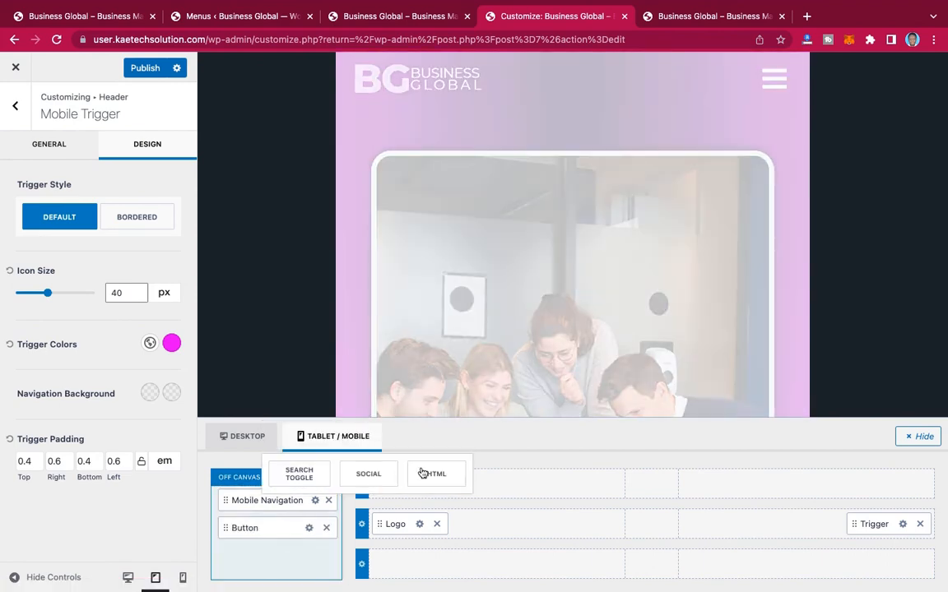
left_click(377, 478)
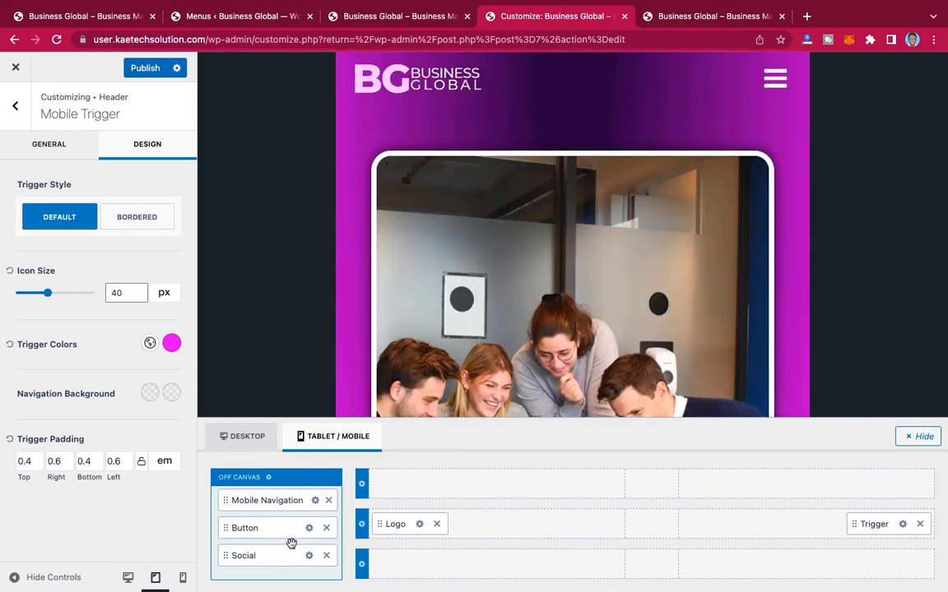
left_click(775, 81)
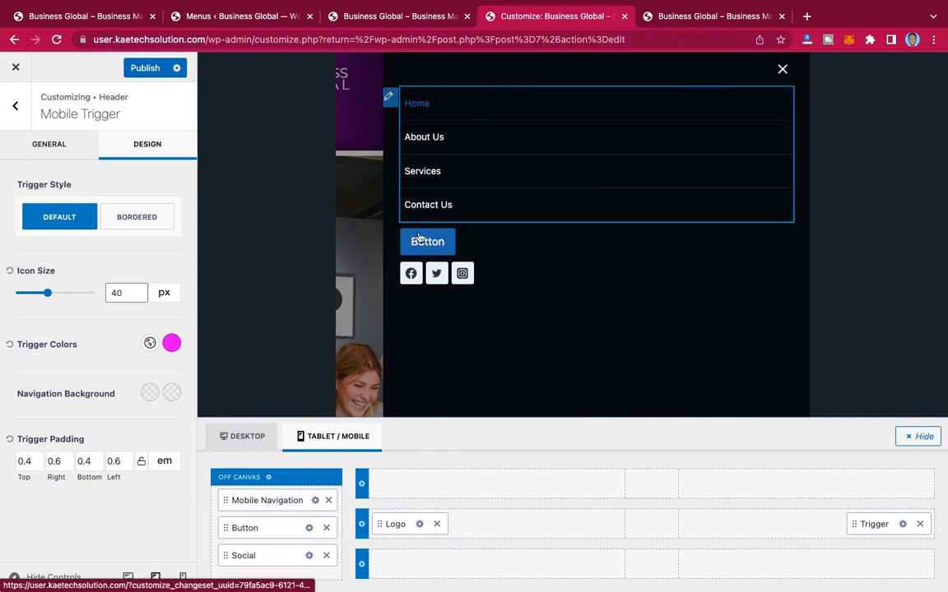
Step: Set the header off-canvas popup background to dark purple, 360E57
left_click(269, 479)
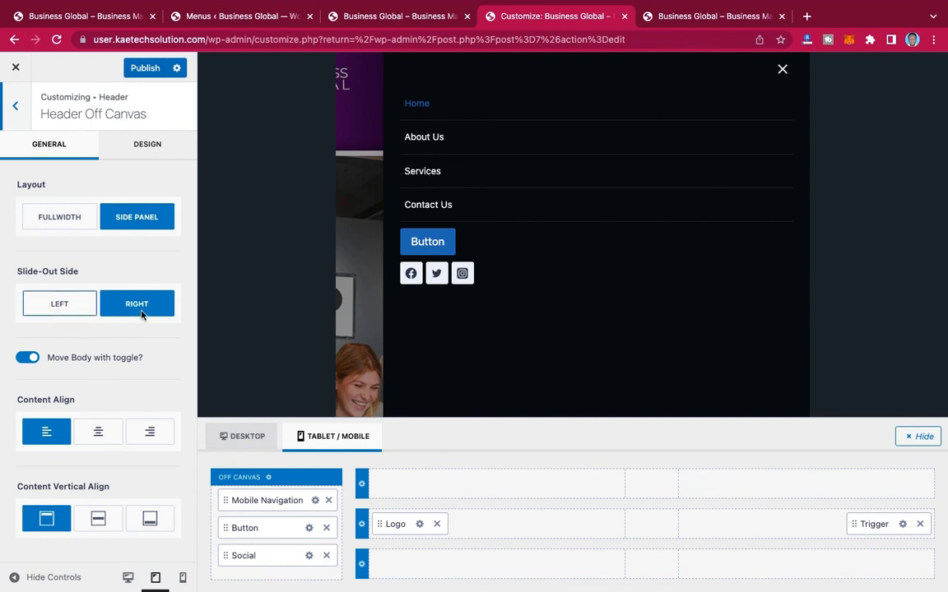
left_click(150, 147)
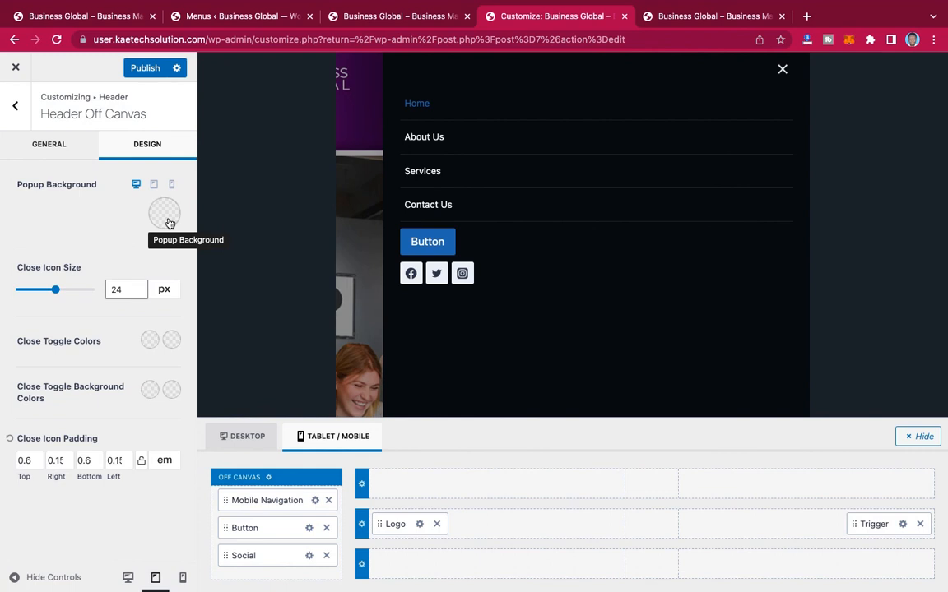
left_click(165, 215)
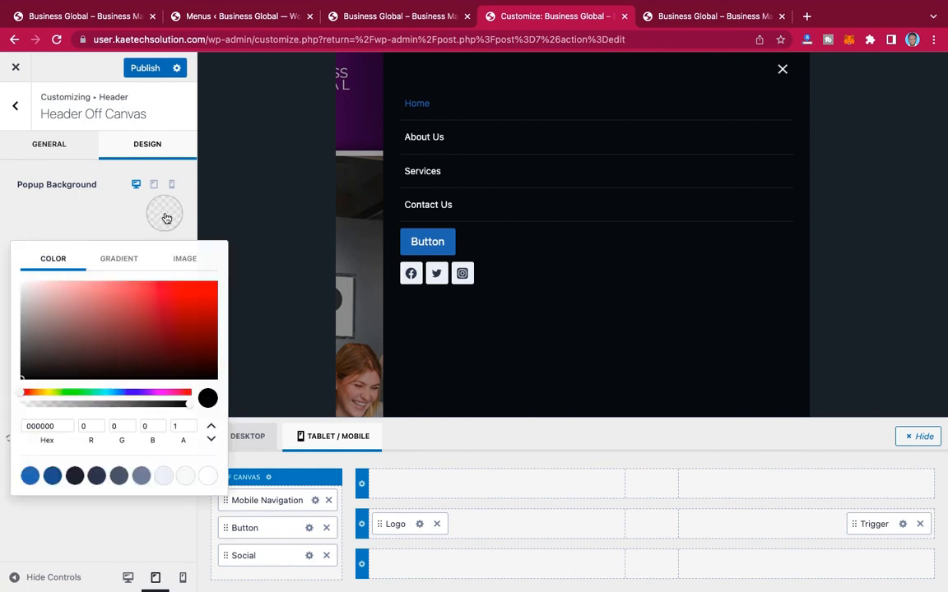
left_click(153, 393)
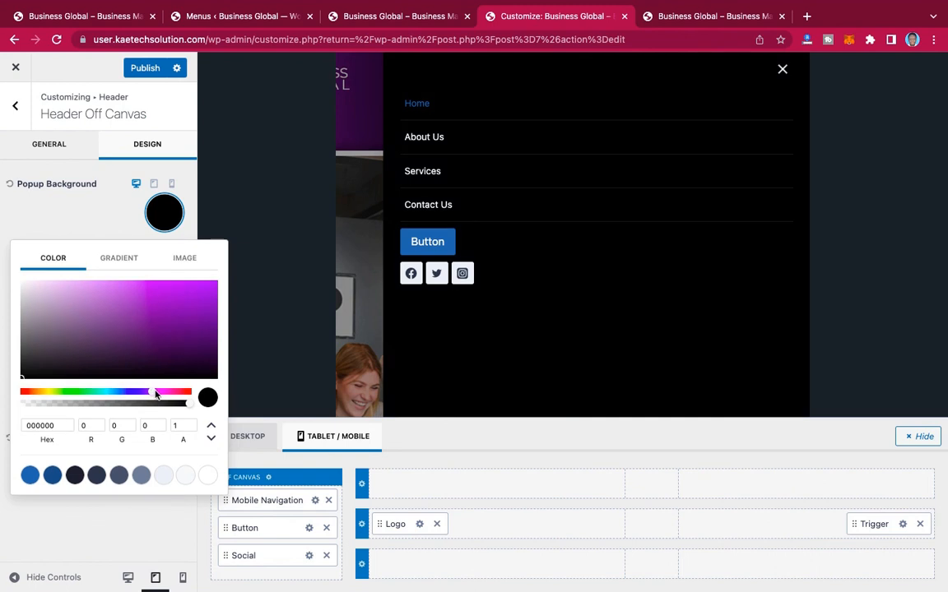
left_click_drag(157, 394, 152, 393)
left_click(213, 333)
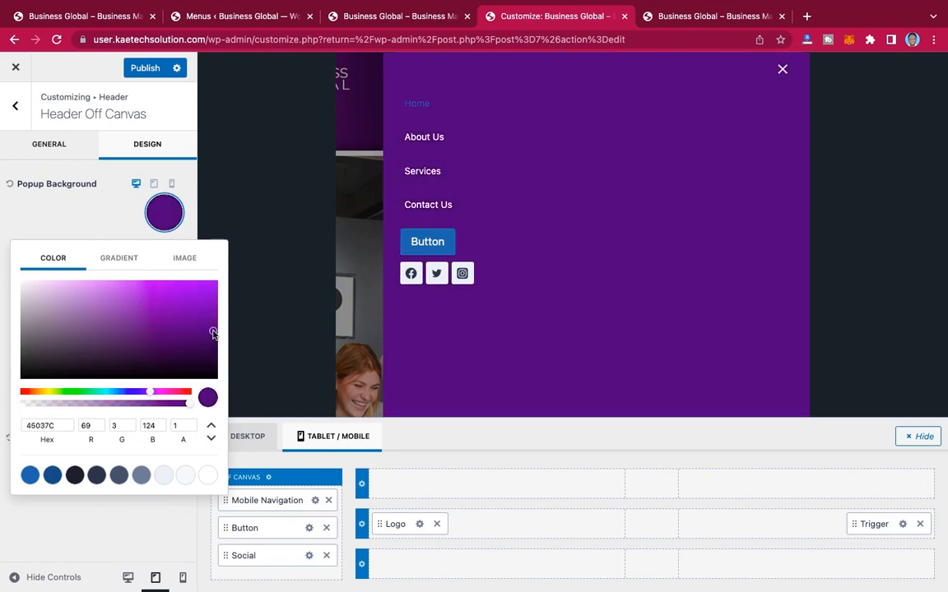
left_click_drag(213, 332, 186, 345)
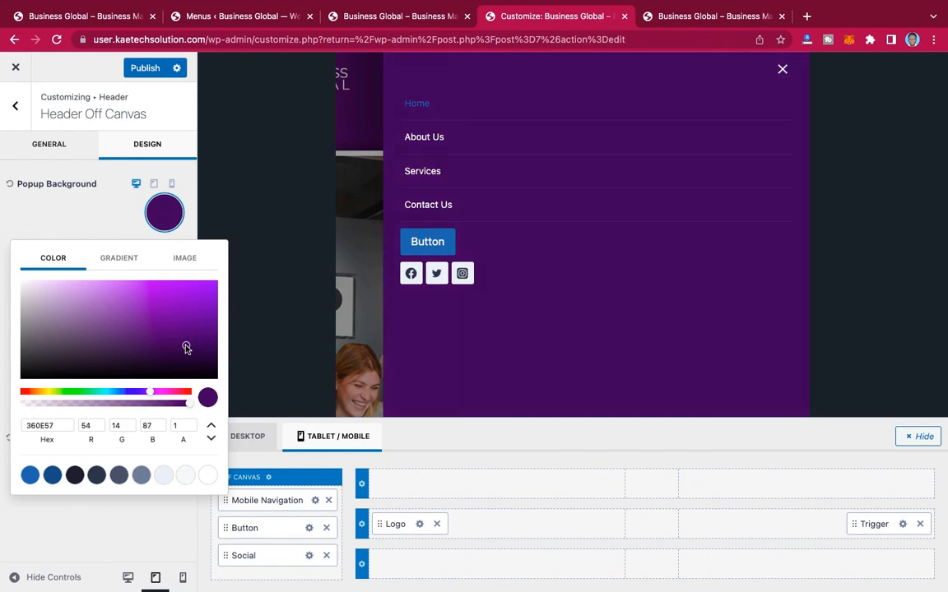
left_click(91, 232)
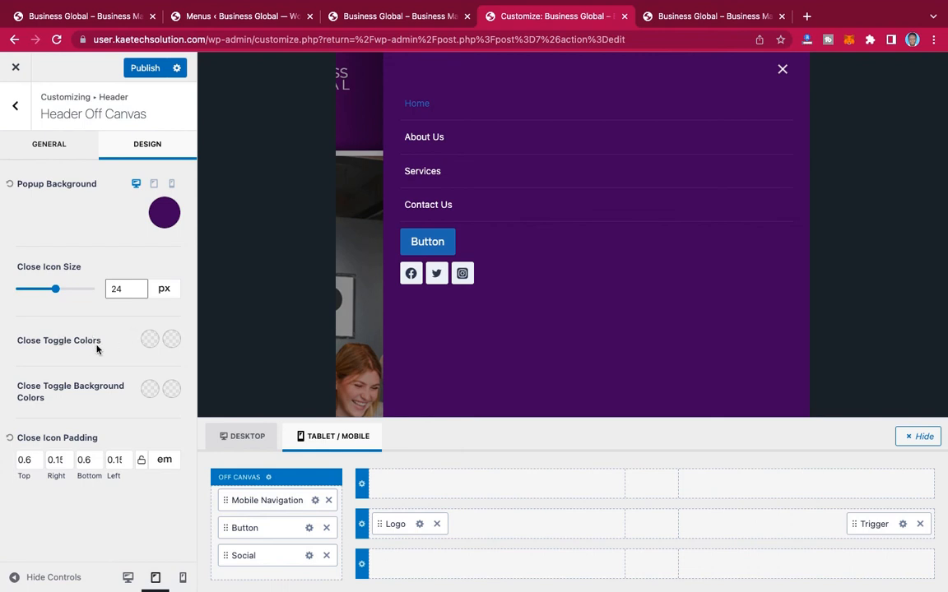
Step: Reduce the off-canvas popup background's opacity to 0.84
left_click(164, 213)
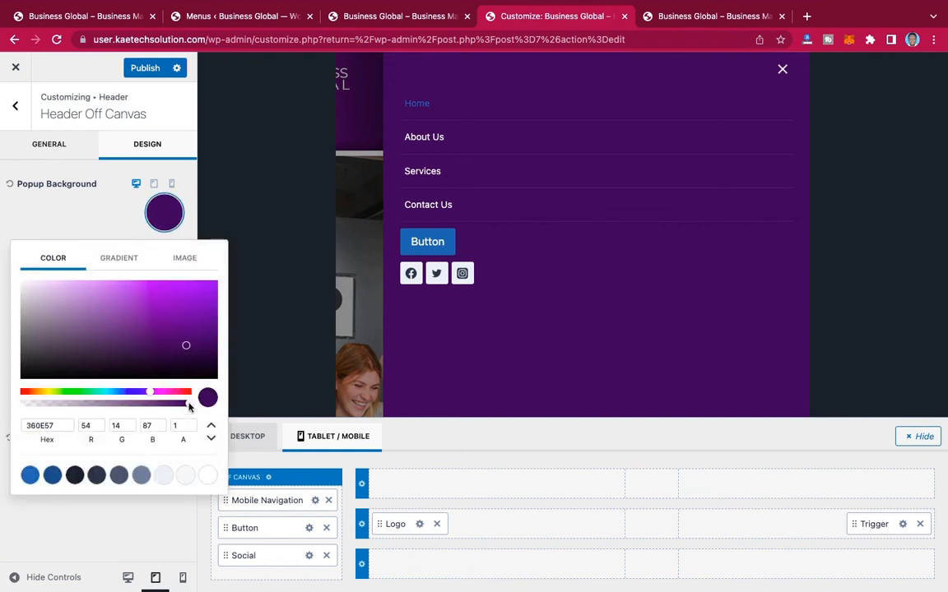
left_click_drag(186, 403, 163, 404)
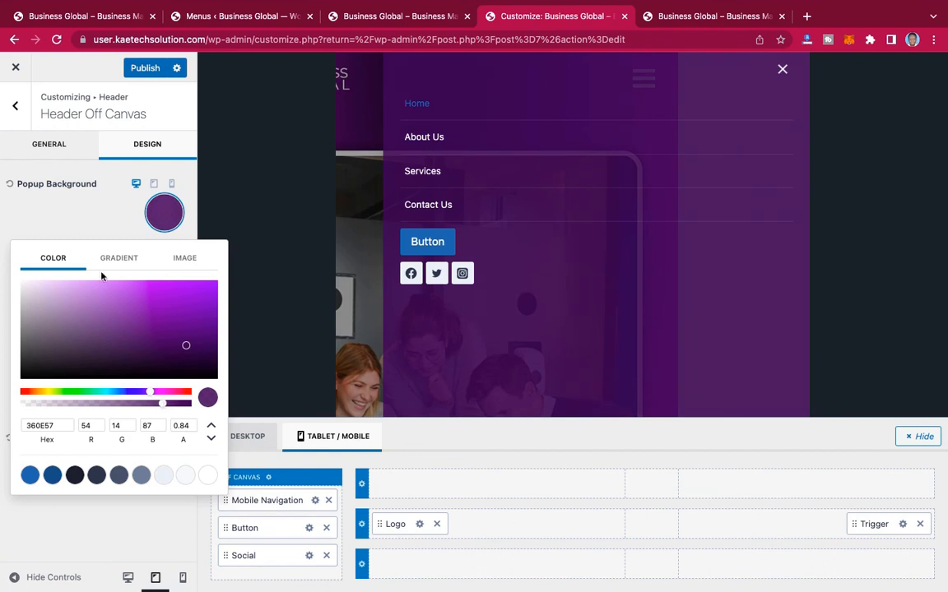
left_click(101, 238)
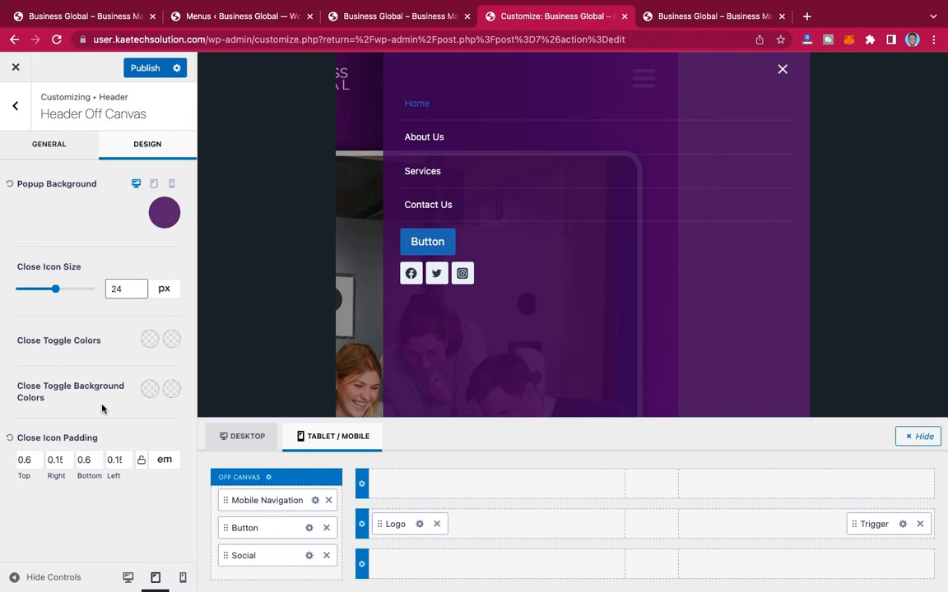
Step: Set the mobile navigation's hover and active link colors to D006F5
left_click(316, 501)
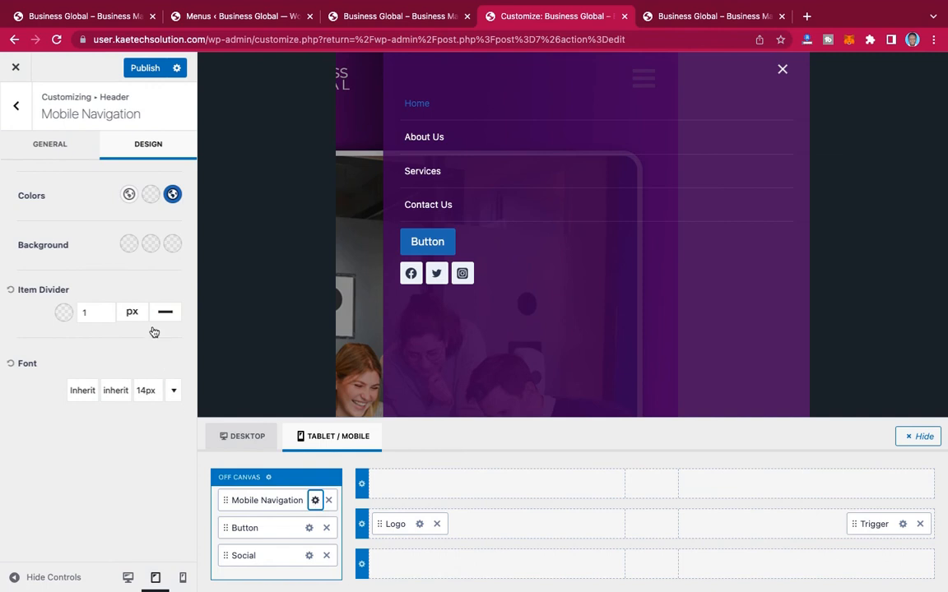
left_click(150, 196)
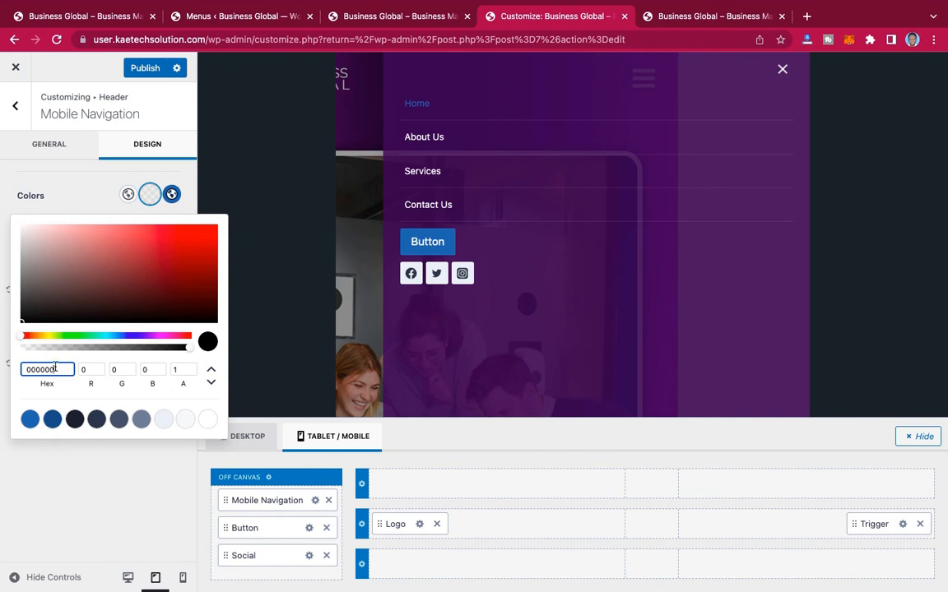
left_click_drag(55, 371, 12, 369)
type("D006F5")
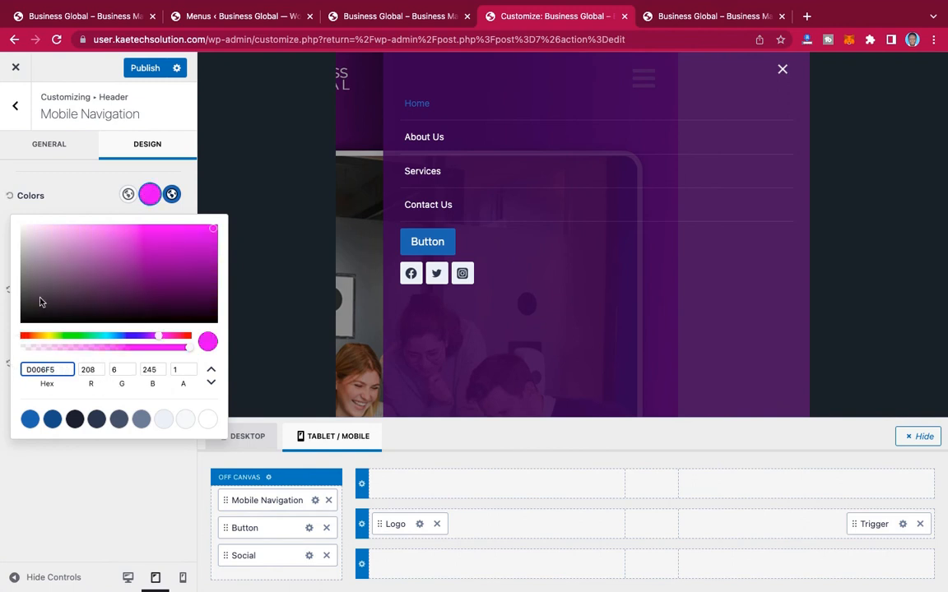
left_click(96, 195)
left_click(171, 195)
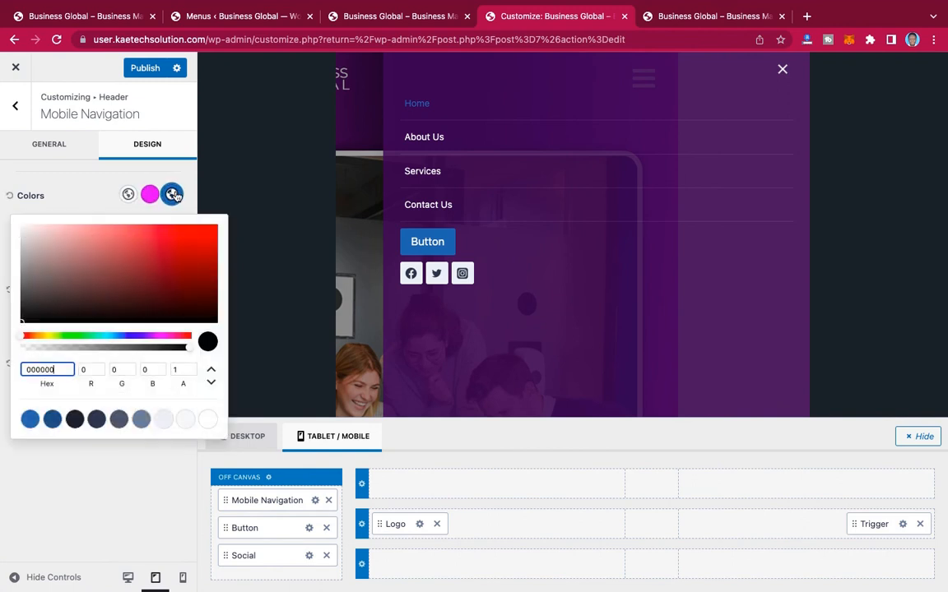
left_click_drag(53, 369, 4, 366)
type("D006F5")
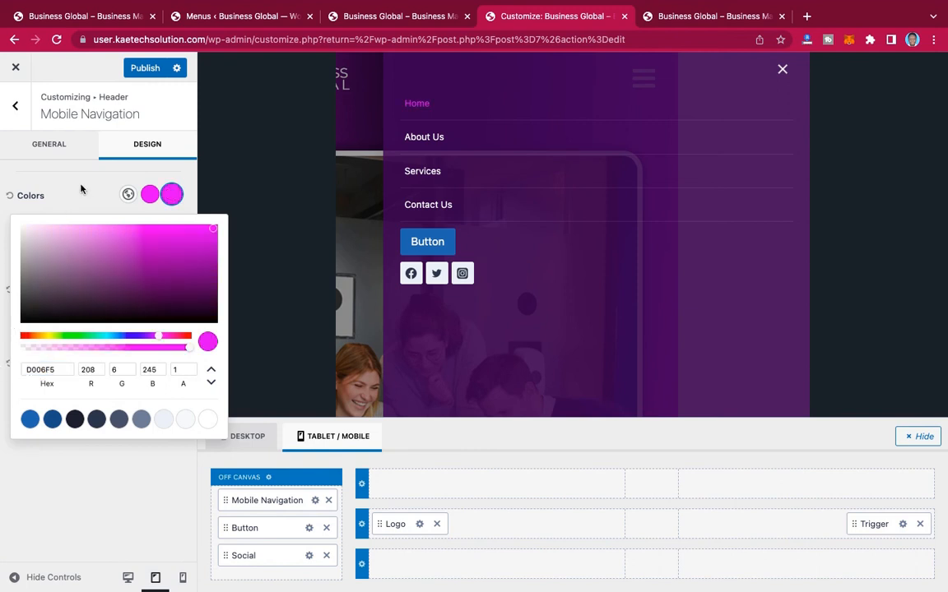
left_click(81, 190)
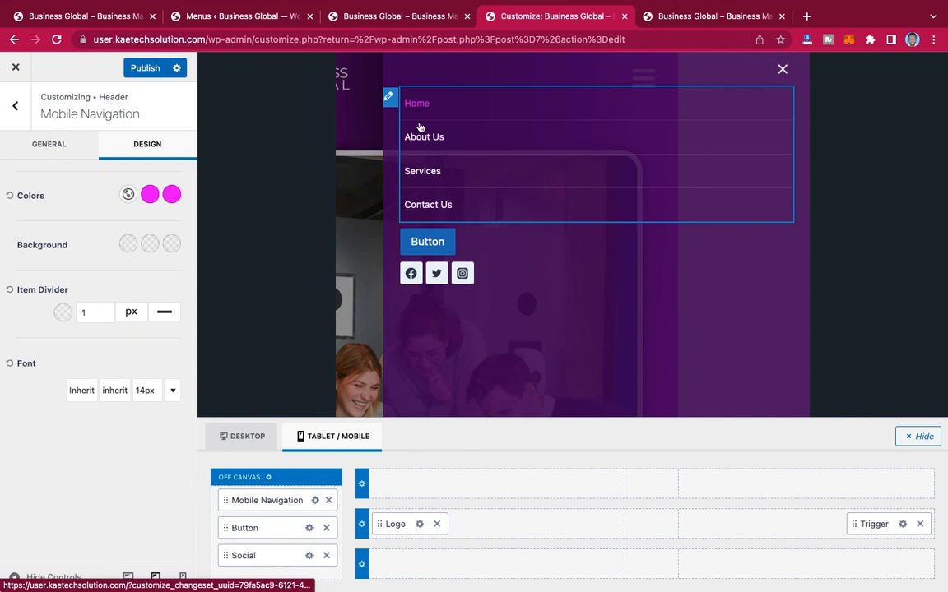
Step: Set the mobile navigation's font to Montserrat with a weight of 500
left_click(74, 153)
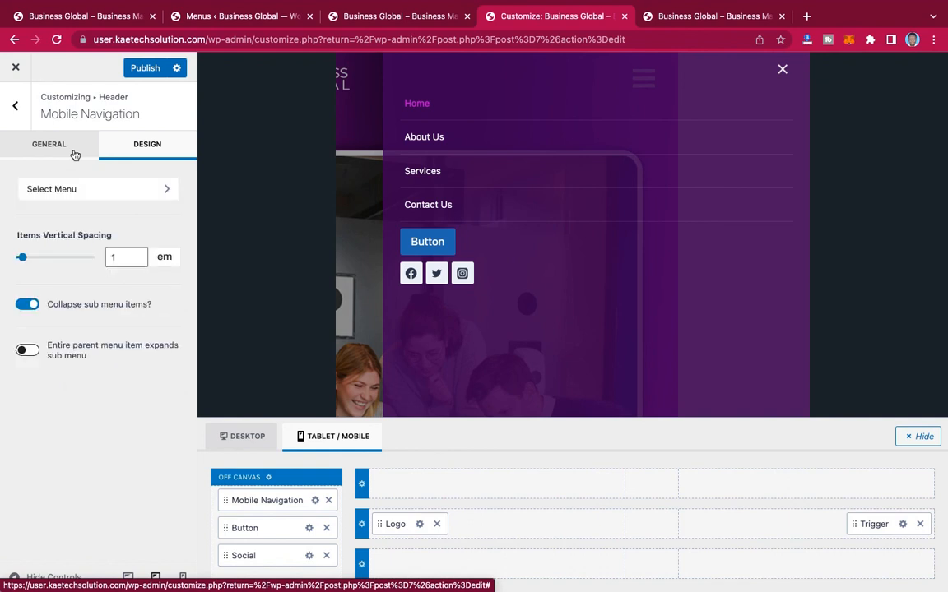
left_click(152, 147)
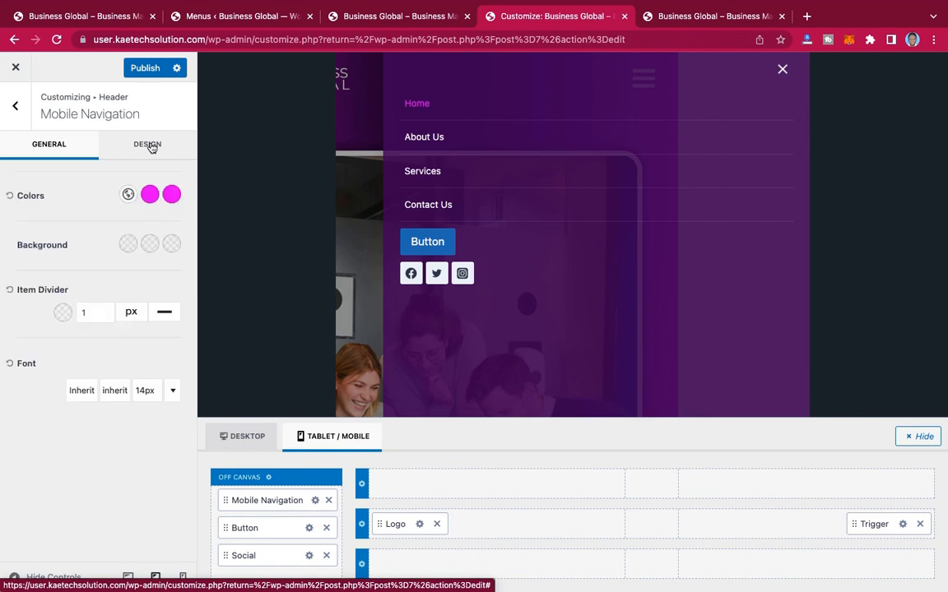
left_click(82, 393)
left_click(82, 394)
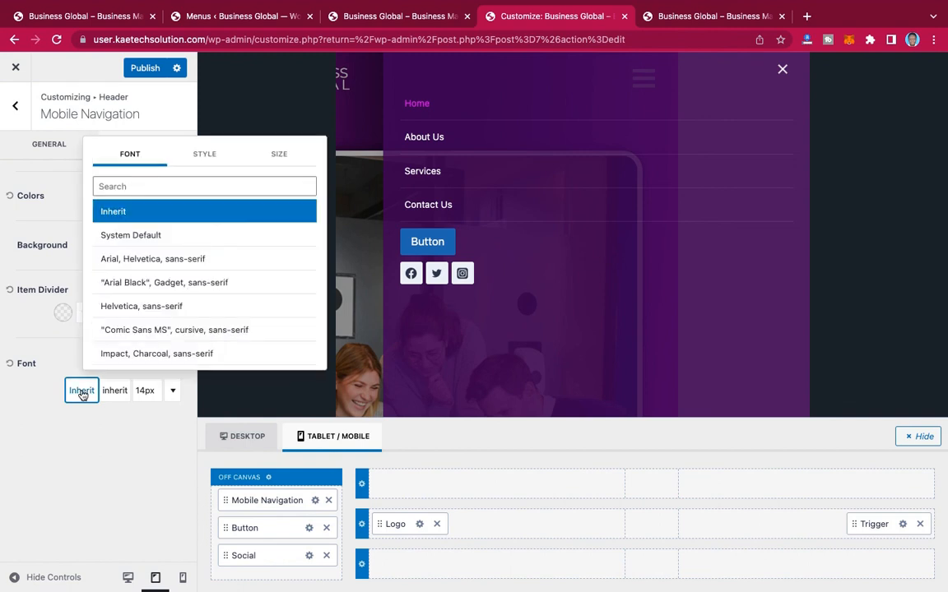
left_click(151, 186)
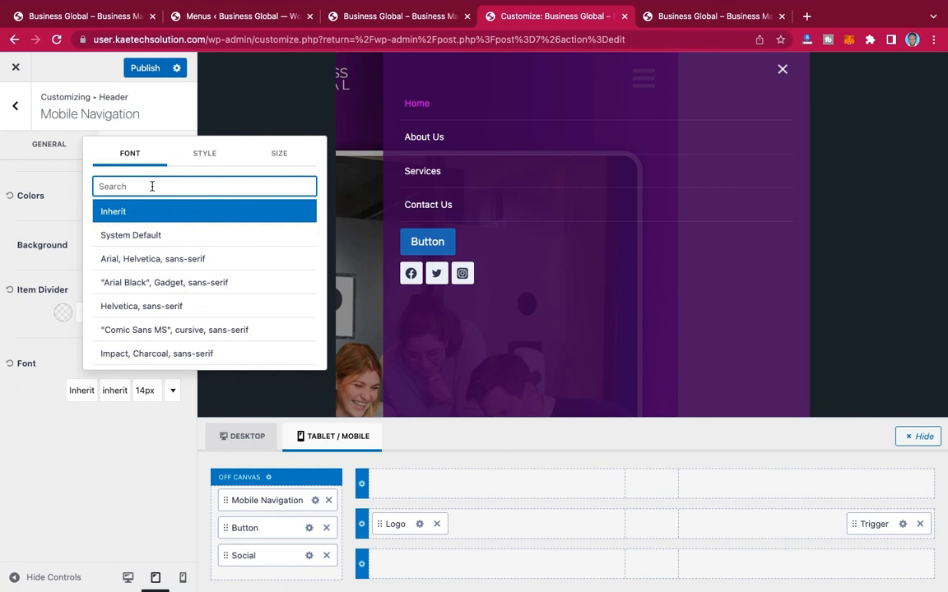
type("MONTS")
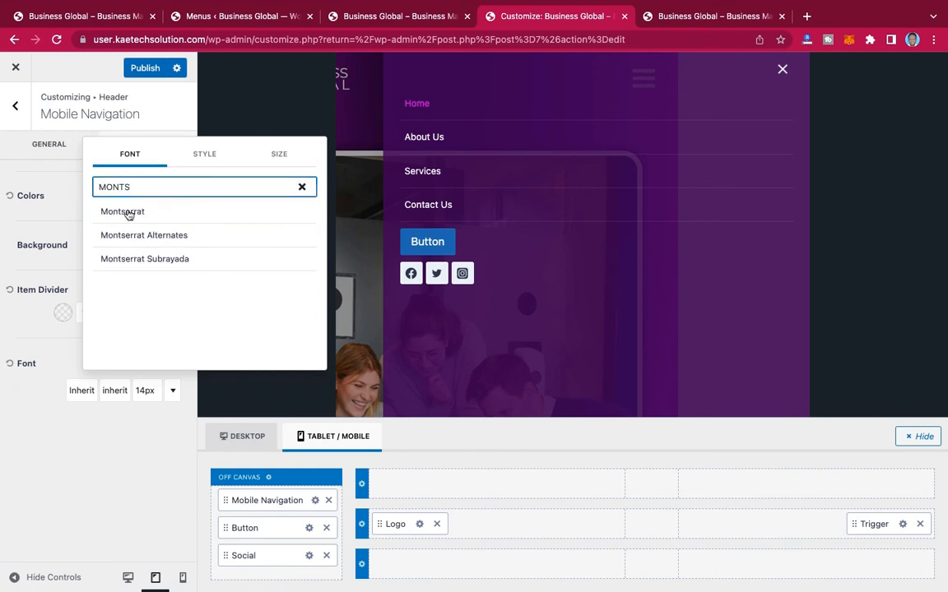
left_click(127, 213)
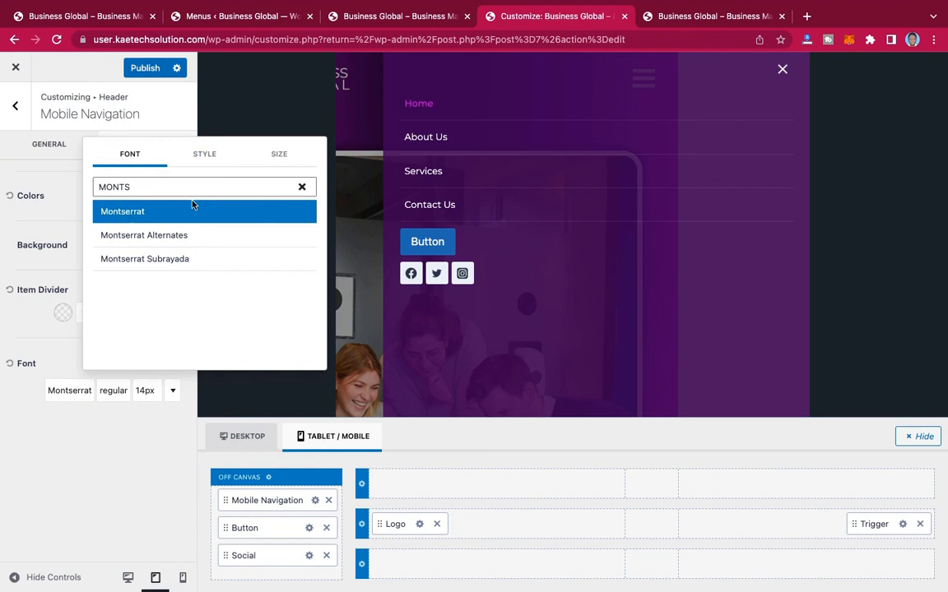
left_click(205, 156)
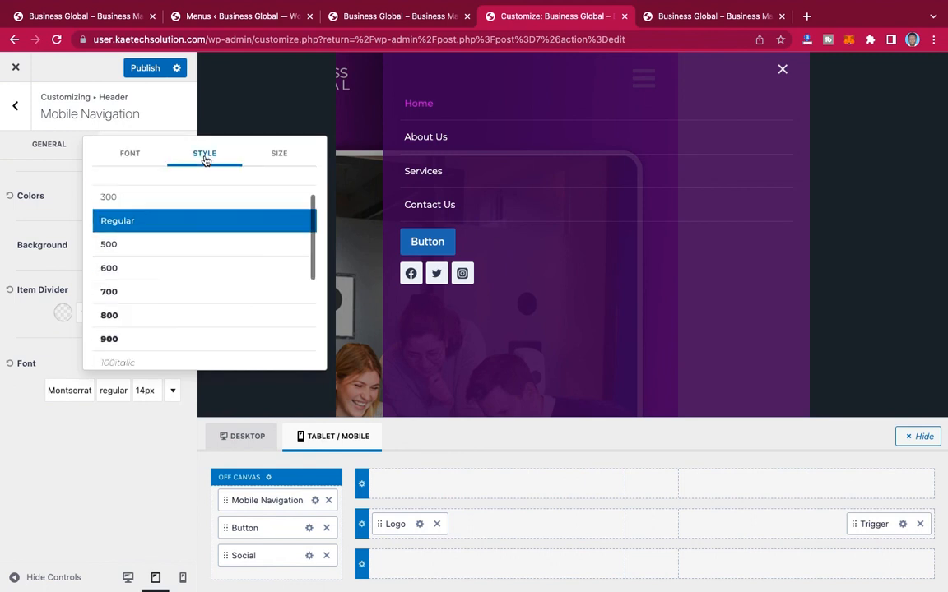
left_click(134, 247)
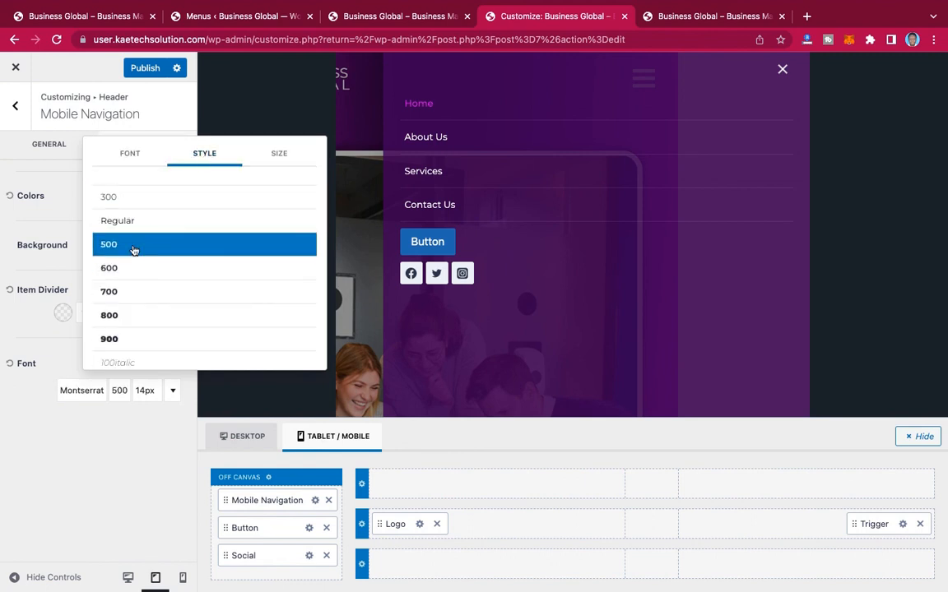
Step: Transform the mobile navigation text to uppercase and set its font size to 17 px
left_click(280, 156)
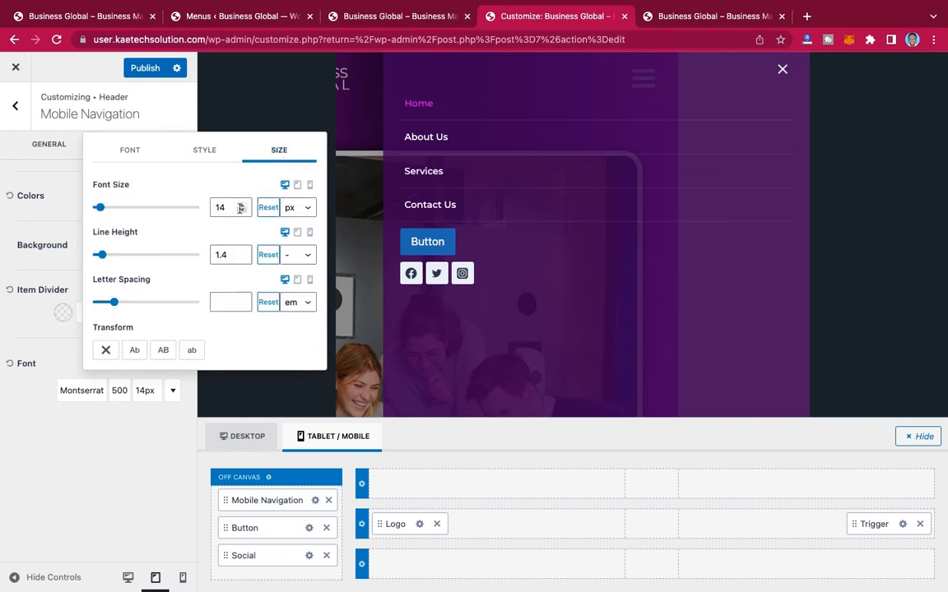
left_click(164, 350)
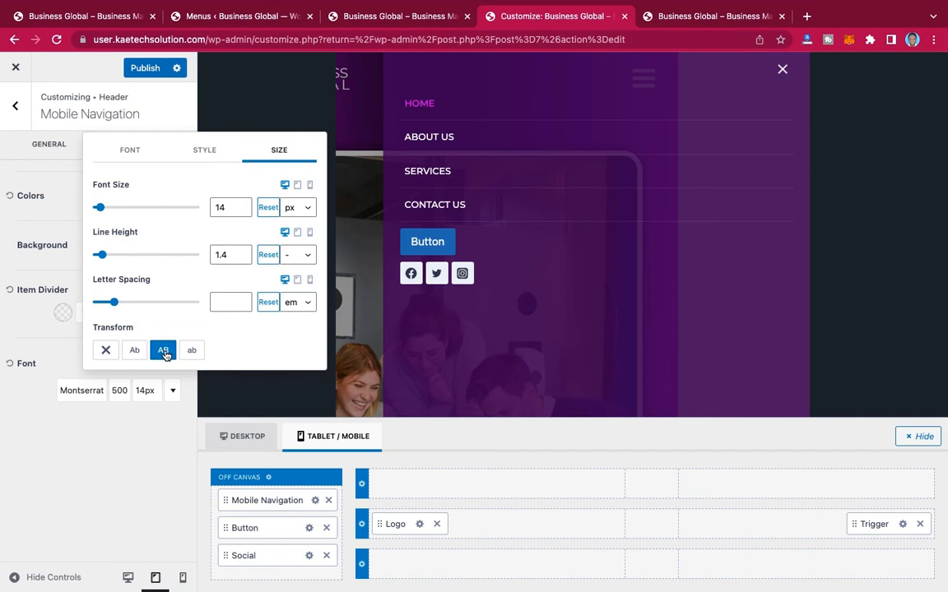
left_click(242, 206)
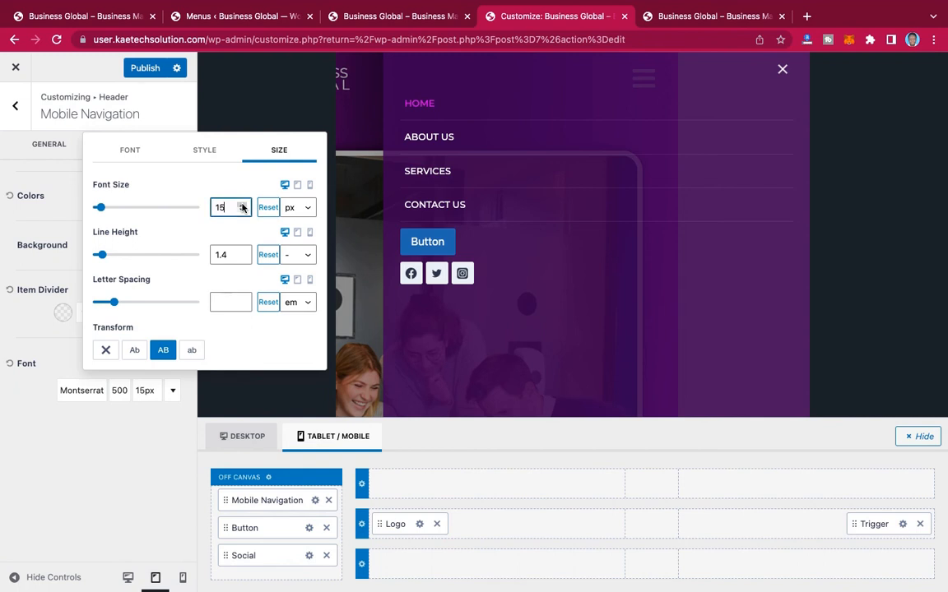
left_click(242, 206)
left_click(241, 206)
left_click(242, 205)
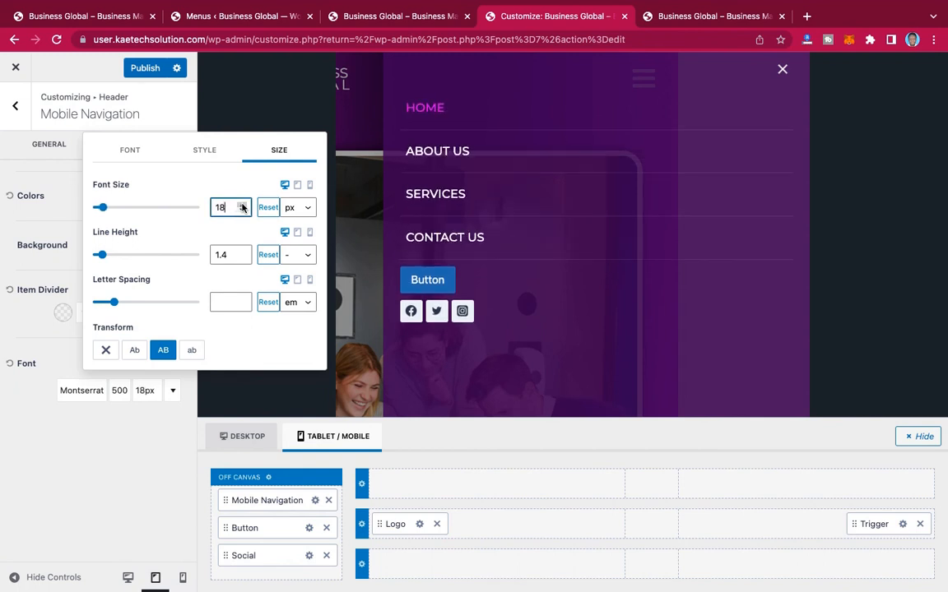
left_click(242, 212)
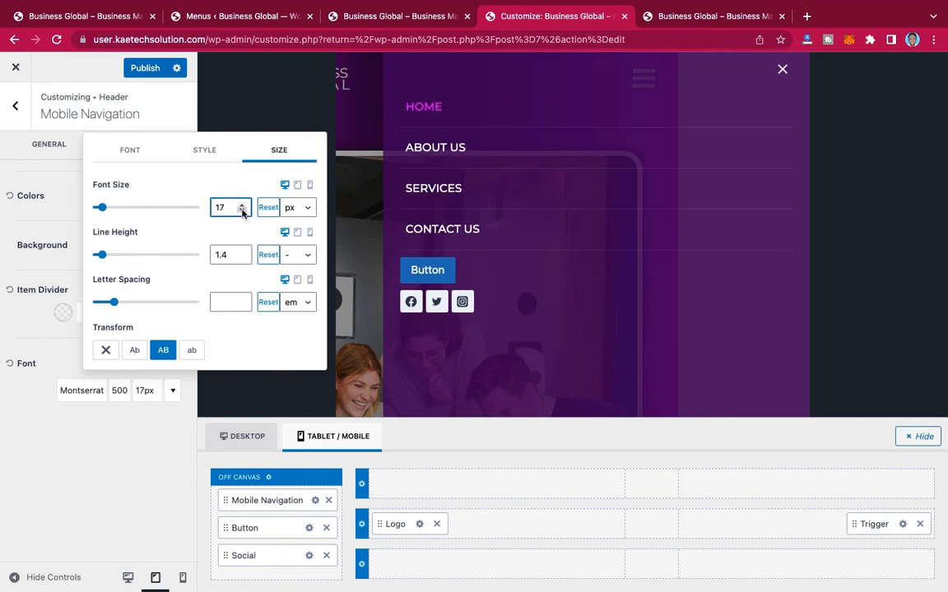
left_click(26, 346)
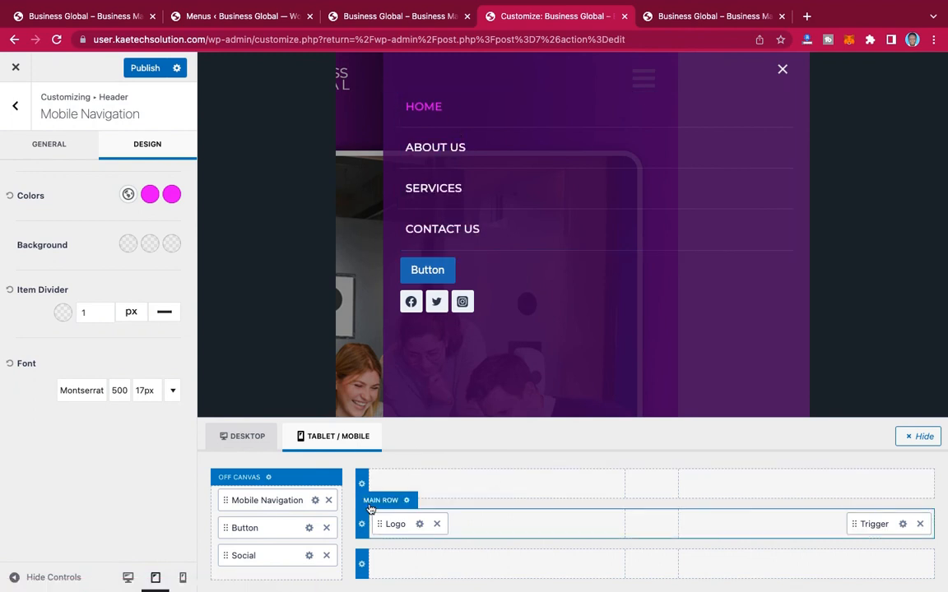
Step: Set the off-canvas mobile button's normal background to the copied bright magenta color
left_click(310, 528)
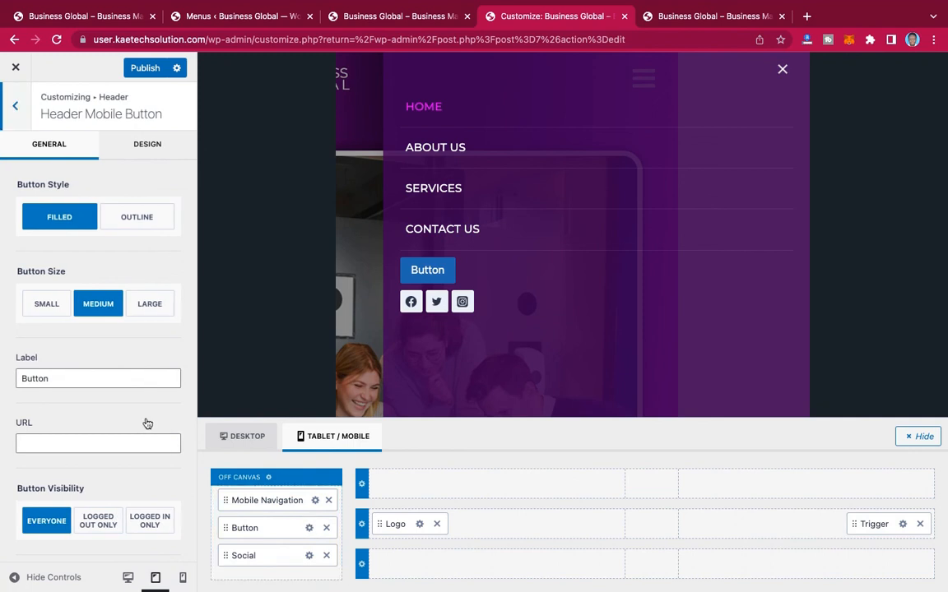
left_click(153, 148)
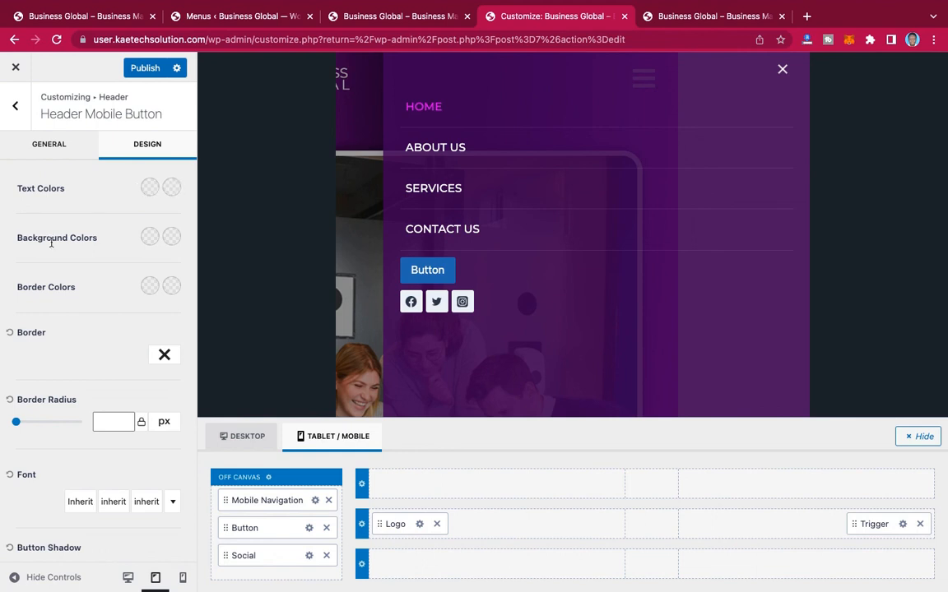
left_click(149, 239)
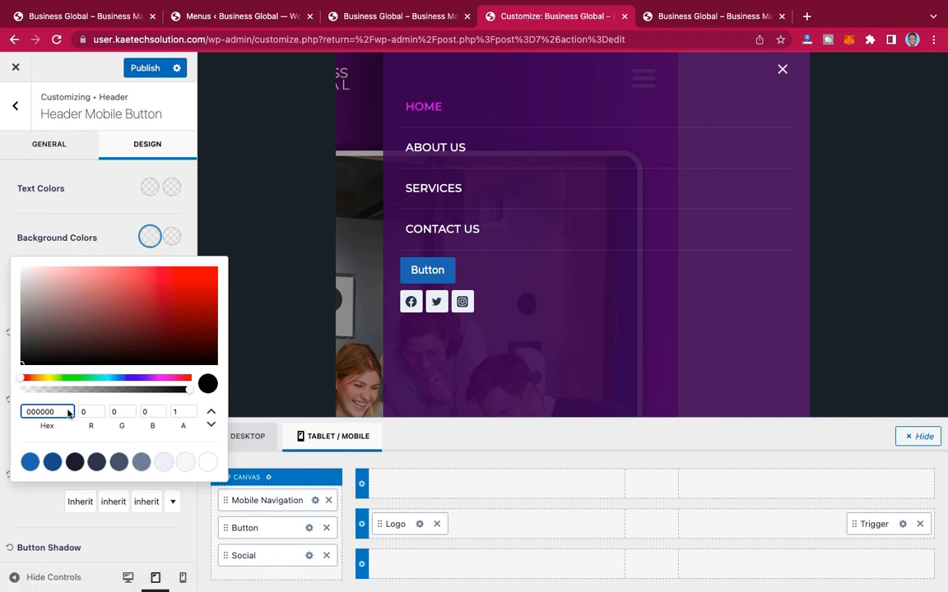
left_click_drag(61, 412, 4, 411)
type("D006F5")
left_click(101, 228)
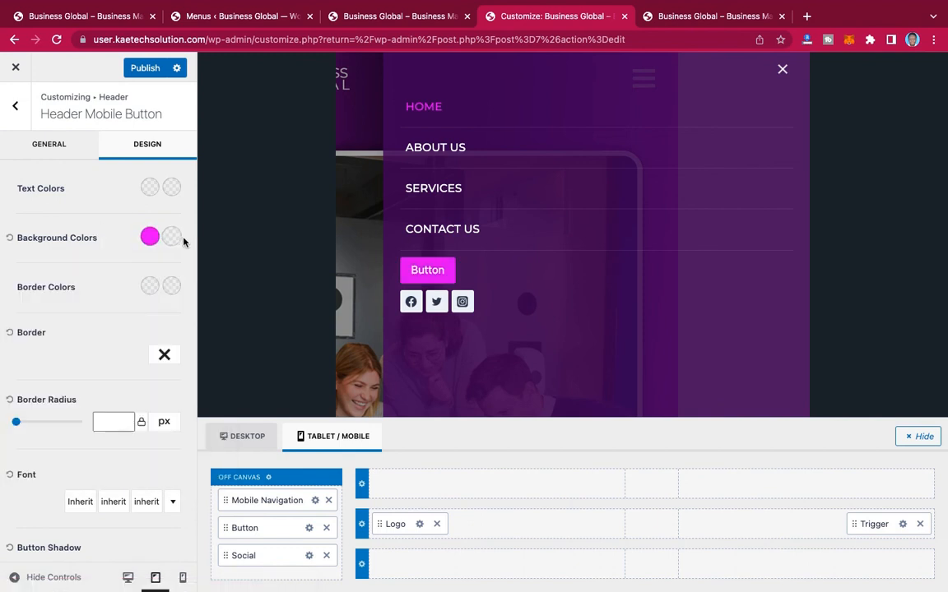
Step: Set the mobile button's hover background to a deep, saturated dark purple, tuning its hue slightly toward blue
left_click(172, 238)
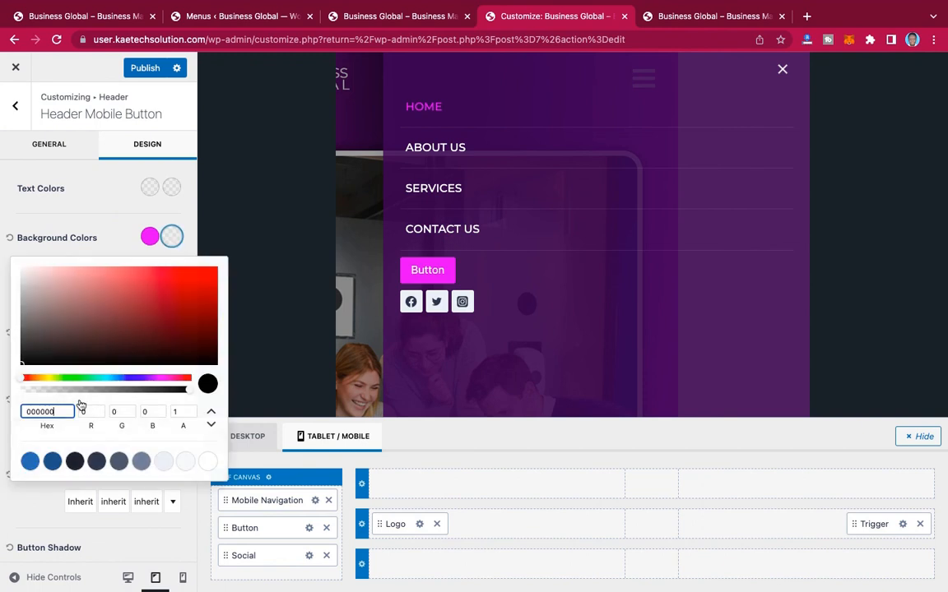
left_click(149, 379)
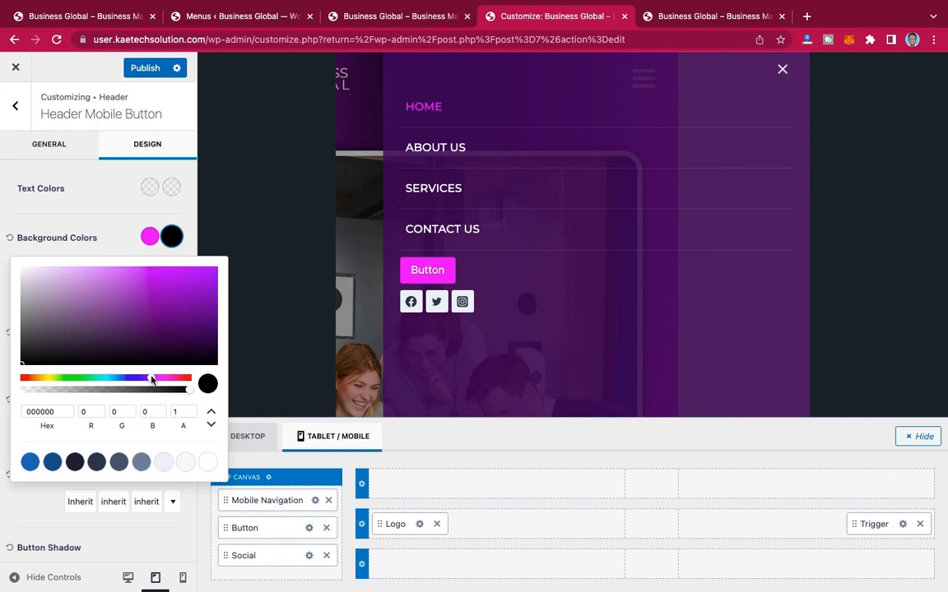
left_click(191, 337)
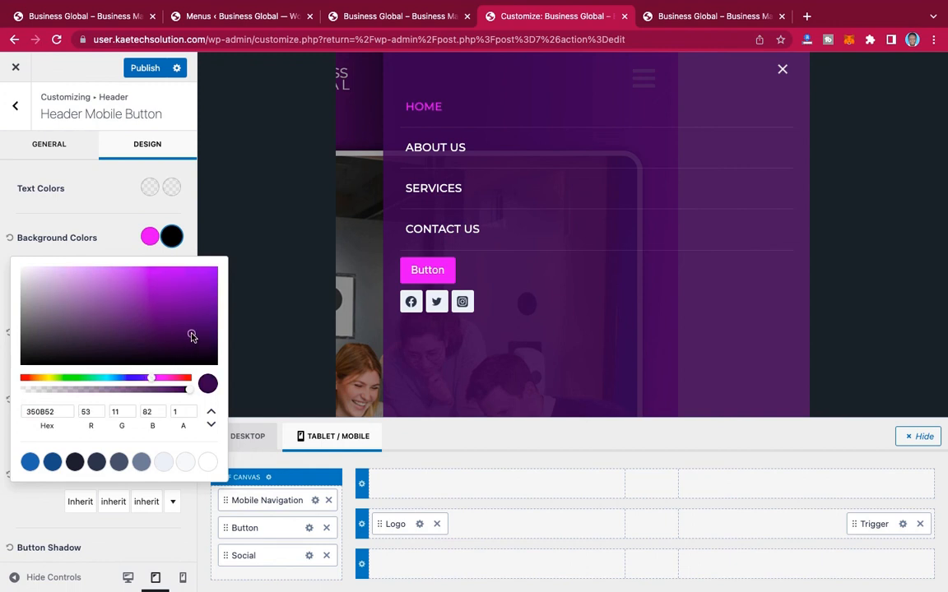
left_click_drag(191, 337, 206, 336)
left_click(107, 231)
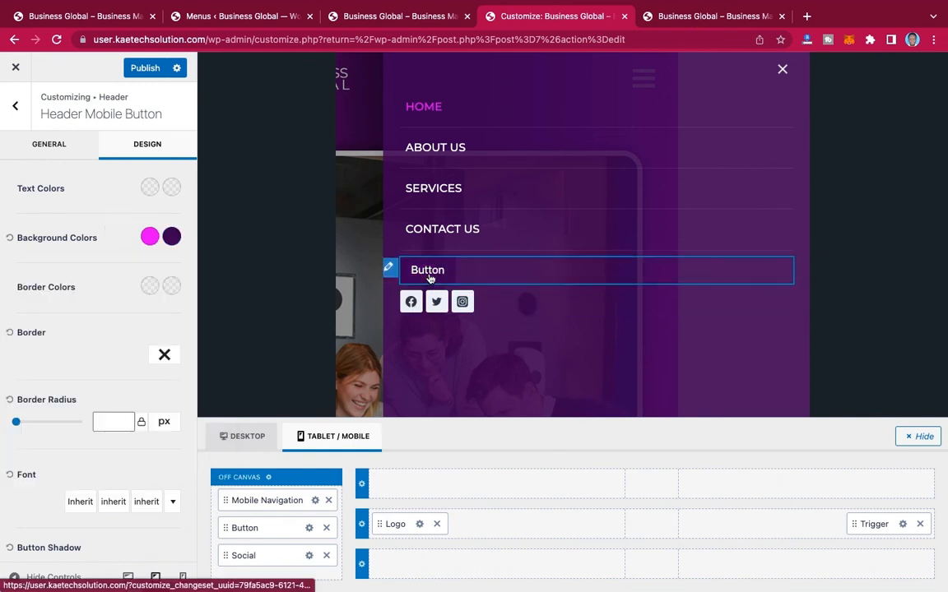
left_click(172, 238)
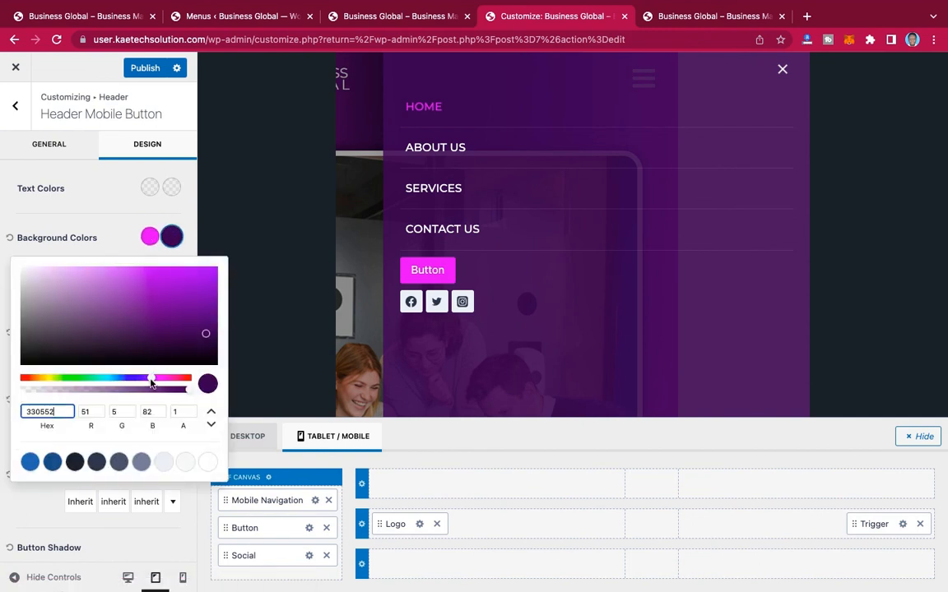
left_click_drag(150, 379, 149, 379)
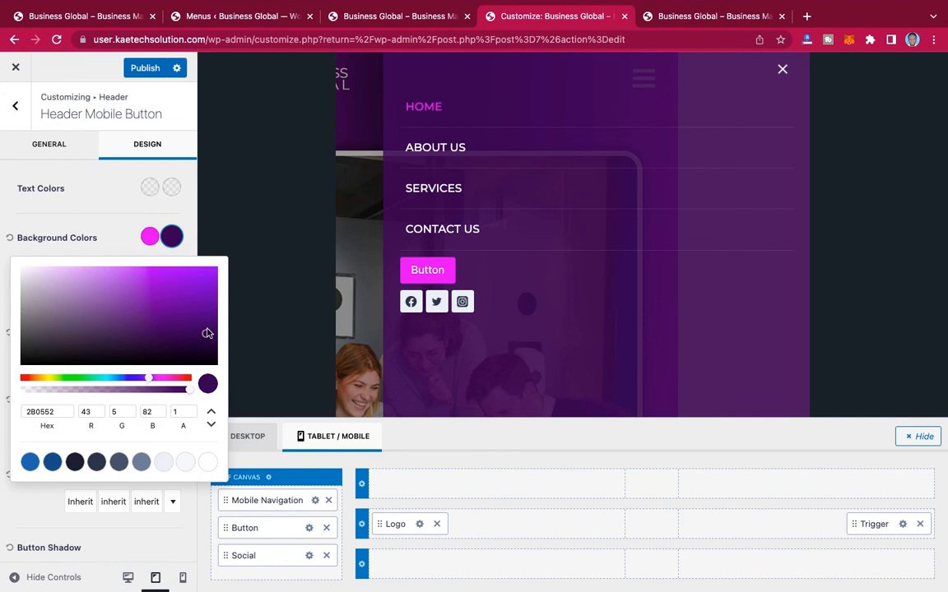
left_click_drag(206, 333, 211, 331)
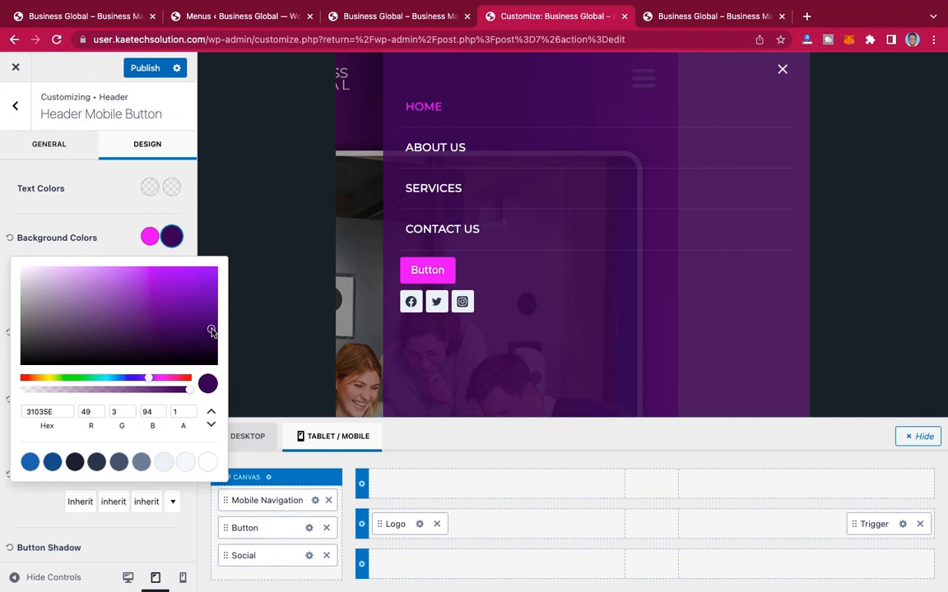
left_click(116, 238)
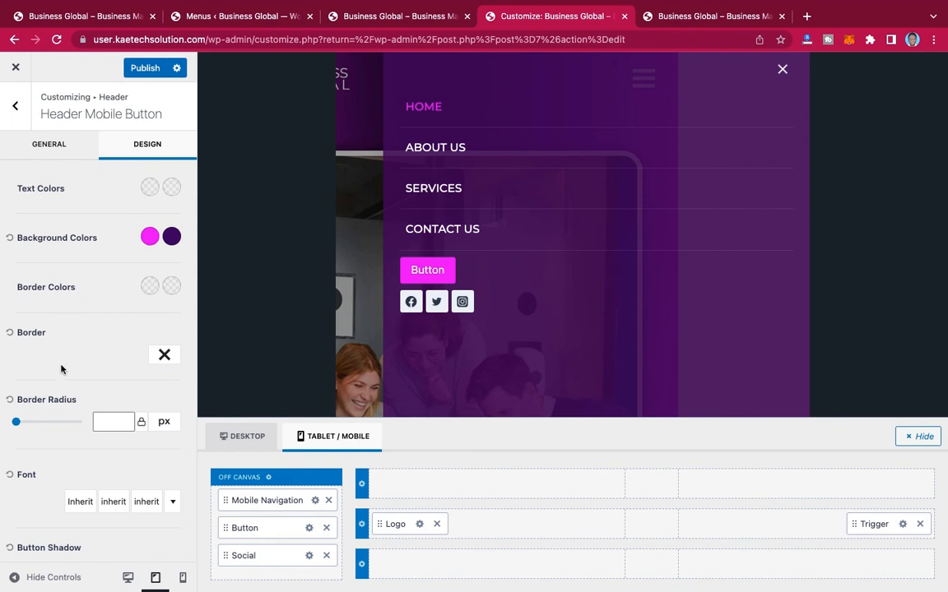
Step: Set the mobile button's border radius to 0 px and dismiss the mail notification
scroll(62, 366, "down", 3)
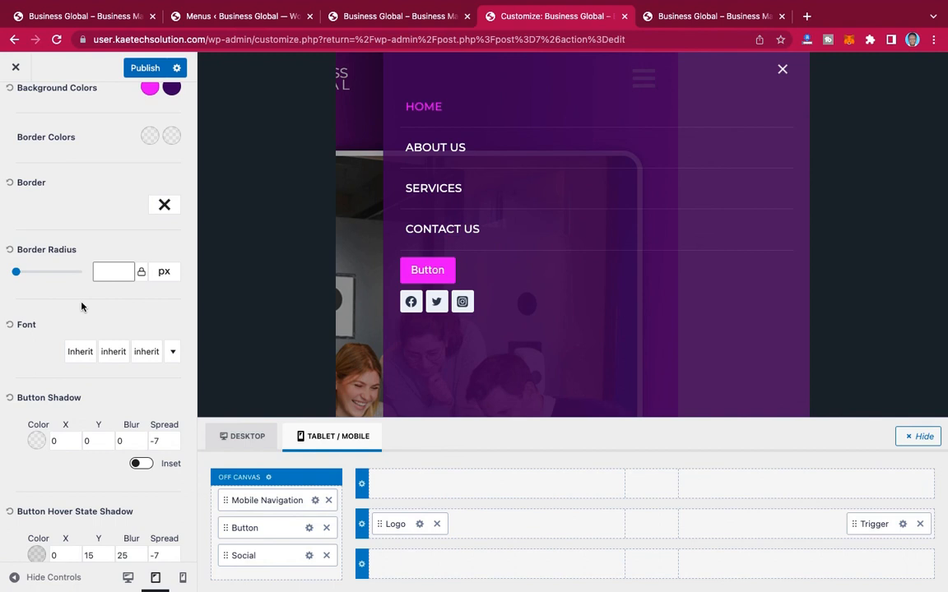
left_click(106, 270)
left_click(68, 299)
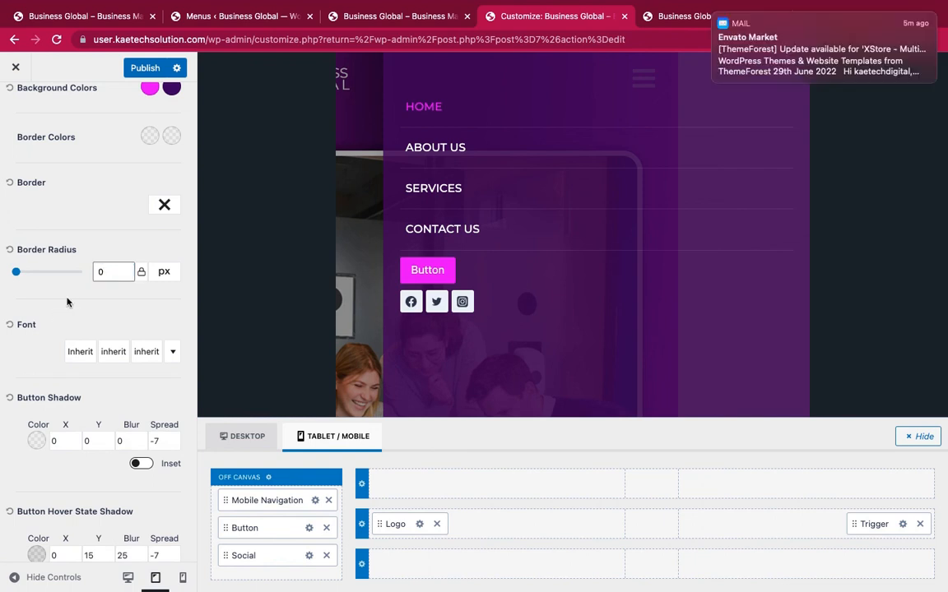
left_click(716, 18)
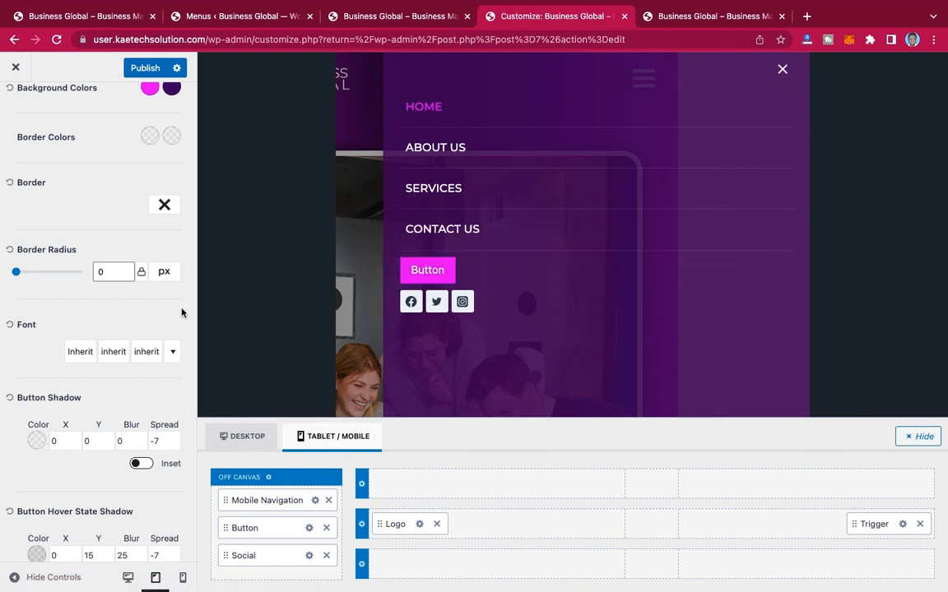
scroll(137, 340, "down", 2)
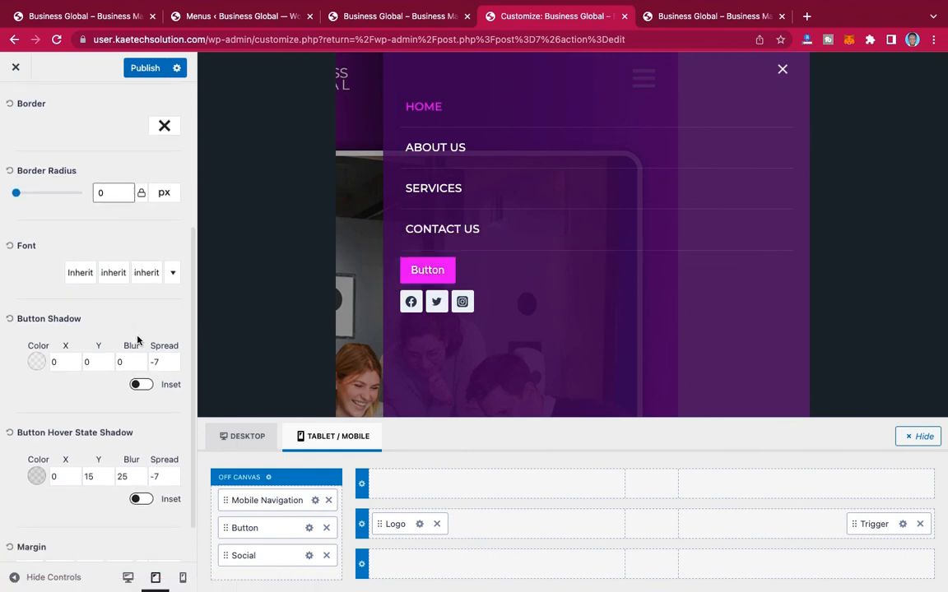
scroll(124, 300, "down", 1)
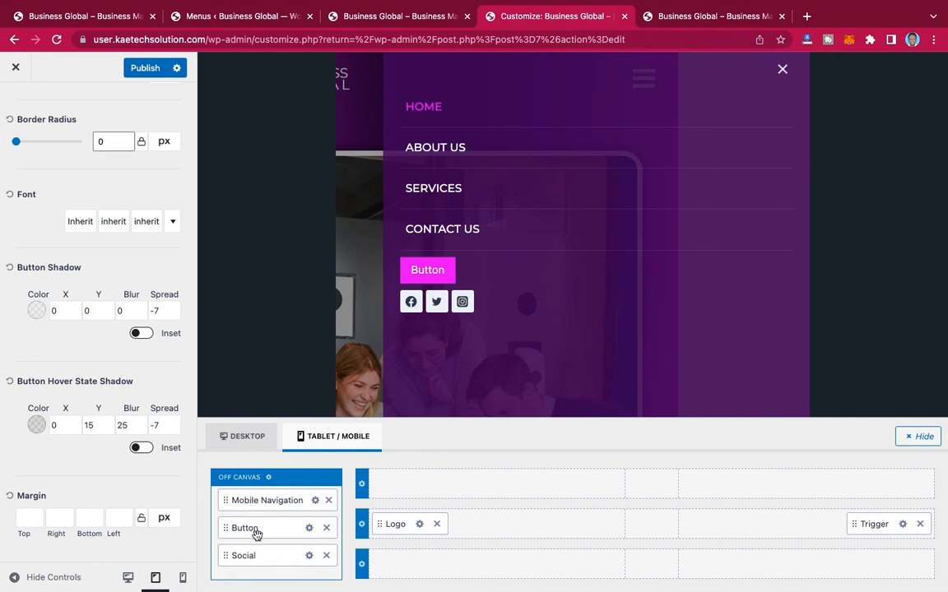
Step: Change the off-canvas Social element's style to Outline
left_click(309, 557)
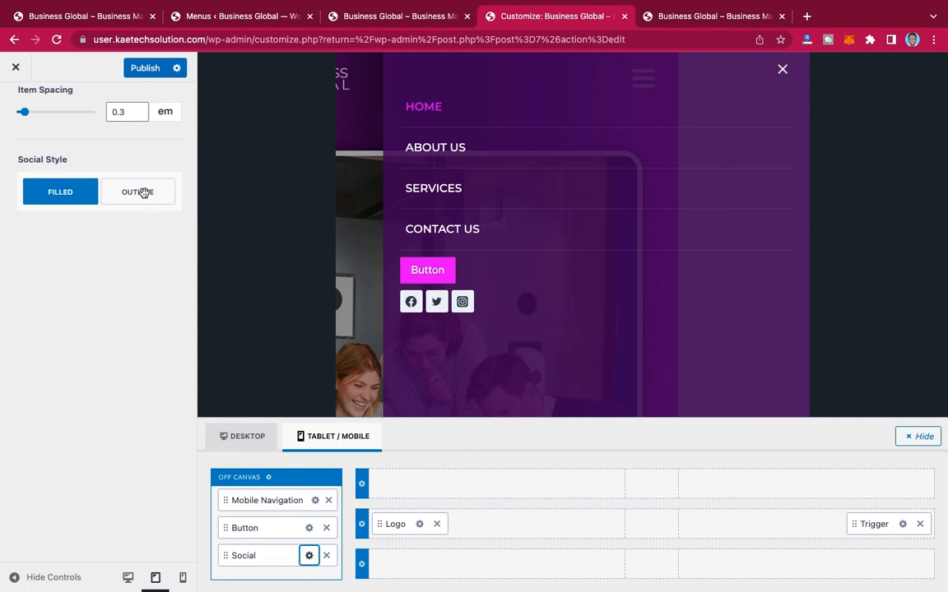
scroll(144, 192, "up", 4)
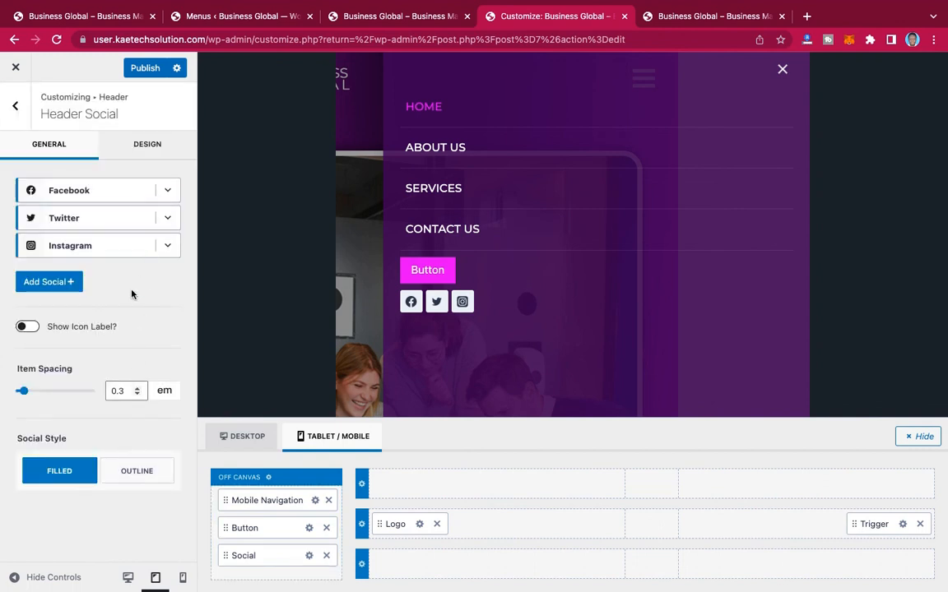
left_click(129, 477)
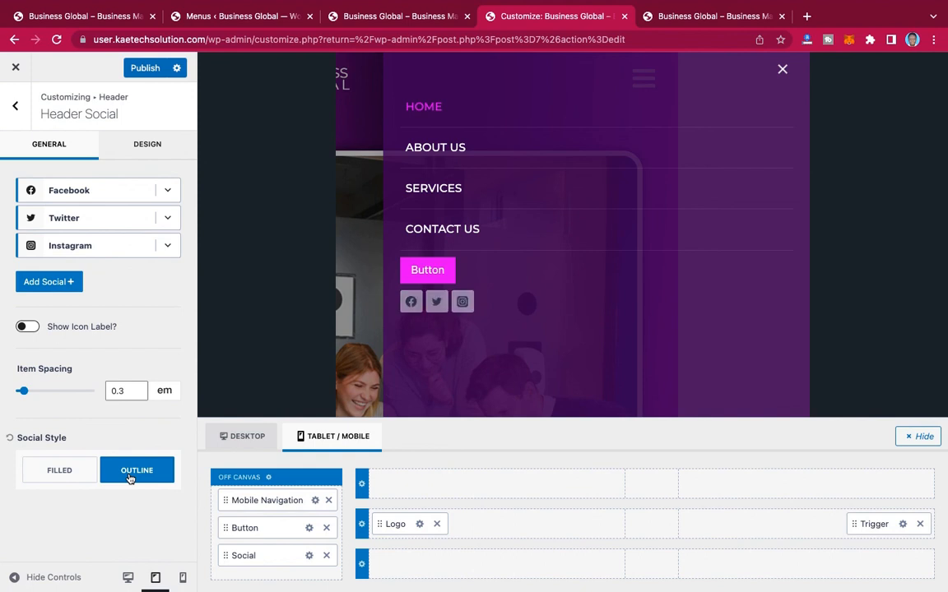
Step: Set the off-canvas social icons' initial color to white and their hover color to the copied magenta D006F5
left_click(148, 148)
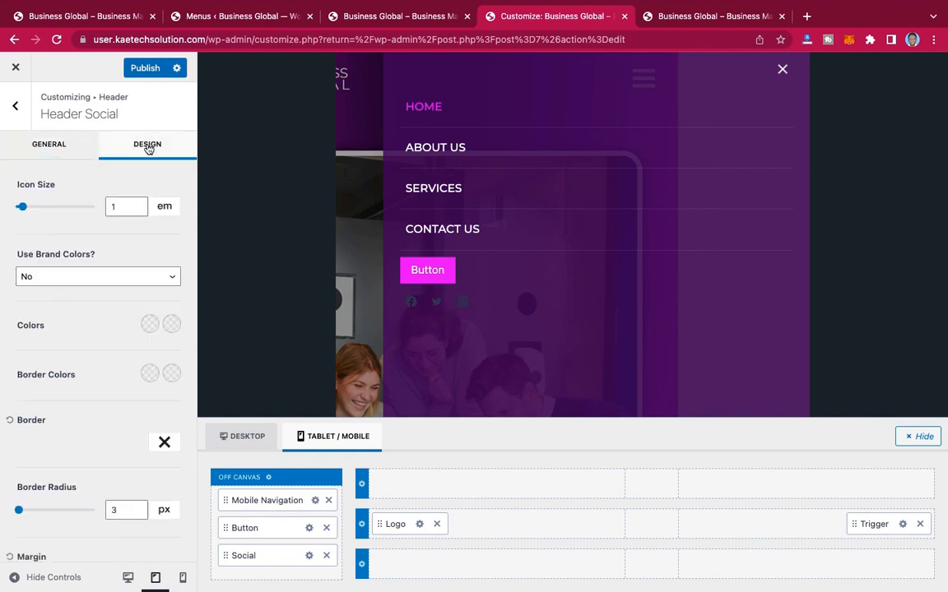
left_click(148, 324)
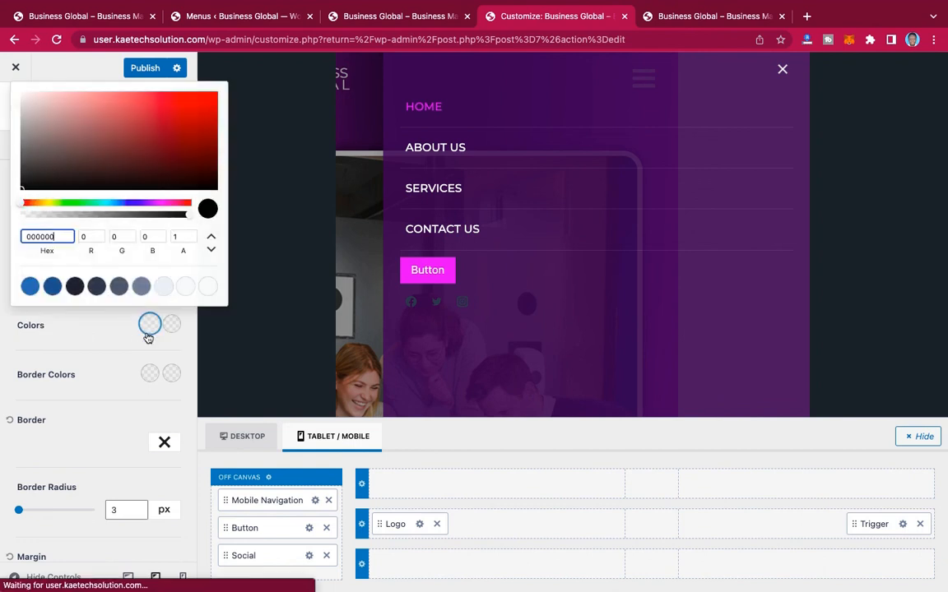
left_click(207, 285)
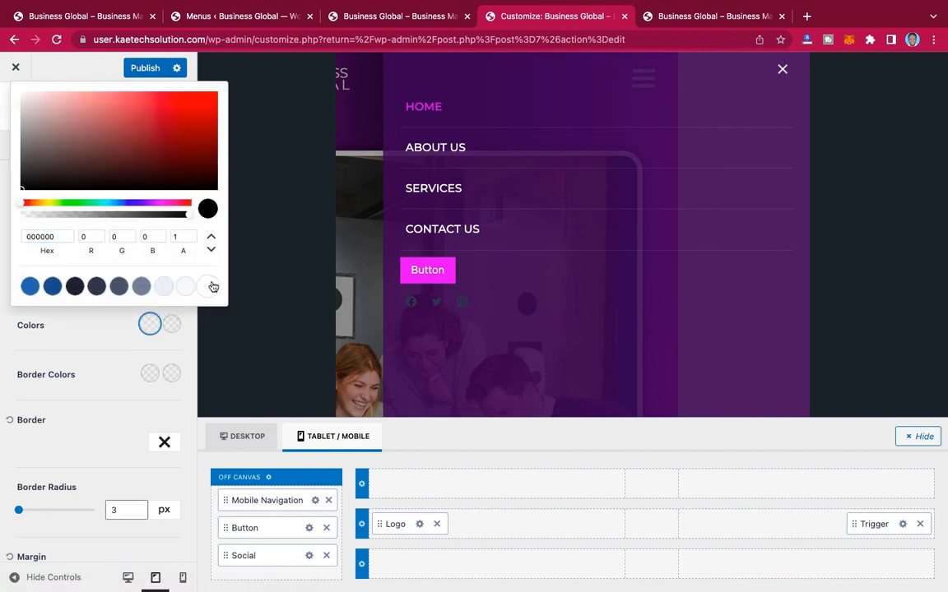
left_click(172, 324)
double_click(54, 238)
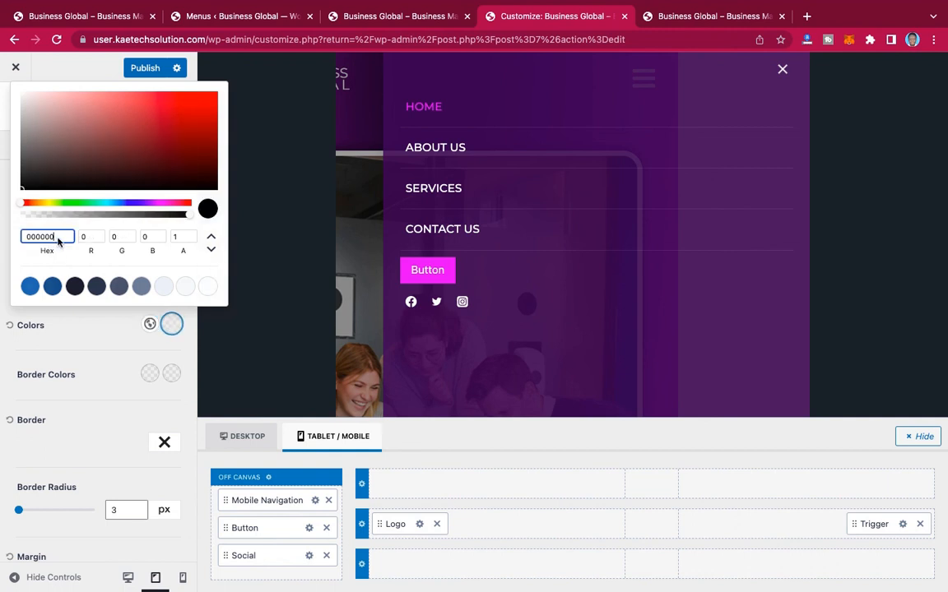
type("E600E6")
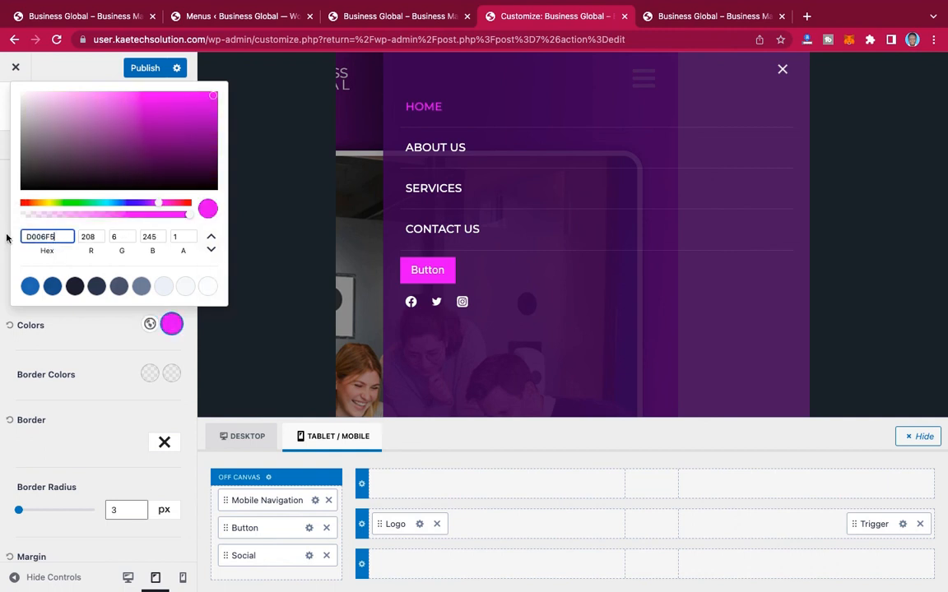
left_click(84, 353)
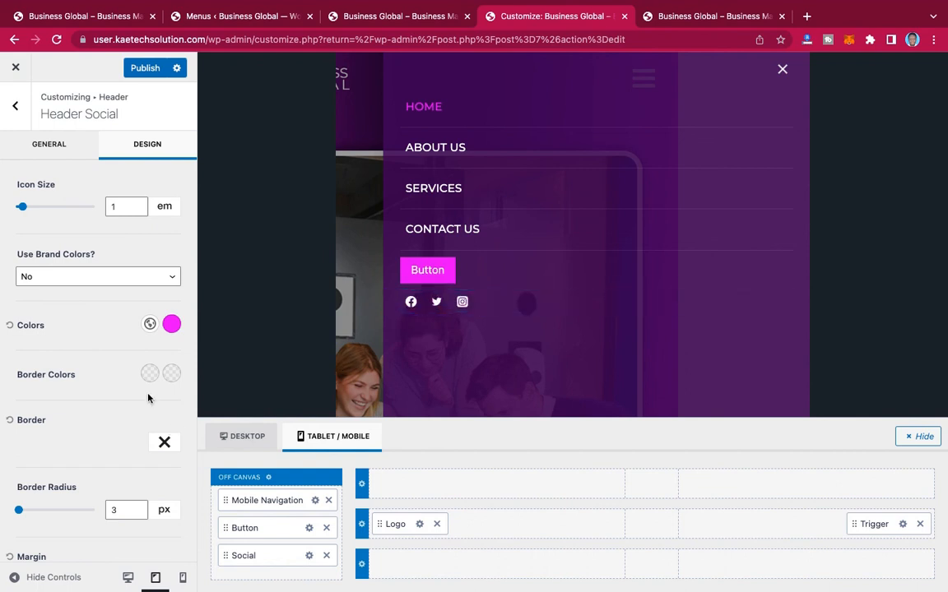
Step: Examine the Facebook item's settings in the off-canvas Social element
left_click(309, 557)
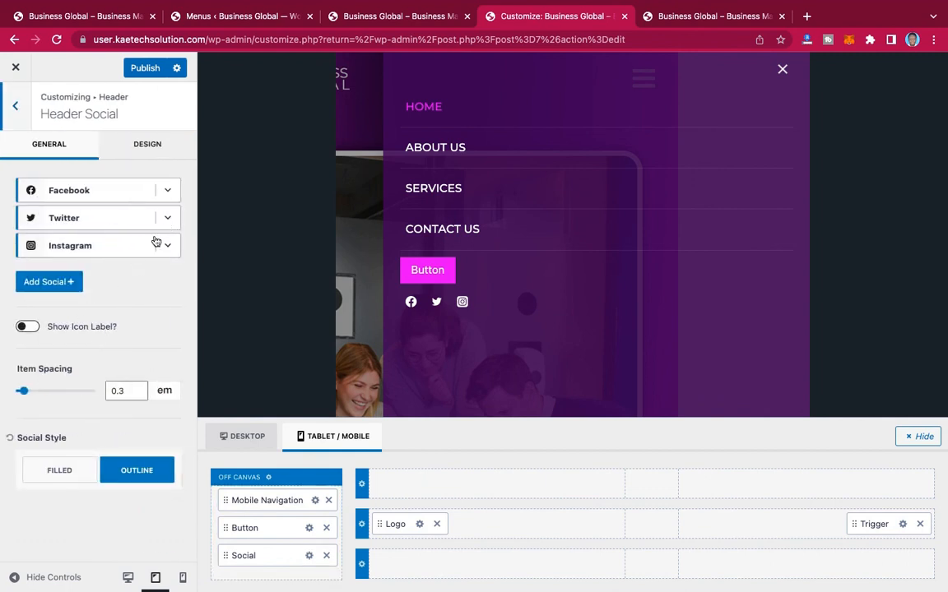
left_click(169, 191)
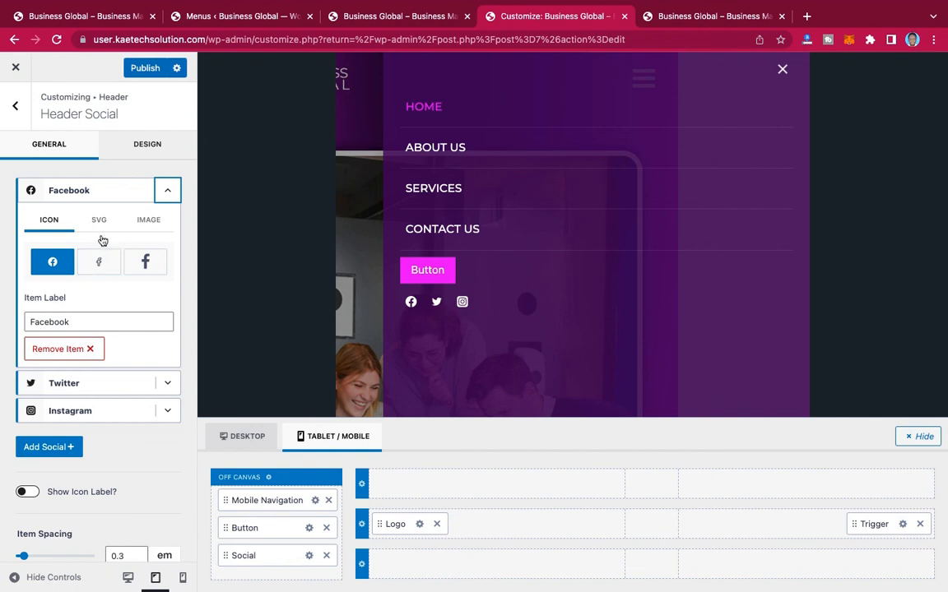
left_click(169, 193)
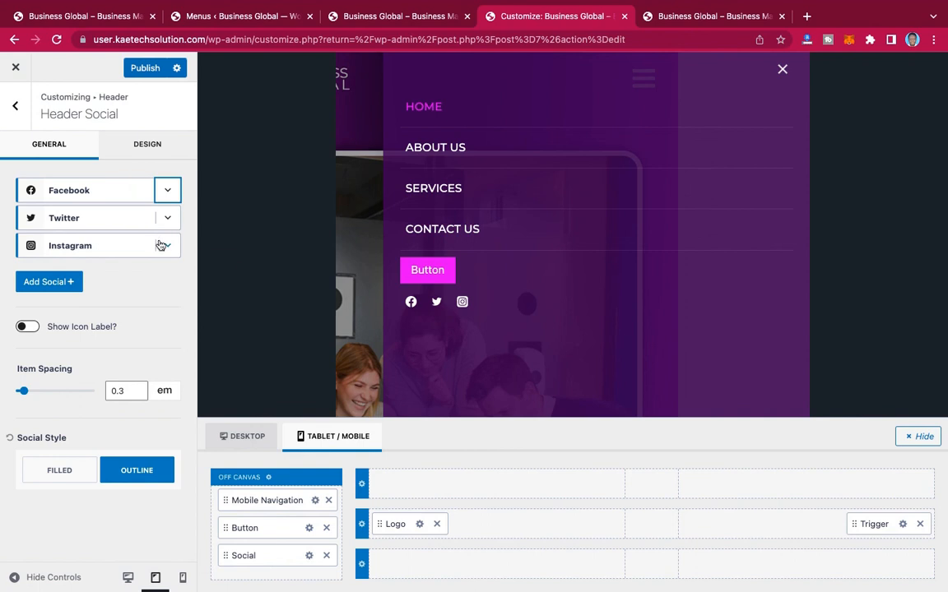
Step: Leave the header settings, switch the preview to desktop, and close the off-canvas menu
left_click(15, 109)
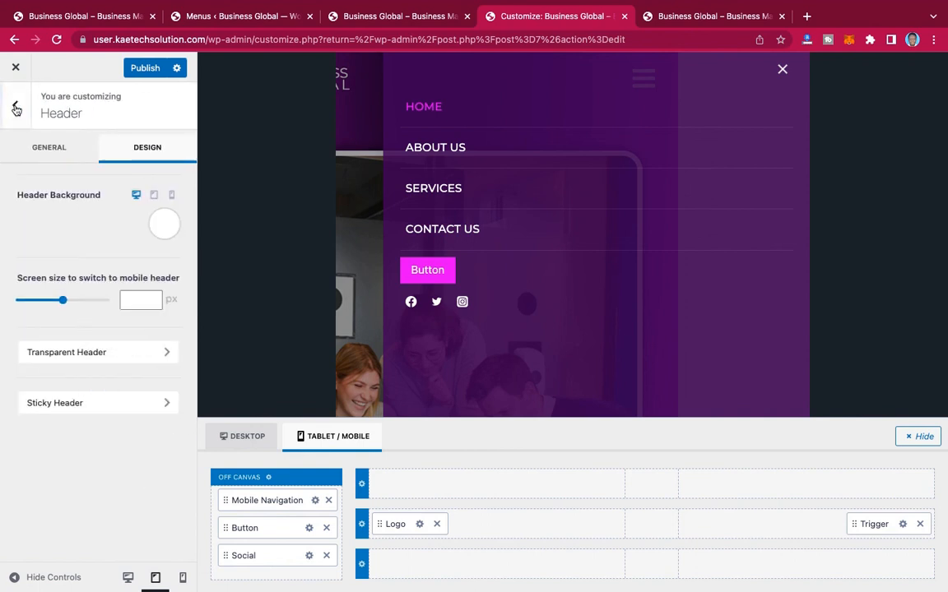
left_click(16, 108)
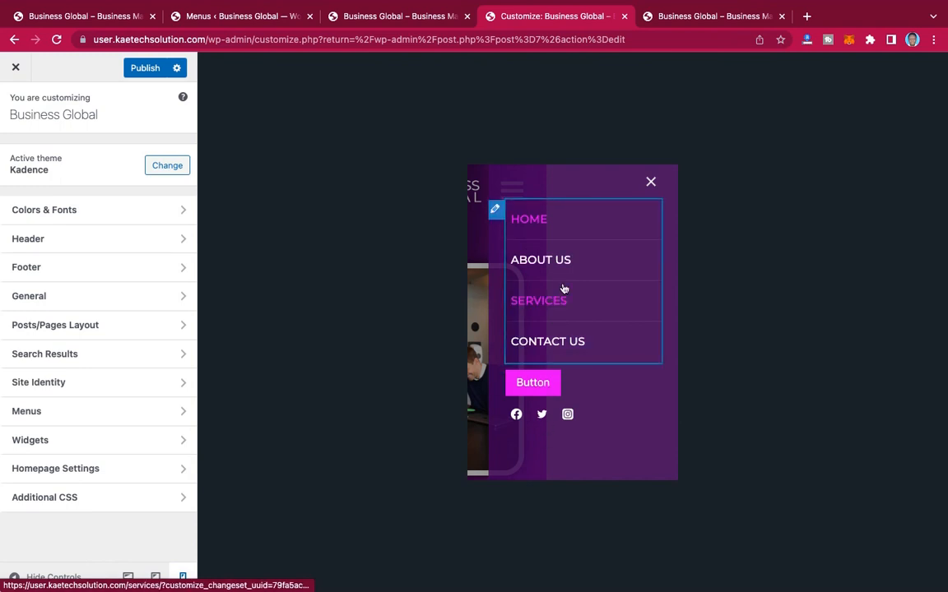
left_click(128, 578)
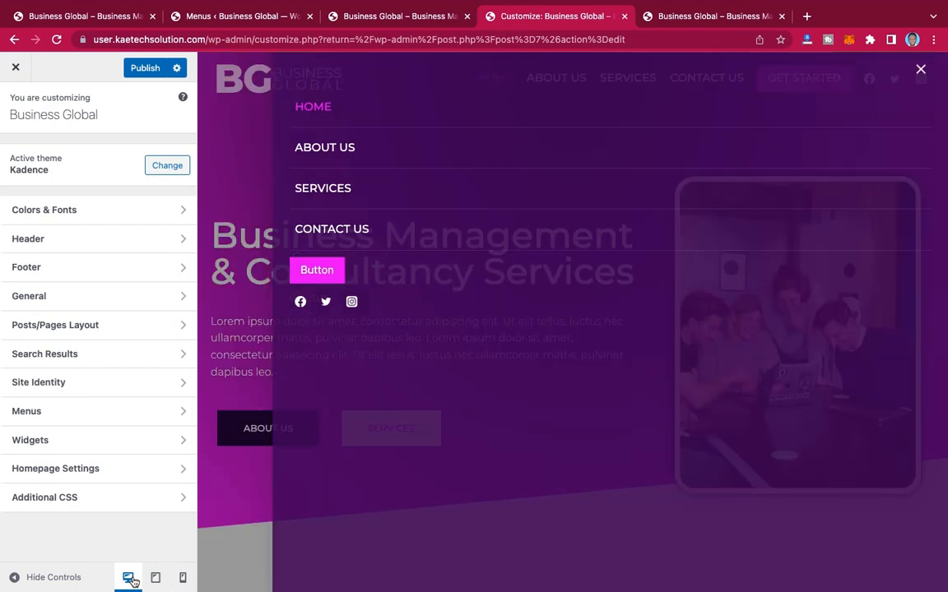
left_click(922, 72)
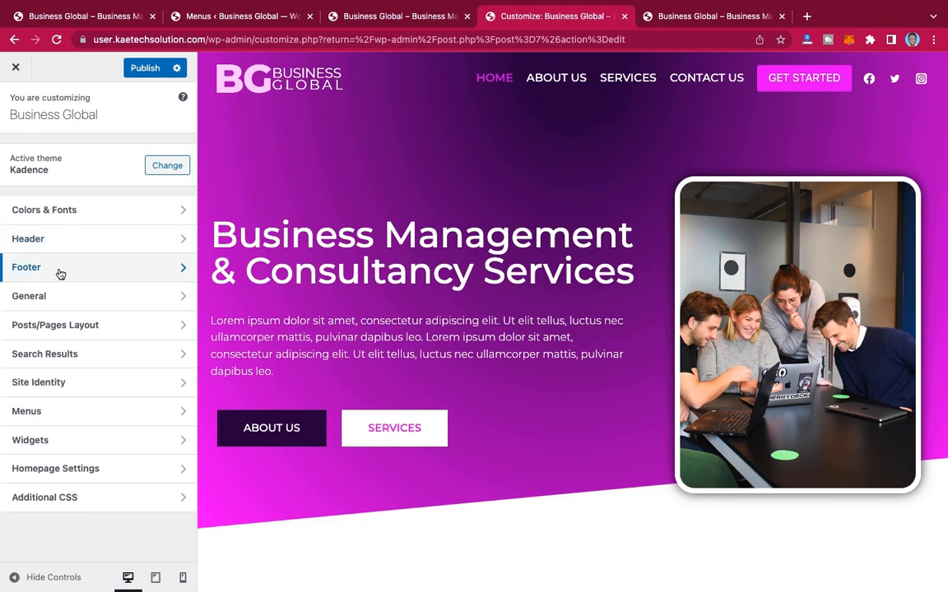
Step: Open the footer's Copyright element settings and copy the reference site's footer line "© 2022 Business Global | Powered By Kaetech Digital"
left_click(33, 267)
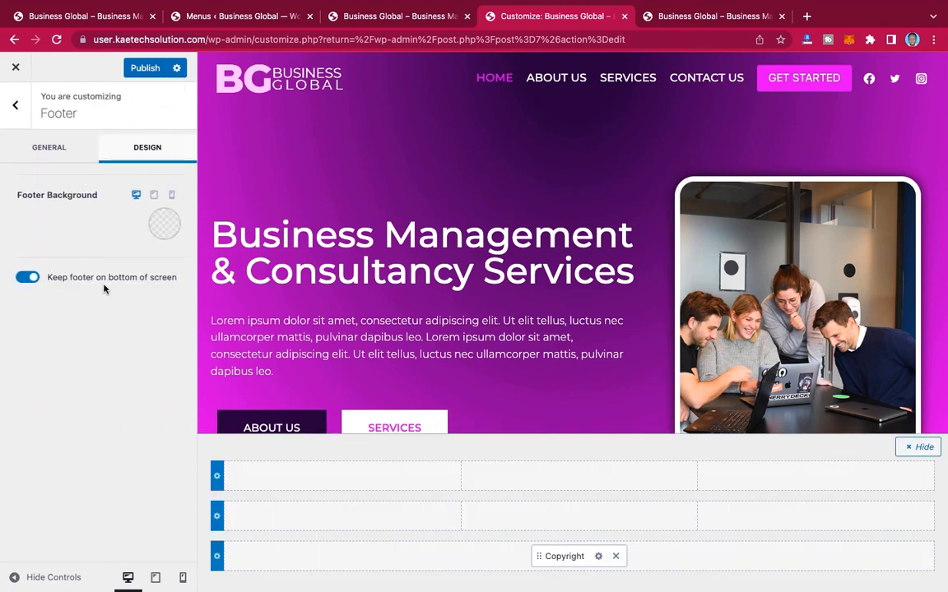
left_click(598, 558)
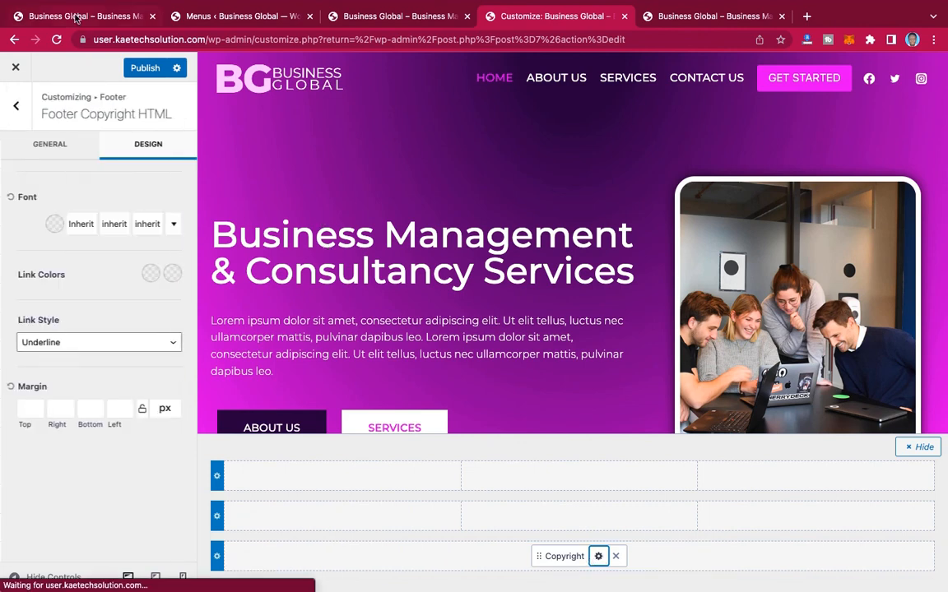
left_click(75, 18)
scroll(321, 339, "down", 10)
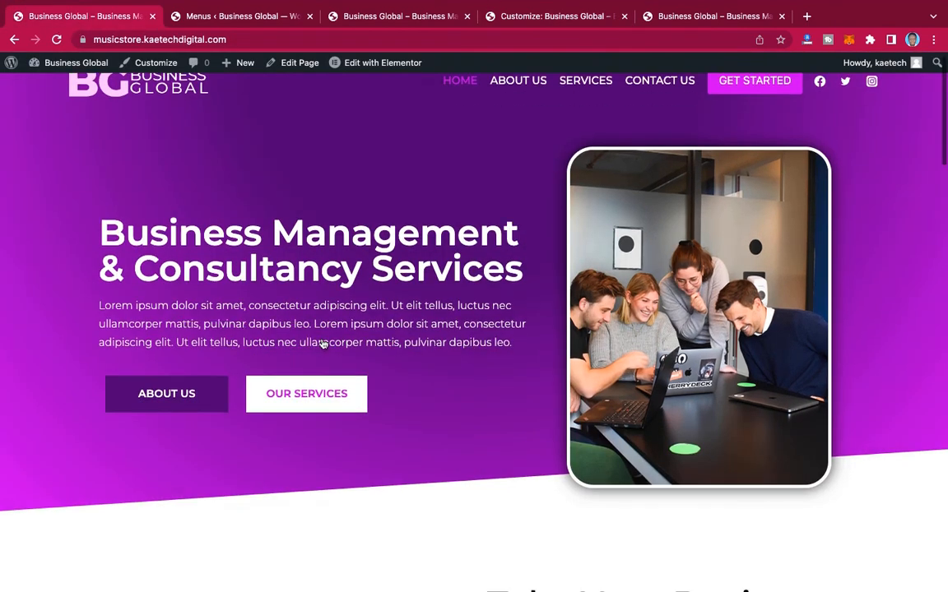
scroll(321, 339, "down", 15)
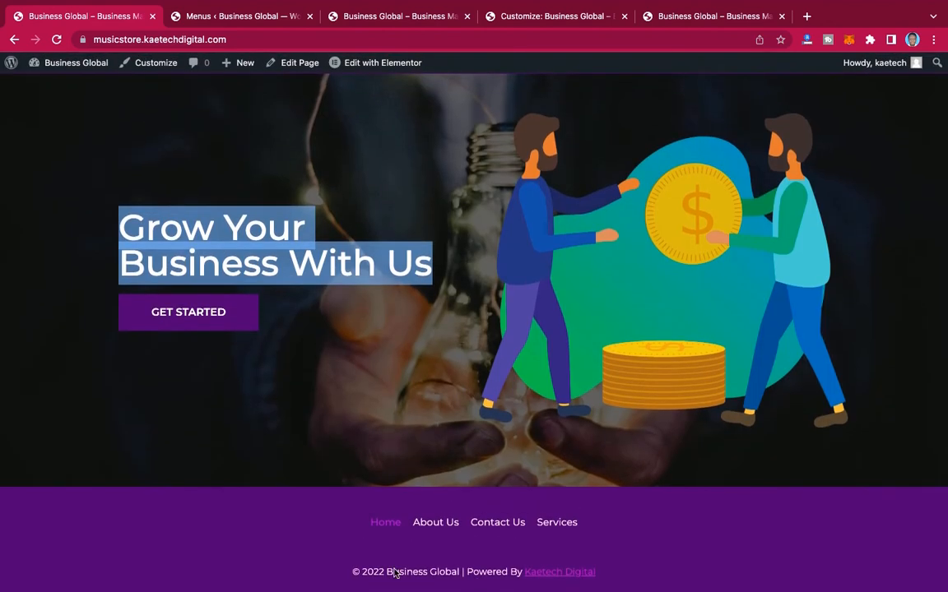
left_click(355, 571)
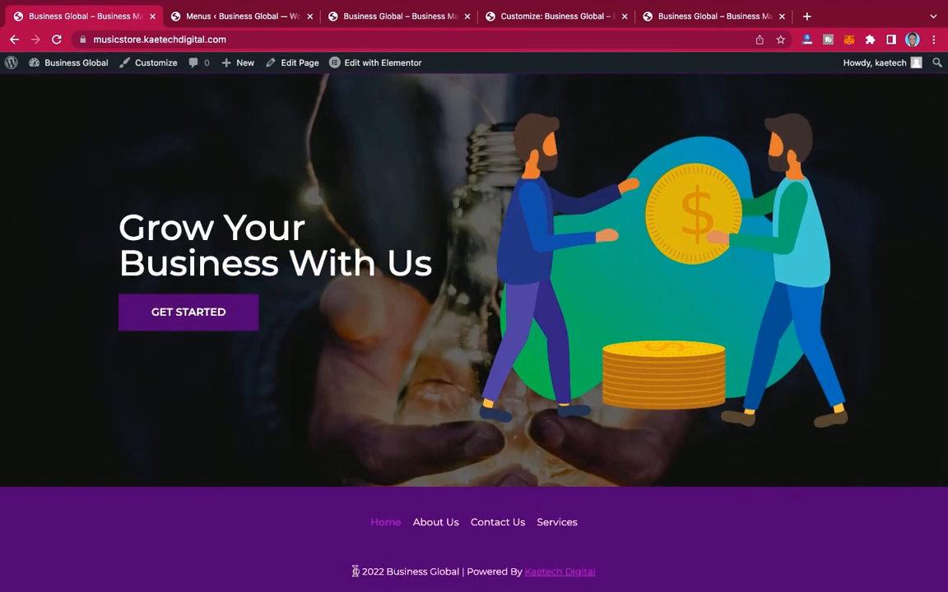
left_click_drag(354, 571, 621, 580)
key("ctrl+c")
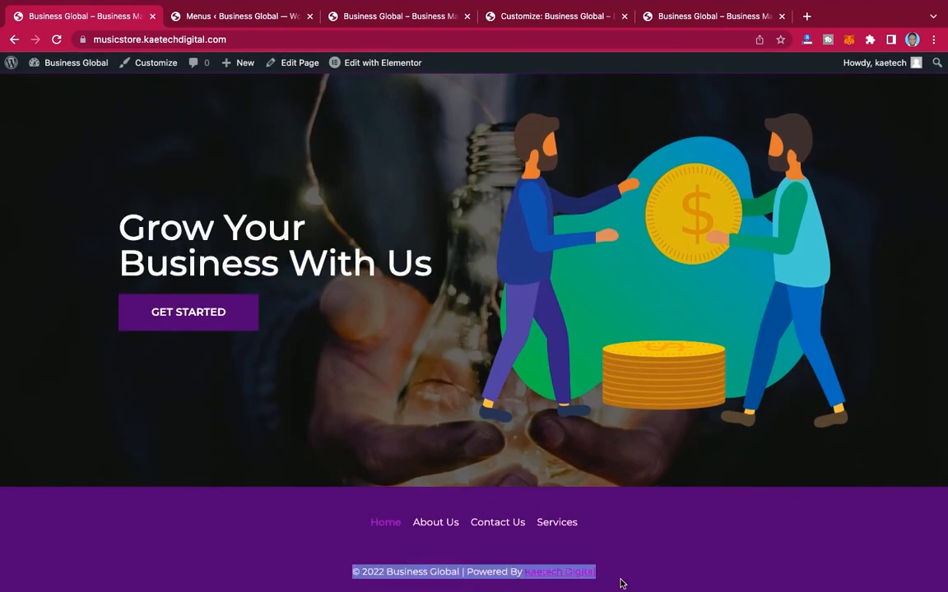
Step: Replace the {theme-credit} placeholder in the customizer's footer copyright text with the copied credit line
left_click(581, 15)
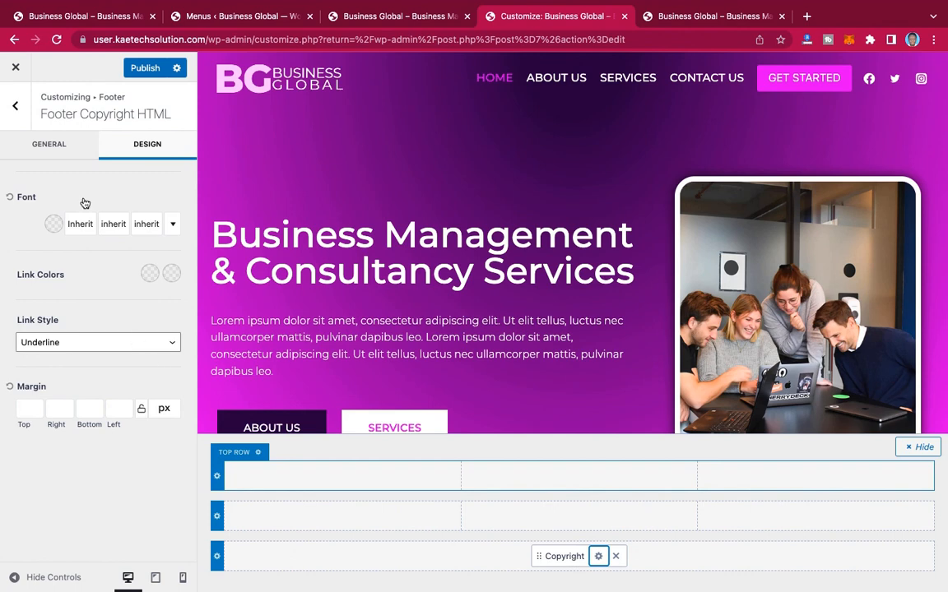
left_click(61, 144)
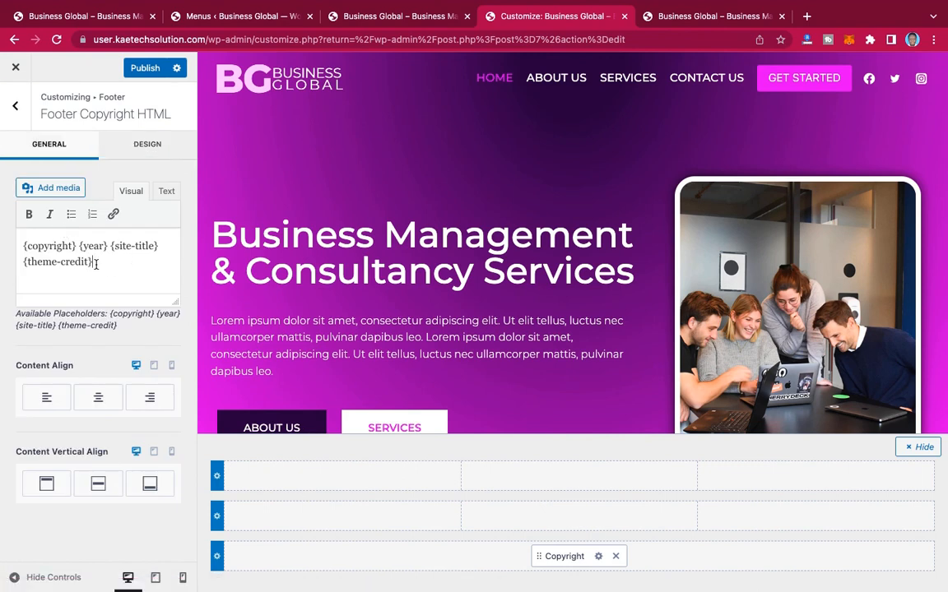
left_click_drag(96, 264, 24, 264)
key("ctrl+v")
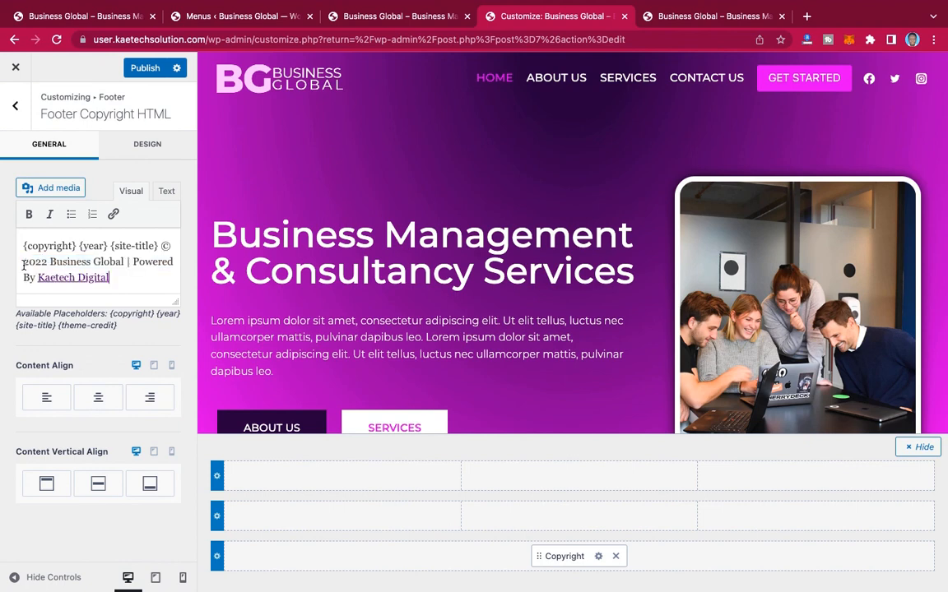
Step: Delete the duplicate "© 2022 Business Global" so the copyright text reads "{copyright} {year} {site-title} | Powered By Kaetech Digital"
left_click_drag(128, 262, 24, 260)
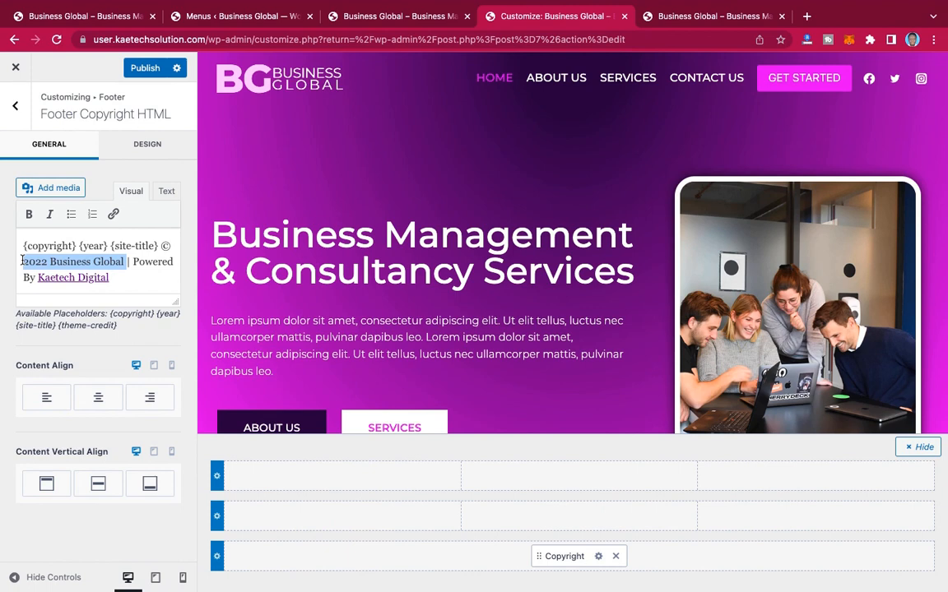
key("BackSpace")
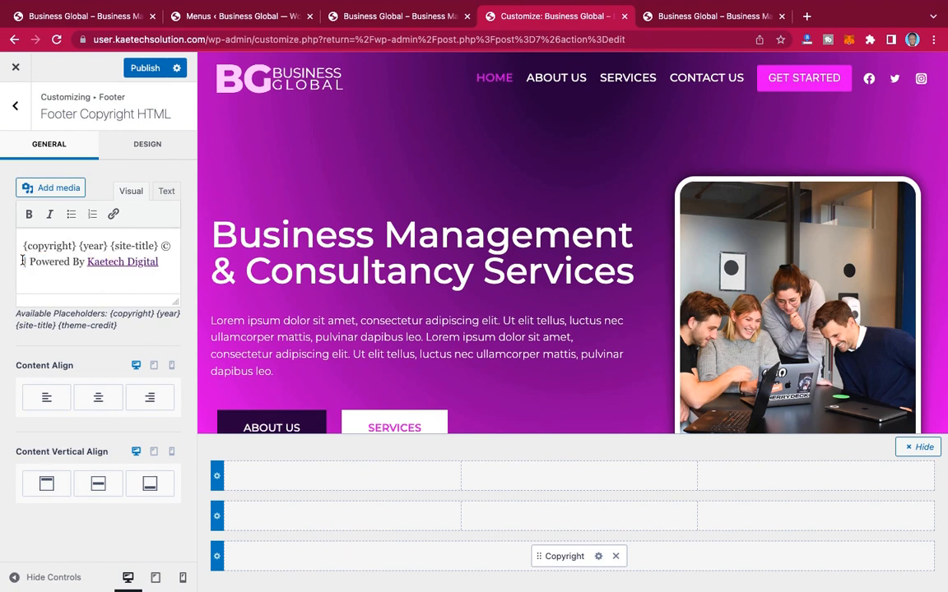
key("BackSpace")
key("BackSpace")
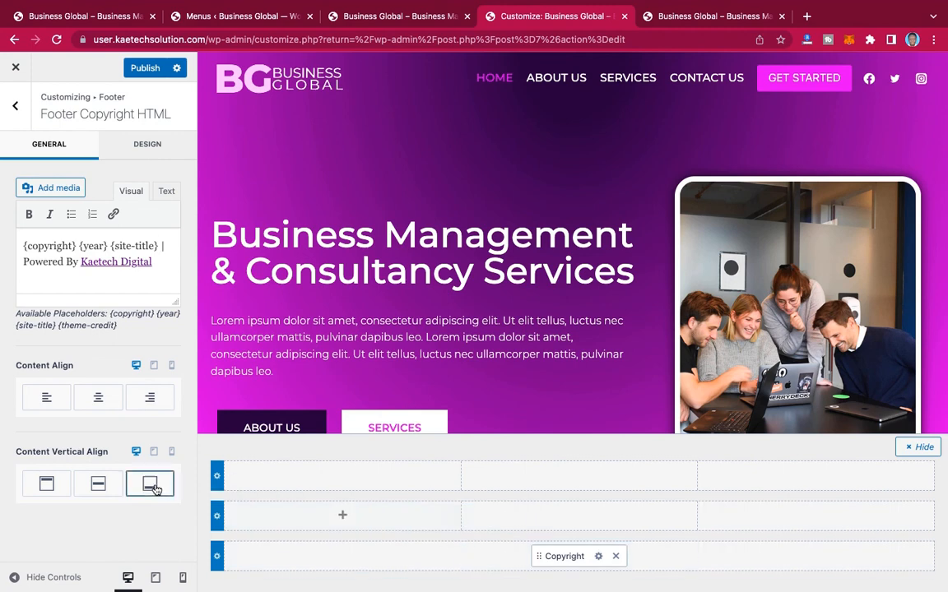
Step: Set the footer bottom row's widget content text color to white
left_click(217, 559)
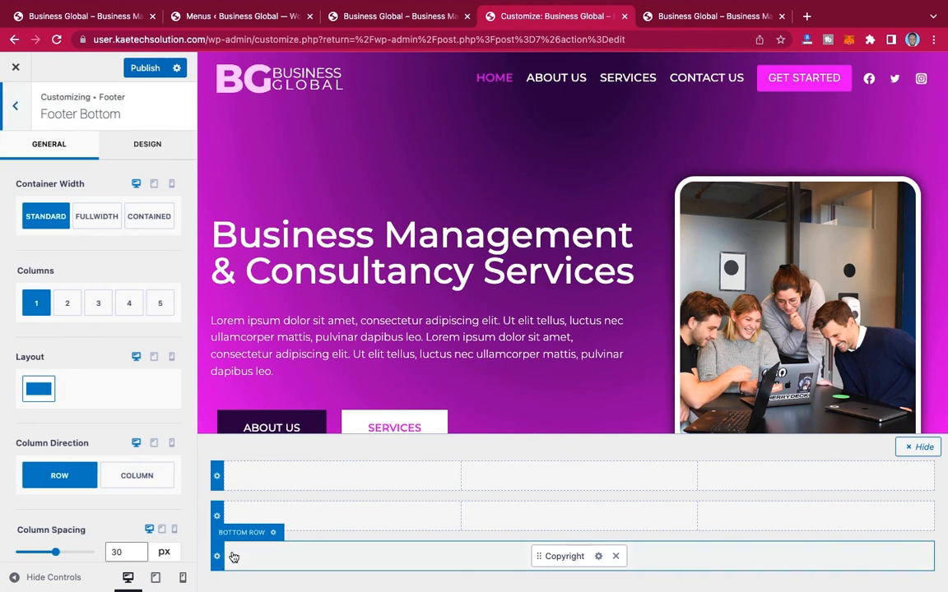
left_click(161, 148)
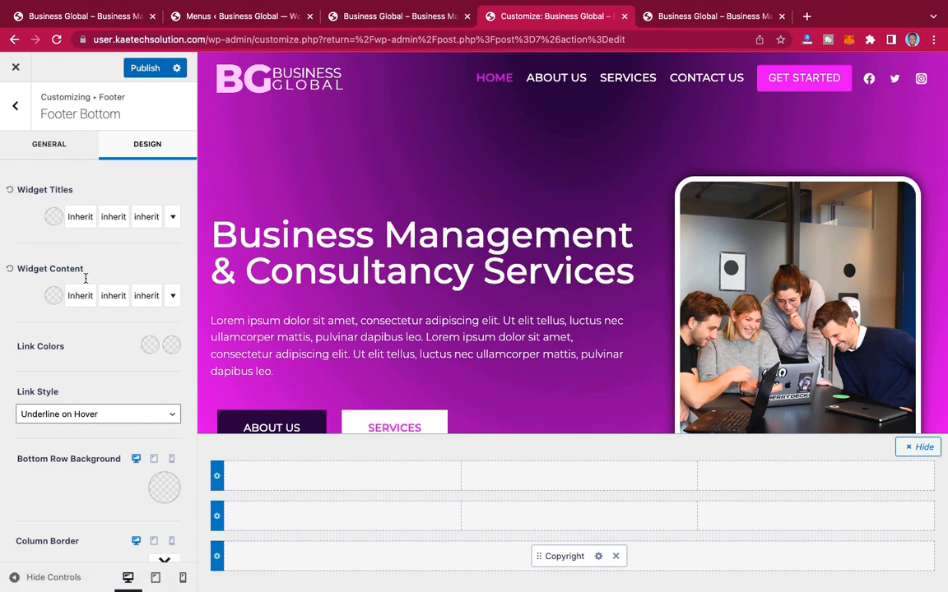
left_click(54, 296)
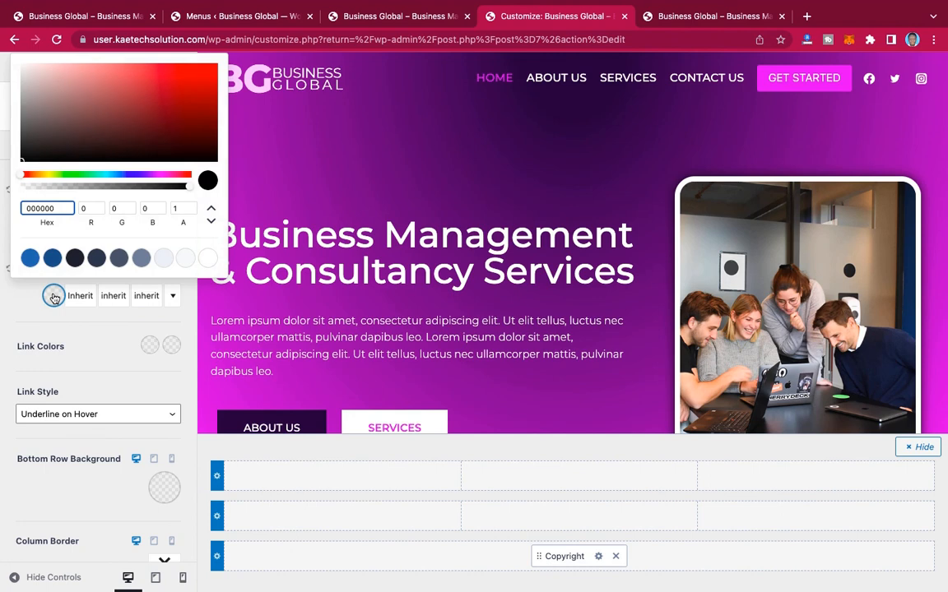
left_click(207, 258)
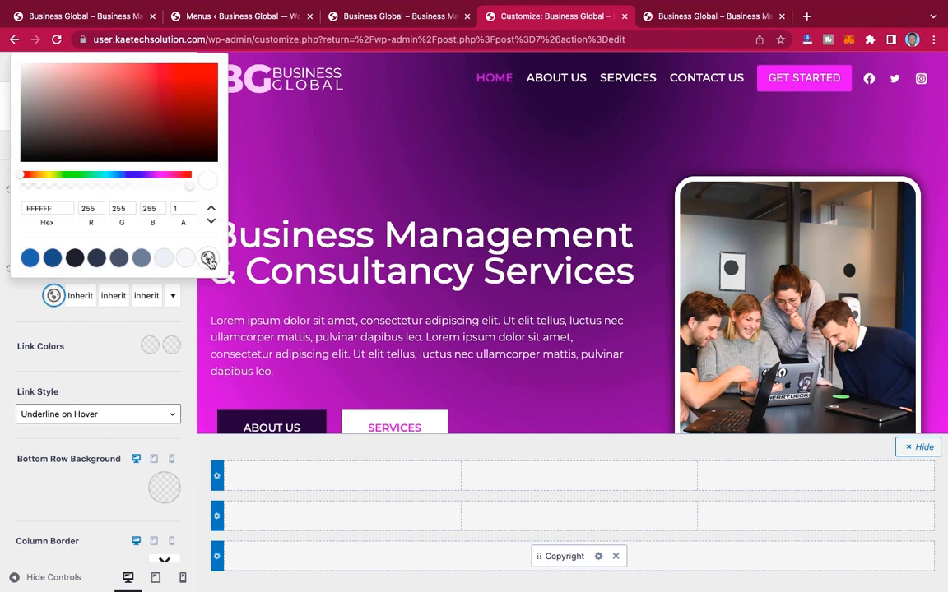
left_click(59, 319)
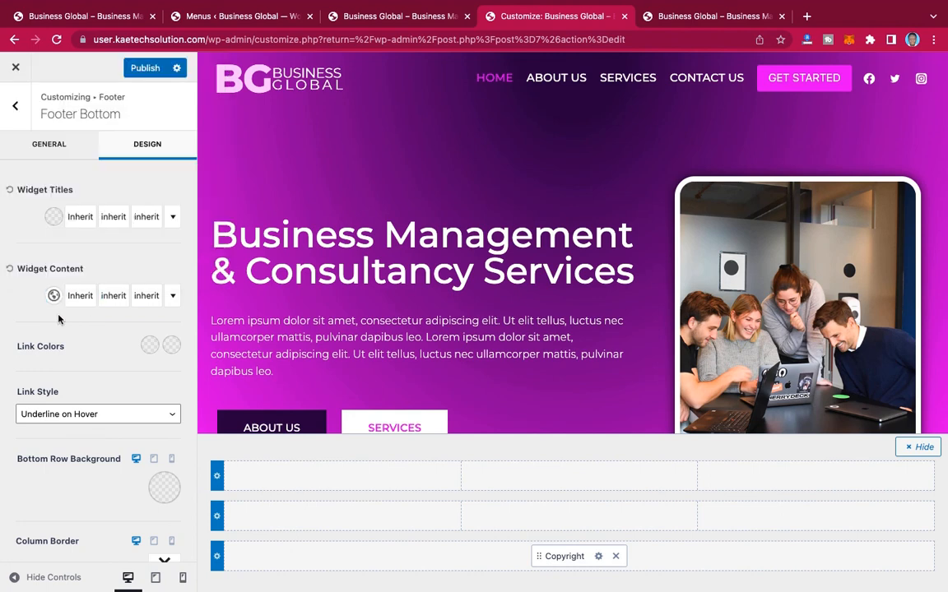
Step: Set the footer bottom row's initial link color to bright magenta E306EC
left_click(149, 347)
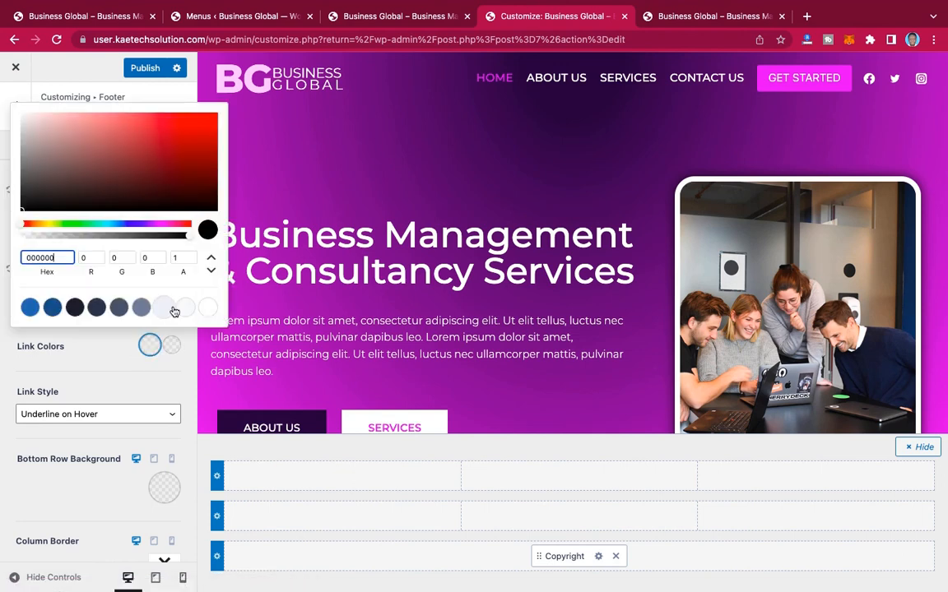
double_click(29, 258)
left_click(163, 227)
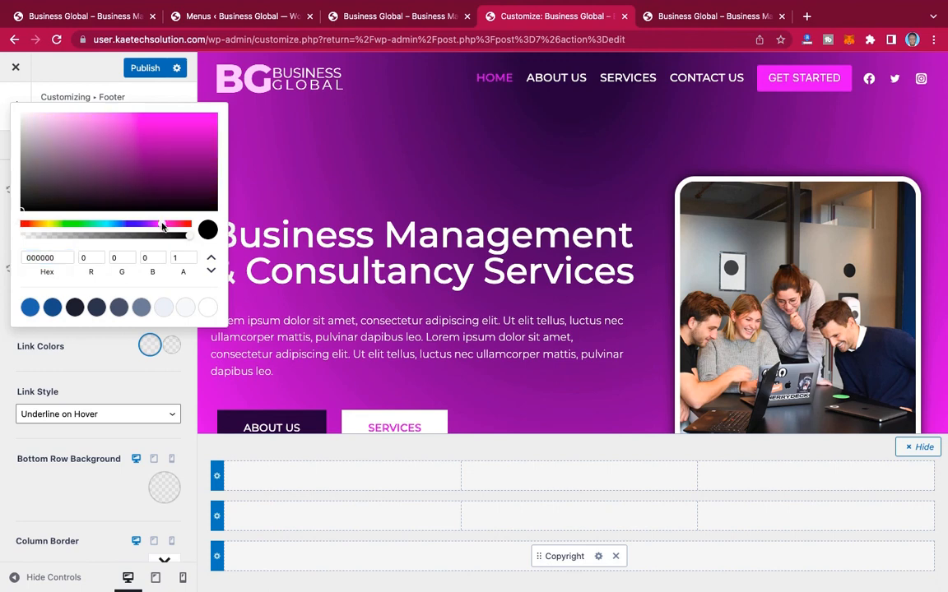
left_click(212, 123)
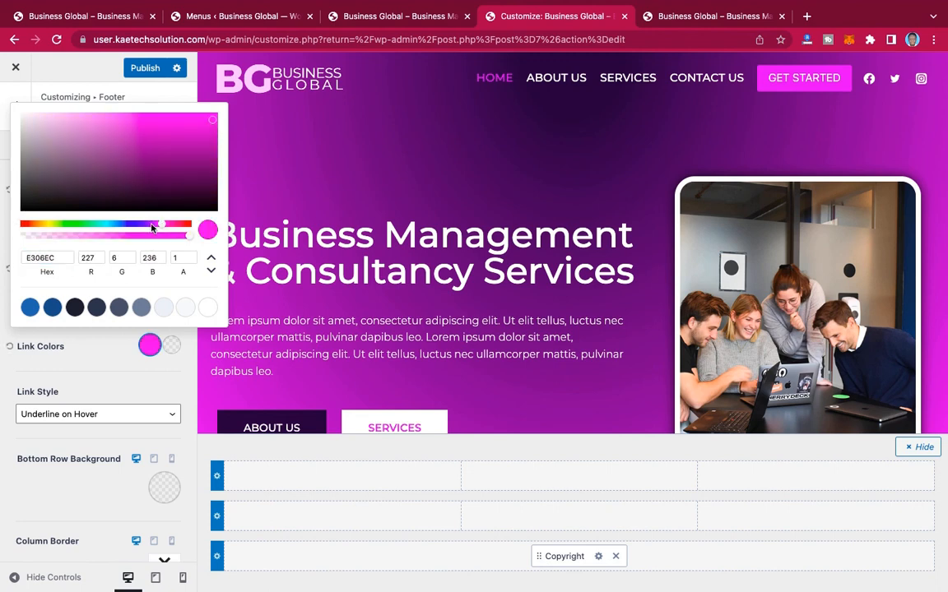
left_click(93, 355)
scroll(92, 357, "down", 3)
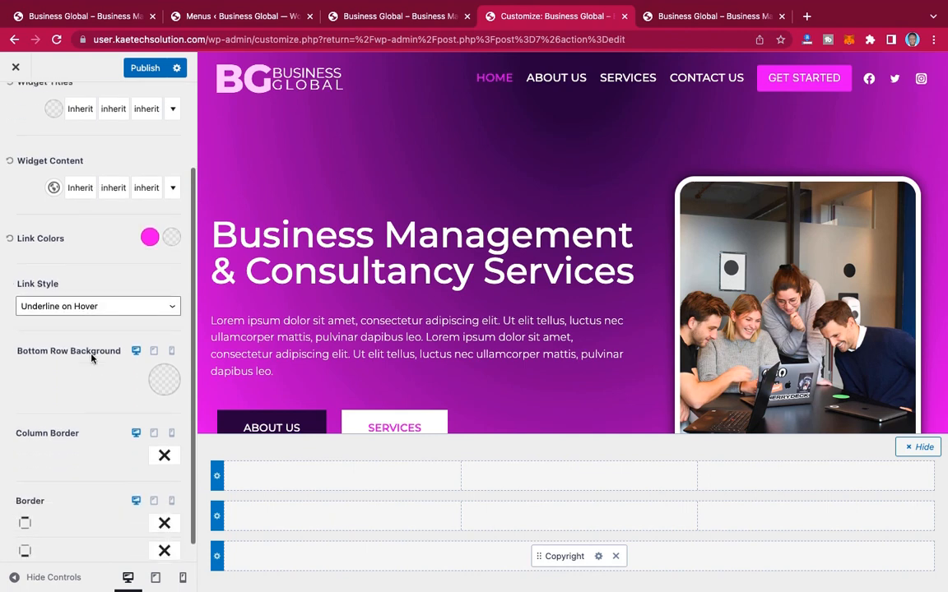
scroll(91, 358, "down", 1)
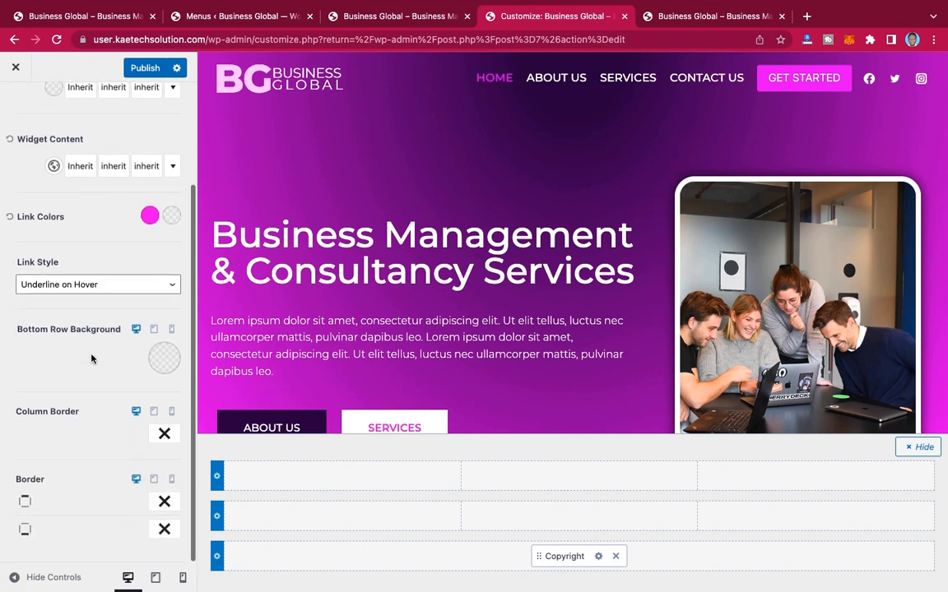
Step: Set the footer bottom row's background color to dark purple 50007A and select its hex code
left_click(165, 361)
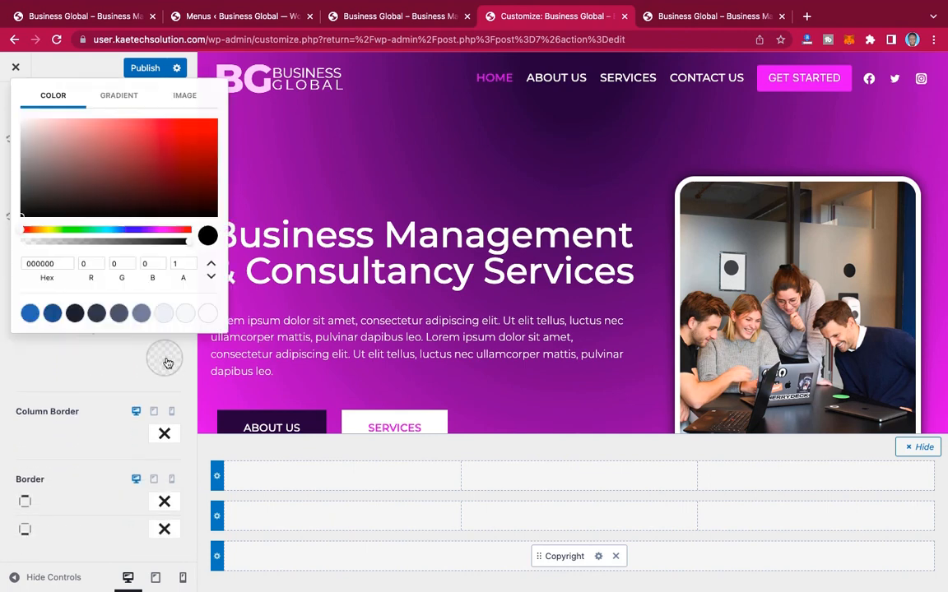
left_click(153, 231)
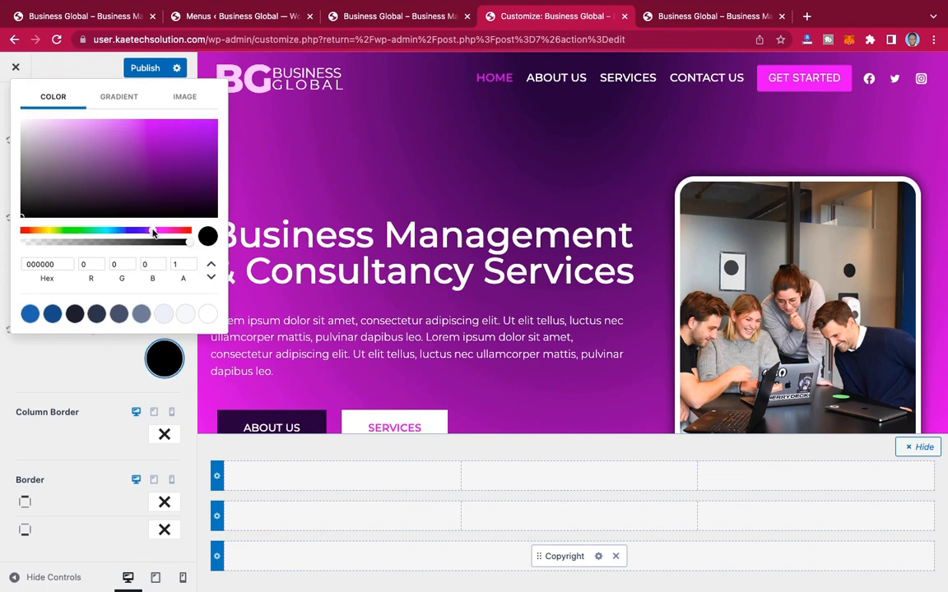
left_click(214, 173)
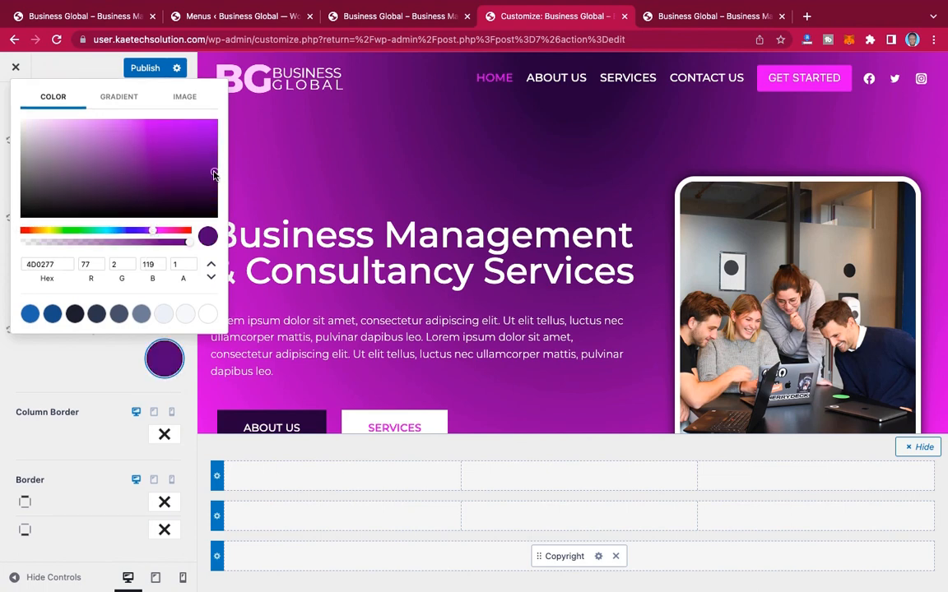
left_click_drag(215, 168, 219, 173)
left_click_drag(57, 268, 2, 264)
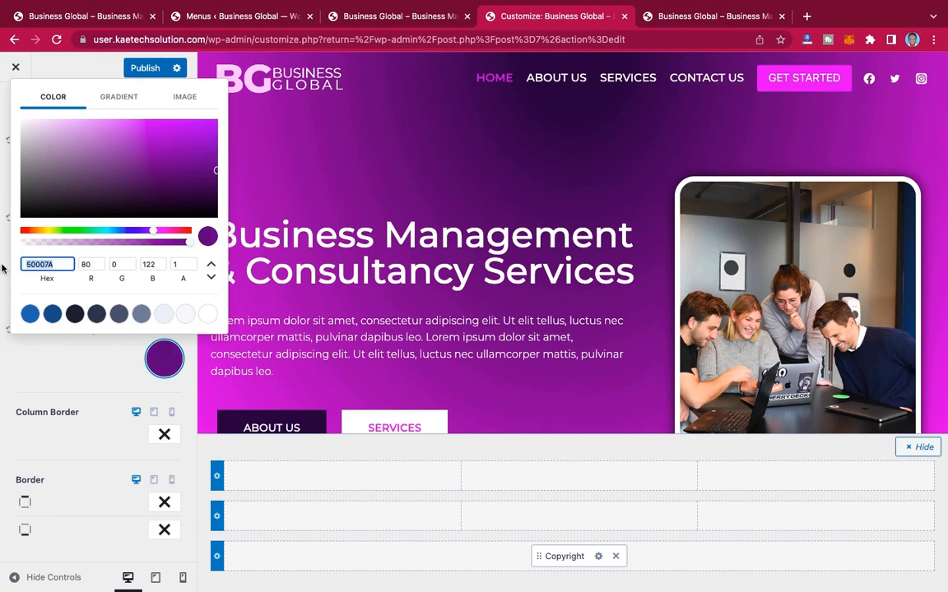
left_click(75, 375)
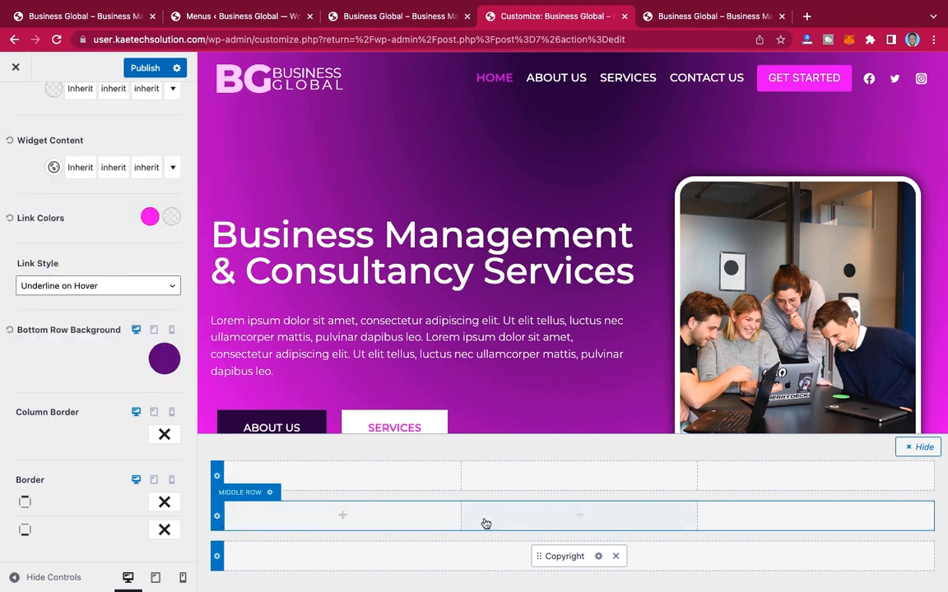
Step: Set the footer middle row to 1 column and place the Footer Navigation element in it
left_click(581, 515)
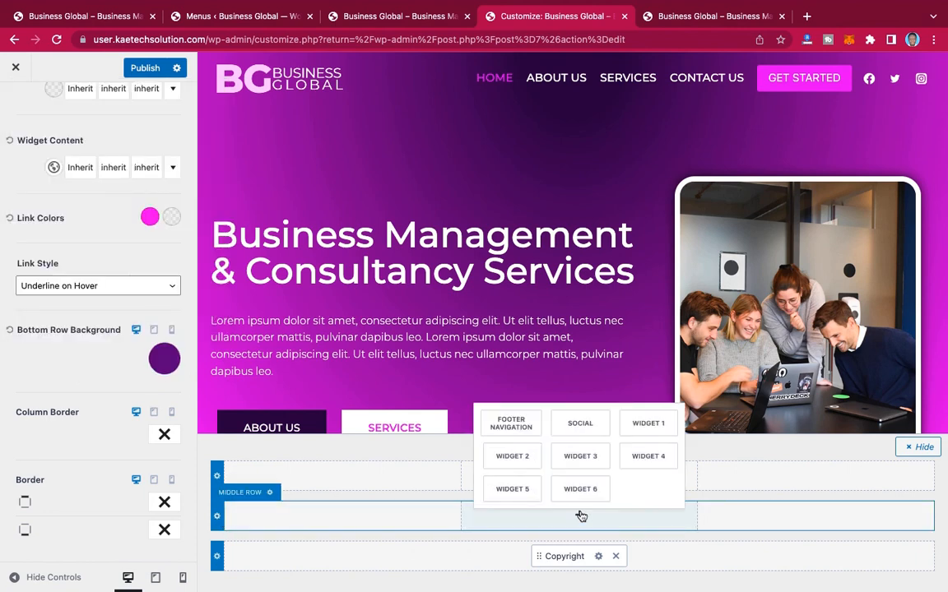
left_click(511, 423)
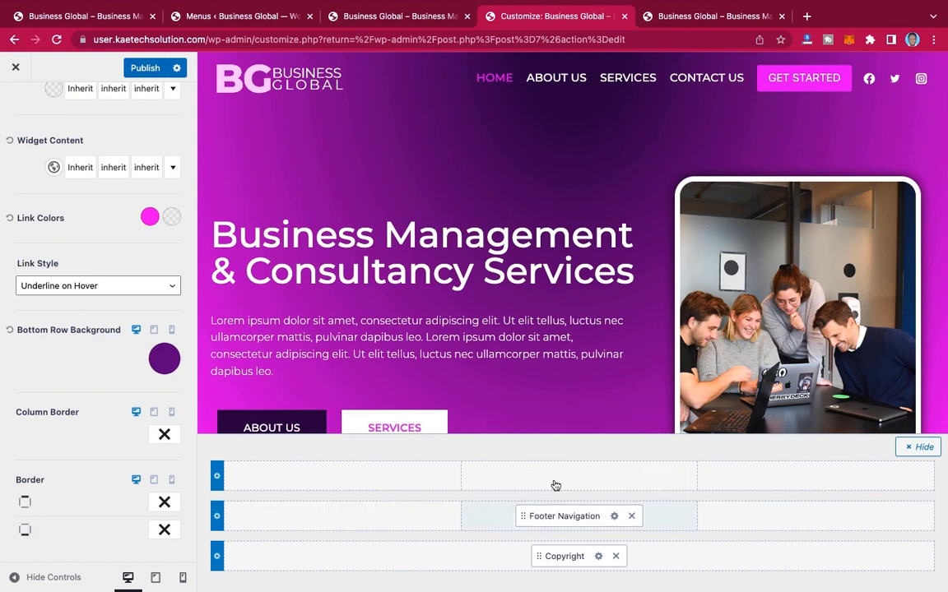
left_click(218, 516)
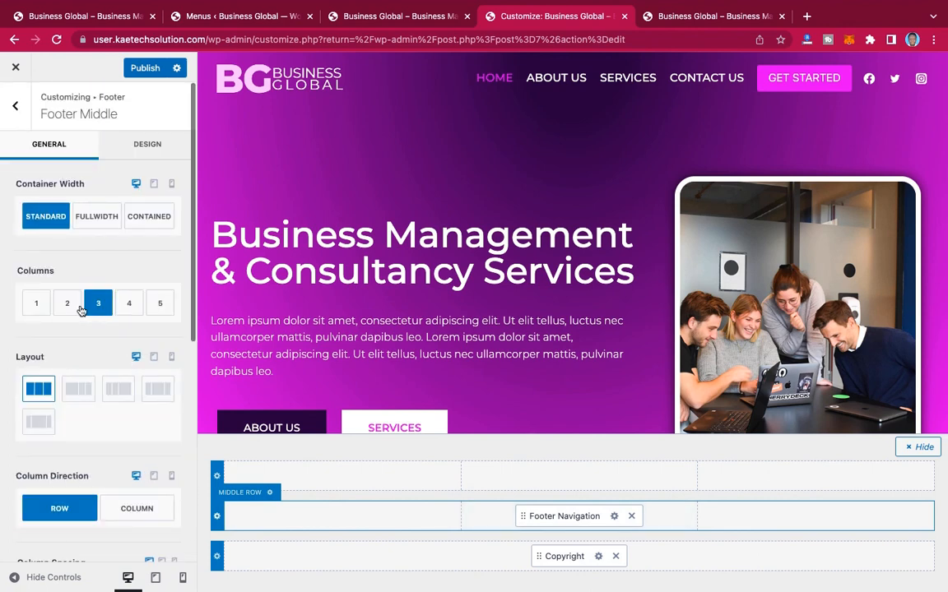
left_click(36, 304)
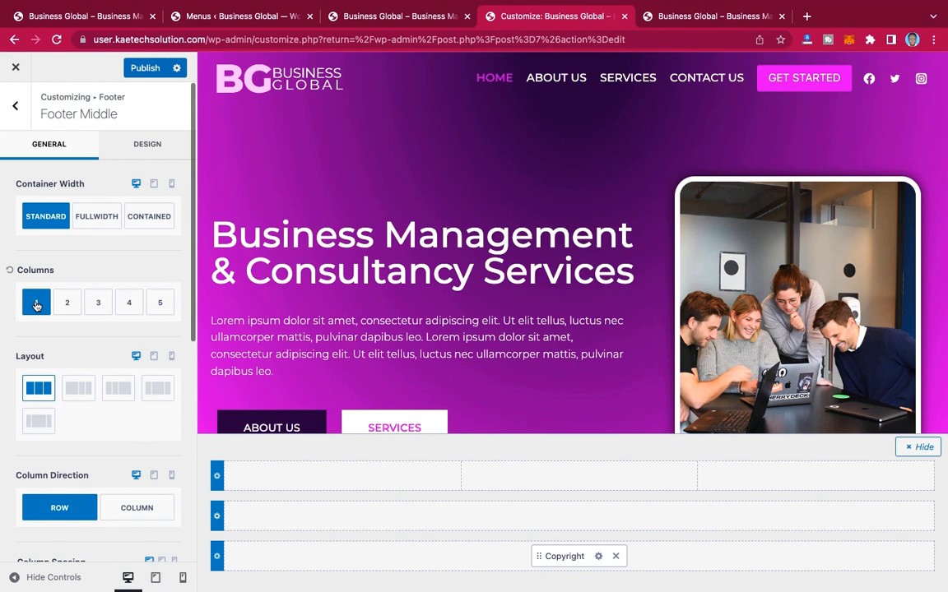
scroll(117, 443, "down", 5)
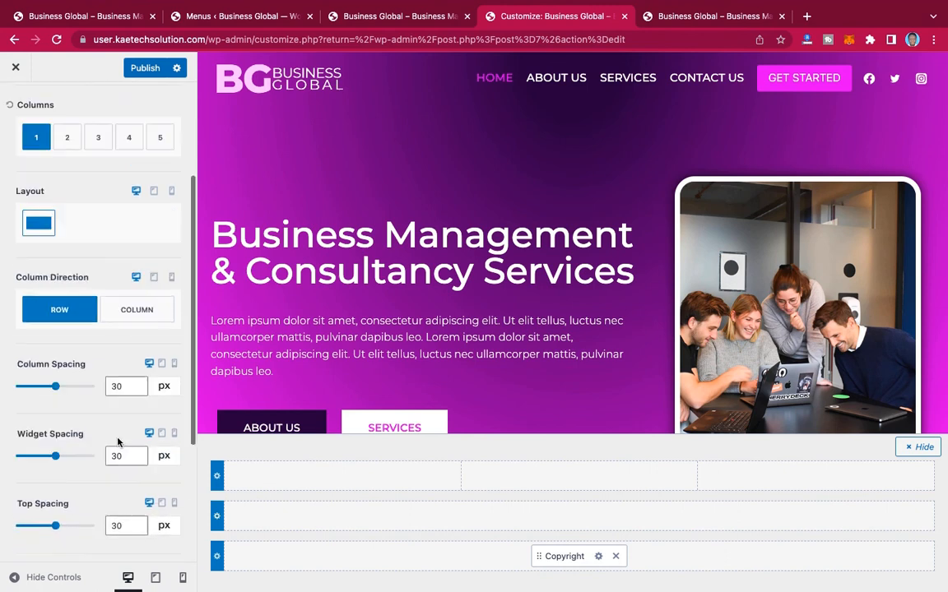
scroll(118, 443, "up", 4)
scroll(118, 442, "up", 2)
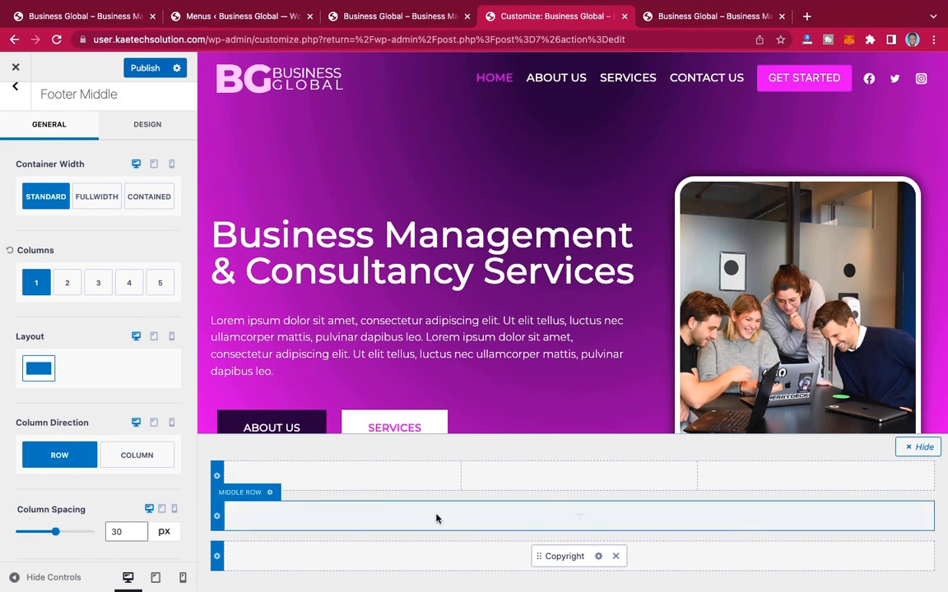
left_click(581, 515)
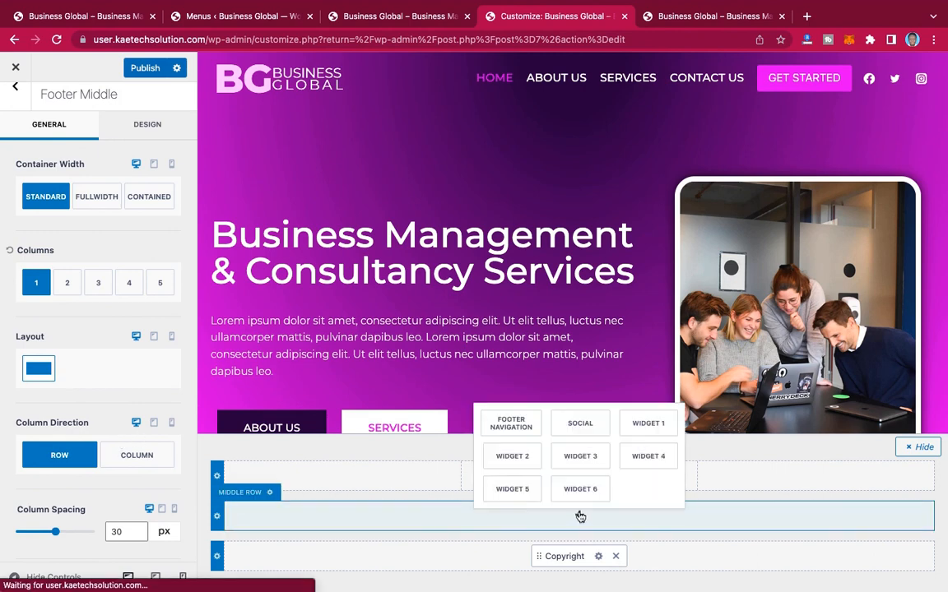
left_click(521, 425)
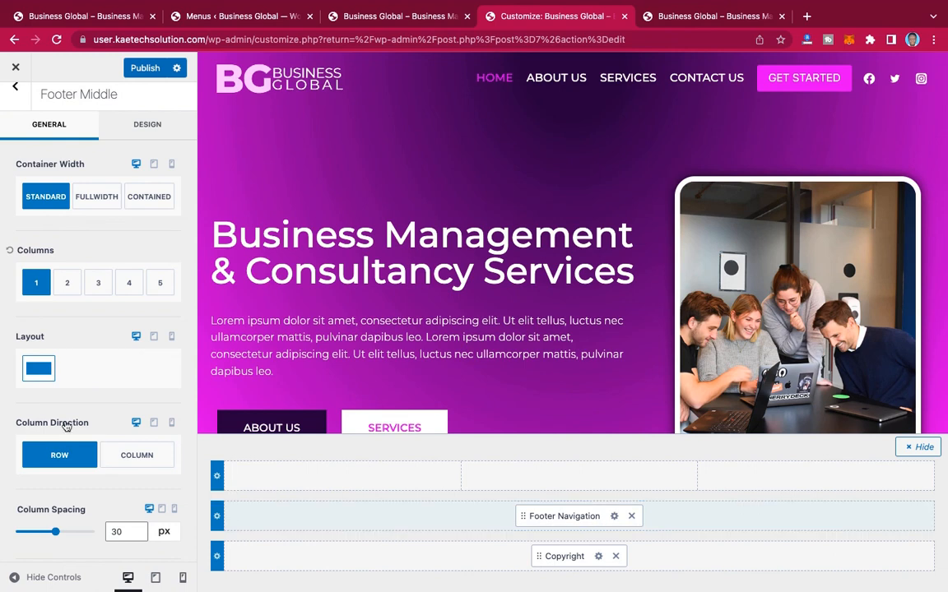
Step: Set the footer middle row's widget content text color to white
scroll(113, 380, "down", 8)
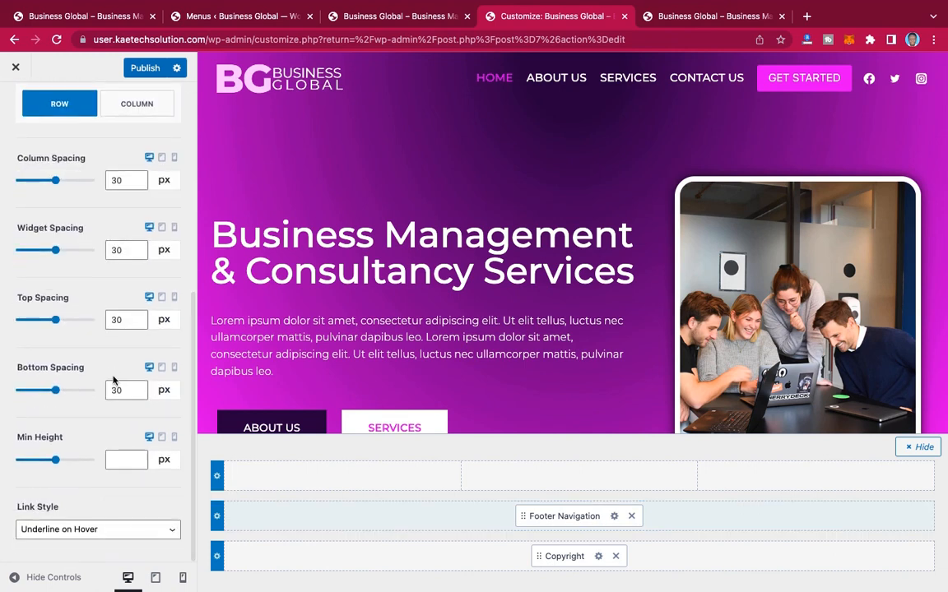
scroll(114, 378, "up", 8)
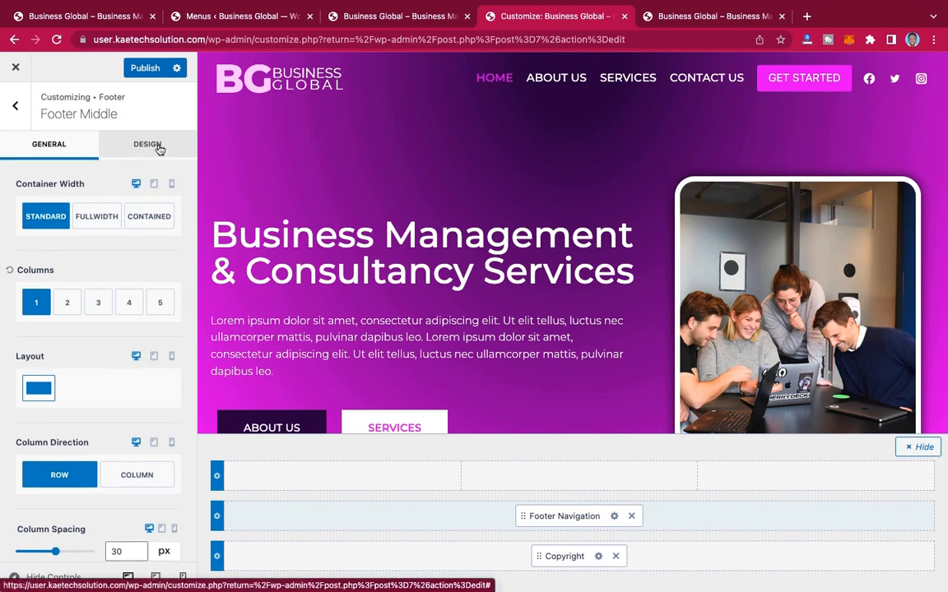
left_click(156, 145)
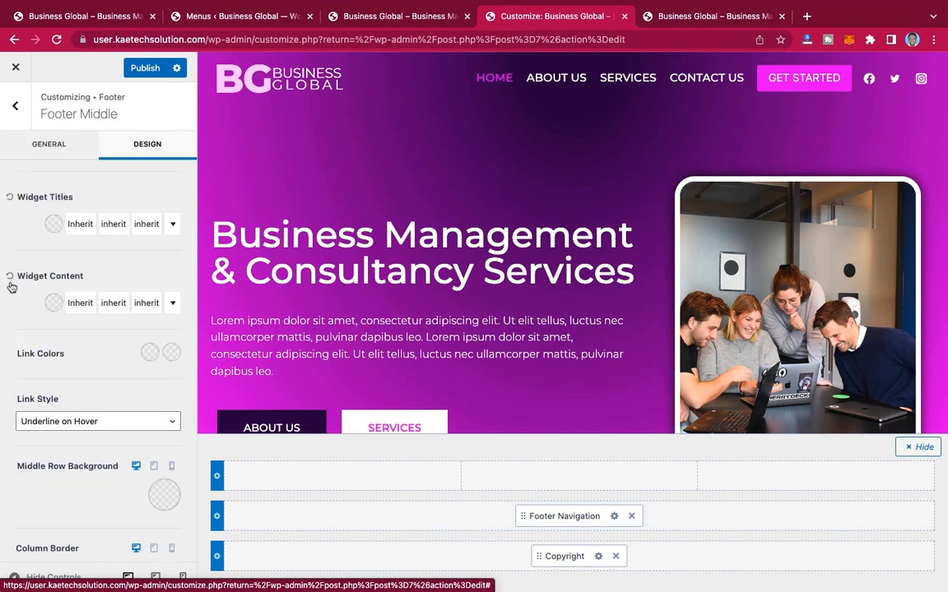
left_click(53, 305)
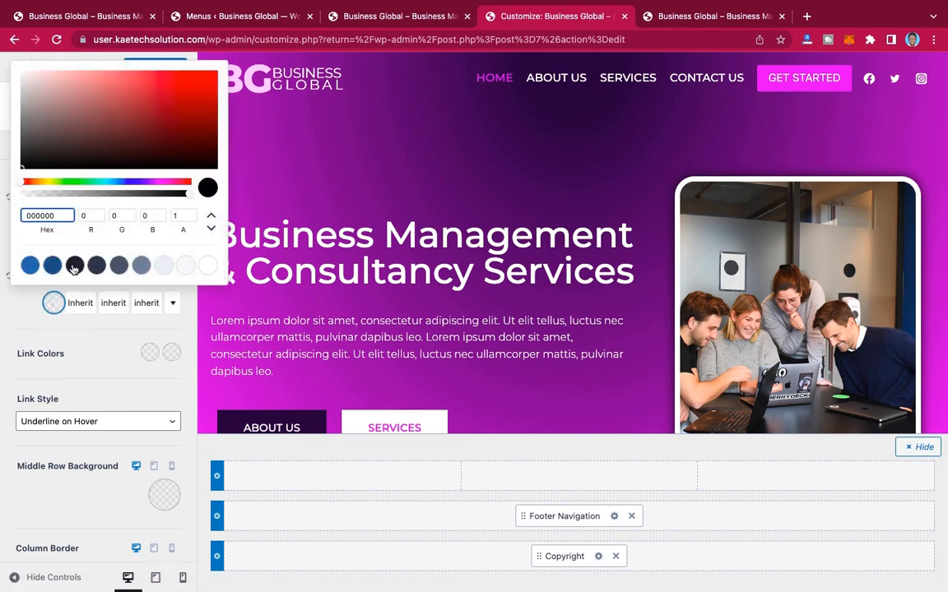
left_click(209, 268)
left_click(61, 339)
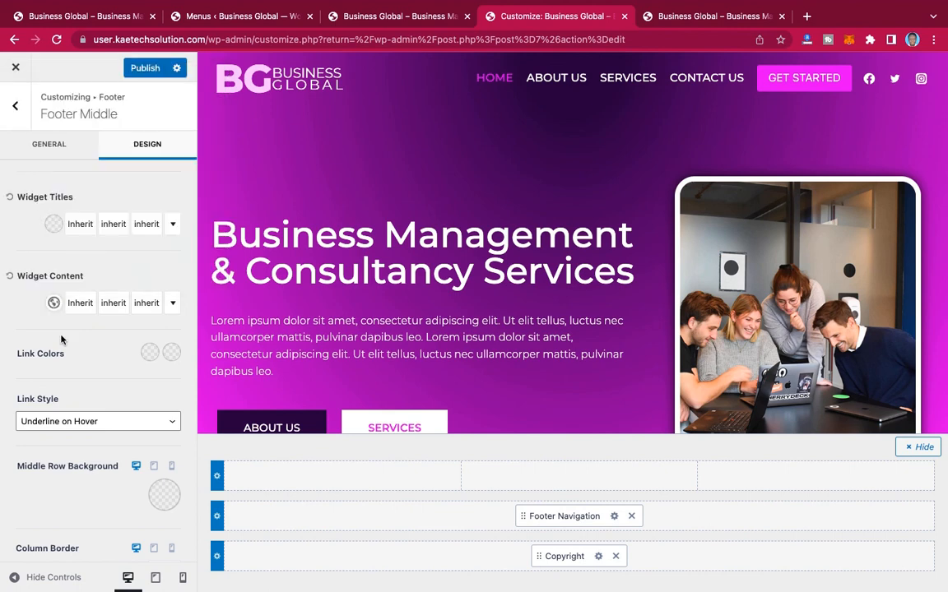
Step: Set the footer middle row's initial link color to white and its hover link color to magenta D10CE9
scroll(61, 339, "down", 2)
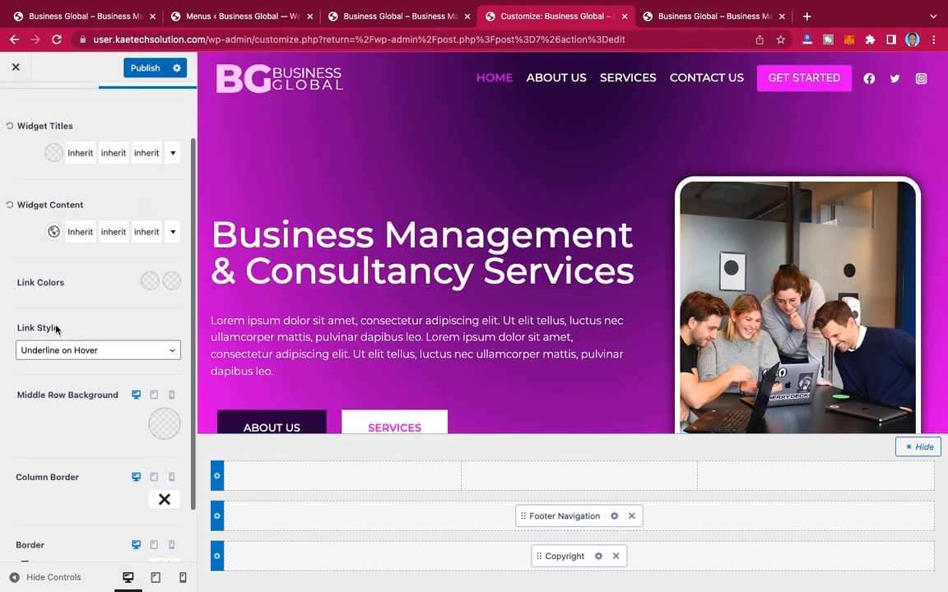
left_click(150, 282)
left_click(207, 244)
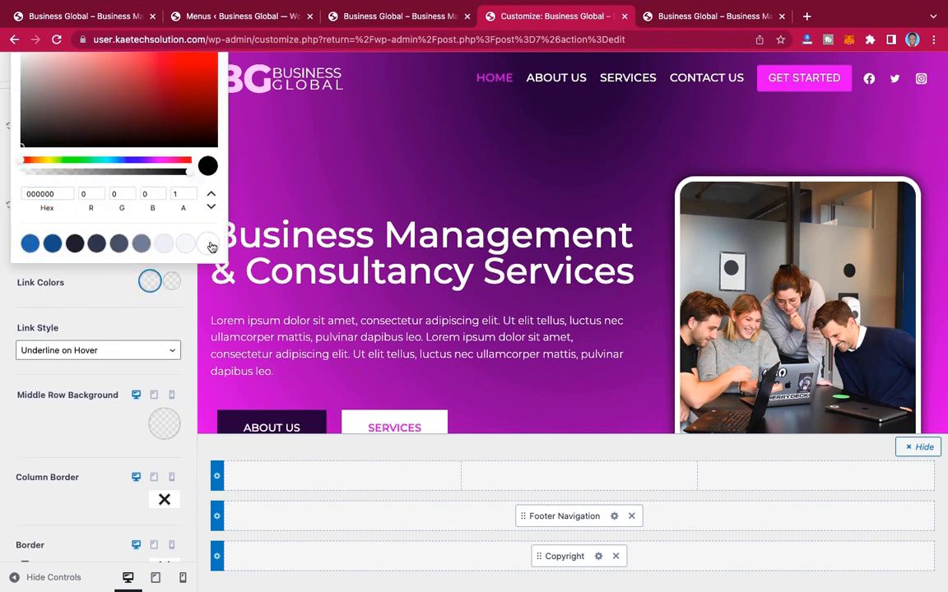
left_click(171, 282)
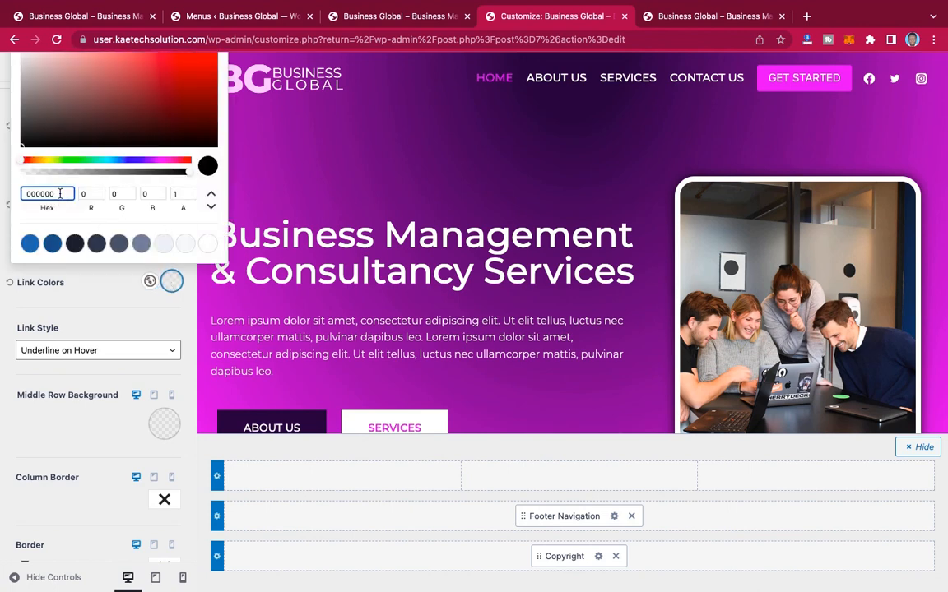
left_click(160, 161)
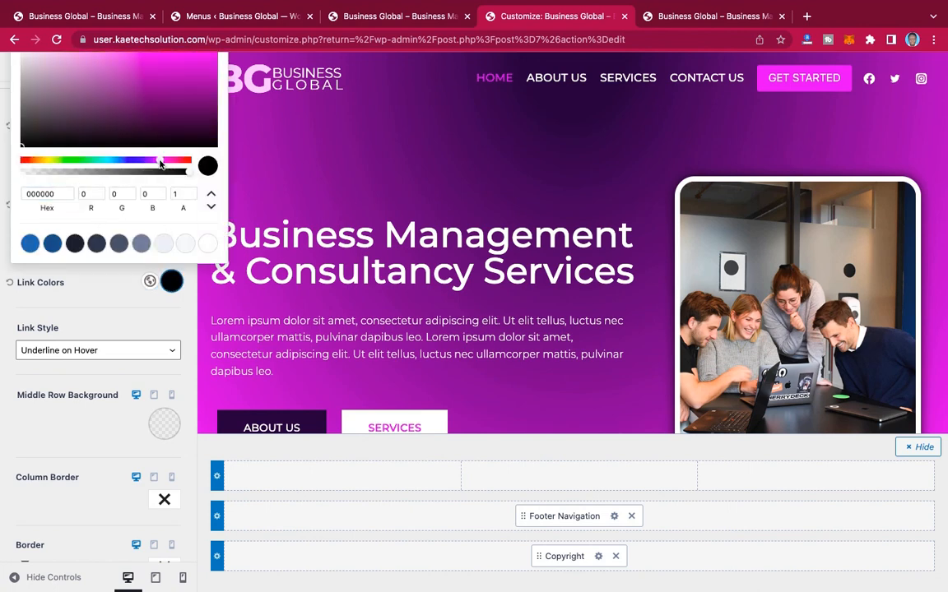
scroll(137, 301, "up", 2)
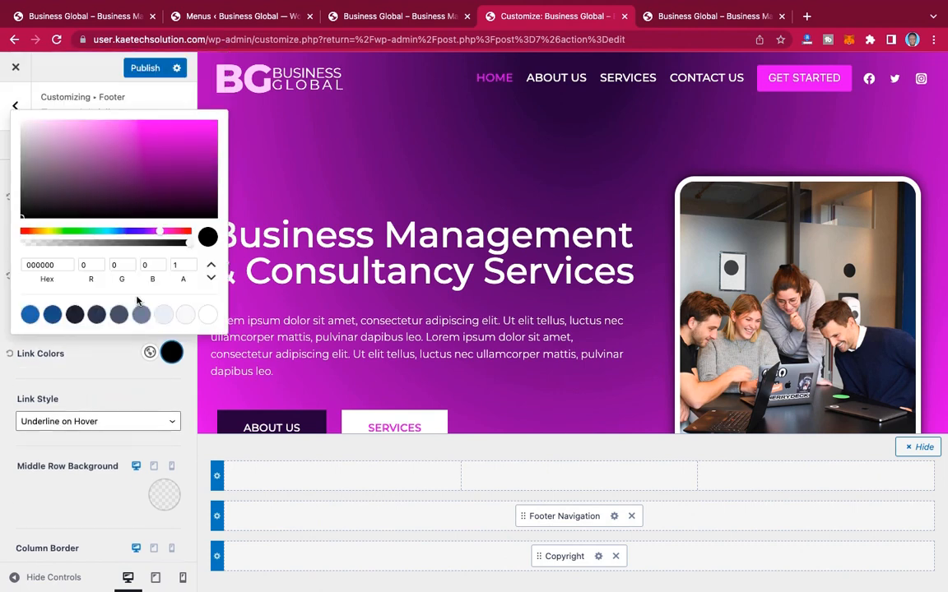
left_click(208, 131)
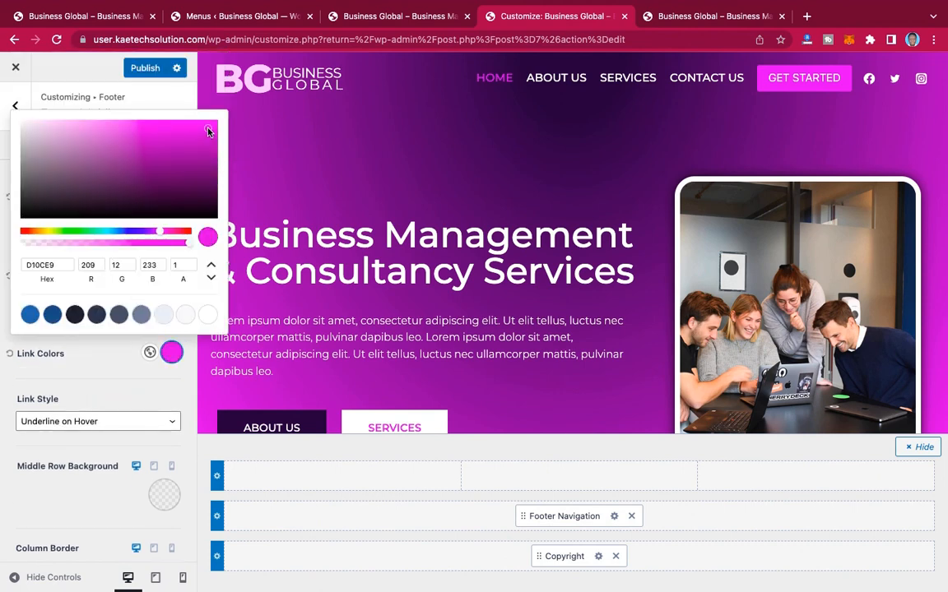
left_click(113, 363)
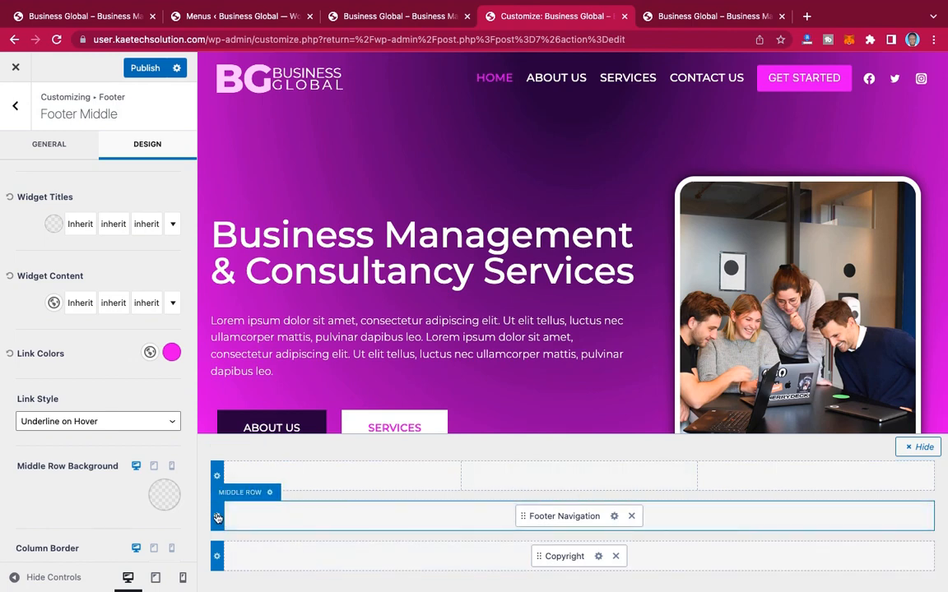
Step: Copy the hex code of the footer bottom row's background color
left_click(216, 557)
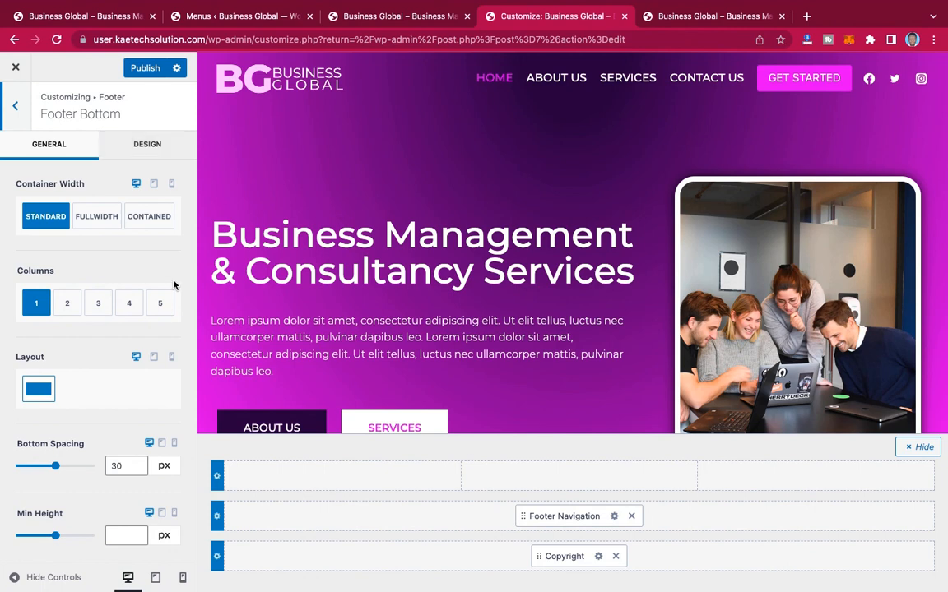
left_click(149, 148)
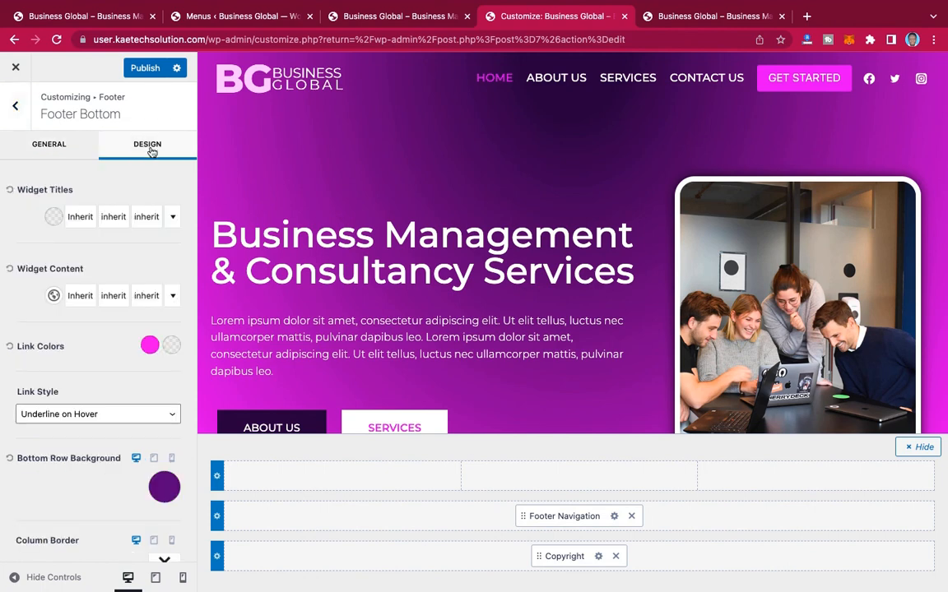
left_click(164, 489)
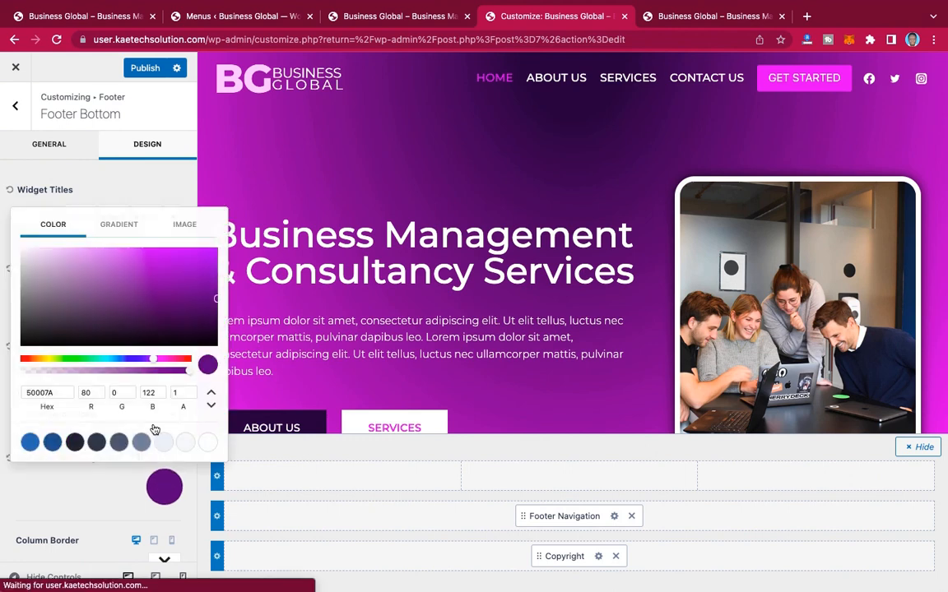
double_click(29, 392)
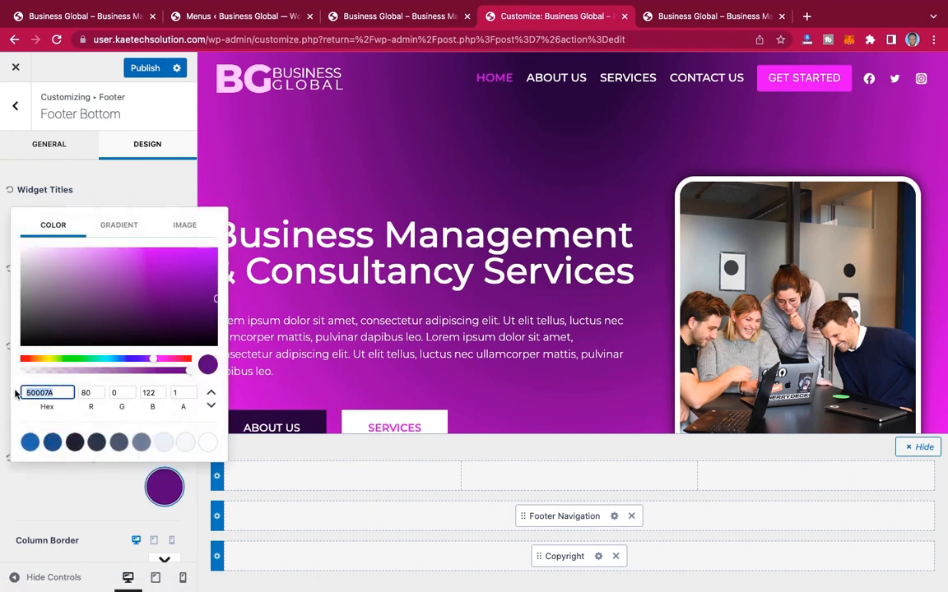
left_click(75, 508)
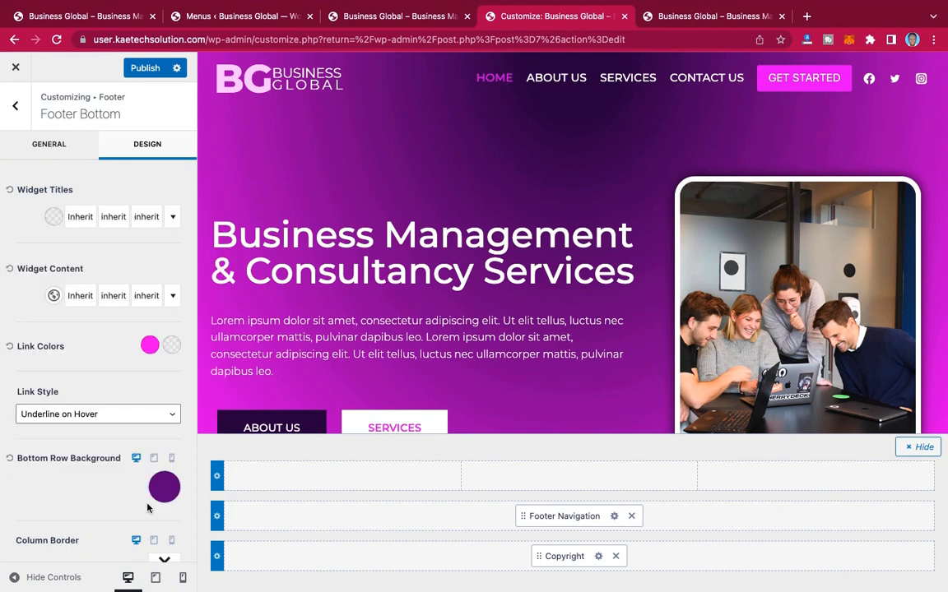
Step: Set the footer middle row's background to the copied purple 50007A and publish the customizer changes
left_click(217, 516)
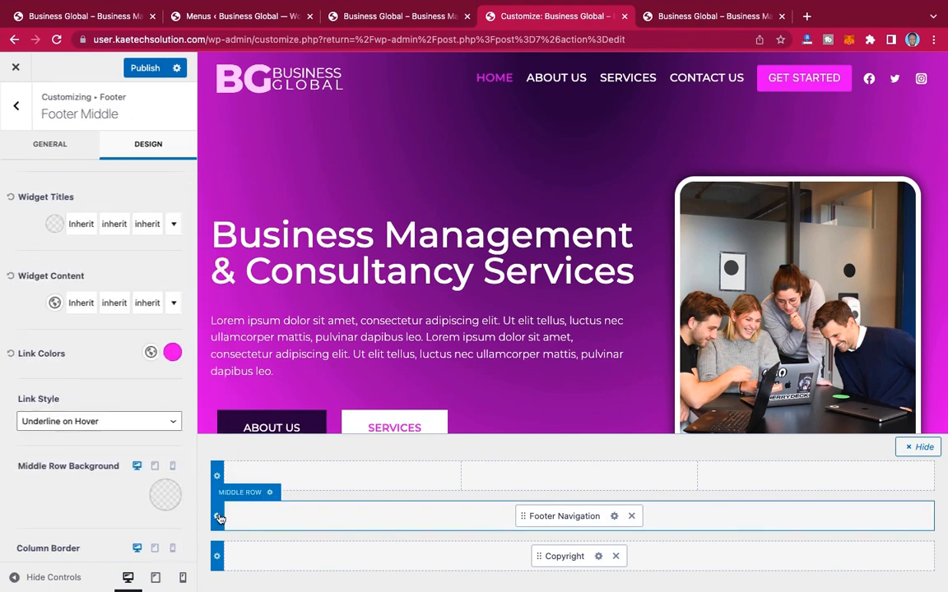
left_click(171, 496)
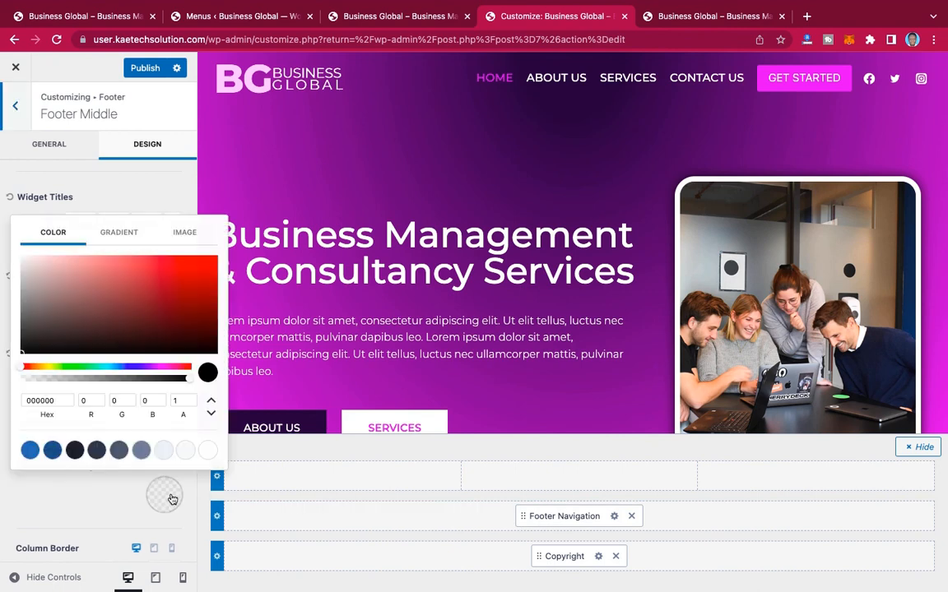
left_click(56, 401)
left_click_drag(56, 400, 1, 401)
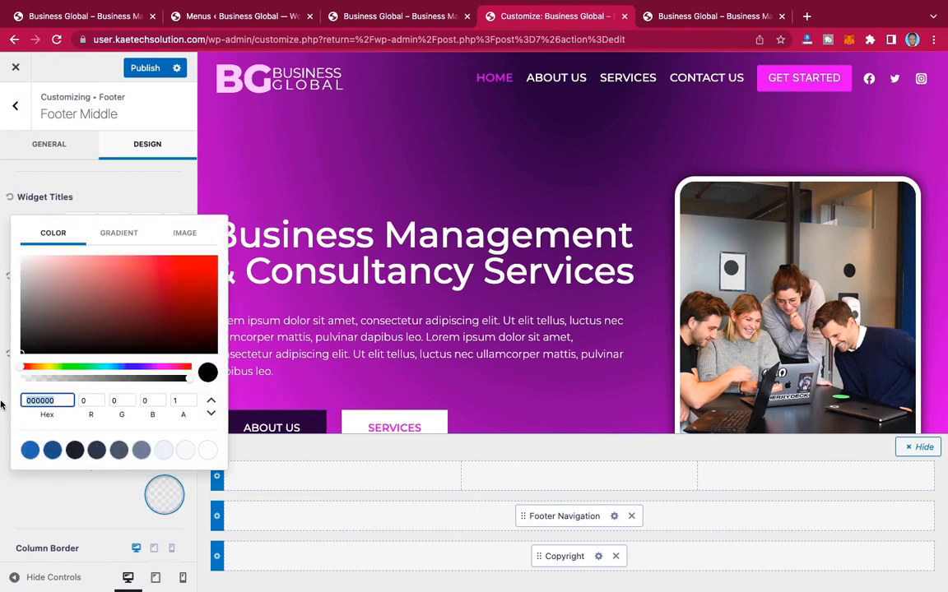
type("53087B")
left_click(97, 511)
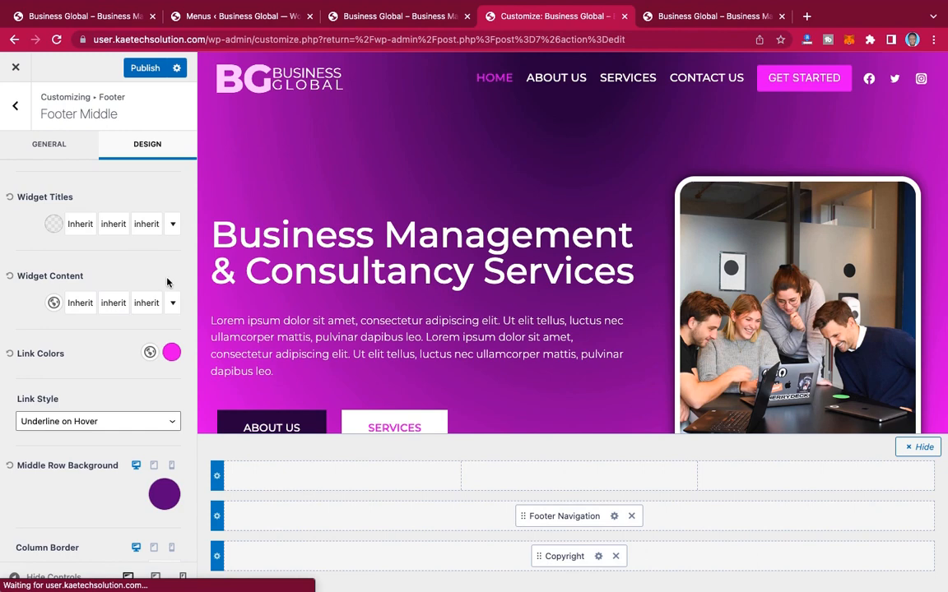
left_click(140, 69)
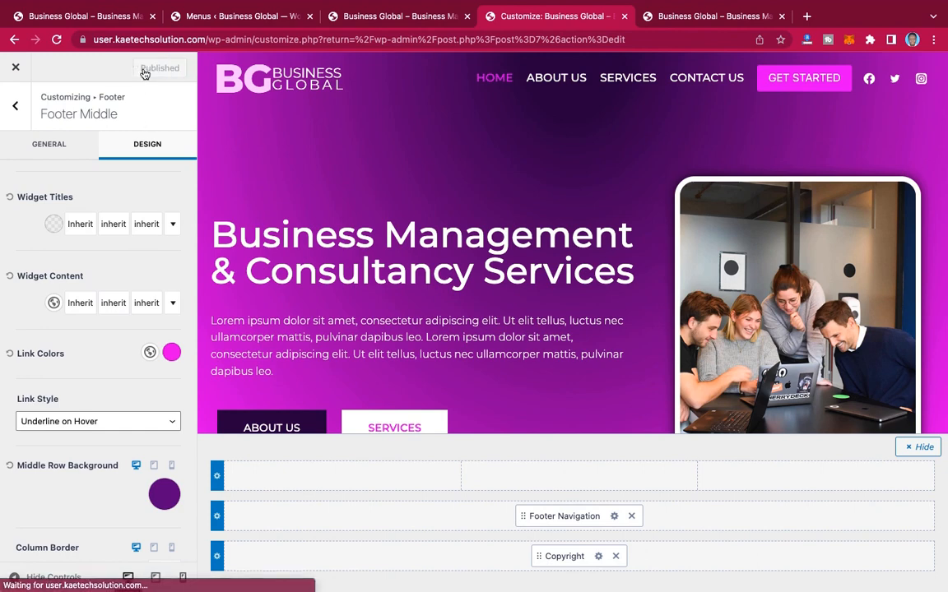
Step: Reload the live Business Global home page and check how its footer navigation and copyright rows look
left_click(704, 17)
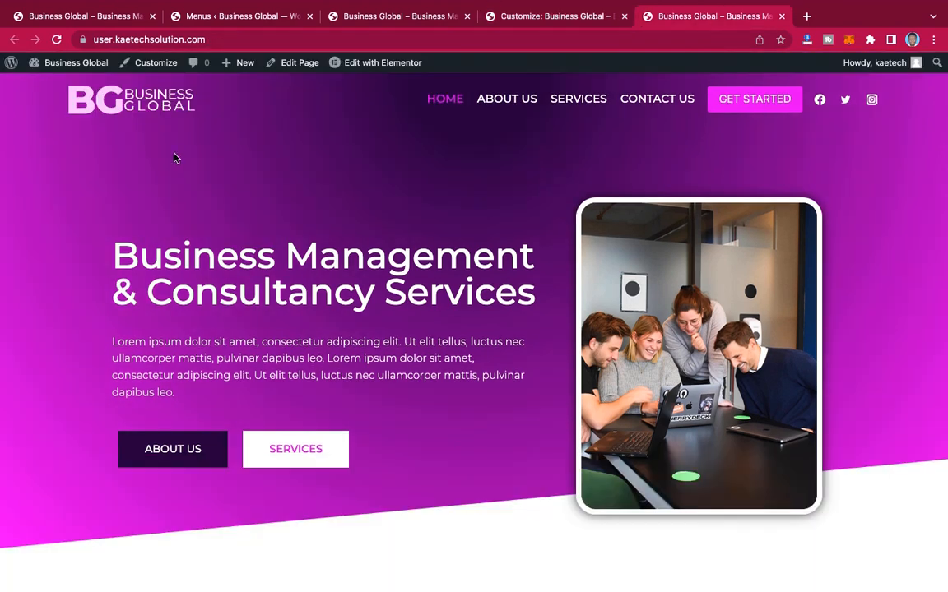
scroll(417, 328, "down", 20)
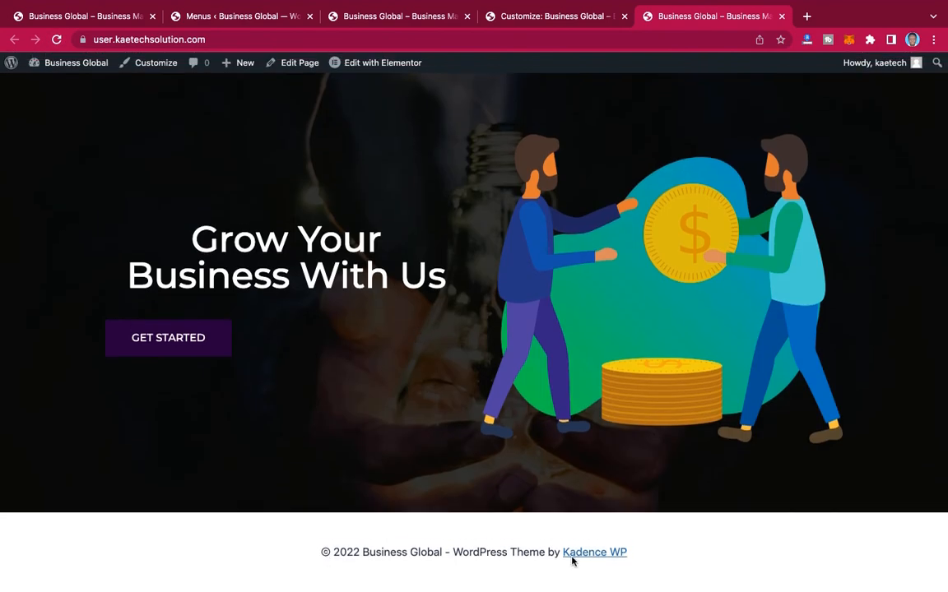
left_click(60, 59)
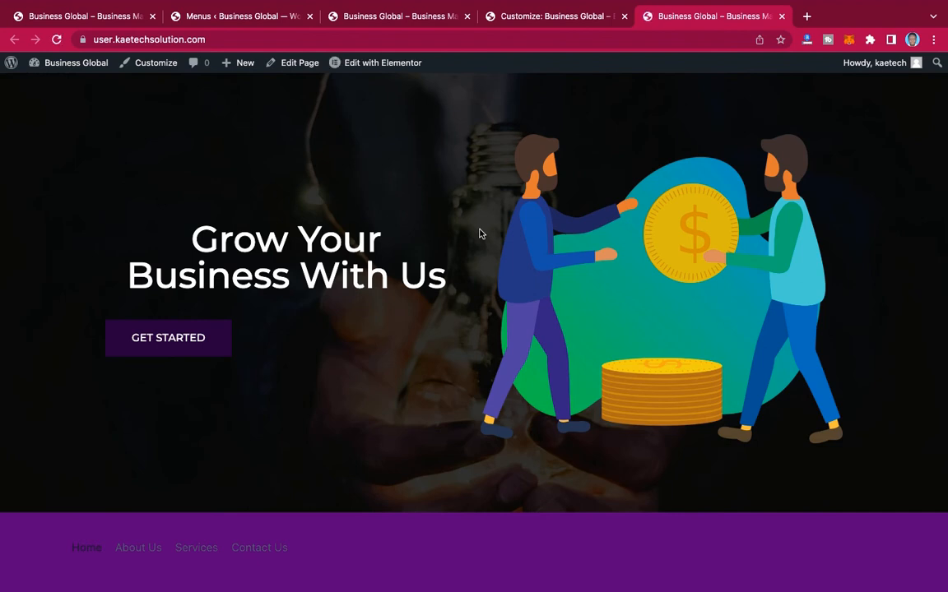
scroll(481, 234, "down", 2)
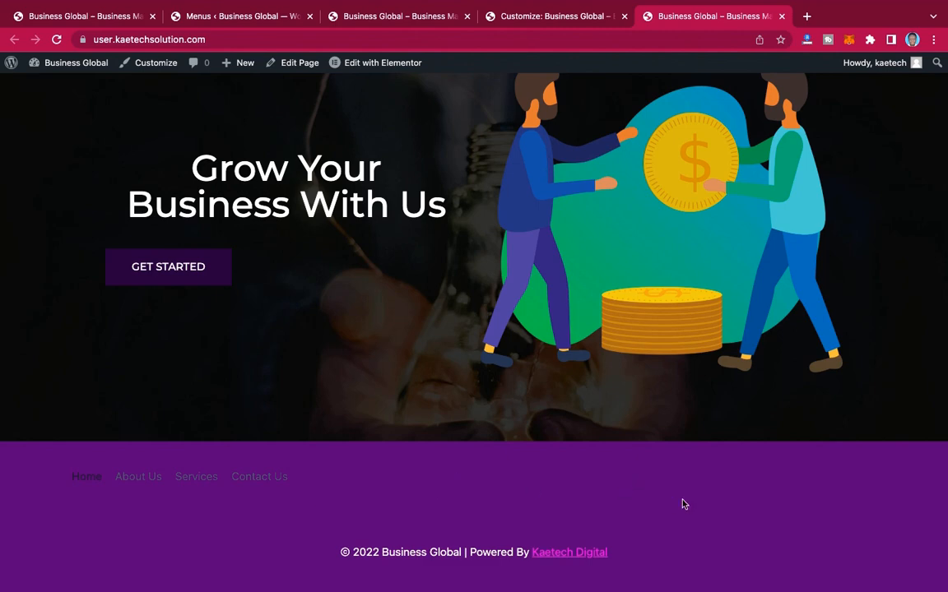
scroll(683, 503, "up", 5)
scroll(682, 504, "down", 5)
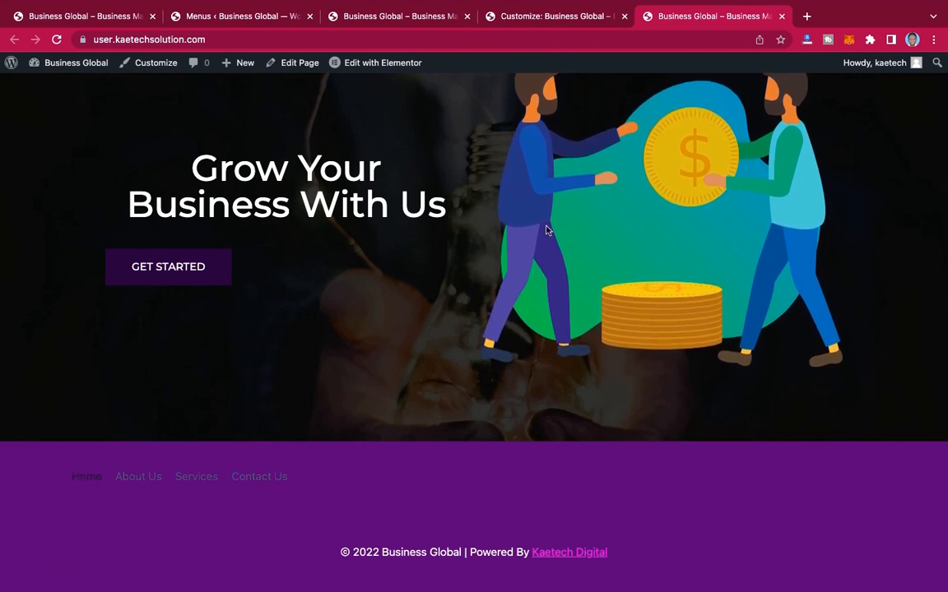
Step: In the customizer, set the footer middle row to 3 columns and move Footer Navigation into the center column
left_click(540, 18)
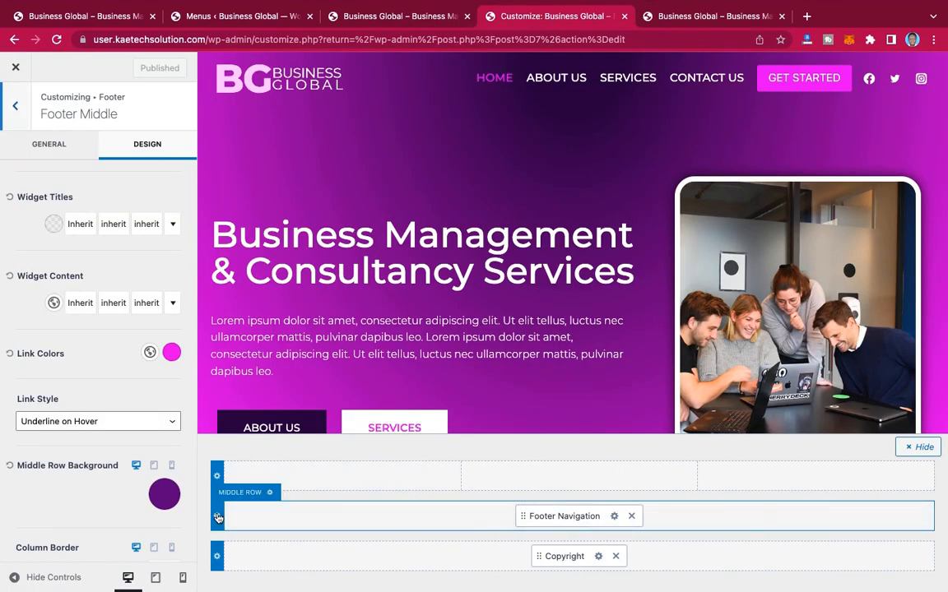
left_click(69, 147)
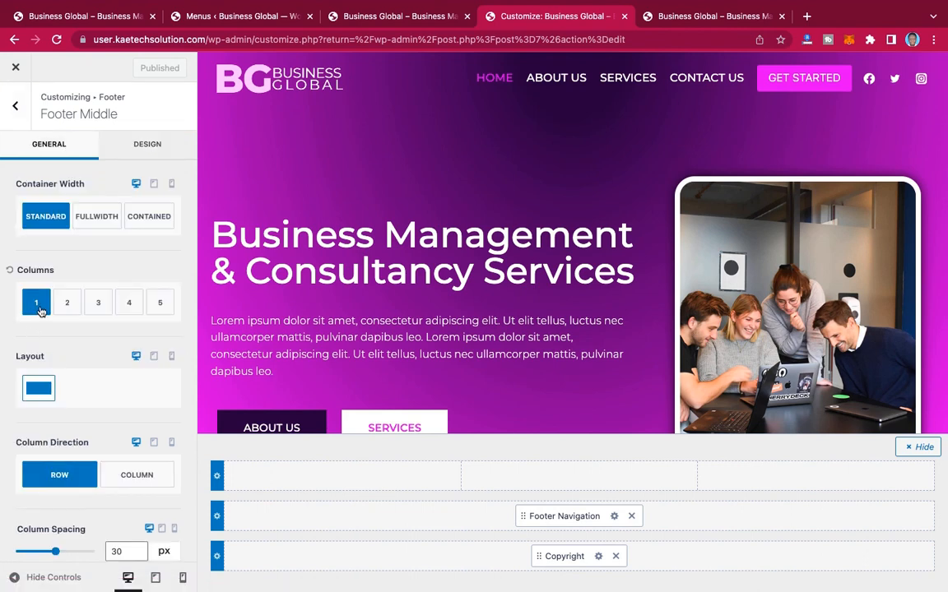
left_click(99, 305)
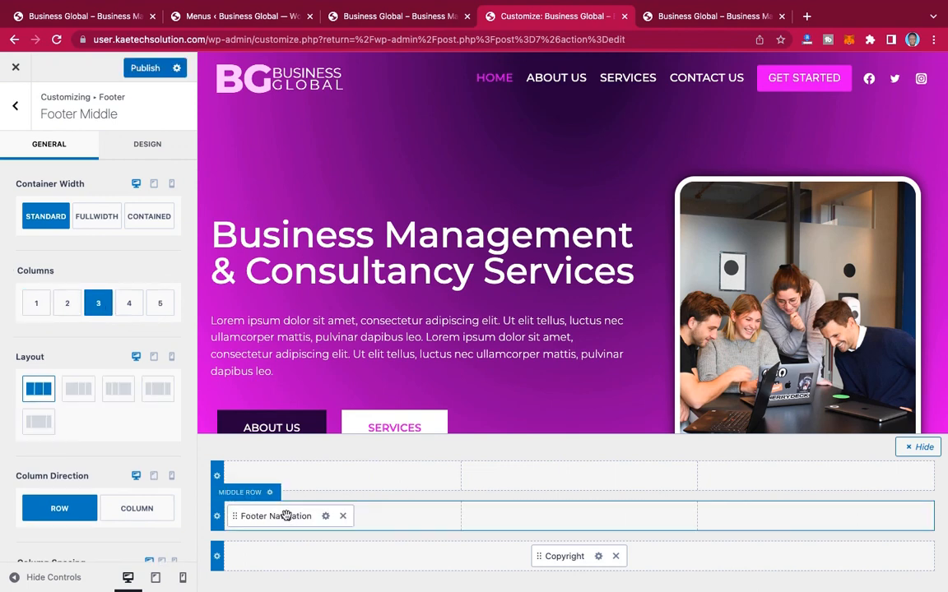
left_click_drag(286, 516, 592, 512)
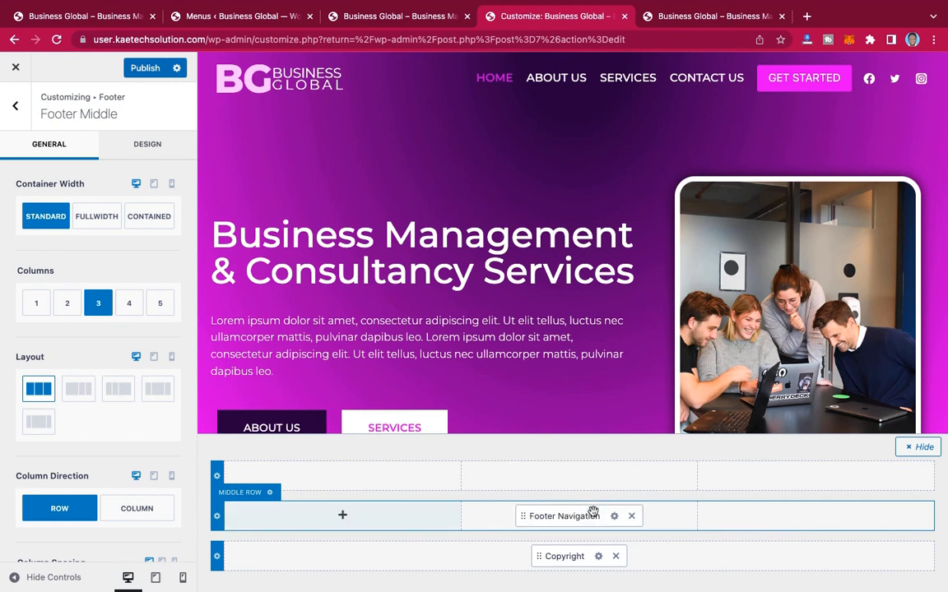
Step: Set the Footer Navigation element's initial link color to white
scroll(106, 392, "down", 5)
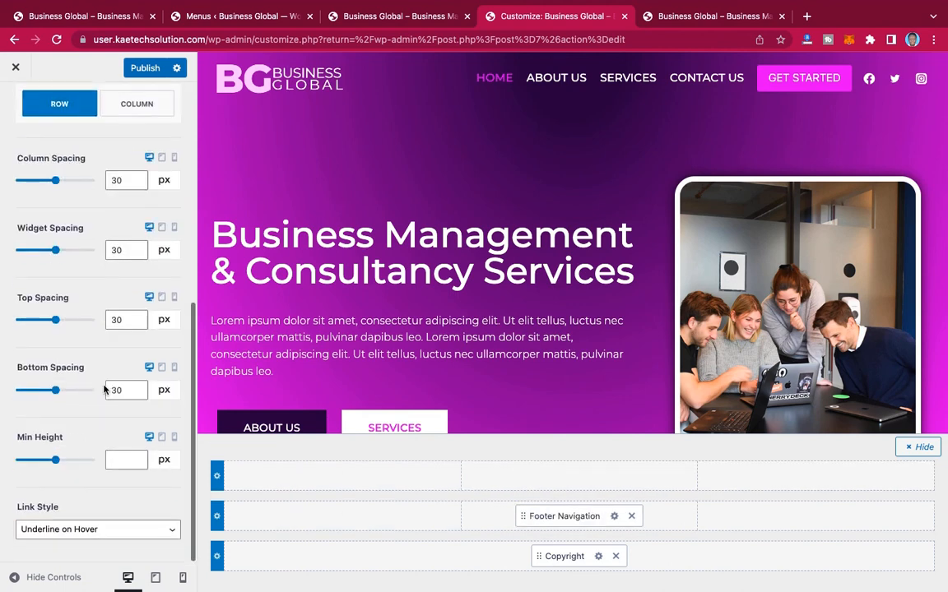
scroll(104, 389, "up", 5)
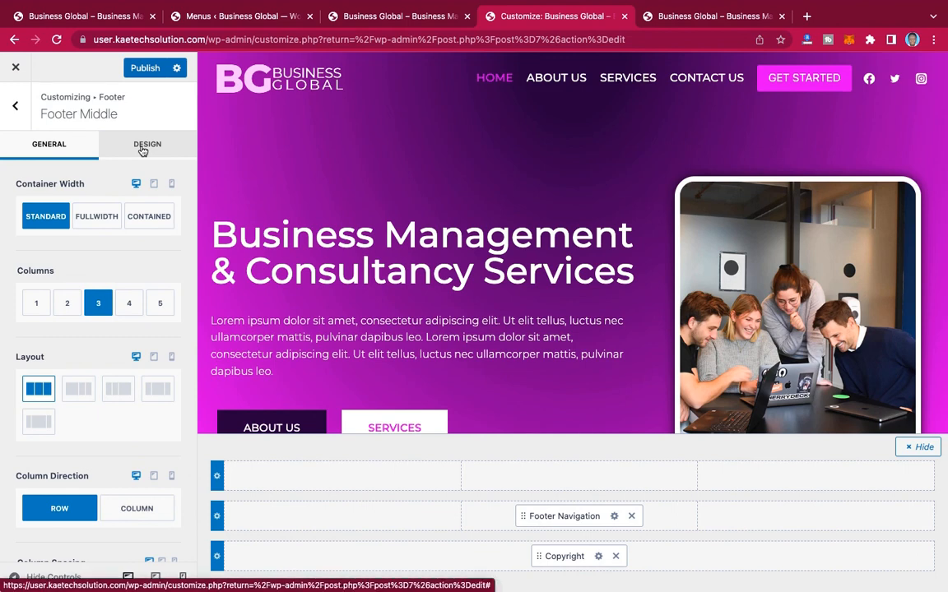
left_click(143, 150)
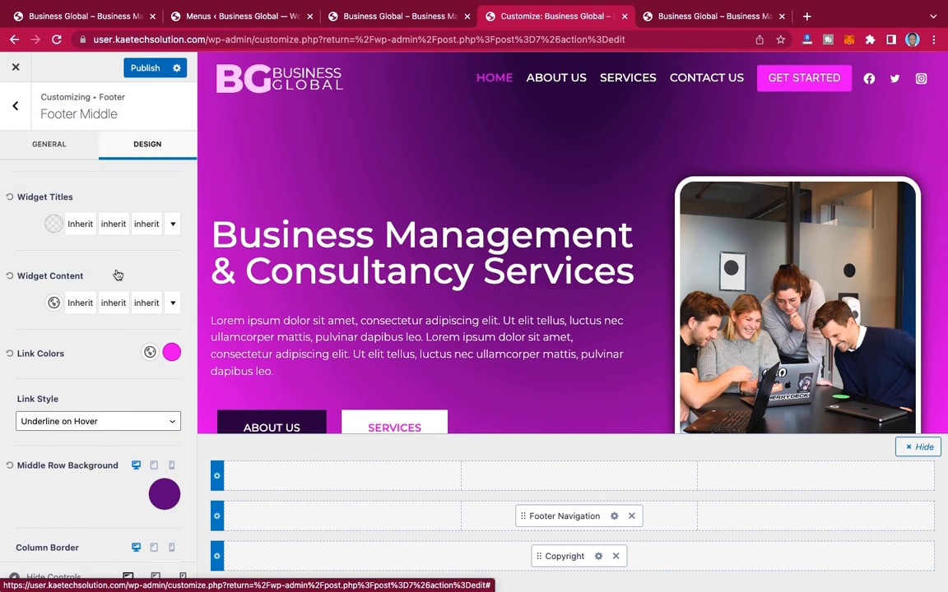
scroll(118, 275, "down", 3)
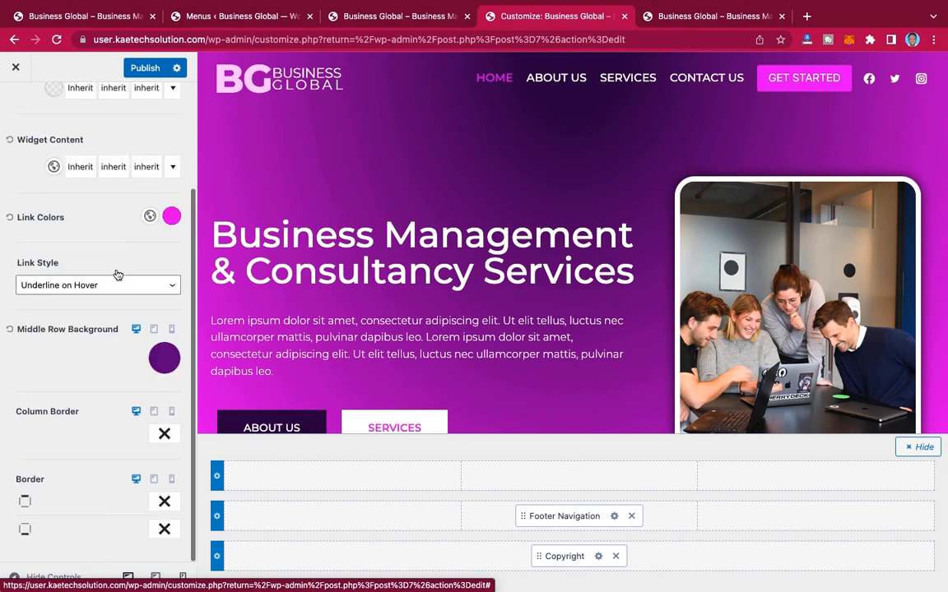
left_click(615, 516)
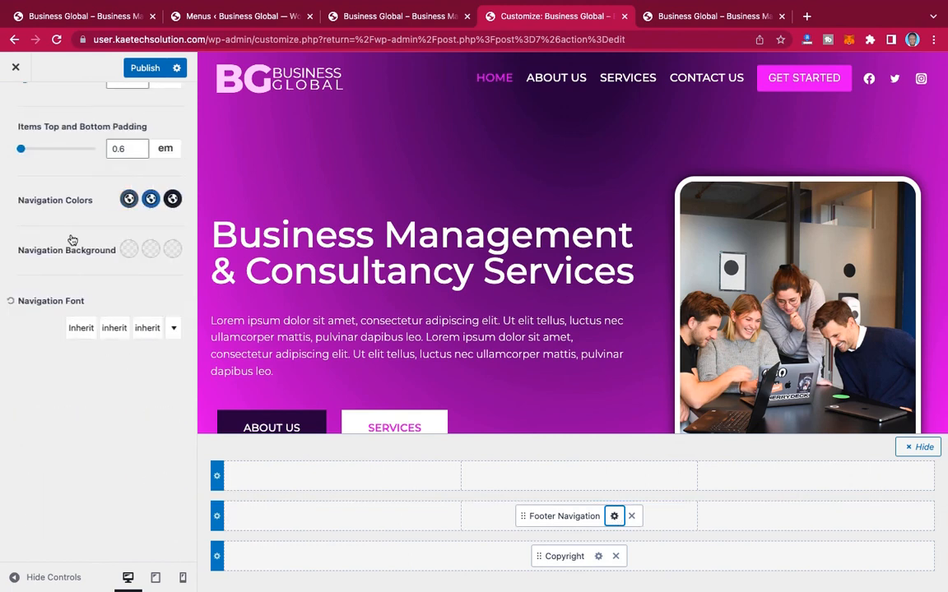
scroll(72, 239, "up", 3)
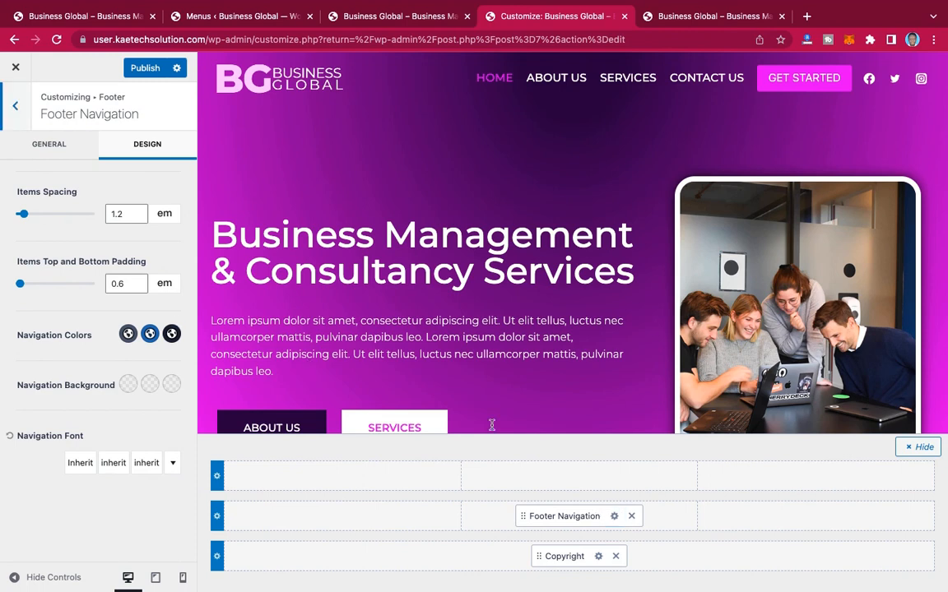
left_click(125, 335)
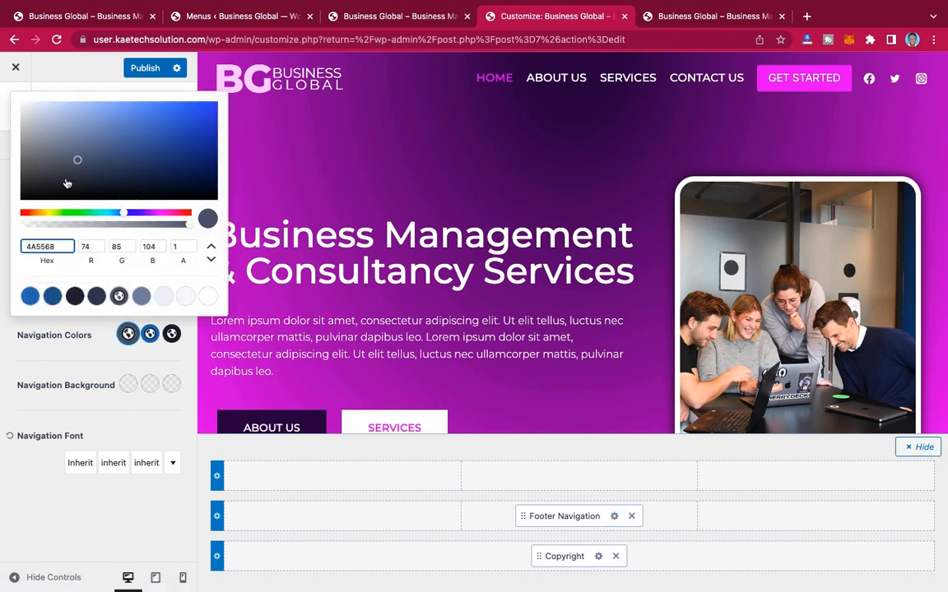
left_click(208, 296)
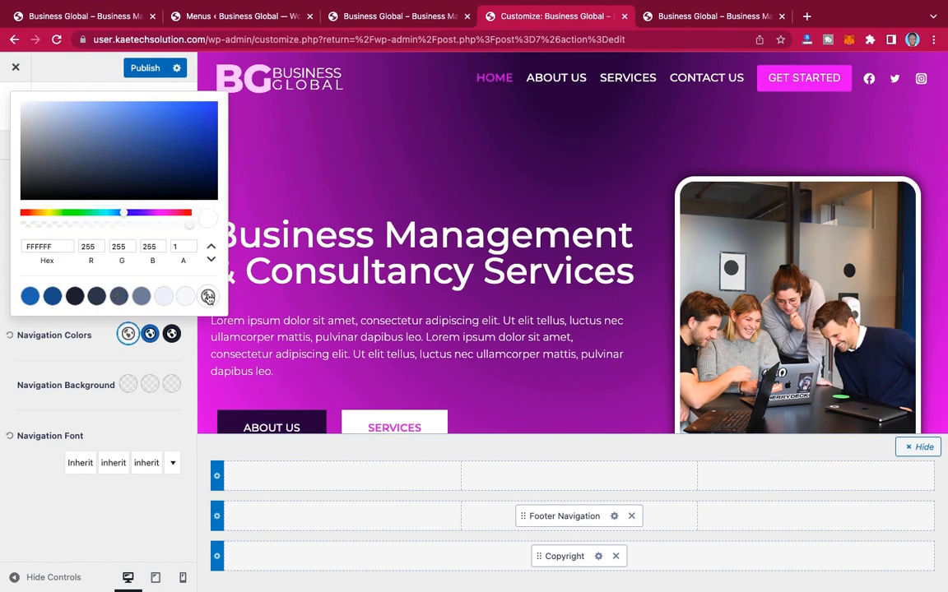
Step: Set the footer navigation's hover color to magenta EA06F3 and copy its hex code
left_click(150, 333)
left_click(150, 334)
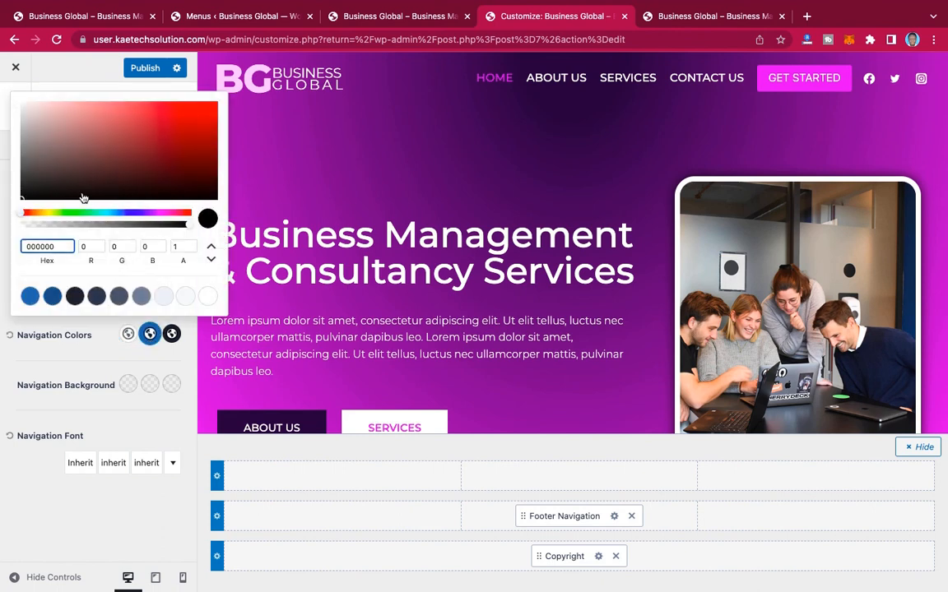
left_click(162, 213)
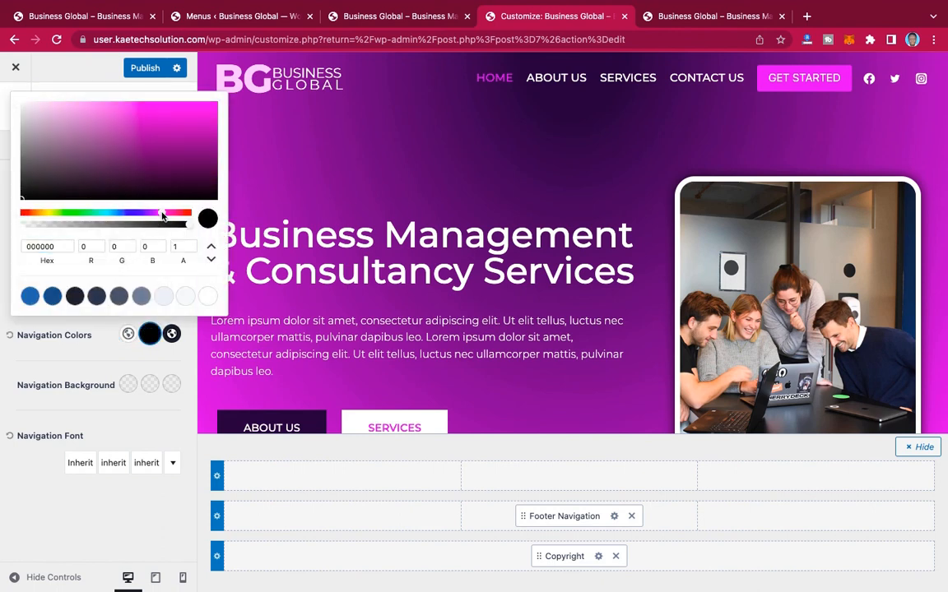
left_click(213, 107)
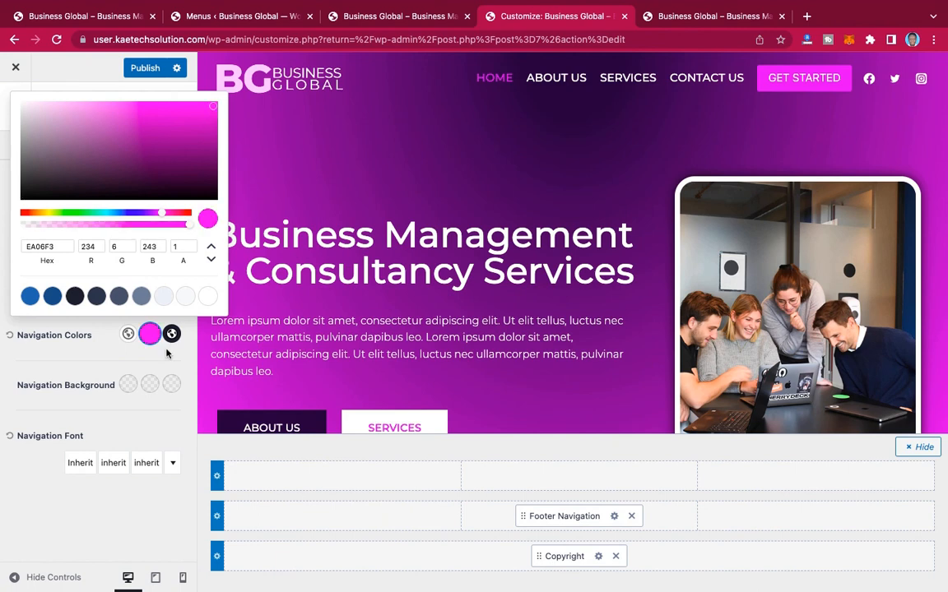
left_click_drag(56, 247, 29, 246)
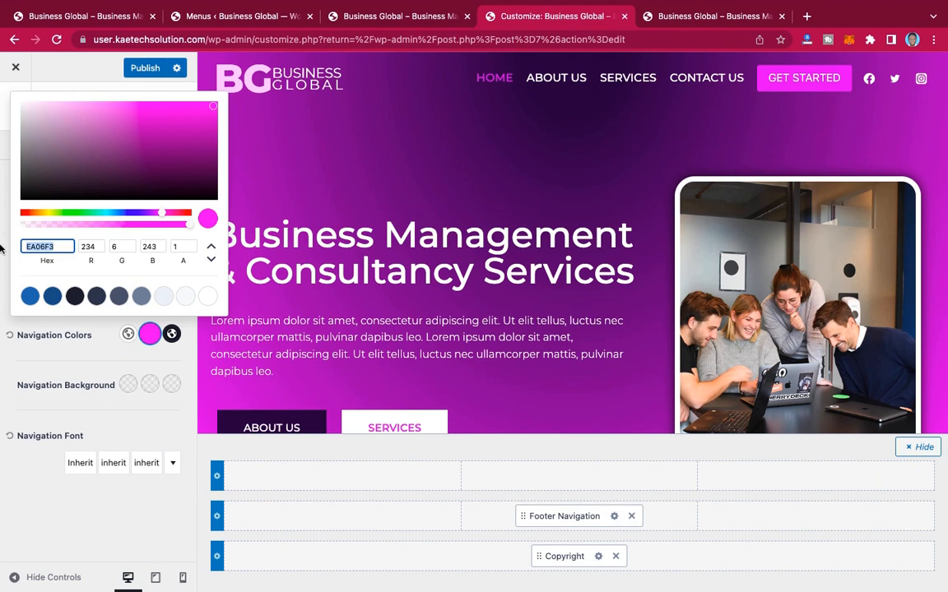
Step: Set the footer navigation's active color to the copied magenta EA06F3
left_click(173, 335)
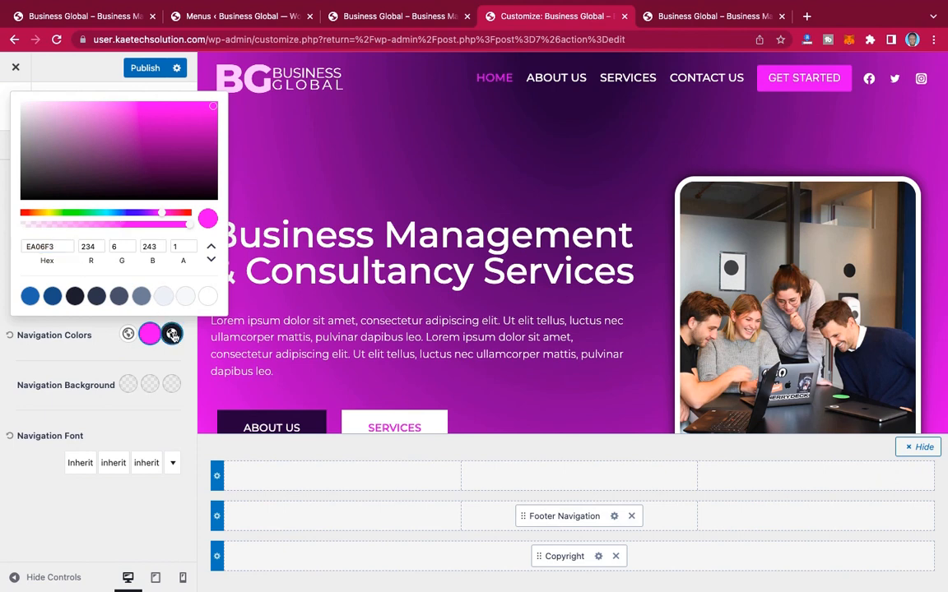
left_click(56, 246)
left_click_drag(56, 247, 2, 237)
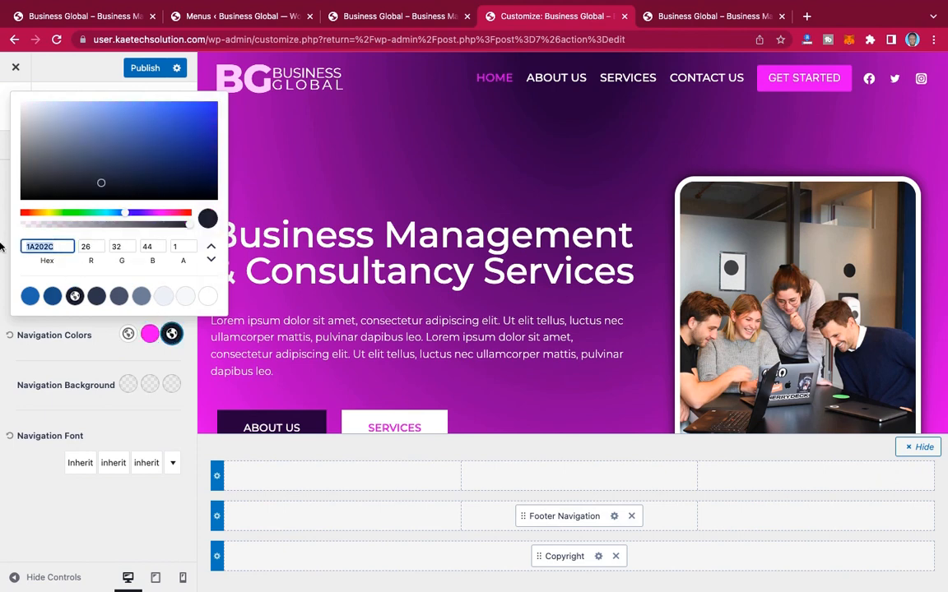
key("super+v")
left_click(85, 314)
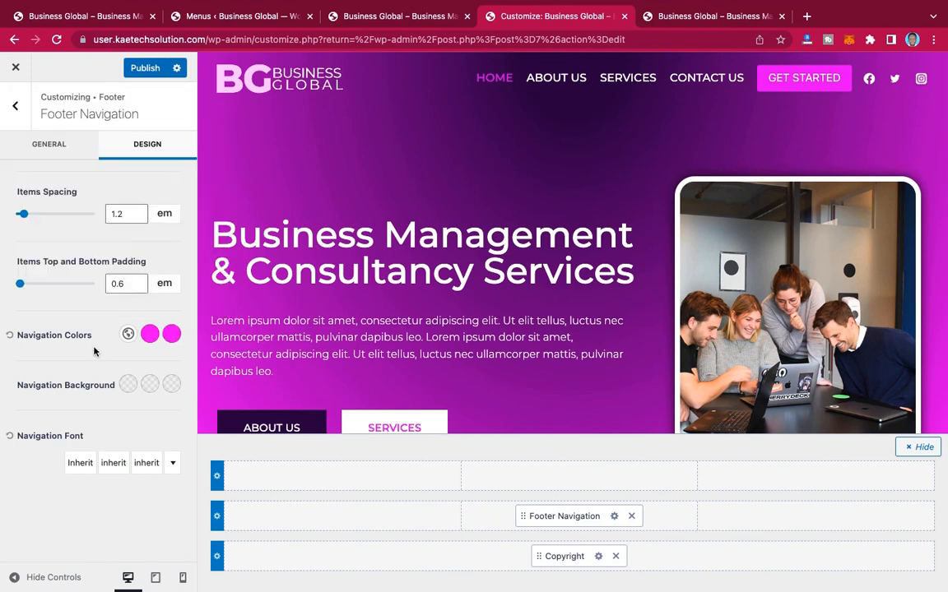
Step: Publish the customizer changes and reload the live home page to check the footer navigation
left_click(151, 68)
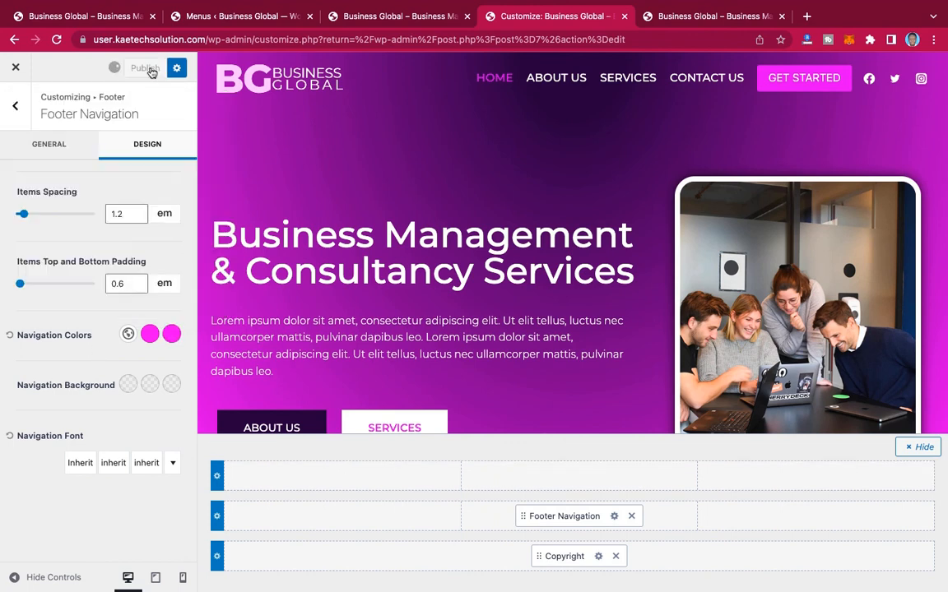
left_click(702, 16)
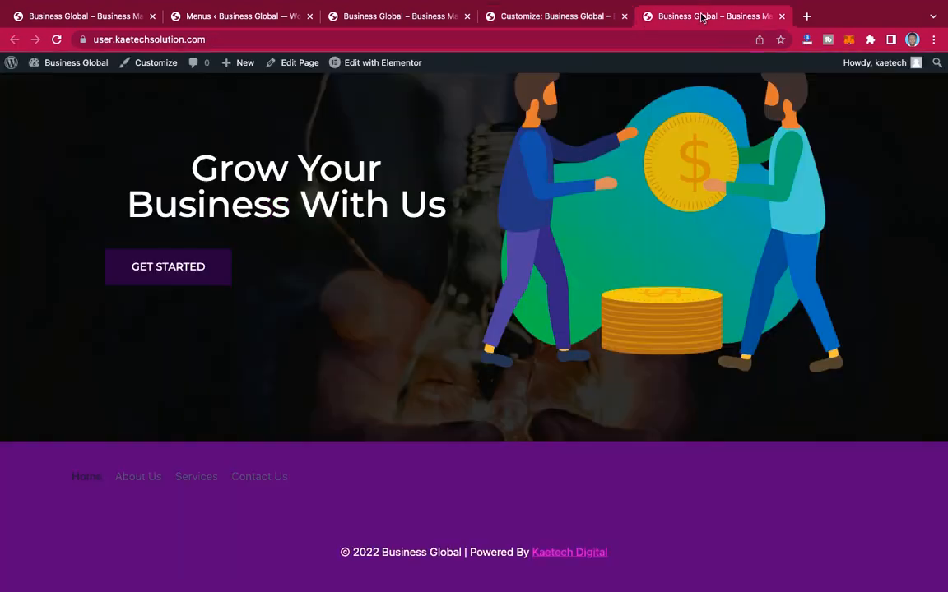
left_click(56, 39)
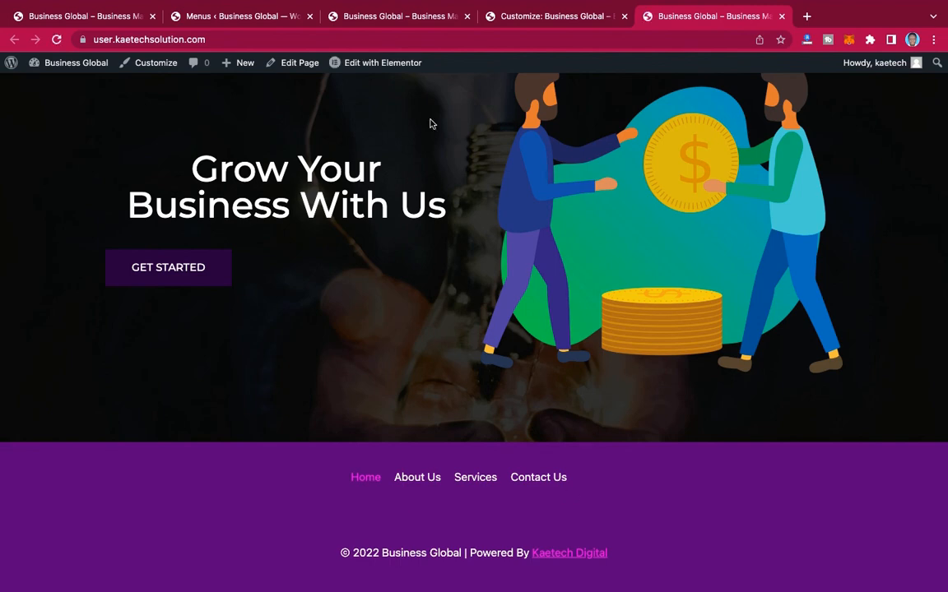
Step: Set the footer middle row's minimum height to 40 px in the customizer
left_click(554, 19)
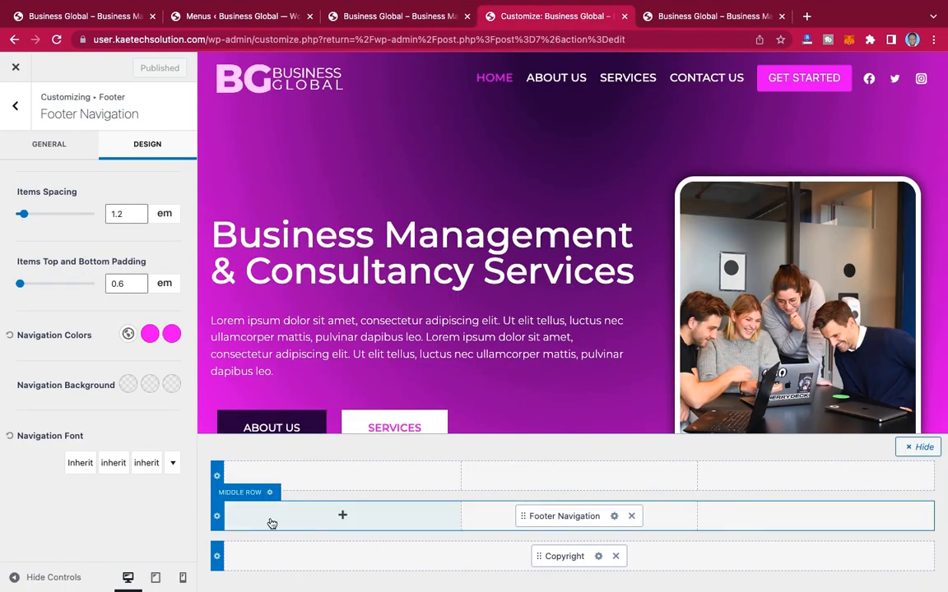
left_click(217, 518)
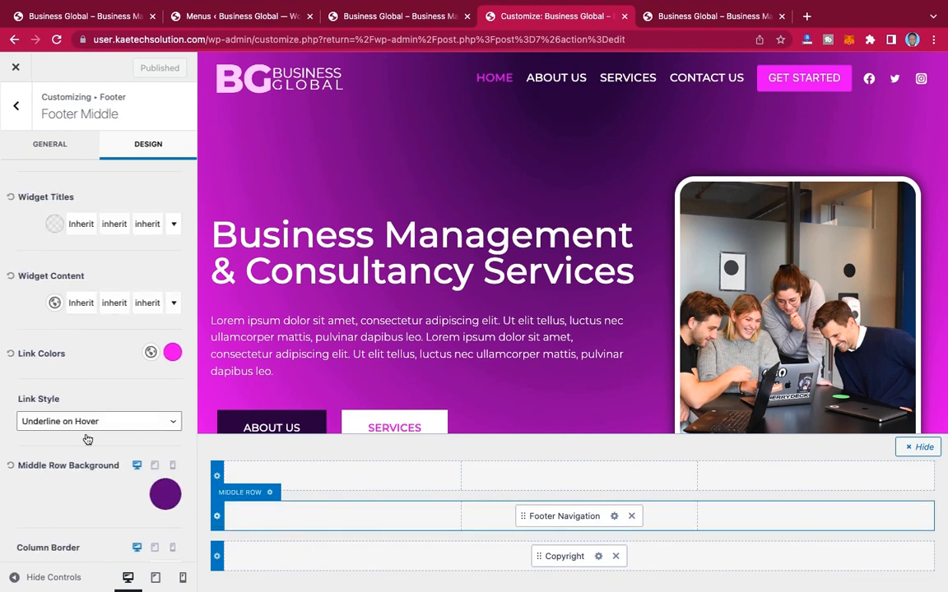
scroll(46, 209, "down", 3)
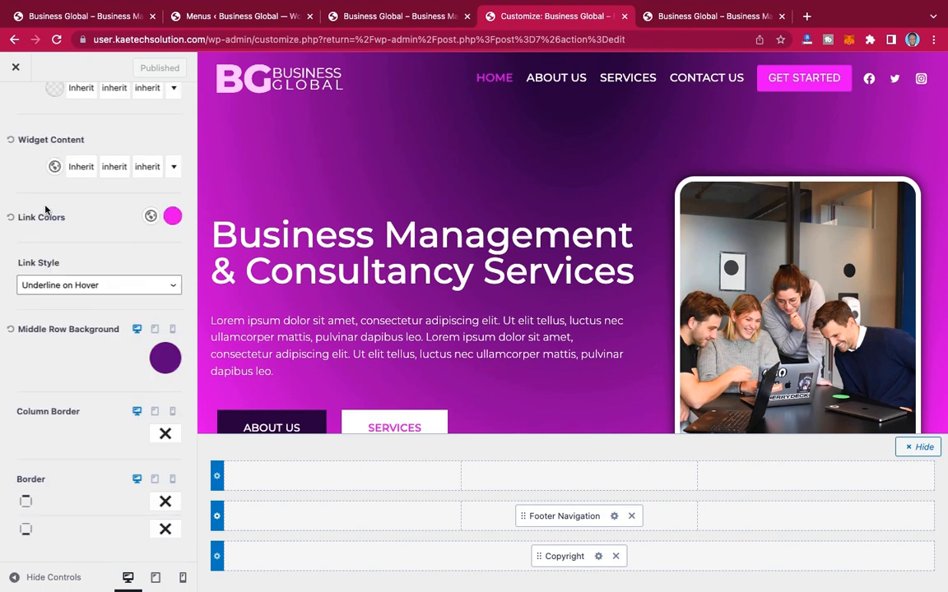
scroll(41, 184, "up", 5)
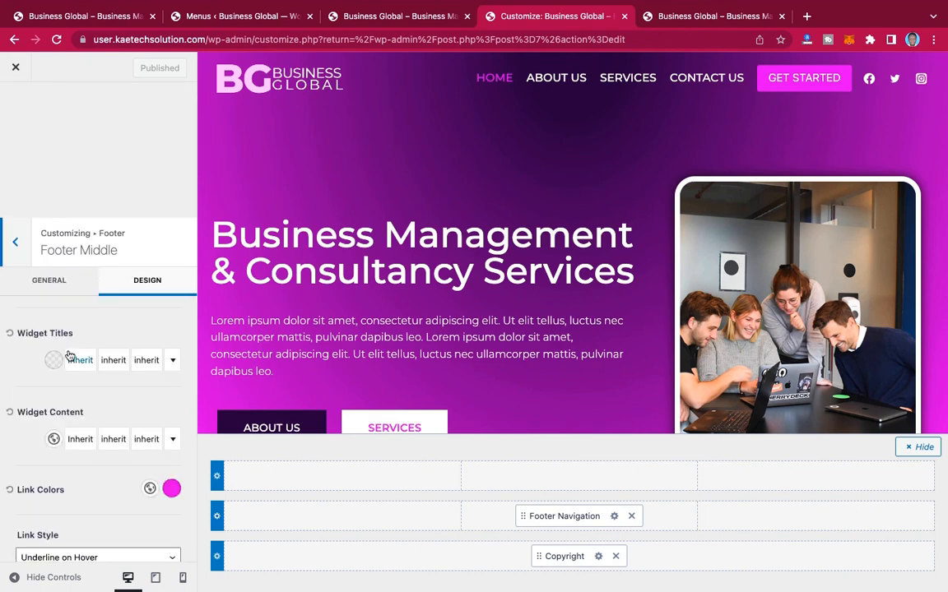
scroll(69, 355, "down", 5)
scroll(70, 355, "up", 5)
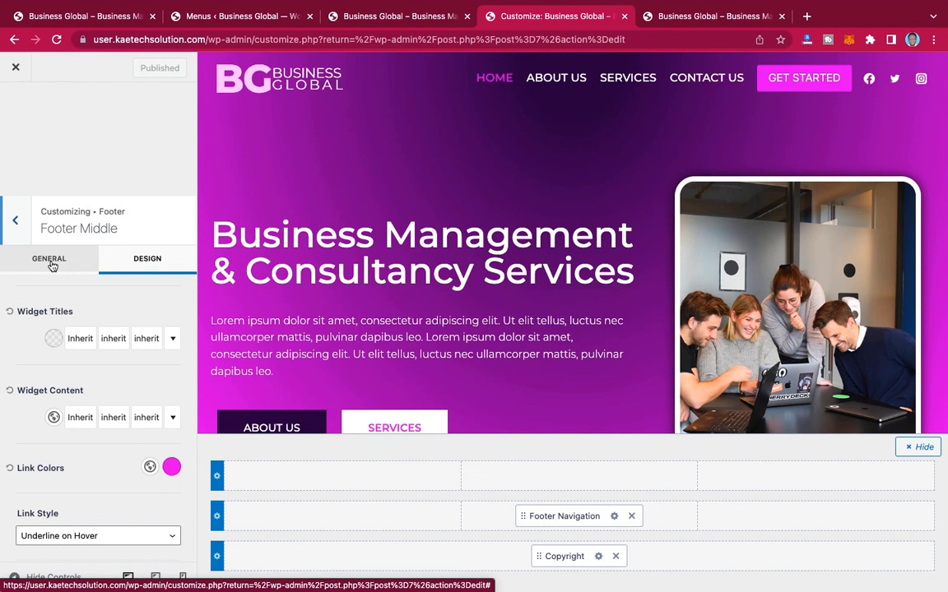
left_click(52, 265)
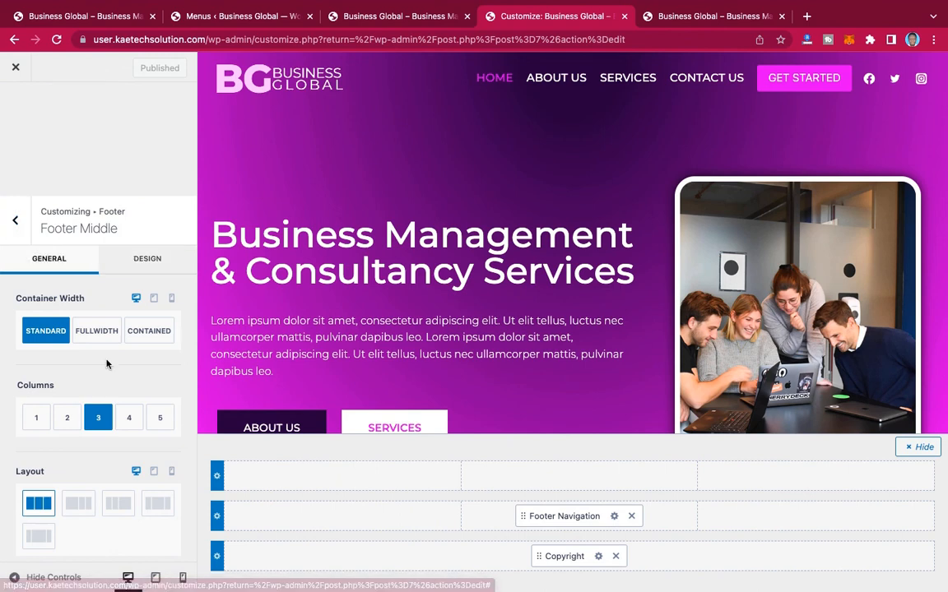
scroll(106, 364, "down", 10)
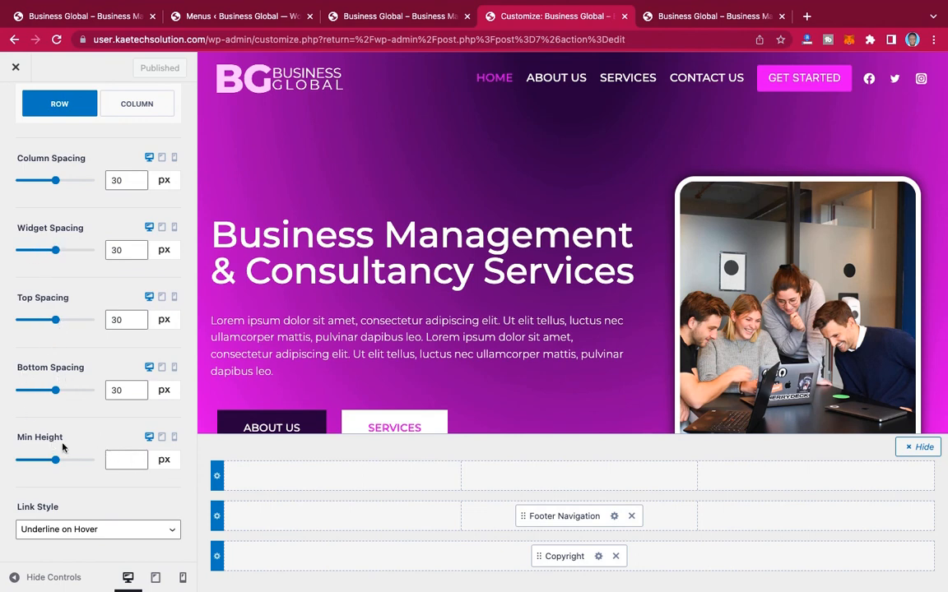
left_click(114, 460)
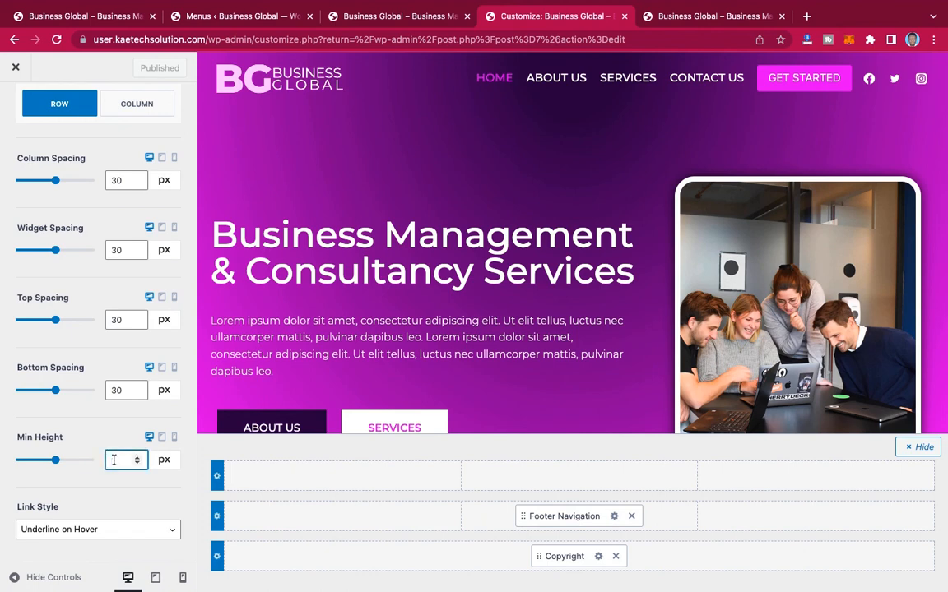
type("10")
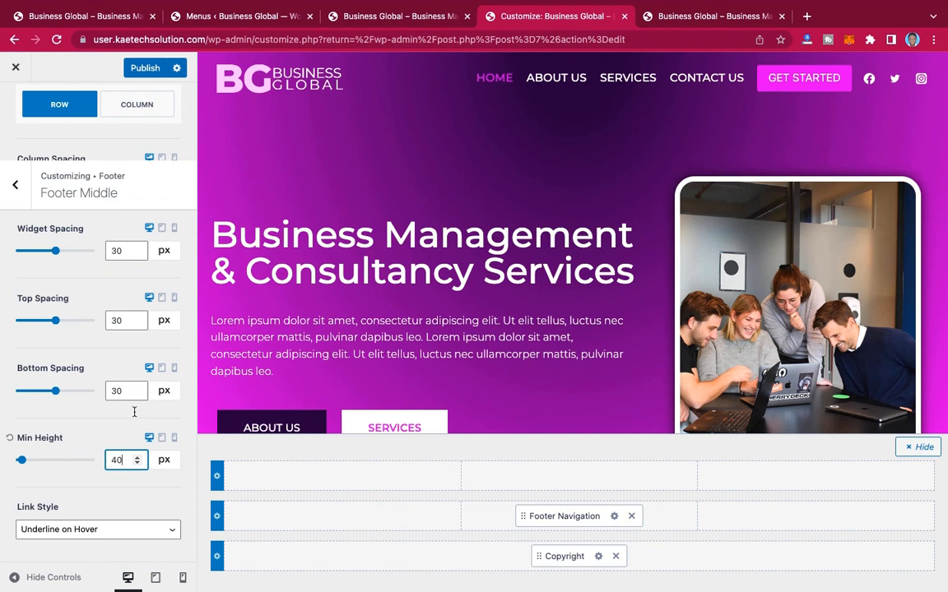
Step: Set the footer middle row's bottom, top and widget spacing to 0 px each
double_click(124, 393)
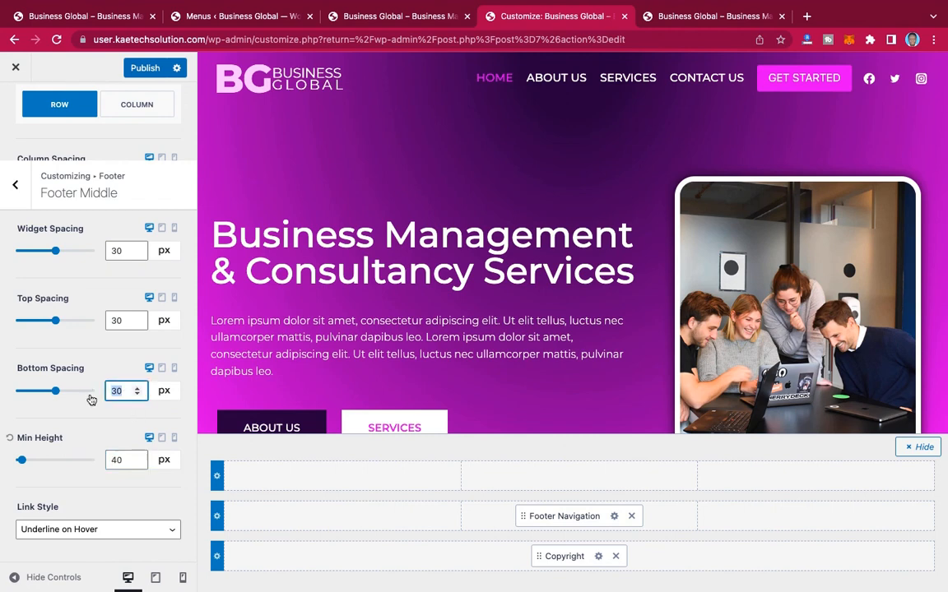
type("0")
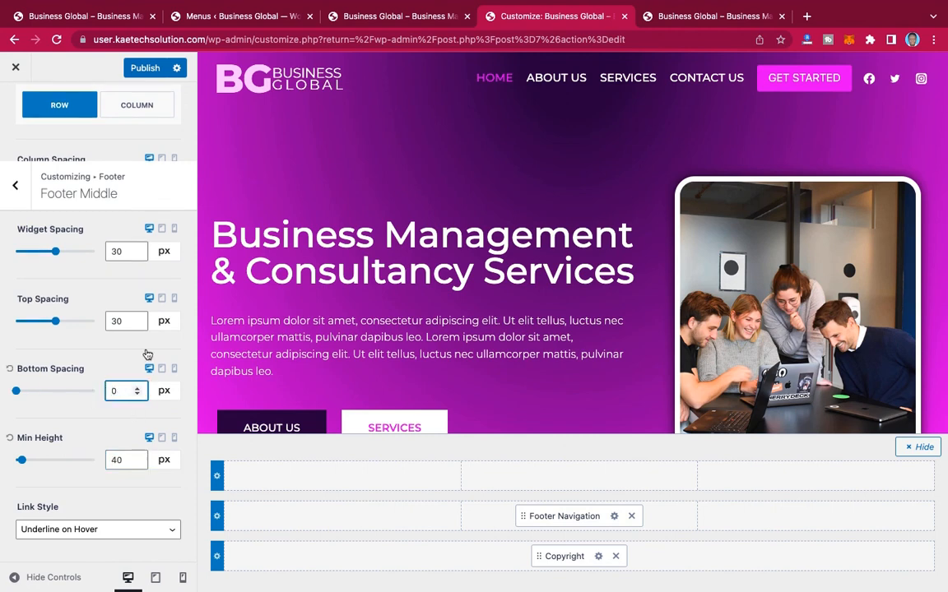
left_click_drag(125, 321, 90, 321)
type("0")
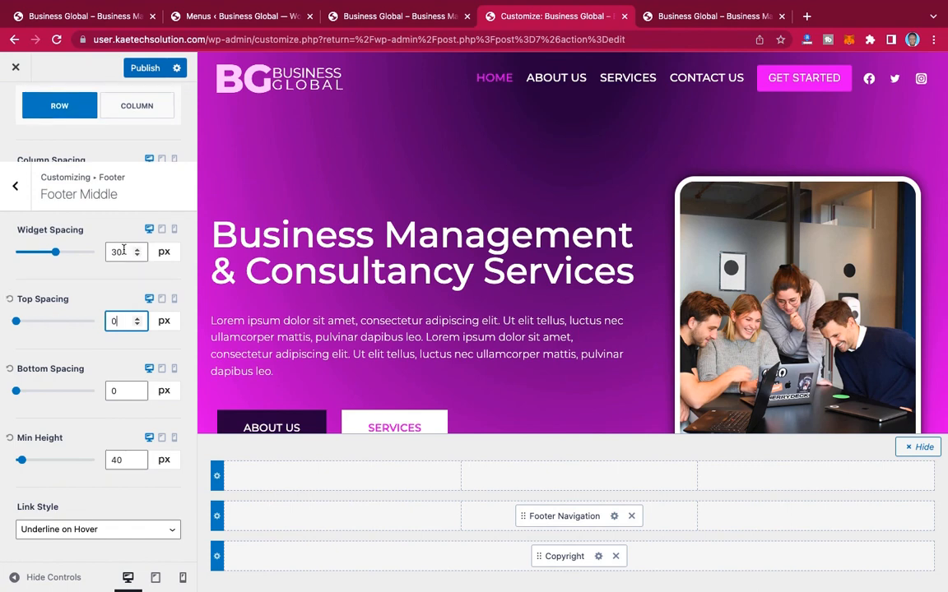
scroll(123, 250, "up", 2)
scroll(124, 251, "down", 2)
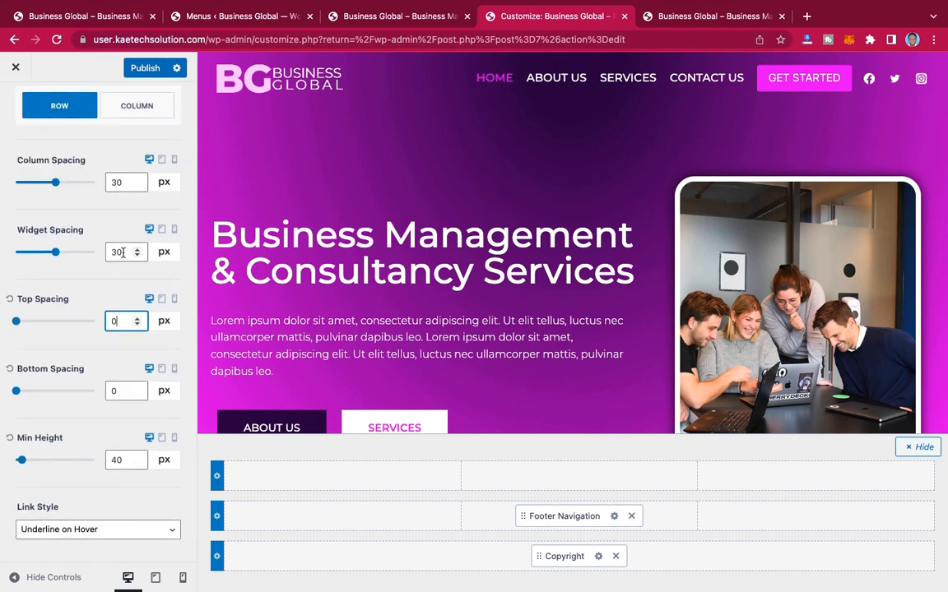
left_click_drag(122, 254, 91, 255)
type("0")
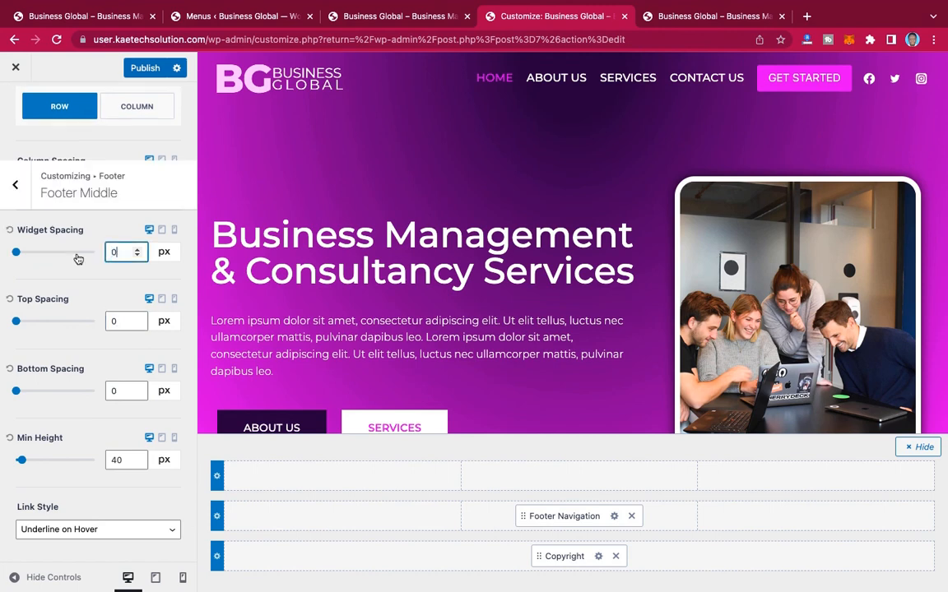
Step: Publish the middle row's spacing changes and reload the live home page to check the footer
left_click(136, 69)
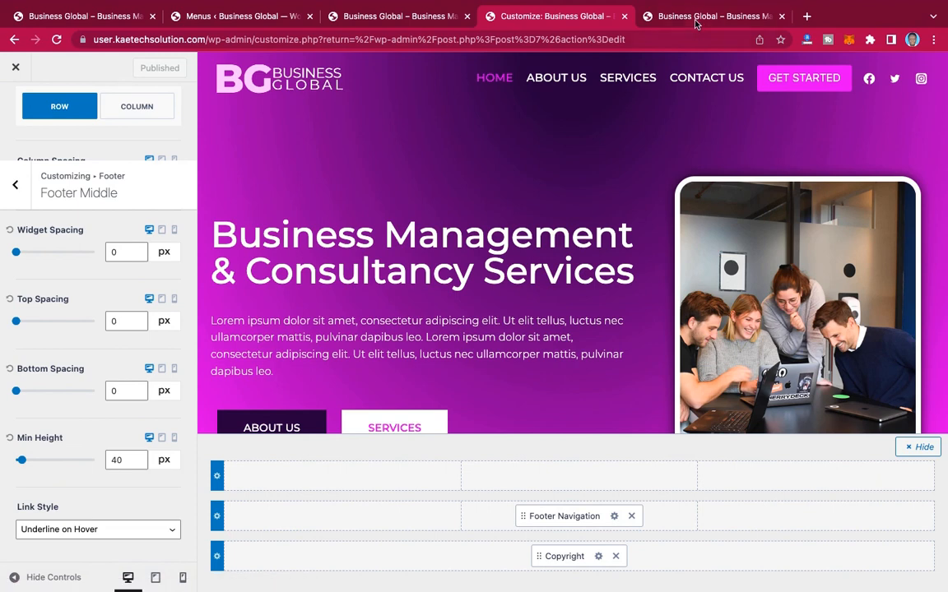
left_click(658, 16)
mouse_move(92, 61)
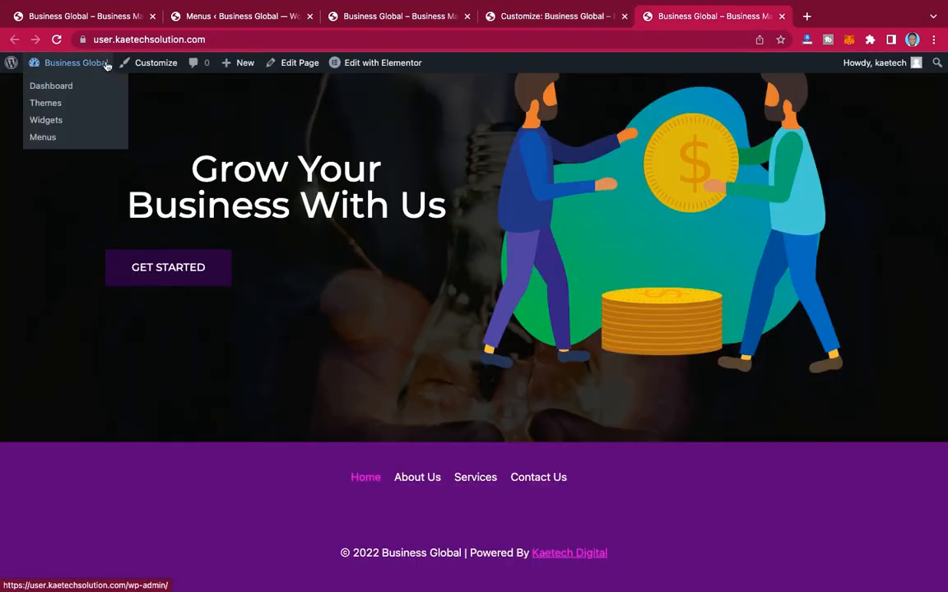
left_click(56, 39)
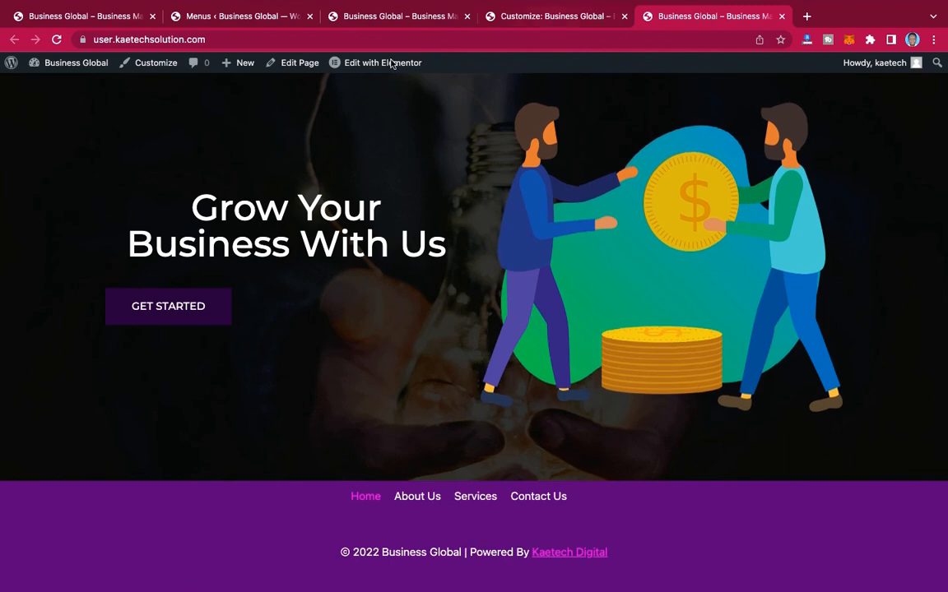
Step: Return to the customizer, set the footer middle row's top spacing to 30 px and publish the change
left_click(553, 17)
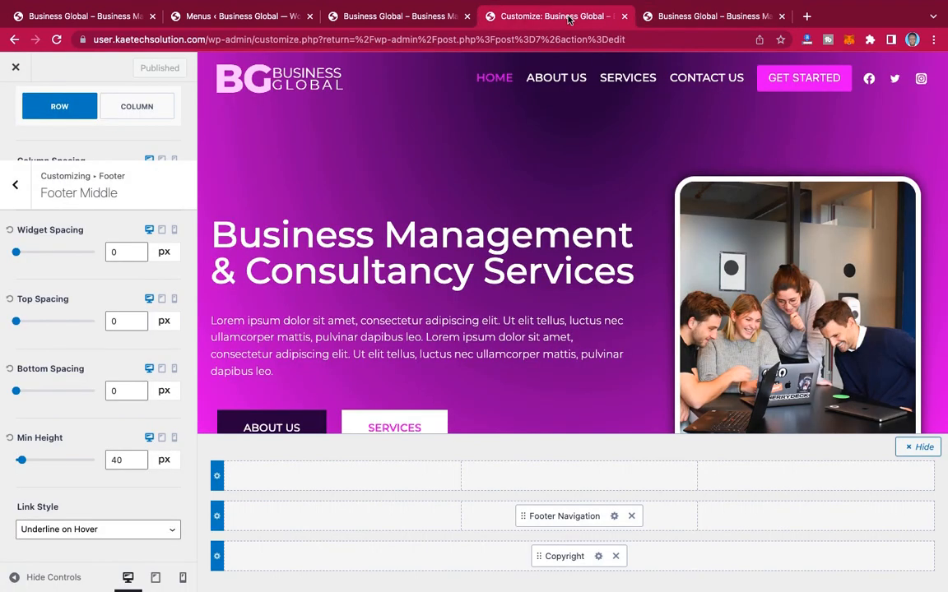
left_click(111, 323)
type("3")
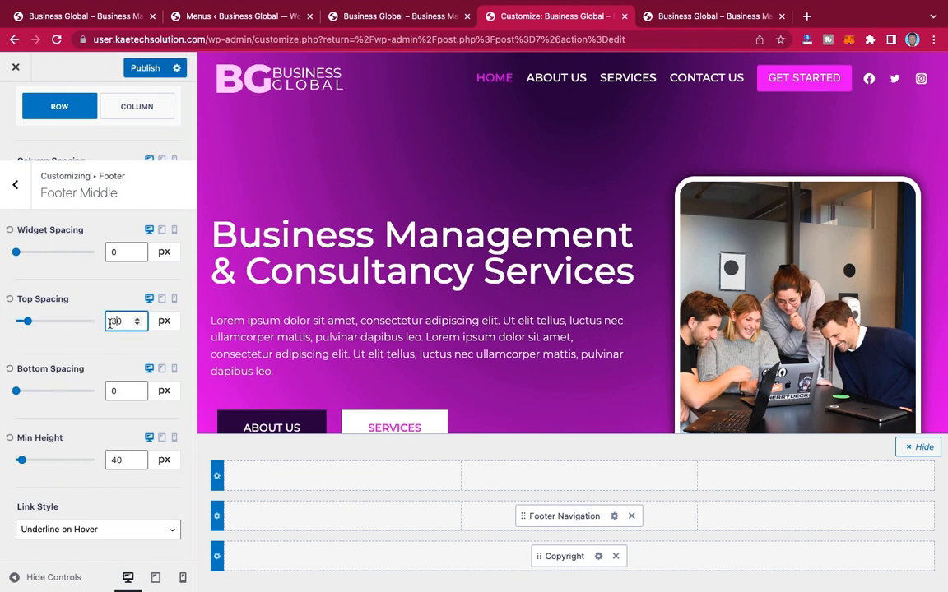
left_click(147, 70)
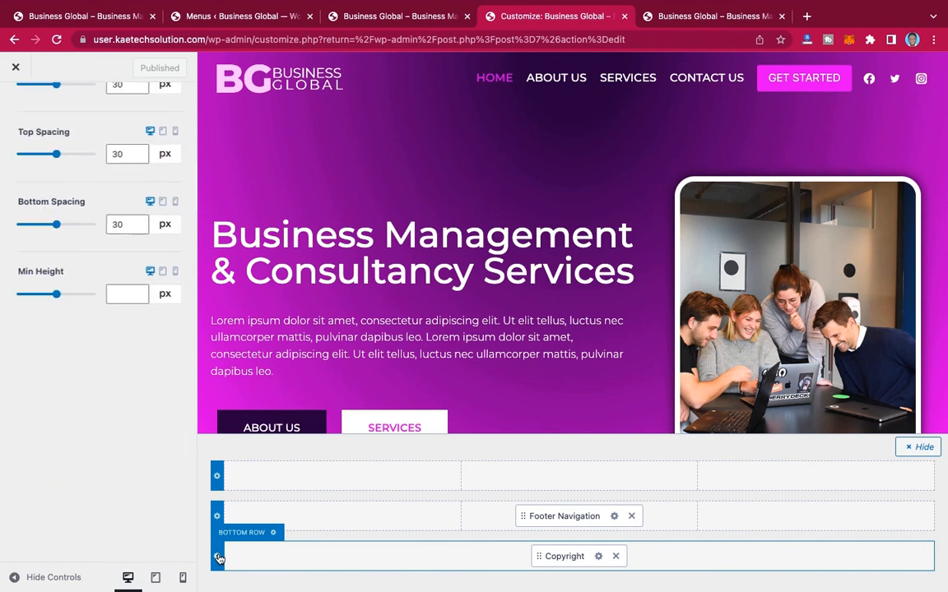
Step: Set the footer bottom row's column, widget and top spacing to 0 px and its bottom spacing to 10 px
left_click(219, 559)
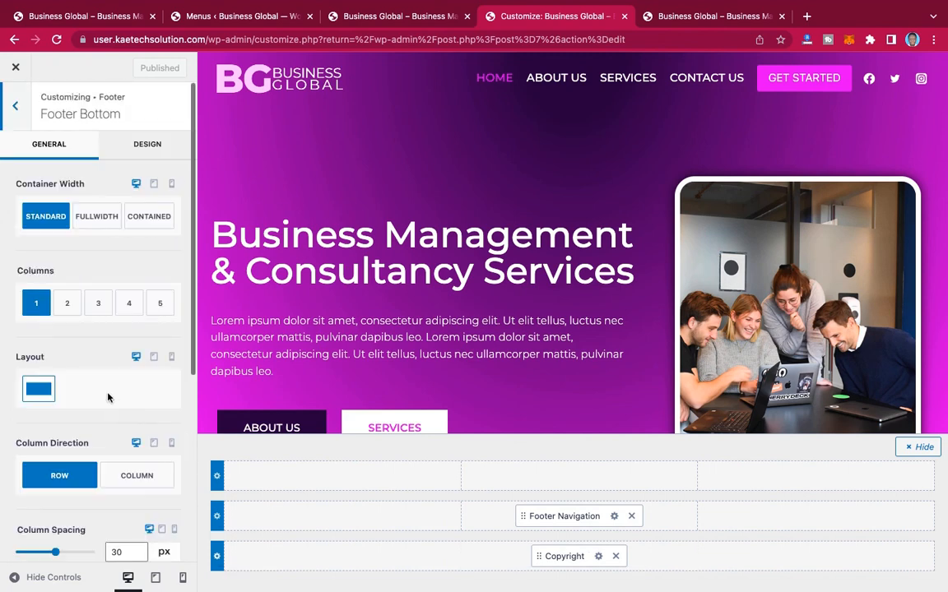
scroll(107, 398, "down", 4)
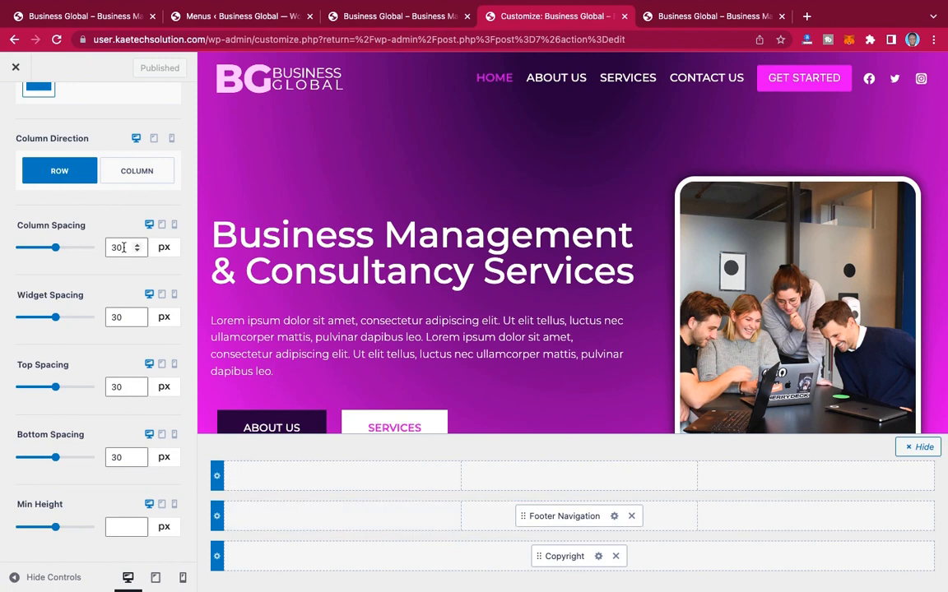
left_click_drag(123, 247, 86, 239)
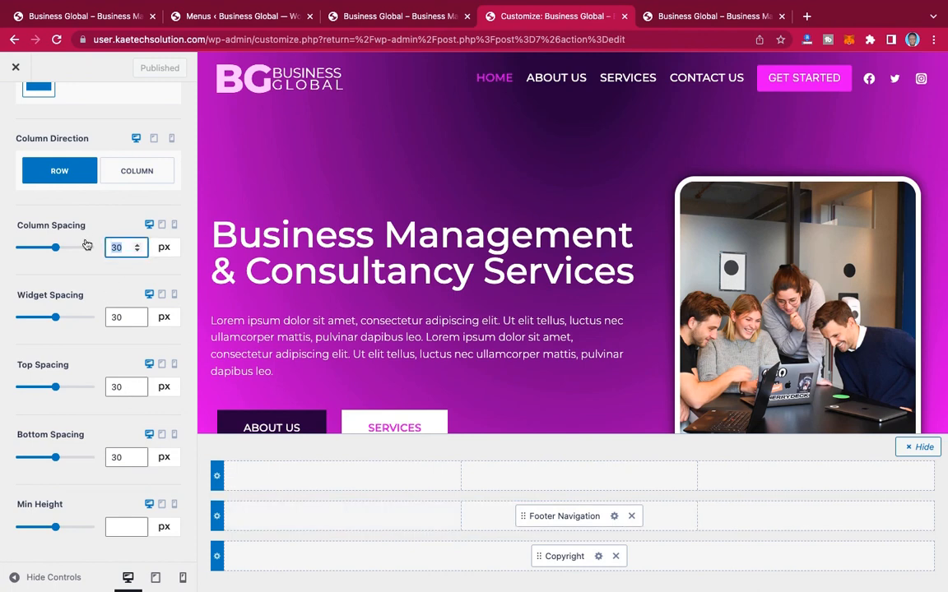
type("0")
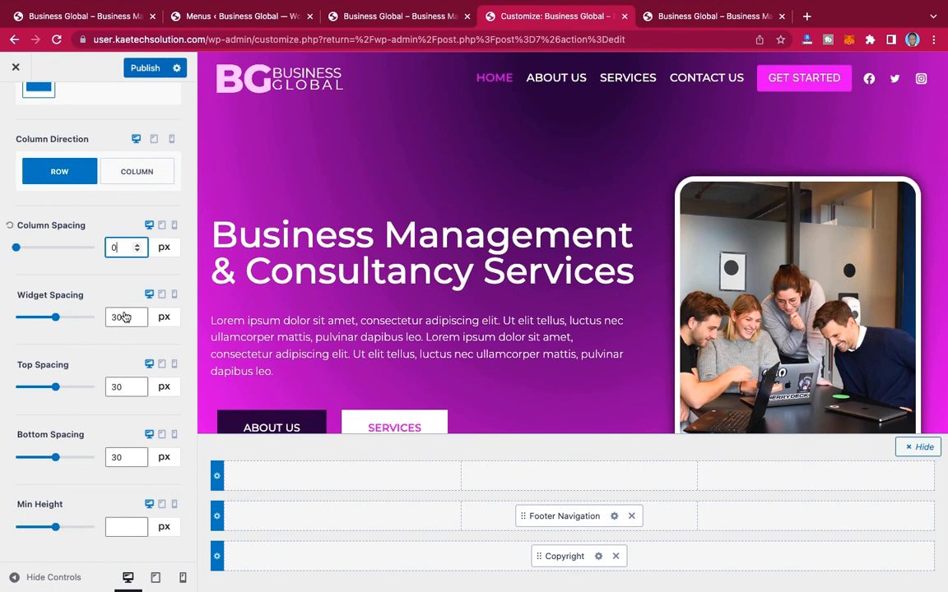
left_click_drag(113, 317, 92, 318)
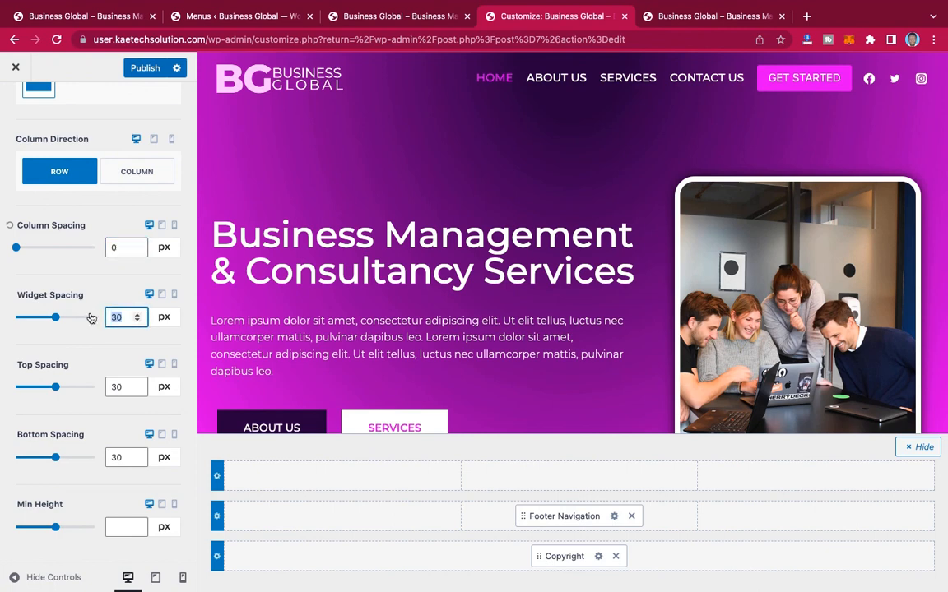
type("0")
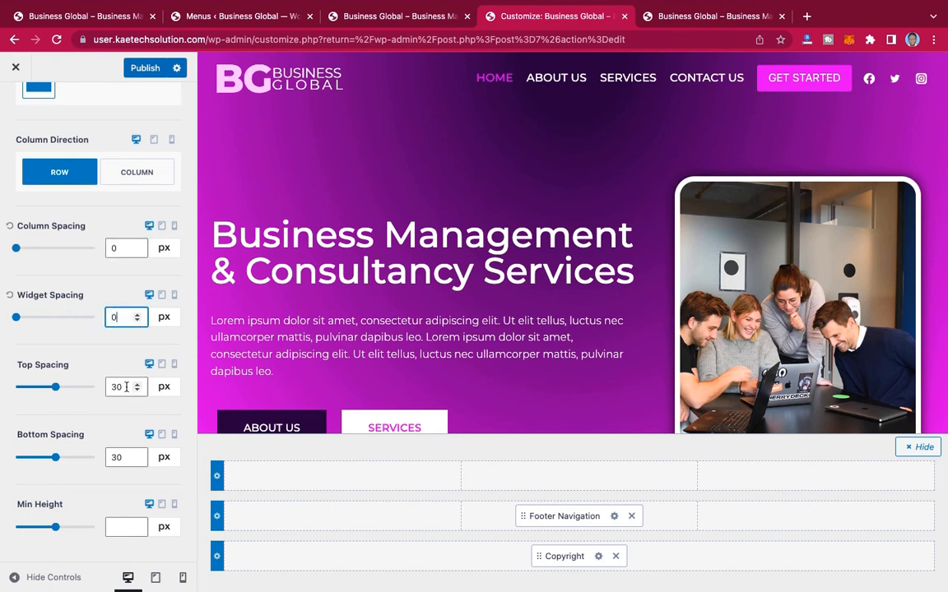
left_click_drag(123, 387, 107, 387)
type("0")
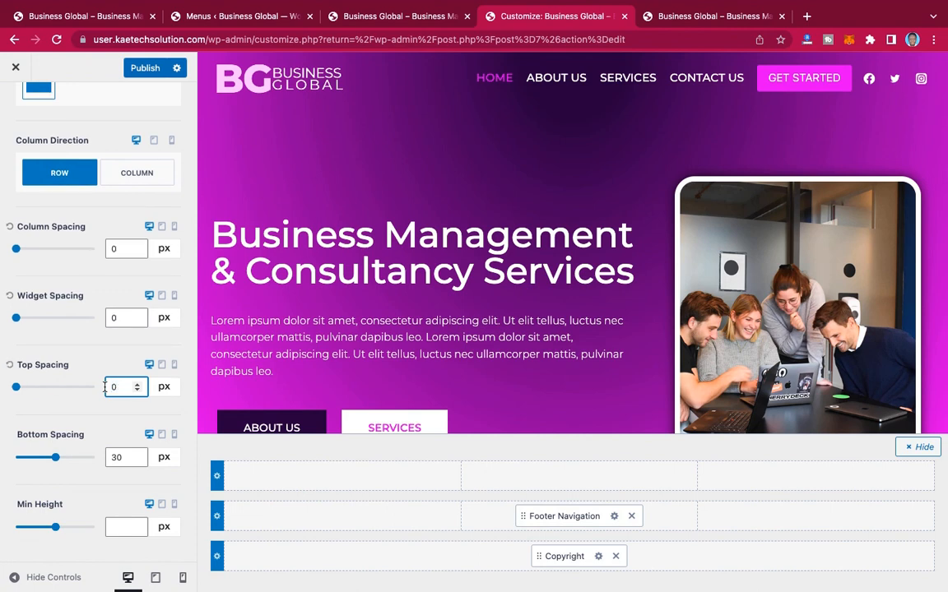
double_click(120, 460)
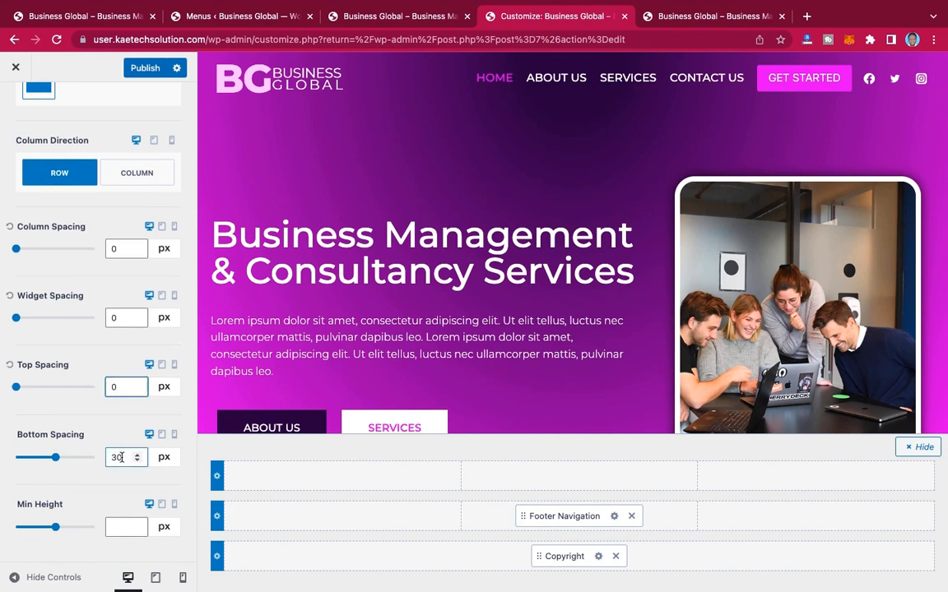
type("10")
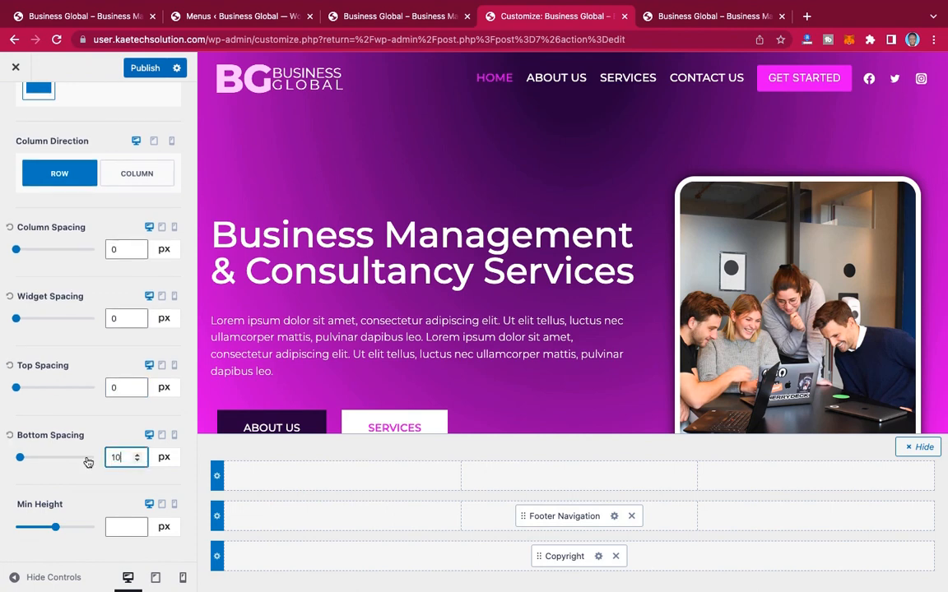
Step: Publish the footer bottom row's spacing and reload the live home page
left_click(145, 67)
left_click(708, 25)
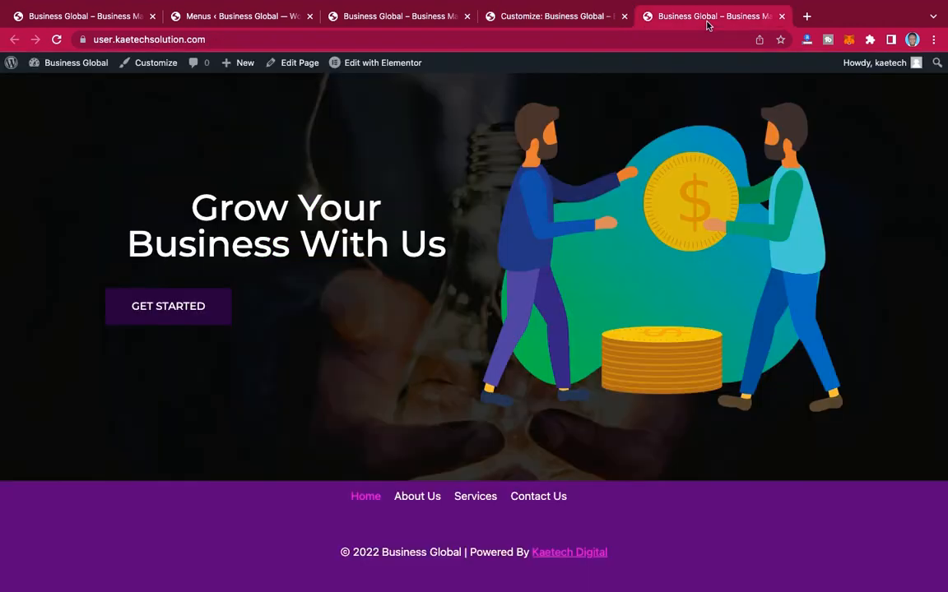
left_click(57, 41)
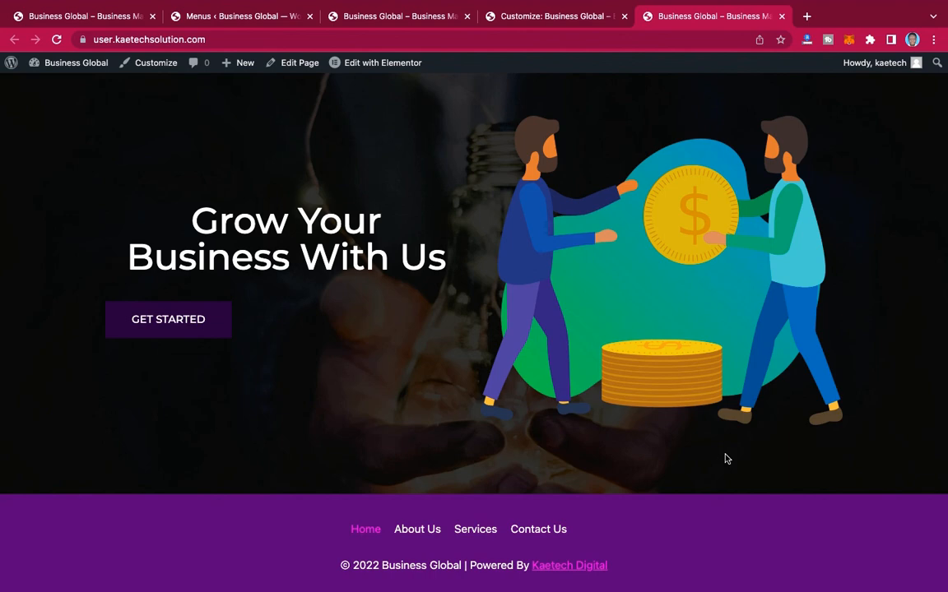
Step: Review the layout of the live home page from the footer up to the header
scroll(725, 458, "up", 3)
scroll(725, 459, "down", 3)
scroll(726, 459, "up", 10)
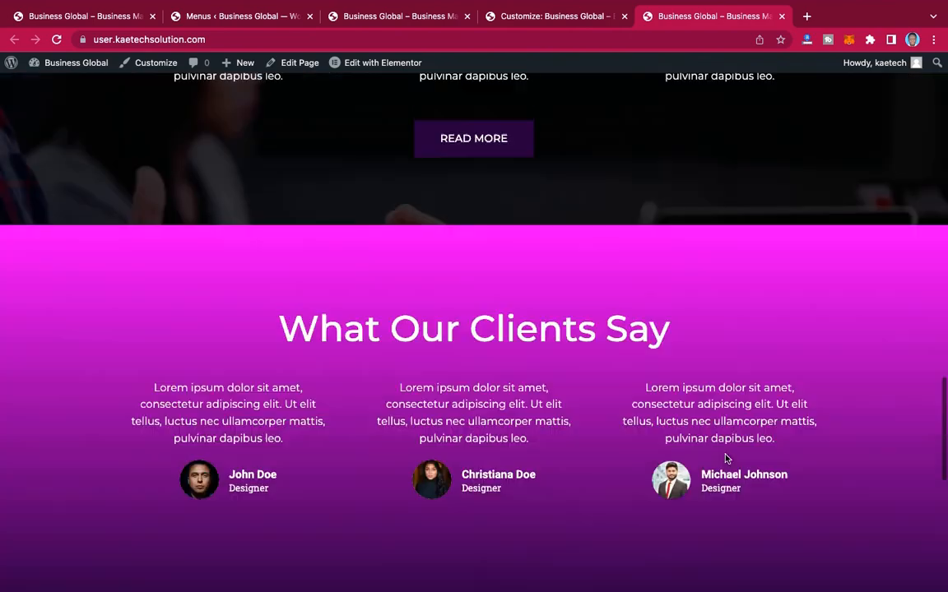
scroll(726, 458, "up", 8)
scroll(725, 458, "down", 10)
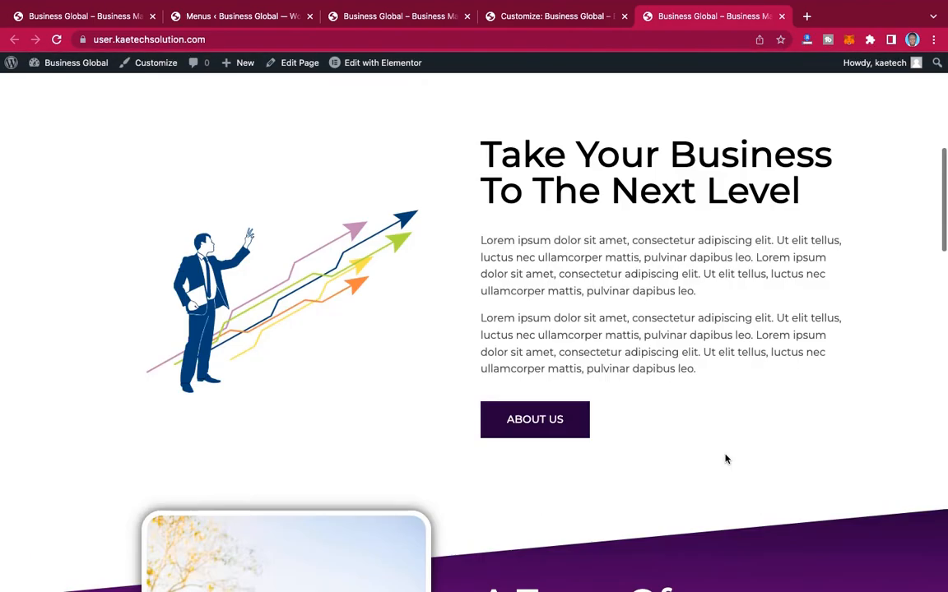
scroll(726, 459, "down", 5)
scroll(726, 459, "up", 10)
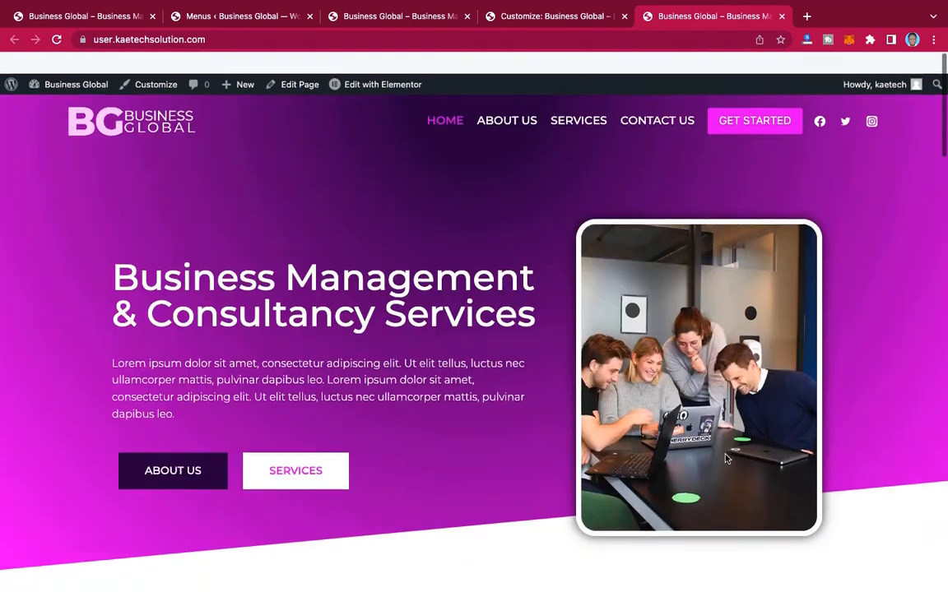